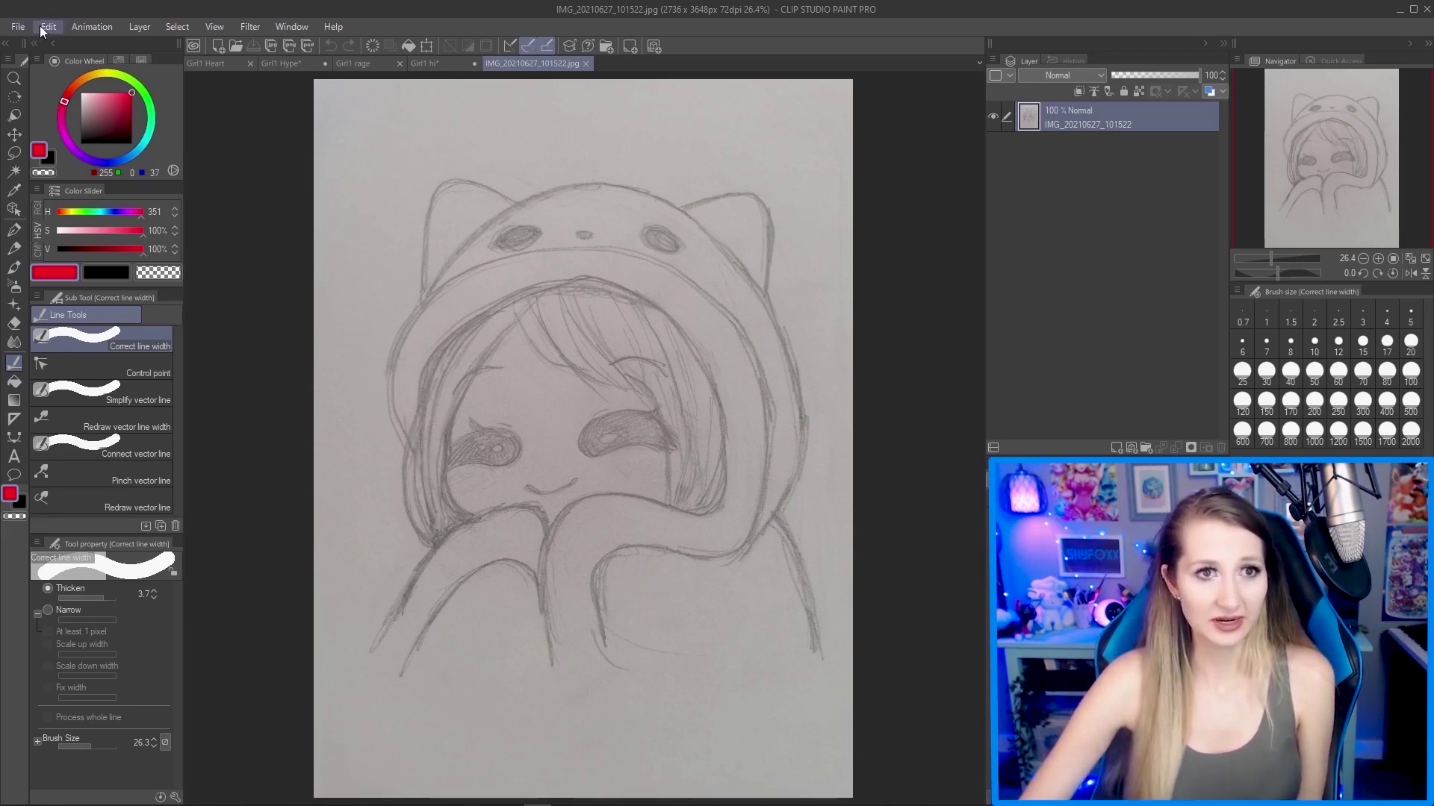
Correct the sketch photo's tones by setting brightness to 32 and contrast to 9.
left_click(41, 26)
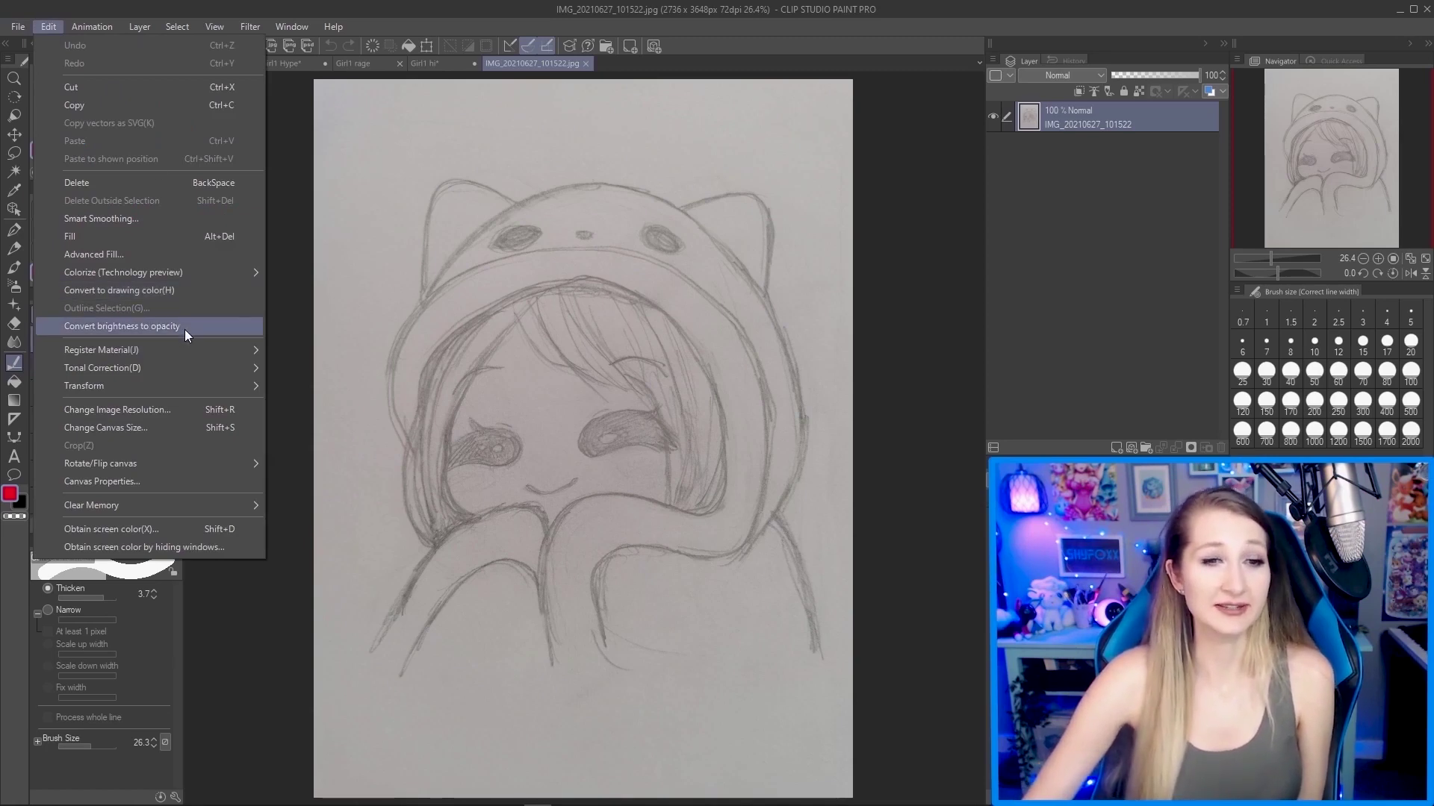
mouse_move(188, 370)
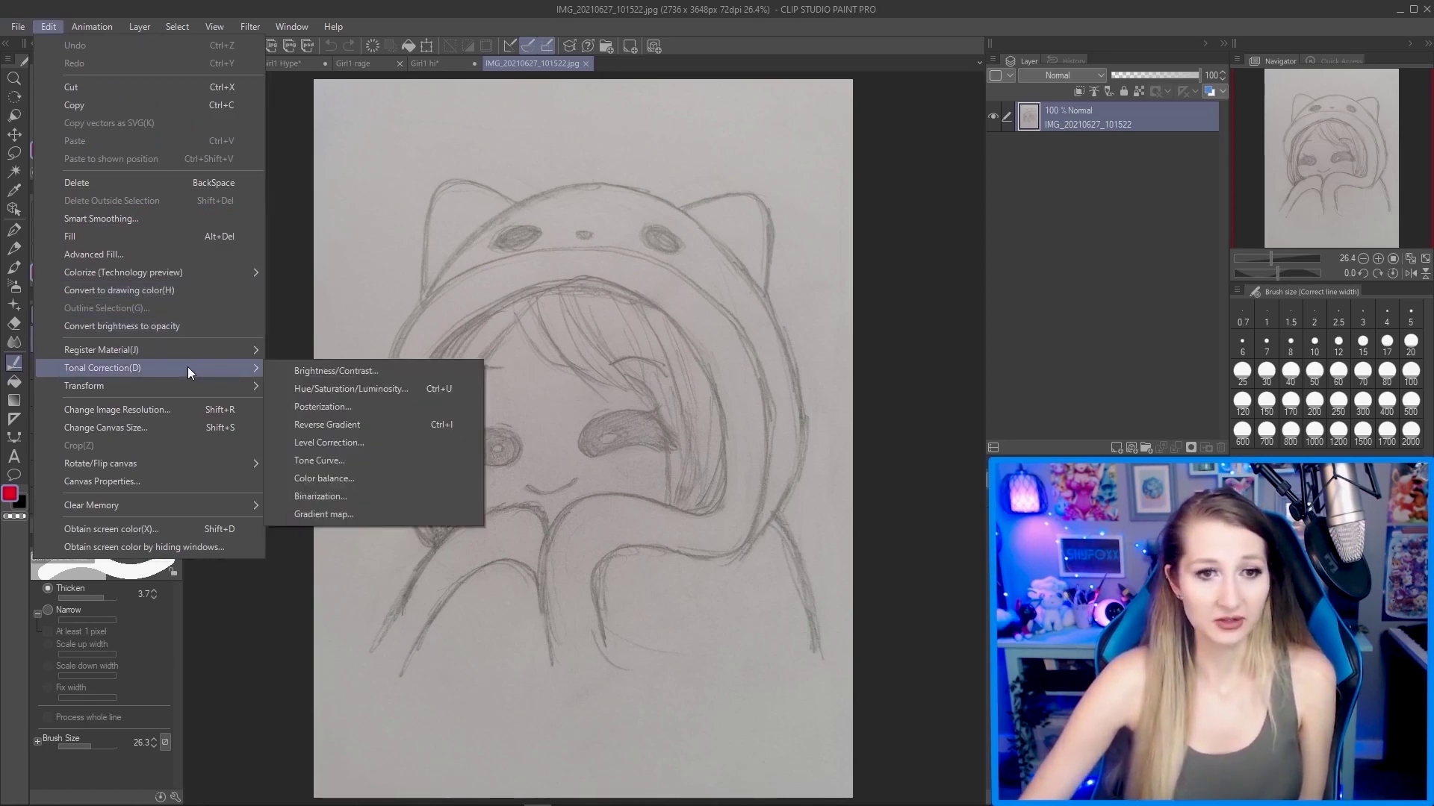
left_click(361, 378)
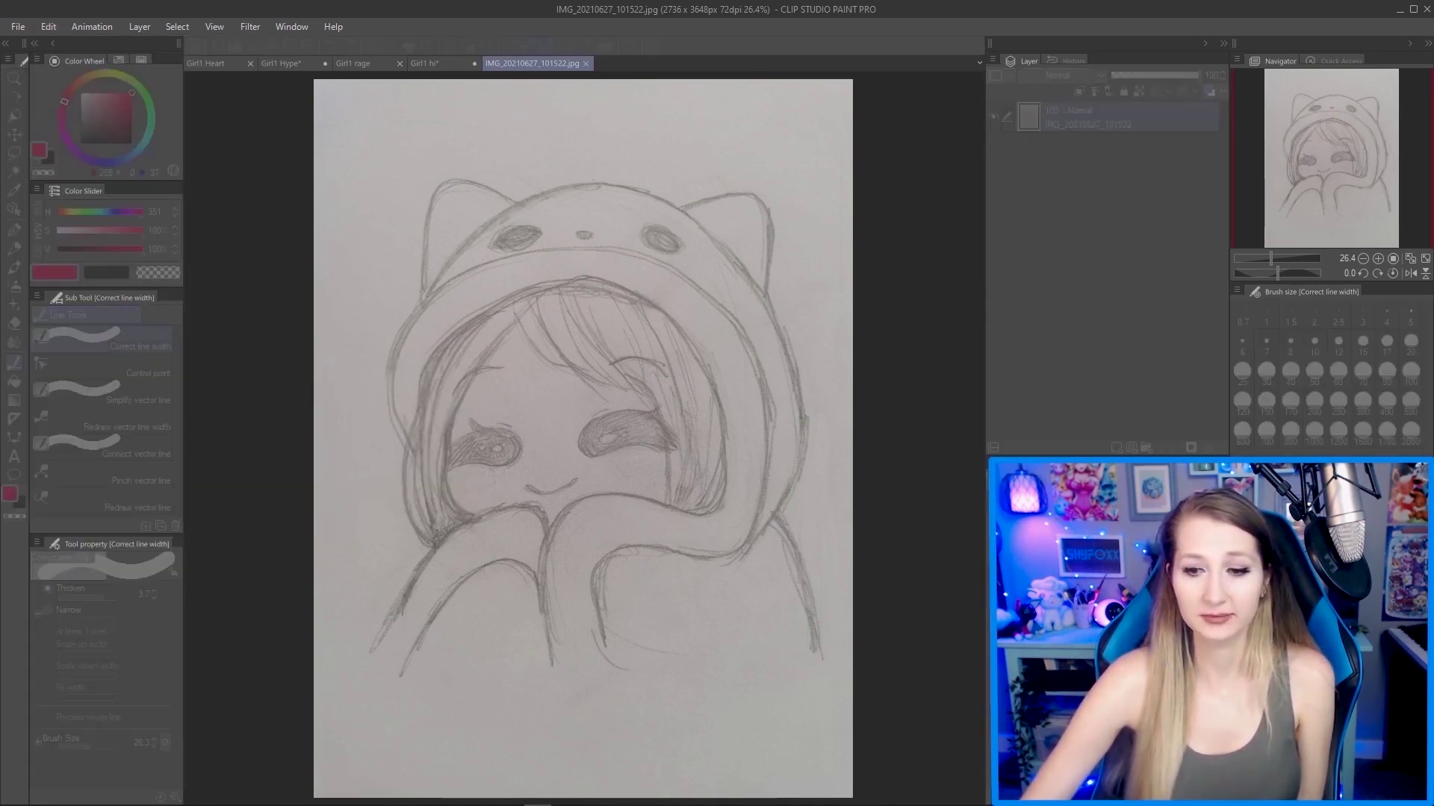
left_click_drag(1008, 227, 682, 209)
left_click(706, 255)
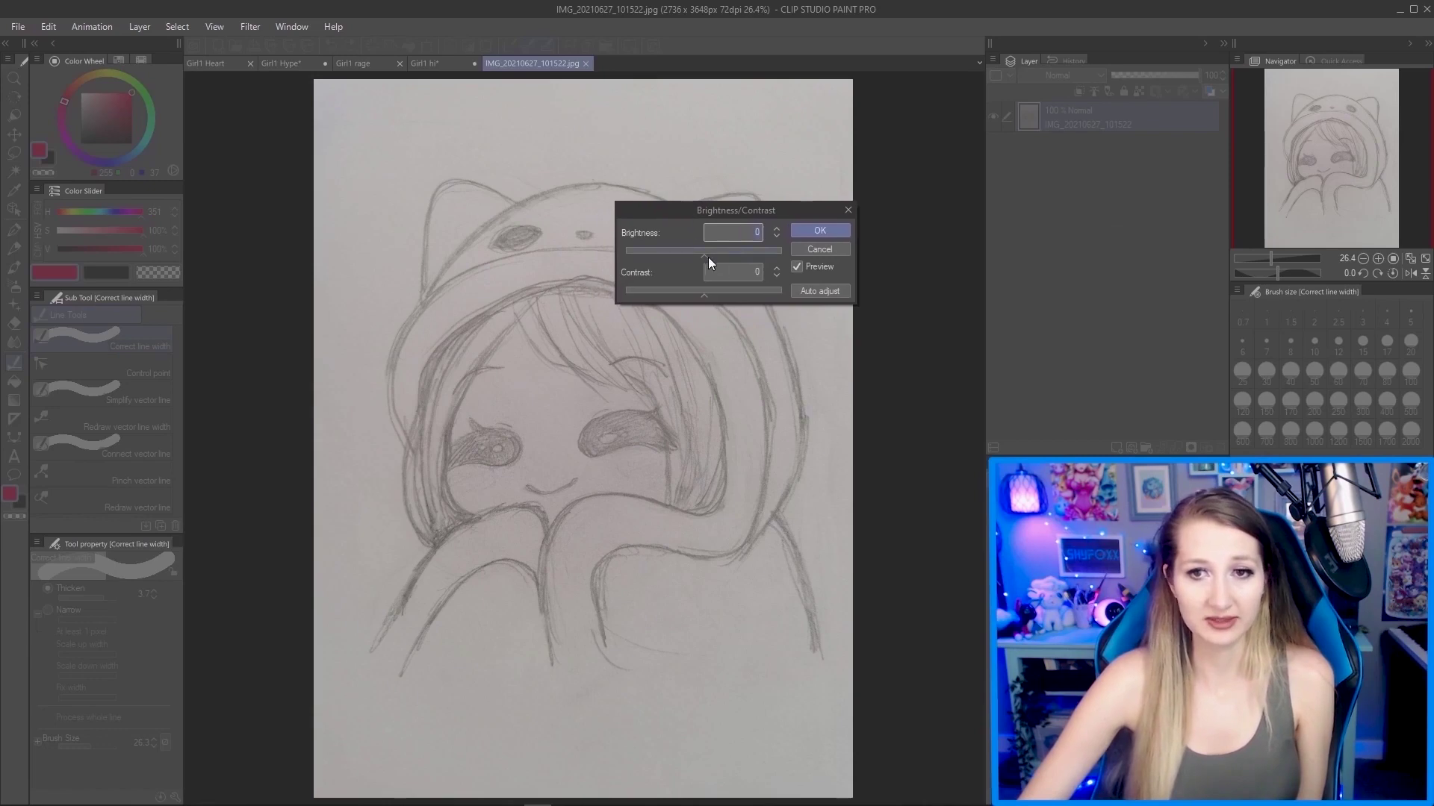
left_click_drag(705, 257, 729, 257)
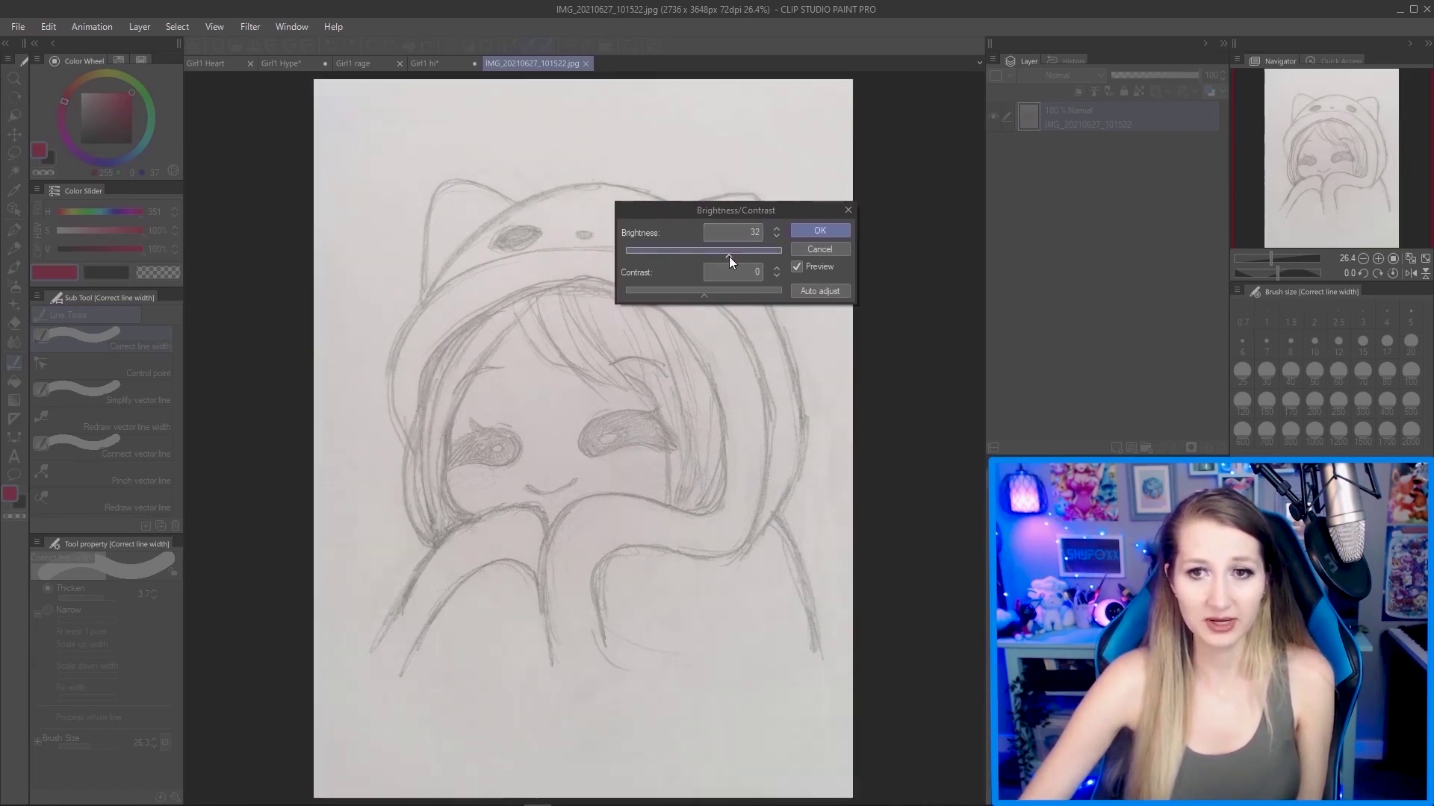
left_click(714, 293)
left_click_drag(714, 294, 719, 297)
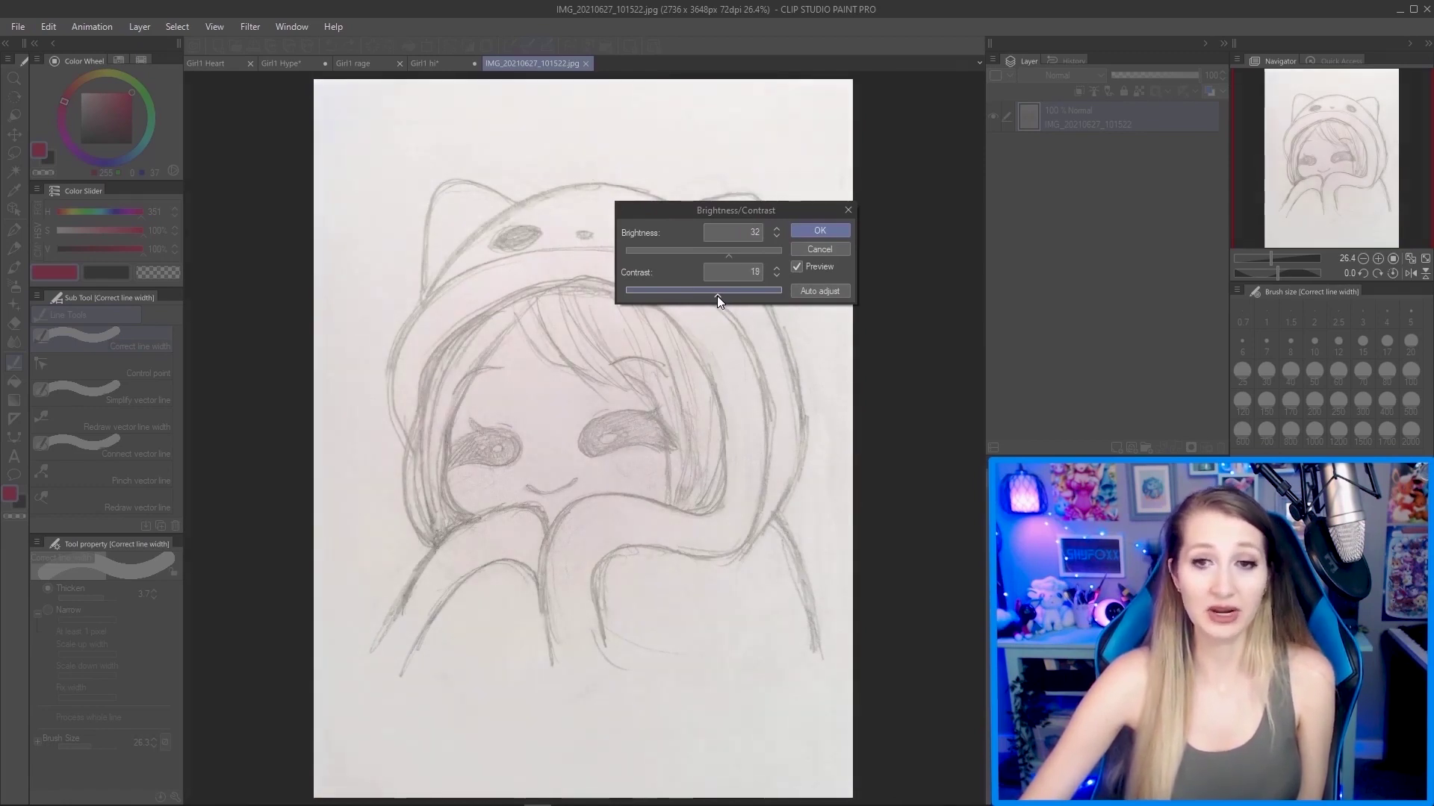
left_click_drag(716, 296, 711, 295)
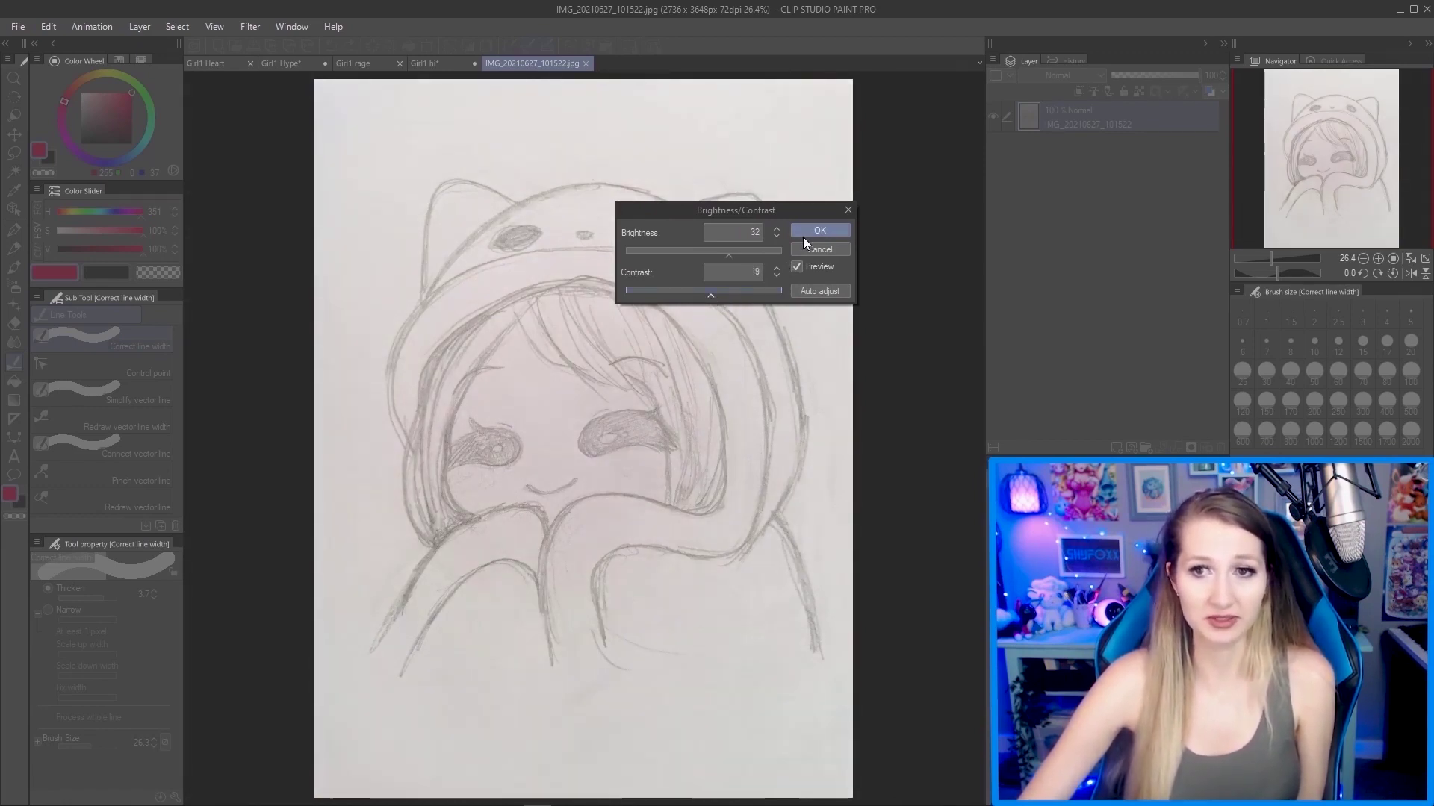
left_click(803, 236)
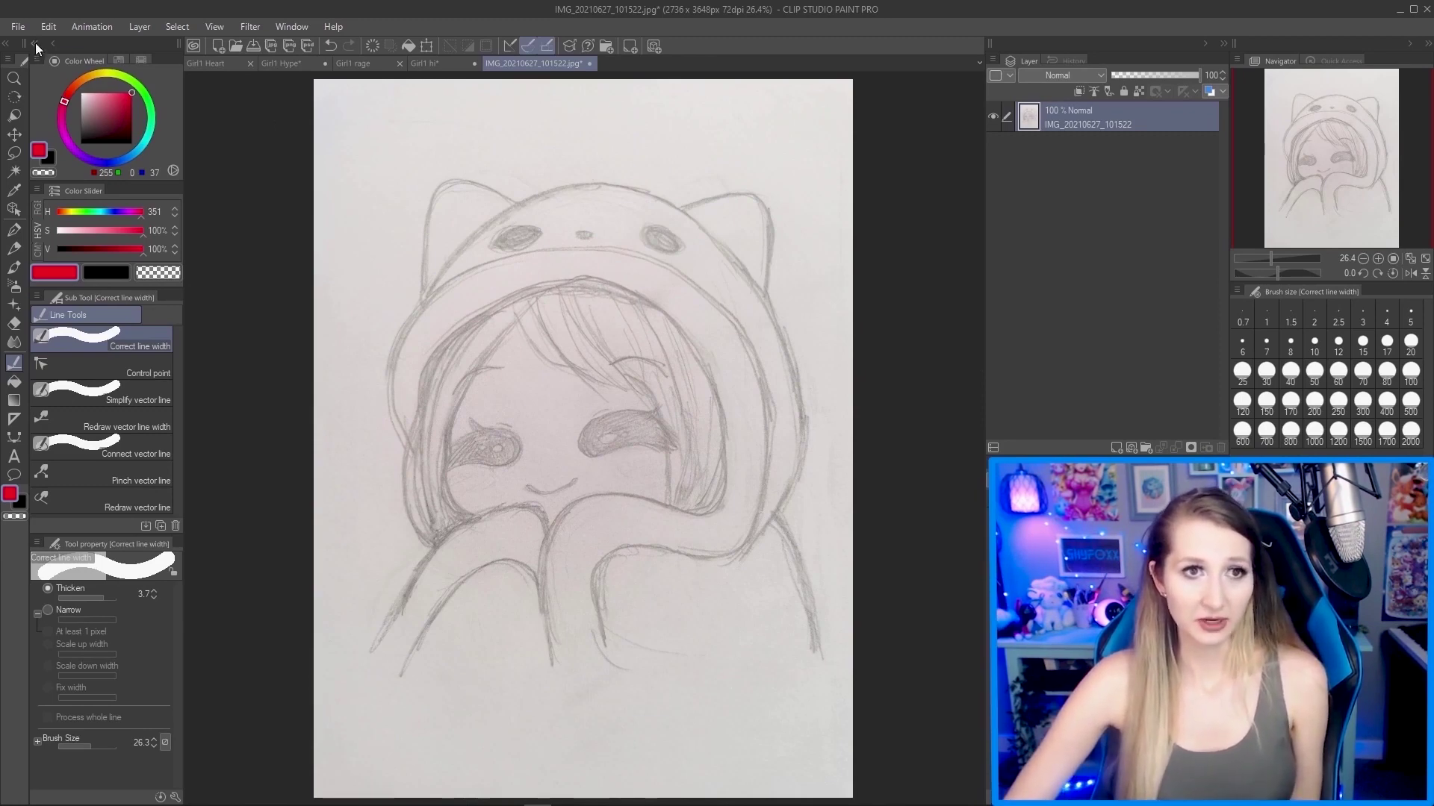
Create a new illustration canvas 500 px wide and 500 px high at a resolution of 90.
left_click(18, 27)
key("Escape")
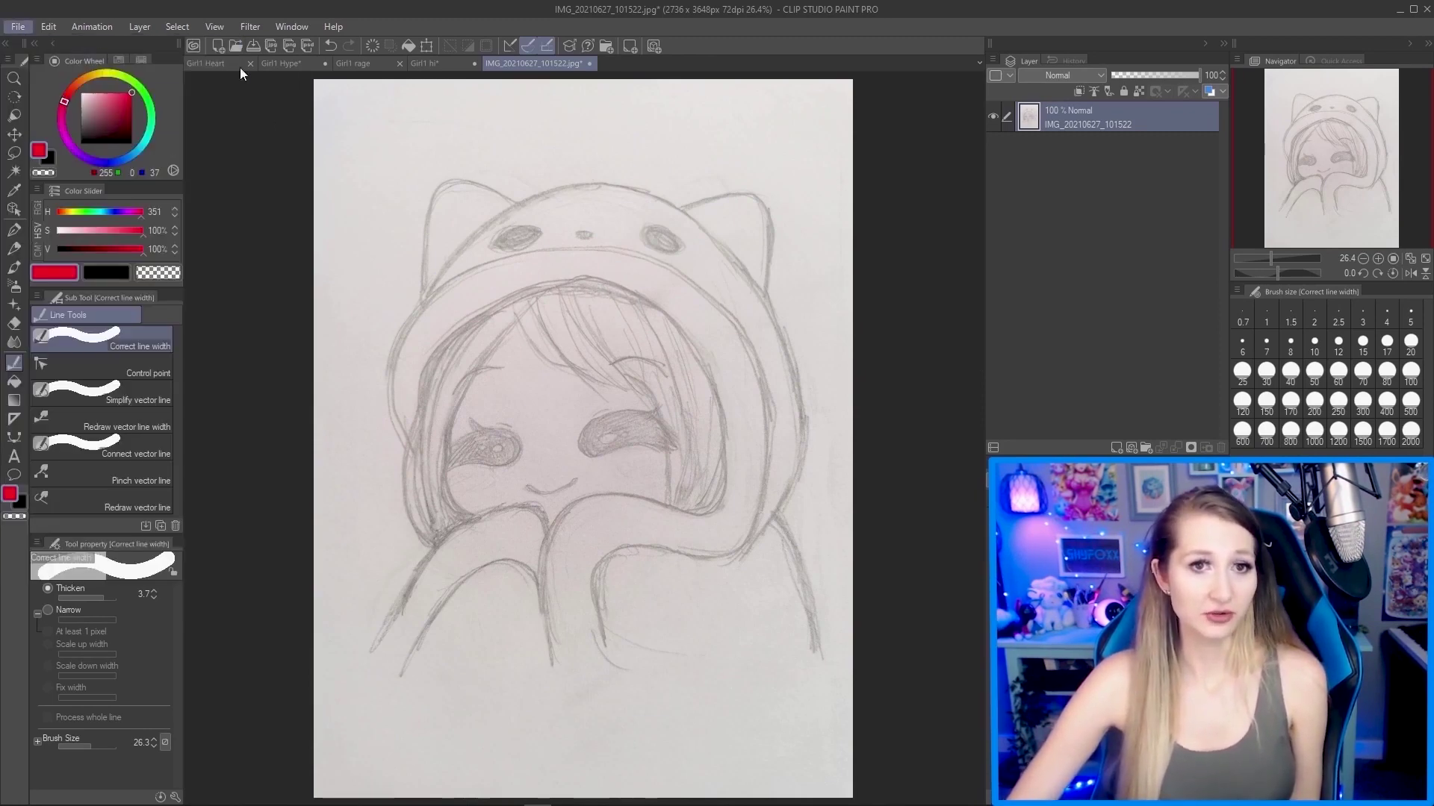
key("ctrl+n")
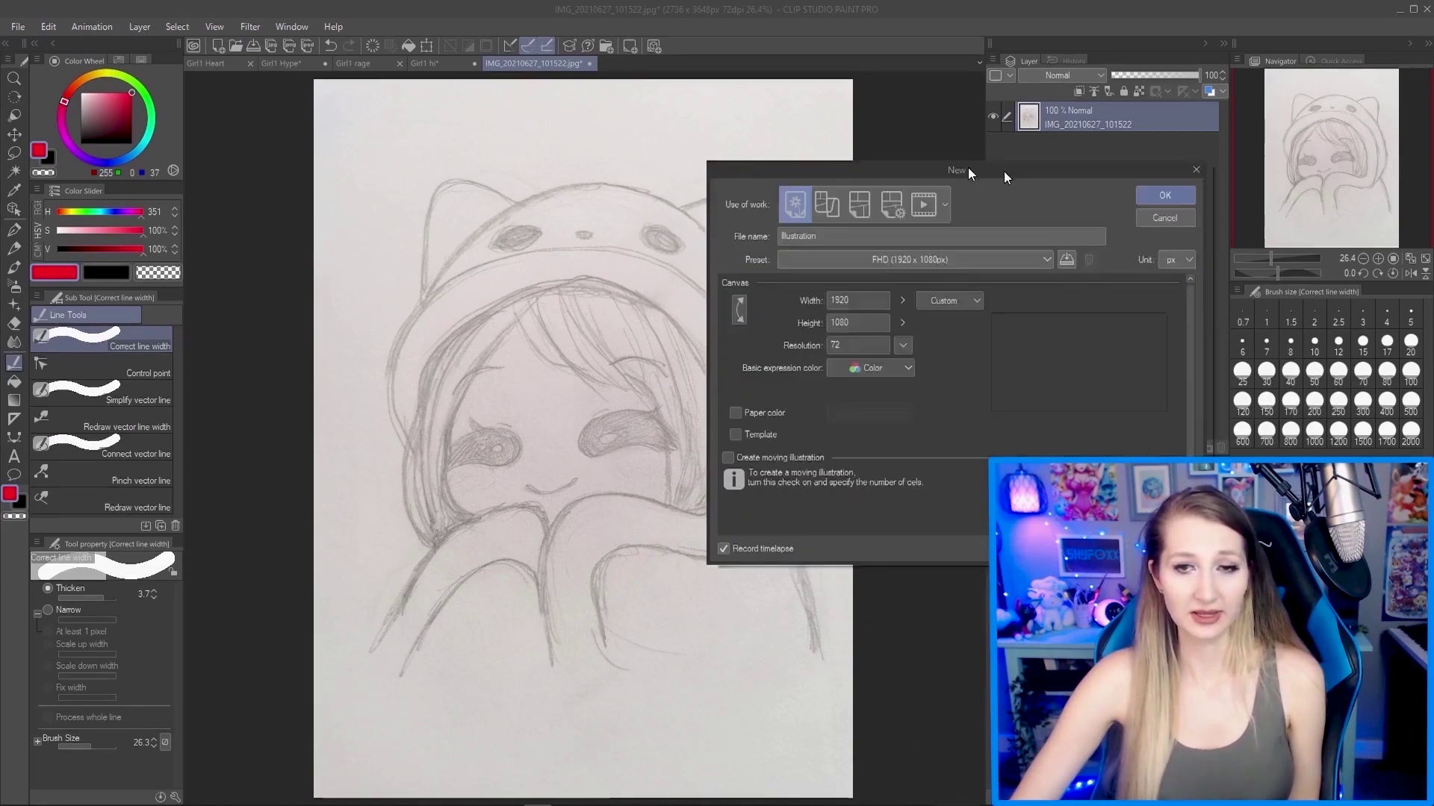
mouse_move(968, 167)
left_mouse_down()
mouse_move(894, 153)
mouse_move(982, 182)
left_mouse_up()
left_click_drag(853, 312, 784, 312)
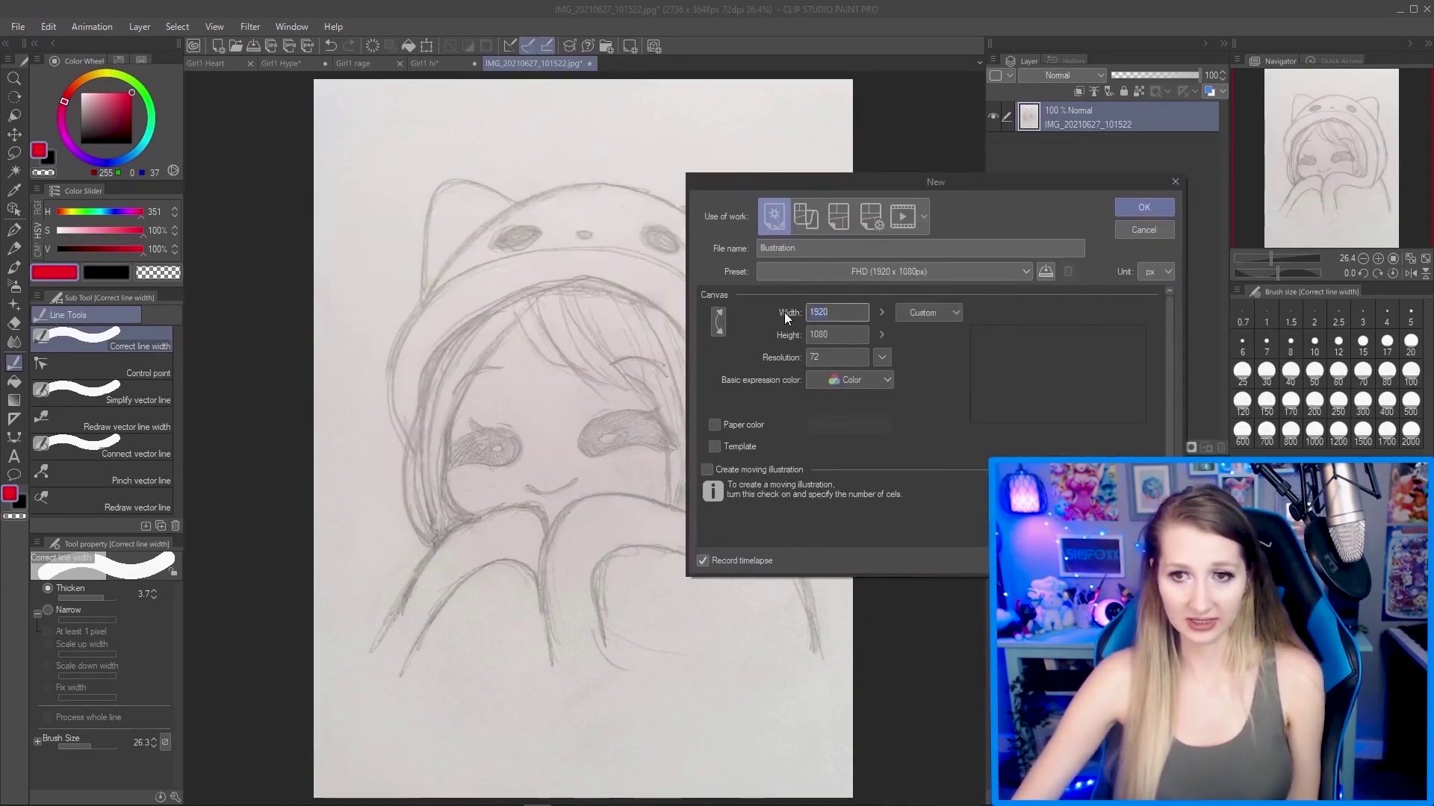
type("500")
key("Tab")
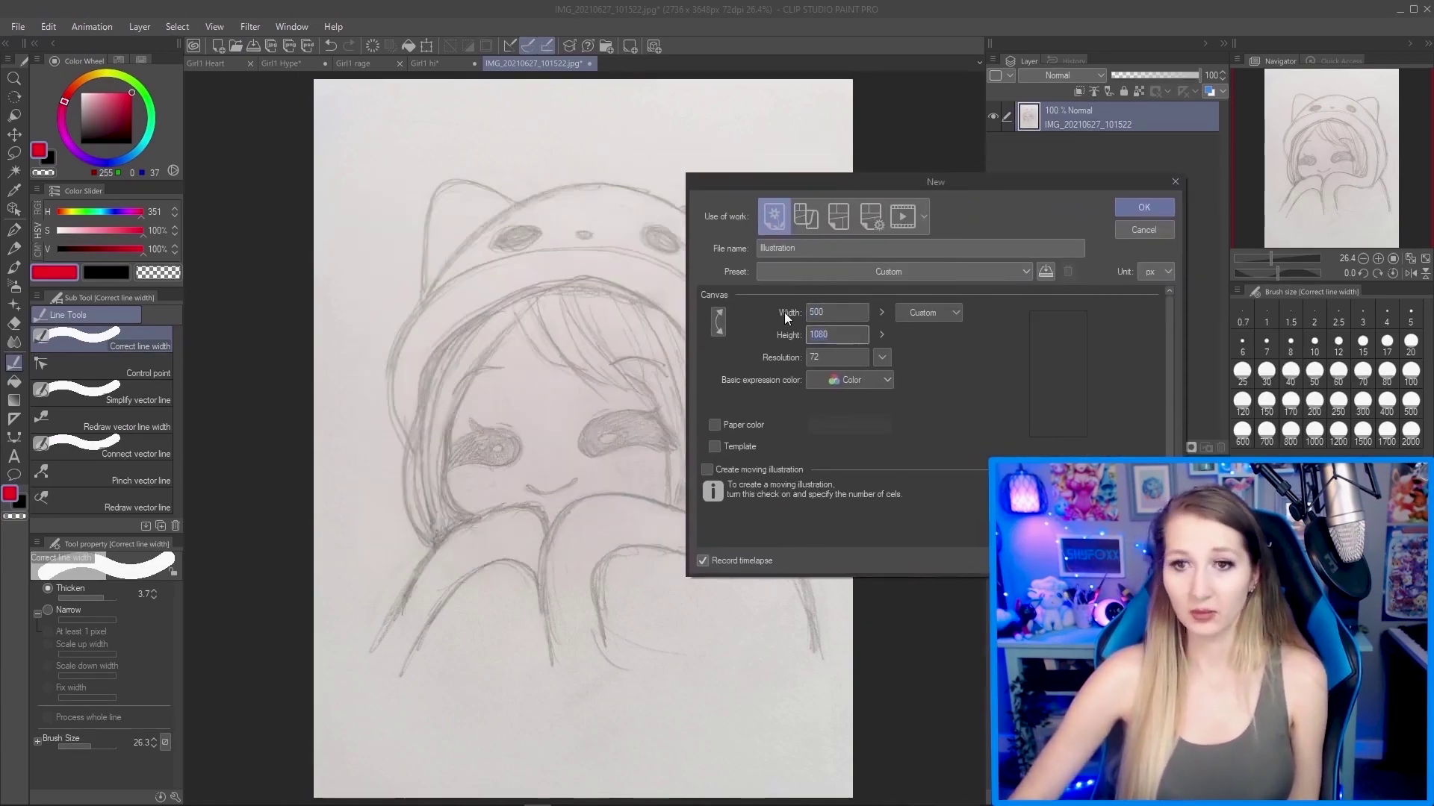
type("500")
left_click_drag(1024, 182, 688, 118)
key("Tab")
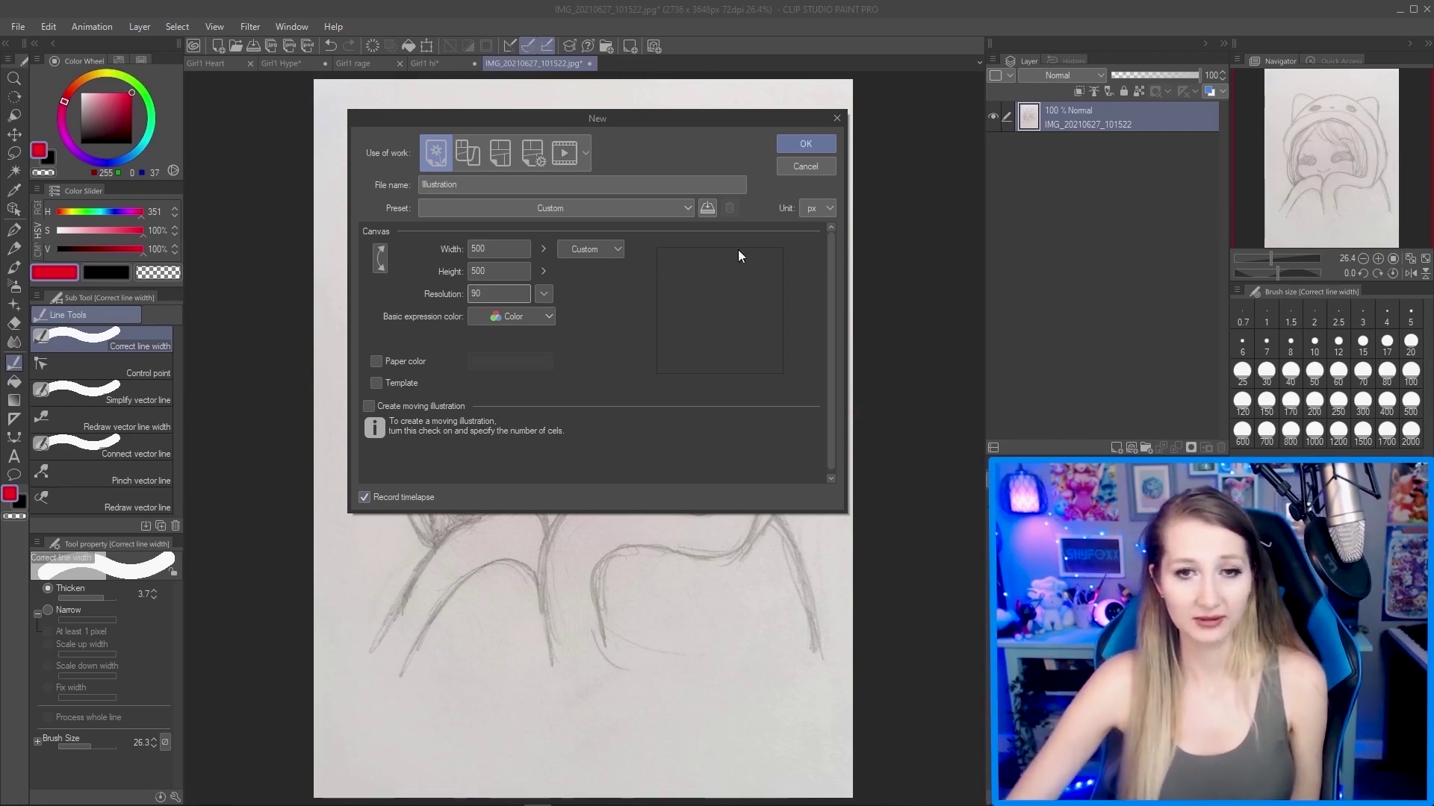
left_click(830, 146)
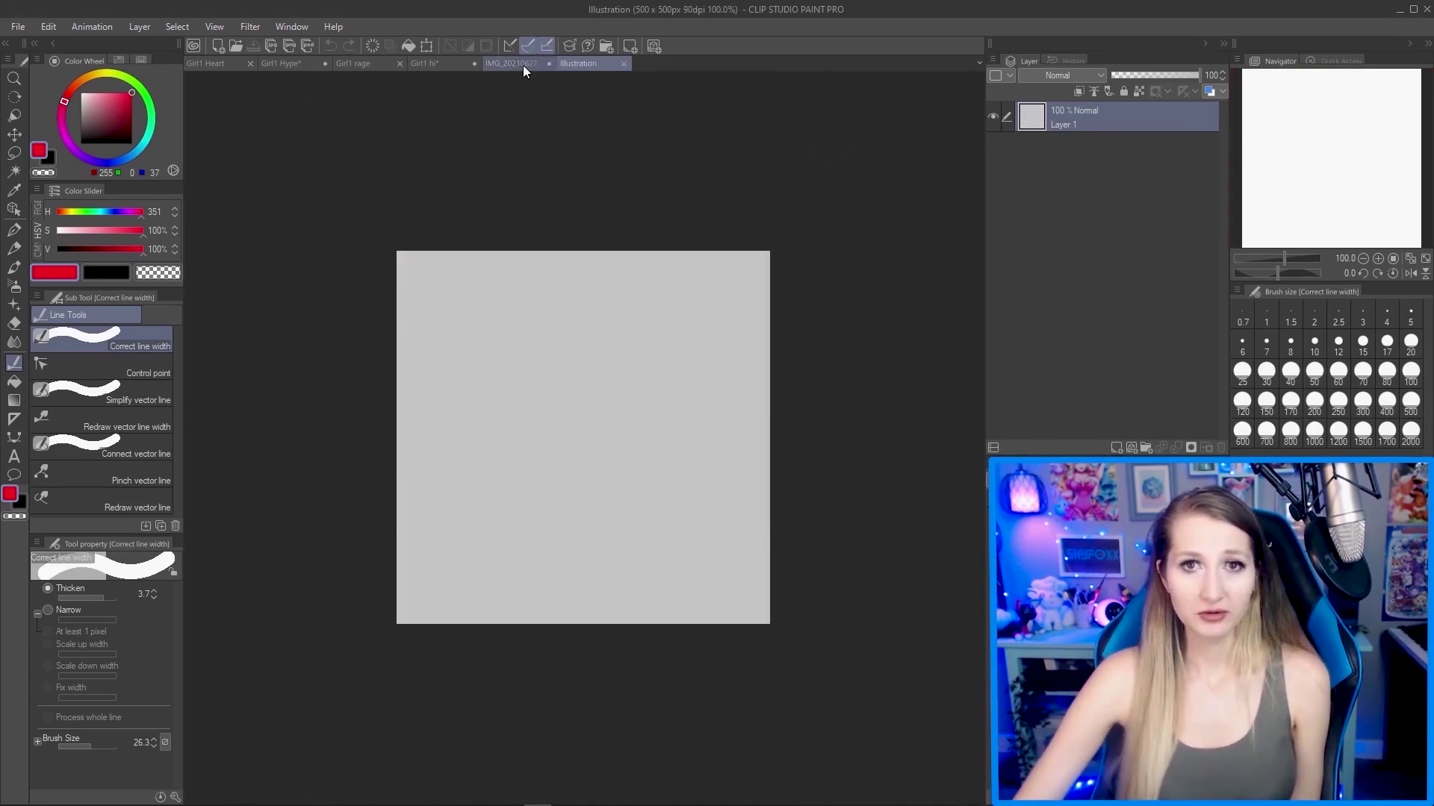
Select the whole brightened sketch image in IMG_20210627_101522 and copy it.
left_click(523, 65)
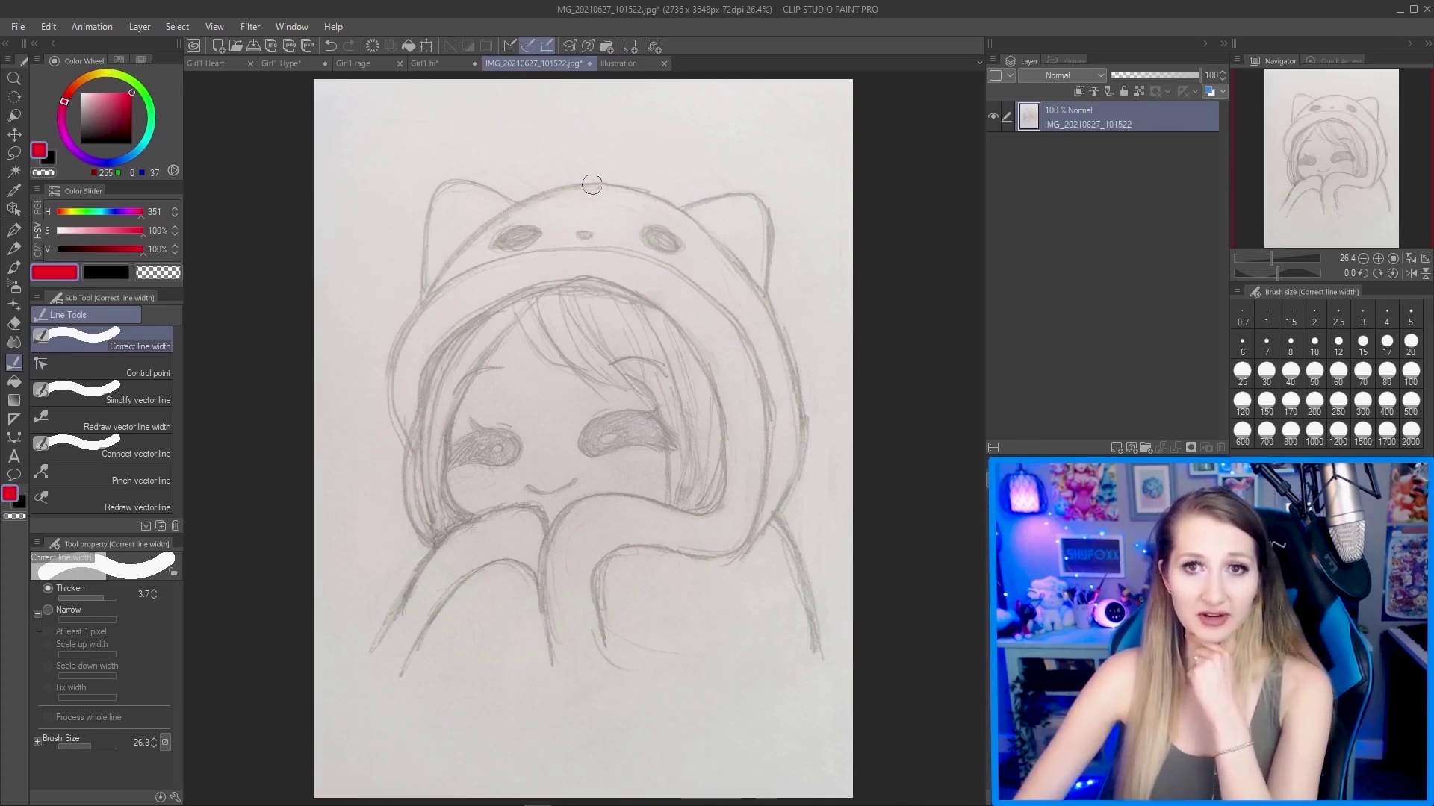
left_click(620, 66)
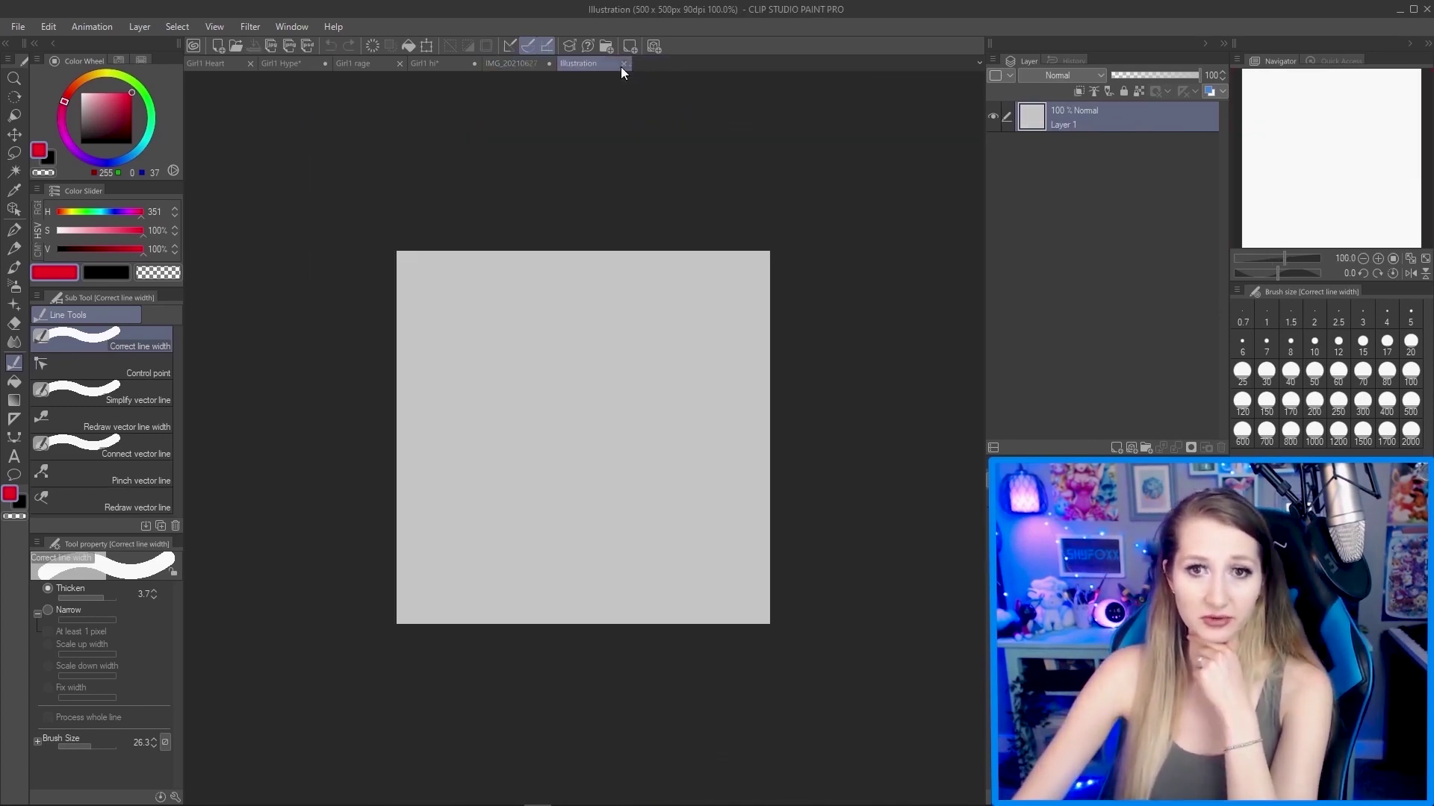
left_click(523, 63)
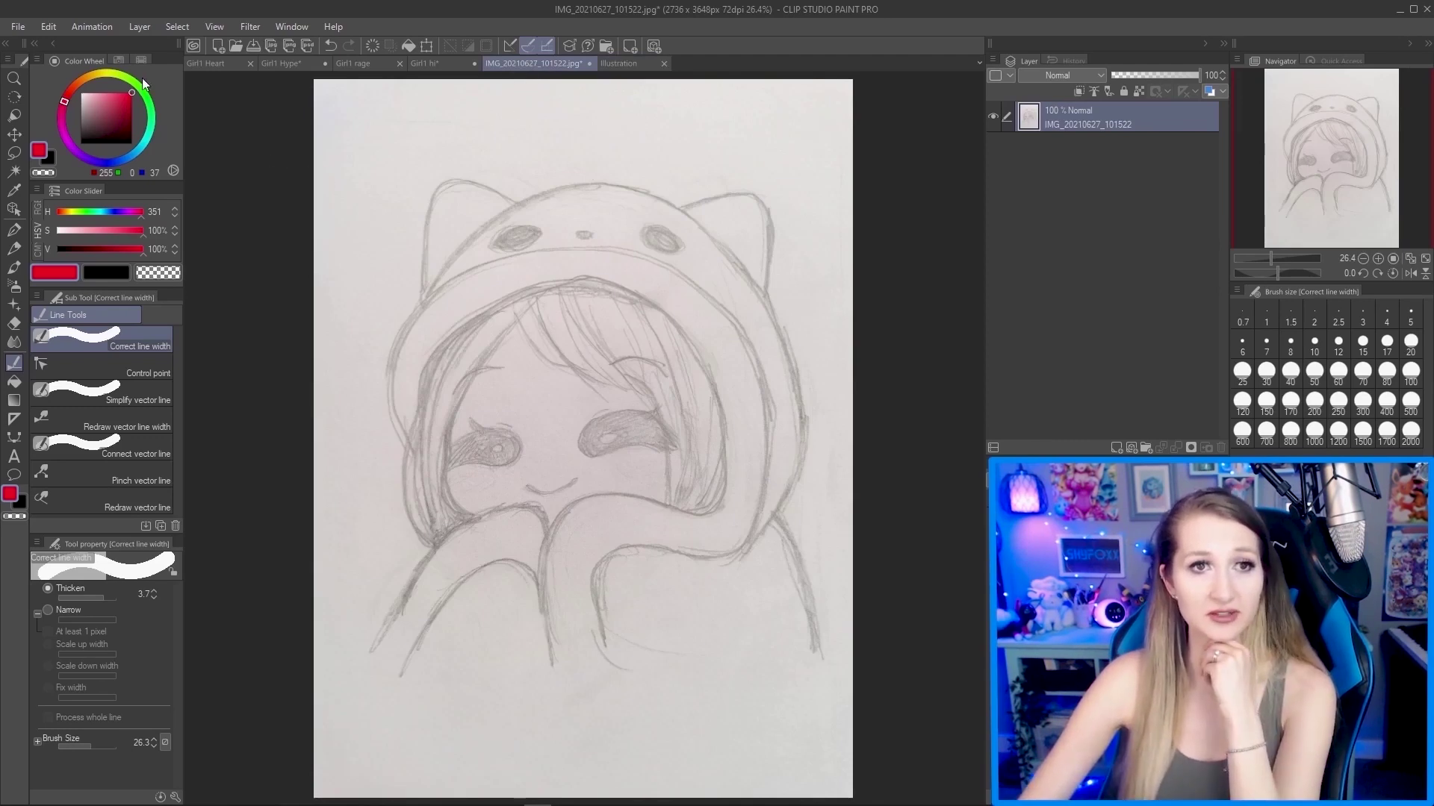
left_click(166, 26)
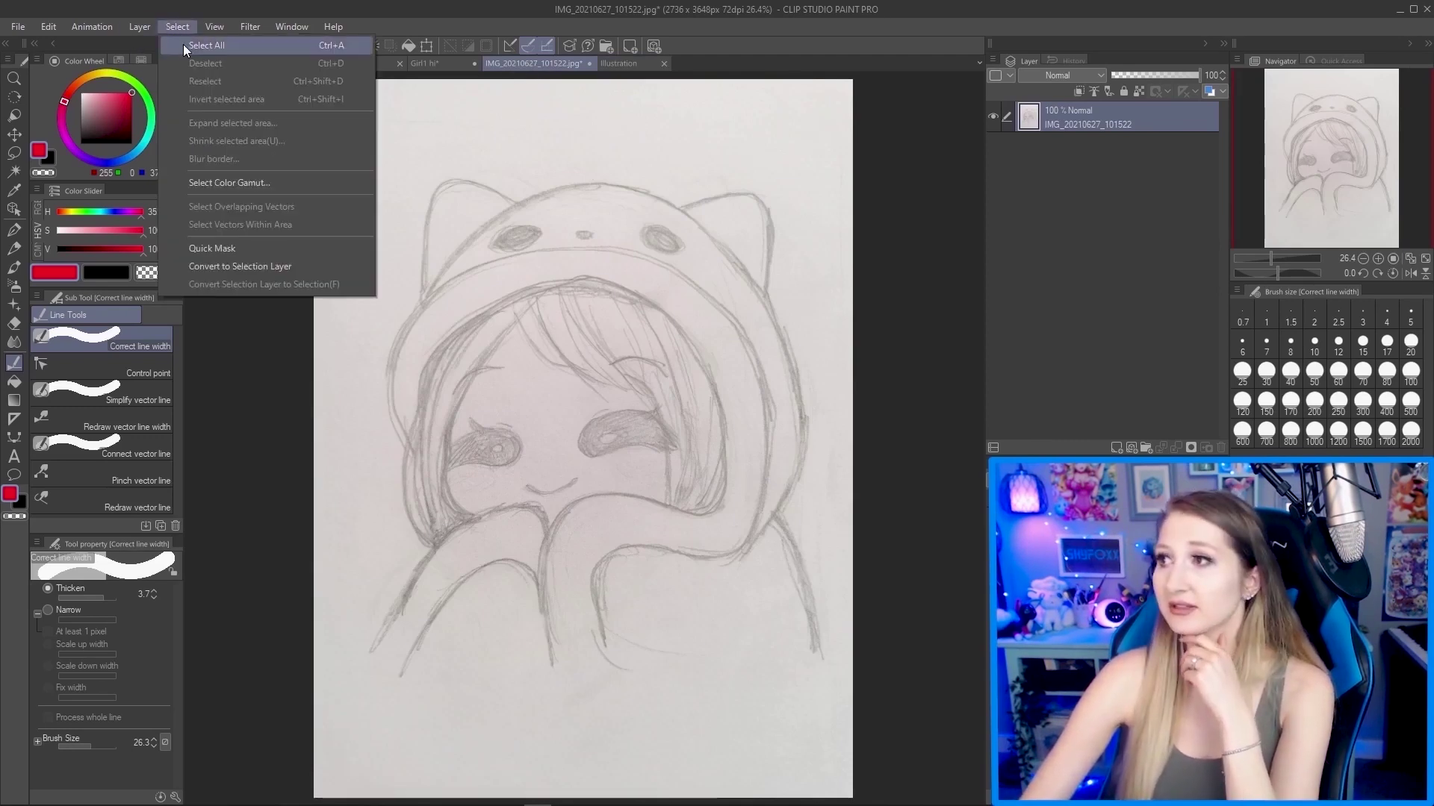
left_click(182, 43)
left_click(49, 26)
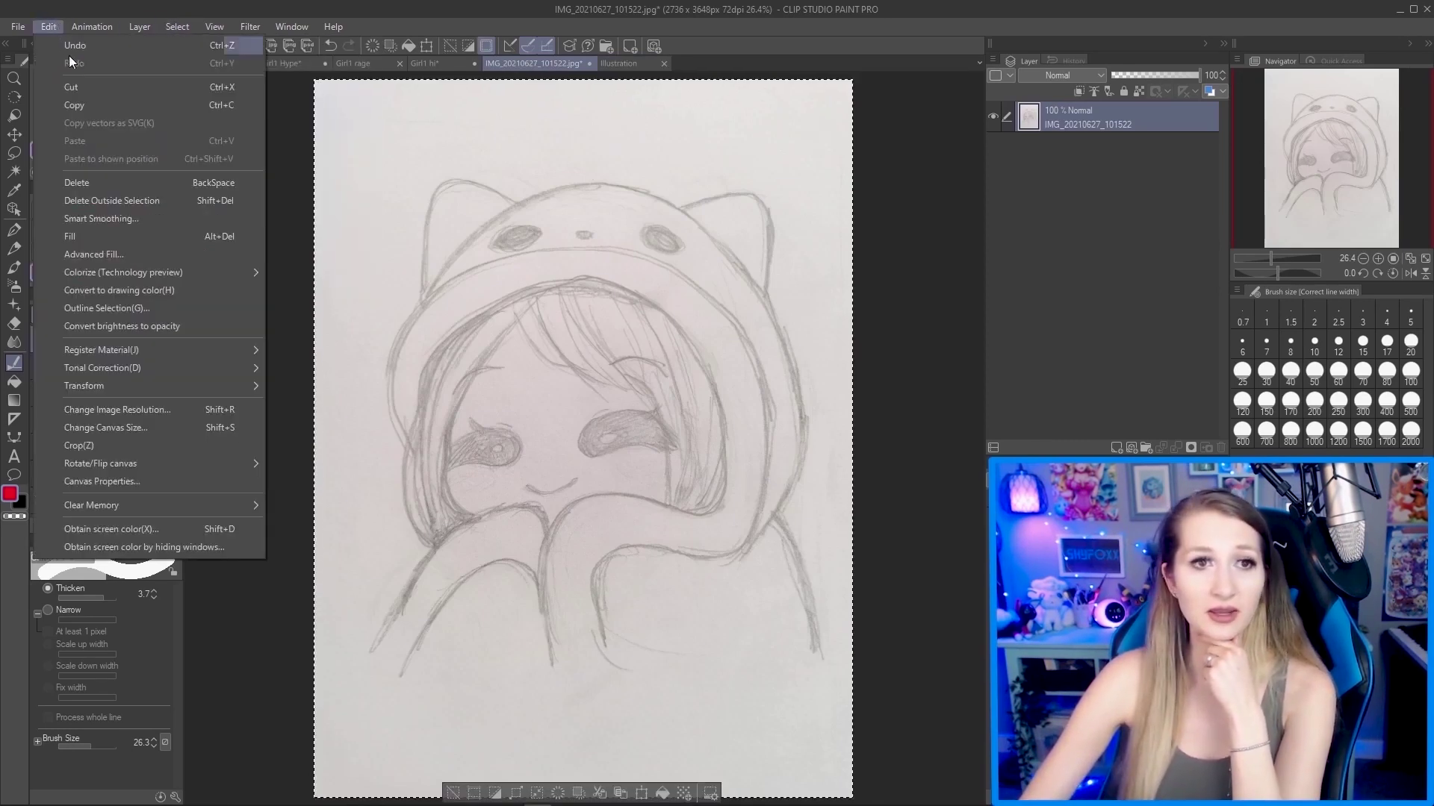
left_click(82, 103)
Paste the copied sketch into the blank Illustration canvas.
left_click(621, 64)
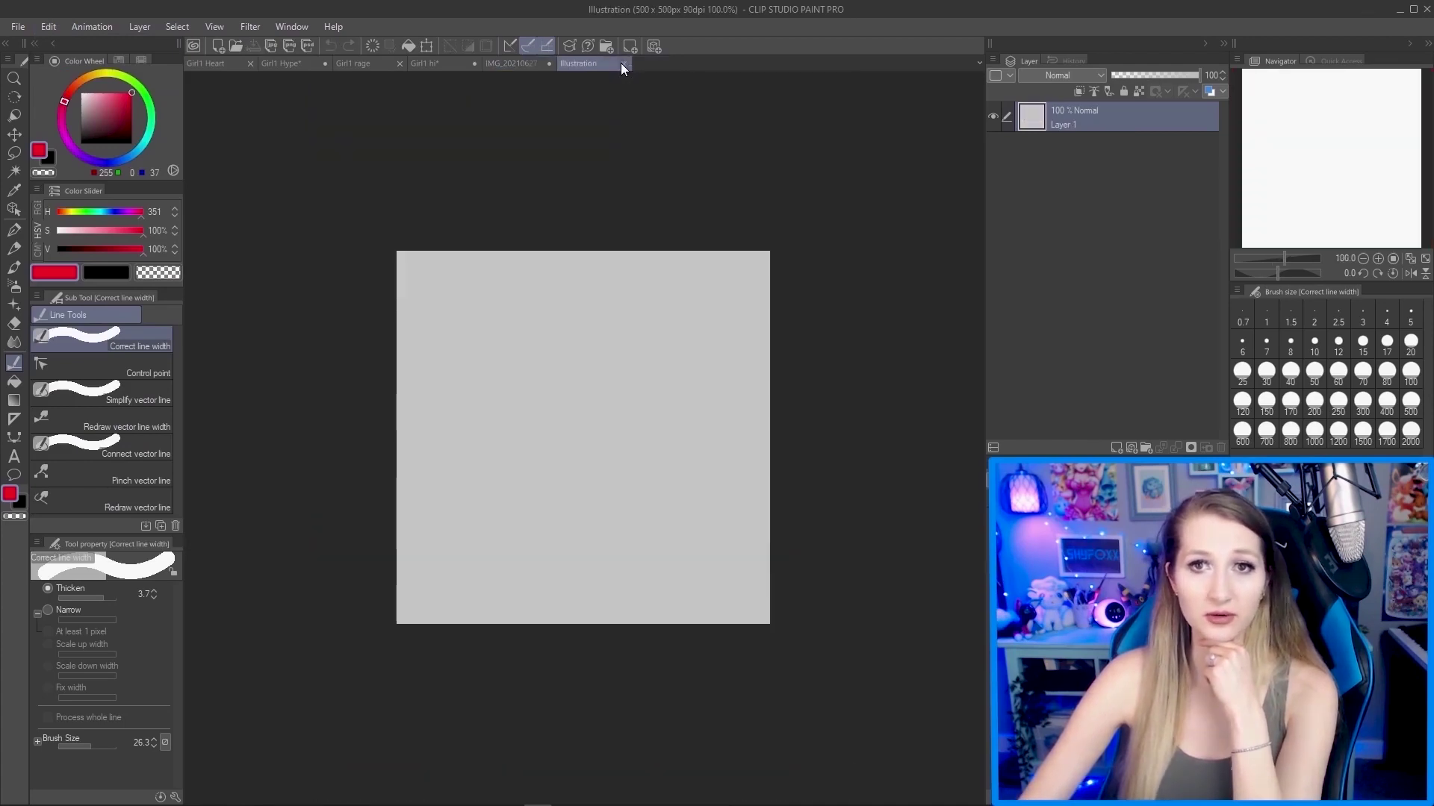
left_click(439, 64)
left_click(363, 64)
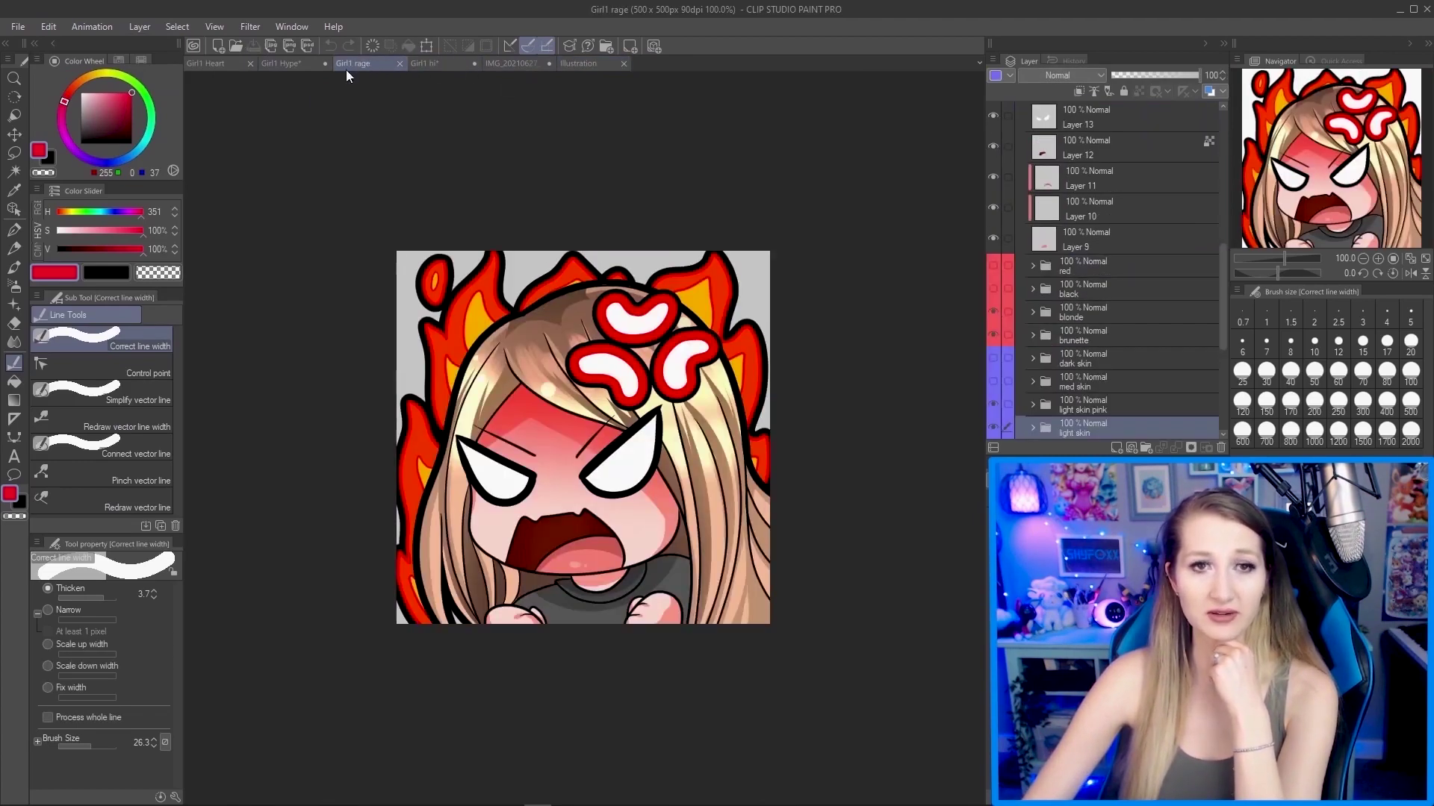
left_click(290, 68)
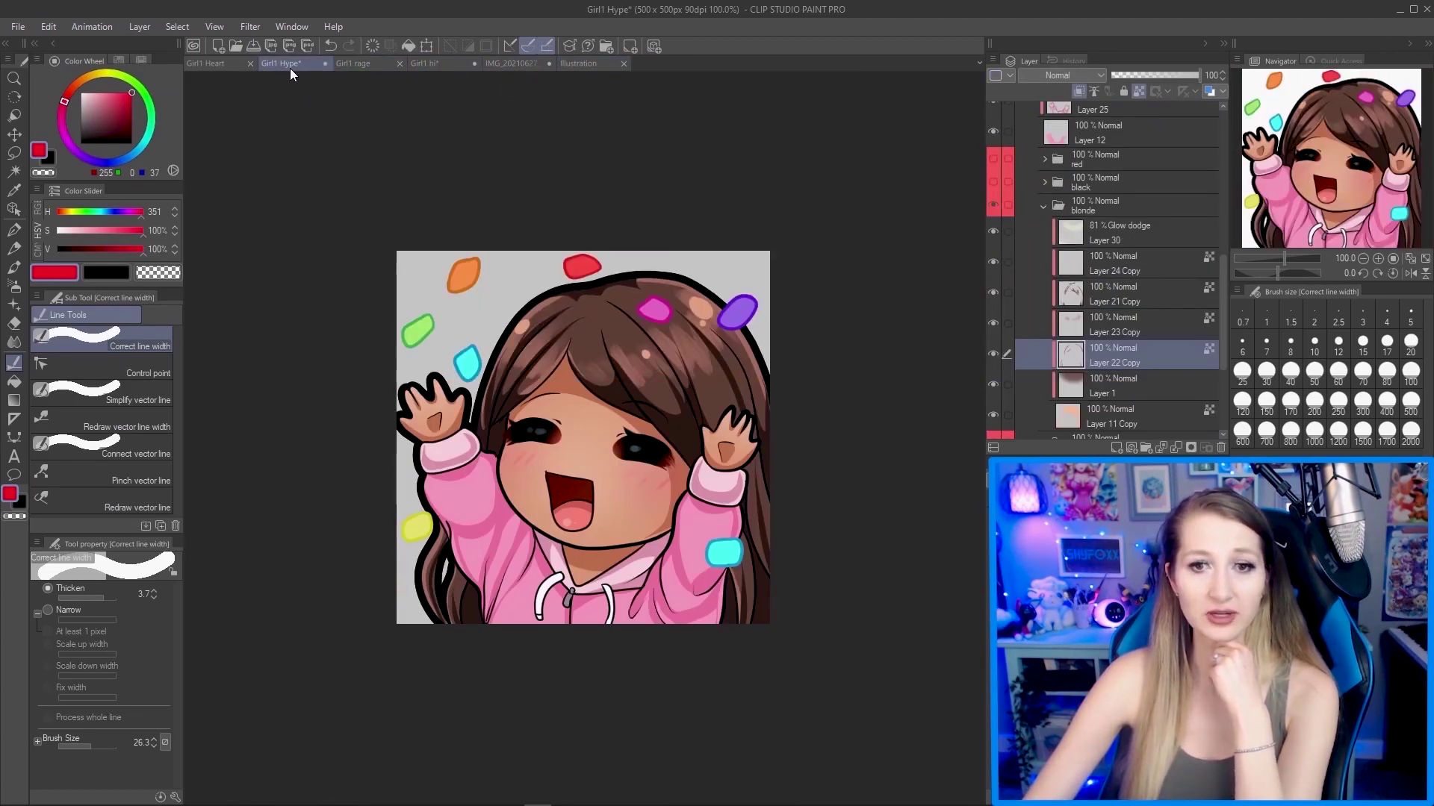
left_click(585, 66)
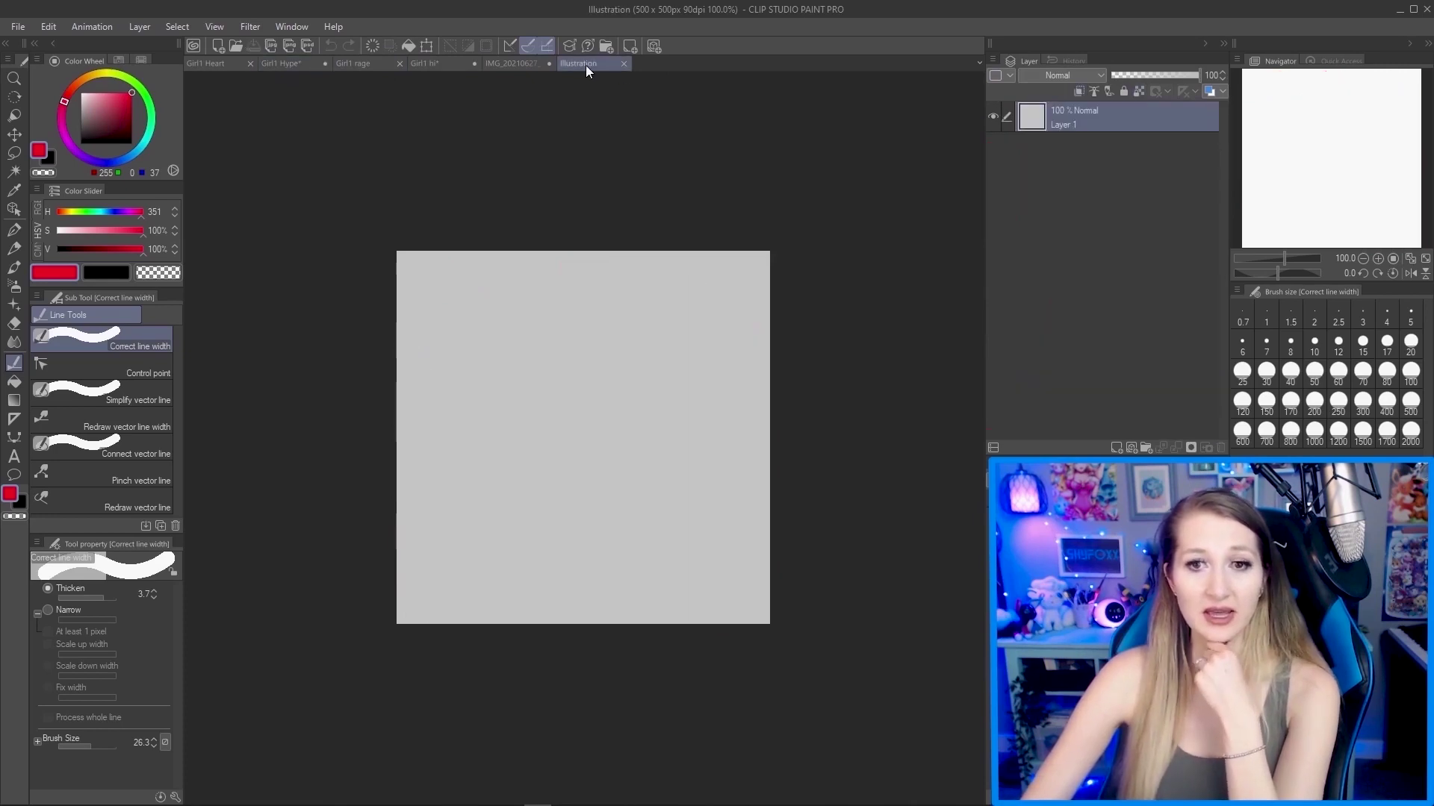
left_click(49, 27)
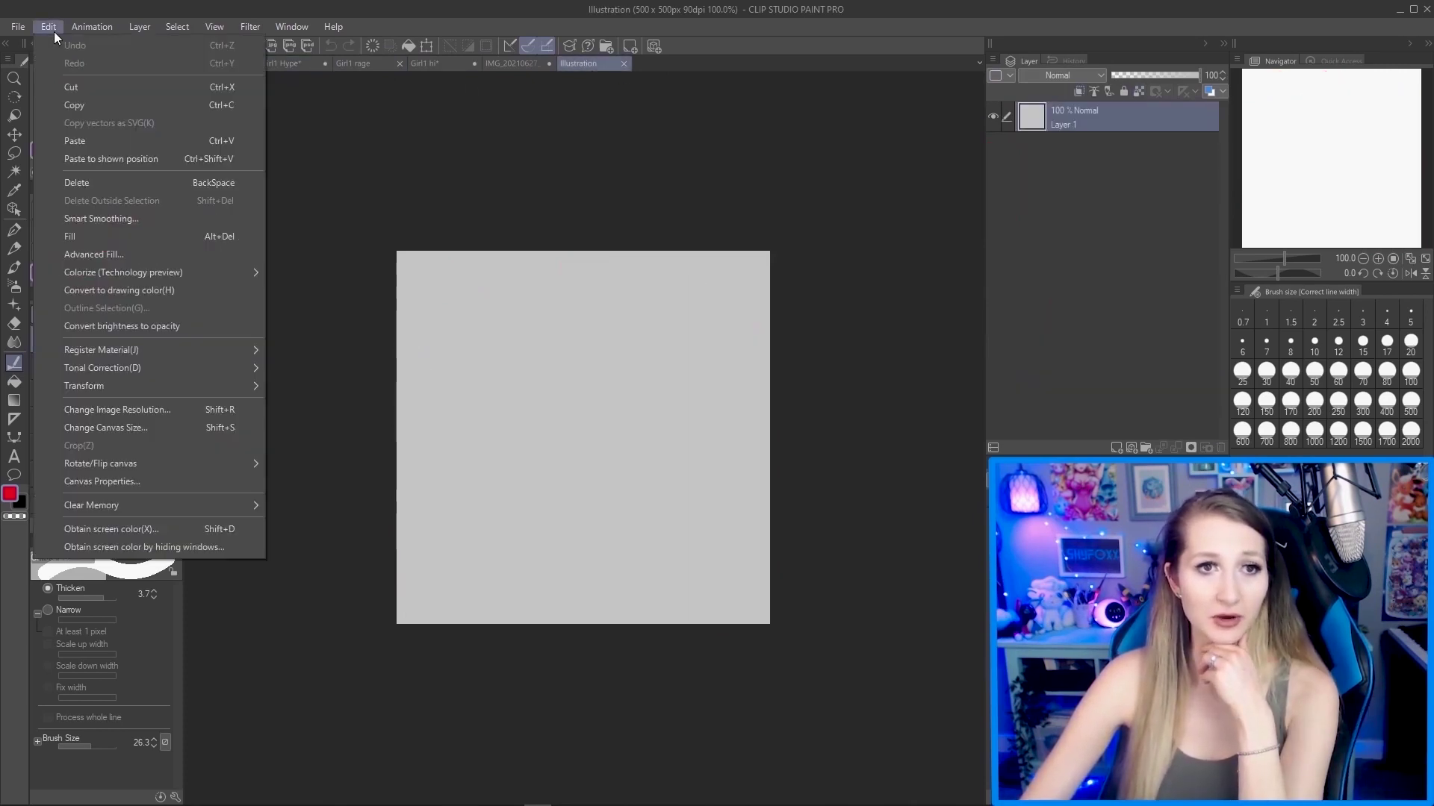
left_click(102, 139)
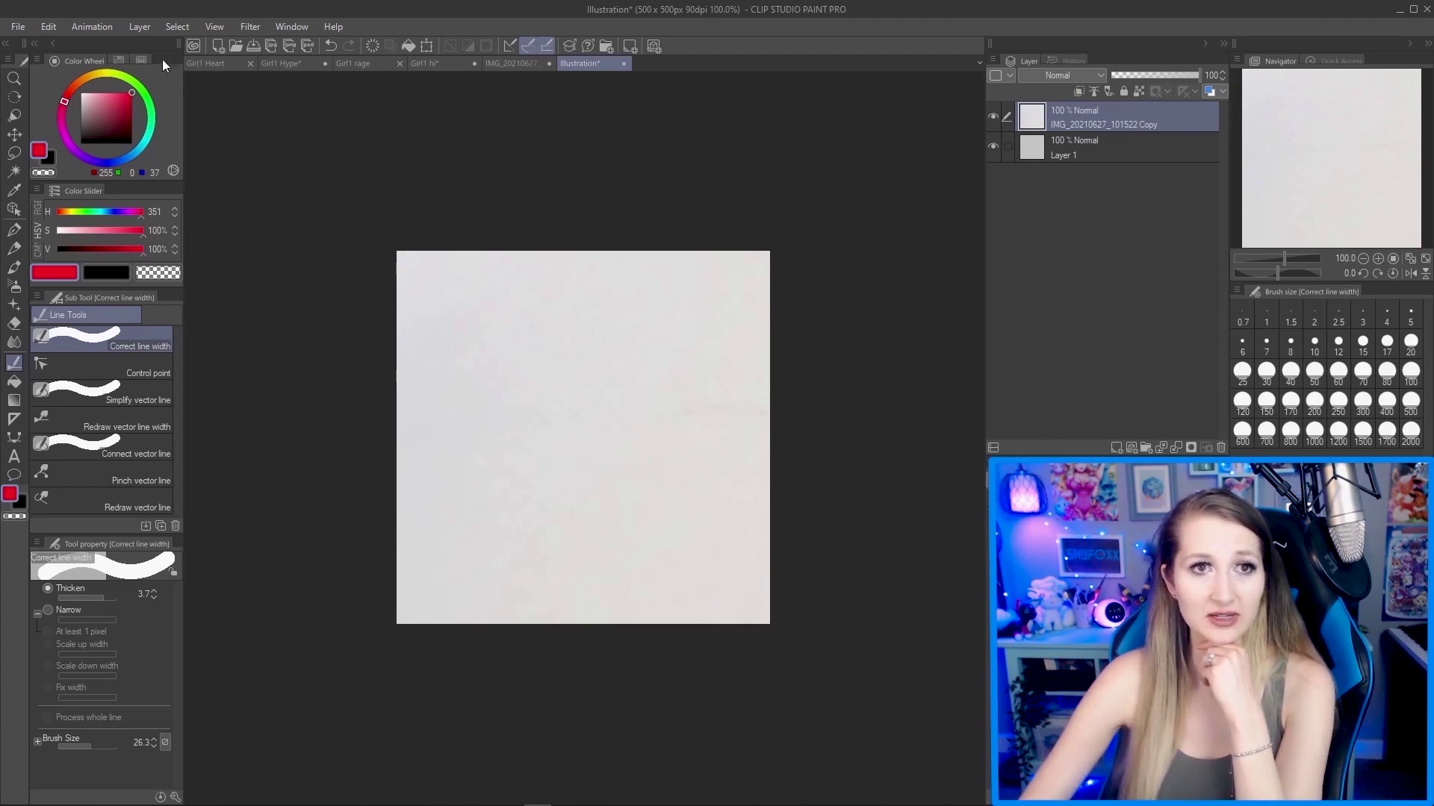
left_click(49, 28)
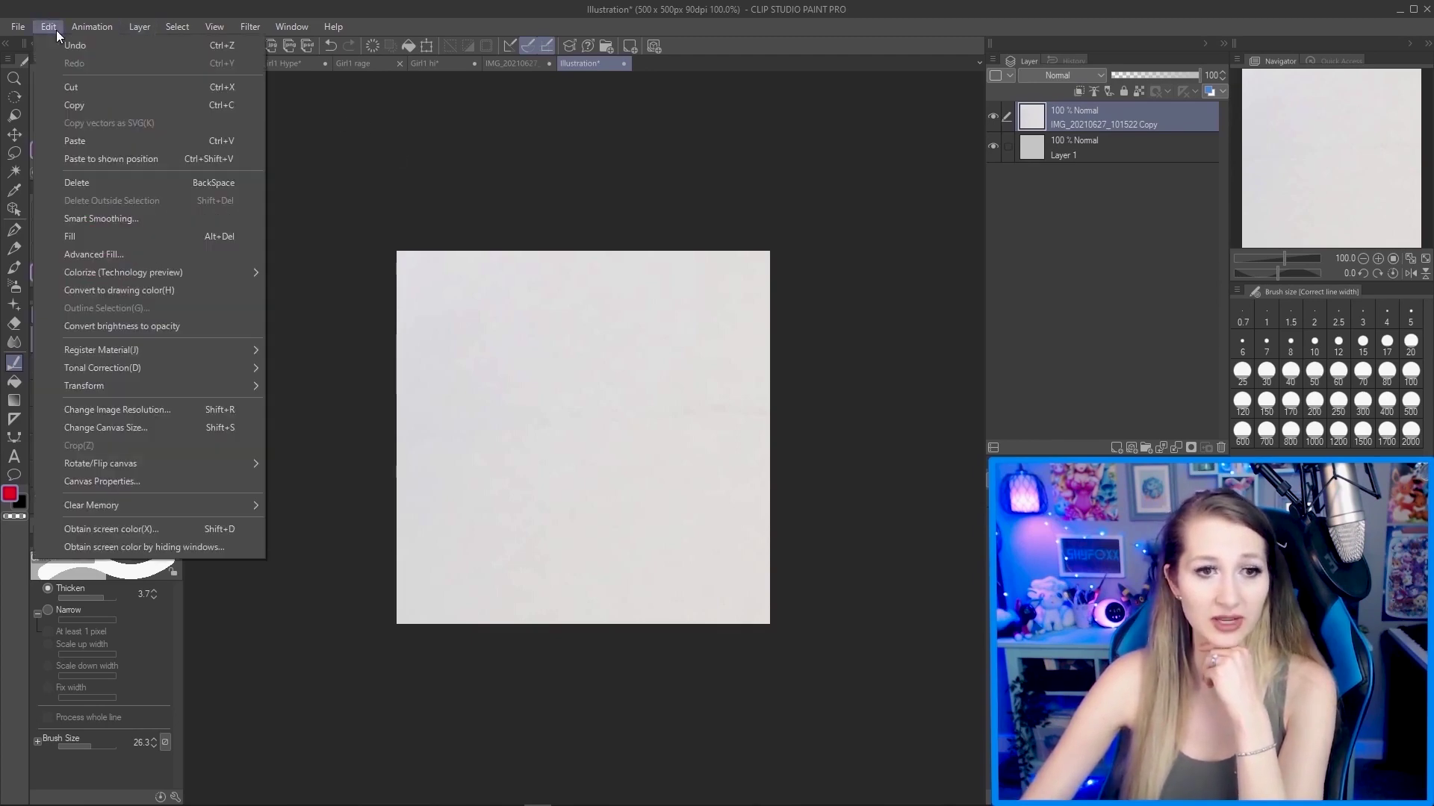
mouse_move(213, 387)
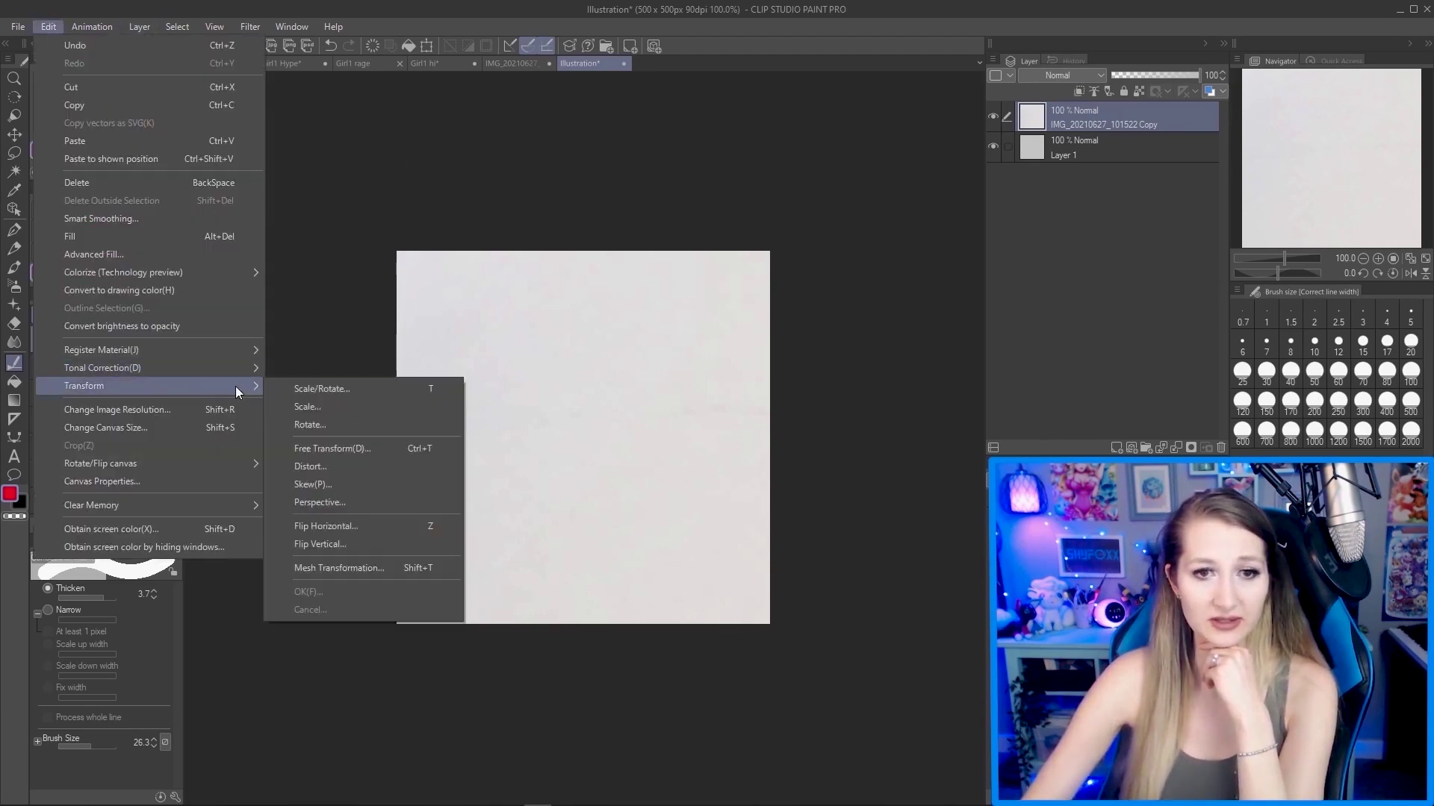
left_click(328, 396)
scroll(491, 331, "down", 5)
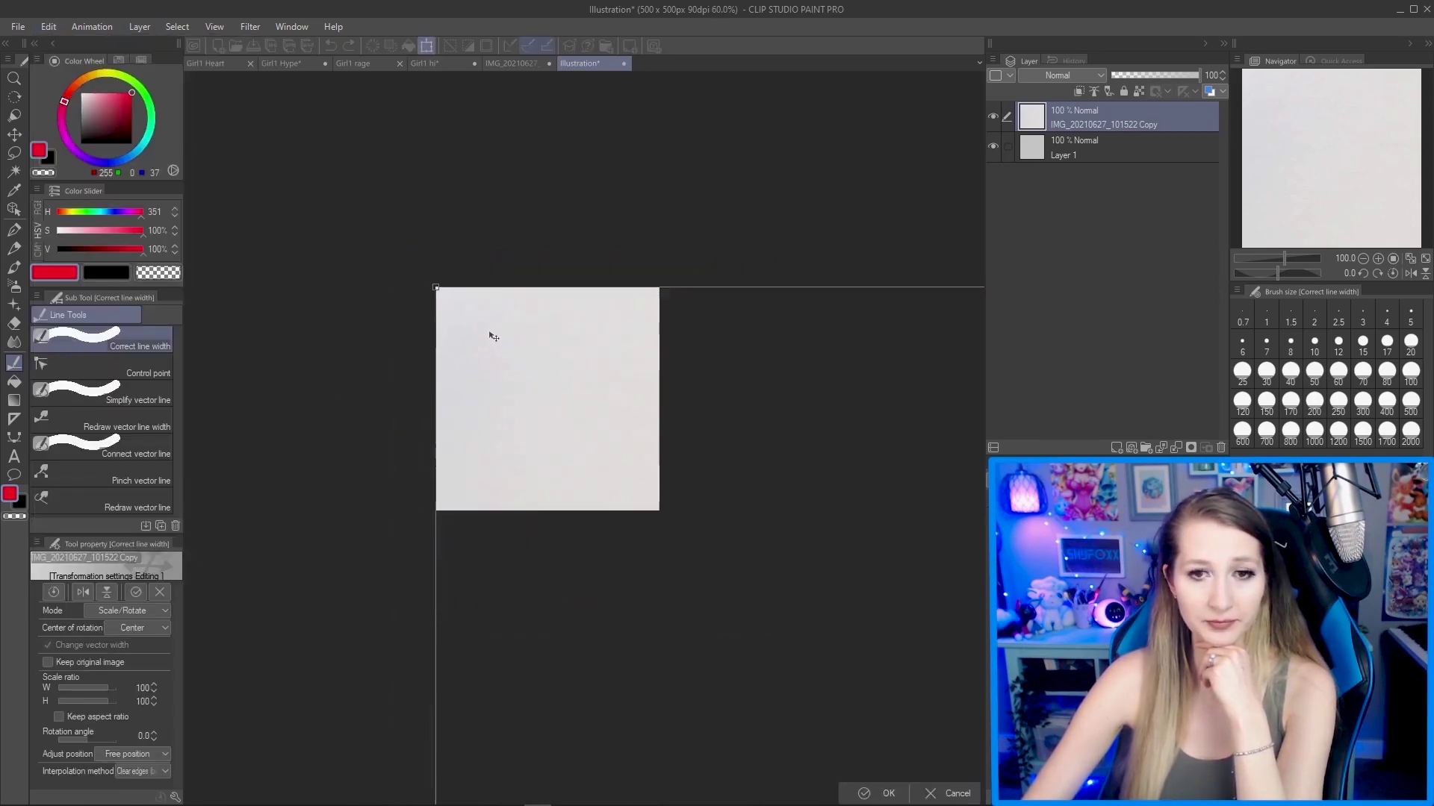
scroll(497, 332, "down", 2)
scroll(503, 333, "up", 1)
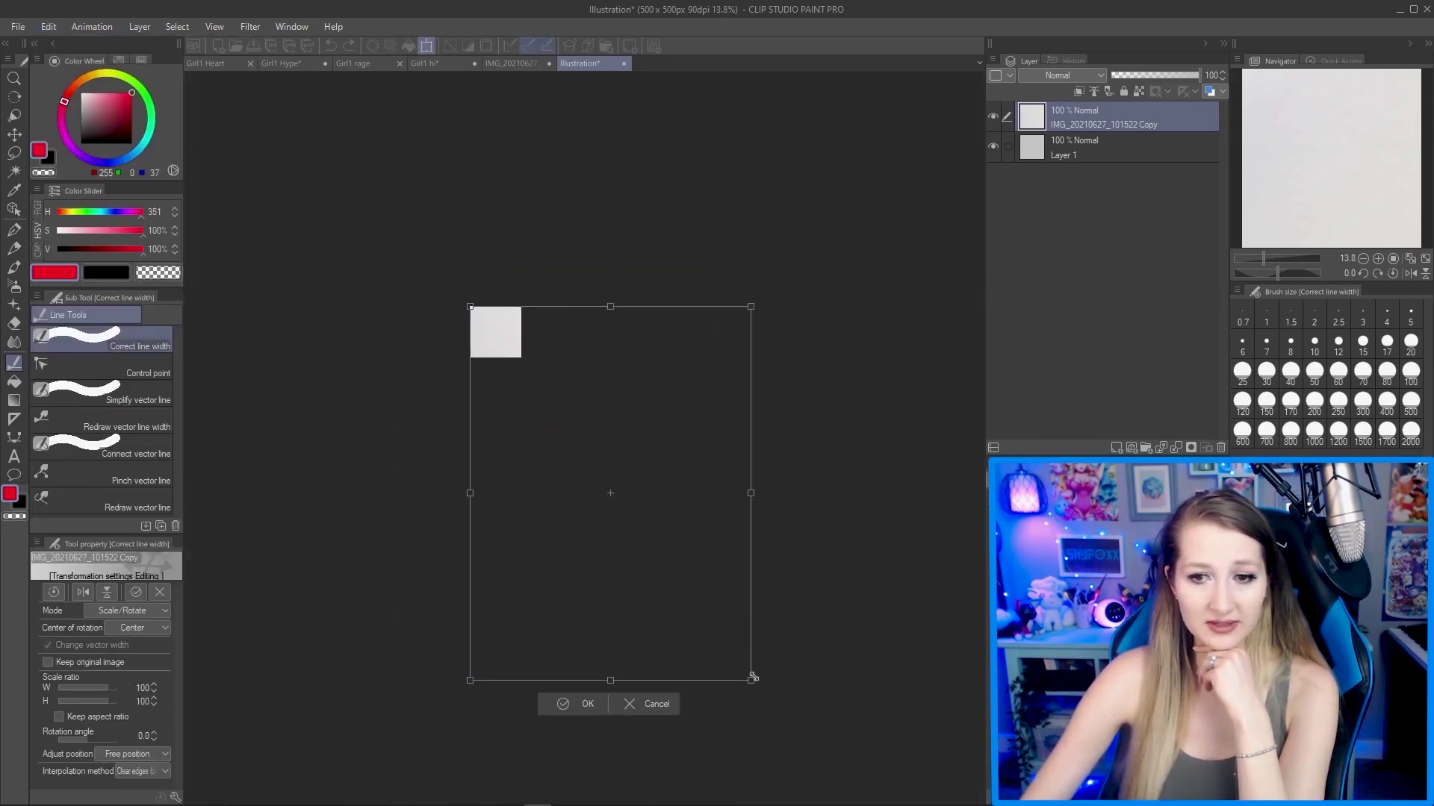
left_click_drag(751, 670, 541, 373)
scroll(542, 374, "up", 6)
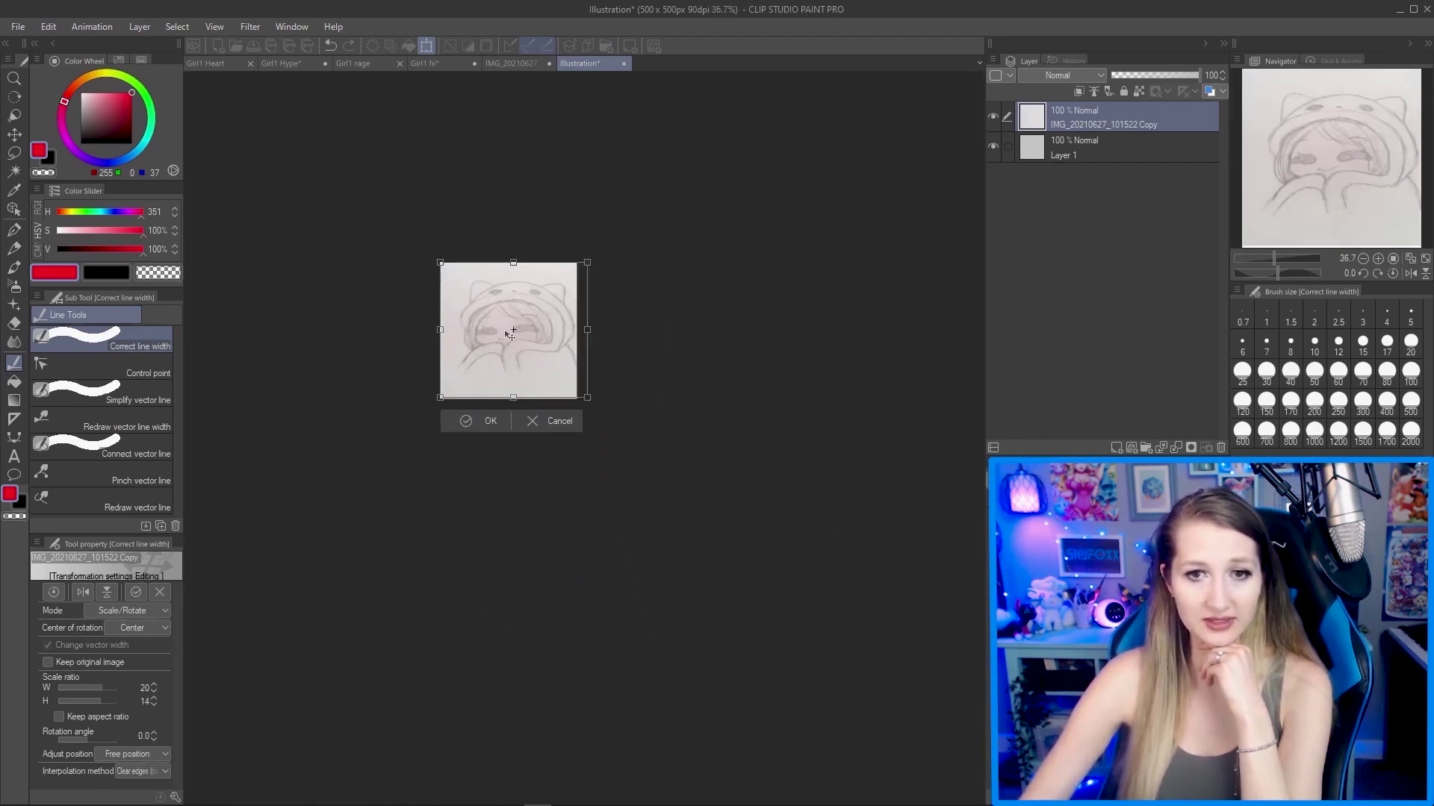
scroll(546, 364, "up", 1)
left_click(563, 504)
Scale the oversized pasted sketch layer down proportionally to about 21% towards the canvas's upper-left corner.
scroll(593, 493, "down", 6)
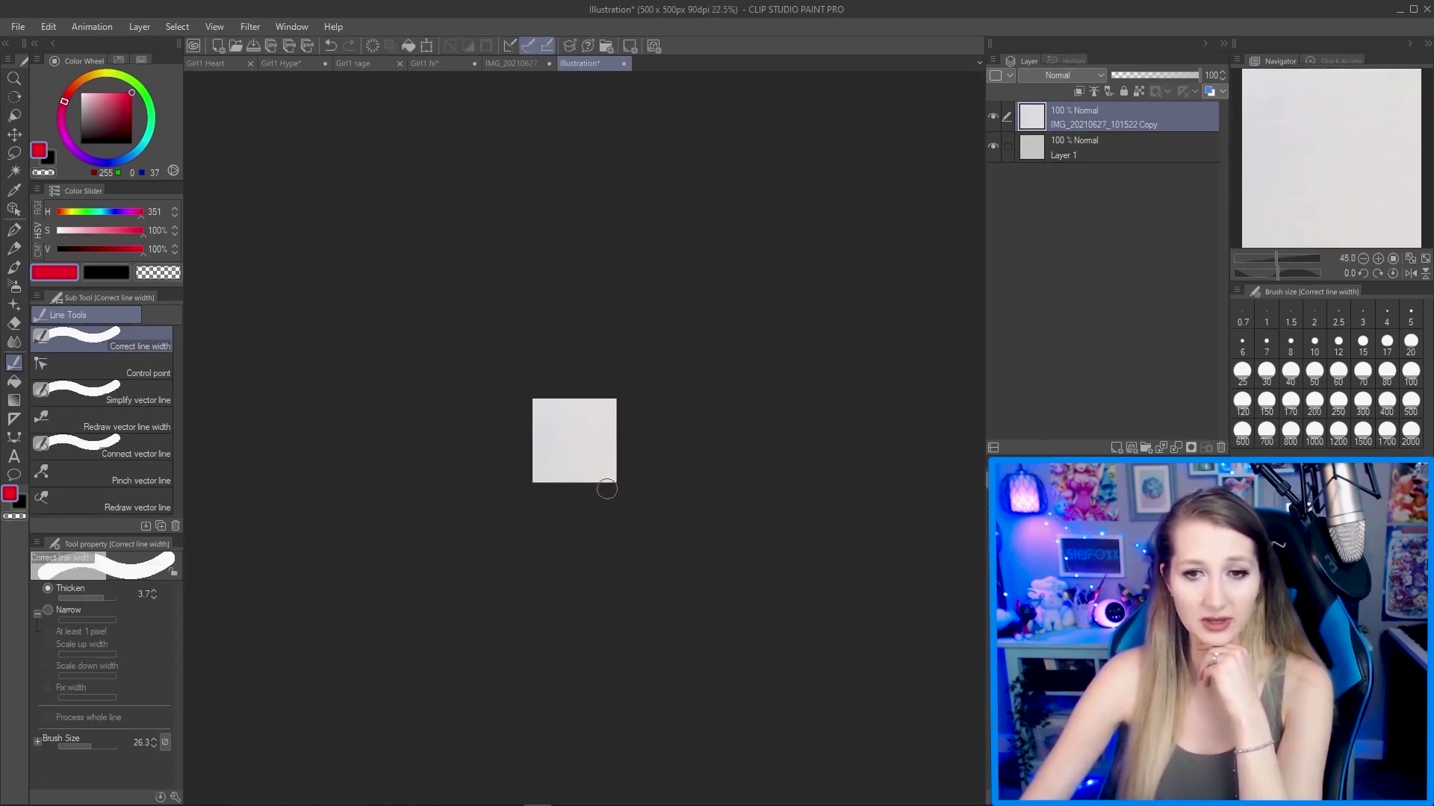
scroll(710, 585, "down", 1)
key("ctrl+t")
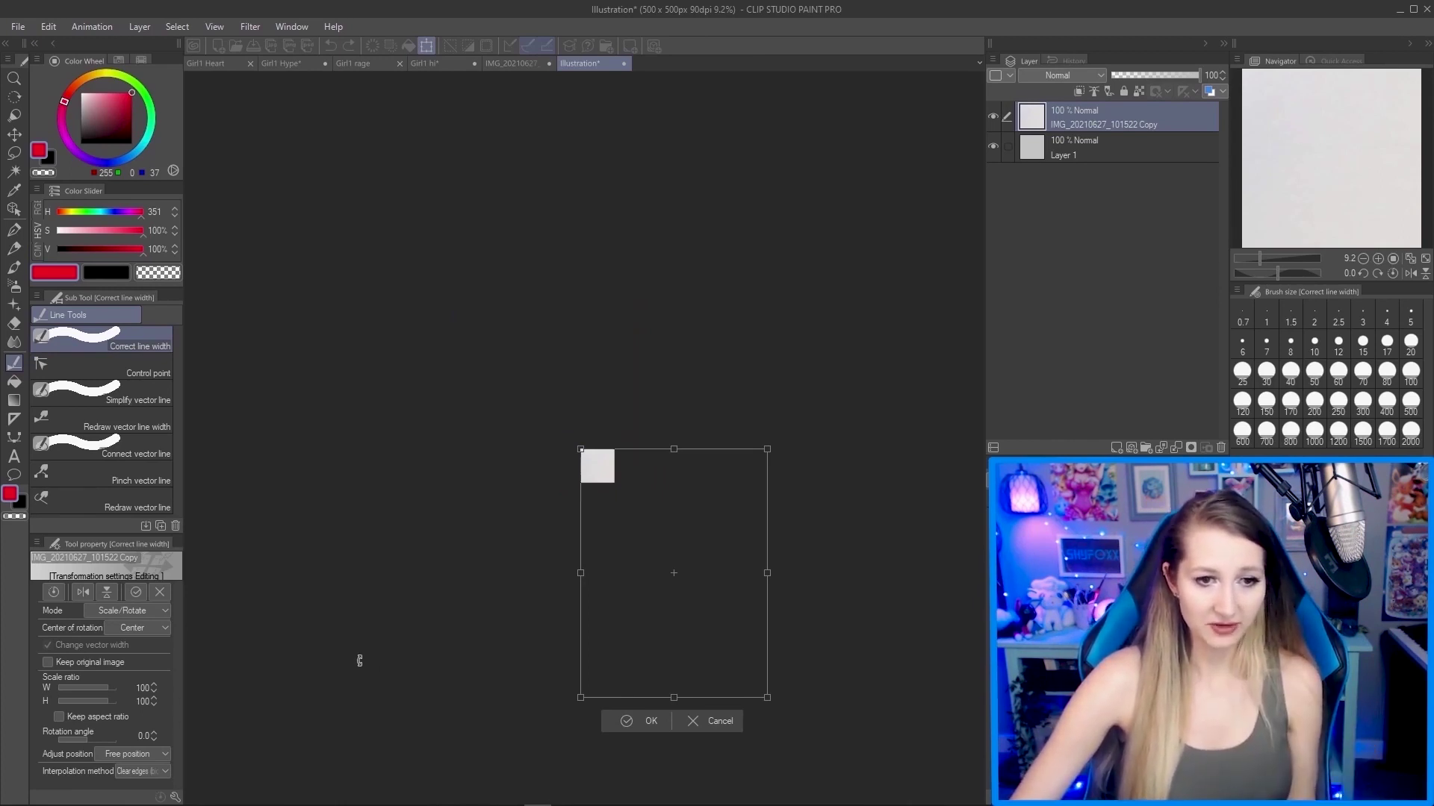
left_click_drag(767, 698, 620, 503)
scroll(600, 475, "up", 3)
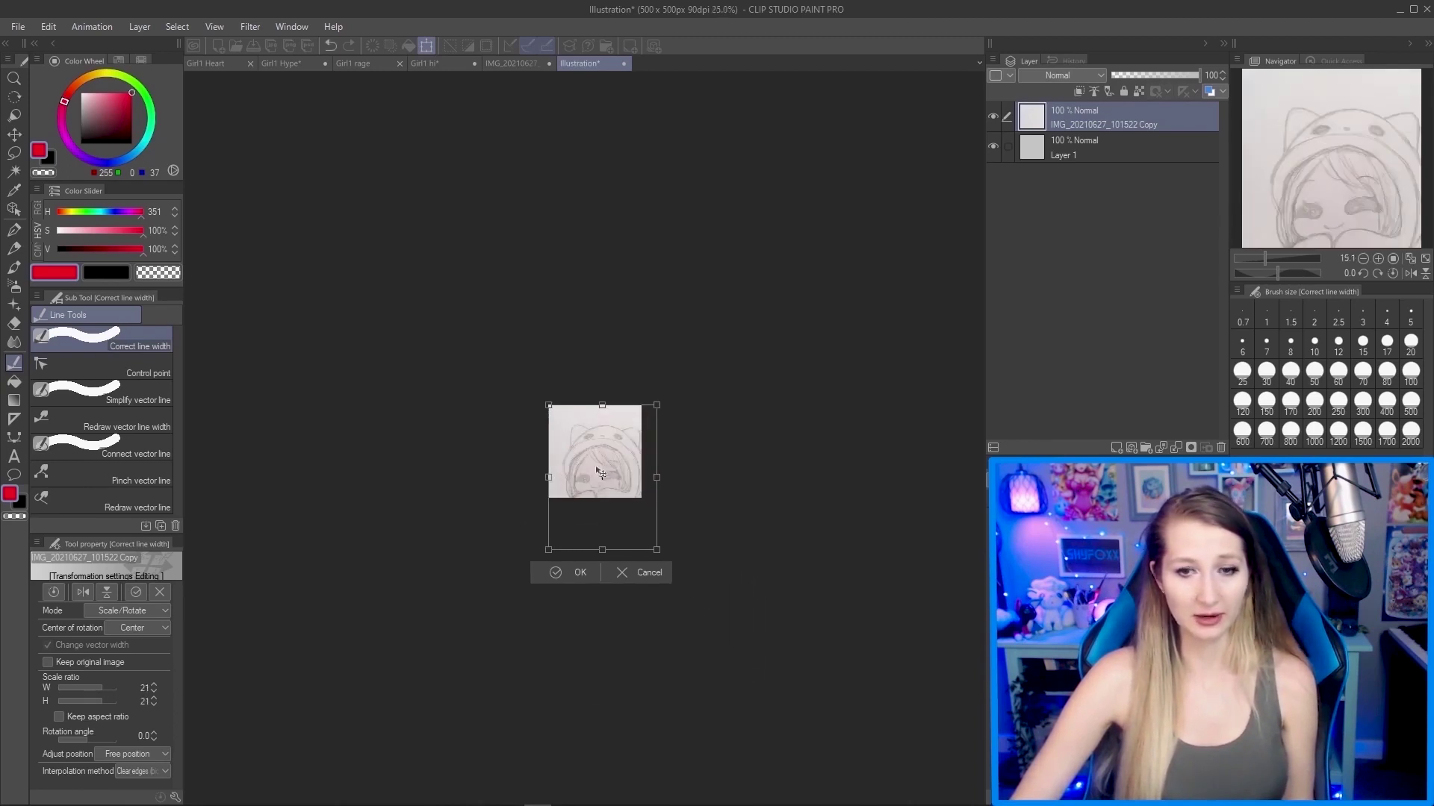
scroll(600, 473, "up", 3)
scroll(612, 482, "down", 2)
scroll(629, 493, "up", 1)
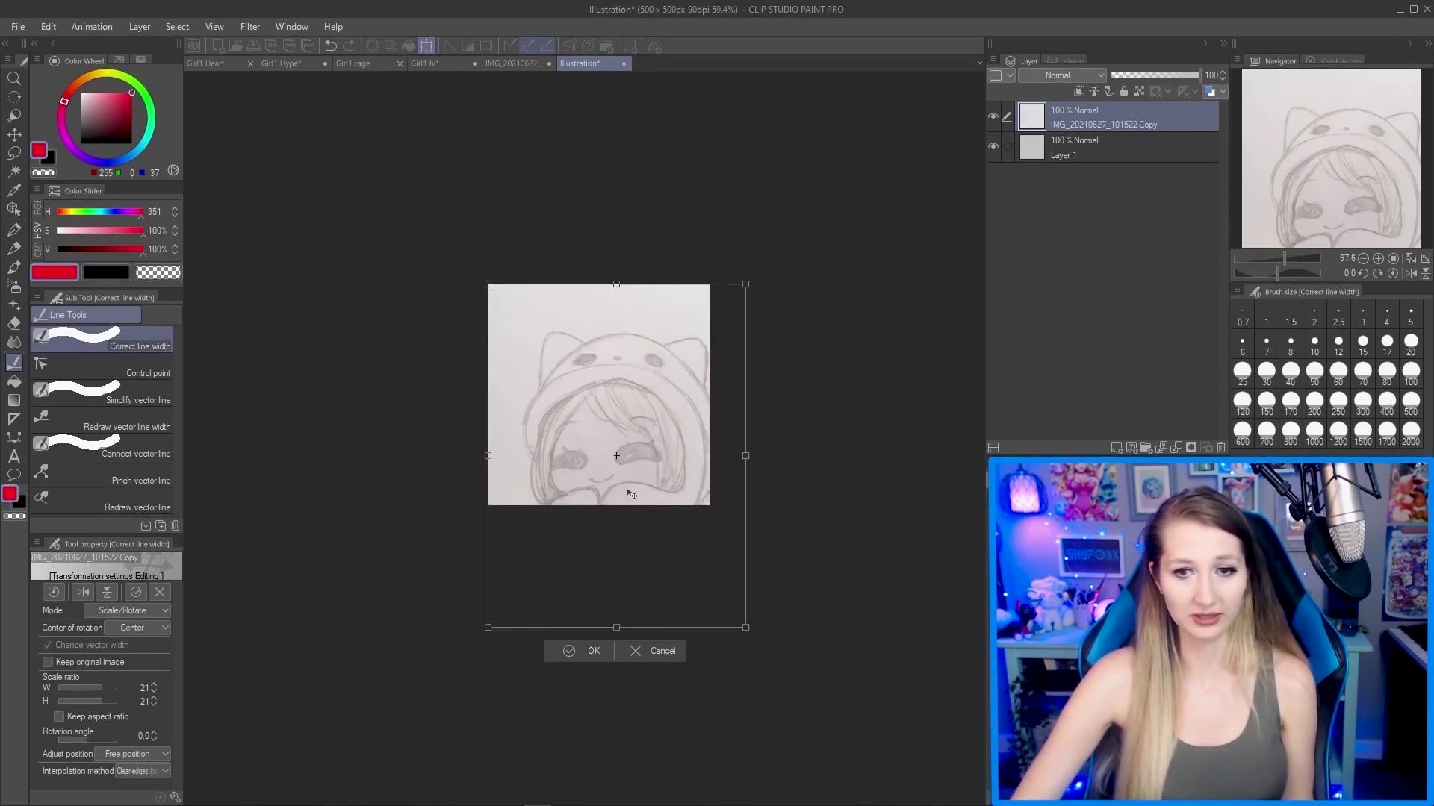
scroll(631, 494, "up", 2)
scroll(778, 637, "down", 1)
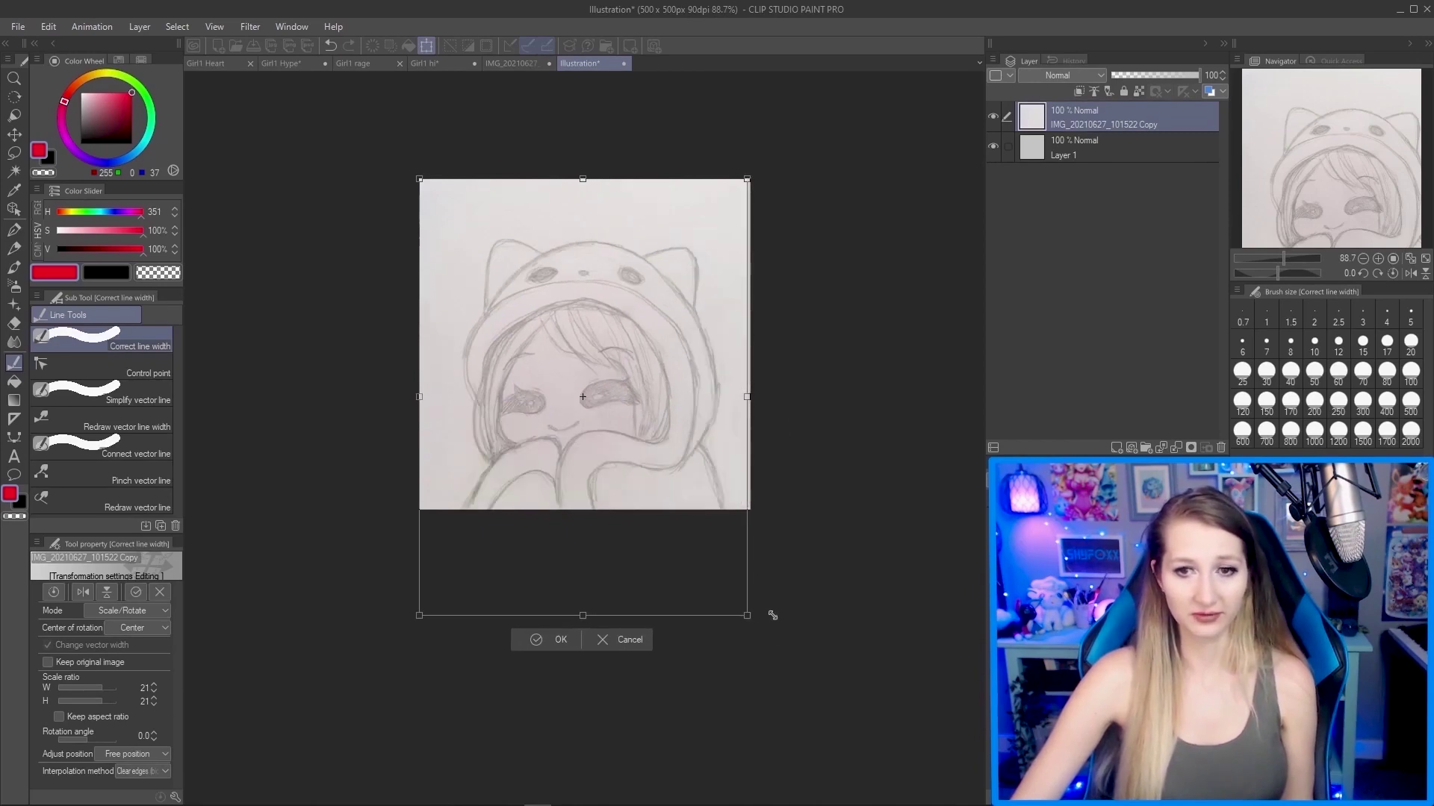
Reposition the sketch over the canvas and fine-tune its scale to about 21% so the hooded head fills the frame.
scroll(605, 423, "up", 2)
left_click_drag(605, 422, 601, 389)
scroll(605, 365, "down", 3)
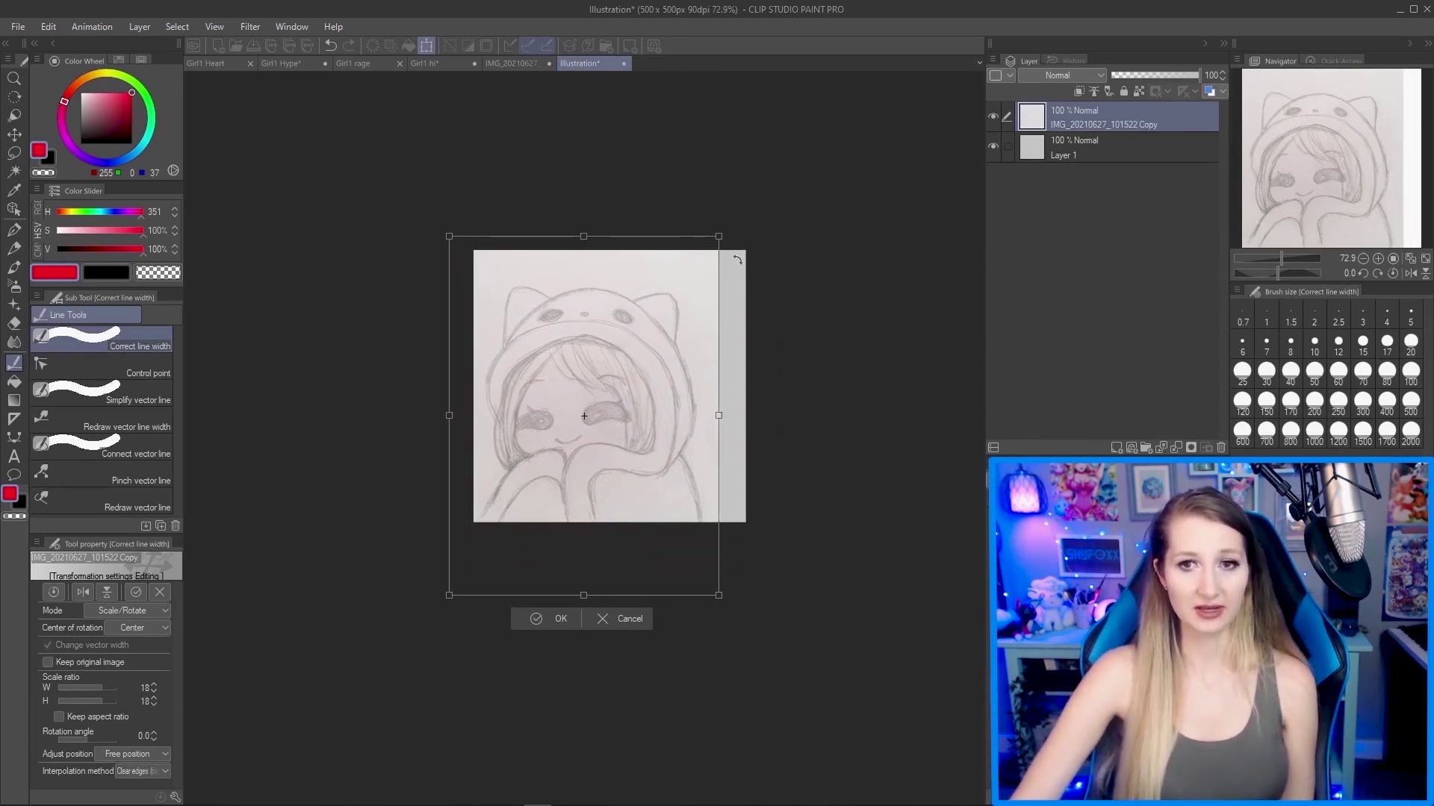
left_click_drag(721, 235, 797, 195)
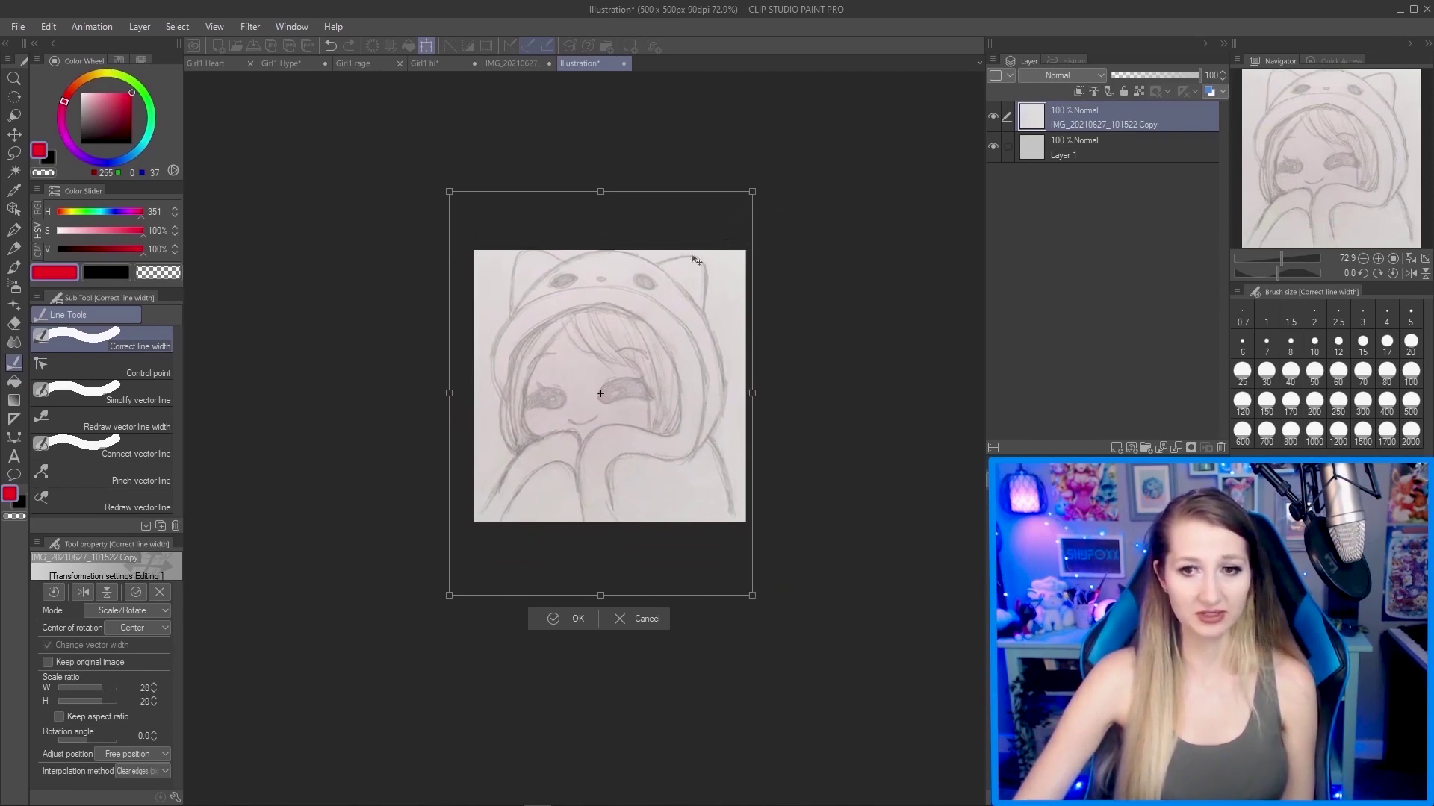
left_click_drag(696, 267, 691, 265)
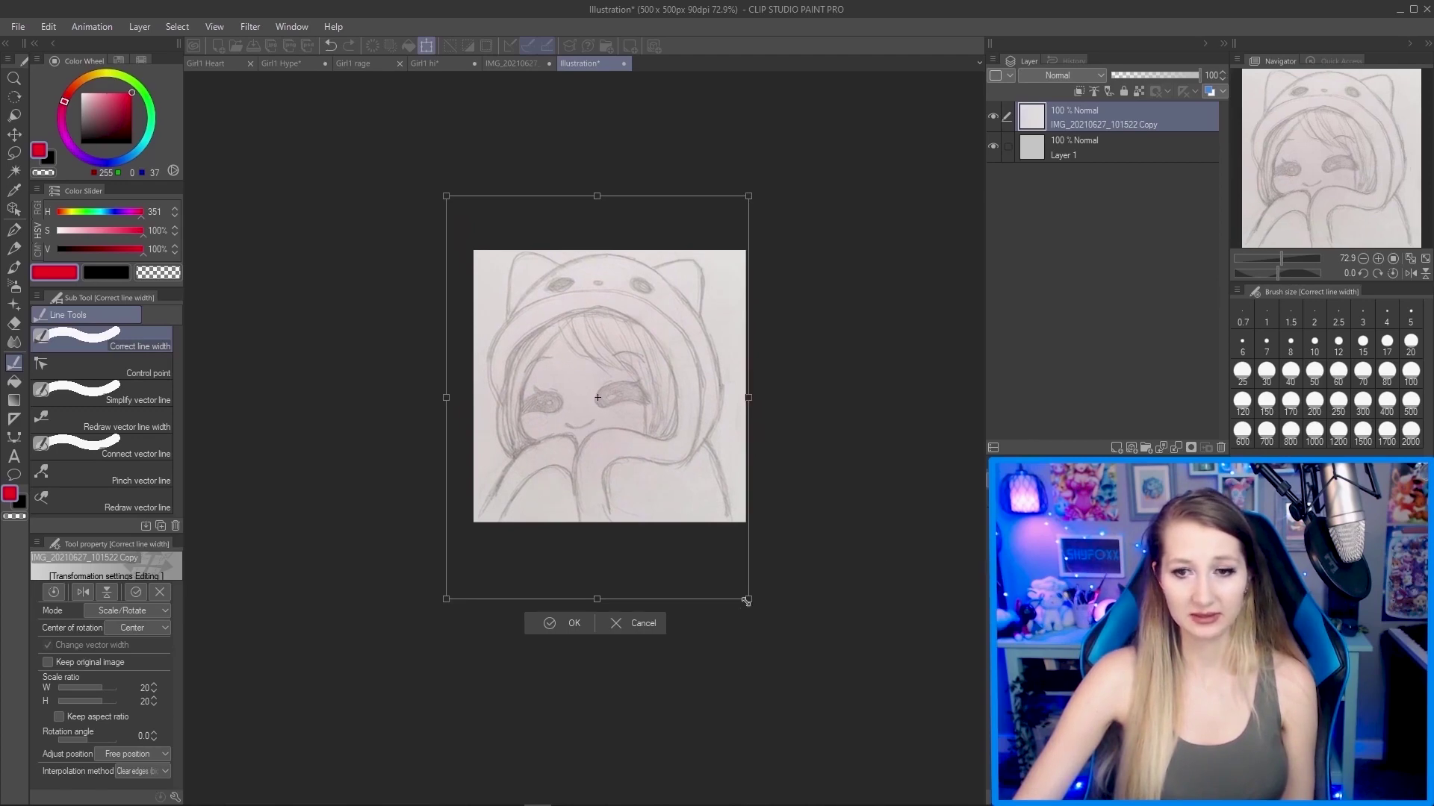
left_click_drag(748, 599, 757, 617)
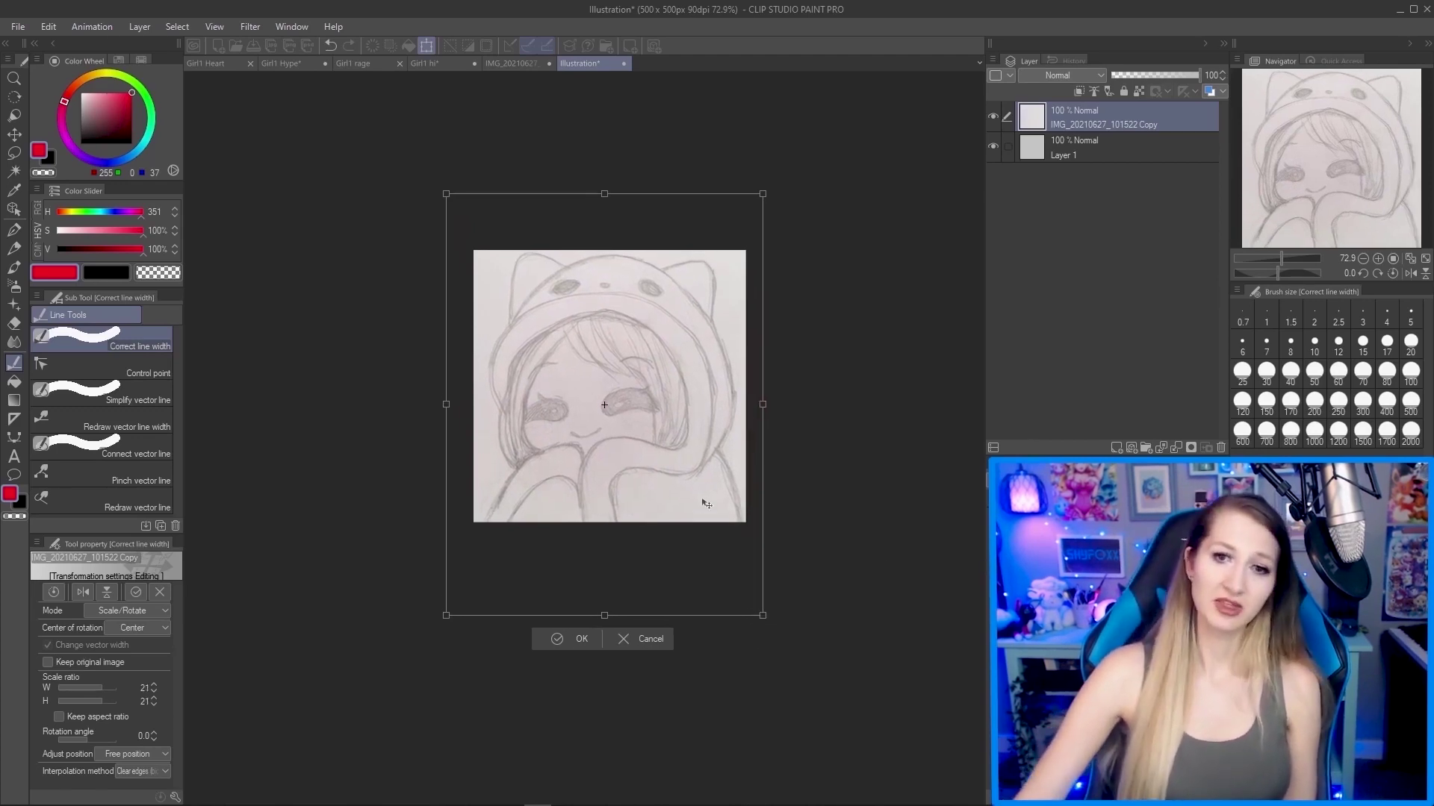
Rotate the sketch clockwise by about 0.6° and apply the transformation.
mouse_move(832, 470)
left_mouse_down()
mouse_move(833, 493)
mouse_move(835, 469)
left_mouse_up()
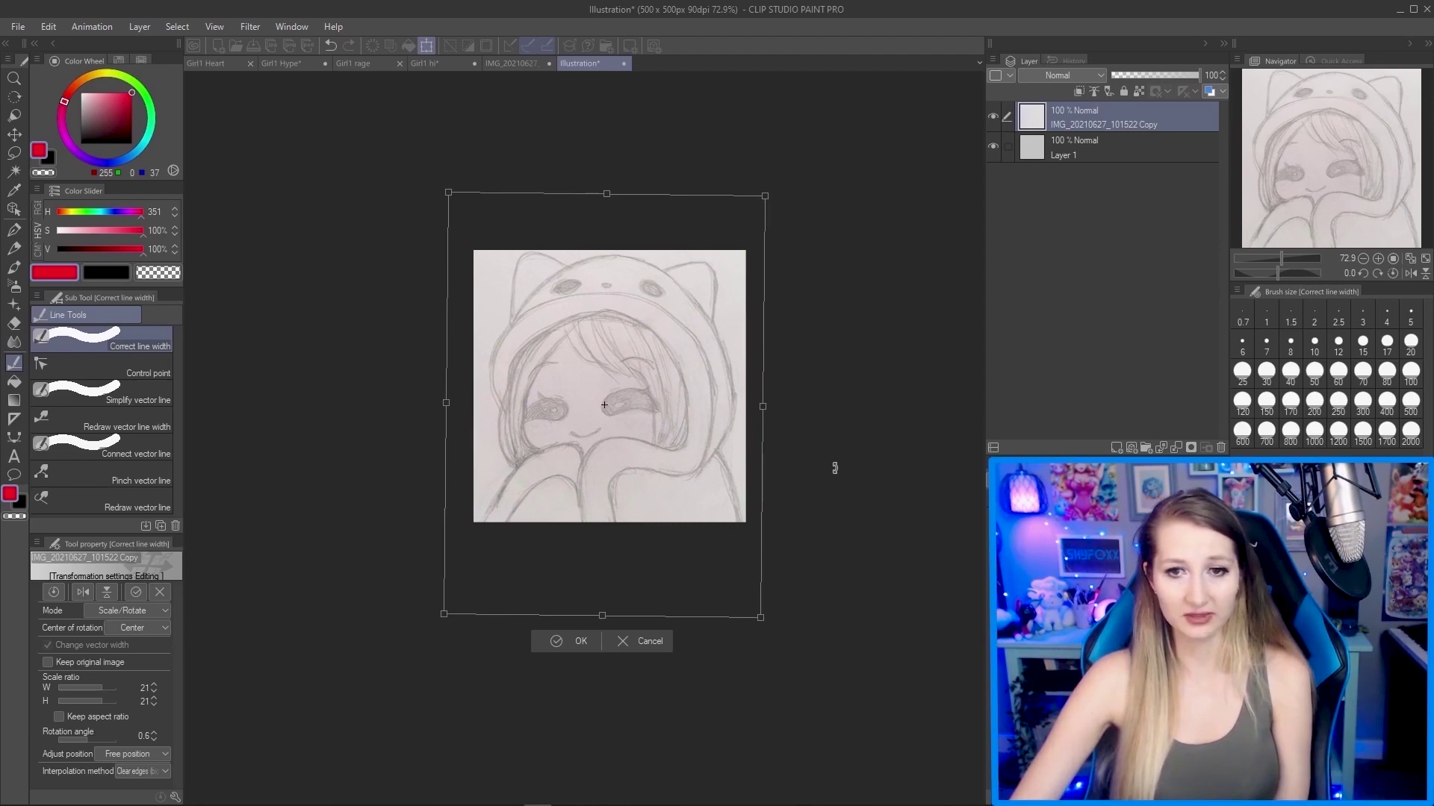
key("Return")
scroll(598, 389, "up", 3)
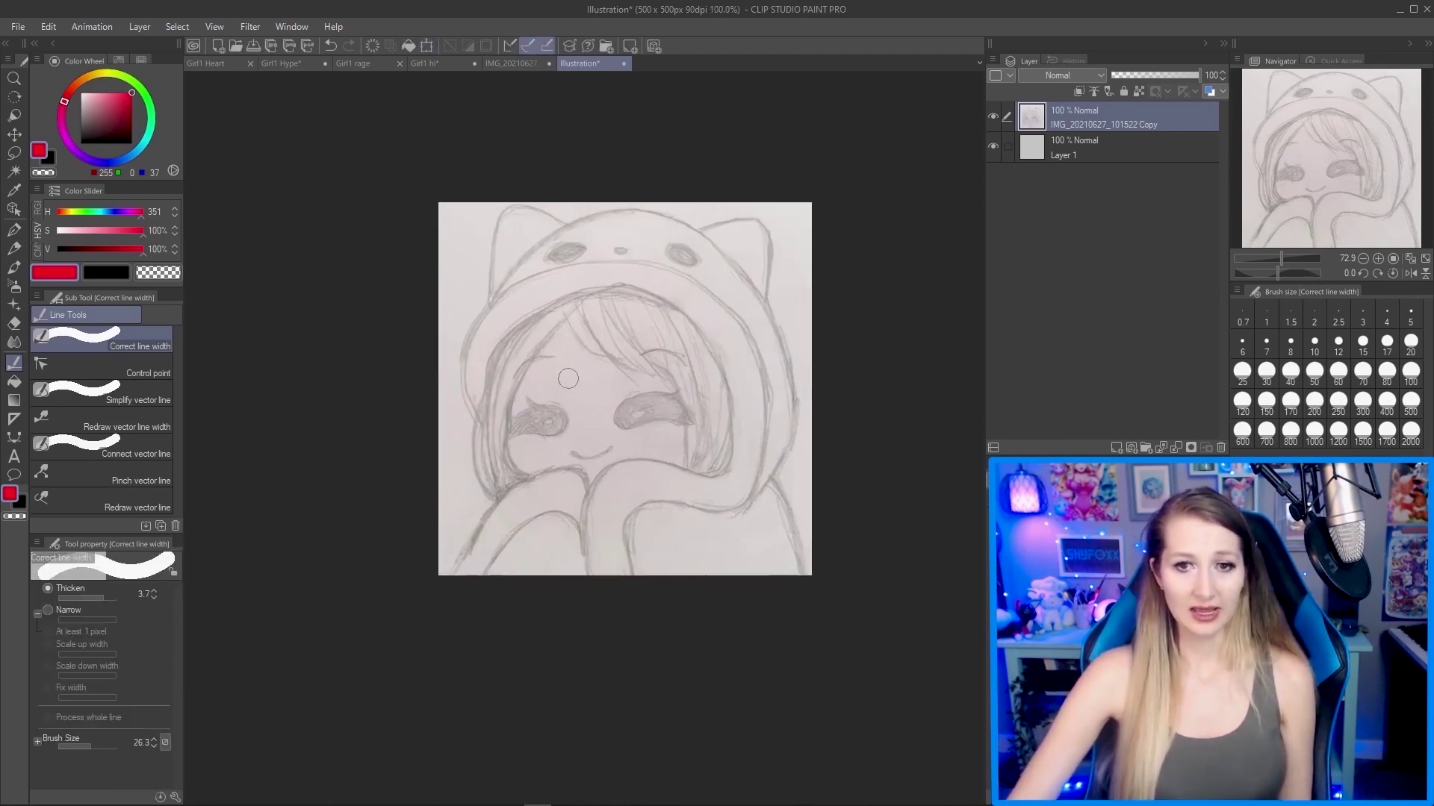
left_click_drag(775, 363, 771, 401)
scroll(811, 498, "right", 2)
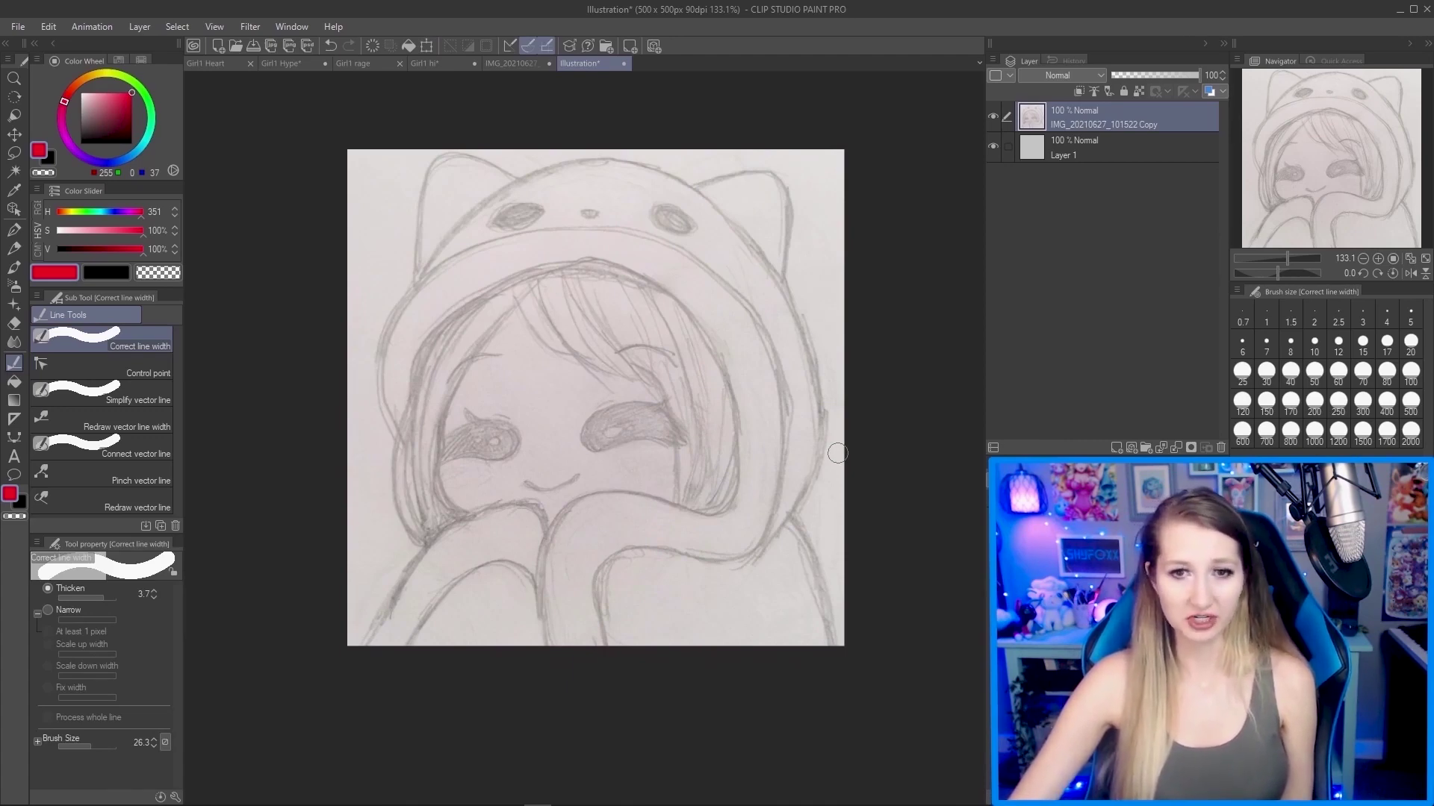
Look through the Selection area sub tools, including Rectangle, Ellipse, Lasso, Selection pen, Erase selection and Shrink selection.
key("m")
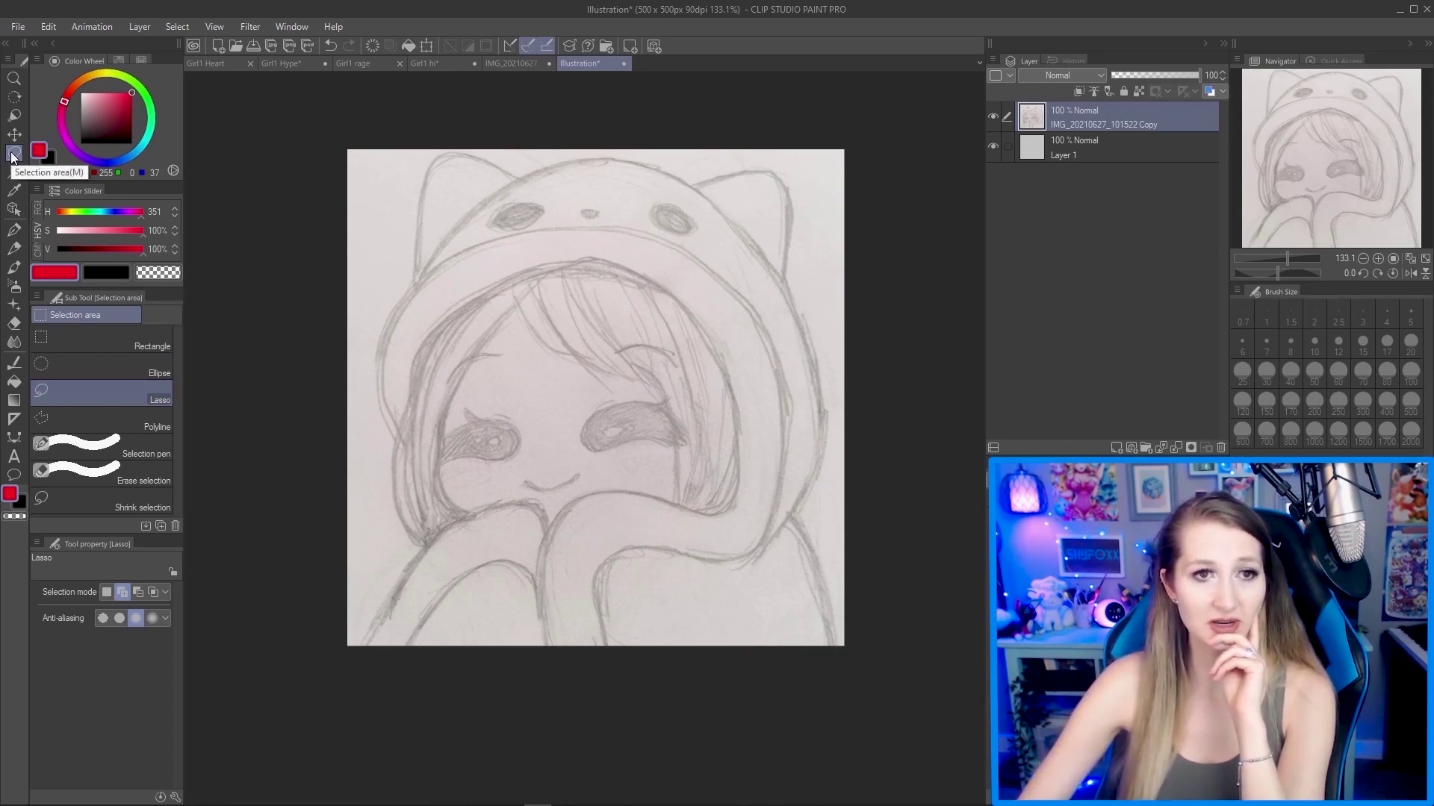
left_click(155, 349)
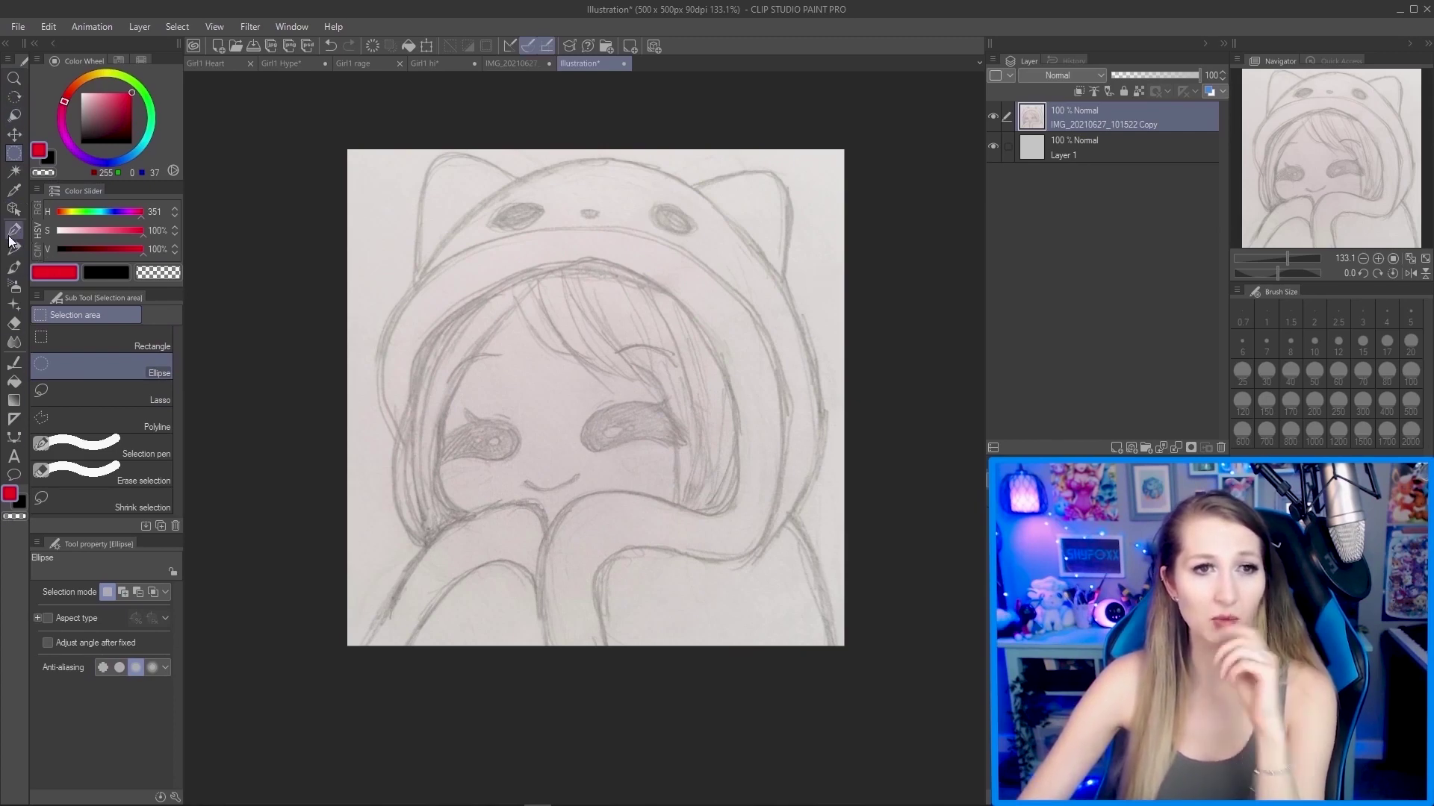
left_click(116, 385)
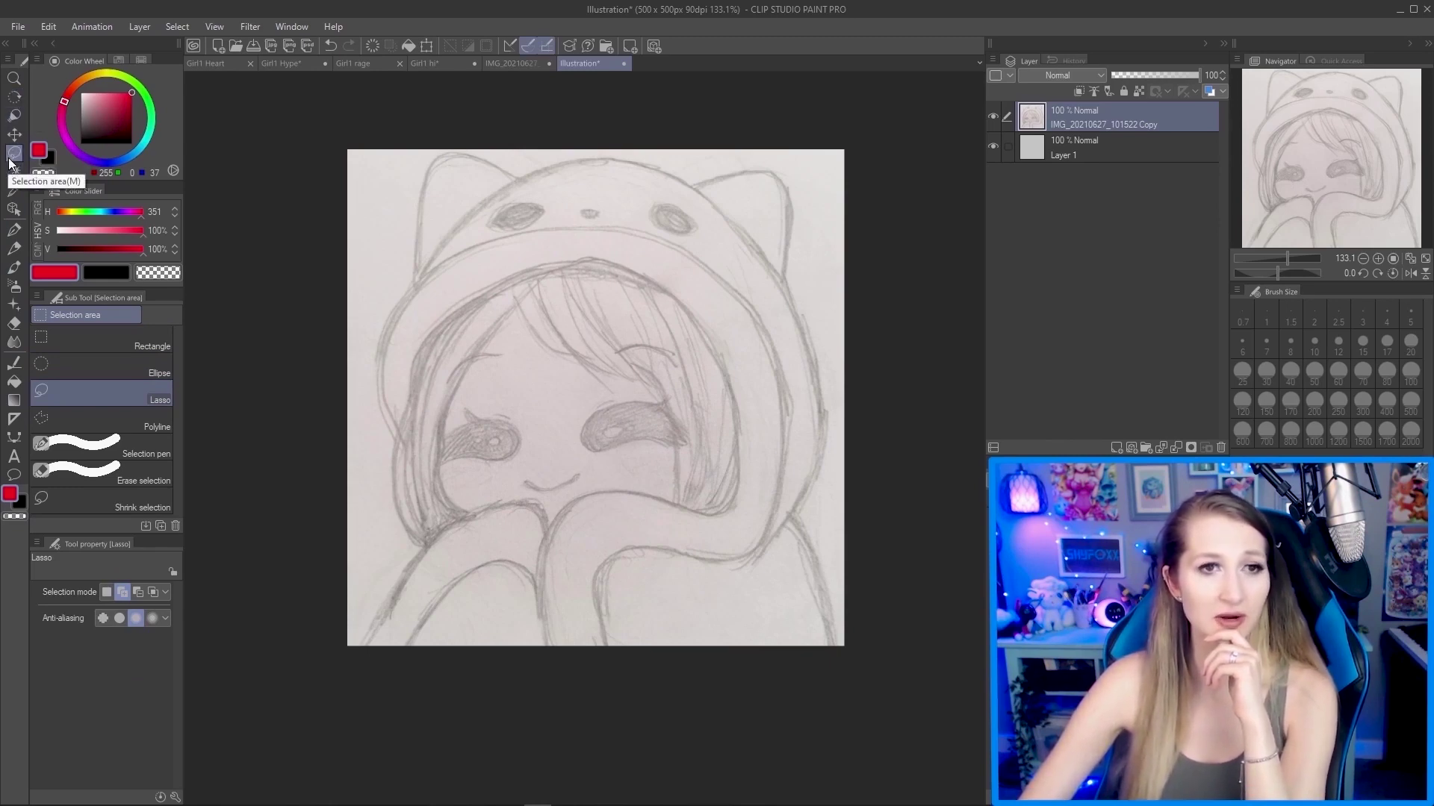
left_click(108, 444)
left_click(124, 474)
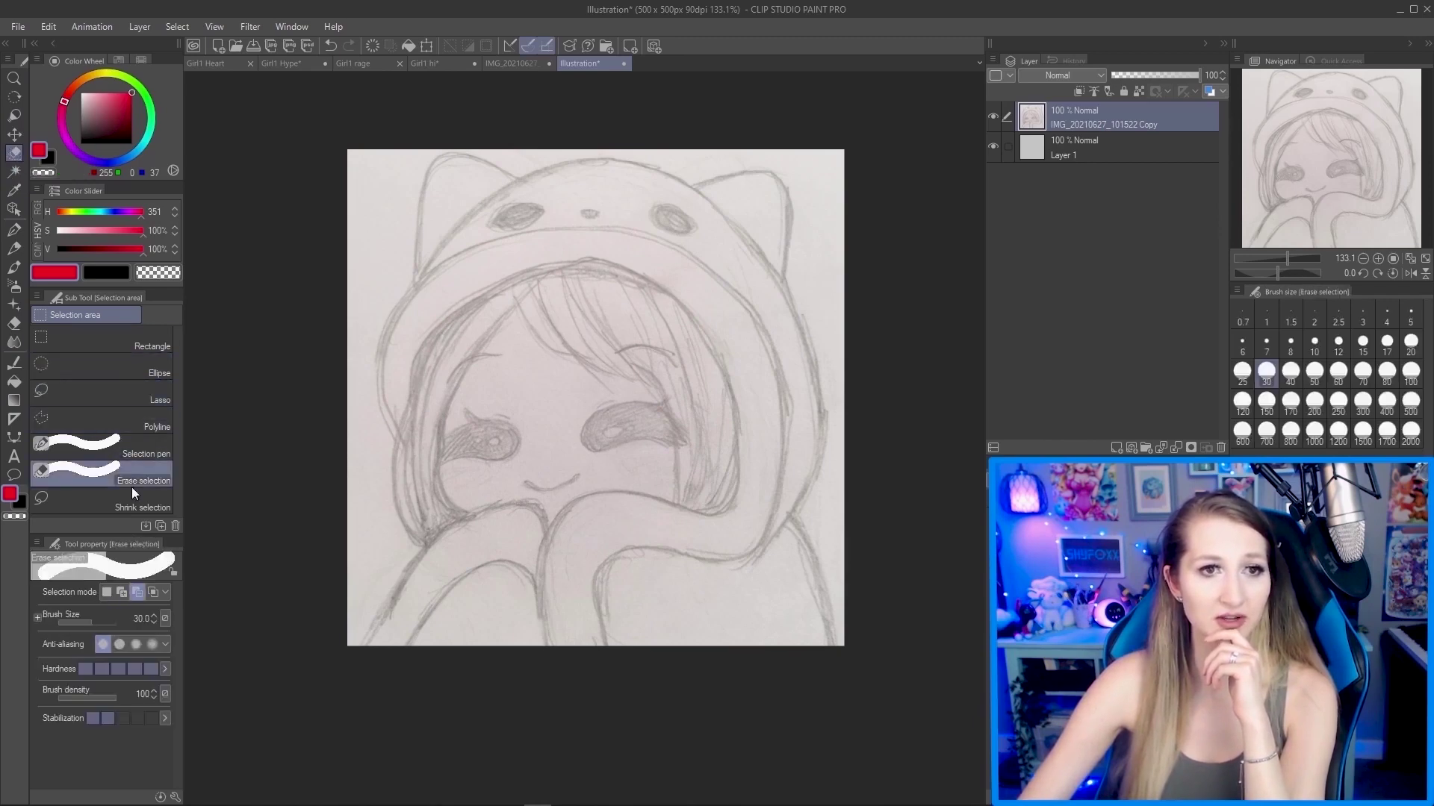
left_click(131, 497)
left_click(127, 333)
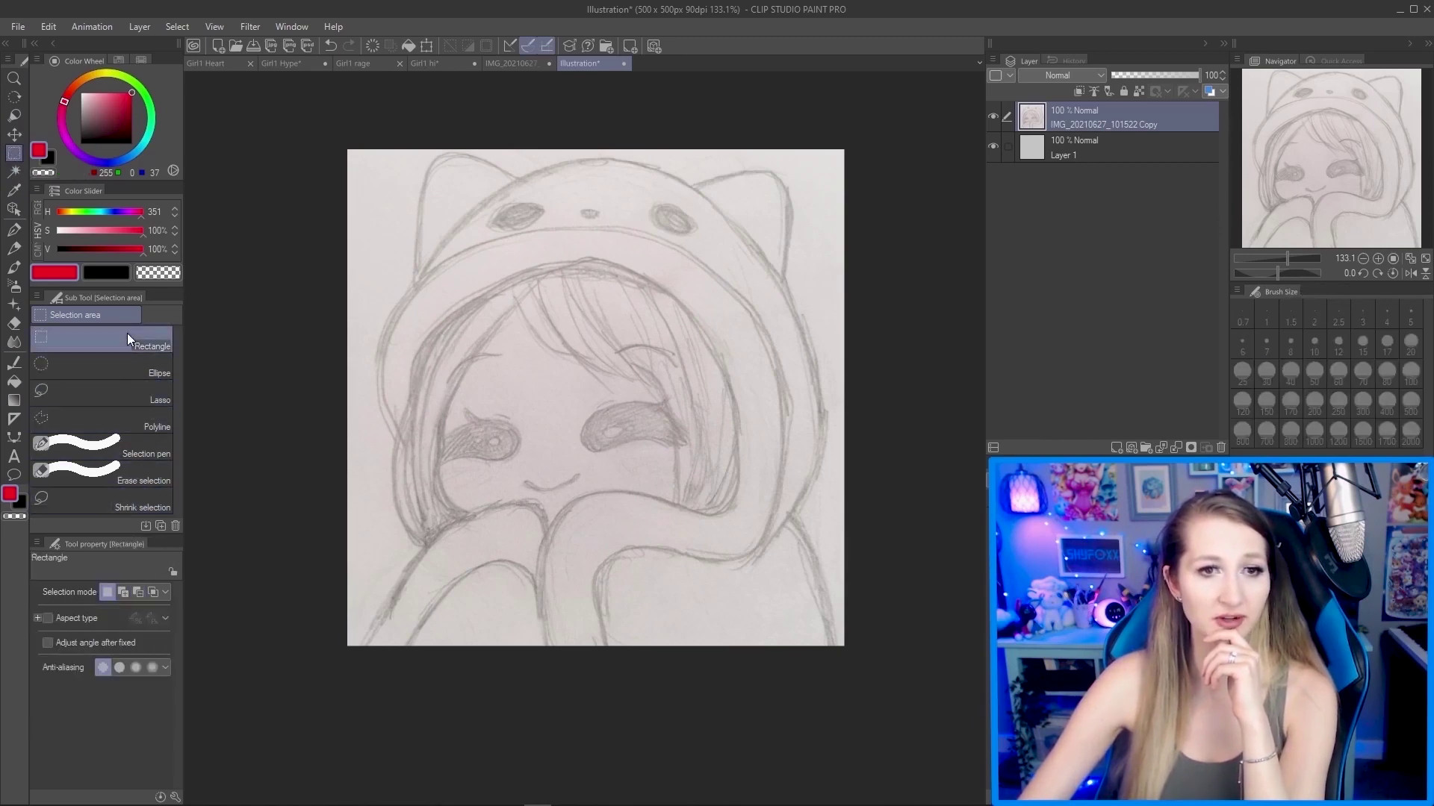
Lasso the animal face on the hood, enclosing both eyes and the nose.
left_click(141, 400)
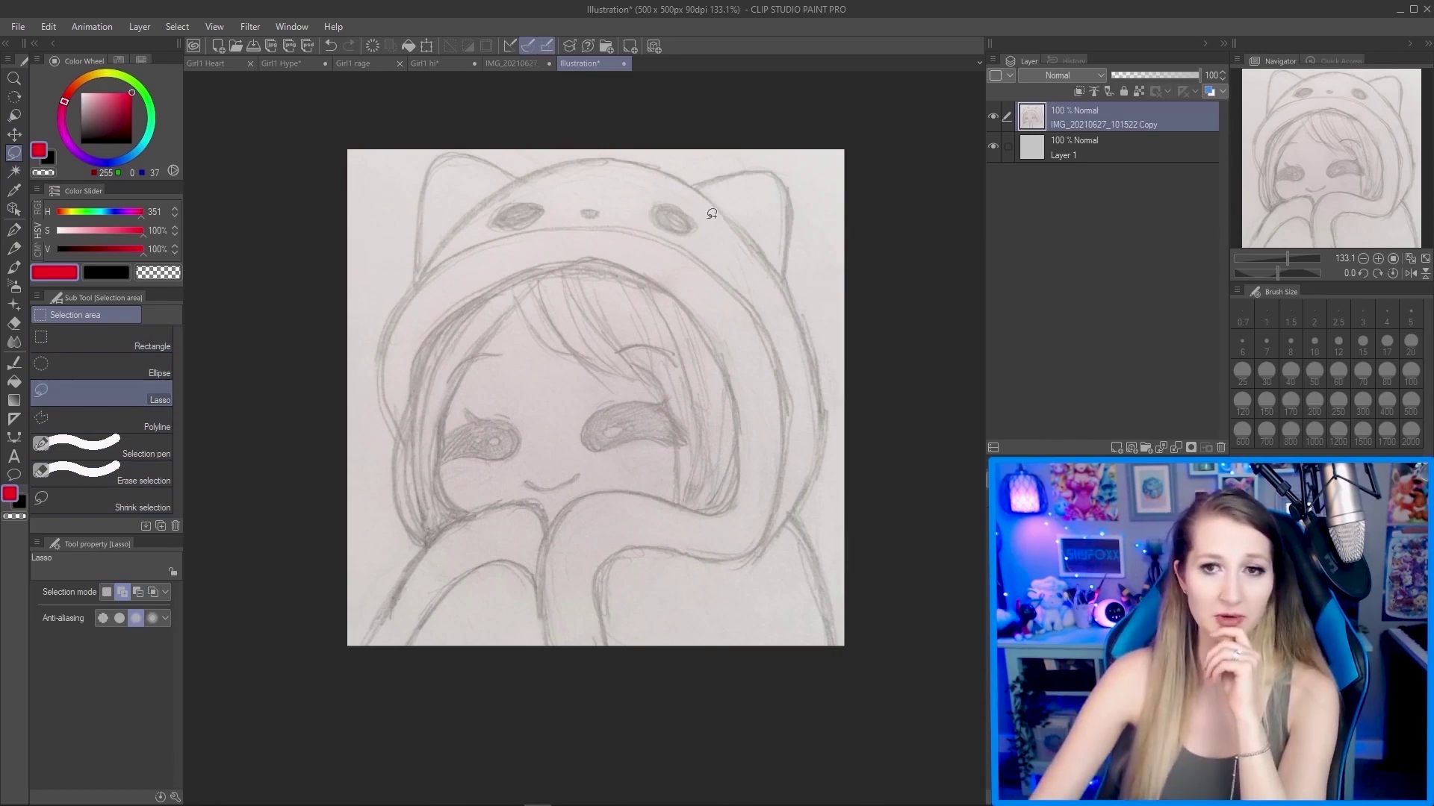
left_click_drag(699, 213, 637, 184)
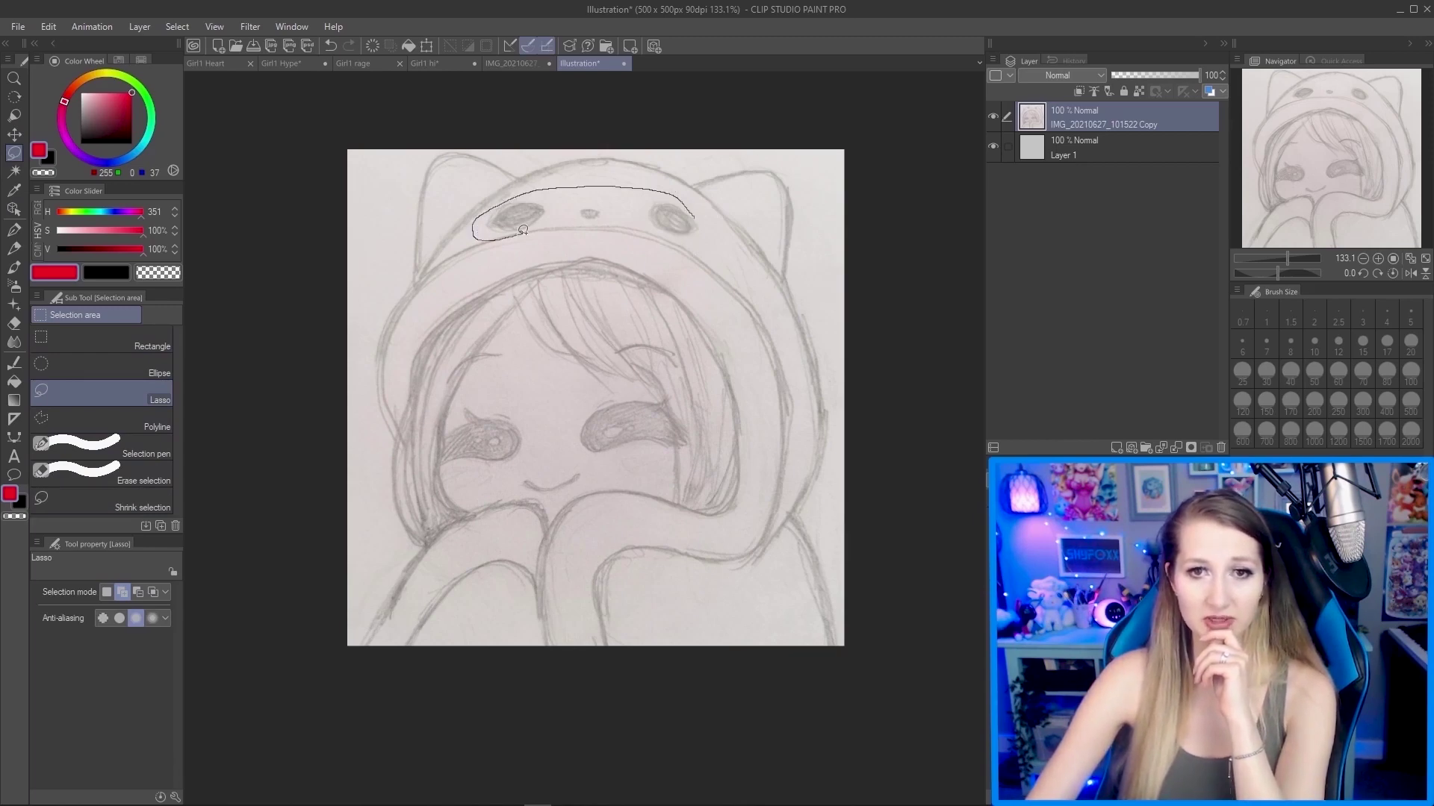
left_click_drag(710, 233, 699, 202)
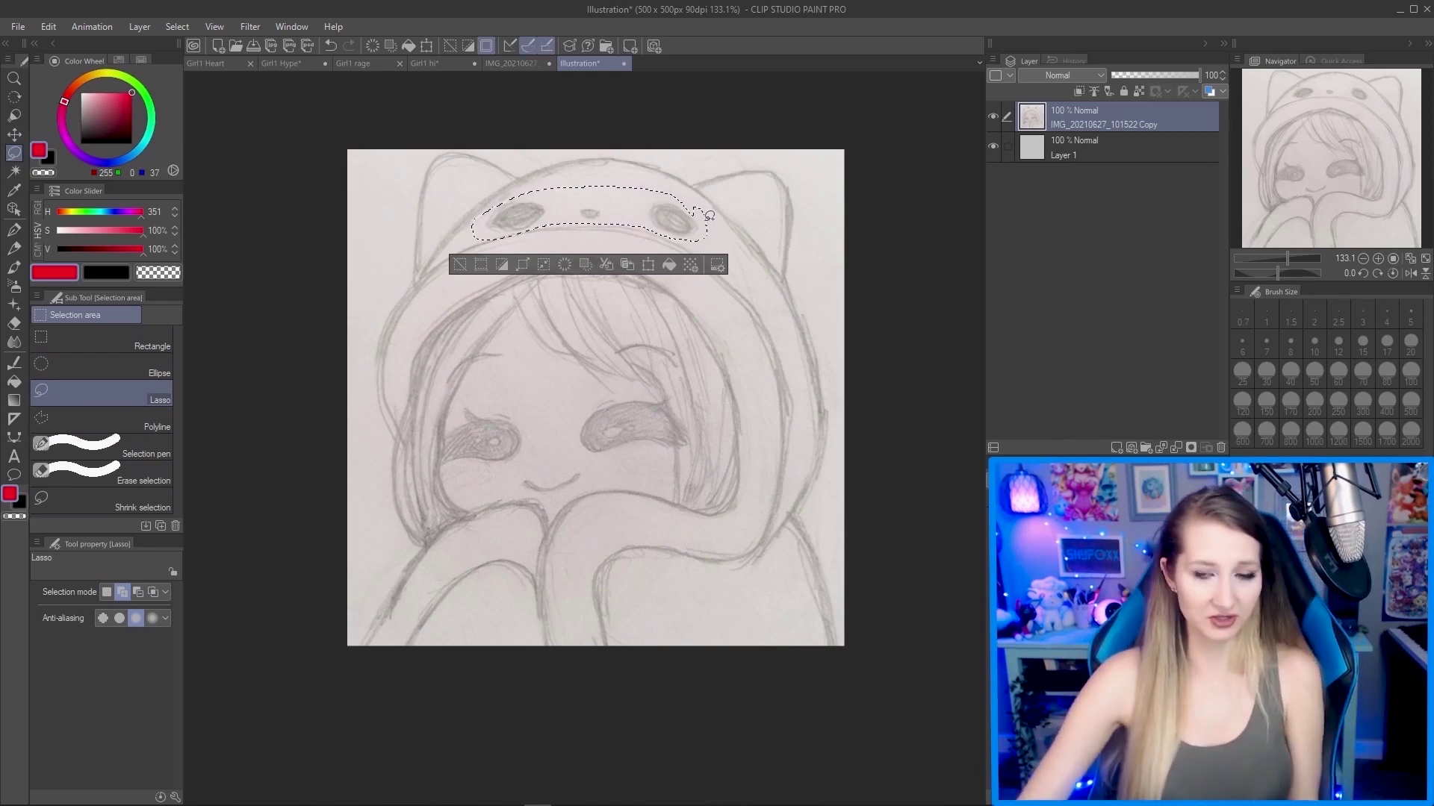
key("ctrl+t")
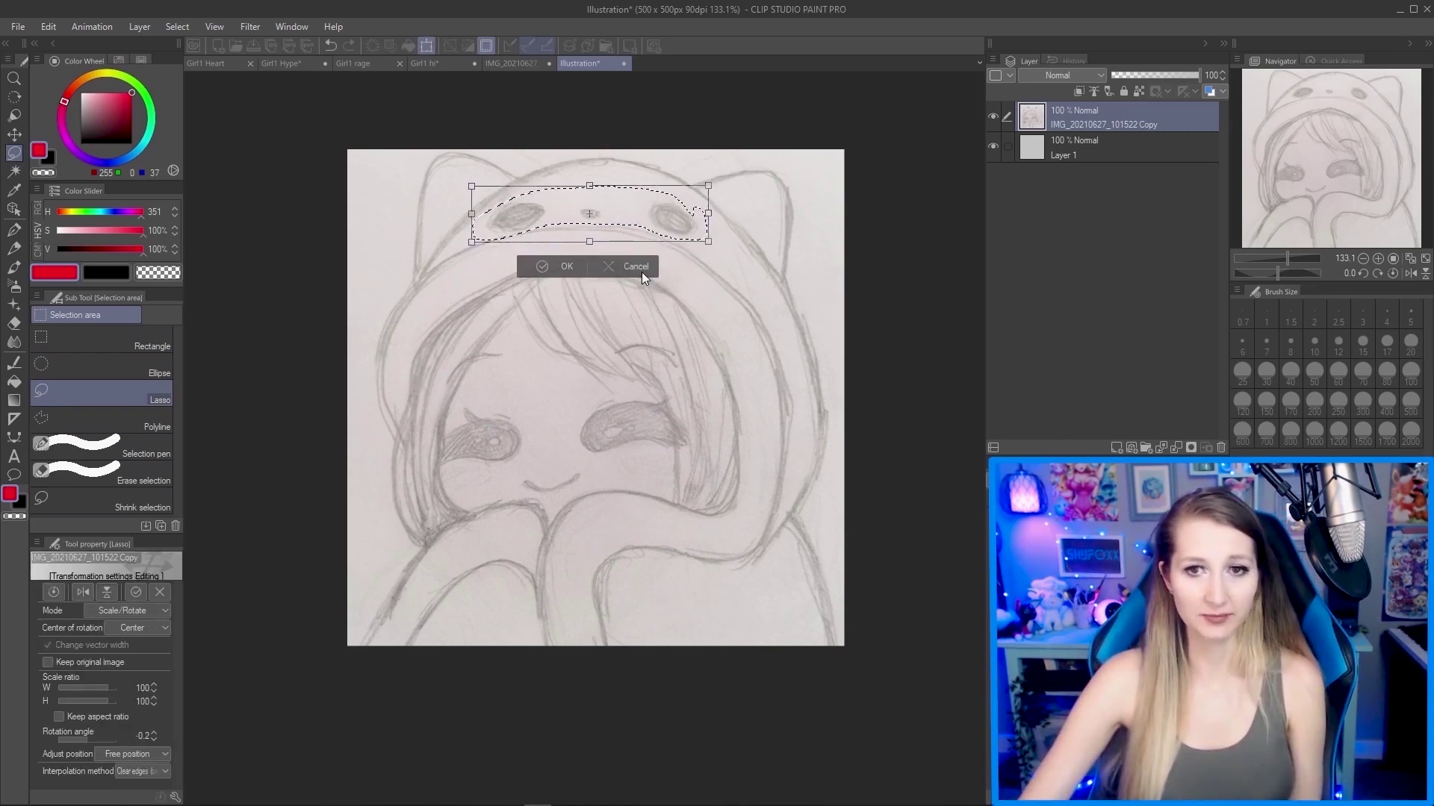
left_click(638, 267)
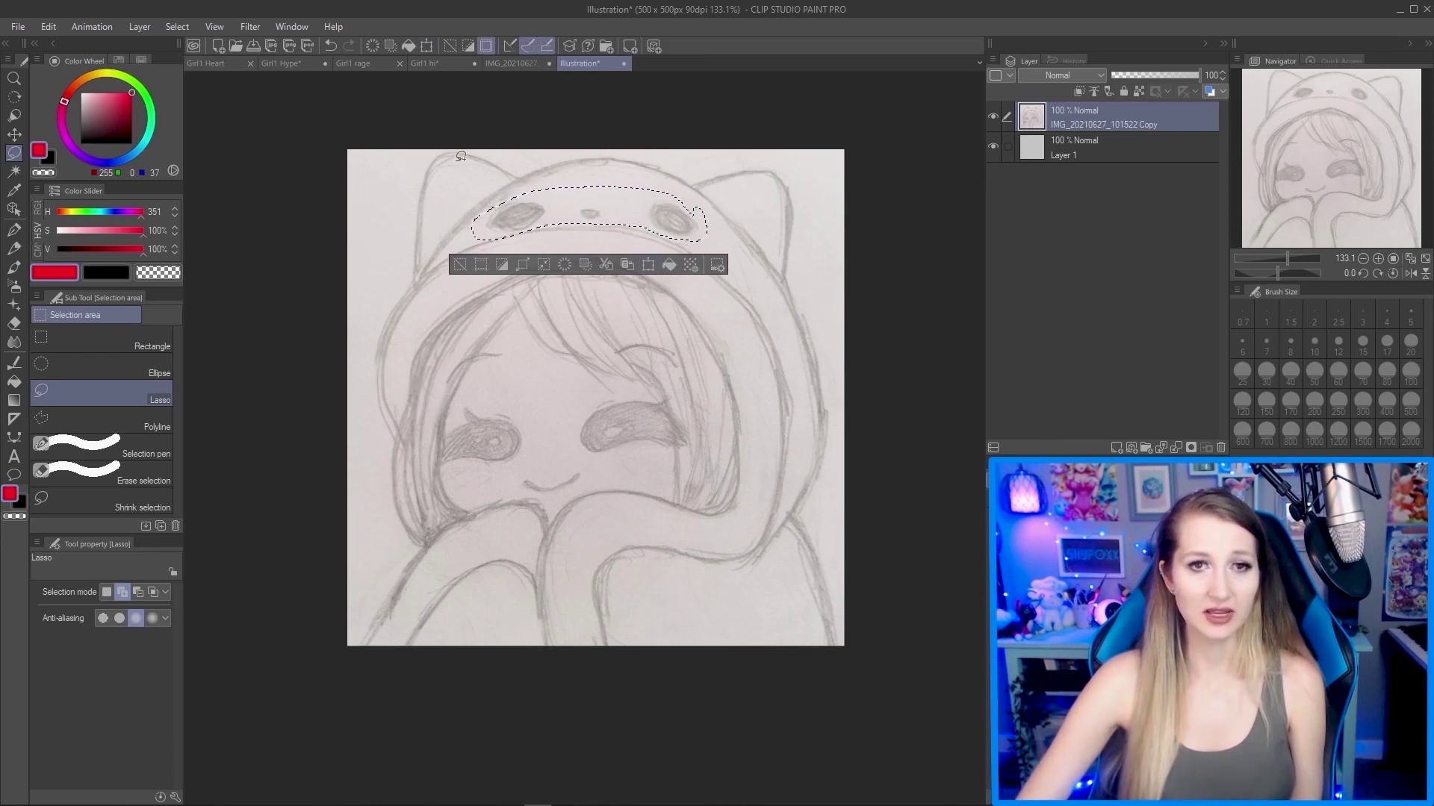
Free-transform the selected hood face, moving it left and rotating it about -5.4°, apply it and deselect.
left_click(50, 27)
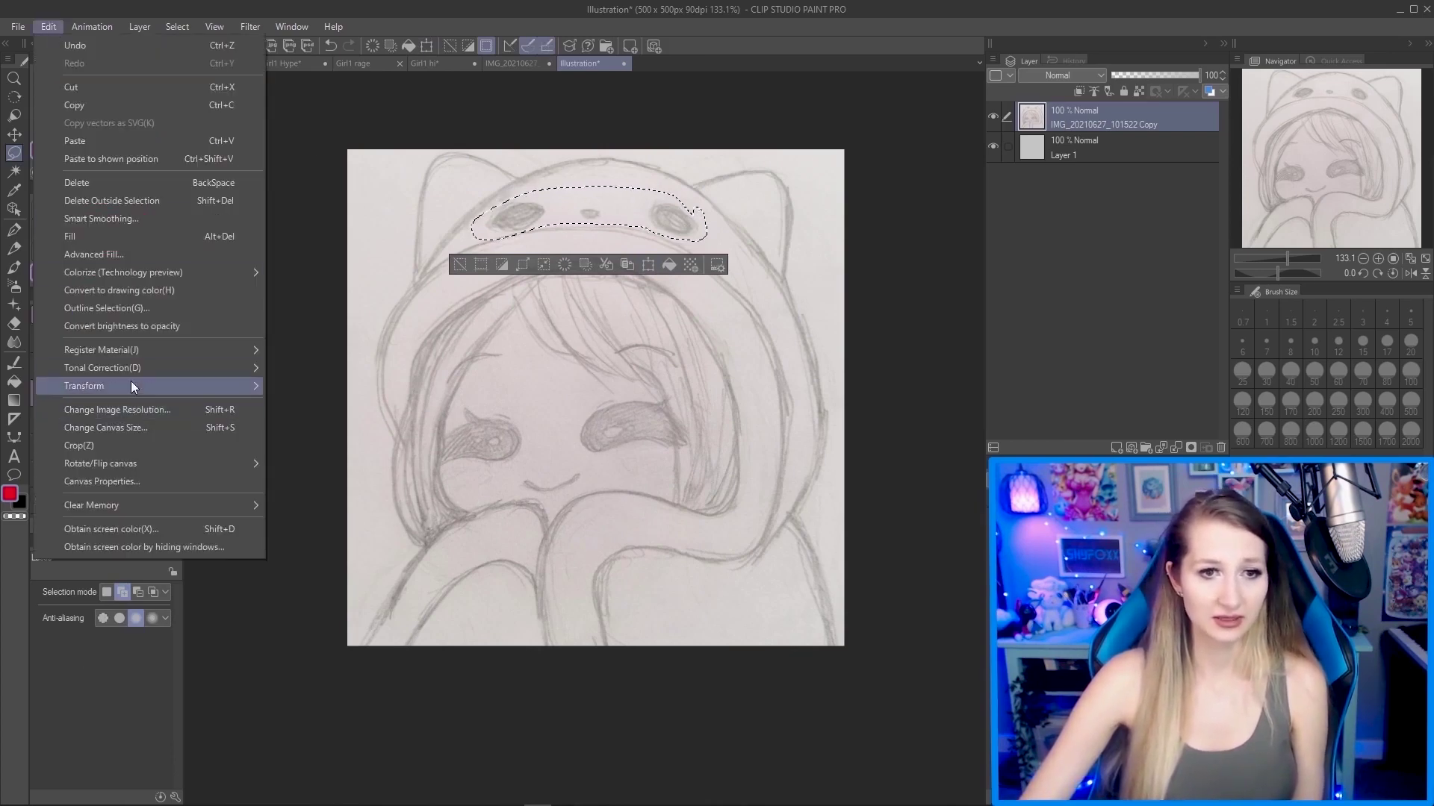
mouse_move(147, 386)
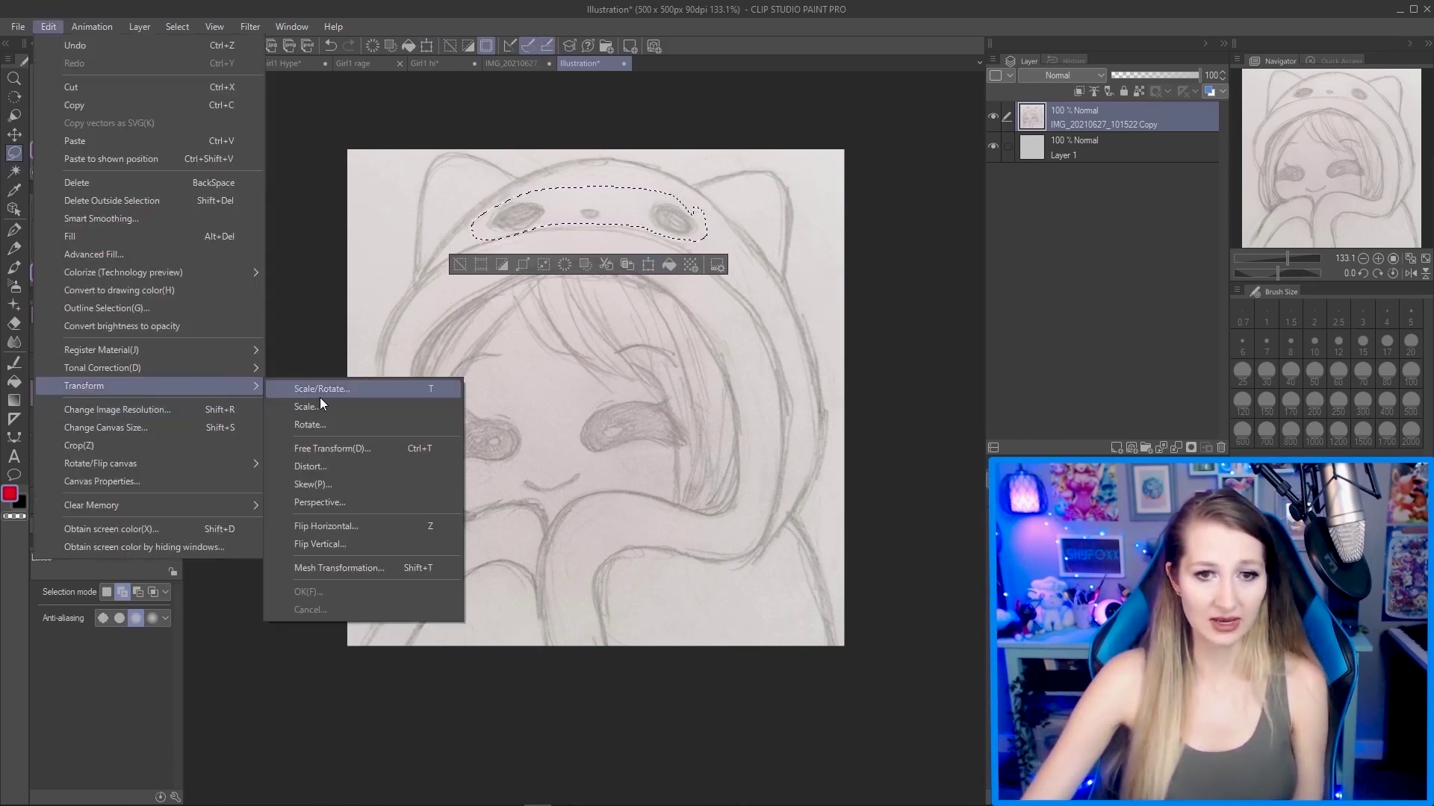
left_click(348, 448)
left_click_drag(620, 220, 583, 224)
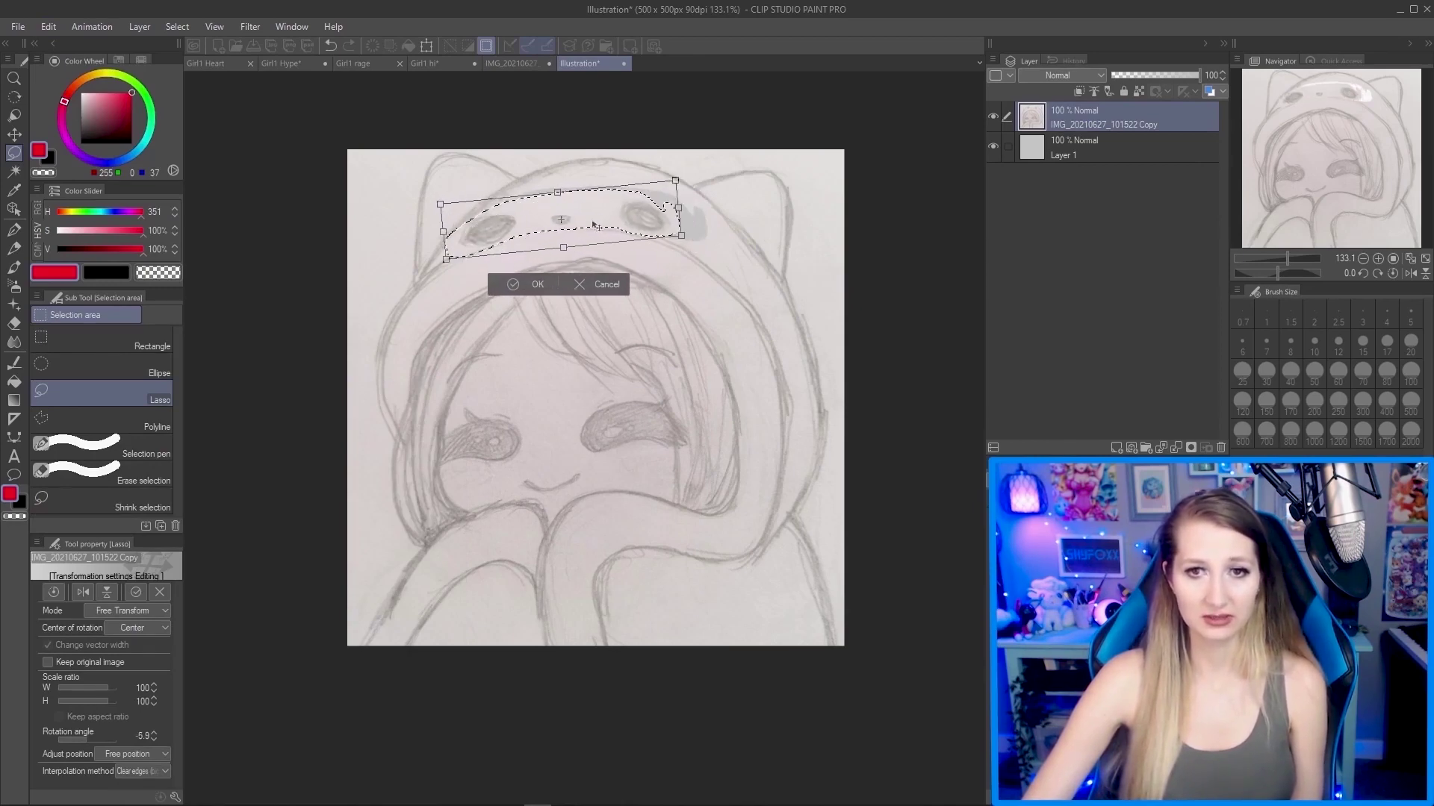
left_click_drag(730, 224, 729, 228)
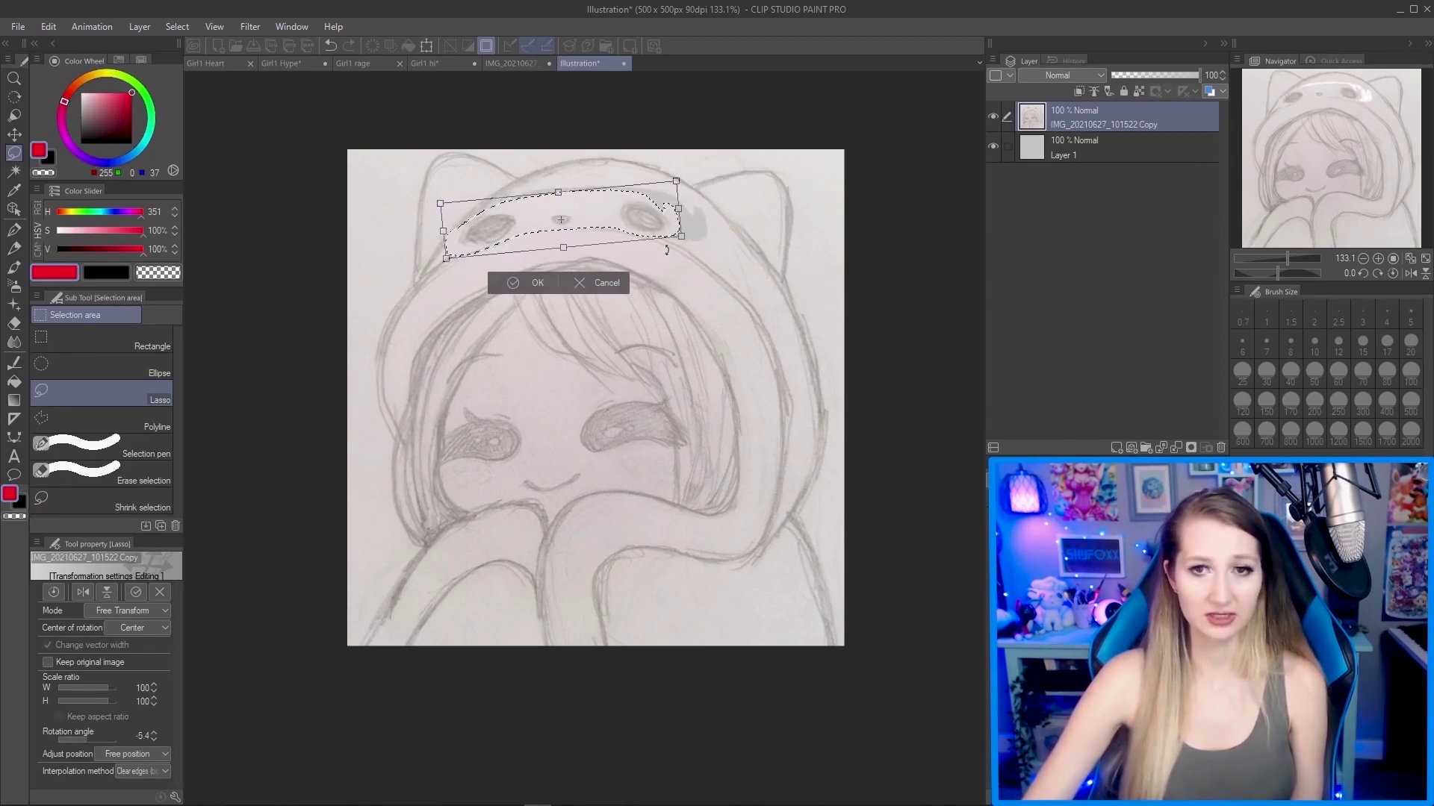
left_click(536, 285)
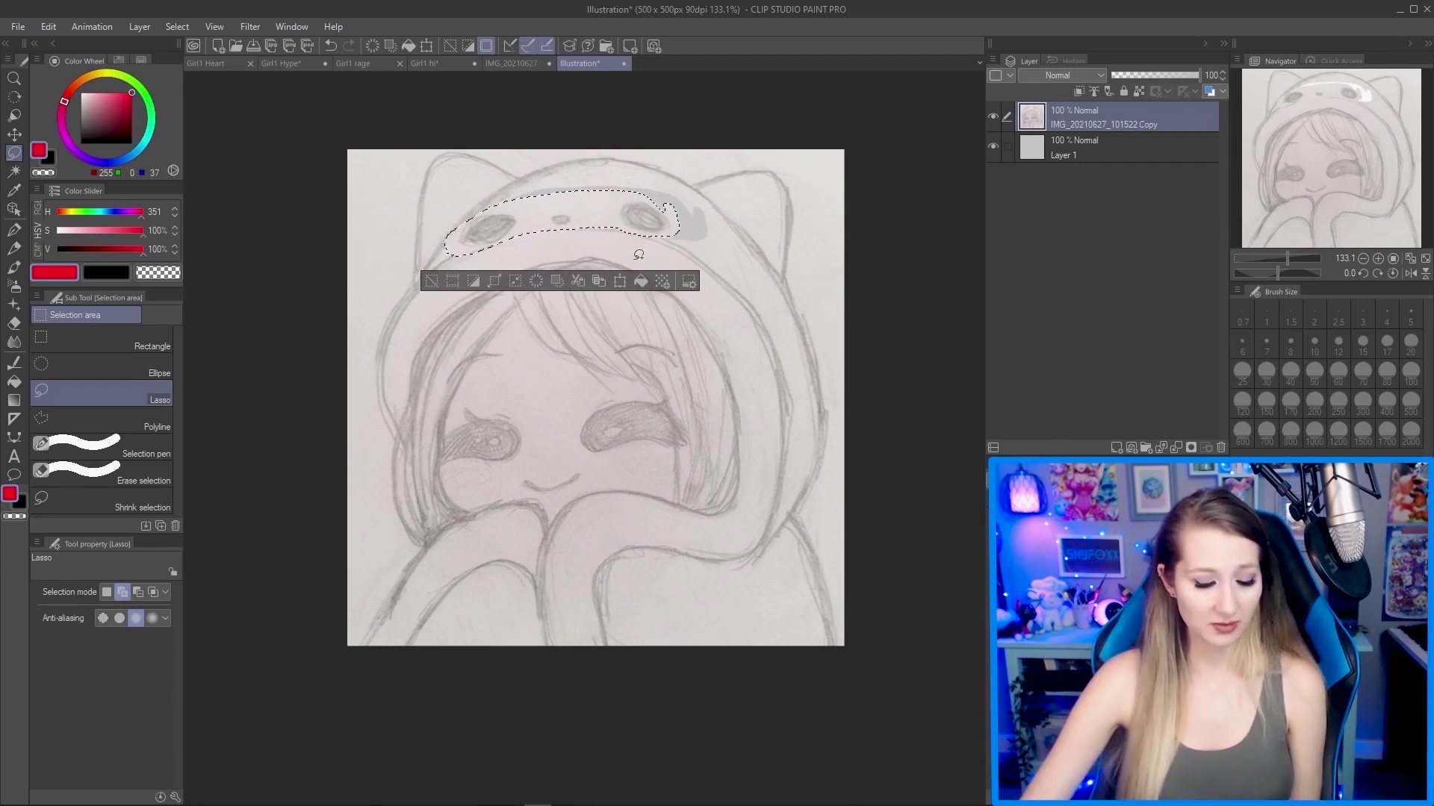
key("ctrl+d")
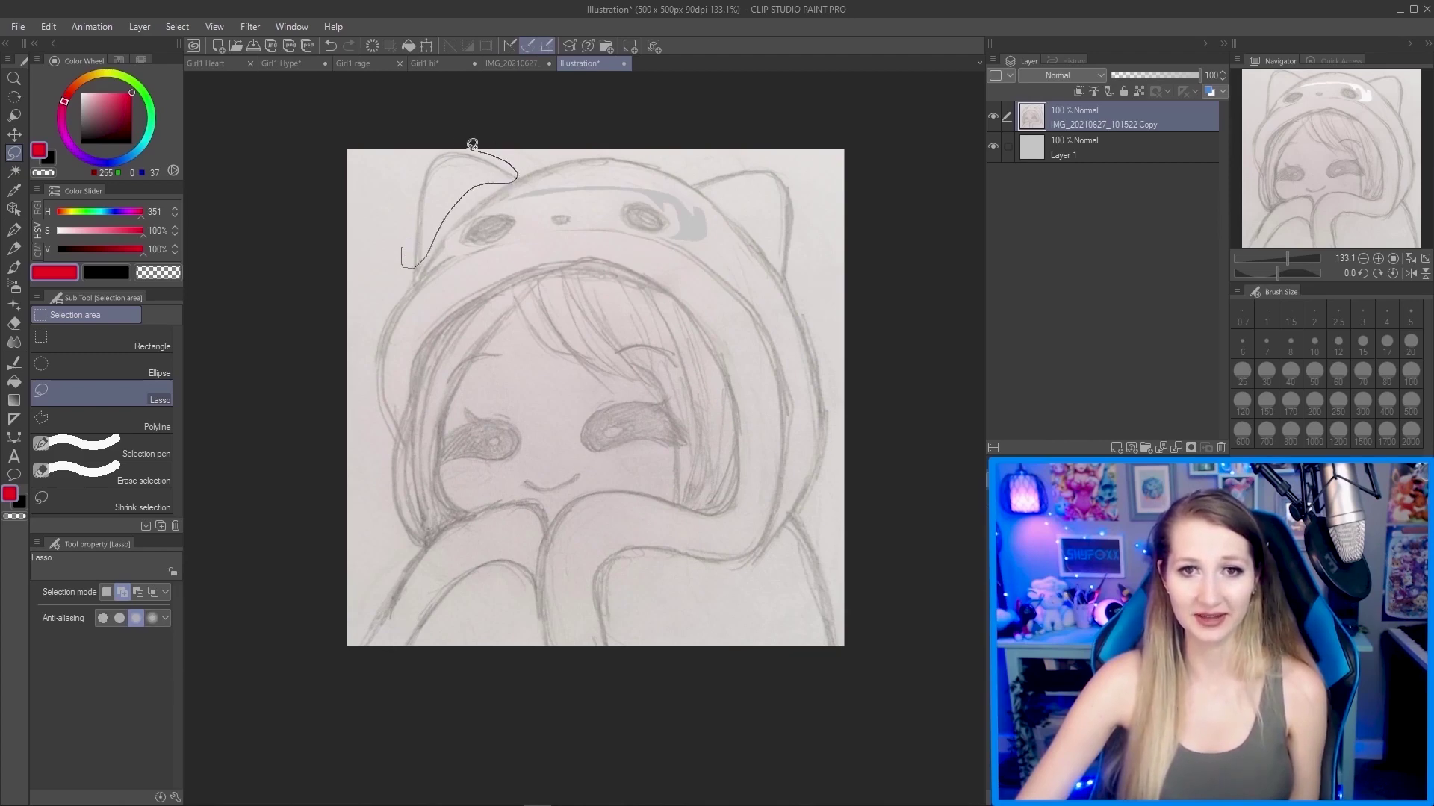
Lasso the hood's left ear and use Free Transform to move it down and slightly left.
left_click_drag(400, 200, 401, 247)
key("ctrl+t")
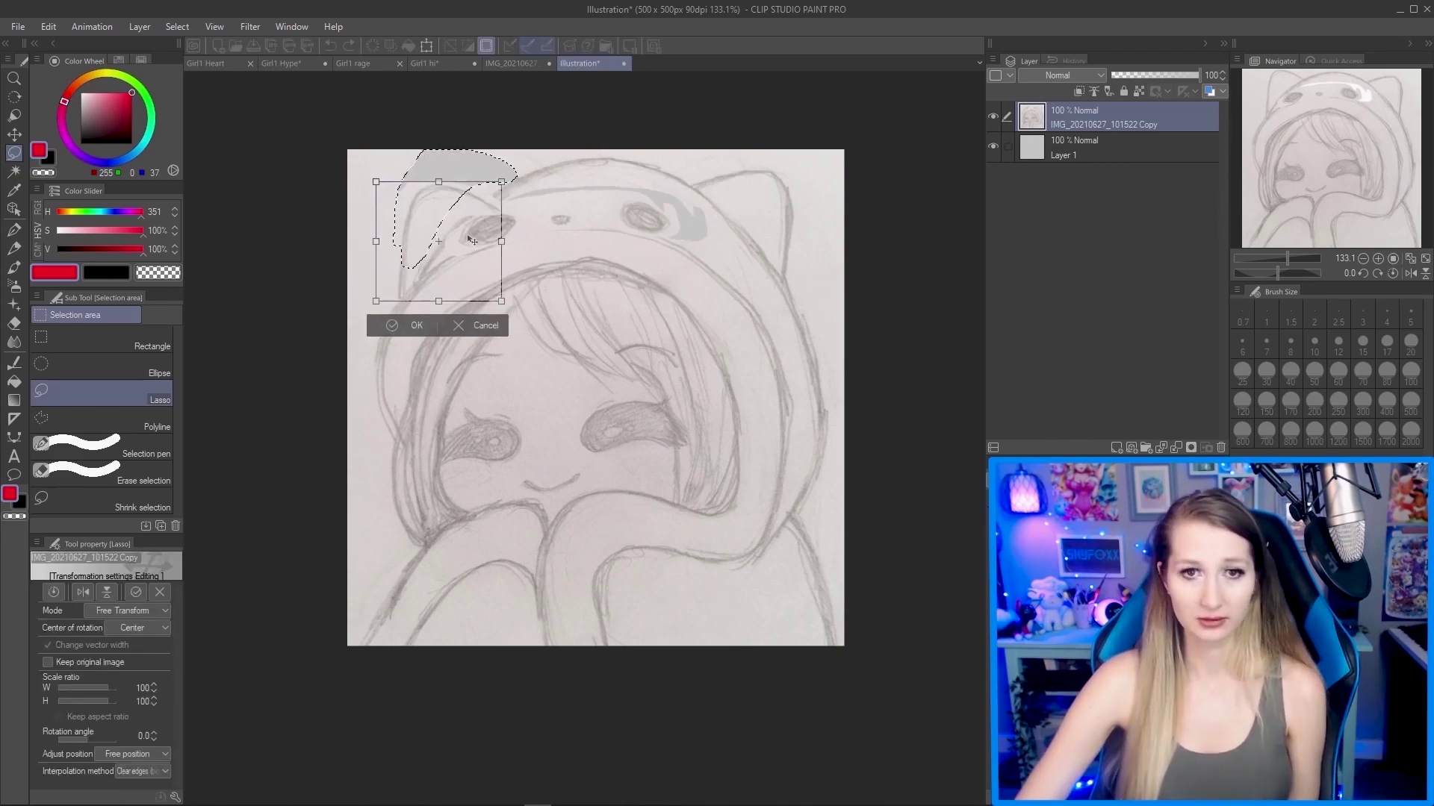
key("Return")
Lasso the hood's right ear, adjust it with Free Transform and clear the selection.
mouse_move(724, 200)
left_mouse_down()
mouse_move(691, 171)
mouse_move(722, 198)
mouse_move(781, 196)
left_mouse_up()
key("ctrl+t")
key("Return")
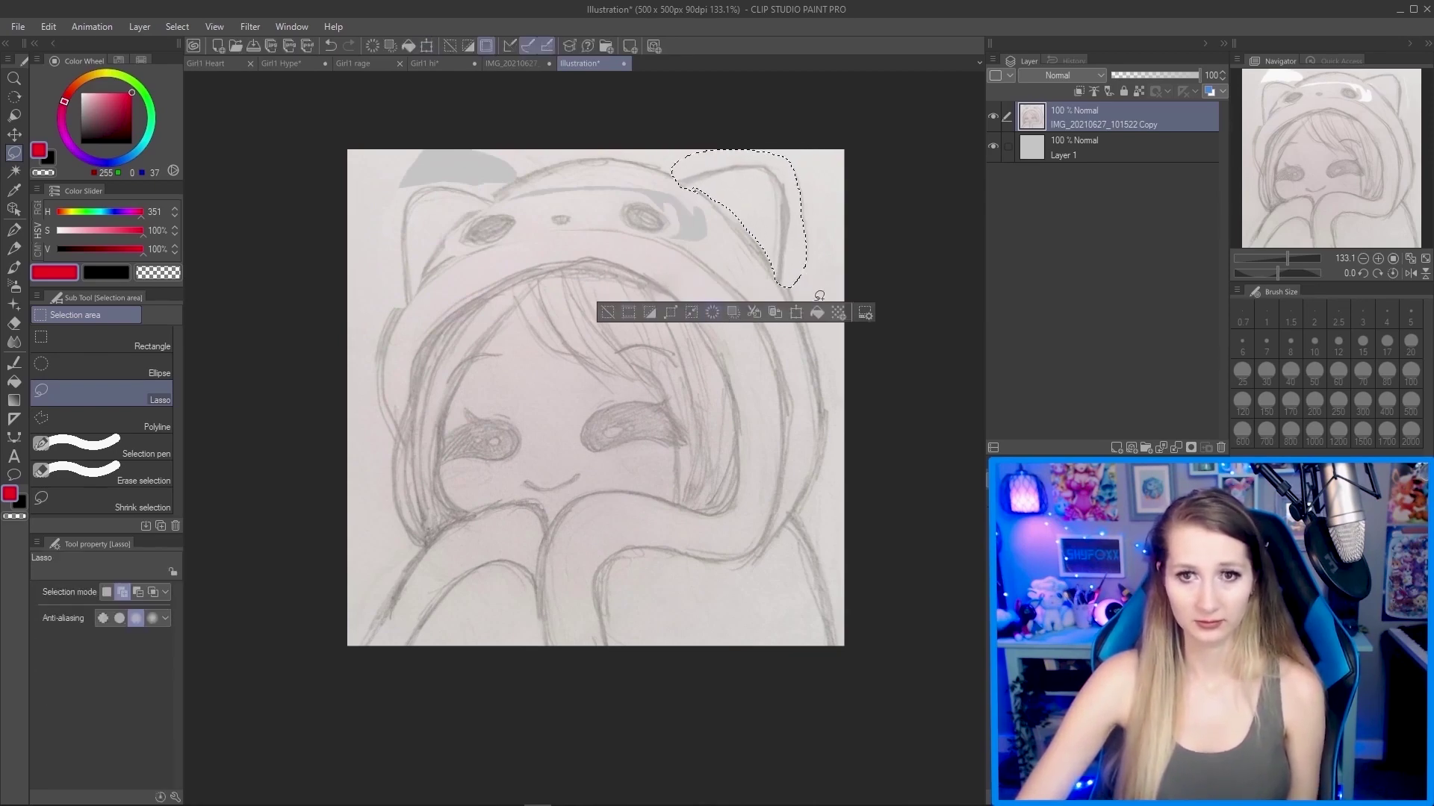
key("ctrl+d")
Free-transform the whole sketch layer, pulling both left corners outward and the upper-right corner slightly down.
key("ctrl+t")
scroll(793, 325, "down", 2)
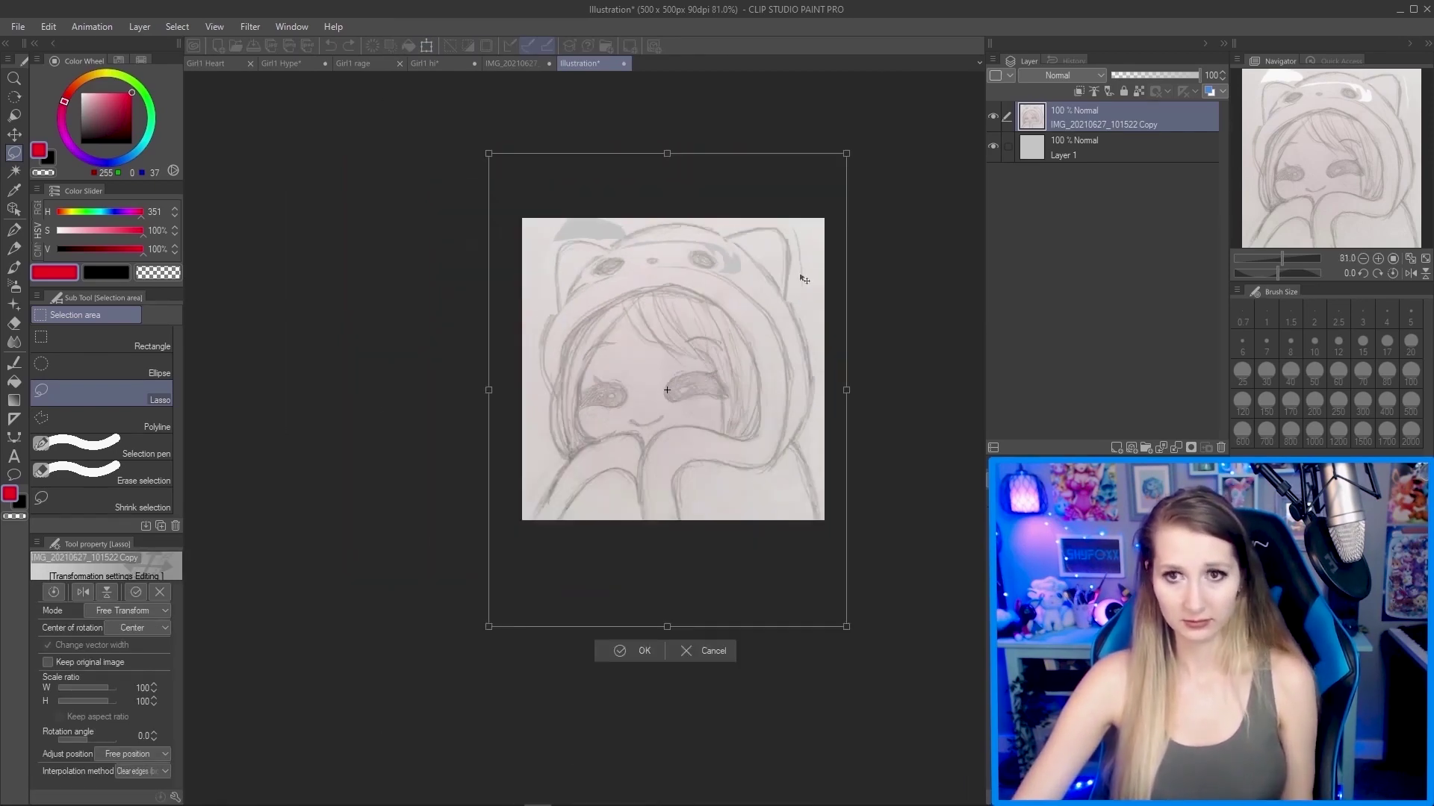
left_click_drag(846, 153, 849, 164)
left_click_drag(488, 154, 477, 134)
left_click_drag(488, 626, 476, 626)
key("Escape")
scroll(713, 381, "up", 2)
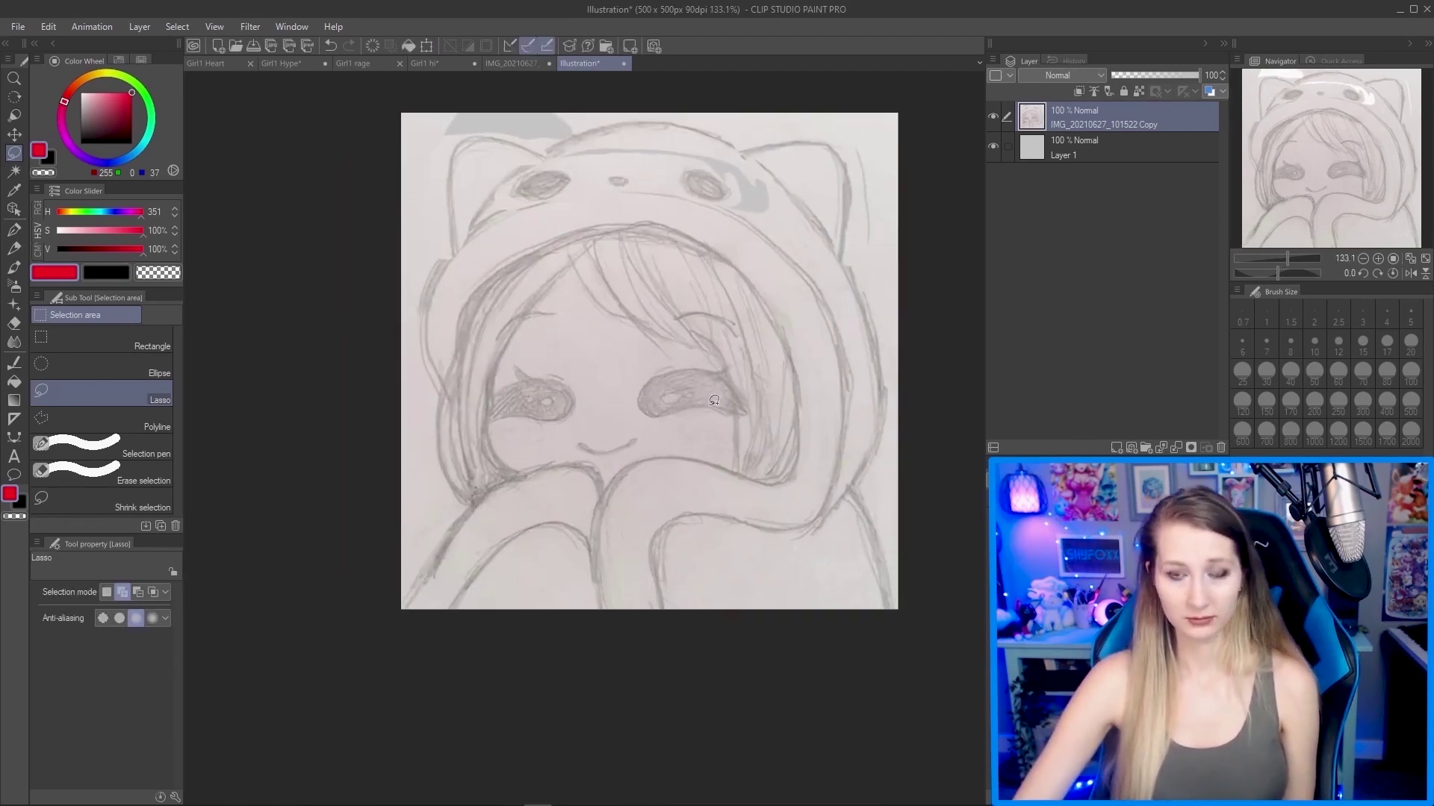
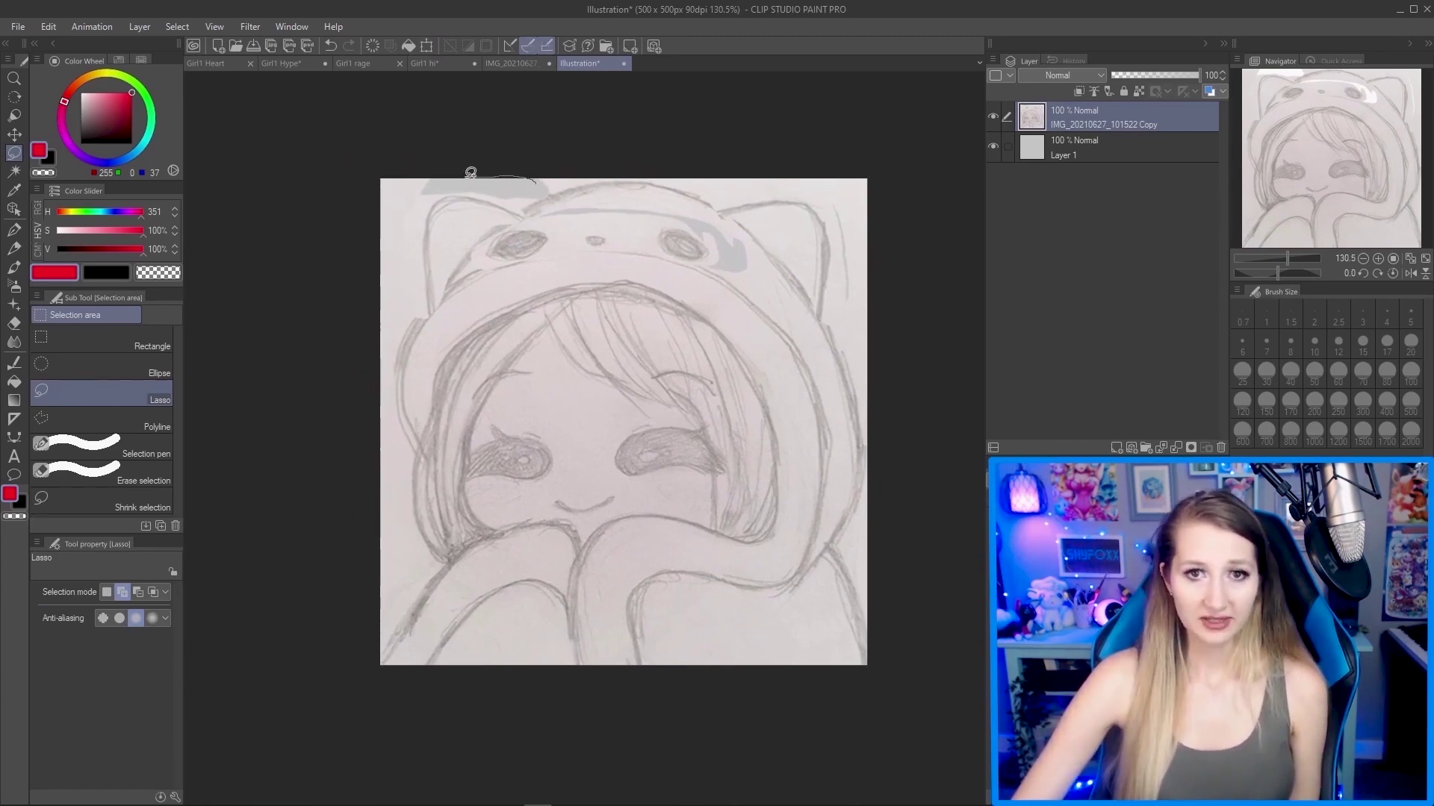
left_click_drag(543, 192, 545, 191)
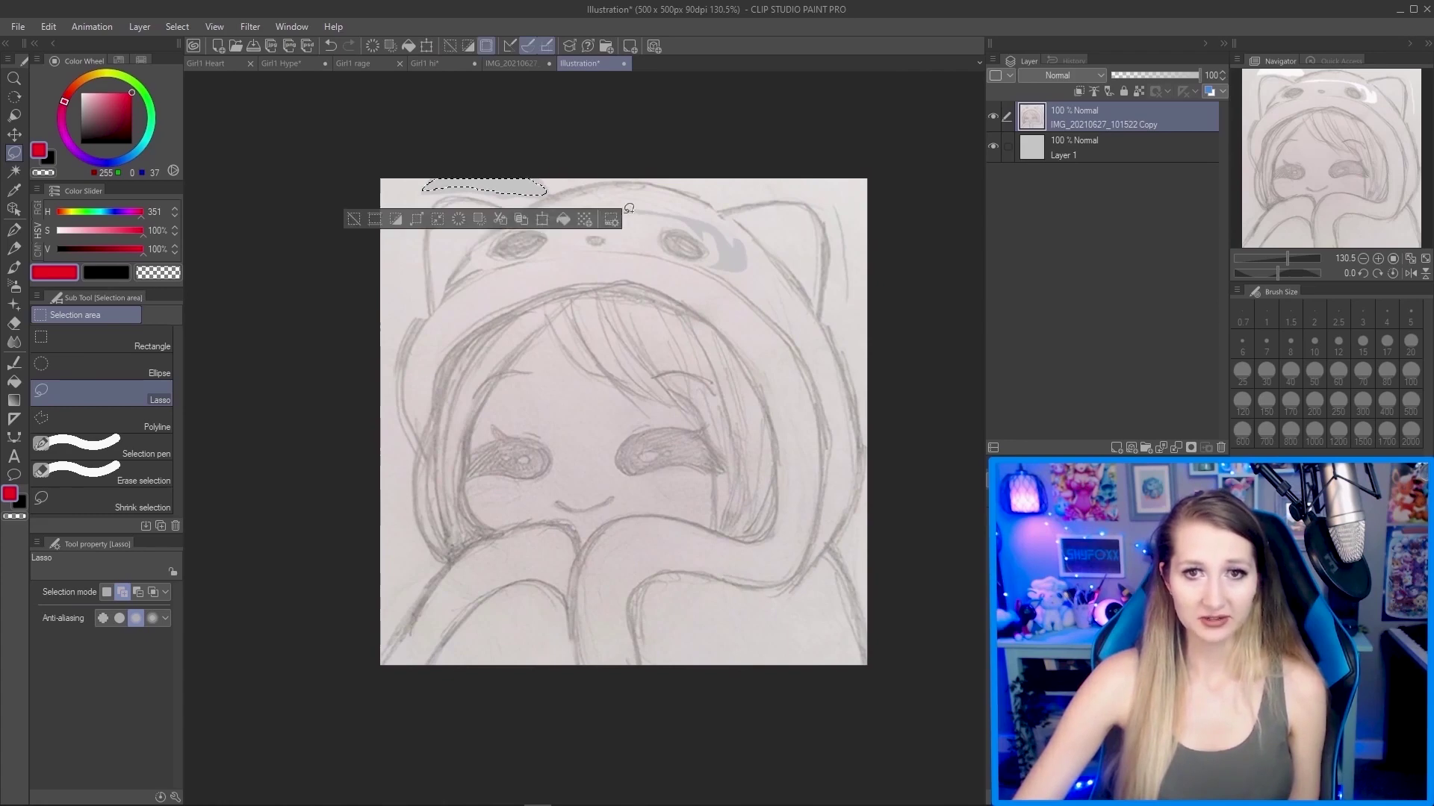
mouse_move(742, 244)
left_mouse_down()
mouse_move(711, 220)
mouse_move(729, 241)
left_mouse_up()
key("ctrl+d")
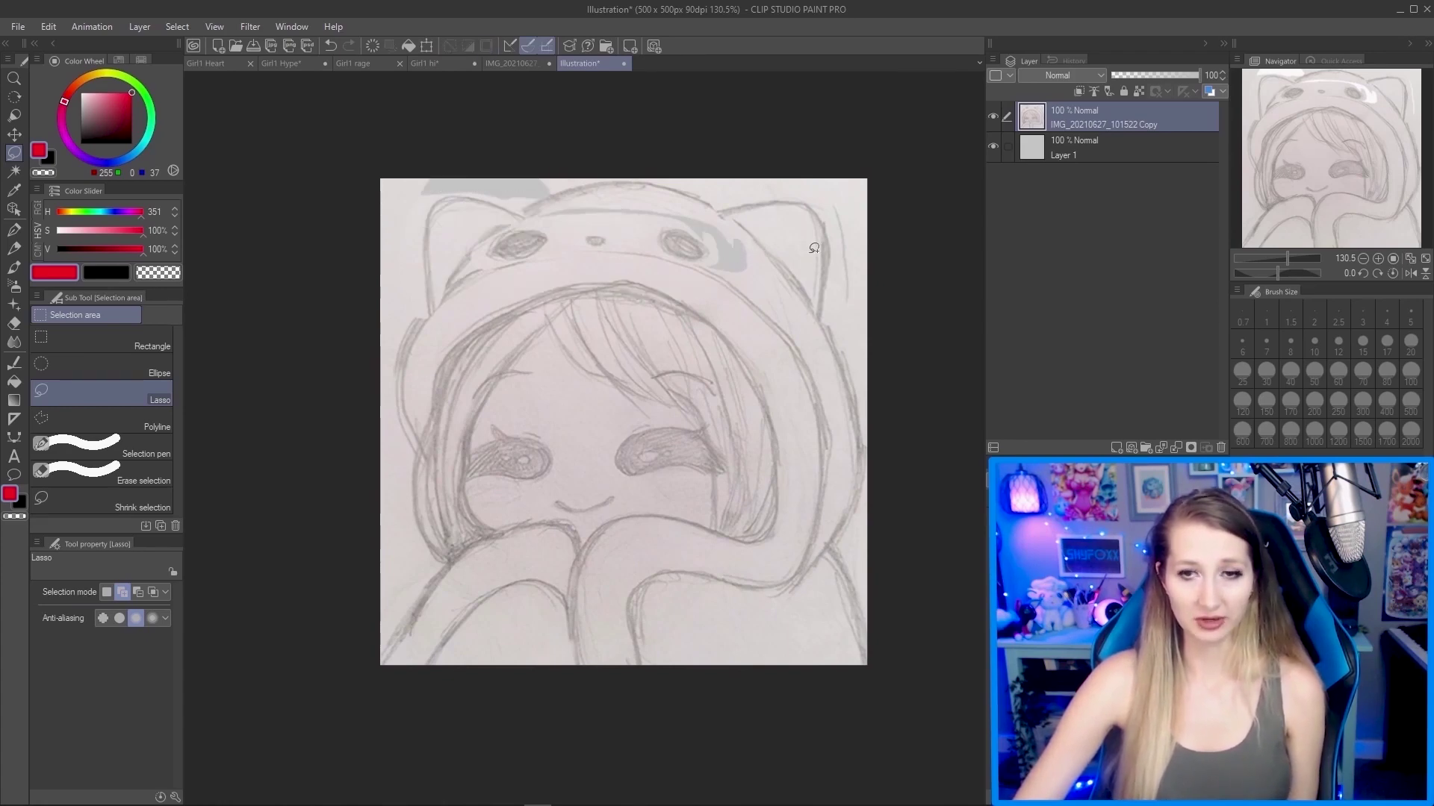
Try docking the Layer palette beside the color palettes and return it to its original dock.
left_click(1078, 147)
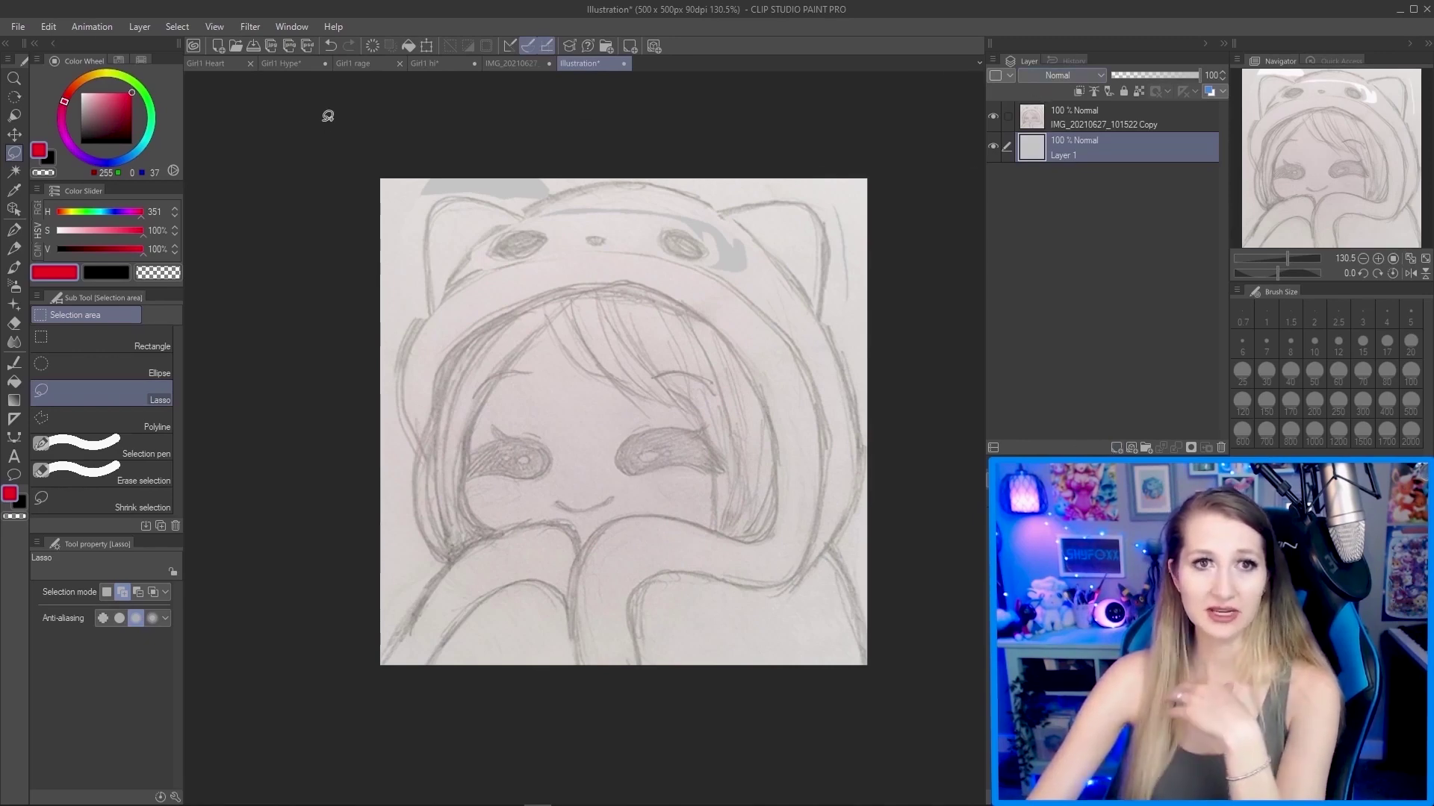
left_click_drag(1030, 62, 186, 151)
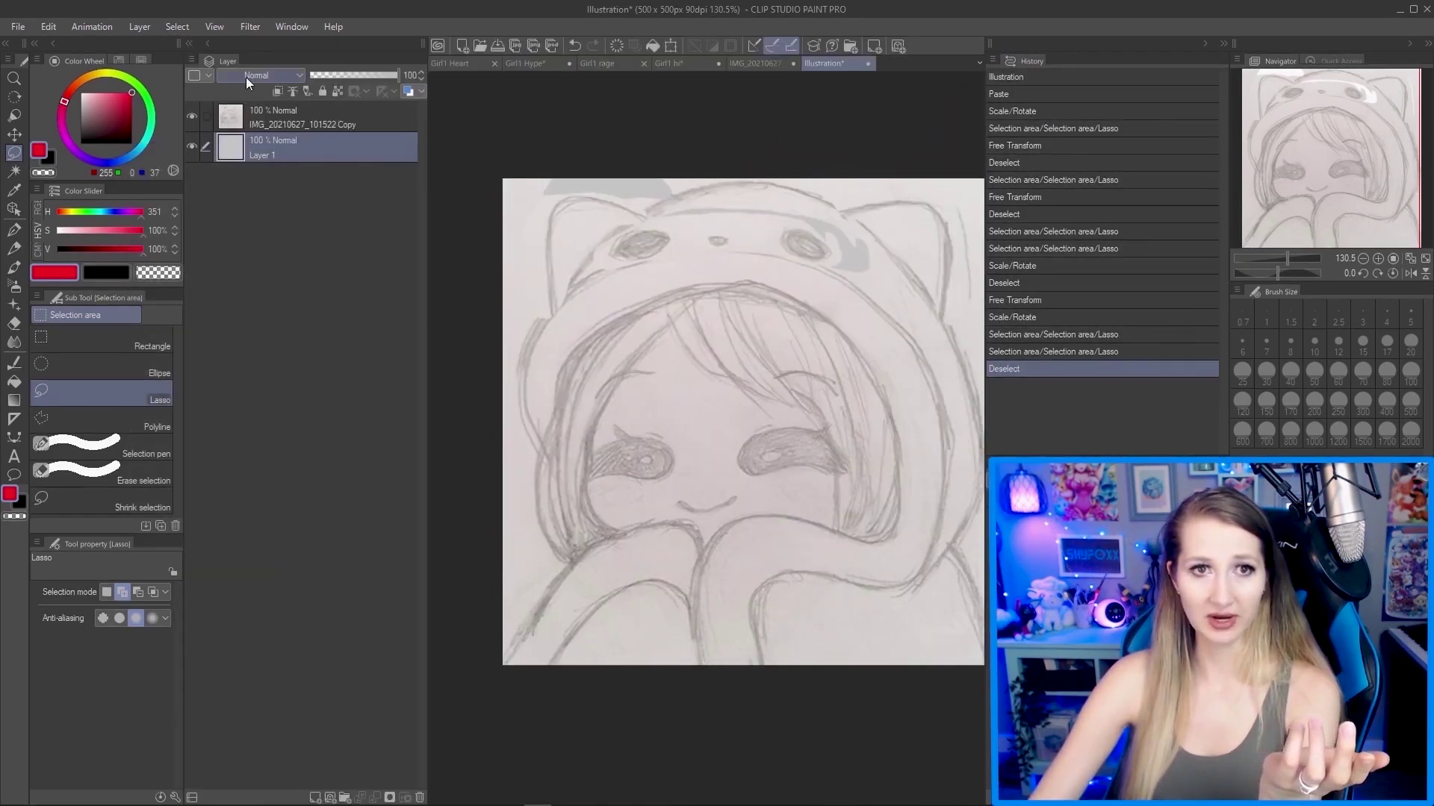
left_click_drag(224, 61, 1001, 63)
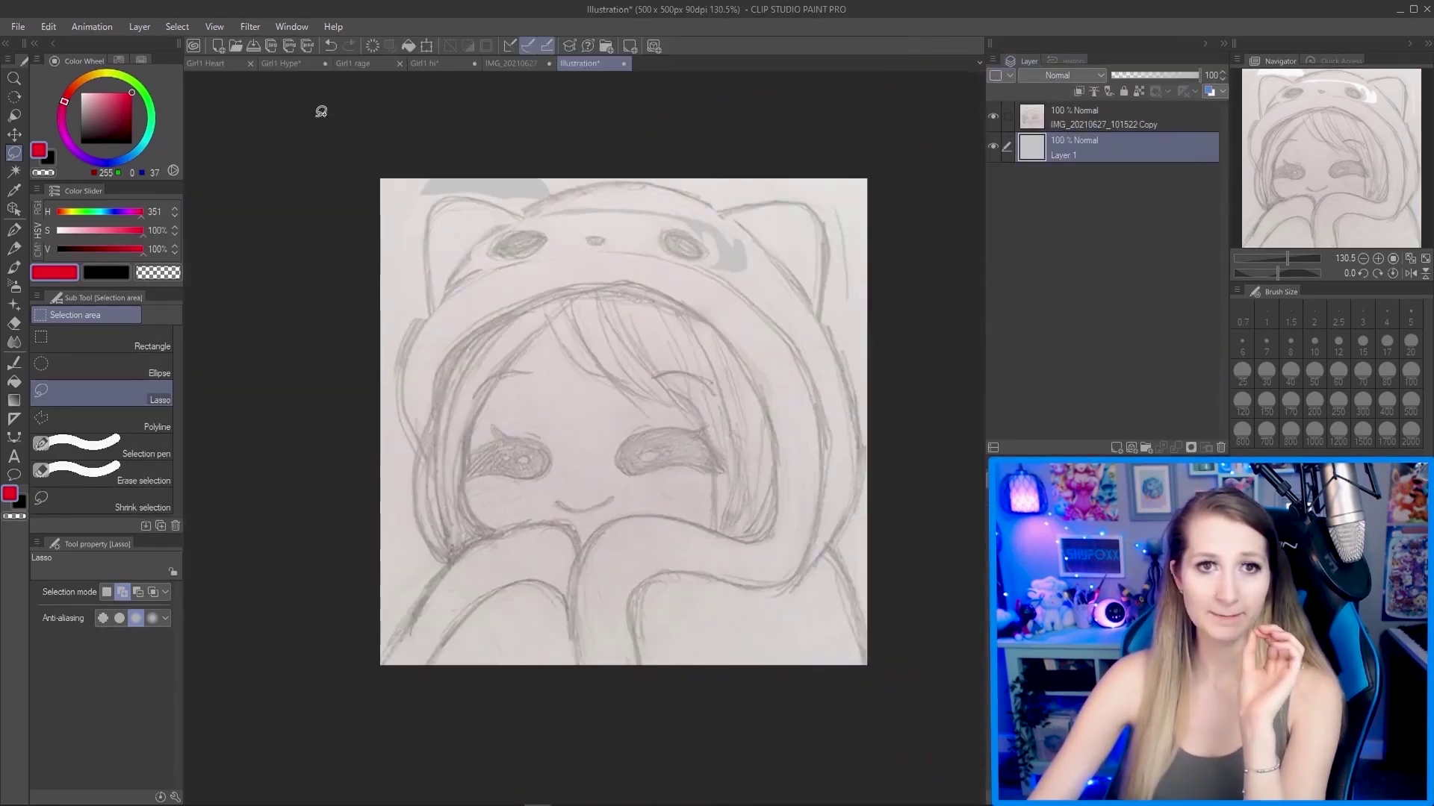
Hide the Tool palette and show it again.
left_click(291, 27)
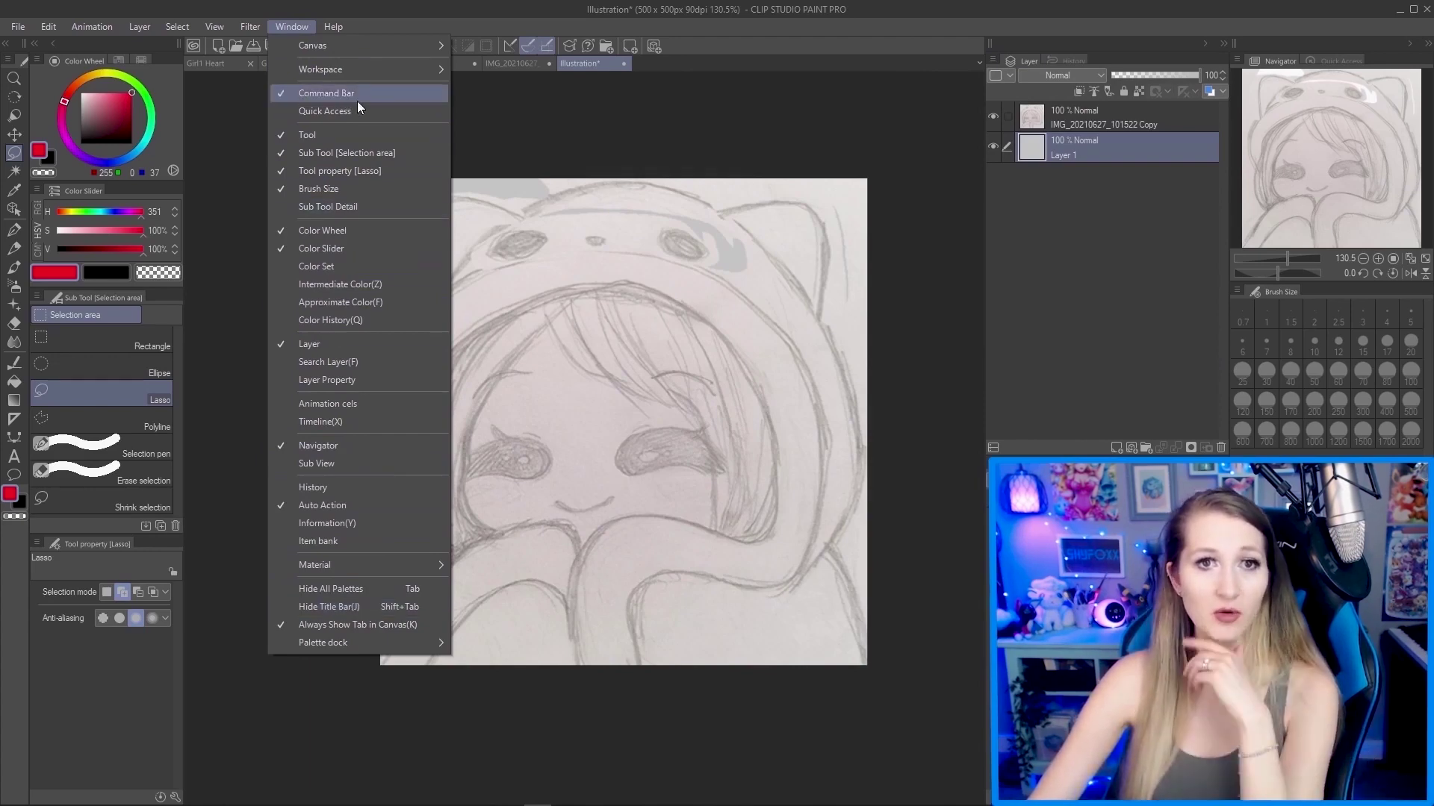
left_click(346, 134)
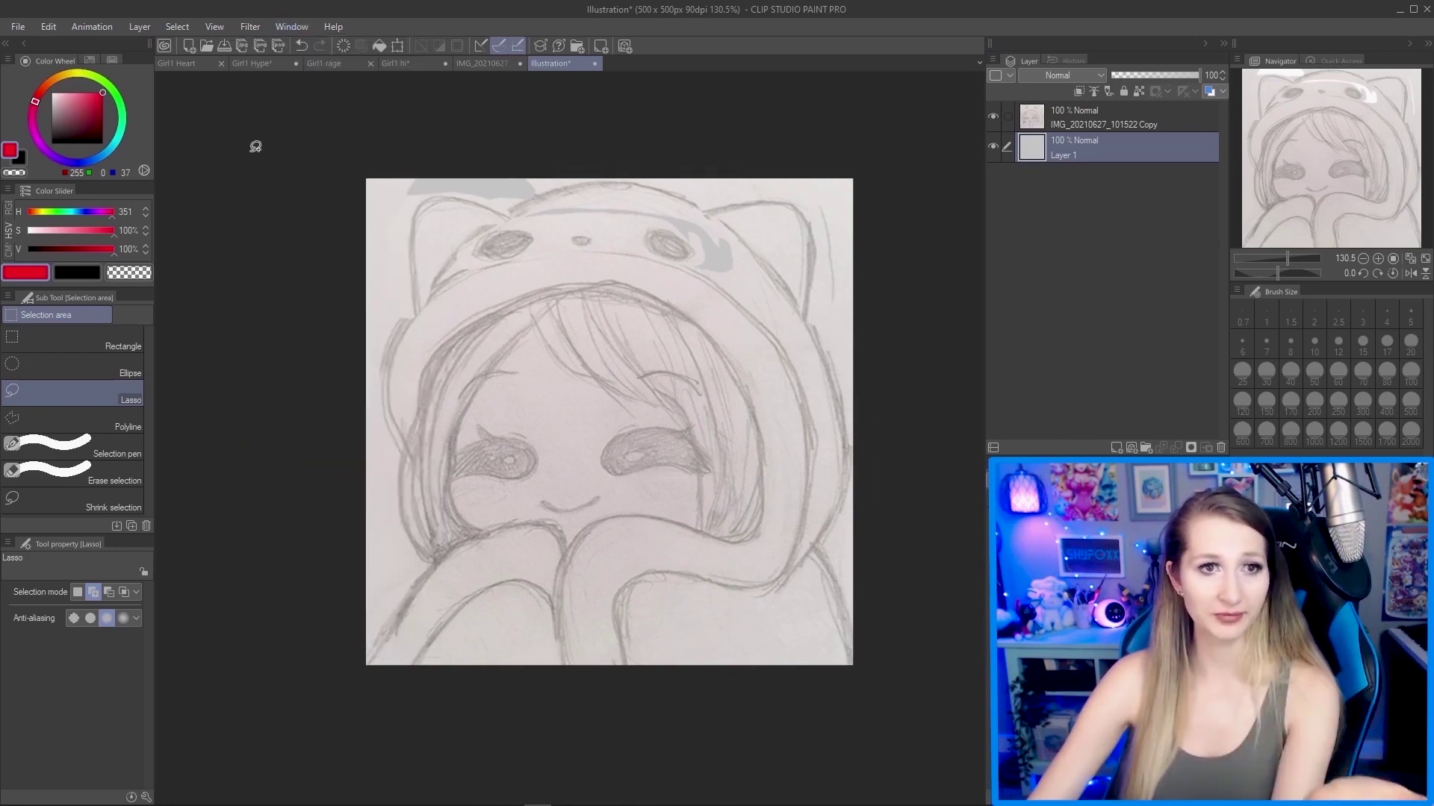
left_click(293, 28)
left_click(326, 131)
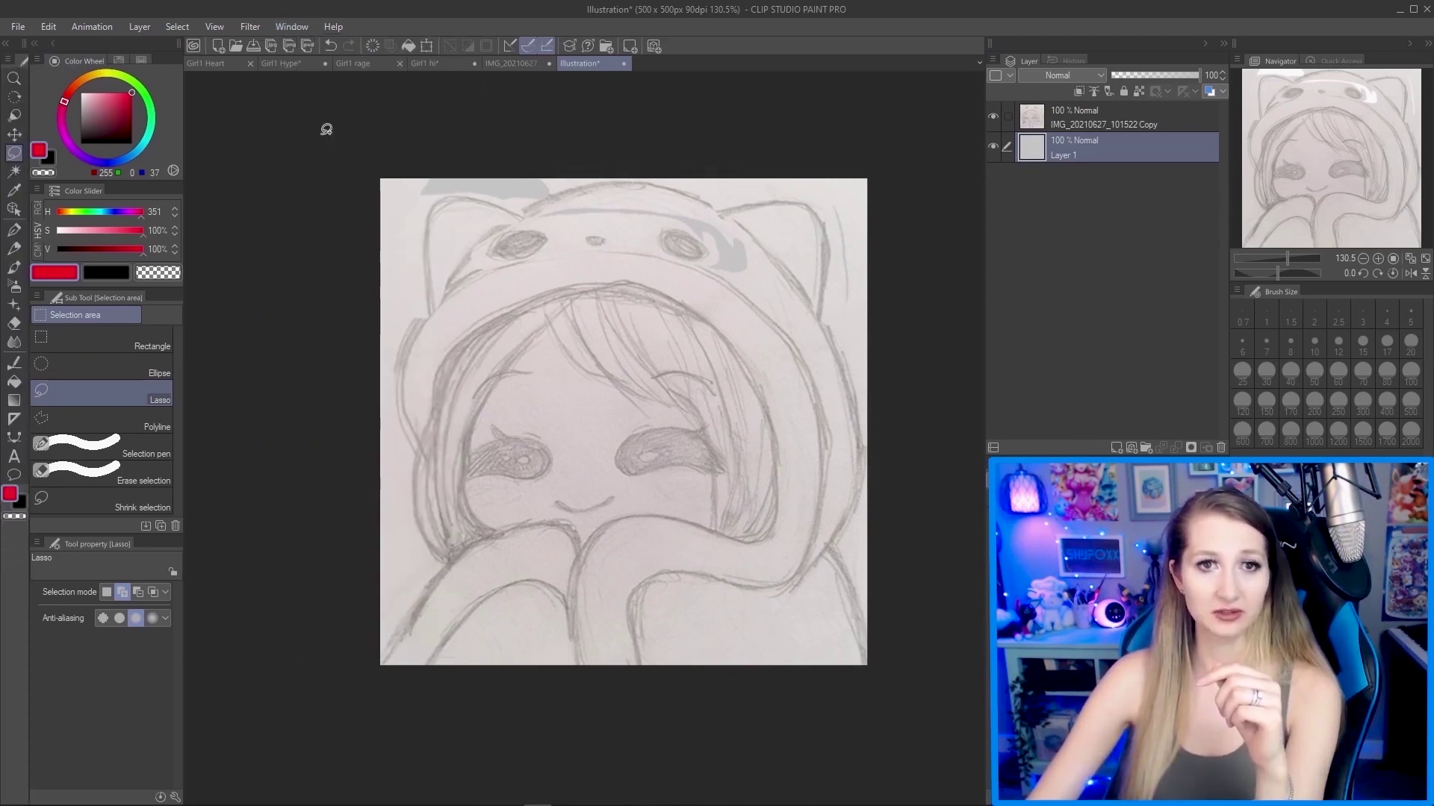
Hide the Layer palette and bring it back in the same dock.
left_click(290, 29)
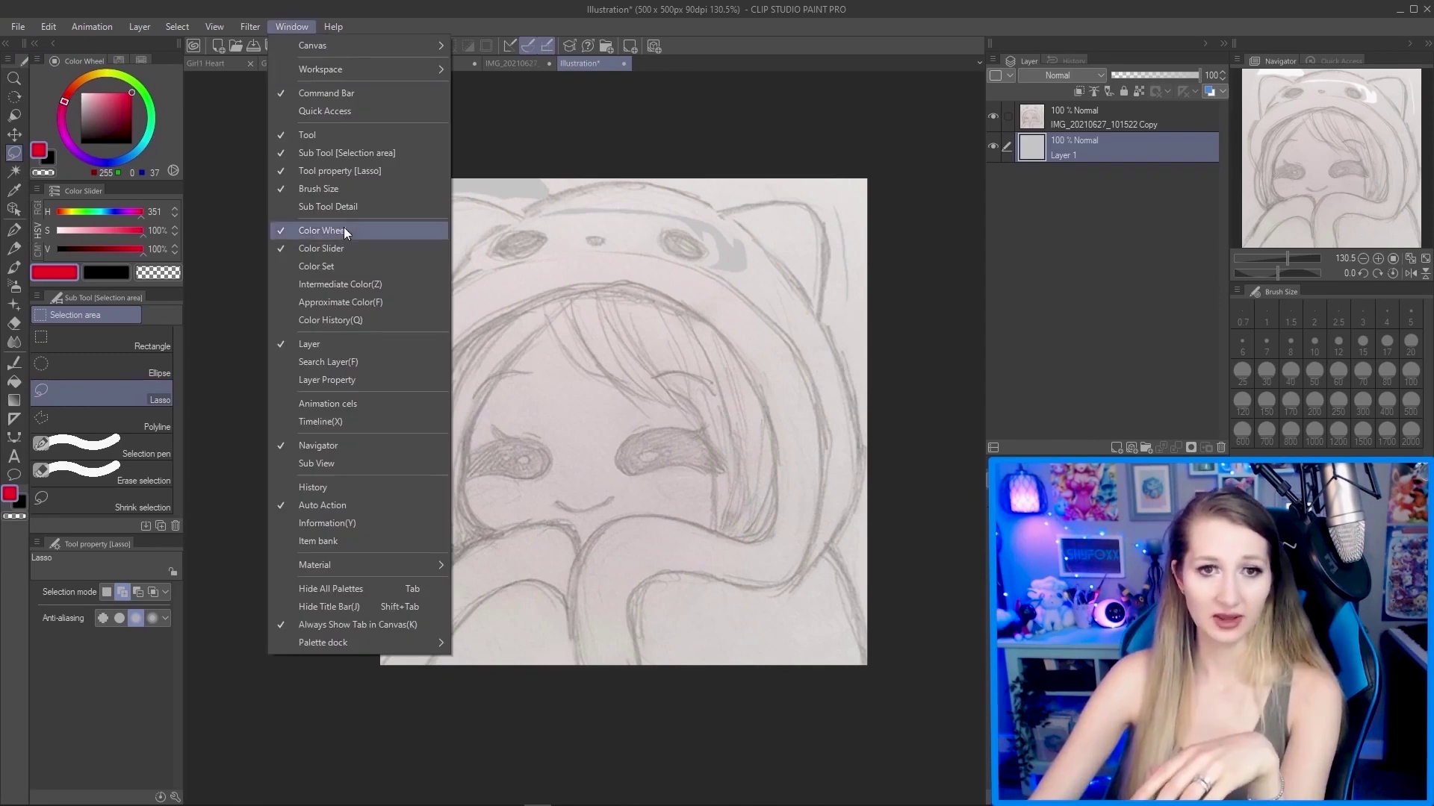
left_click(338, 342)
left_click(291, 27)
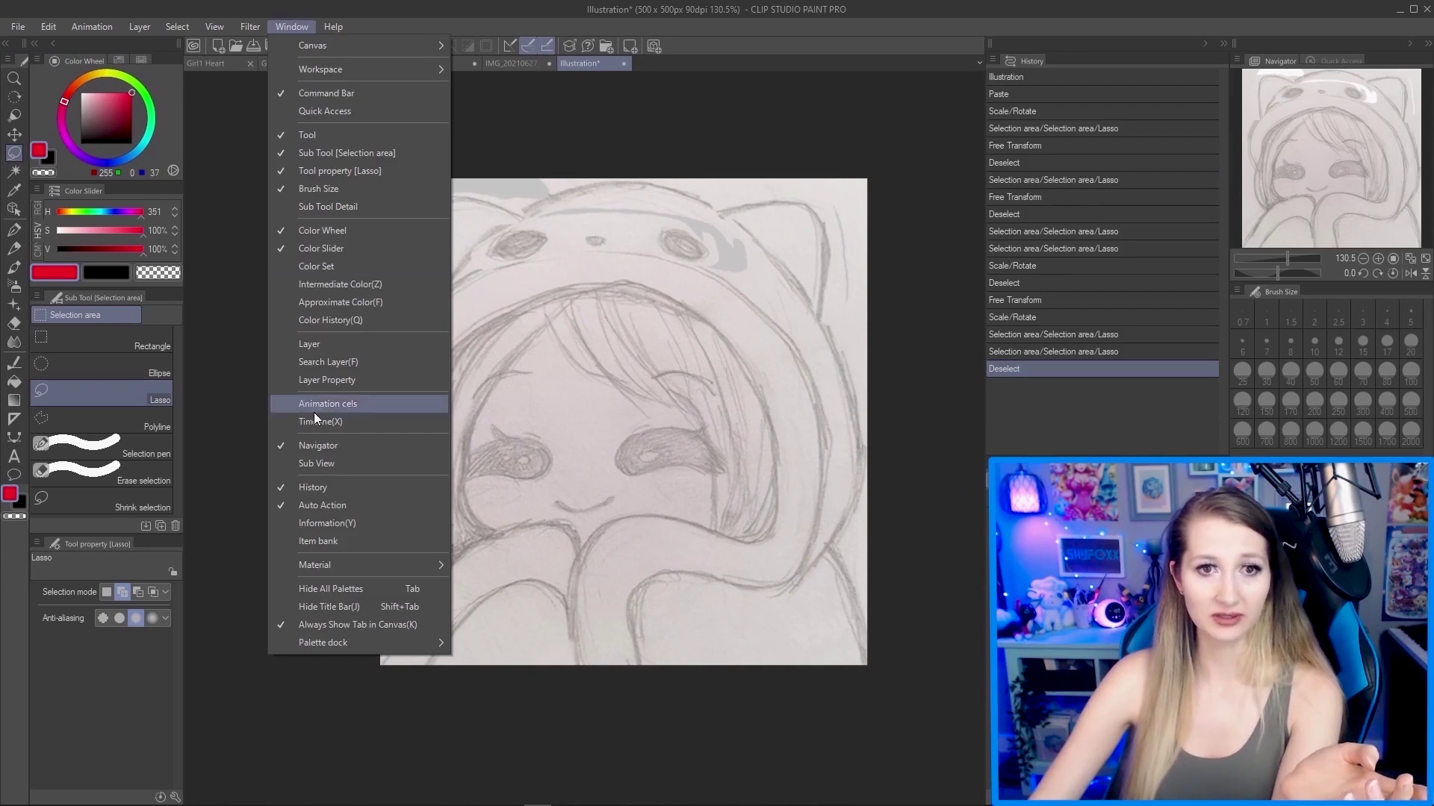
left_click(329, 345)
left_click(305, 21)
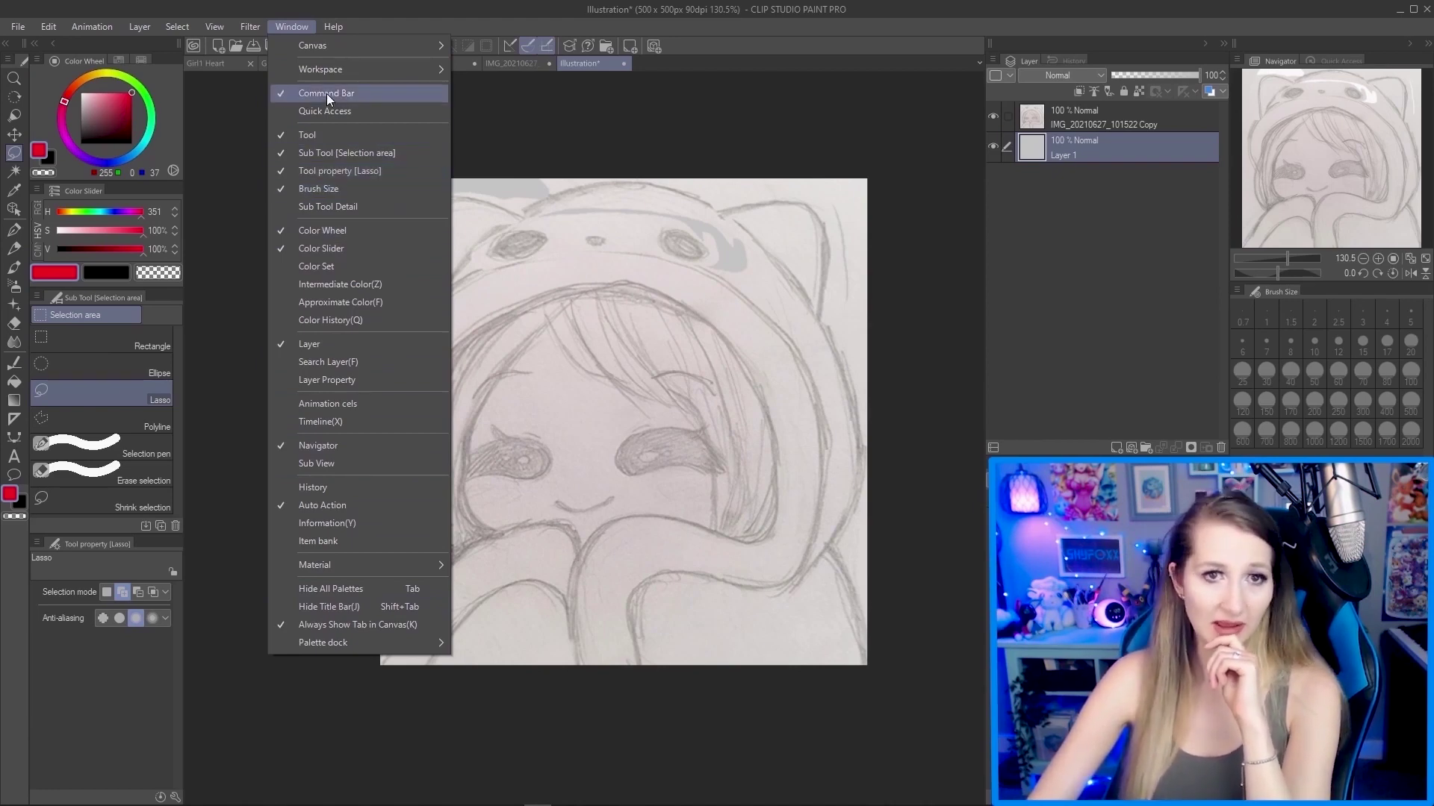
left_click(463, 670)
Compare the Layer and History palettes that share one dock, finishing with the layer list shown.
left_click(1050, 62)
left_click(1023, 61)
left_click(1064, 56)
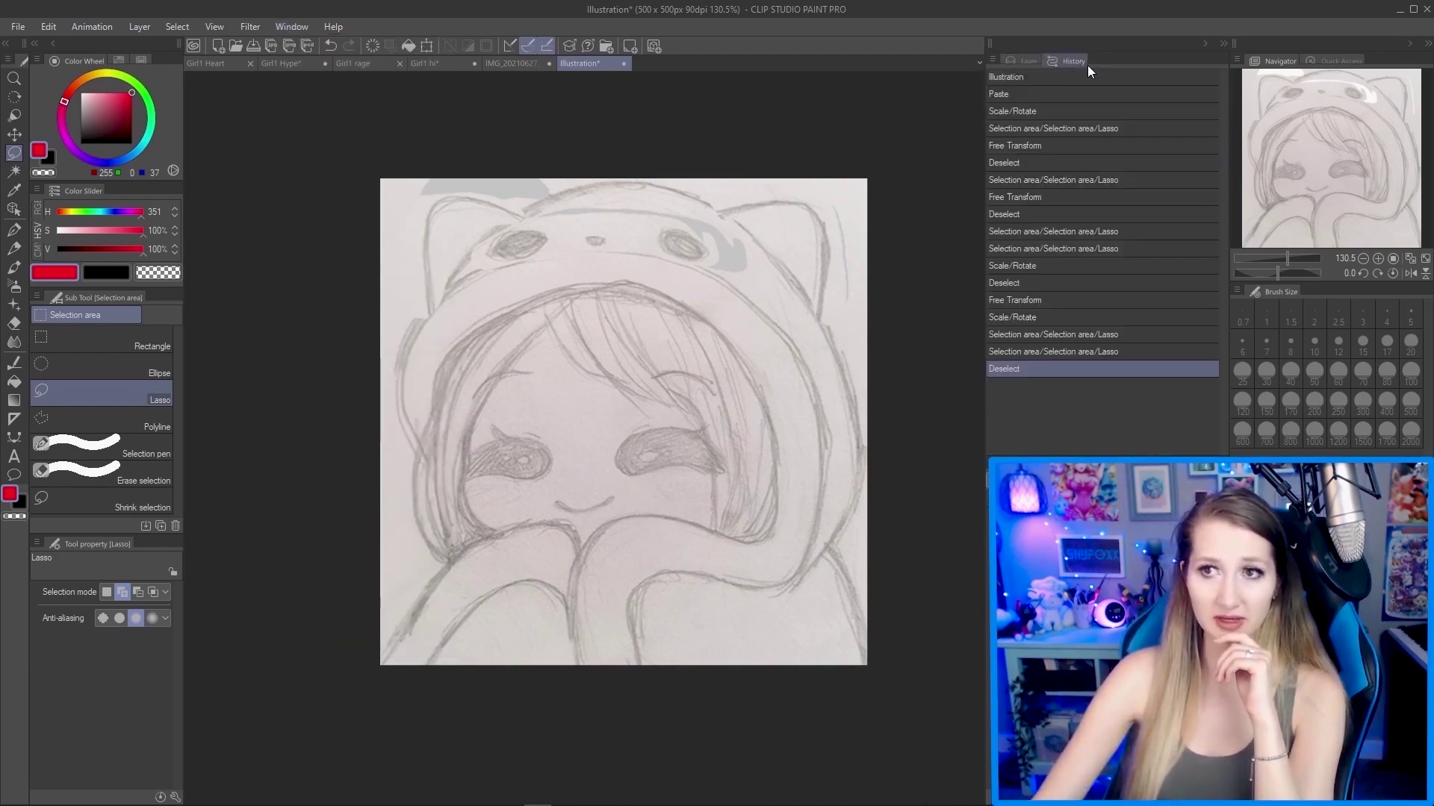
left_click(1023, 59)
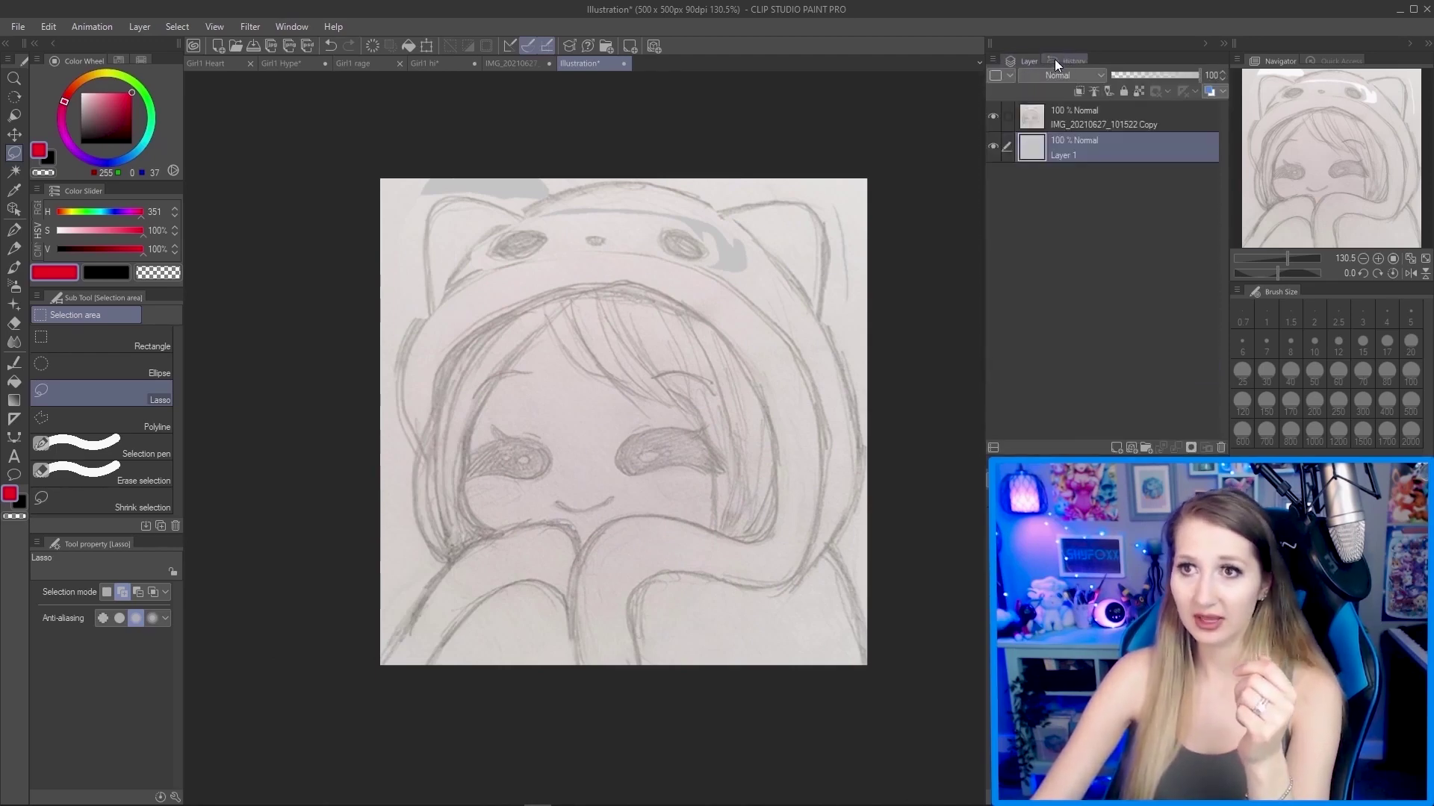
left_click(1055, 60)
left_click(1025, 60)
mouse_move(1072, 57)
left_mouse_down()
mouse_move(688, 236)
mouse_move(681, 222)
mouse_move(471, 182)
mouse_move(1044, 56)
left_mouse_up()
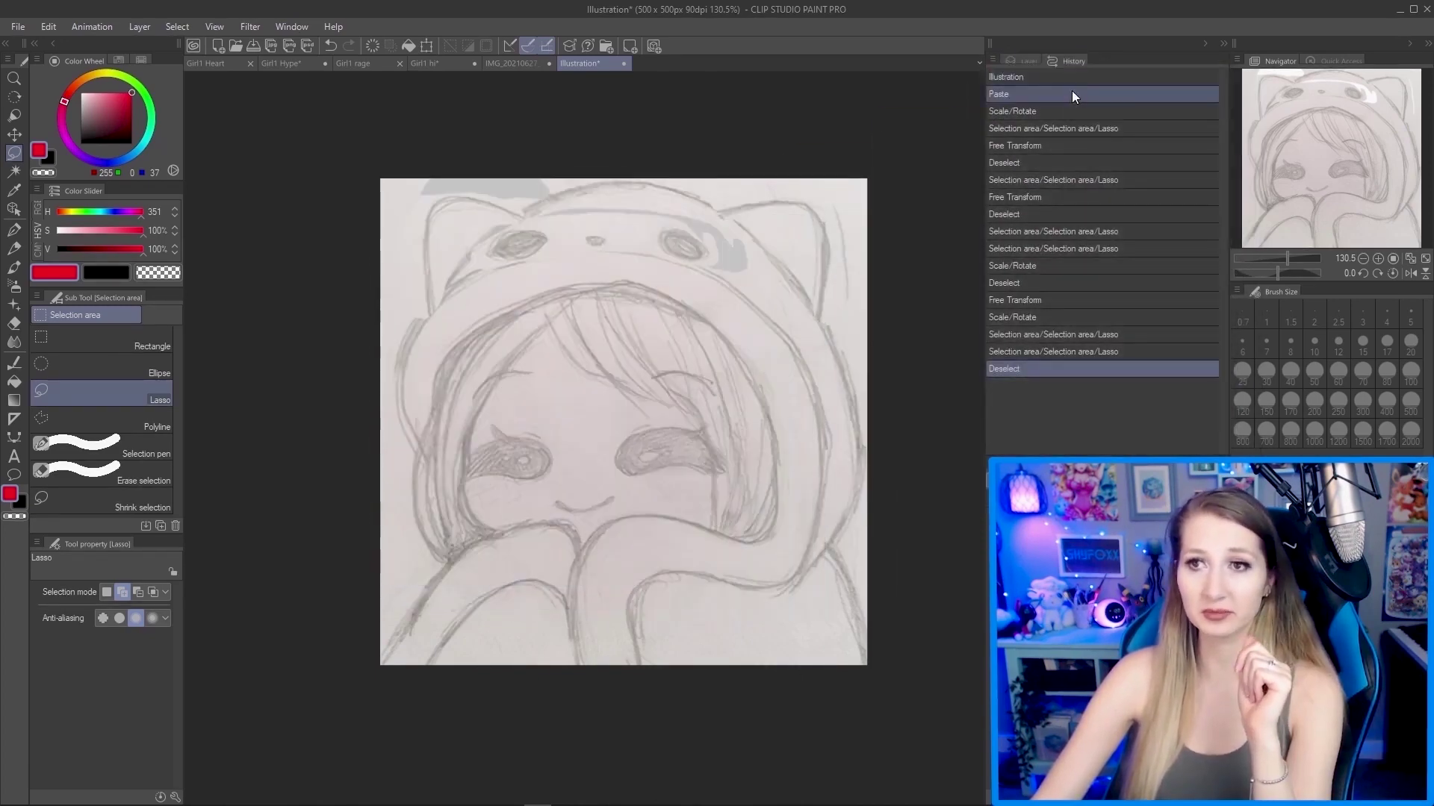
left_click(1026, 60)
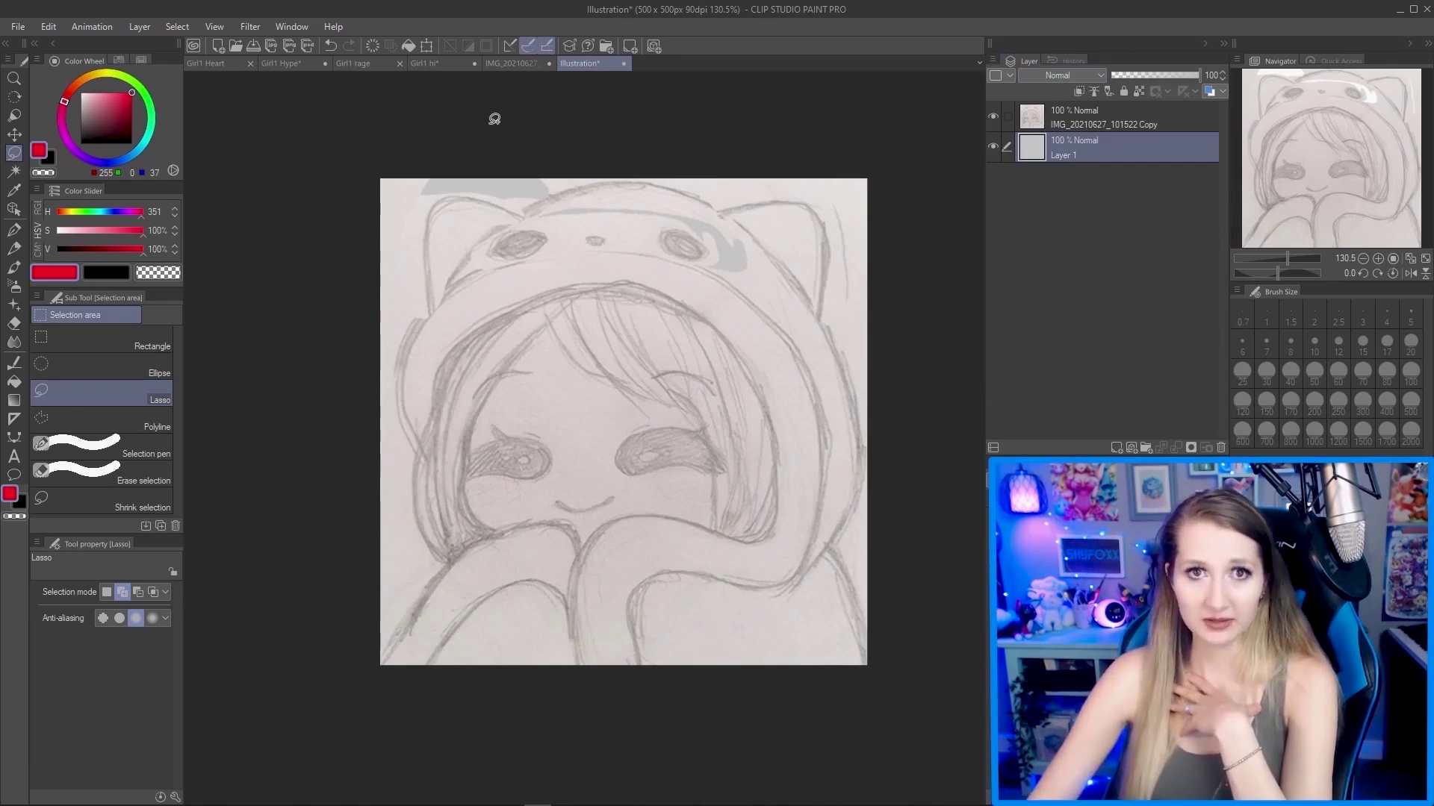
left_click(304, 26)
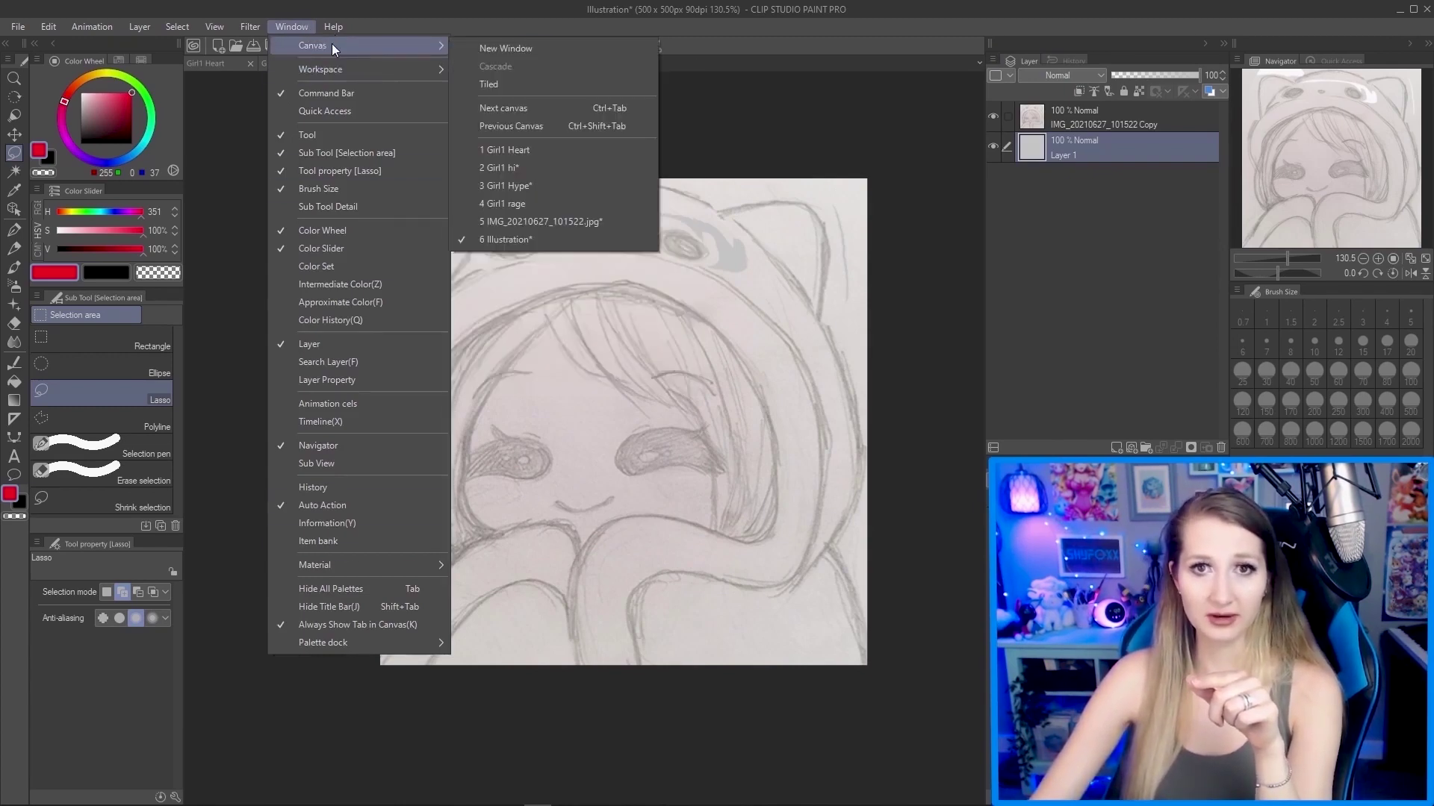
left_click(1064, 199)
Merge the pasted sketch layer into Layer 1 and lower the merged layer's opacity to 66%.
left_click(1088, 113)
key("ctrl+e")
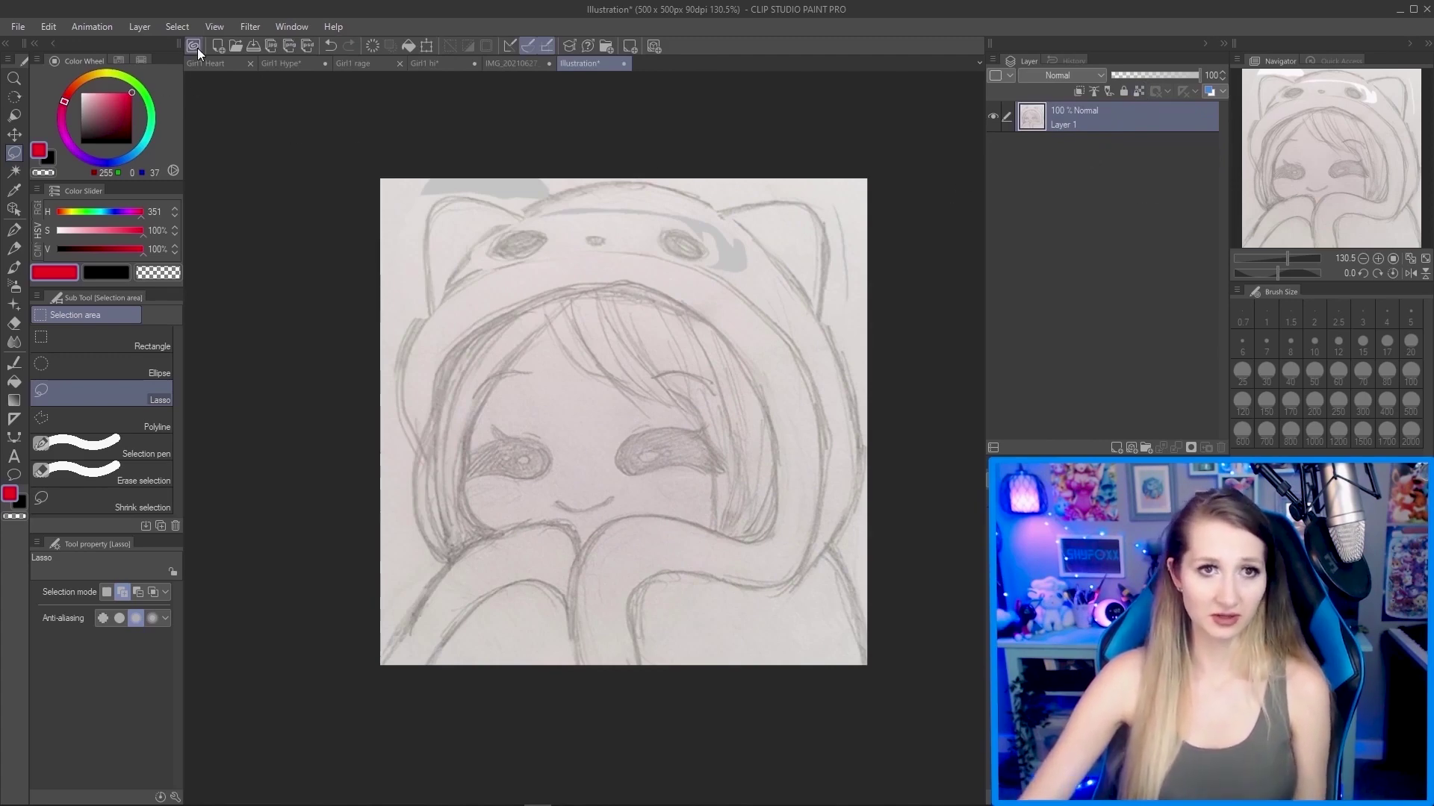
left_click(149, 29)
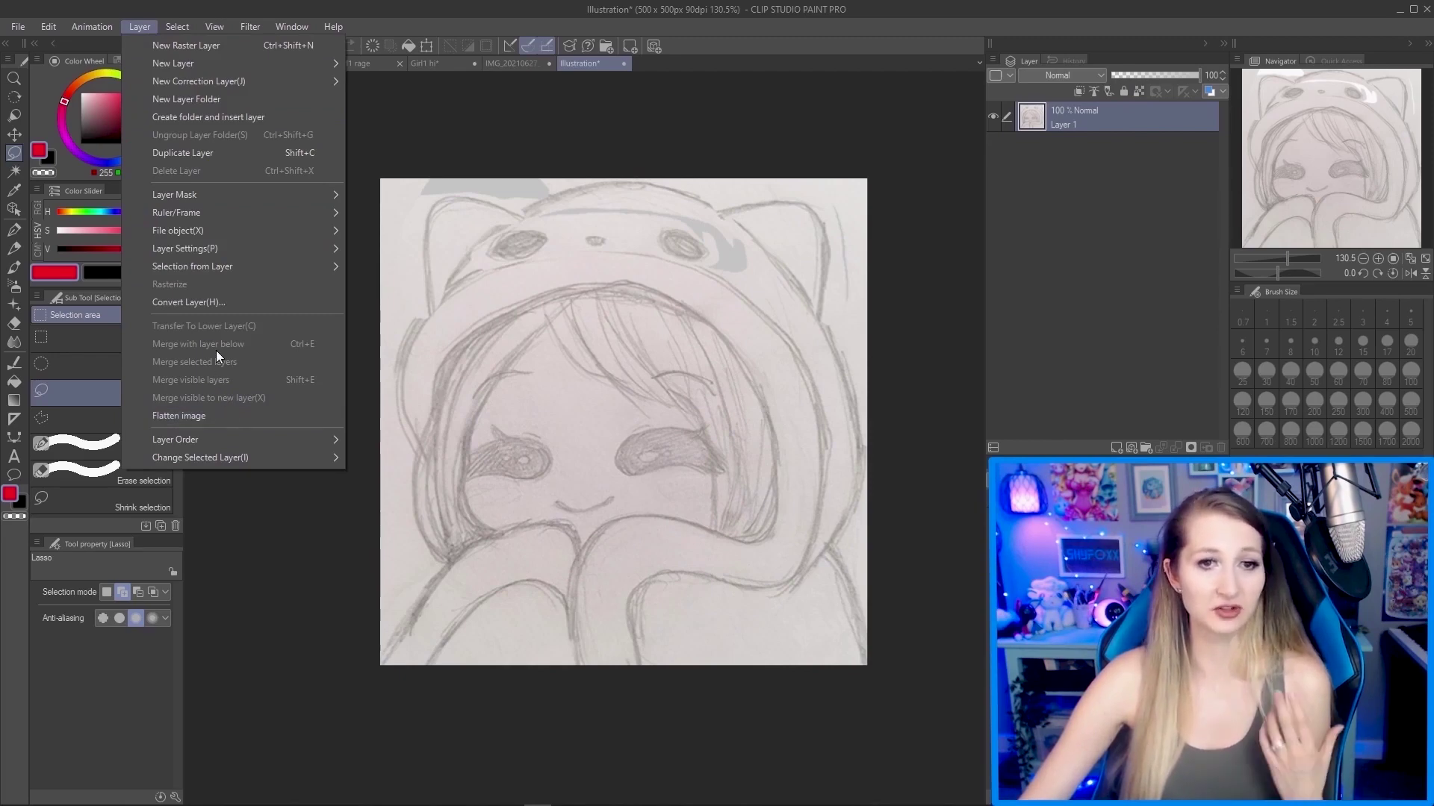
left_click(769, 120)
mouse_move(1193, 80)
left_mouse_down()
mouse_move(1134, 83)
mouse_move(1215, 87)
mouse_move(1055, 100)
mouse_move(1163, 97)
left_mouse_up()
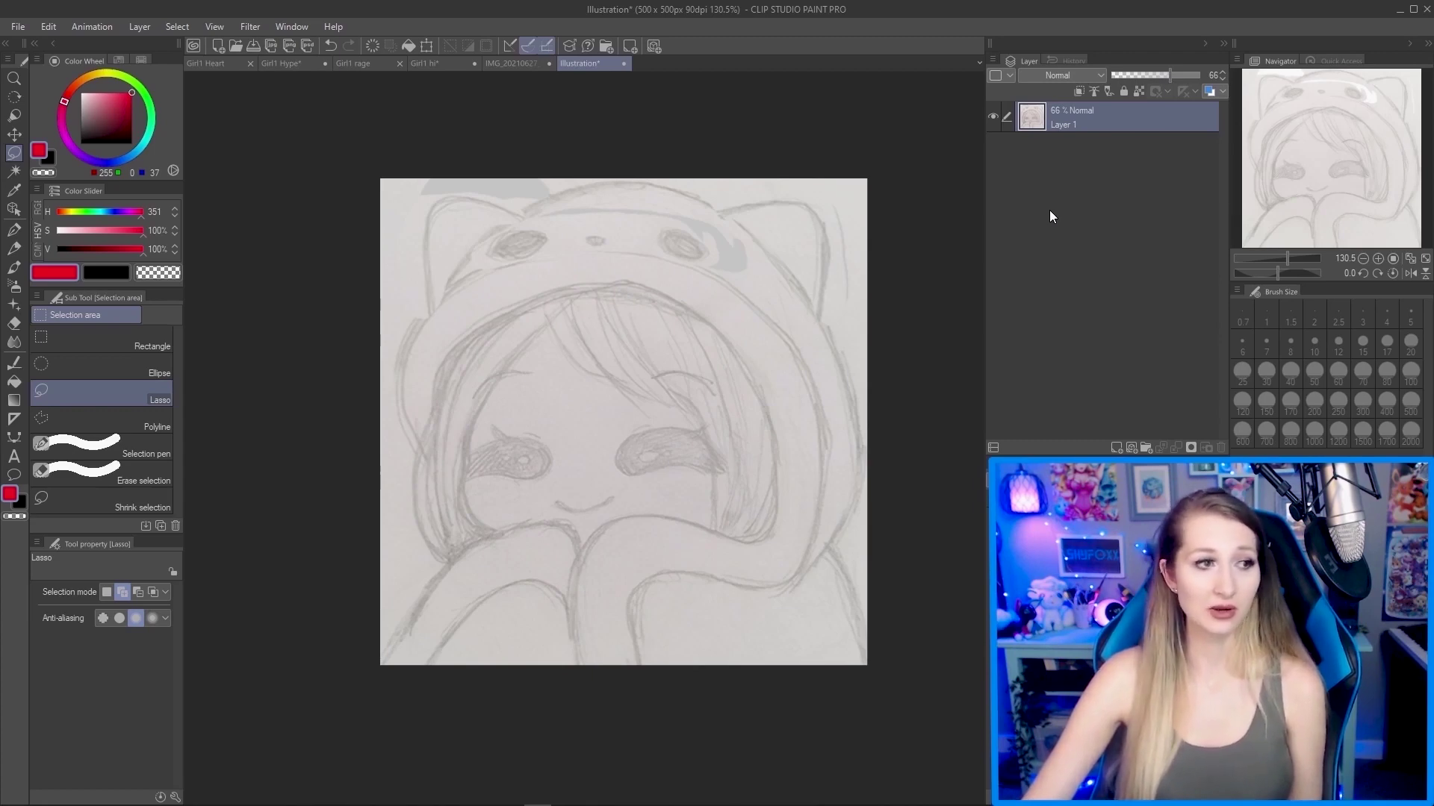
Create a layer folder above the sketch and add a new vector layer inside it.
left_click(1146, 448)
left_click(140, 27)
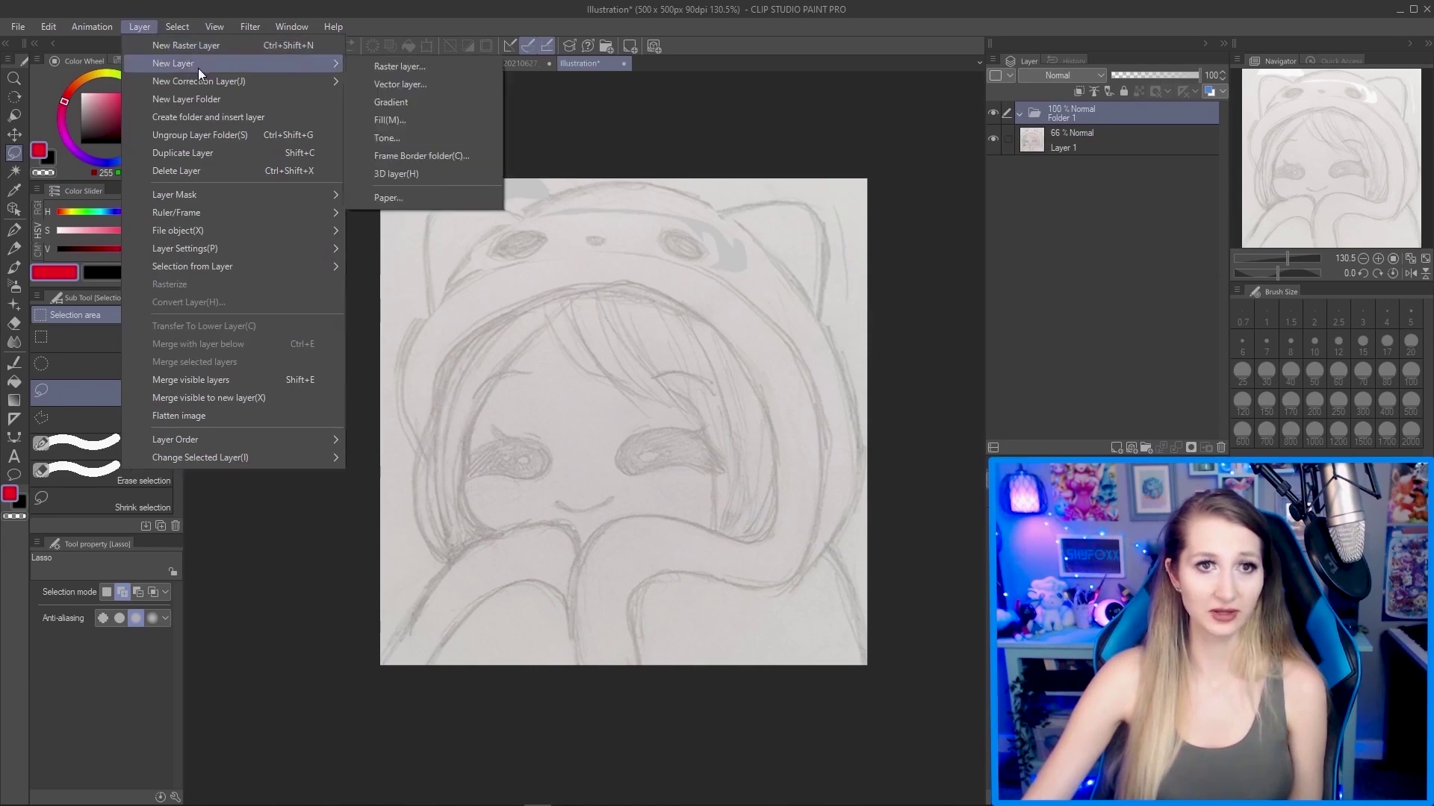
mouse_move(221, 80)
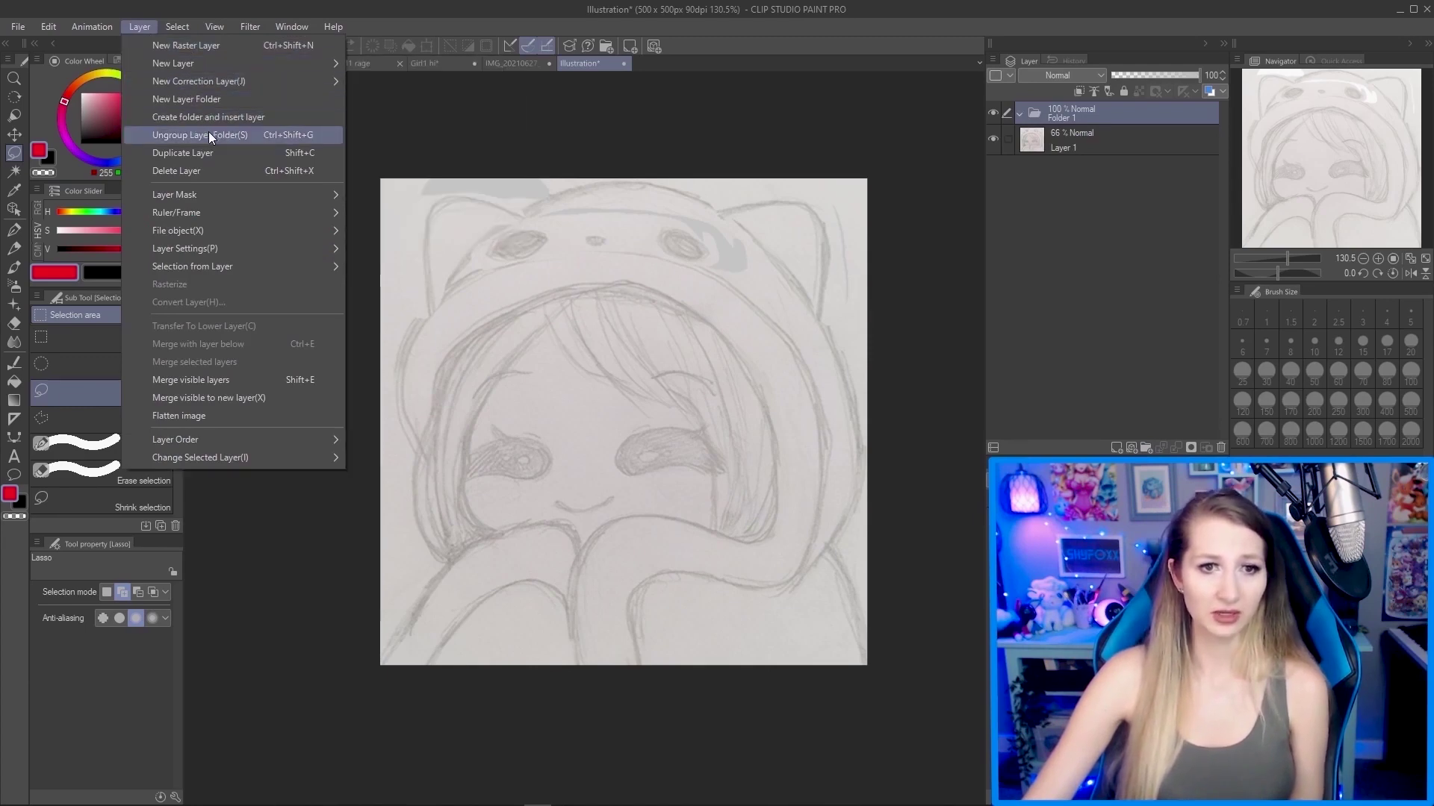
left_click(790, 106)
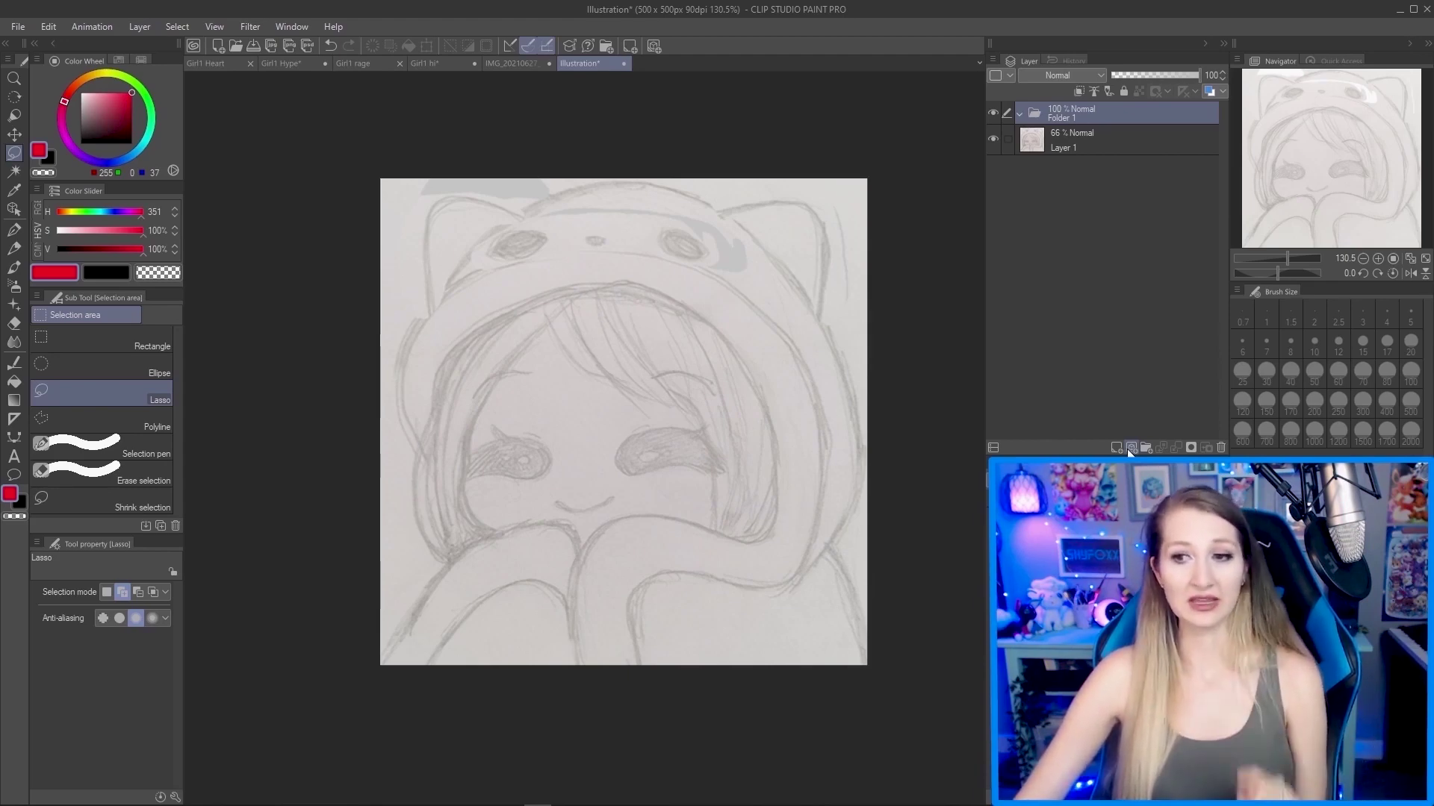
left_click(1127, 449)
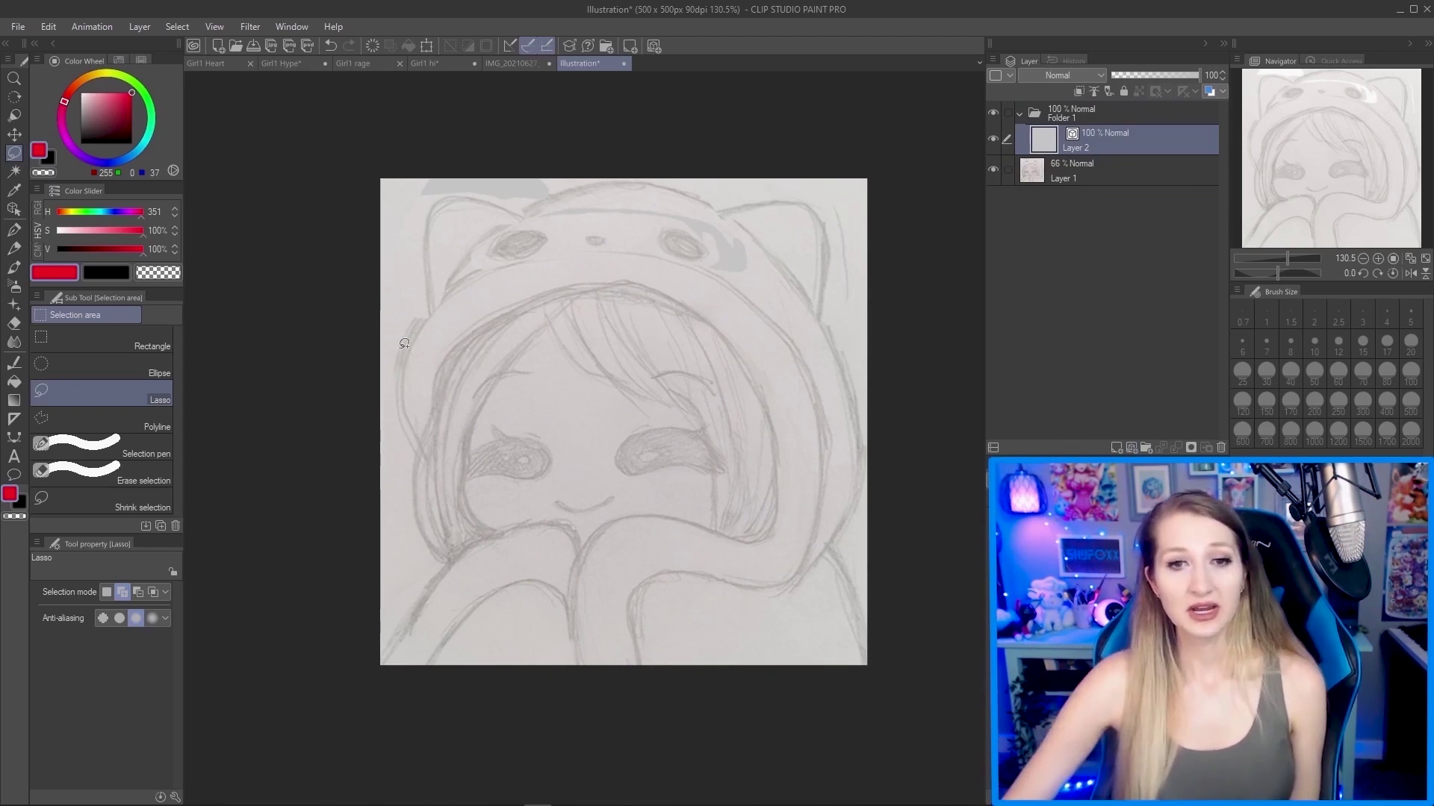
Set the drawing color to black and choose the G-pen 40 at brush size 8.
left_click_drag(128, 112, 157, 171)
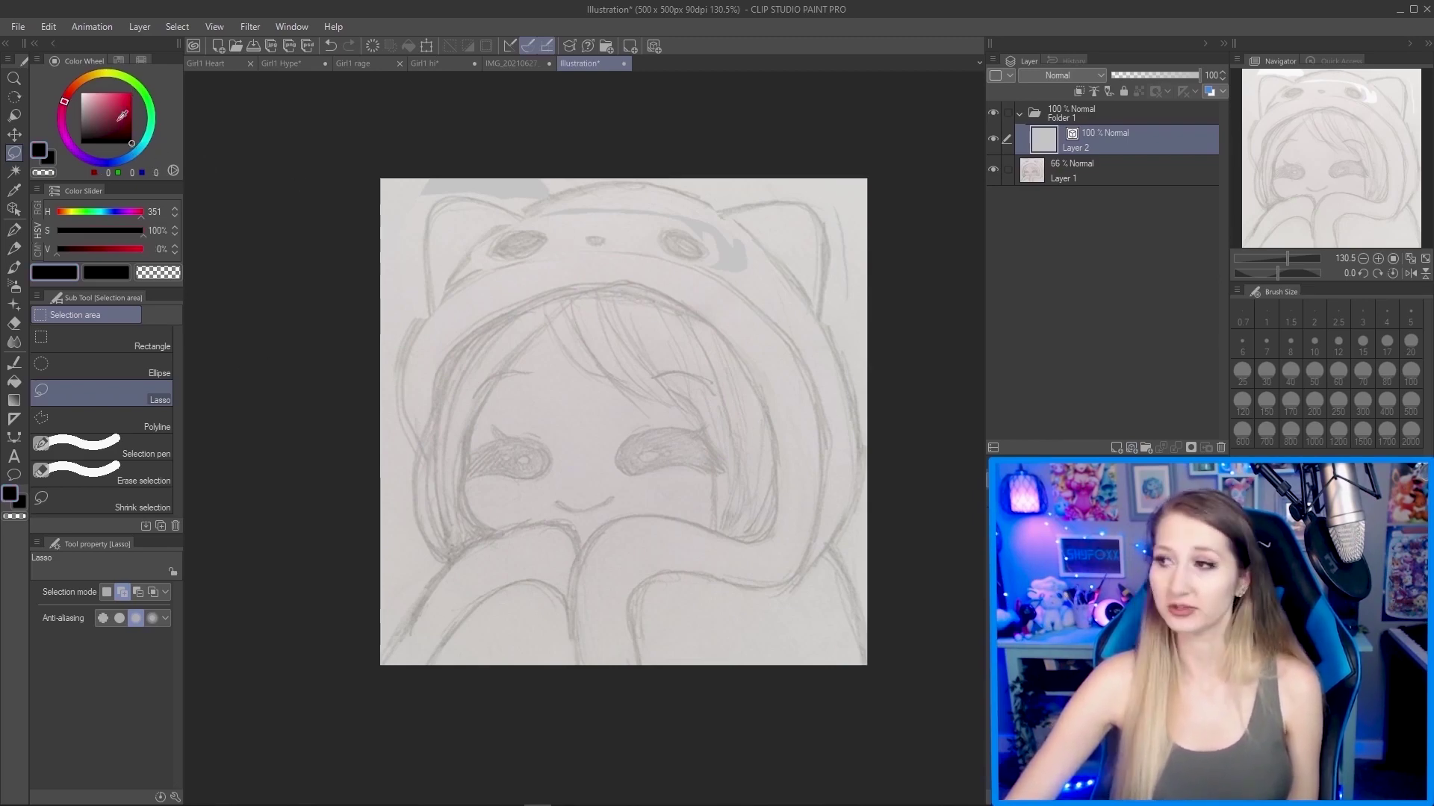
mouse_move(131, 143)
left_mouse_down()
mouse_move(148, 135)
mouse_move(212, 283)
left_mouse_up()
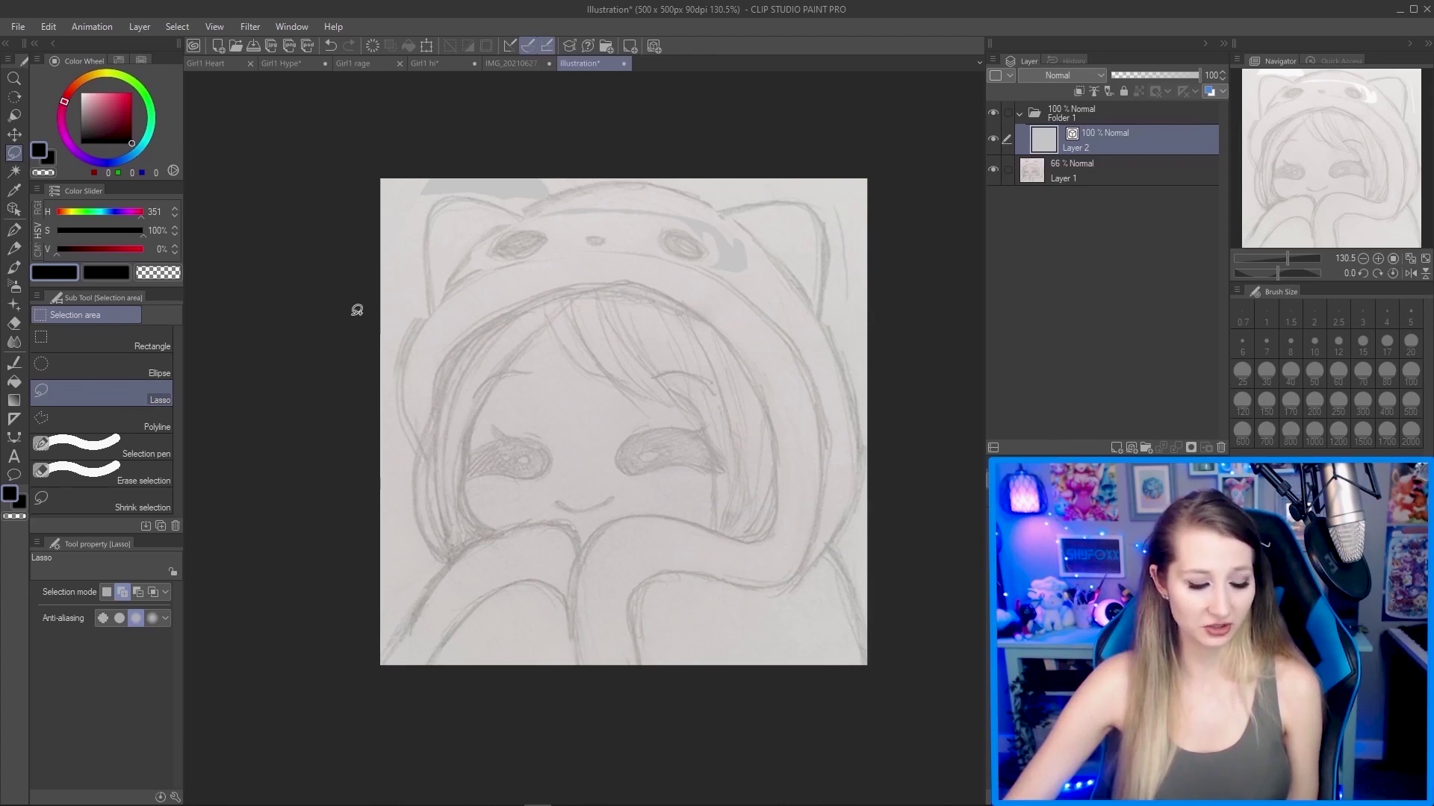
key("p")
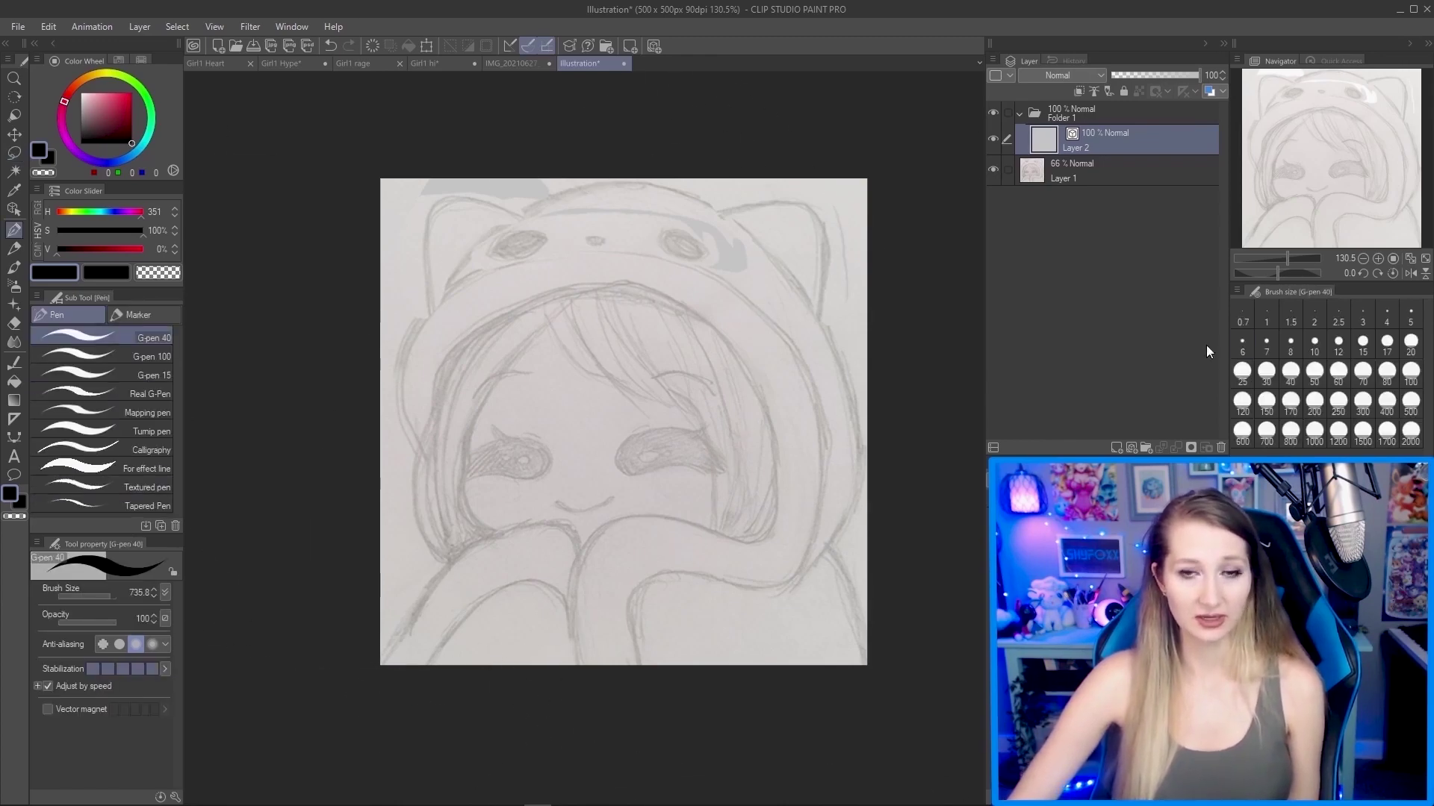
left_click(1290, 343)
Try freehand pen strokes along the hood's outline and undo them.
left_click_drag(399, 424, 413, 352)
mouse_move(461, 289)
left_mouse_down()
mouse_move(524, 263)
mouse_move(622, 254)
mouse_move(727, 270)
mouse_move(796, 318)
left_mouse_up()
key("ctrl+z")
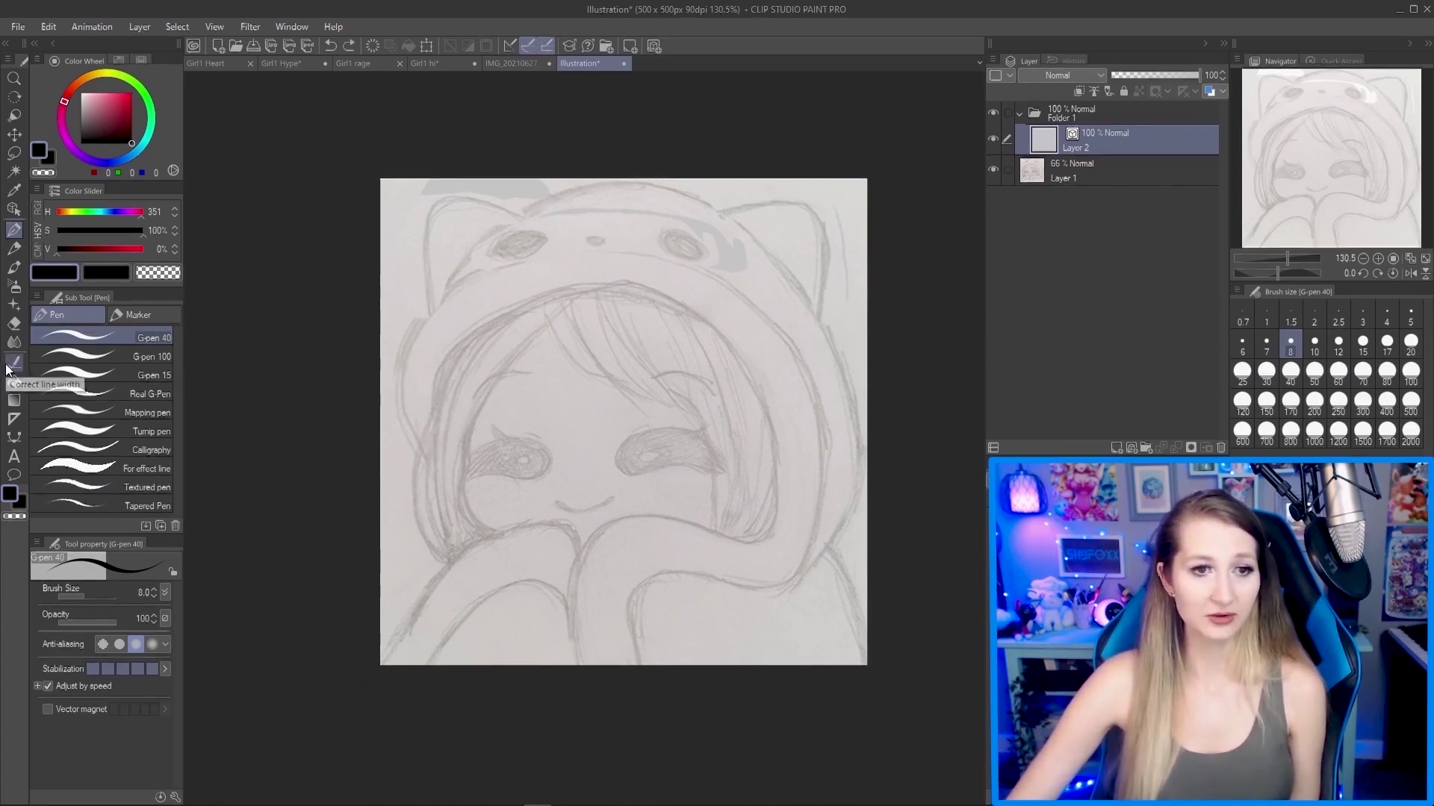
Go through the Figure tool's direct-draw sub tools and settle on Continuous curve.
left_click(12, 439)
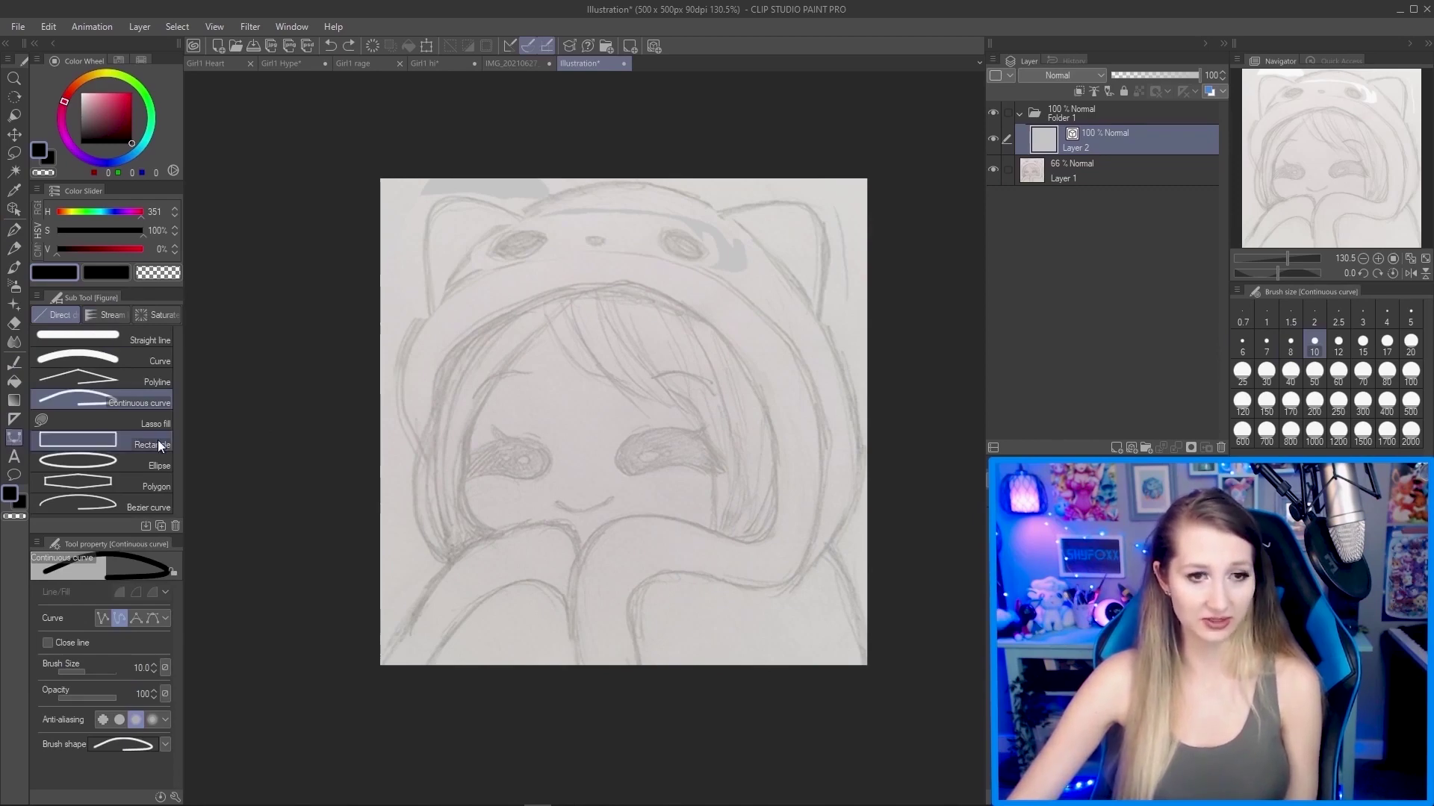
key("p")
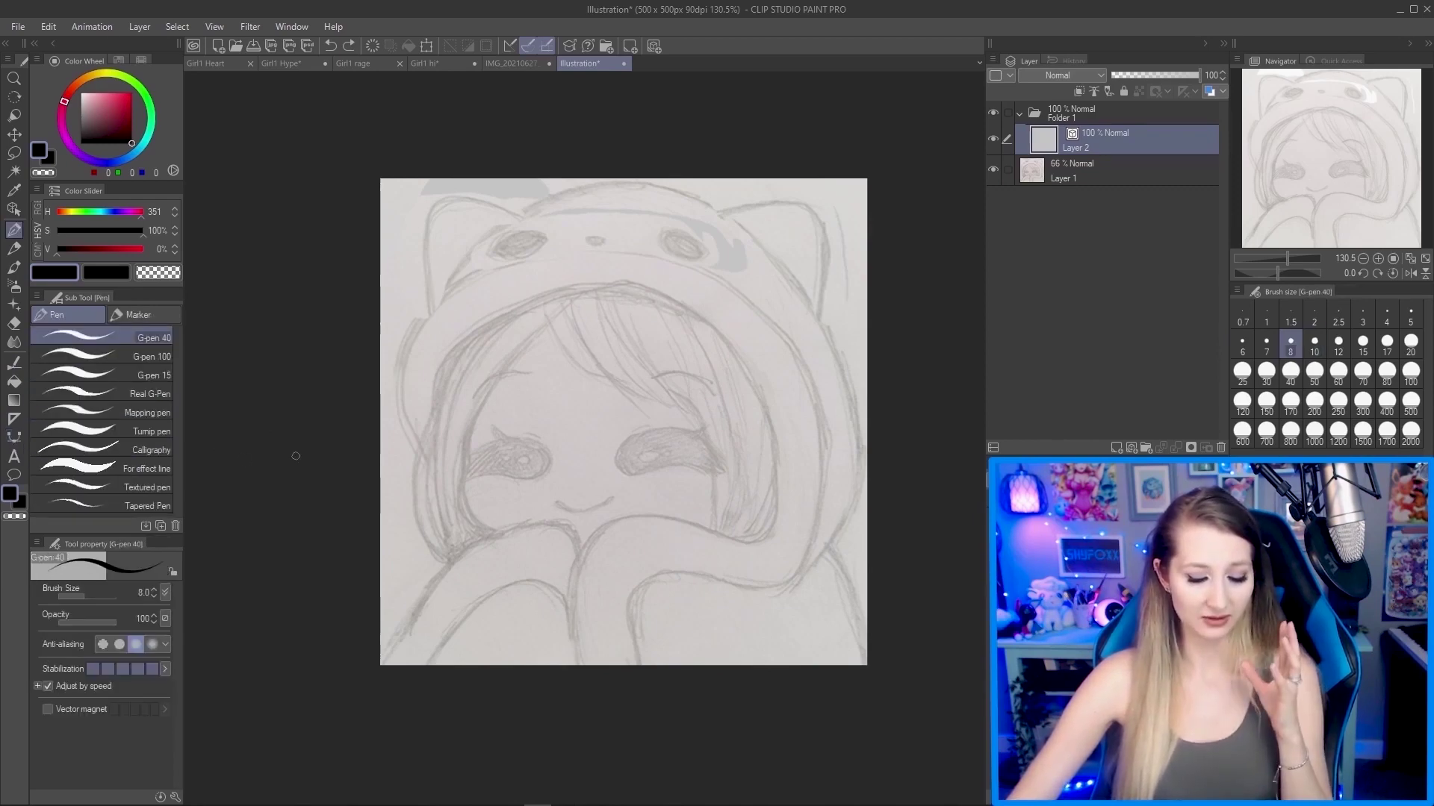
key("u")
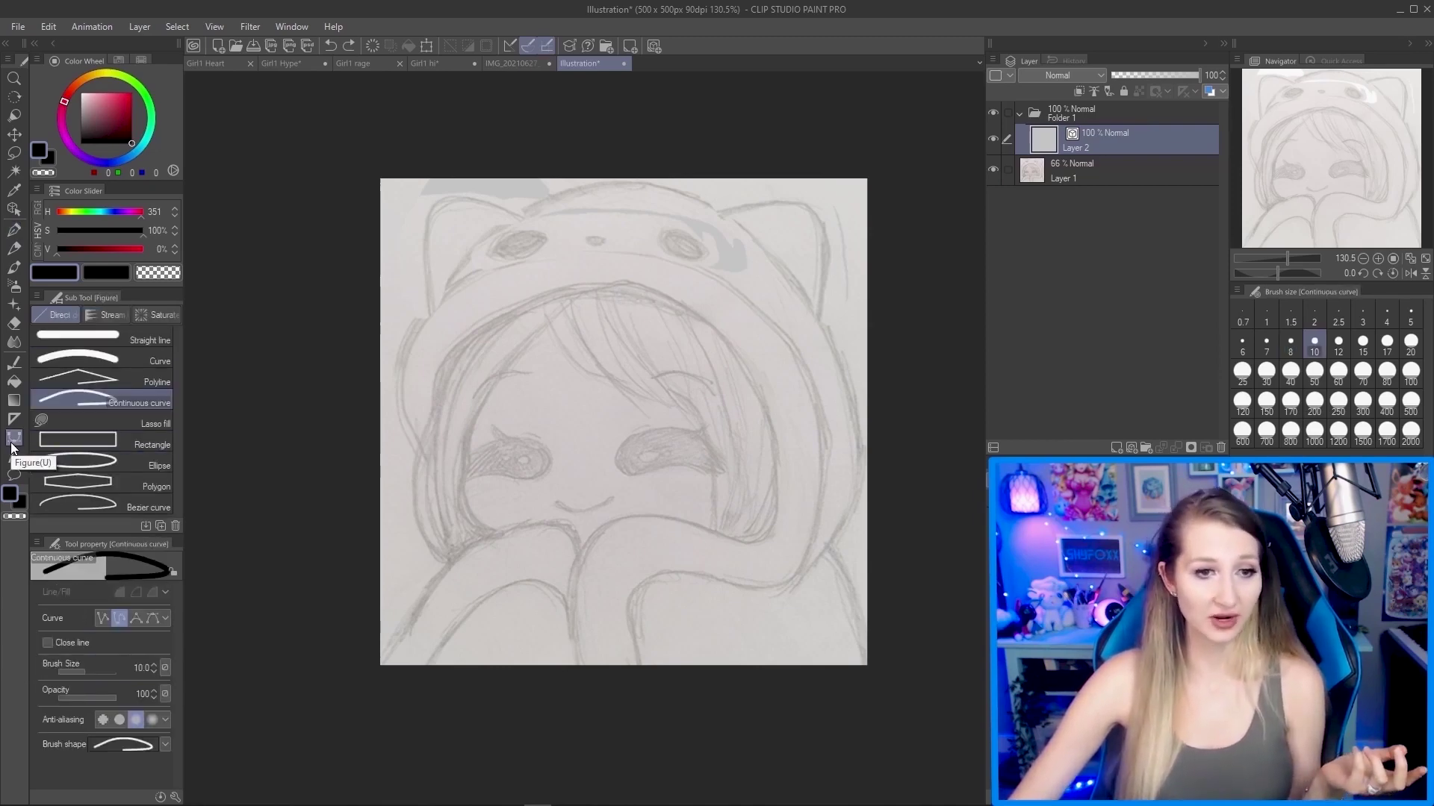
left_click(151, 342)
left_click(150, 360)
left_click(148, 382)
left_click(149, 403)
left_click(154, 442)
left_click(155, 464)
left_click(153, 507)
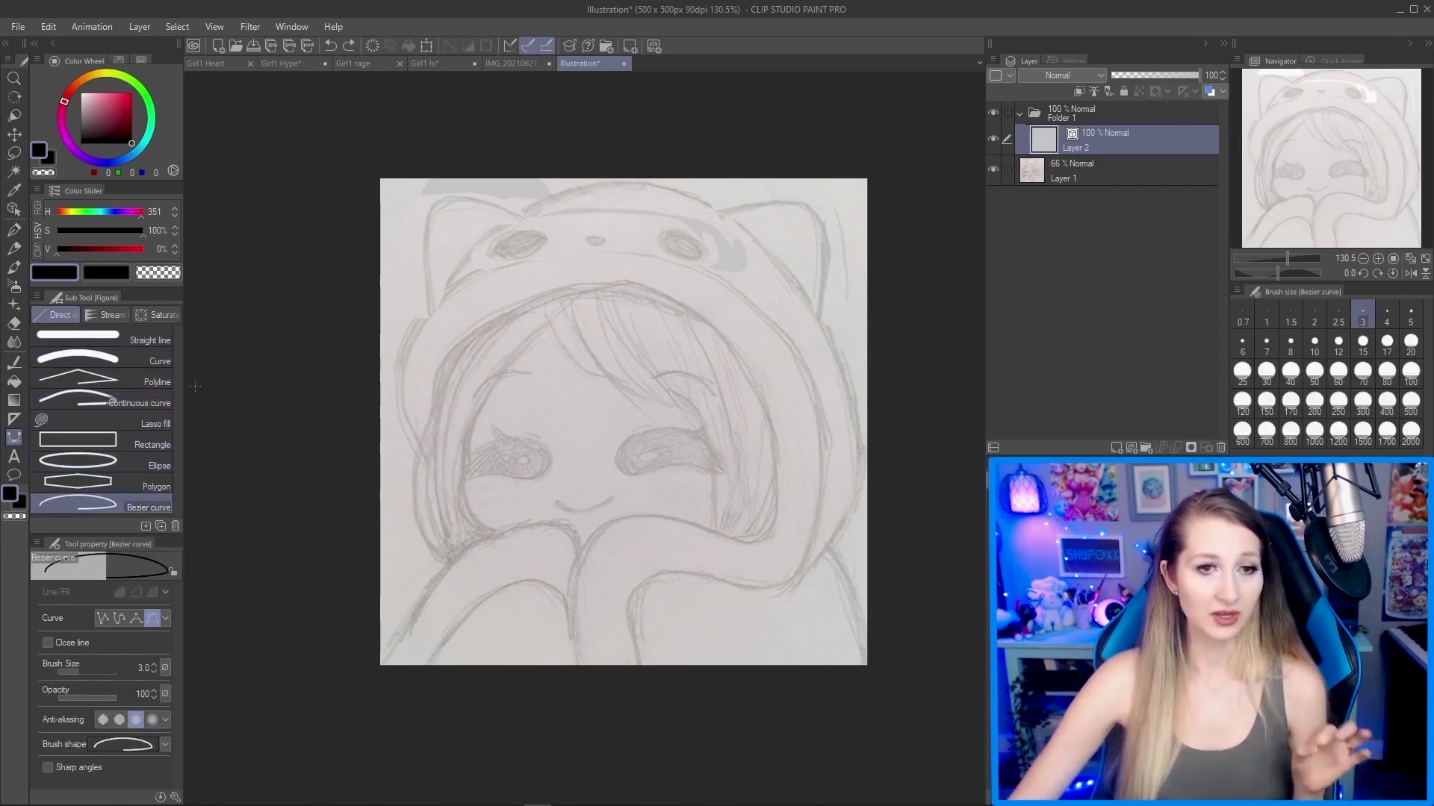
left_click(155, 408)
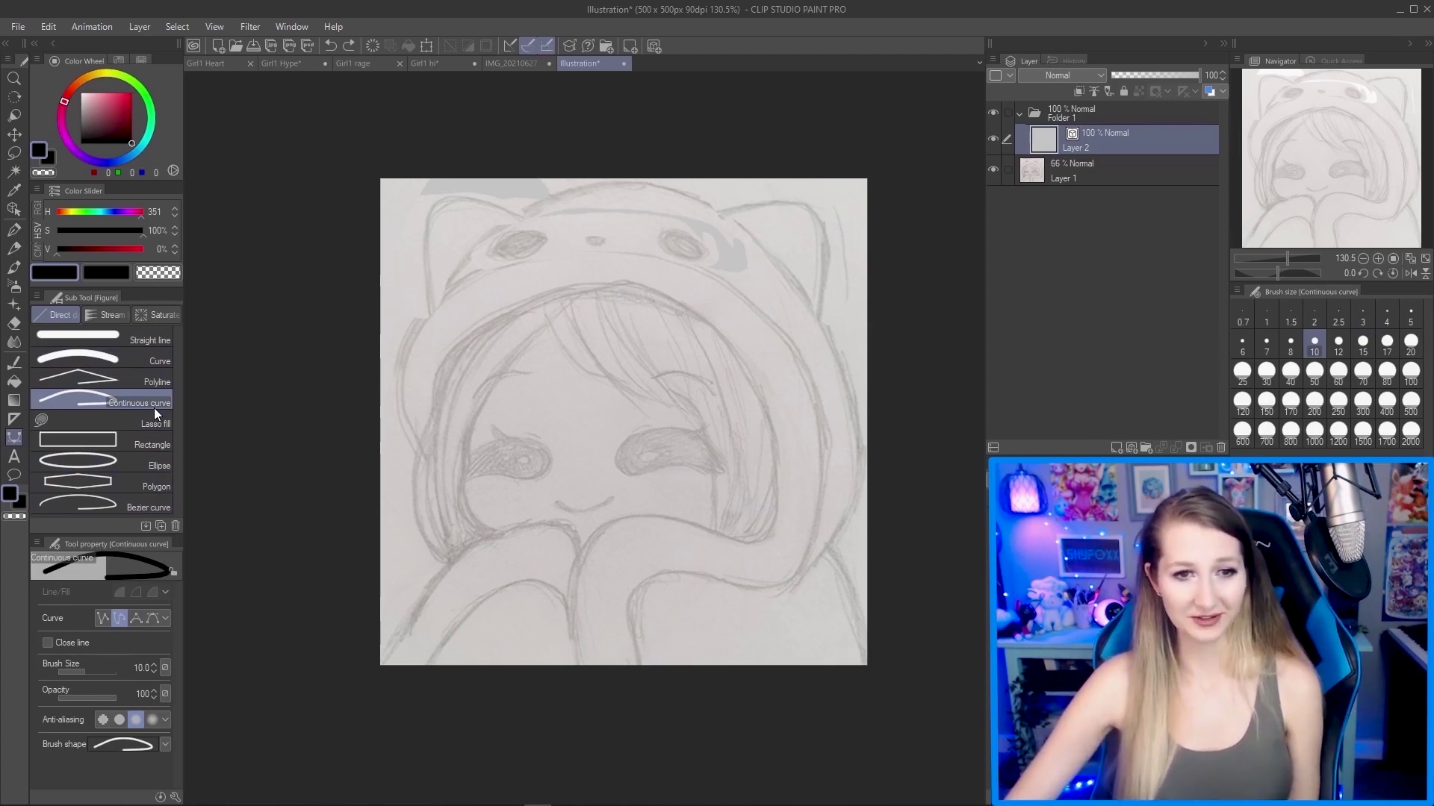
Try a continuous curve on the hood's left edge, cancel it and set the brush size to 5.
scroll(699, 308, "up", 2)
left_click_drag(714, 382, 705, 360)
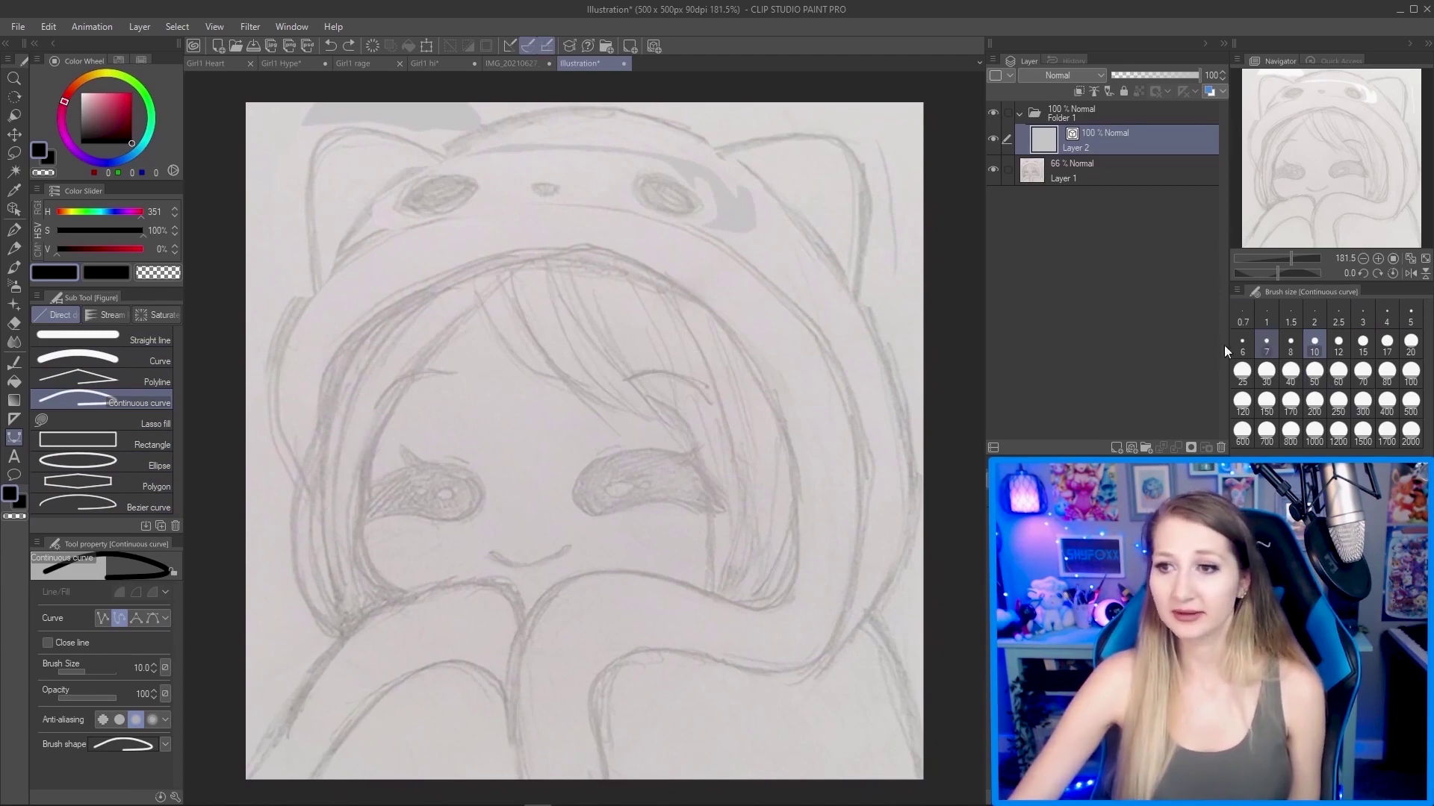
left_click(306, 467)
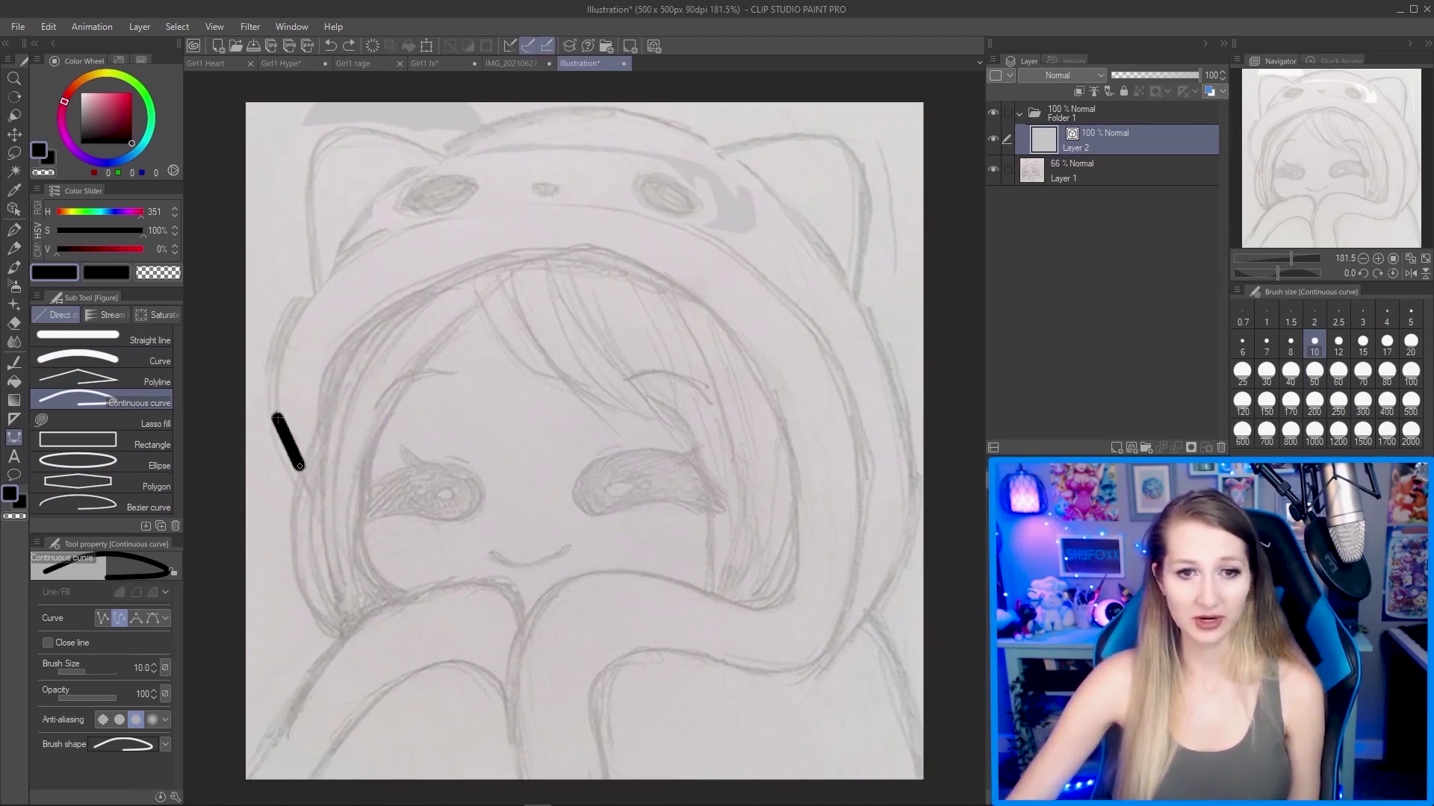
key("Escape")
left_click(1410, 315)
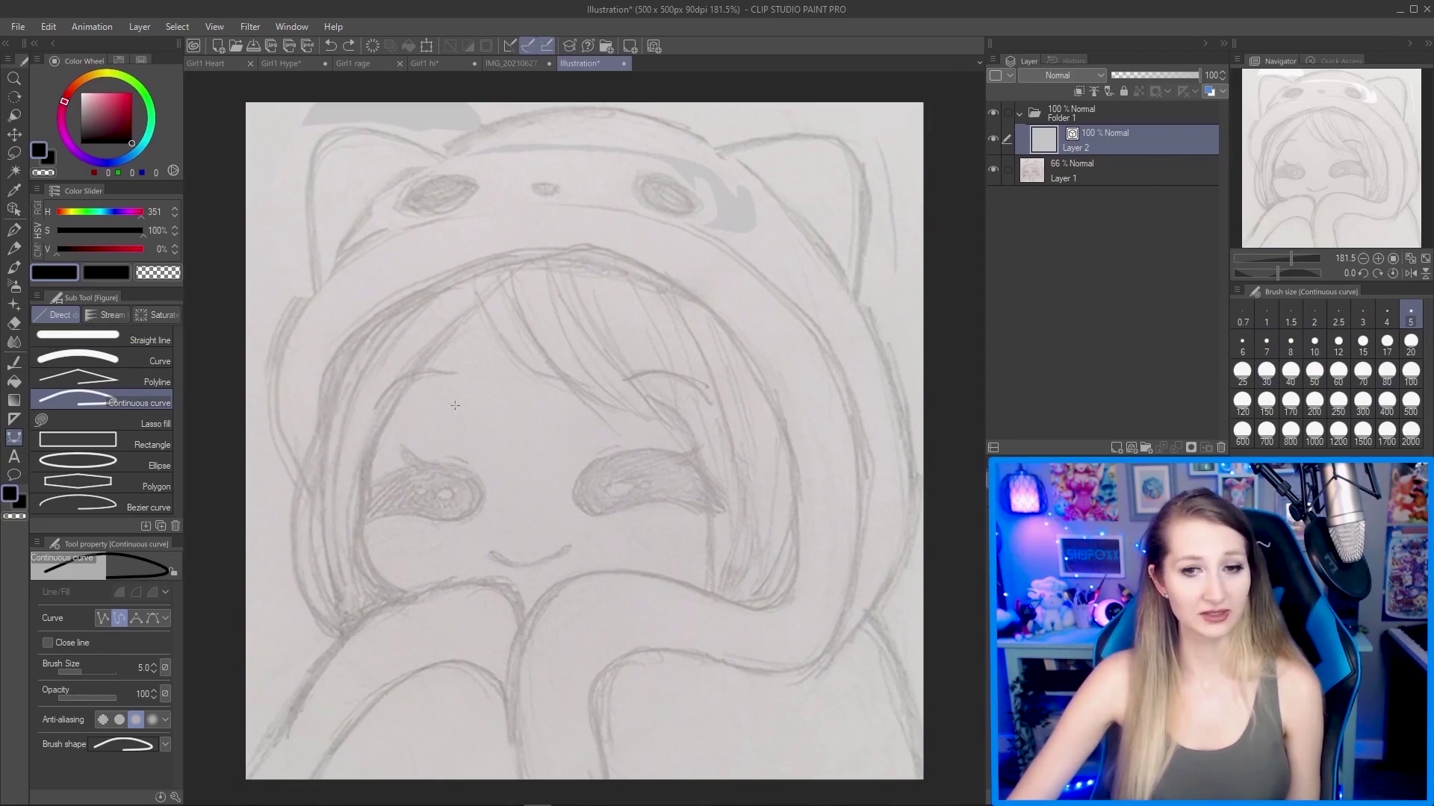
scroll(695, 490, "up", 4)
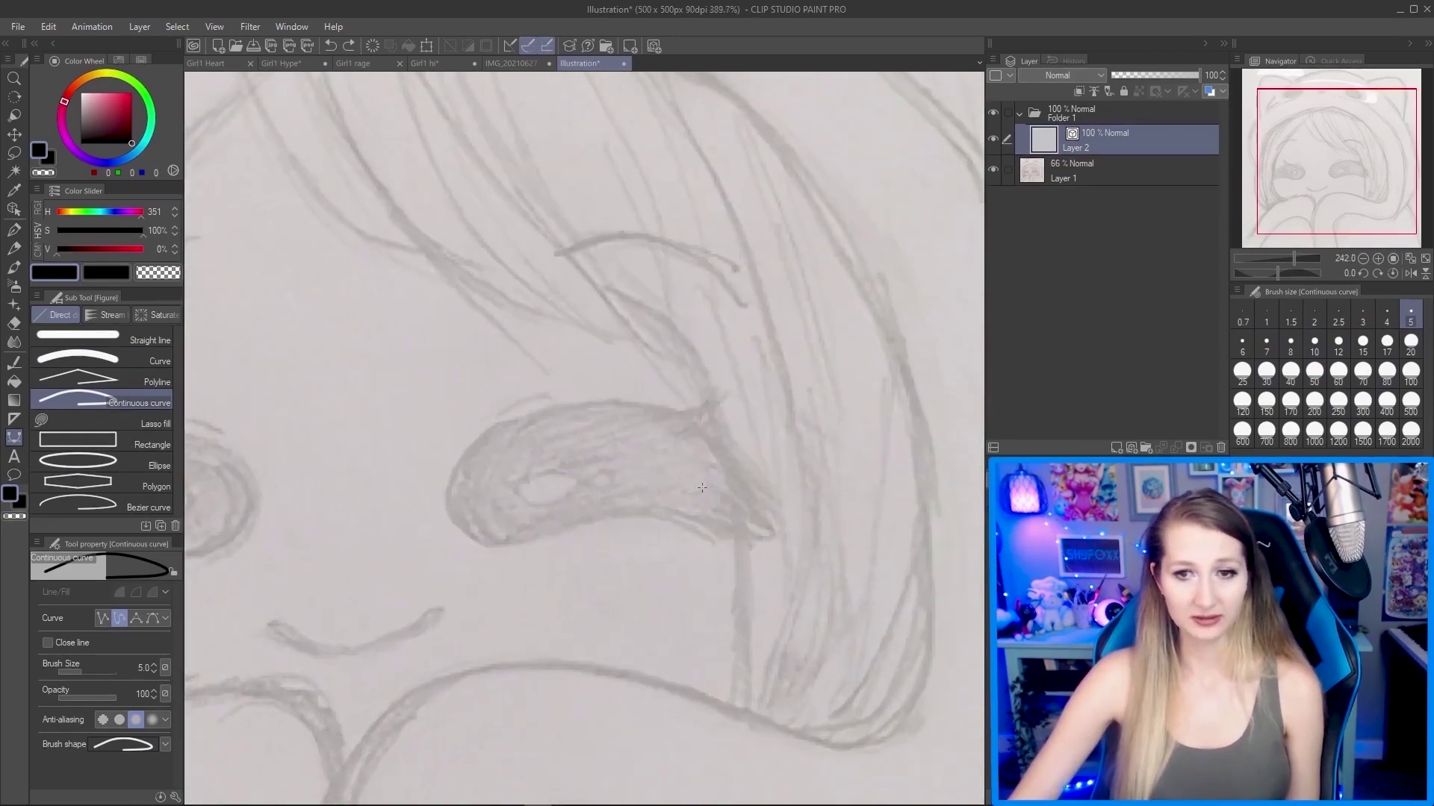
scroll(634, 368, "down", 2)
scroll(634, 367, "down", 2)
scroll(640, 320, "up", 1)
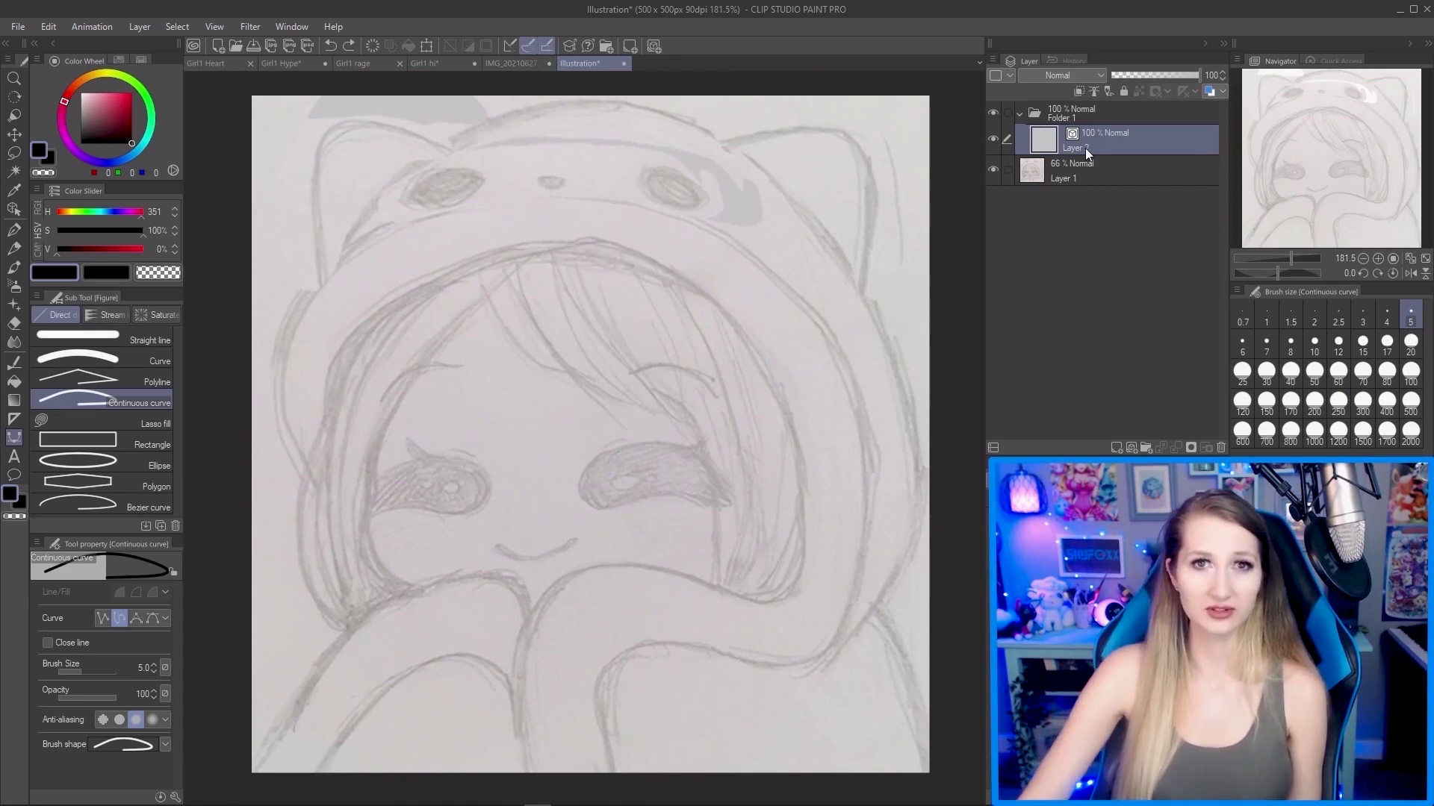
Trace the lower edge, rounded inner corner and upper edge of the picture's right-hand eye with a continuous curve.
scroll(681, 499, "up", 4)
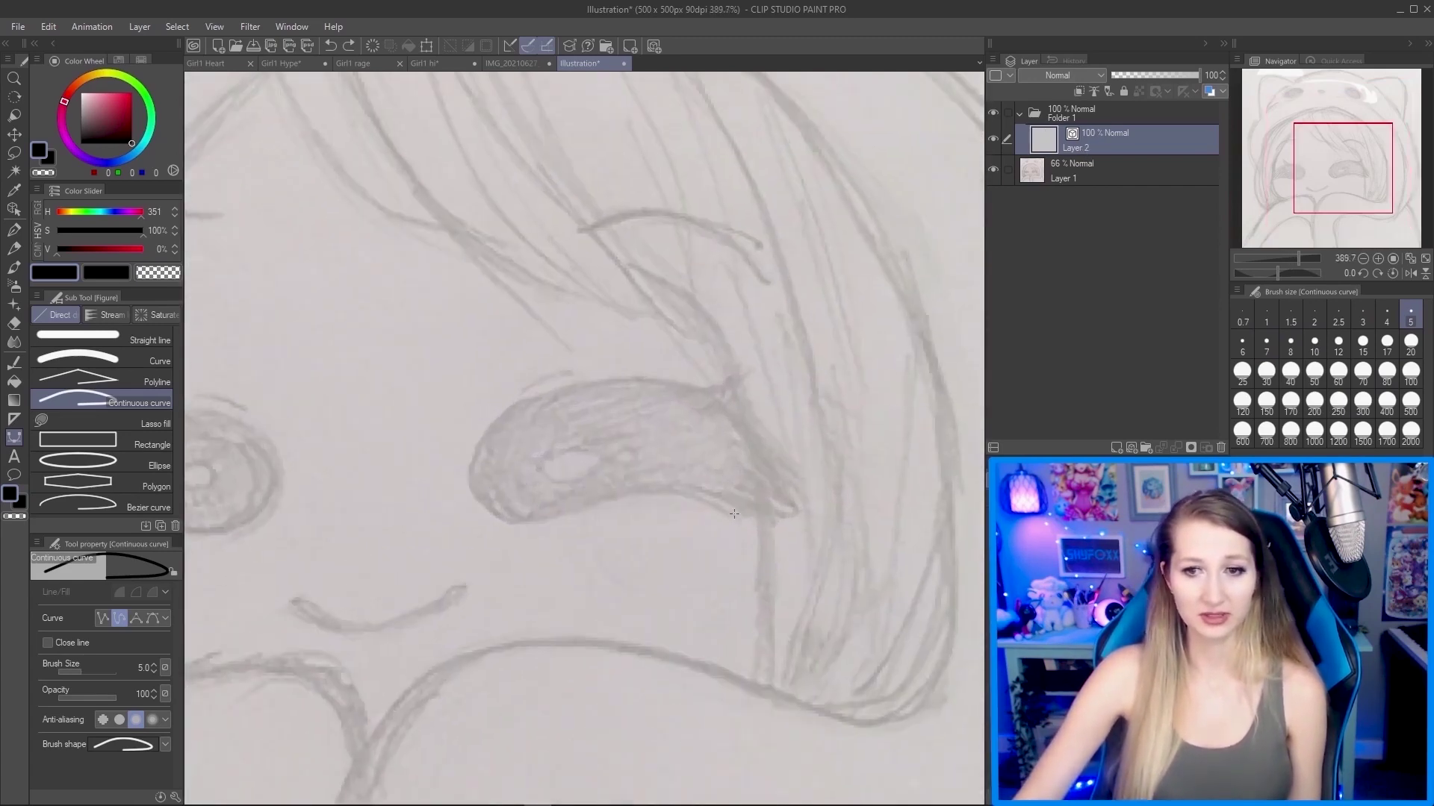
left_click(633, 496)
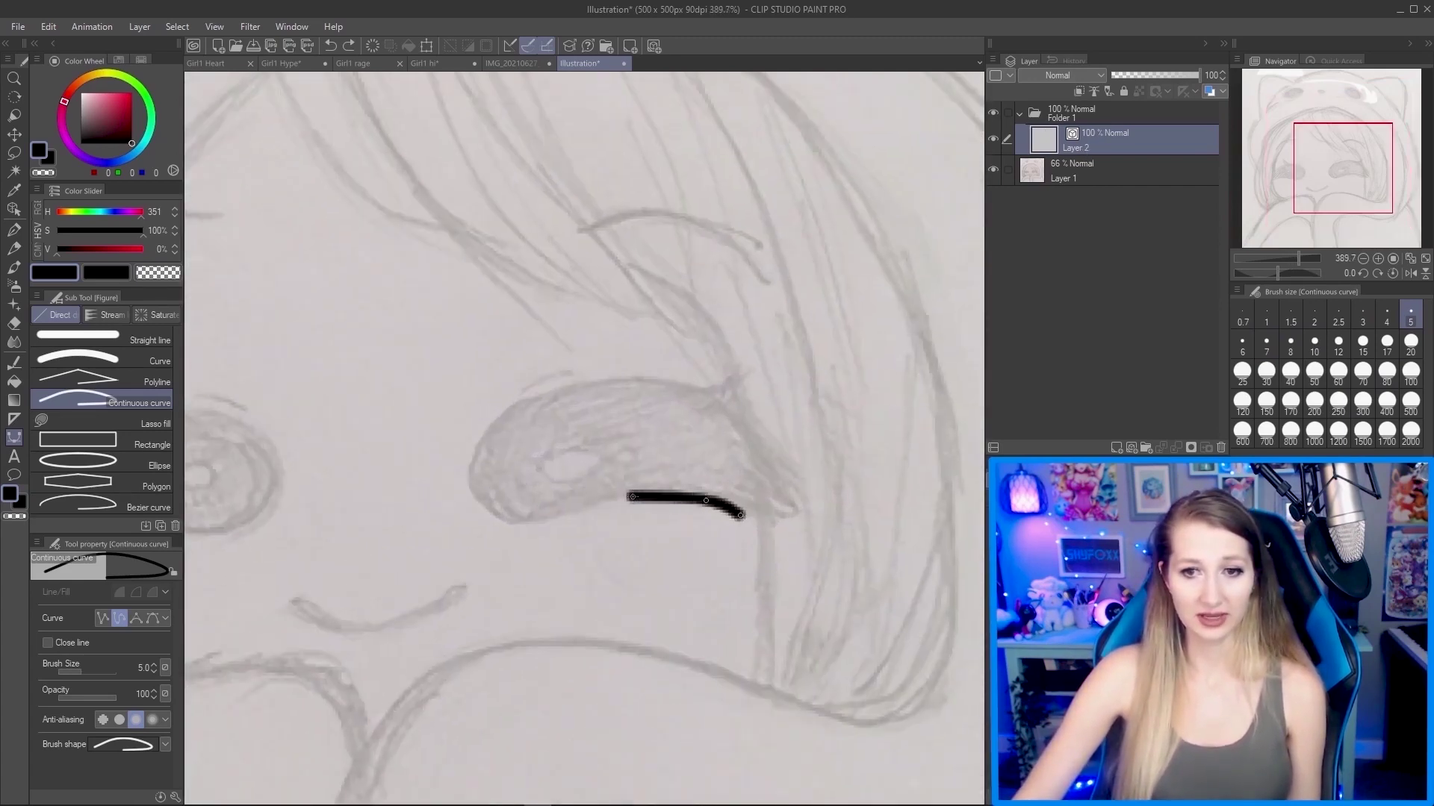
left_click(570, 514)
left_click(514, 517)
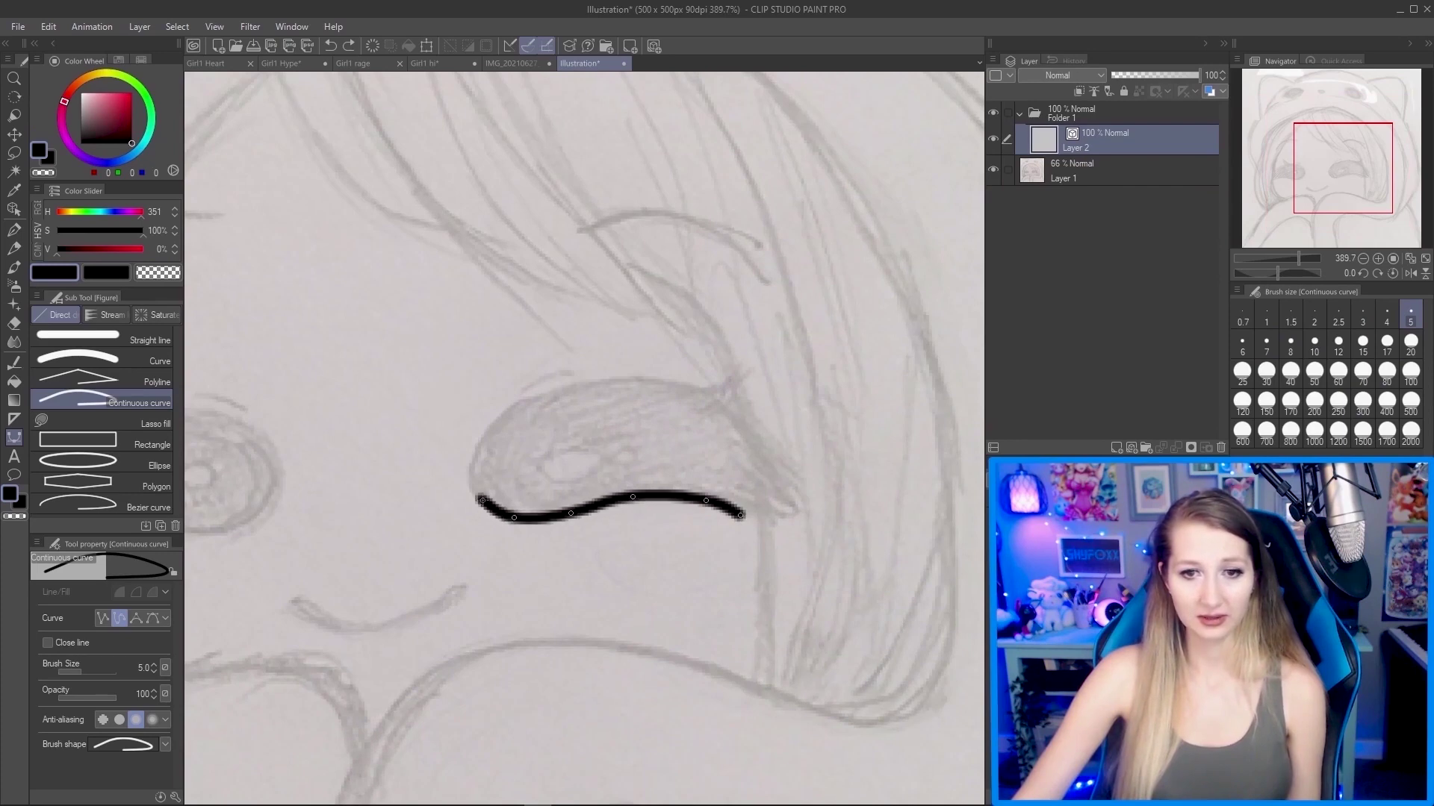
left_click(506, 421)
left_click(592, 391)
left_click(681, 387)
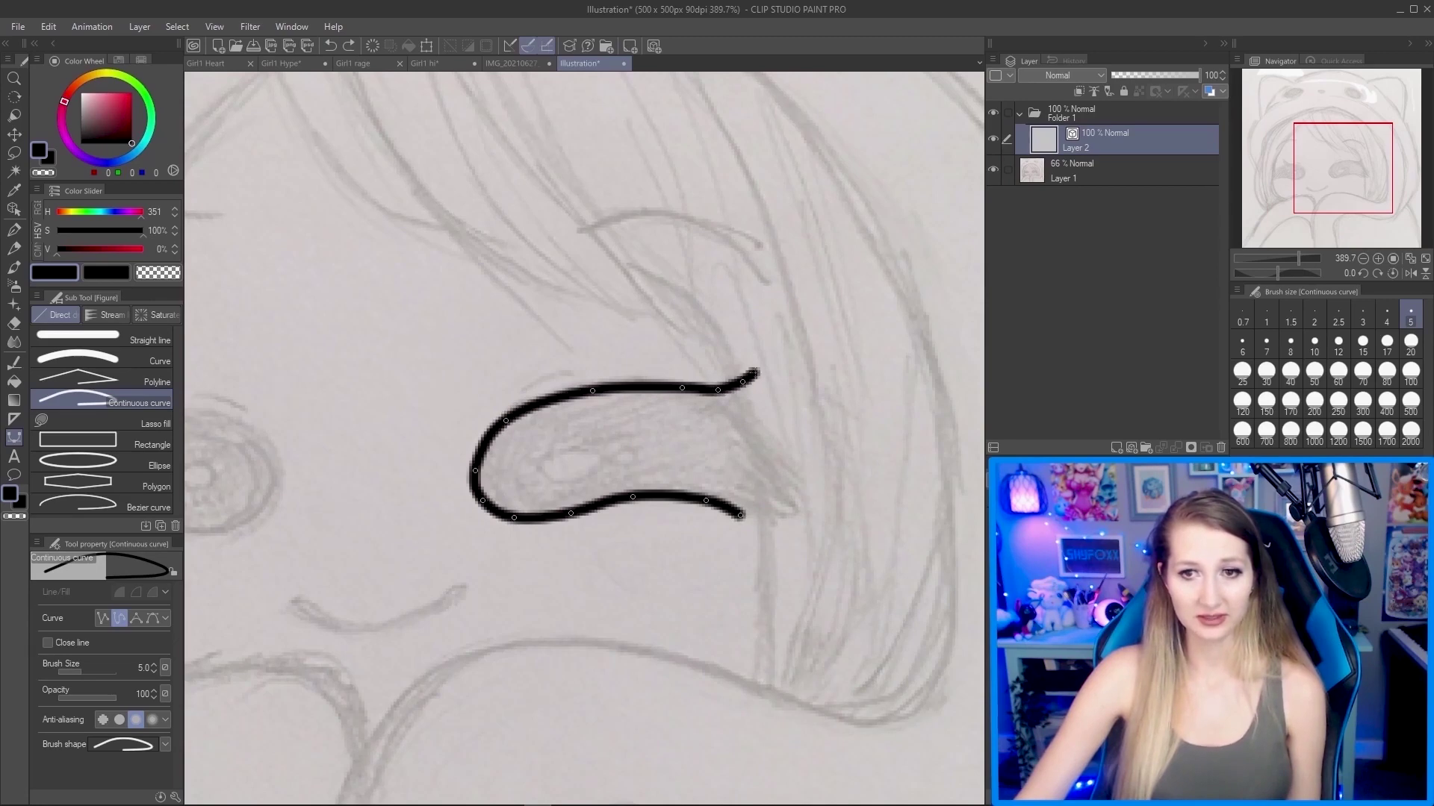
Continue the curve through the right-hand eye's outer lashes and close it at its starting point.
left_click(731, 401)
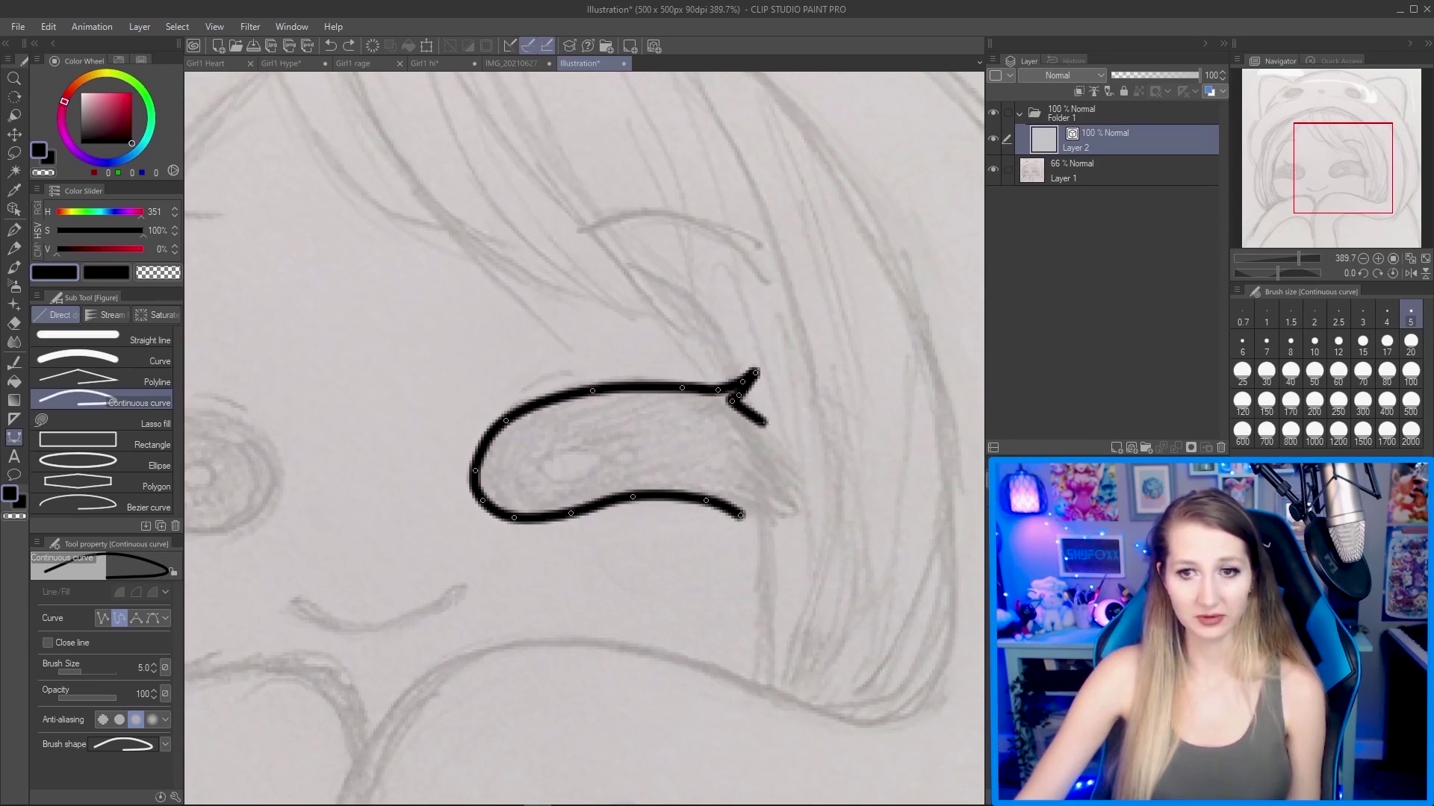
left_click(769, 431)
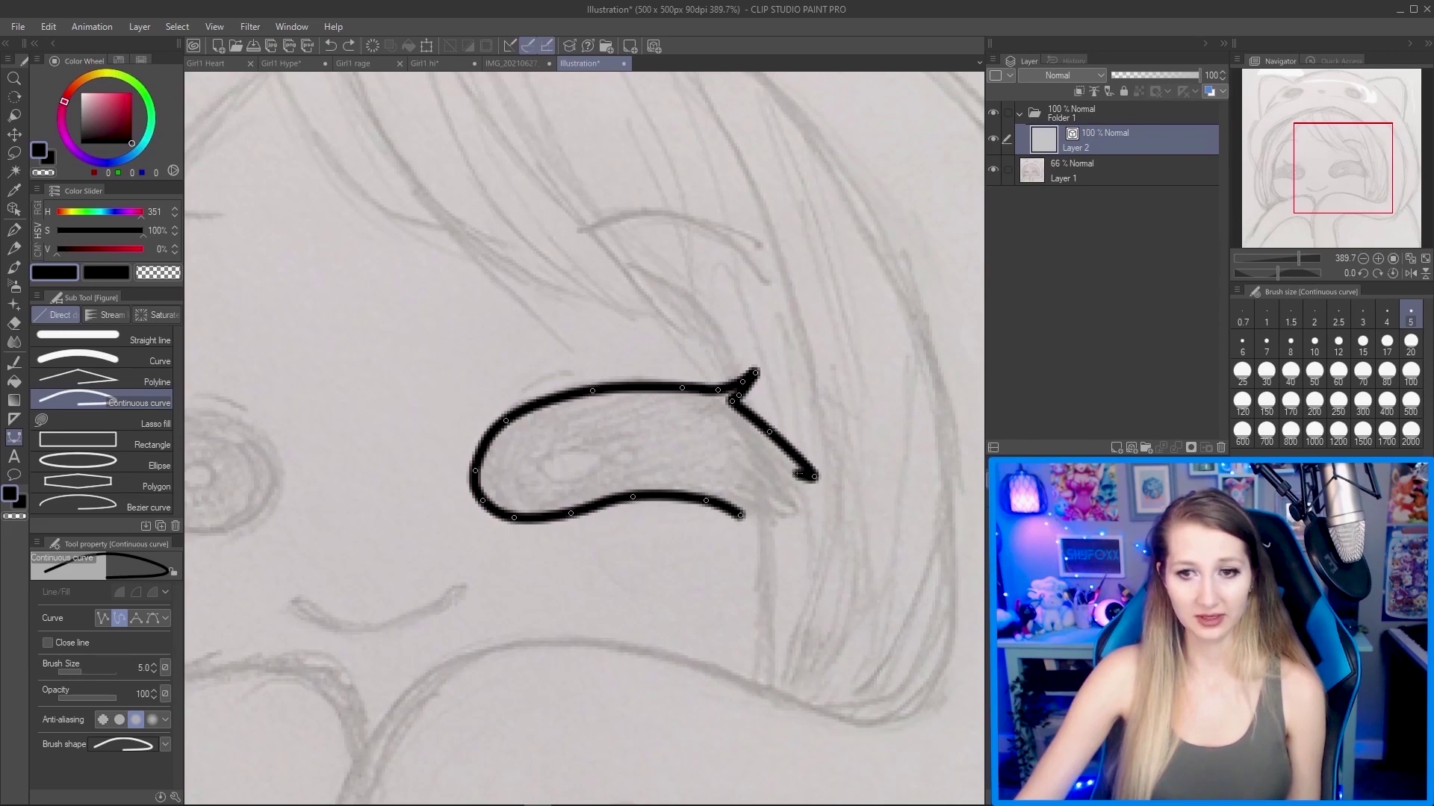
left_click(805, 509)
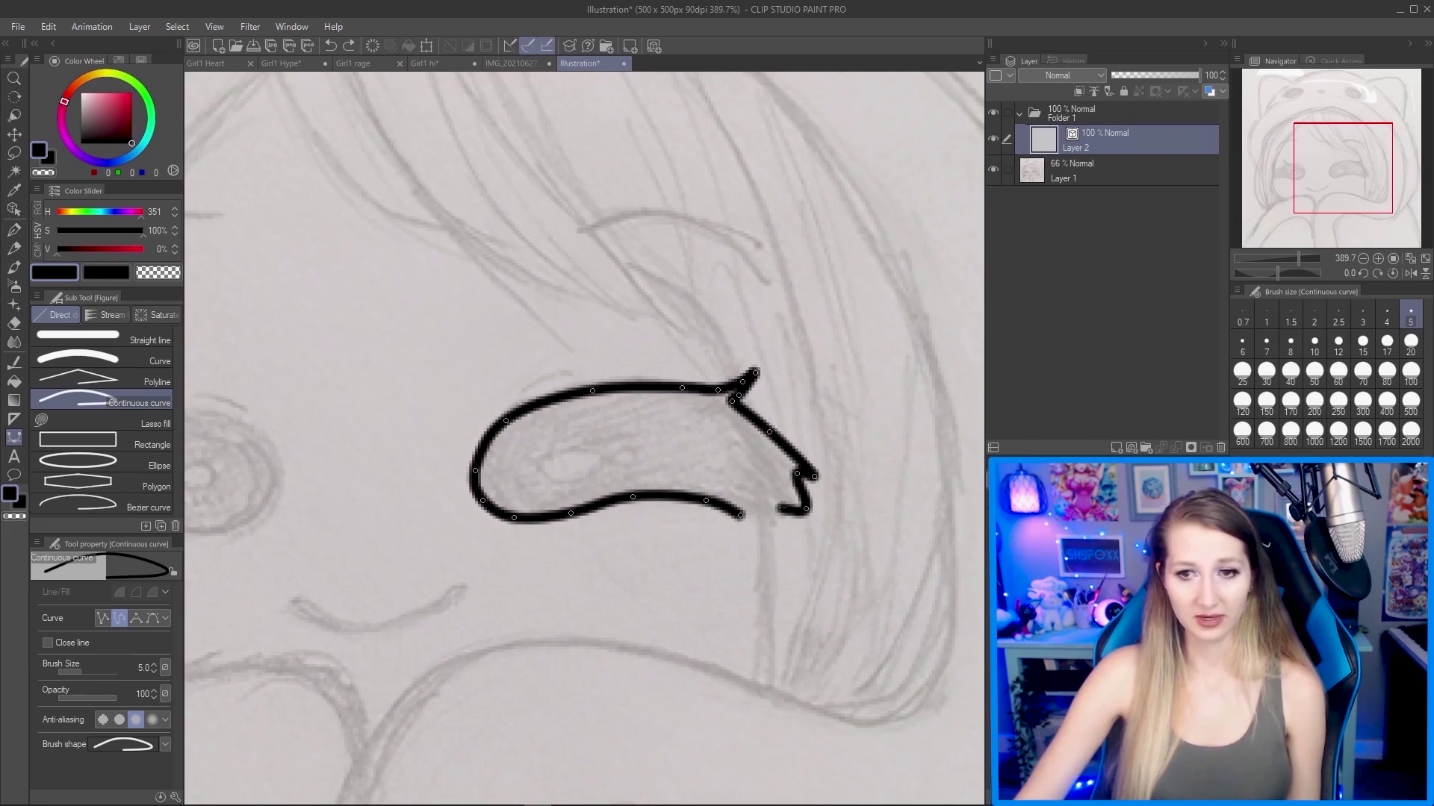
double_click(743, 517)
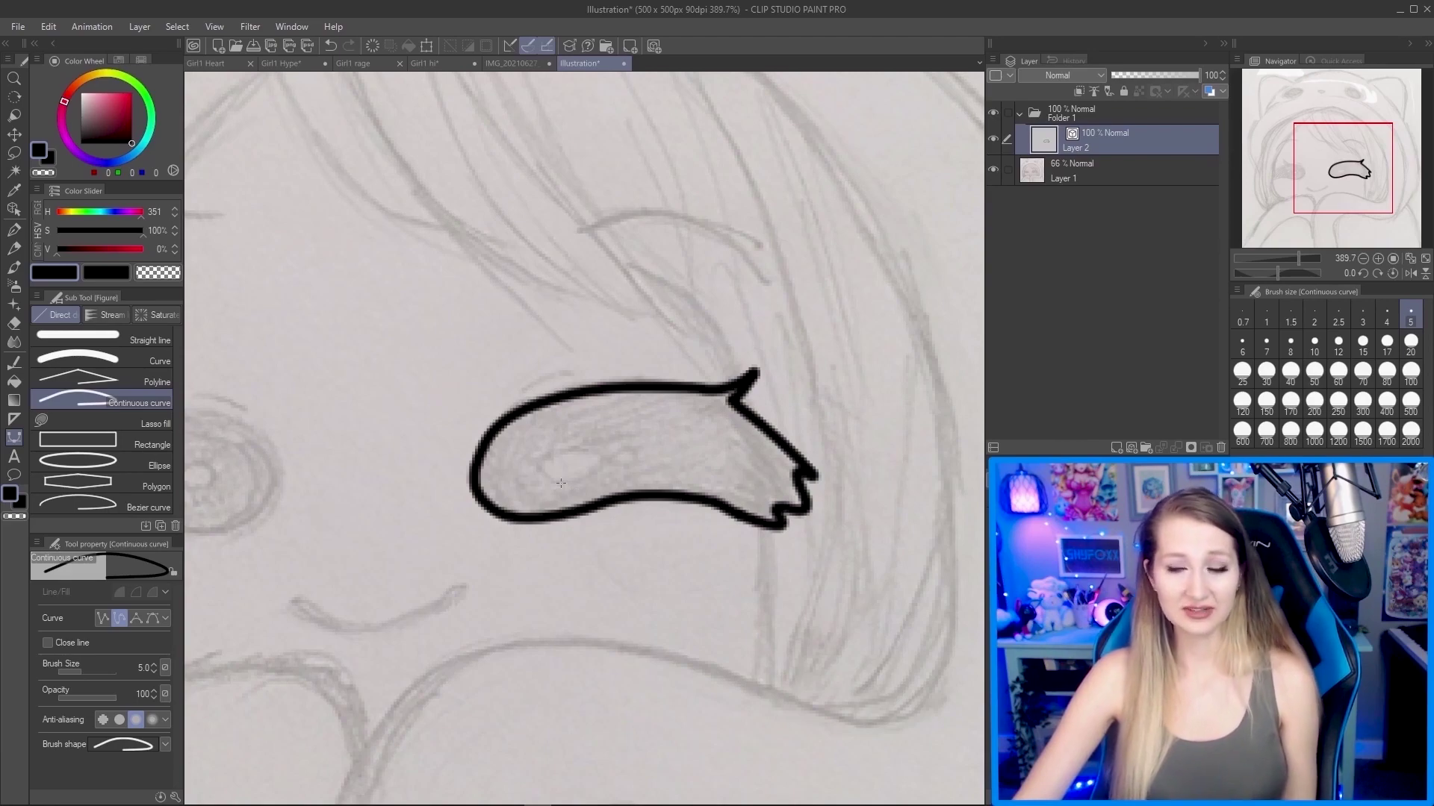
Reshape the outer lash tips of the right-hand eye with the Control point tool.
scroll(748, 455, "down", 3)
scroll(747, 455, "down", 2)
scroll(735, 463, "up", 4)
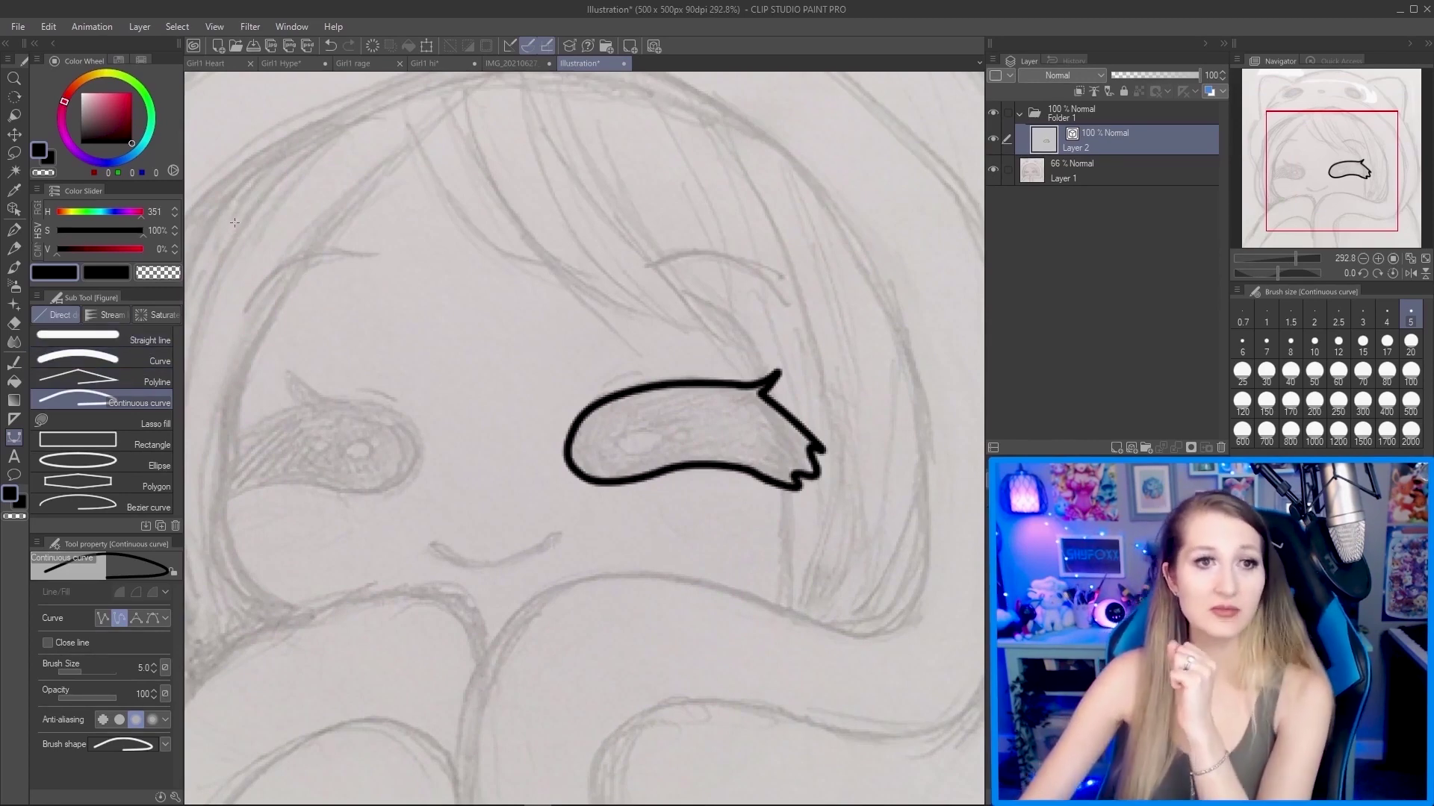
left_click(15, 364)
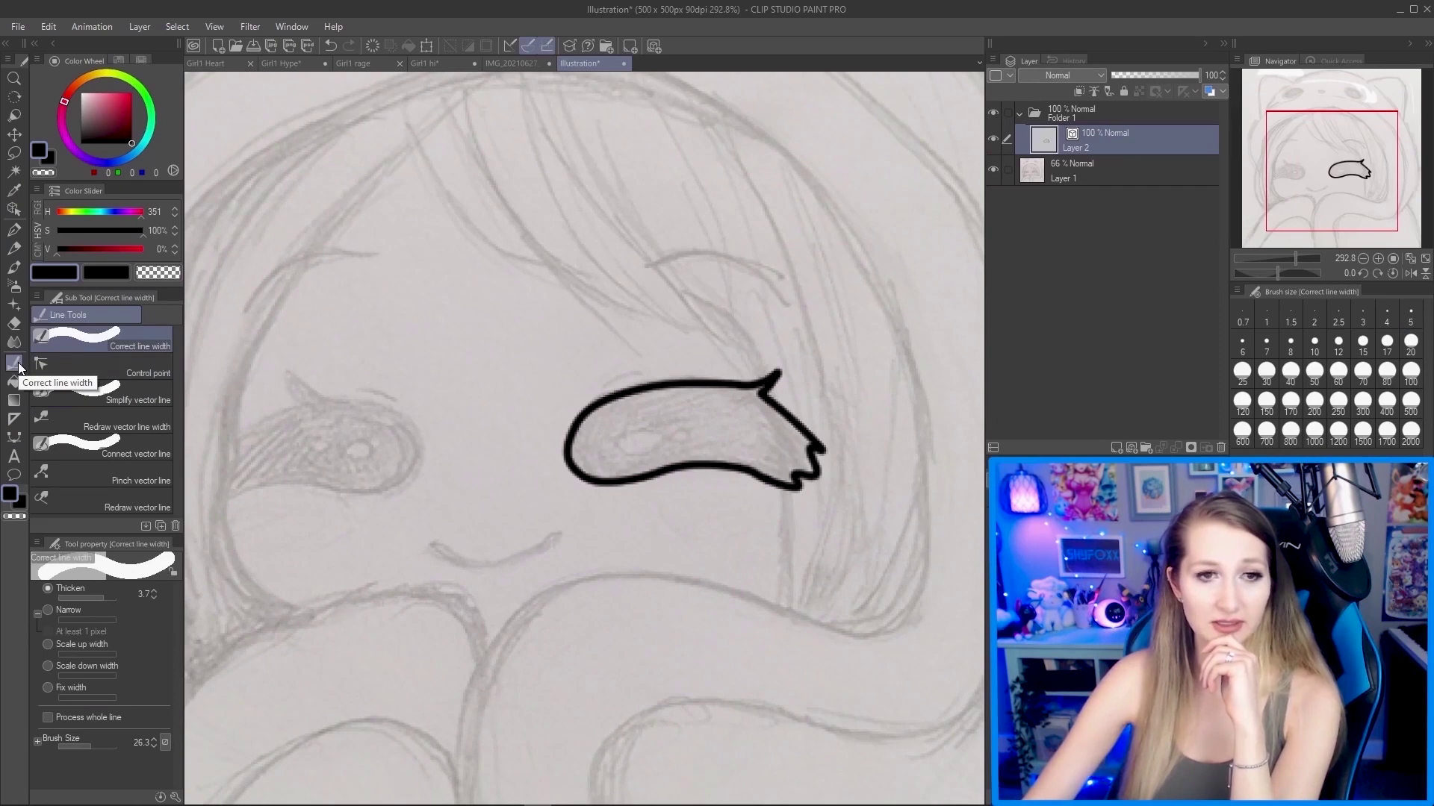
left_click(128, 366)
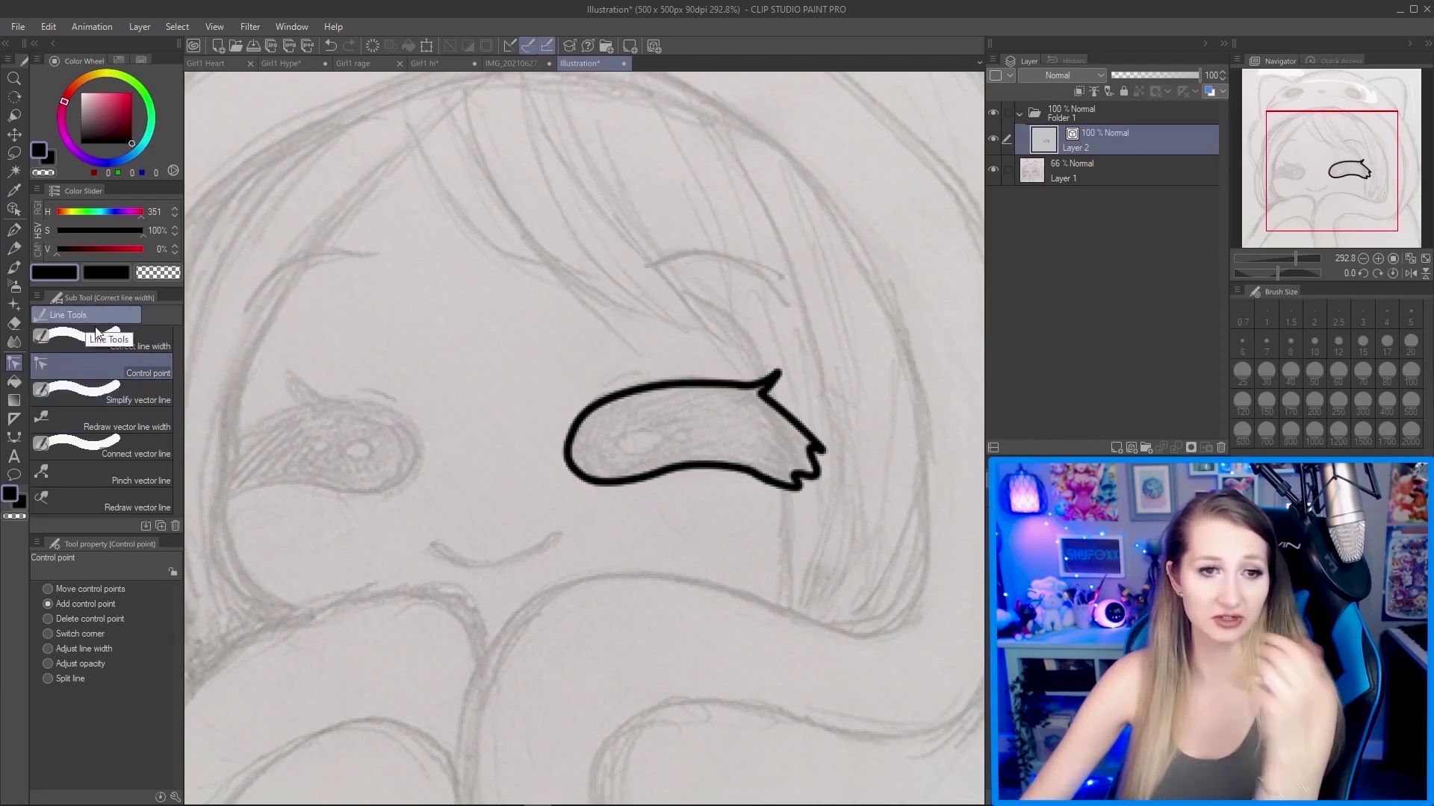
left_click(145, 345)
left_click(141, 374)
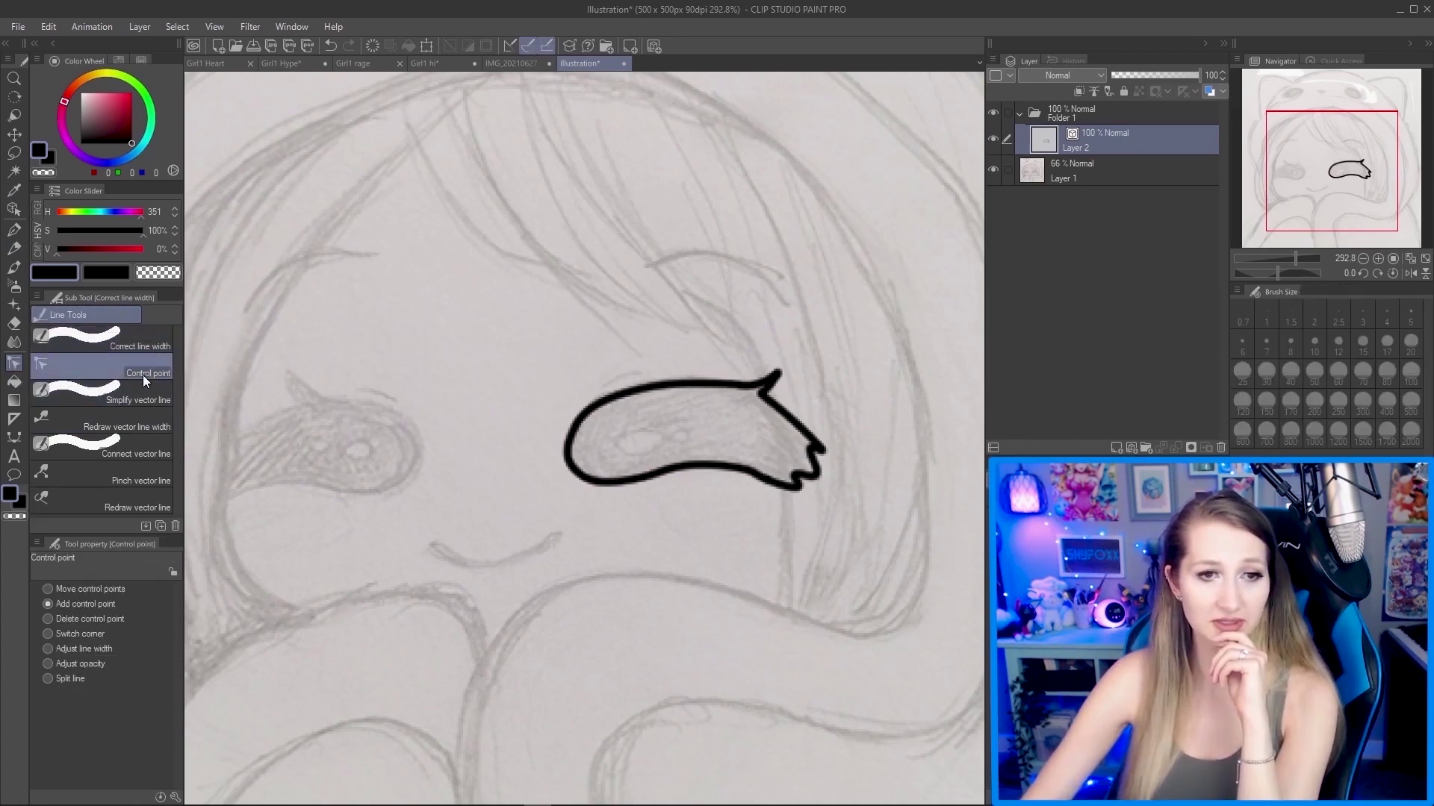
left_click(155, 393)
left_click(157, 422)
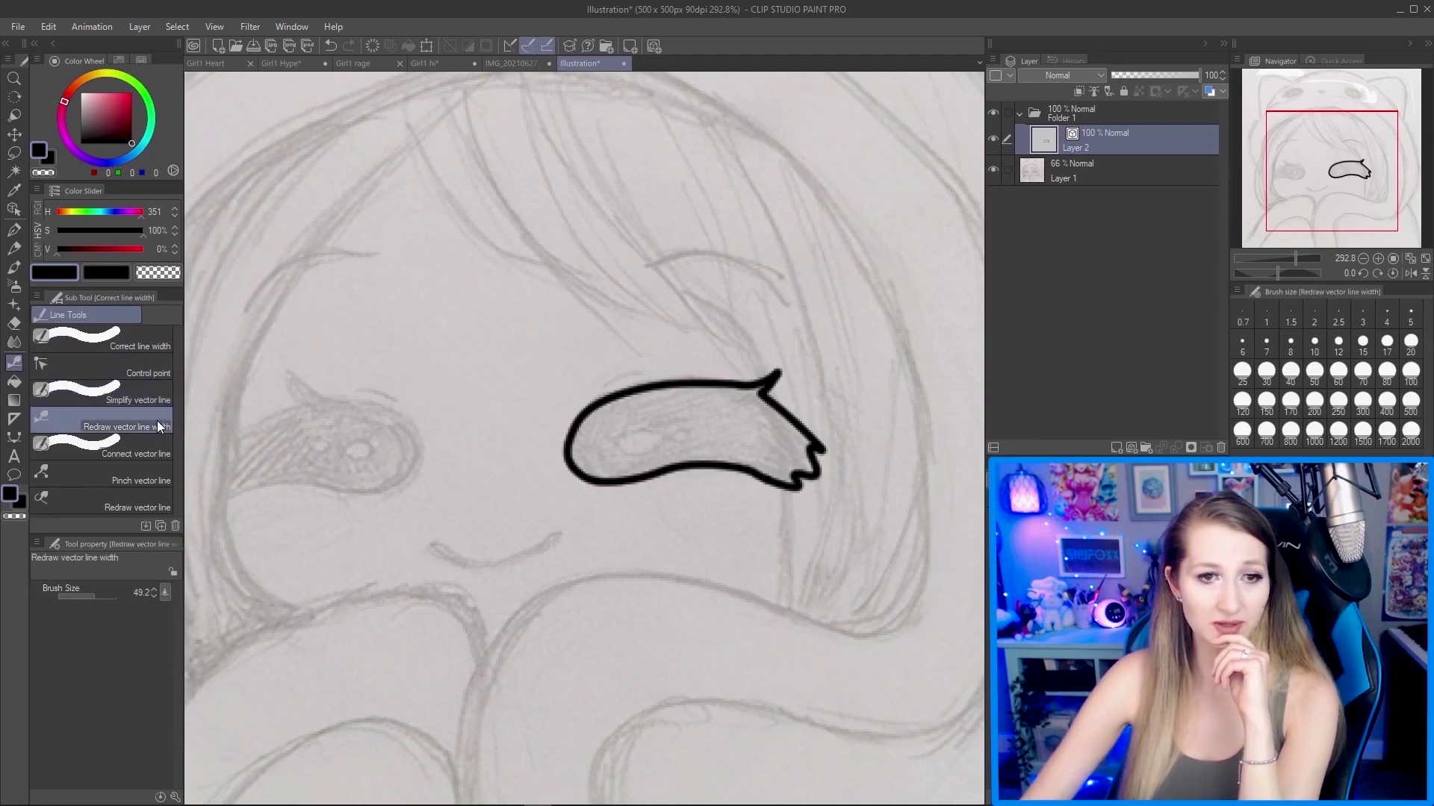
left_click(151, 375)
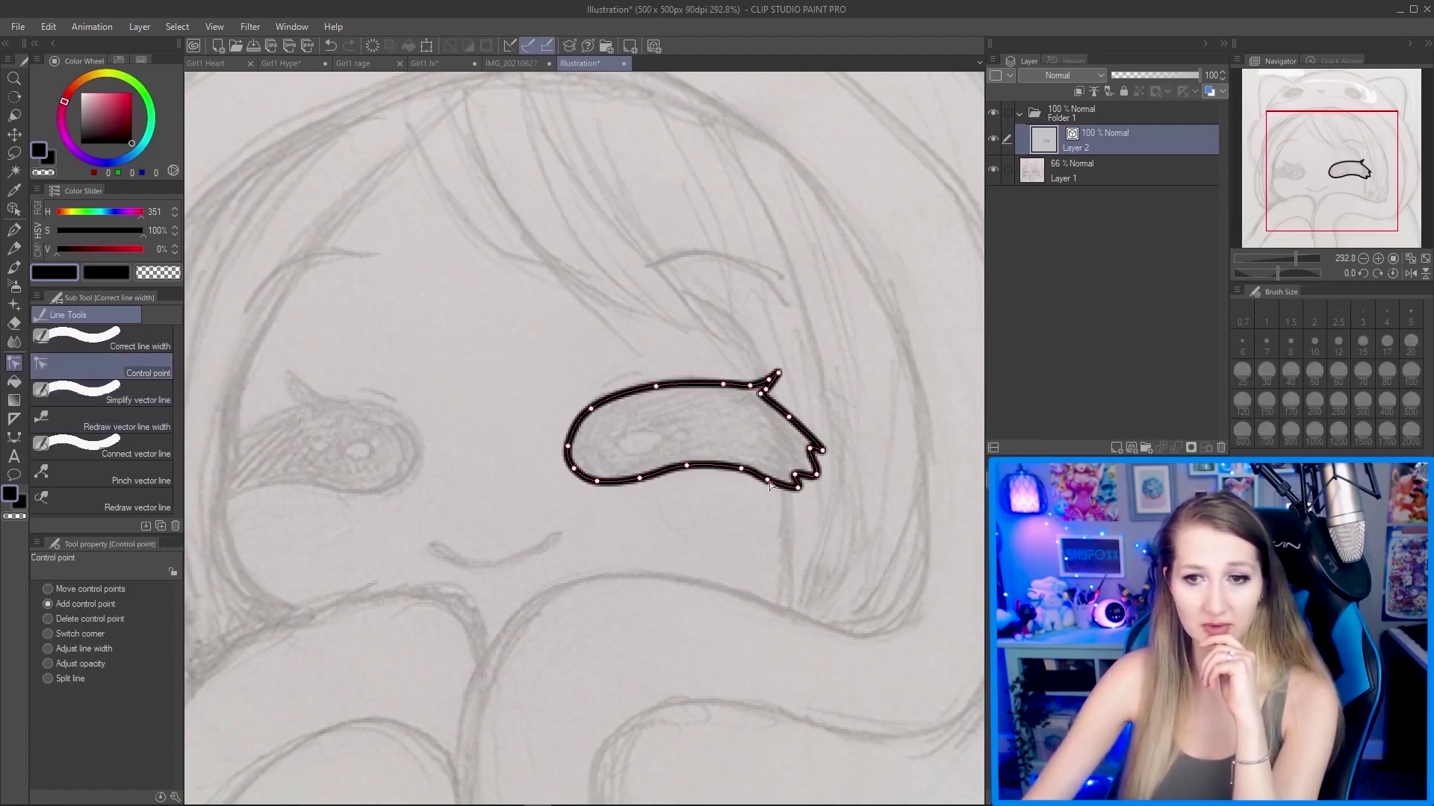
mouse_move(771, 479)
left_mouse_down()
mouse_move(742, 466)
mouse_move(813, 456)
left_mouse_up()
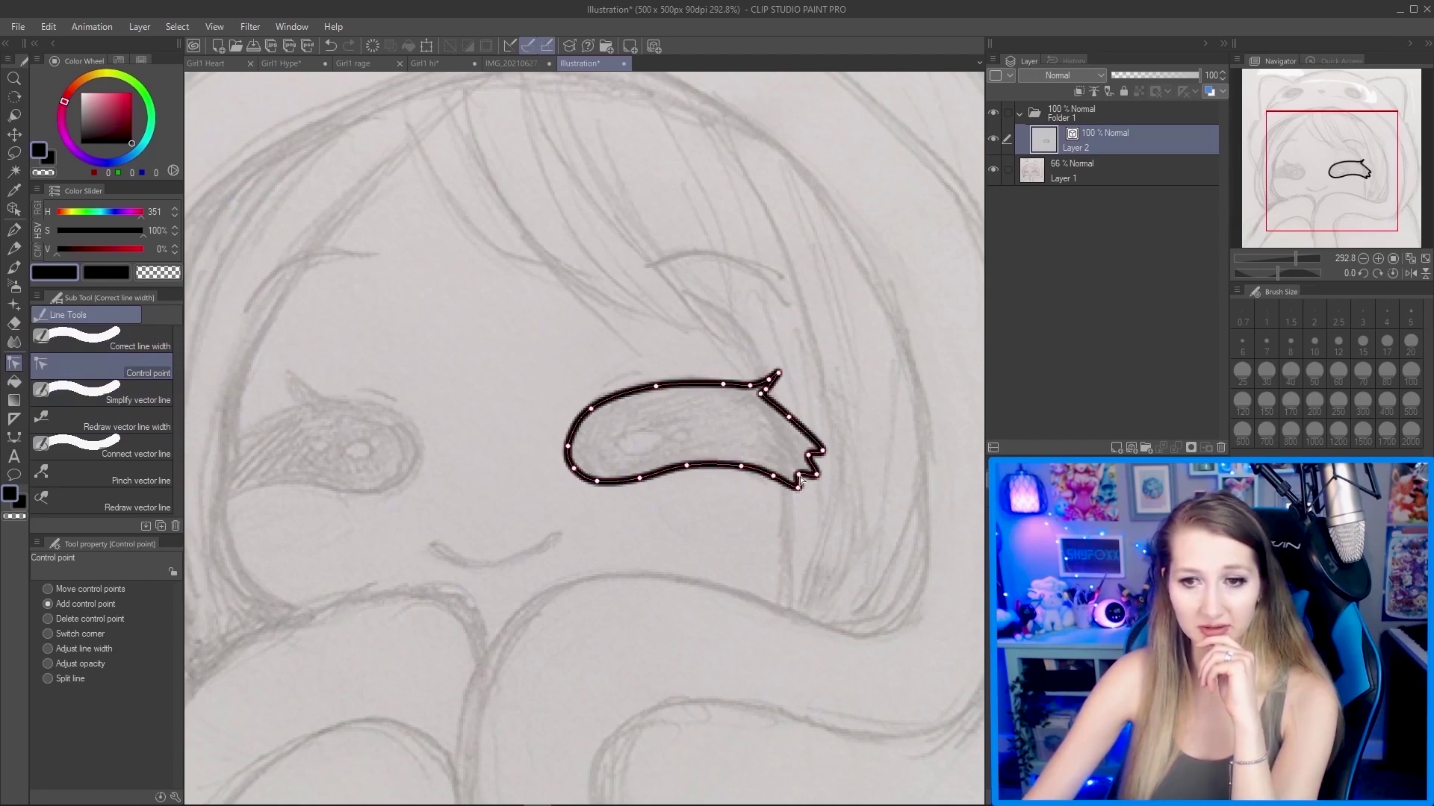
scroll(776, 456, "down", 1)
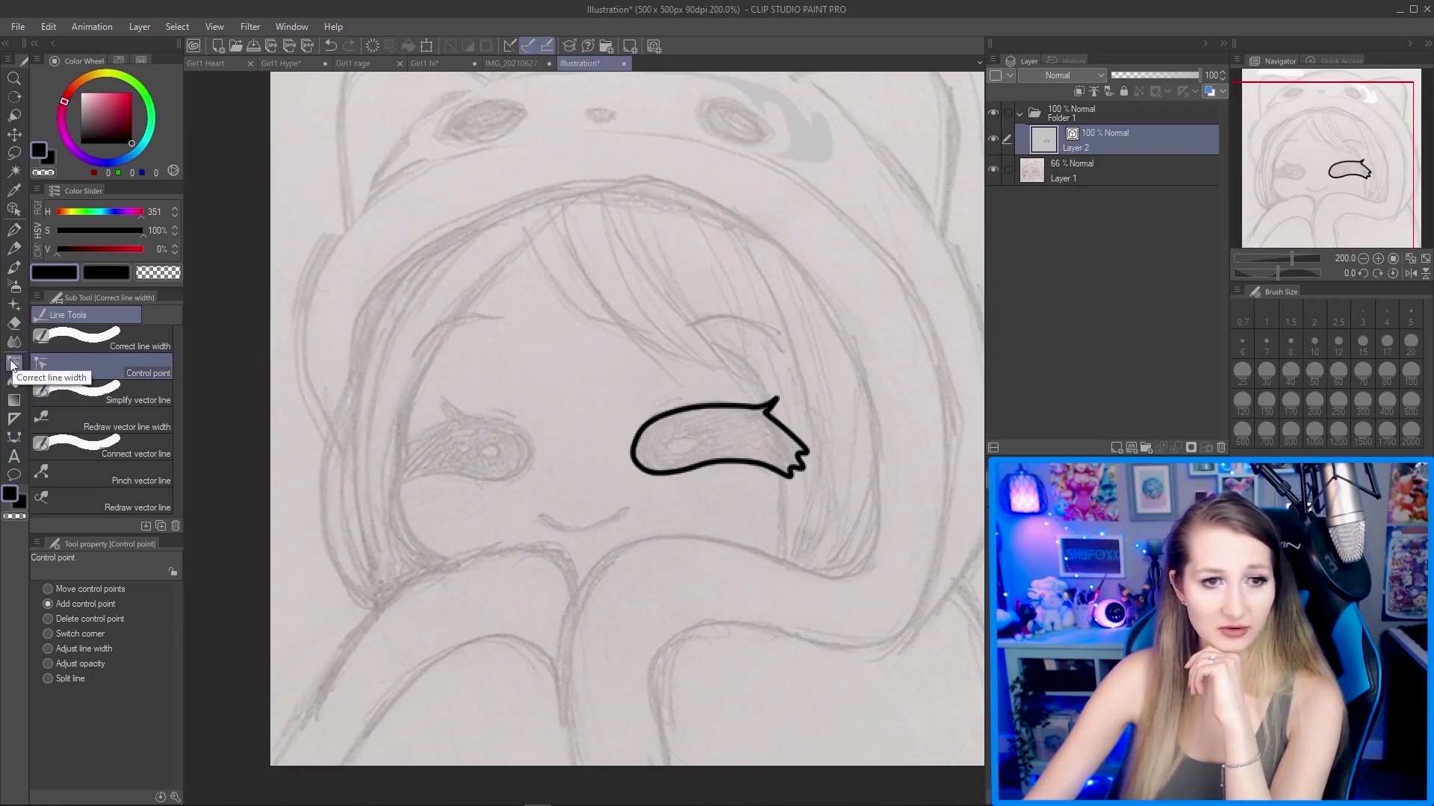
Trace the lower edge, rounded inner corner and upper edge of the left-hand eye with a continuous curve.
left_click(13, 438)
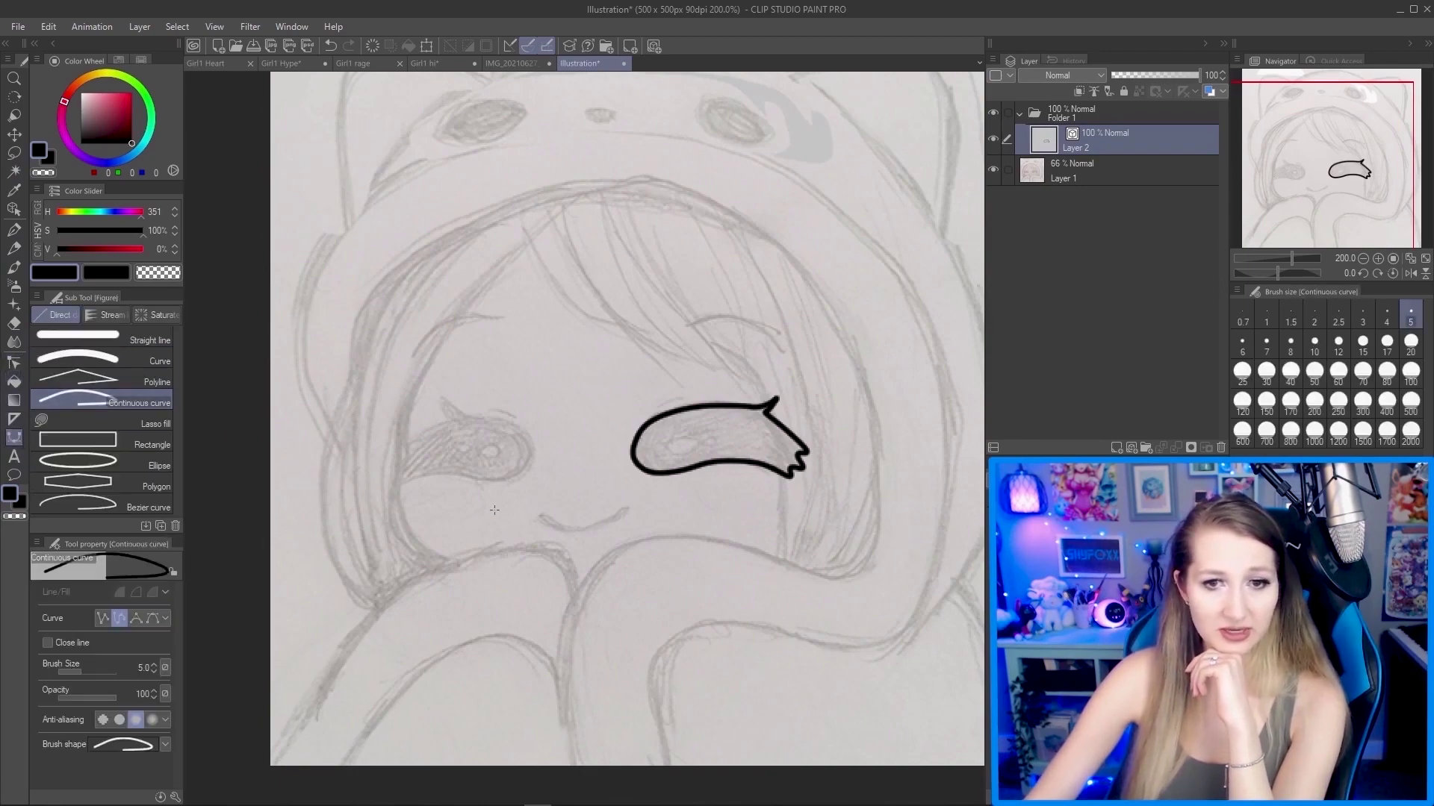
scroll(494, 510, "up", 4)
left_click(324, 484)
left_click(365, 469)
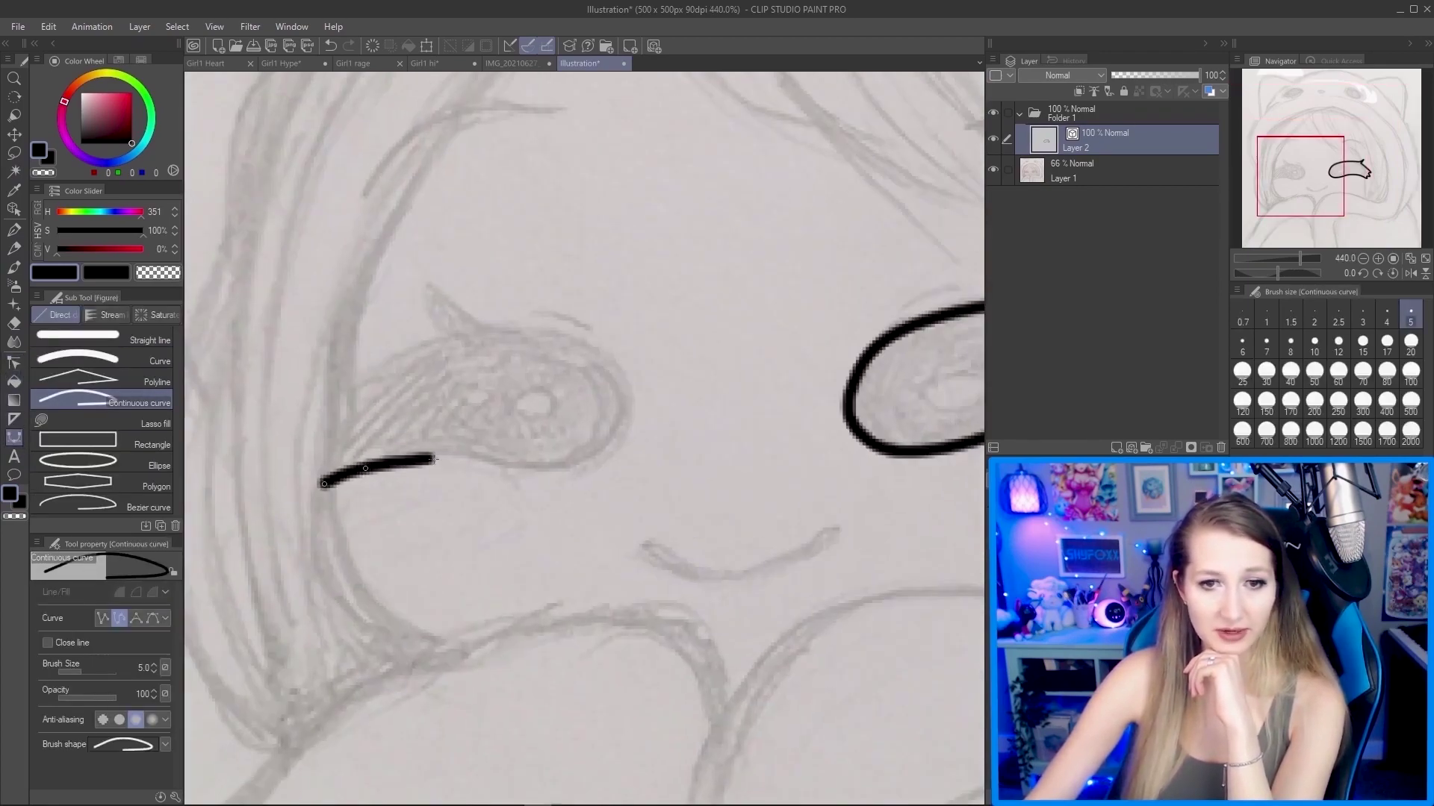
left_click(454, 455)
left_click(542, 466)
left_click(618, 439)
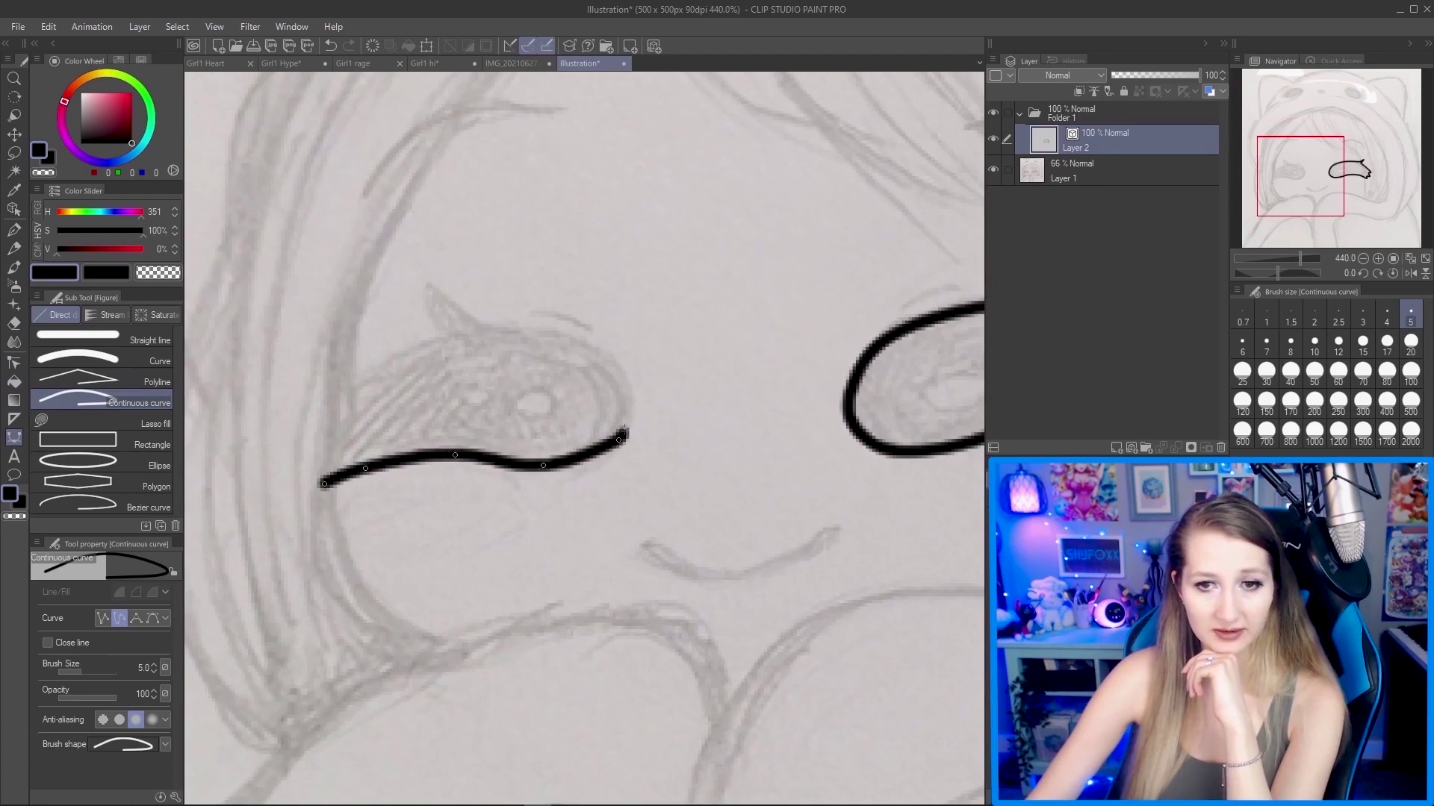
left_click(627, 380)
left_click(581, 342)
left_click(496, 329)
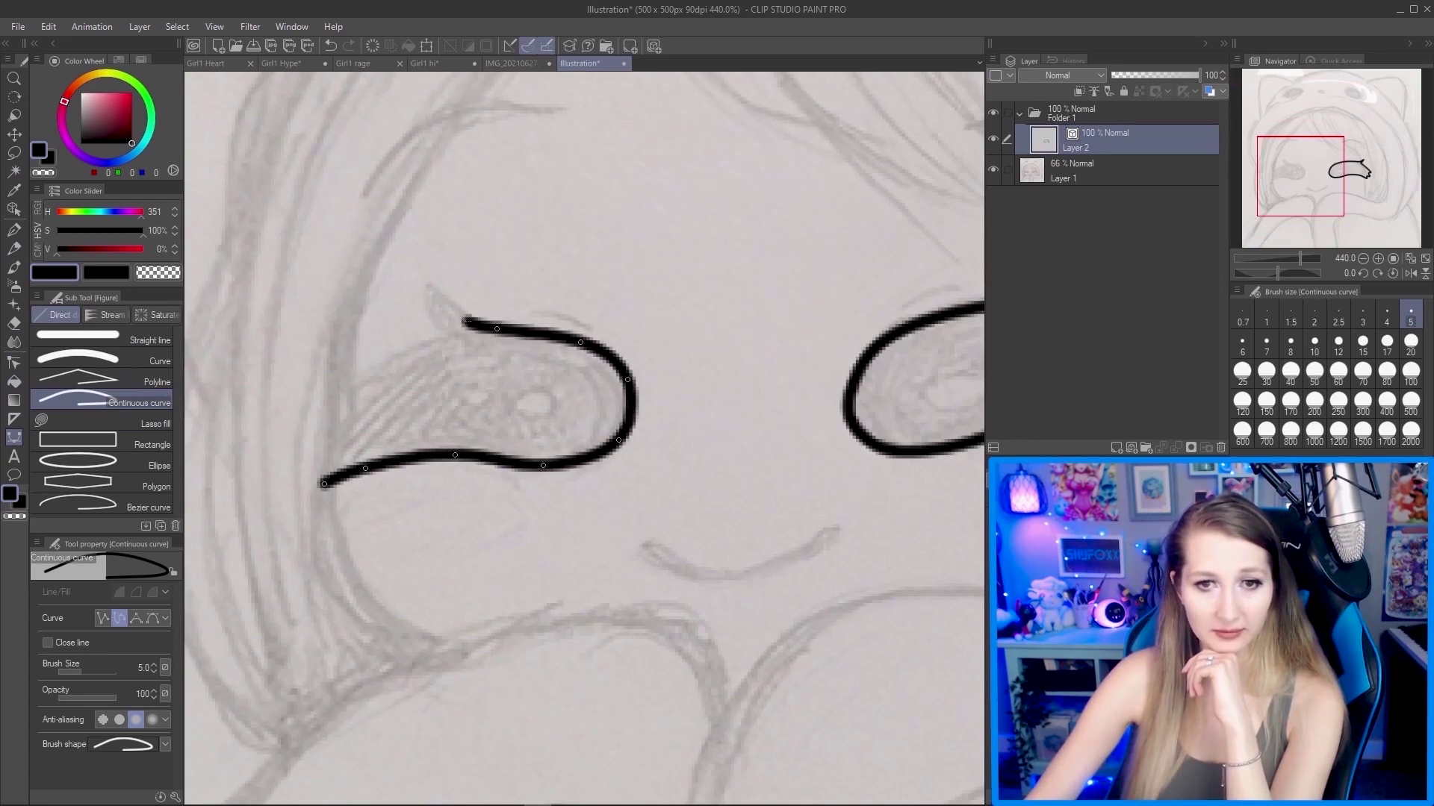
Extend the curve through the left-hand eye's upper lash and jagged outer lashes, closing the outline.
left_click(427, 298)
left_click(451, 336)
left_click(410, 352)
left_click(352, 380)
left_click(342, 404)
left_click(340, 438)
left_click(304, 450)
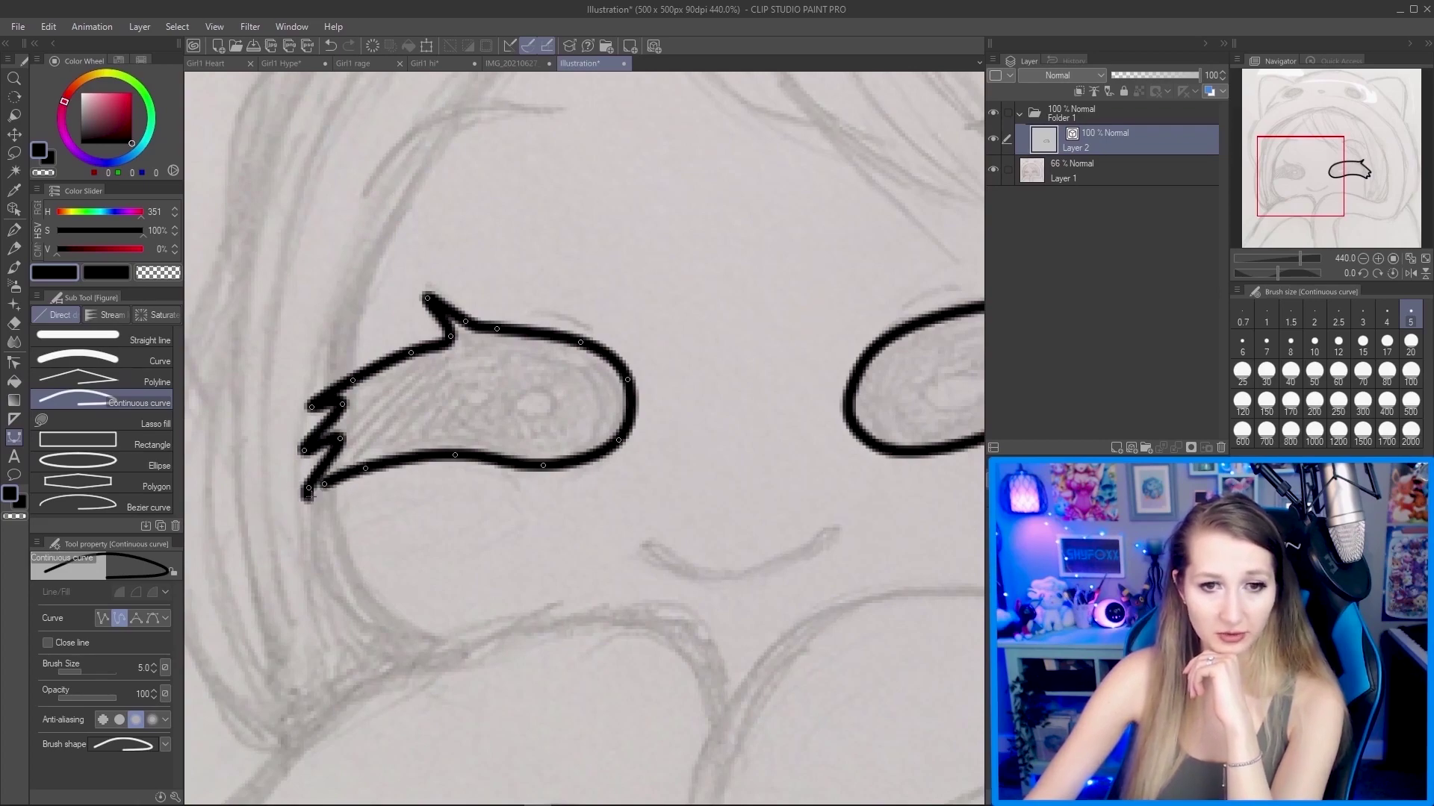
Add control points on the left-hand eye's upper lash and pull them to refine its shape.
scroll(326, 484, "down", 5)
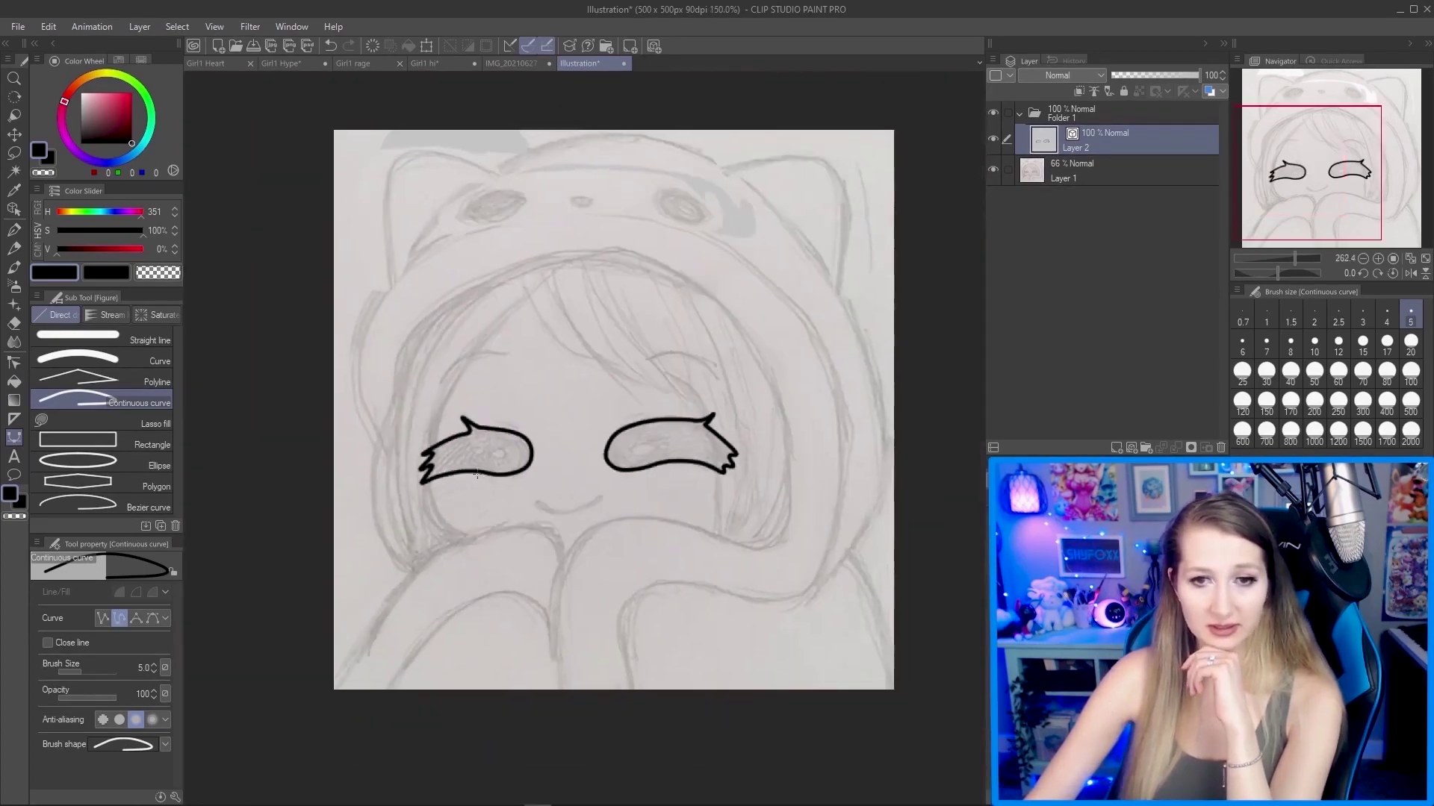
scroll(419, 455, "up", 2)
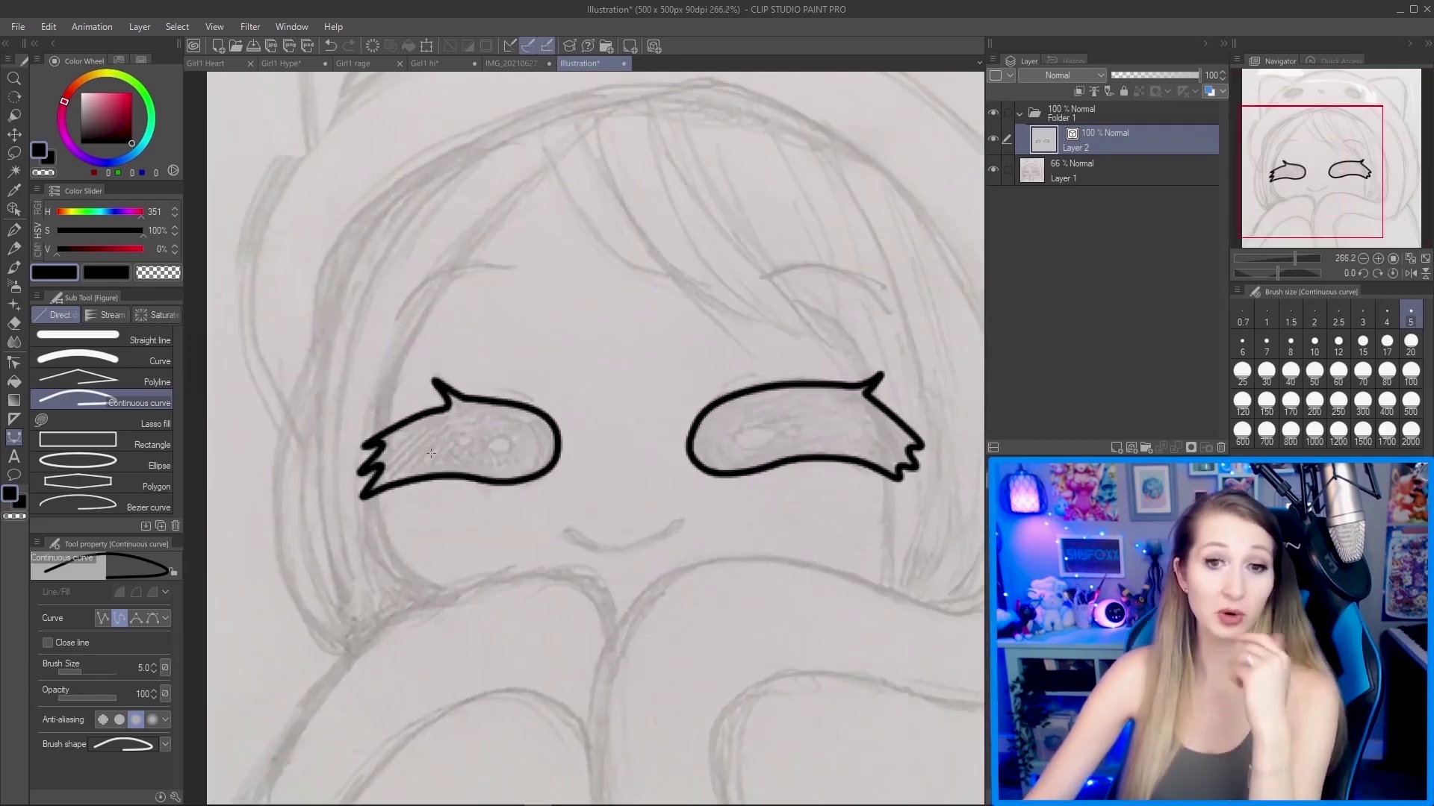
left_click(18, 363)
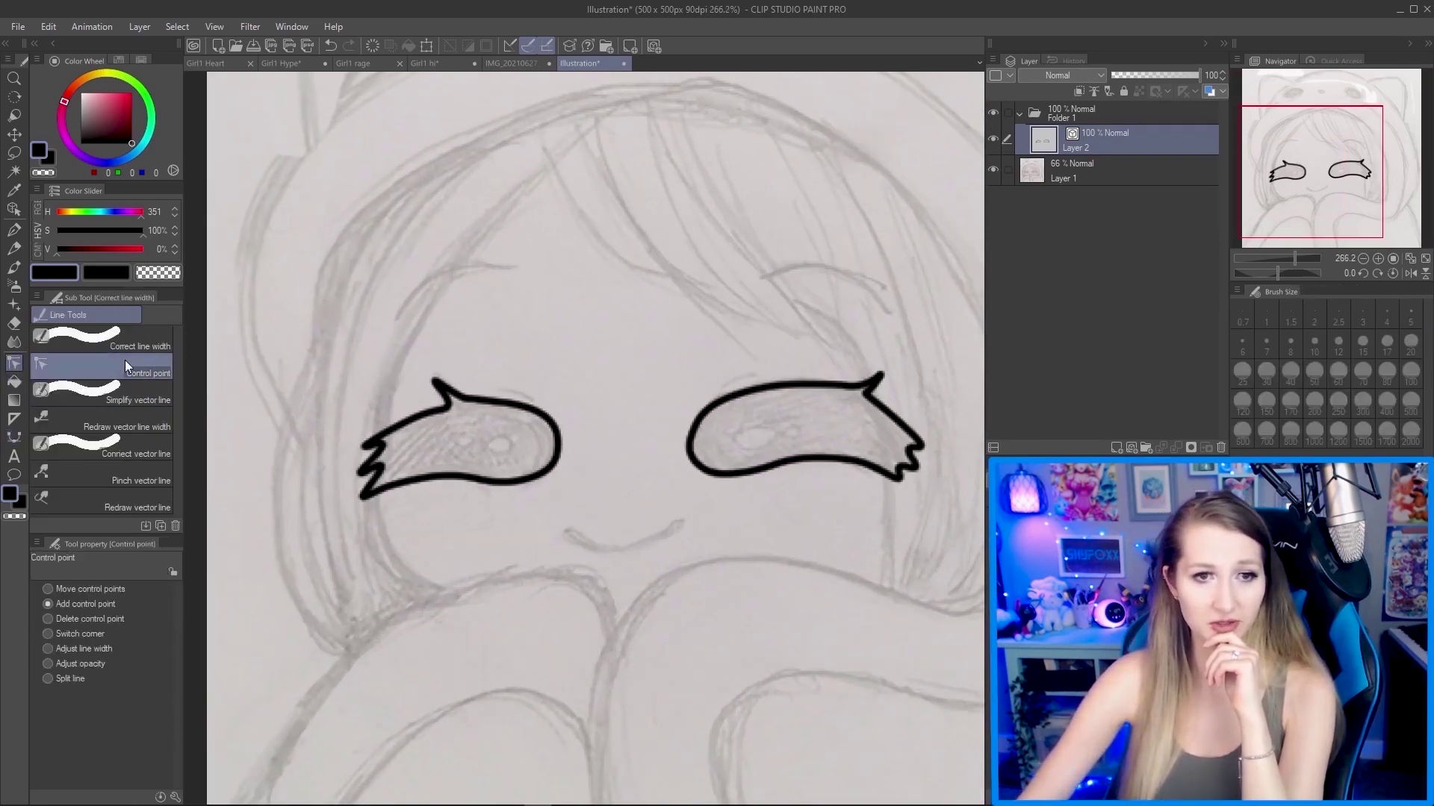
left_click_drag(441, 395, 438, 395)
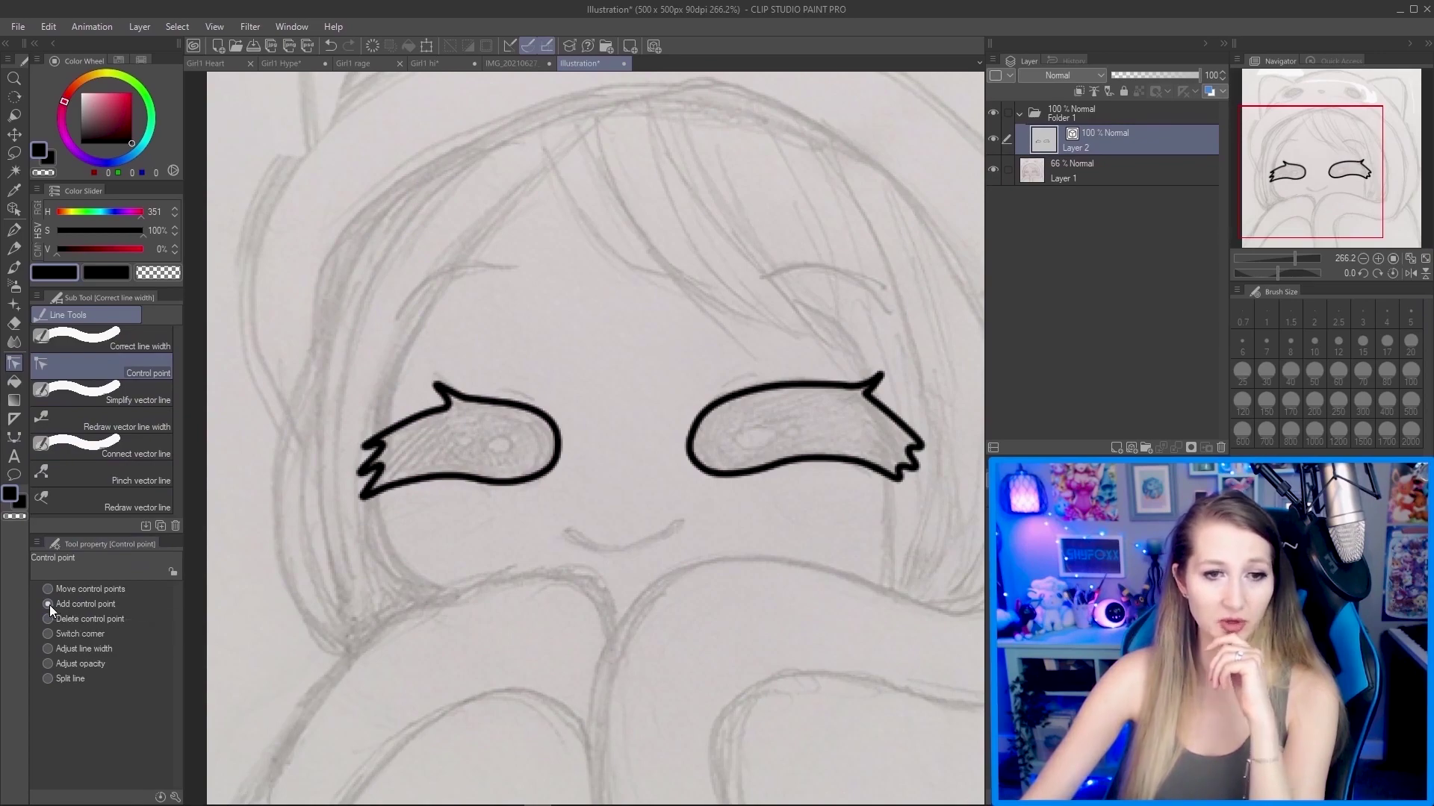
scroll(446, 401, "up", 10)
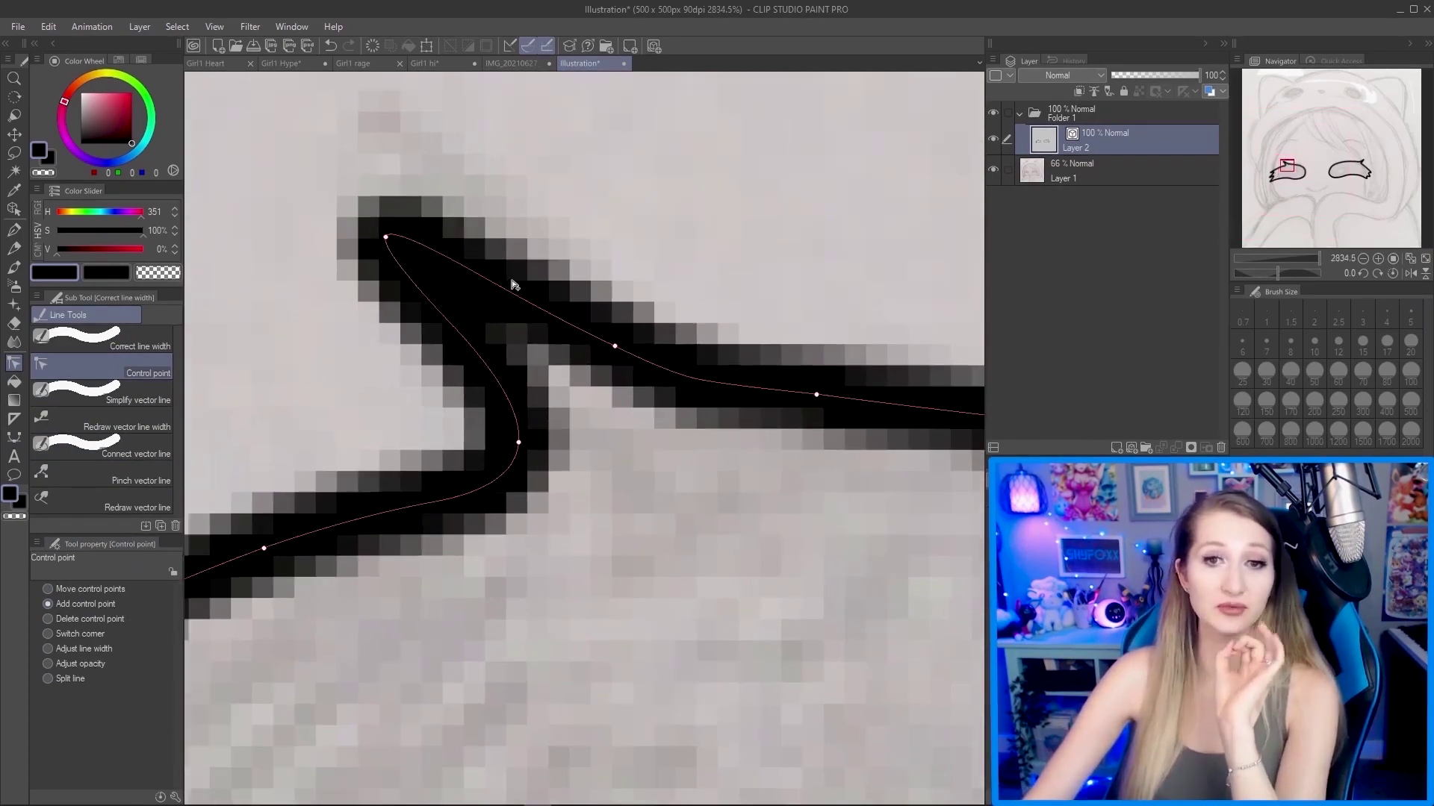
left_click_drag(463, 331, 445, 359)
left_click_drag(519, 299, 512, 315)
scroll(513, 315, "down", 10)
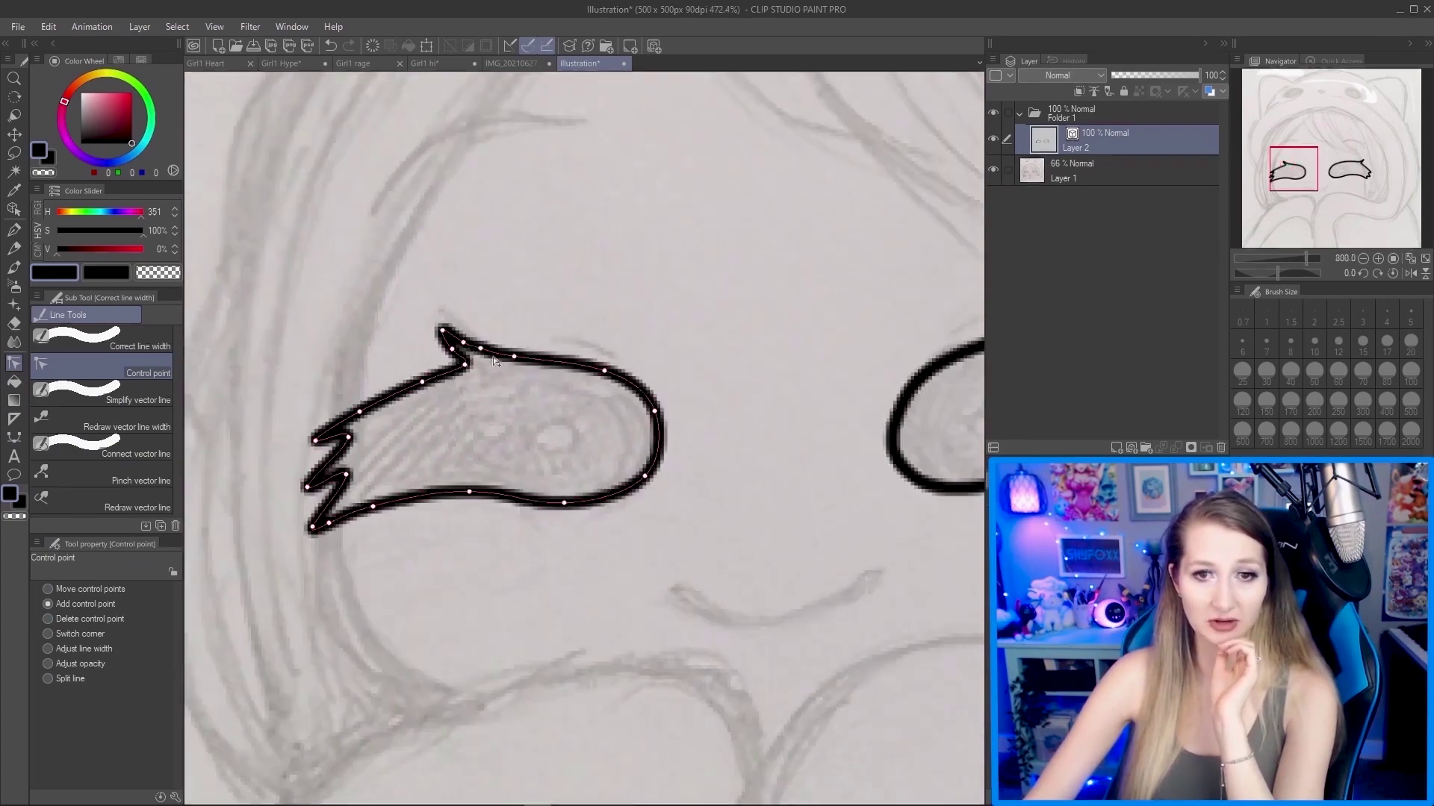
Try deleting the control point at the tip of the left-hand eye's upper lash and undo the deletion.
scroll(402, 507, "down", 2)
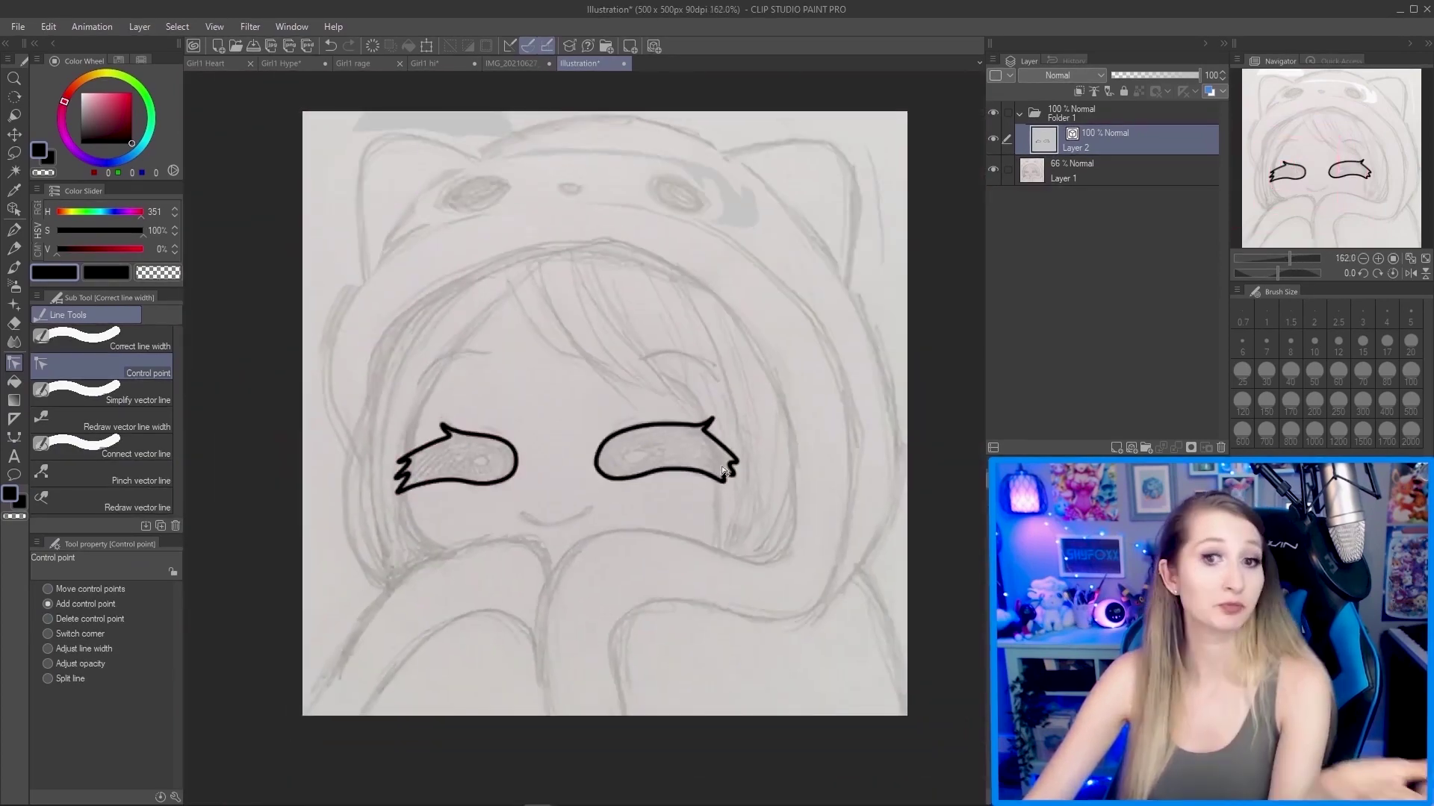
scroll(627, 460, "up", 2)
left_click(78, 620)
scroll(357, 409, "up", 5)
left_click(371, 391)
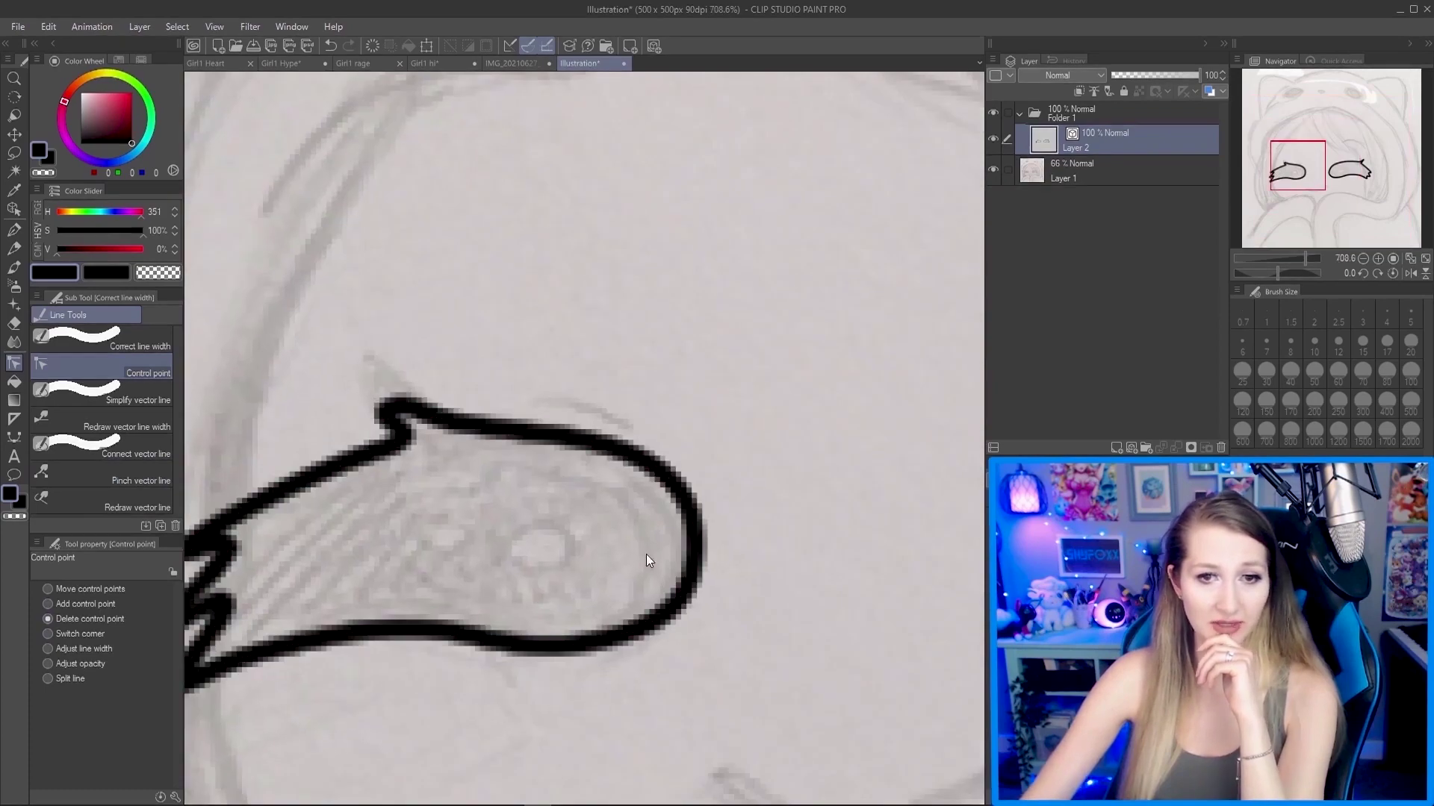
scroll(630, 432, "down", 5)
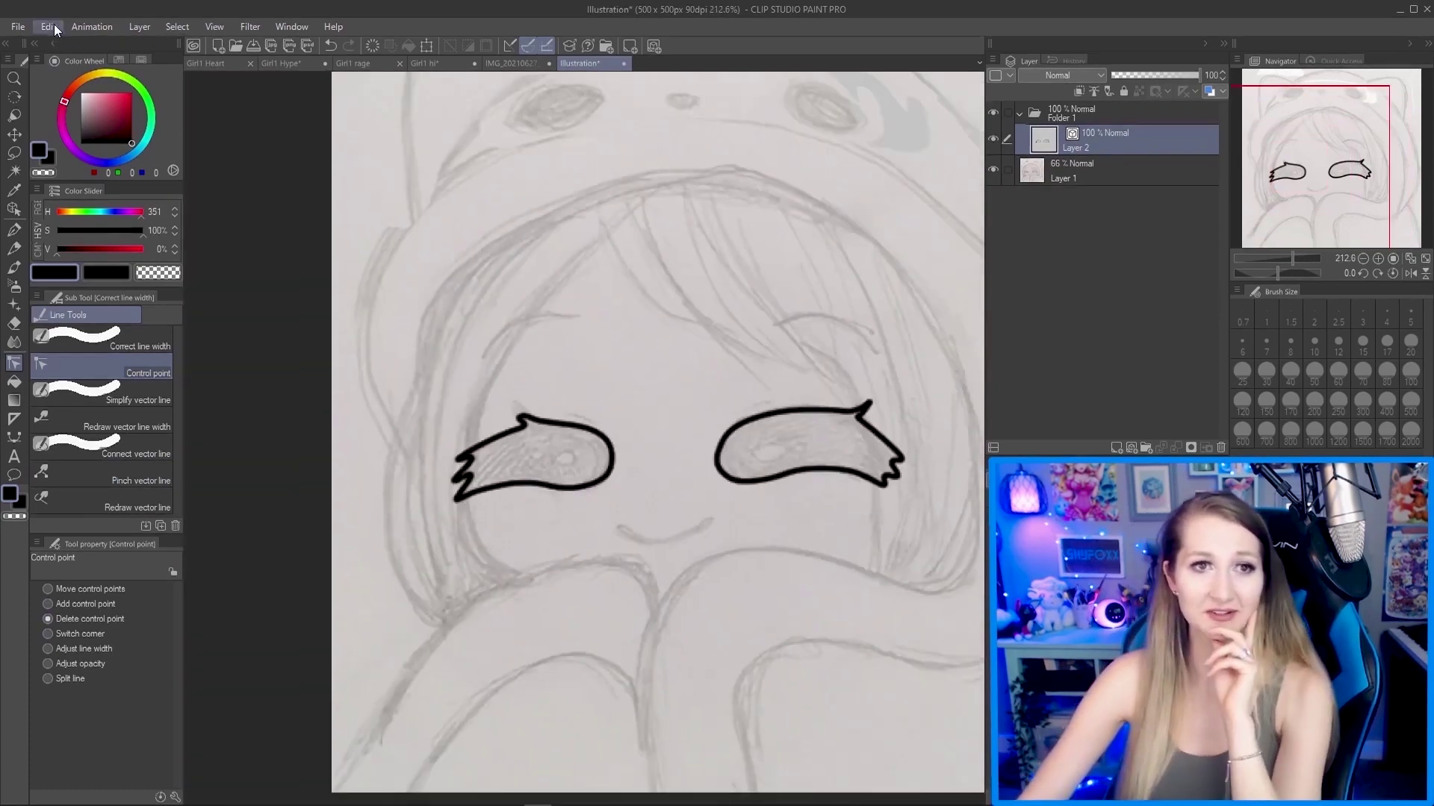
left_click(51, 24)
left_click(80, 48)
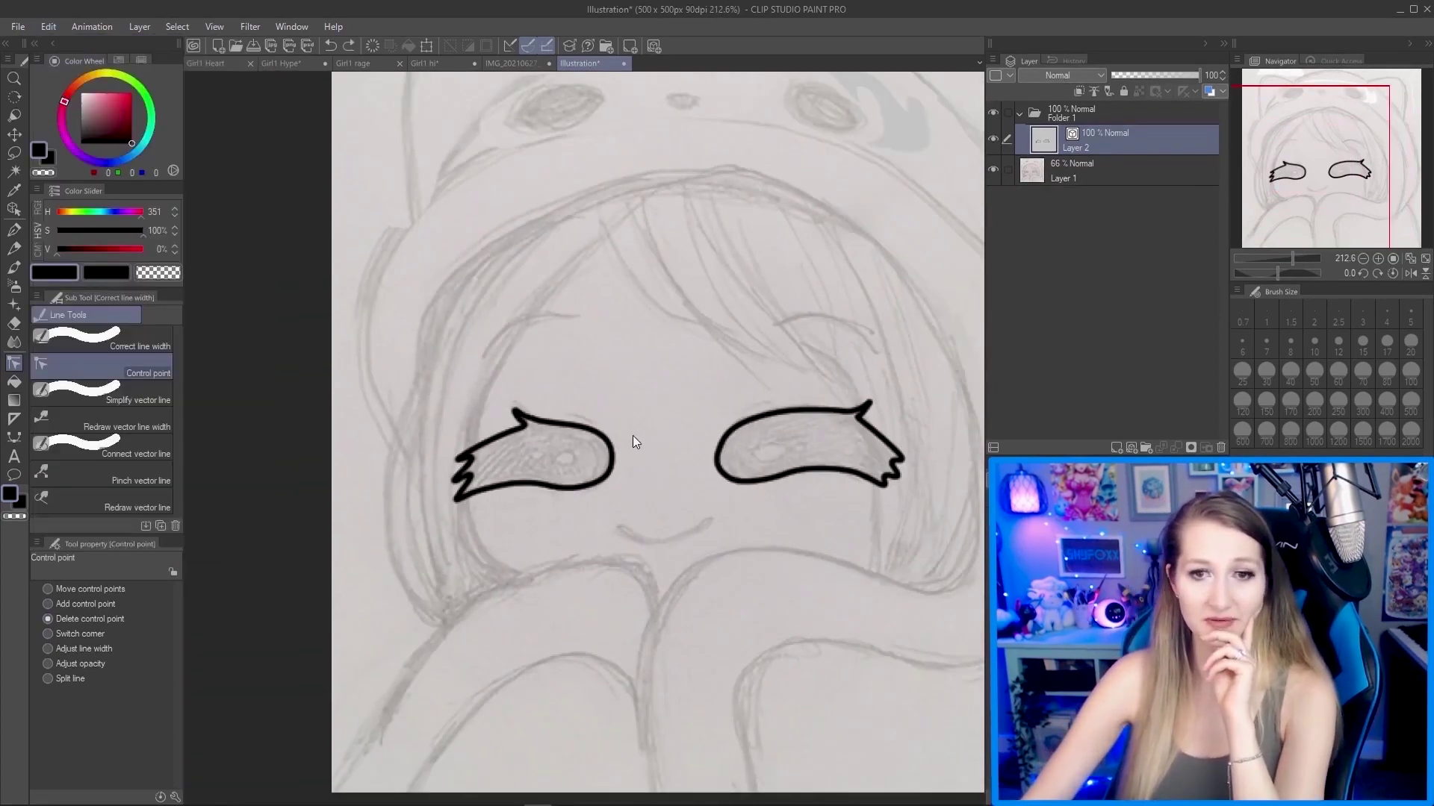
Add a new vector layer above the eye line art inside Folder 1.
scroll(809, 442, "down", 2)
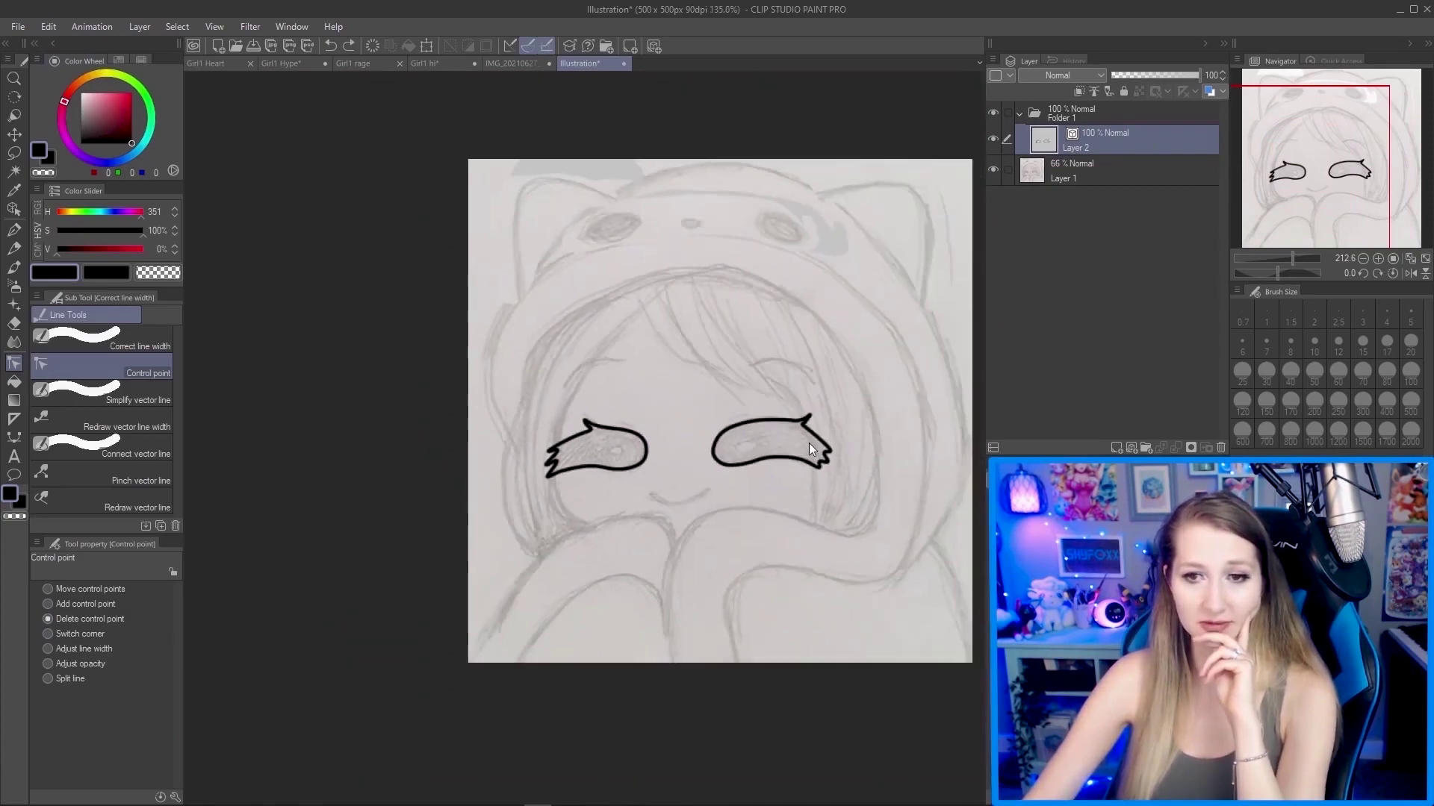
scroll(772, 450, "up", 3)
scroll(772, 450, "down", 1)
scroll(571, 287, "down", 3)
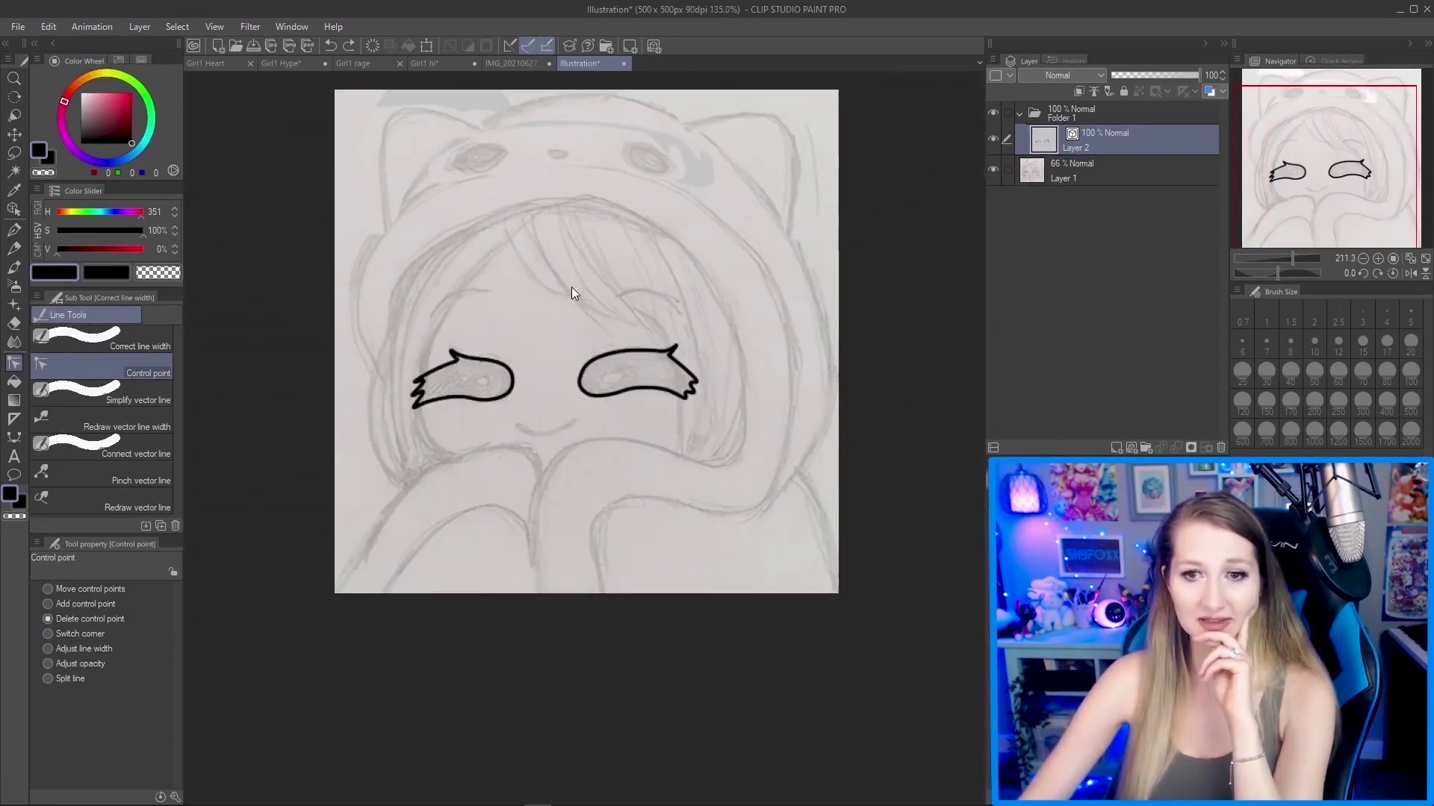
scroll(572, 287, "up", 2)
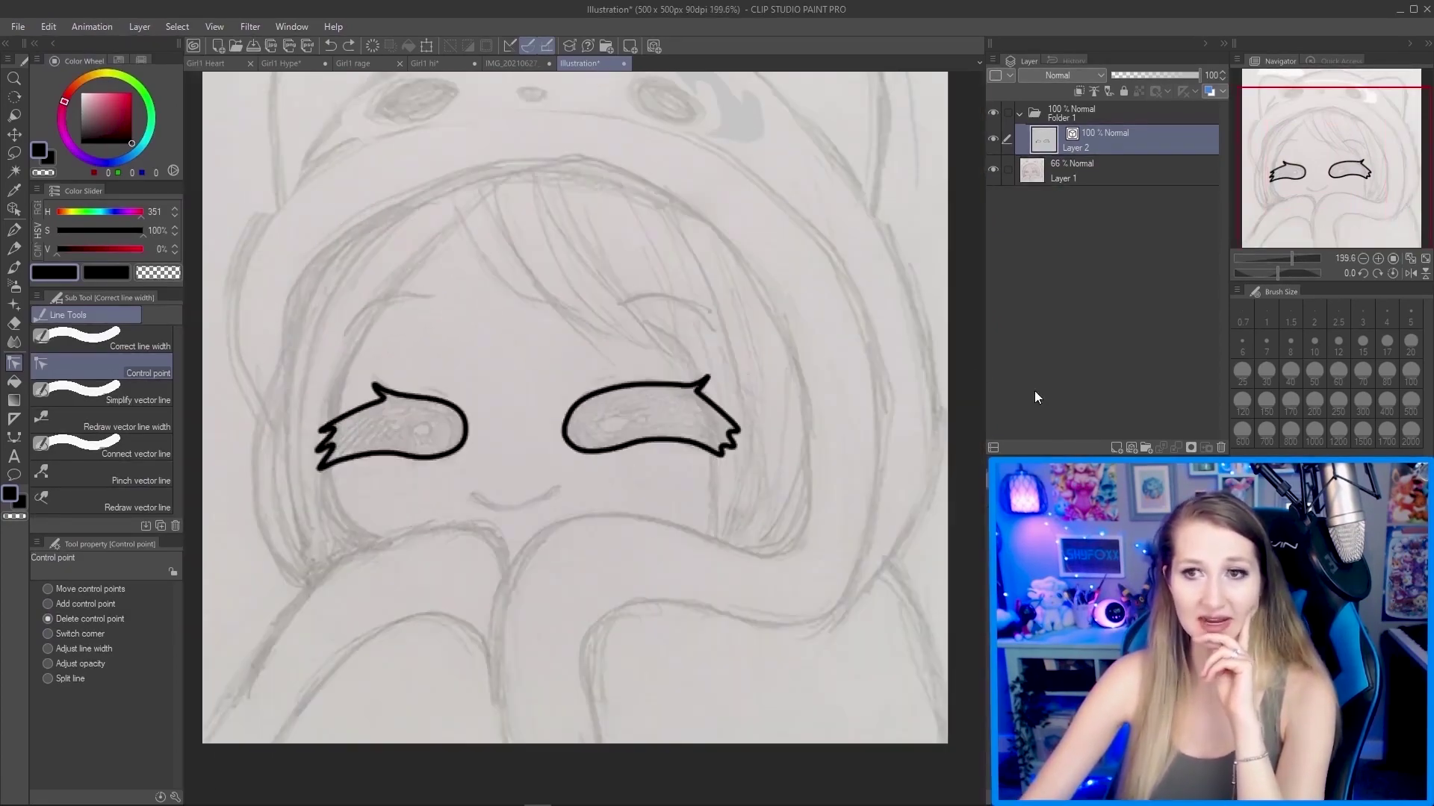
left_click(1131, 446)
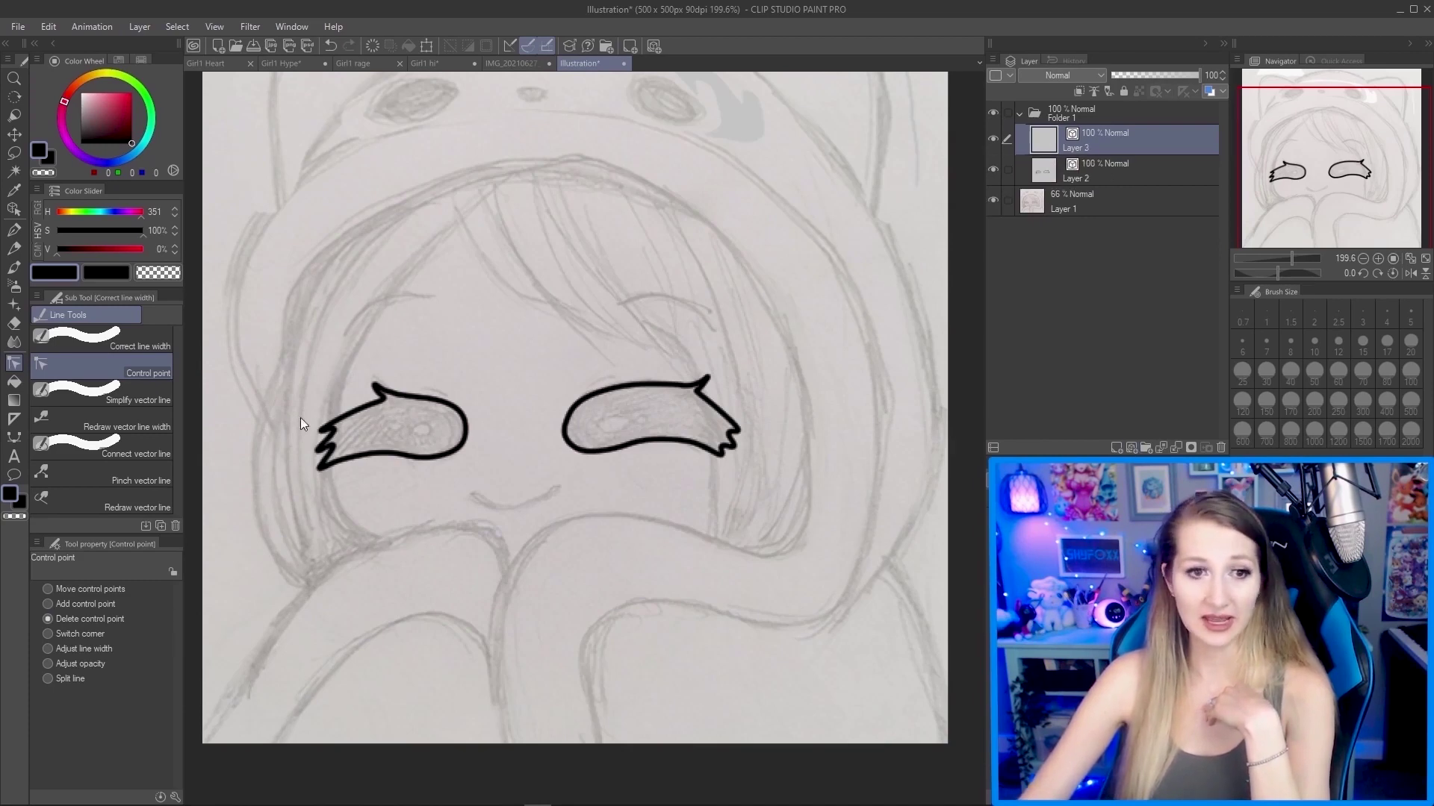
Trace two hair strands of the fringe from the hood's inner edge across the forehead with the Continuous curve tool at size 5.
left_click(13, 439)
scroll(548, 395, "down", 2)
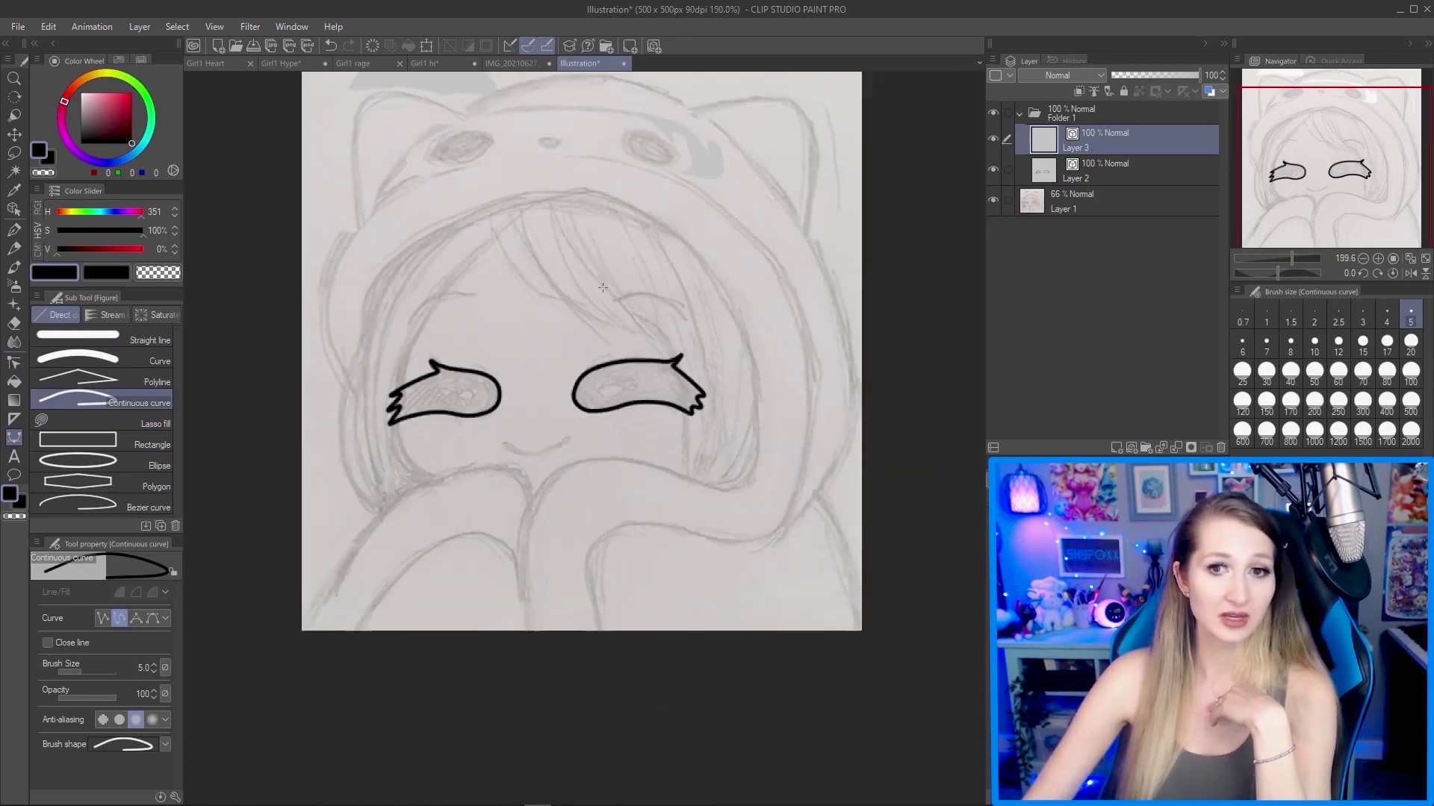
scroll(458, 363, "up", 2)
scroll(590, 258, "up", 1)
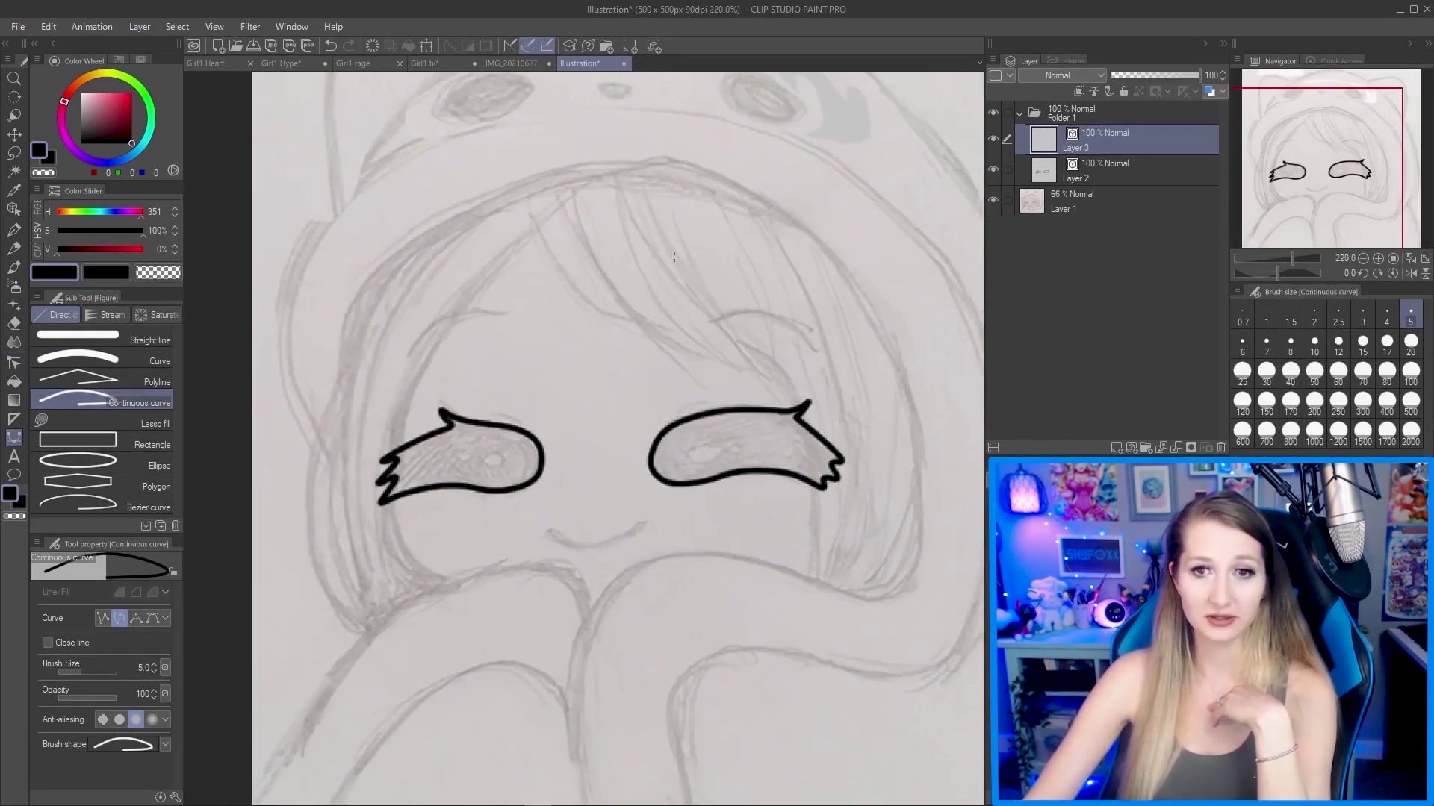
left_click(543, 248)
left_click(599, 303)
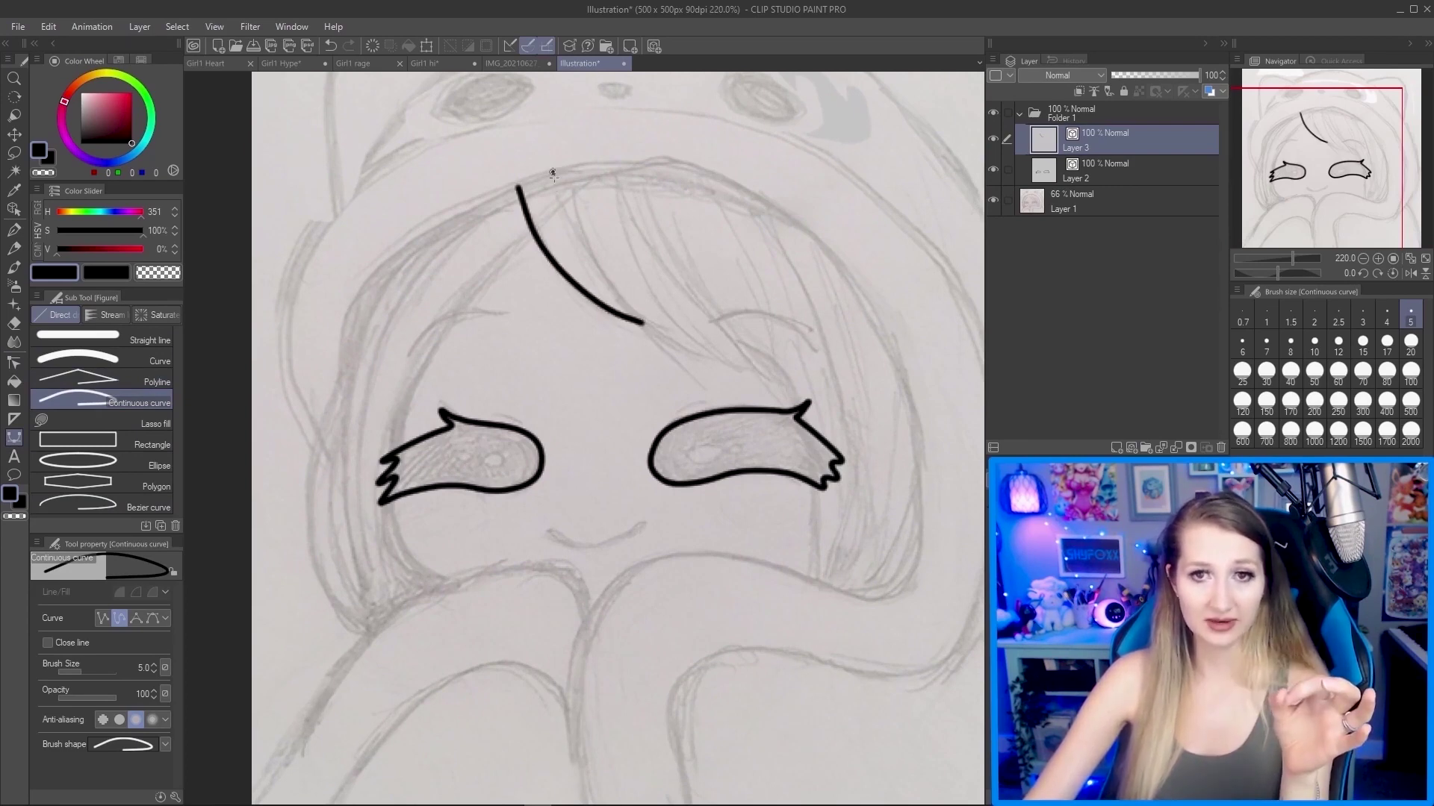
left_click(646, 325)
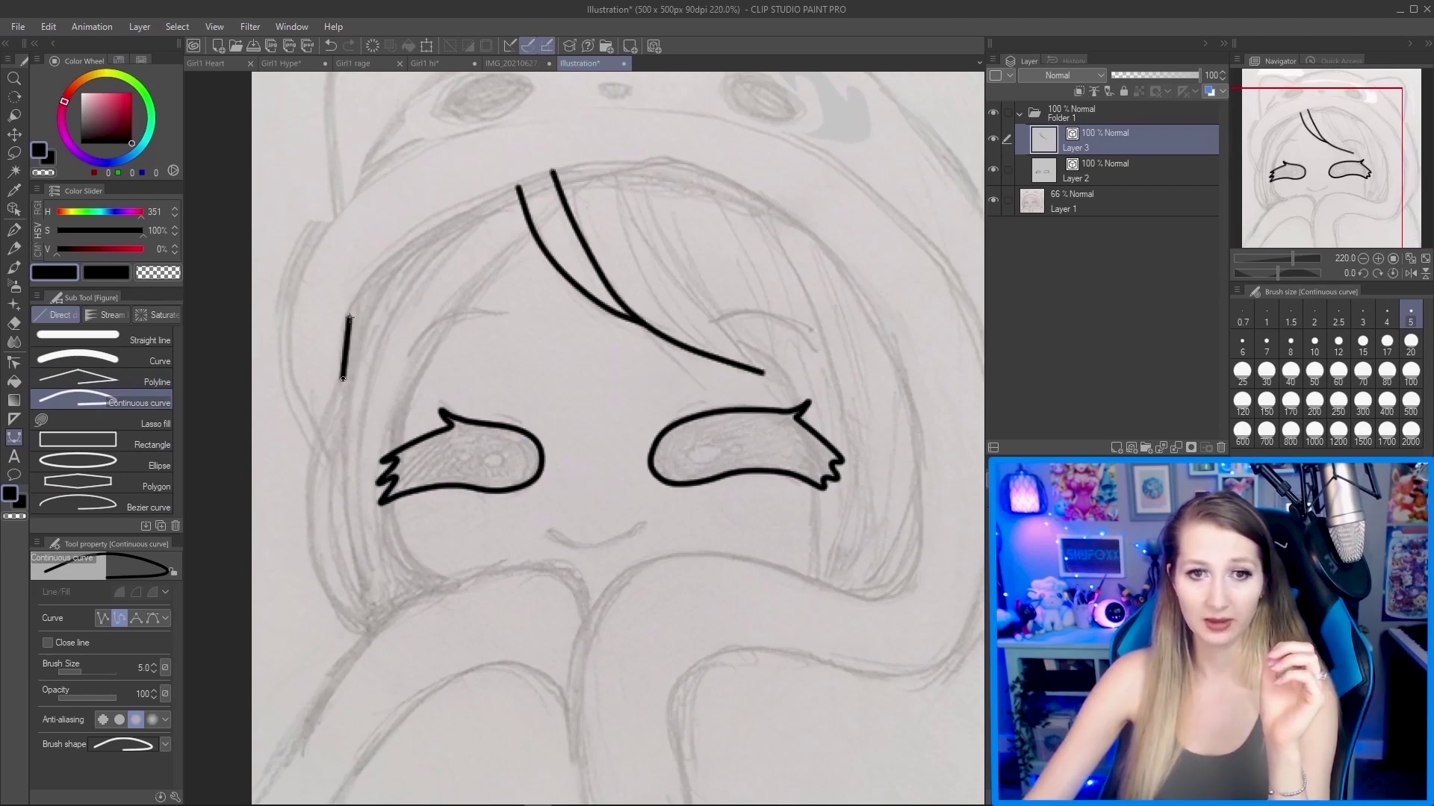
Trace the hood's inner edge over the hair, continuing the curve around the right-hand side and along the sleeve down to the canvas's lower edge.
left_click(448, 222)
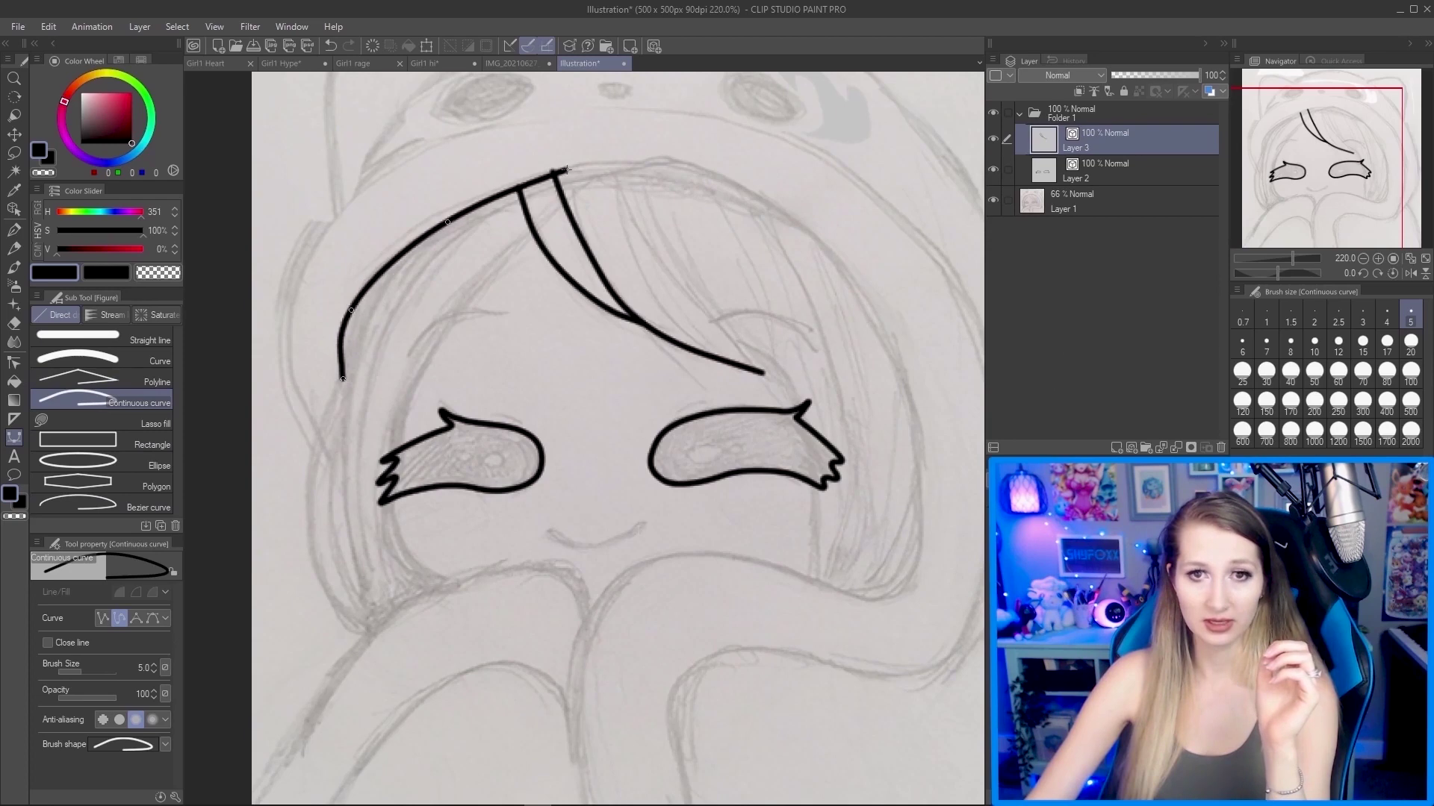
left_click(777, 213)
left_click(887, 335)
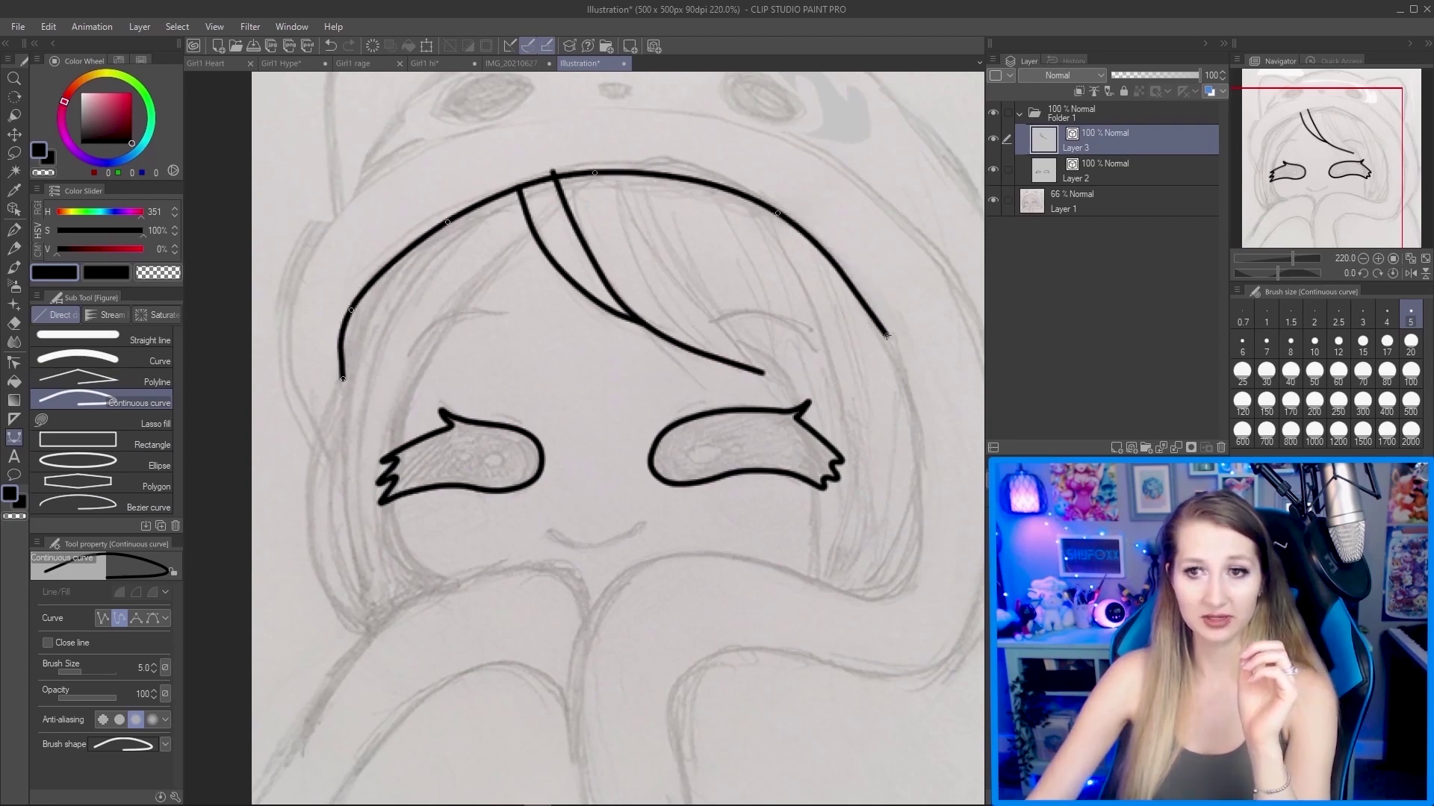
left_click(922, 489)
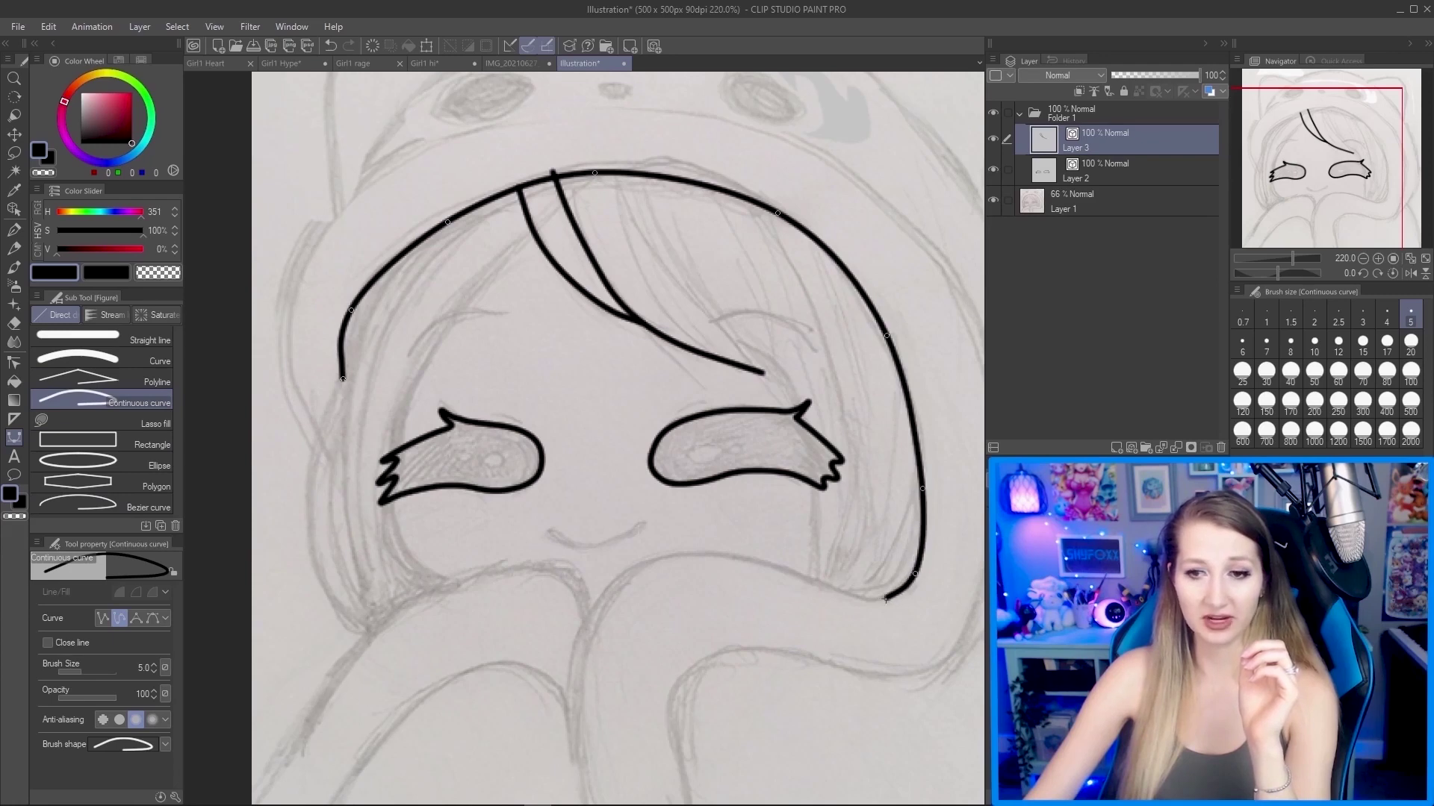
left_click(724, 559)
left_click(627, 572)
double_click(579, 799)
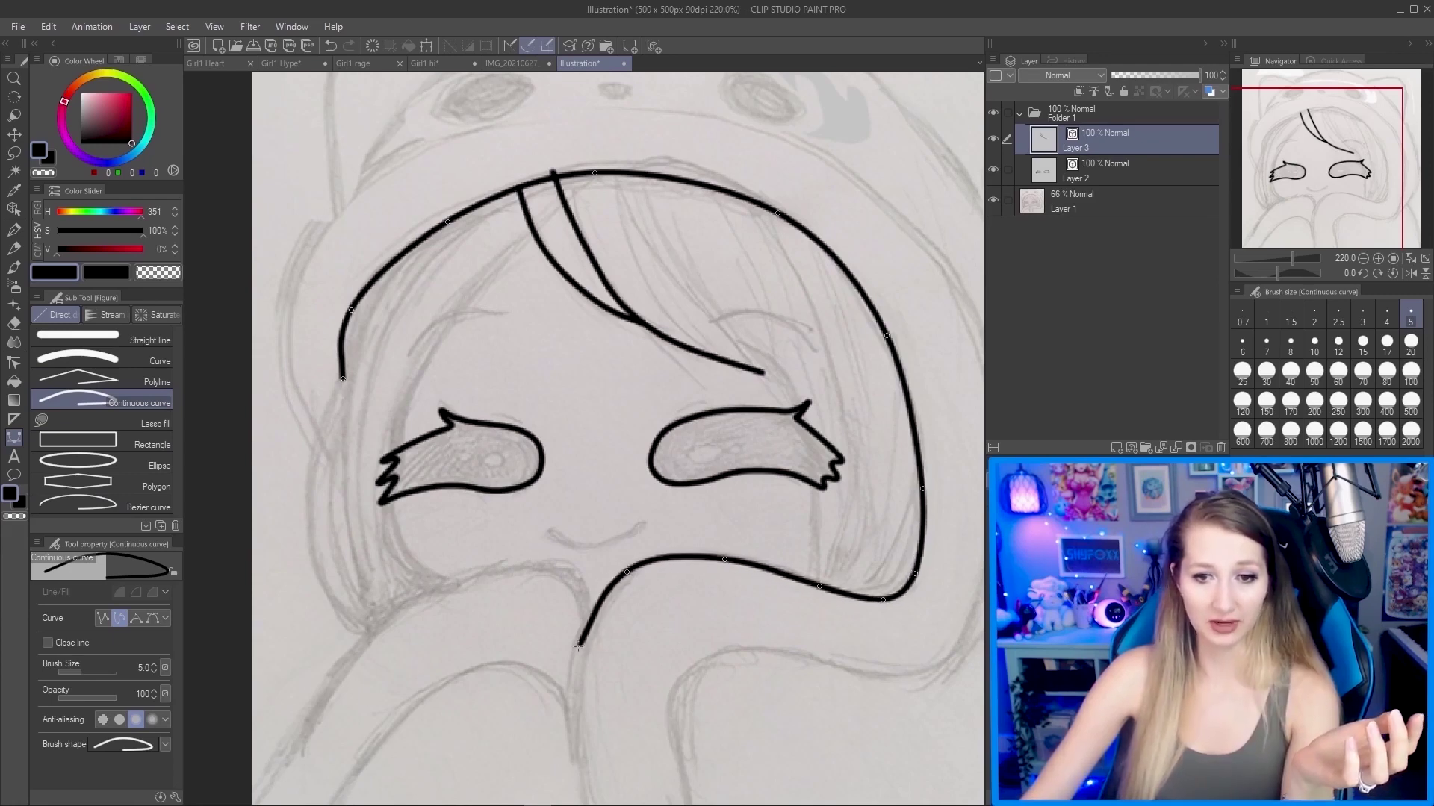
Trace the third fringe strand from the hood's inner edge past the right-hand eye down to the sleeve.
scroll(582, 523, "down", 3)
scroll(598, 373, "up", 3)
left_click(570, 245)
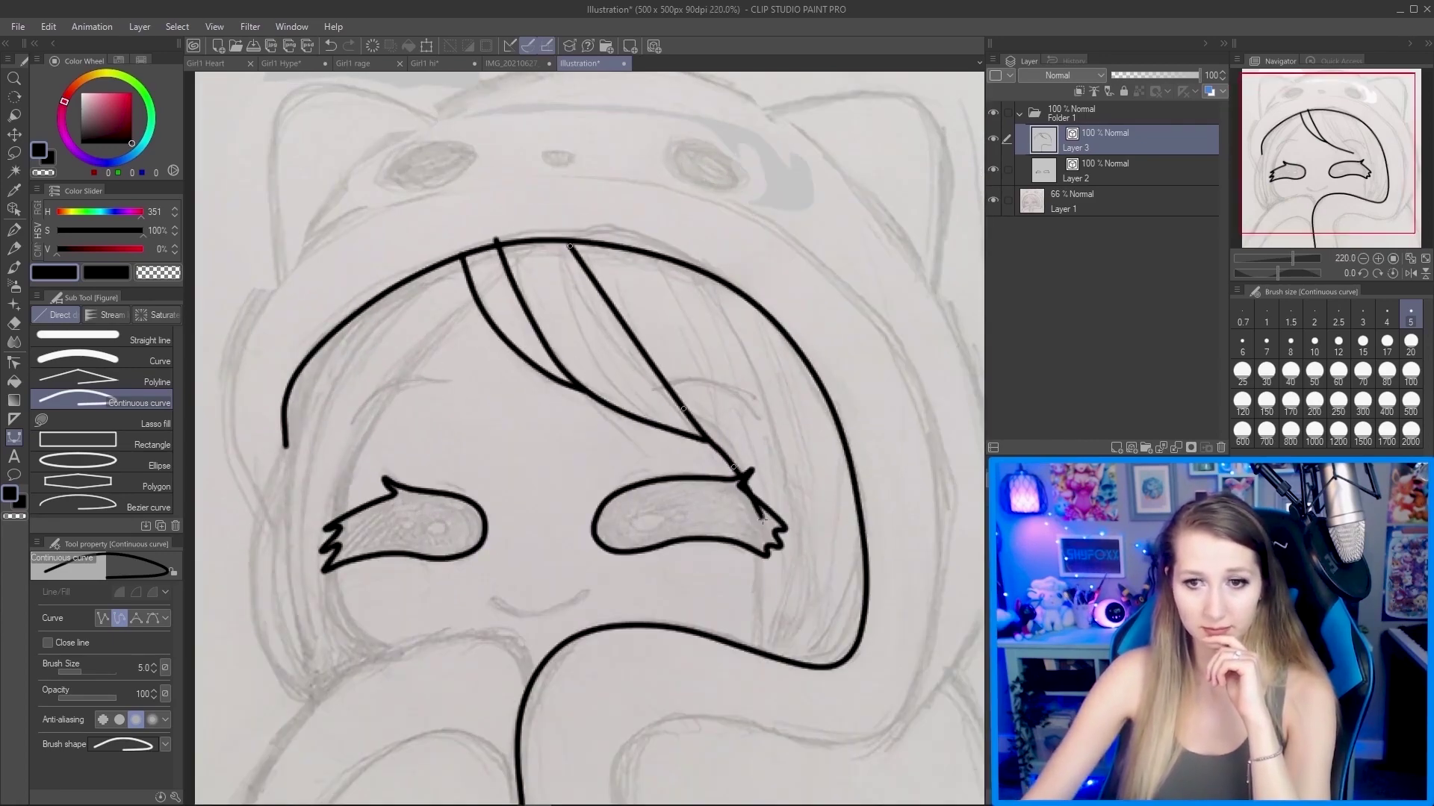
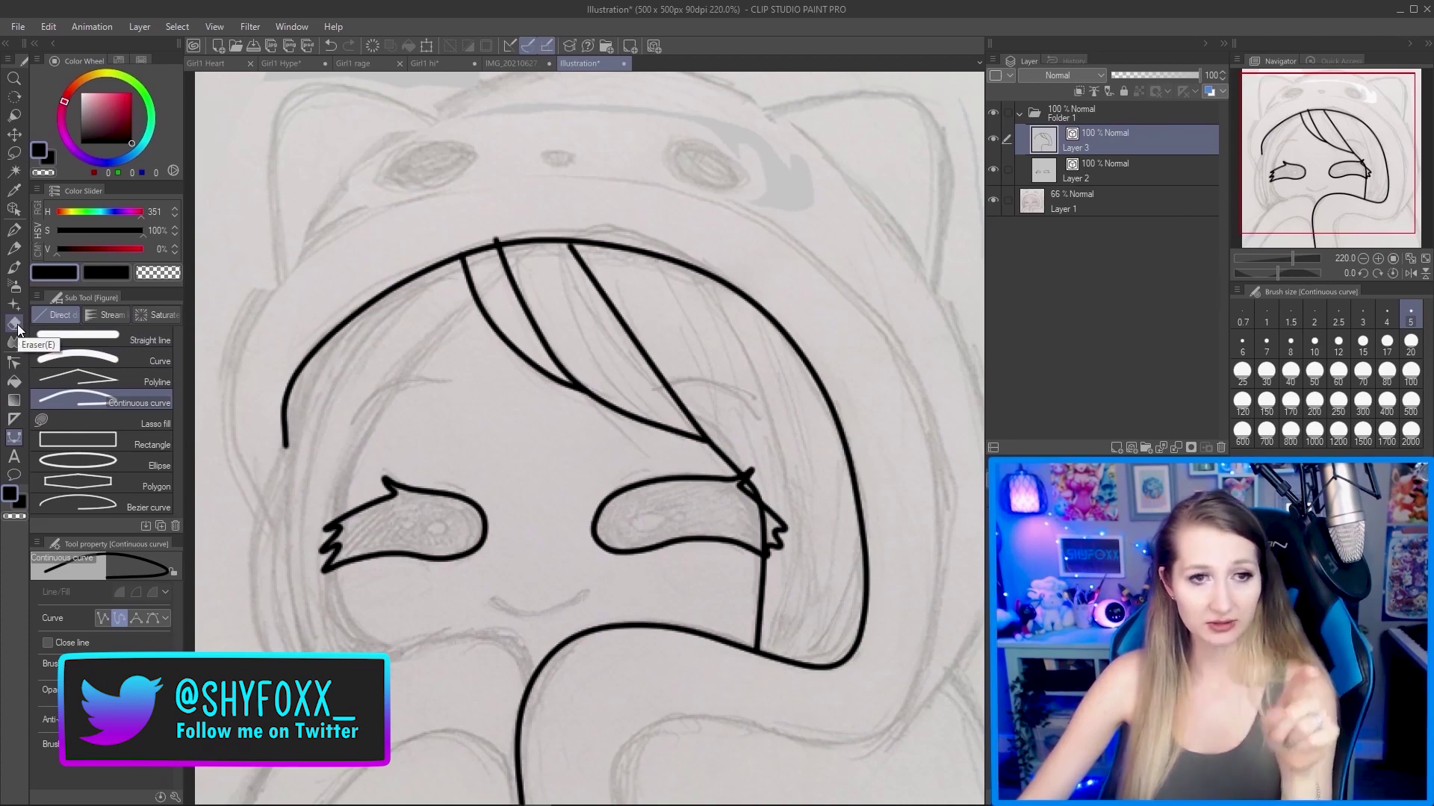
Set the Vector eraser to erase up to intersections, with brush size 8.
left_click(14, 324)
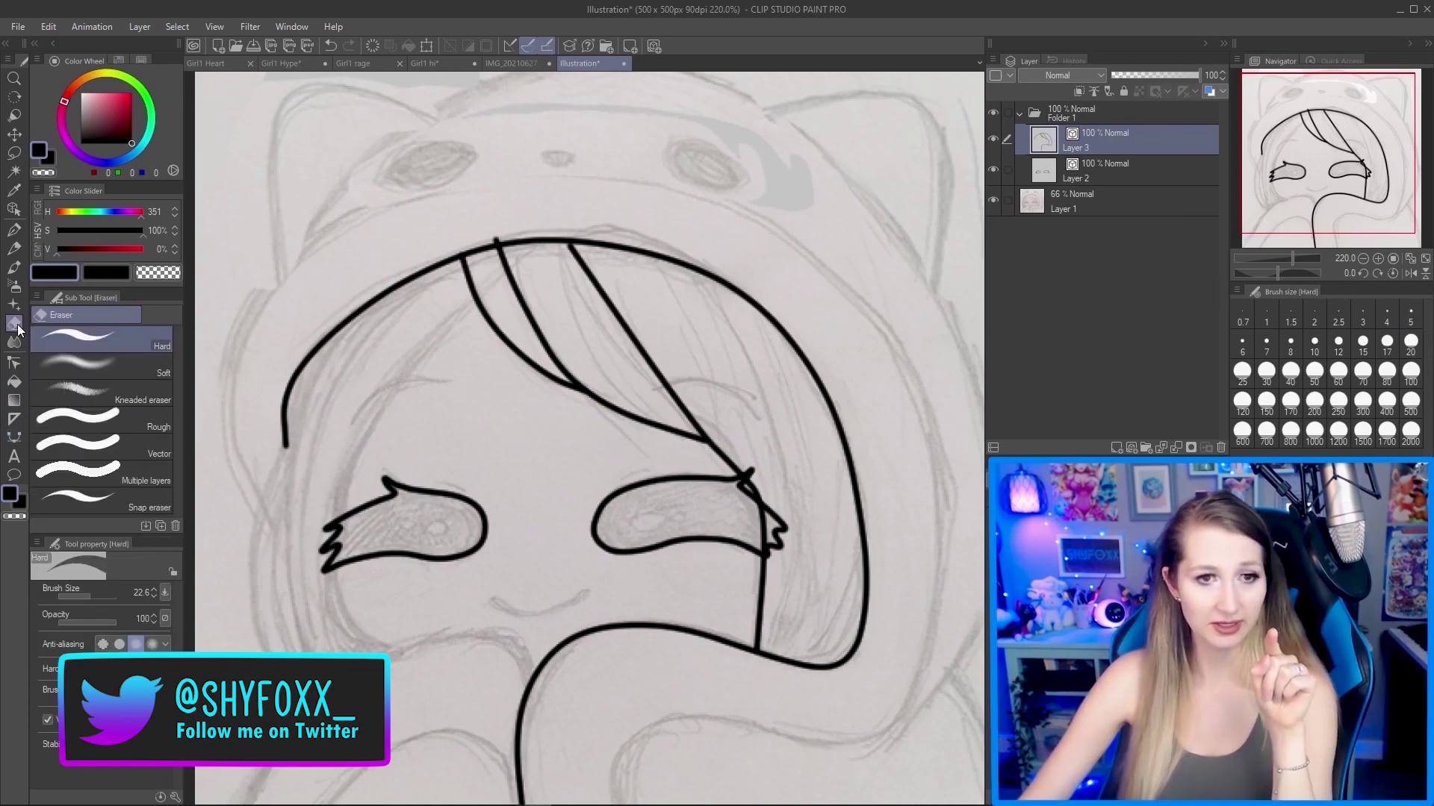
left_click(137, 450)
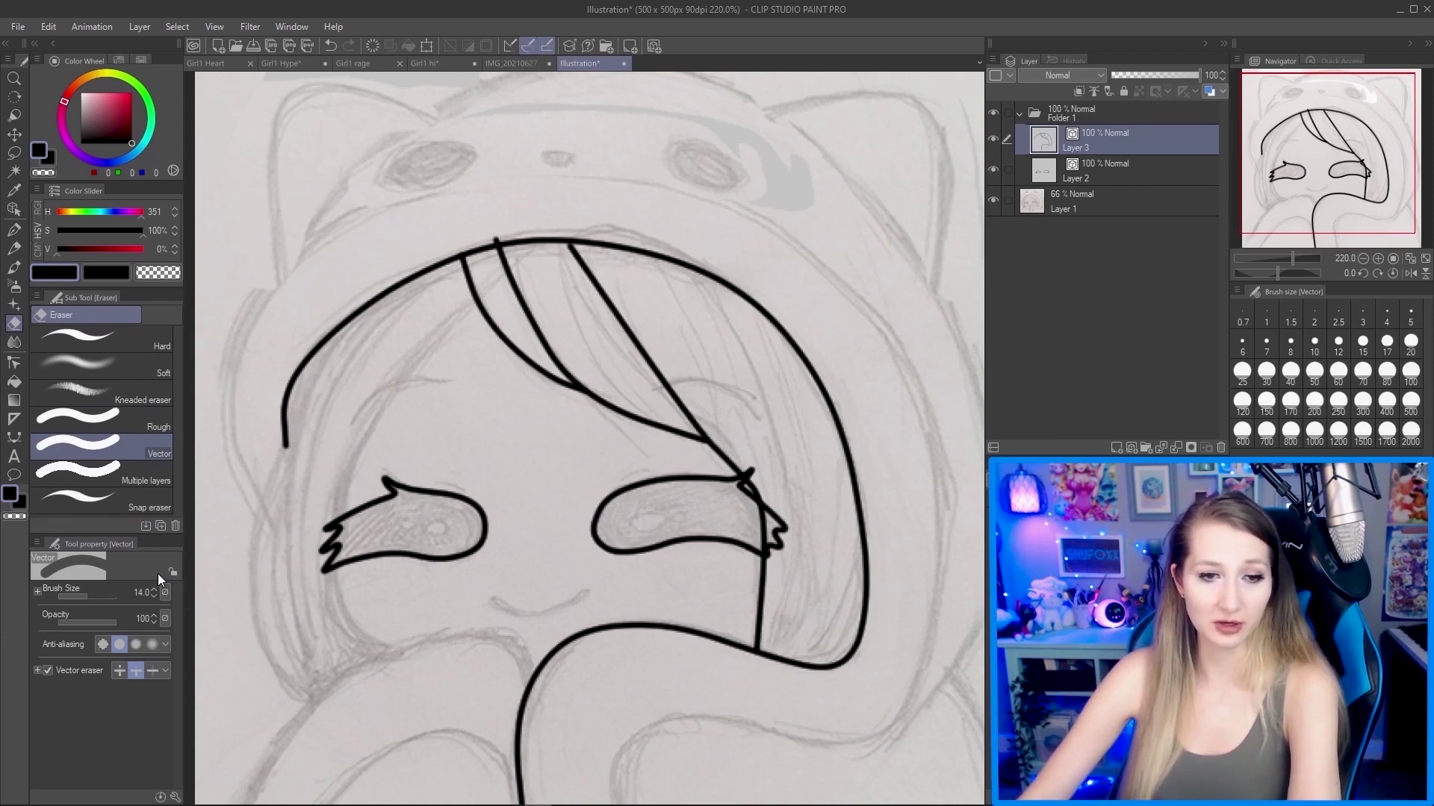
left_click(134, 670)
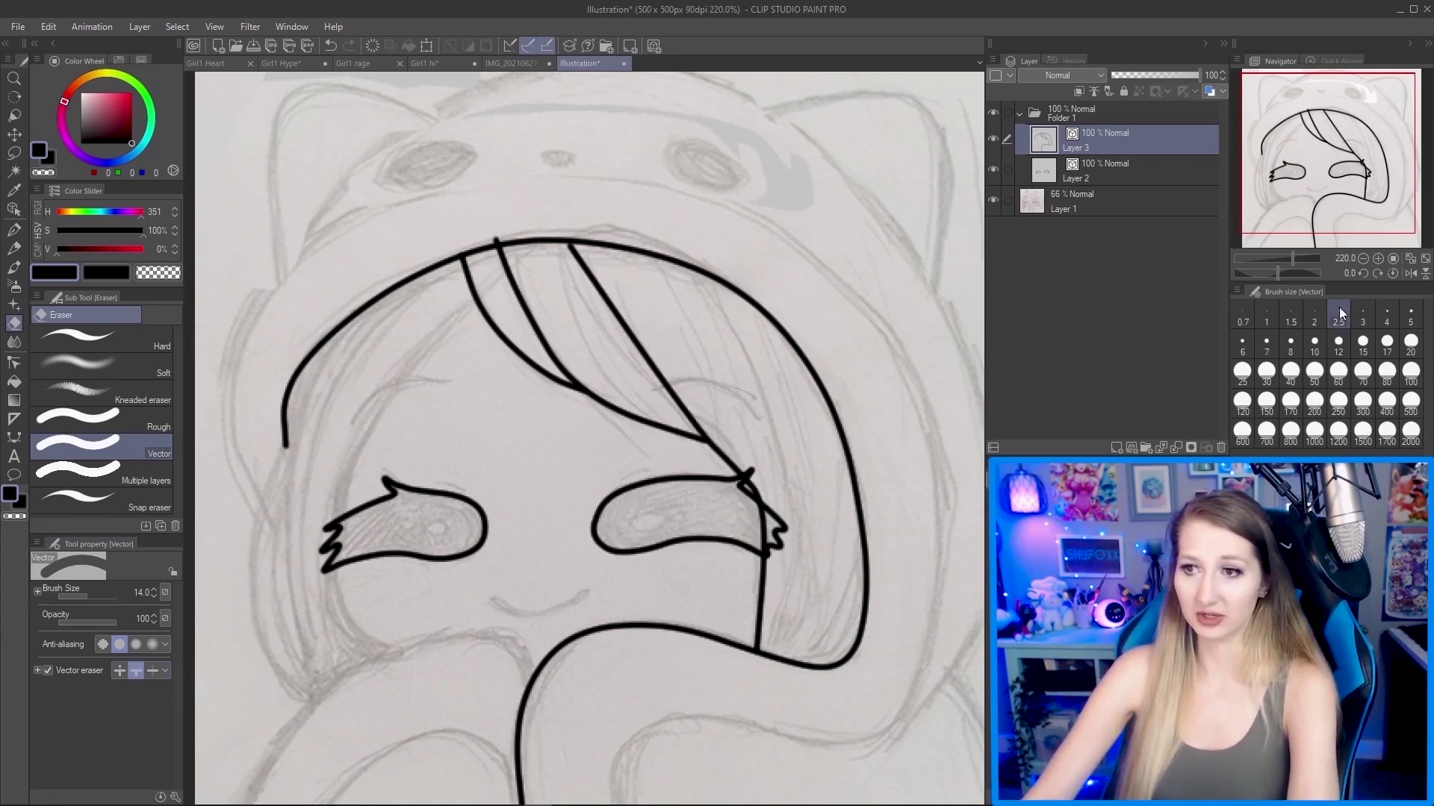
left_click(1296, 342)
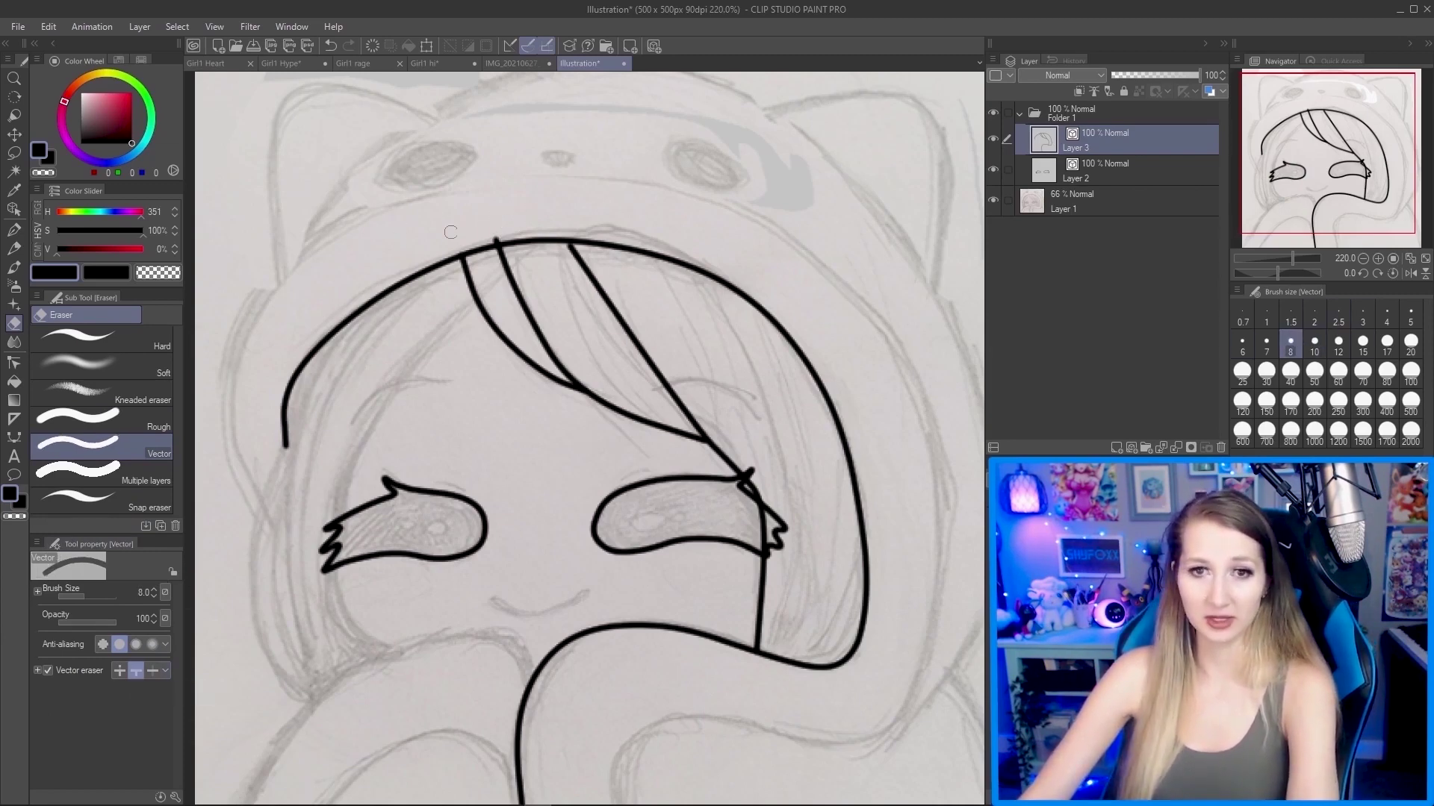
Erase the ends of the fringe strands that stick out above the hood's inner edge.
scroll(503, 239, "up", 5)
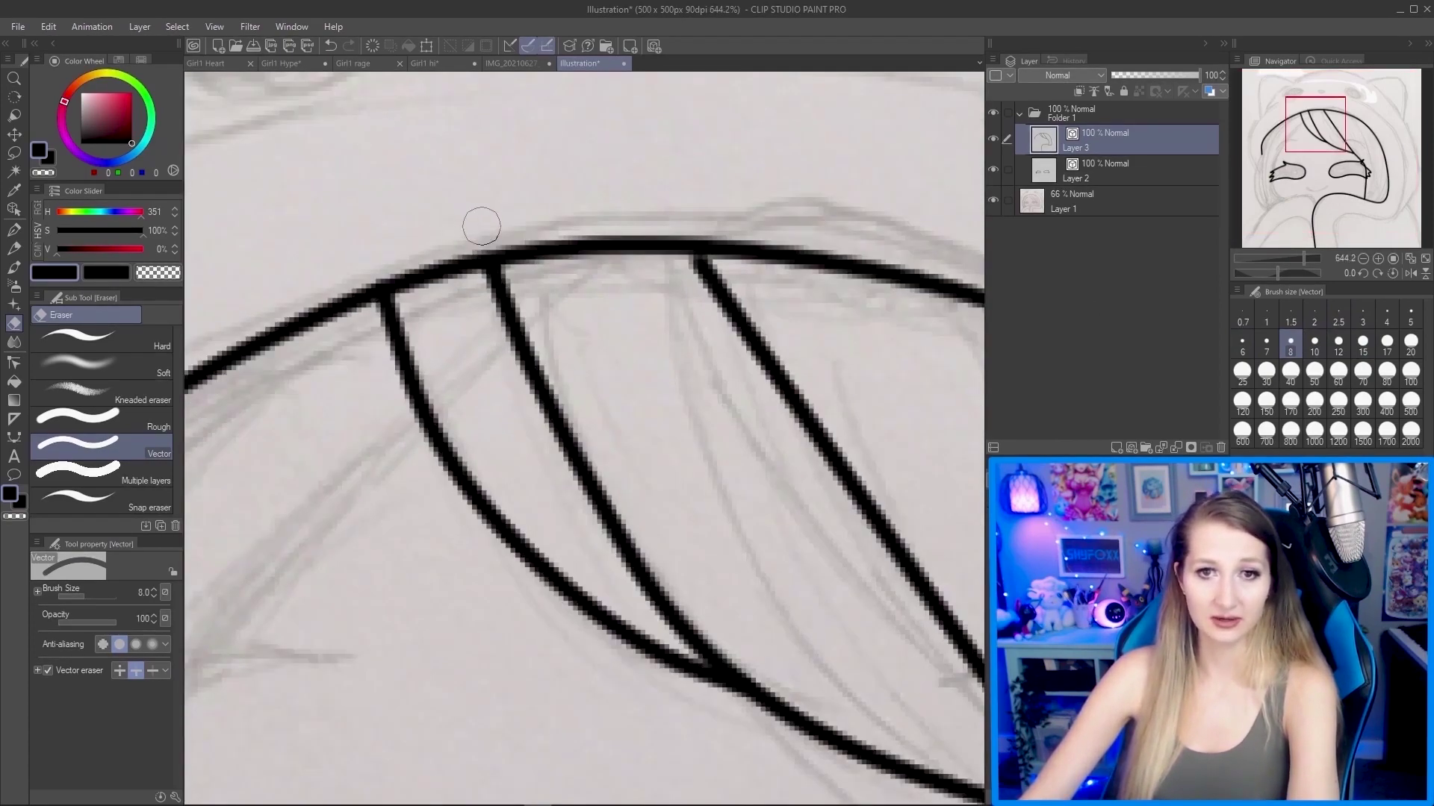
scroll(481, 225, "down", 7)
scroll(582, 238, "up", 4)
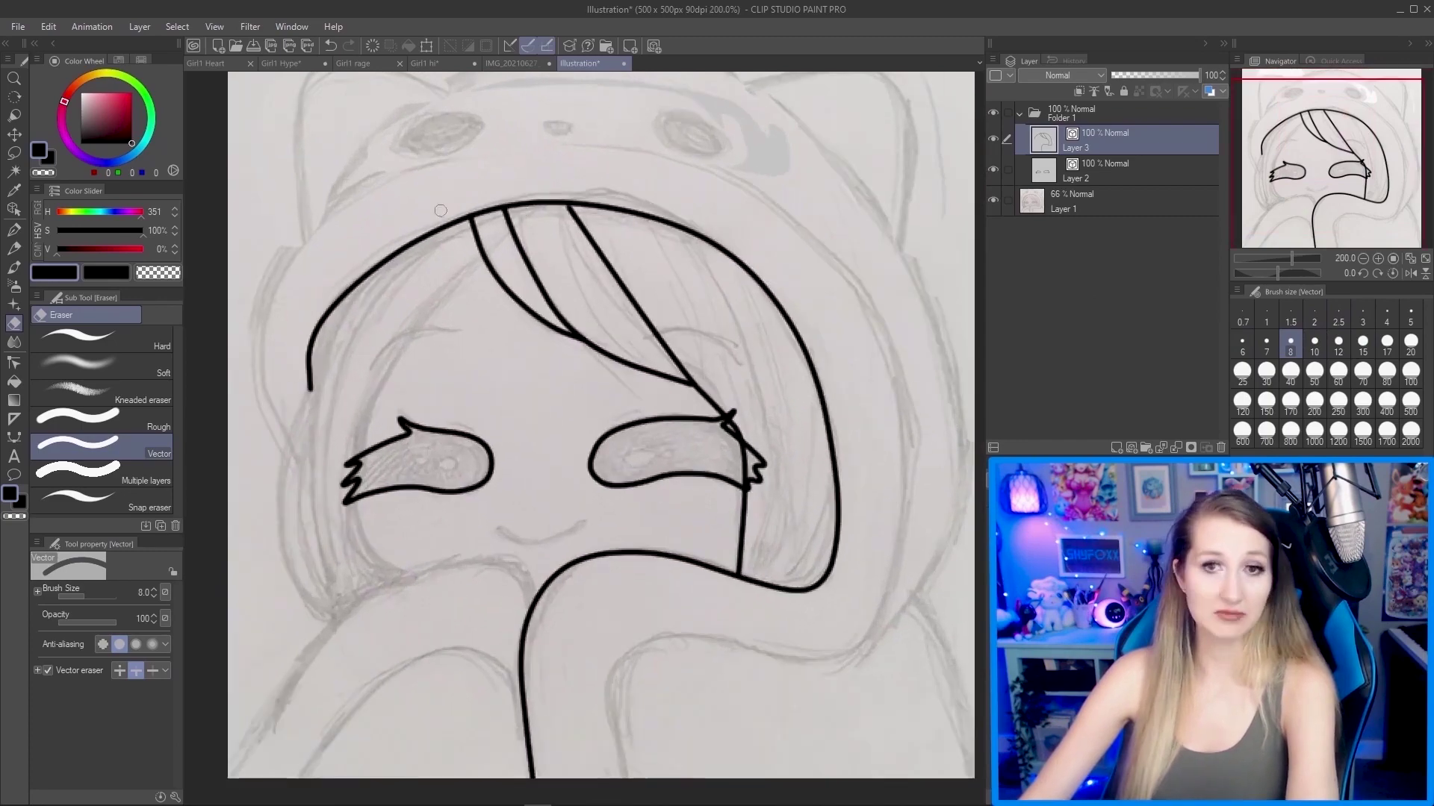
scroll(613, 276, "down", 2)
scroll(739, 452, "up", 5)
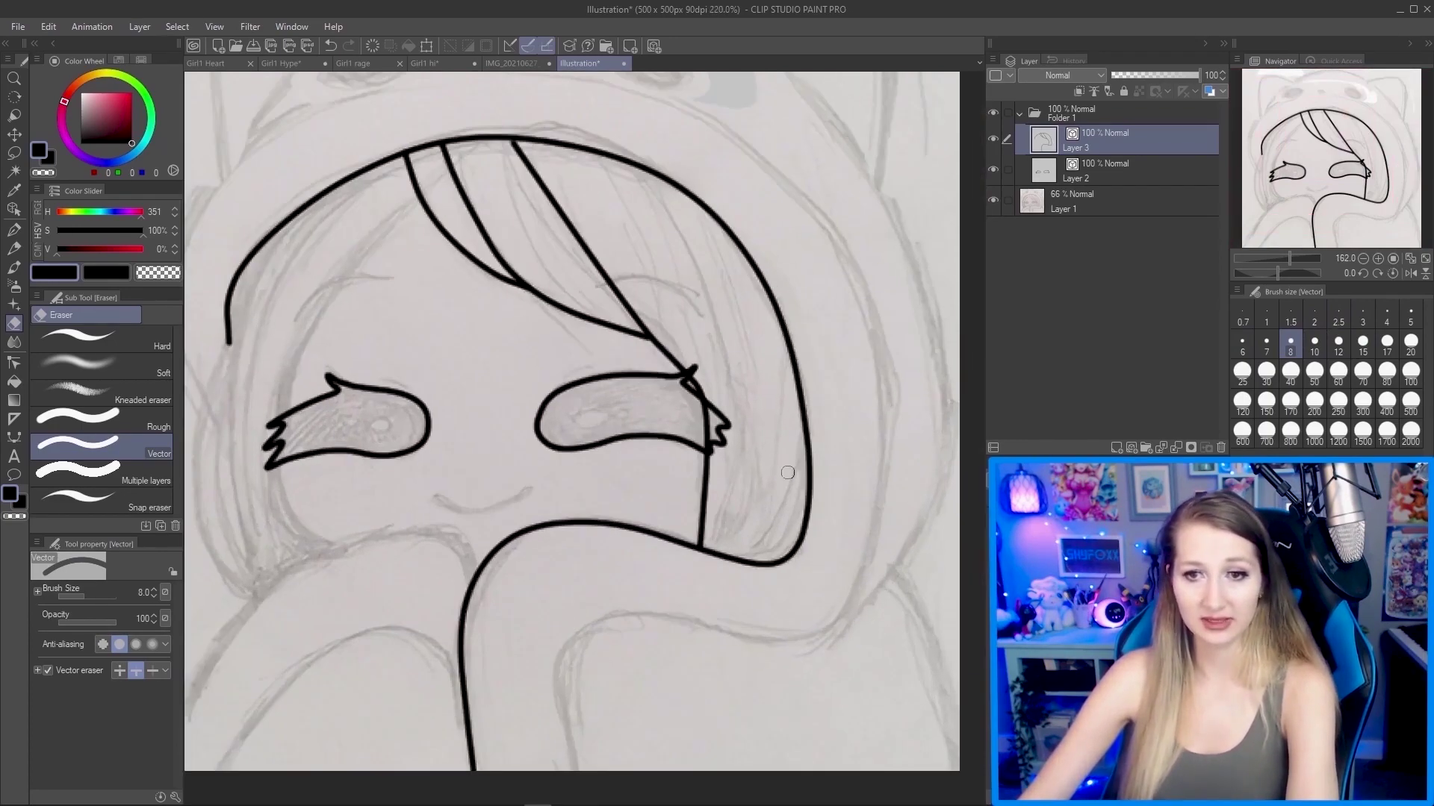
Erase the part of the third hair strand that crosses the right-hand eye.
scroll(732, 388, "down", 3)
scroll(837, 306, "up", 3)
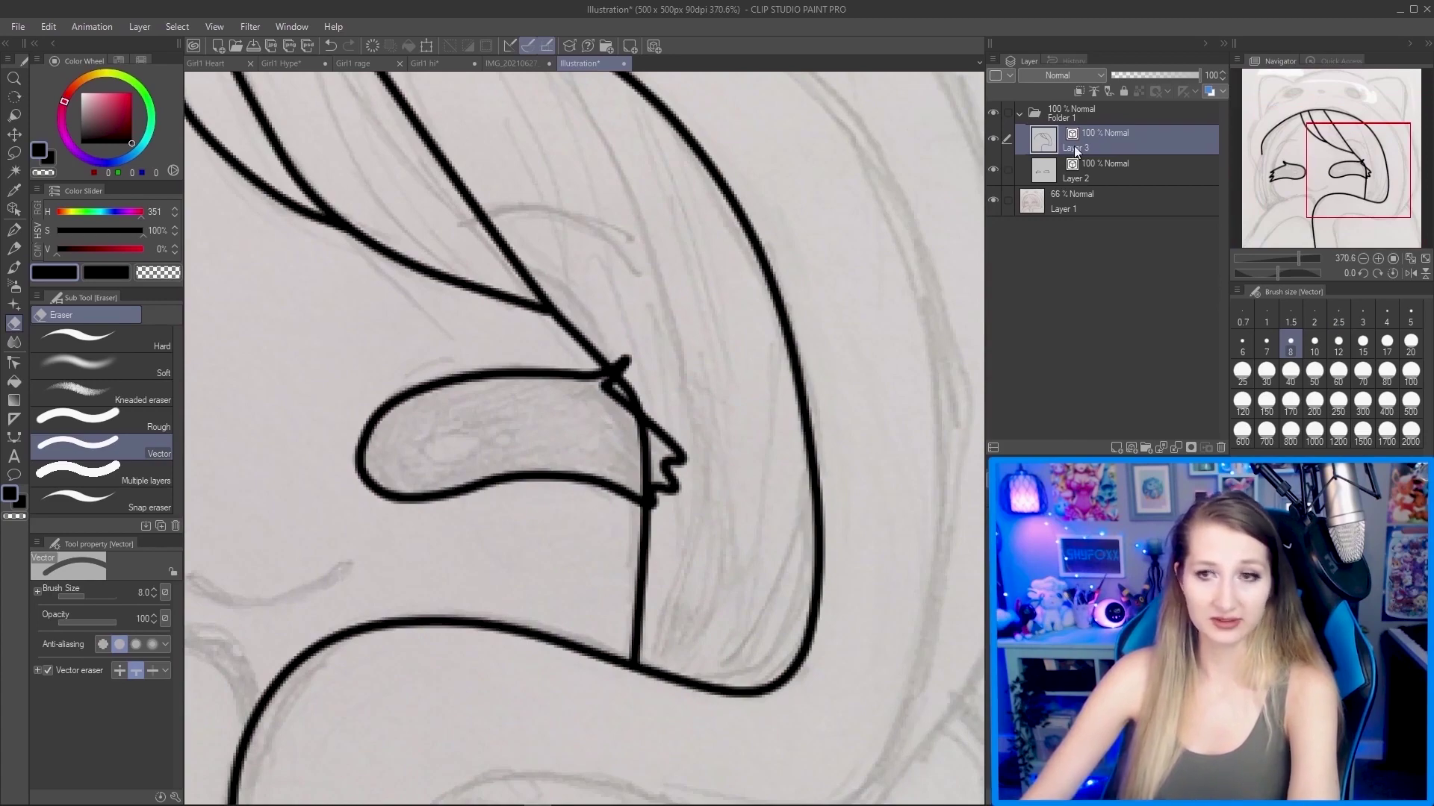
left_click(644, 452)
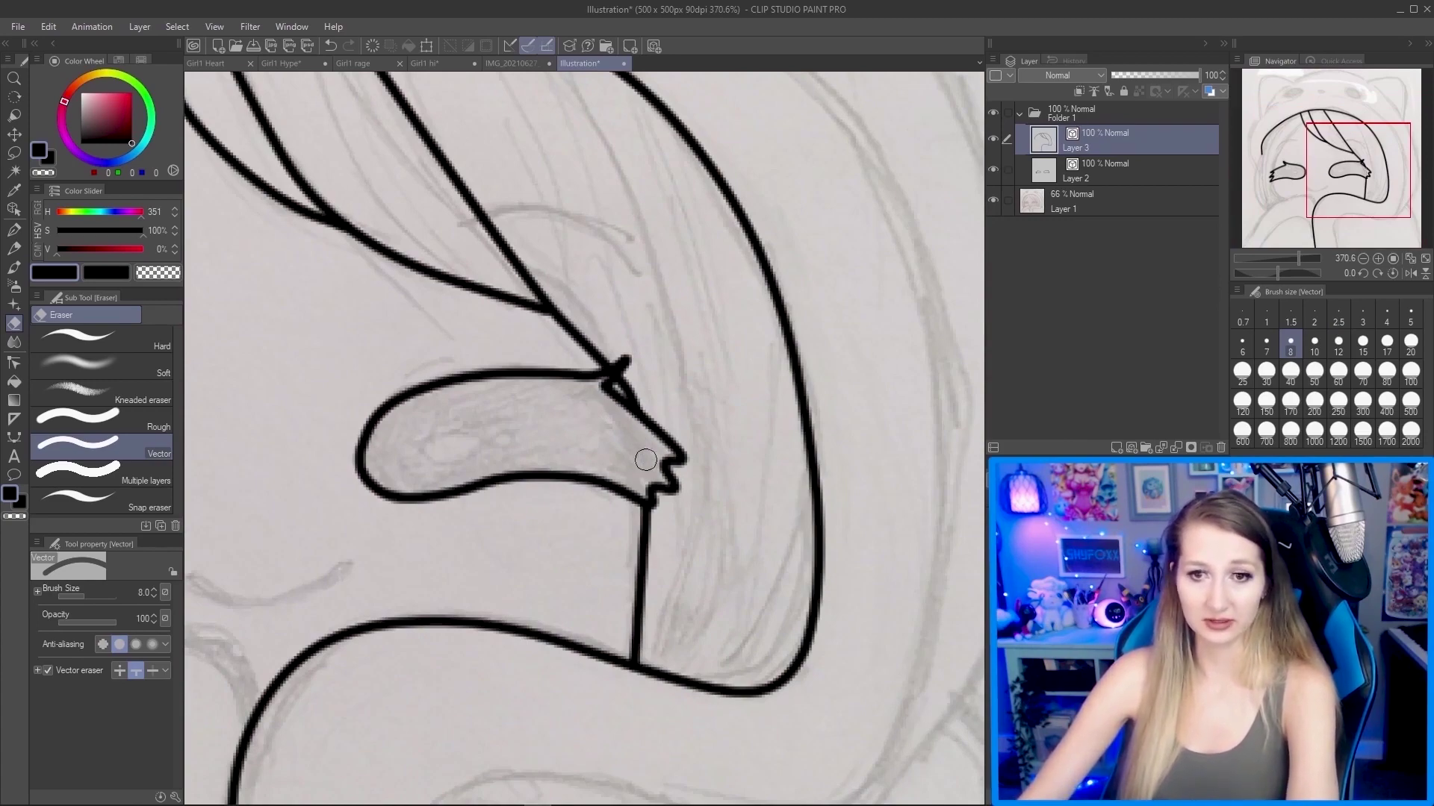
scroll(752, 372, "down", 5)
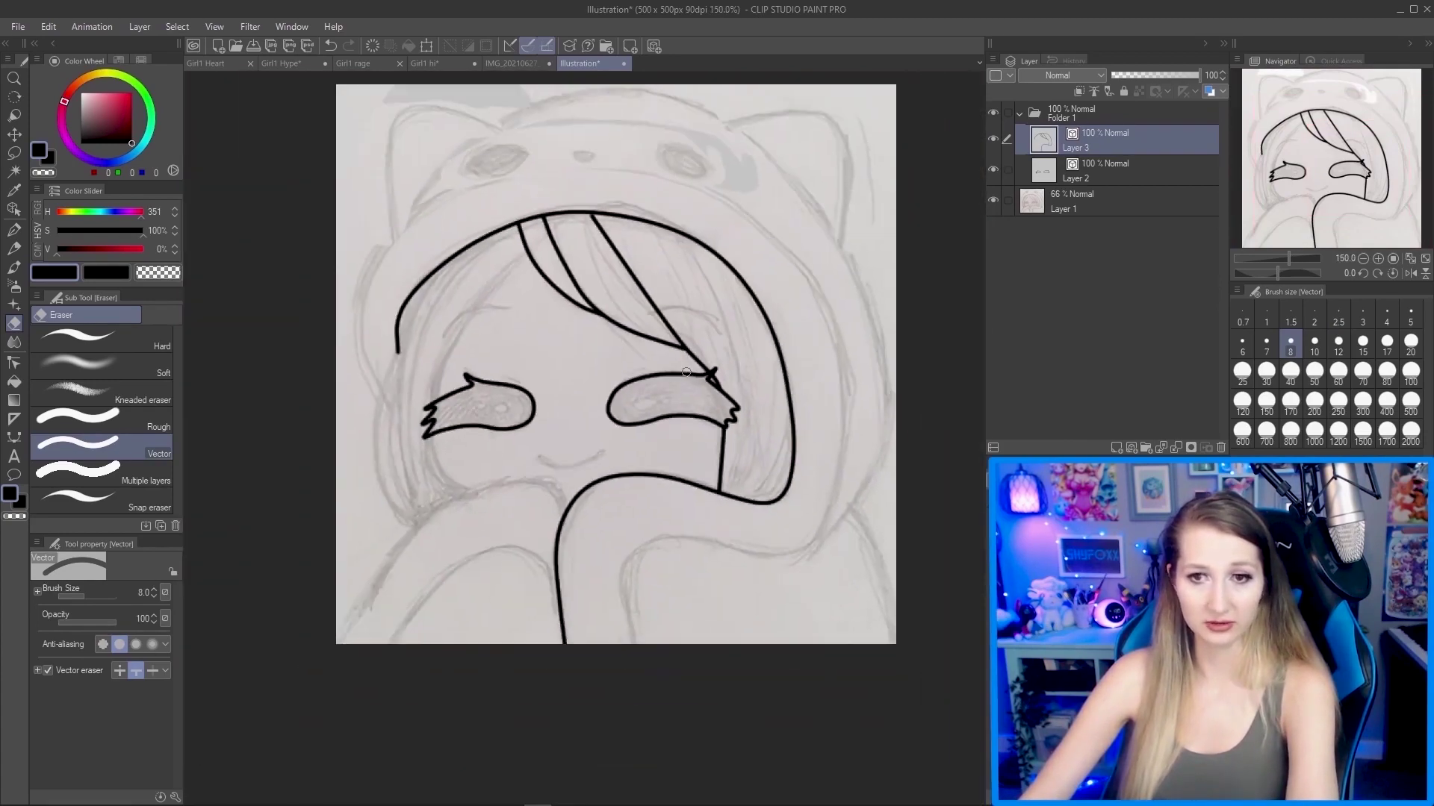
scroll(701, 384, "up", 3)
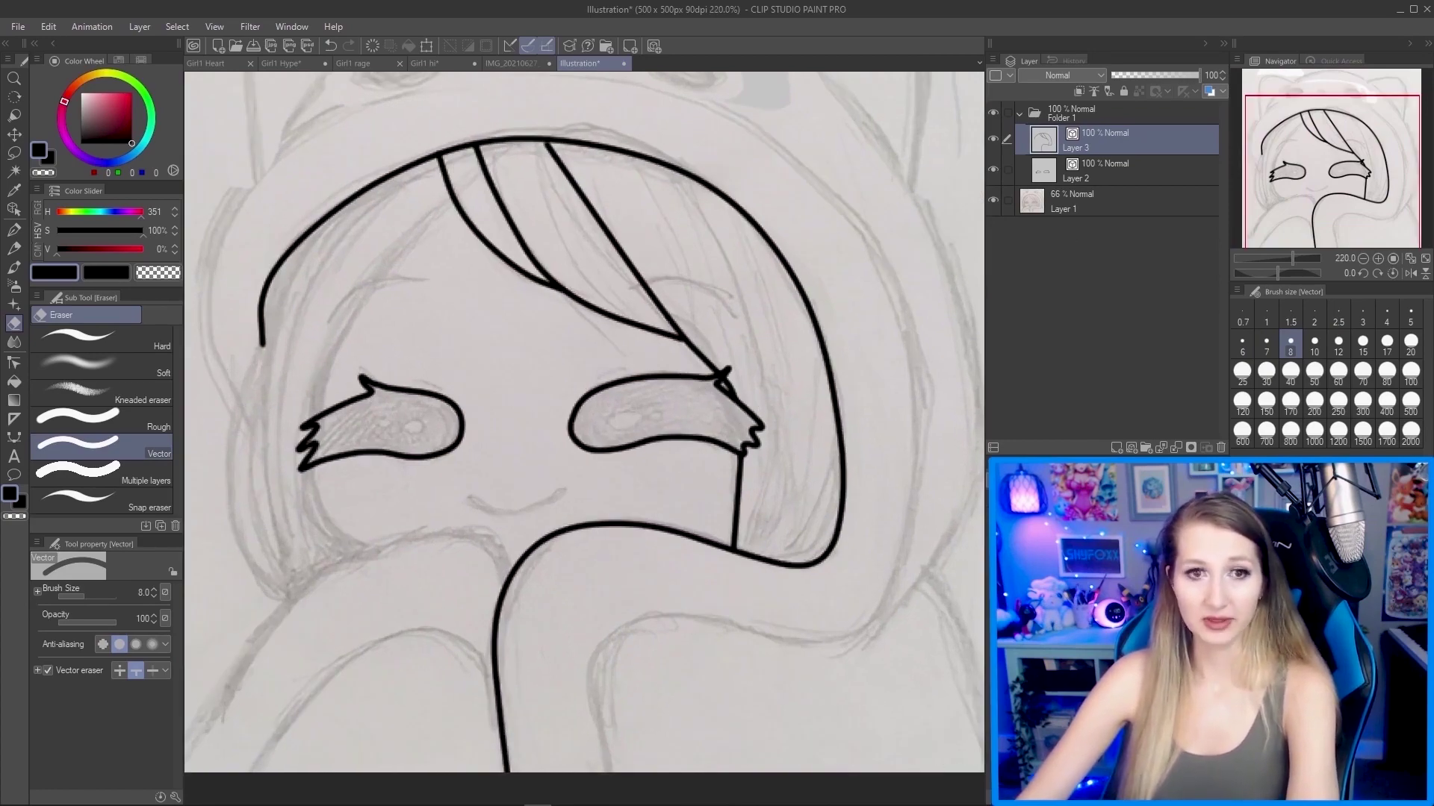
scroll(670, 341, "down", 3)
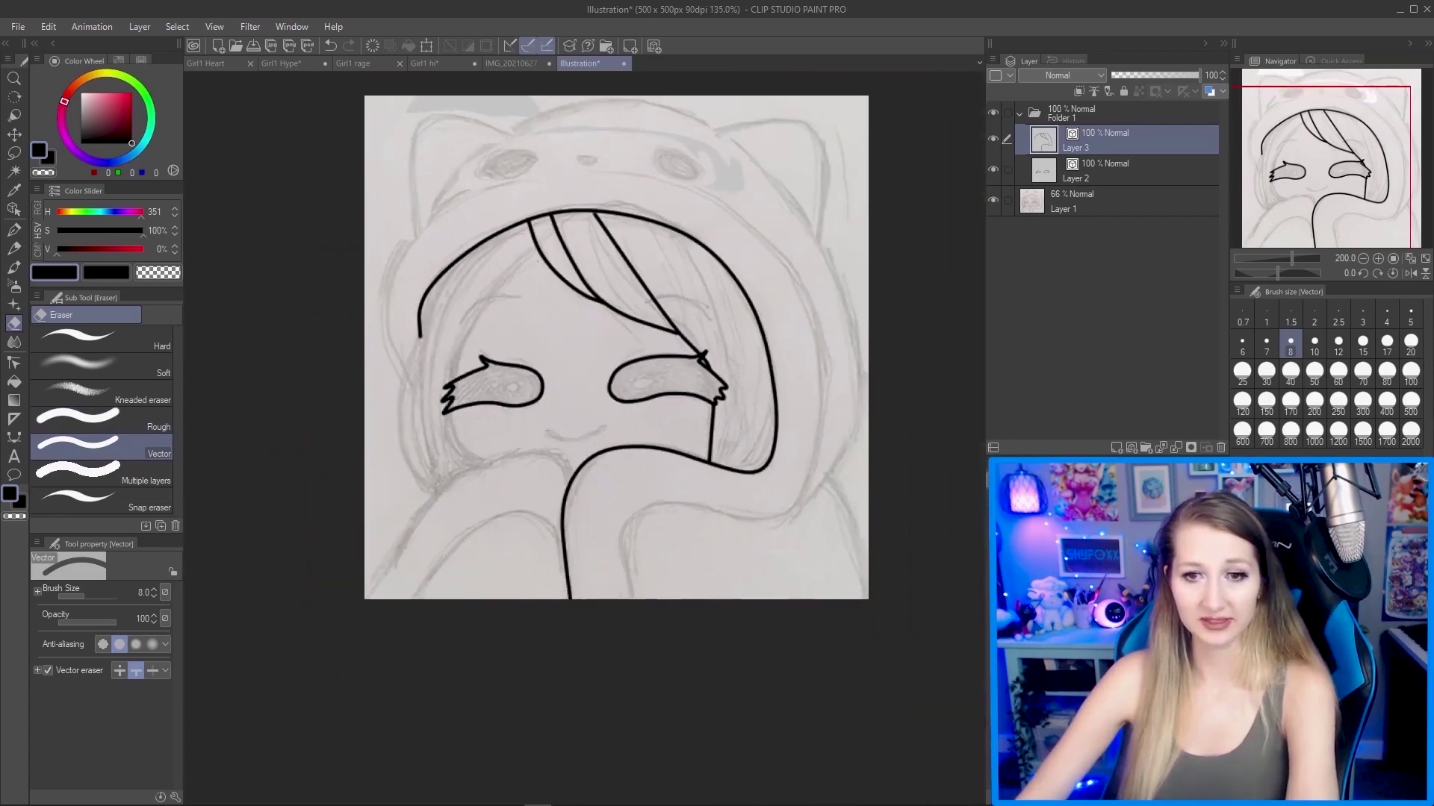
scroll(593, 208, "up", 3)
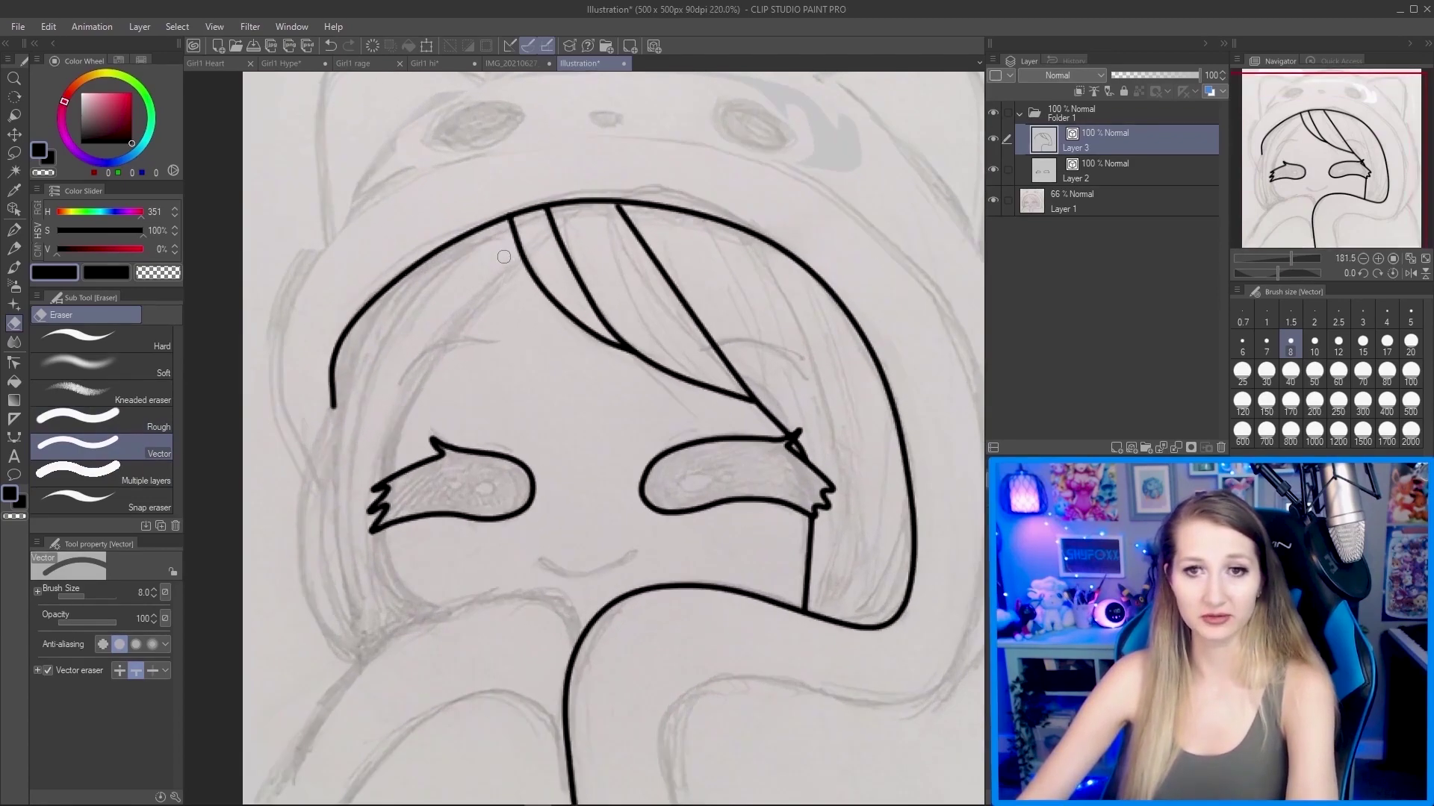
scroll(596, 224, "down", 3)
scroll(600, 266, "up", 1)
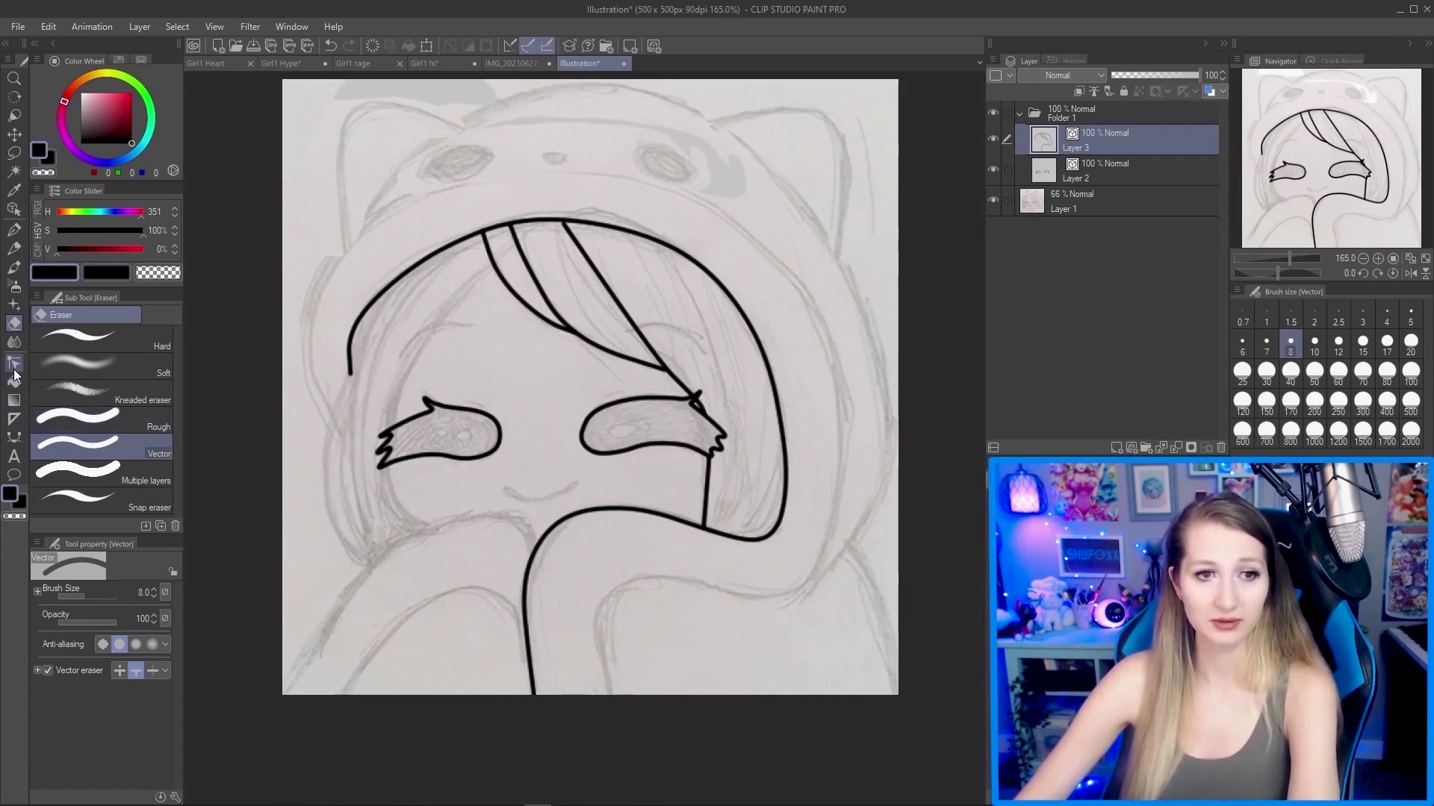
Trace the left-hand side of the face with a continuous curve from the first fringe strand past the eye lashes down to the sleeve.
scroll(401, 391, "up", 2)
left_click(13, 437)
left_click(536, 188)
left_click(456, 273)
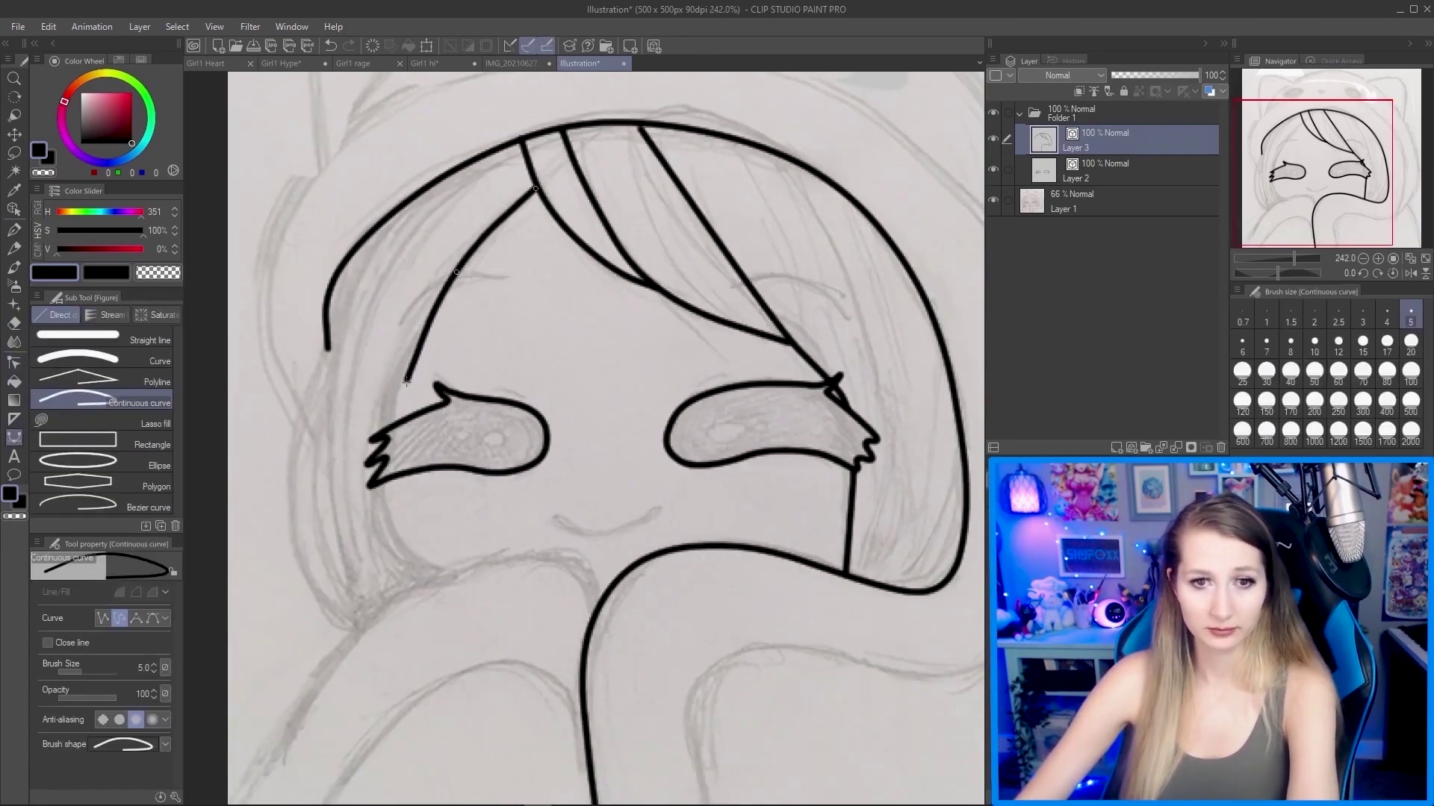
left_click(377, 482)
double_click(451, 578)
Trace the left-hand arm's upper sleeve edge from the canvas's lower corner under the face to where it meets the other sleeve.
scroll(451, 578, "down", 1)
left_click(298, 718)
left_click(355, 638)
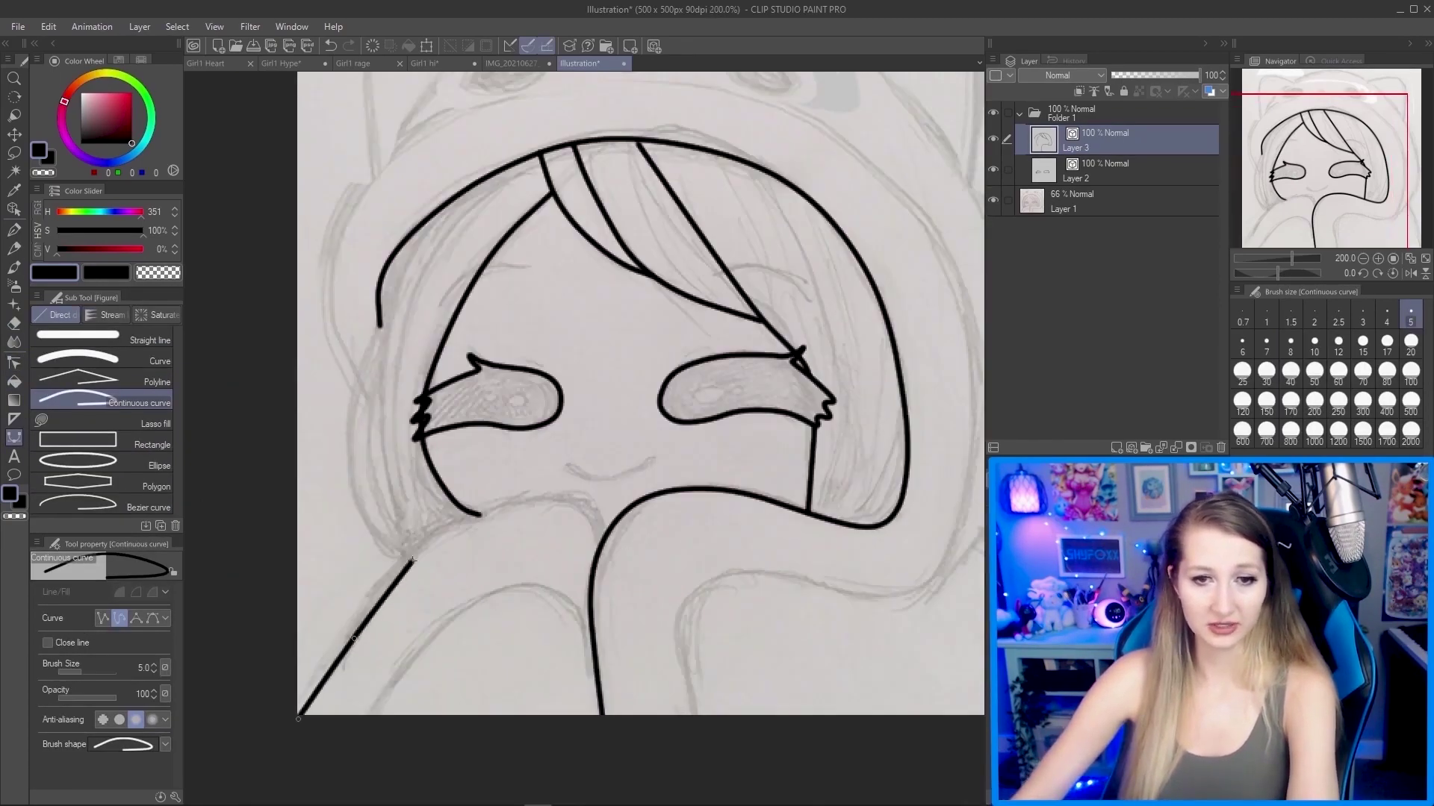
left_click(446, 532)
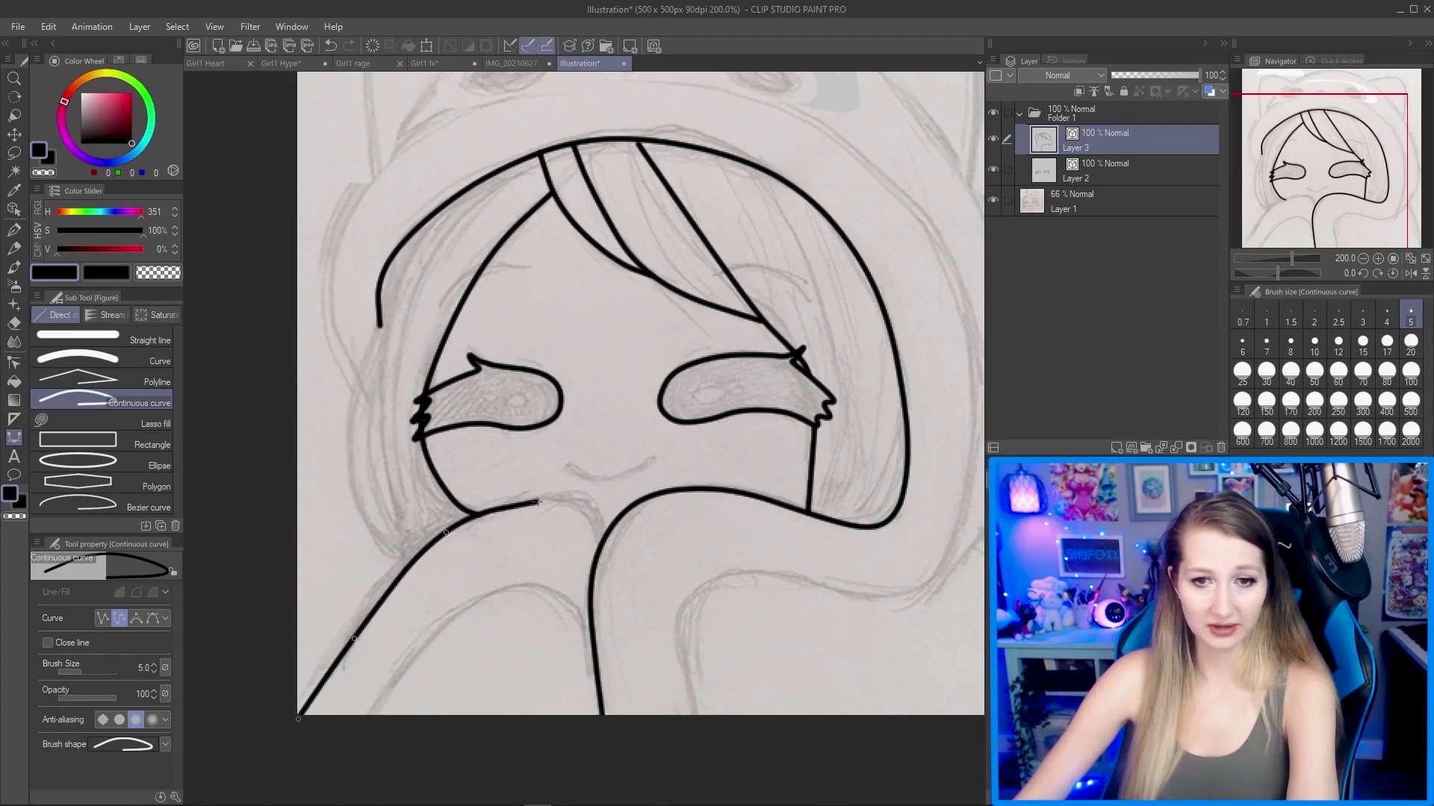
left_click(537, 503)
left_click(587, 508)
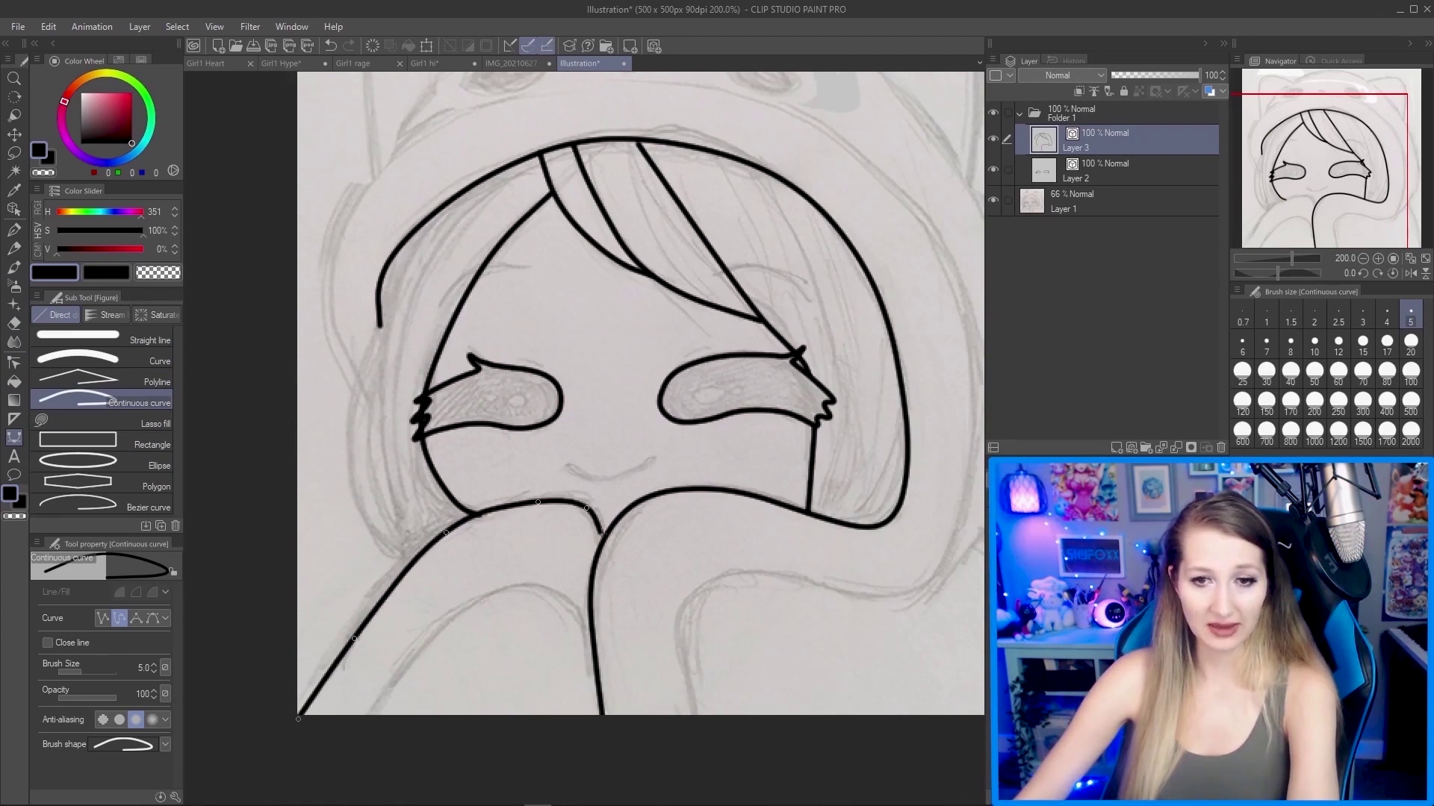
double_click(604, 542)
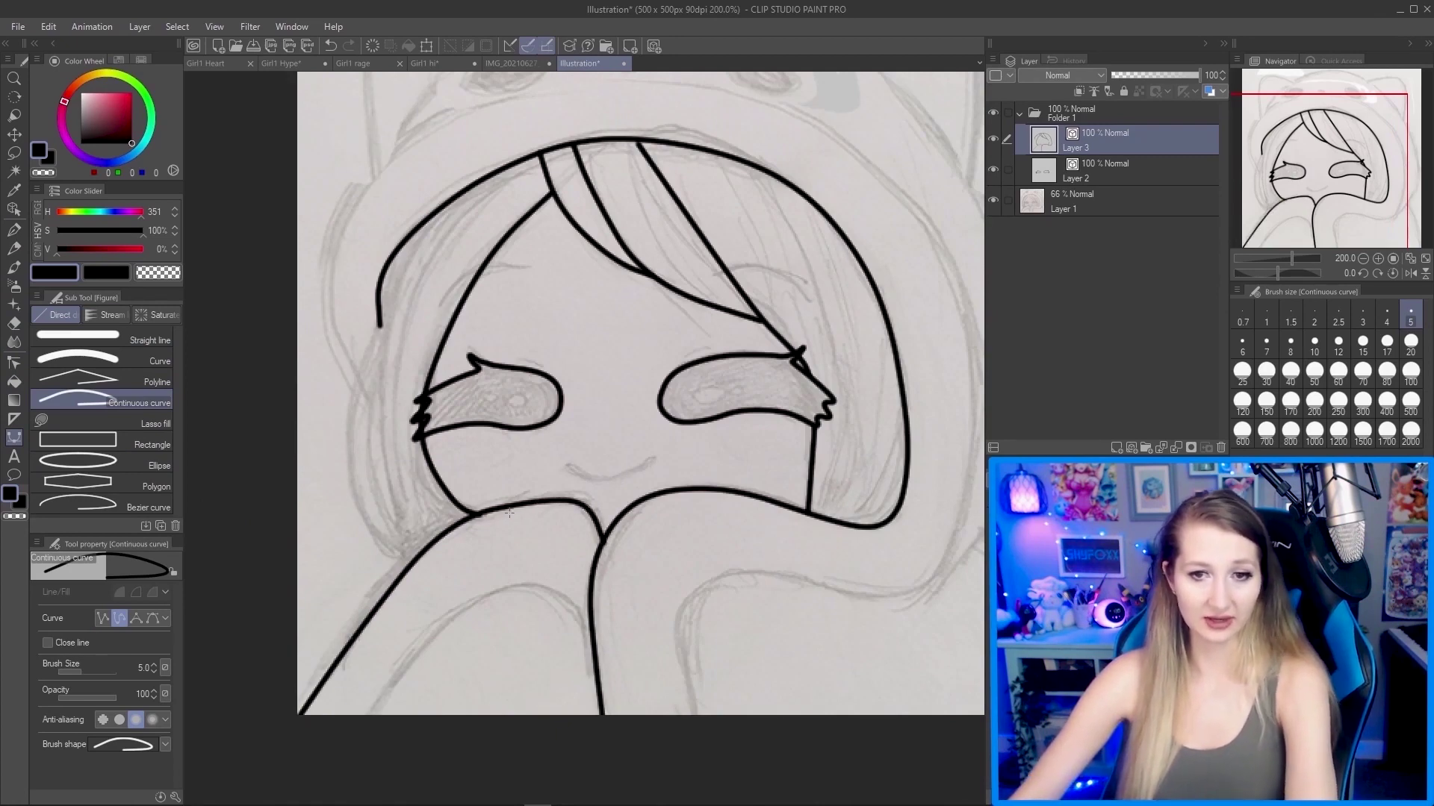
Try deleting a control point atop the left-hand sleeve curve, undo it, and add a control point there pulled upward to round the curve.
left_click(13, 362)
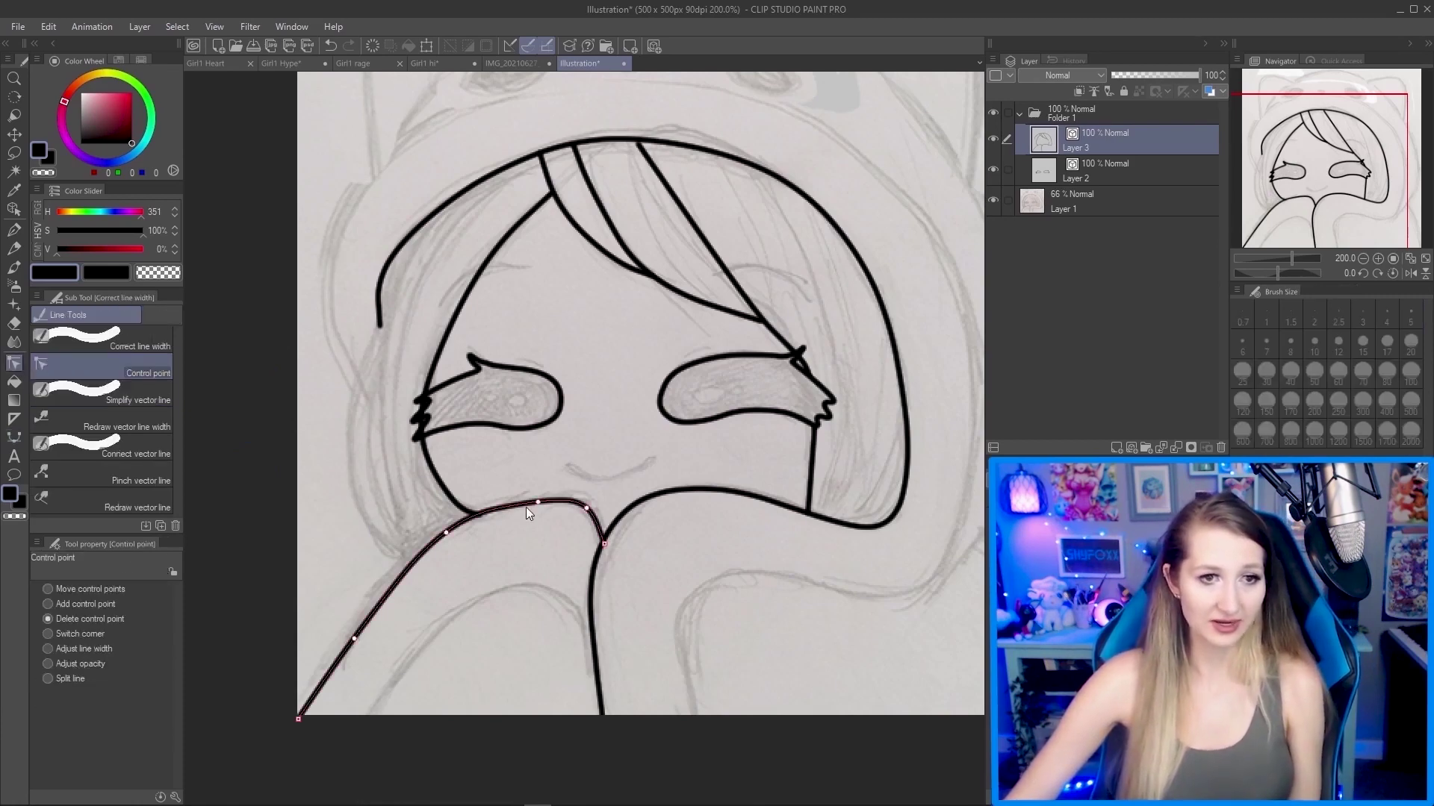
left_click(541, 507)
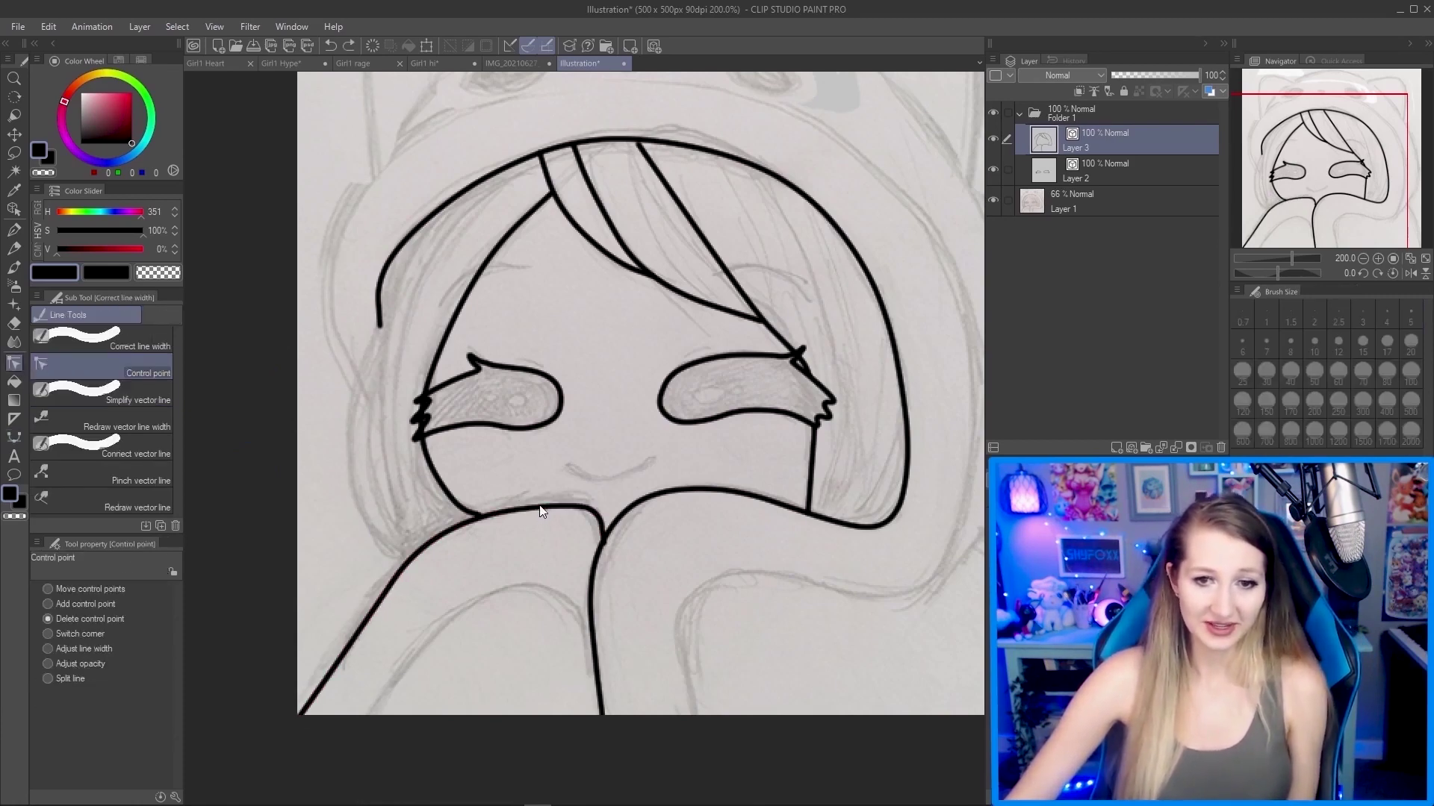
left_click(66, 604)
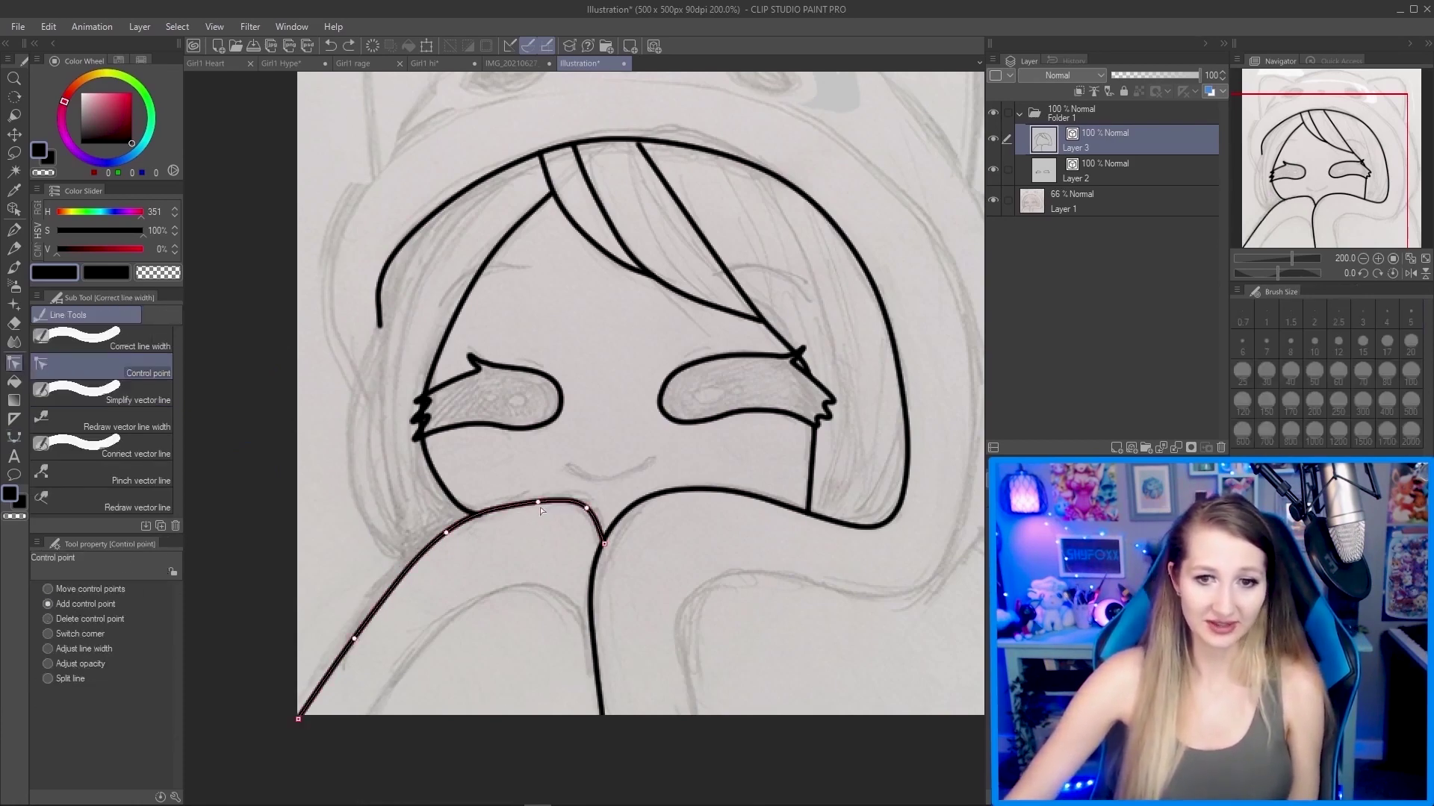
left_click_drag(540, 508, 561, 493)
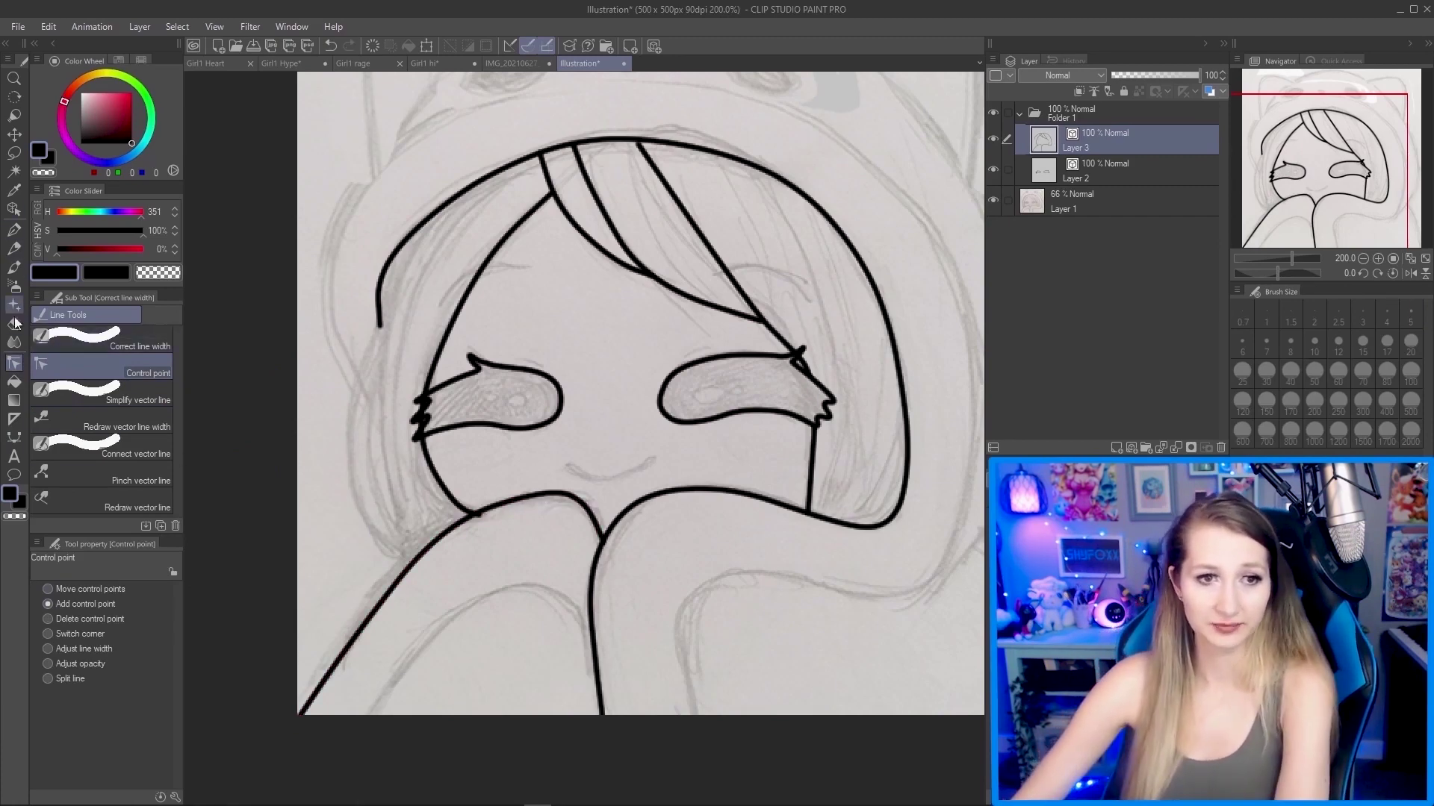
Trace the left-hand arm's lower sleeve edge from the middle sleeve line down to the canvas's lower edge.
key("u")
left_click(590, 634)
left_click(455, 590)
double_click(373, 715)
Trace the right-hand arm's lower sleeve edge from the canvas's lower edge up and outward toward the elbow.
left_click(693, 713)
left_click(700, 583)
left_click(855, 592)
key("ctrl+minus")
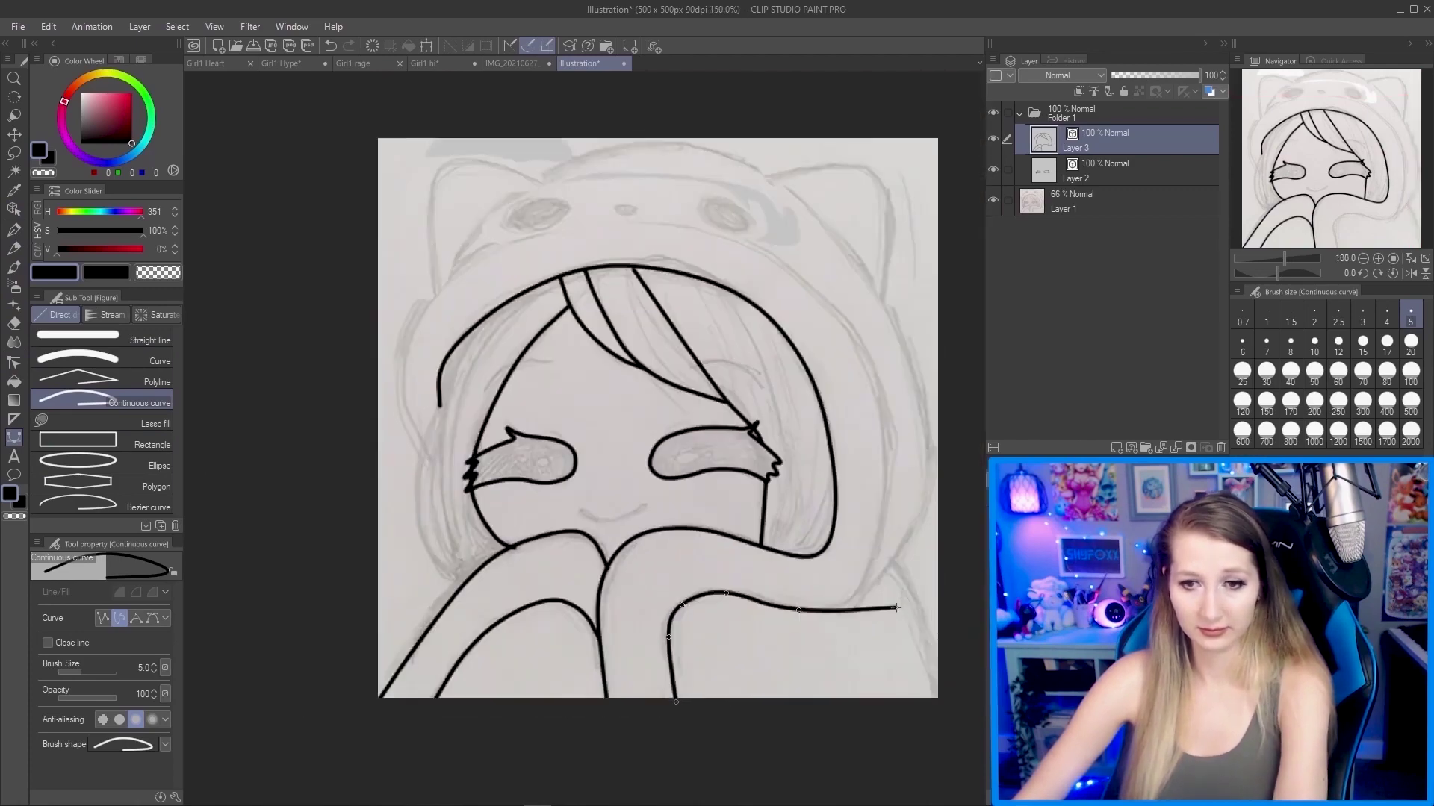
Continue the sleeve curve up the right-hand side and over the head along the hood's outer rim, ending on the left-hand side.
scroll(896, 609, "up", 3)
left_click(881, 369)
scroll(821, 299, "down", 2)
left_click(821, 246)
left_click(590, 176)
left_click(336, 299)
double_click(354, 433)
Trace the left-hand outer hair edge and the right-hand hair strand as curves from the hood's inner rim down to the sleeves.
left_click(398, 303)
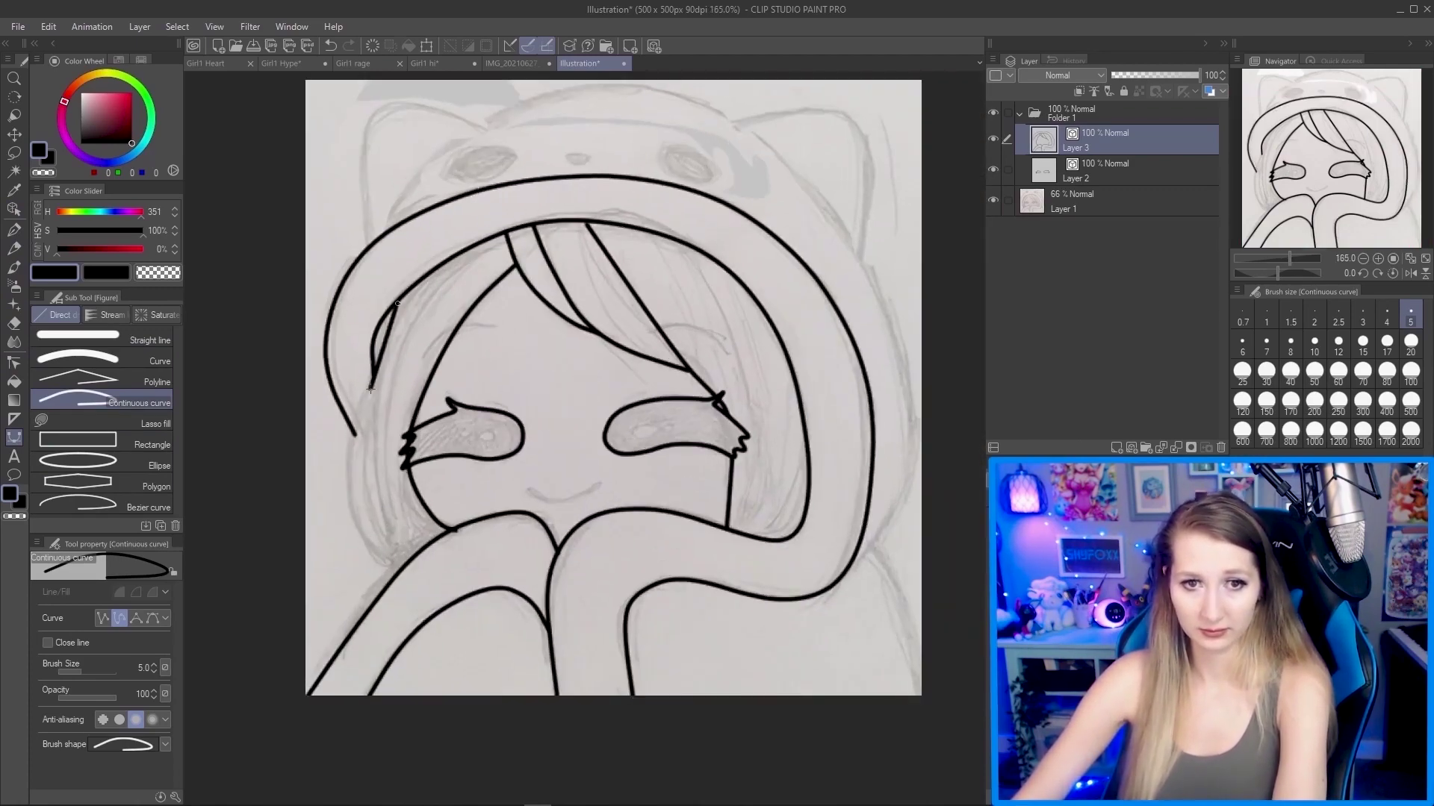
left_click(346, 482)
double_click(402, 584)
scroll(527, 294, "down", 2)
left_click(699, 265)
left_click(747, 377)
double_click(744, 514)
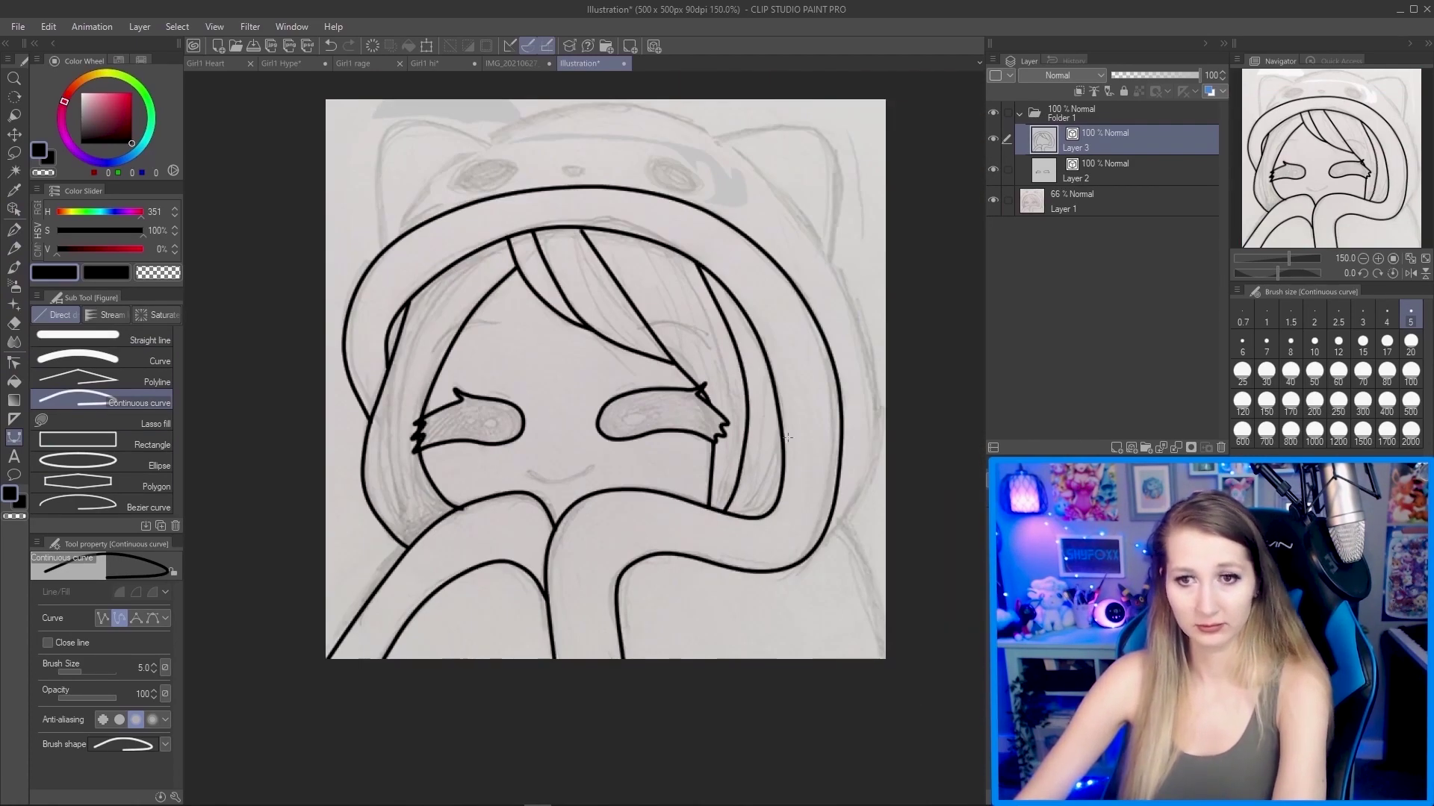
Trace the inner hair strand on the left-hand side as a curve from below the hood's rim down to the sleeve.
scroll(787, 437, "up", 2)
left_click(418, 273)
left_click(388, 425)
scroll(403, 448, "down", 2)
Trace the left-hand and right-hand eyebrows as short arched curves over the sketch.
scroll(448, 448, "up", 2)
double_click(515, 420)
left_click(698, 432)
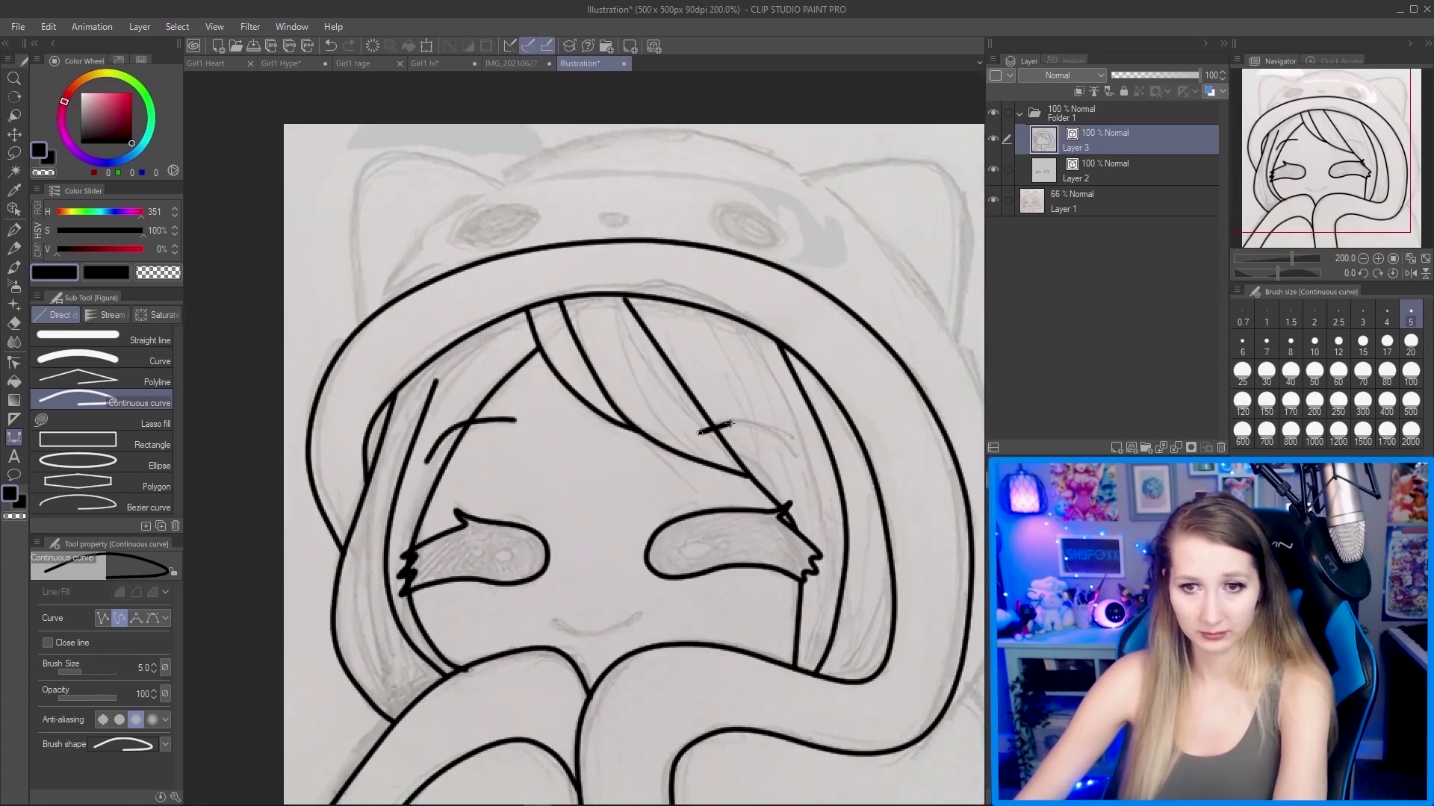
left_click(751, 420)
double_click(799, 444)
scroll(671, 428, "down", 2)
scroll(682, 426, "up", 1)
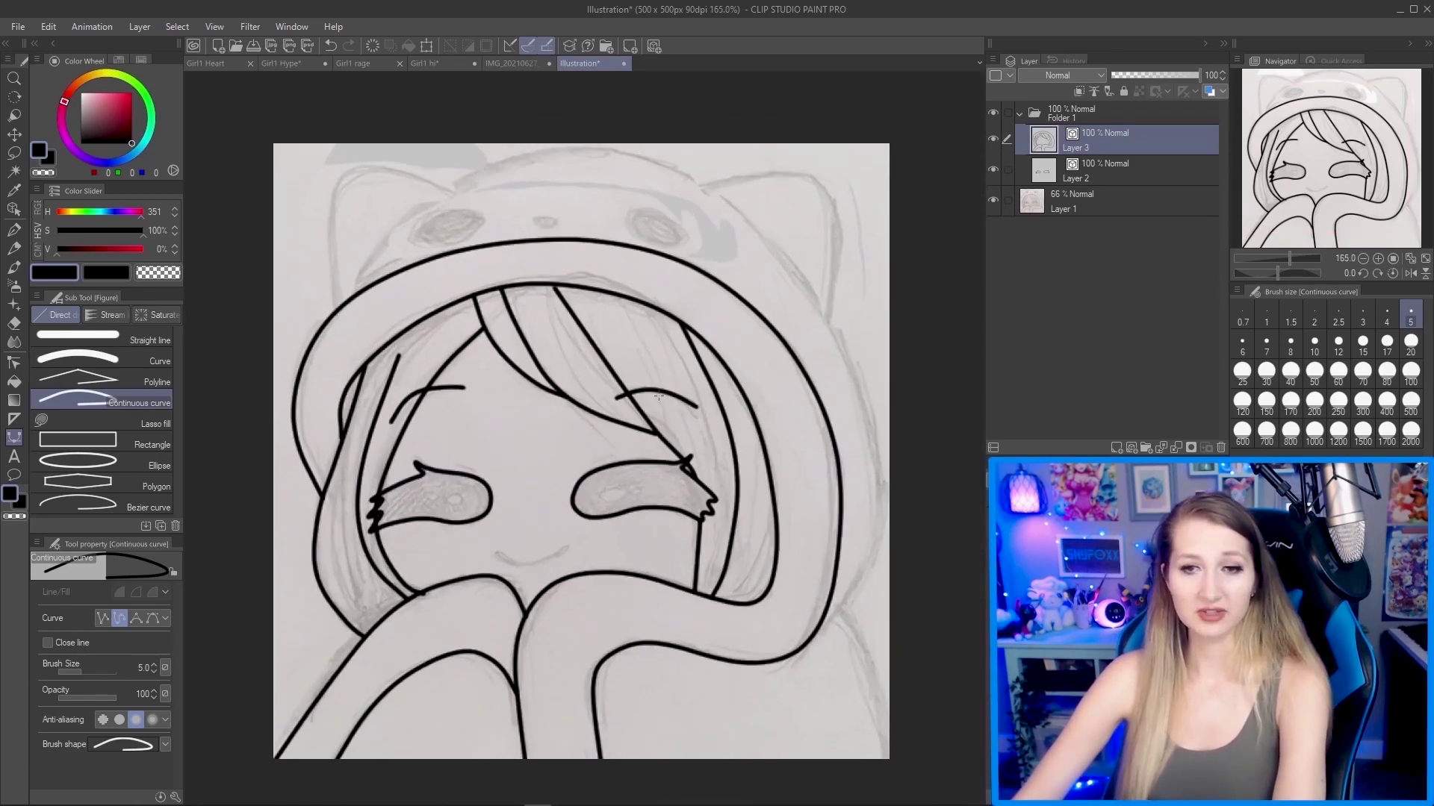
scroll(635, 396, "down", 2)
scroll(594, 356, "up", 2)
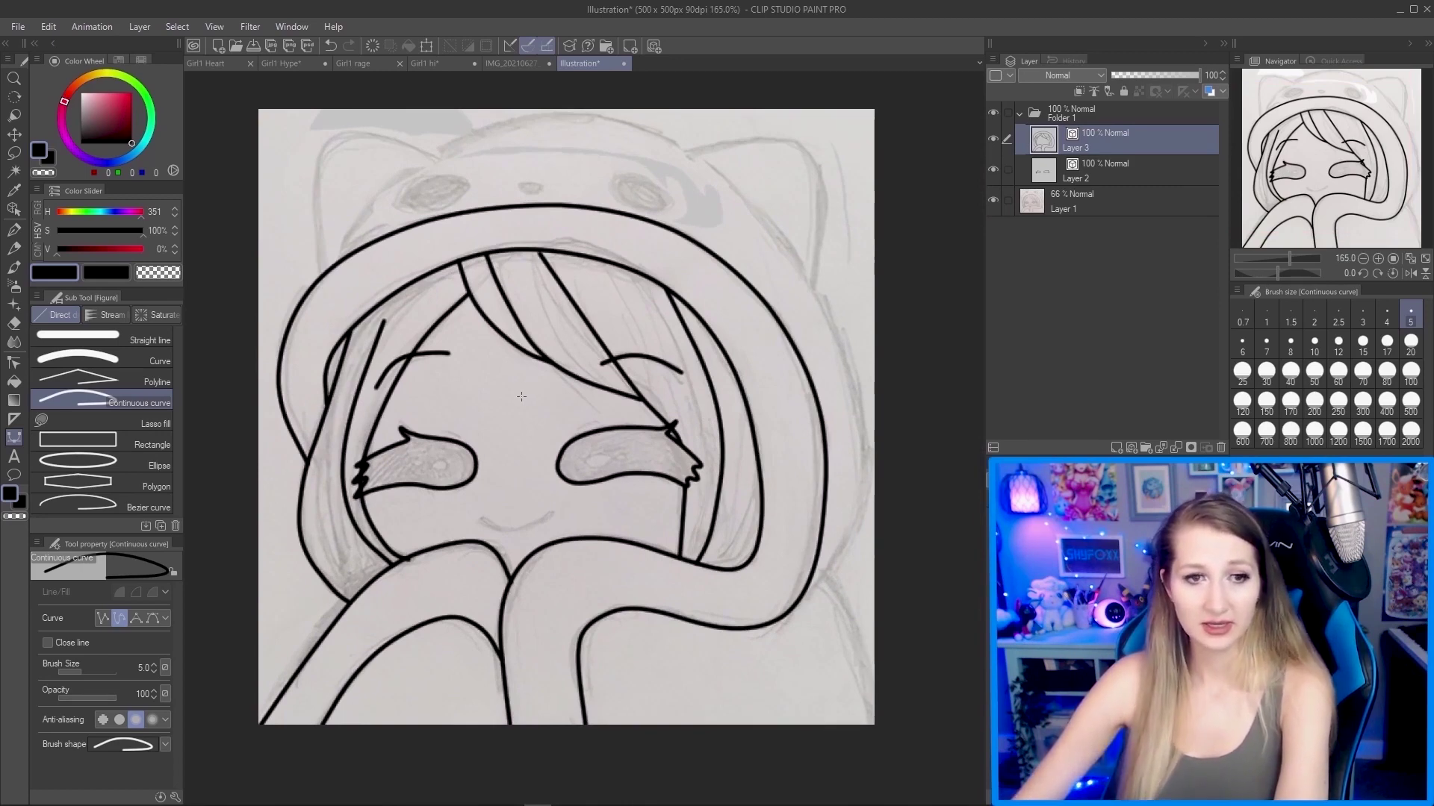
Try thinning the left-hand eyebrow with Correct line width in Narrow mode, and undo the stroke.
left_click(14, 364)
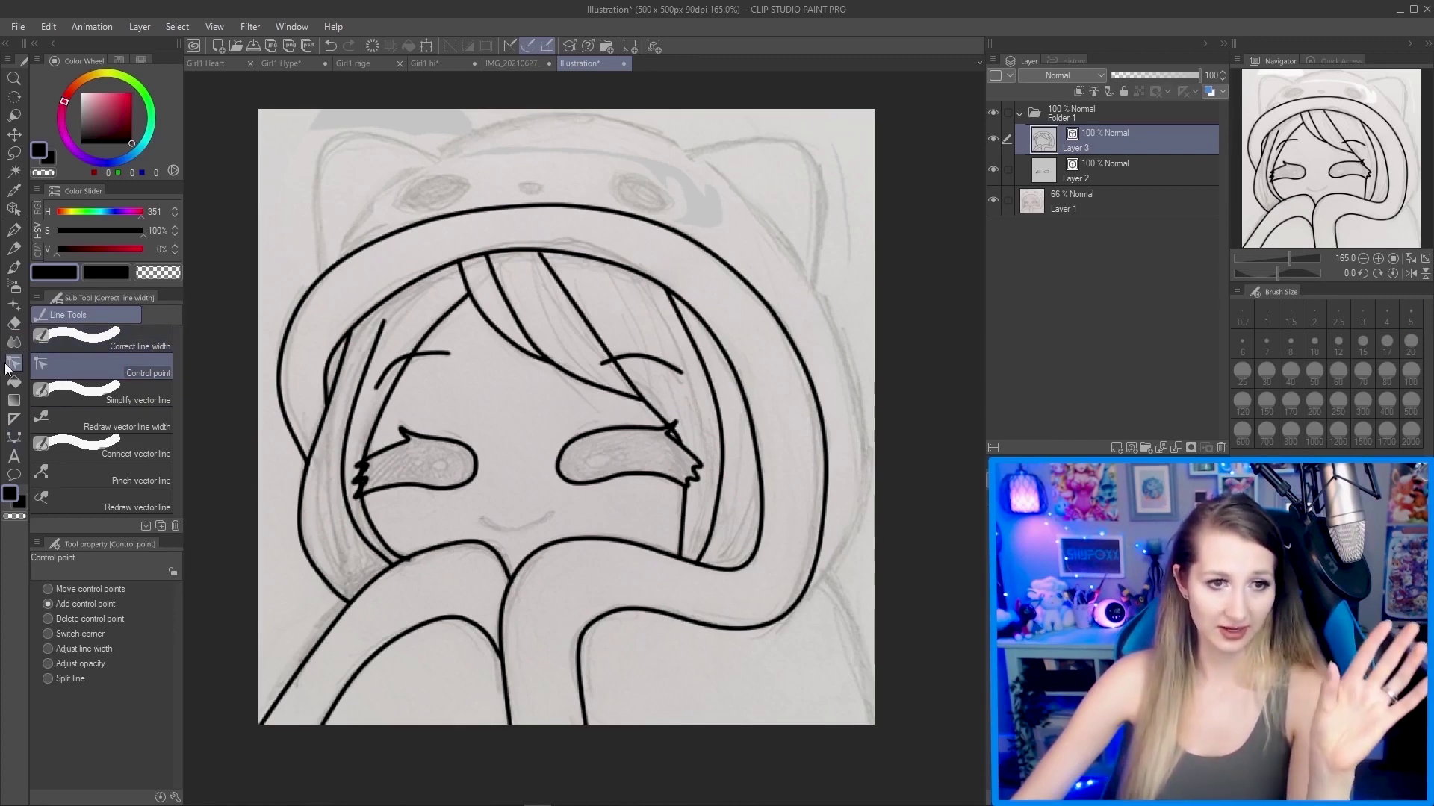
left_click(122, 348)
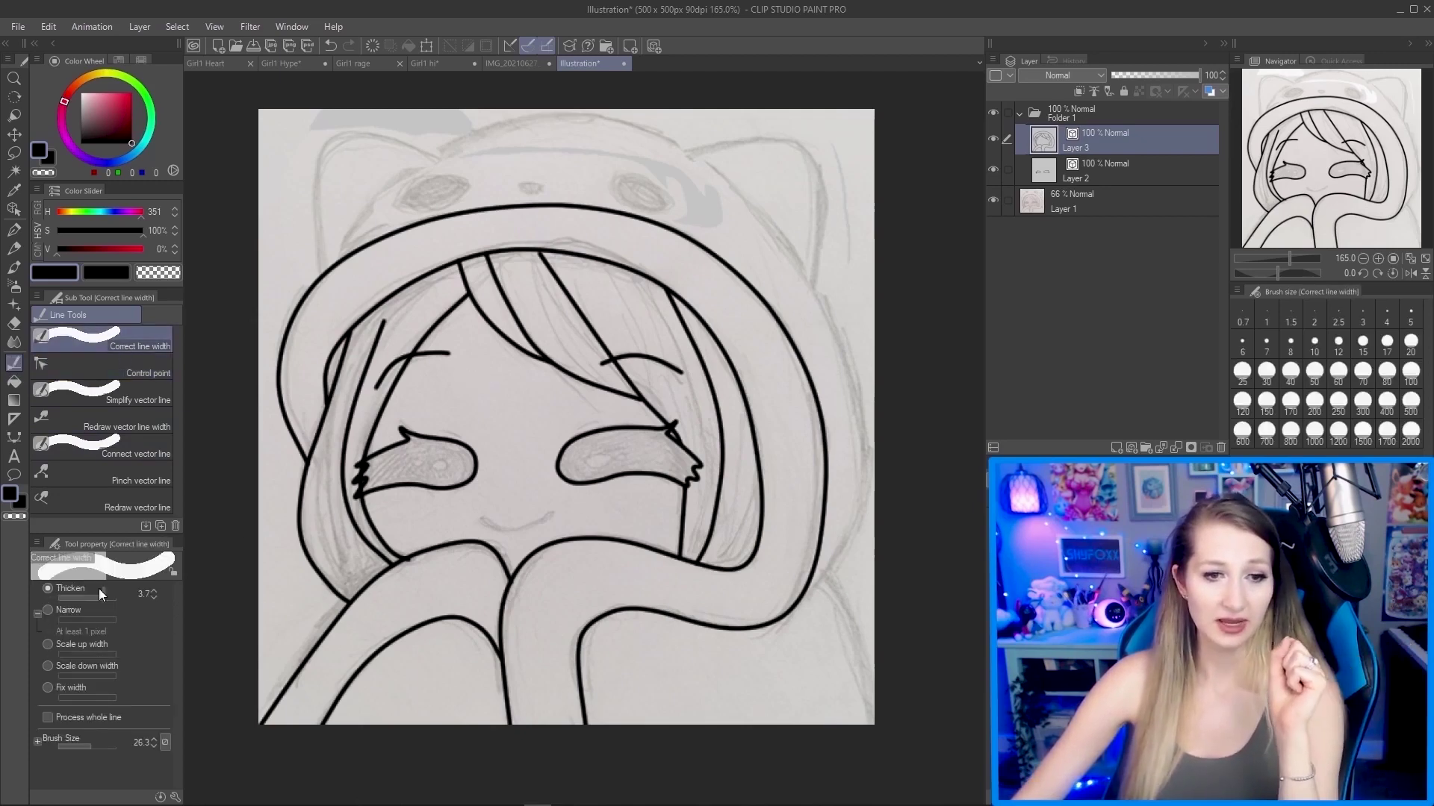
left_click(48, 610)
scroll(440, 351, "up", 1)
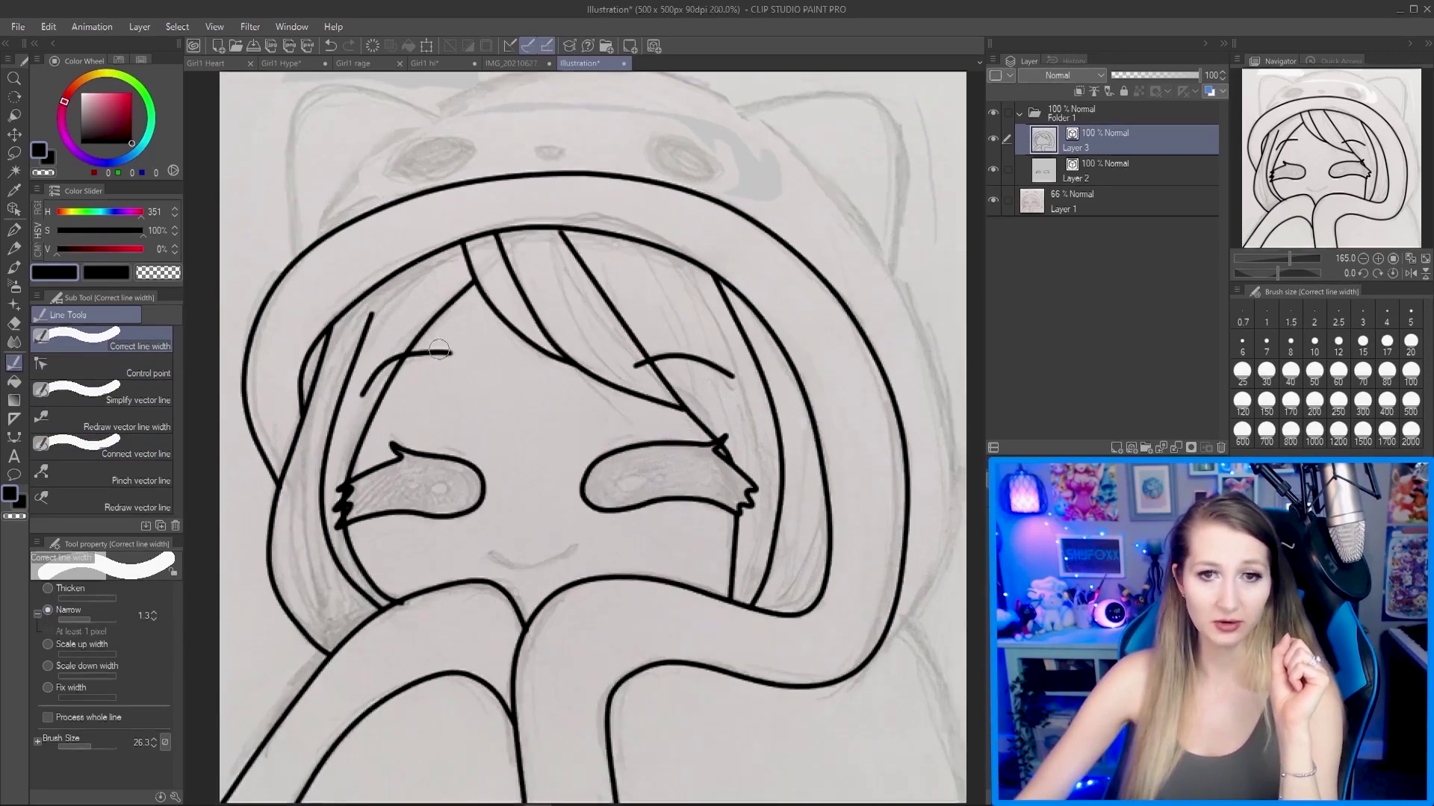
scroll(439, 349, "up", 3)
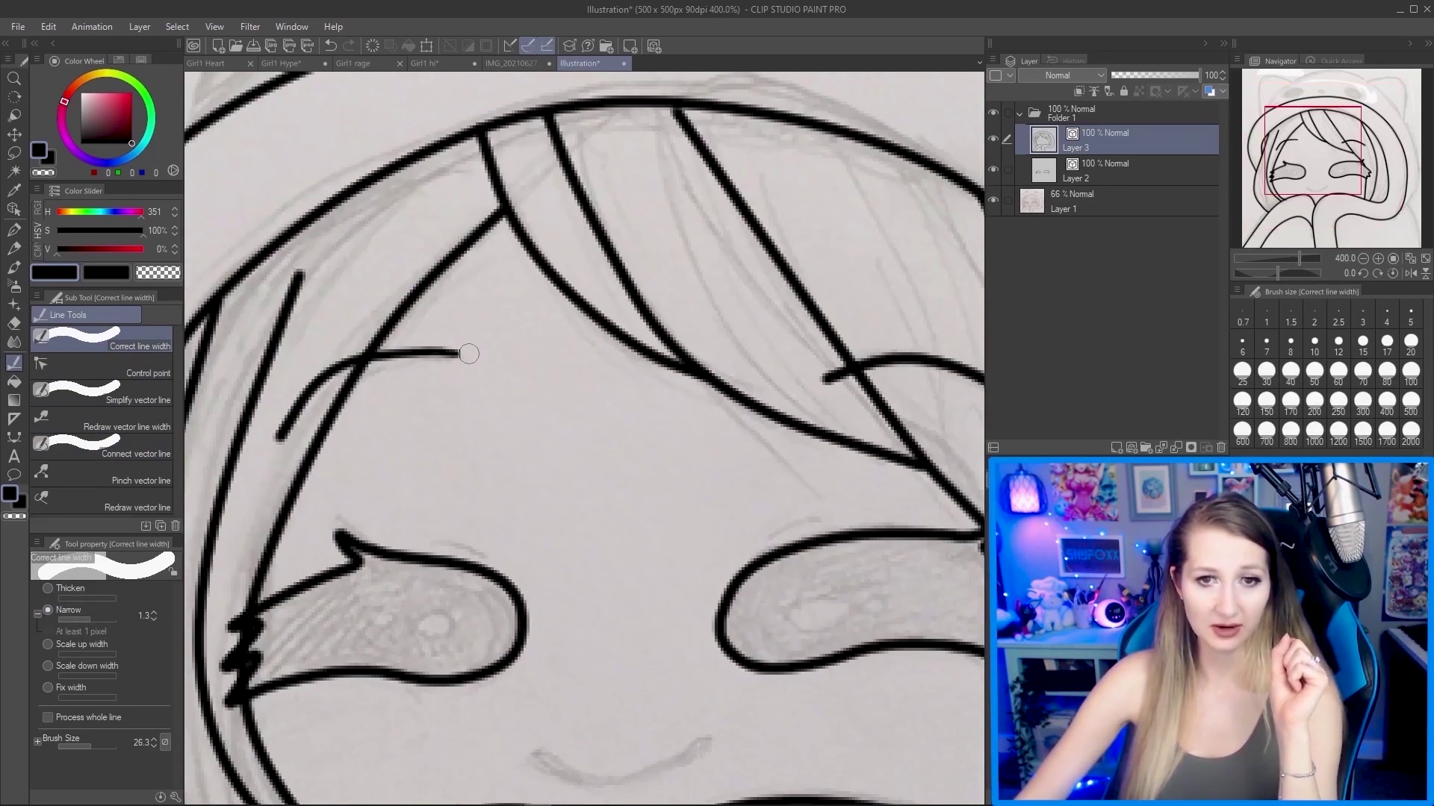
left_click_drag(465, 356, 288, 418)
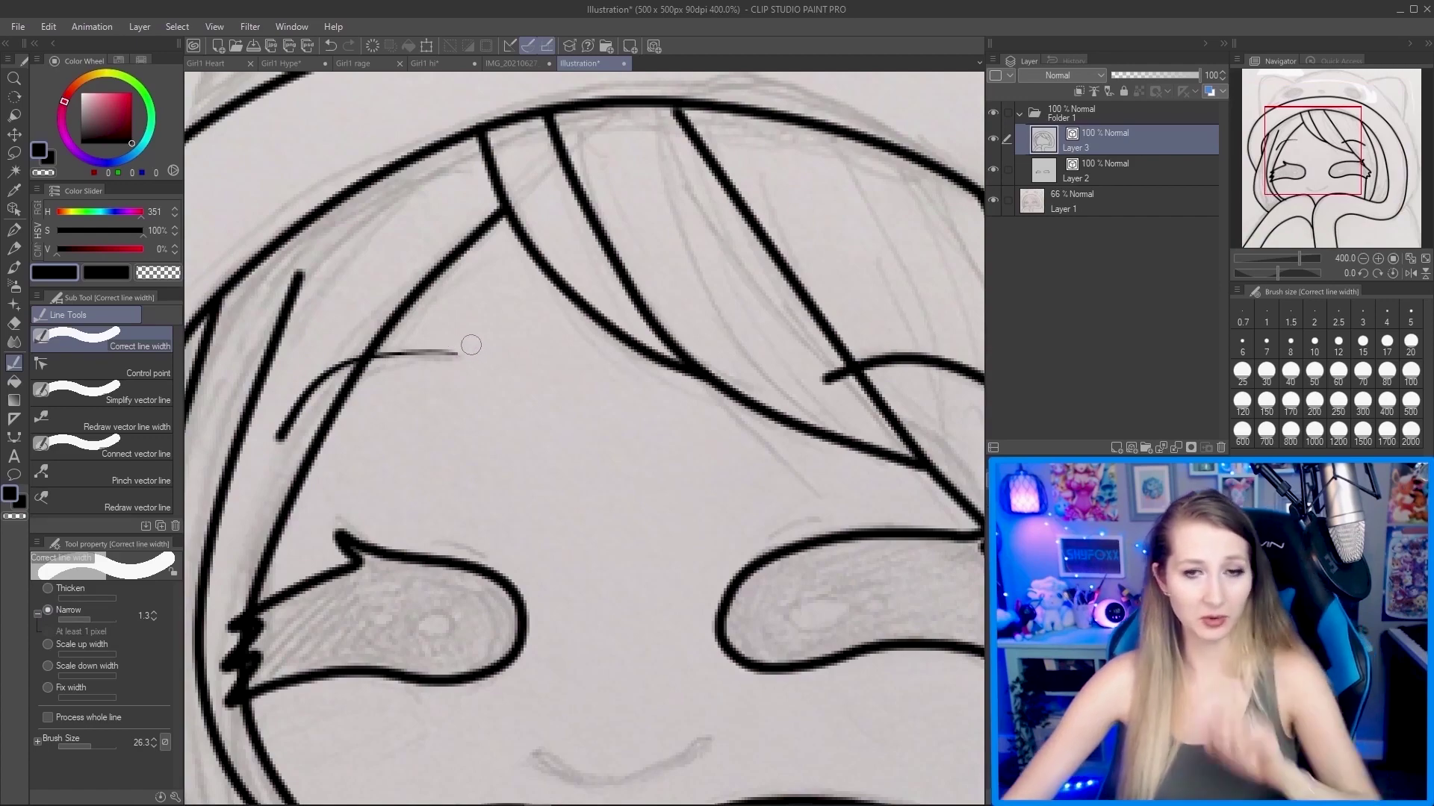
scroll(468, 343, "down", 2)
scroll(513, 360, "down", 2)
key("ctrl+z")
key("ctrl+z")
scroll(510, 360, "up", 2)
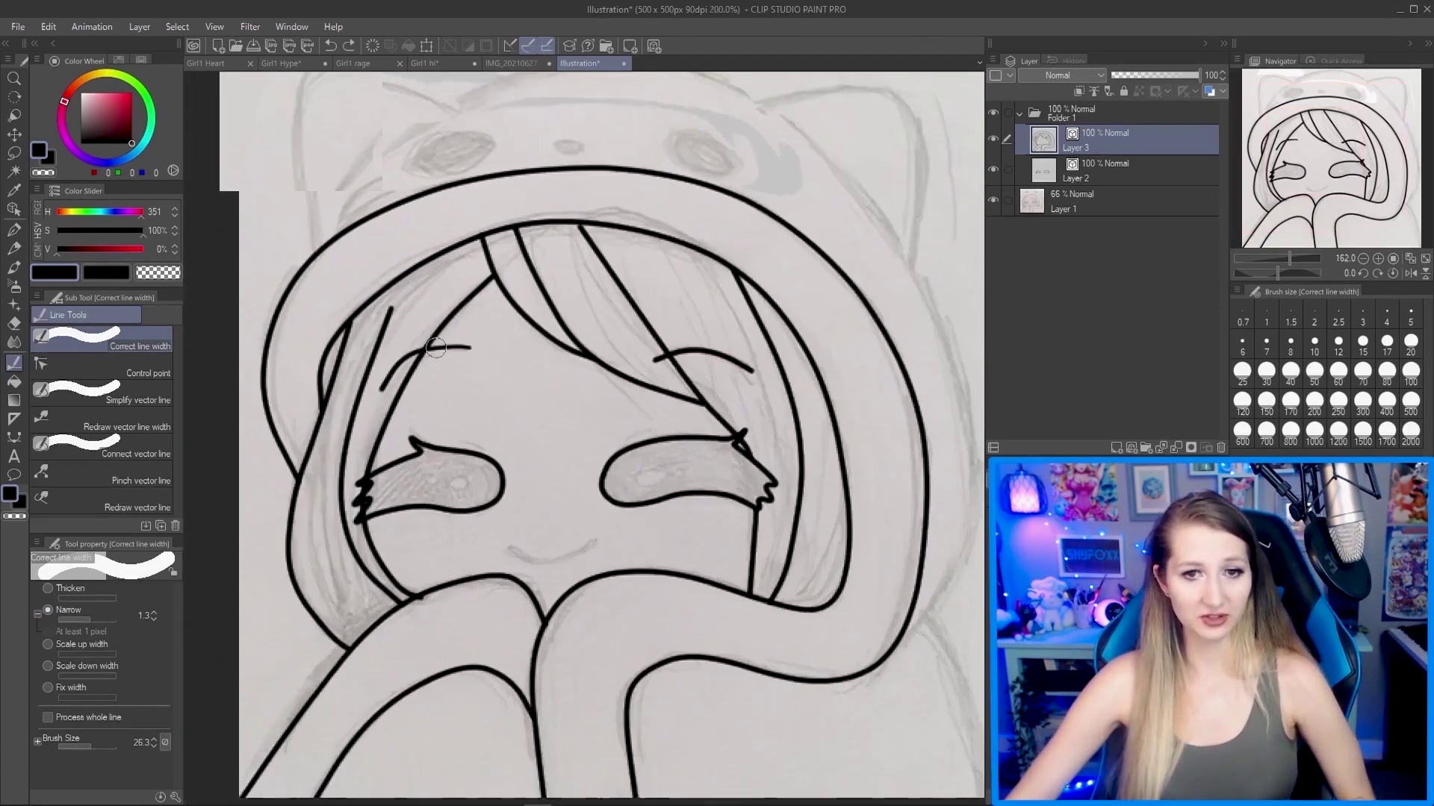
Add control points along the left-hand eyebrow and pull the one near its peak slightly upward to smooth the arch.
left_click(86, 370)
scroll(425, 361, "up", 2)
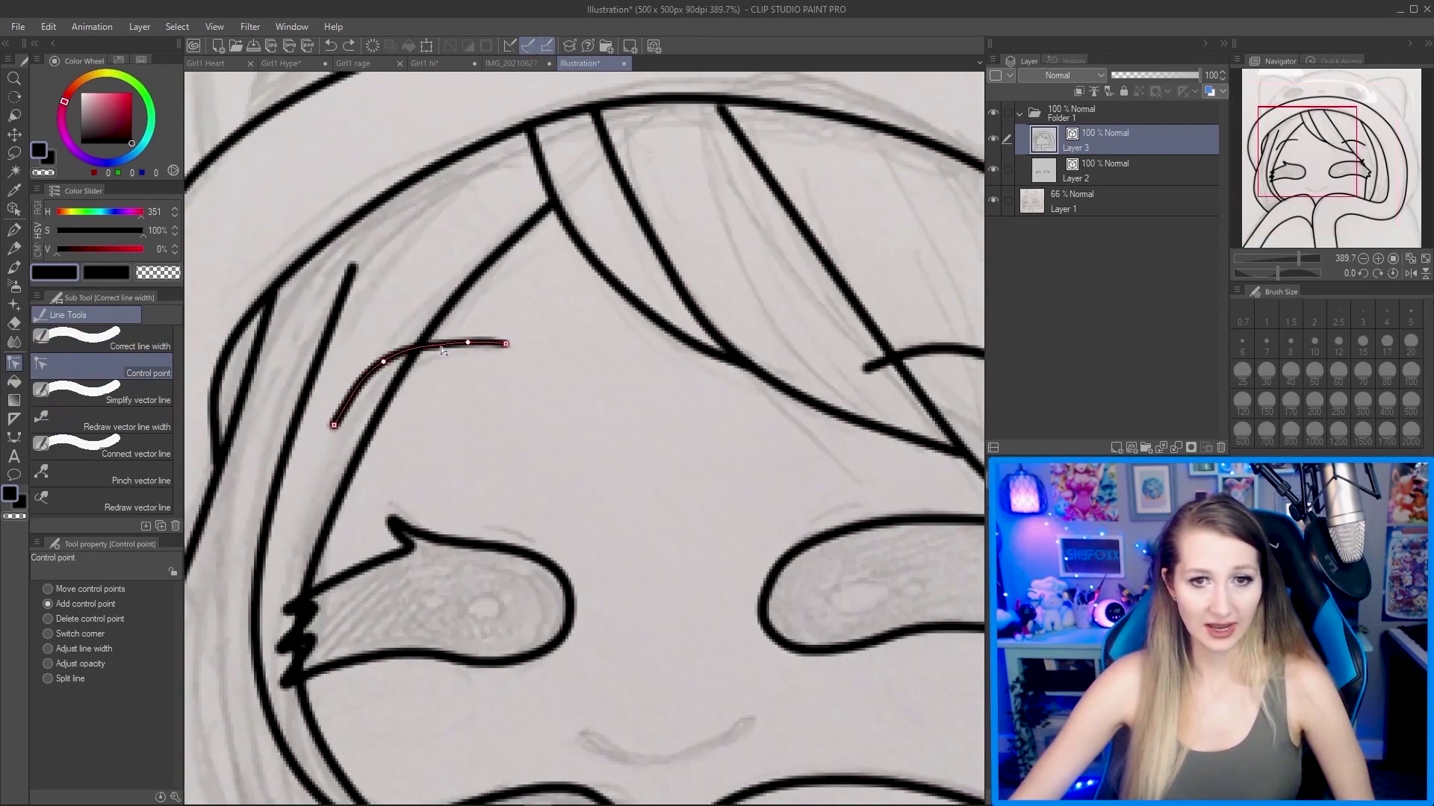
left_click(355, 389)
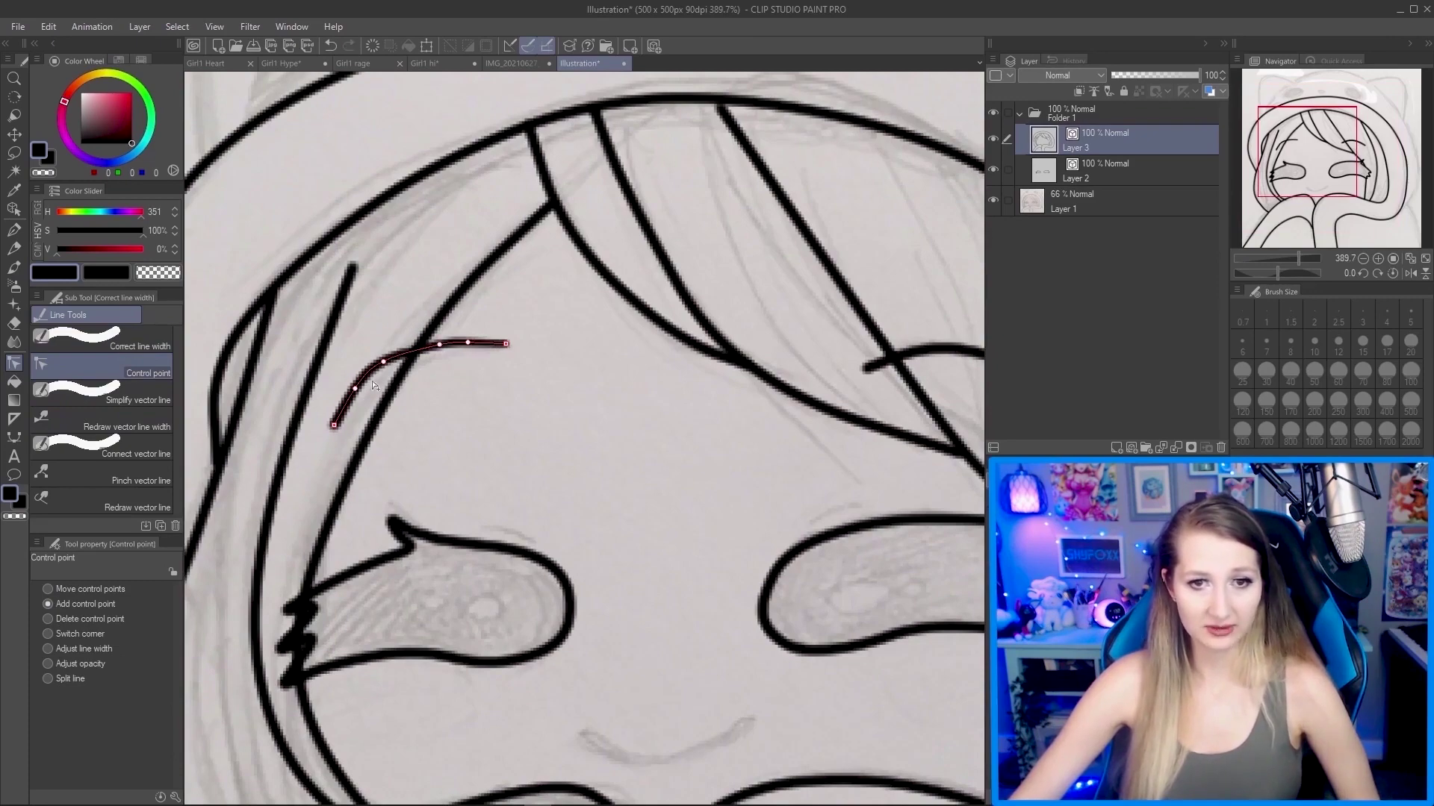
left_click_drag(439, 345, 437, 340)
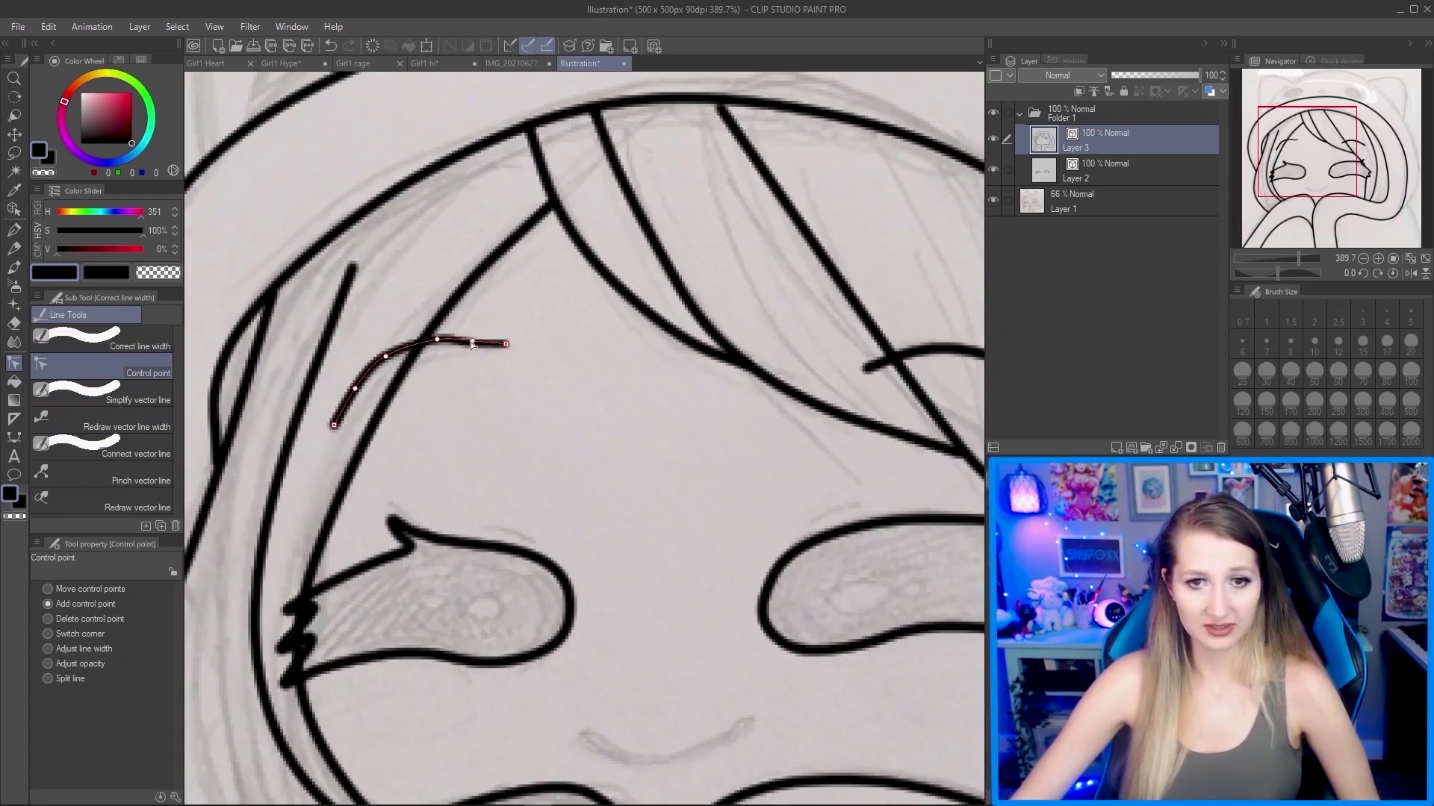
scroll(472, 345, "down", 2)
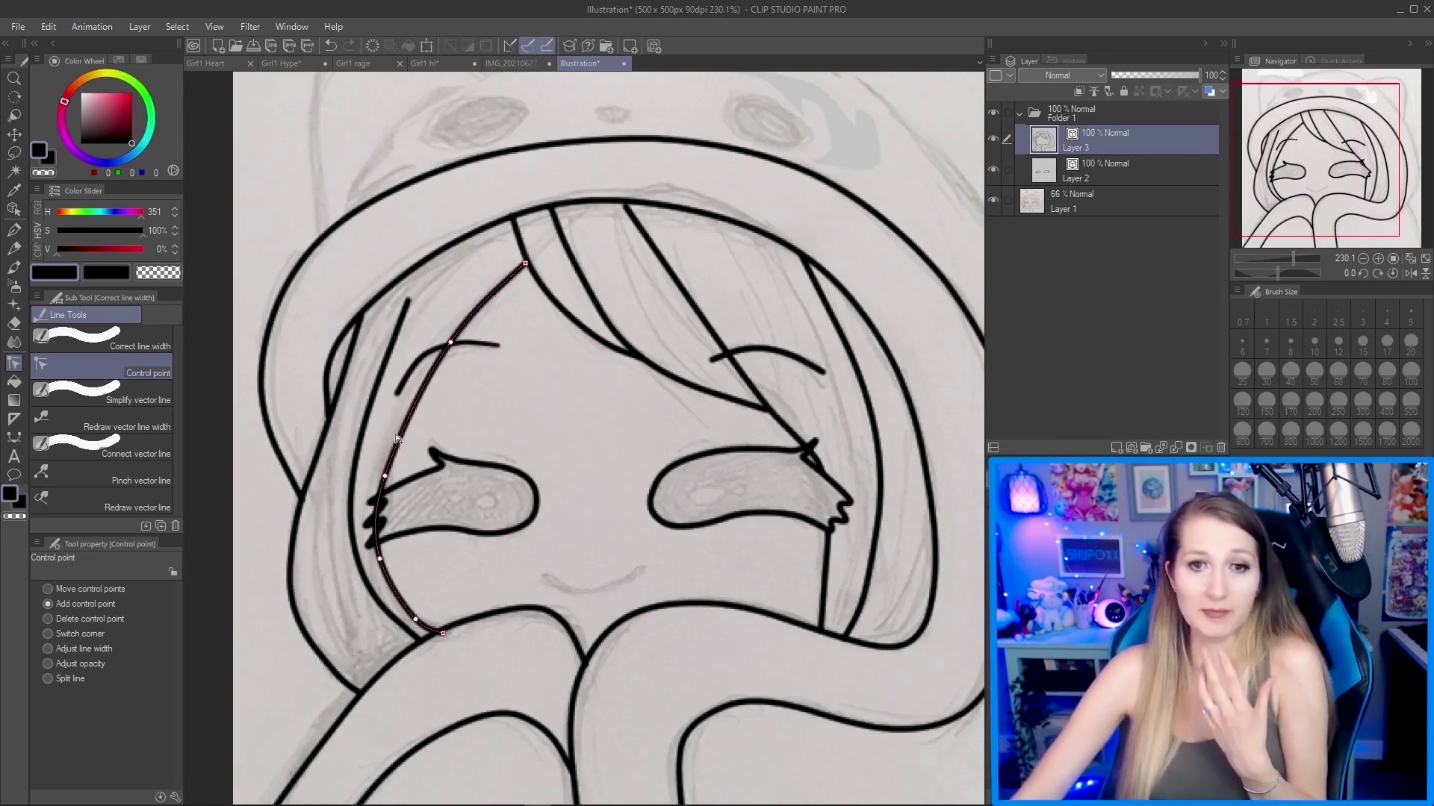
scroll(464, 353, "up", 4)
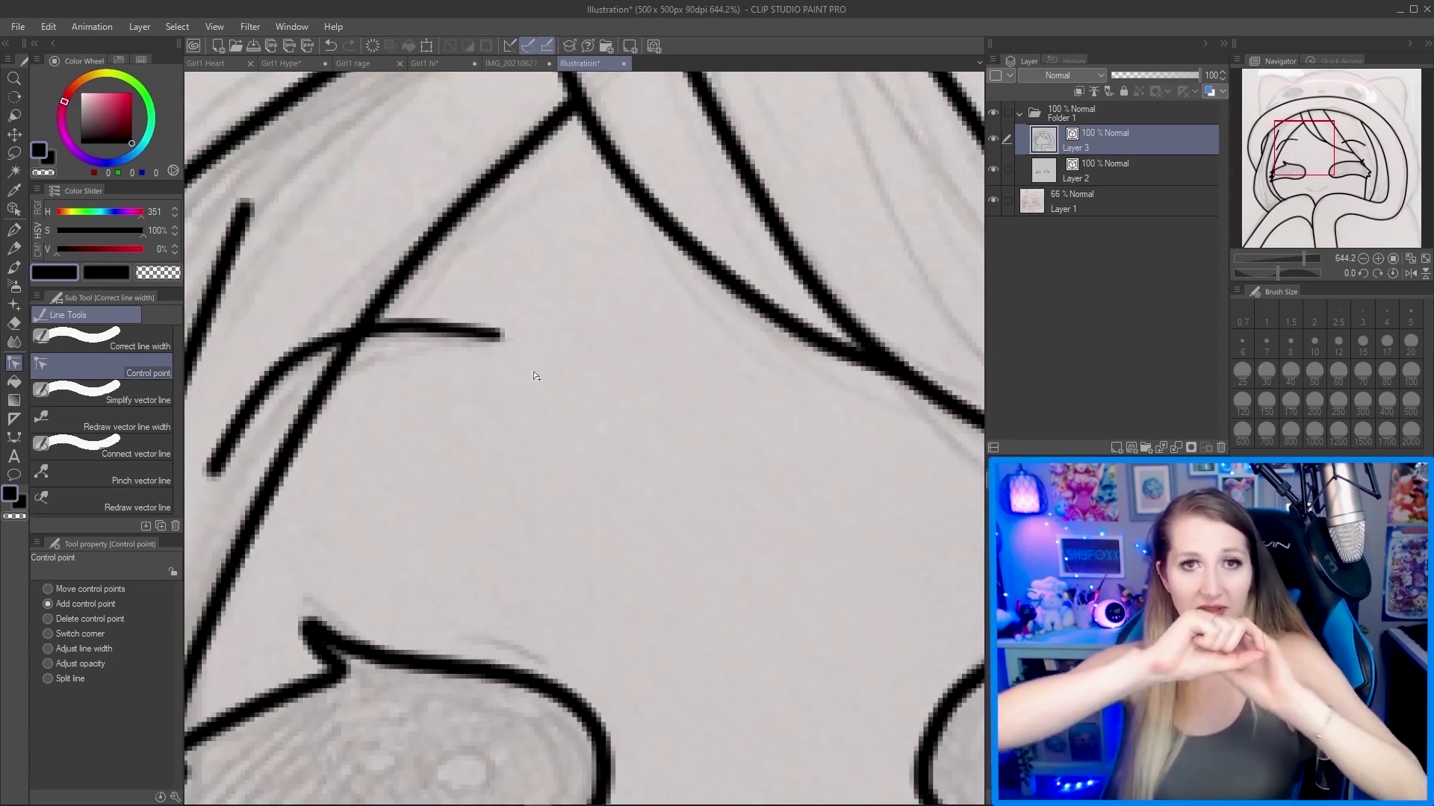
scroll(533, 376, "down", 4)
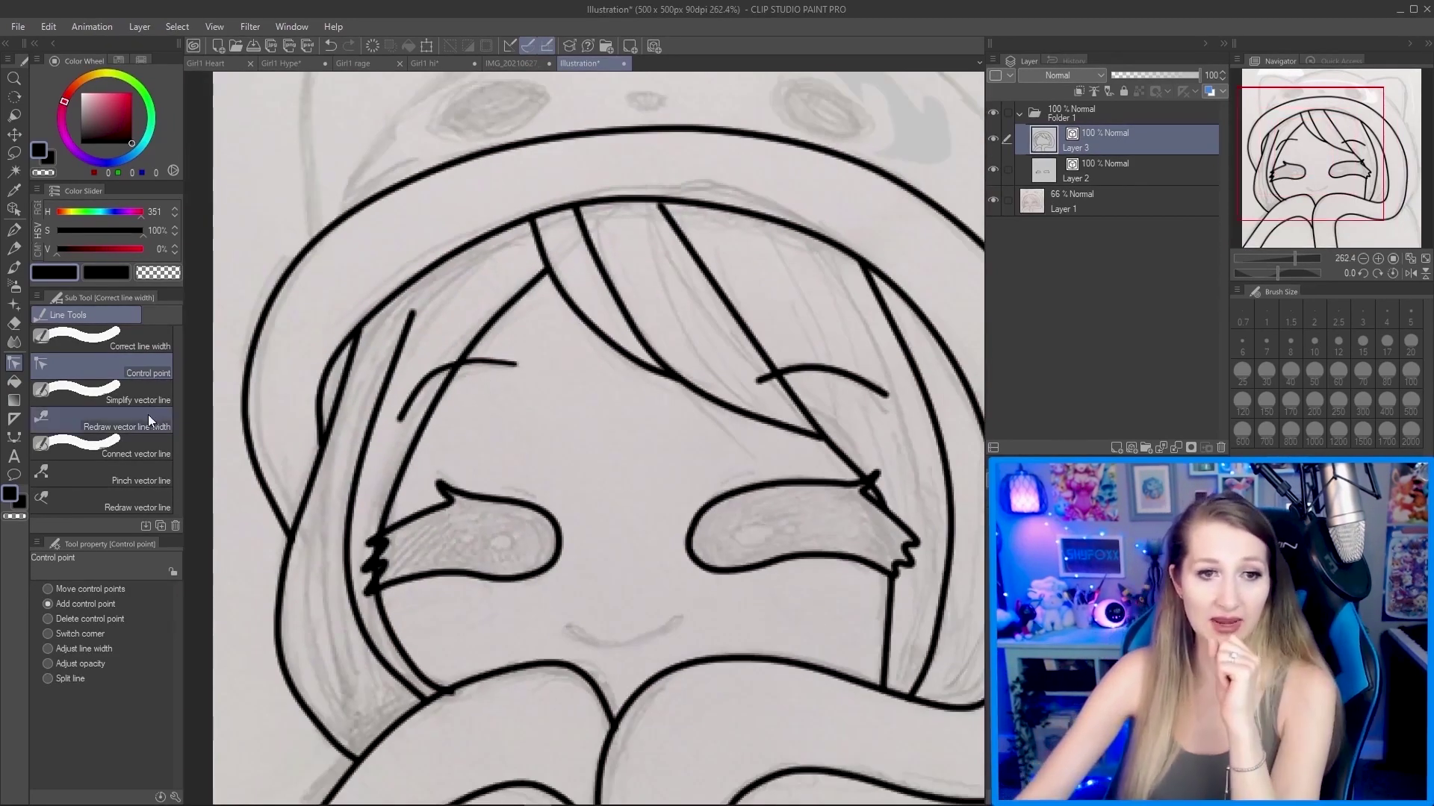
Thin both eyebrows with Correct line width in Narrow mode, and thicken the middle of the left-hand one at brush size 12.5.
left_click(142, 337)
left_click_drag(515, 373, 523, 367)
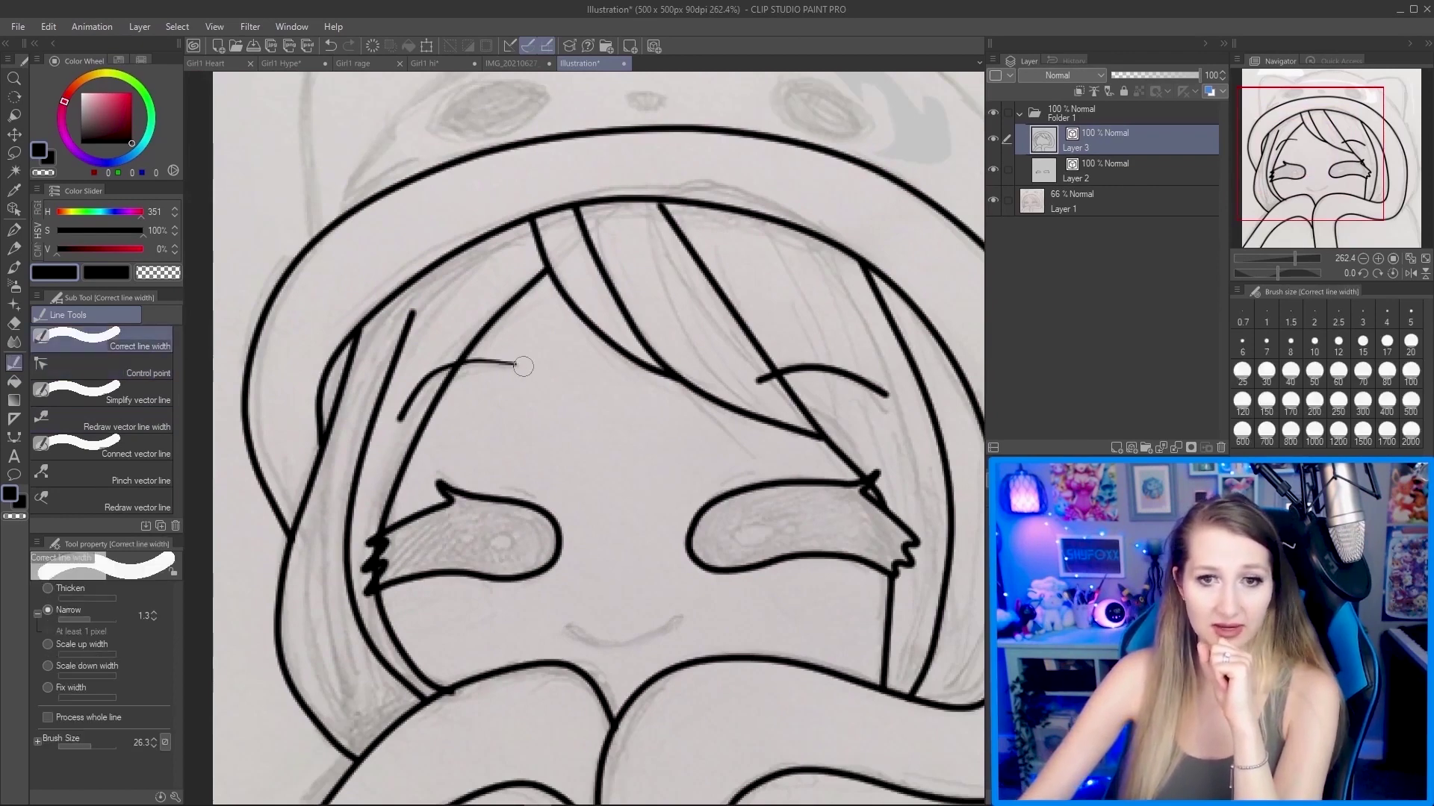
left_click_drag(390, 436, 397, 424)
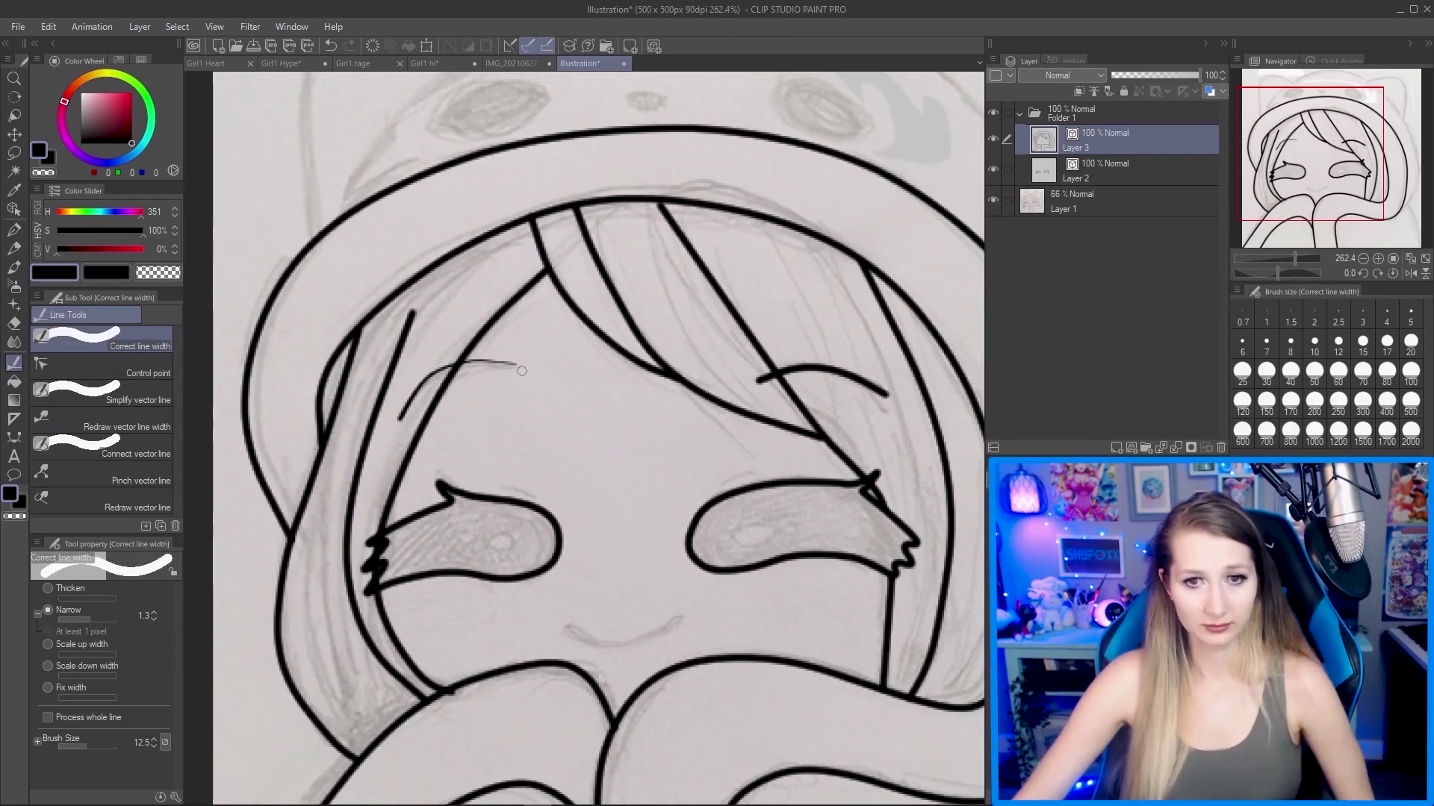
key("ctrl+z")
left_click_drag(428, 358, 435, 374)
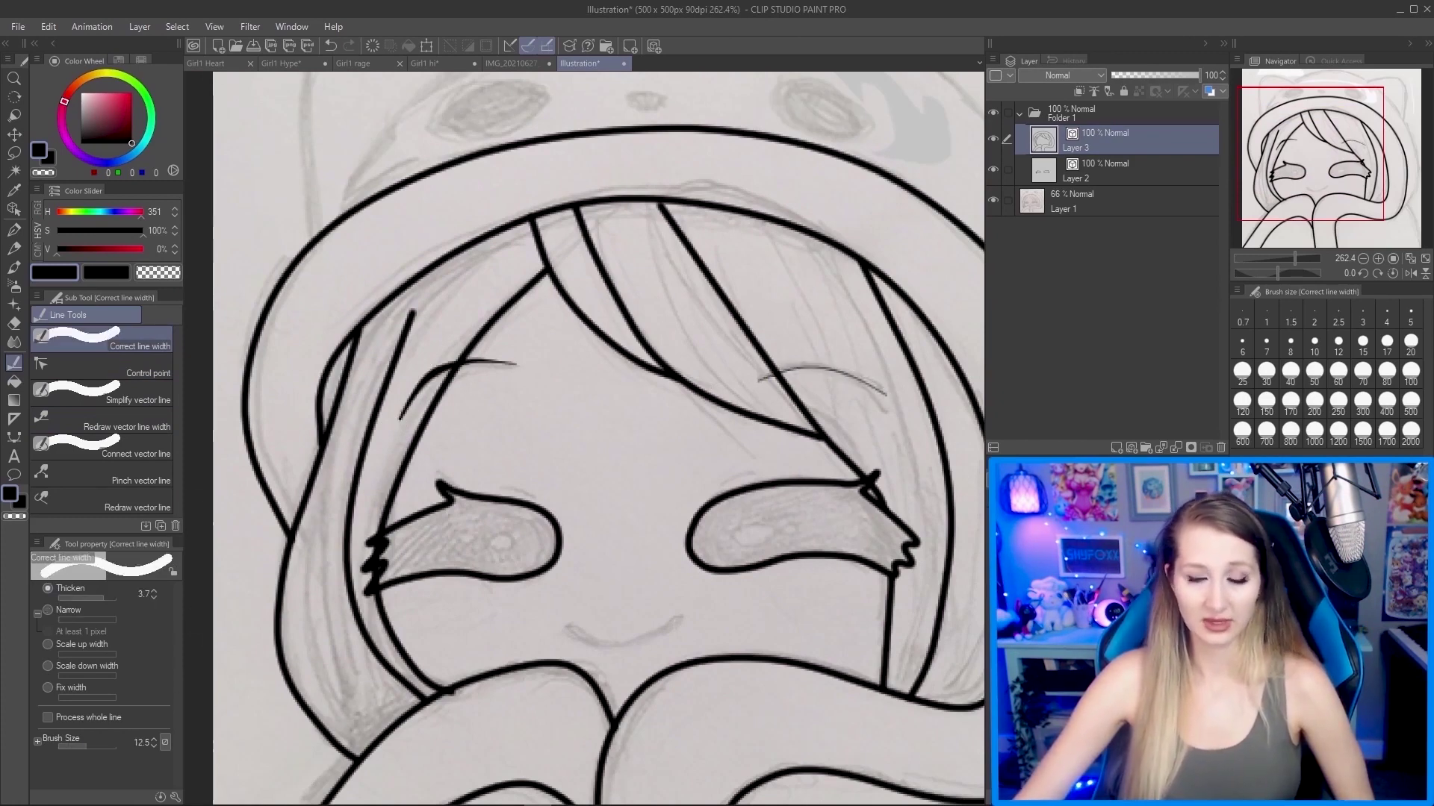
Thicken the middle of the right-hand eyebrow with Correct line width, using Thicken 3.7 and brush size 12.5.
scroll(224, 523, "down", 1)
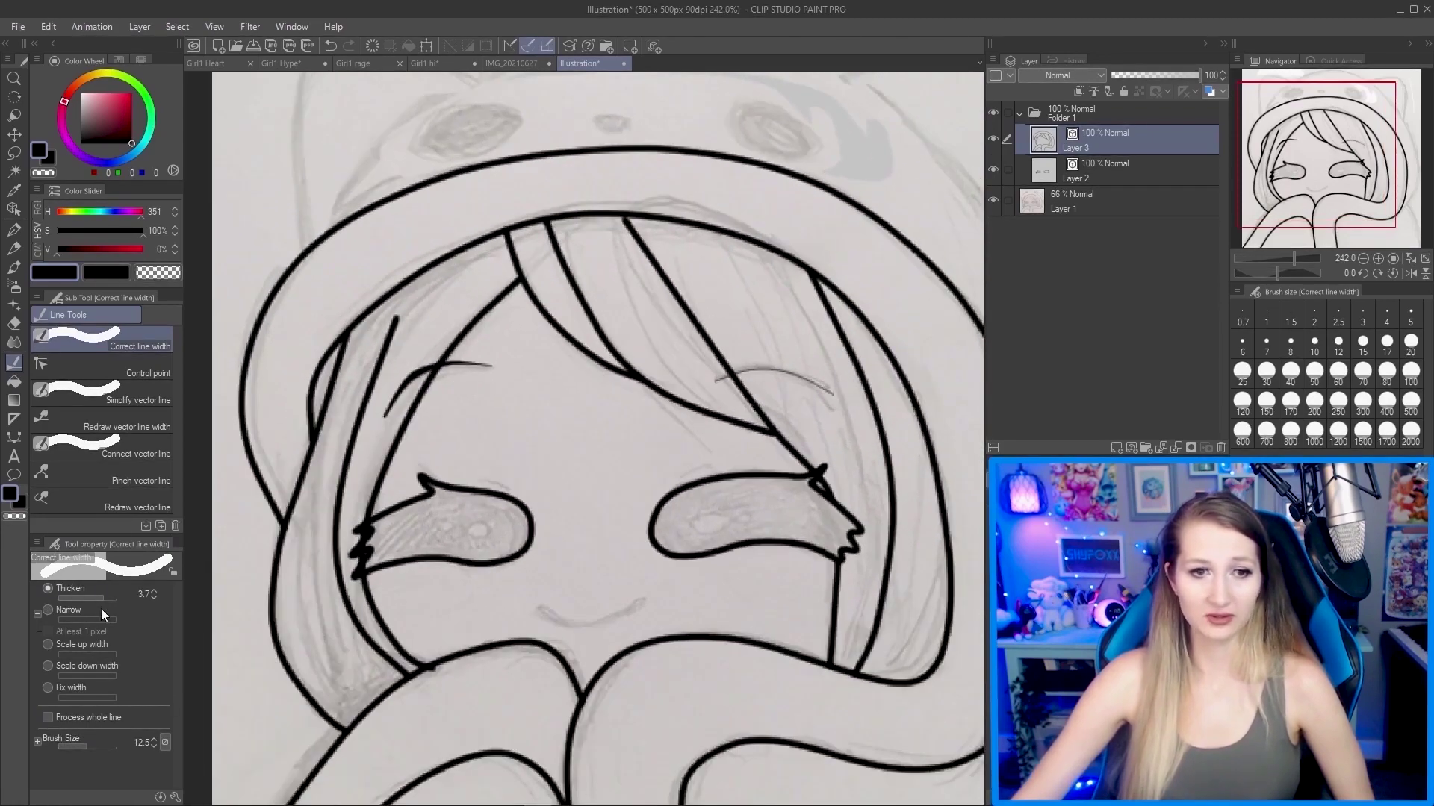
left_click_drag(770, 370, 794, 398)
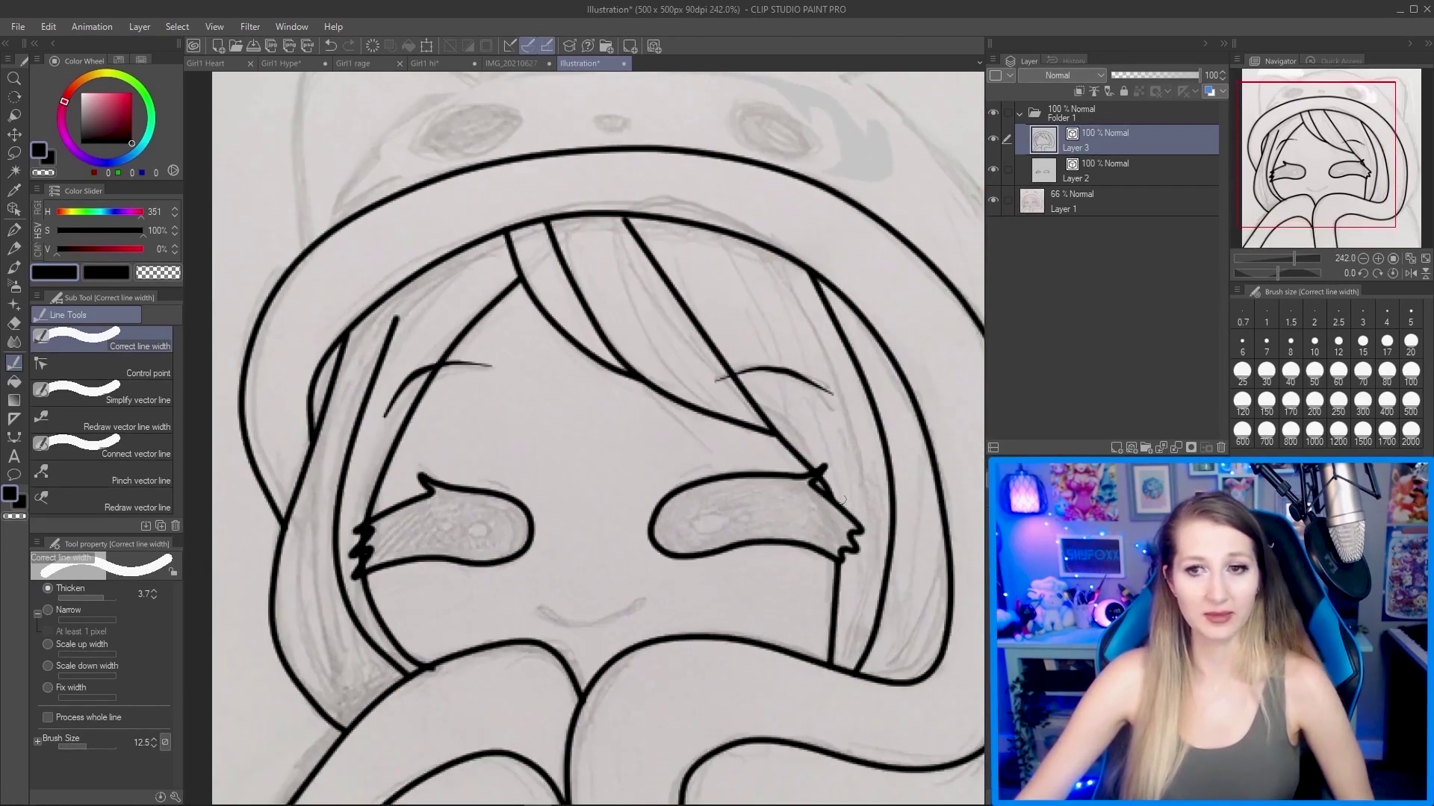
key("ctrl+z")
key("ctrl+y")
scroll(767, 370, "down", 4)
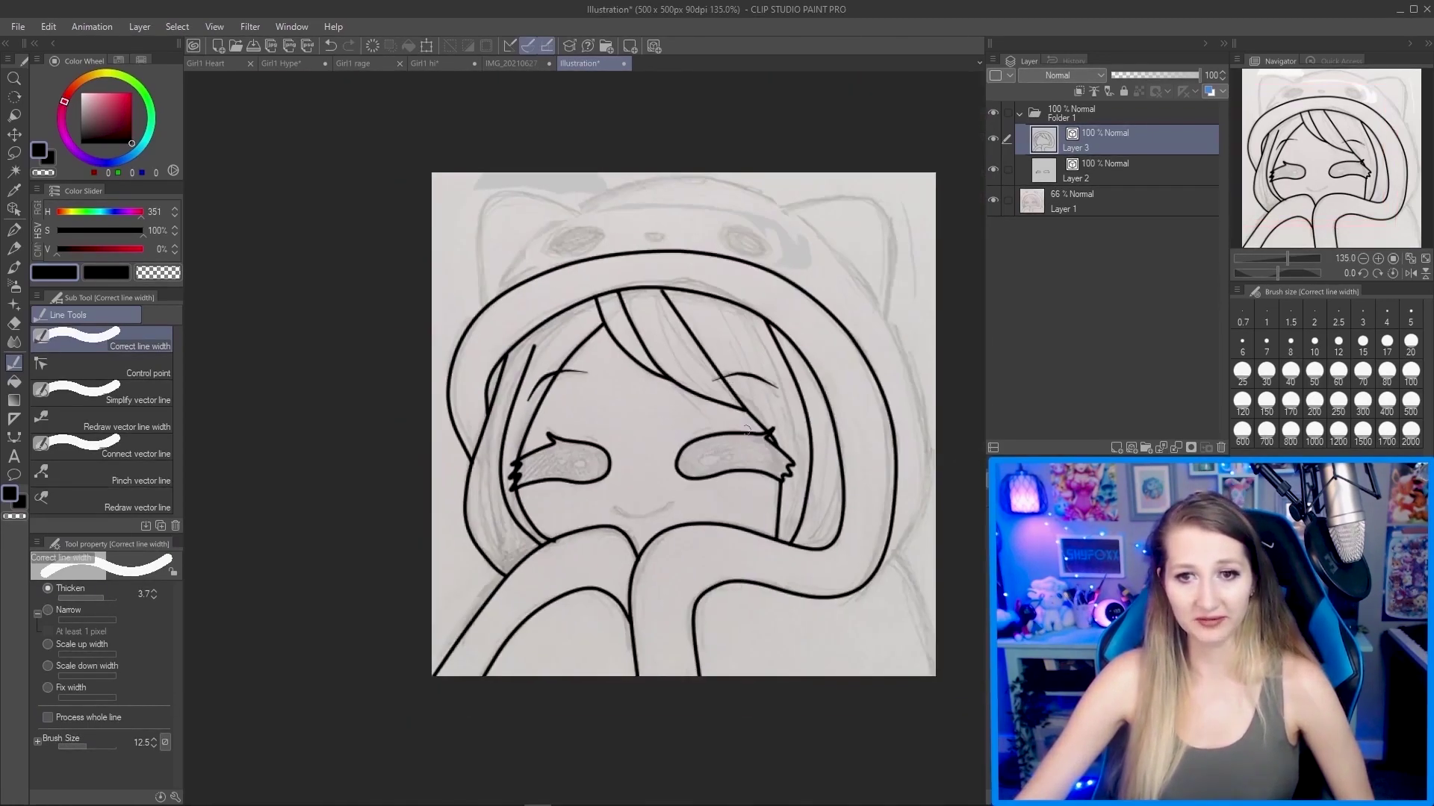
scroll(738, 432, "up", 2)
scroll(738, 432, "up", 1)
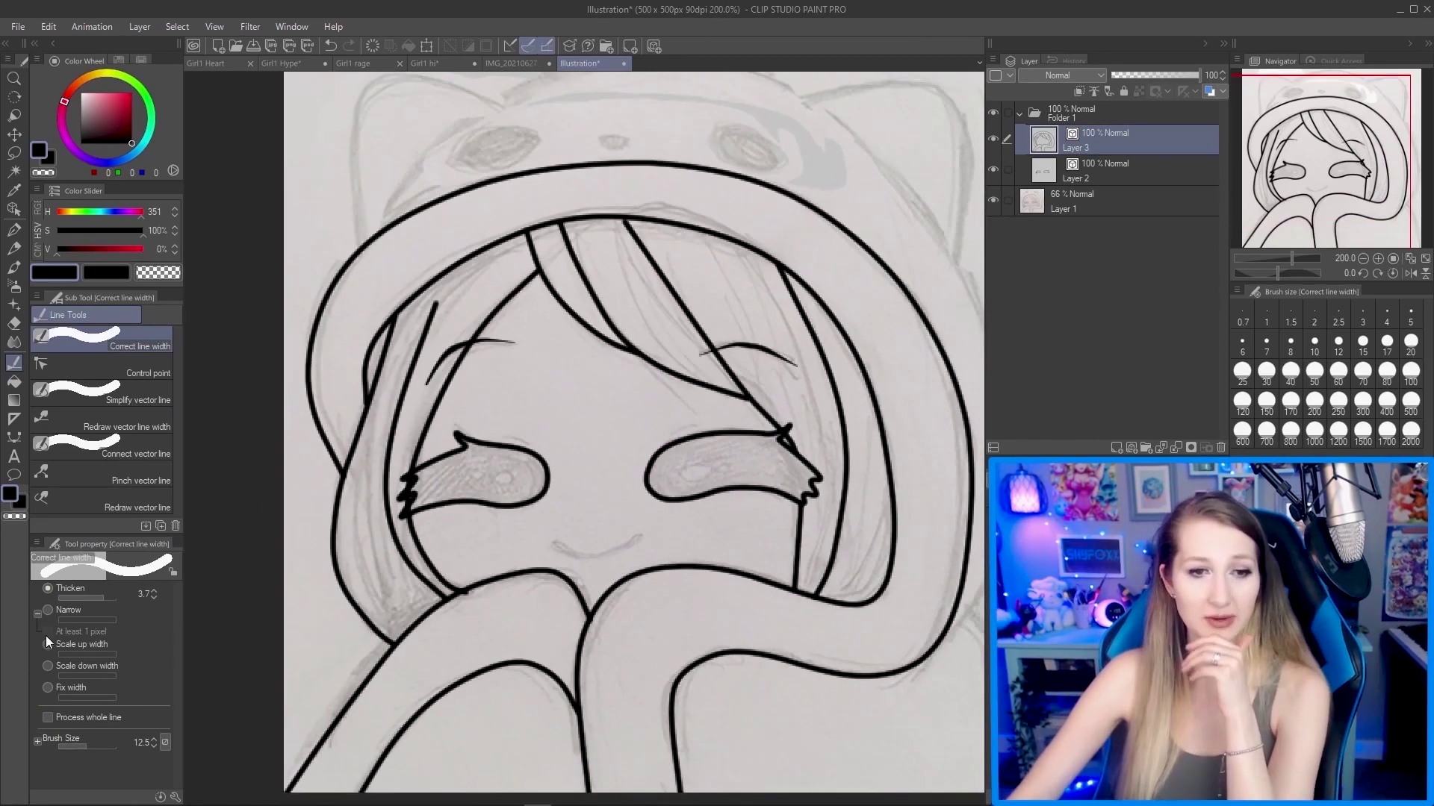
Try thickening the top of the hood's inner rim with Correct line width in Thicken mode at 3.7.
left_click(49, 611)
left_click(52, 593)
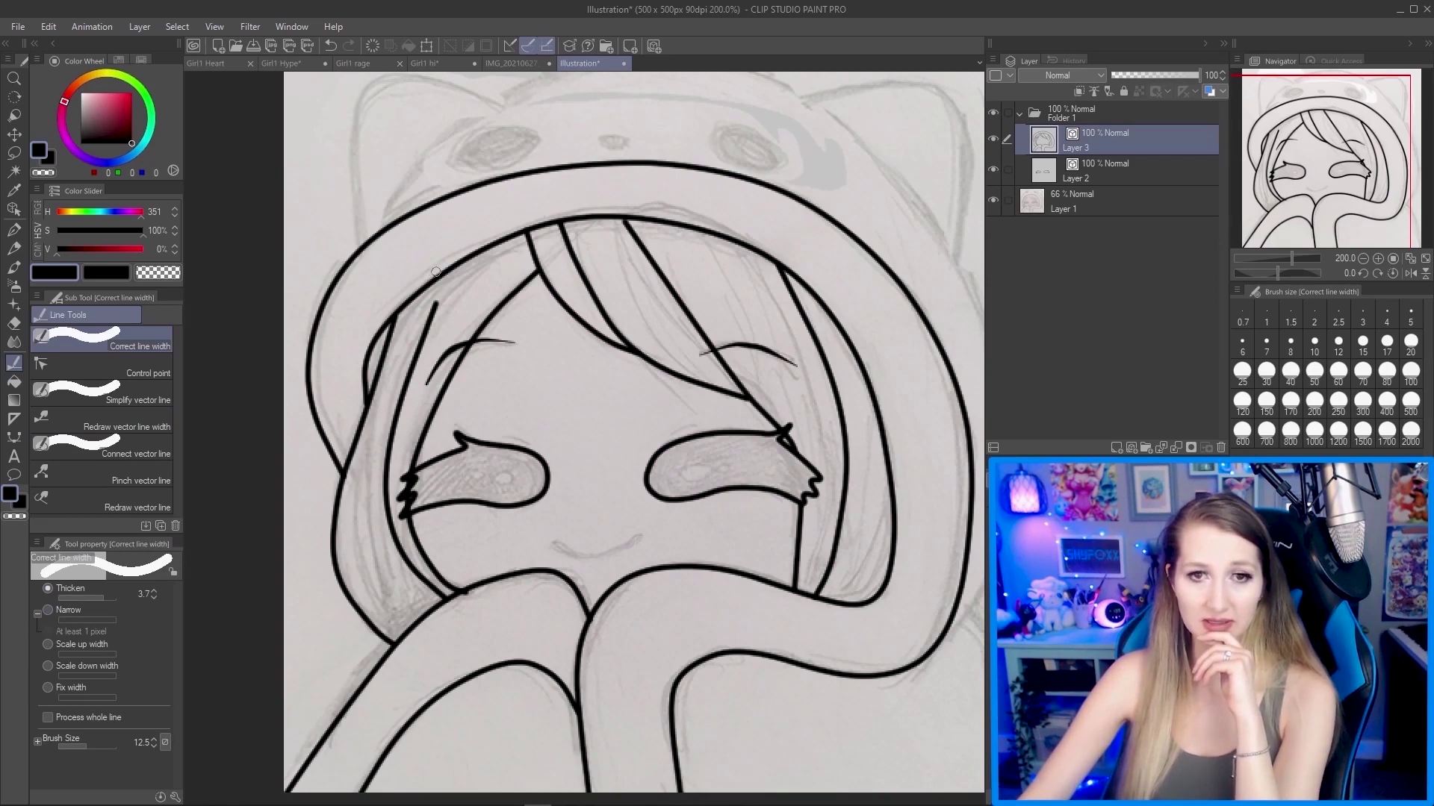
left_click_drag(435, 271, 527, 216)
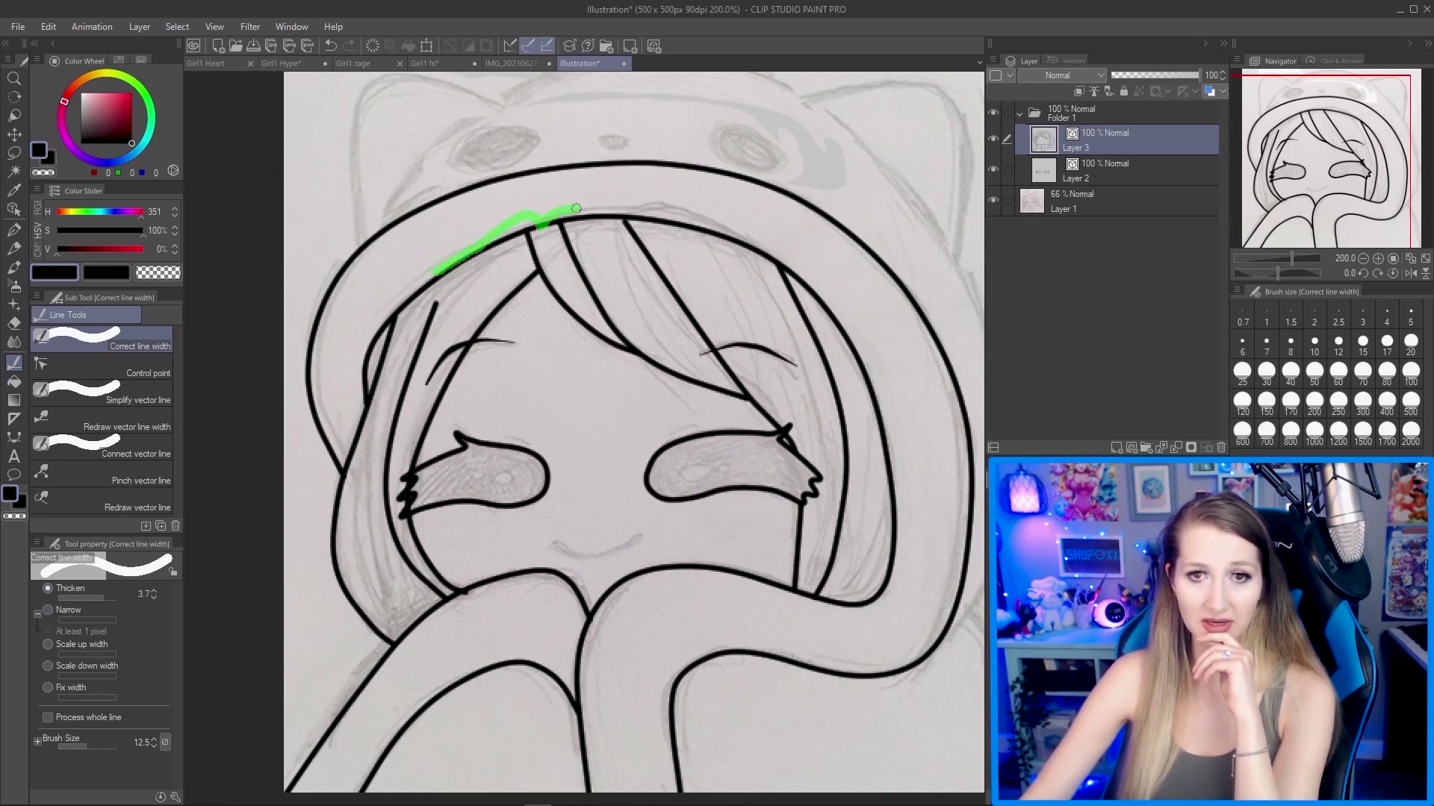
left_click_drag(643, 207, 737, 235)
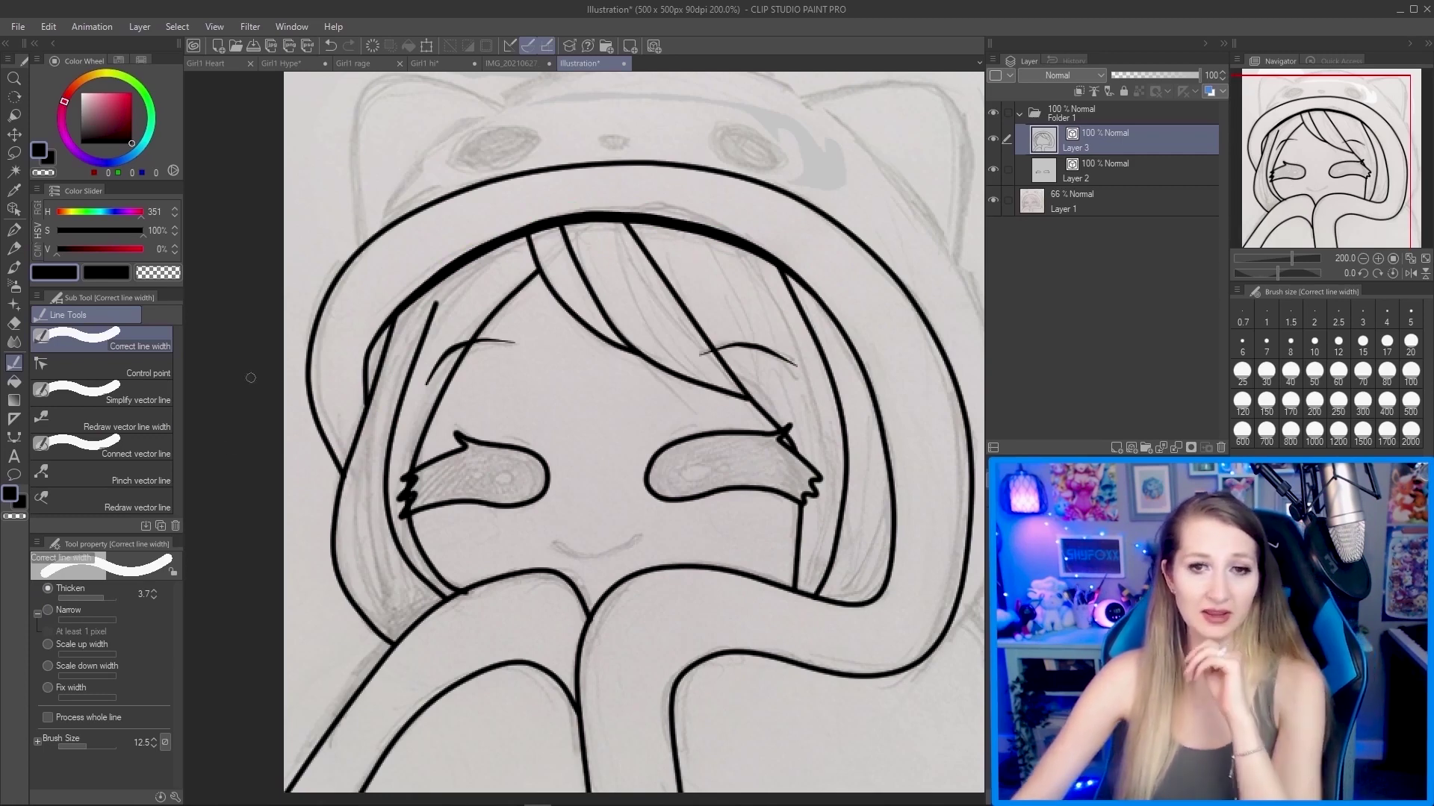
Set Thicken to 1.0 and thicken the hood's inner rim across the top and down the right-hand side, plus the left-hand face line near the sleeve.
left_click_drag(102, 599, 83, 598)
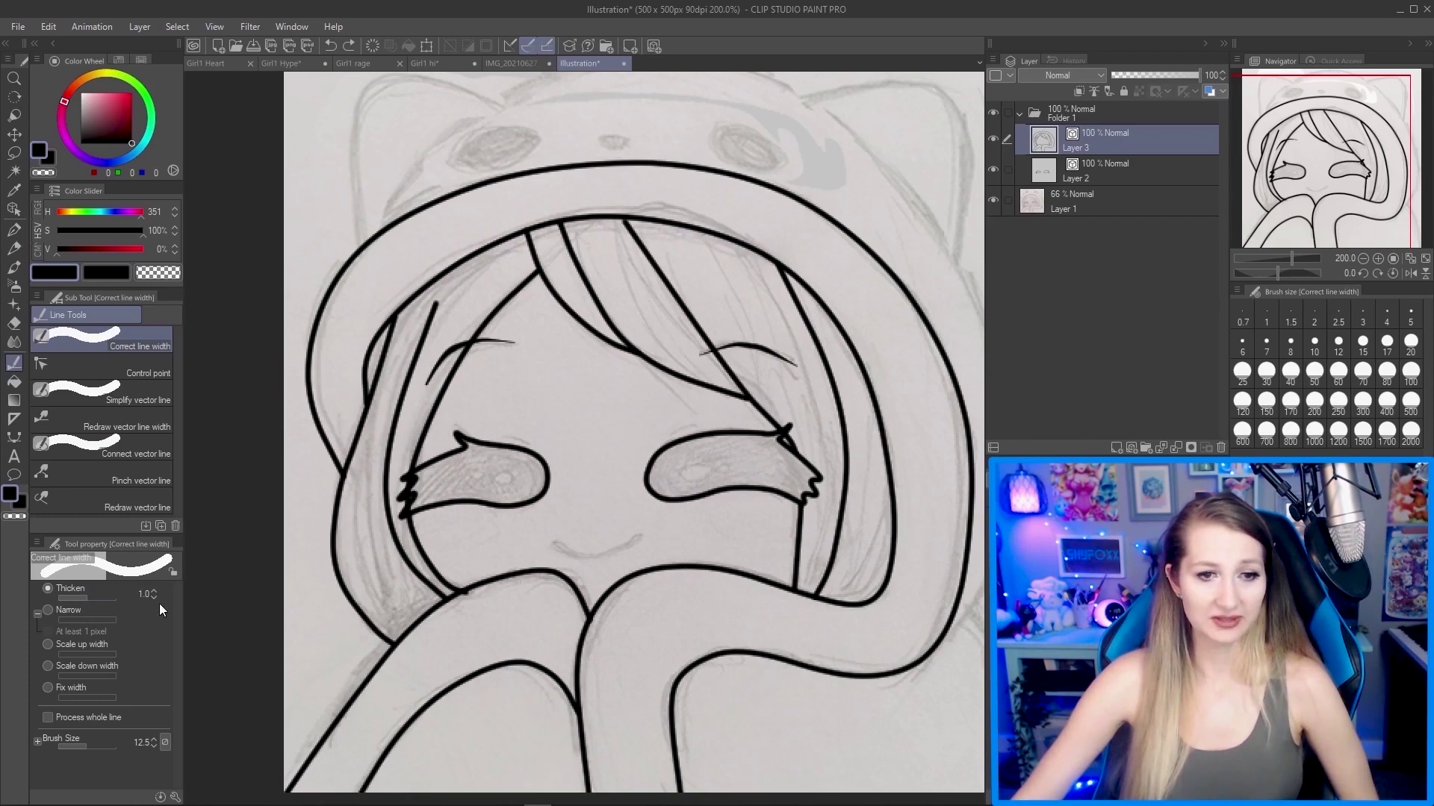
mouse_move(429, 284)
left_mouse_down()
mouse_move(499, 244)
mouse_move(418, 285)
mouse_move(495, 247)
mouse_move(525, 209)
left_mouse_up()
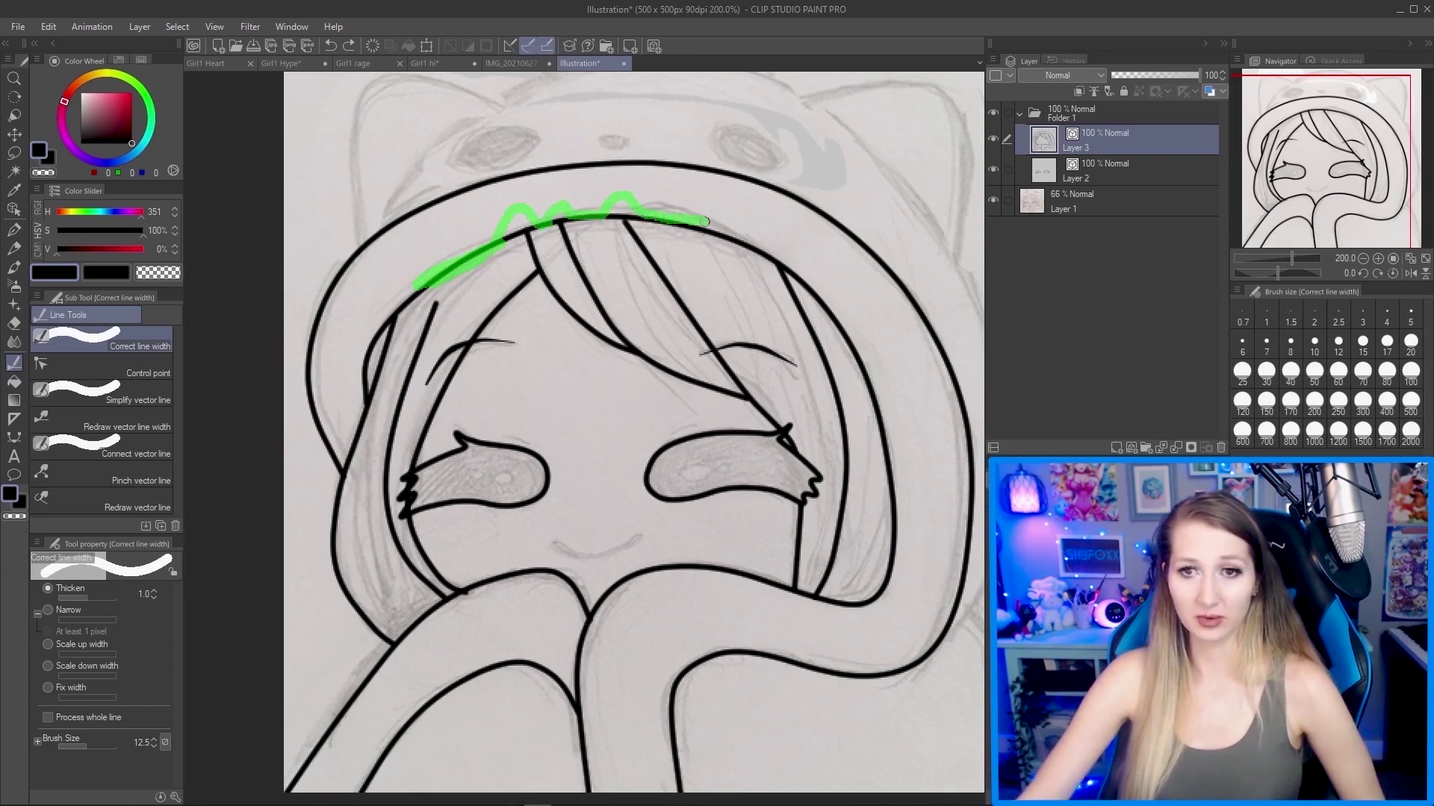
left_click_drag(747, 240, 748, 240)
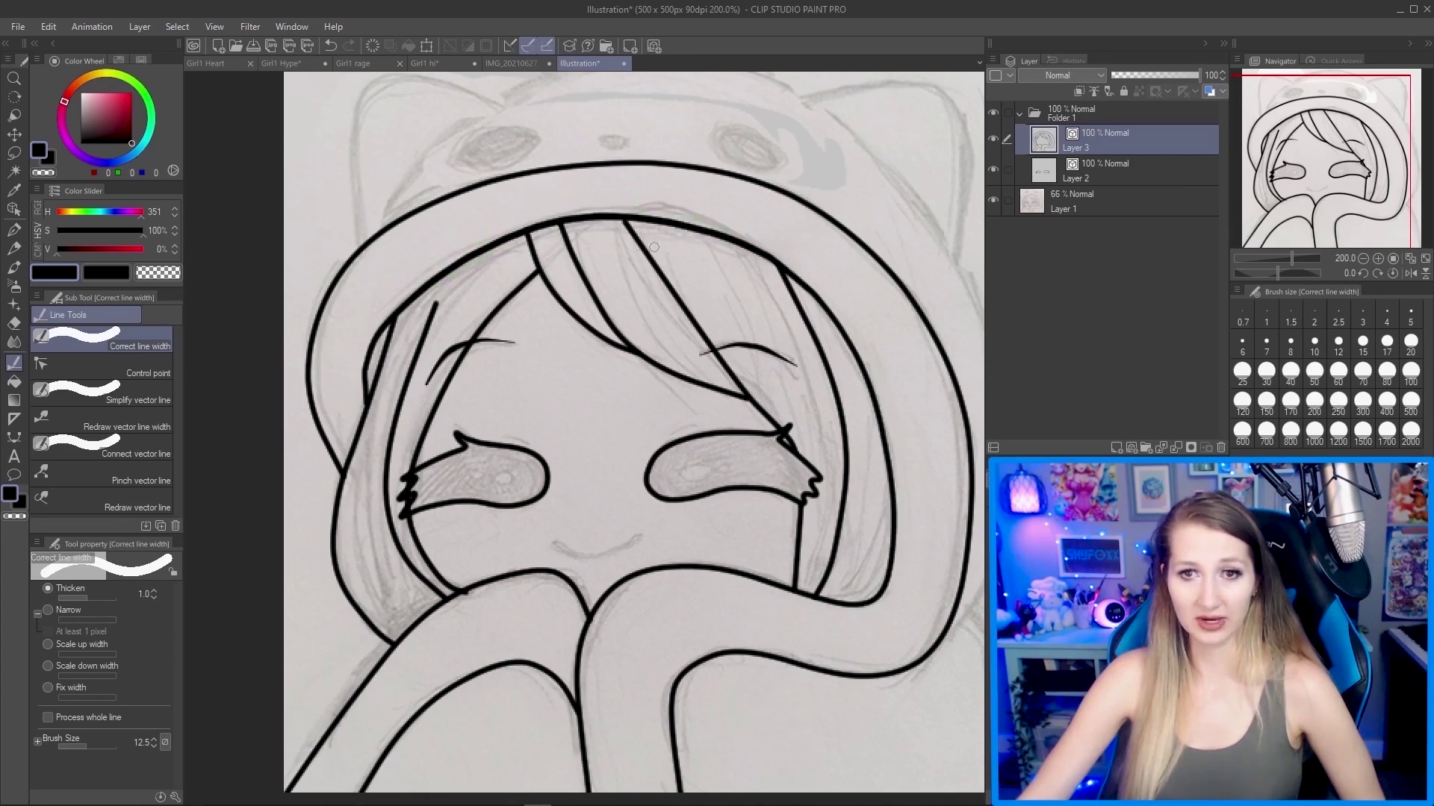
mouse_move(814, 294)
left_mouse_down()
mouse_move(874, 401)
mouse_move(890, 474)
left_mouse_up()
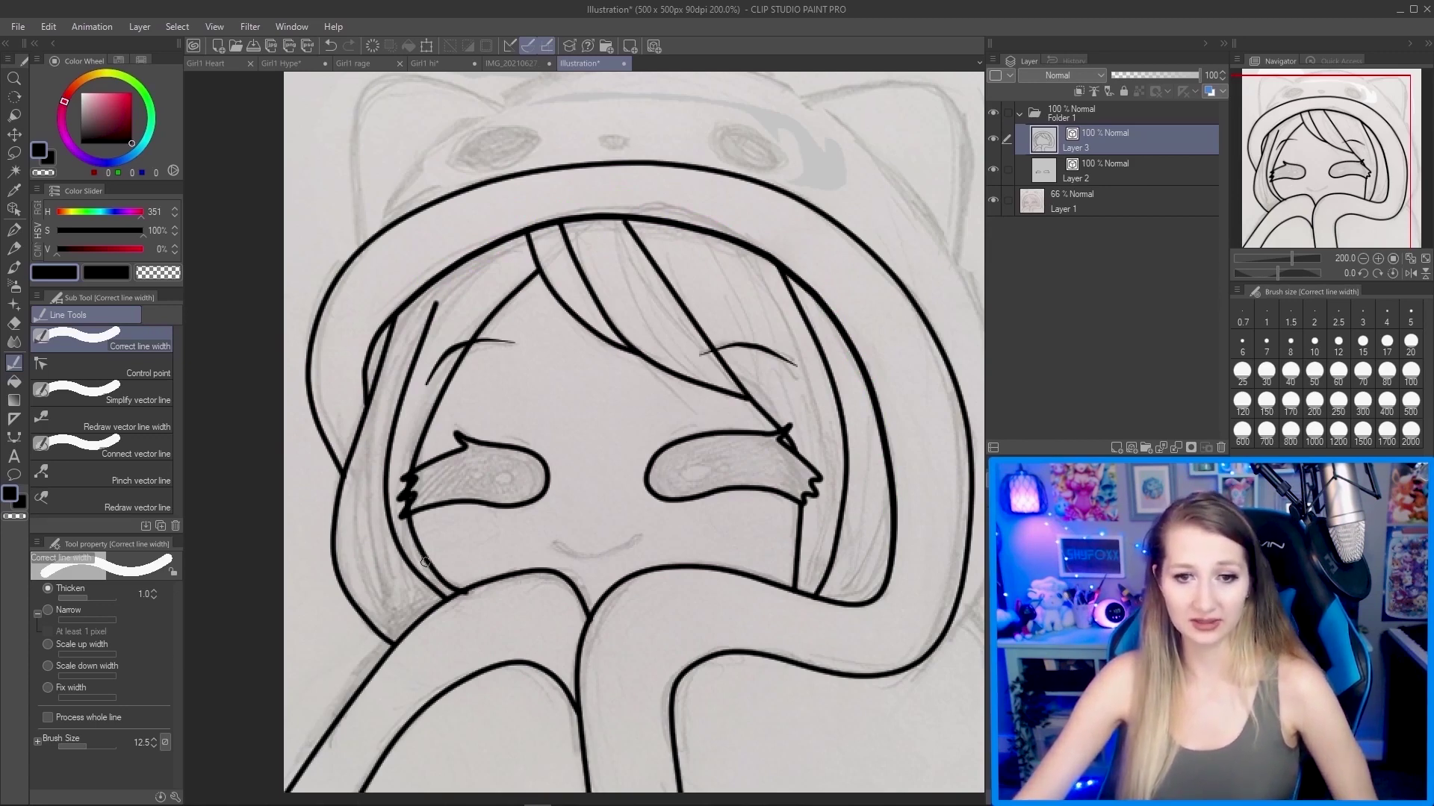
left_click_drag(441, 571, 453, 590)
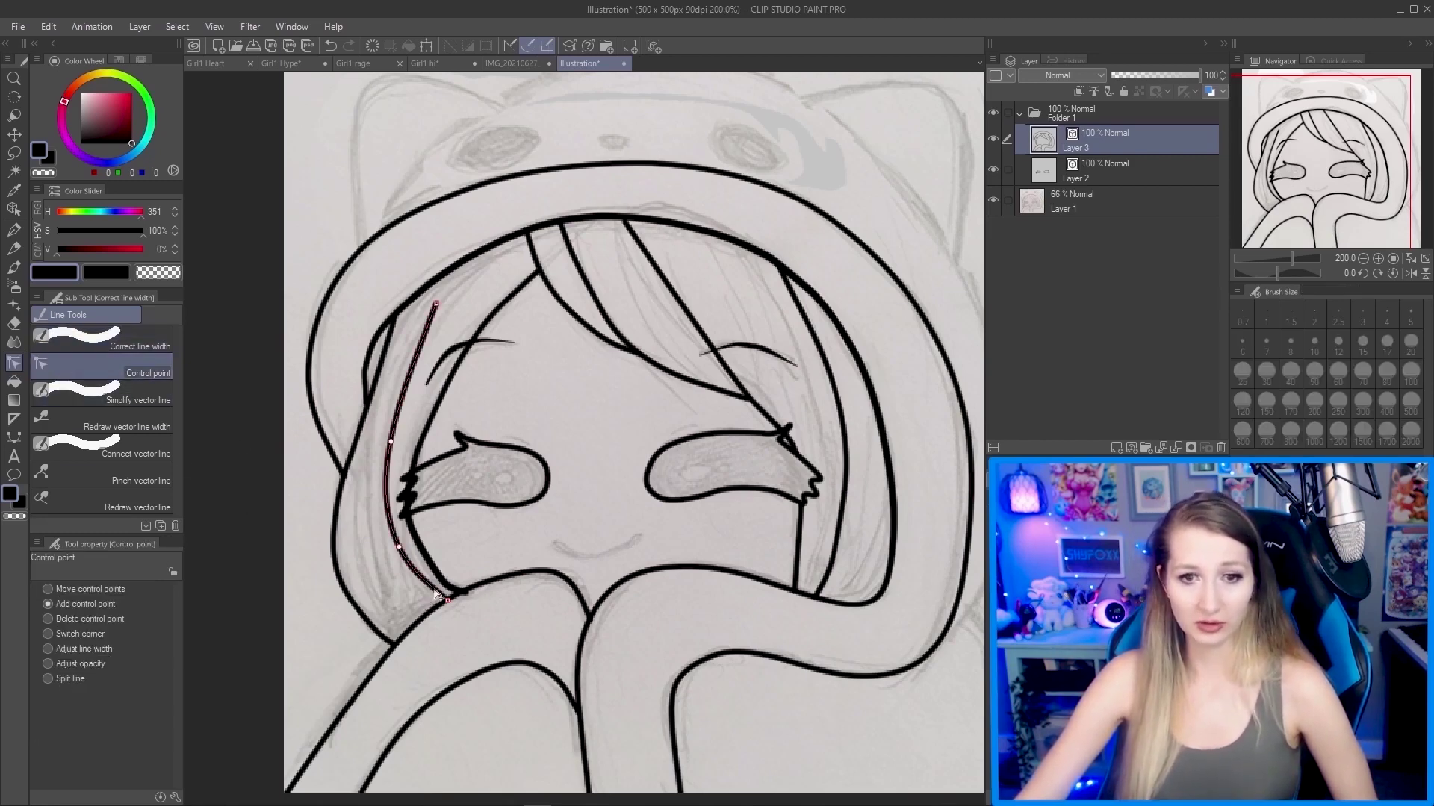
Shift the upper control point of the left-hand inner hair strand slightly toward the face.
mouse_move(429, 564)
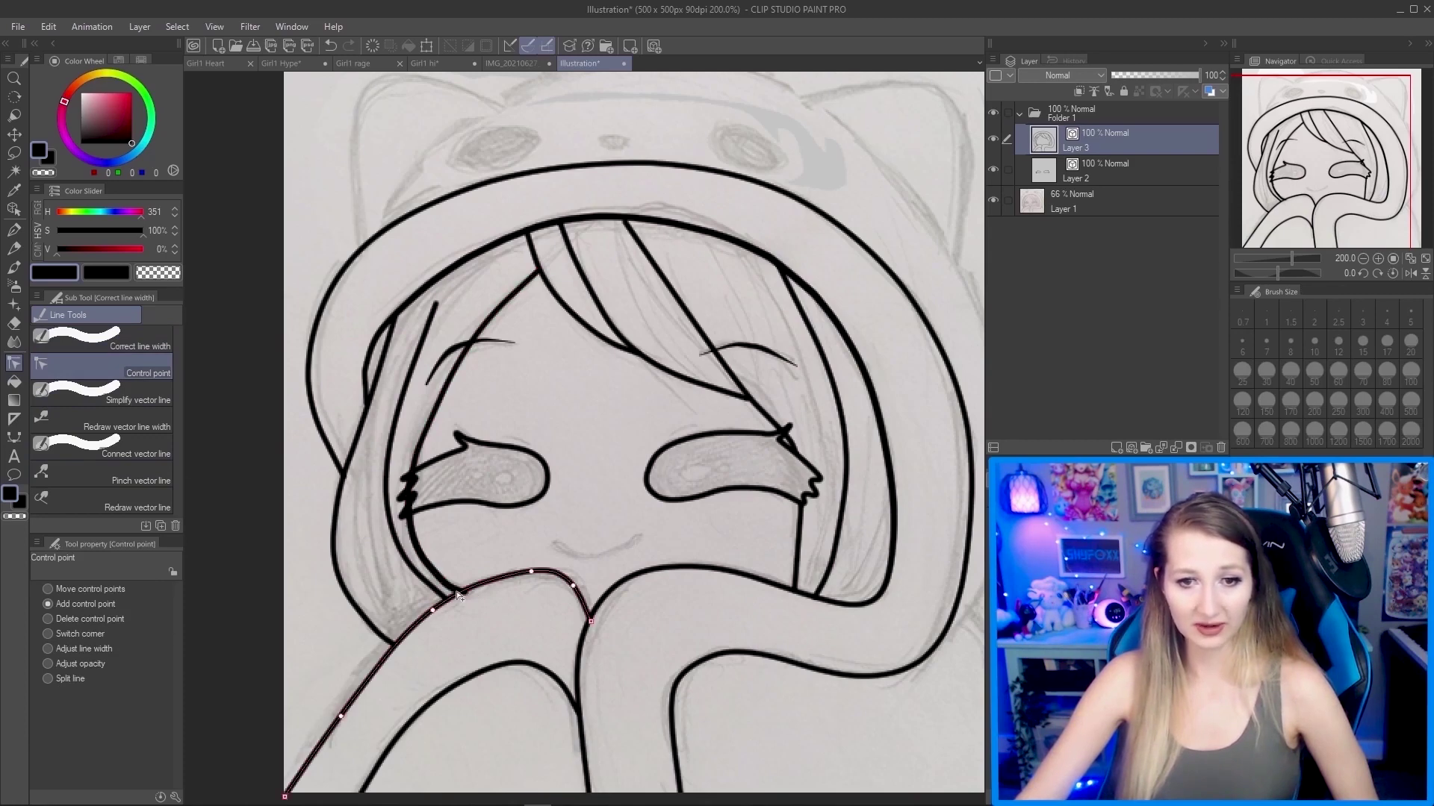
mouse_move(451, 592)
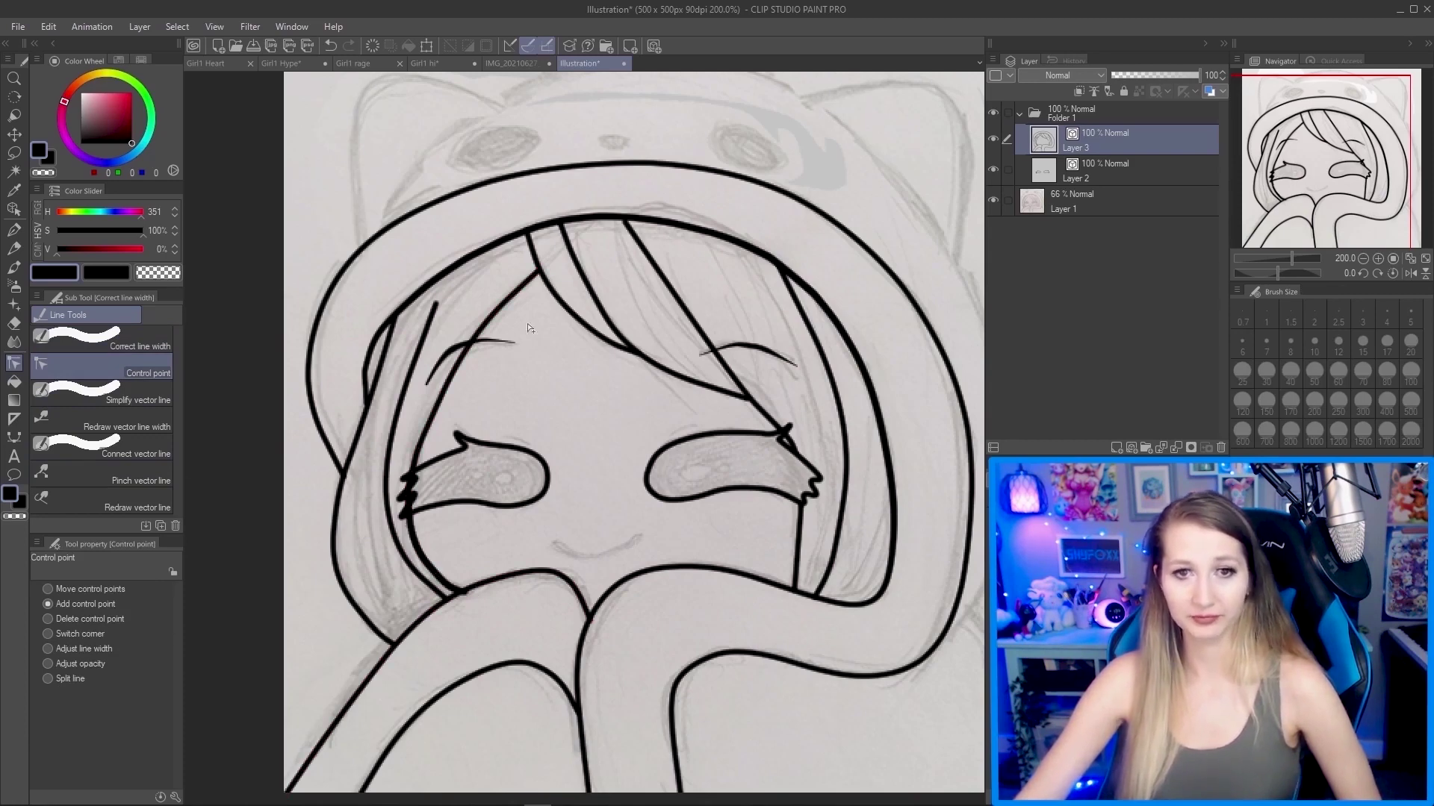
mouse_move(439, 307)
mouse_move(439, 307)
left_mouse_down()
mouse_move(412, 367)
mouse_move(453, 279)
mouse_move(439, 306)
left_mouse_up()
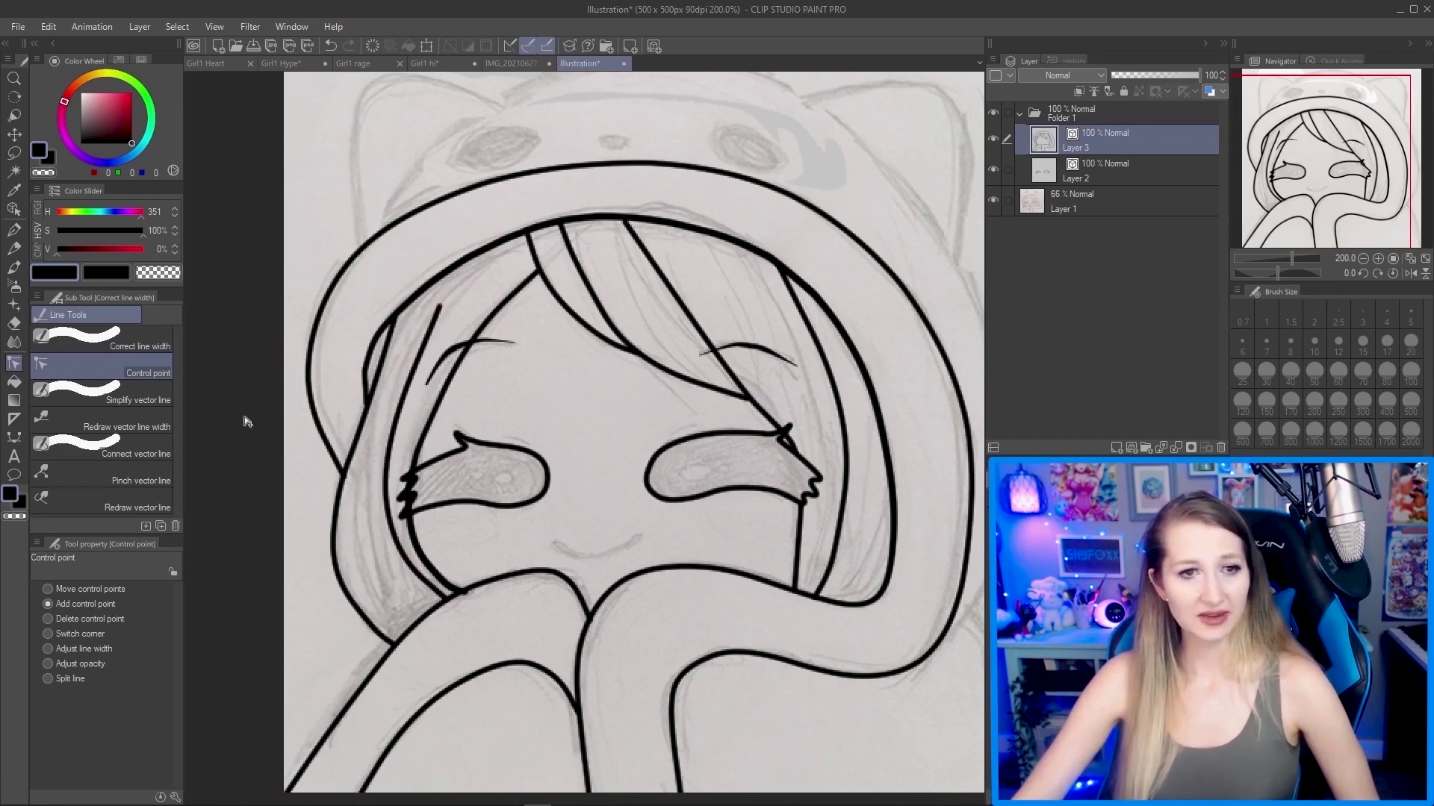
Set Correct line width to Narrow at 1.0 and taper the upper end of the left-hand inner hair strand.
left_click(169, 343)
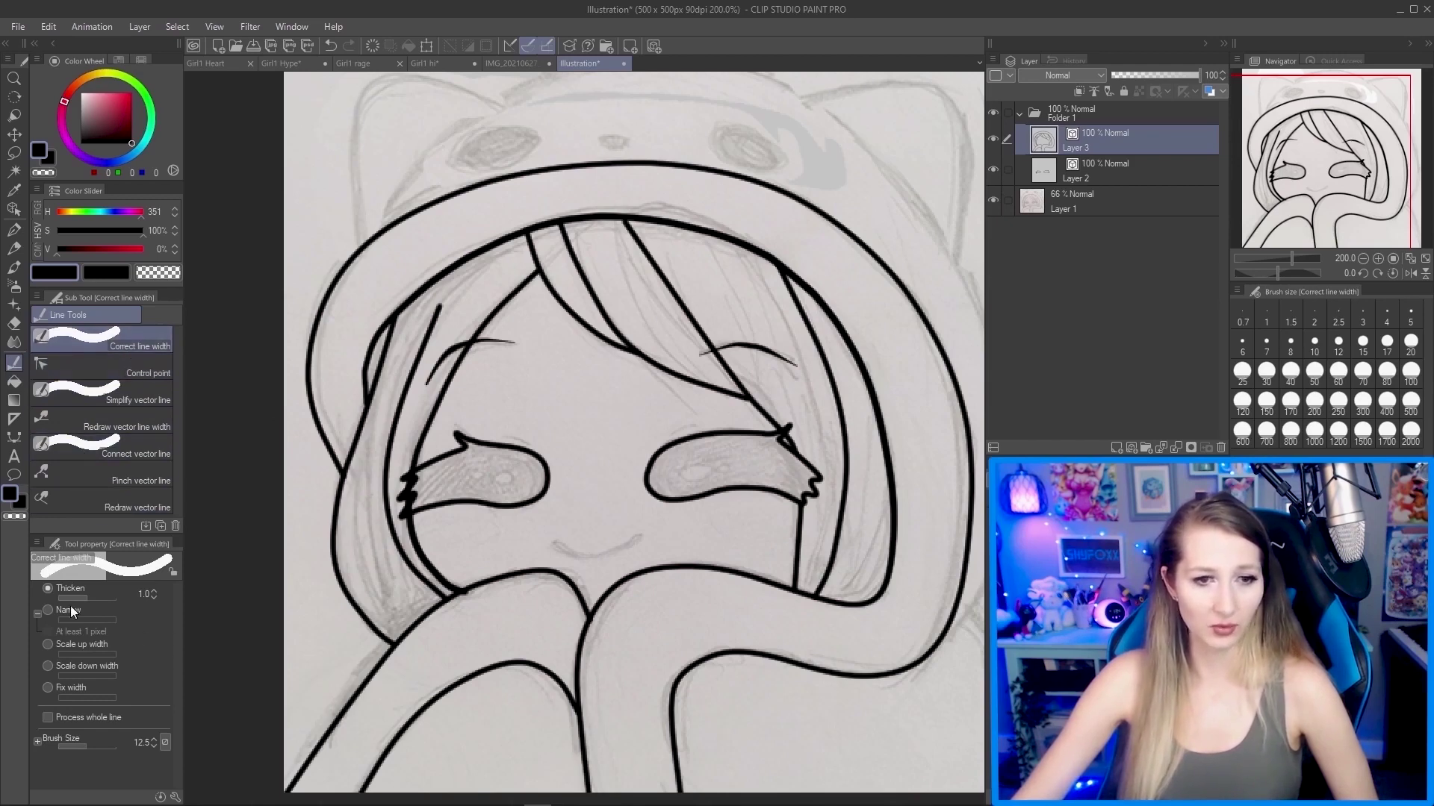
left_click(48, 610)
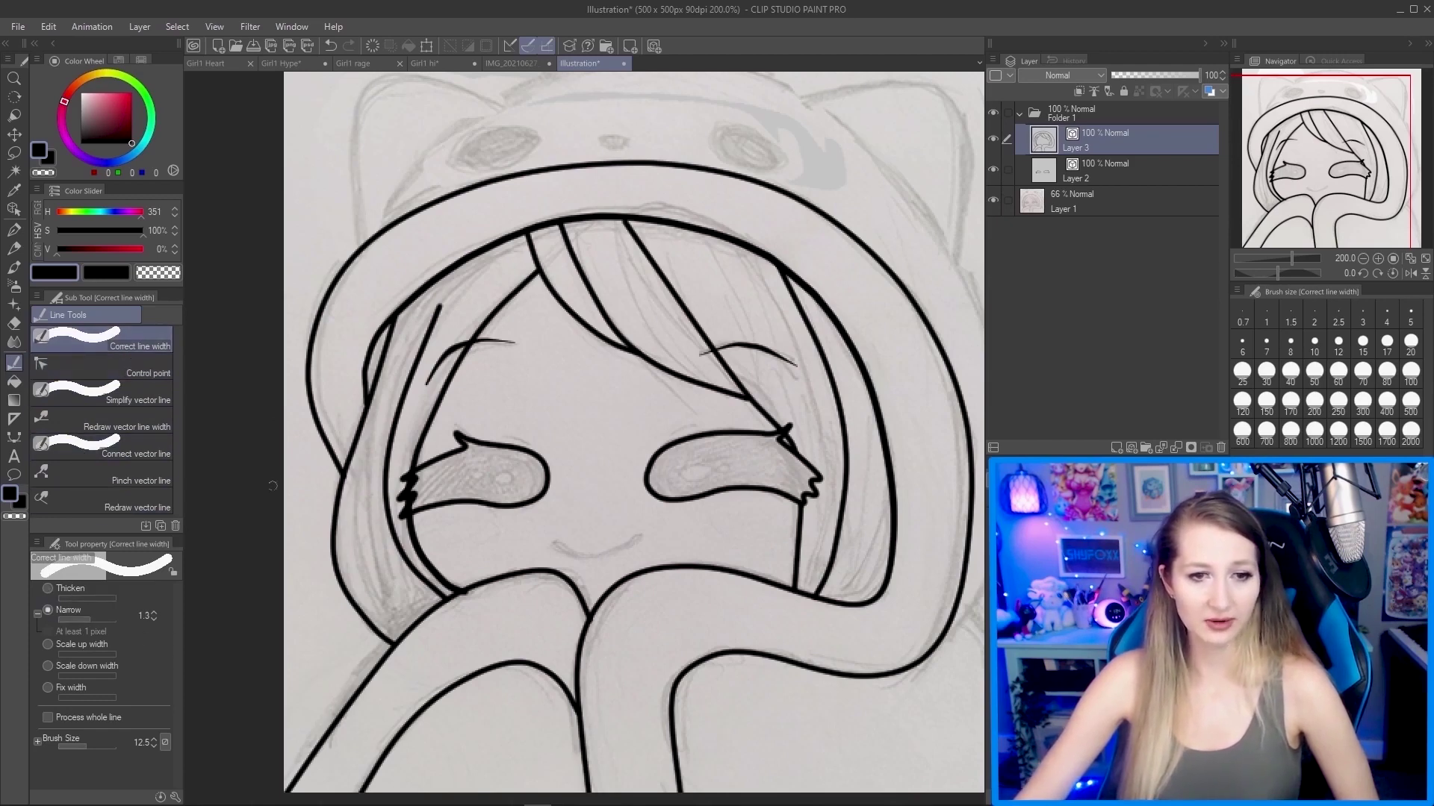
left_click(85, 622)
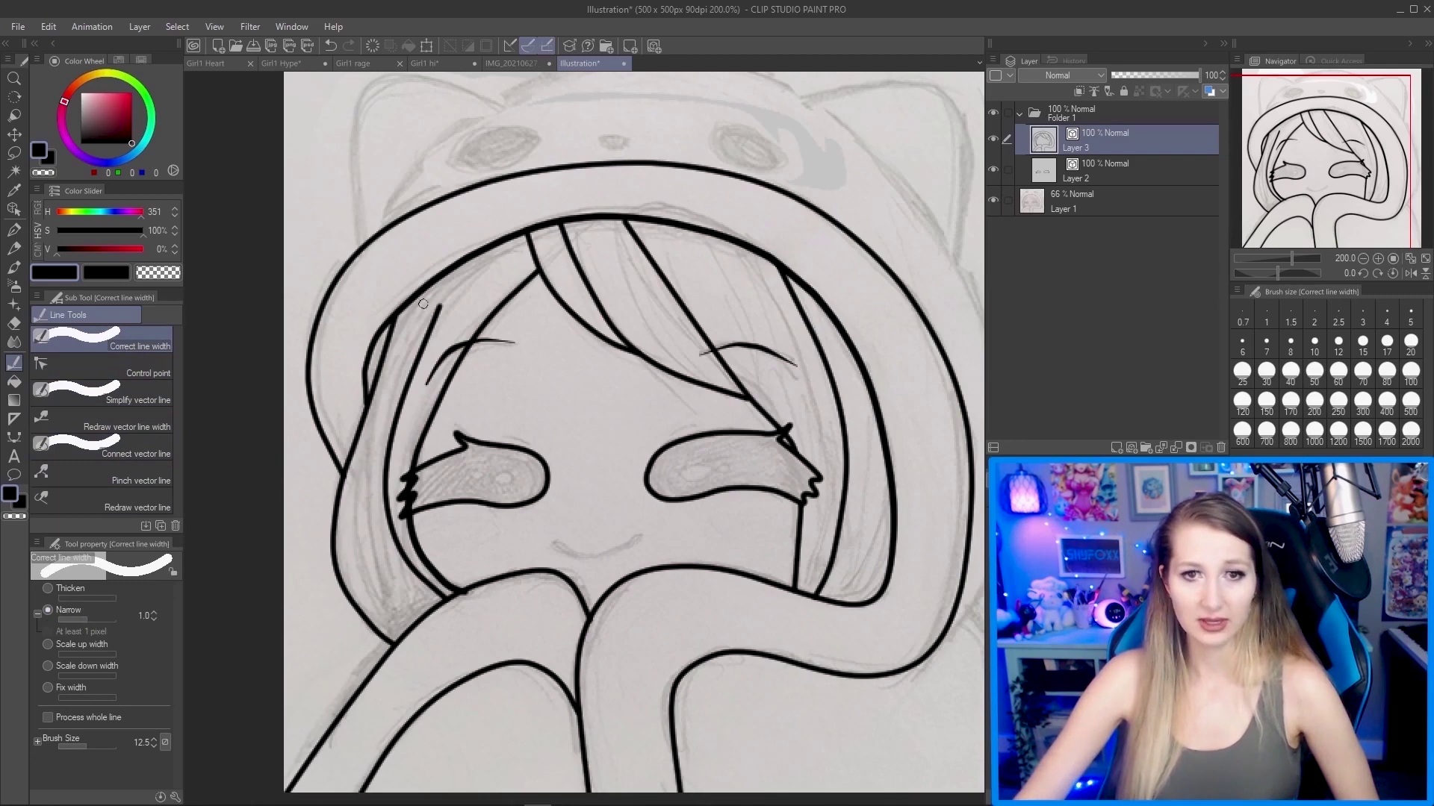
left_click_drag(409, 350, 434, 323)
left_click_drag(428, 379, 448, 320)
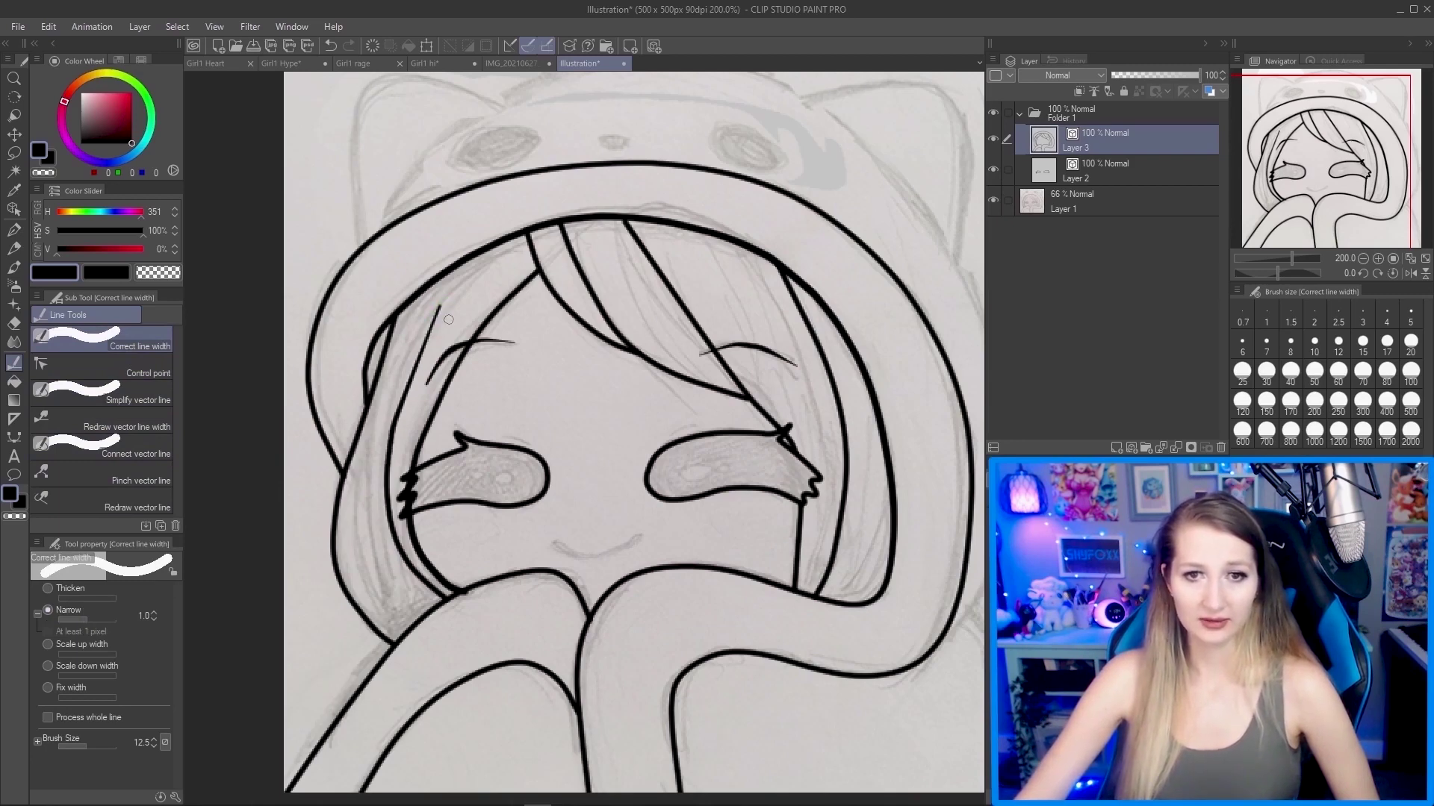
left_click_drag(427, 382, 437, 310)
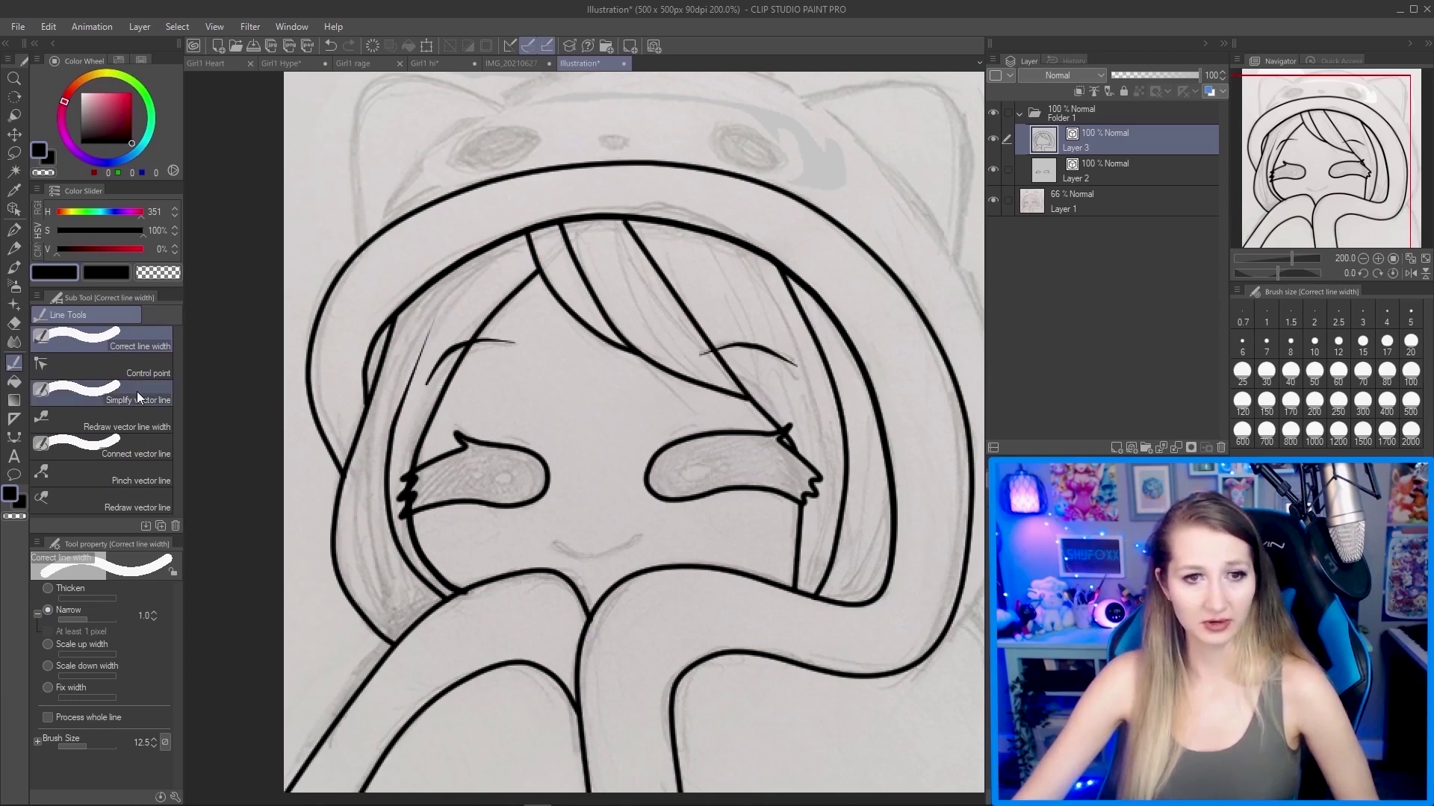
Try deleting a control point from the tapered left-hand inner hair strand.
left_click(138, 367)
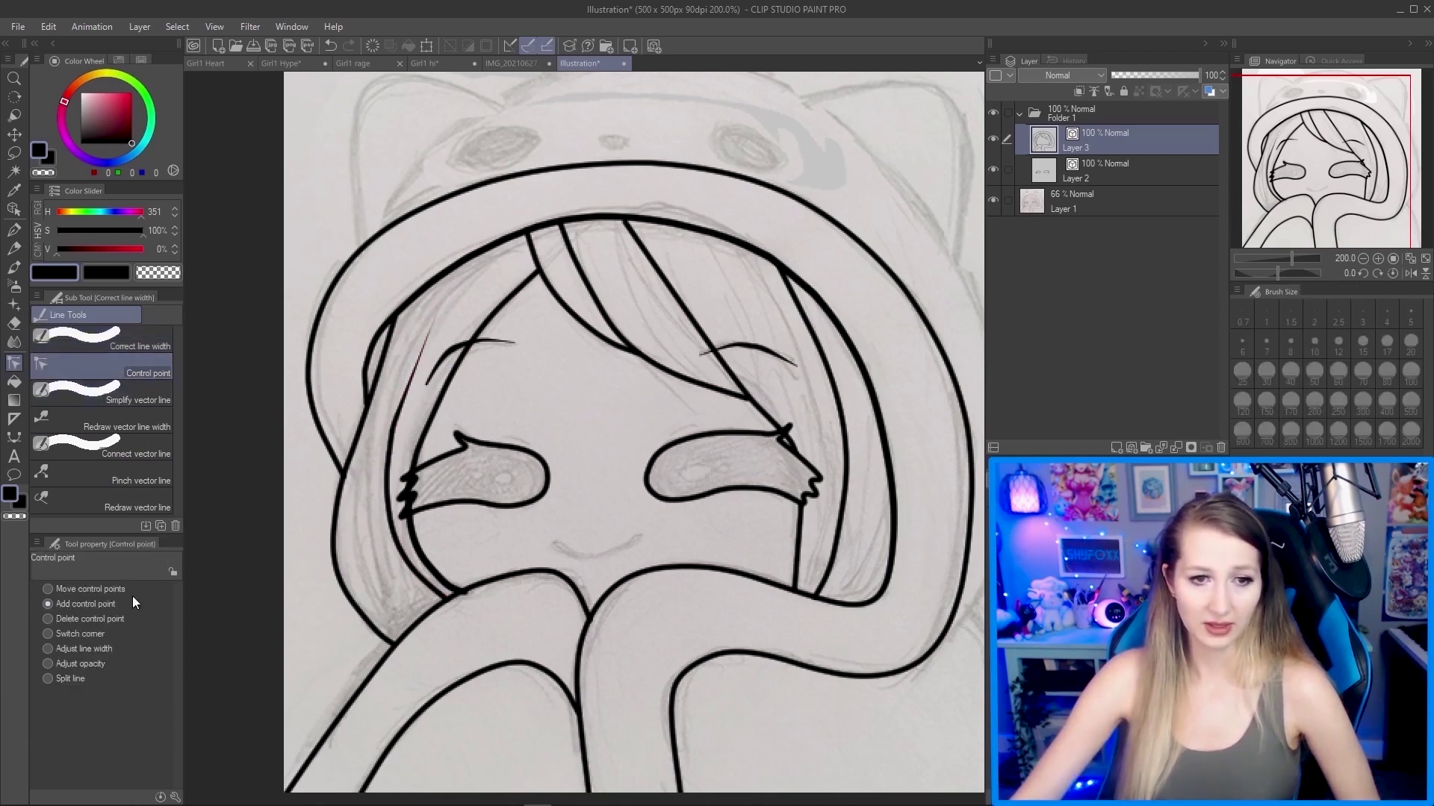
left_click(112, 618)
left_click(396, 419)
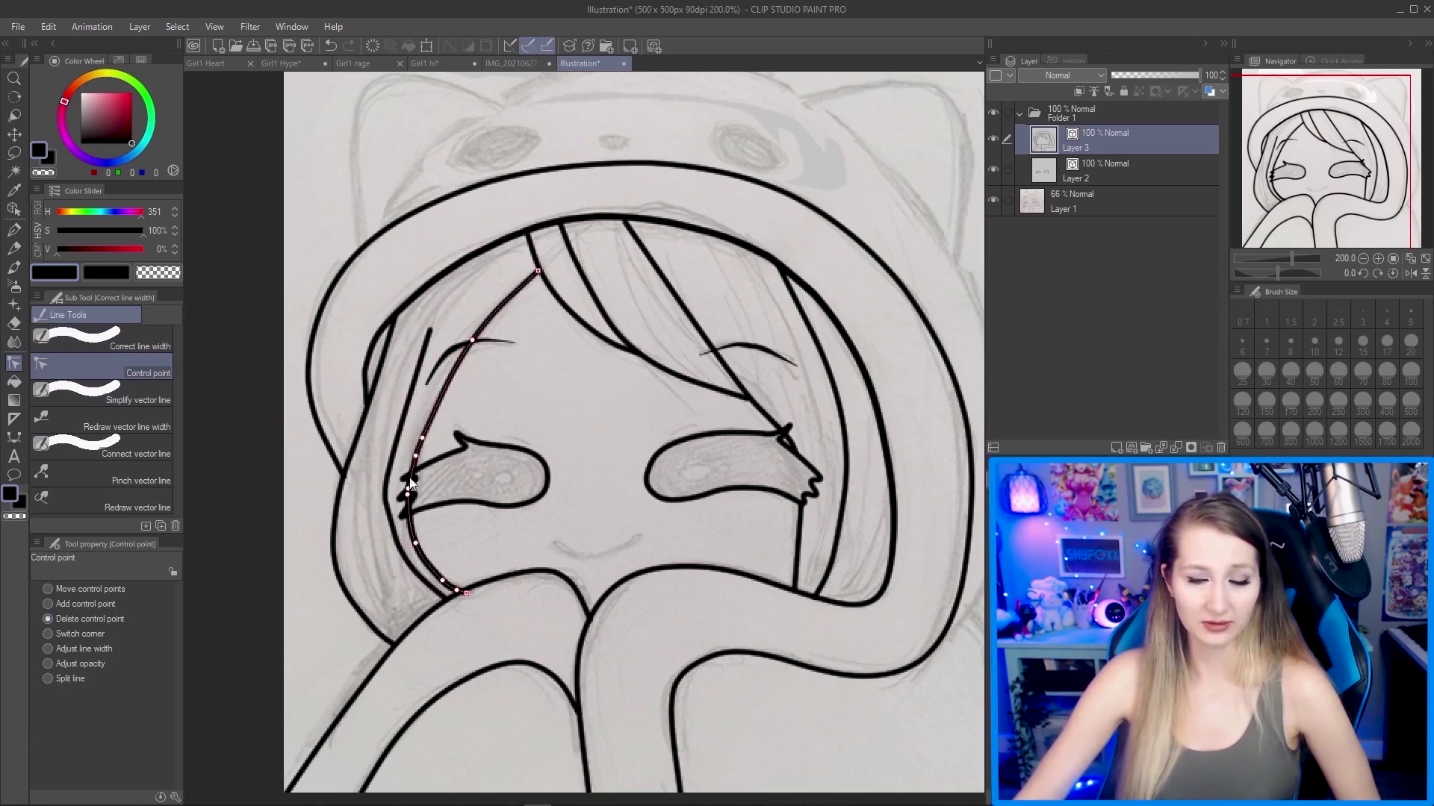
left_click(450, 468)
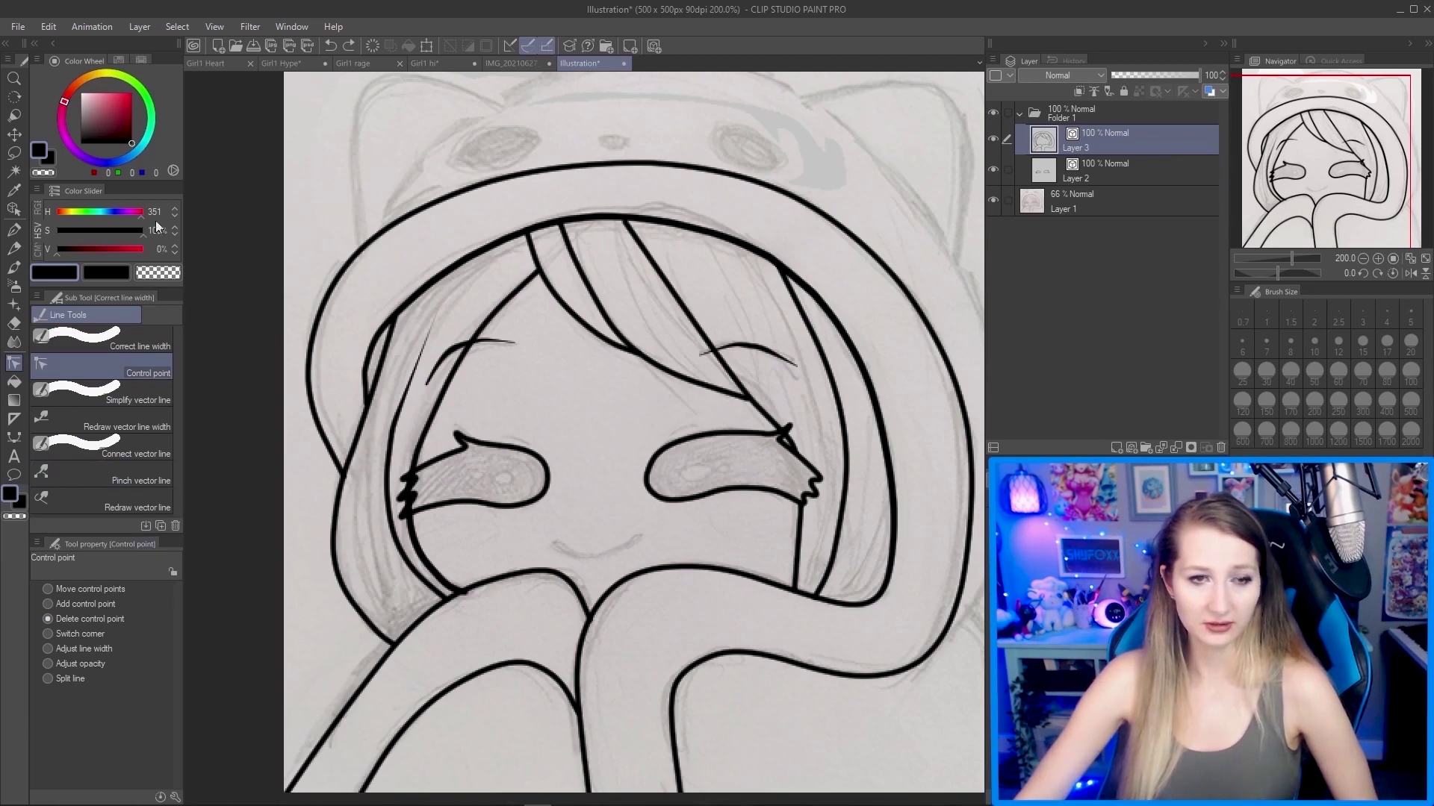
Add a control point on the upper part of the left-hand inner hair strand.
left_click(49, 29)
left_click(372, 215)
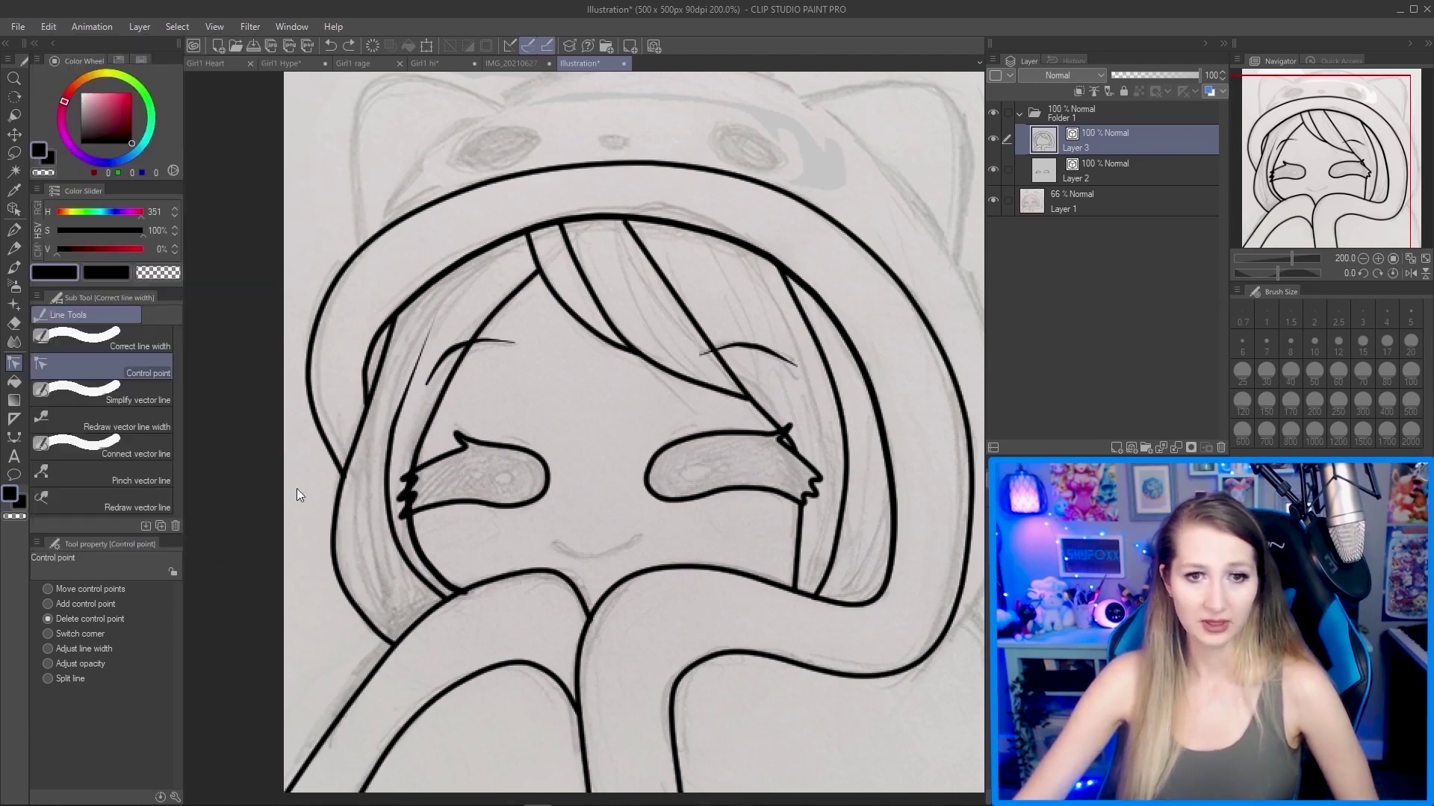
left_click(50, 604)
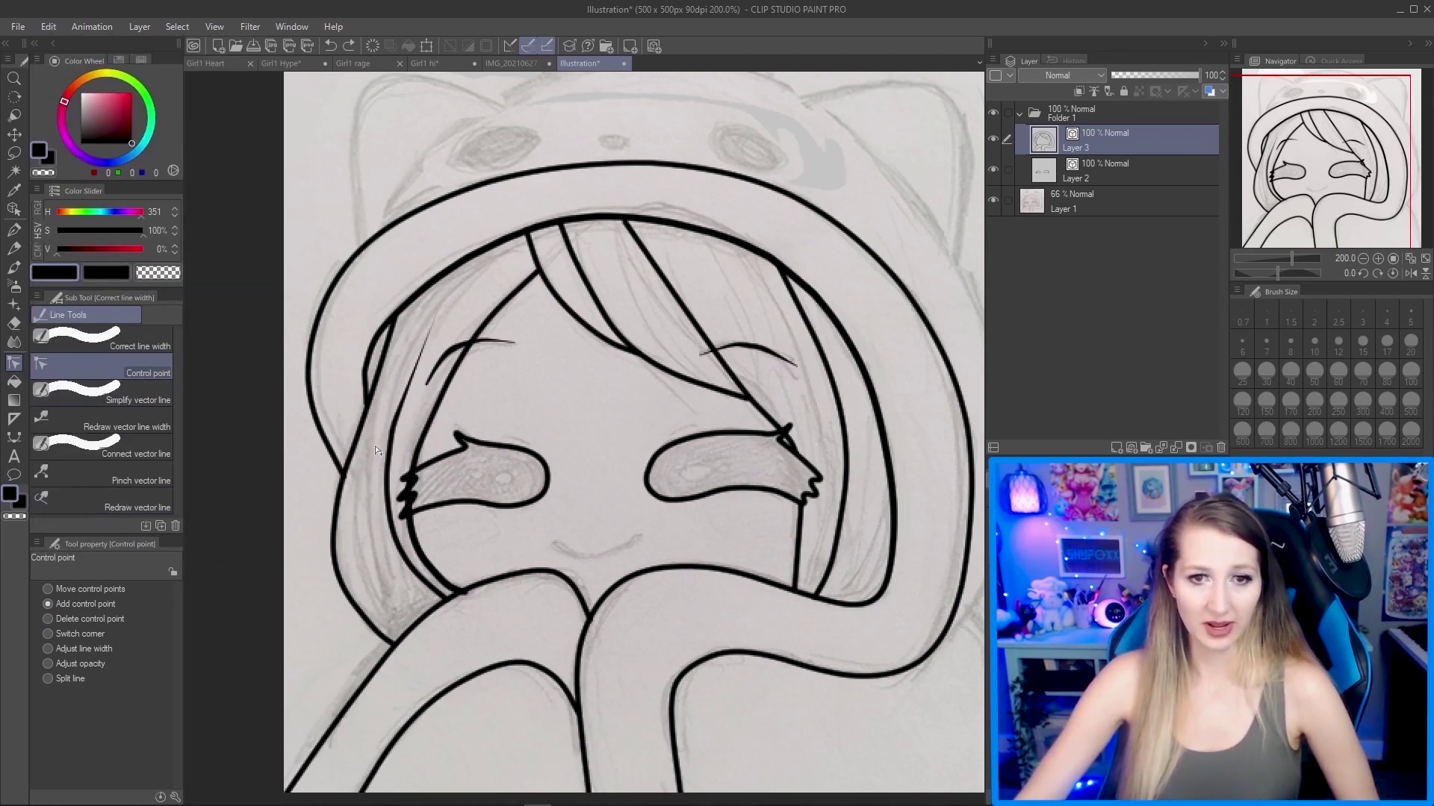
left_click_drag(406, 408, 405, 384)
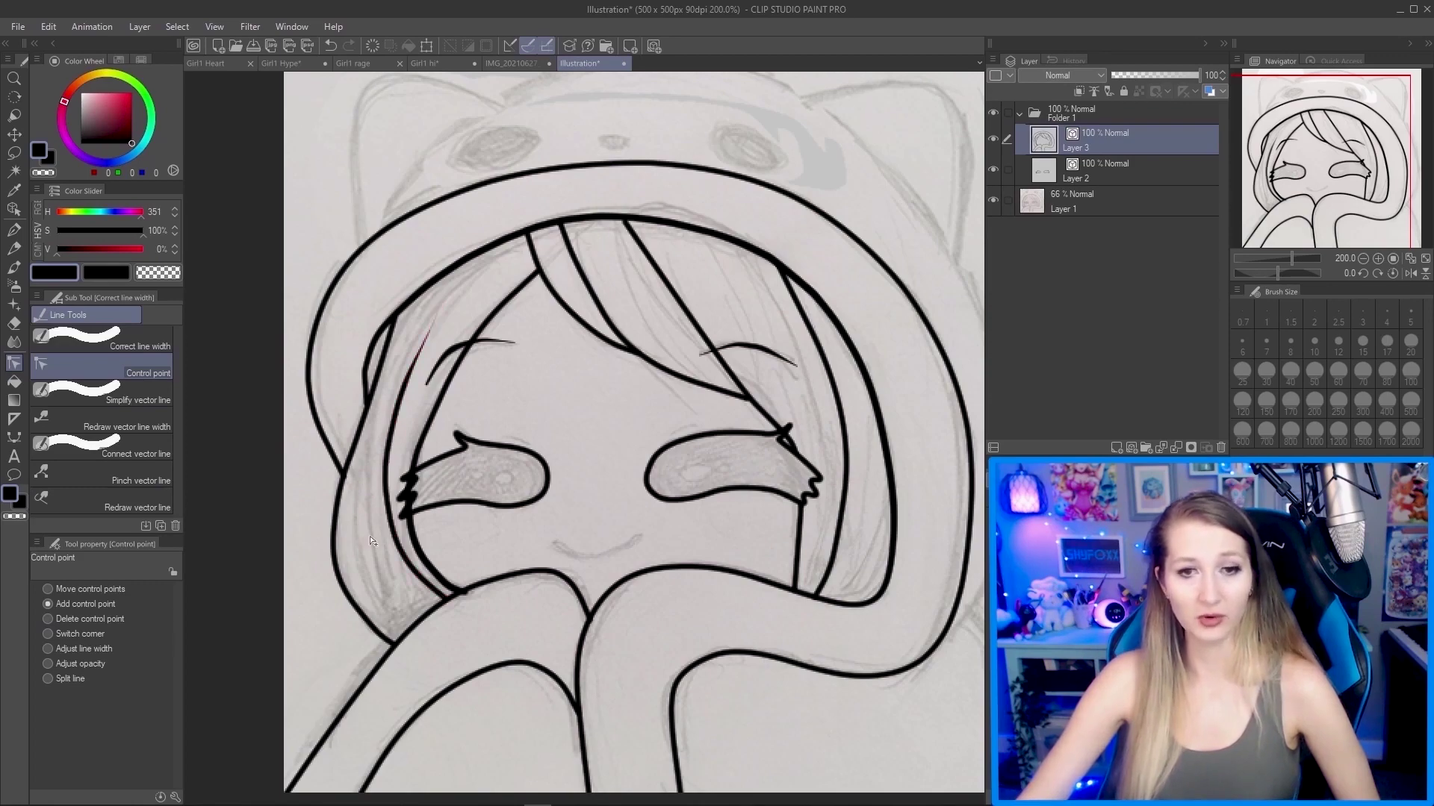
Draw a short curved hair strand inside the hood's lower right-hand side with the 5.0 Continuous curve and narrow its tip.
key("u")
left_click(836, 605)
left_click(857, 584)
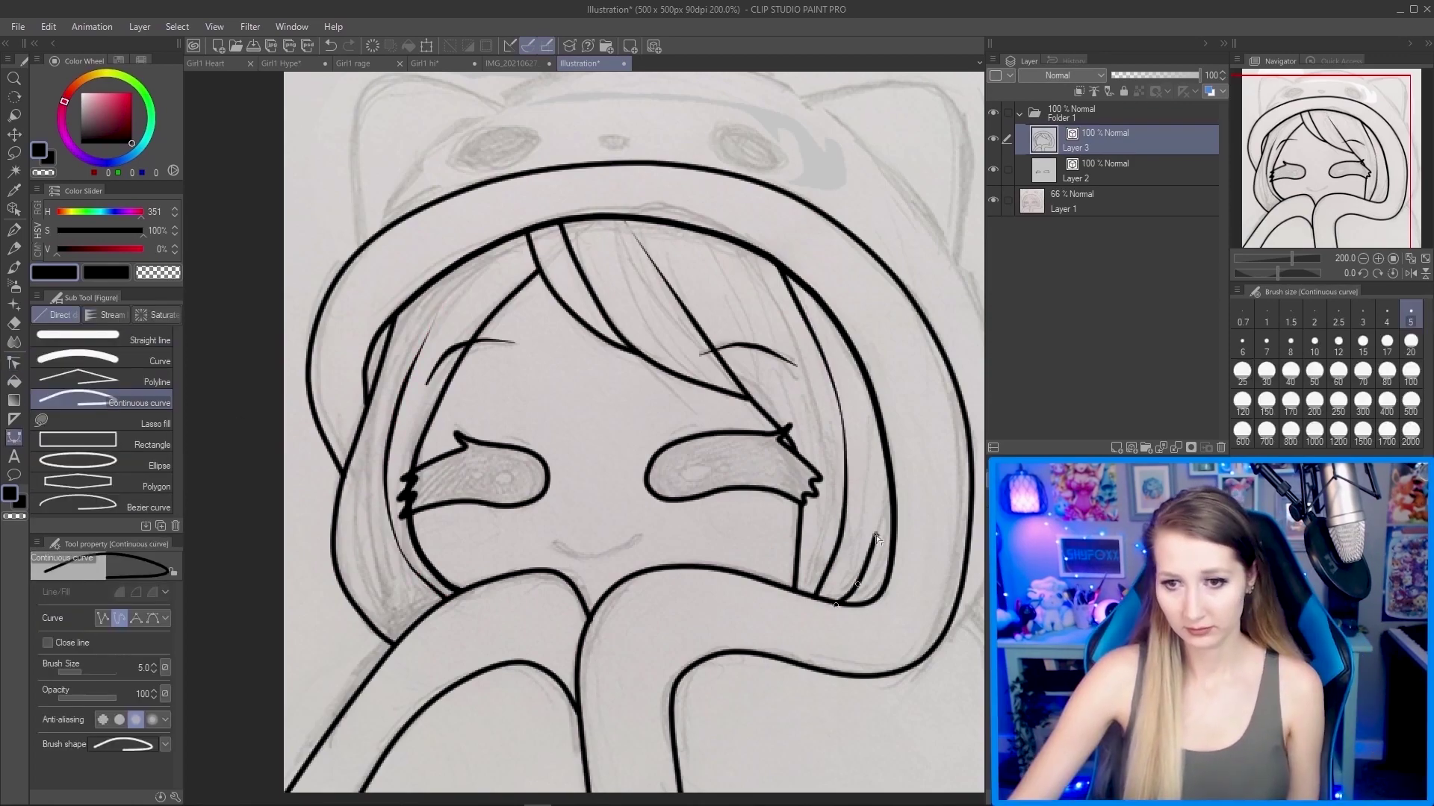
key("y")
key("y")
key("y")
key("y")
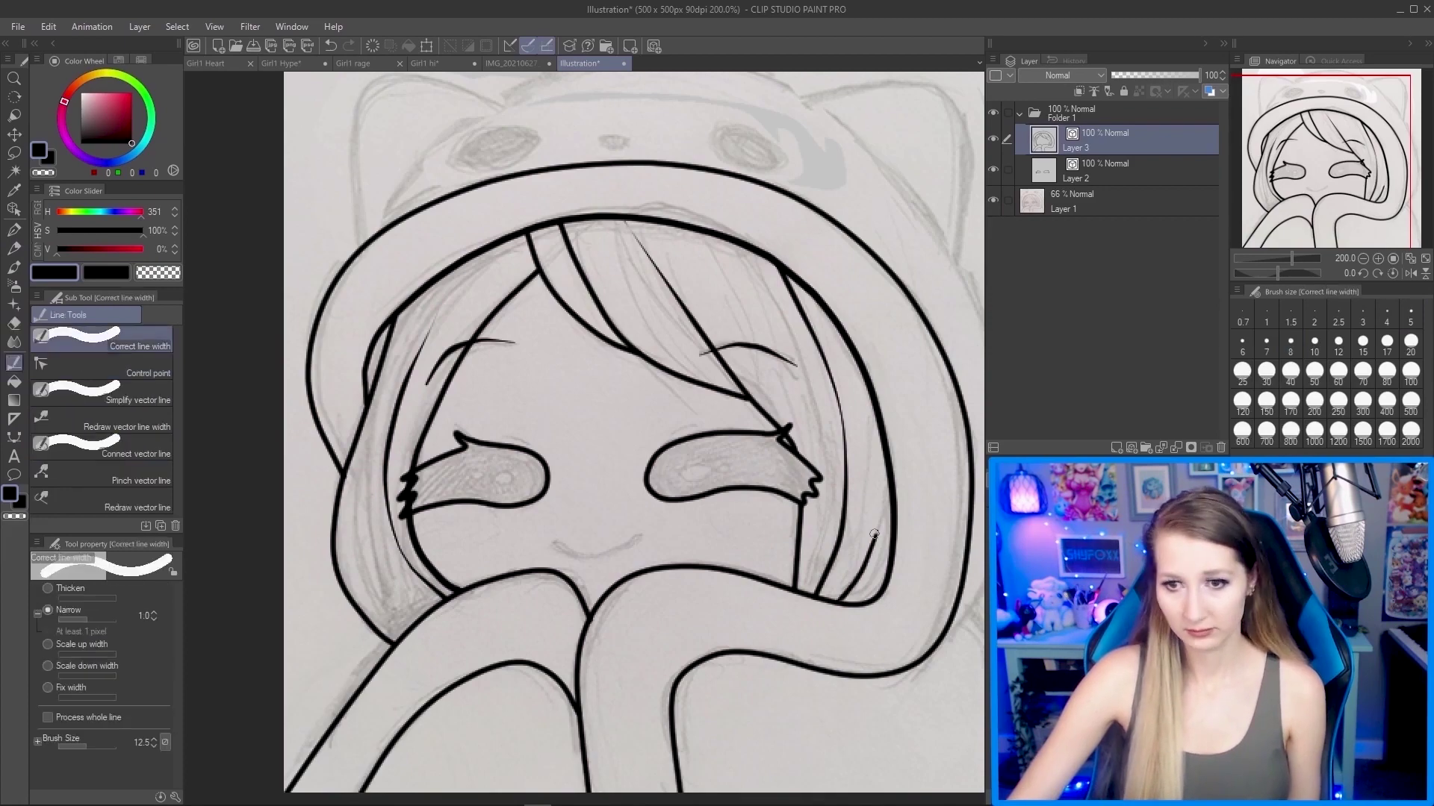
scroll(874, 535, "up", 1)
left_click(101, 390)
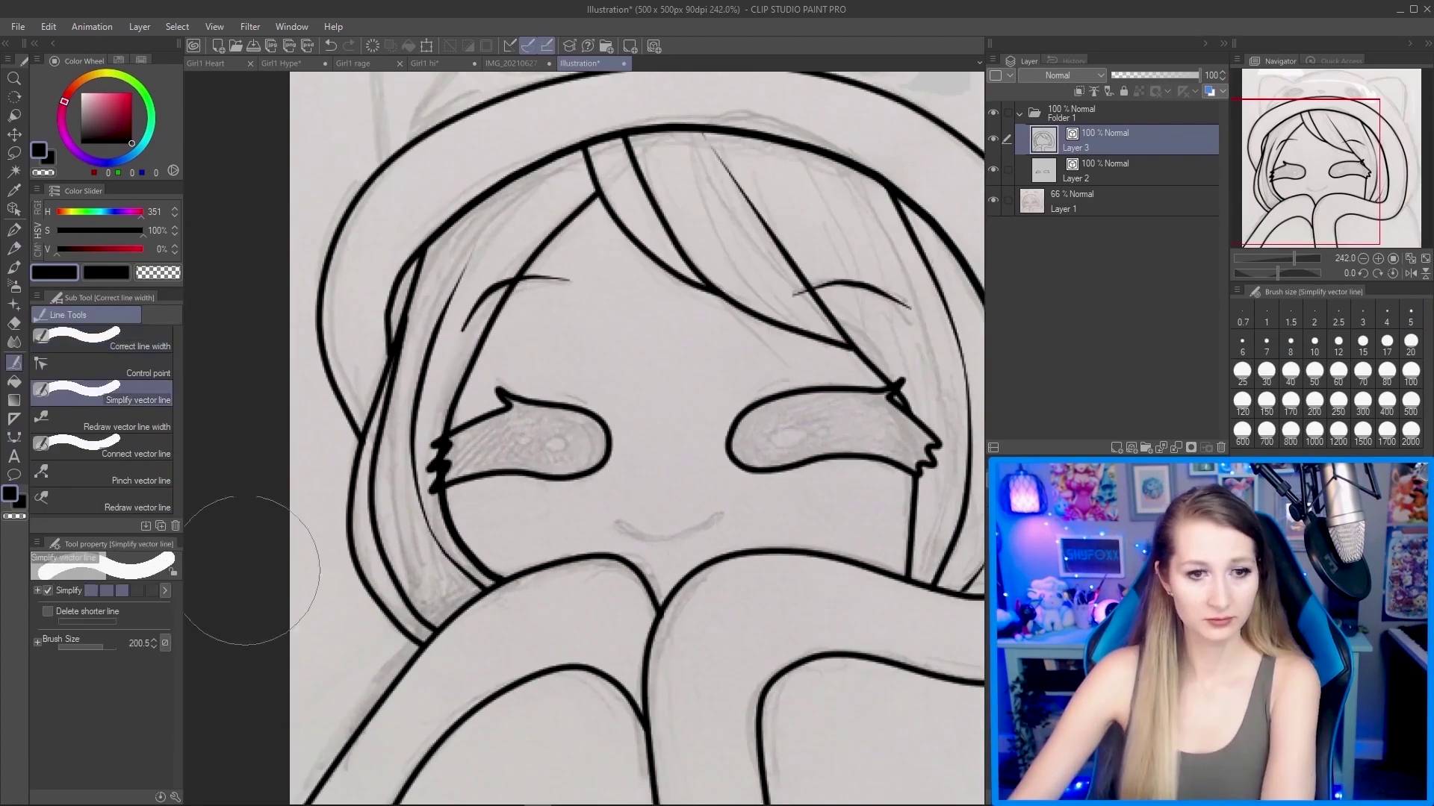
left_click(100, 366)
scroll(622, 510, "down", 4)
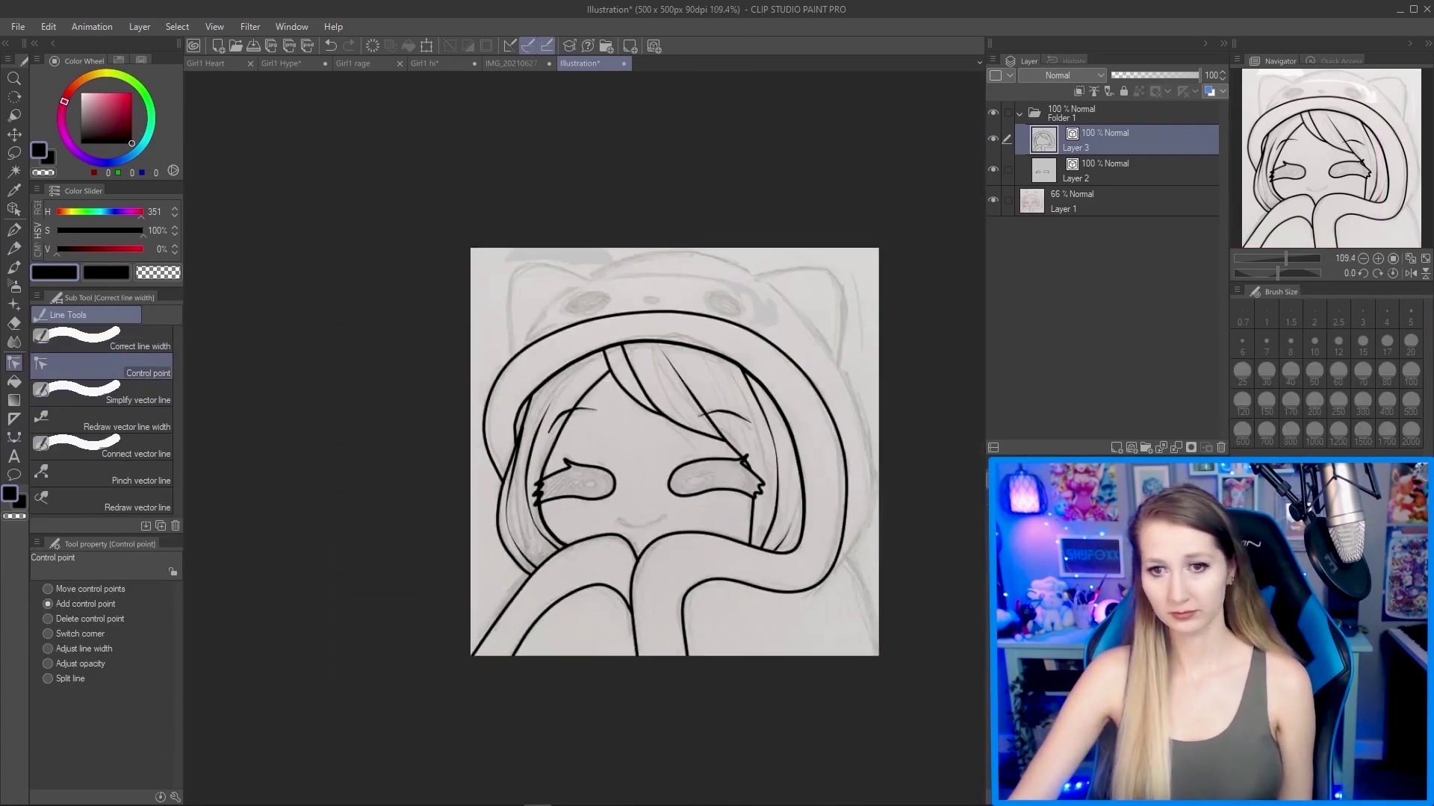
Draw the hood's outer outline with the Continuous curve, from the left-hand rim over the crown and down the right-hand side.
key("u")
scroll(674, 452, "up", 3)
left_click(354, 313)
left_click(414, 222)
left_click(535, 153)
left_click(647, 138)
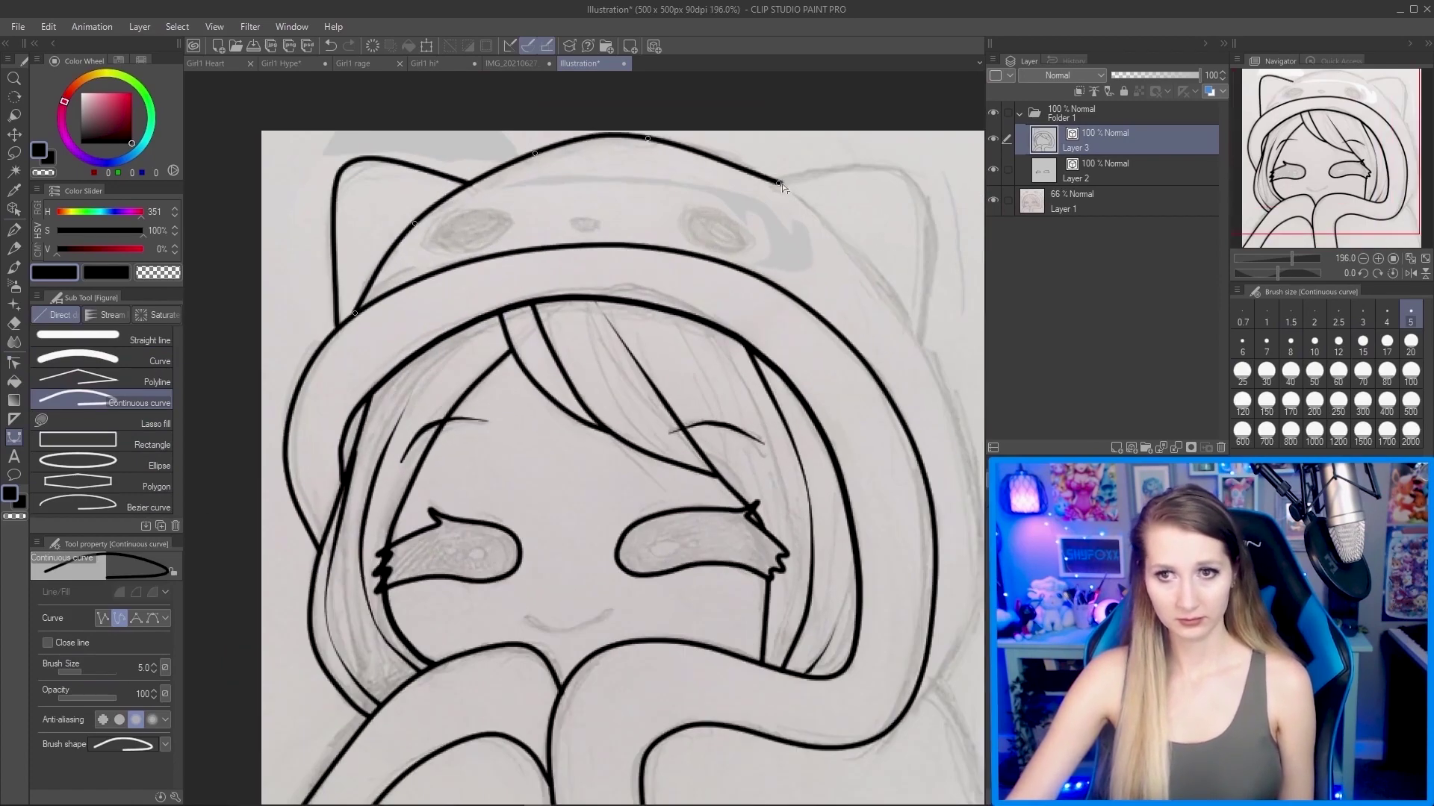
left_click(952, 388)
double_click(907, 728)
Trace the right-hand cat ear as one continuous curve and adjust its outer edge slightly outward with Control point.
scroll(907, 728, "down", 2)
scroll(747, 336, "up", 4)
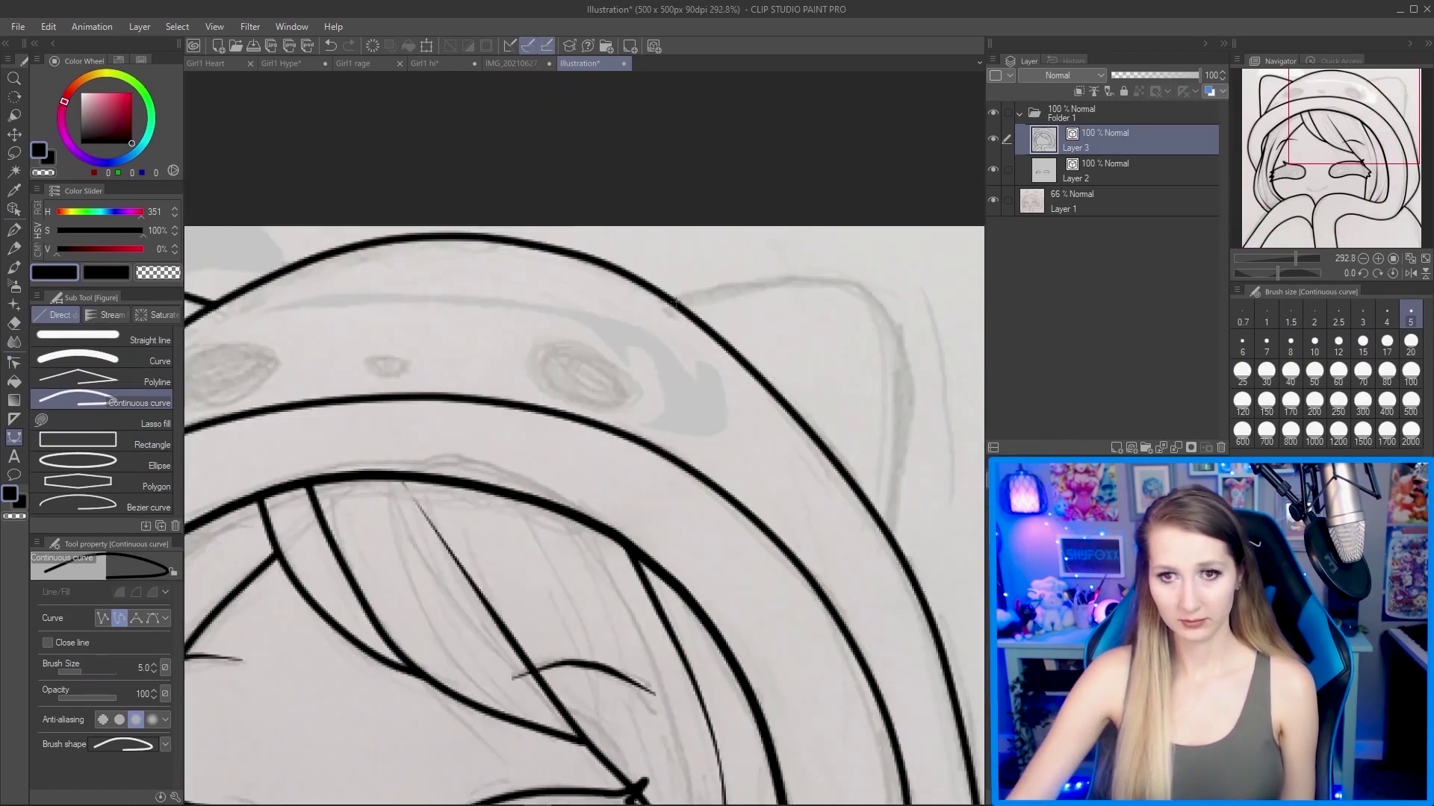
left_click(674, 301)
left_click(829, 282)
left_click(894, 293)
left_click(918, 325)
double_click(914, 581)
key("y")
left_click_drag(918, 445, 941, 448)
scroll(933, 441, "down", 3)
scroll(933, 441, "up", 2)
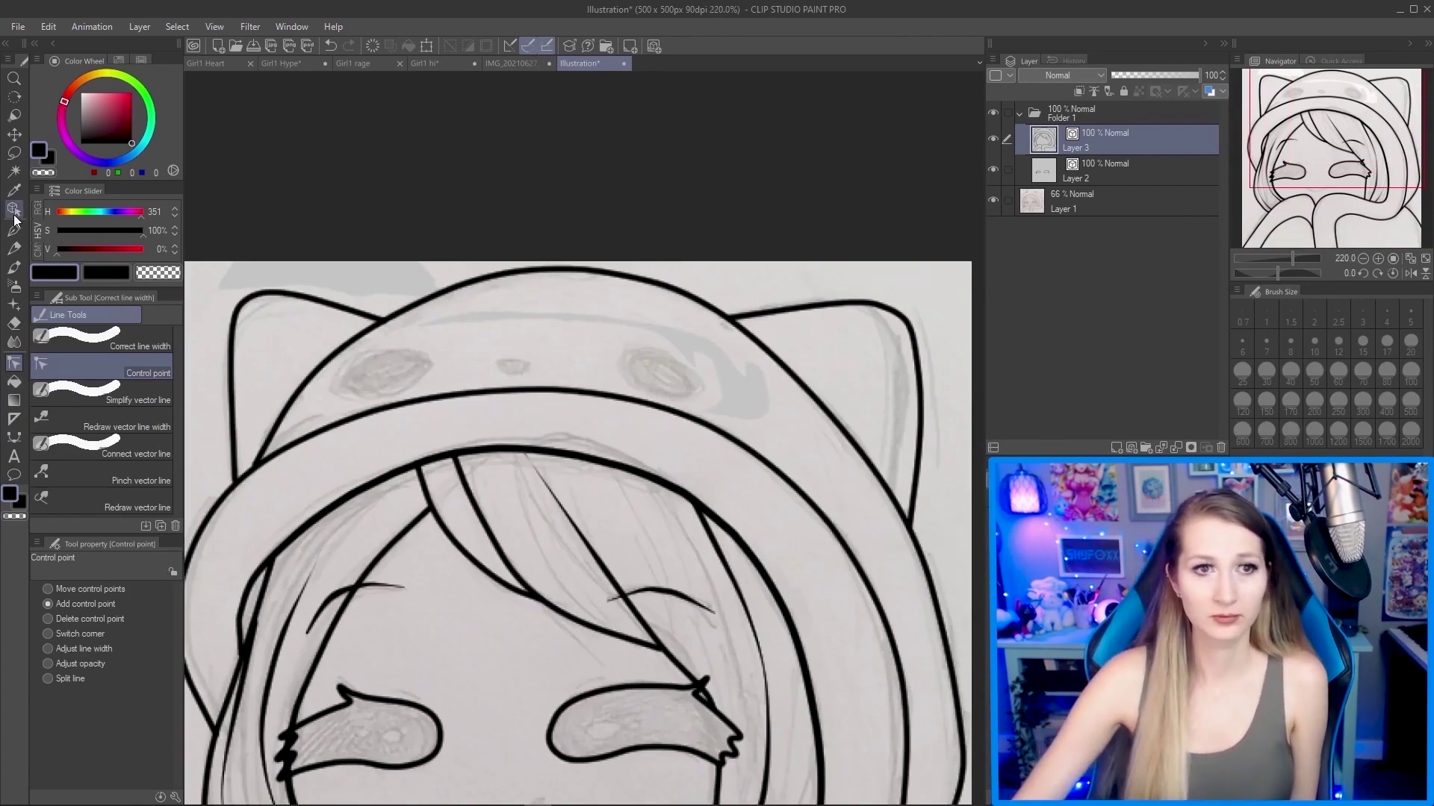
scroll(586, 239, "down", 4)
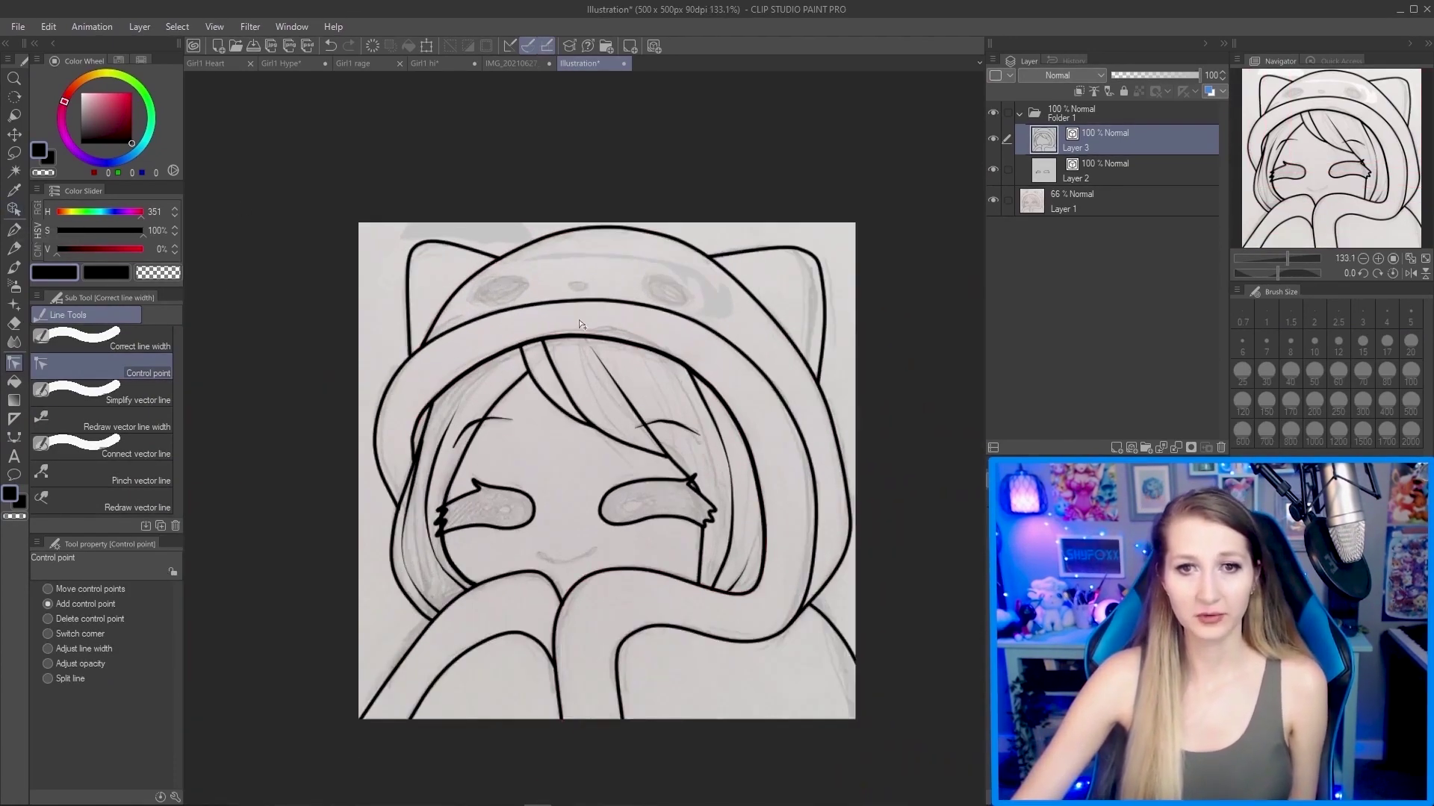
Select the right-hand ear outline with the Object tool and pull its two outer corners inward to make the ear smaller.
left_click(14, 209)
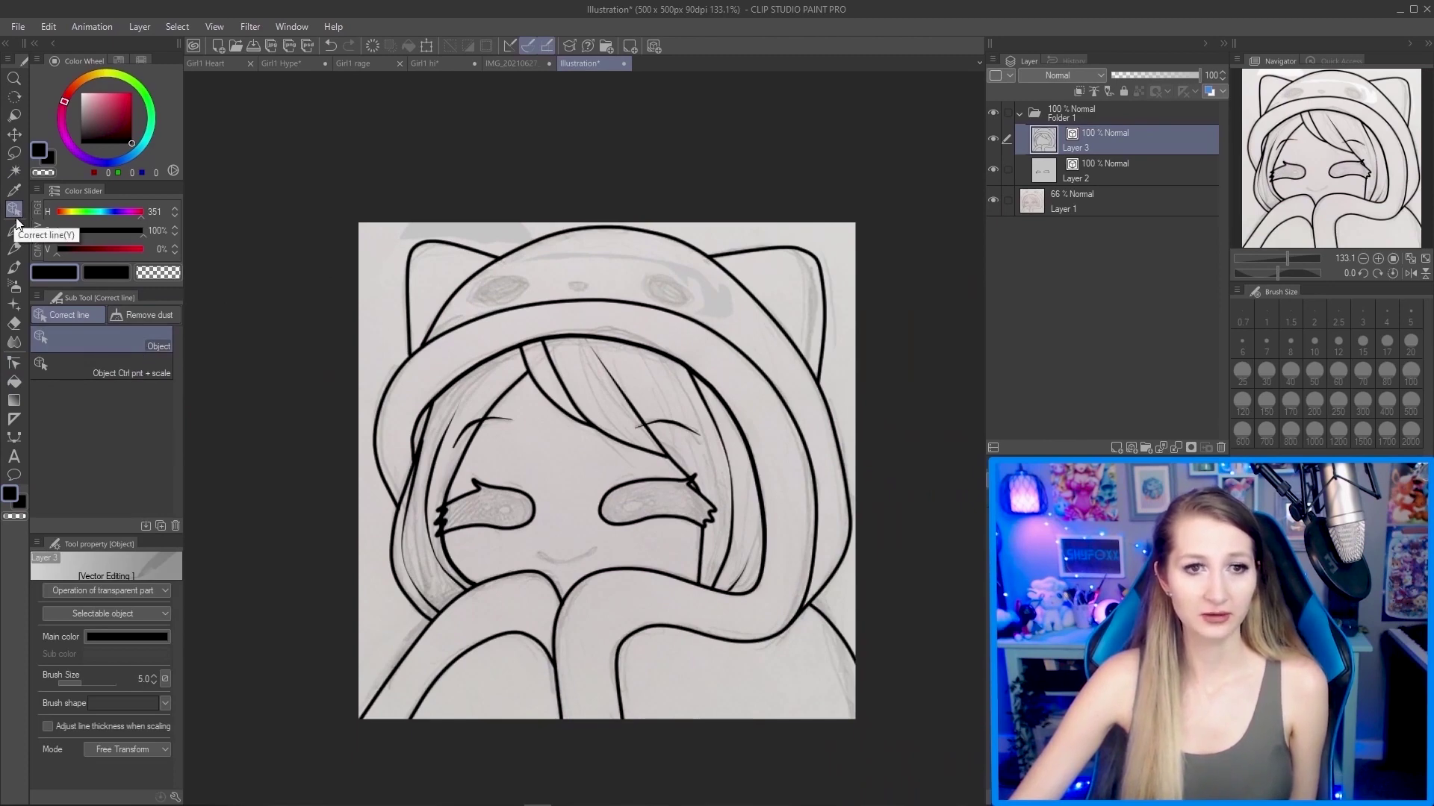
left_click(97, 361)
left_click(82, 340)
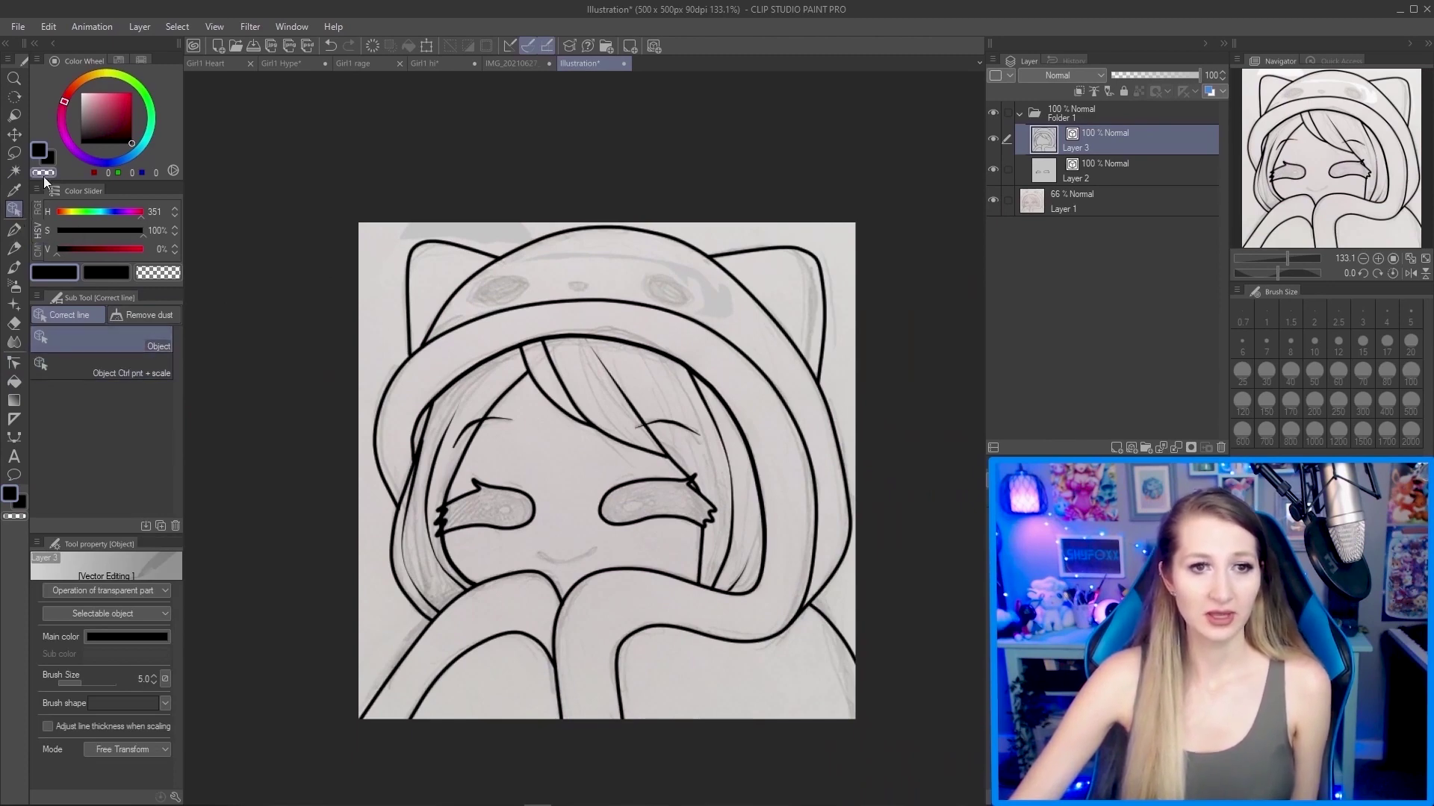
left_click(791, 251)
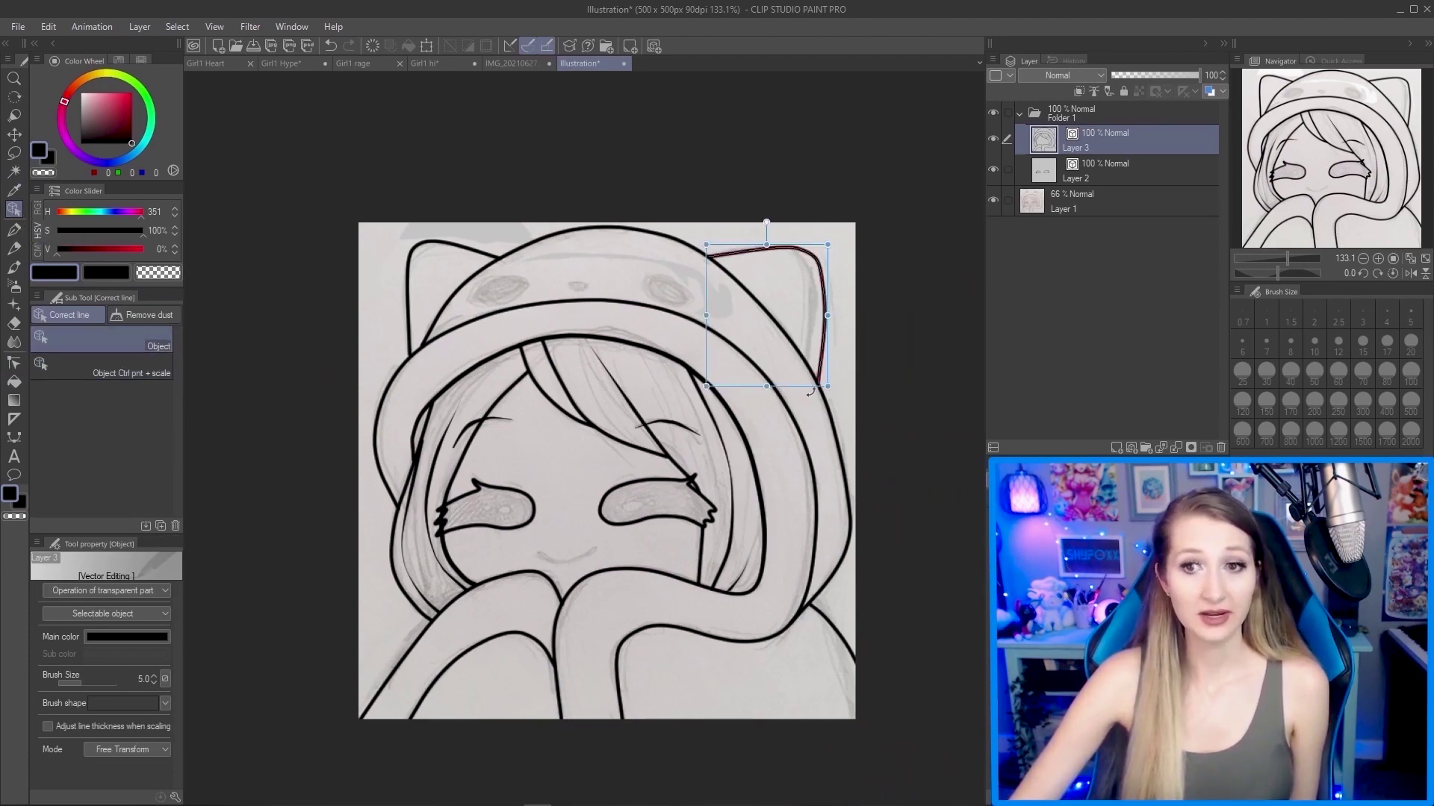
mouse_move(826, 391)
left_mouse_down()
mouse_move(848, 314)
mouse_move(858, 329)
mouse_move(812, 365)
left_mouse_up()
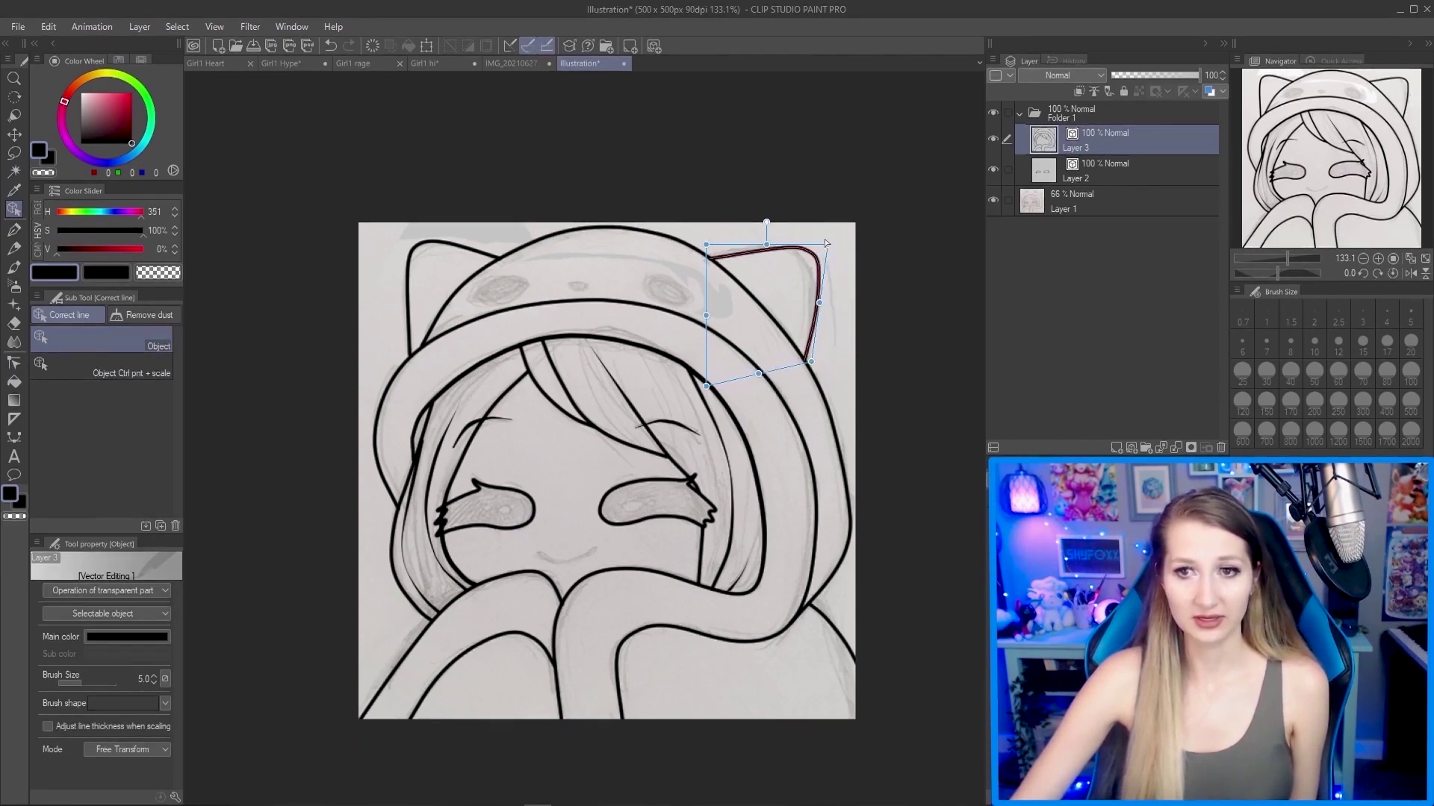
left_click_drag(826, 243, 814, 246)
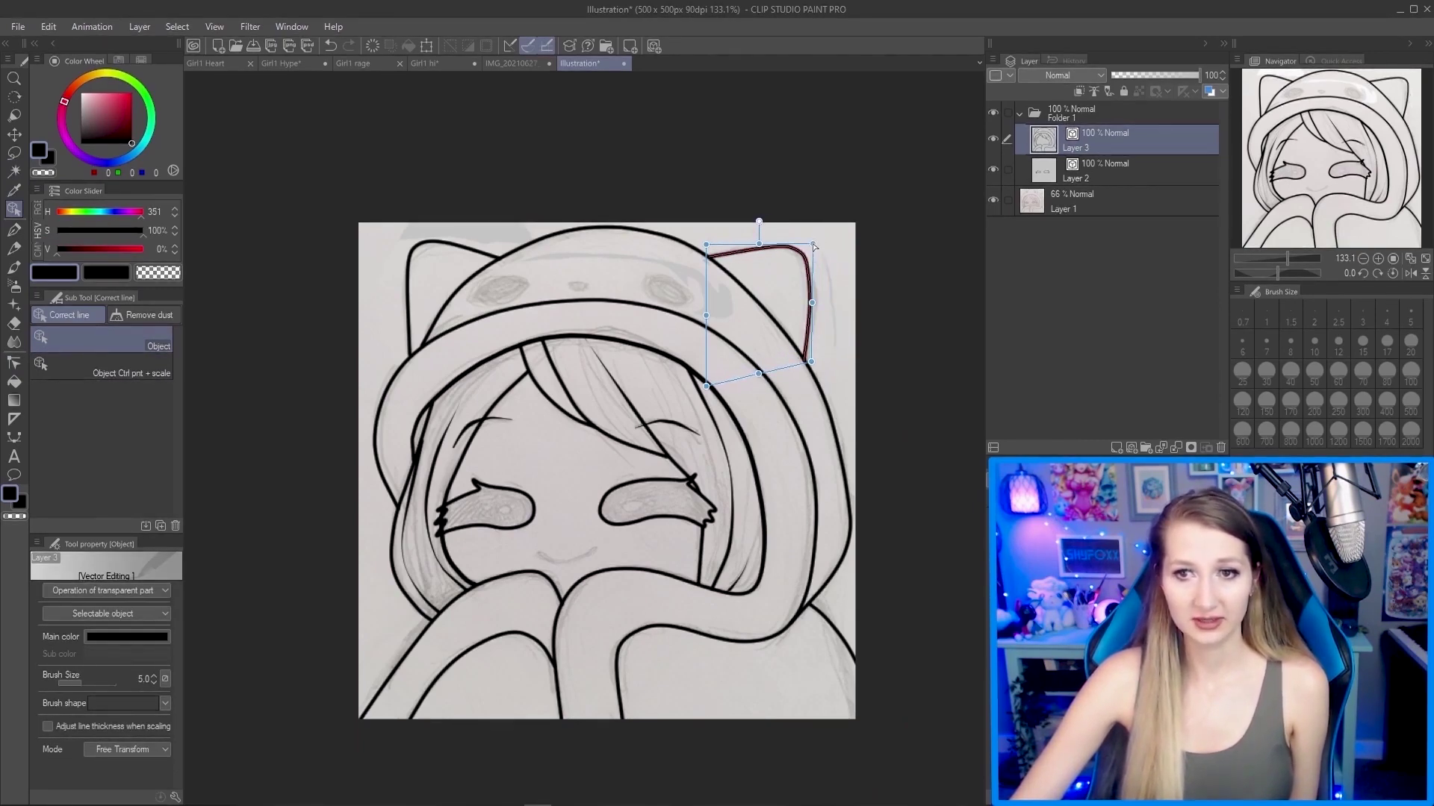
Stretch the upper inner corner of the left-hand ear outline up toward the crown, and deselect it.
left_click(409, 241)
left_click(454, 241)
mouse_move(504, 240)
left_mouse_down()
mouse_move(530, 223)
mouse_move(521, 230)
left_mouse_up()
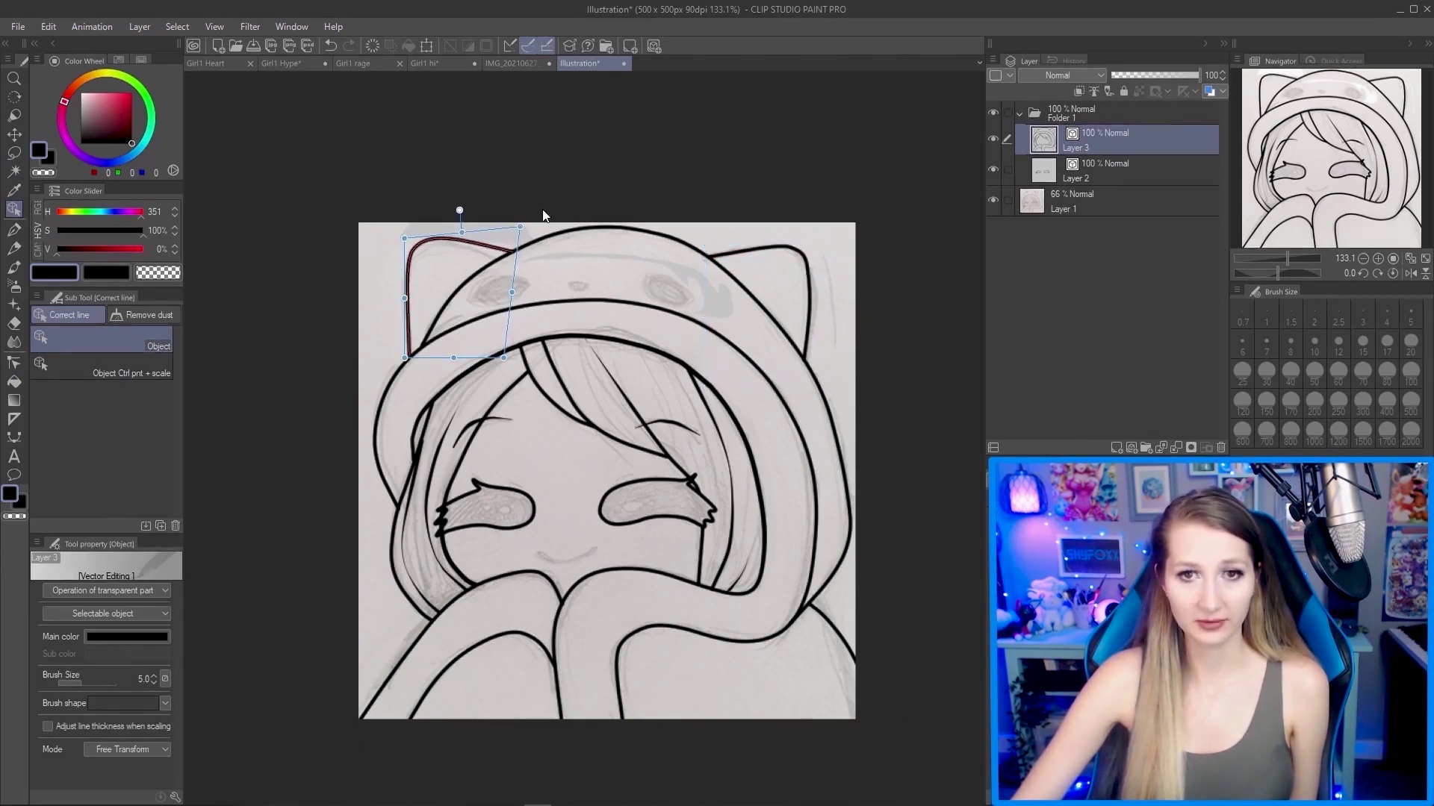
key("ctrl+d")
Shift the right-hand ear outline slightly outward with the Object tool.
scroll(448, 269, "up", 2)
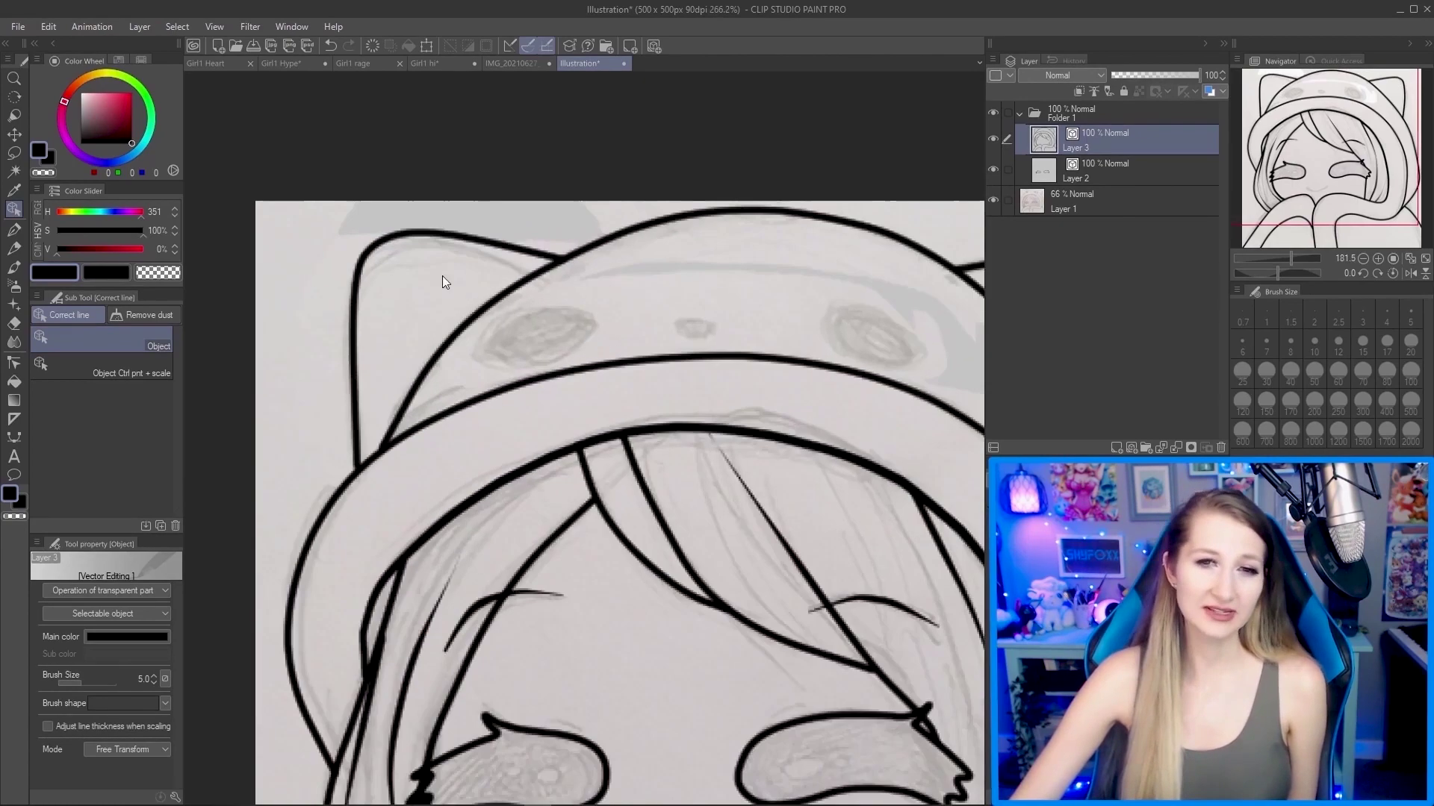
scroll(485, 177, "down", 3)
scroll(684, 253, "up", 2)
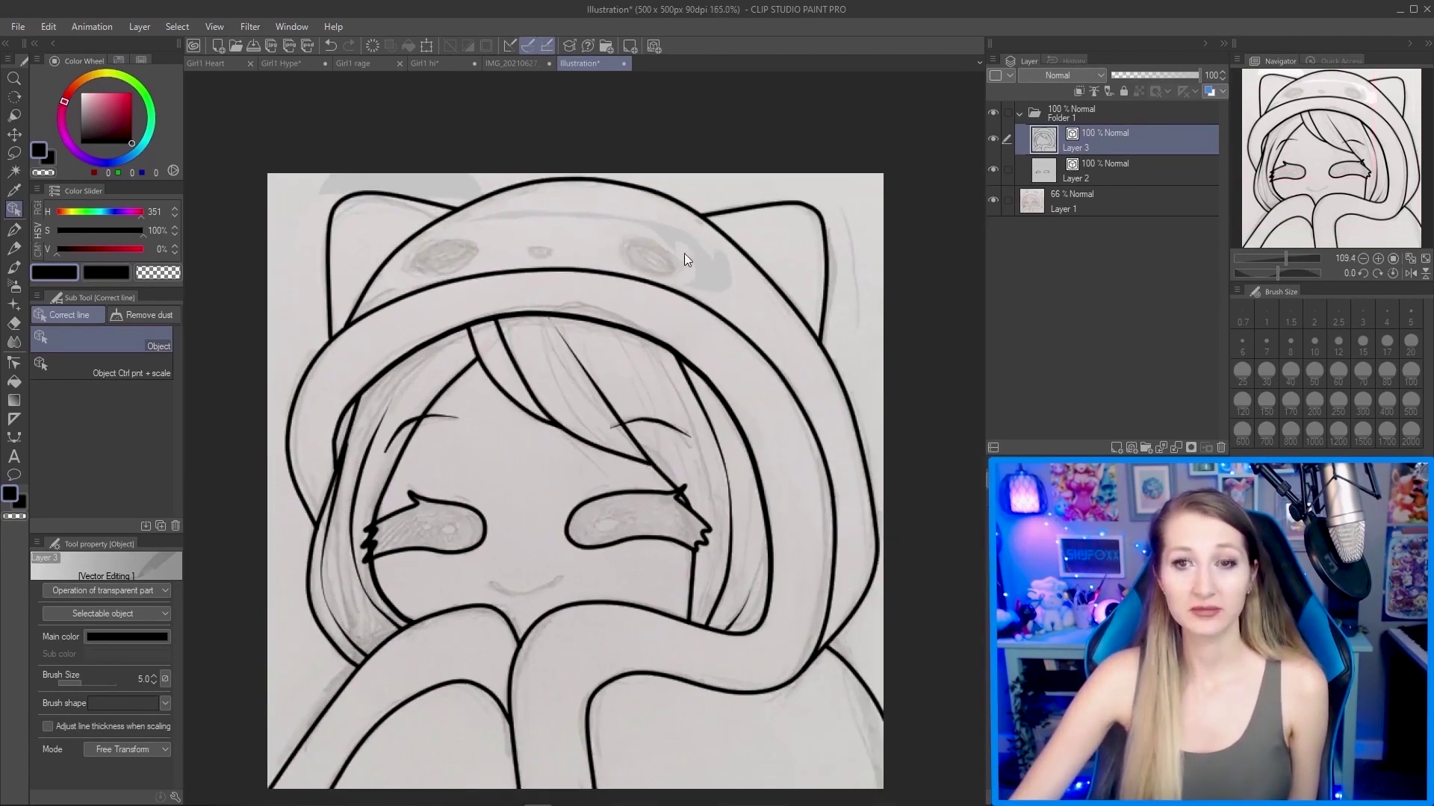
scroll(766, 259, "down", 2)
scroll(767, 260, "up", 2)
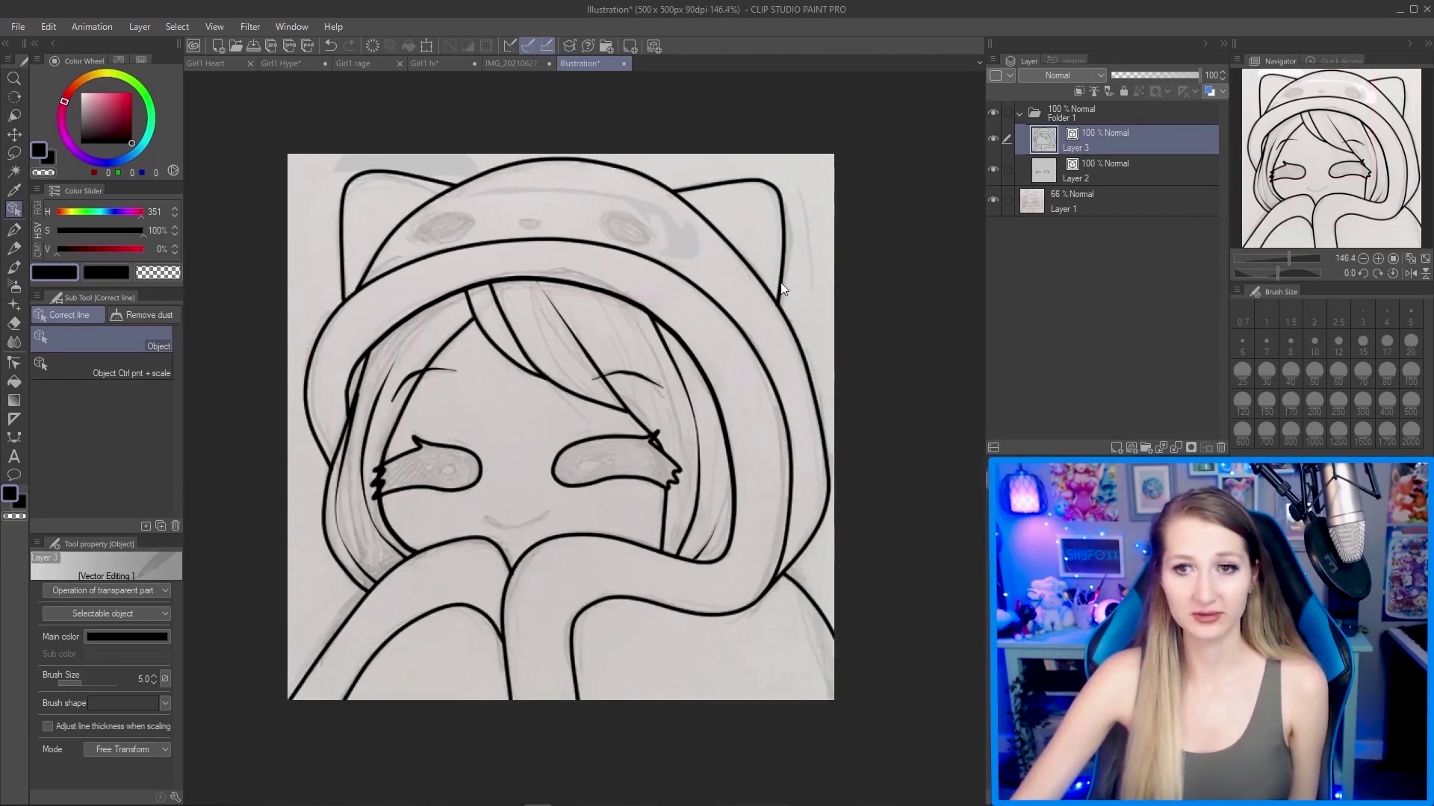
left_click(783, 290)
left_click_drag(788, 309, 797, 321)
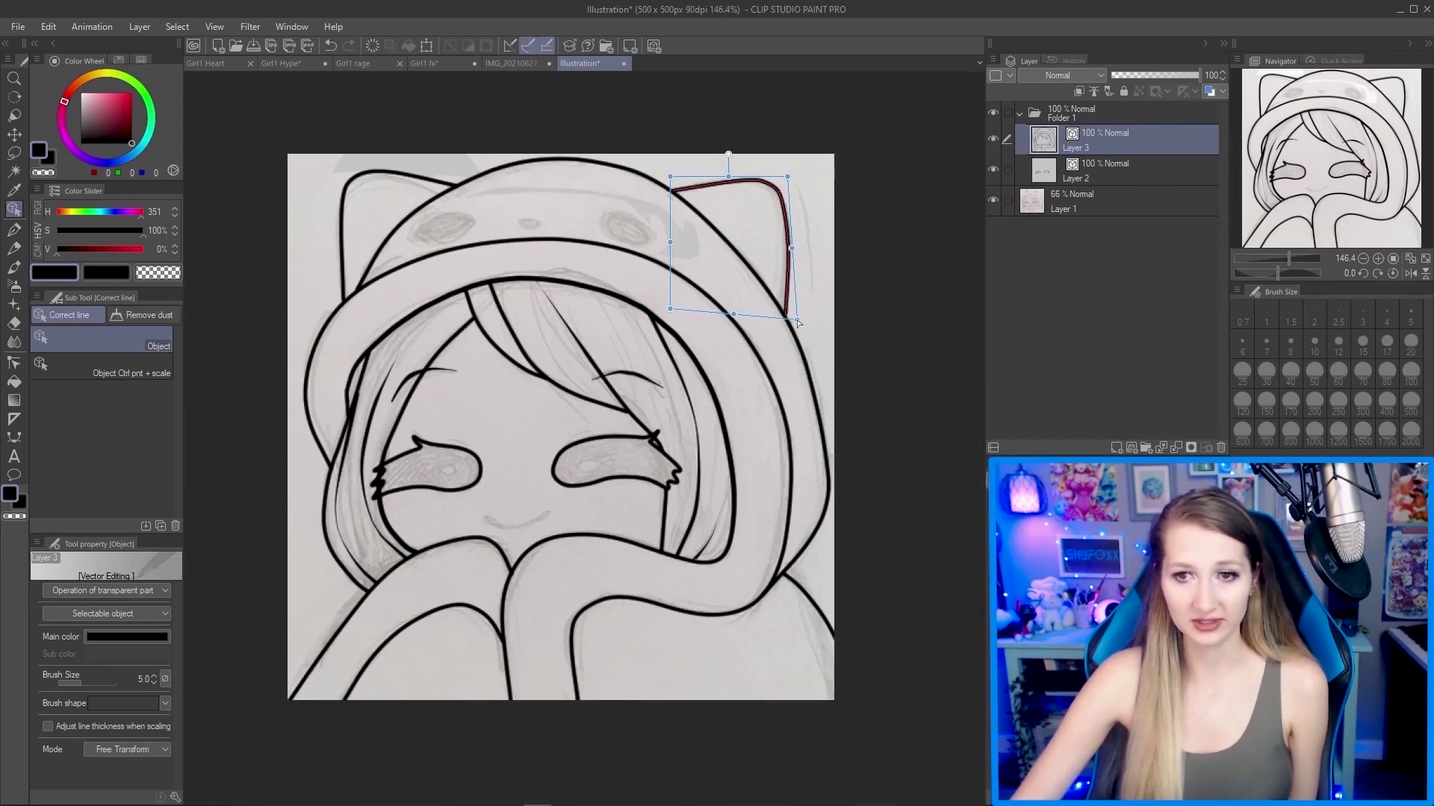
key("ctrl+z")
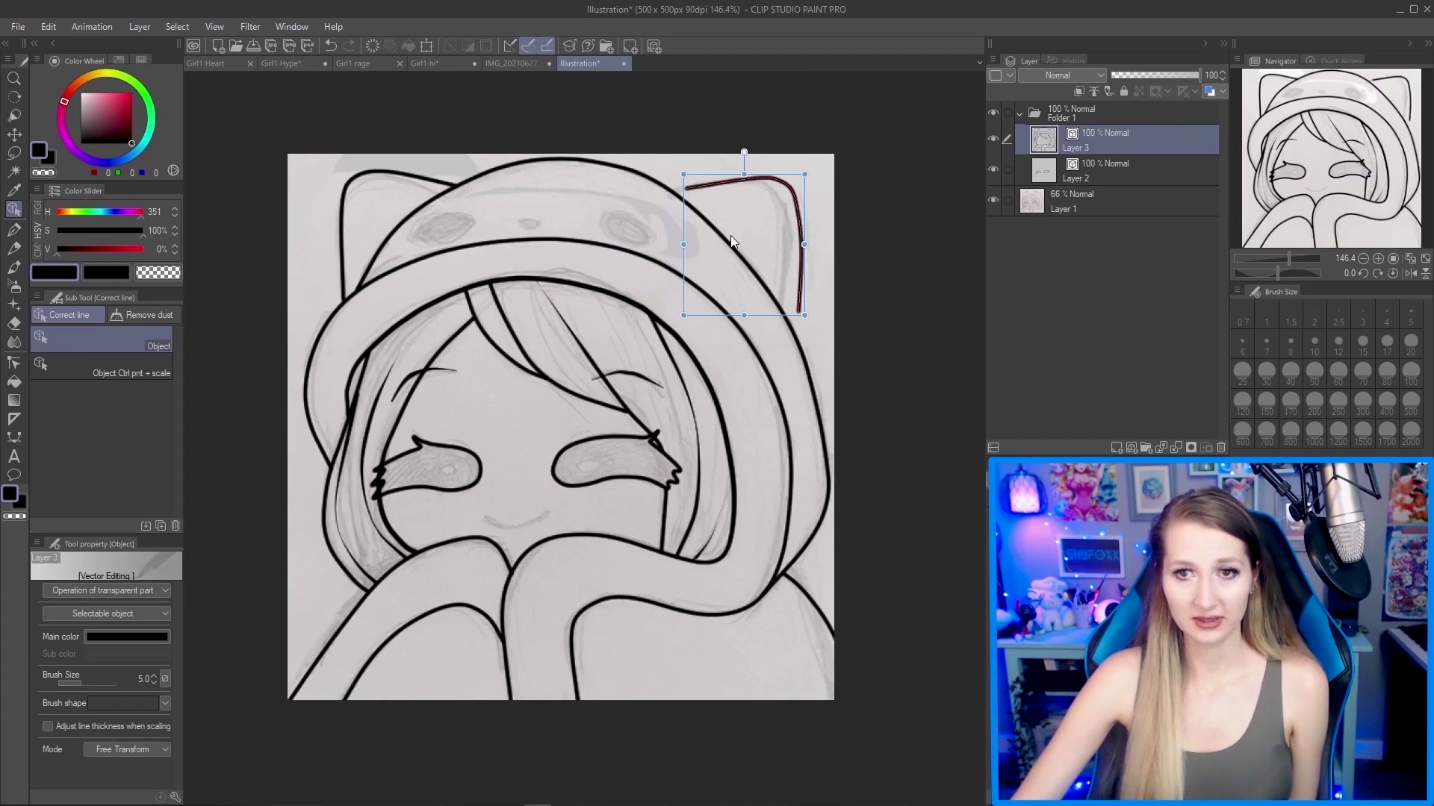
Stretch the hood's outer outline slightly up and outward toward the right-hand ear, and deselect it.
left_click(728, 236)
left_click_drag(831, 157, 842, 151)
left_click(878, 163)
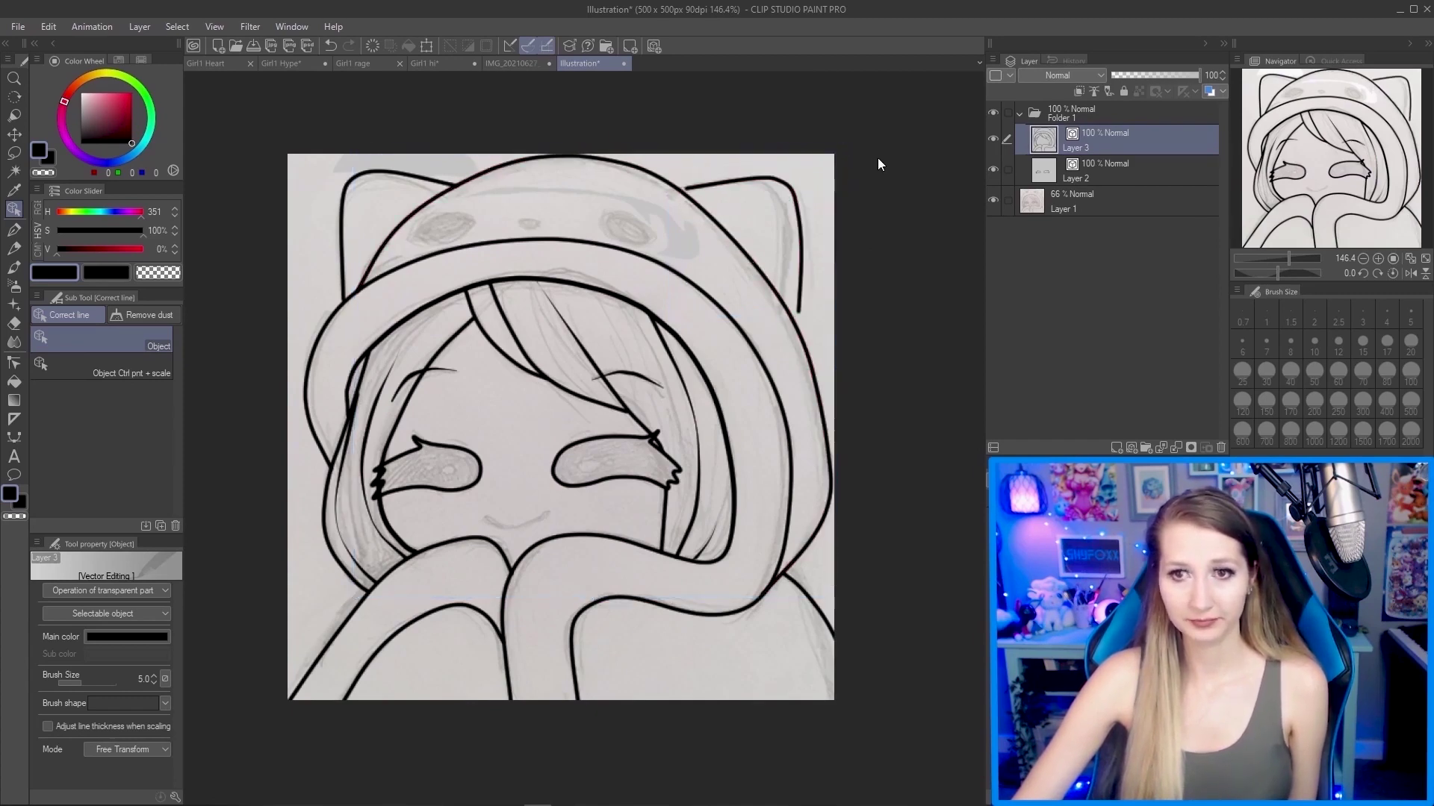
Draw the smile over the sketched mouth with the Continuous curve at brush size 5.0.
scroll(854, 243, "down", 3)
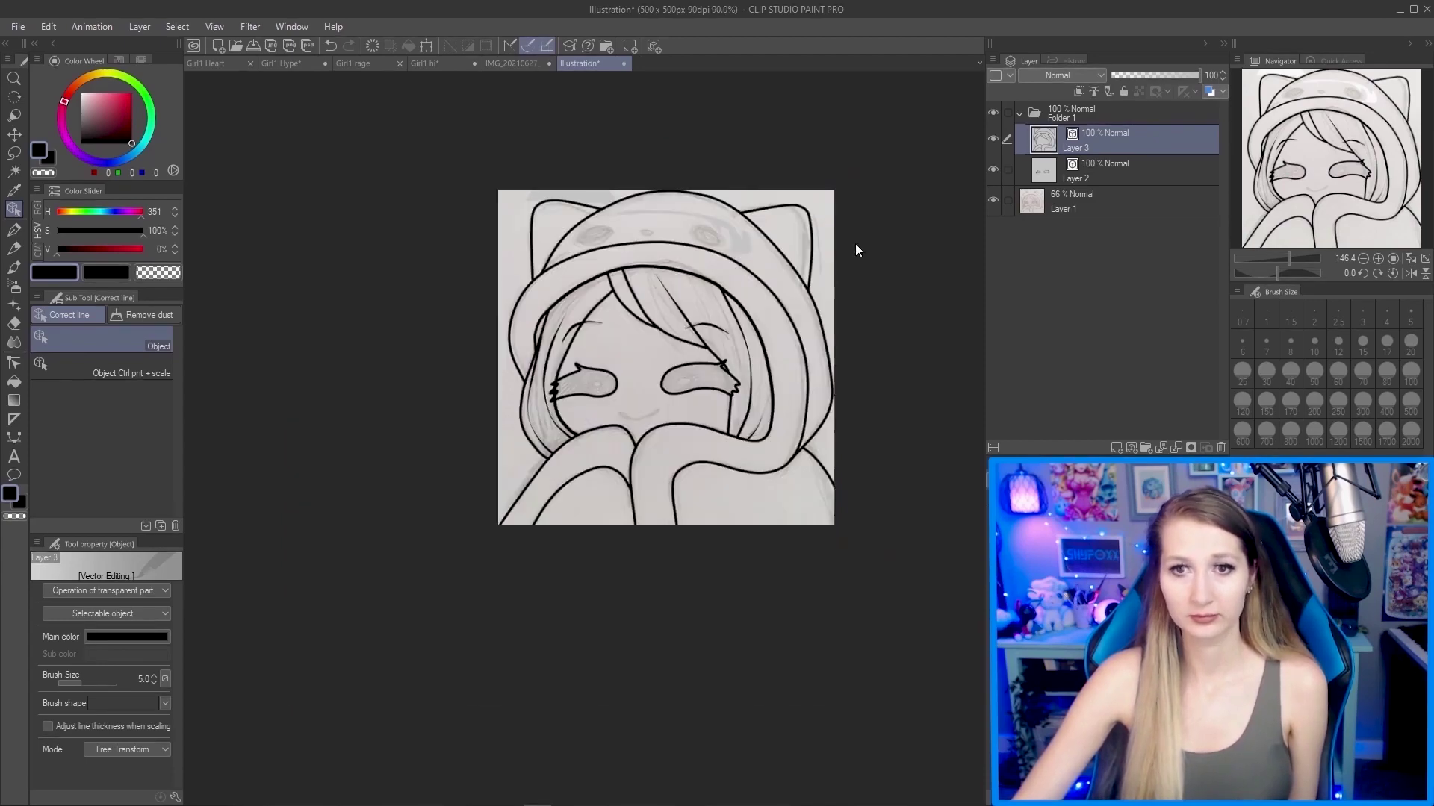
scroll(745, 303, "up", 6)
key("u")
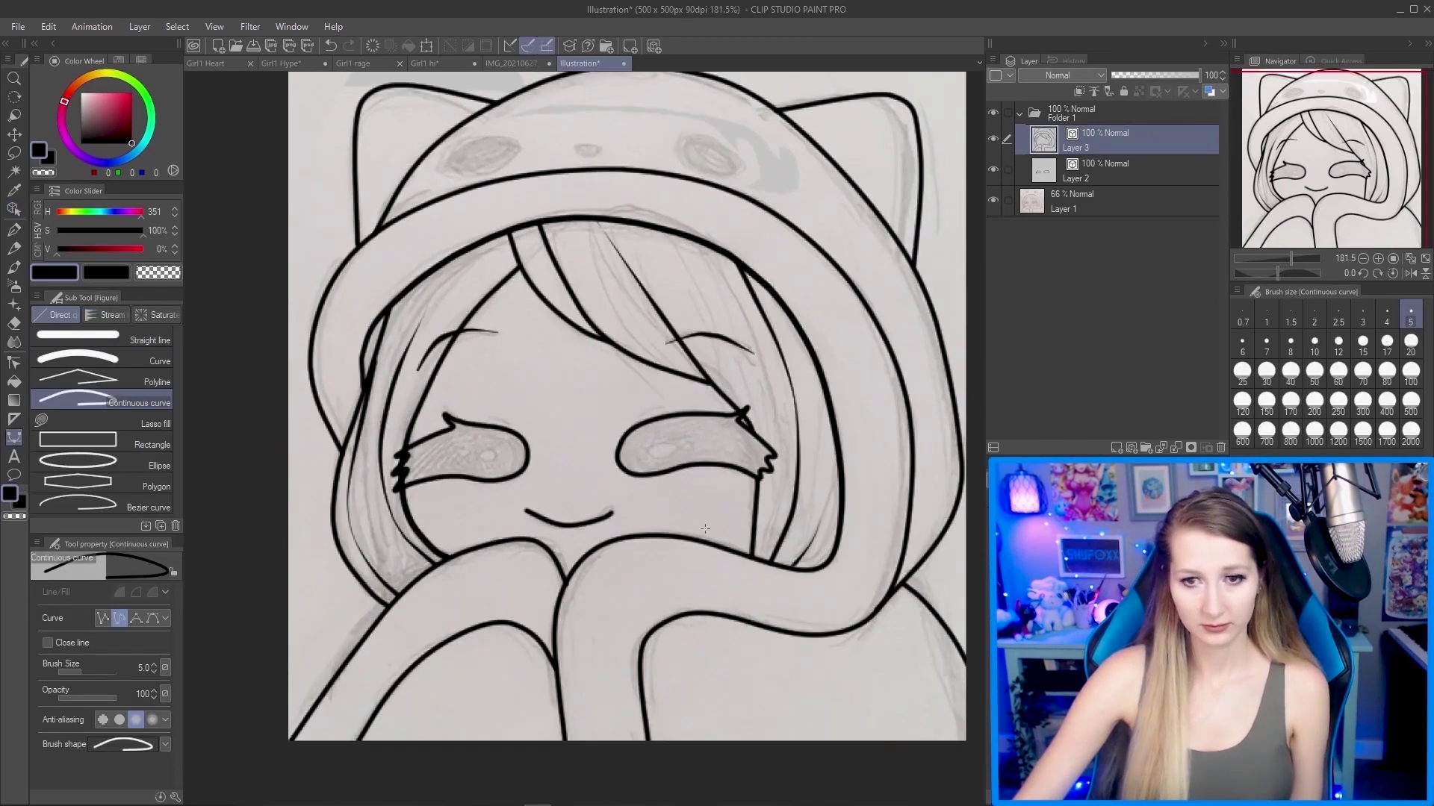
Set Correct line width to Narrow at 0.4 and thin the smile line from end to end.
scroll(595, 530, "up", 5)
key("y")
left_click(104, 339)
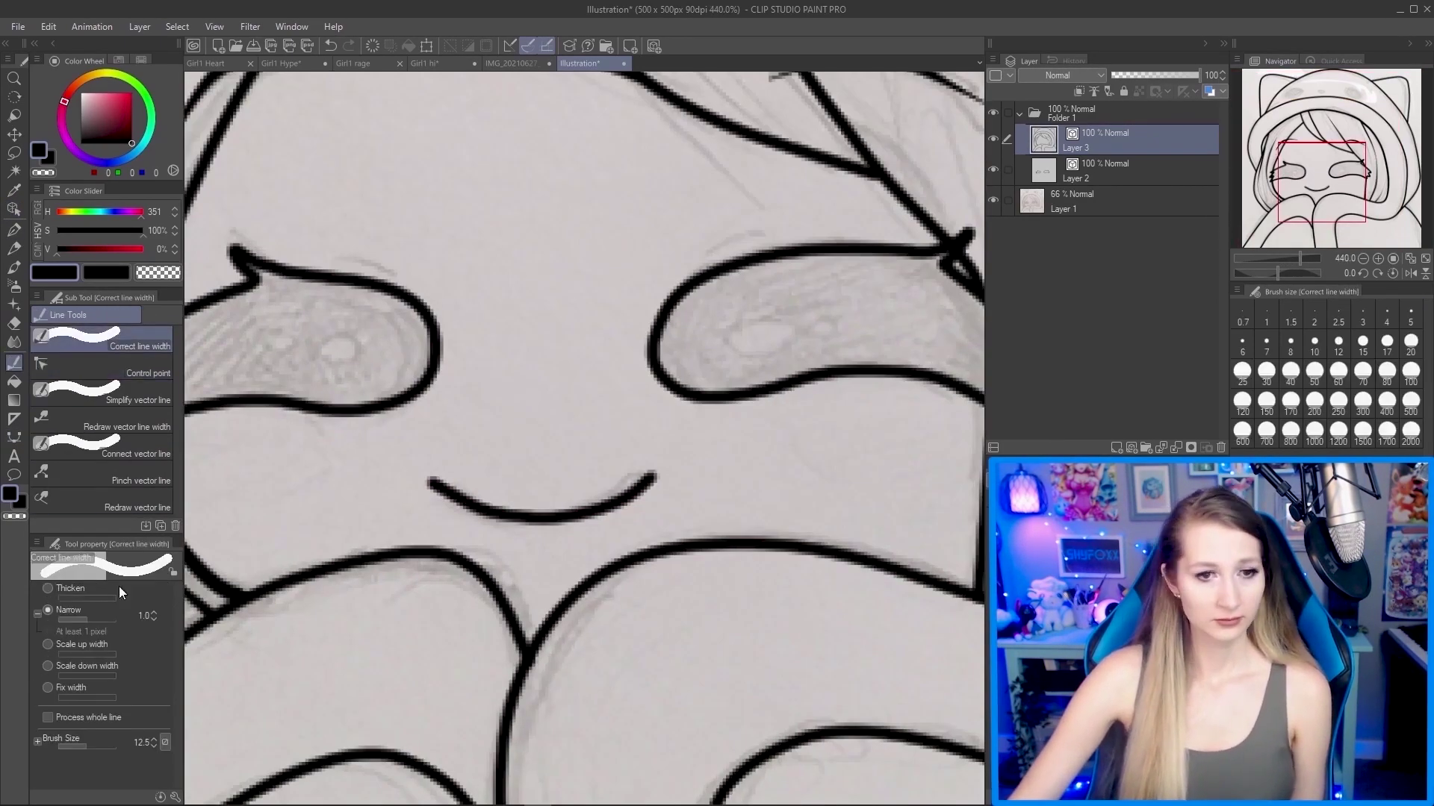
left_click(75, 620)
mouse_move(437, 485)
left_mouse_down()
mouse_move(549, 516)
mouse_move(651, 478)
left_mouse_up()
scroll(578, 484, "down", 5)
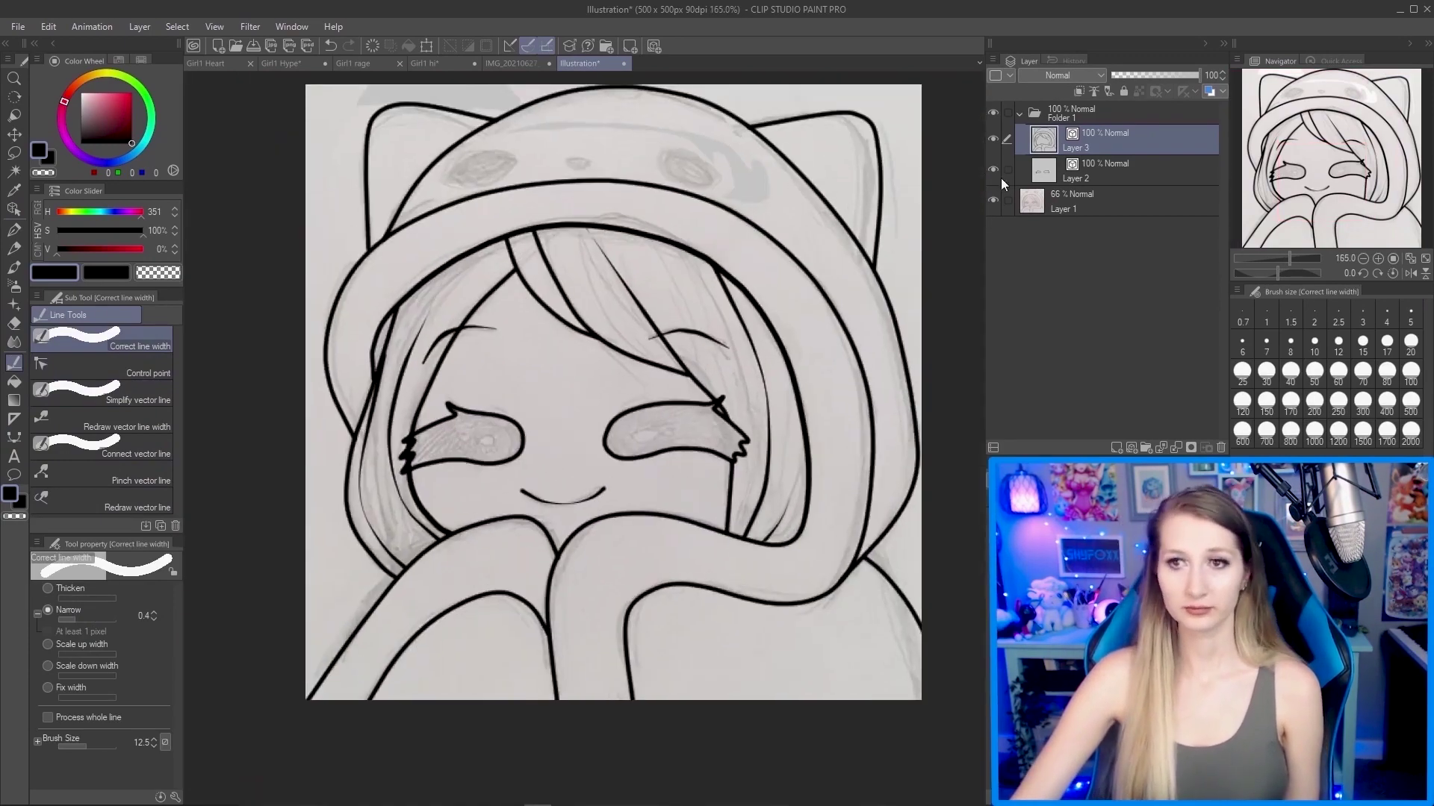
Draw the hood's two oval eyes and small rounded nose over the sketch with the Continuous curve at brush size 5.0.
key("u")
scroll(747, 224, "up", 3)
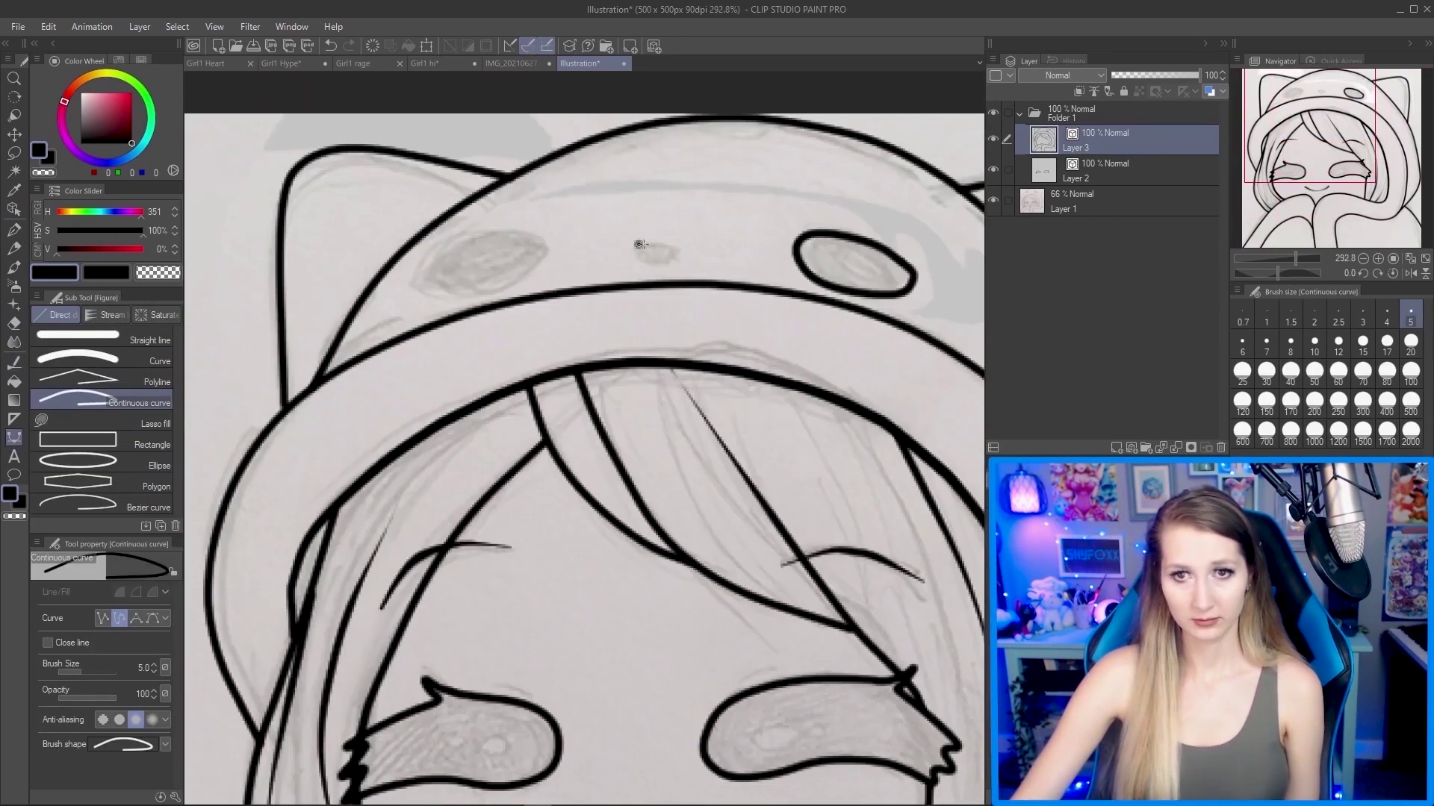
left_click(639, 244)
left_click(684, 248)
double_click(657, 266)
left_click(418, 288)
left_click(539, 278)
left_click(523, 231)
double_click(418, 252)
scroll(603, 299, "down", 3)
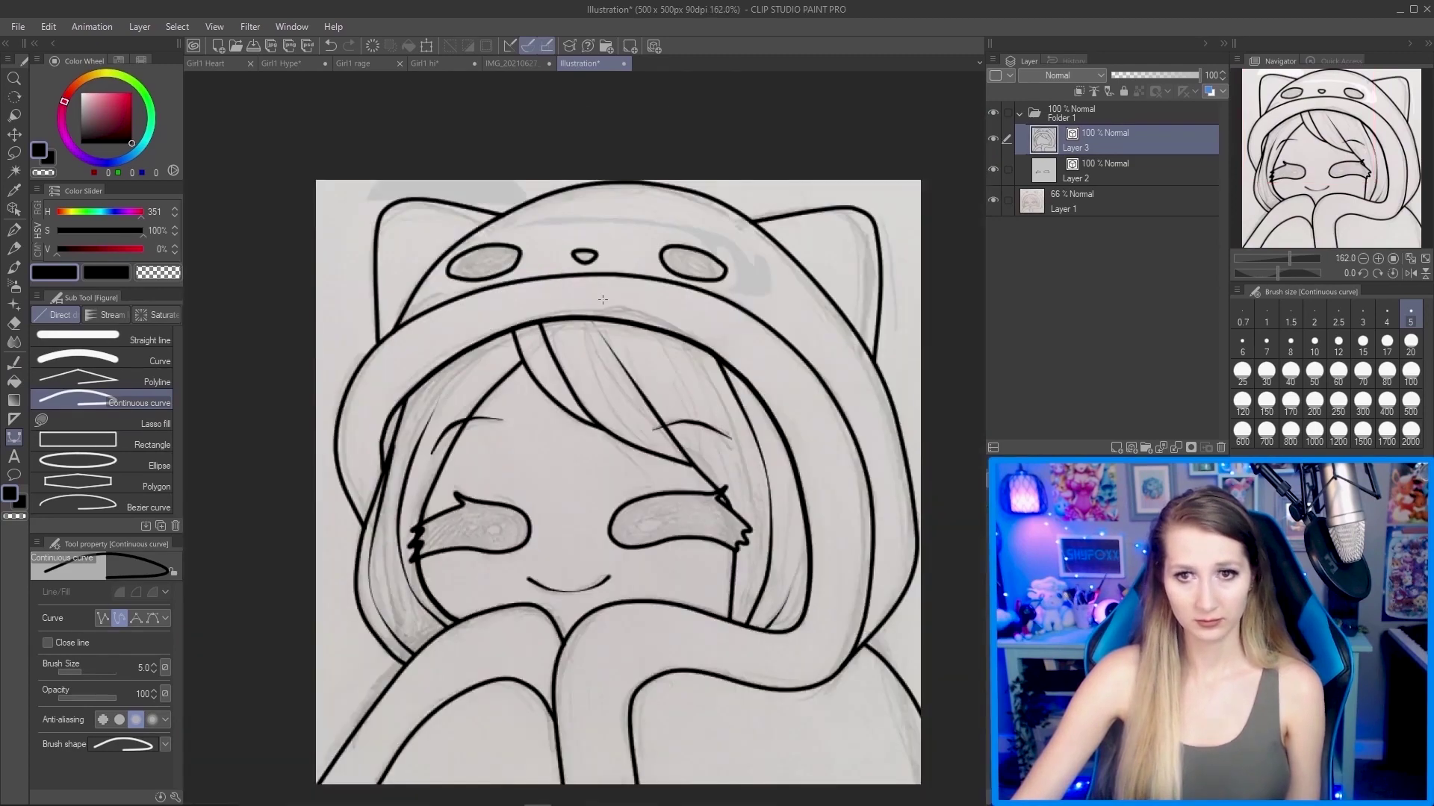
Refine the hood's face by adding control points to the right-hand eye and adjusting the left-hand eye's outline with the Object tool.
key("y")
scroll(603, 300, "up", 2)
left_click(142, 373)
scroll(448, 284, "up", 2)
left_click(426, 302)
scroll(774, 294, "up", 2)
left_click(774, 293)
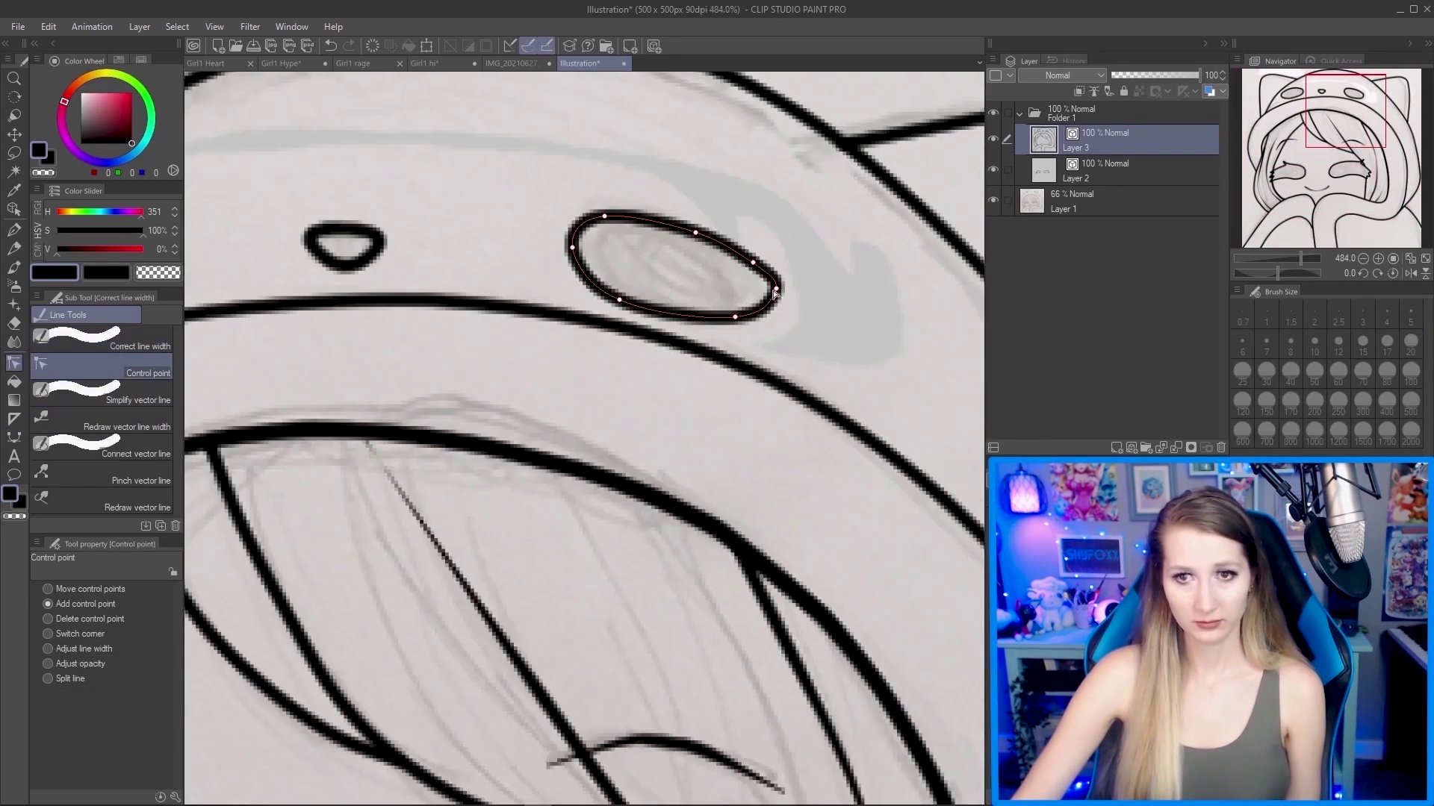
scroll(774, 294, "down", 4)
key("o")
left_click(481, 251)
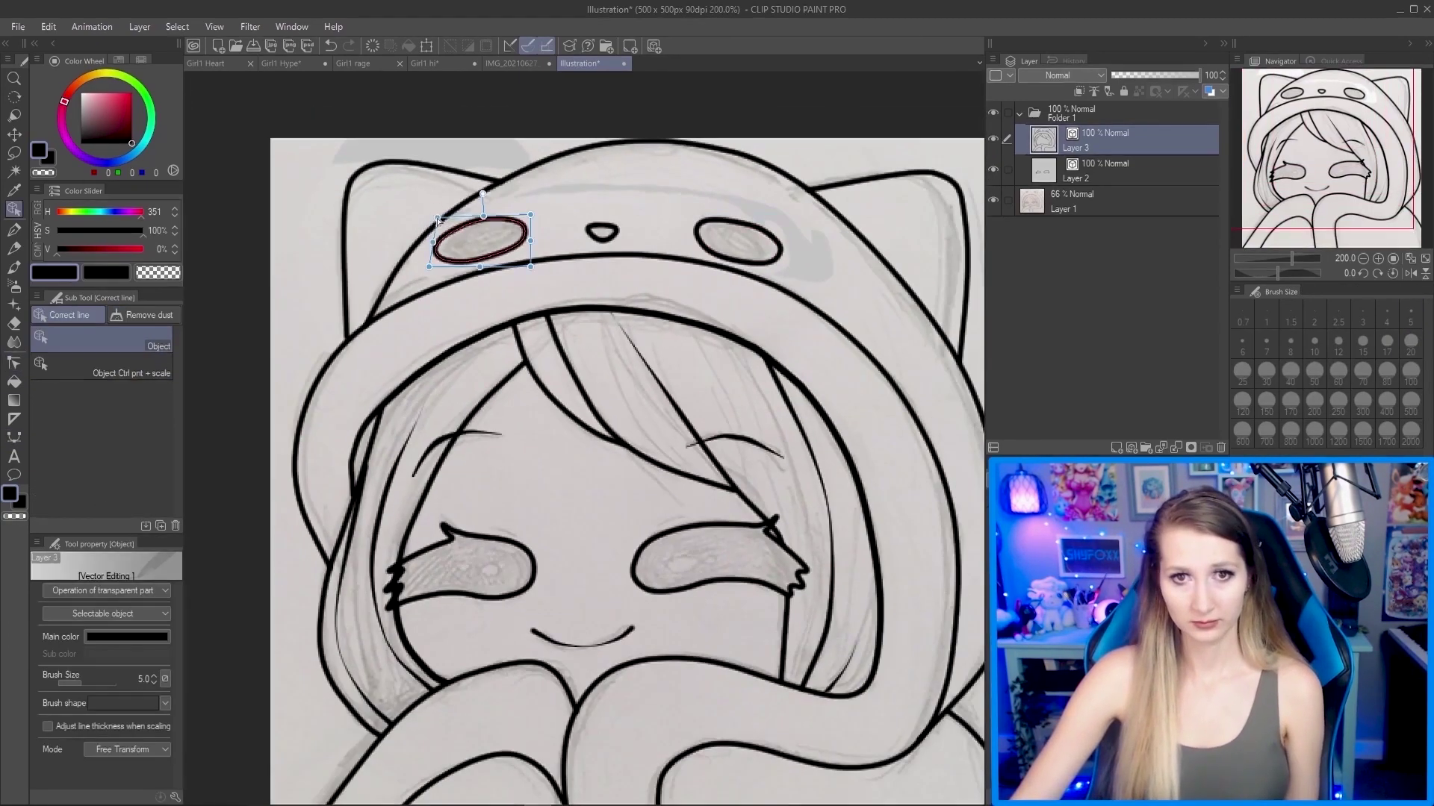
scroll(859, 306, "down", 2)
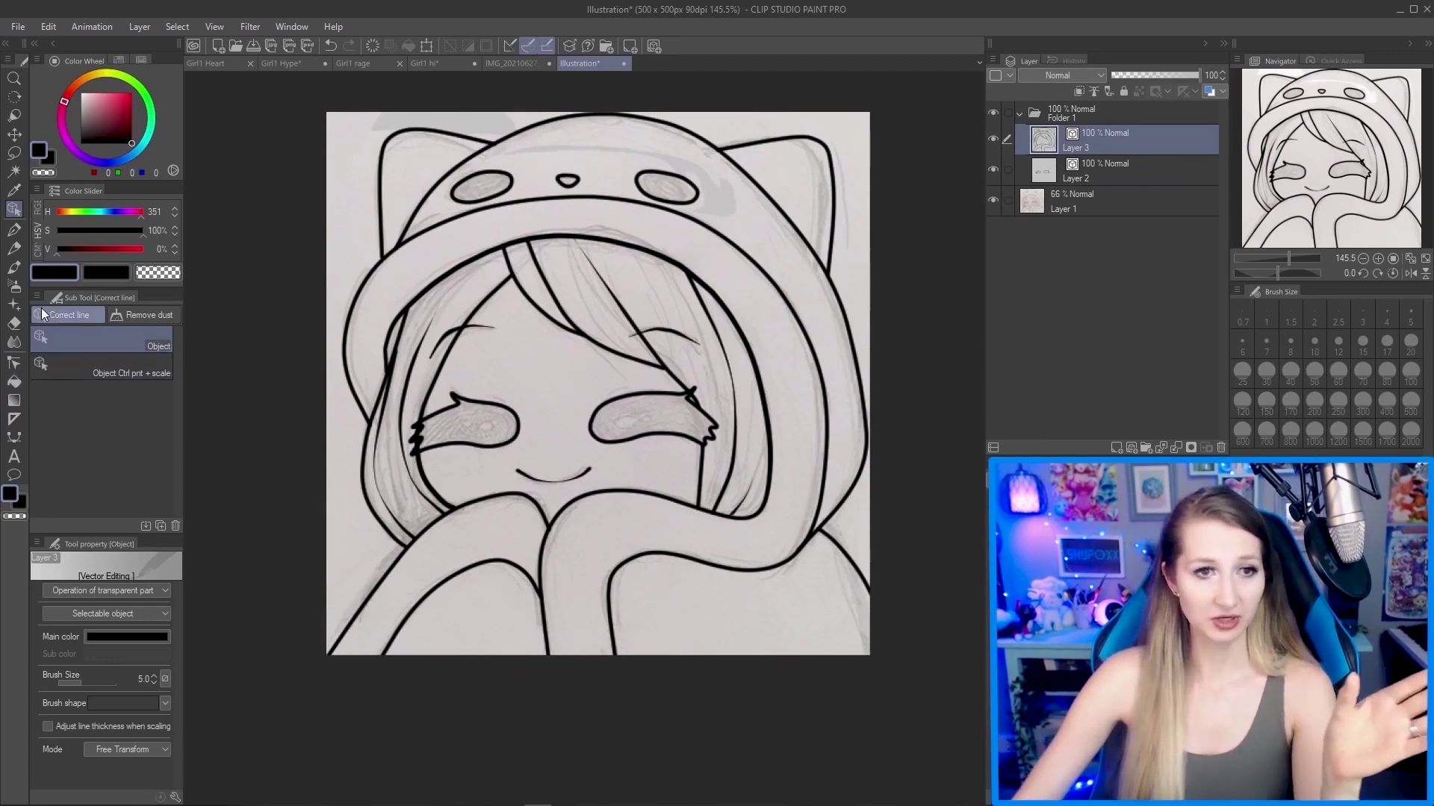
With the Vector eraser, examine the line junction where the sleeve meets the hood and check the overall line art.
left_click(21, 321)
scroll(771, 539, "up", 10)
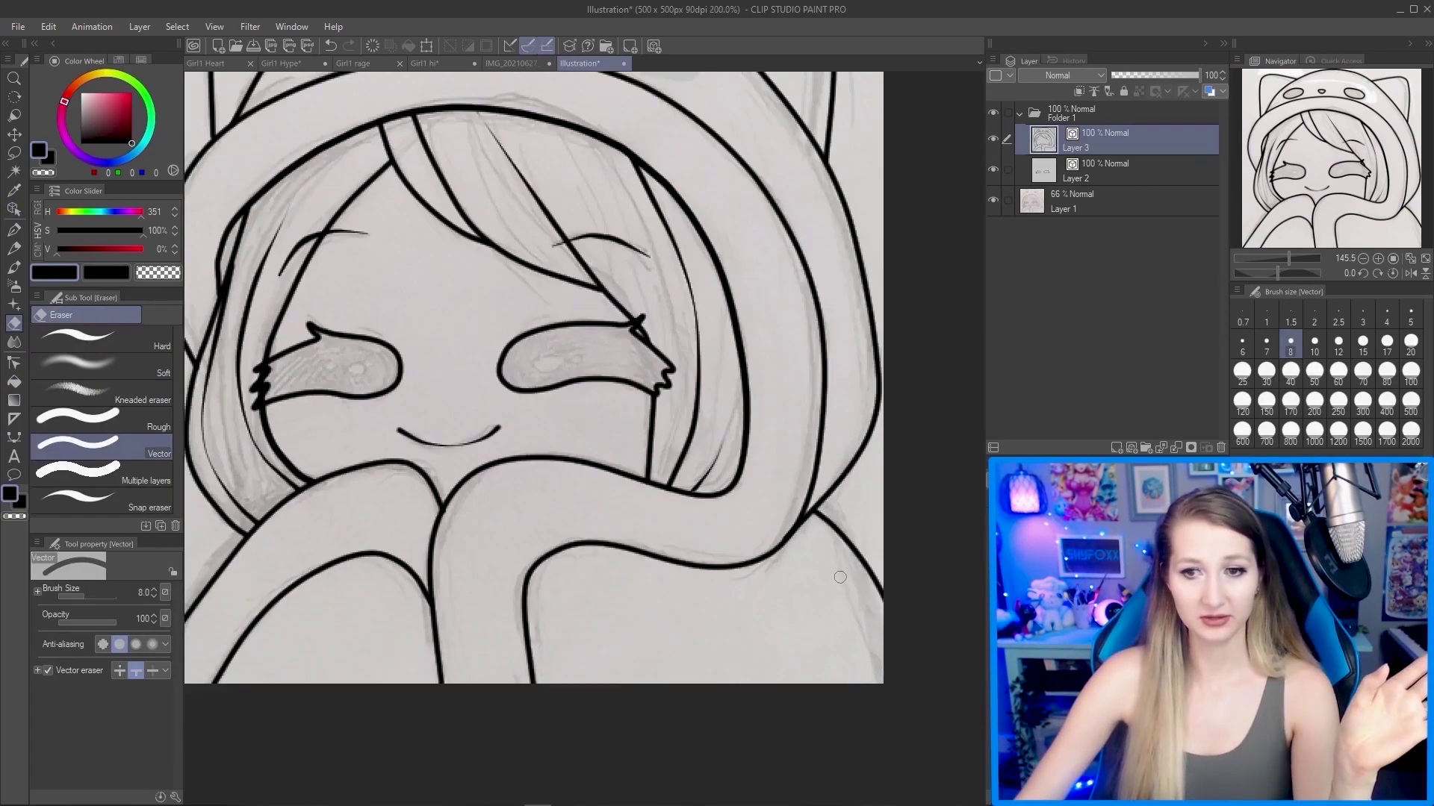
scroll(654, 474, "down", 6)
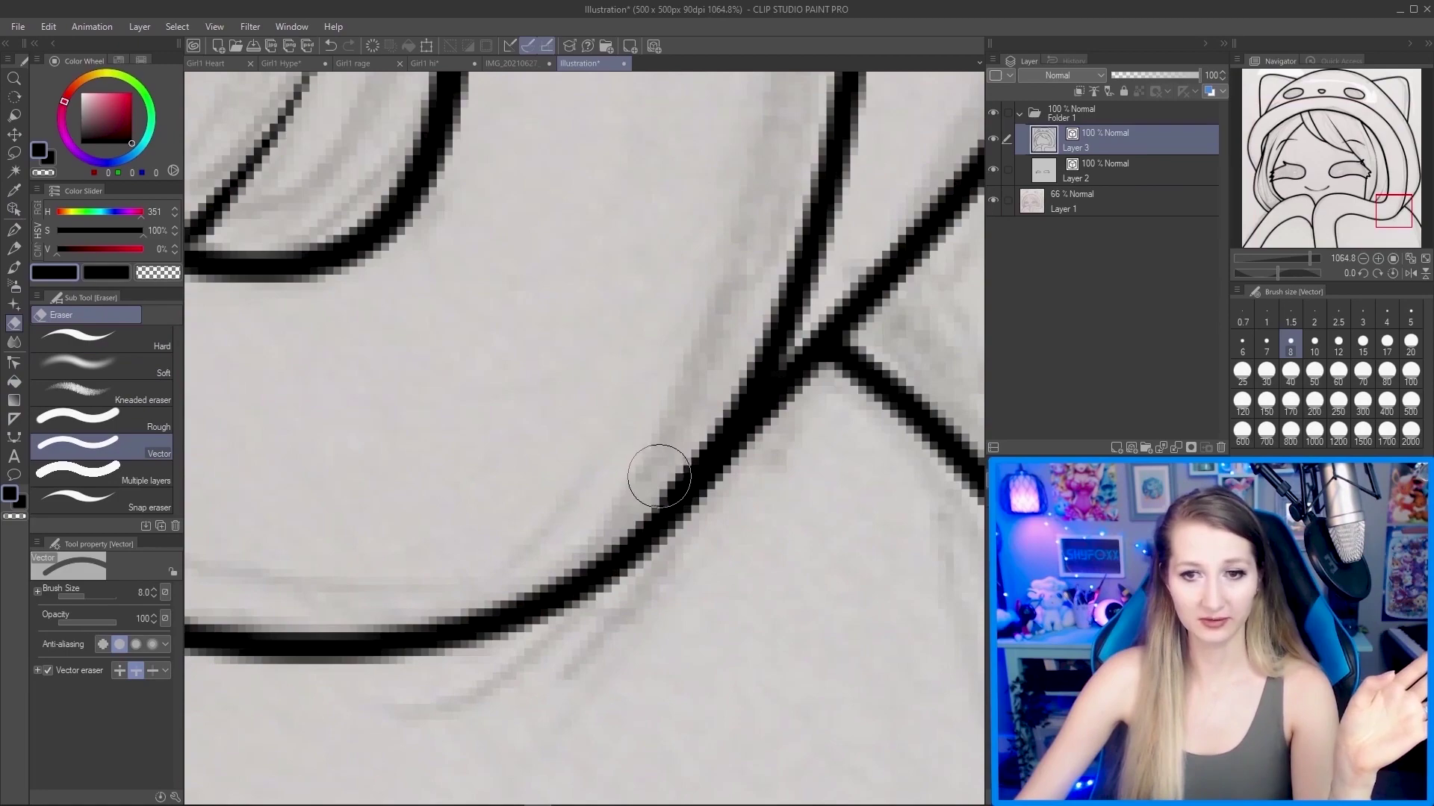
scroll(808, 516, "down", 5)
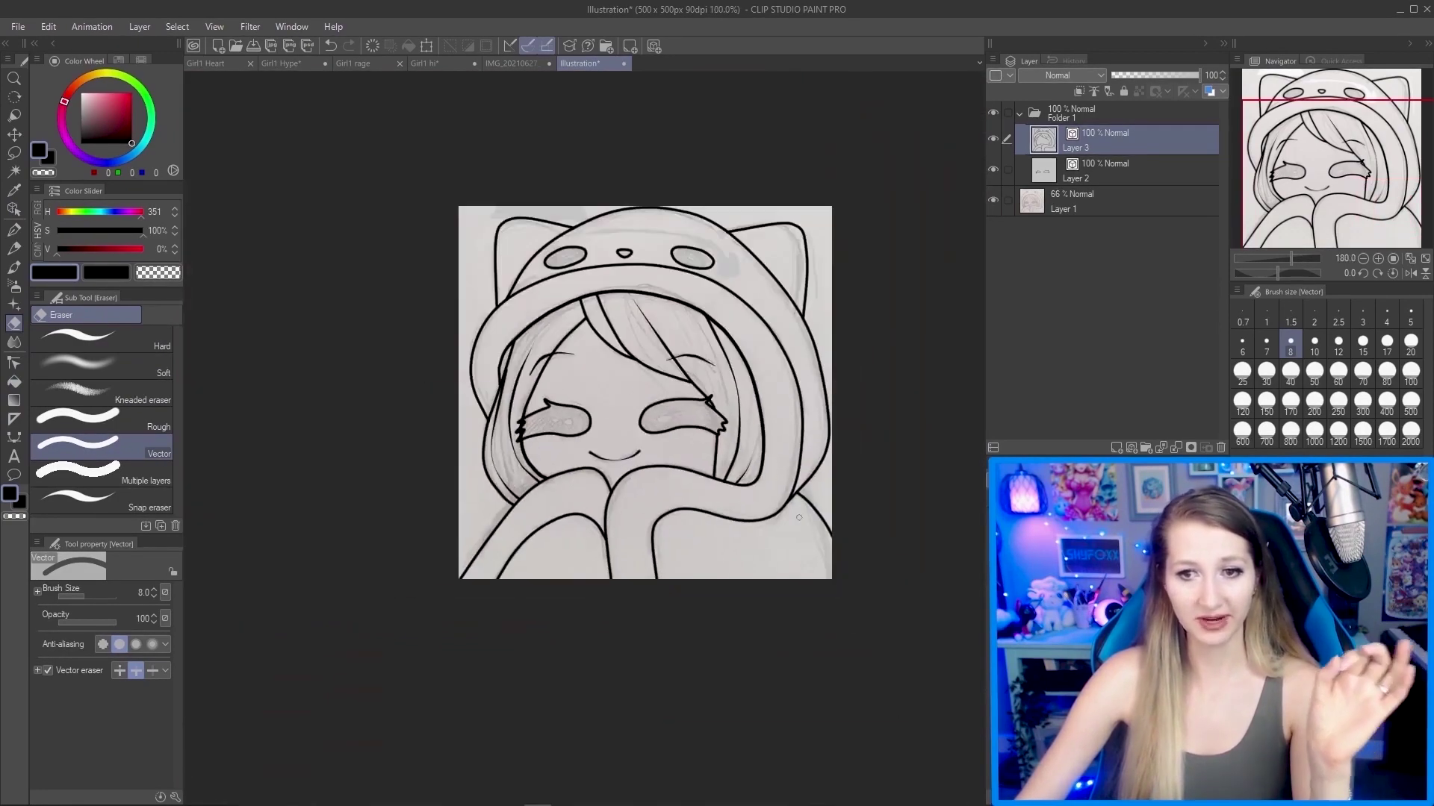
scroll(672, 356, "up", 3)
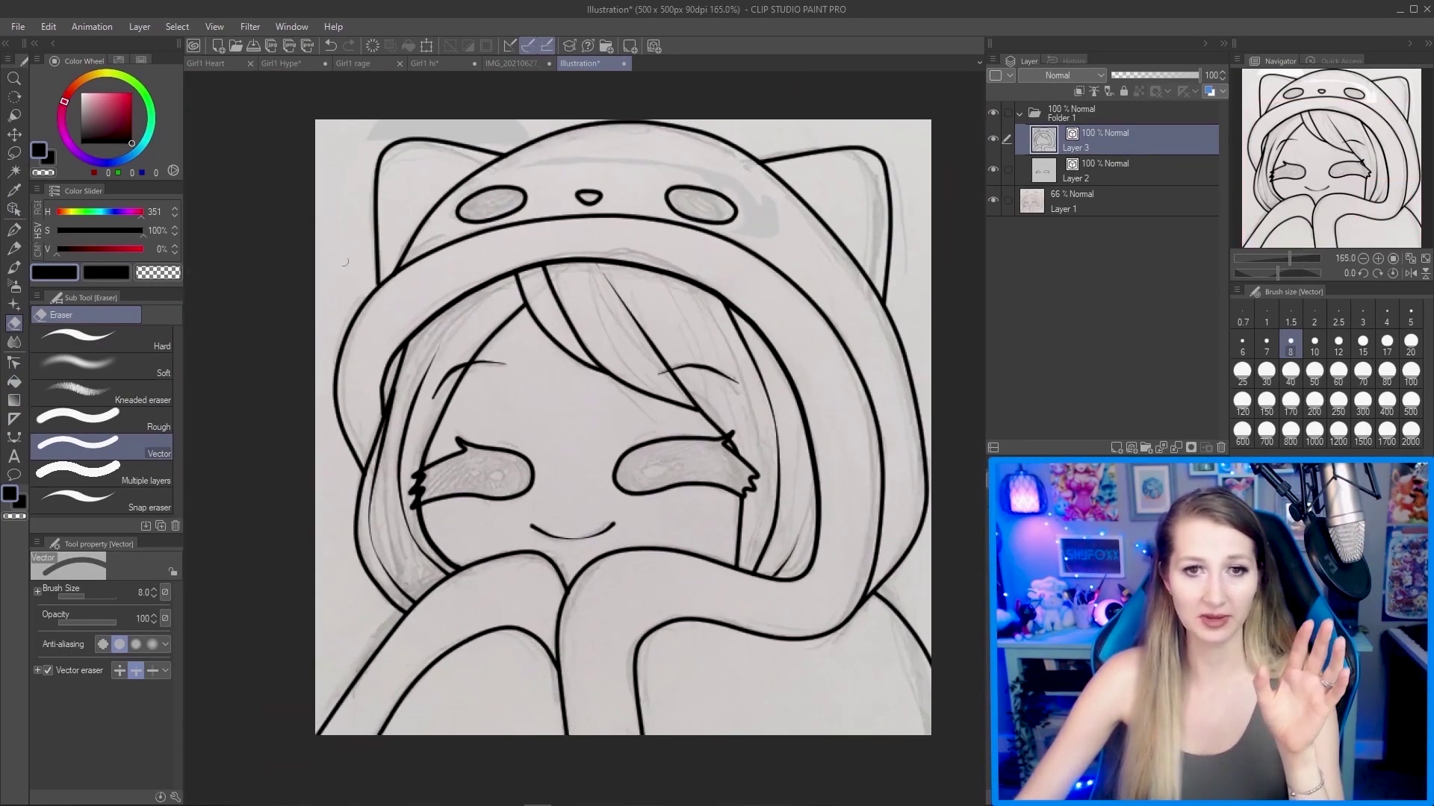
scroll(581, 314, "up", 4)
scroll(581, 315, "down", 5)
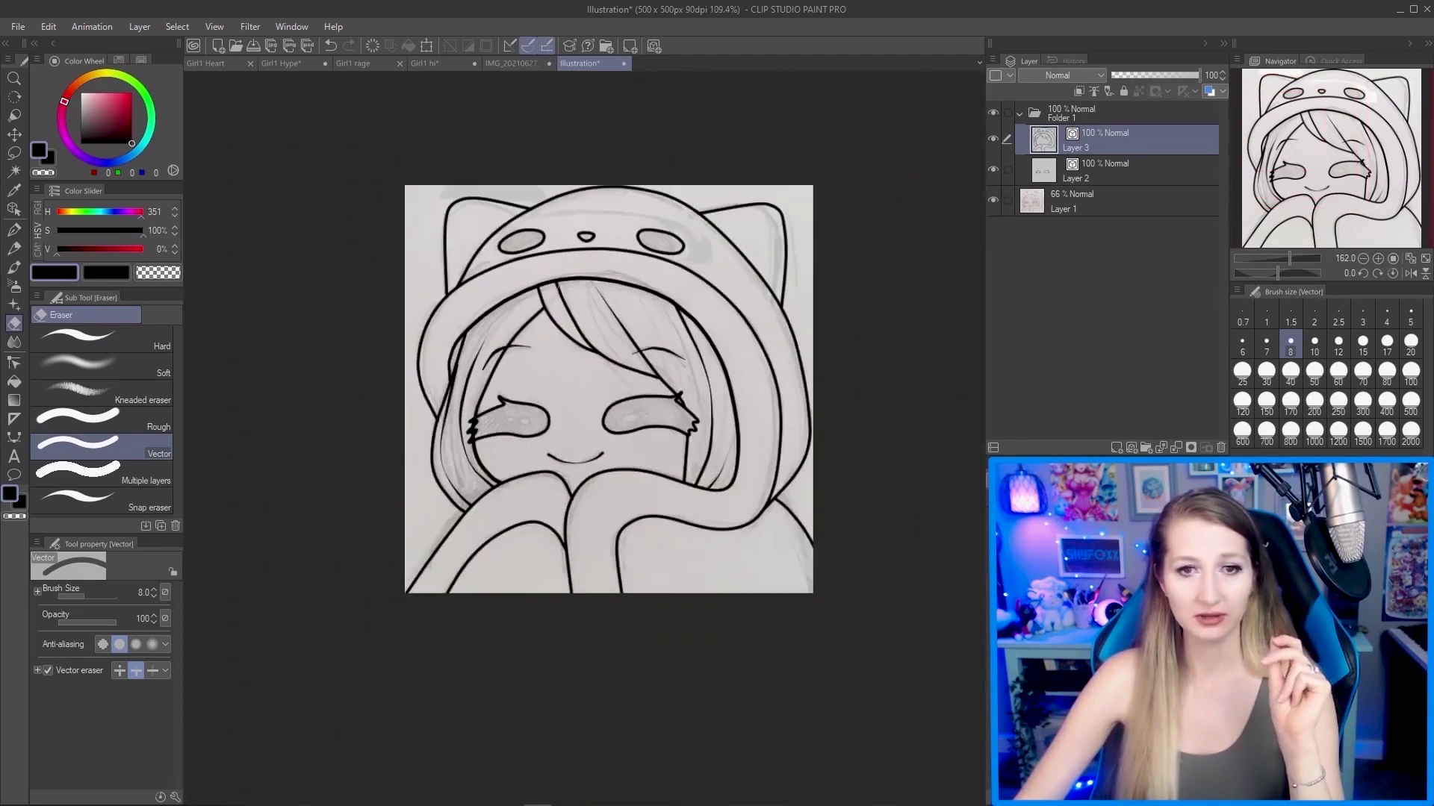
scroll(756, 340, "up", 2)
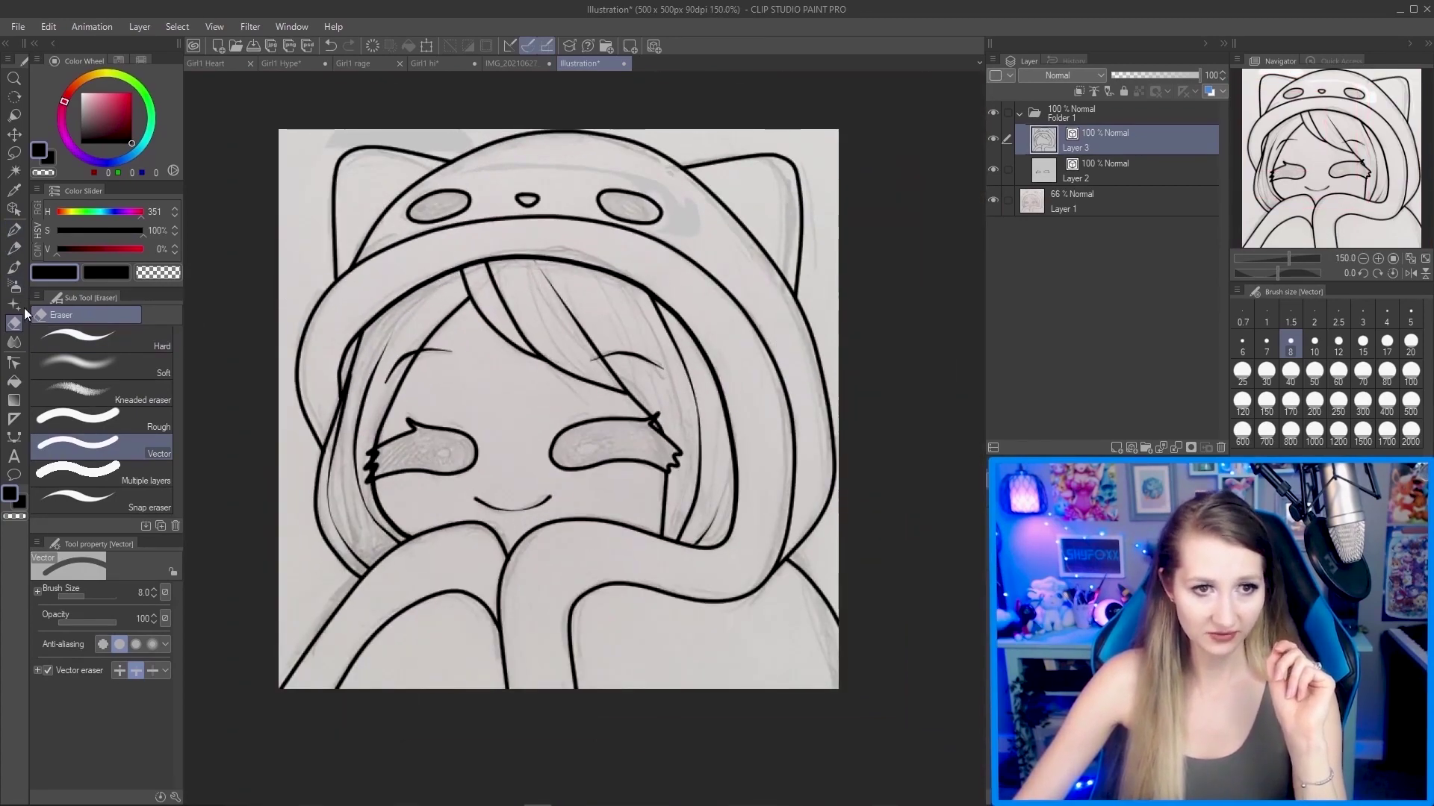
Set Correct line width to Thicken at 1.0 and thicken the sleeve's upper edge below the smile.
left_click(14, 363)
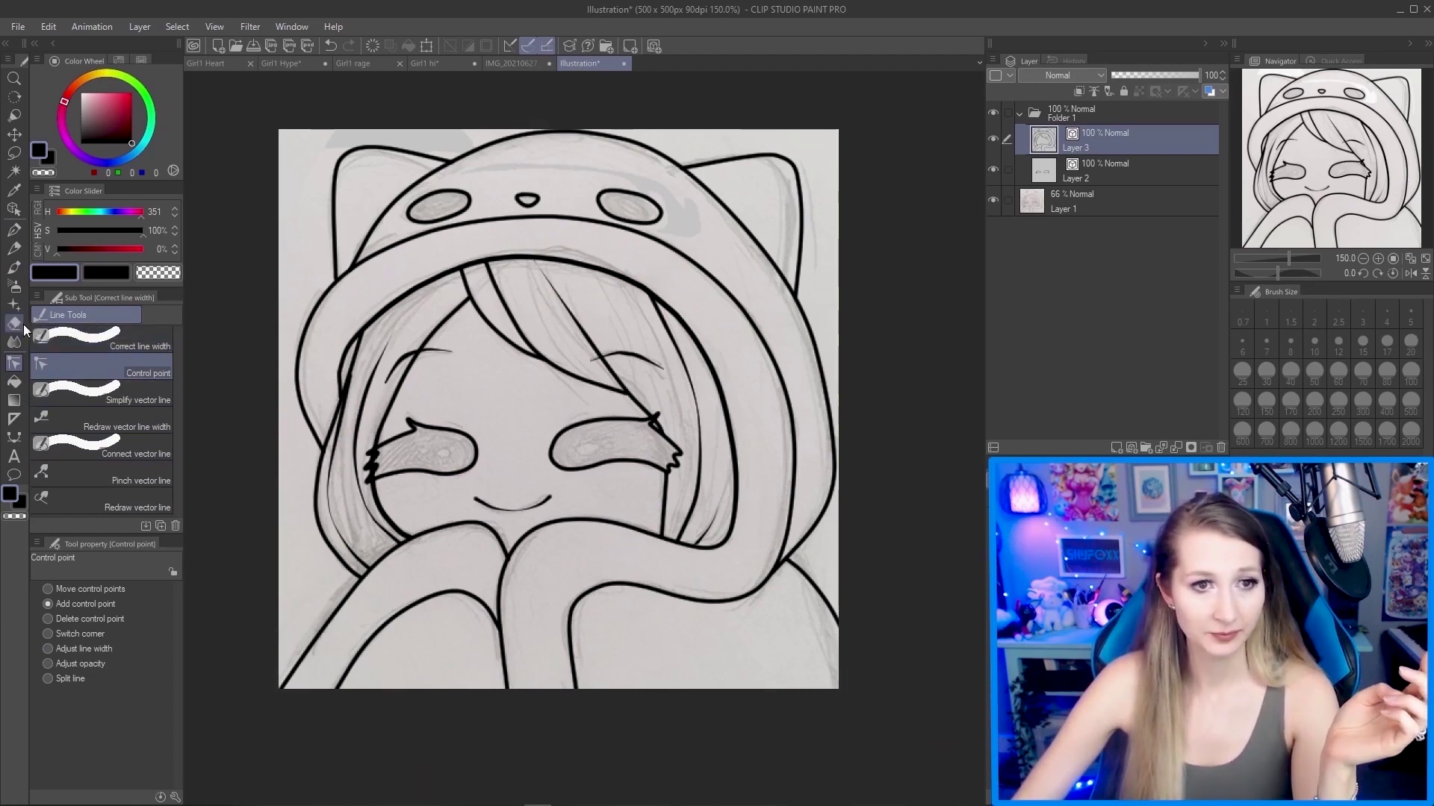
left_click(142, 340)
scroll(553, 555, "up", 2)
left_click_drag(525, 536, 656, 523)
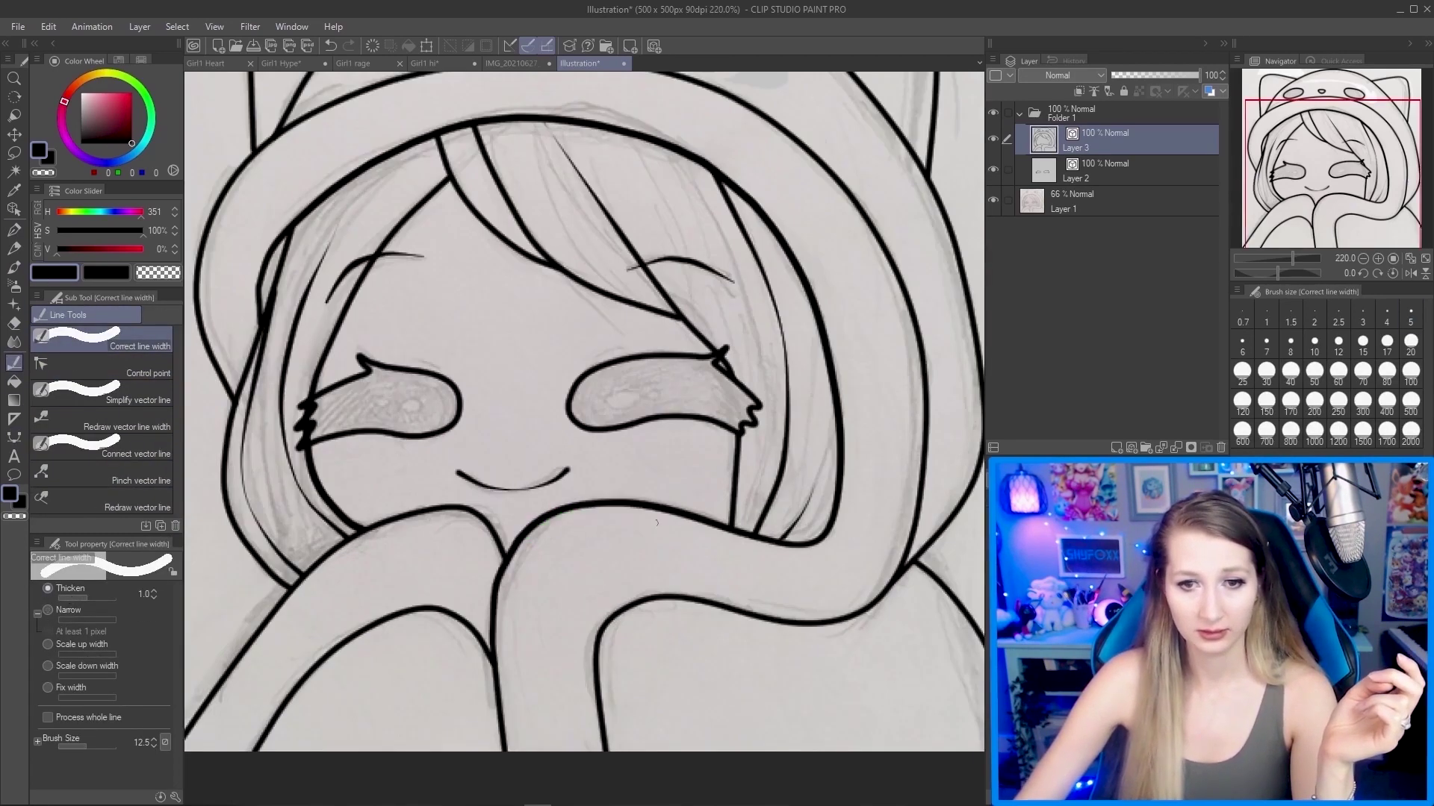
scroll(656, 522, "down", 2)
scroll(642, 299, "up", 1)
scroll(639, 236, "down", 3)
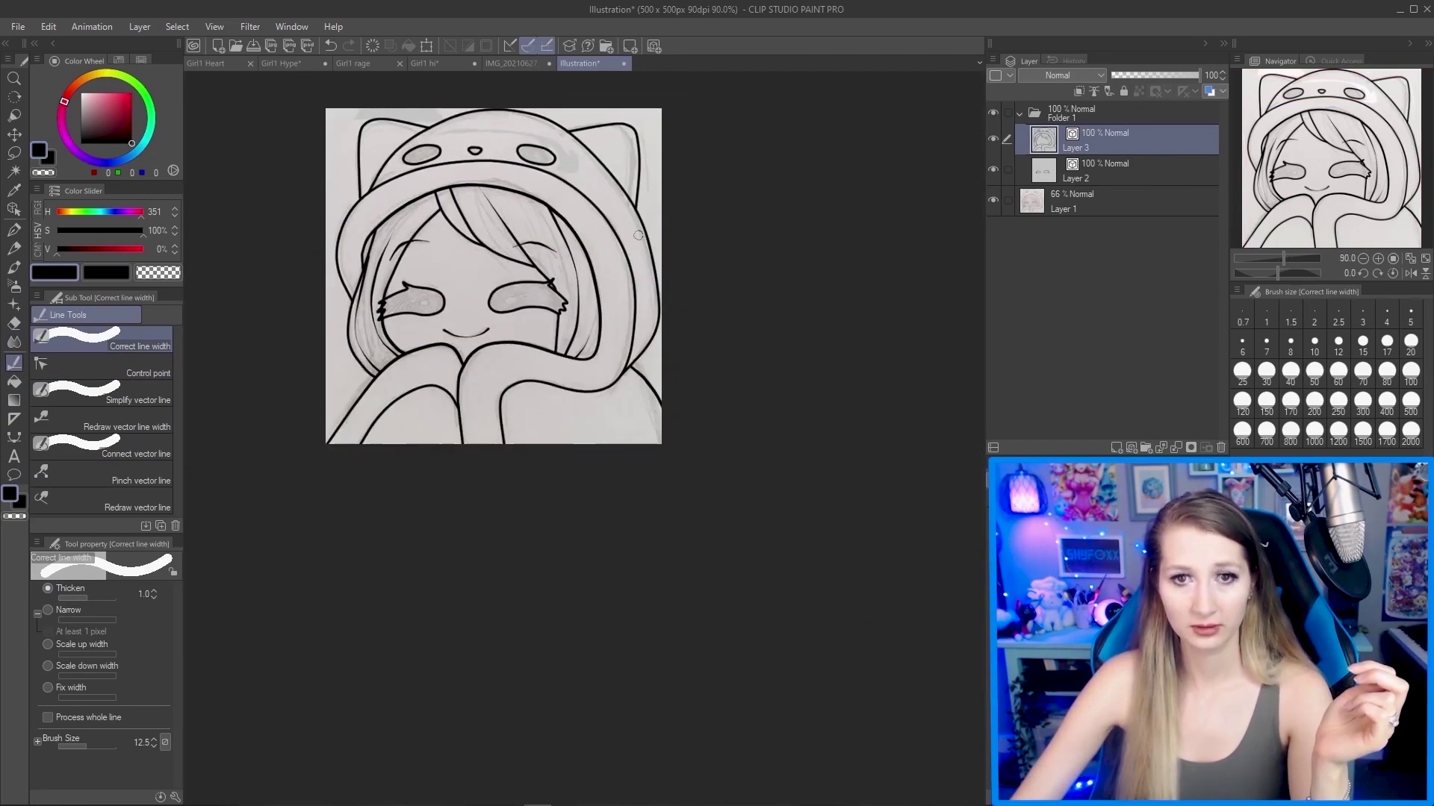
scroll(639, 235, "up", 3)
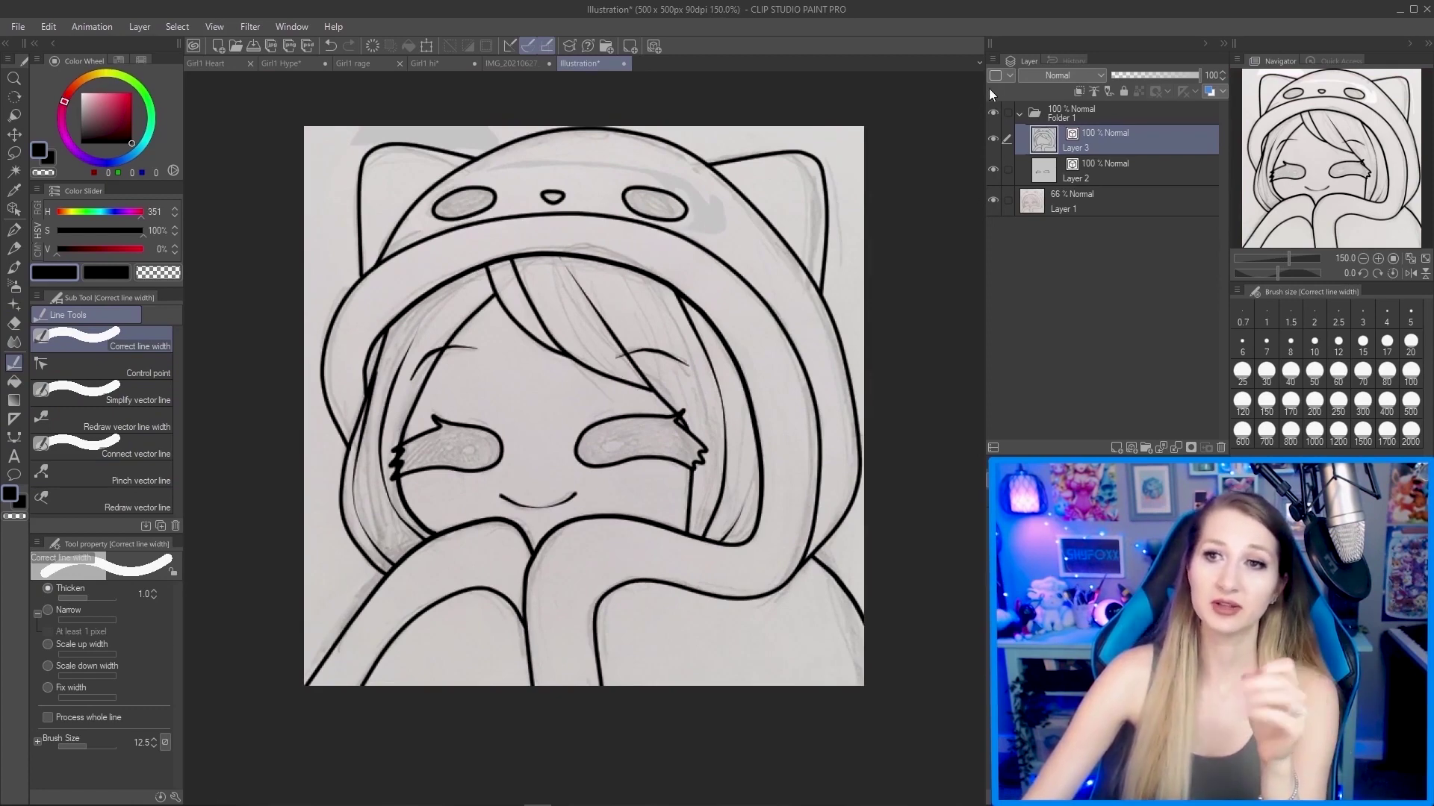
Compare the line art with and without the sketch, and leave the sketch on Layer 1 selected and hidden.
left_click(993, 198)
left_click(993, 199)
left_click(992, 199)
left_click(992, 198)
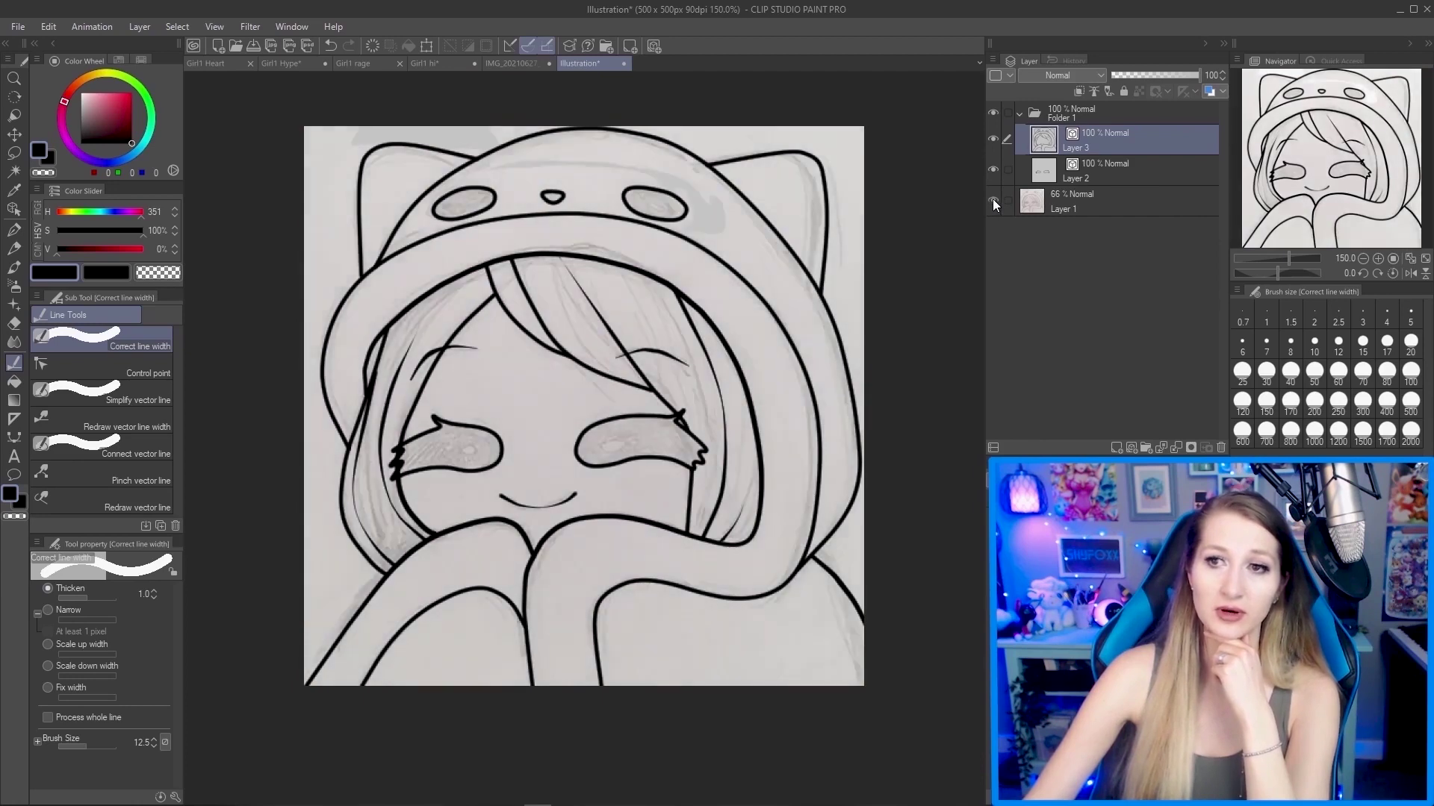
left_click(1076, 203)
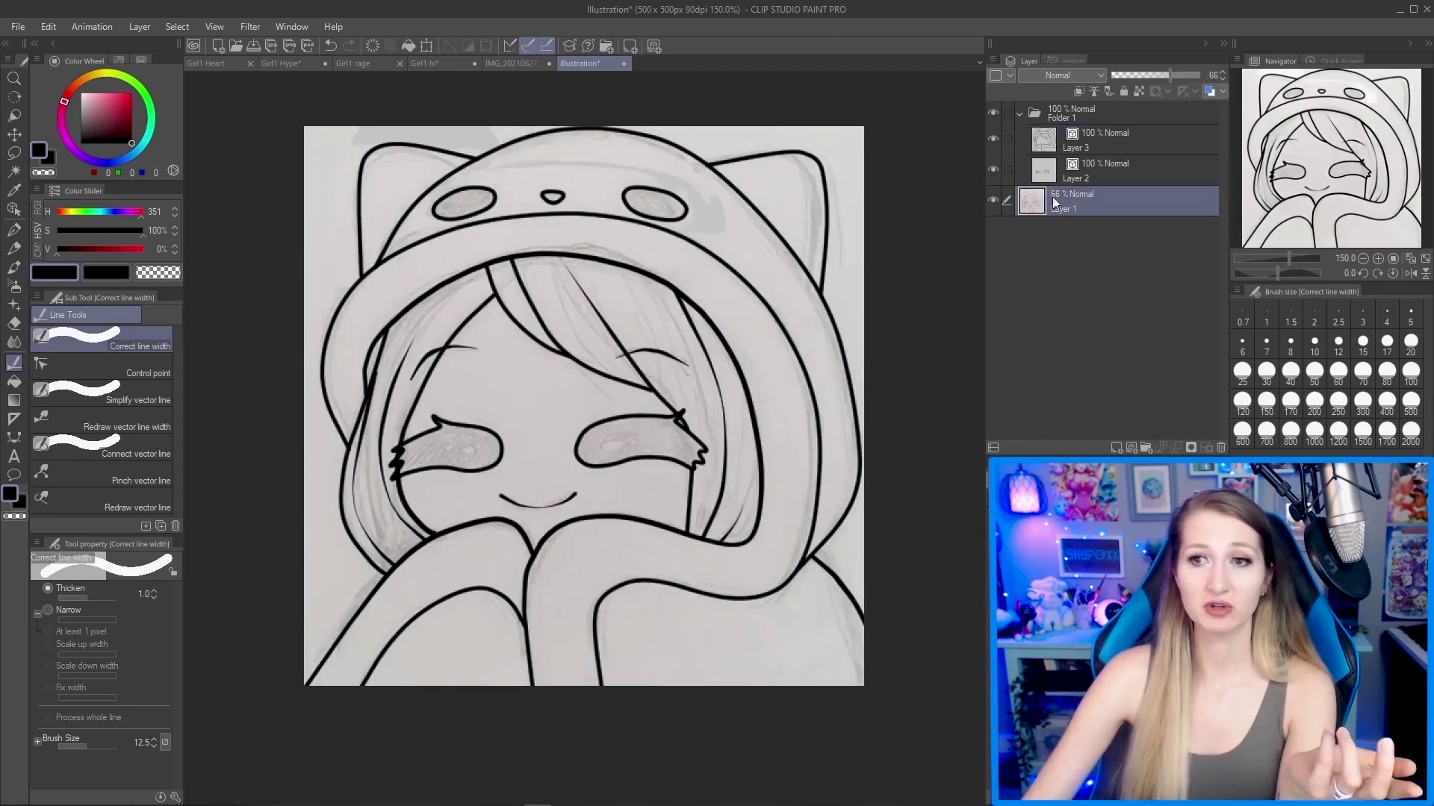
left_click(994, 200)
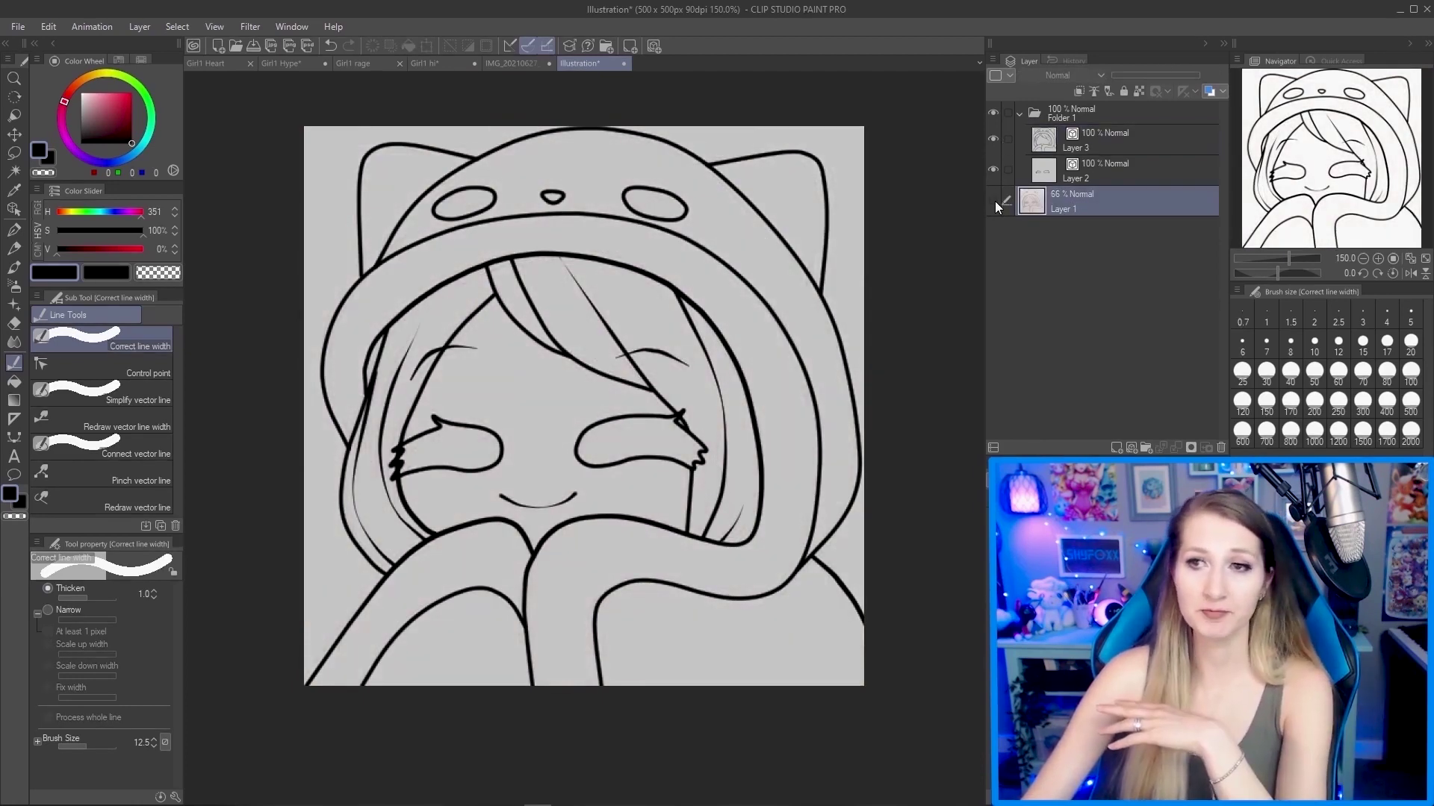
Save the illustration as "Girl1 Cozy" in CLIP STUDIO FORMAT in the Girl1 Emote pack folder.
left_click(18, 27)
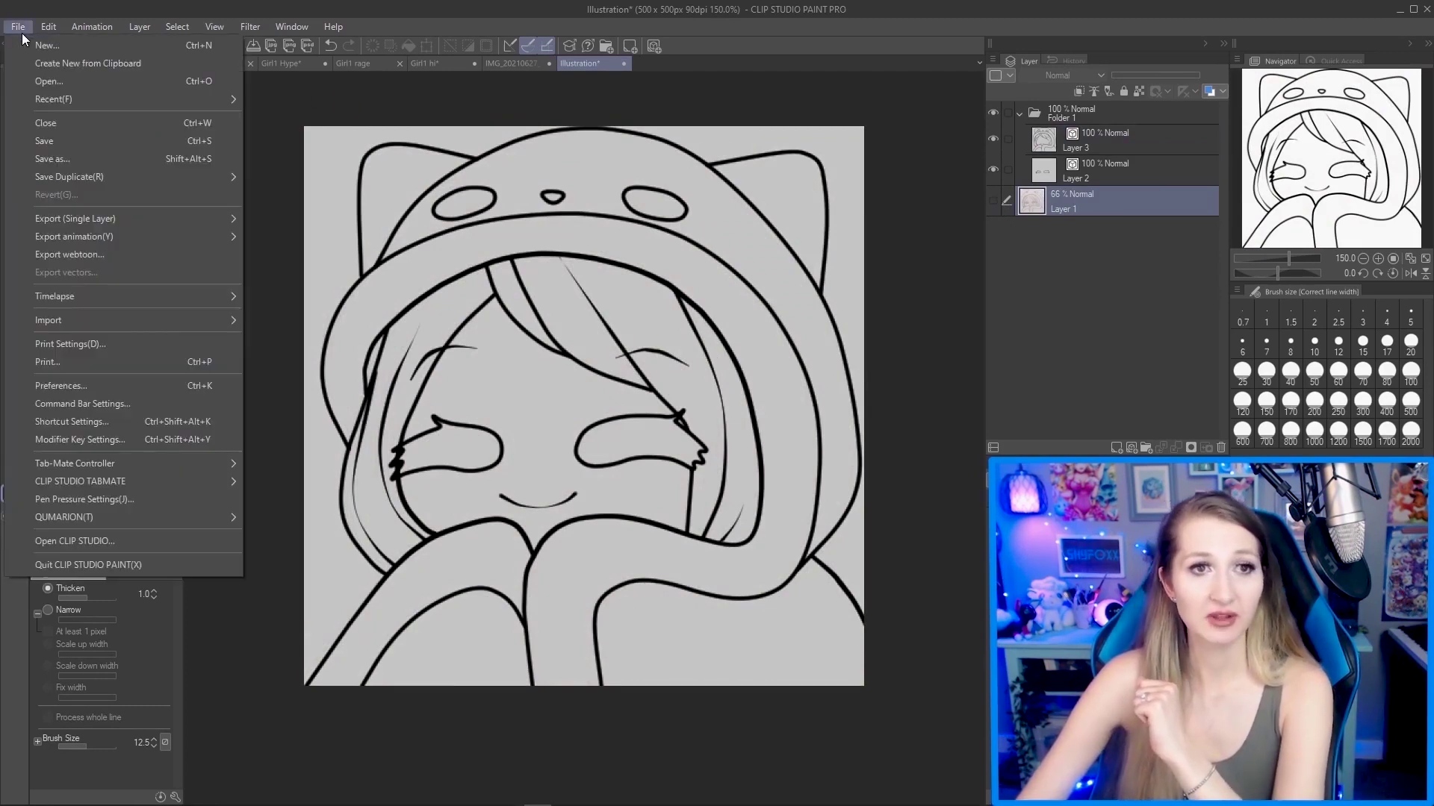
left_click(18, 27)
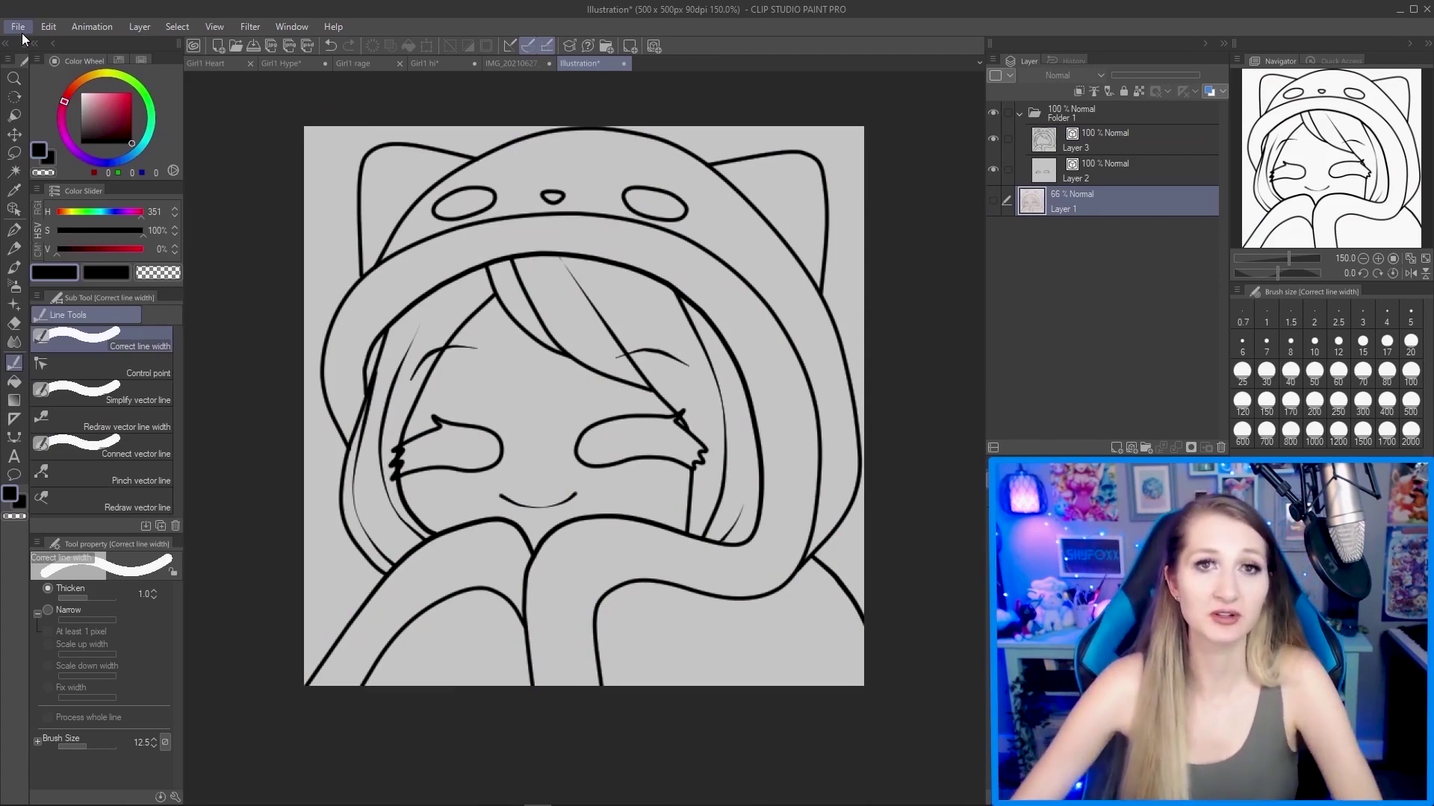
left_click(21, 33)
left_click(66, 159)
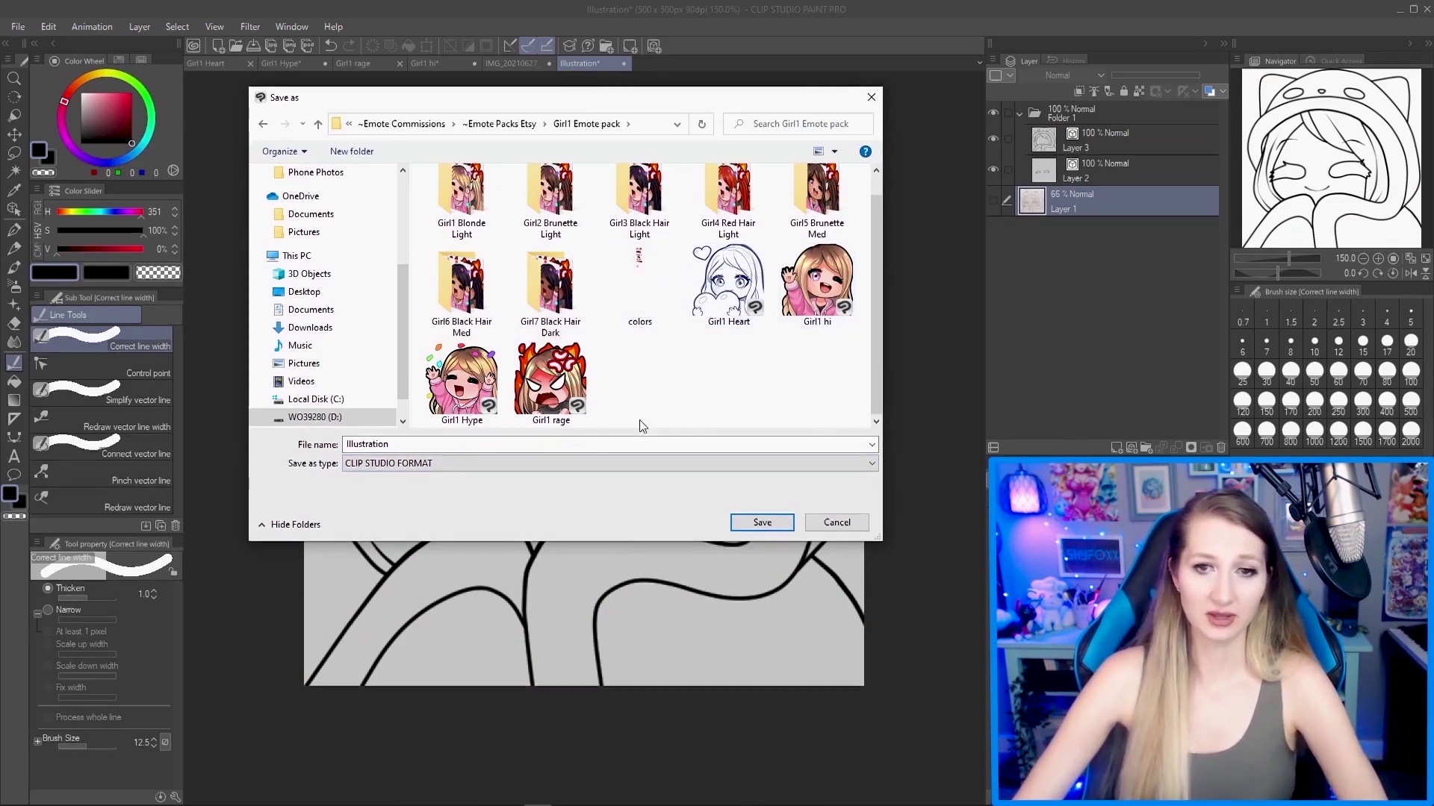
double_click(525, 443)
type("G")
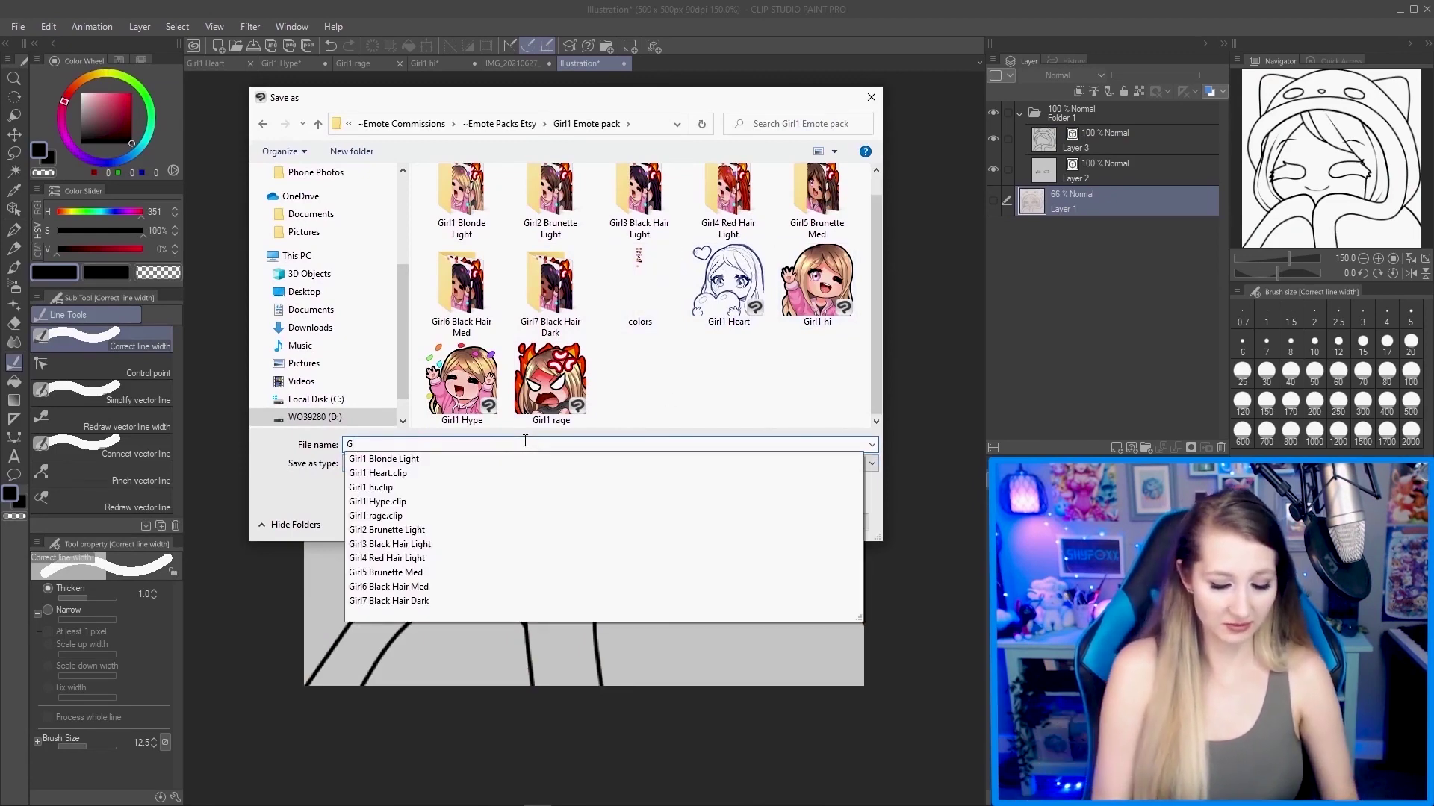
type("irl1")
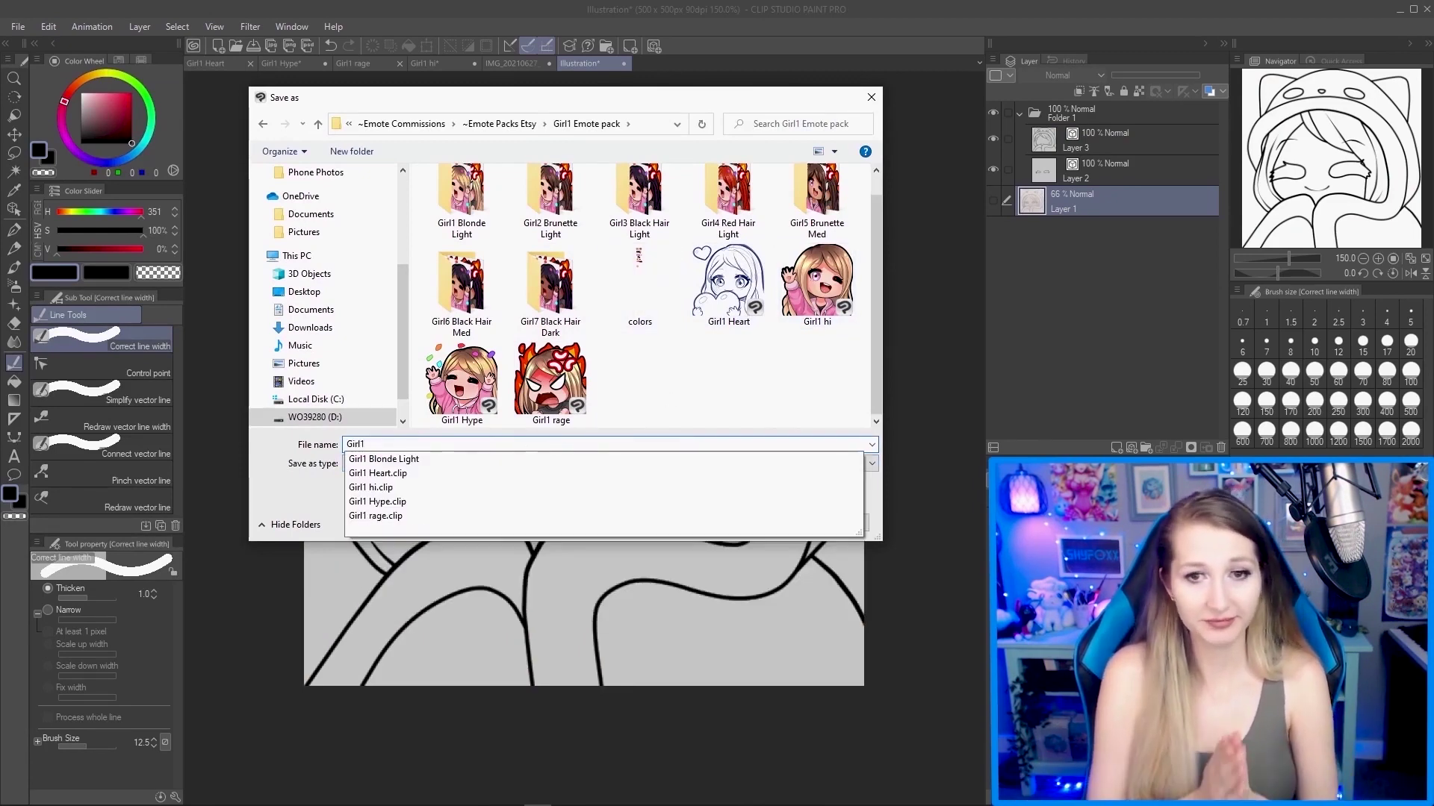
type(" C")
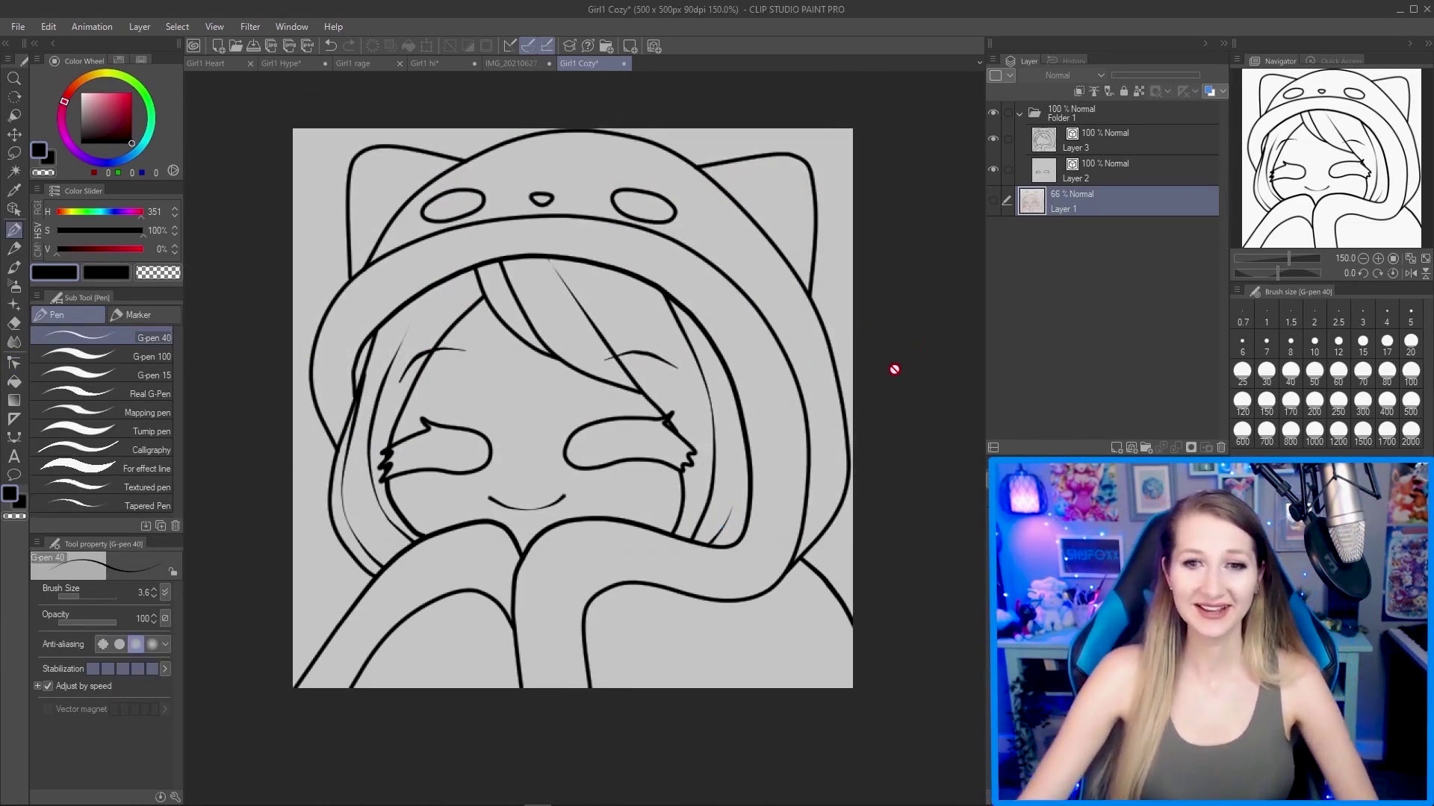
Create a new layer folder between the line art folder and the hidden sketch layer, and keep it selected.
left_click(1150, 442)
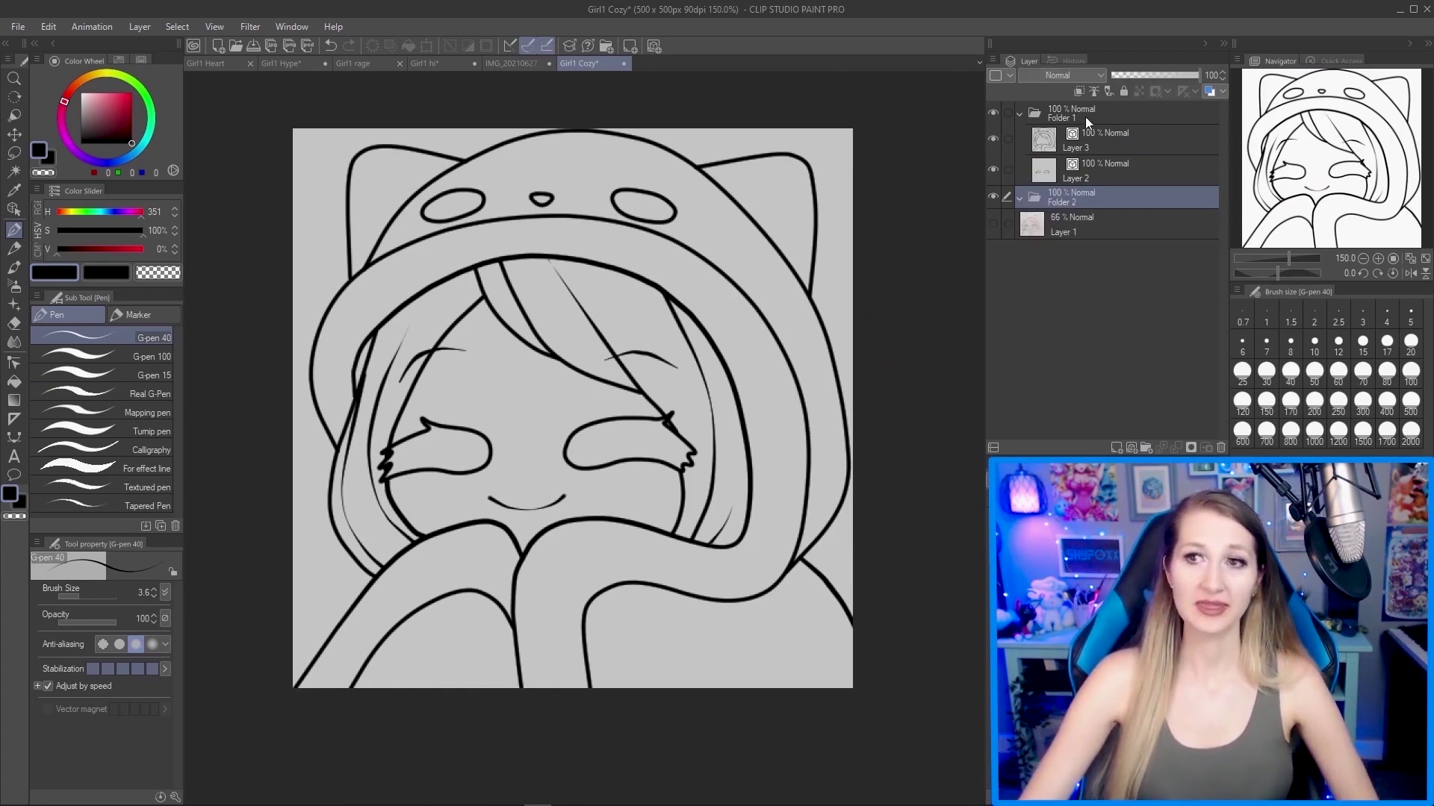
left_click(1020, 113)
left_click(1020, 115)
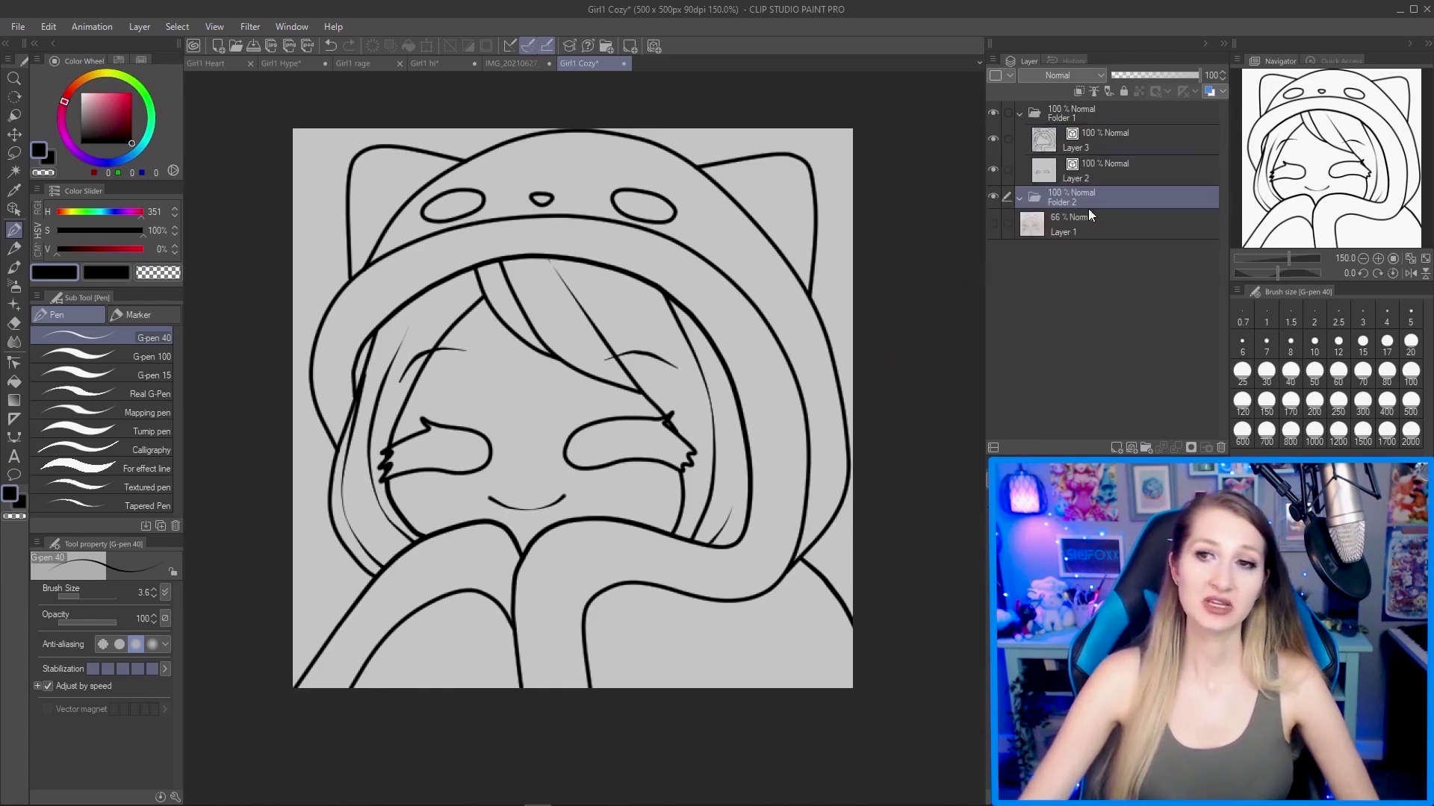
left_click(1110, 120)
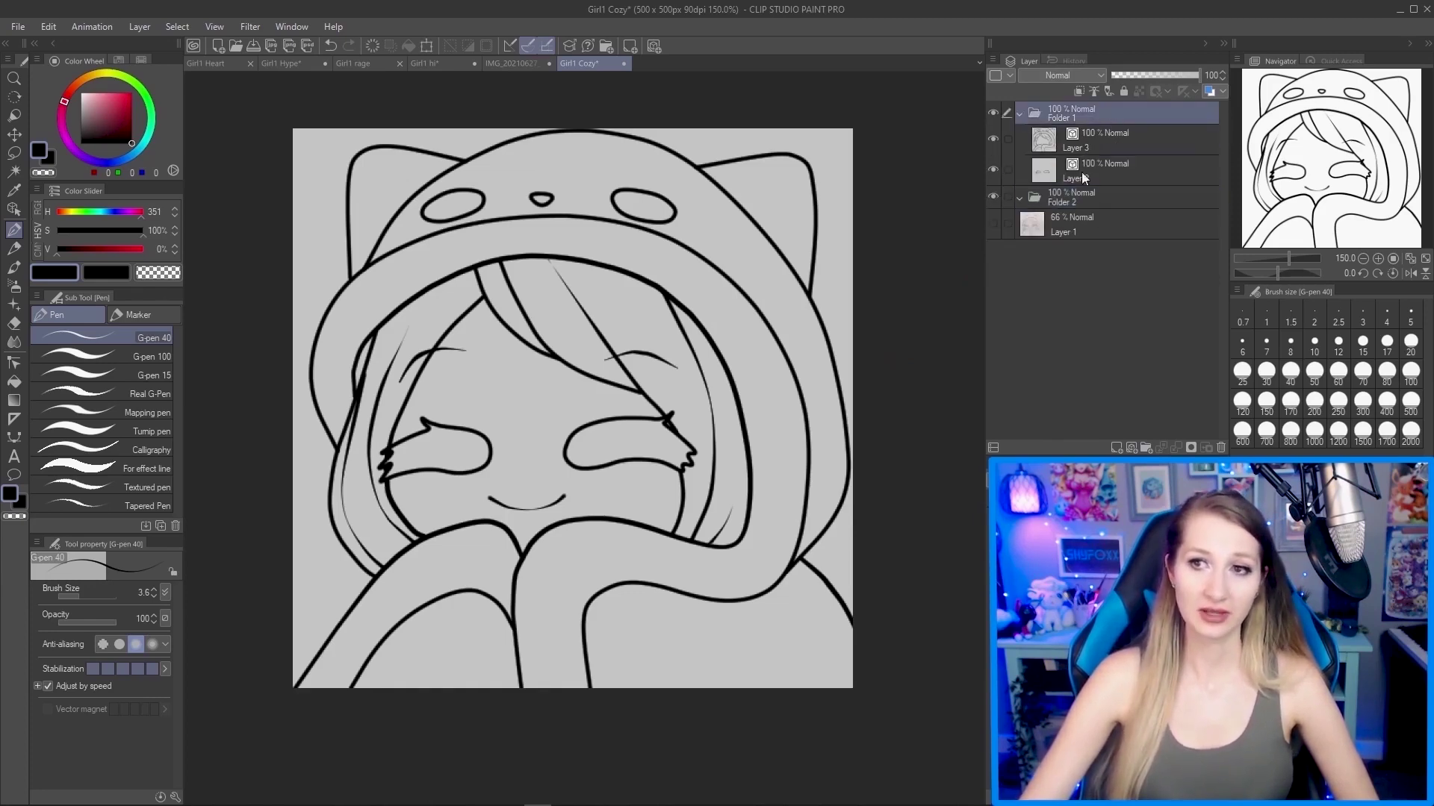
left_click(1090, 198)
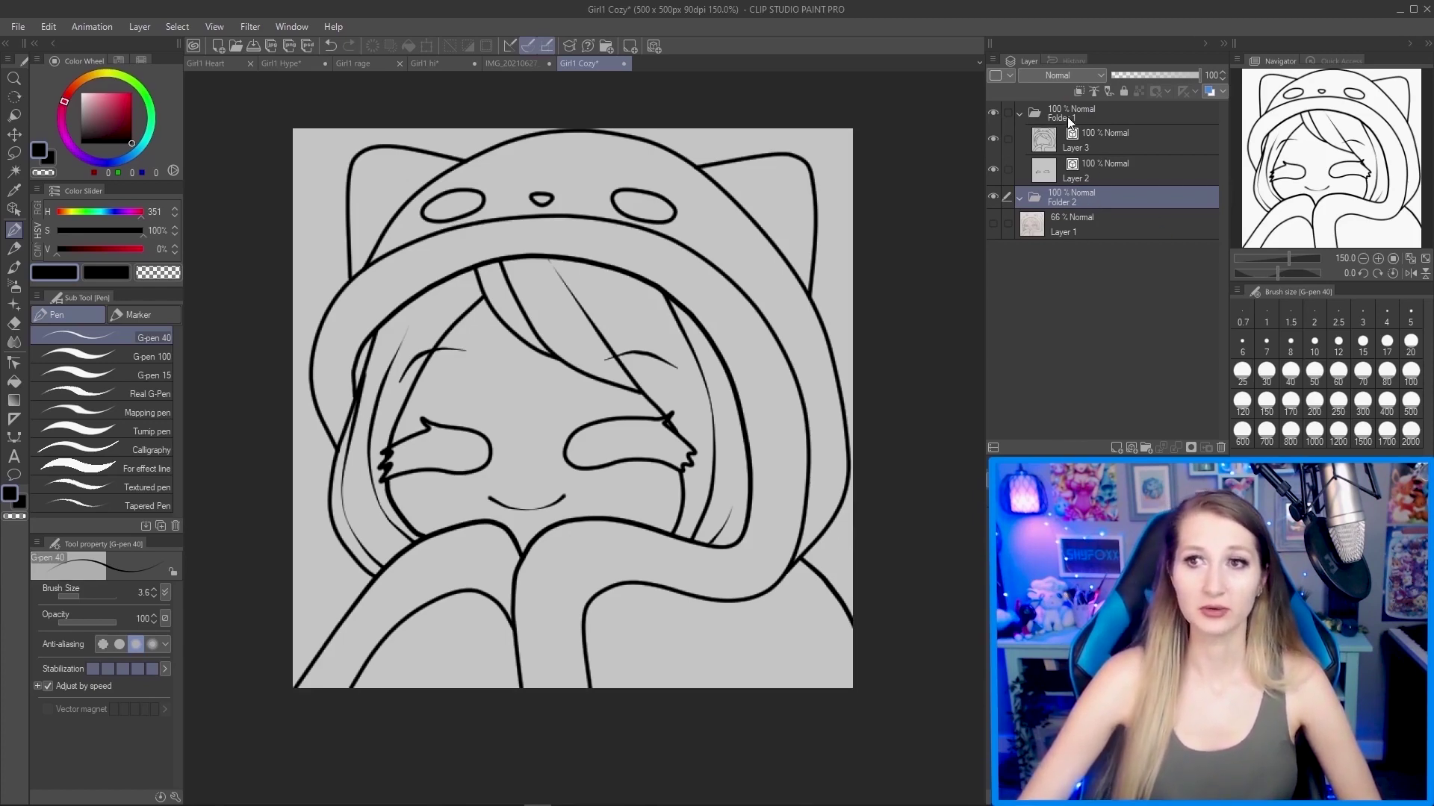
left_click(1020, 114)
left_click(1020, 113)
left_click(1106, 116)
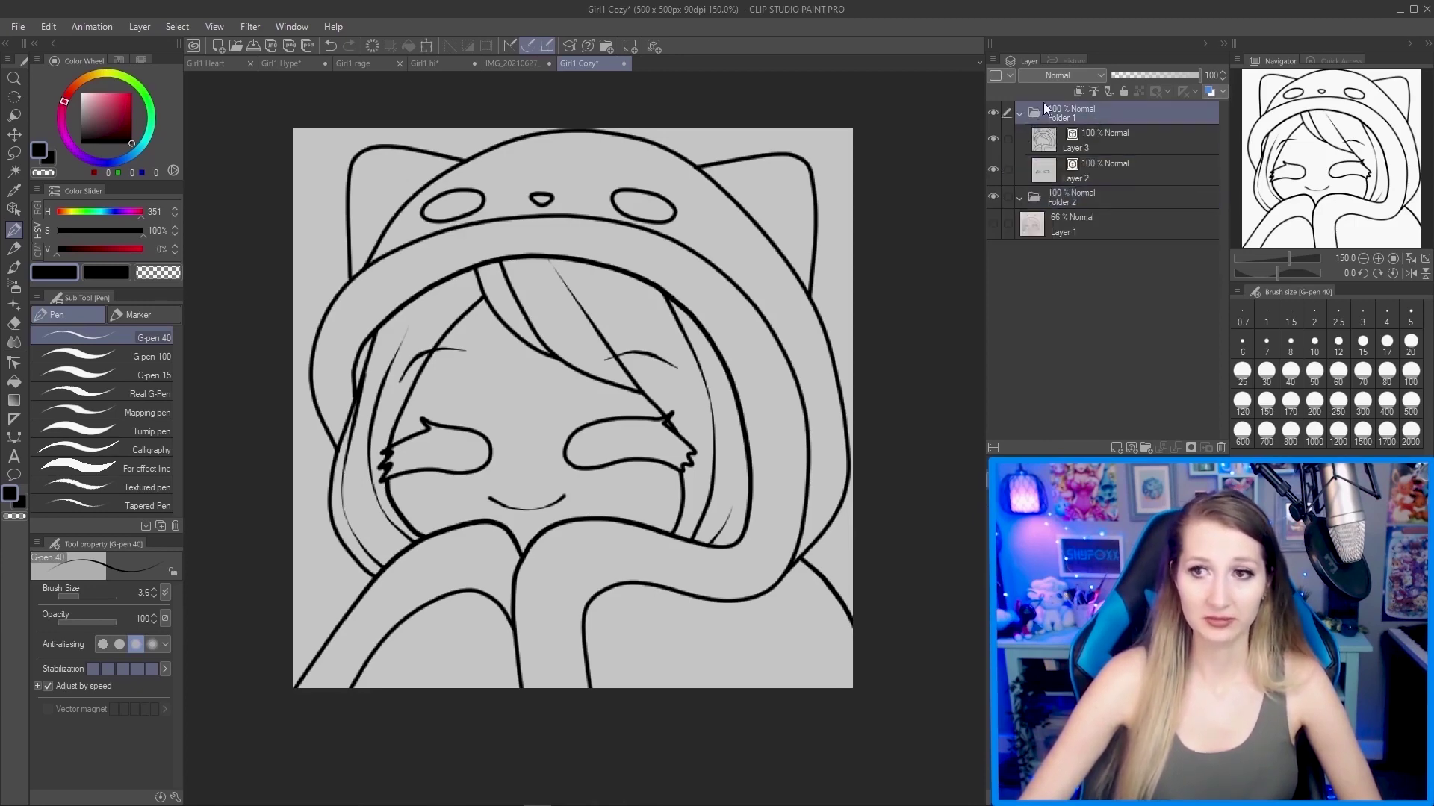
left_click(1019, 114)
left_click(1020, 114)
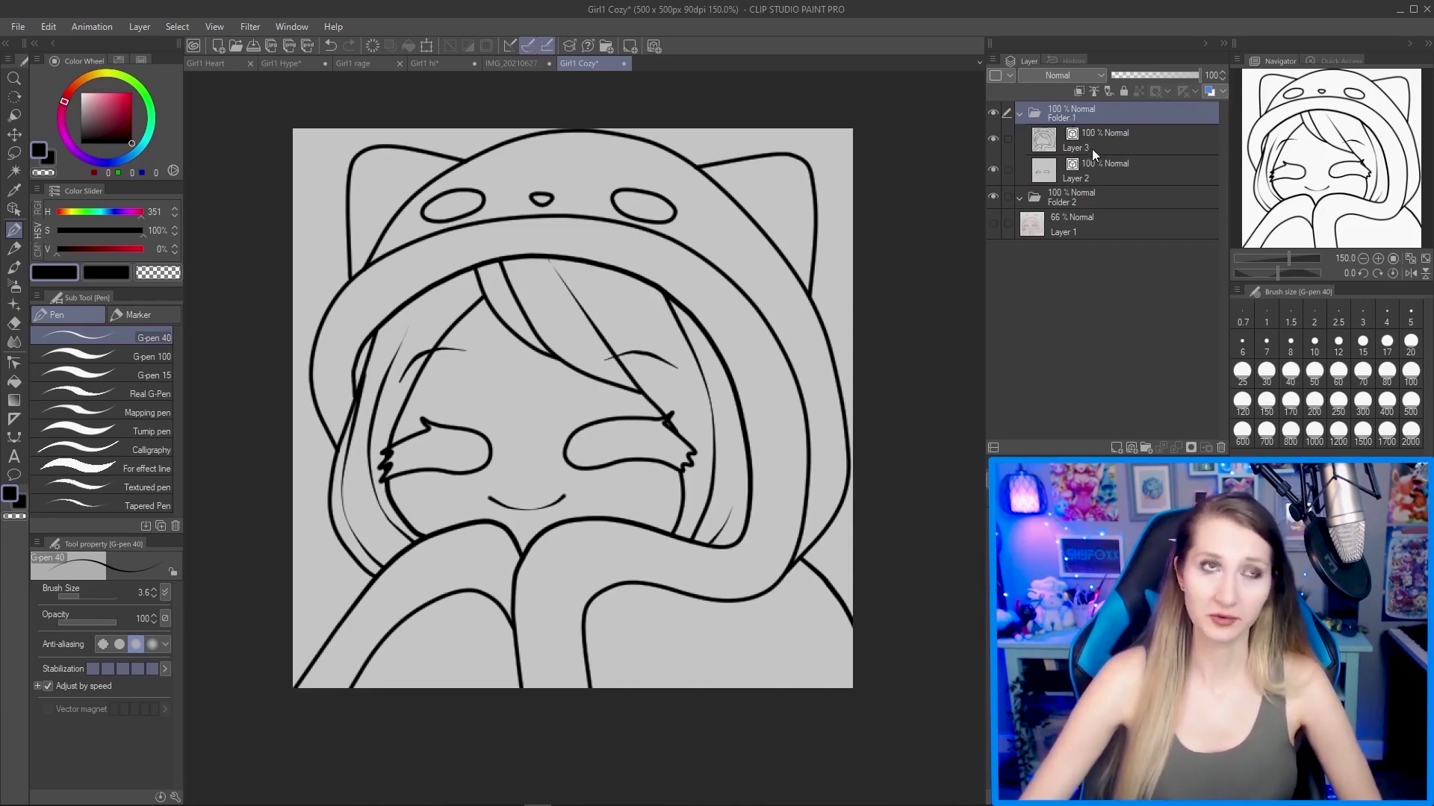
Set Layer 3 alone as the reference layer and select Folder 2.
left_click(1097, 152)
left_click(993, 140)
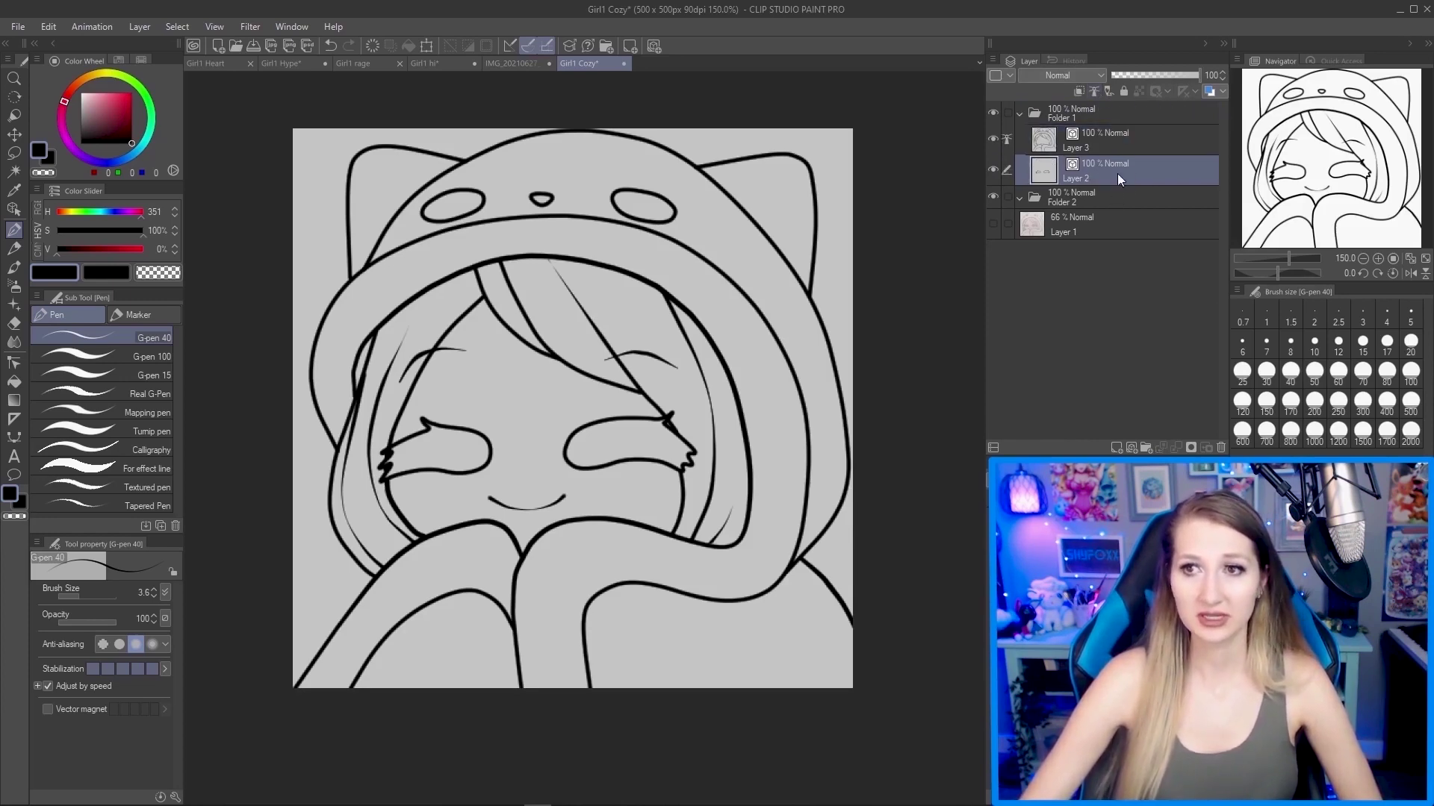
left_click(1075, 201)
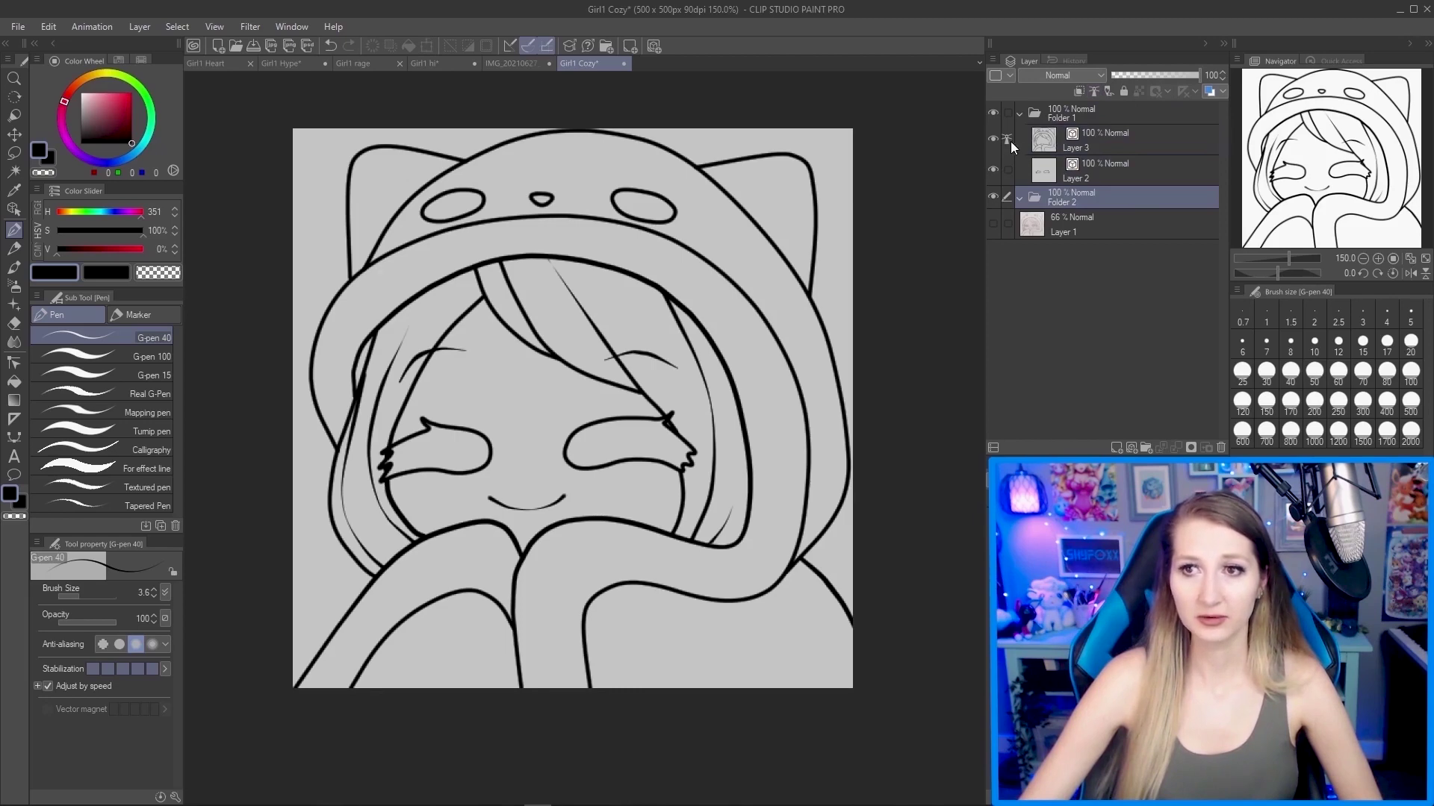
Set Folder 1, which holds the line art, as the reference layer and select Folder 2.
left_click(1104, 118)
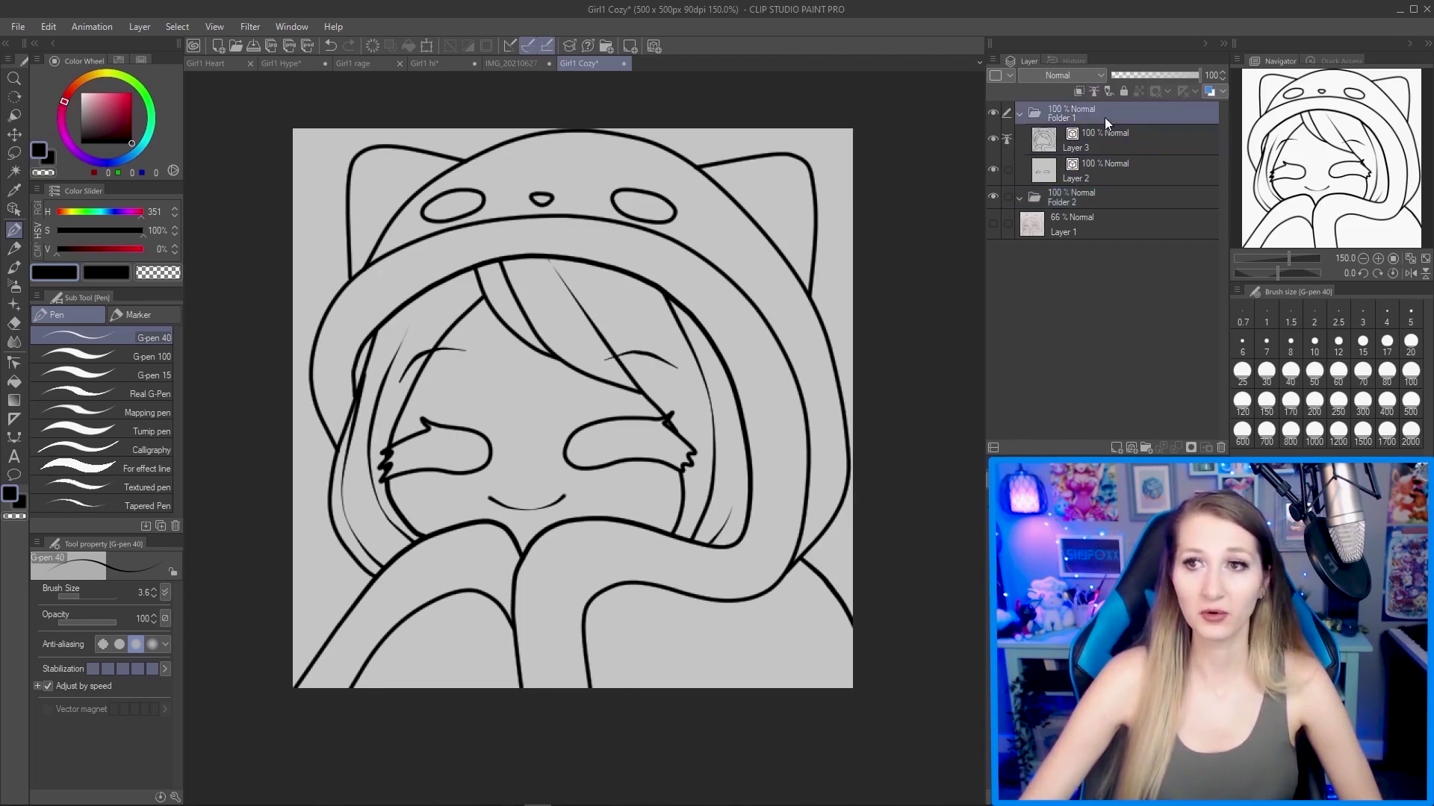
left_click(1095, 93)
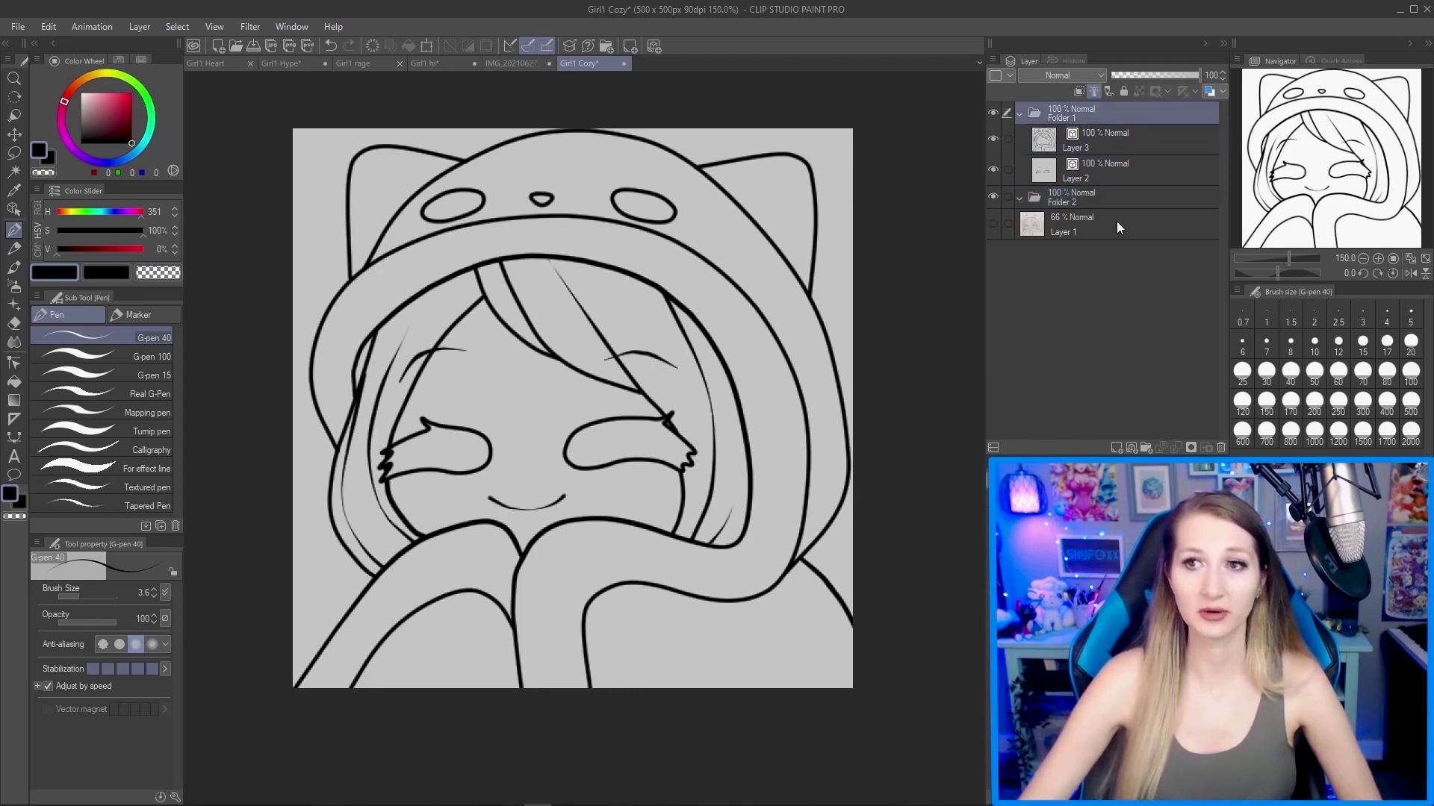
left_click(1115, 195)
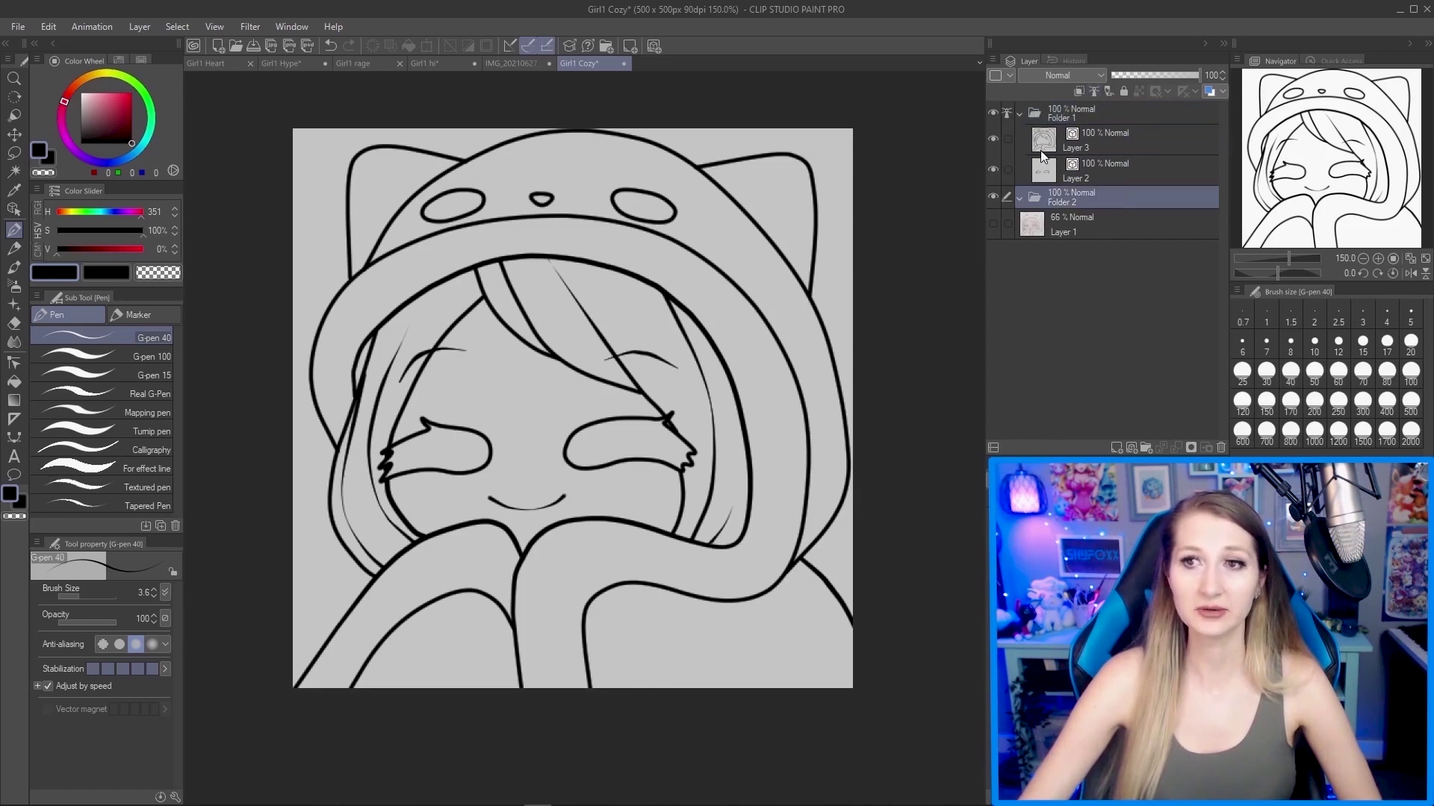
left_click(1077, 117)
left_click(1033, 203)
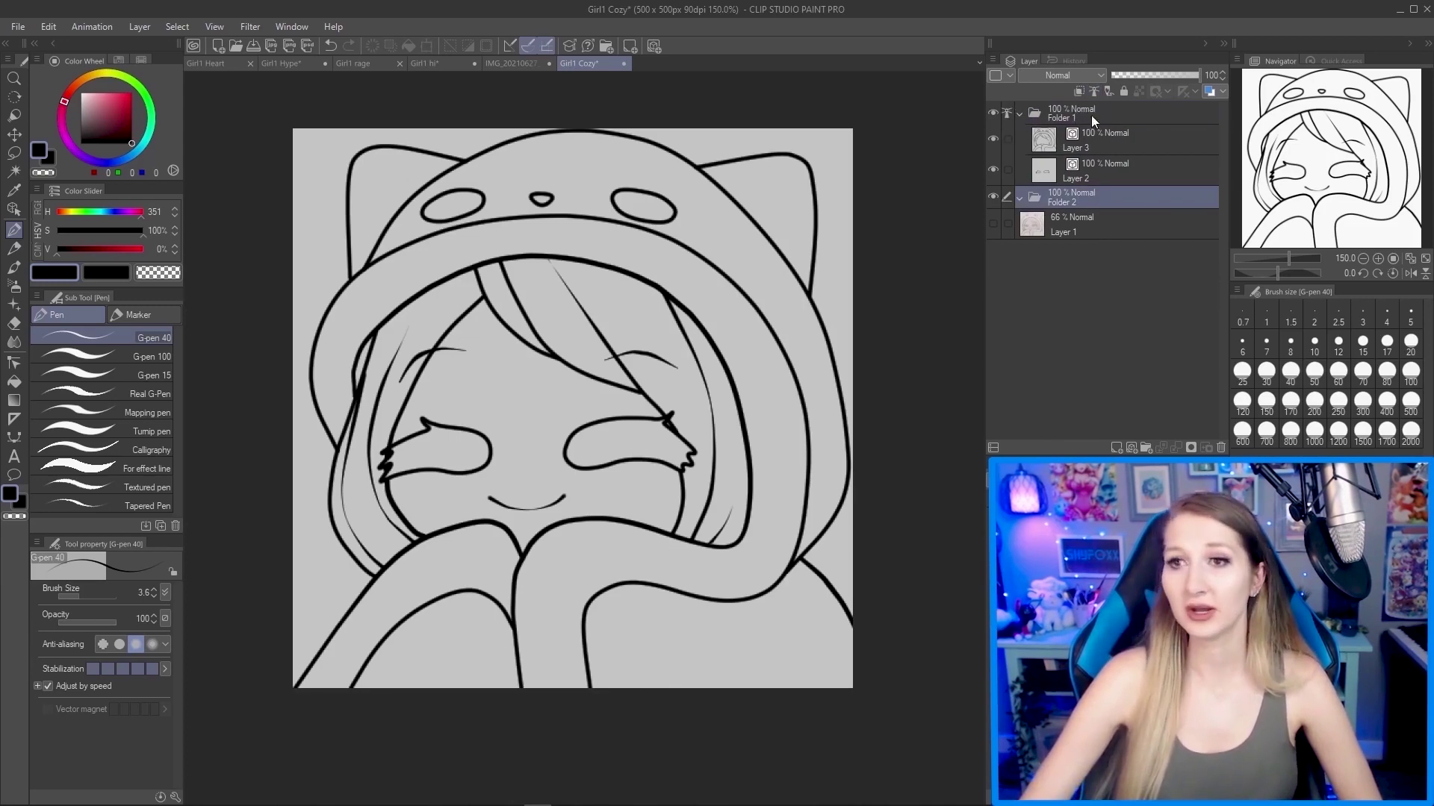
left_click(1020, 114)
left_click(1017, 115)
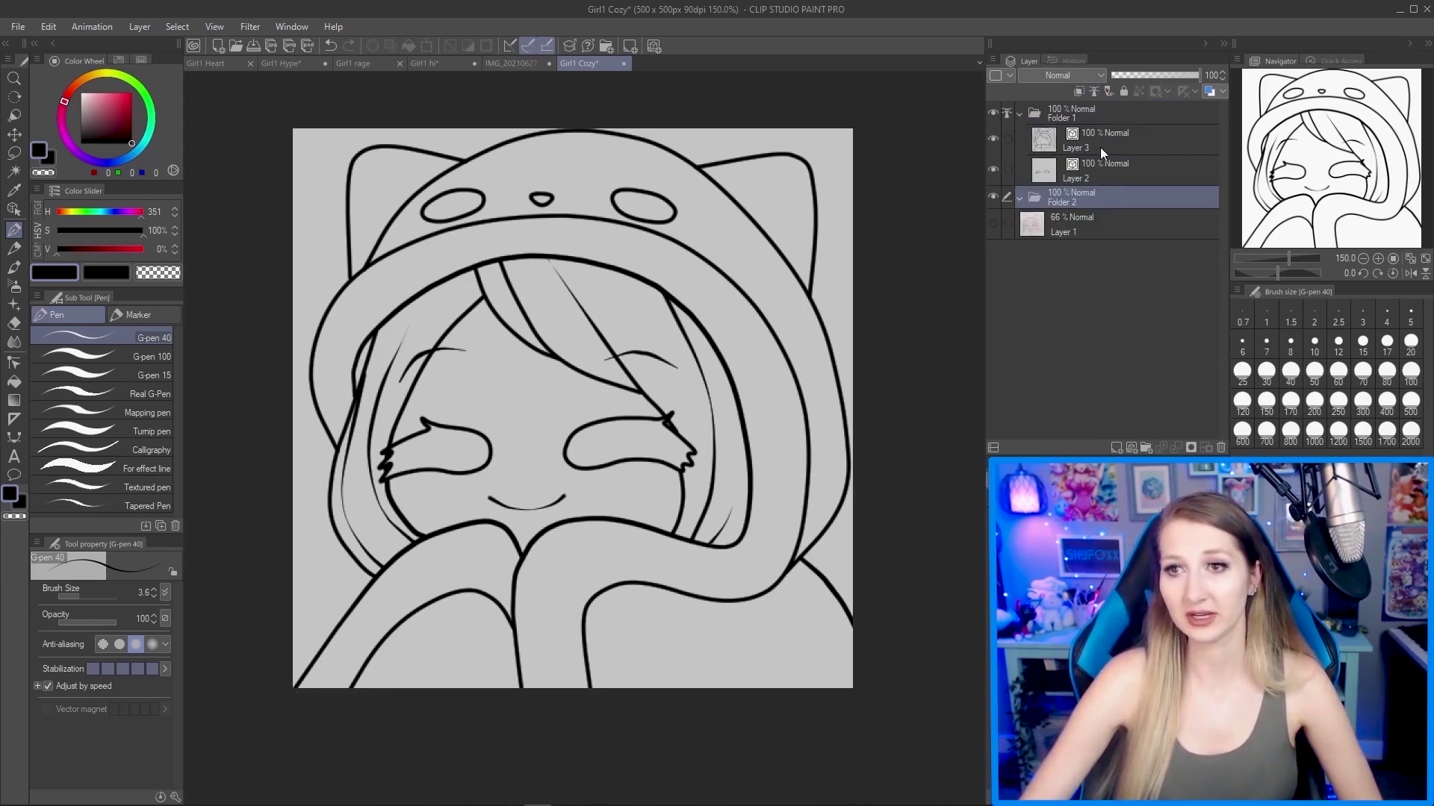
Rename the empty Folder 2 as Color and the line art folder as Lines.
double_click(1059, 200)
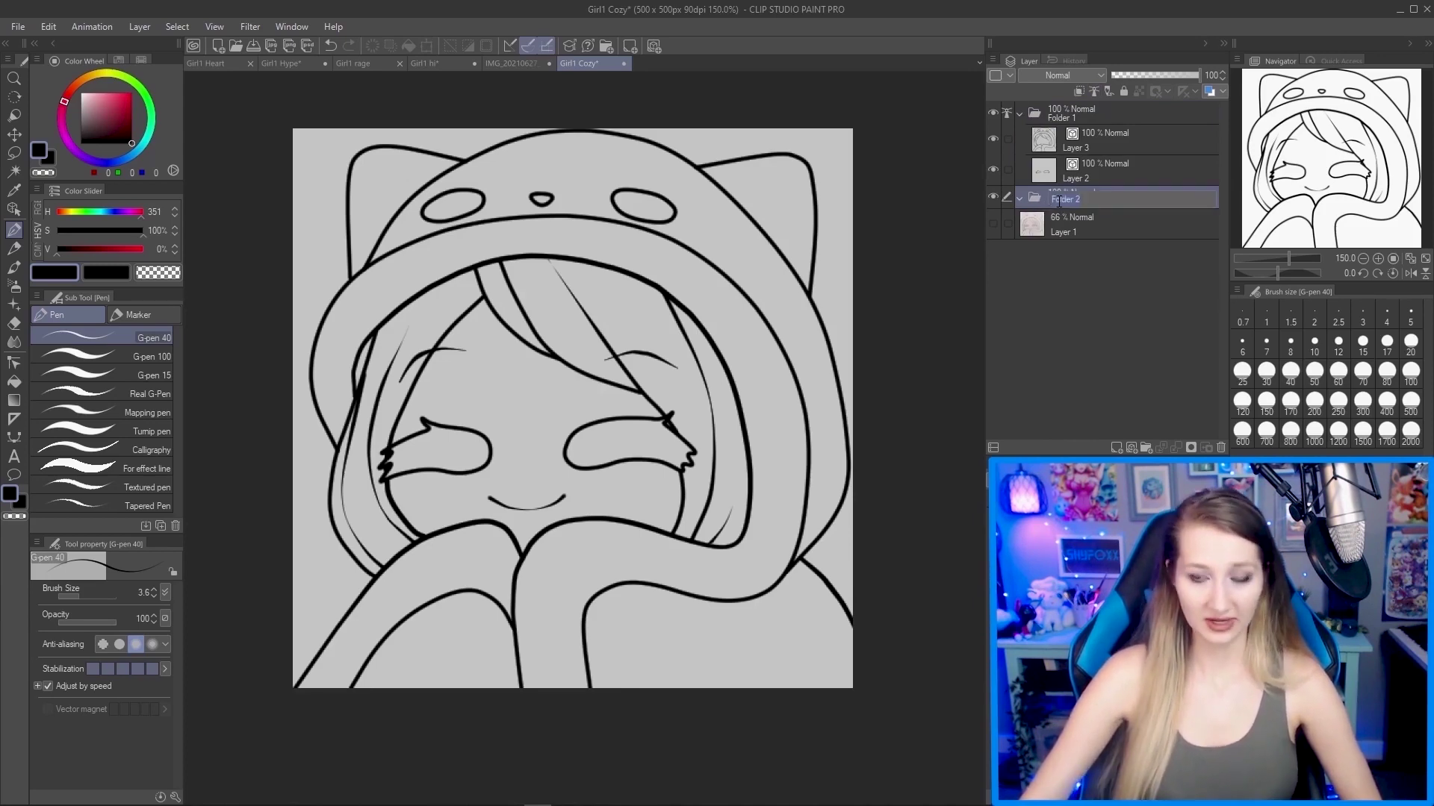
type("Color")
key("Return")
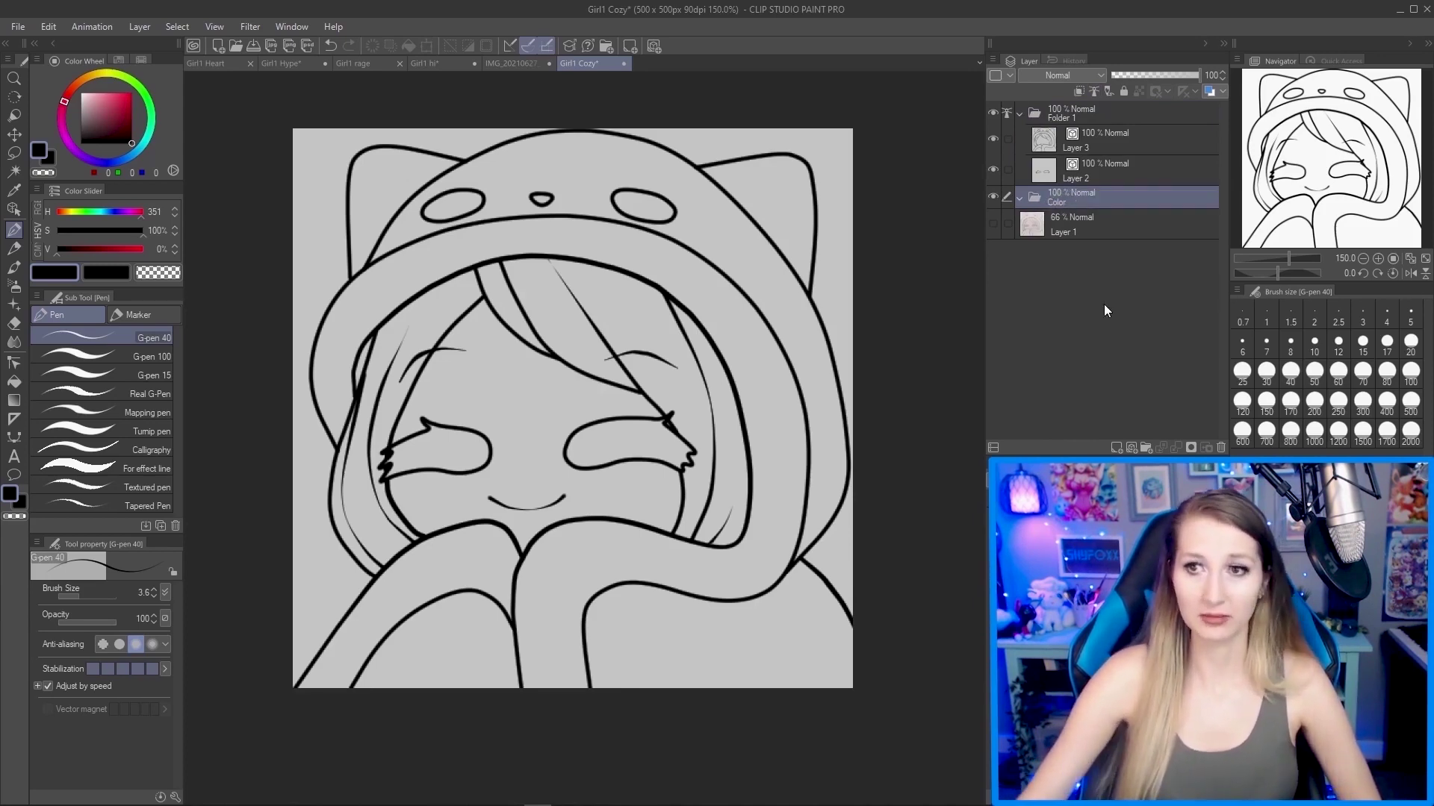
double_click(1075, 114)
type("Lines")
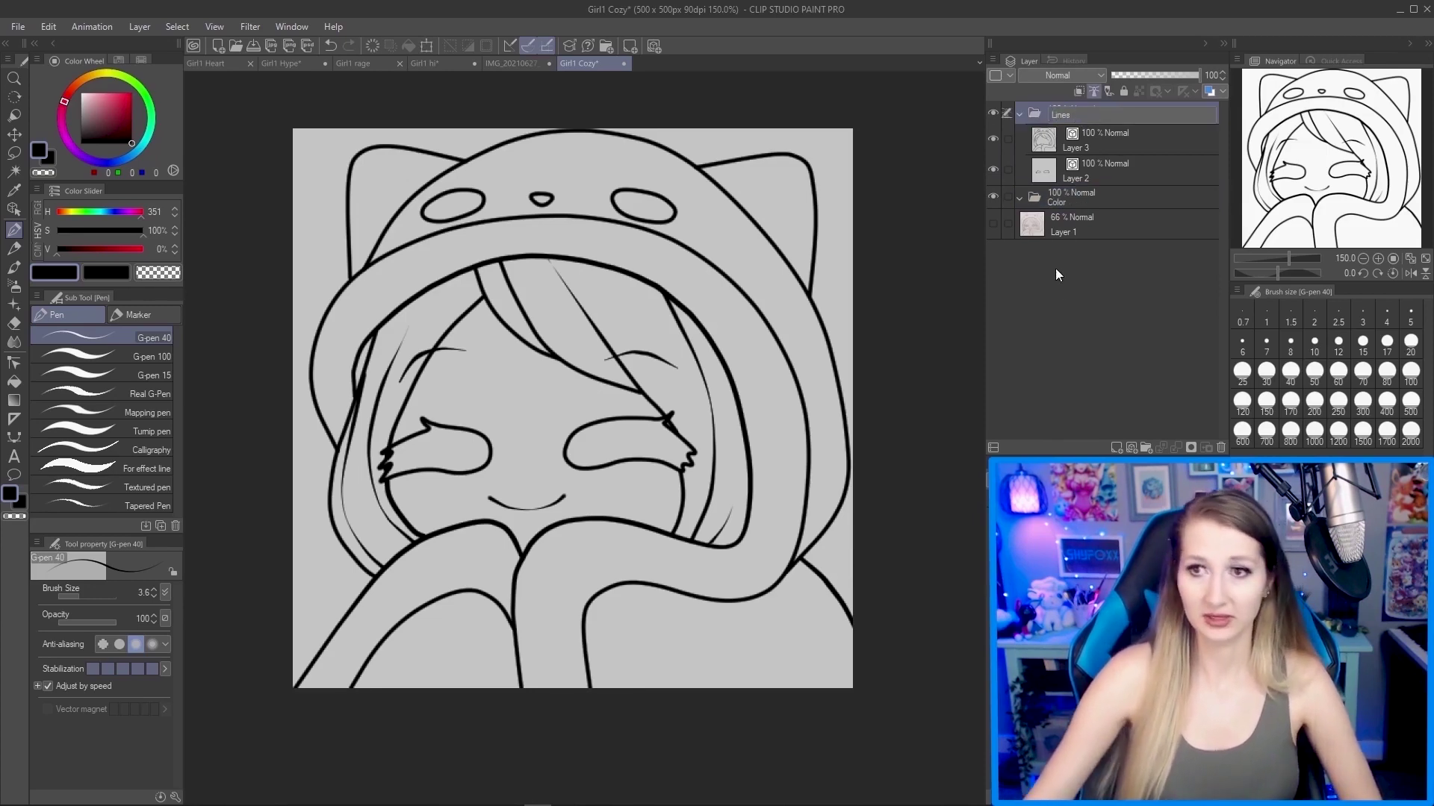
key("Return")
Rename the hidden sketch layer, Layer 1, as Sketch.
double_click(1075, 232)
type("Ske")
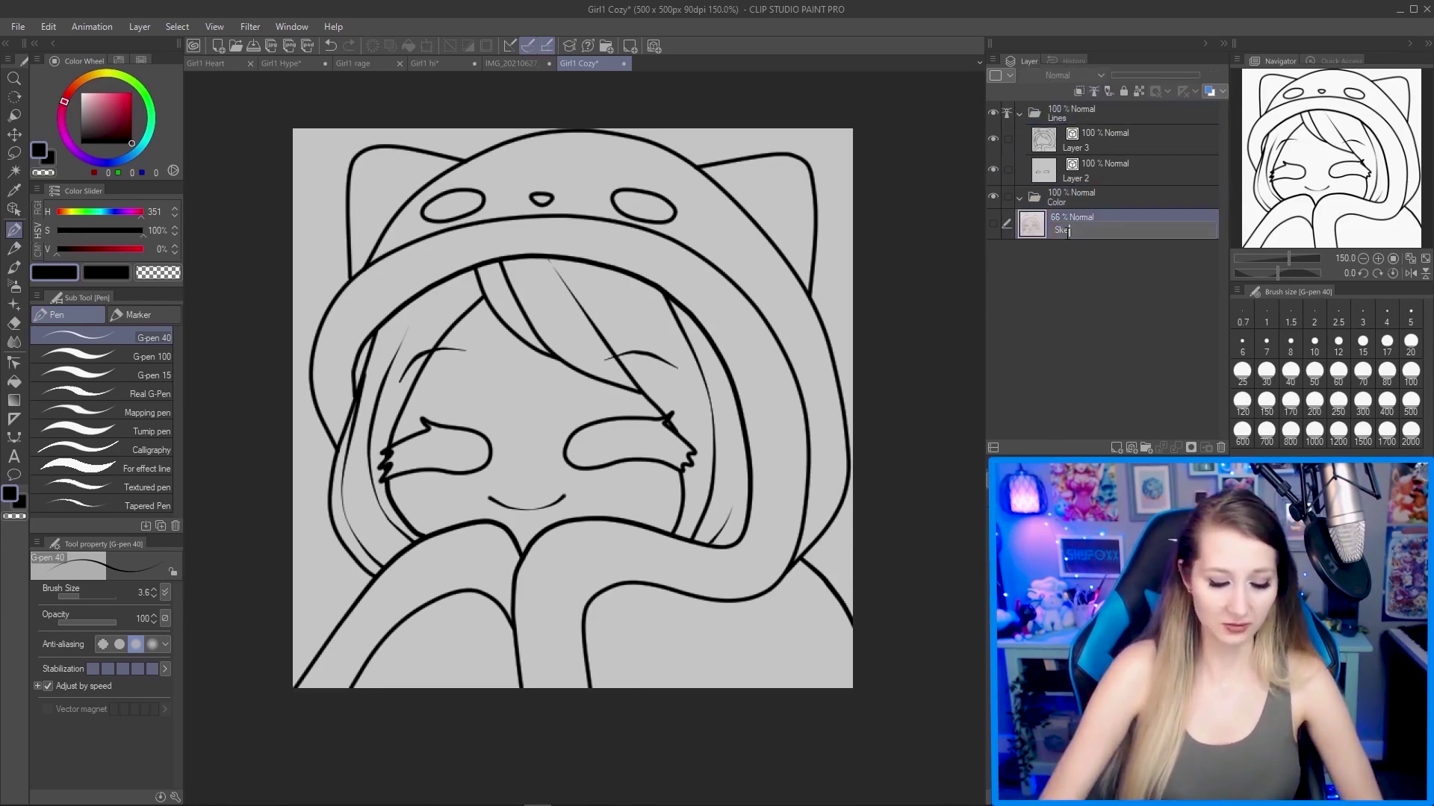
type("tch")
Assign the red palette color to the Lines folder and orange to the Color folder.
left_click(1058, 104)
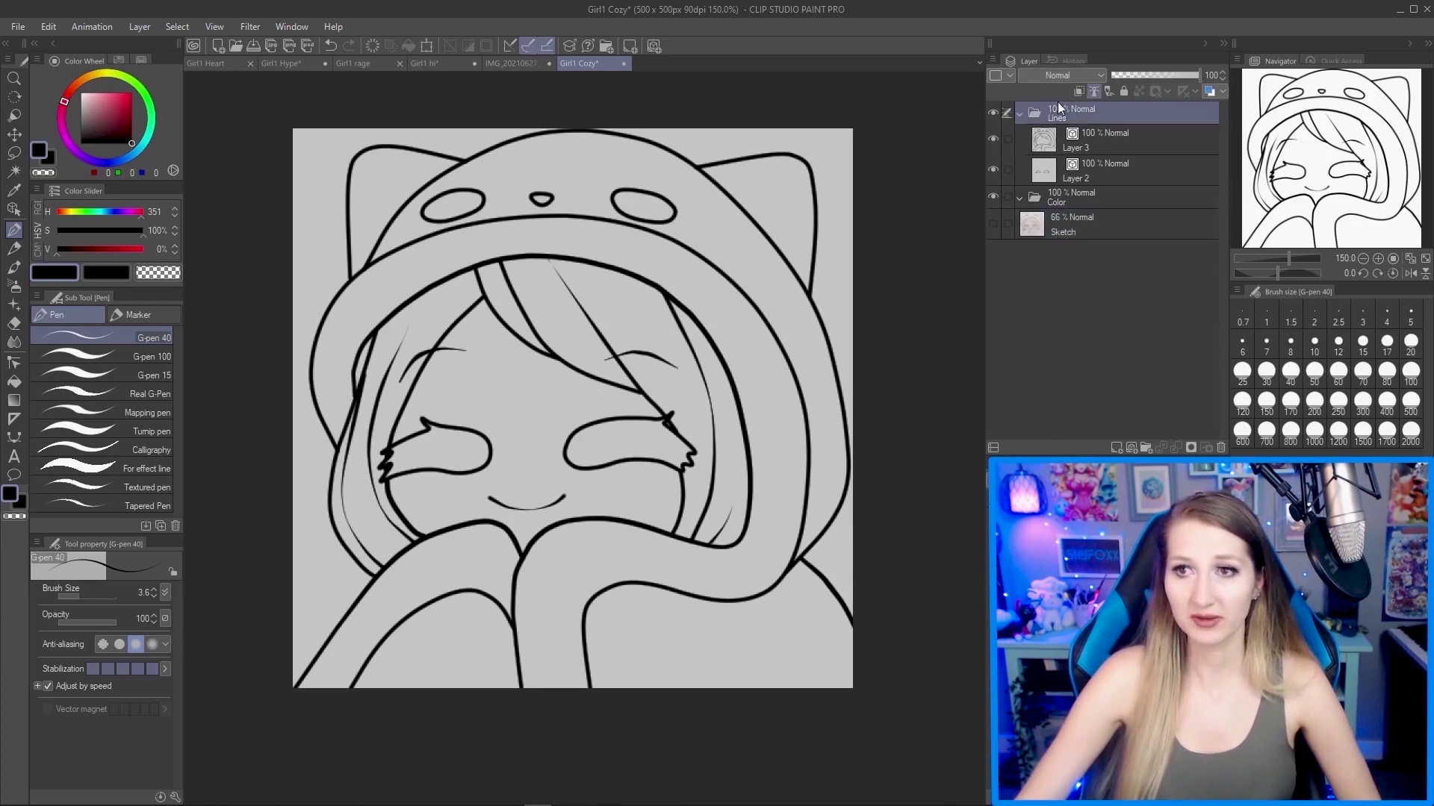
left_click(993, 61)
left_click(1013, 106)
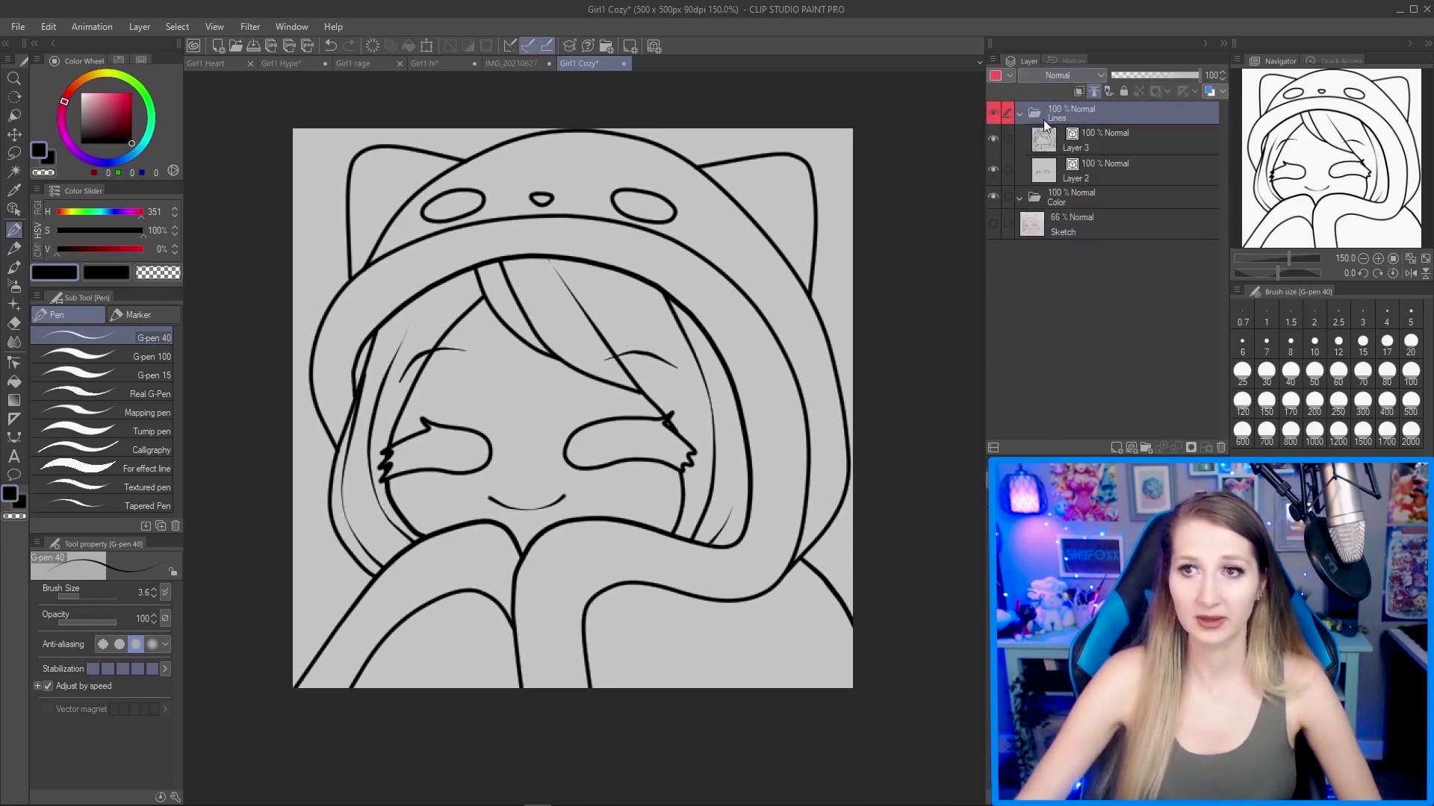
left_click(1082, 200)
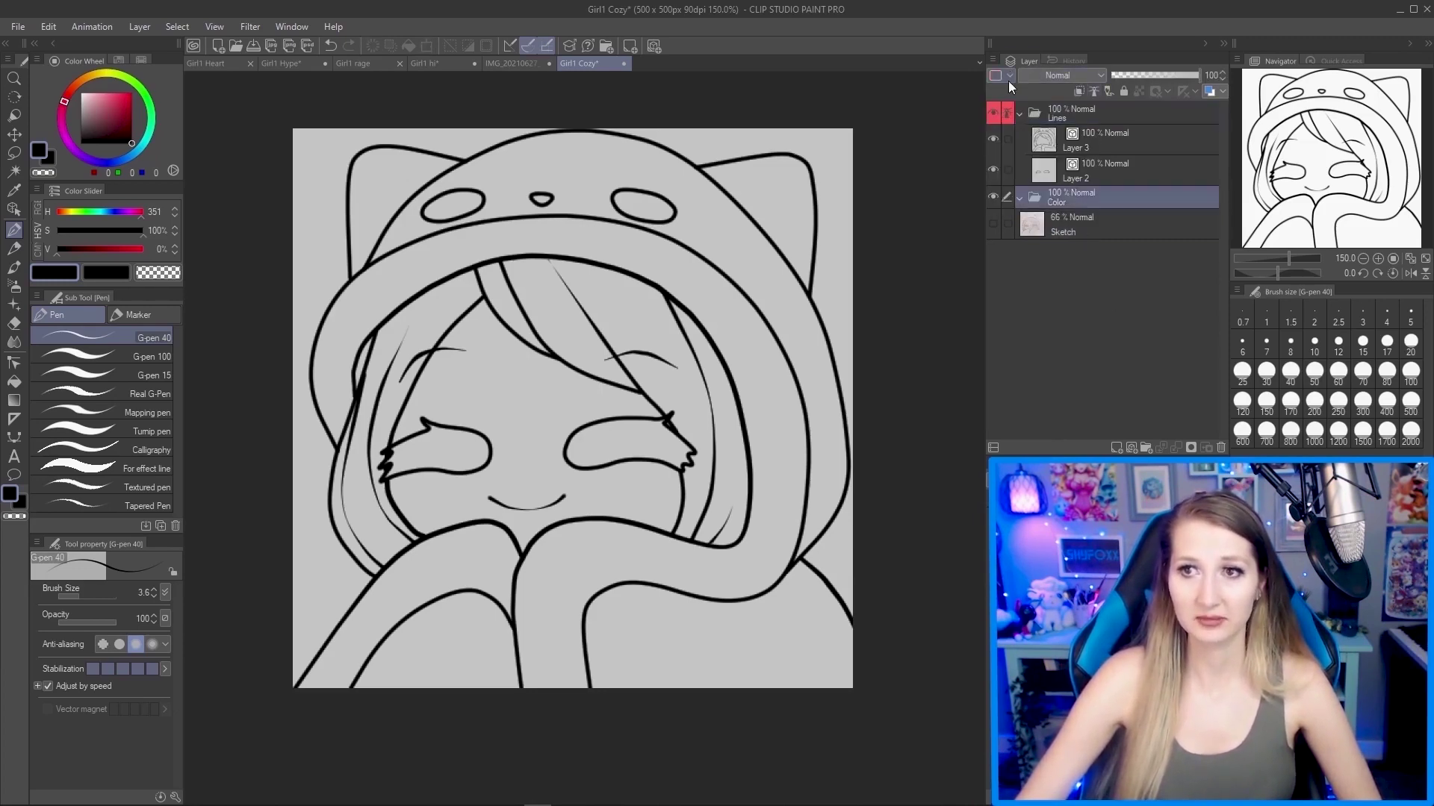
left_click(1009, 75)
left_click(1017, 124)
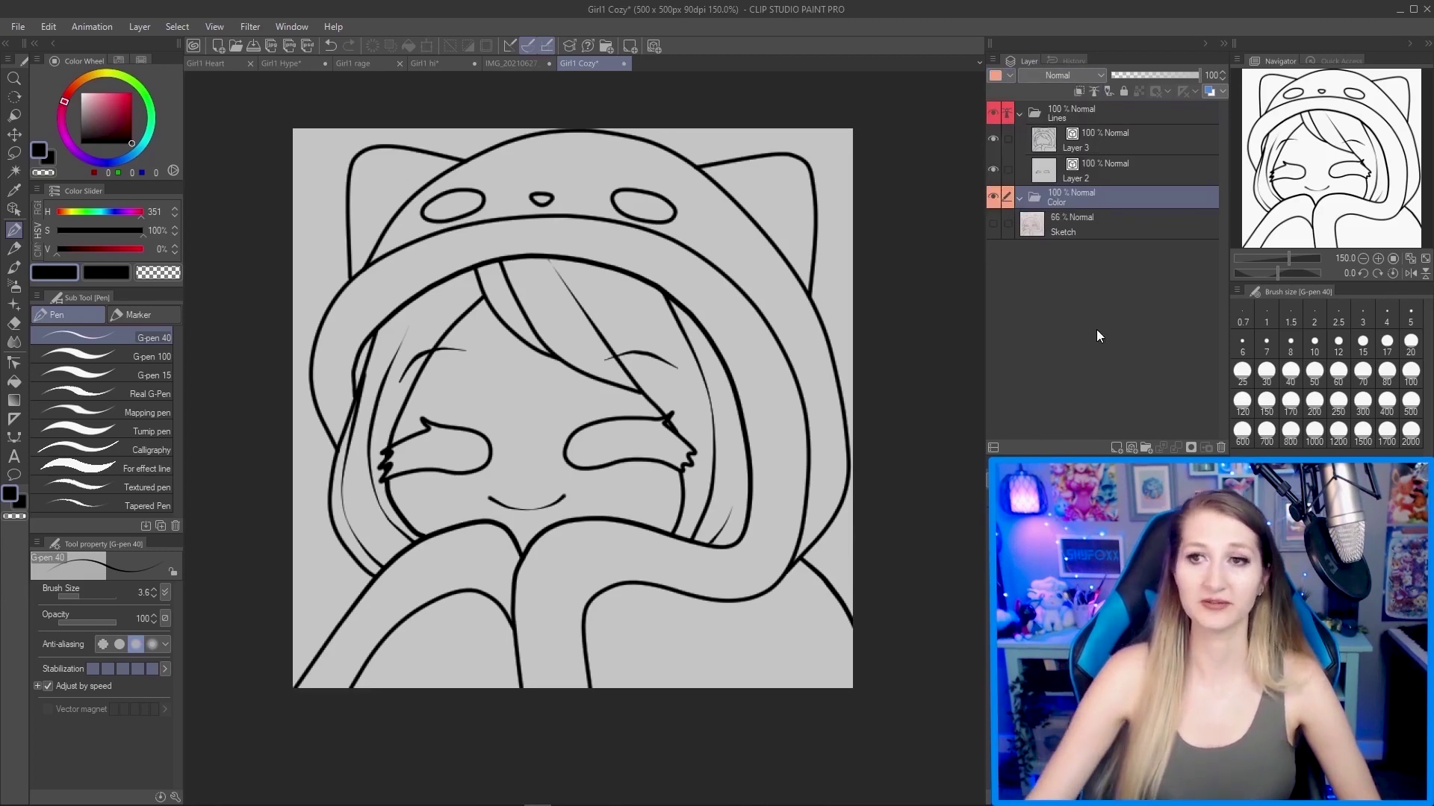
Assign the yellow palette color to the Sketch layer.
left_click(1079, 225)
left_click(1009, 75)
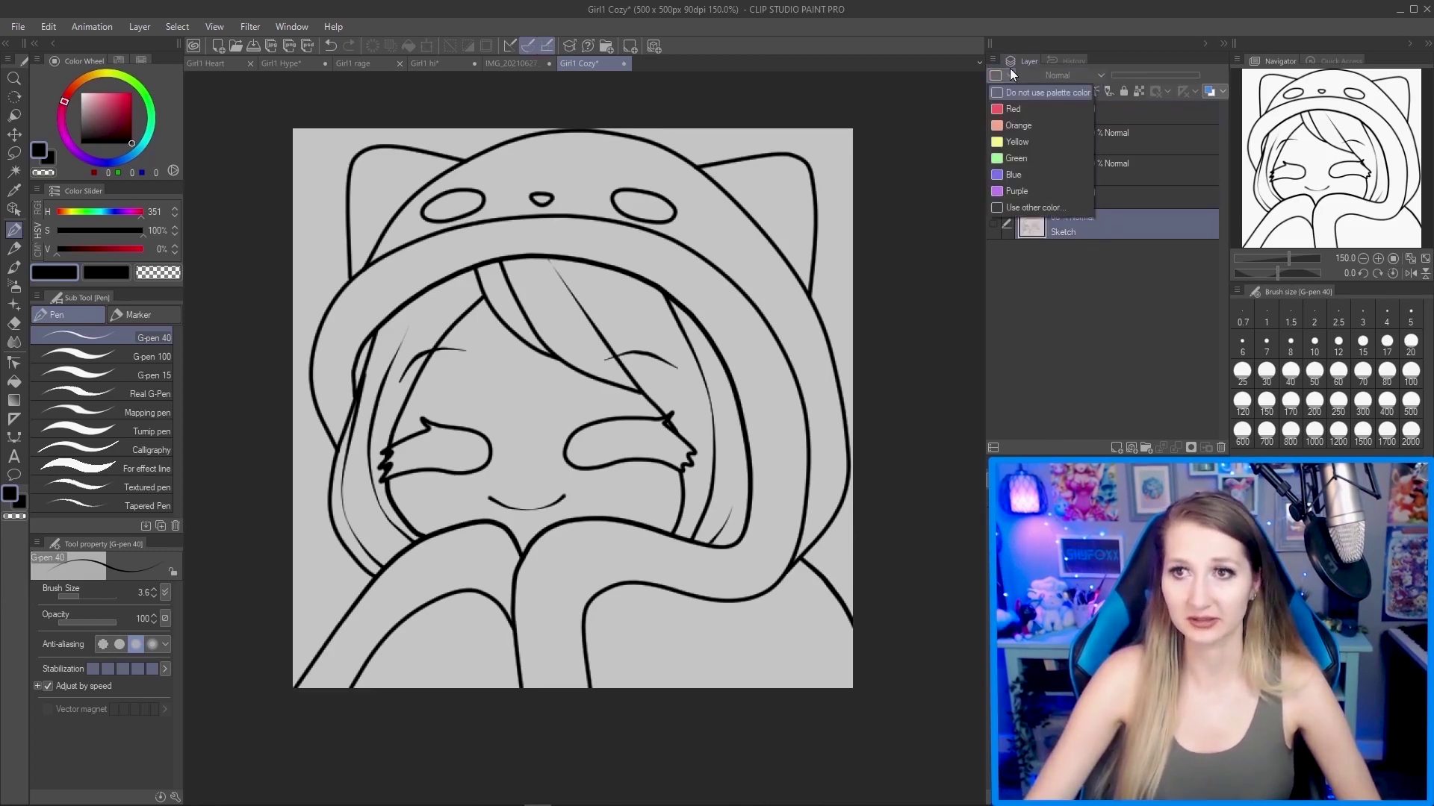
left_click(1016, 141)
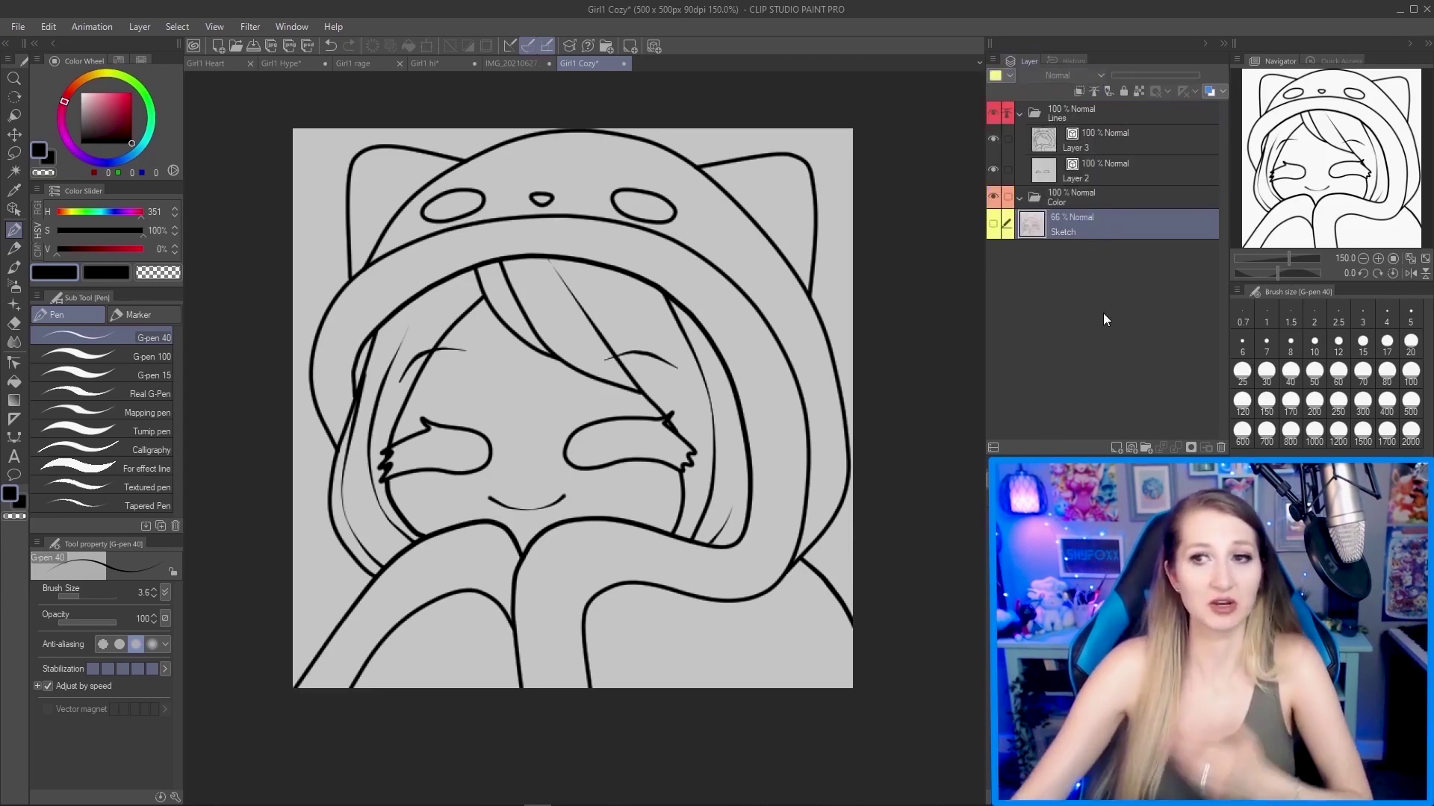
Add a new raster layer inside the Color folder and choose the Refer only to editing layer fill.
left_click(1074, 199)
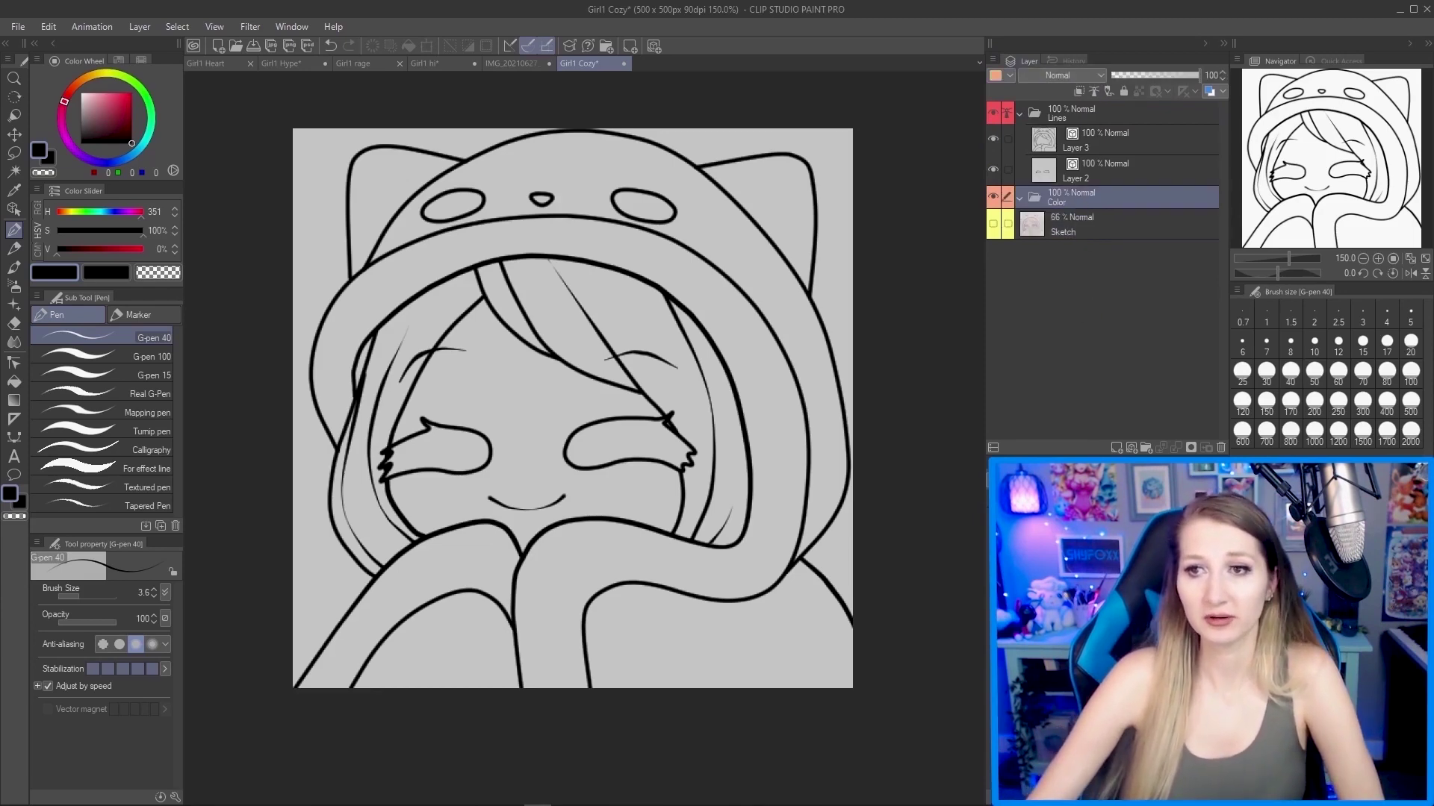
left_click(1116, 448)
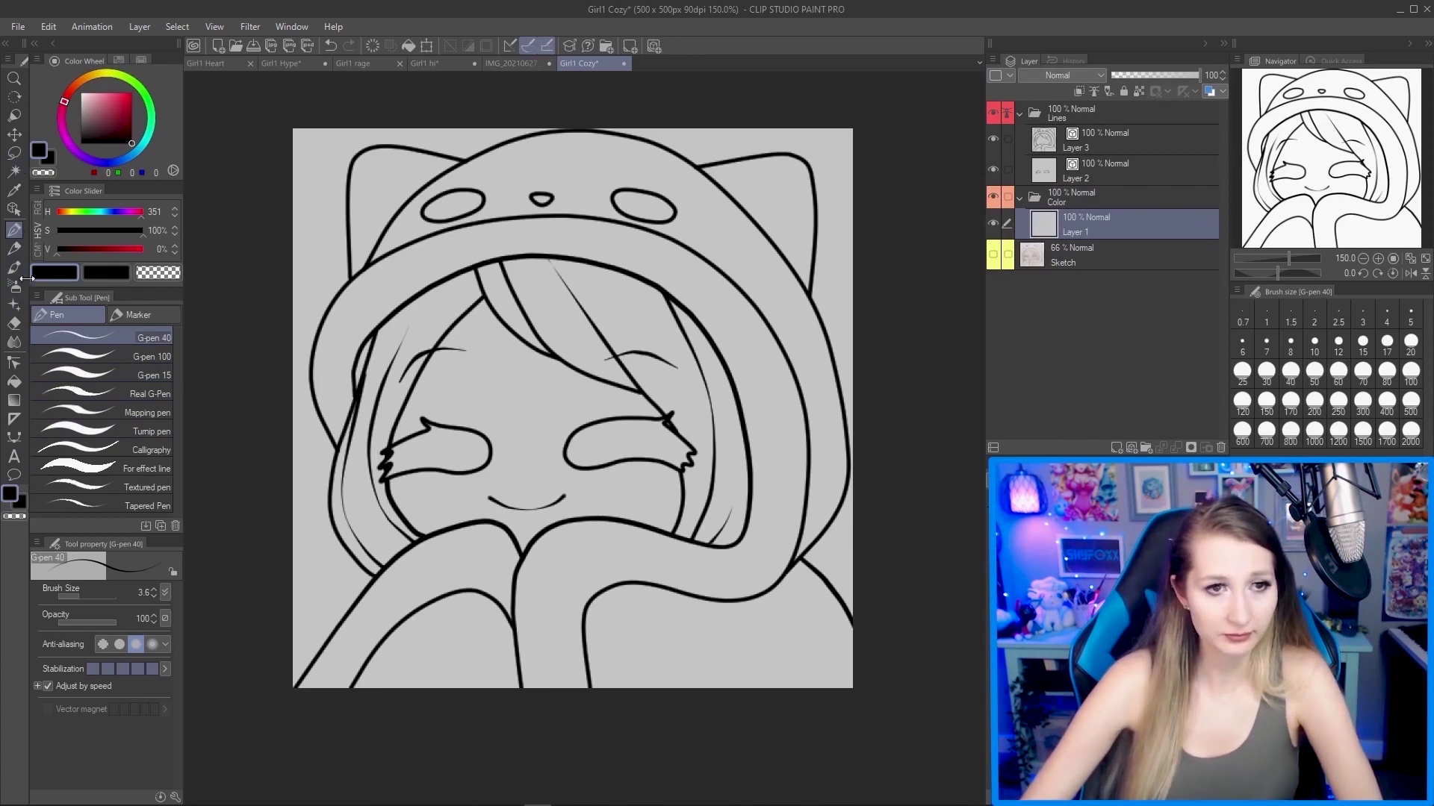
left_click(14, 382)
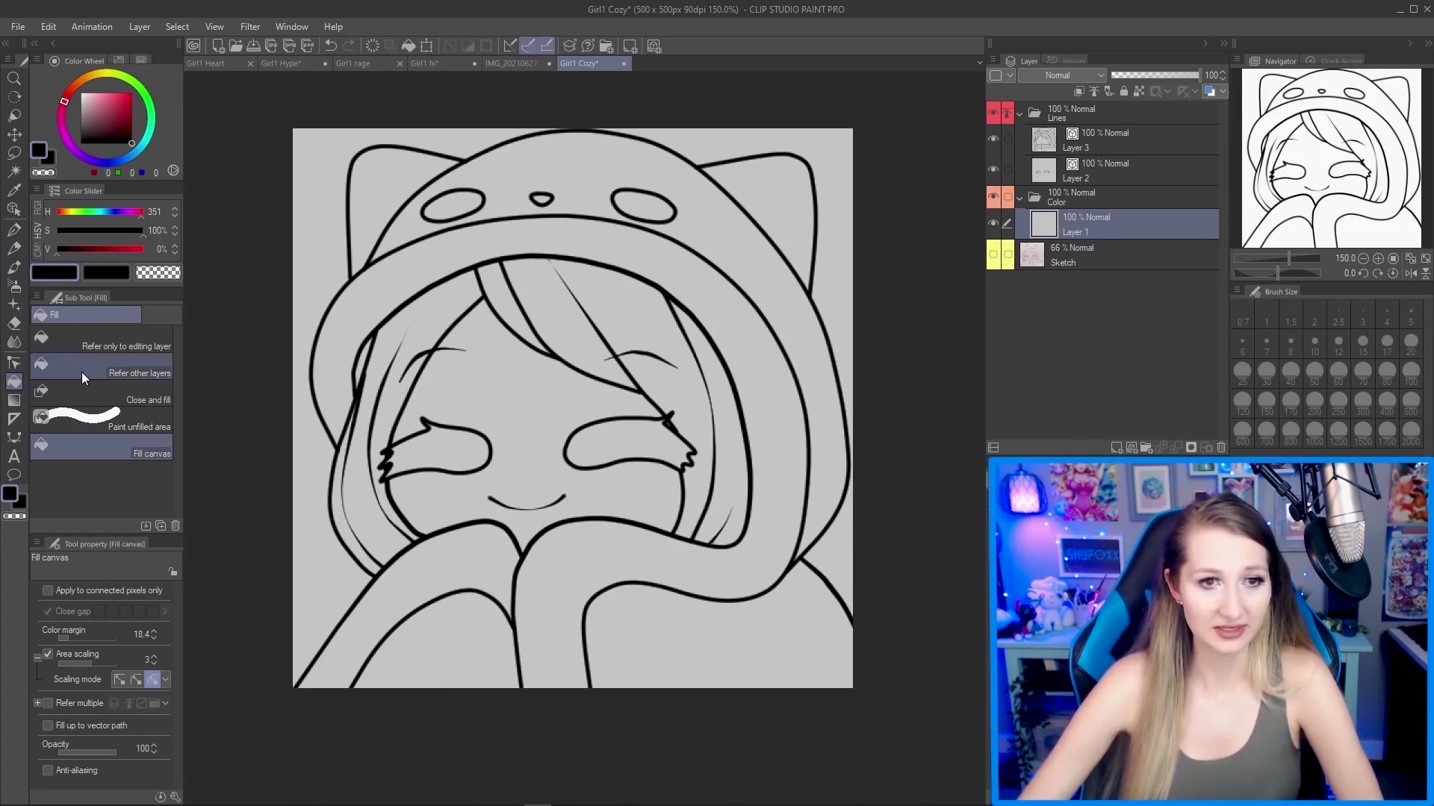
left_click(99, 342)
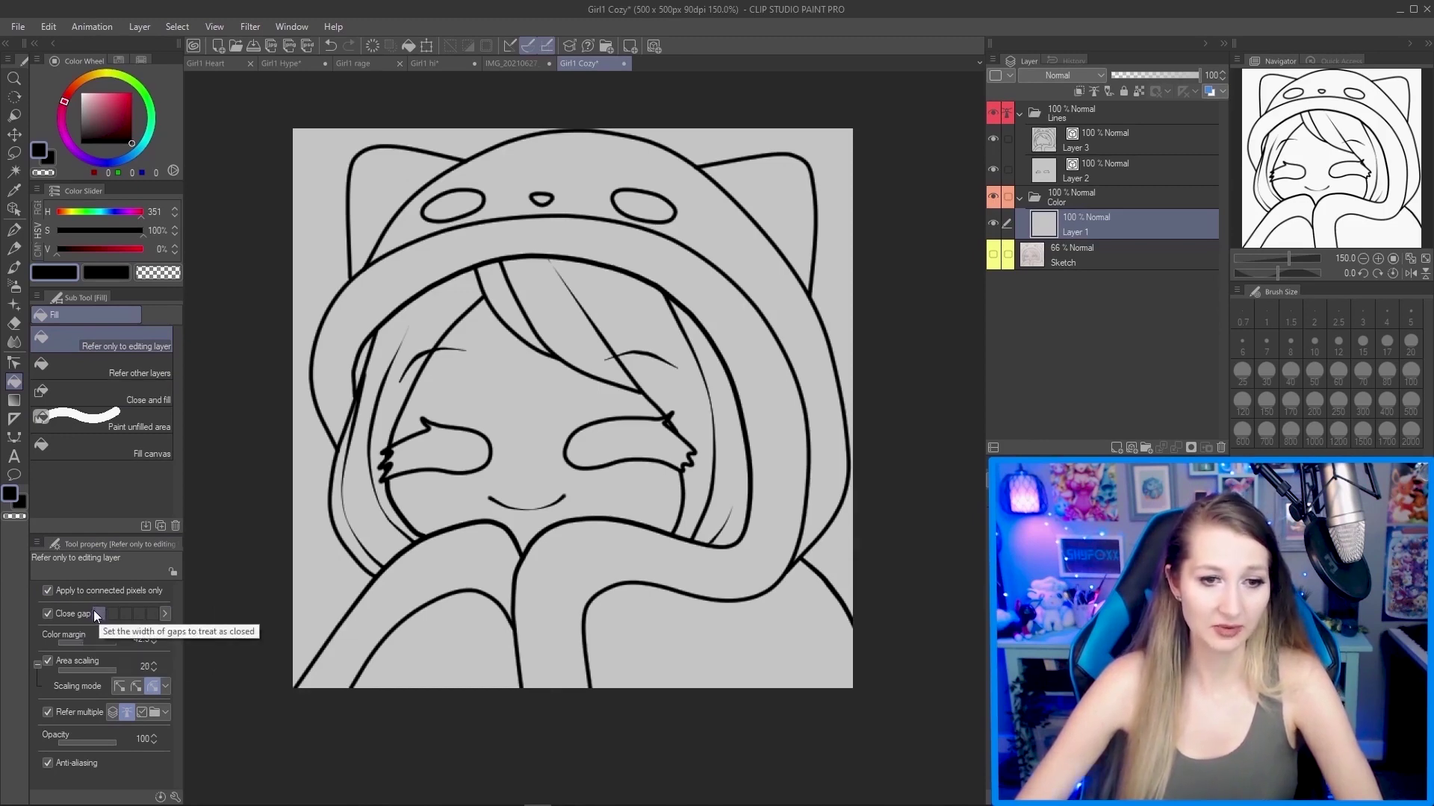
Fill both closed-eye shapes with black and raise the fill's Close gap setting to its second level.
left_click(463, 451)
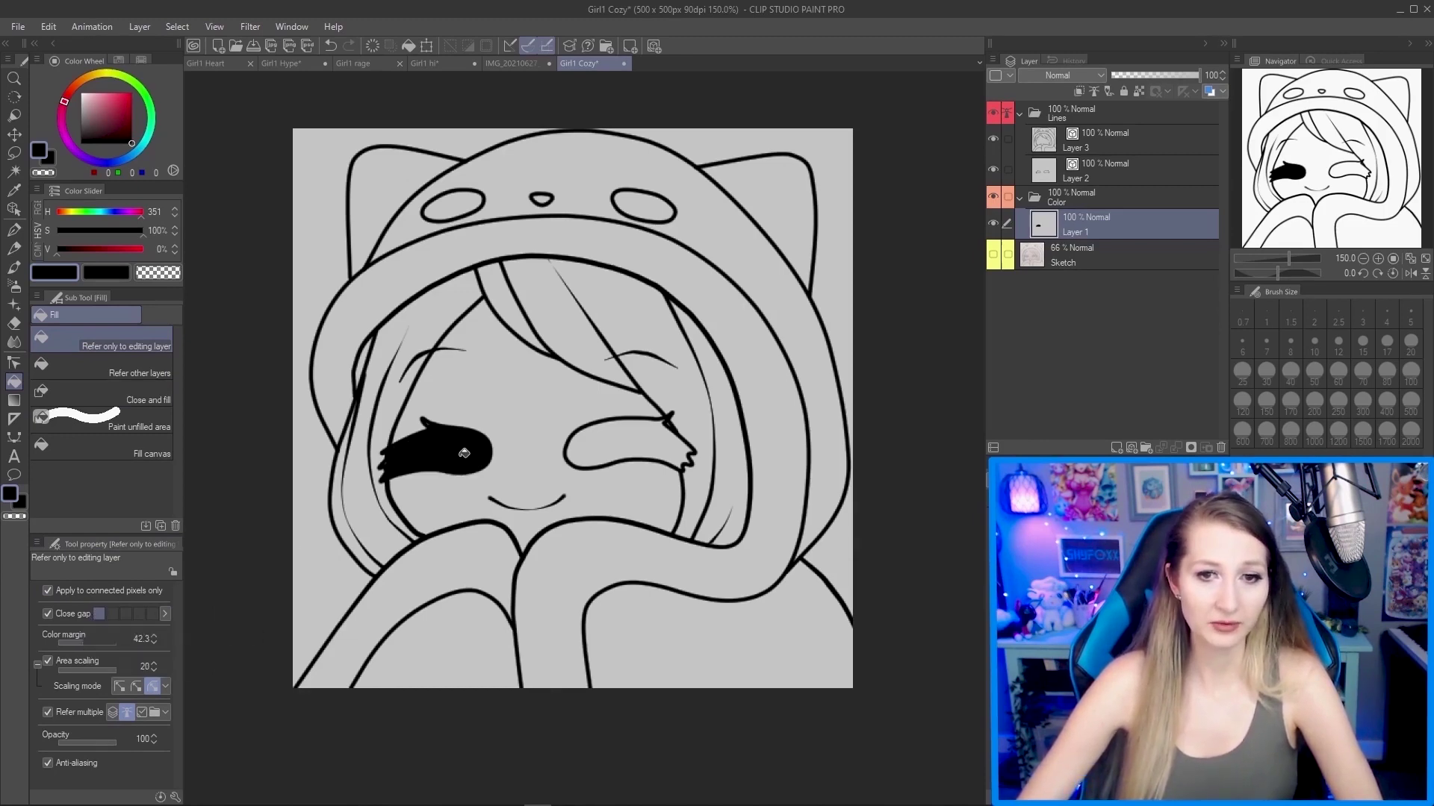
left_click(622, 446)
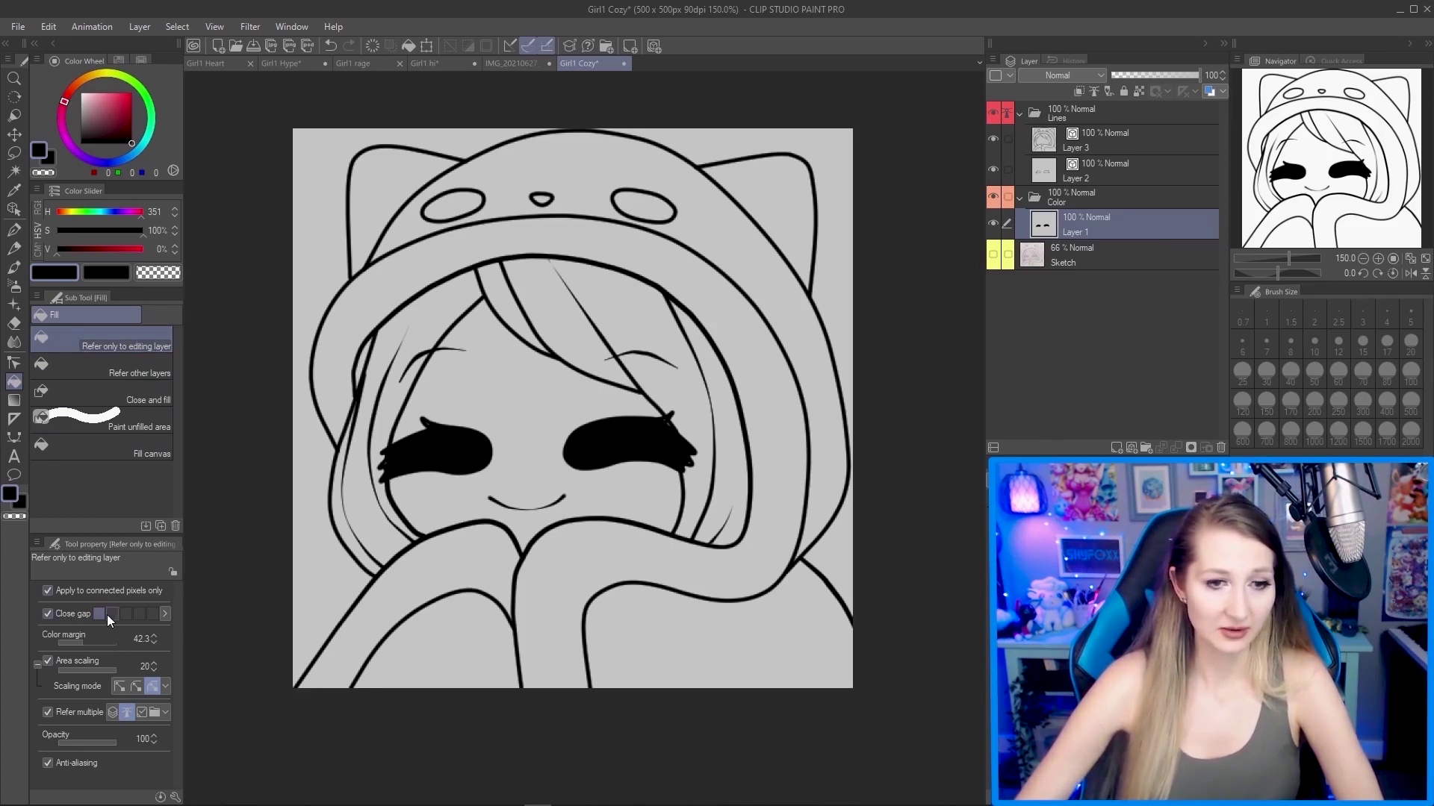
left_click(154, 615)
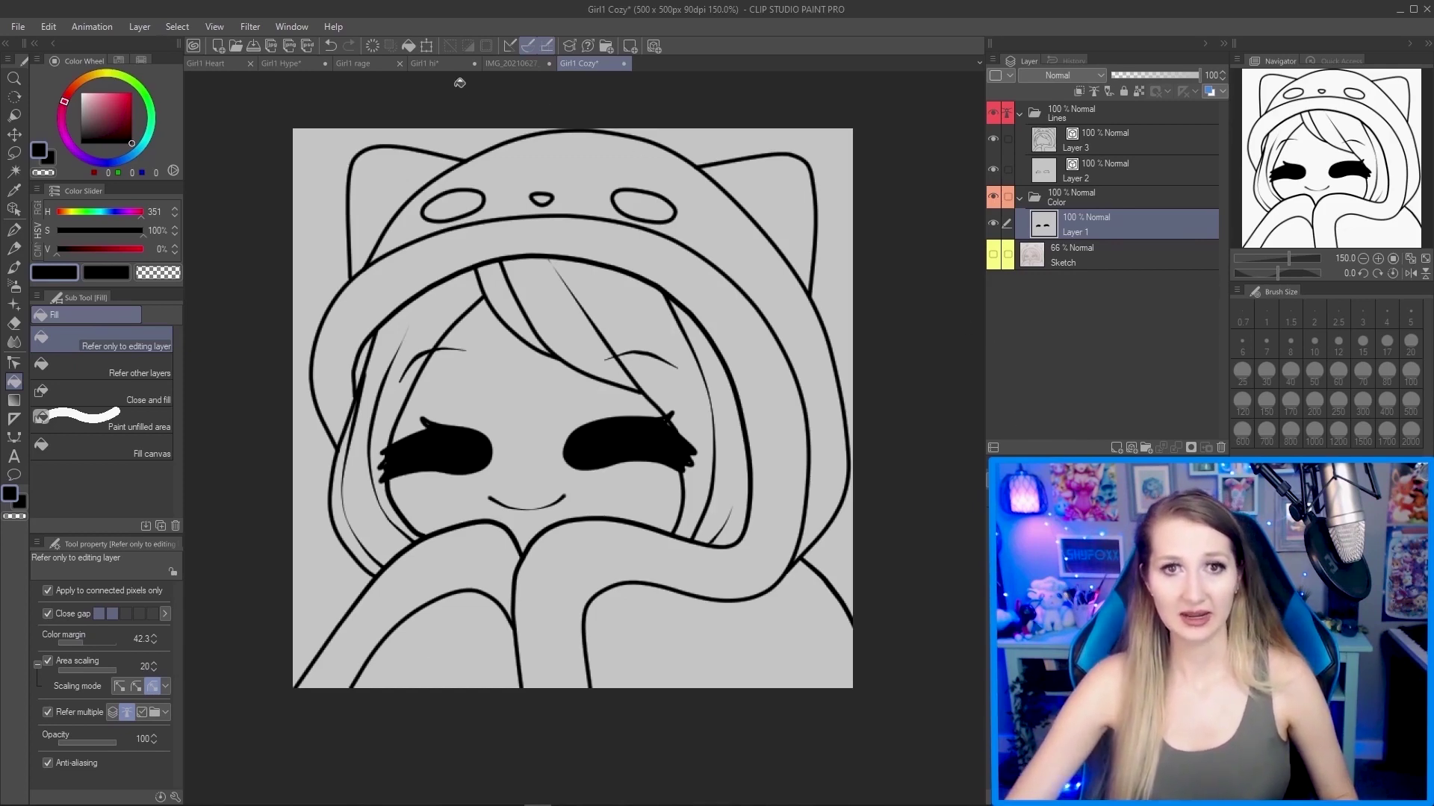
Check the Girl1 rage and Girl1 Hype emotes, then open the colors file from the Girl1 Emote pack folder.
left_click(442, 64)
left_click(366, 65)
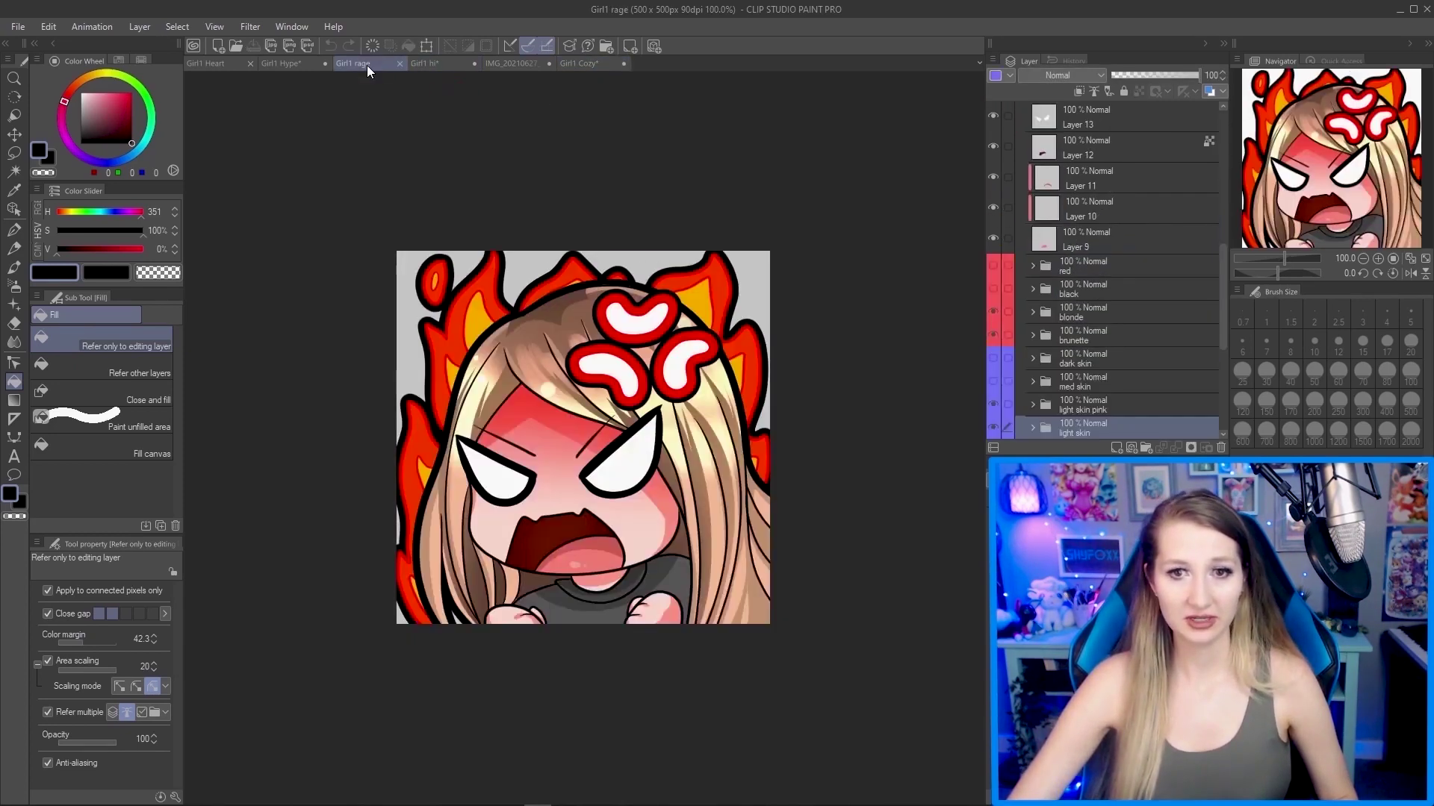
left_click(286, 64)
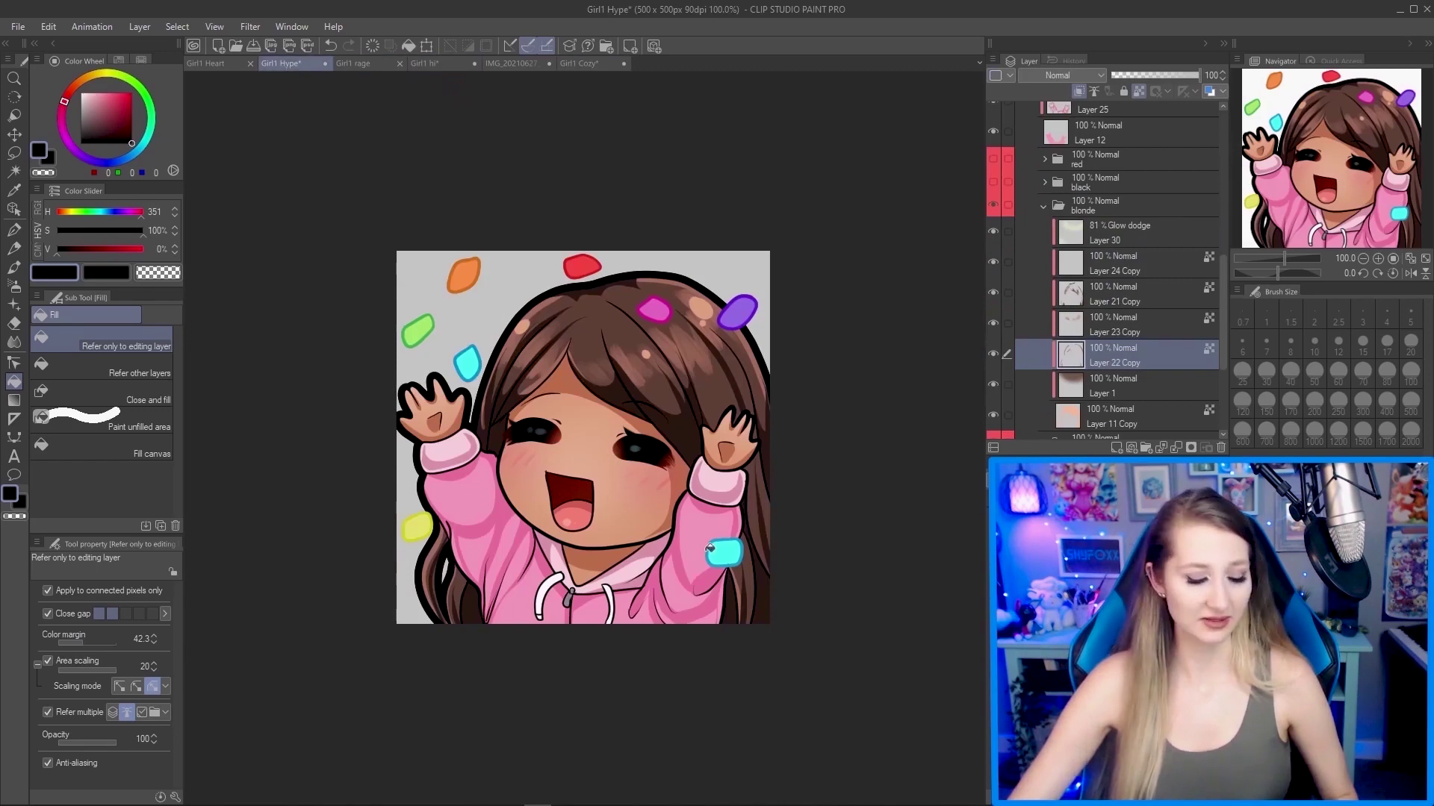
left_click(580, 65)
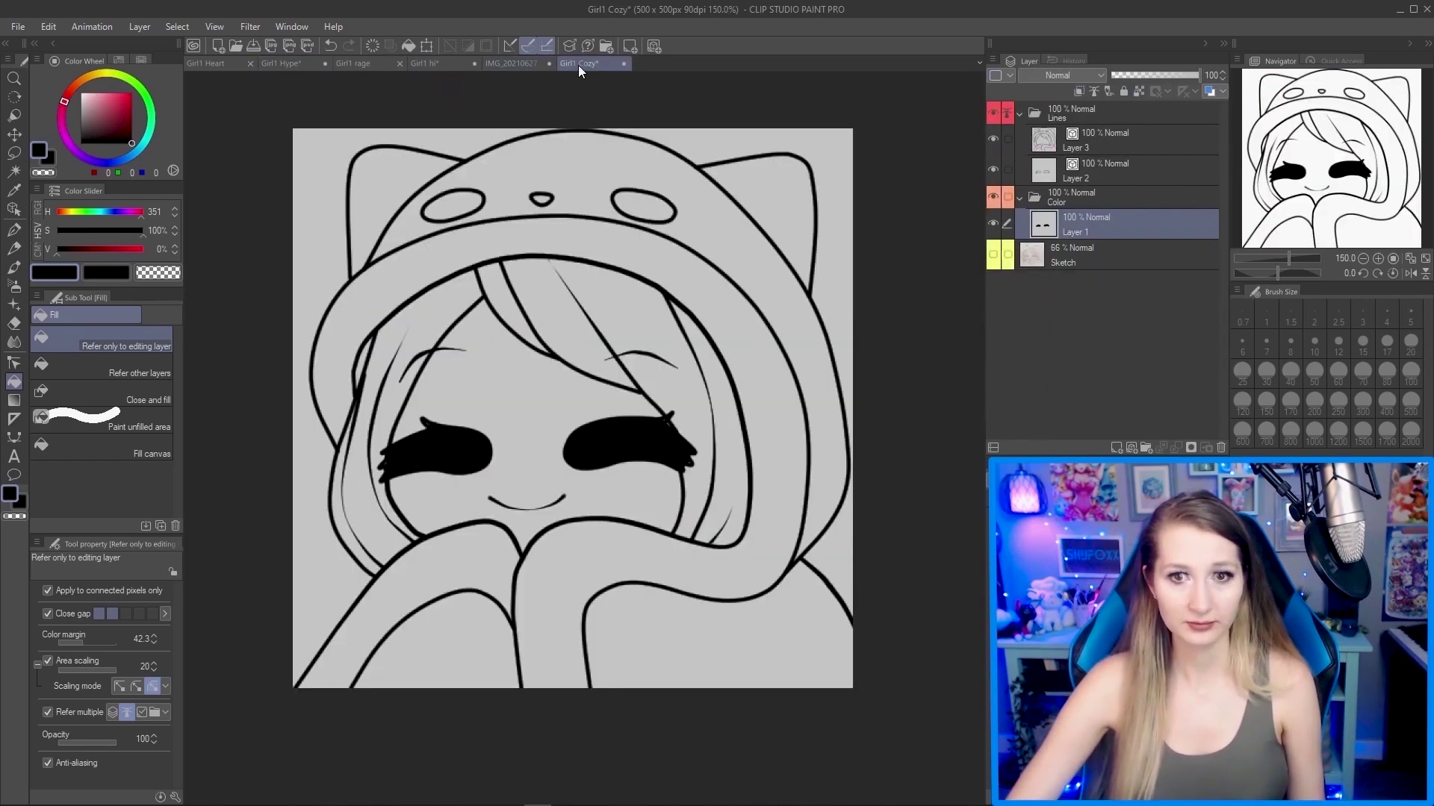
left_click(24, 30)
left_click(42, 80)
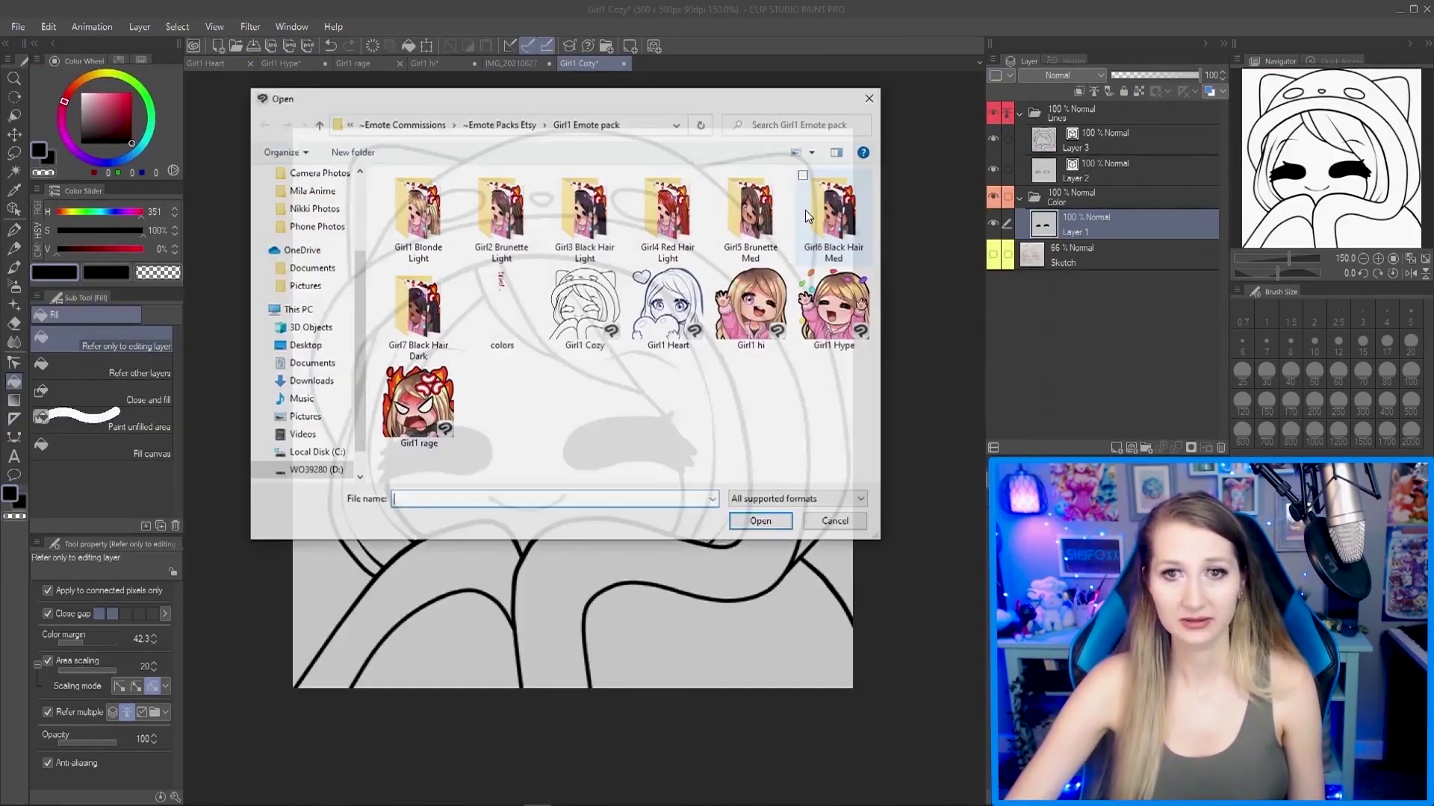
double_click(521, 309)
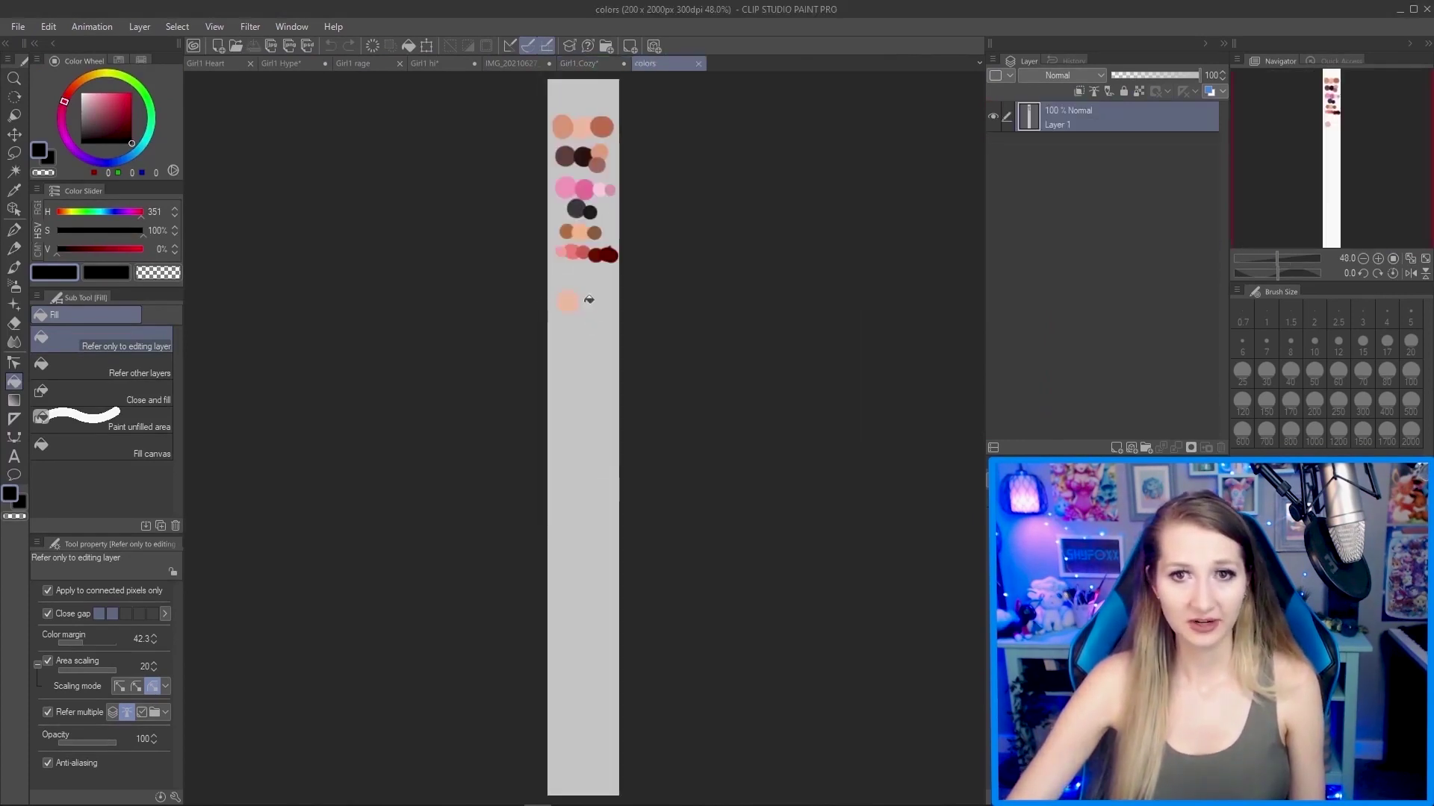
Float the colors document in a small window beside the drawing's lower-right corner, with the skin, hair and pink swatches in view at 66.7%.
left_click_drag(654, 64, 442, 97)
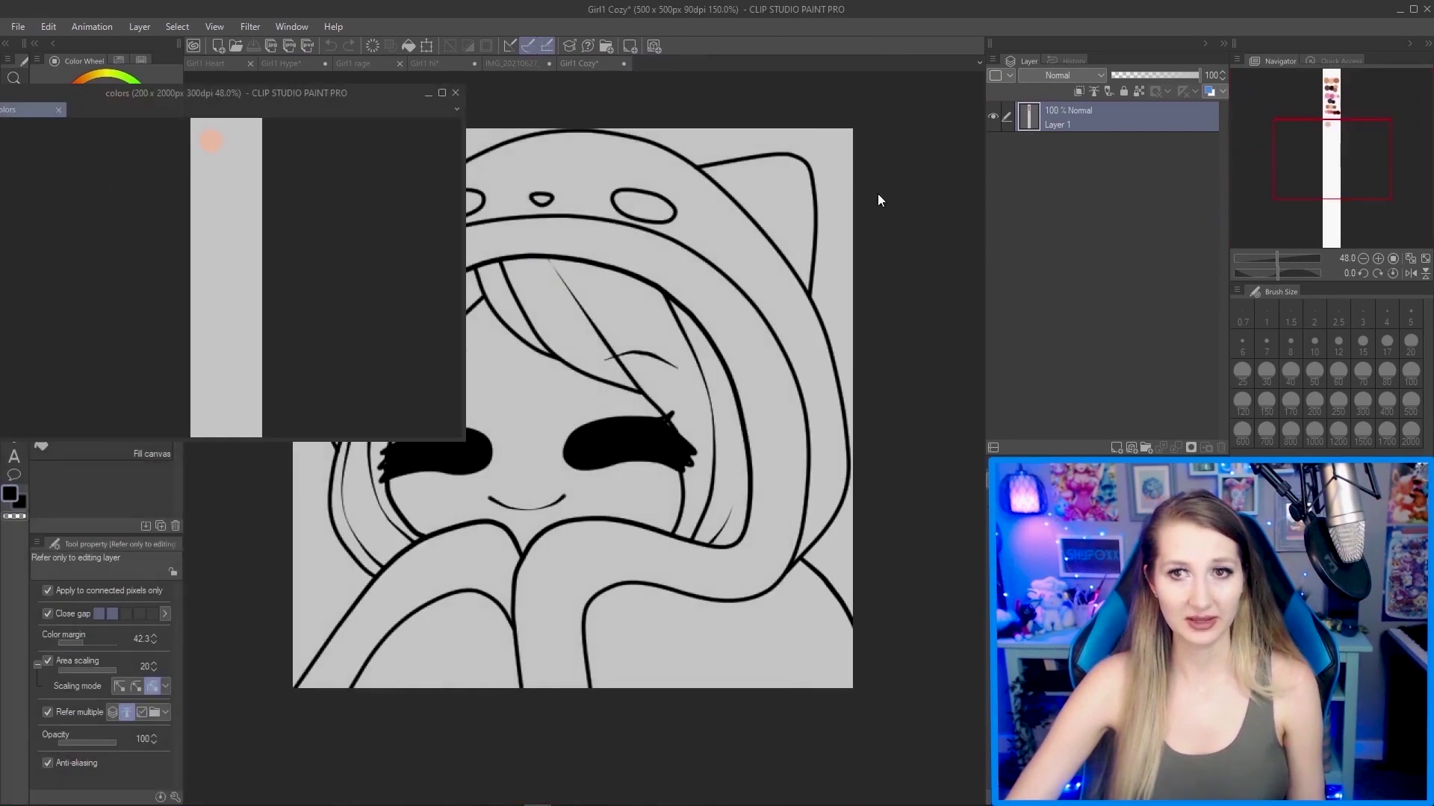
left_click_drag(292, 184, 297, 323)
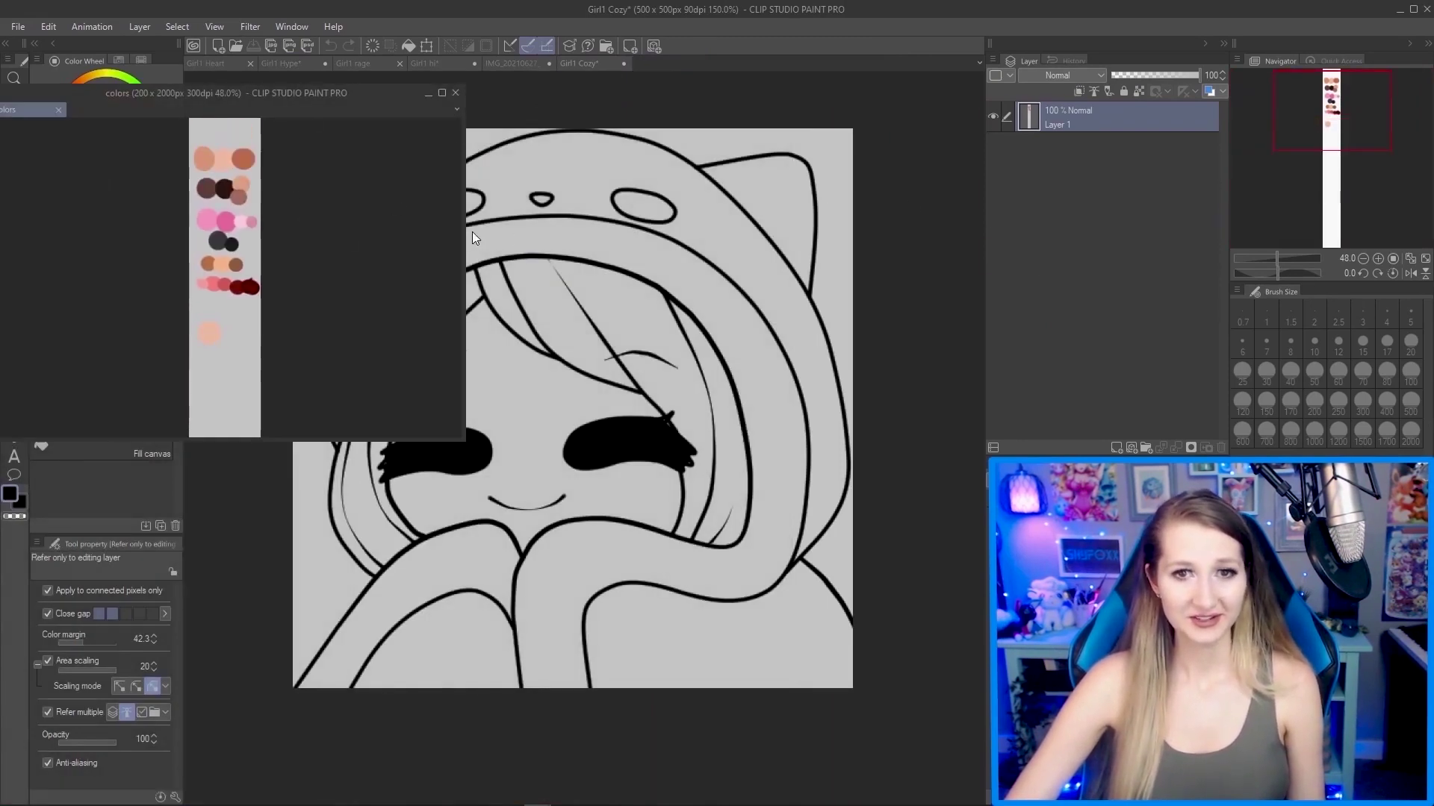
left_click_drag(465, 238, 132, 243)
left_click_drag(53, 96, 924, 558)
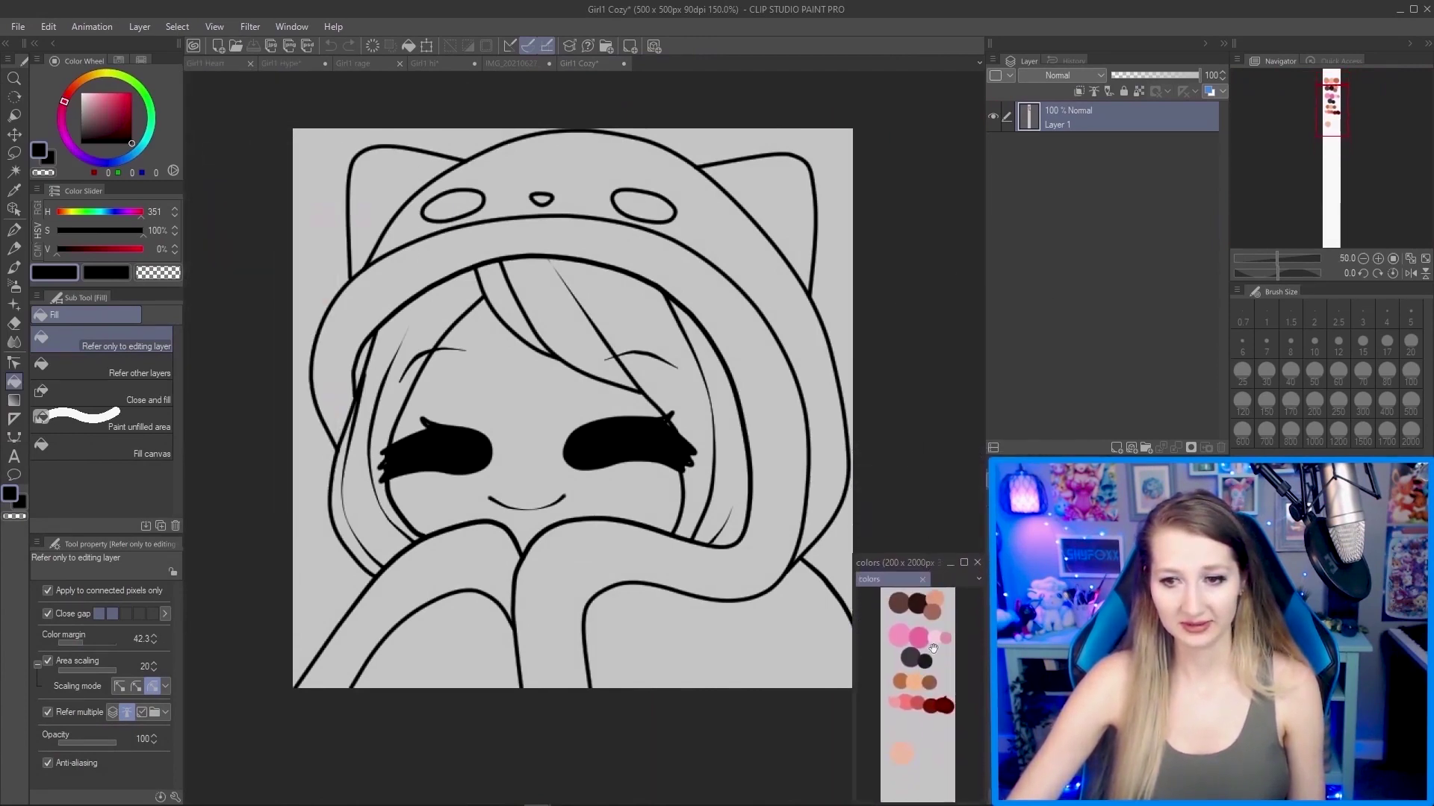
left_click_drag(932, 648, 946, 688)
scroll(945, 688, "up", 1)
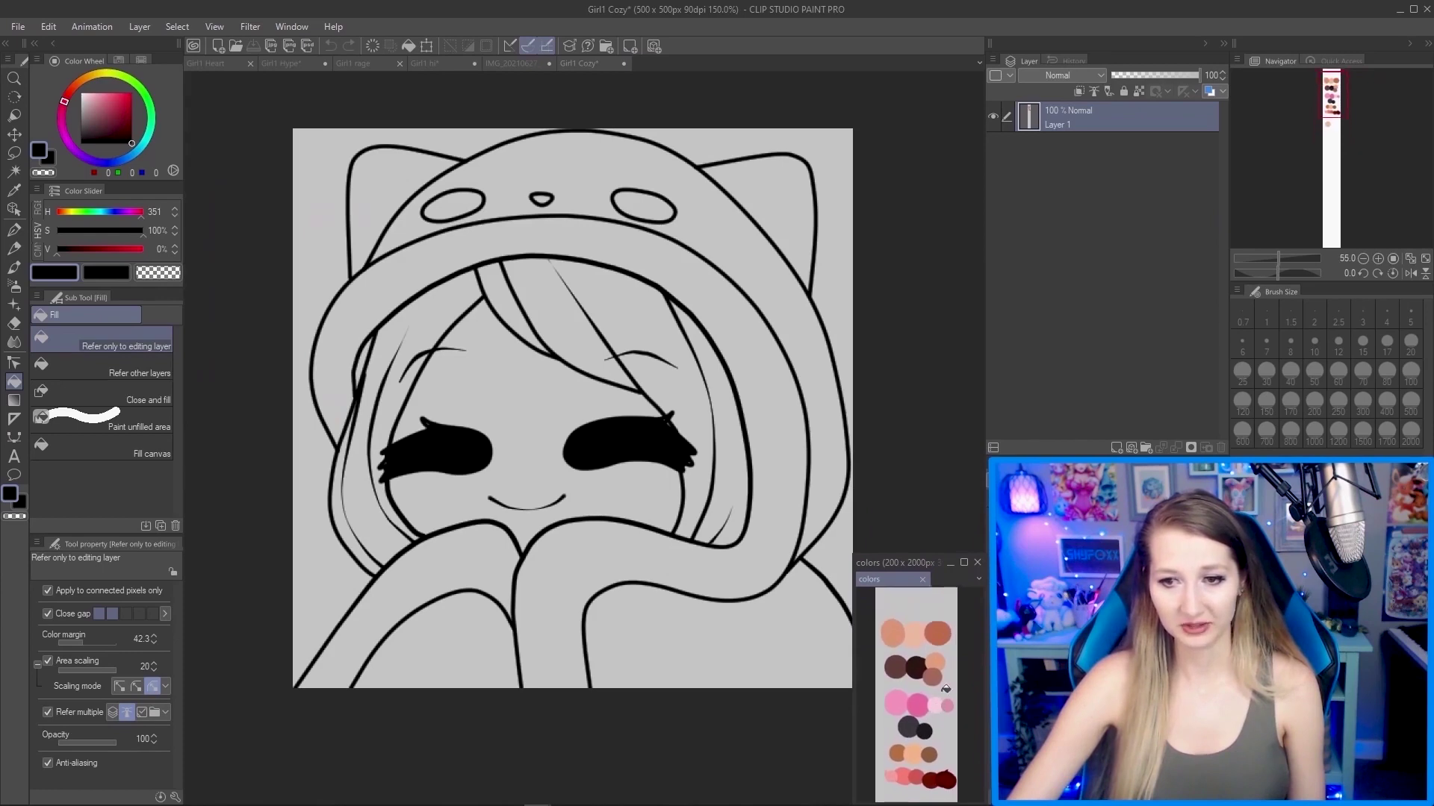
scroll(945, 689, "up", 2)
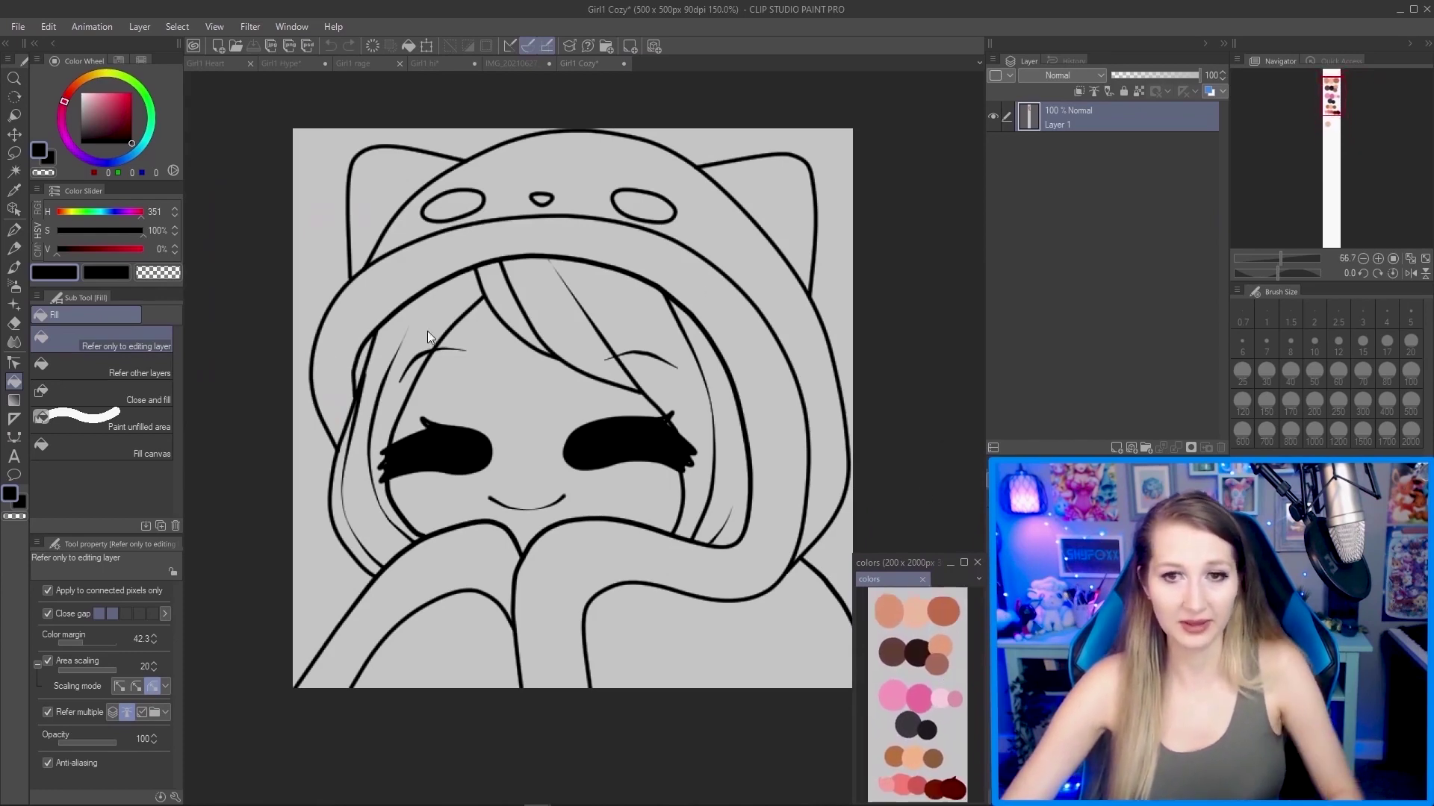
Sample the first tan skin swatch in the colors document with the Eyedropper and compare it with the Girl1 Hype emote.
left_click(15, 191)
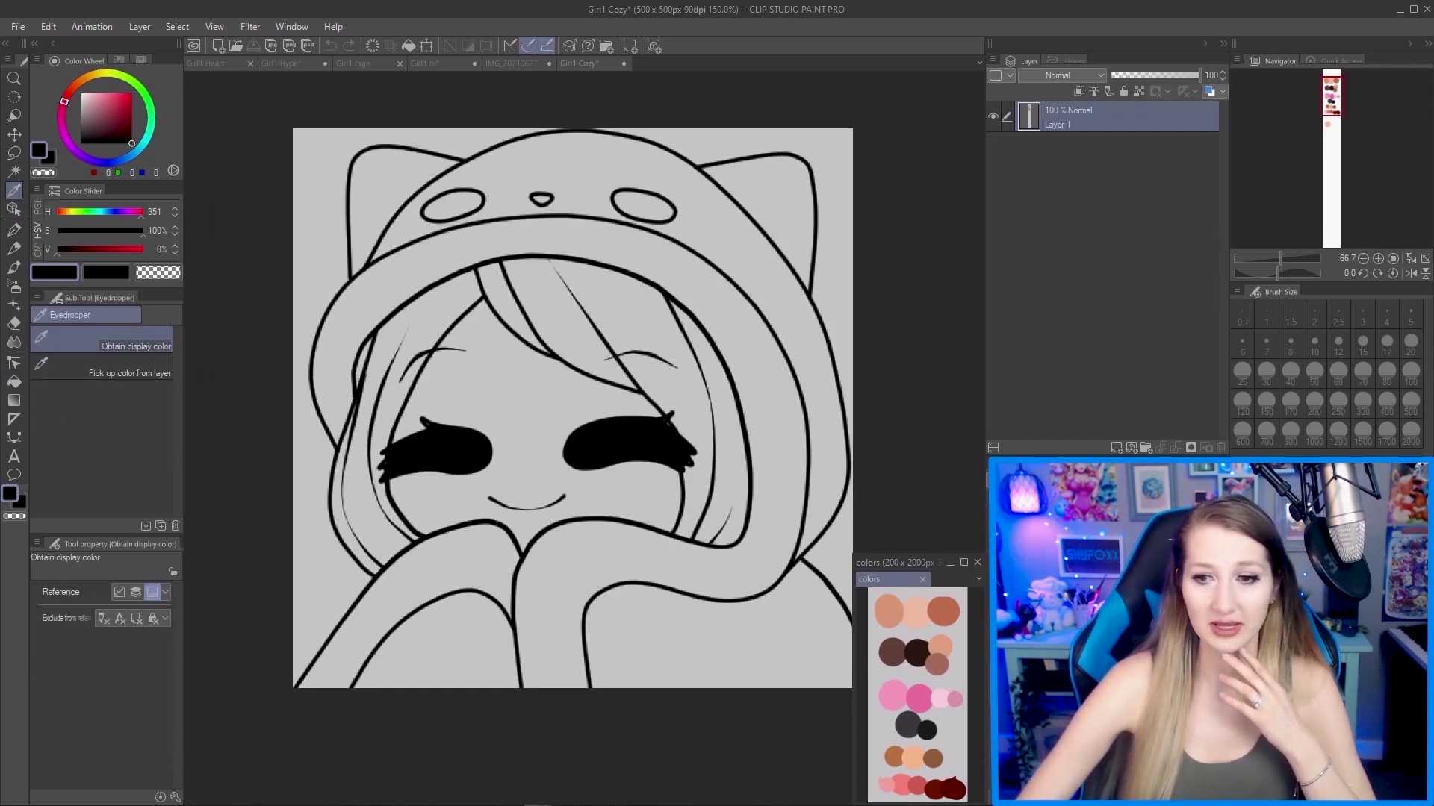
left_click(888, 604)
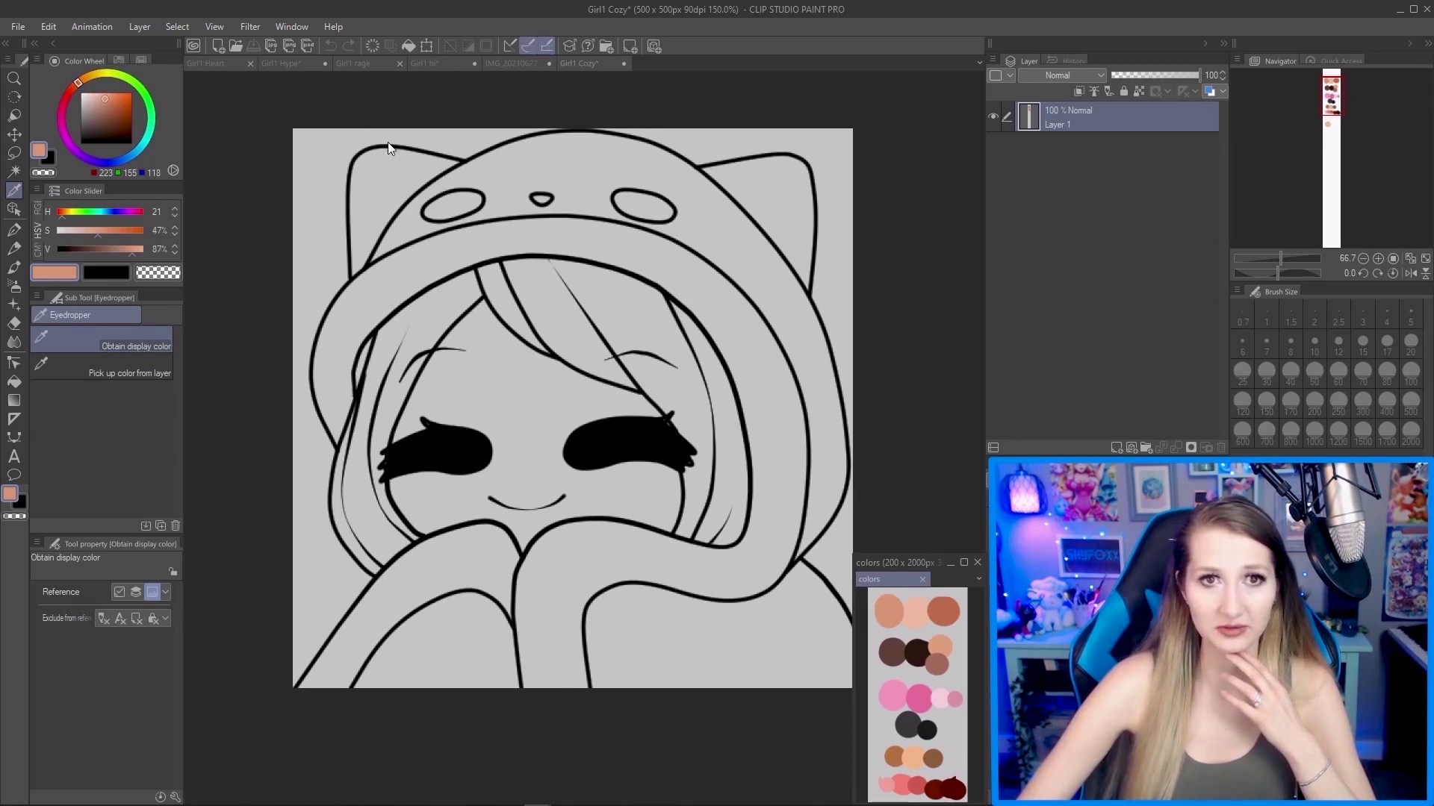
left_click(294, 68)
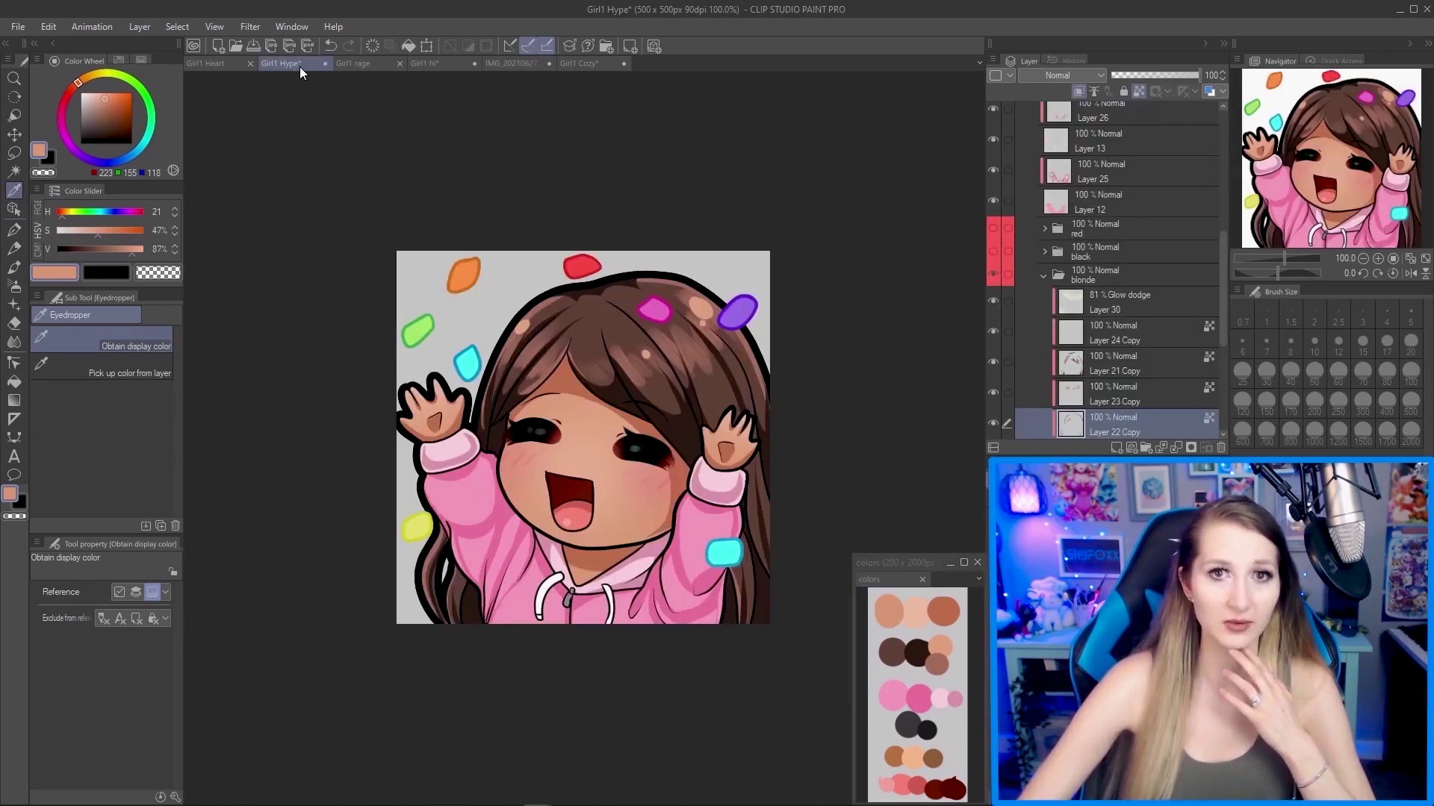
In Girl1 Cozy, add a new layer above the black eye layer and fill the face with the sampled tan.
left_click(609, 65)
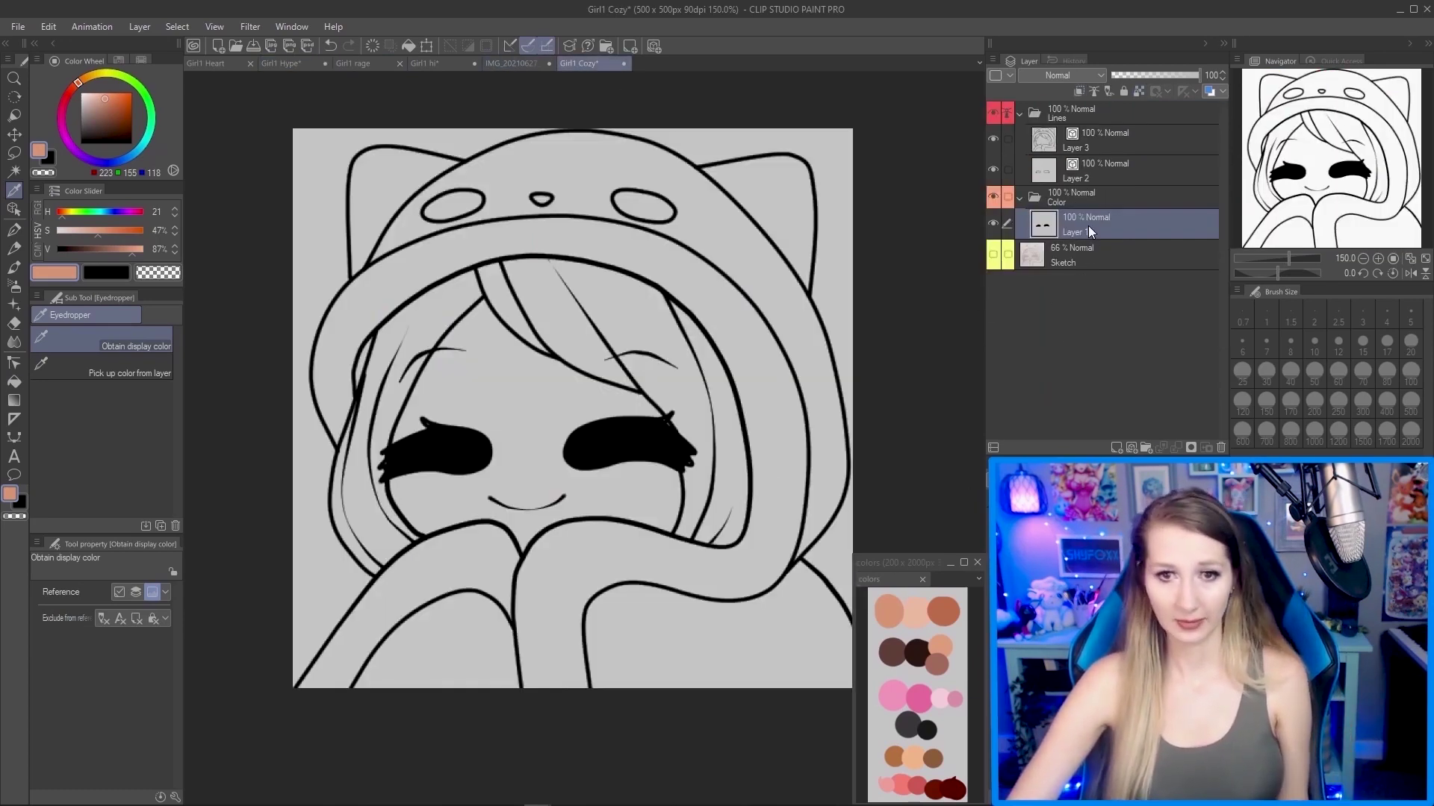
key("ctrl+shift+n")
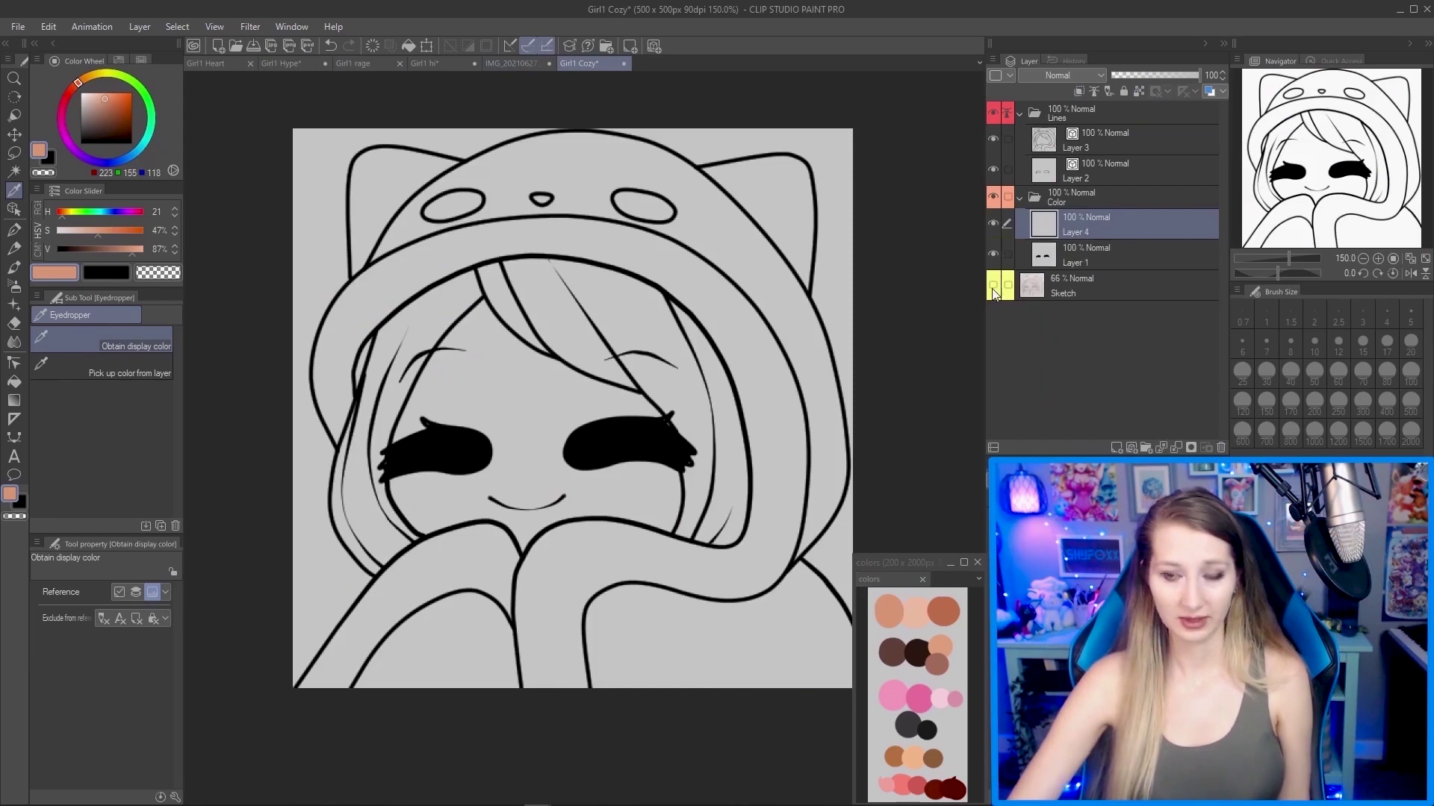
key("g")
left_click(535, 402)
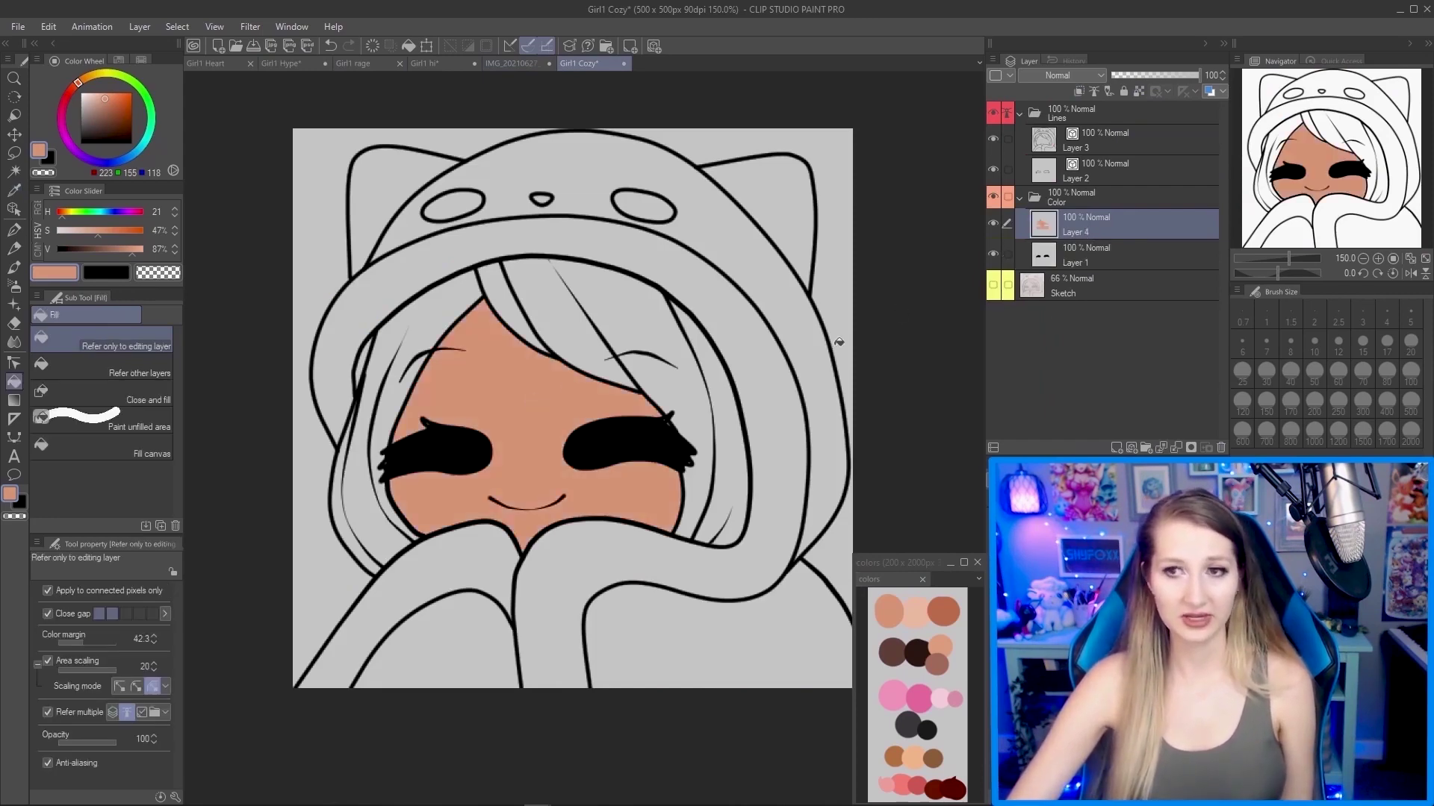
Hide and show the black eye layer and the tan skin layer to compare them, and select the eye layer.
left_click(995, 251)
left_click(996, 252)
left_click(996, 223)
left_click(995, 222)
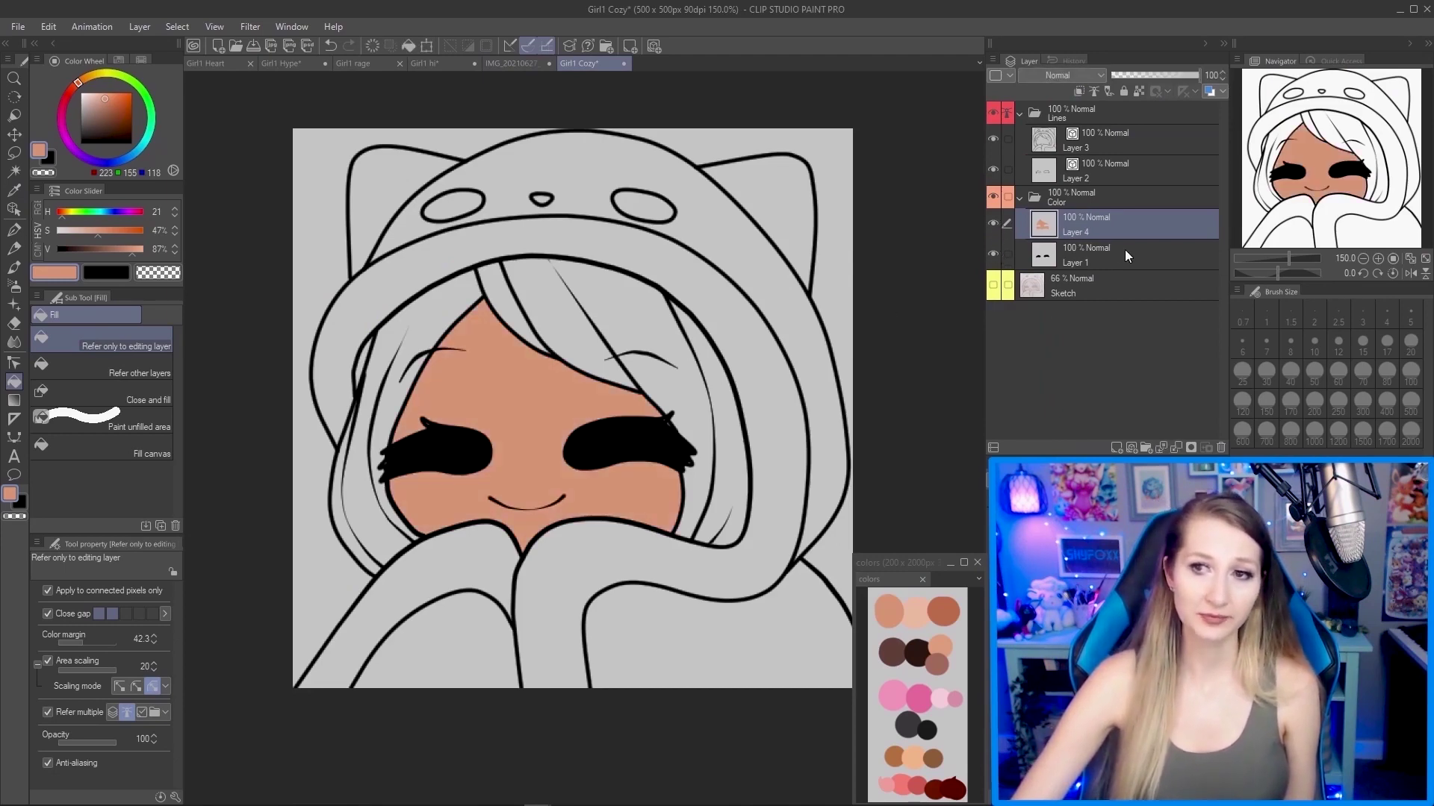
left_click(1126, 249)
left_click(997, 252)
left_click(996, 251)
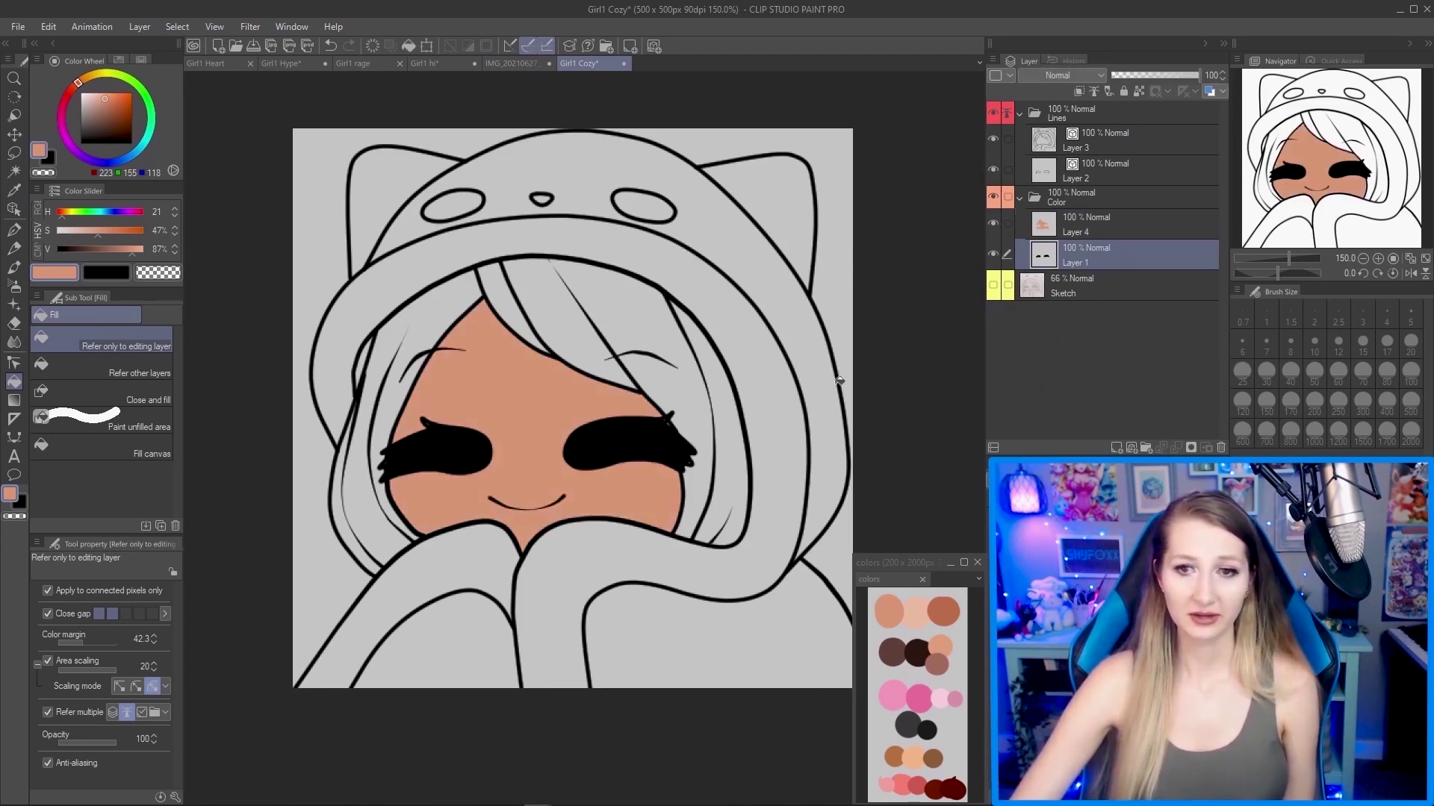
Touch up the small gaps in the lashes on the eye layer in black with the G-pen at size 3.
scroll(694, 448, "up", 6)
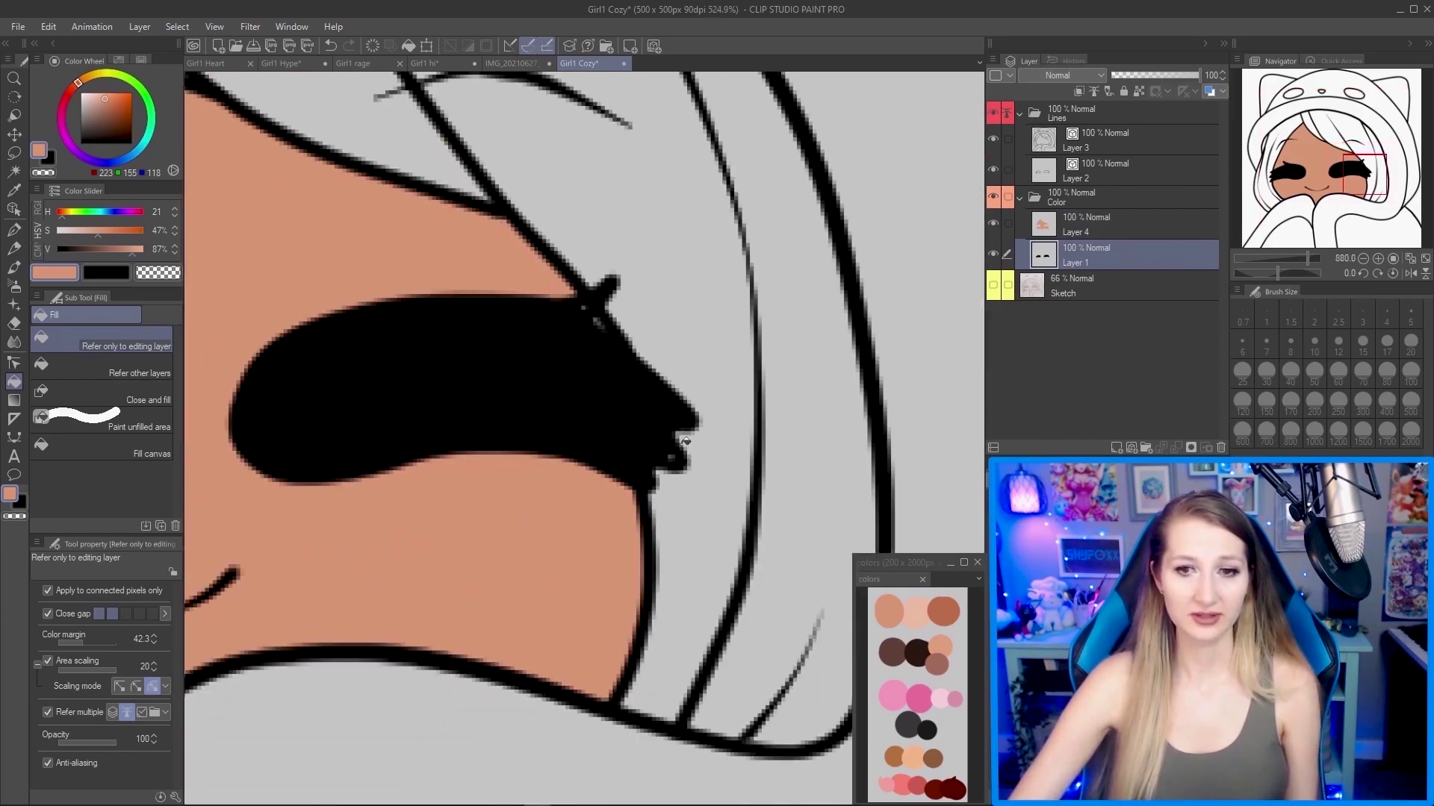
scroll(589, 319, "down", 6)
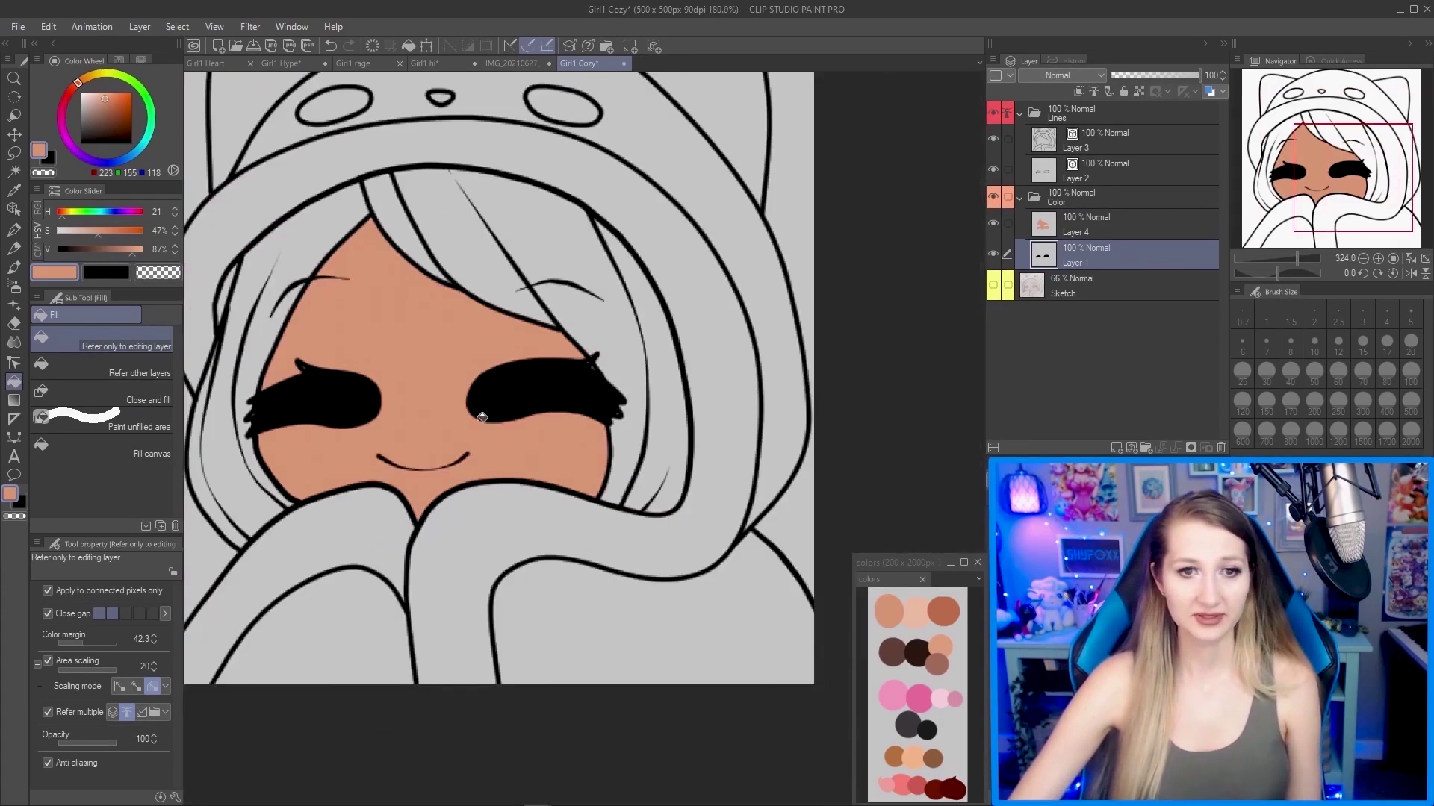
scroll(327, 382, "up", 7)
scroll(326, 382, "down", 6)
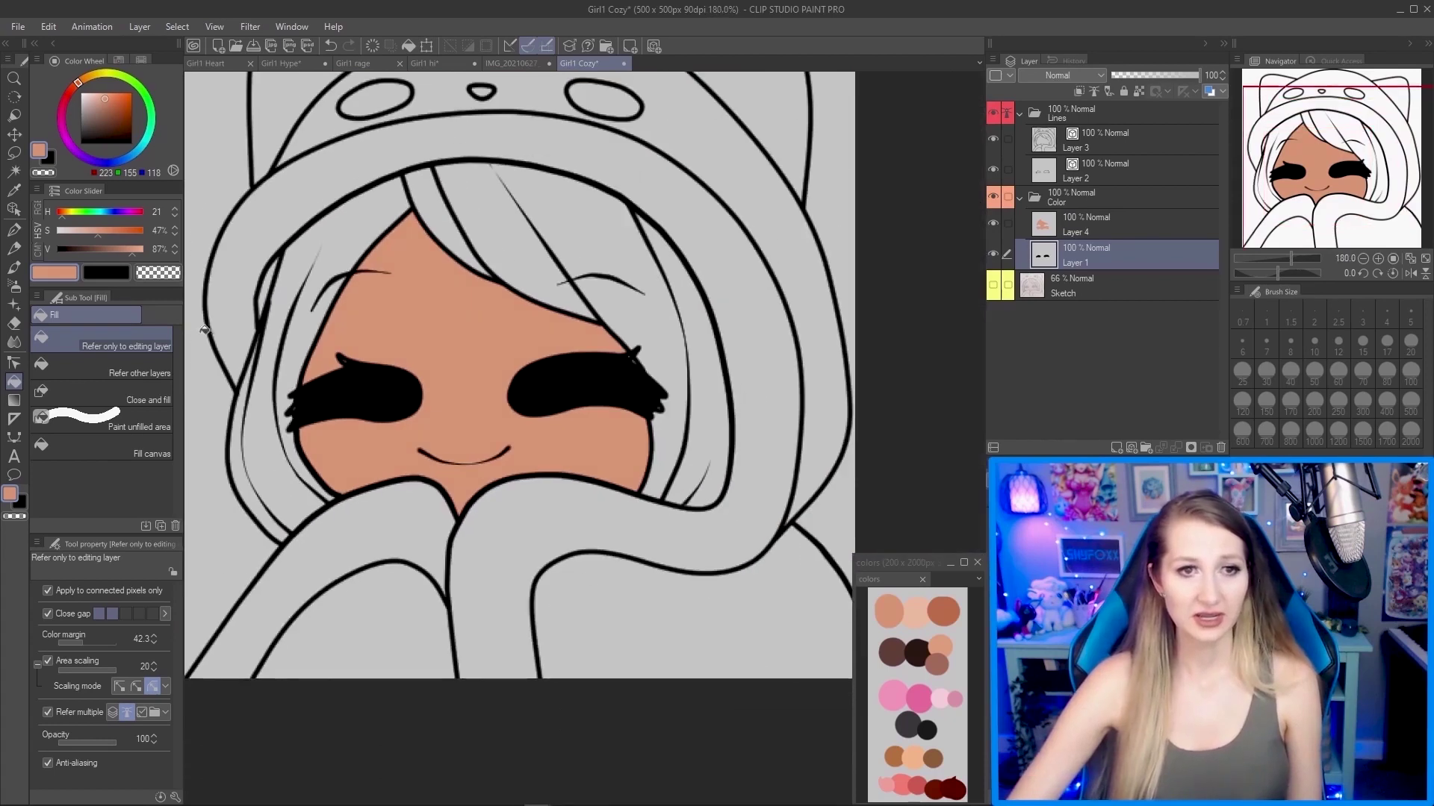
left_click(16, 236)
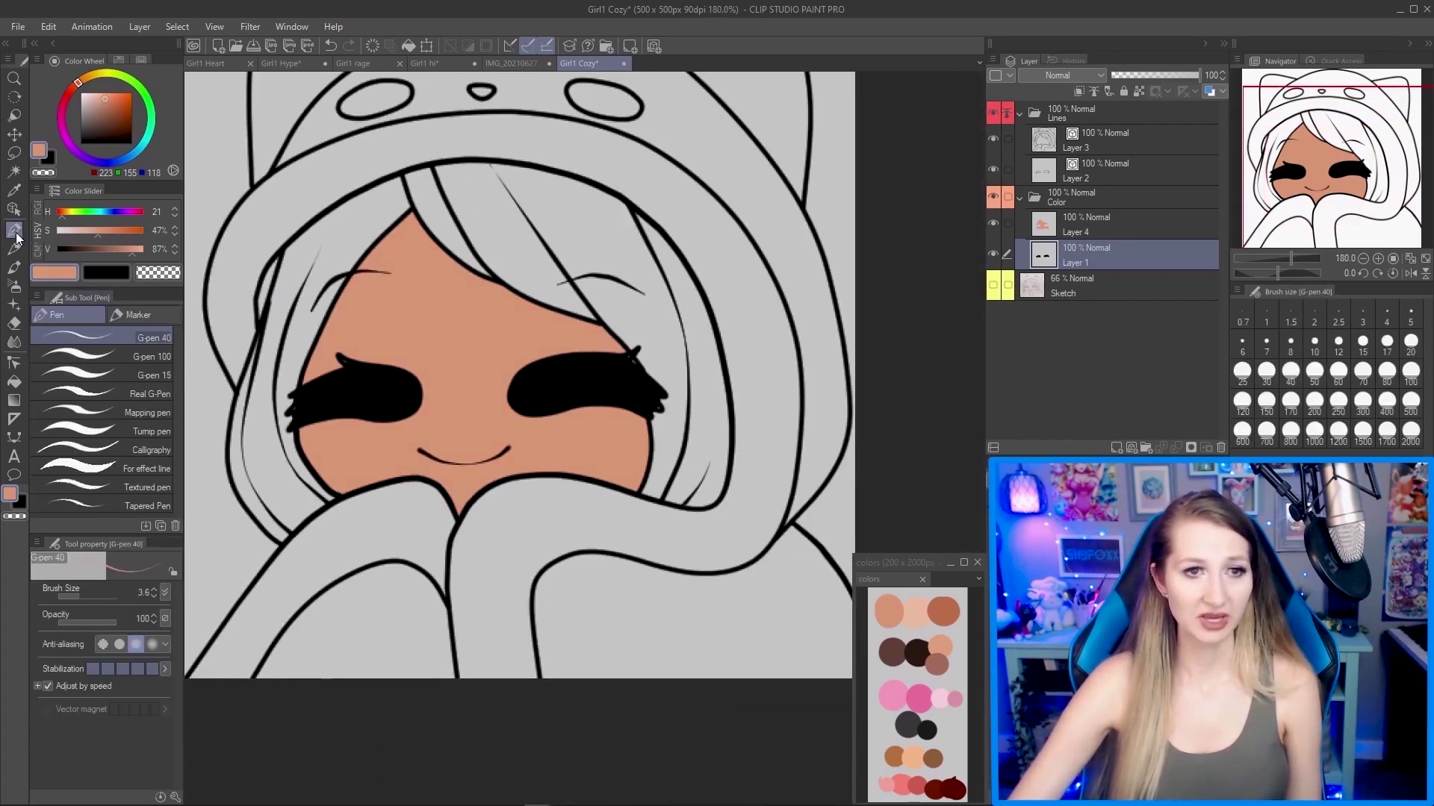
left_click(51, 158)
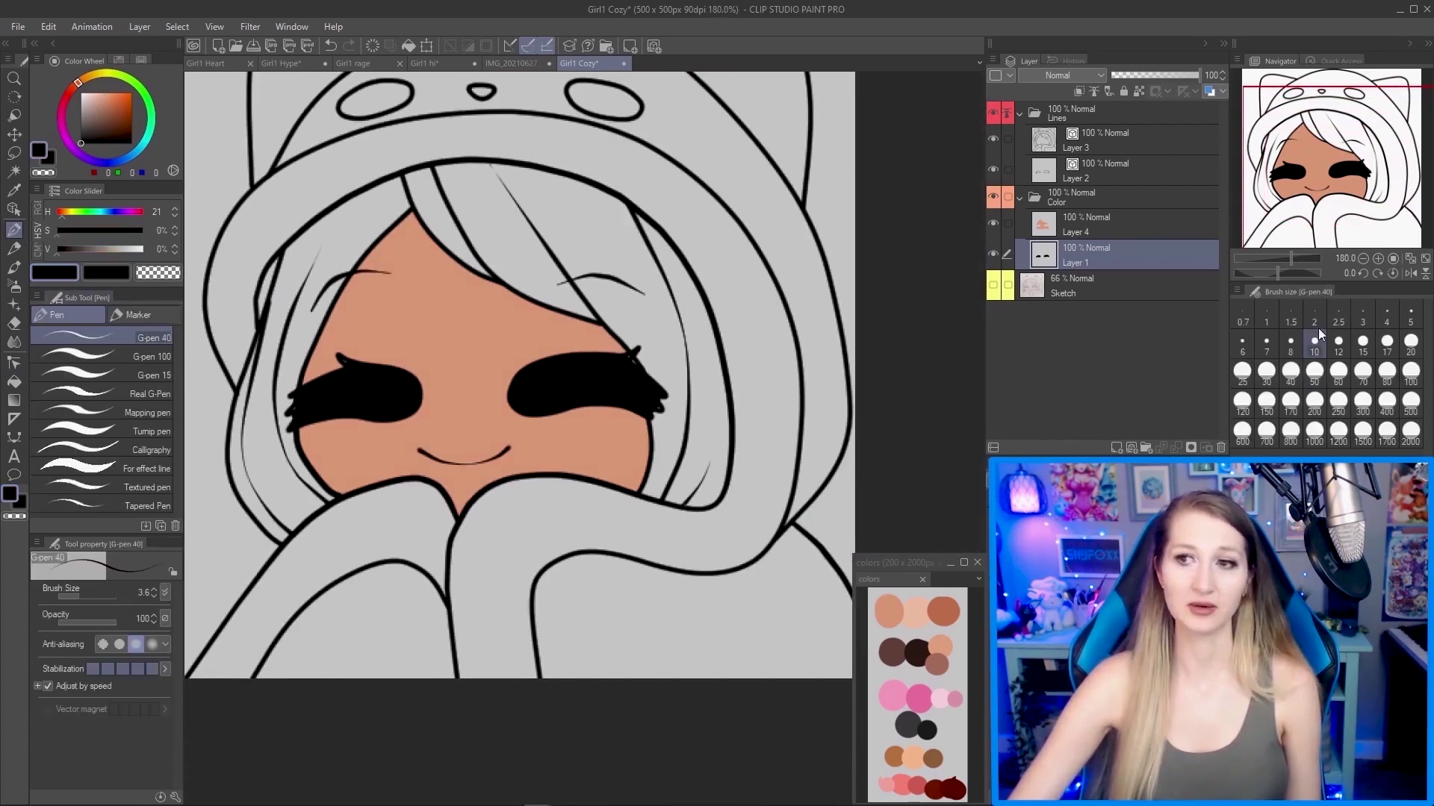
left_click(1362, 313)
scroll(648, 357, "up", 6)
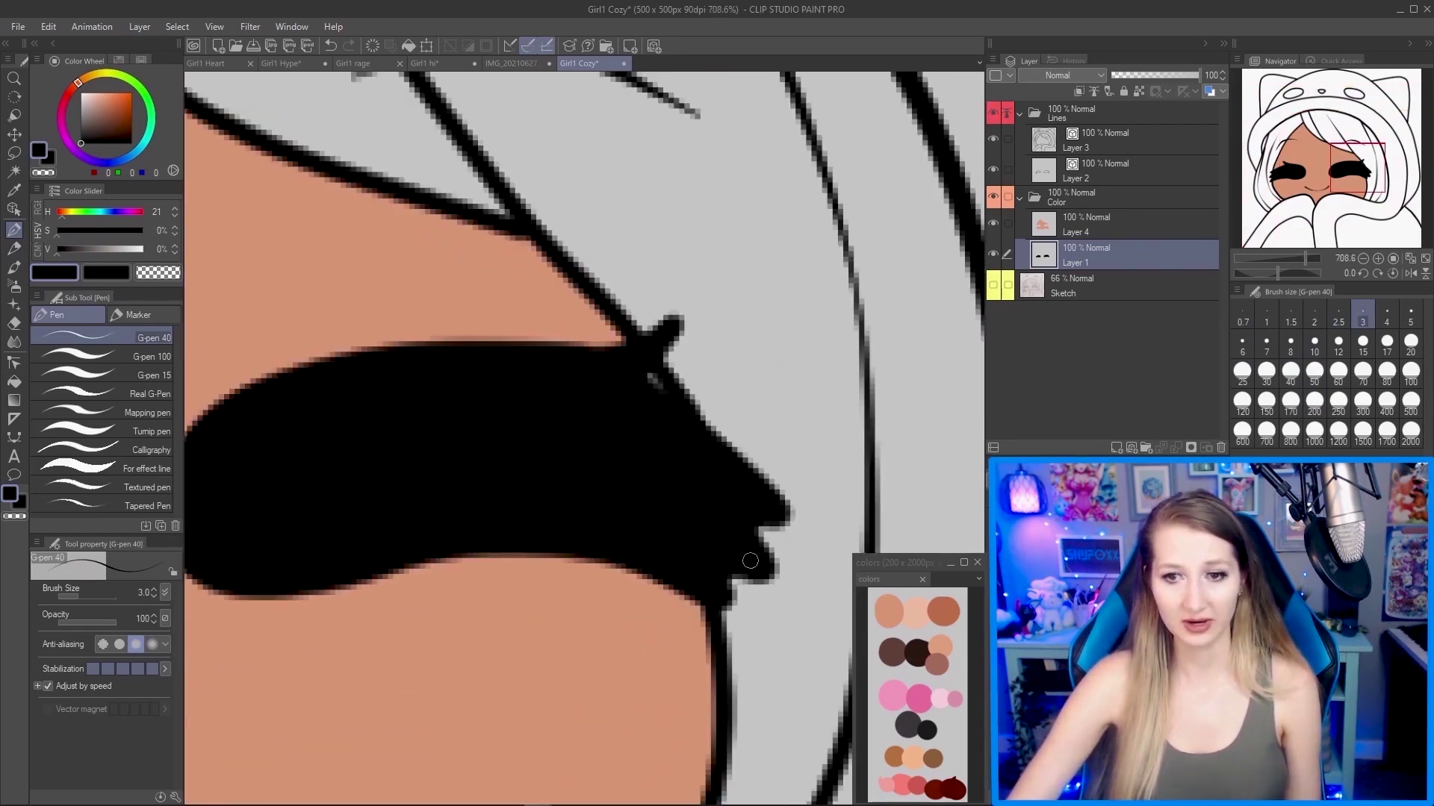
scroll(744, 563, "down", 7)
scroll(443, 446, "up", 4)
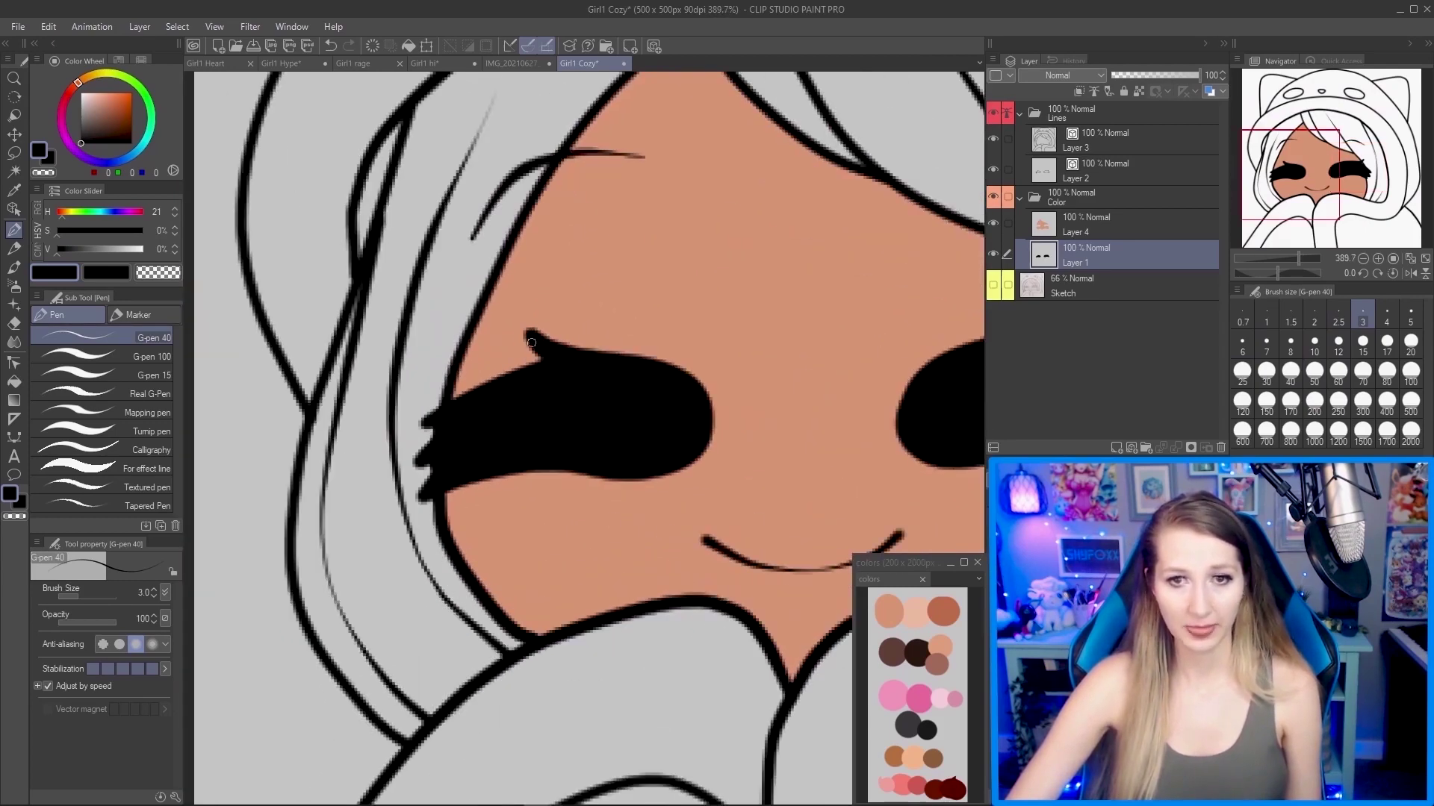
scroll(552, 349, "down", 4)
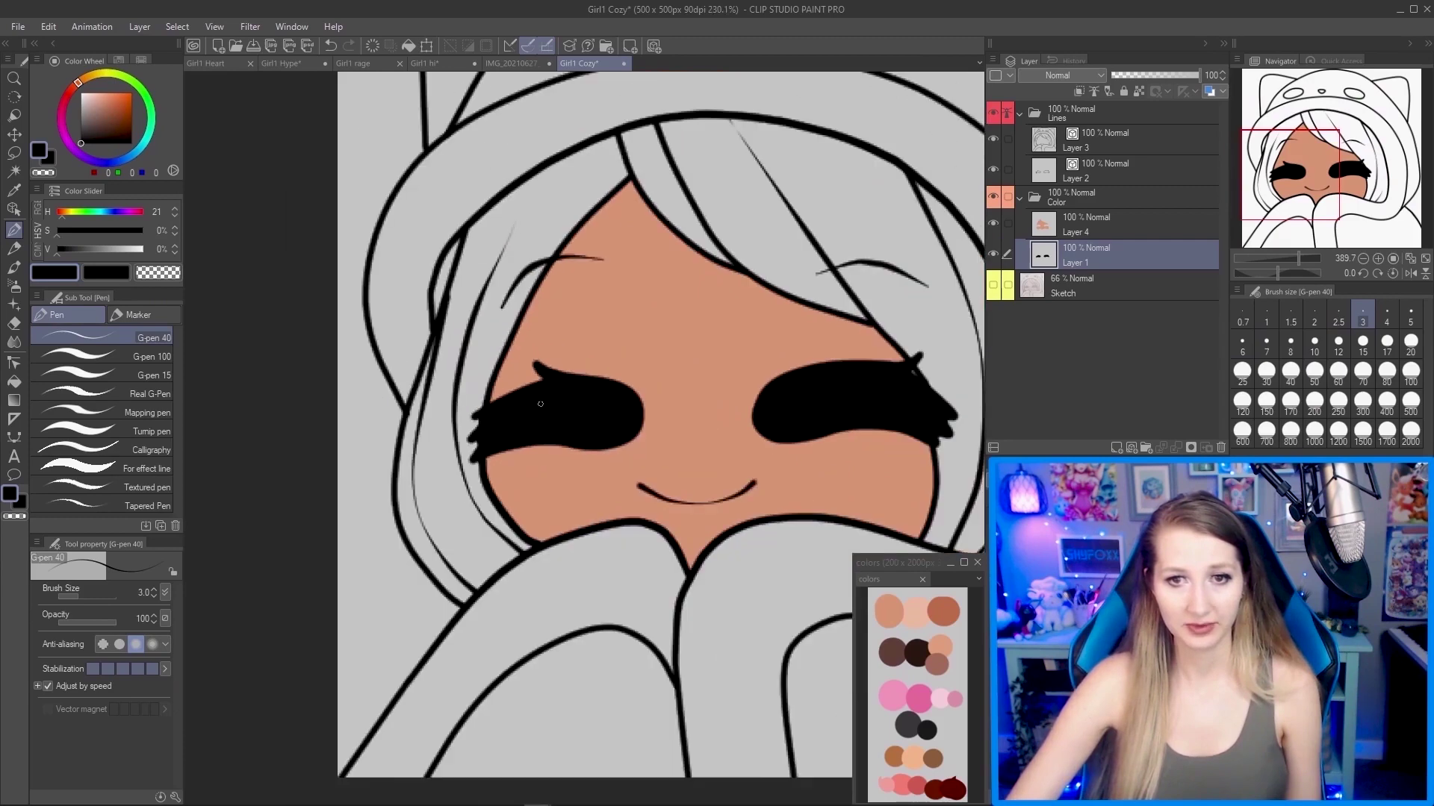
scroll(806, 416, "up", 2)
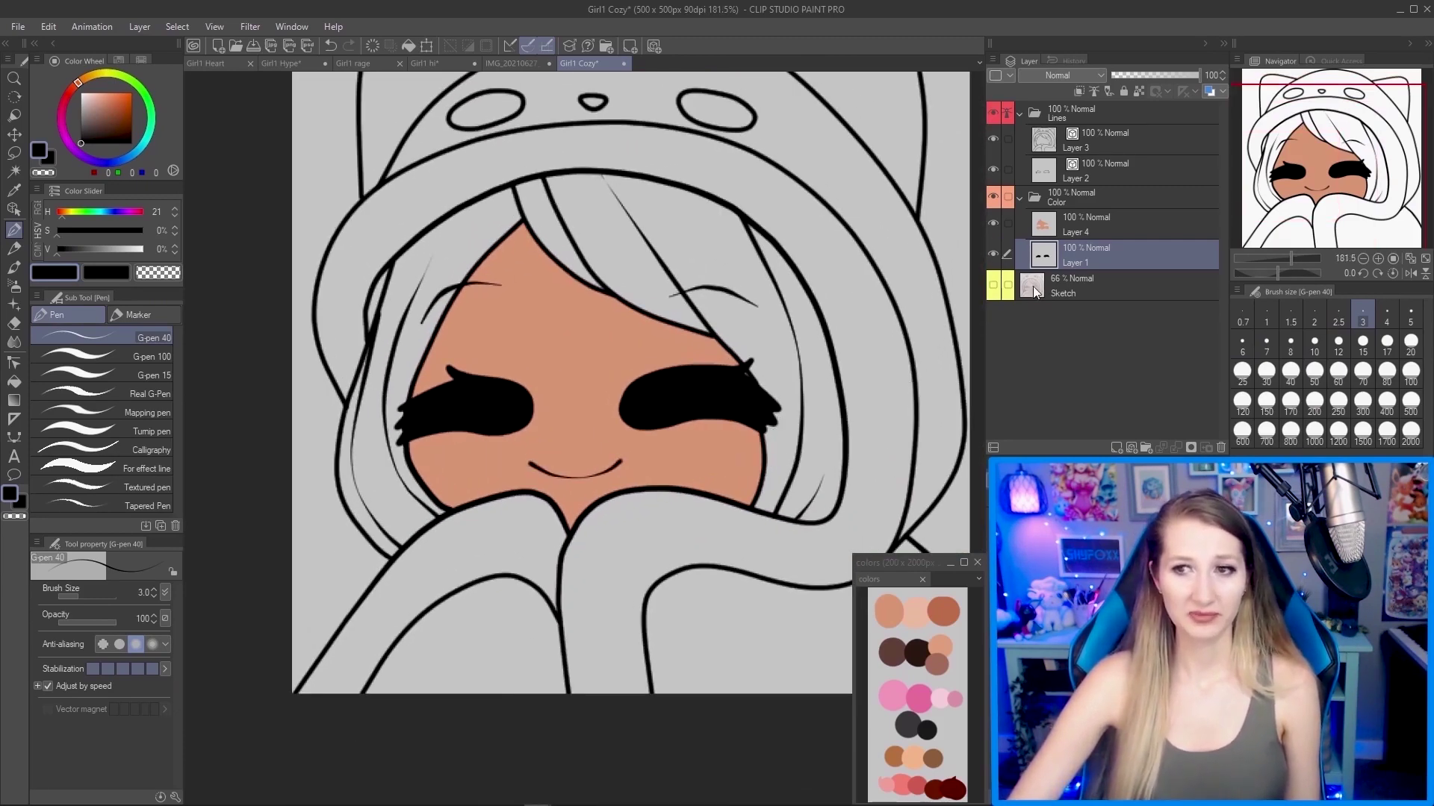
Move the black eye layer out of the Color folder into the Lines folder, directly below Layer 2.
left_click_drag(1073, 258, 1087, 166)
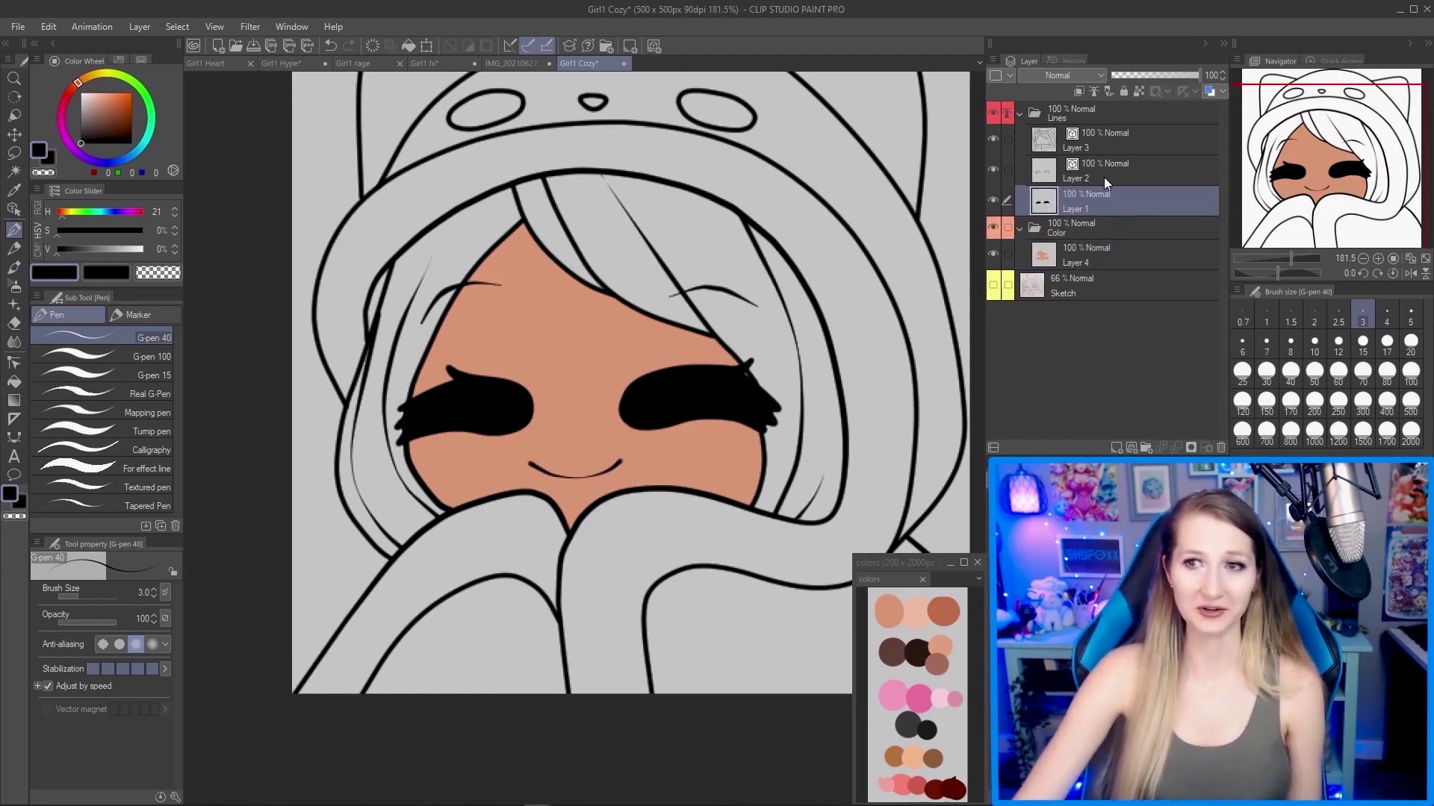
left_click(1105, 177)
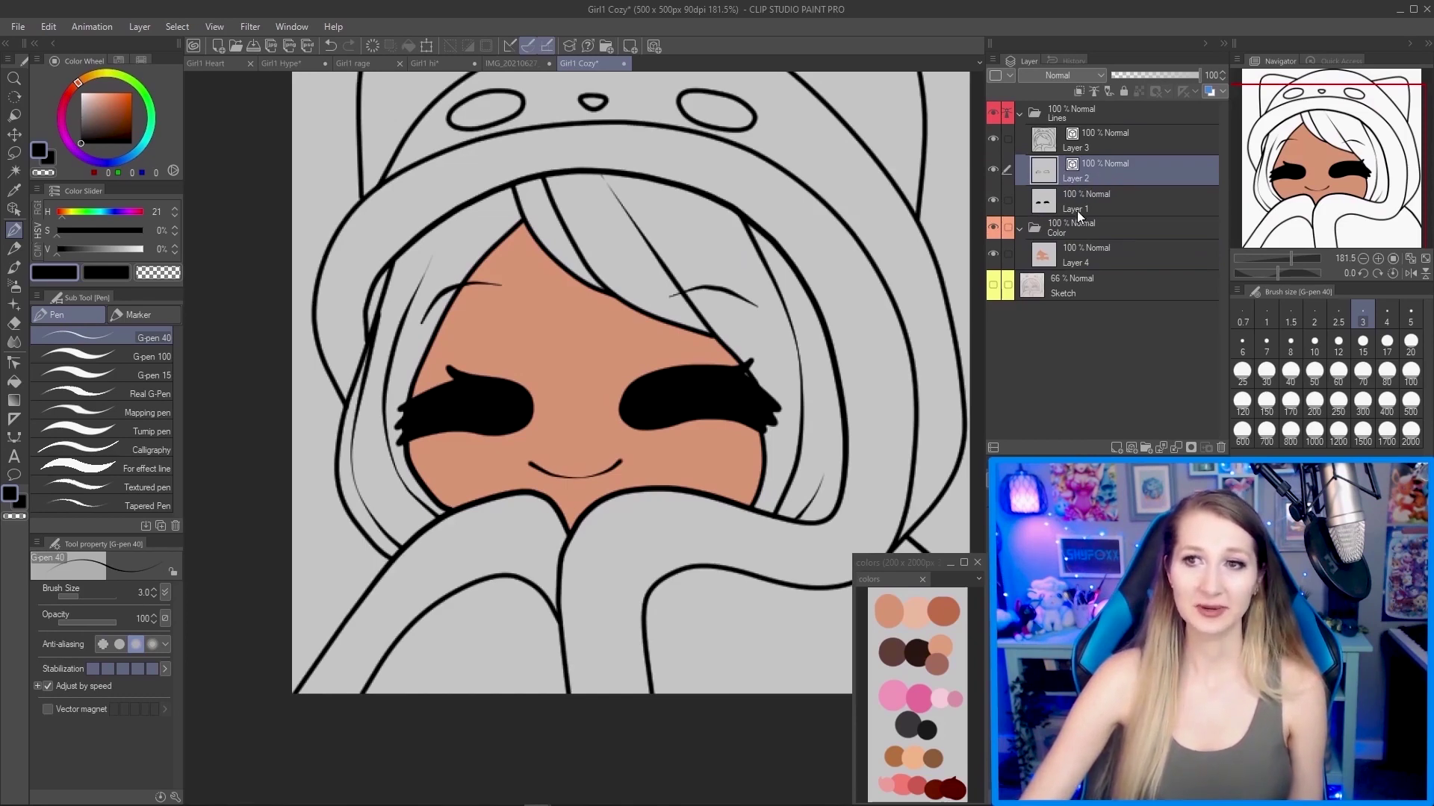
left_click_drag(1077, 210, 1077, 177)
left_click(1104, 169)
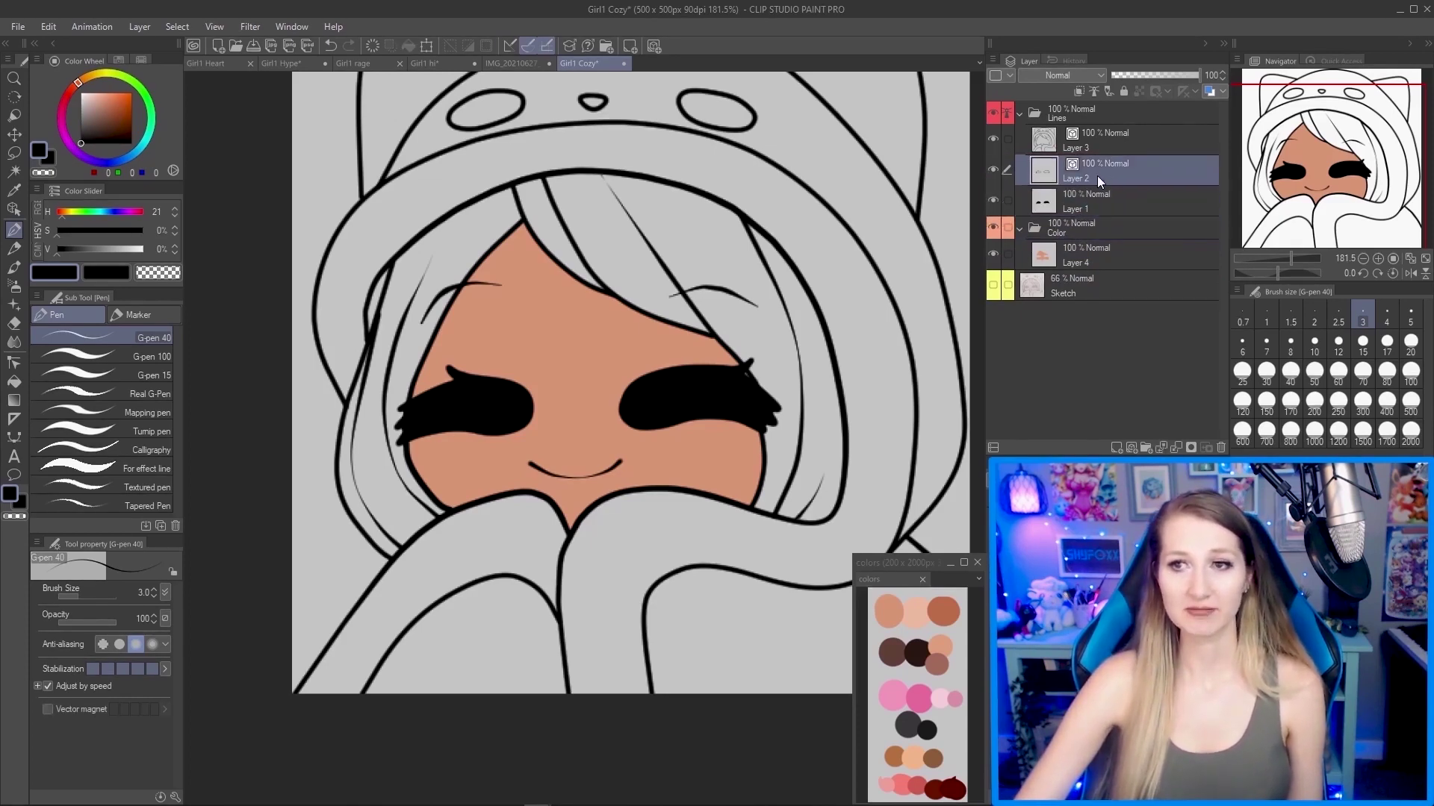
left_click(1107, 195, "ctrl")
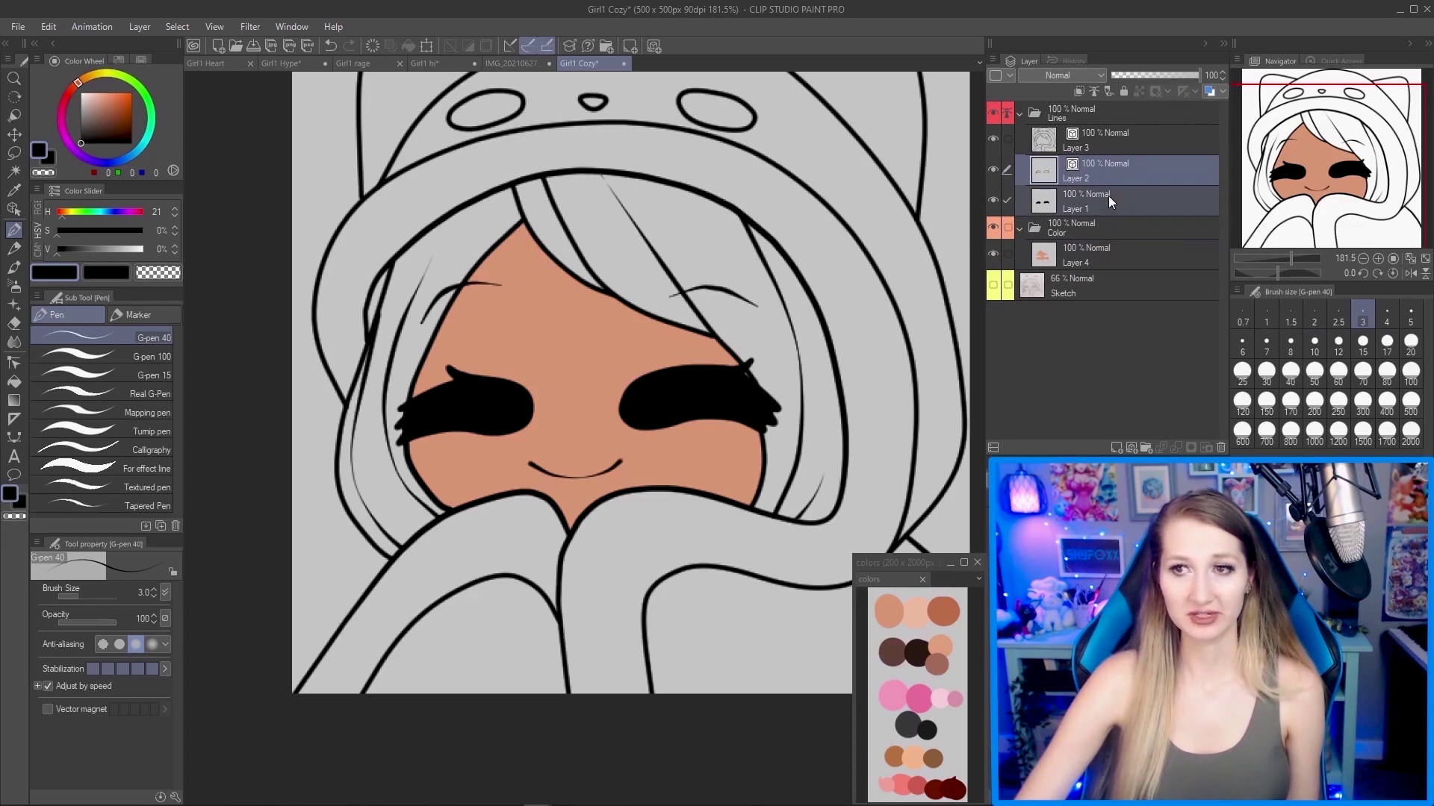
left_click(172, 28)
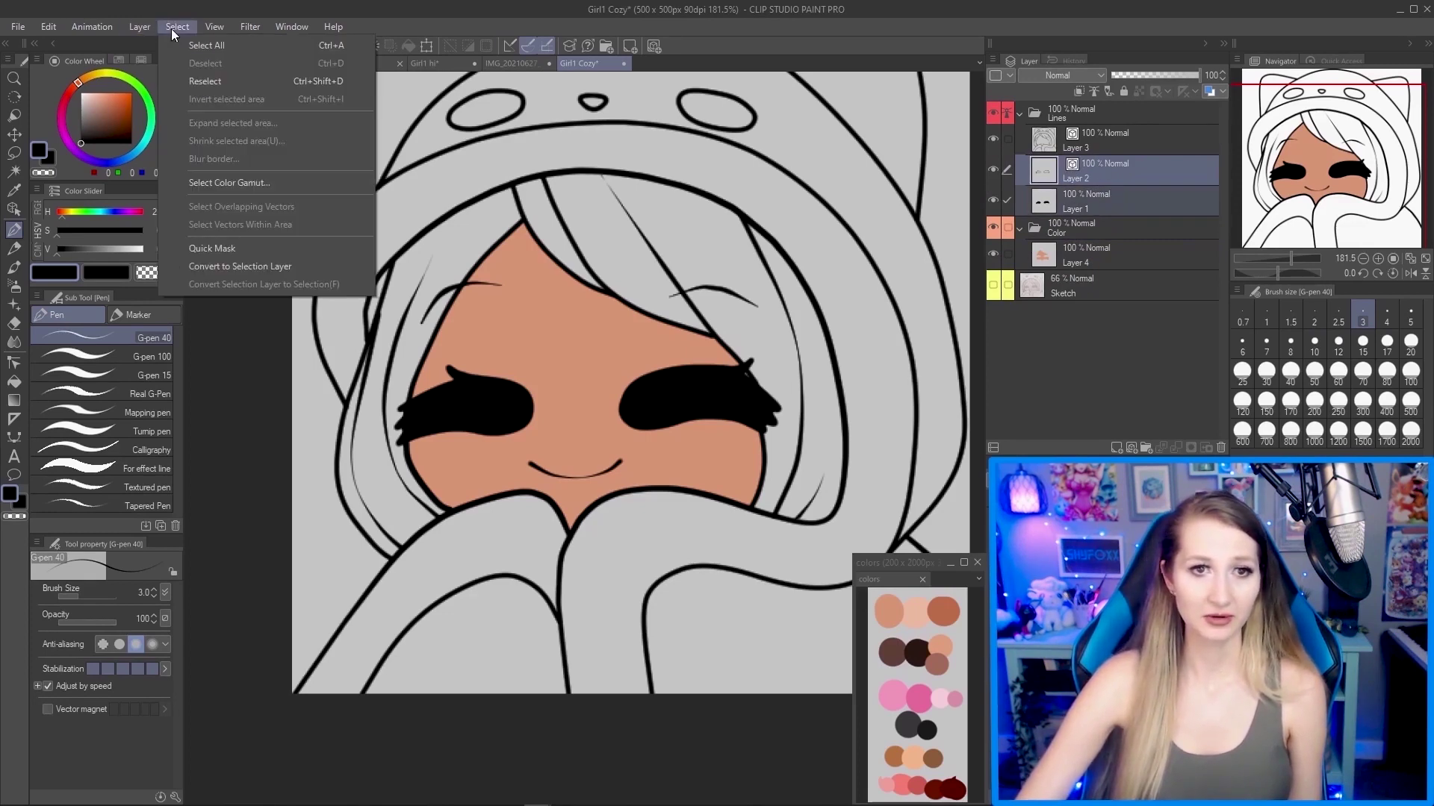
mouse_move(138, 28)
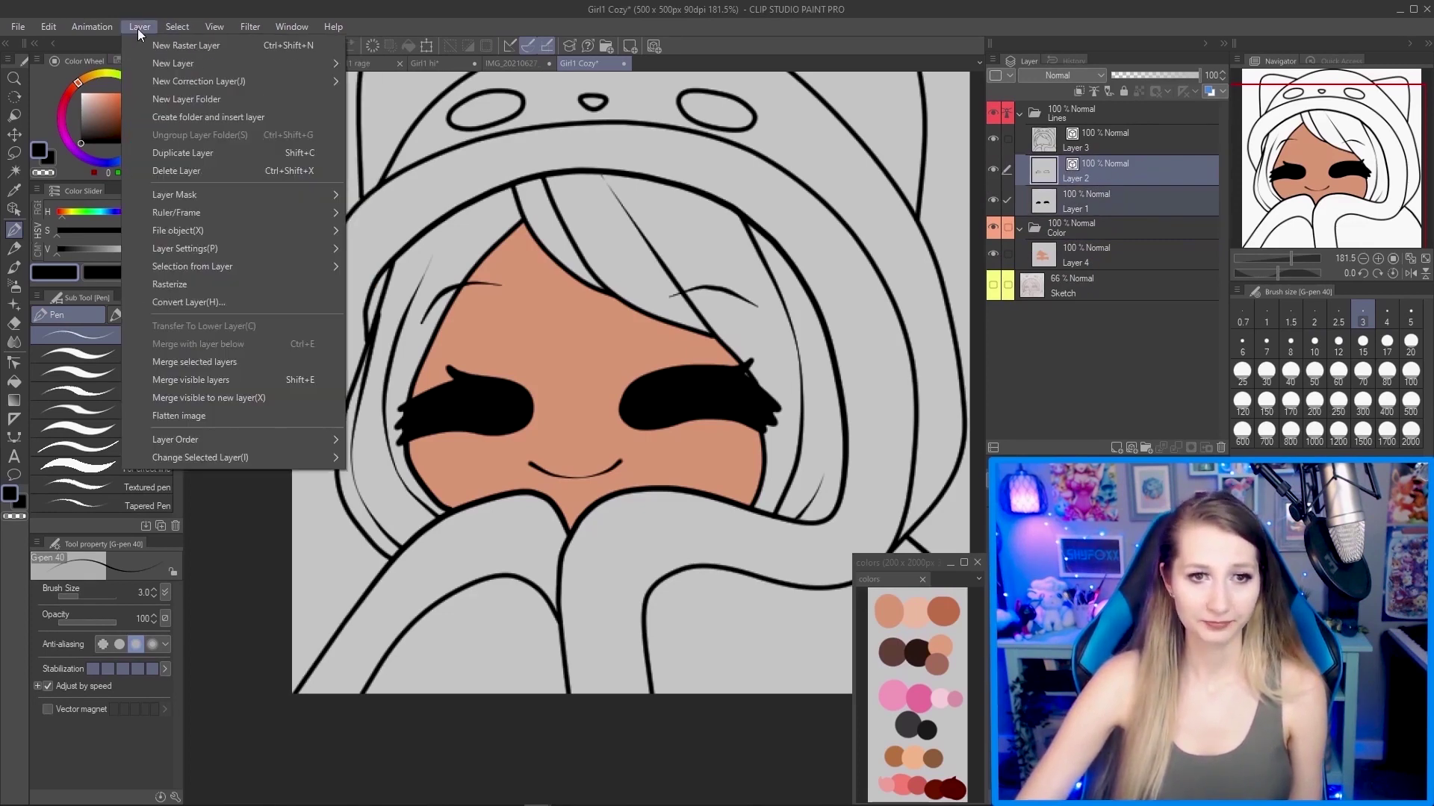
left_click(617, 454)
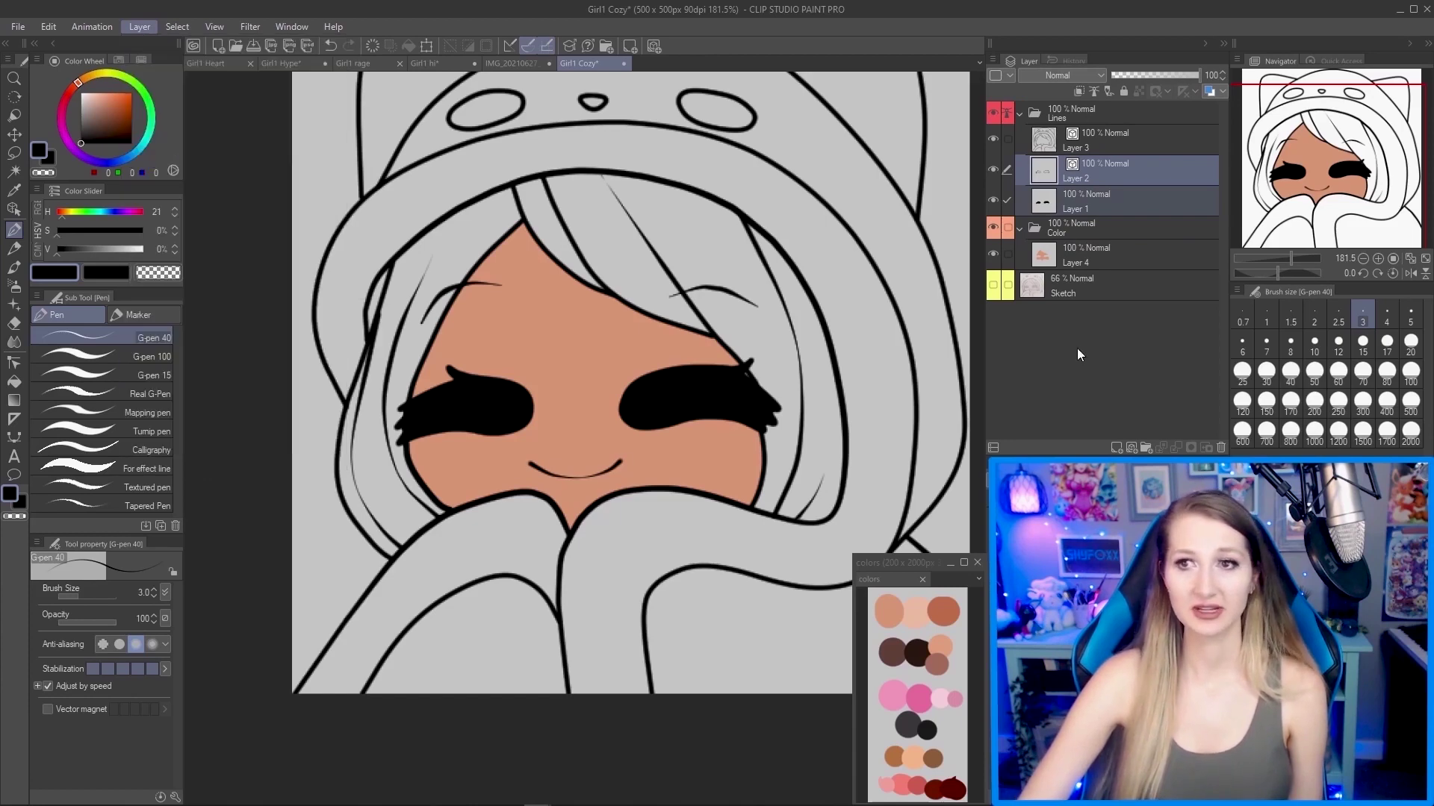
Merge Layer 2 into the black eye layer below it.
left_click(1118, 176)
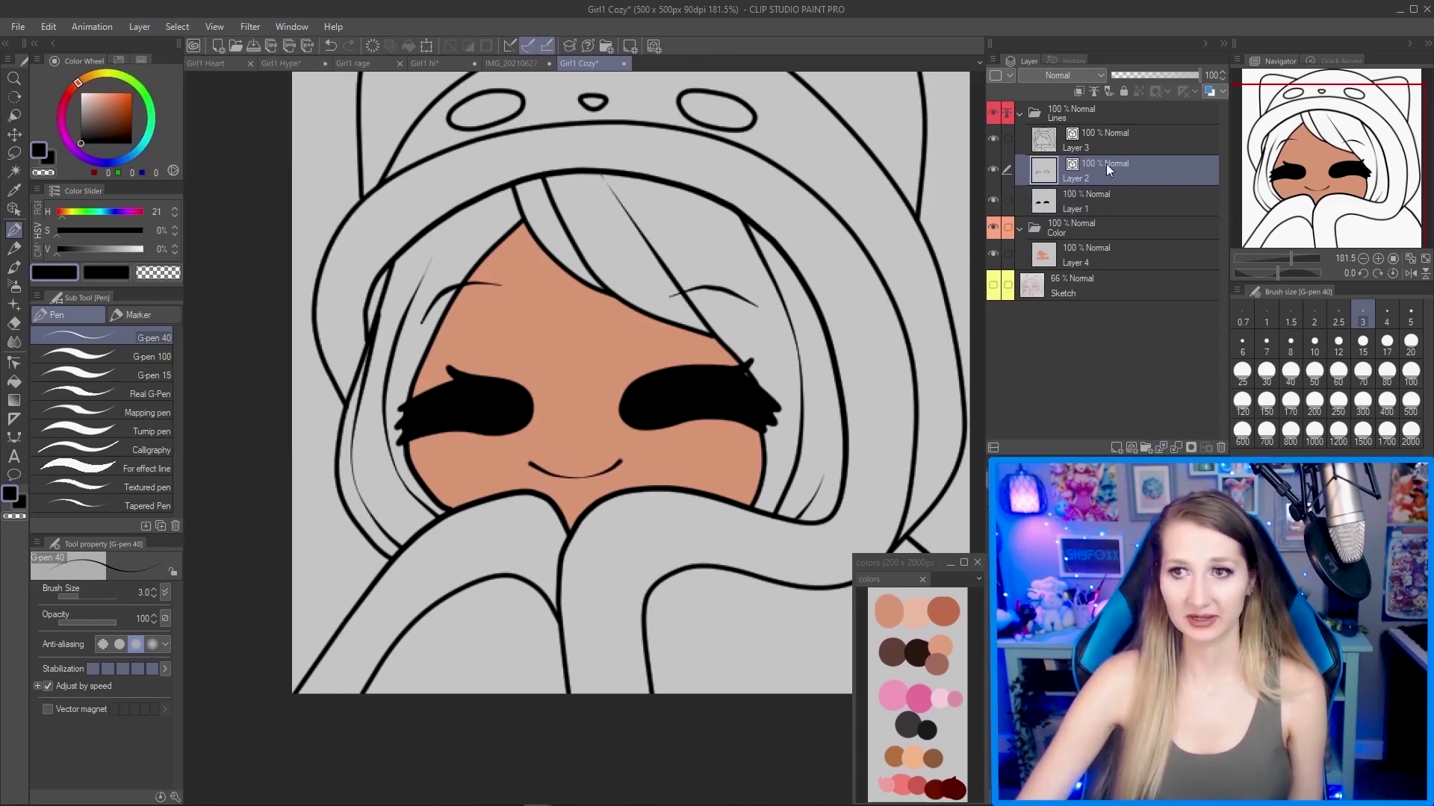
left_click(1175, 445)
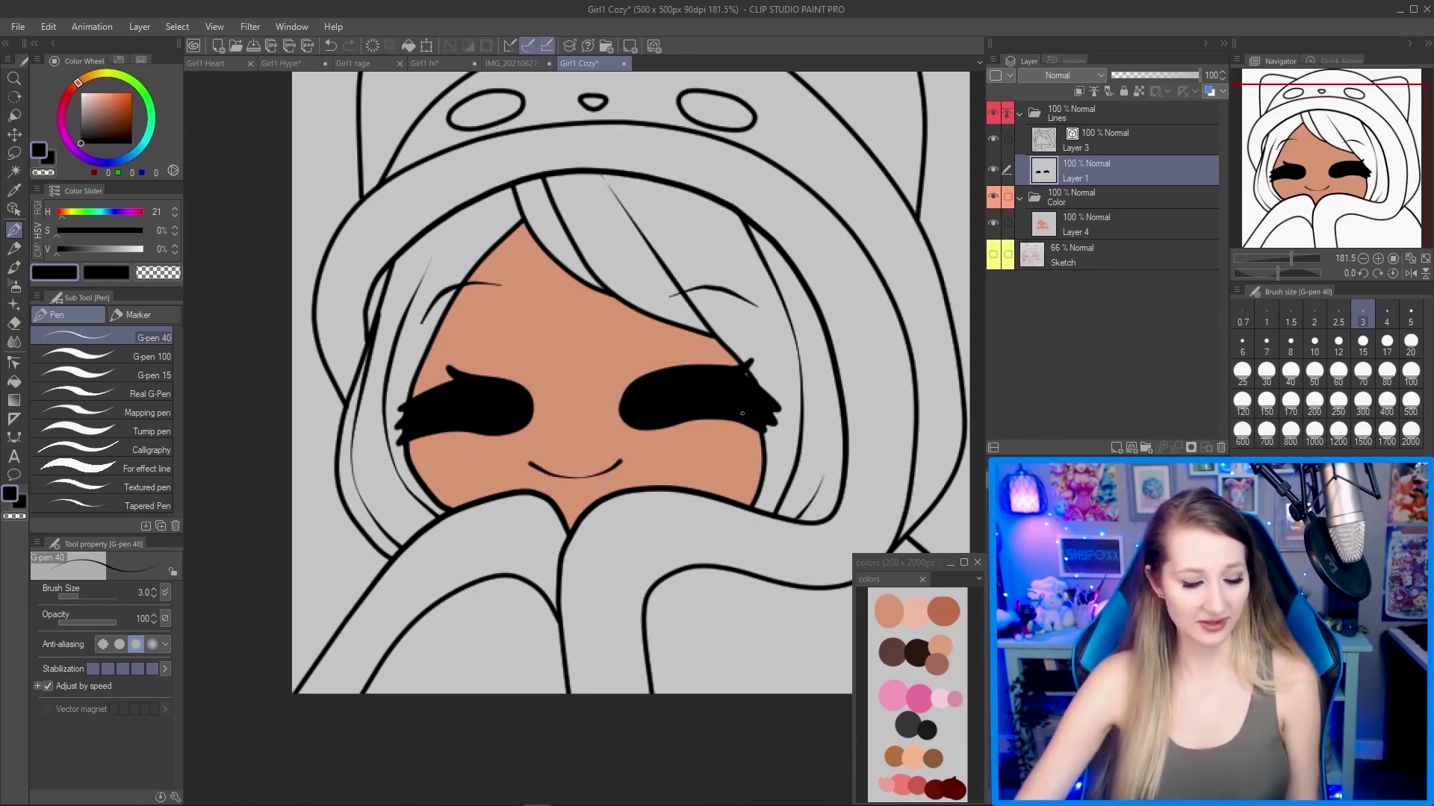
Paint over the outer lashes of the drawing's right-hand eye in black with the Opaque watercolor brush at size 15.3.
key("b")
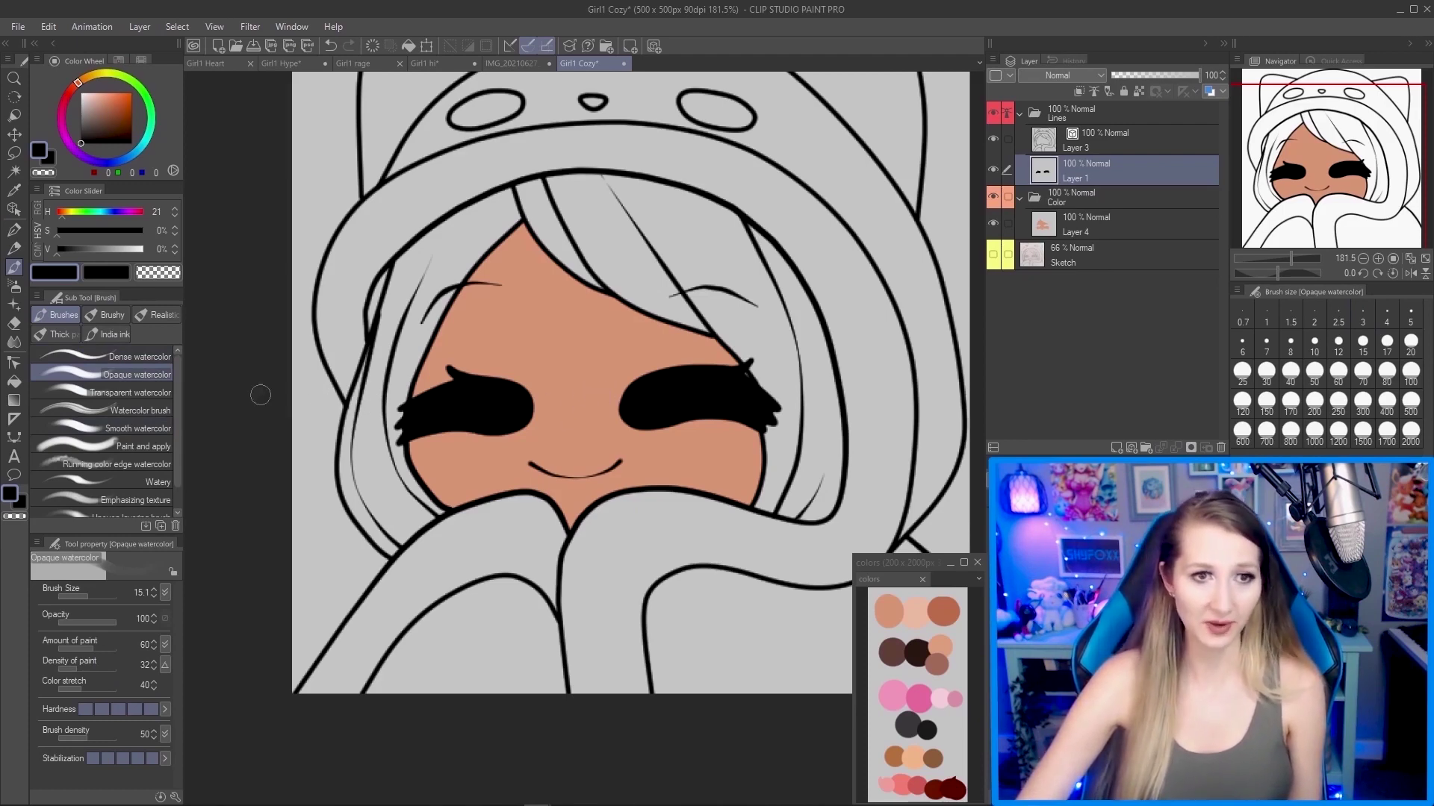
scroll(788, 426, "up", 4)
scroll(788, 423, "down", 5)
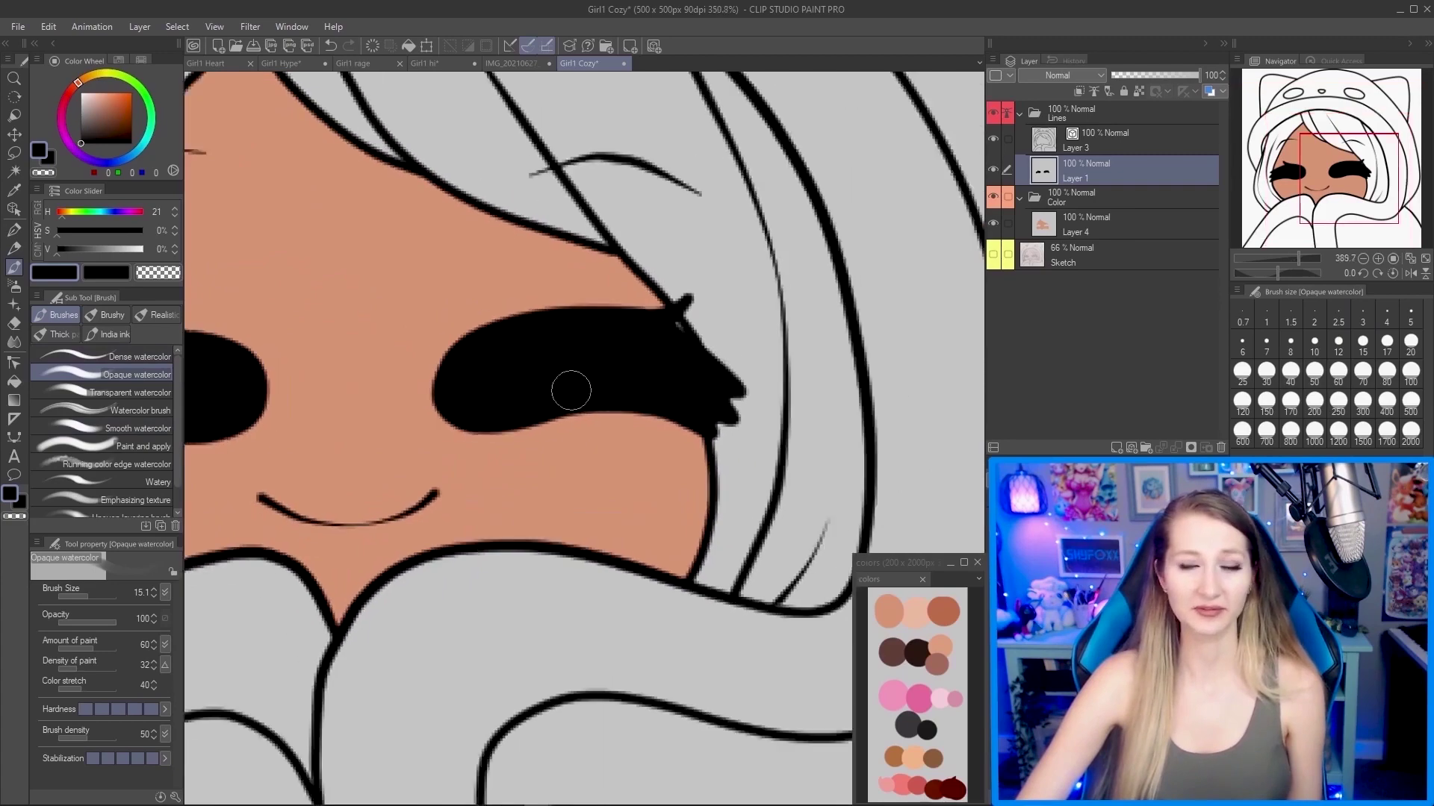
scroll(490, 380, "up", 2)
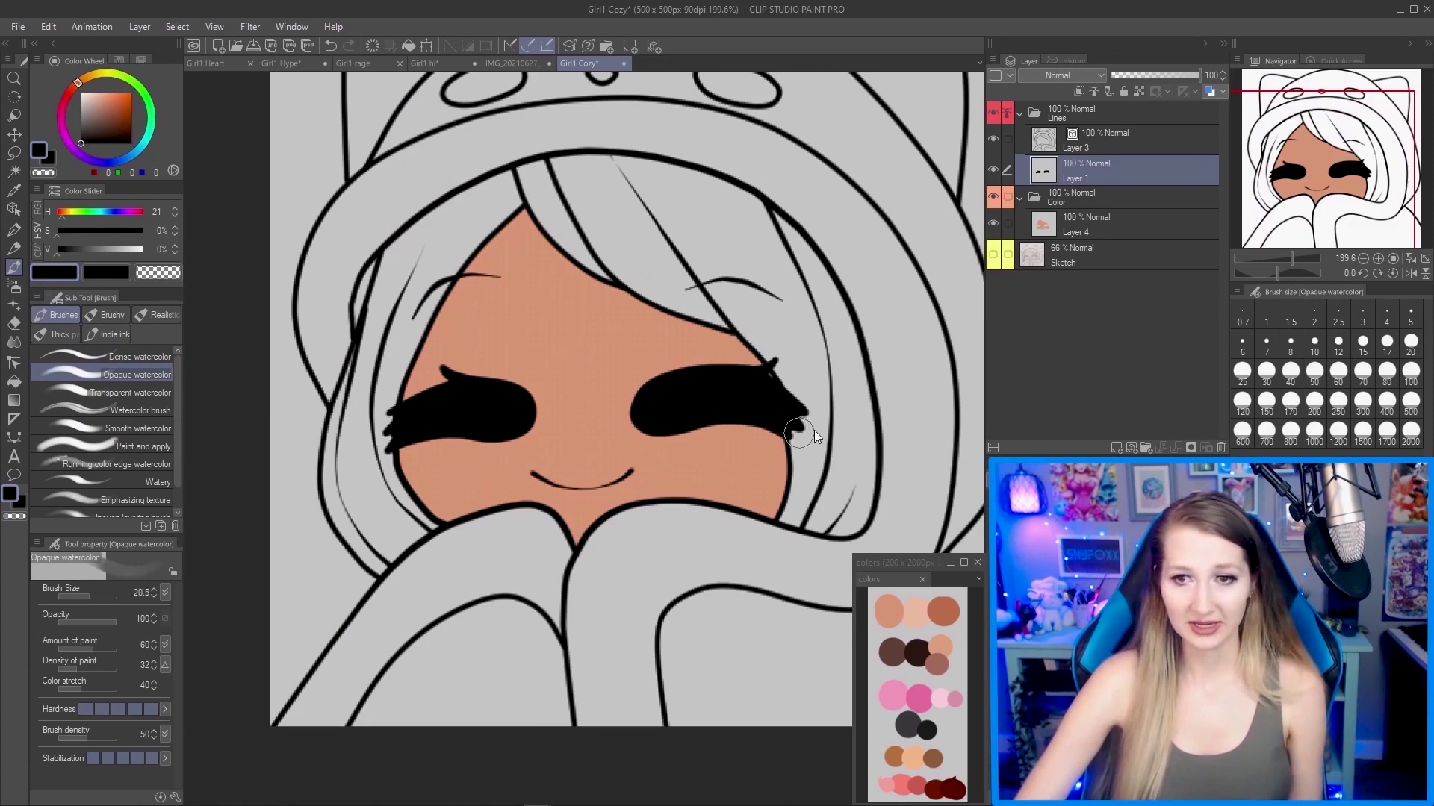
mouse_move(799, 432)
left_mouse_down()
mouse_move(807, 415)
mouse_move(806, 435)
left_mouse_up()
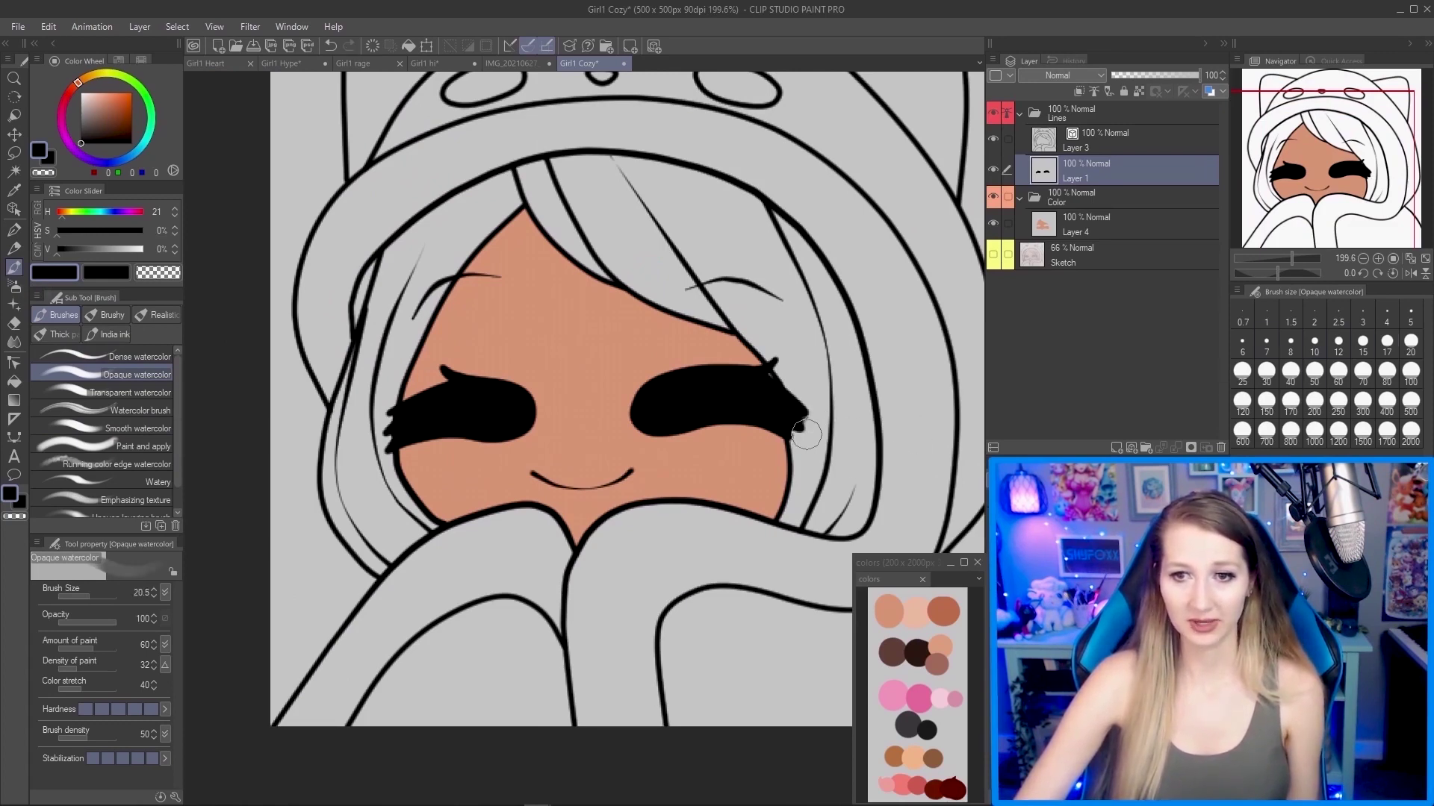
key("bracketleft")
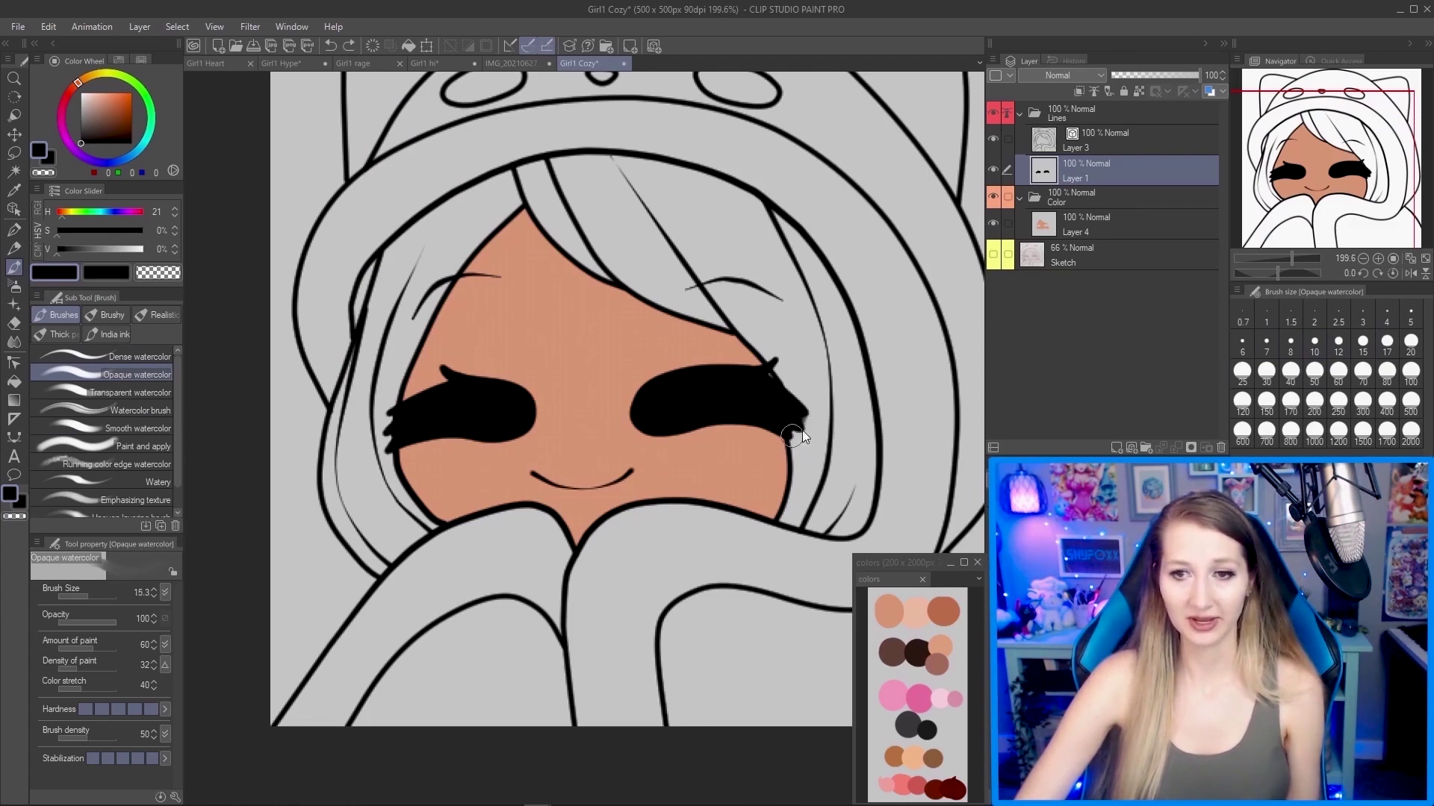
scroll(768, 411, "up", 2)
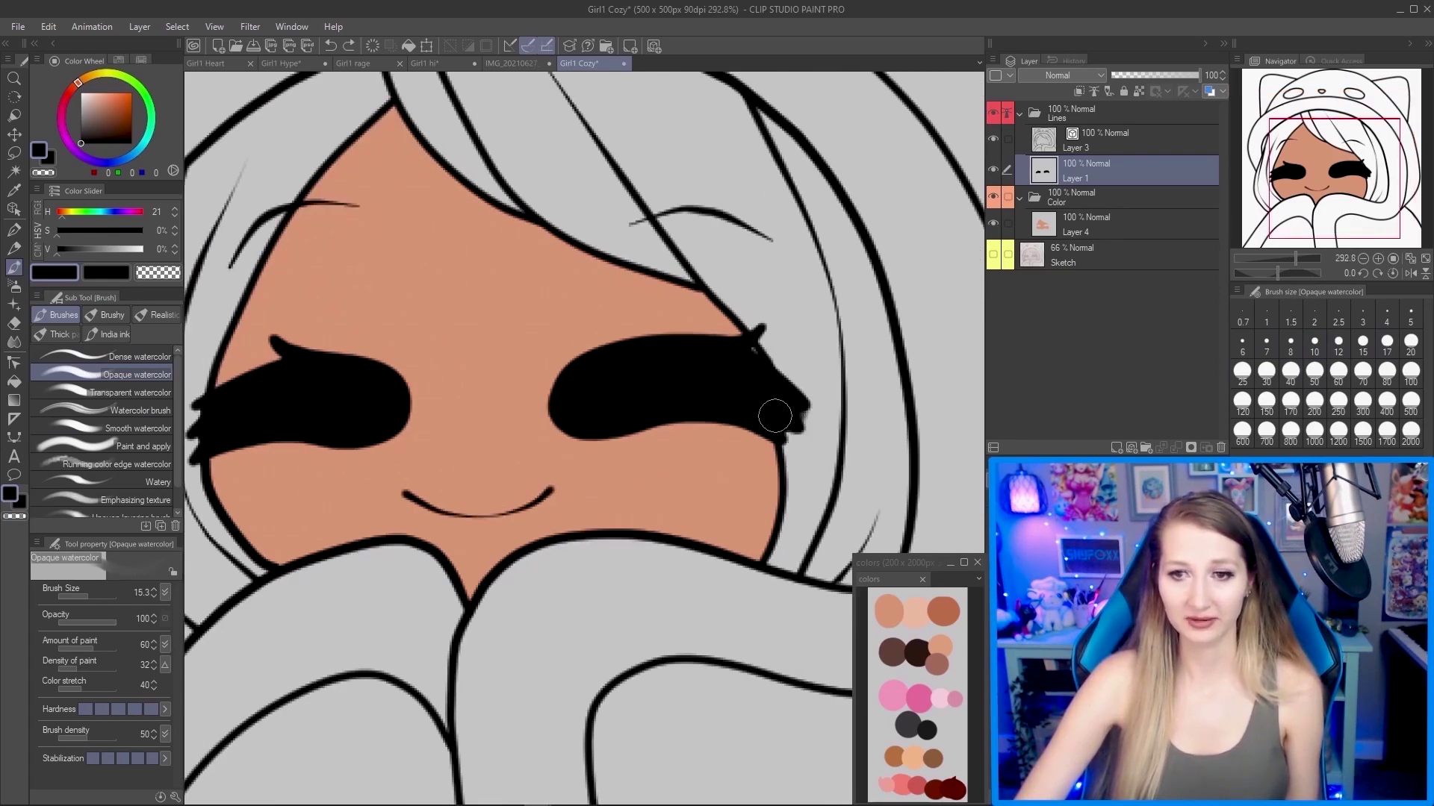
mouse_move(782, 431)
left_mouse_down()
mouse_move(812, 483)
mouse_move(795, 431)
mouse_move(812, 430)
mouse_move(791, 403)
mouse_move(797, 443)
left_mouse_up()
key("ctrl+z")
key("ctrl+z")
scroll(775, 416, "down", 3)
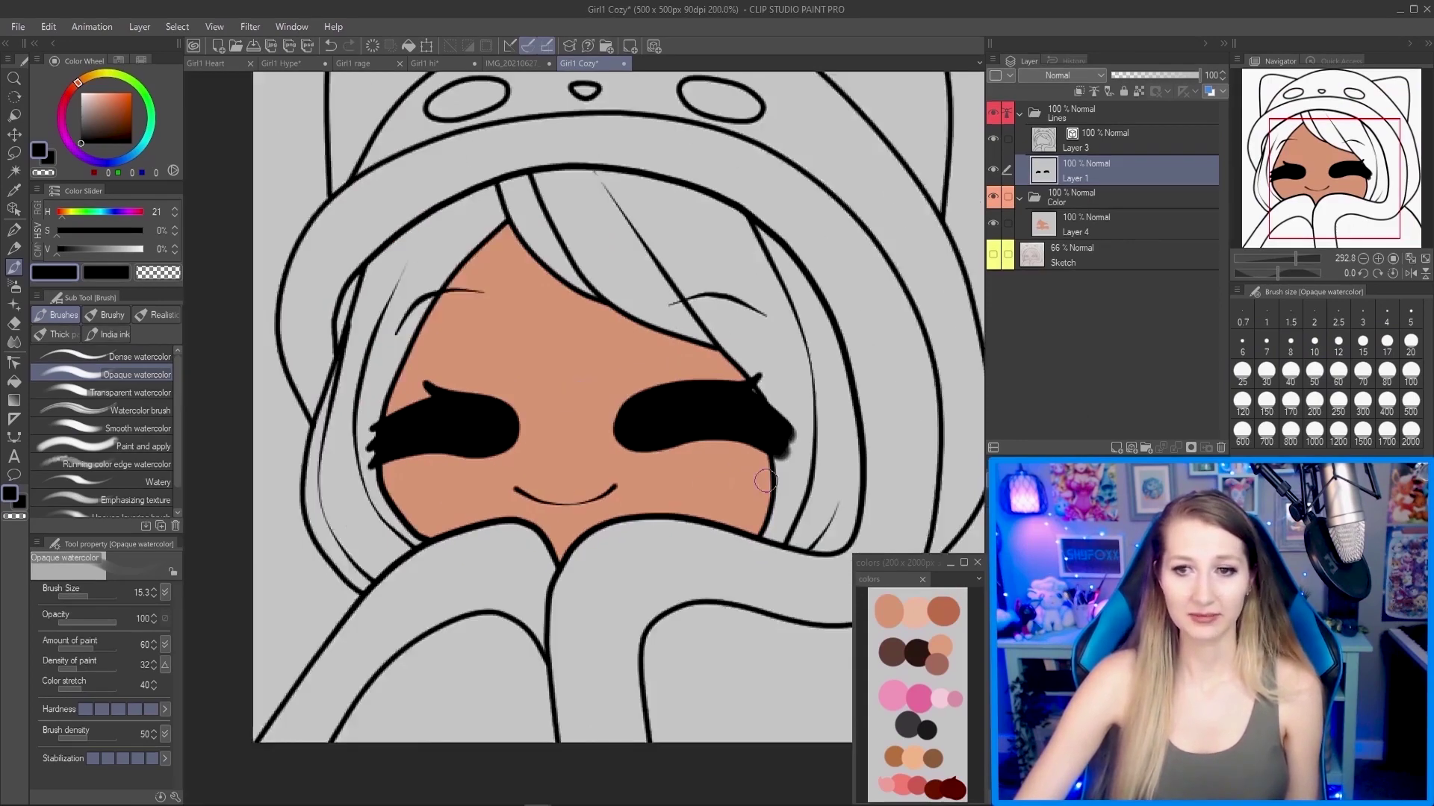
Paint over the outer lashes of the drawing's left-hand eye in black with the same Opaque watercolor brush.
scroll(593, 448, "up", 2)
scroll(677, 443, "down", 1)
scroll(471, 457, "up", 1)
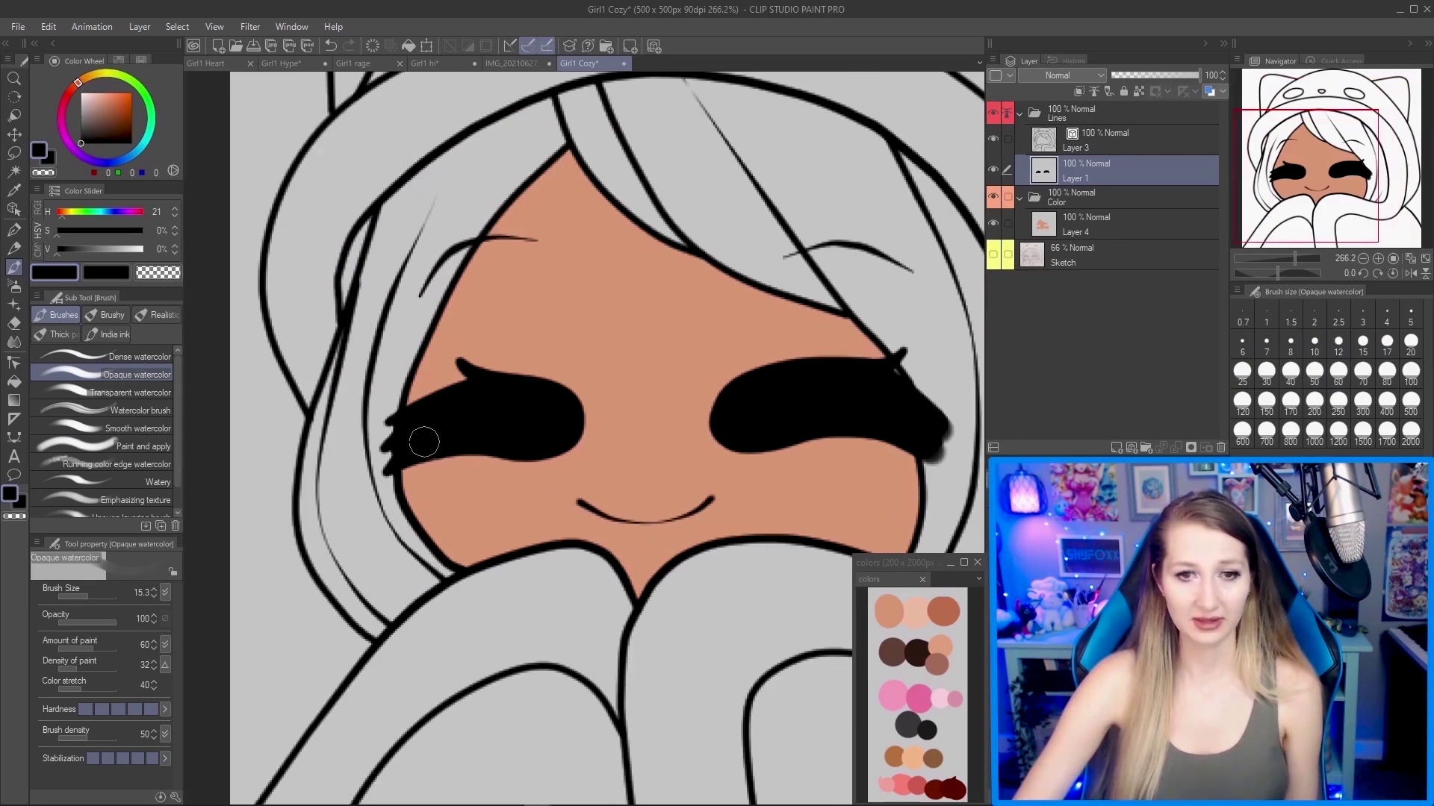
left_click_drag(420, 421, 398, 444)
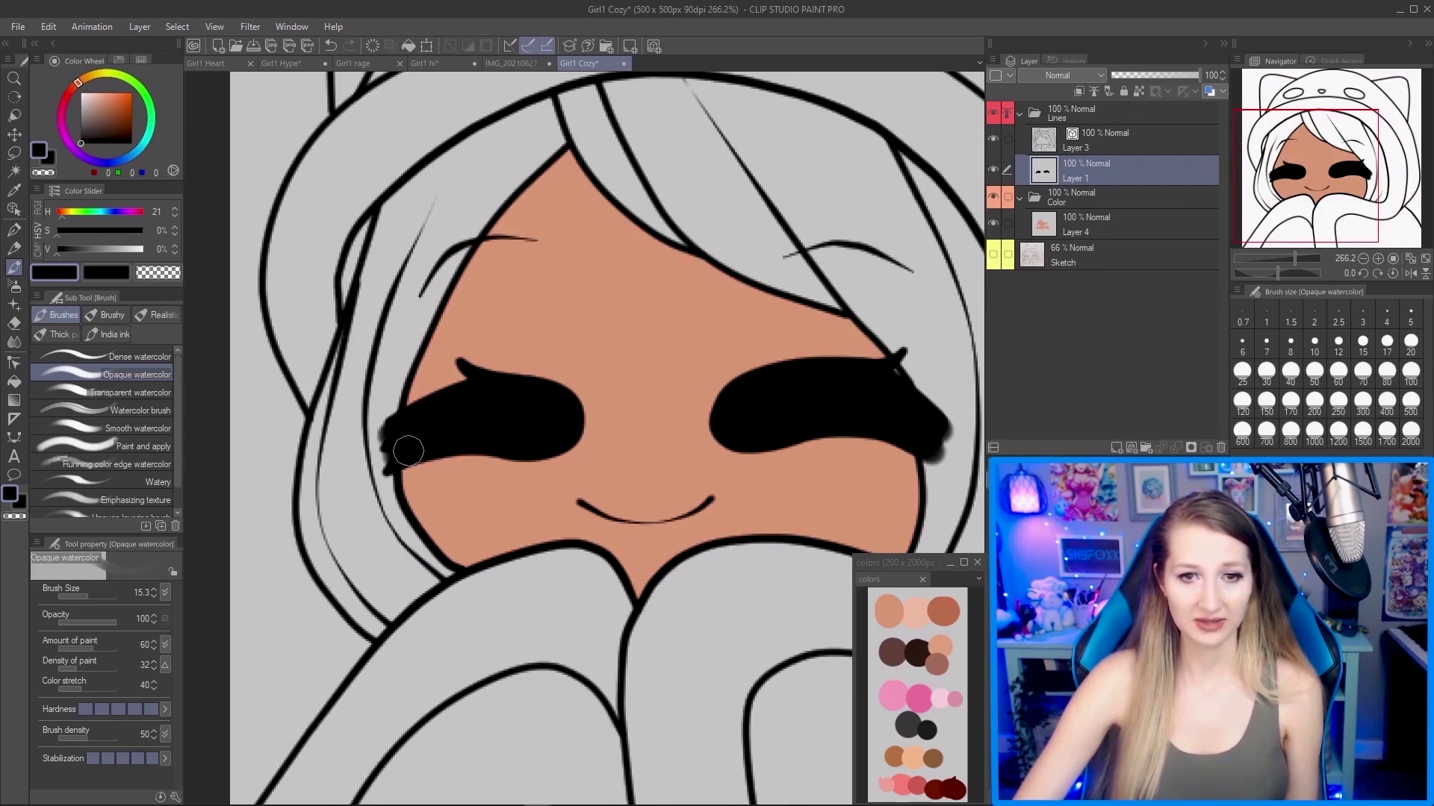
scroll(408, 451, "down", 1)
Examine the painted outer lashes of both eyes up close with the Lighter pencil, and return to the Opaque watercolor brush.
key("p")
scroll(746, 443, "up", 4)
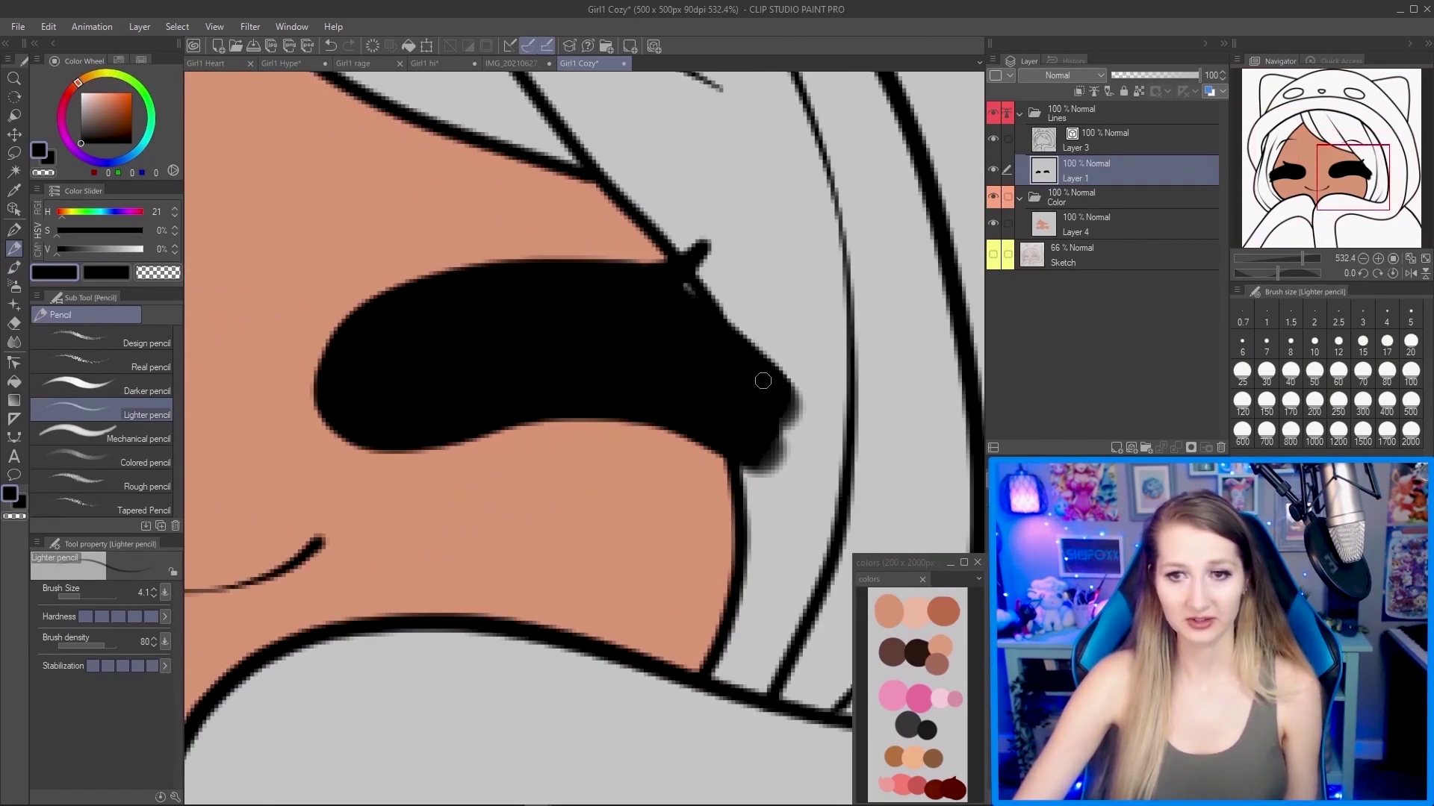
scroll(796, 412, "down", 5)
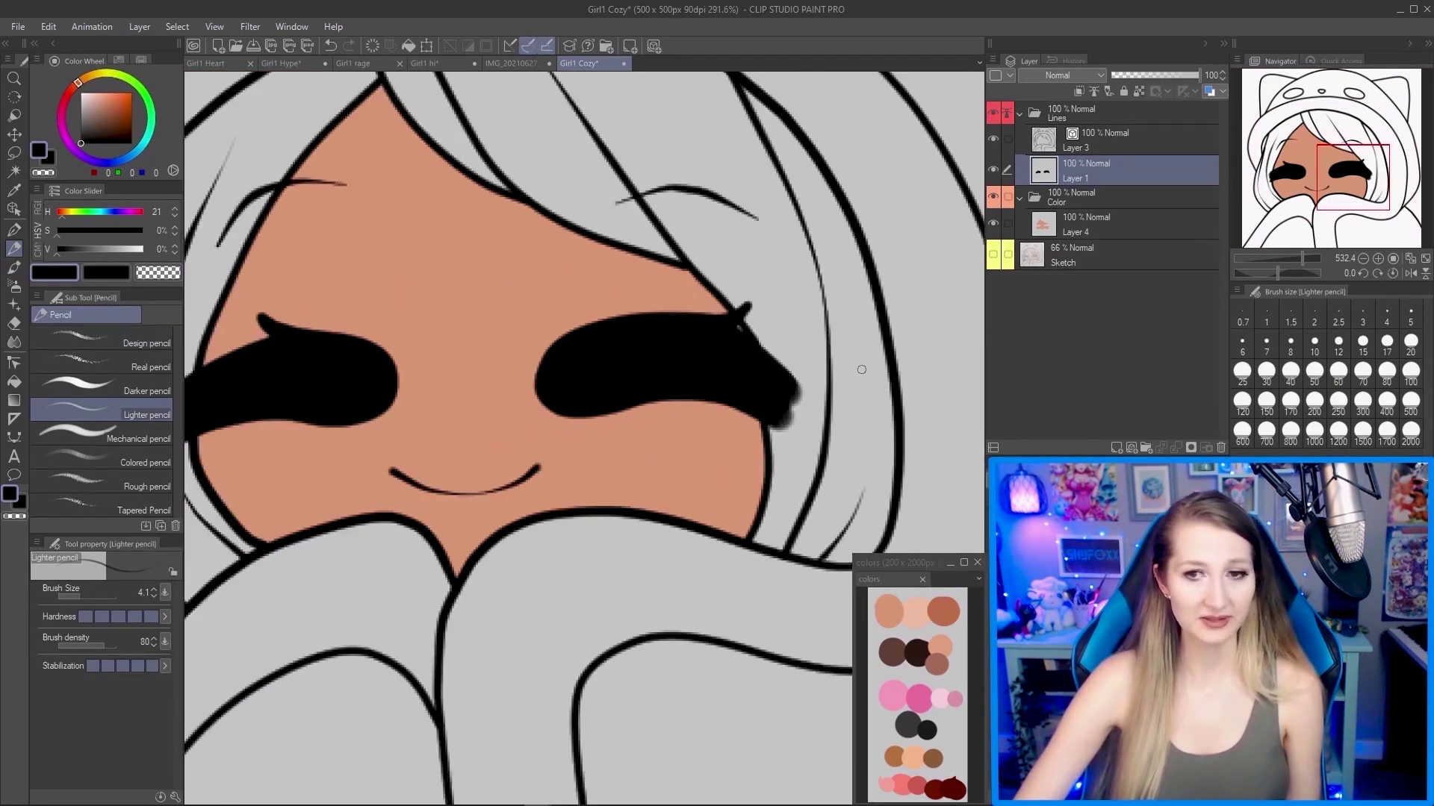
scroll(423, 404, "up", 2)
scroll(441, 404, "up", 1)
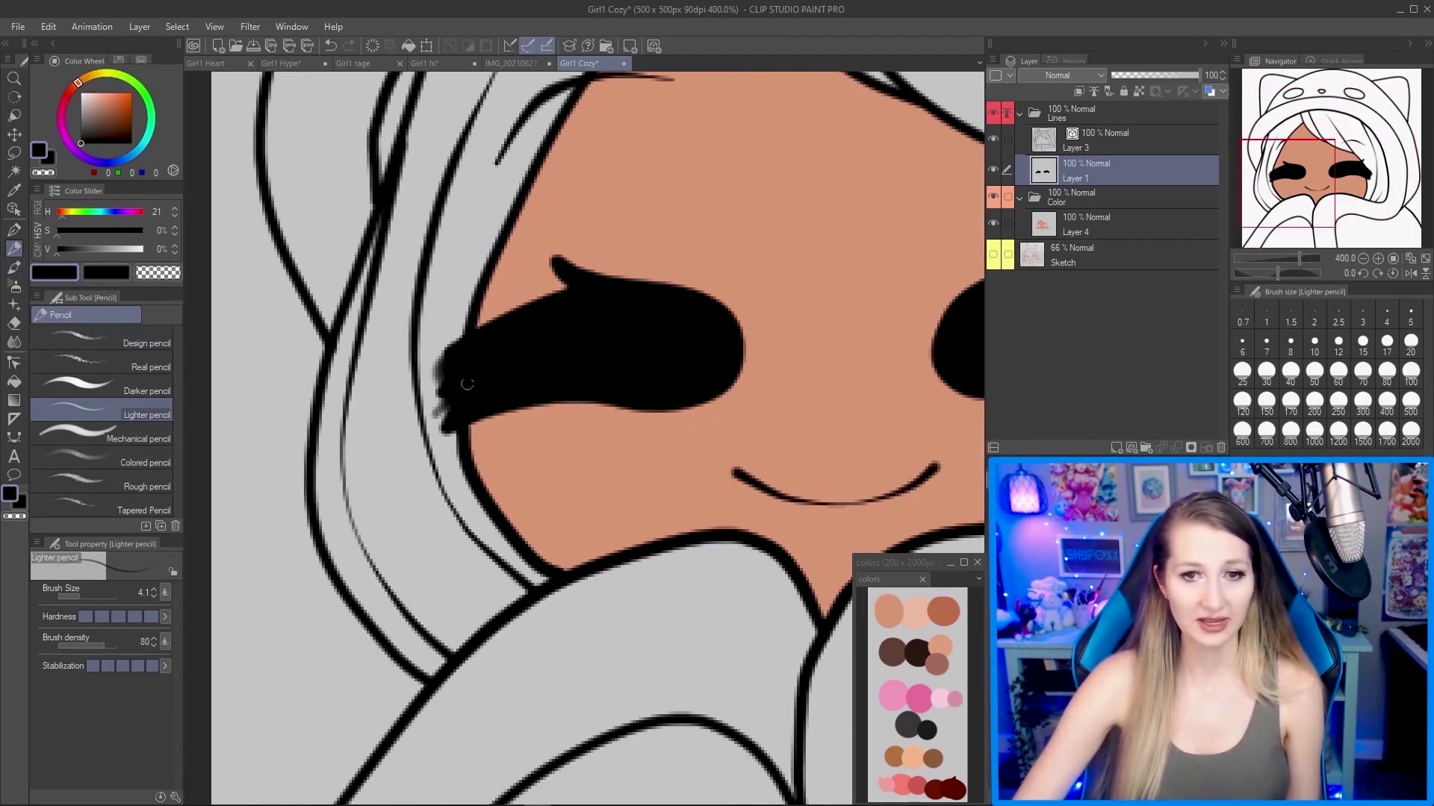
scroll(680, 376, "down", 4)
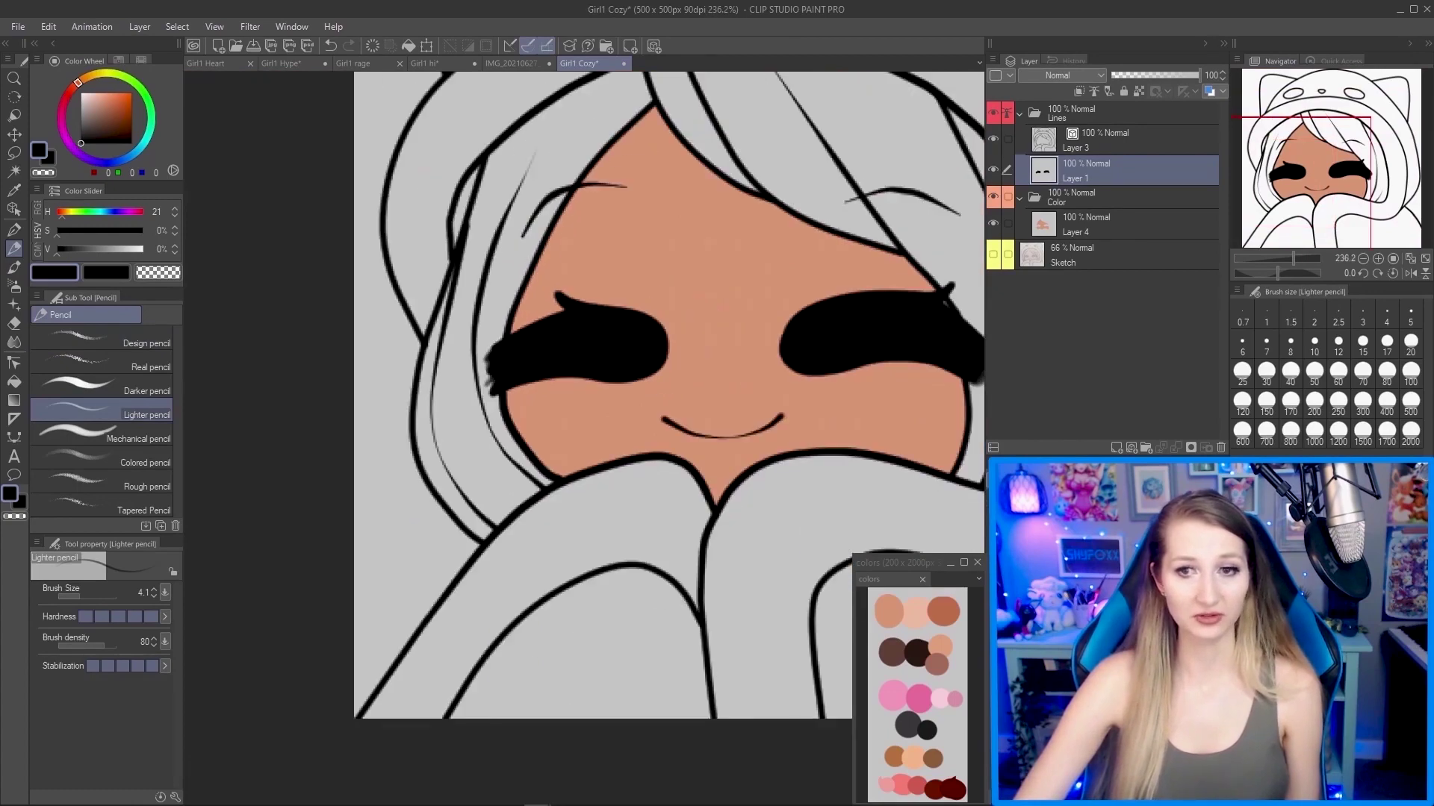
scroll(780, 385, "up", 3)
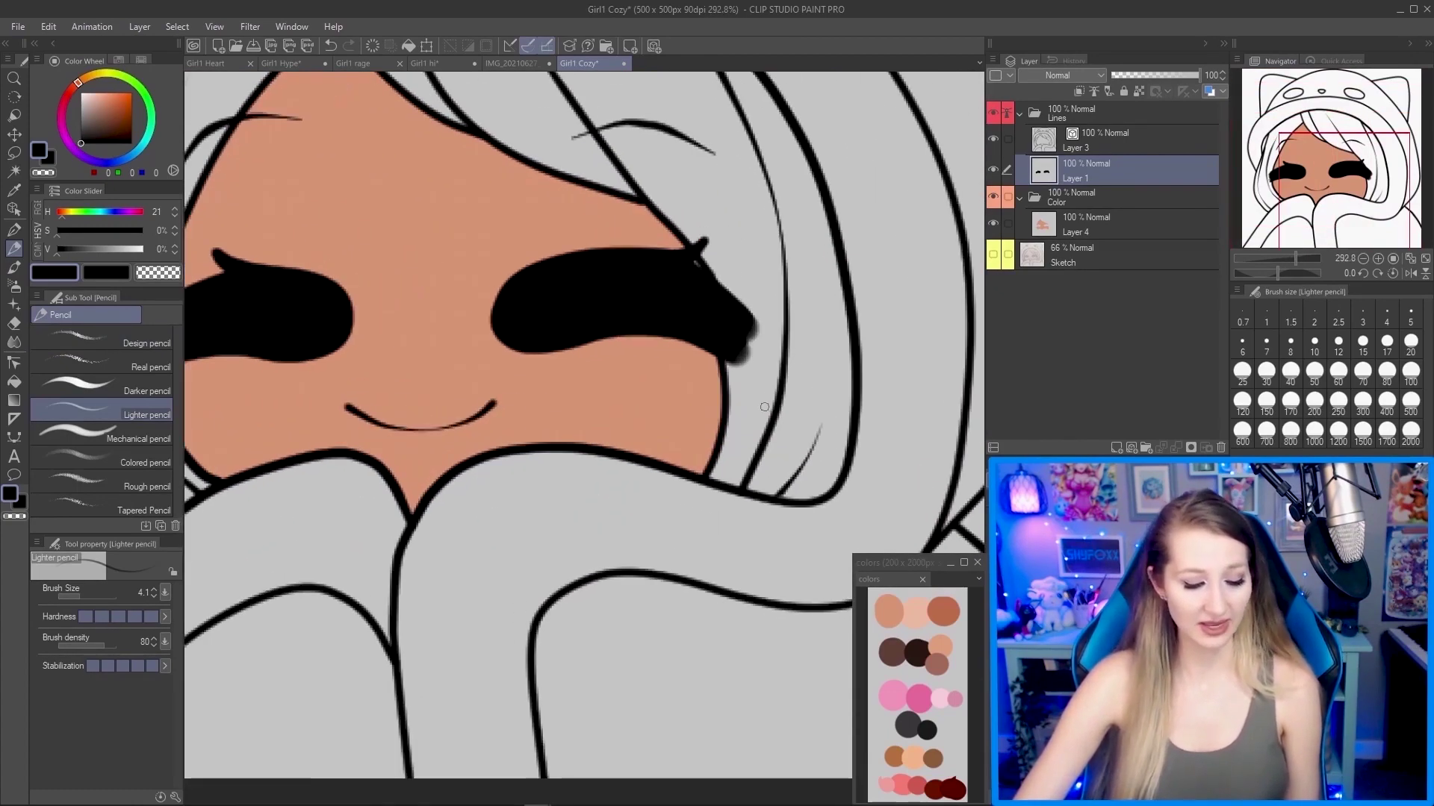
key("b")
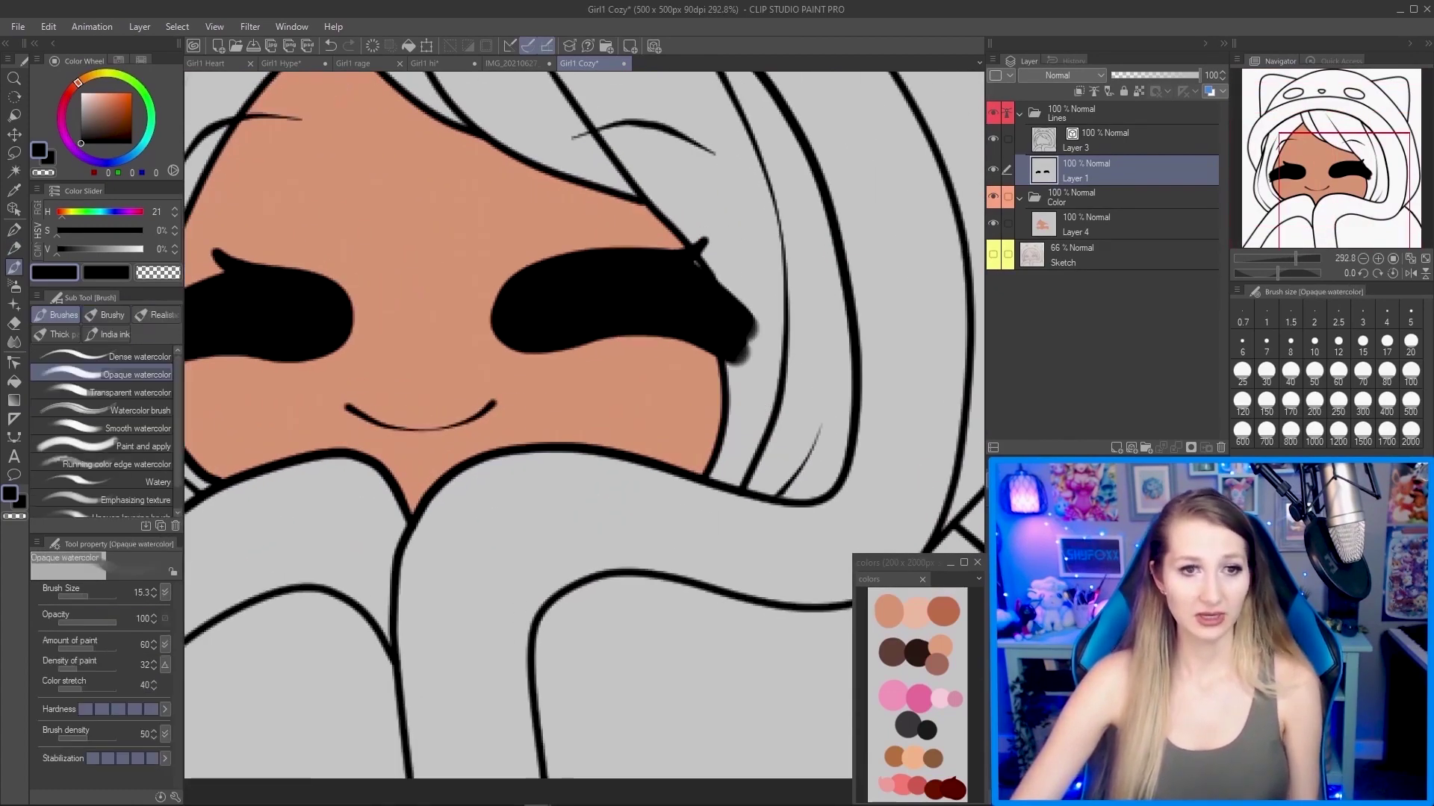
Erase small notches into the outer lash tip of the right-hand eye, using transparent colour with the Opaque watercolor brush at size 9.4.
left_click_drag(363, 340, 336, 333)
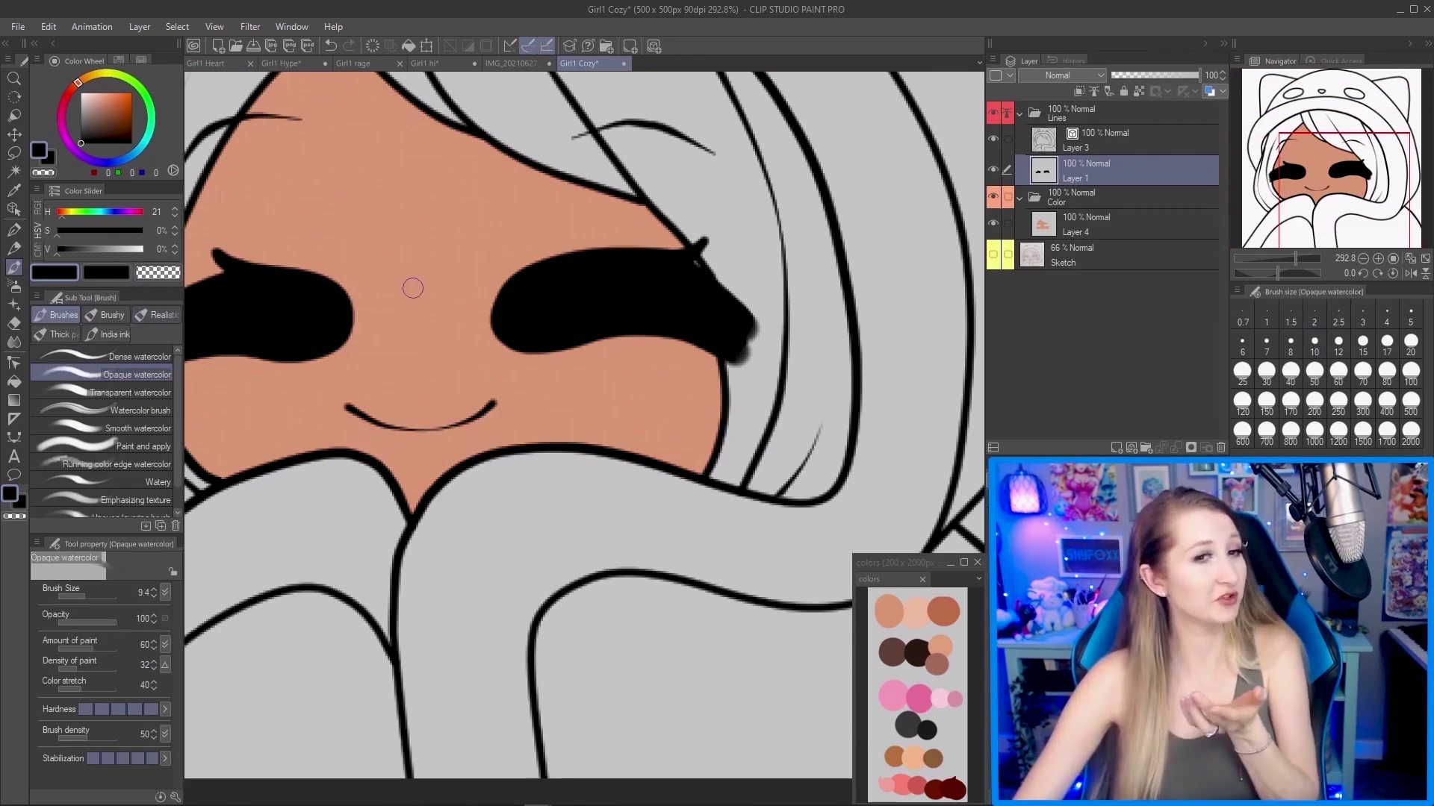
left_click(95, 275)
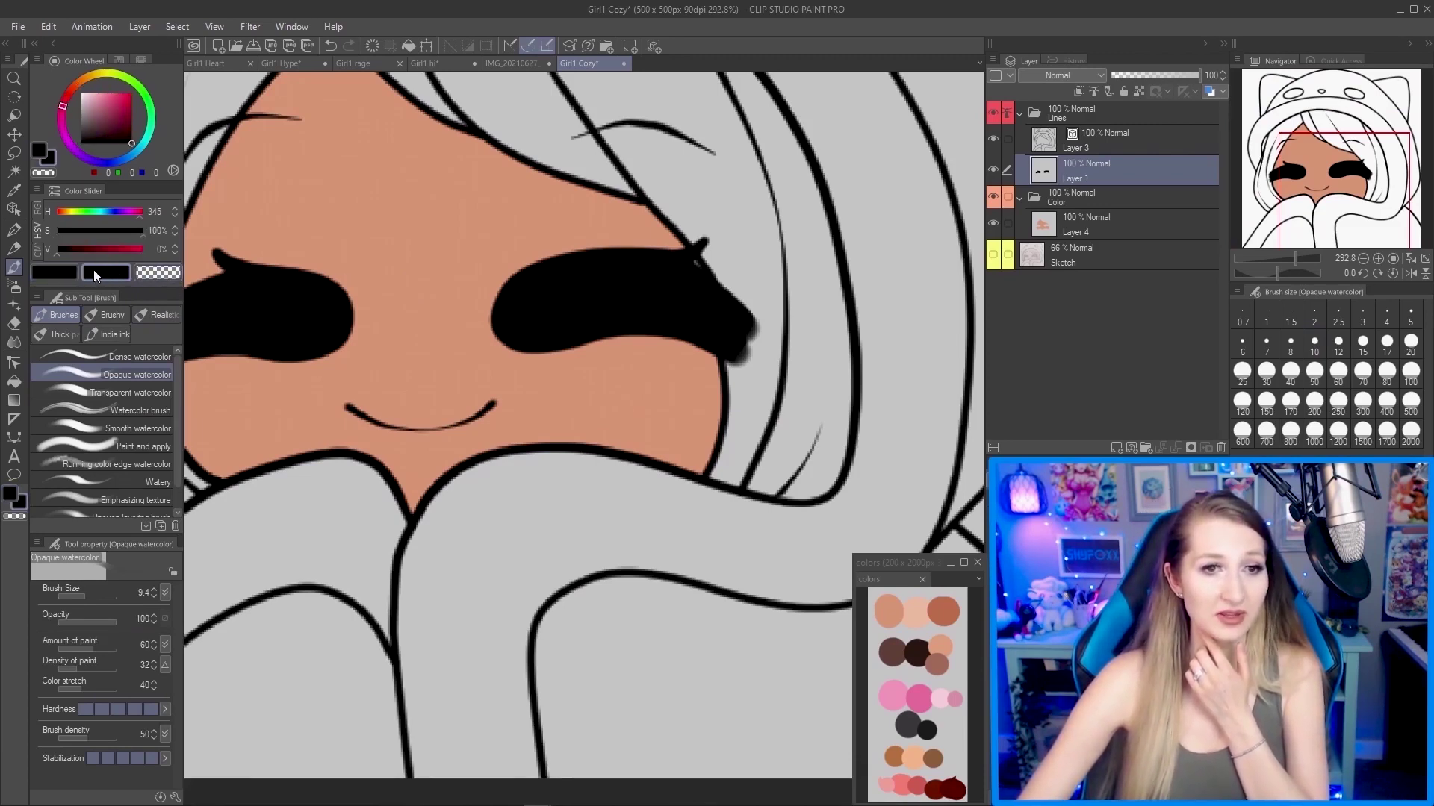
left_click(167, 278)
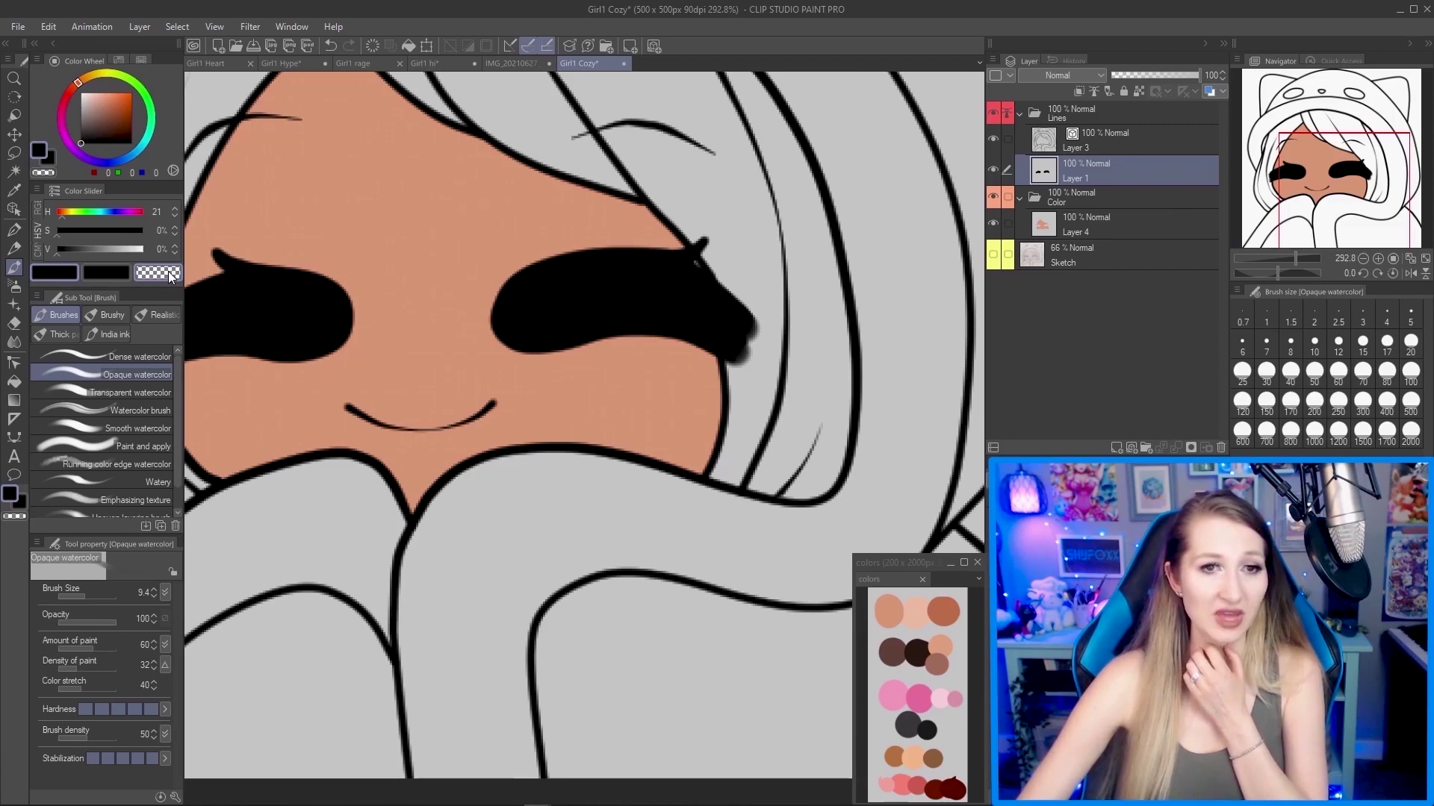
scroll(845, 361, "up", 1)
left_click_drag(769, 367, 702, 350)
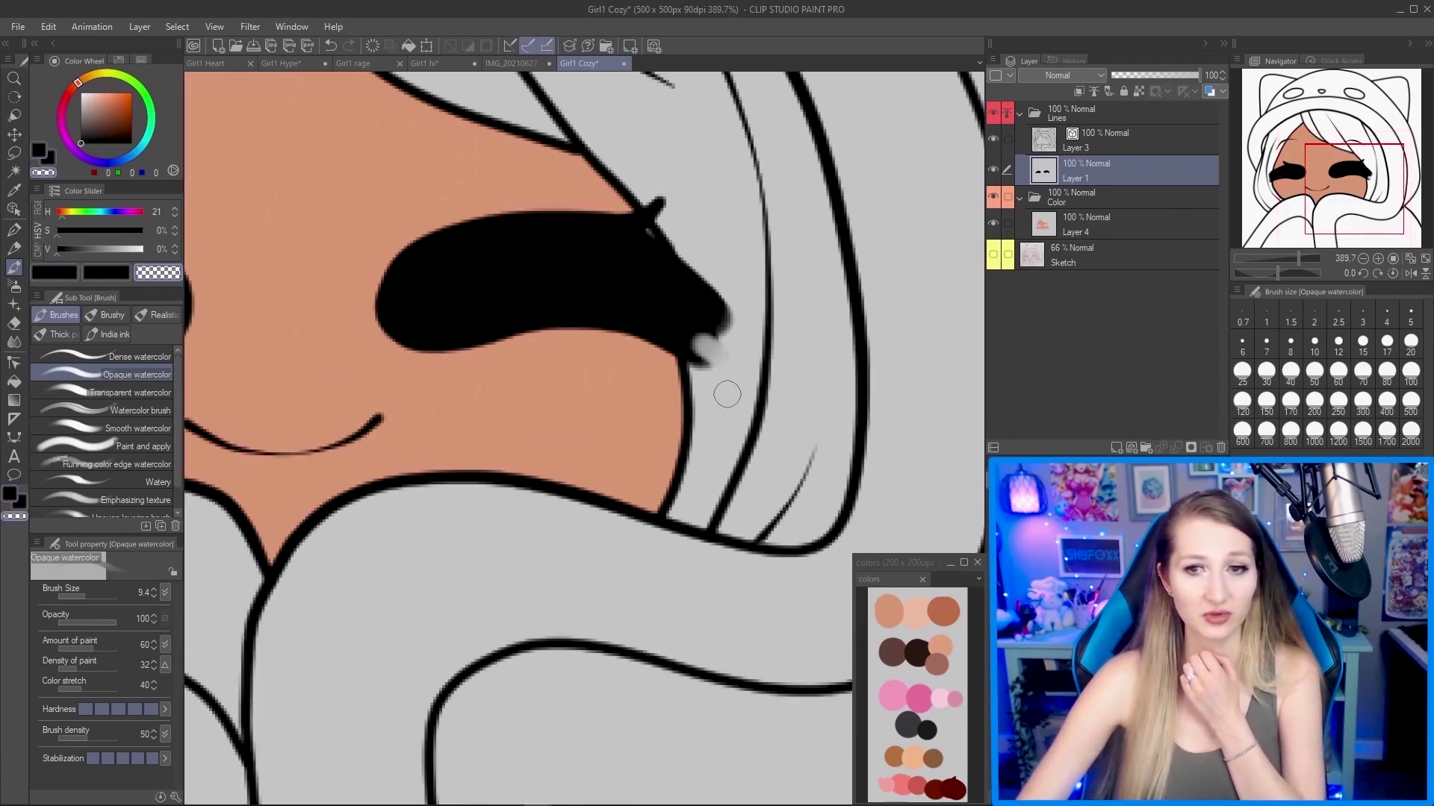
key("ctrl+z")
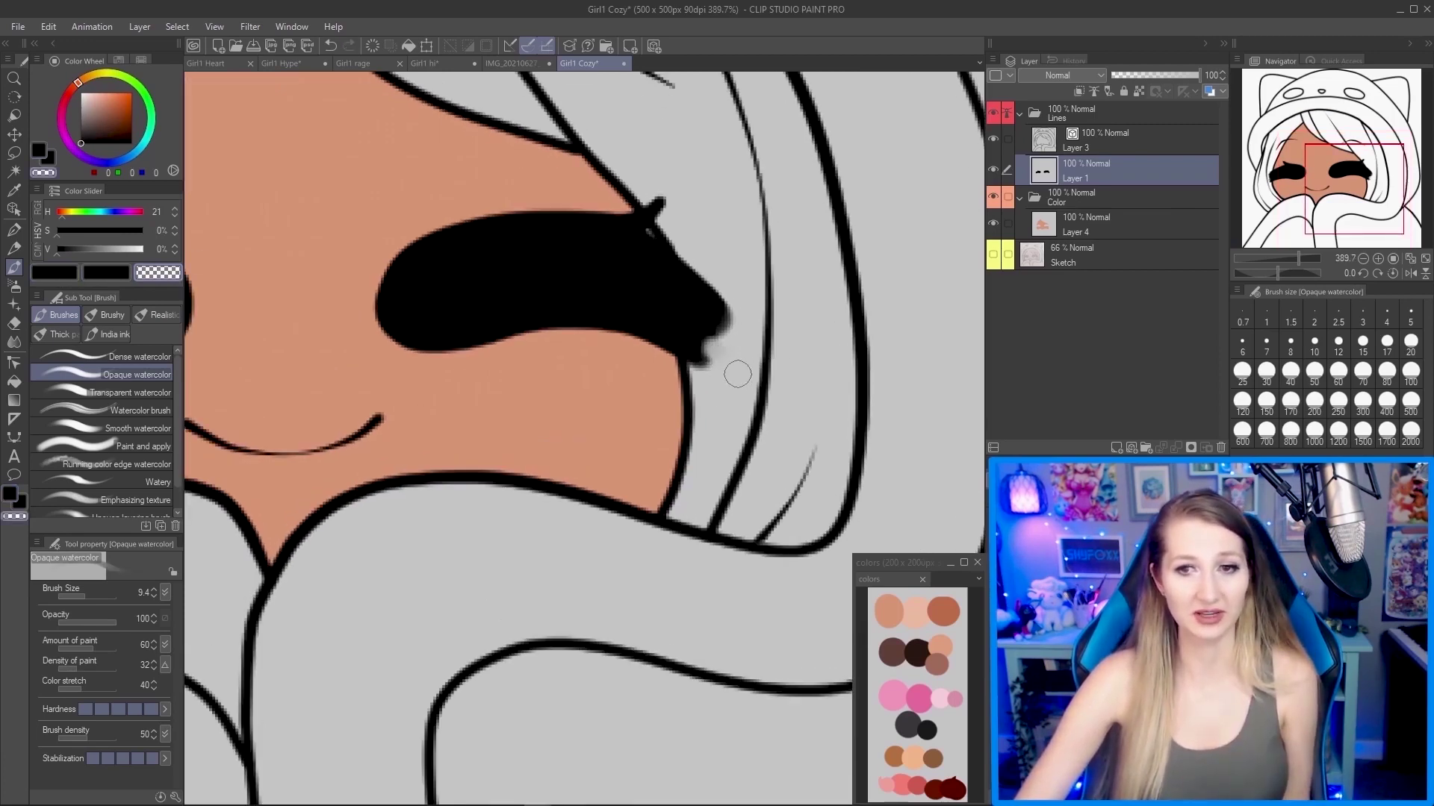
left_click_drag(741, 351, 737, 340)
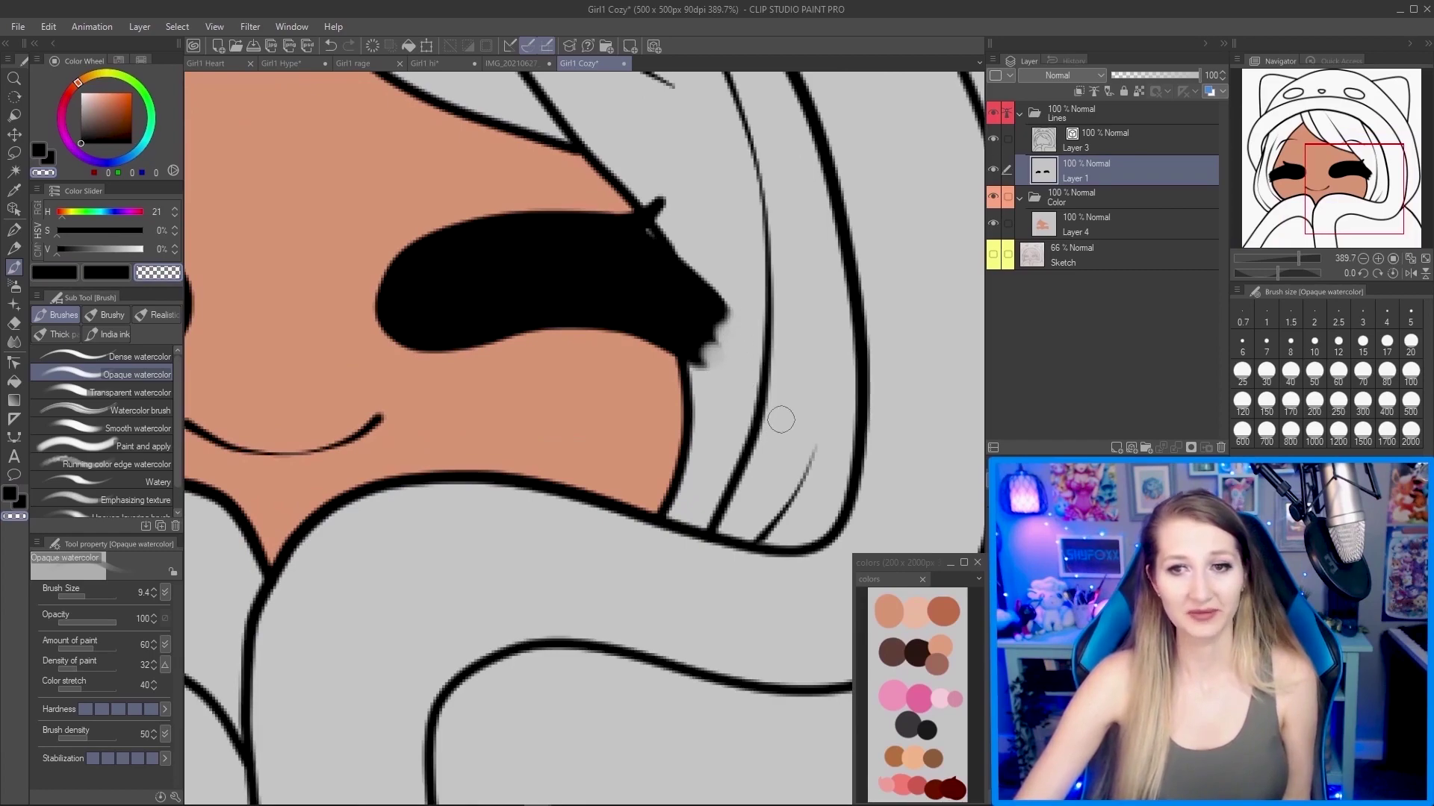
scroll(780, 420, "down", 3)
scroll(791, 415, "up", 3)
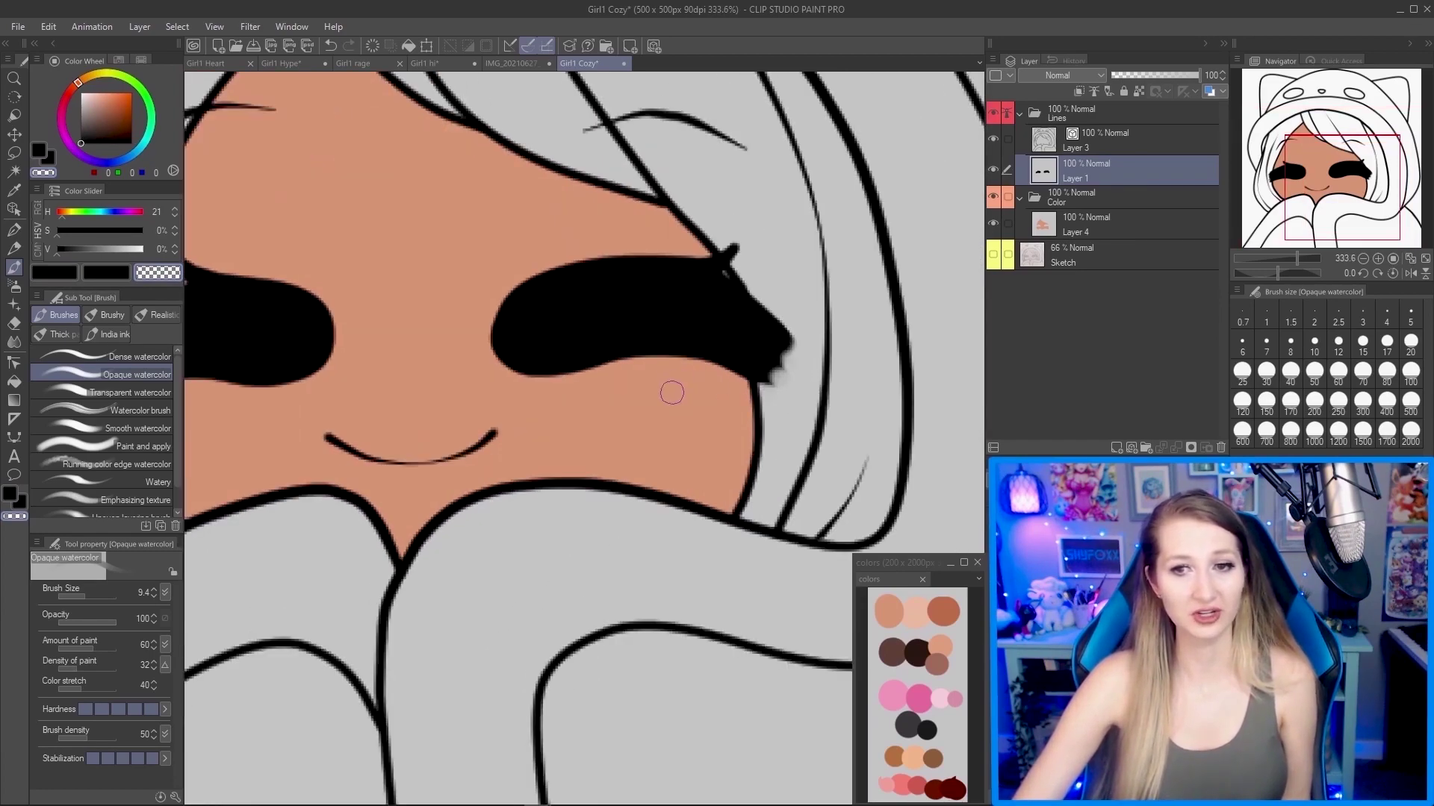
Carve matching small notches into the outer lash edge of the left-hand eye with the transparent Opaque watercolor brush.
scroll(672, 393, "down", 3)
scroll(343, 428, "up", 3)
scroll(361, 391, "down", 1)
scroll(319, 415, "up", 1)
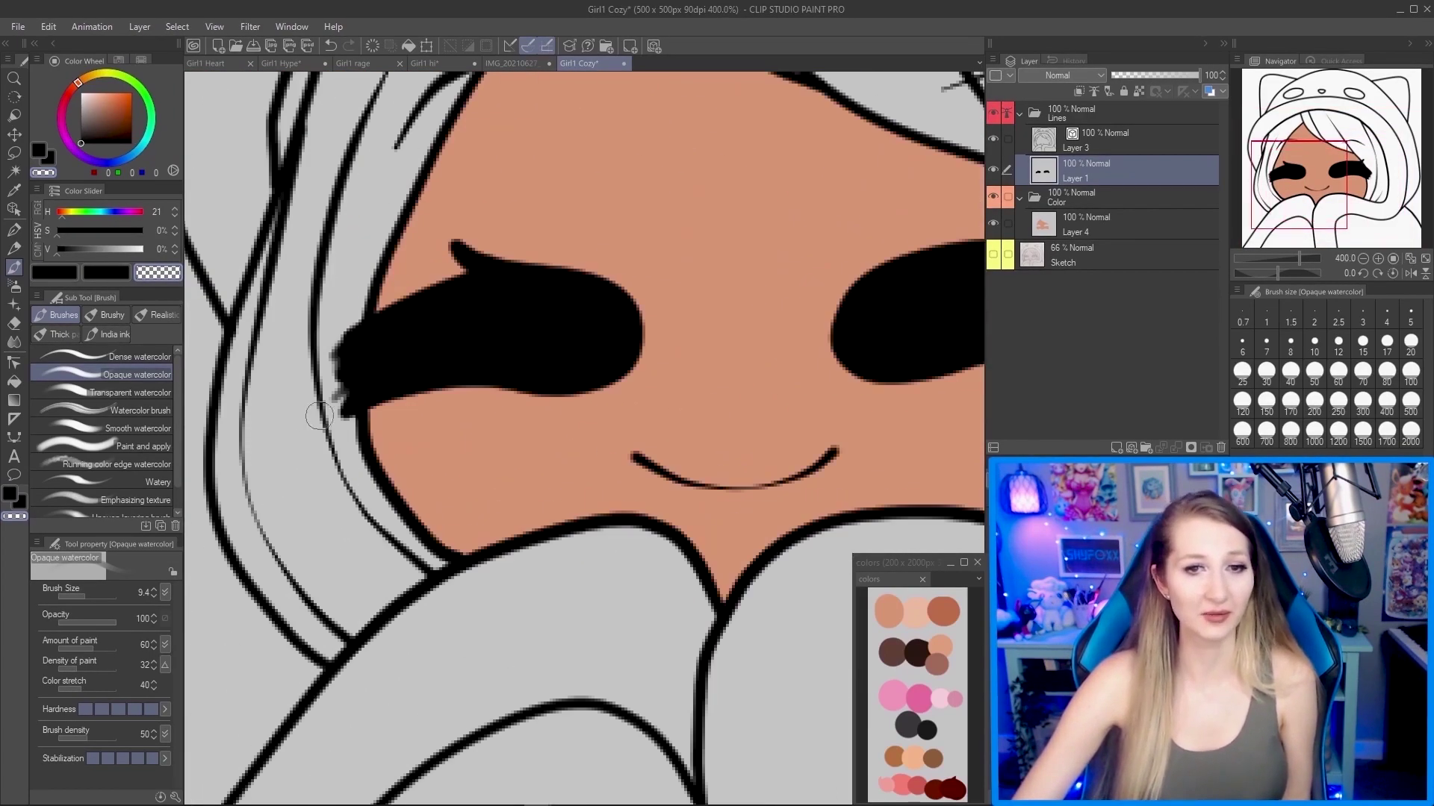
scroll(319, 415, "down", 3)
scroll(448, 363, "up", 3)
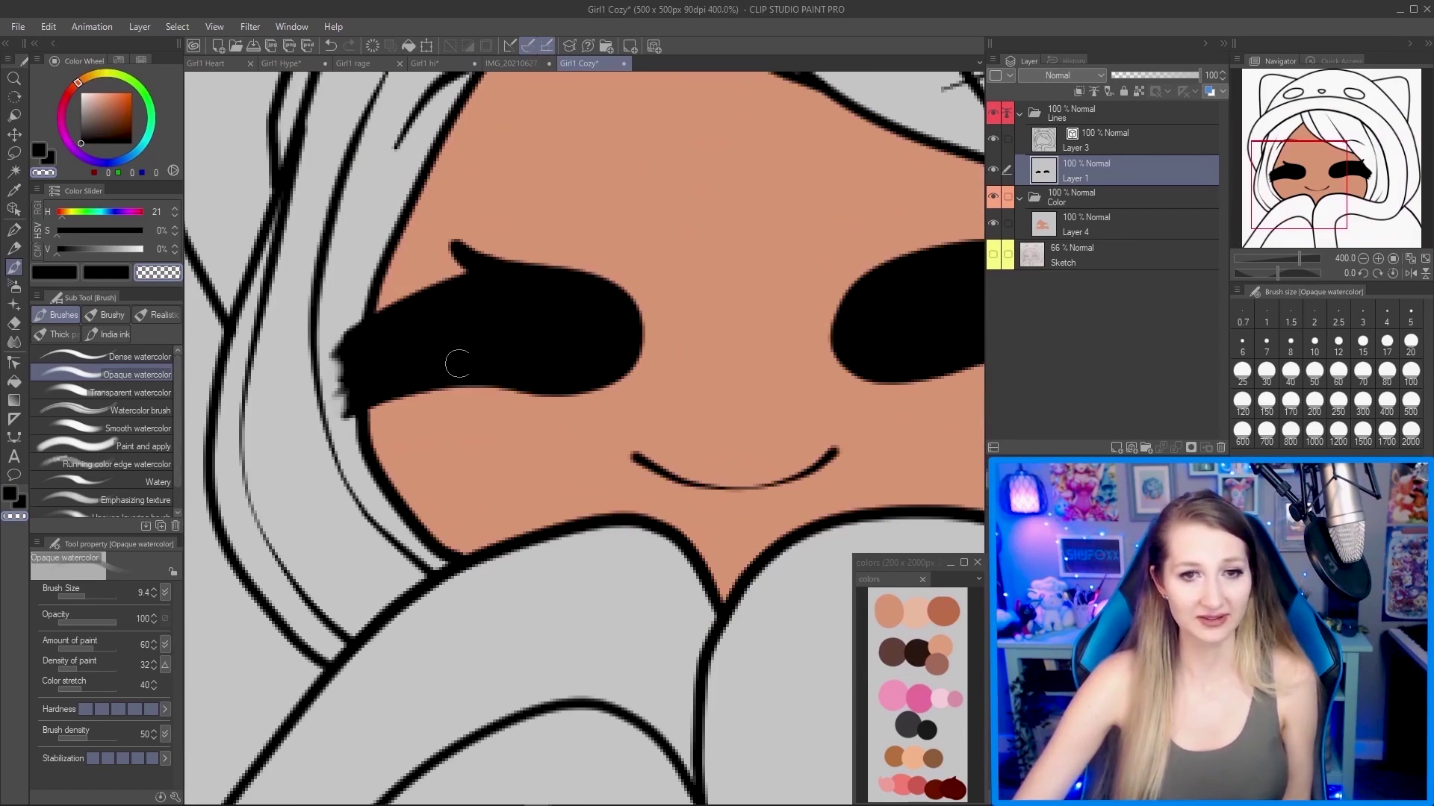
scroll(457, 364, "down", 3)
scroll(458, 363, "down", 2)
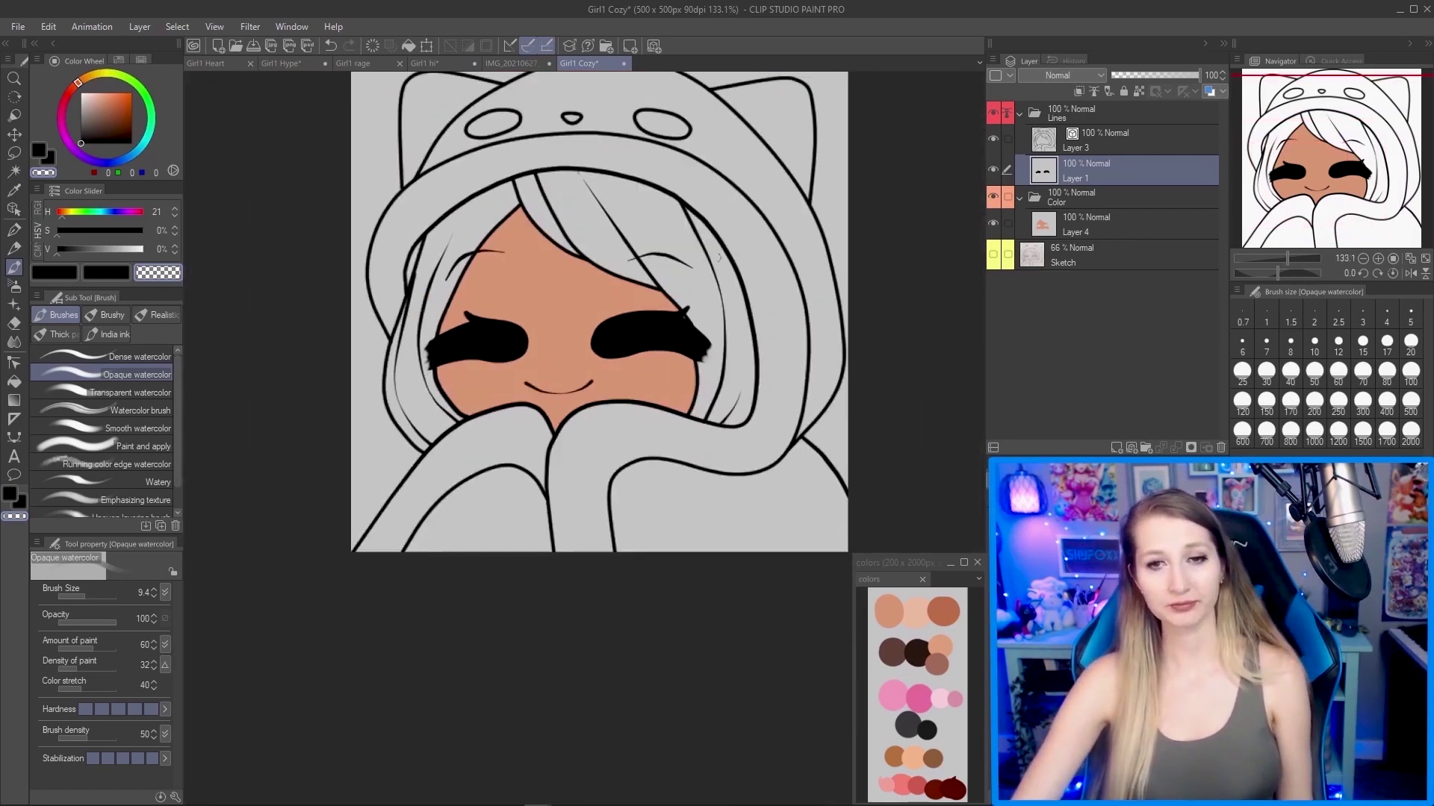
scroll(585, 282, "up", 3)
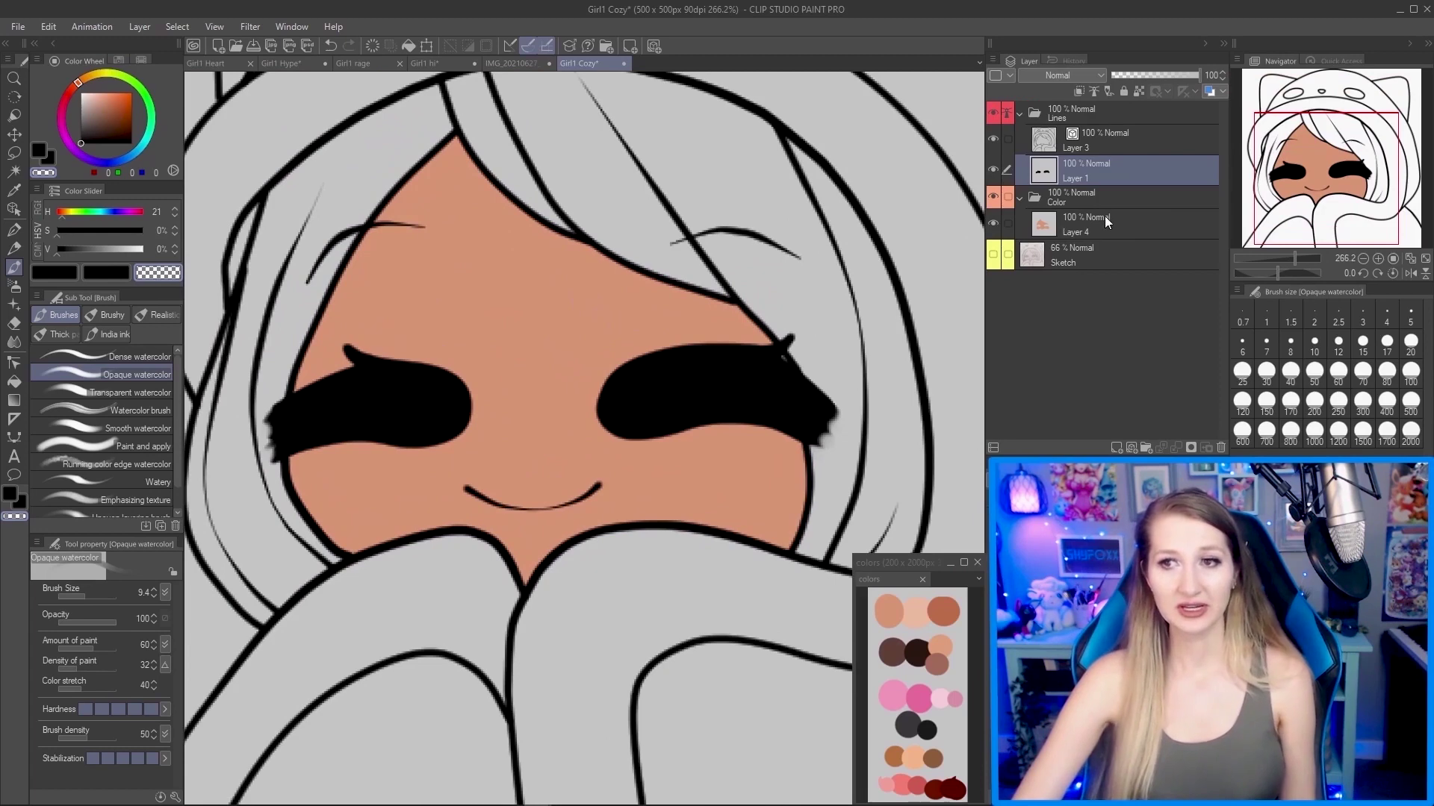
Select the skin layer (Layer 4), sample the skin colour from the face and switch to the G-pen 40.
left_click(1104, 217)
scroll(804, 371, "up", 4)
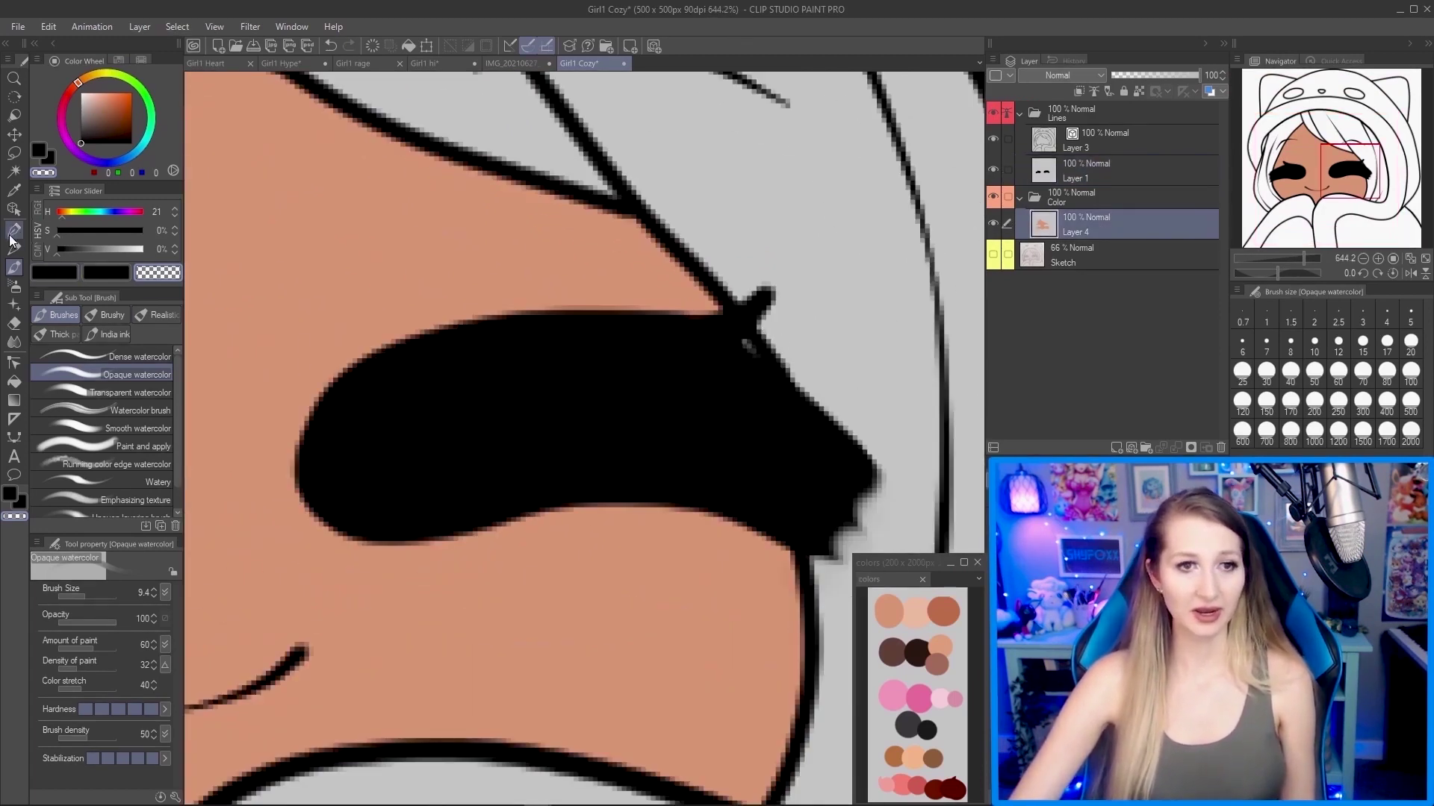
left_click(15, 191)
left_click(334, 202)
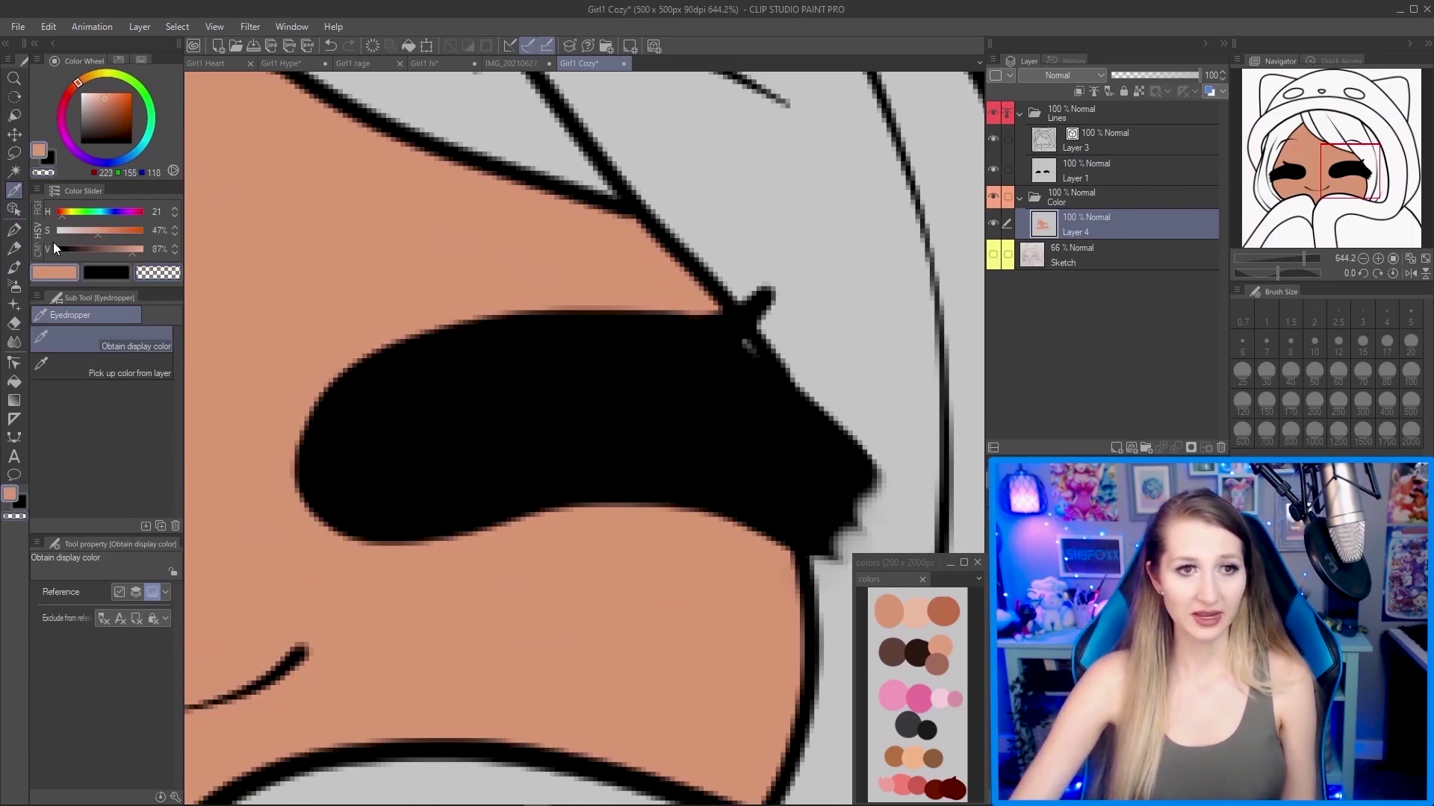
left_click(14, 229)
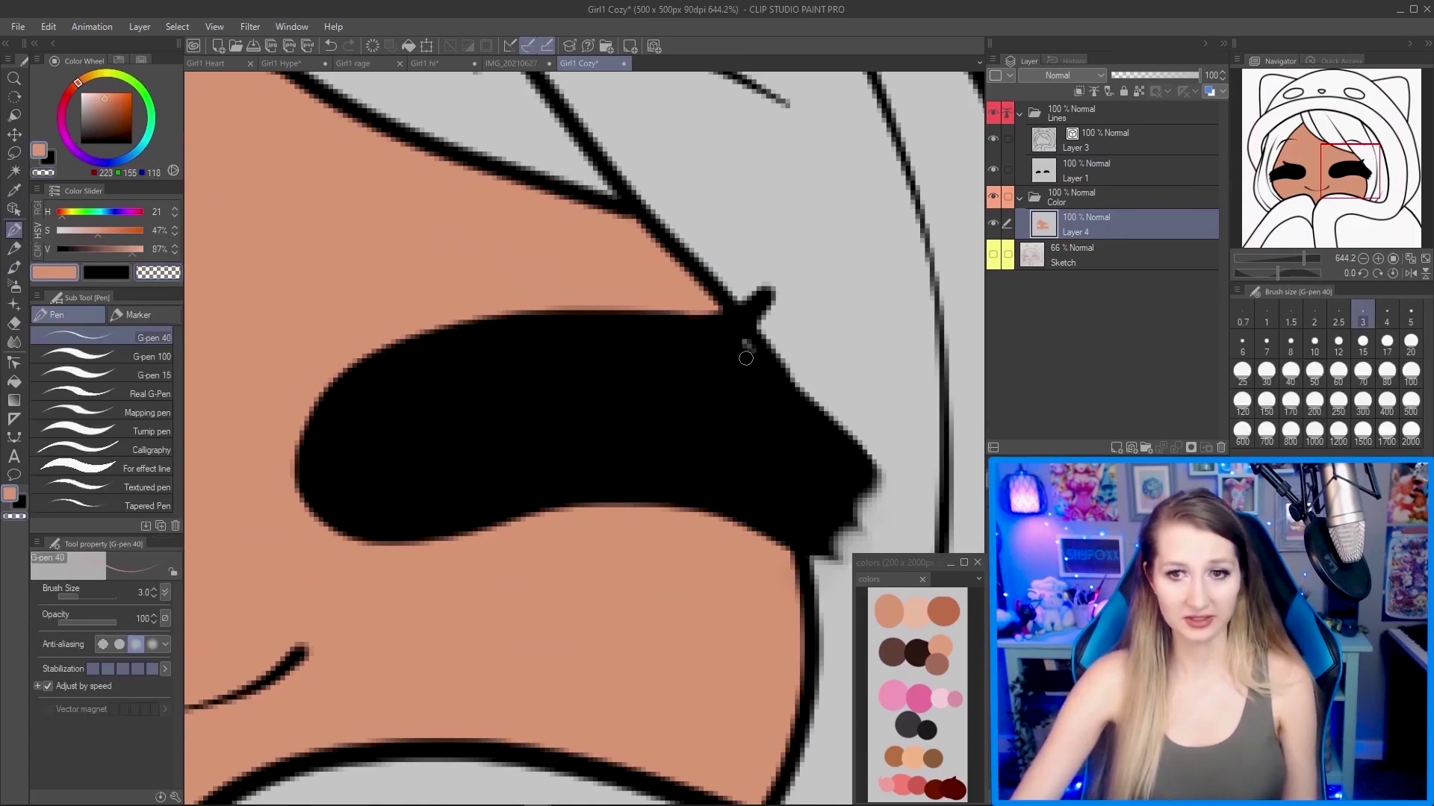
scroll(565, 304, "down", 10)
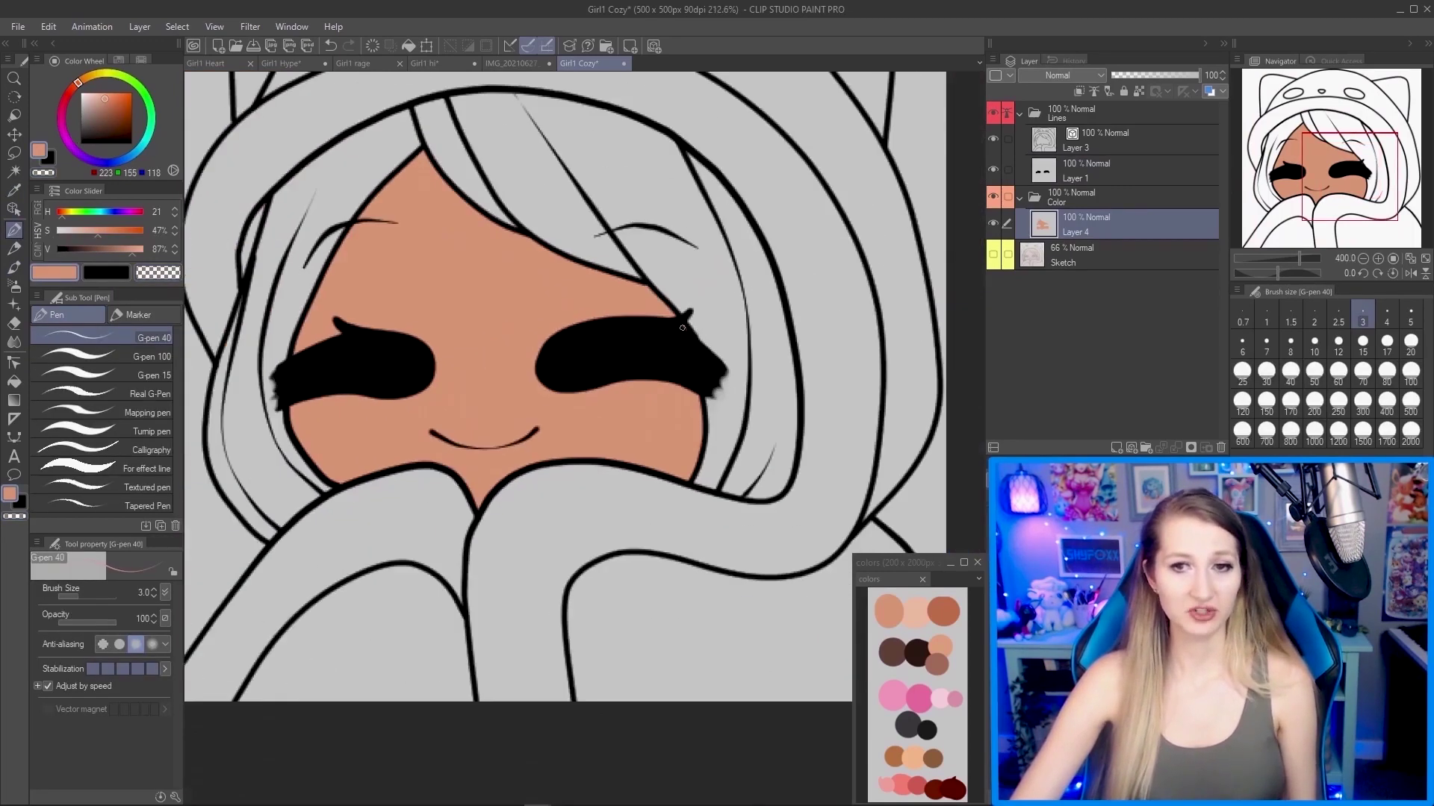
scroll(565, 304, "up", 2)
scroll(565, 304, "down", 2)
scroll(717, 371, "up", 1)
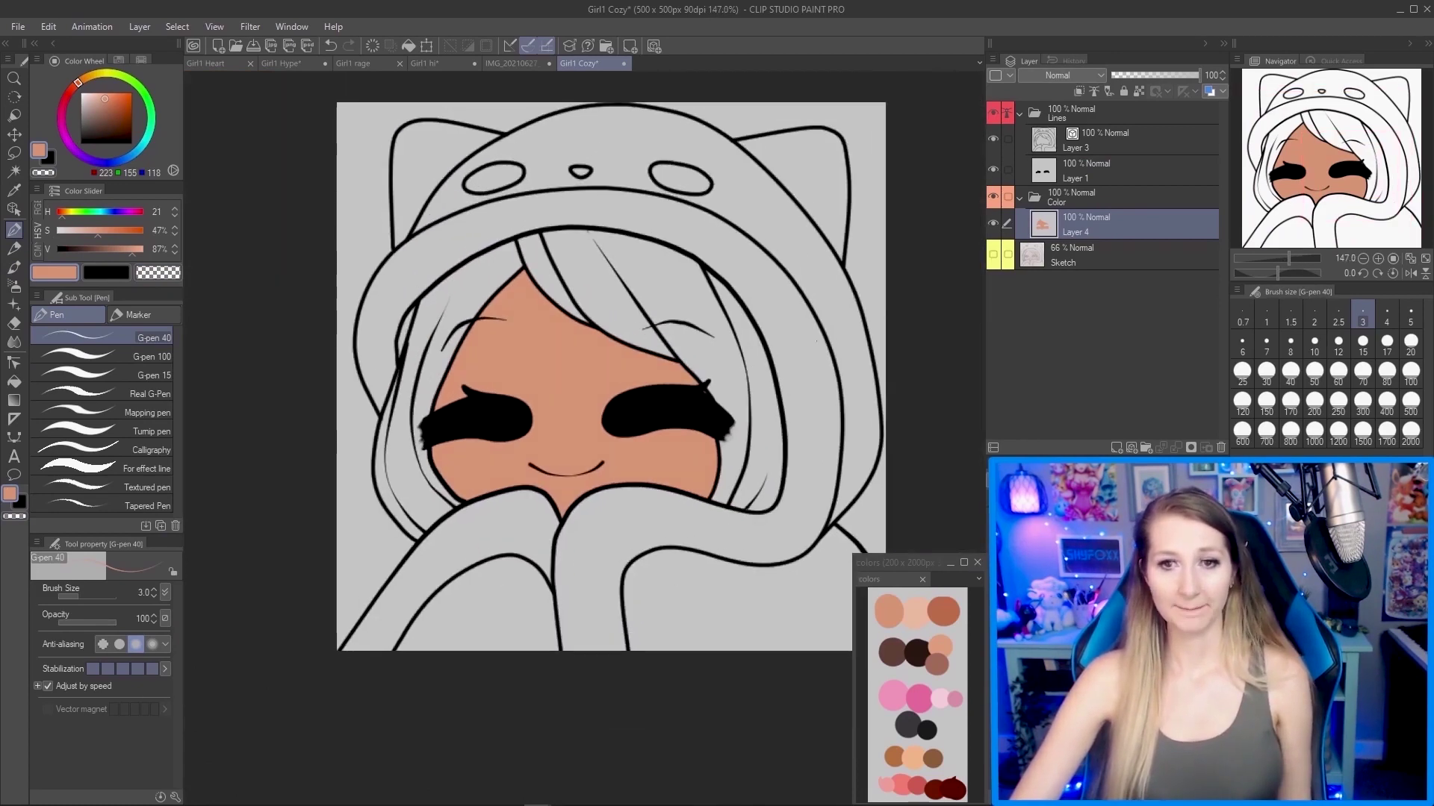
scroll(716, 371, "up", 1)
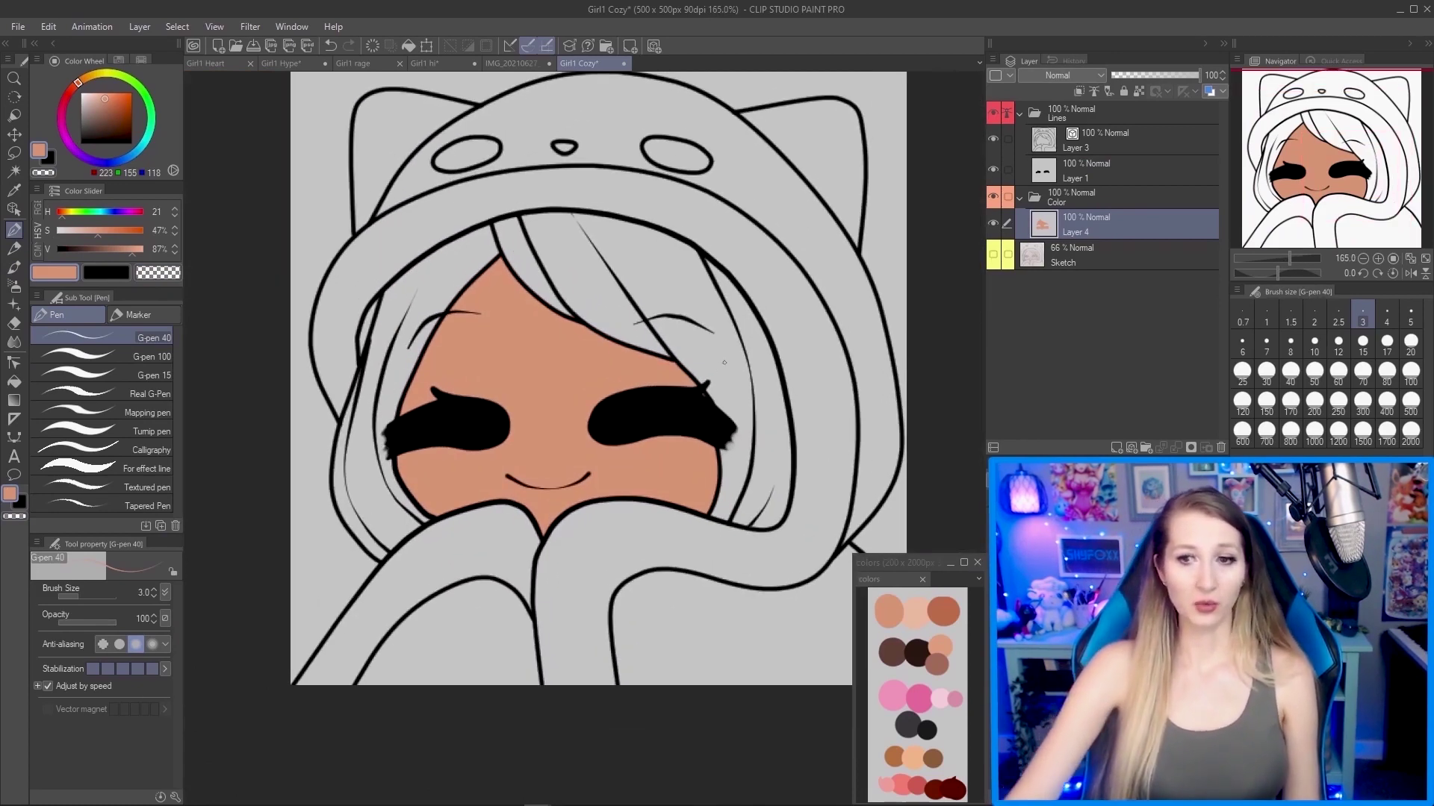
Add a new layer above the skin layer, sample dark brown from the colors palette image and switch to the Fill tool.
left_click(1115, 448)
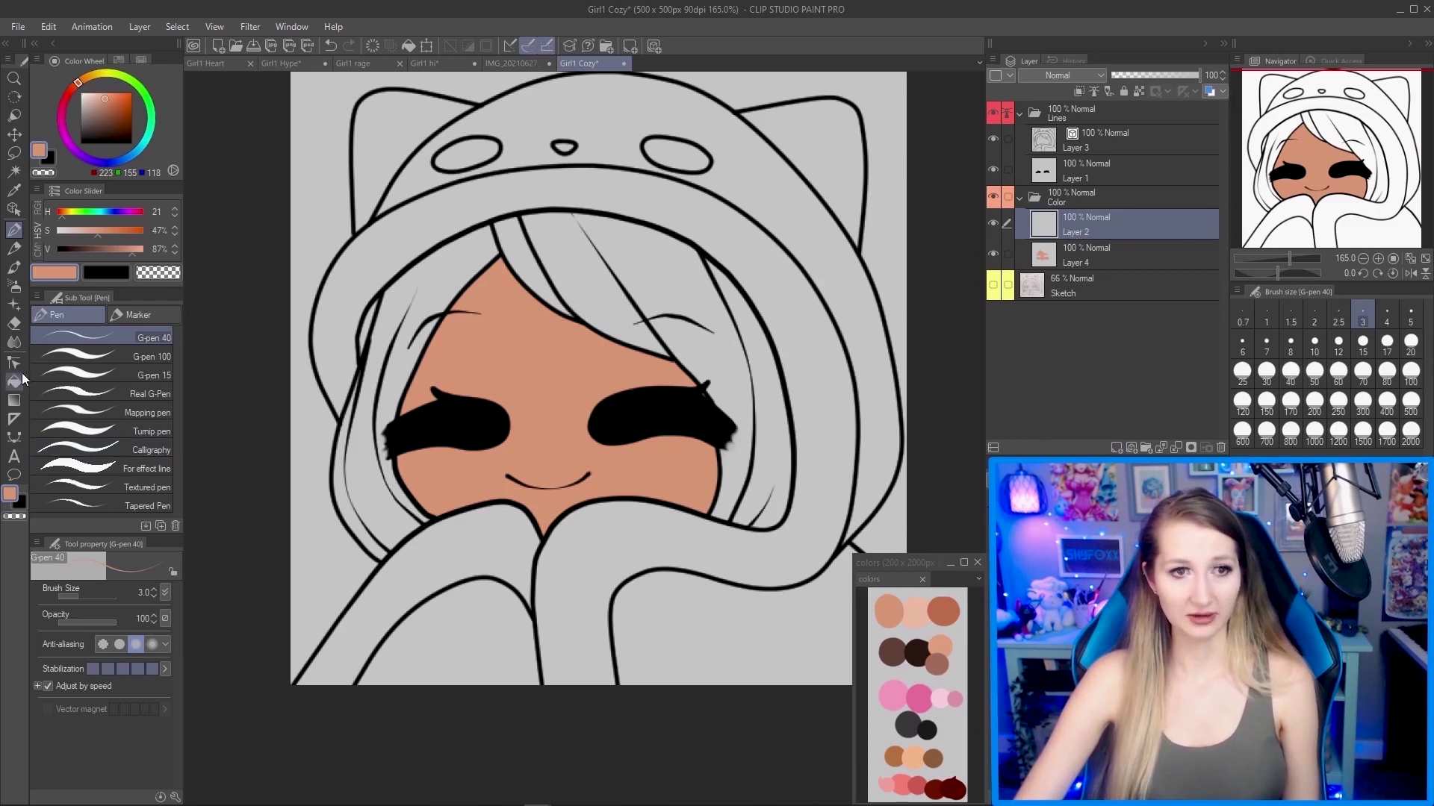
left_click(13, 189)
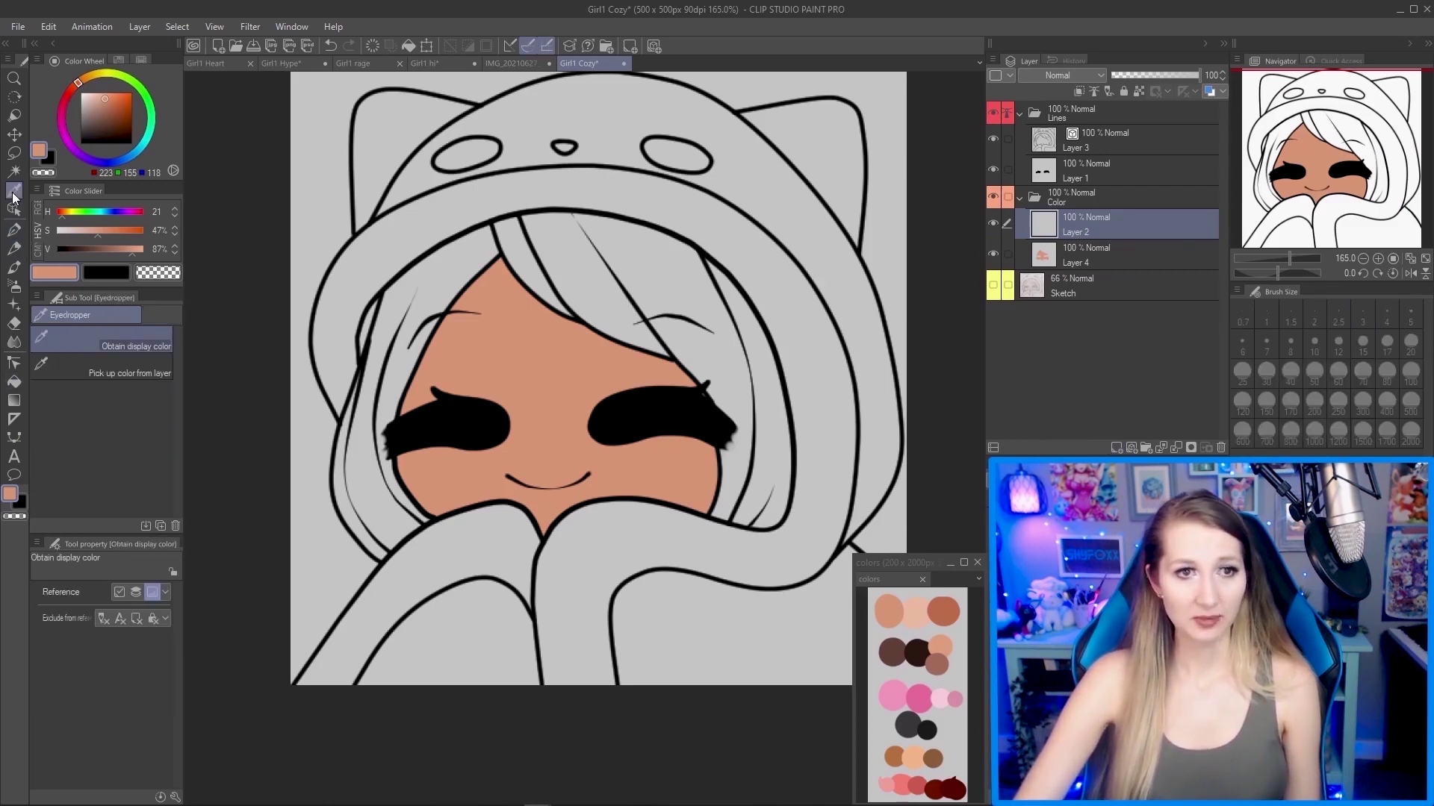
left_click(896, 649)
left_click(899, 641)
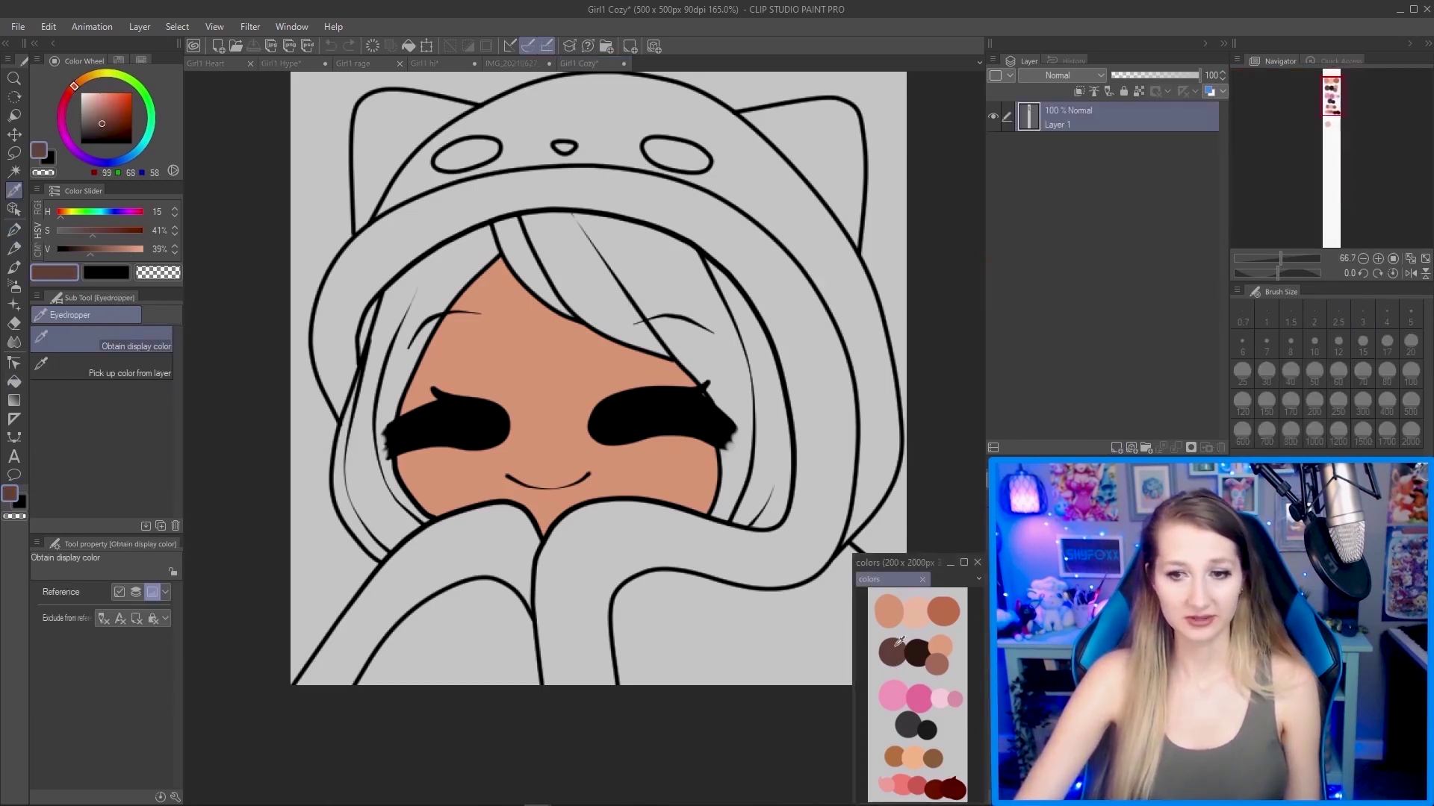
key("g")
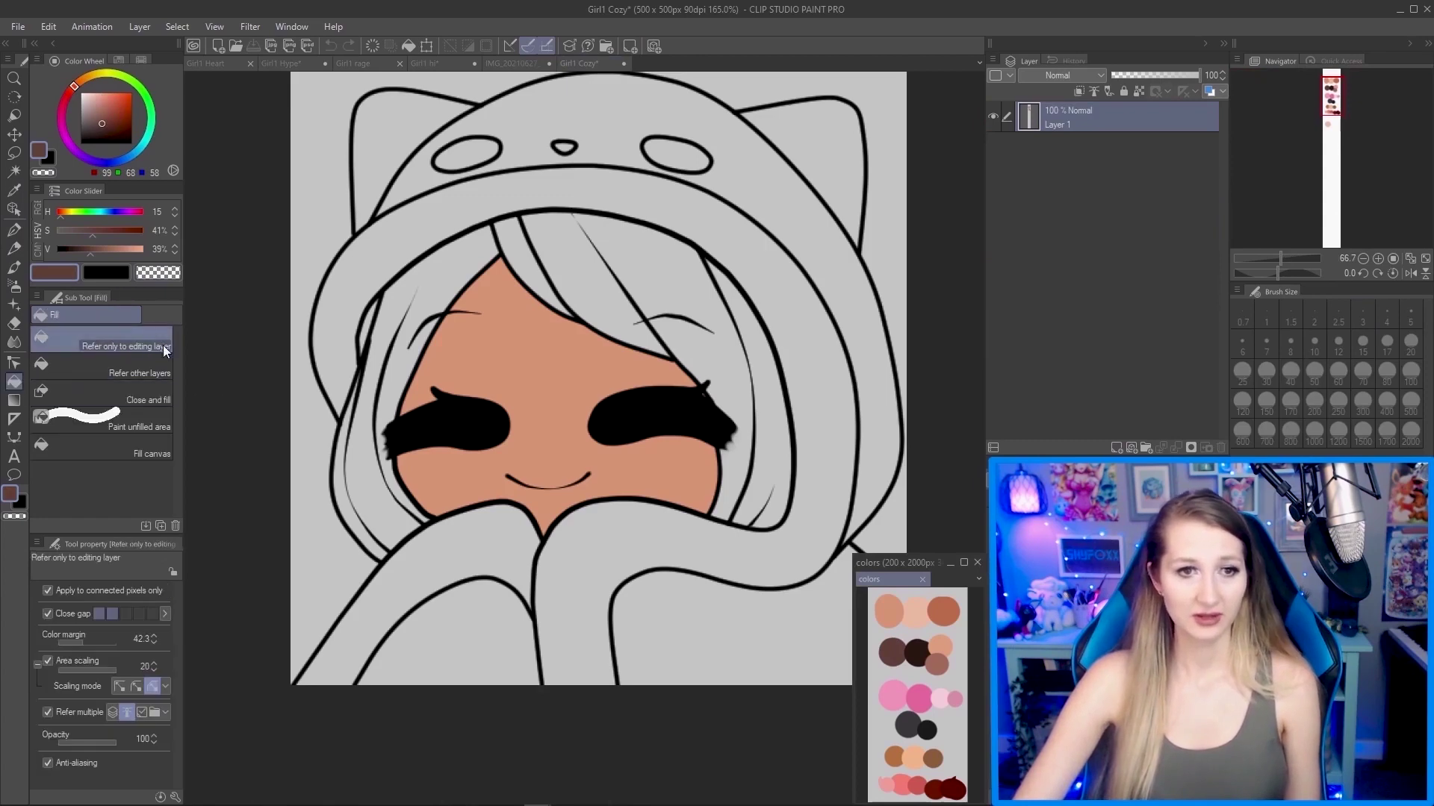
Try filling the left-hand hair section with brown, testing wider Close gap settings, and undo the fills.
left_click(430, 276)
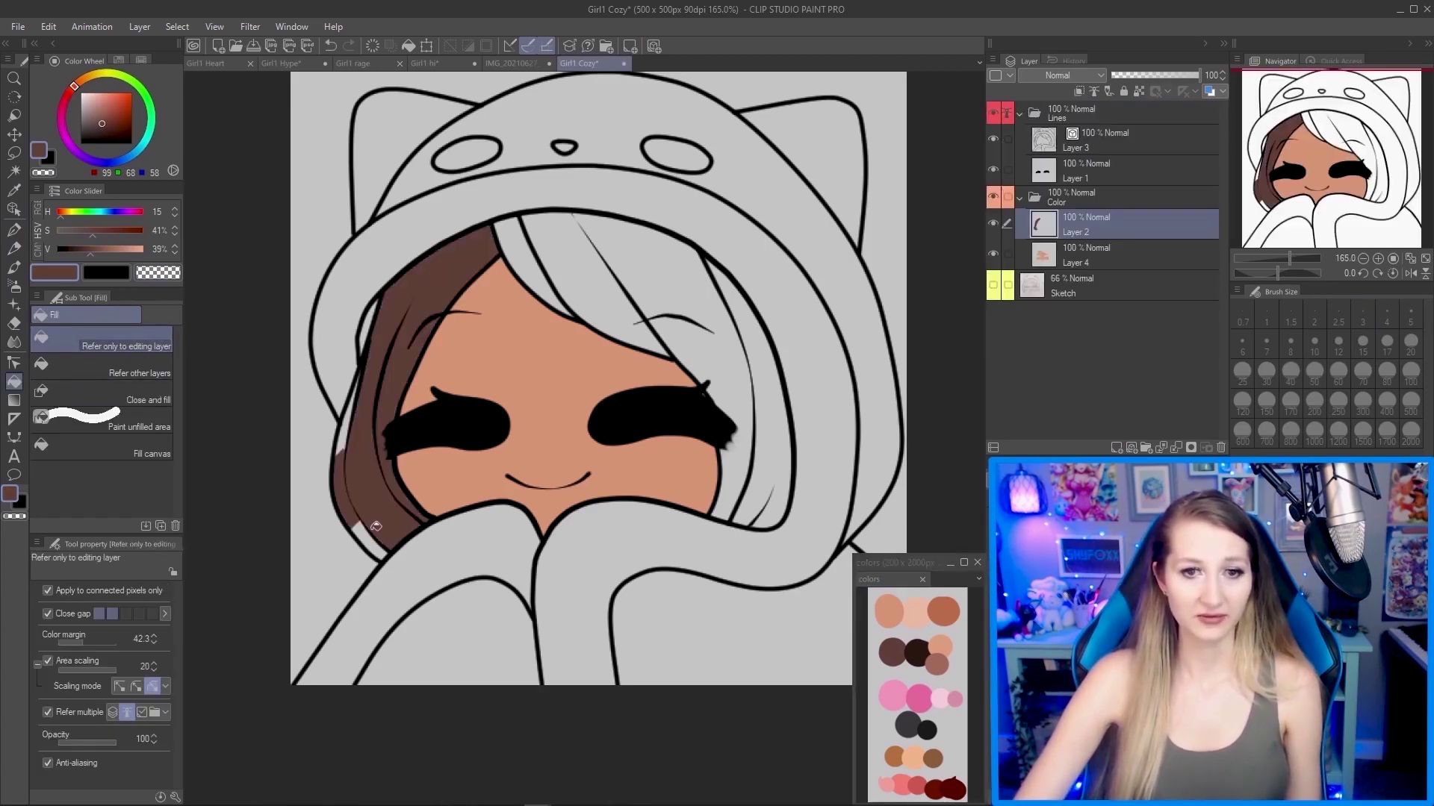
scroll(351, 431, "up", 3)
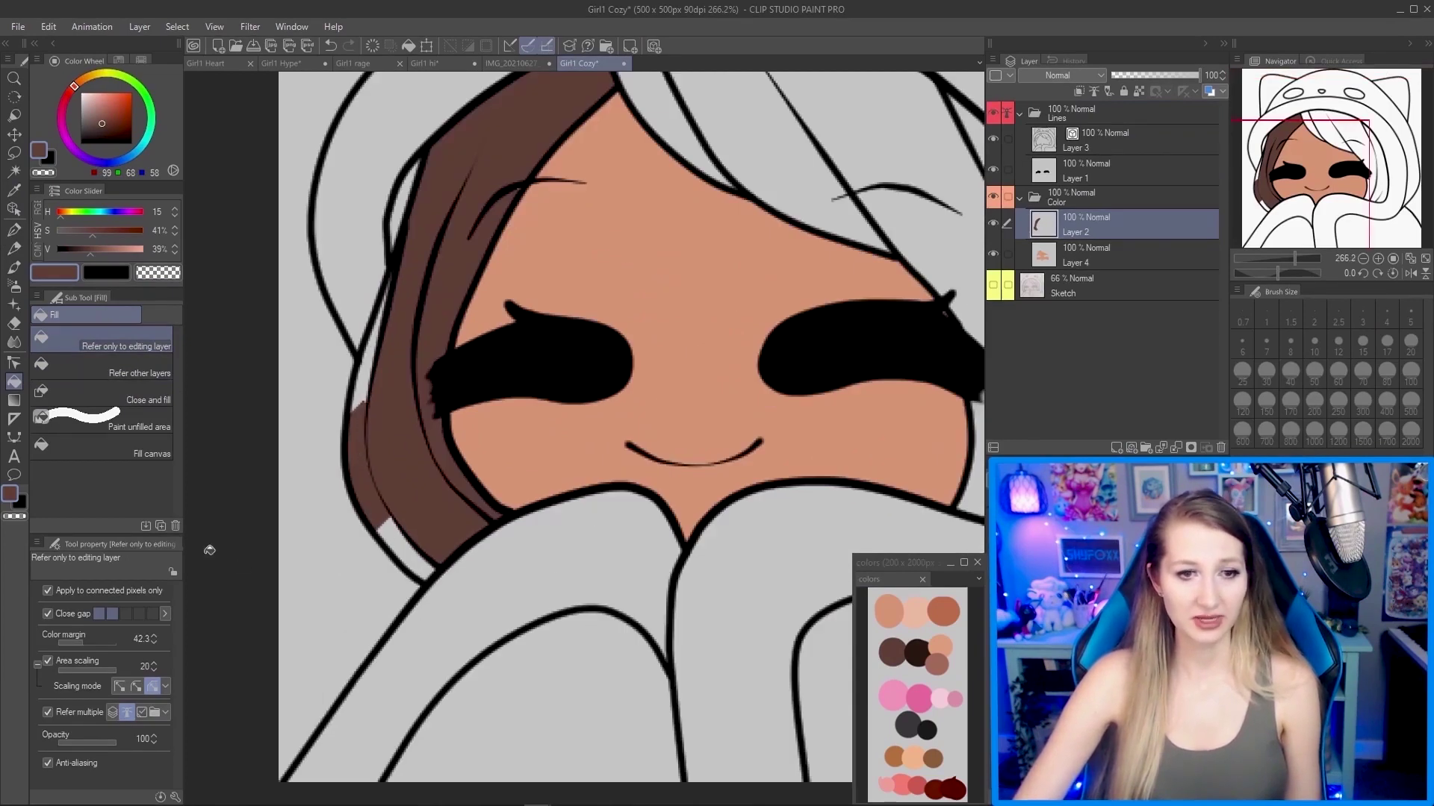
left_click(130, 614)
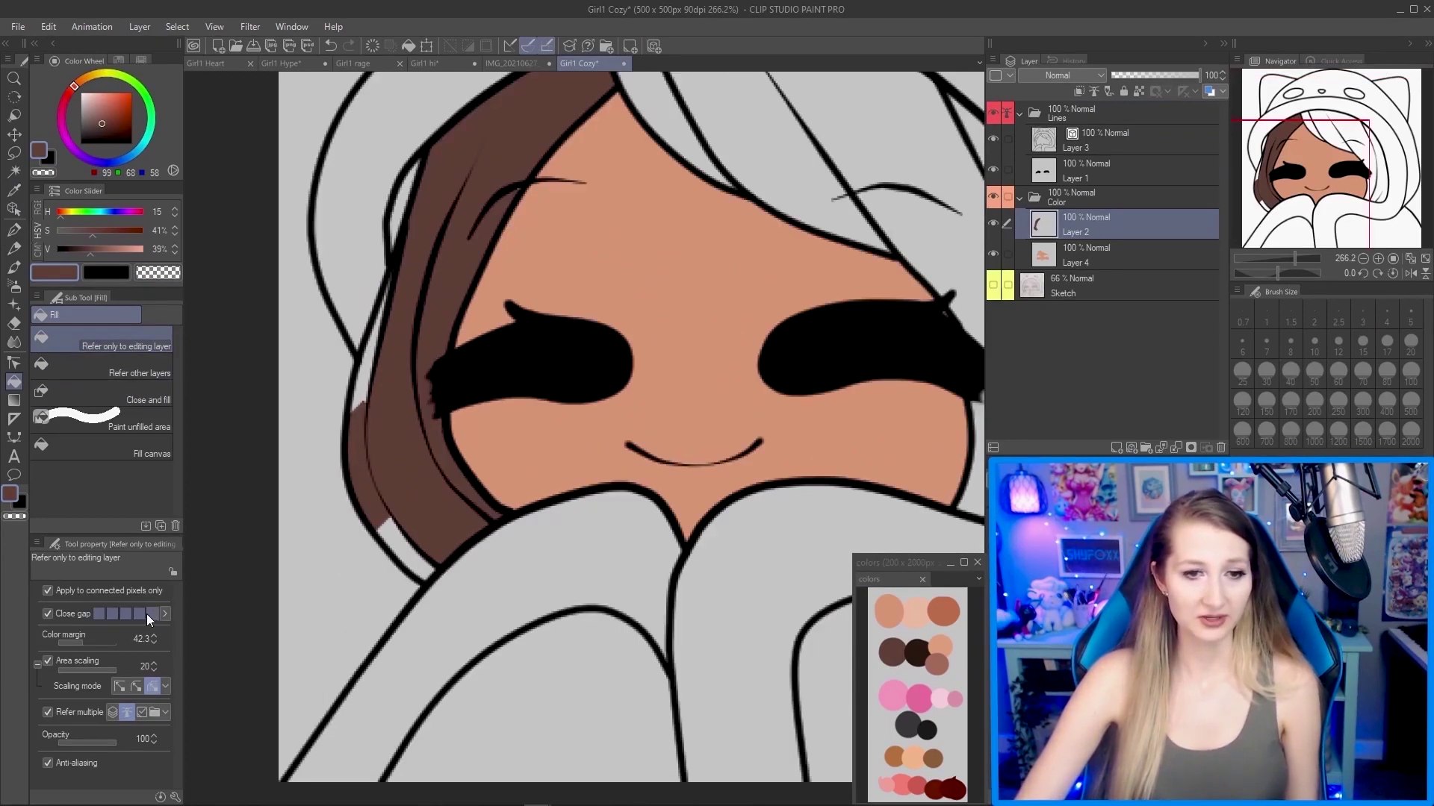
left_click(150, 614)
key("ctrl+z")
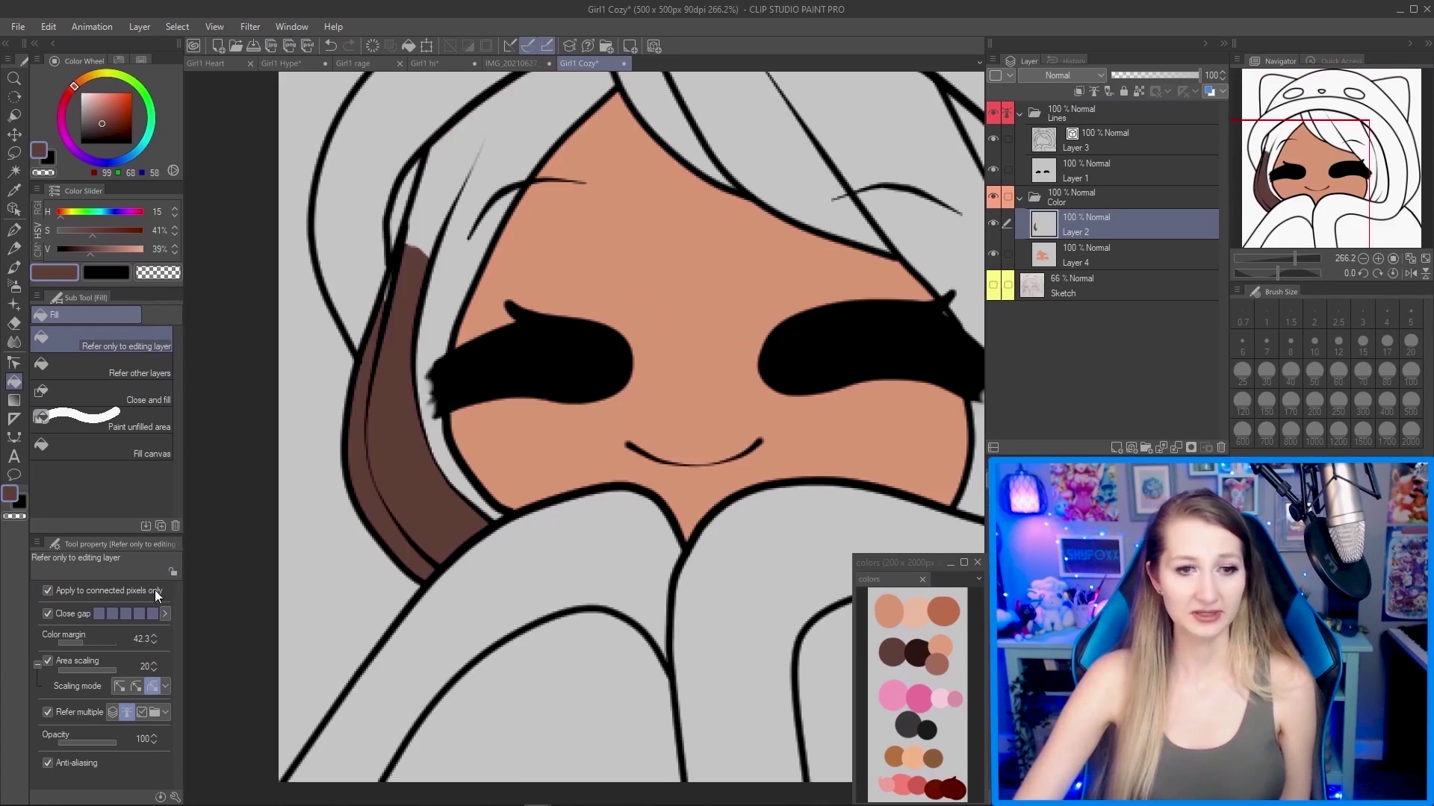
key("ctrl+z")
left_click(113, 614)
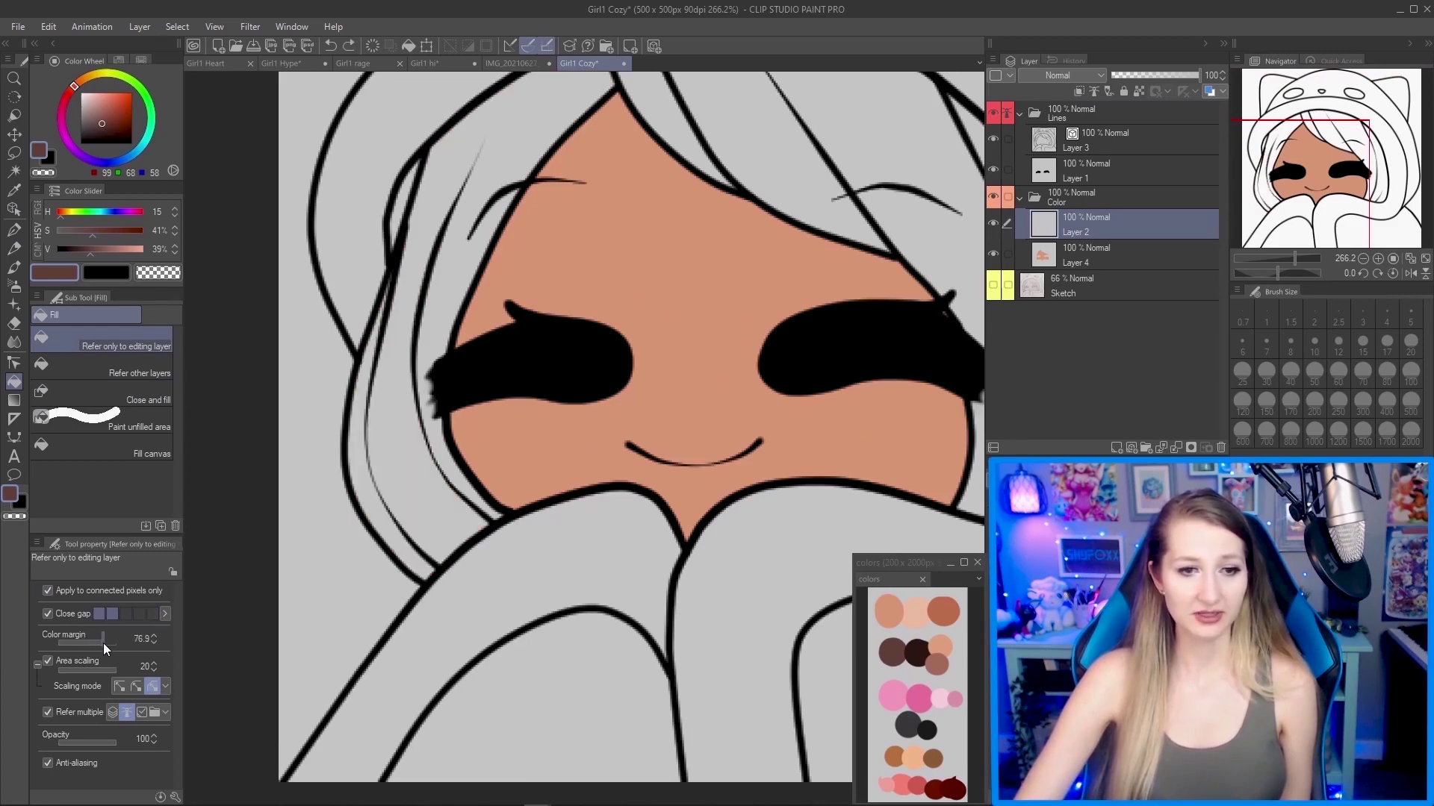
Set the fill's color margin to 83.3 and fill all hair sections inside the hood with the dark brown.
left_click_drag(103, 643, 106, 643)
left_click(394, 441)
scroll(400, 464, "down", 5)
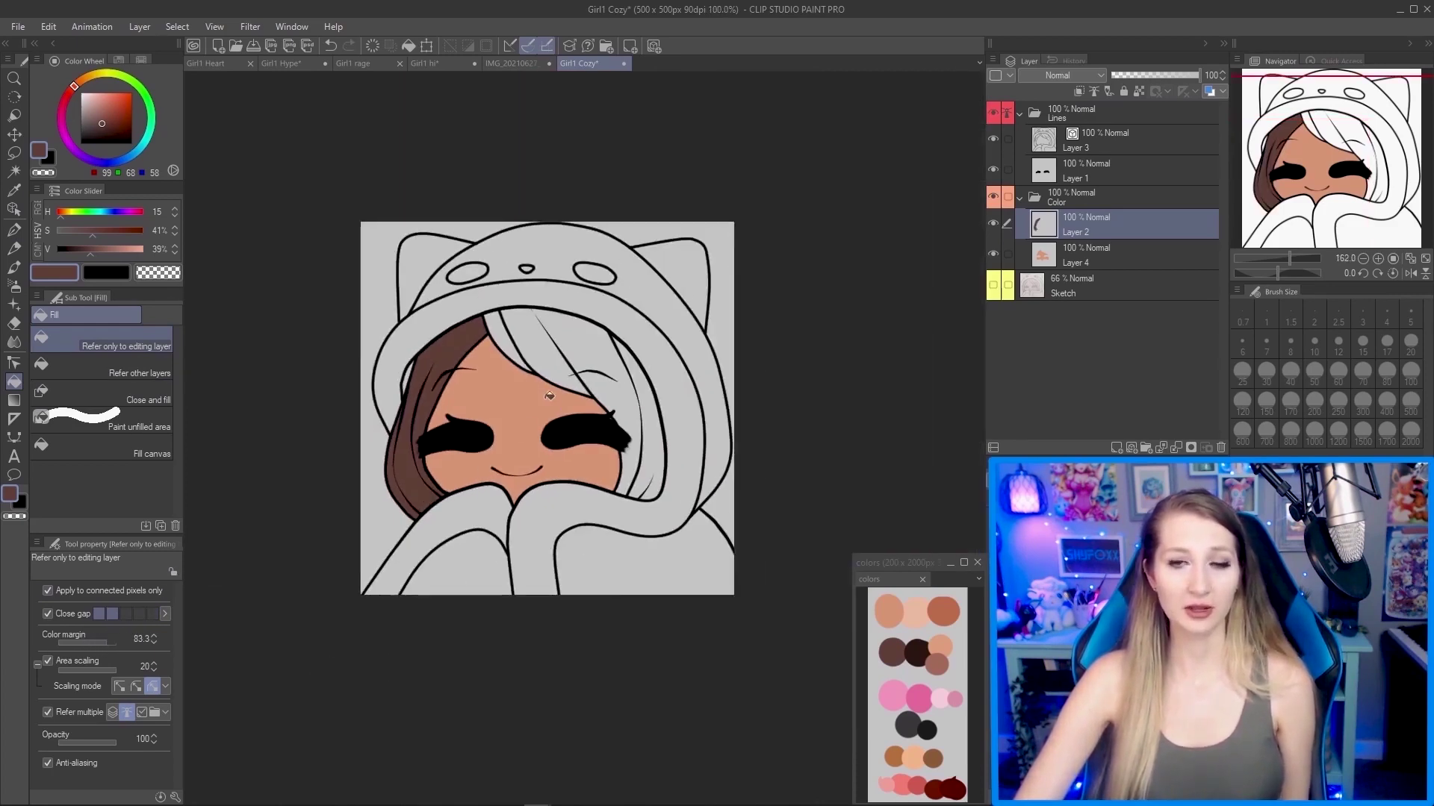
scroll(549, 395, "up", 2)
left_click(521, 311)
scroll(654, 431, "down", 2)
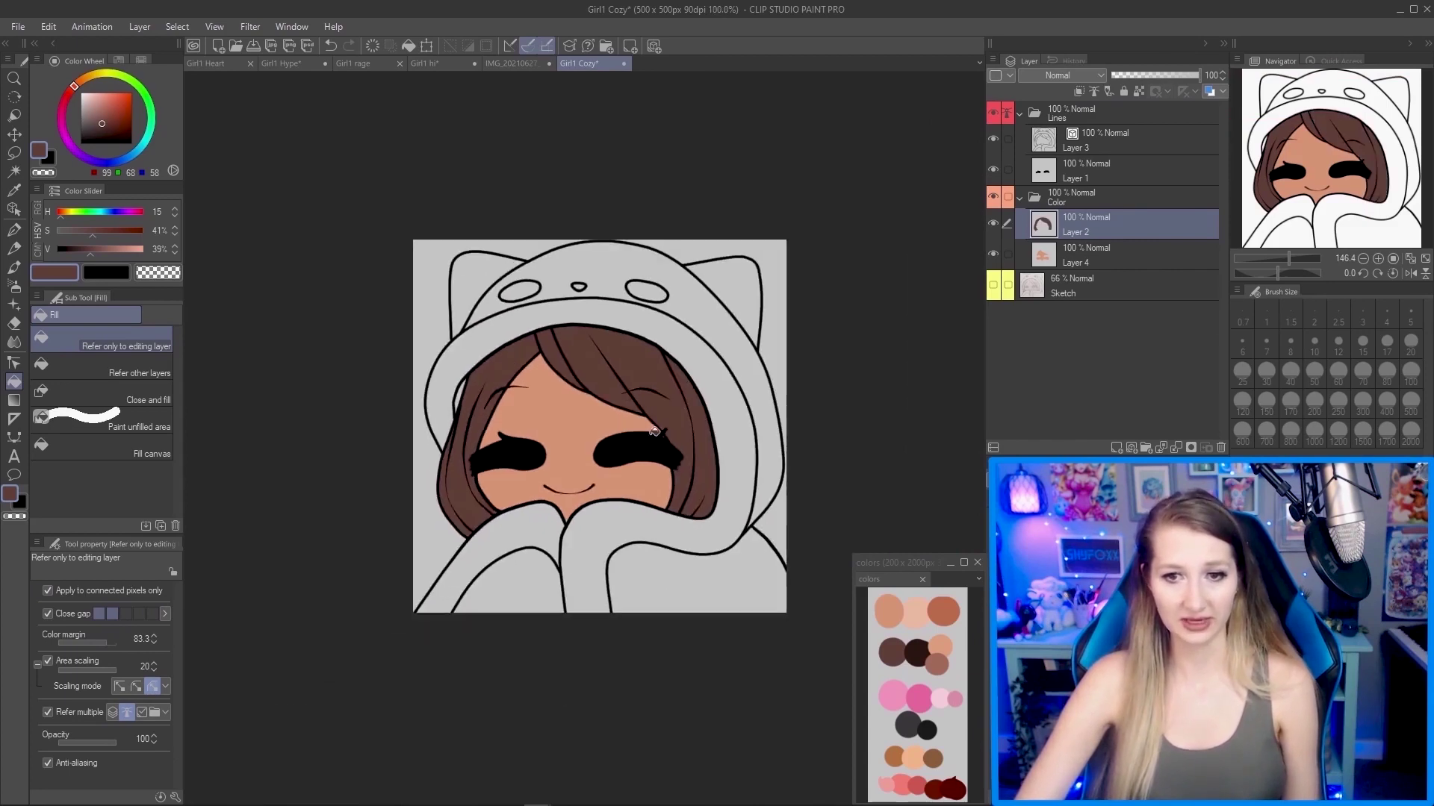
scroll(654, 432, "up", 2)
scroll(655, 431, "down", 2)
scroll(654, 431, "up", 2)
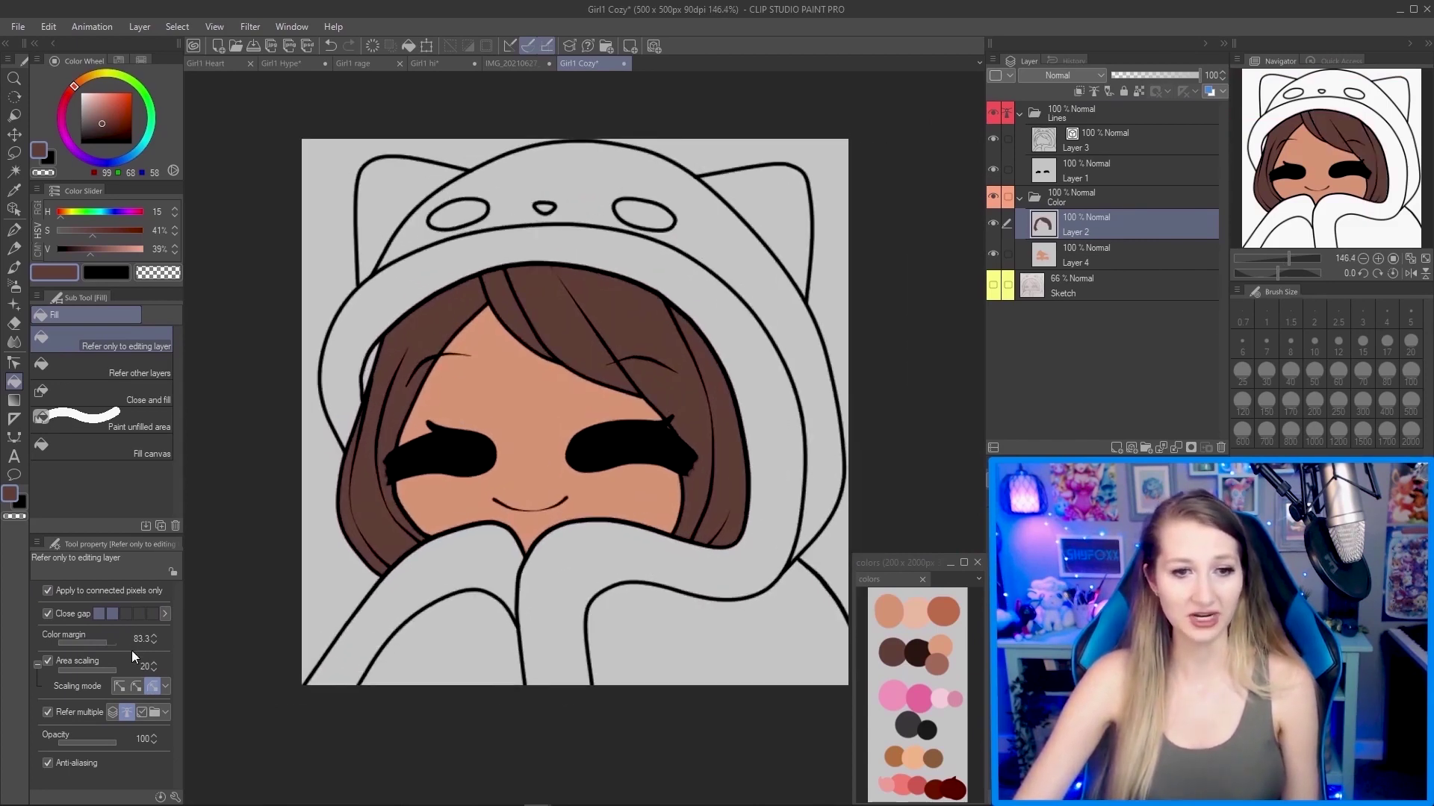
Set the fill's area scaling to 15 and color margin to 85.9, undoing a test fill made at margin 100.
left_click(110, 669)
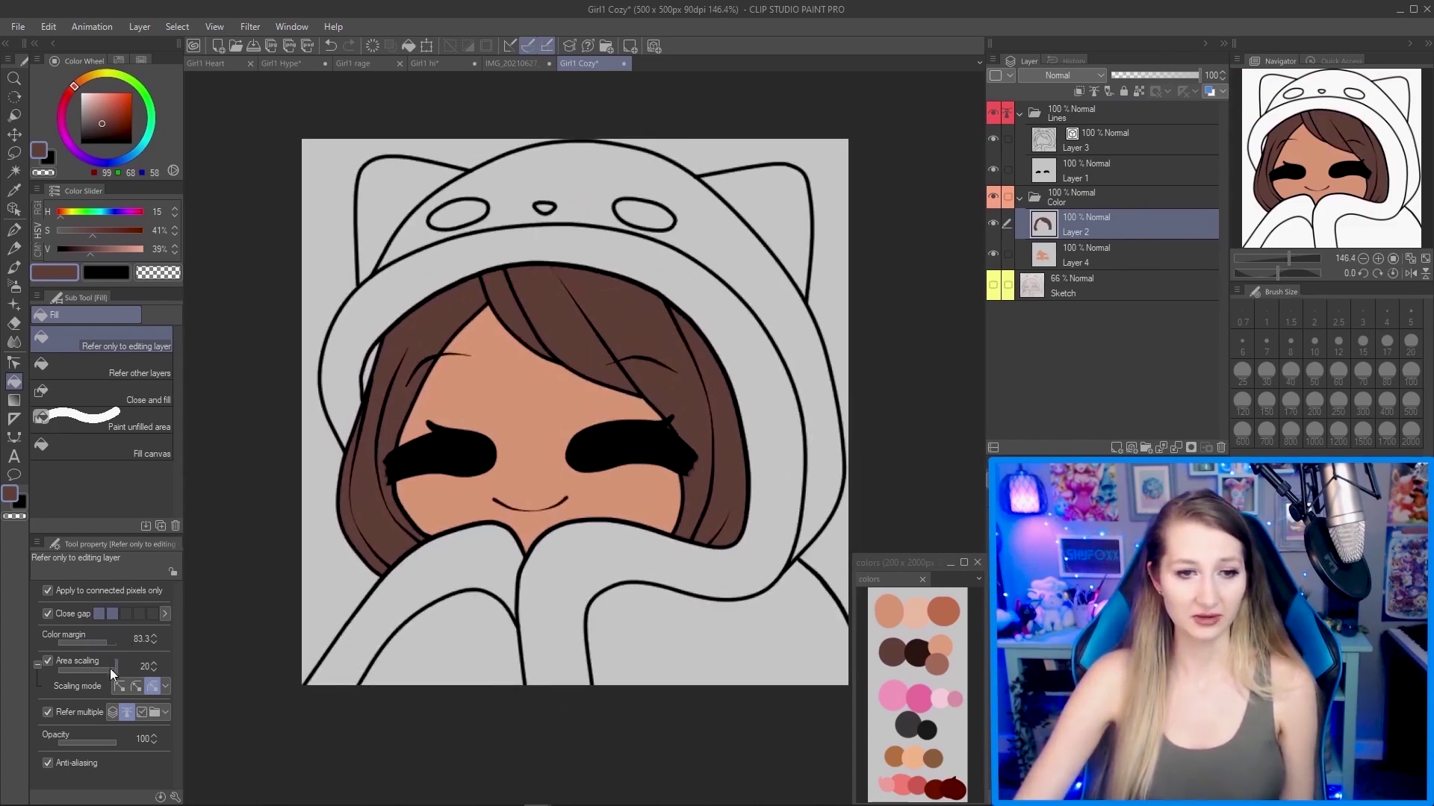
left_click_drag(105, 642, 140, 639)
left_click(494, 322)
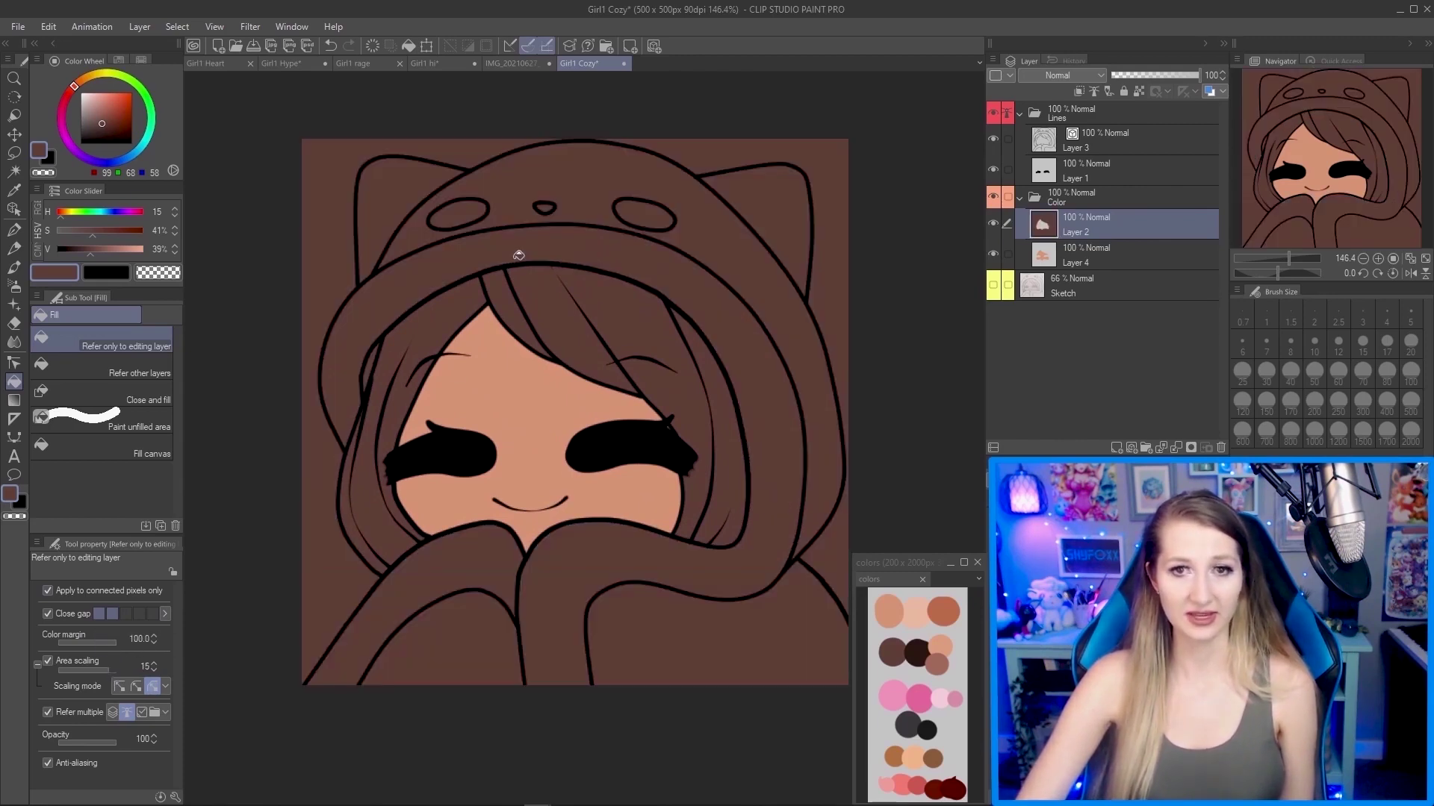
key("ctrl+z")
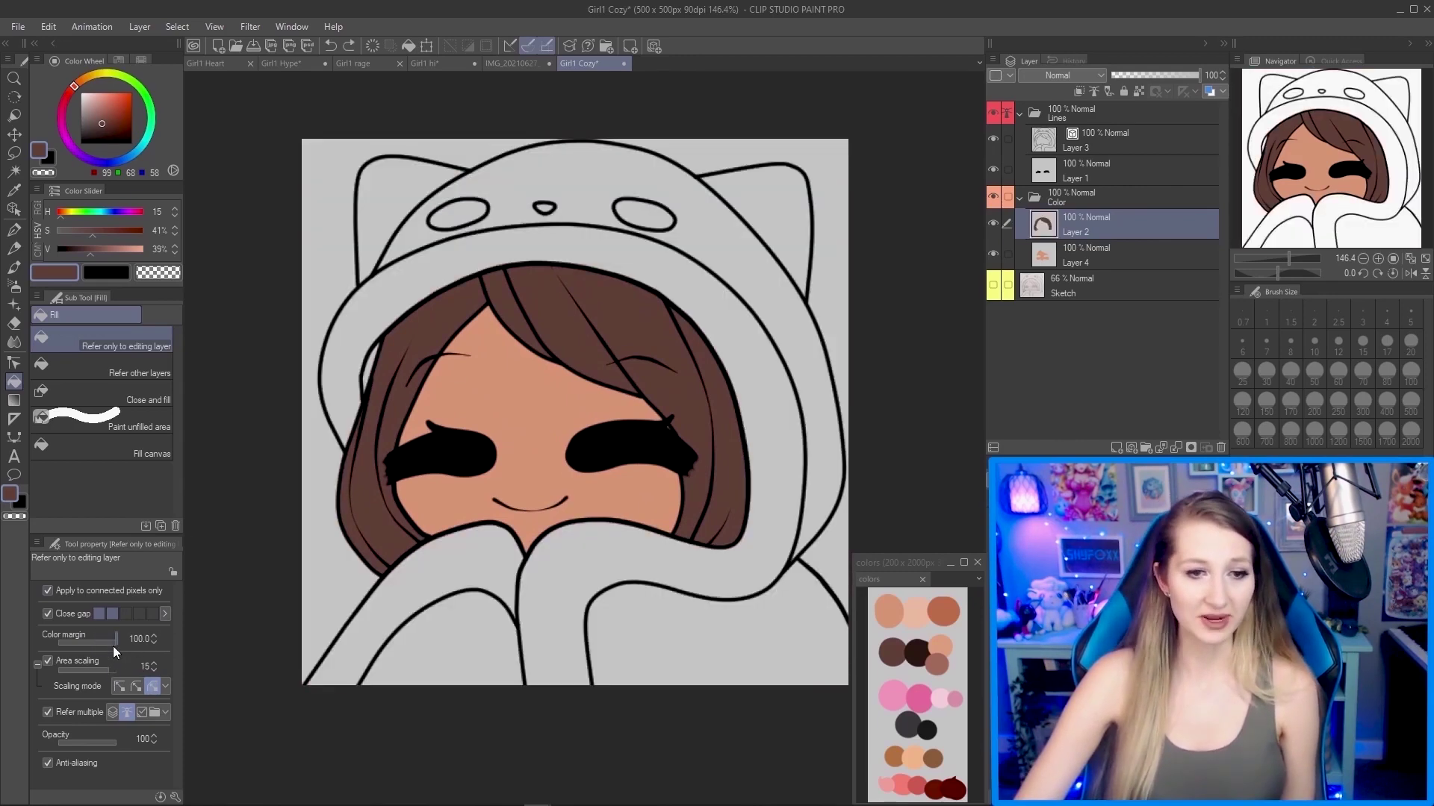
left_click_drag(114, 647, 109, 644)
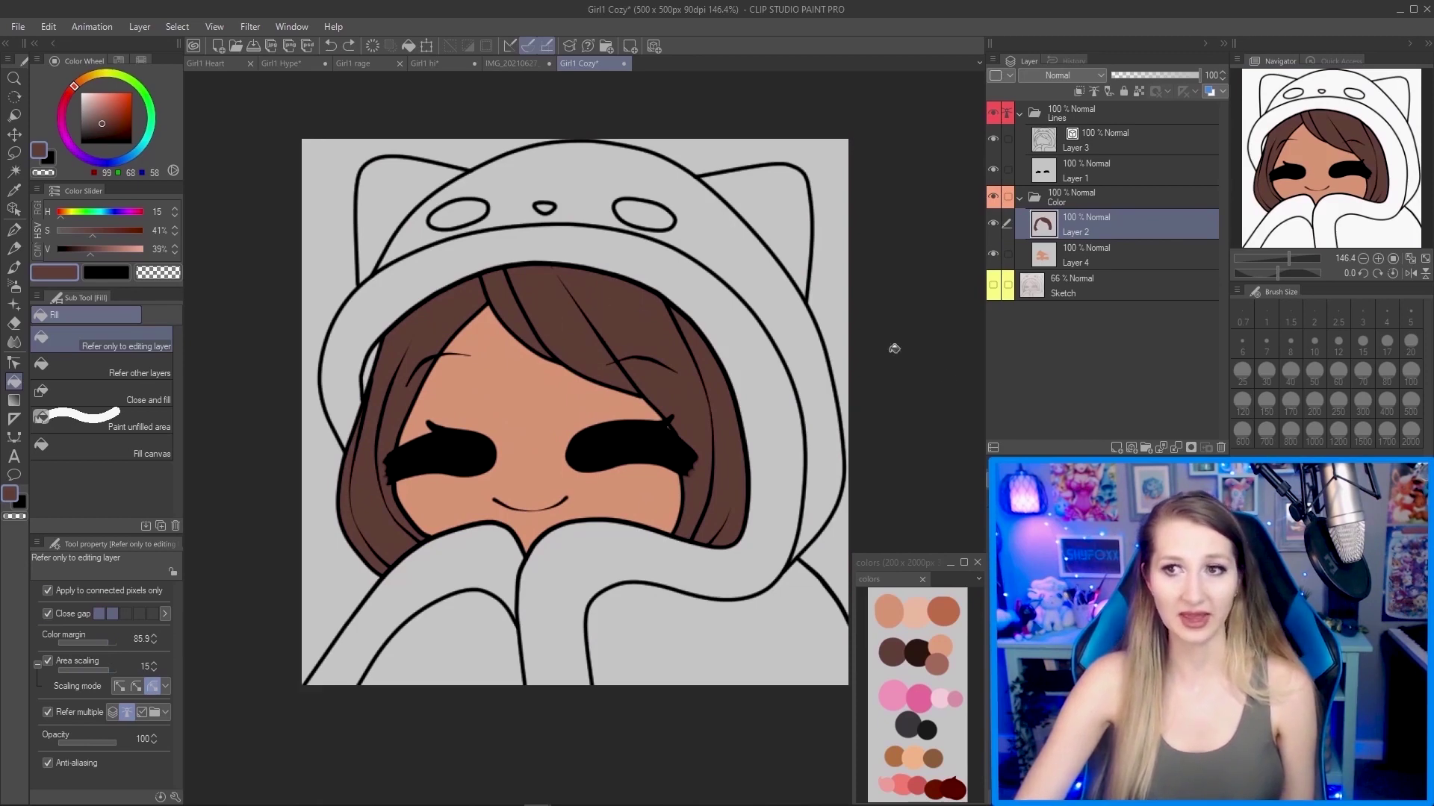
Add a new layer above the hair layer and sample black from the line art.
left_click(1118, 447)
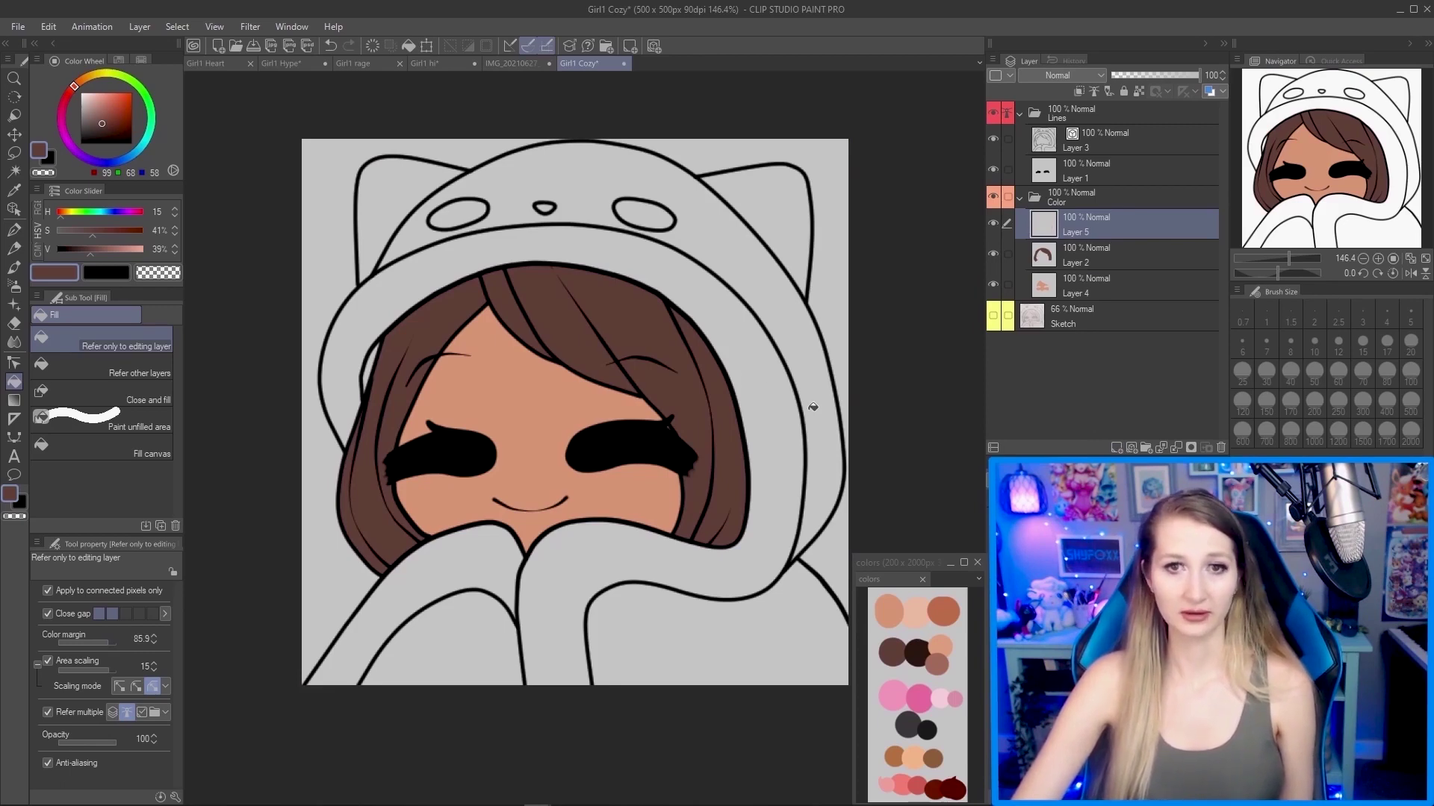
left_click(665, 217, "alt")
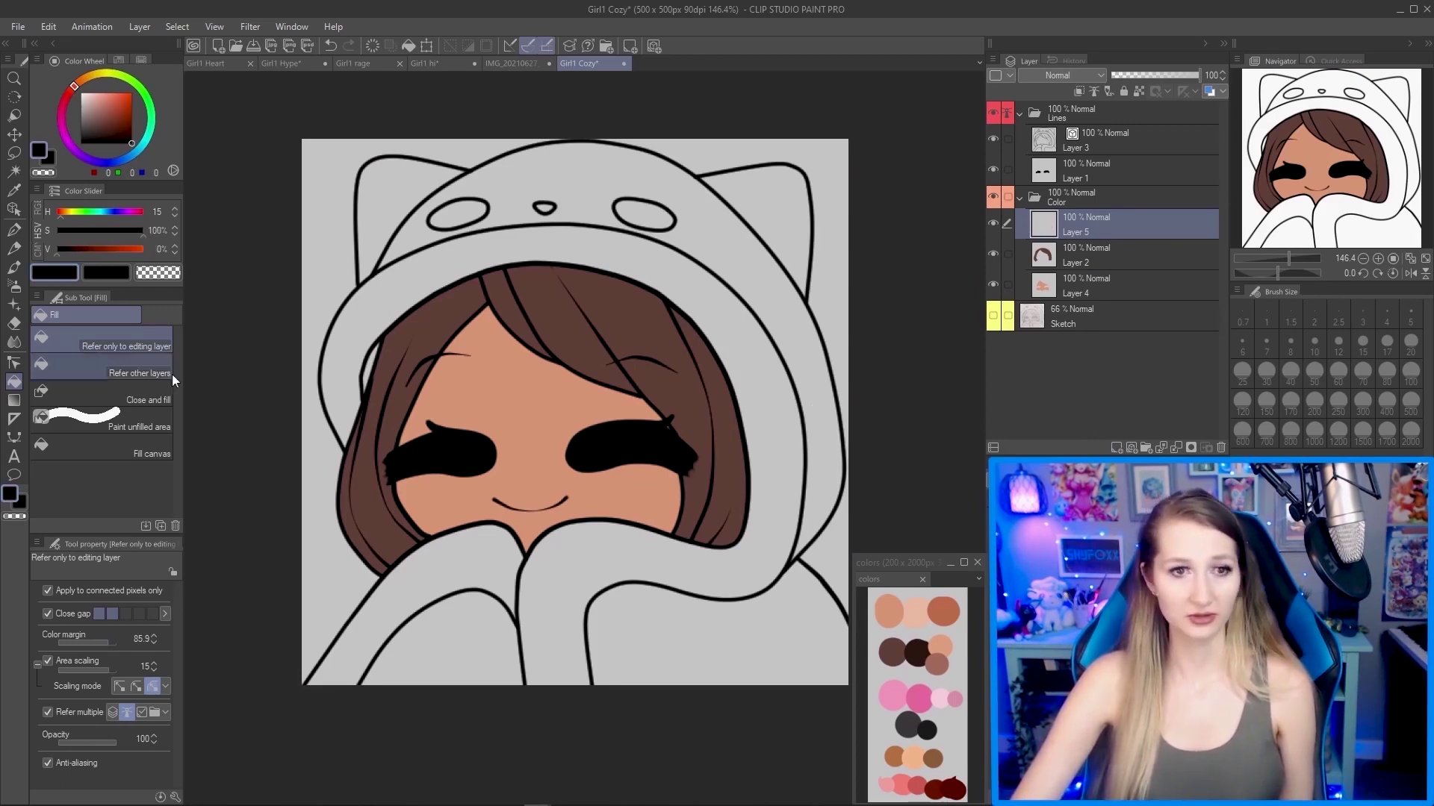
left_click(101, 447)
left_click(477, 207)
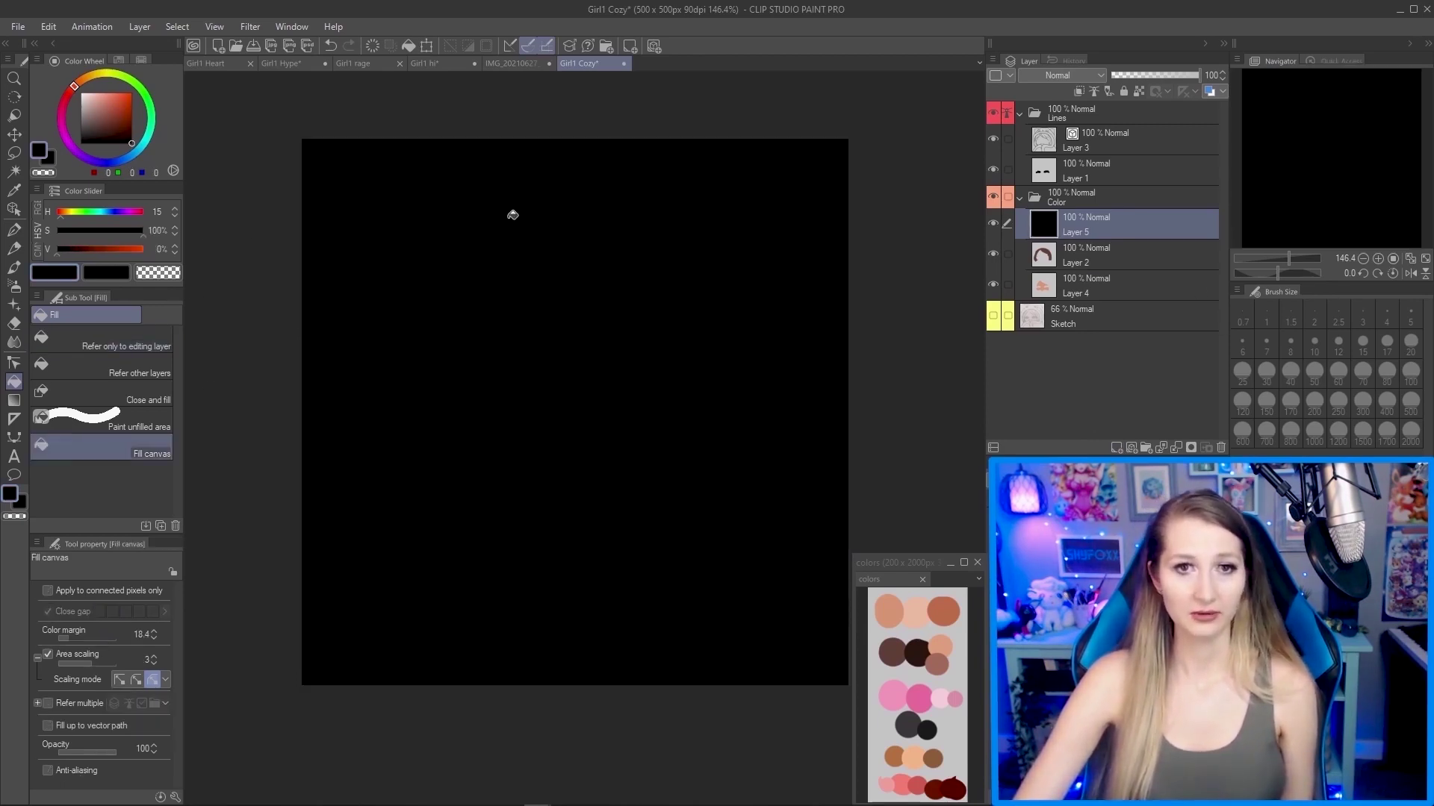
key("ctrl+z")
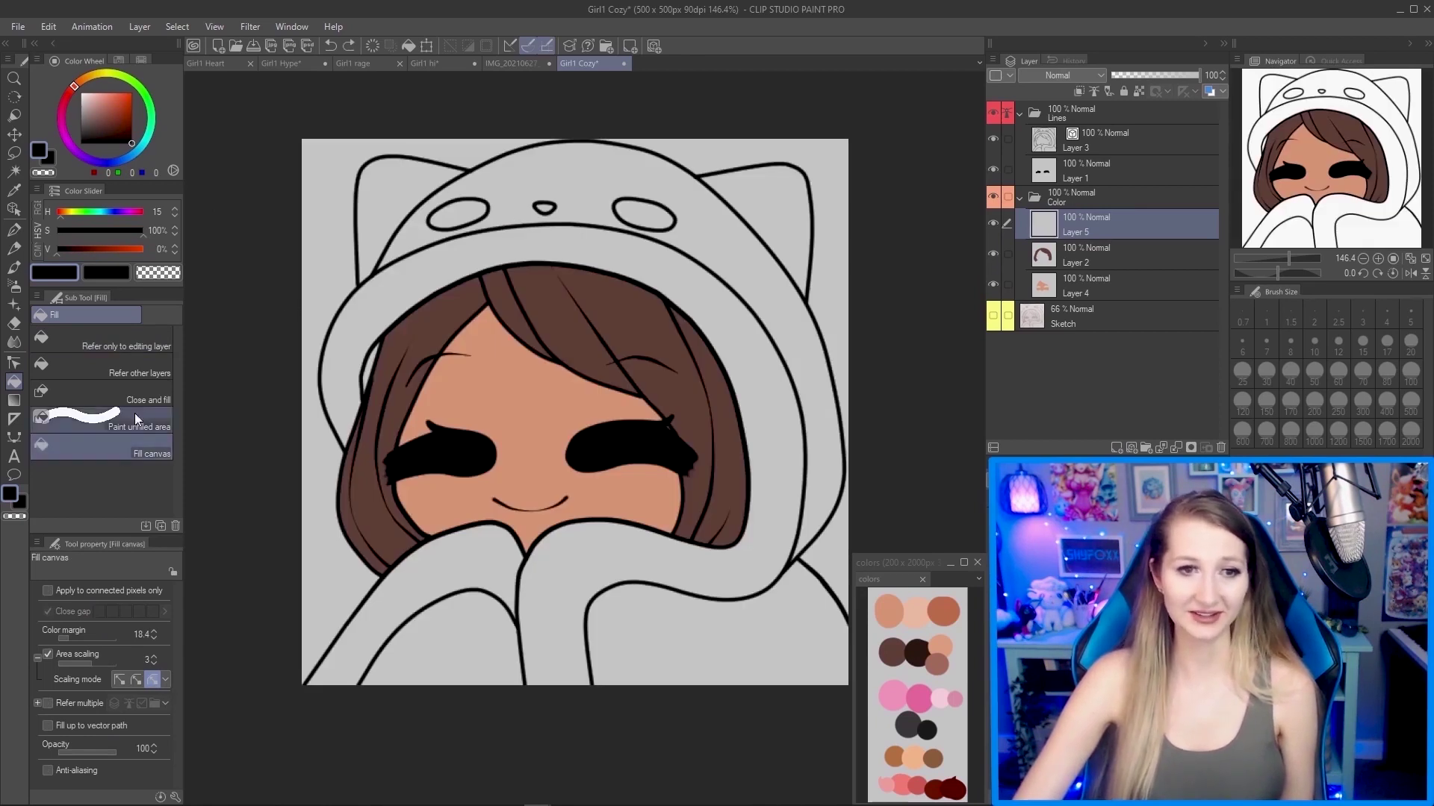
Fill the hood's two cat eyes and nose with black using the Refer only to editing layer fill.
left_click(90, 341)
left_click(453, 214)
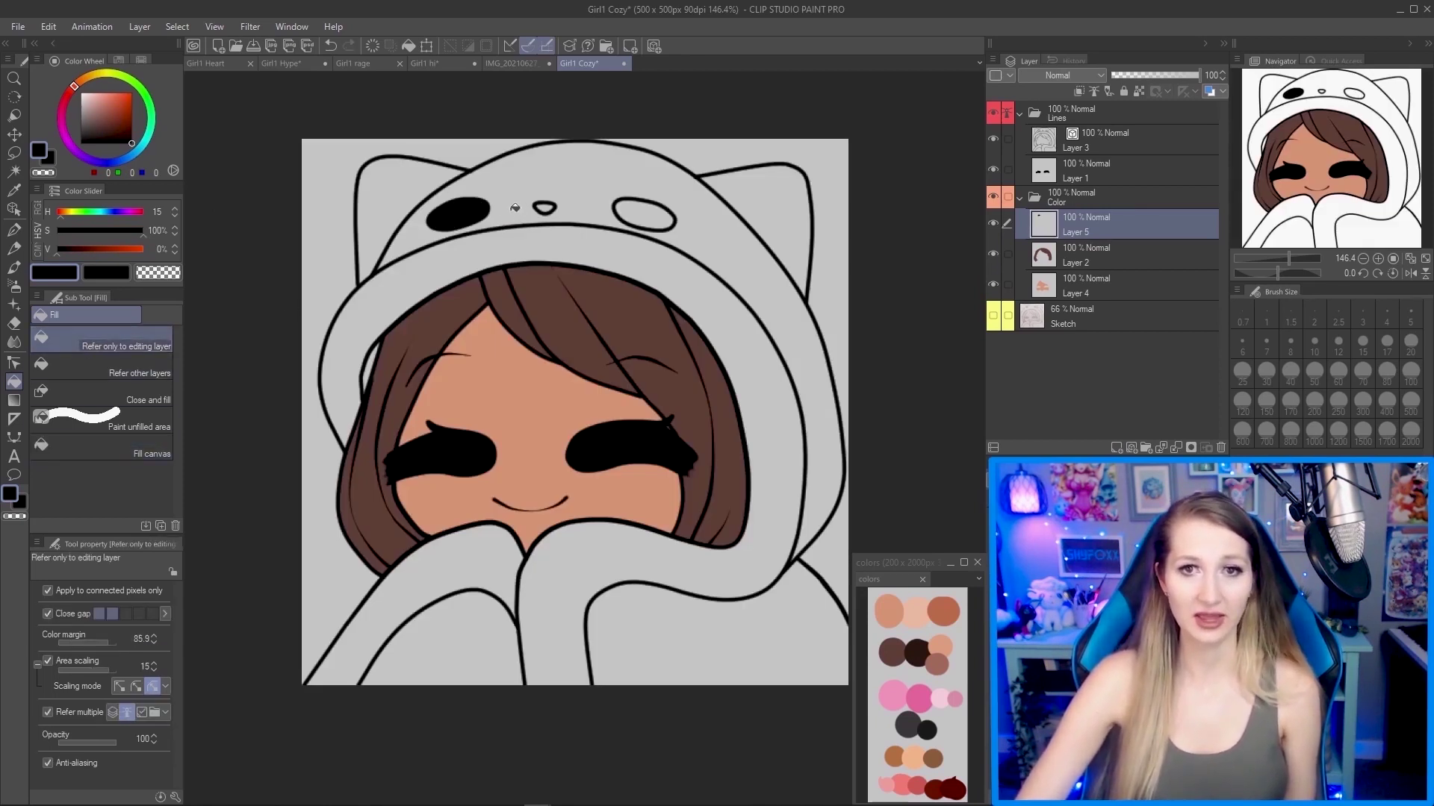
left_click(544, 207)
left_click(644, 216)
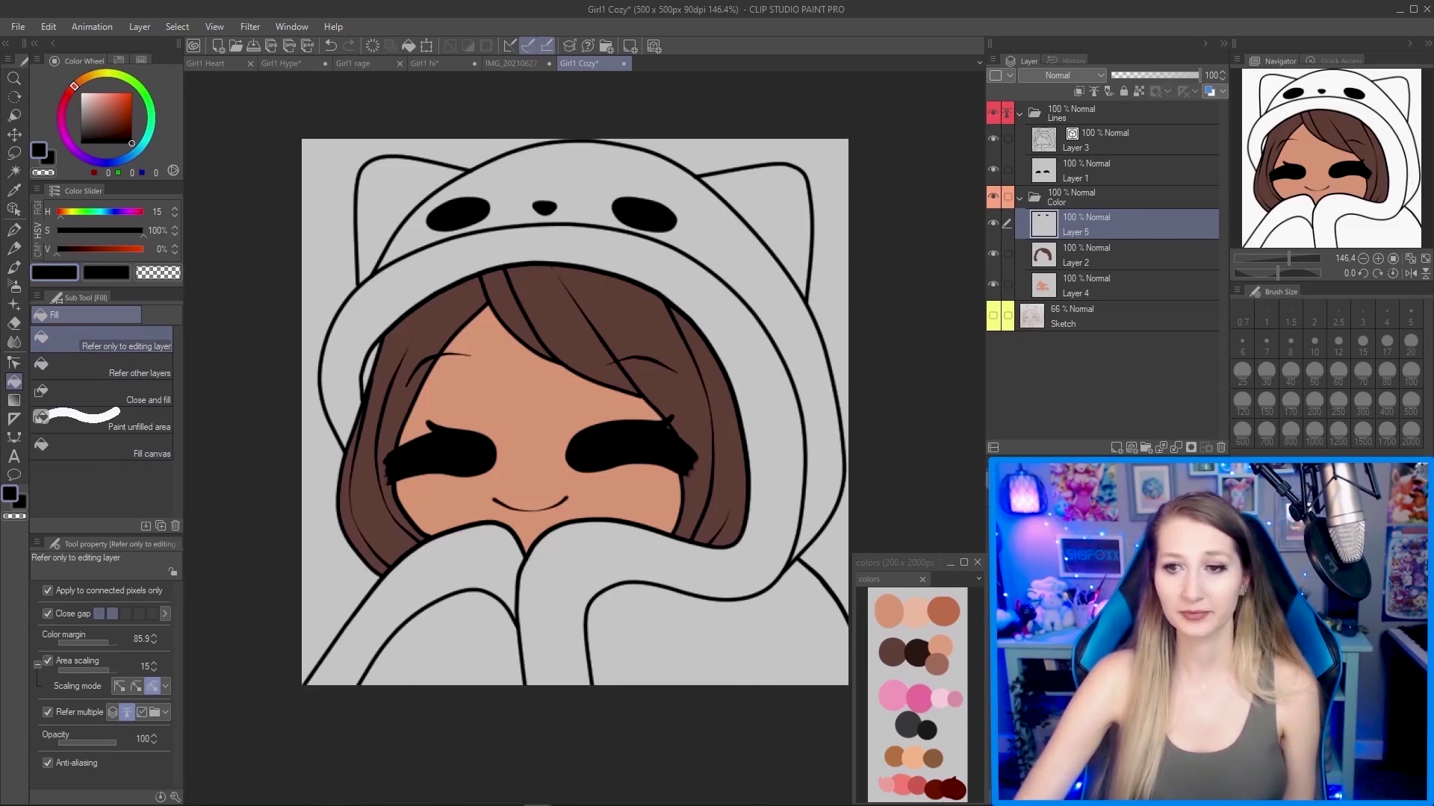
Add a new layer, sample the palest pink from the colors palette image and fill the hood's trim and both sleeve trims.
left_click(1116, 447)
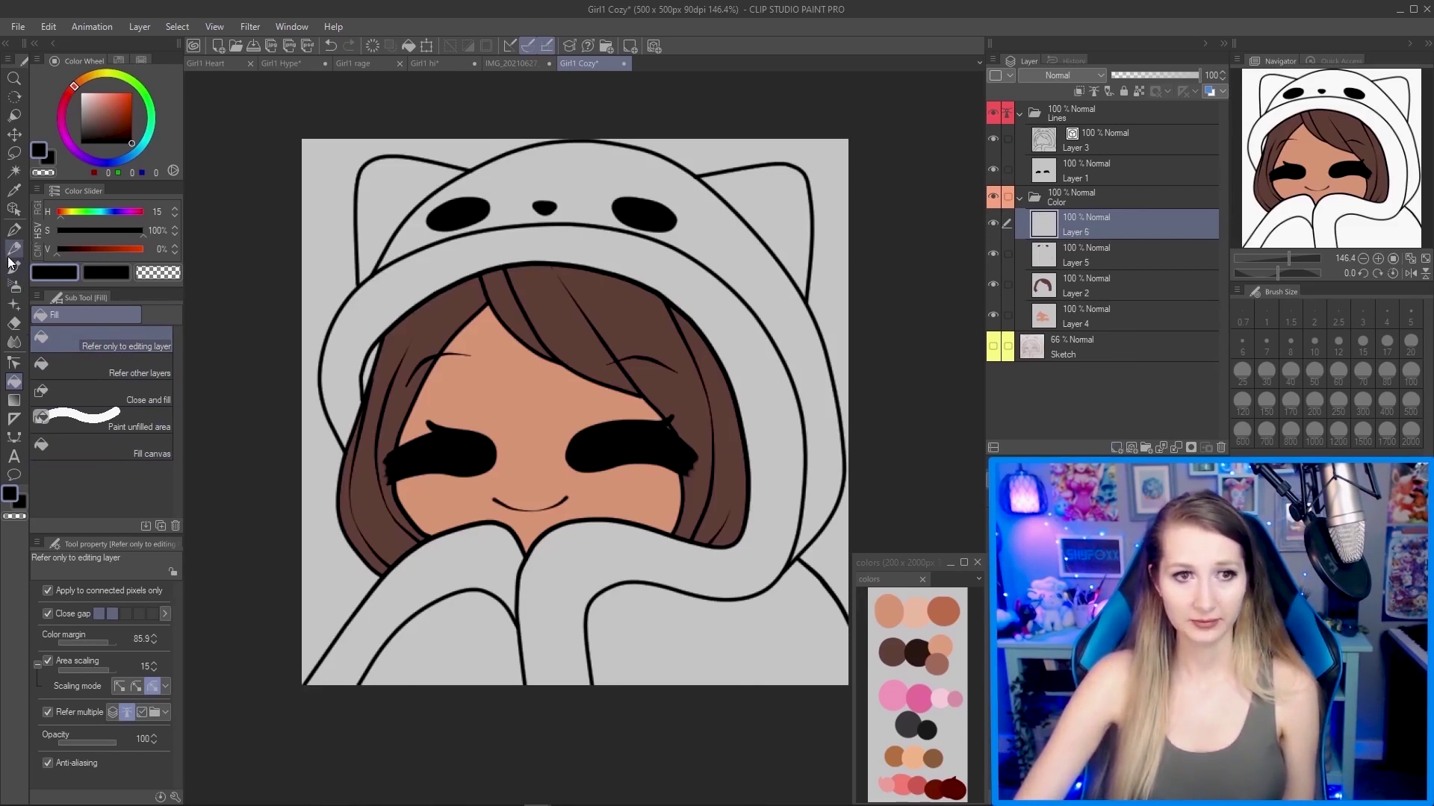
left_click(13, 189)
left_click(917, 707)
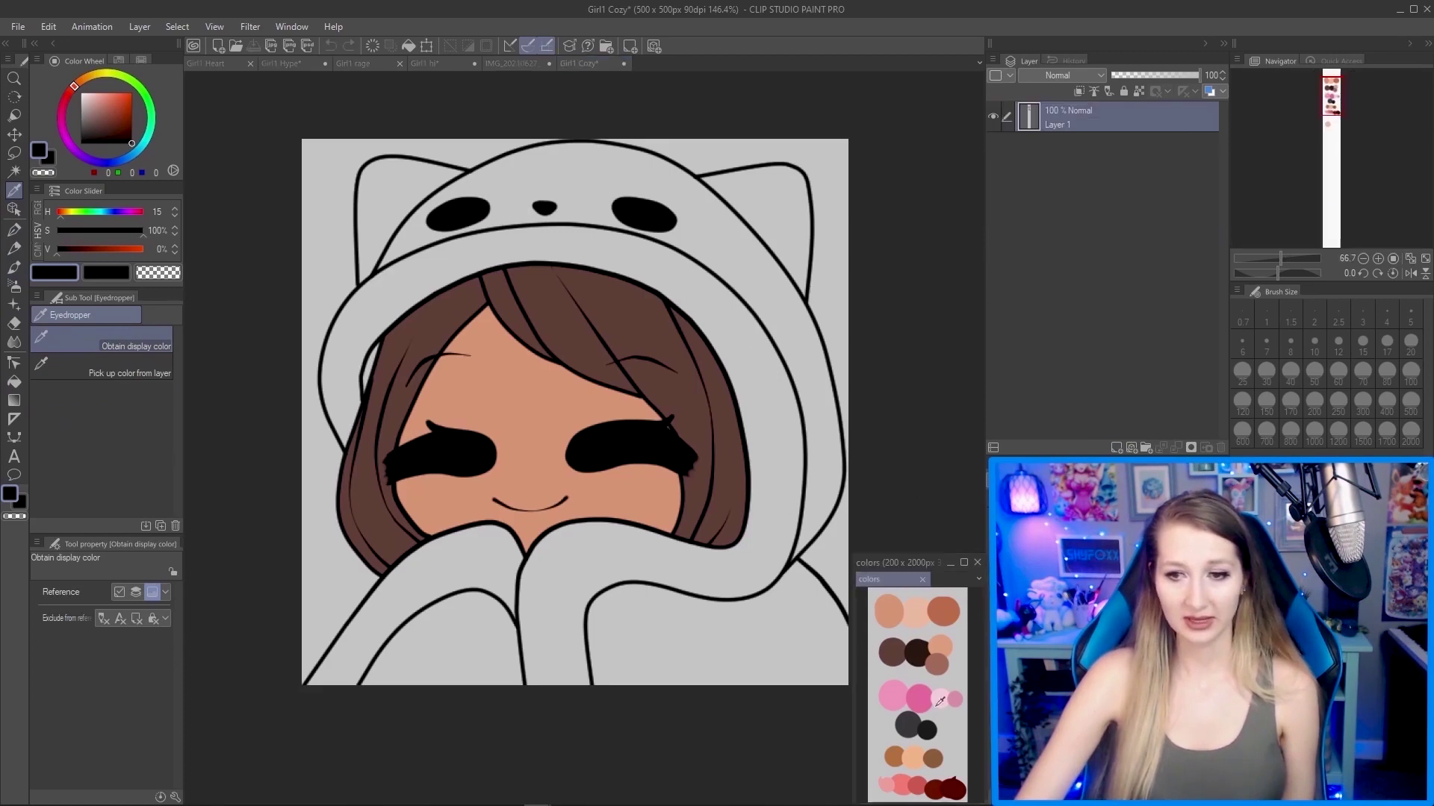
left_click(945, 696)
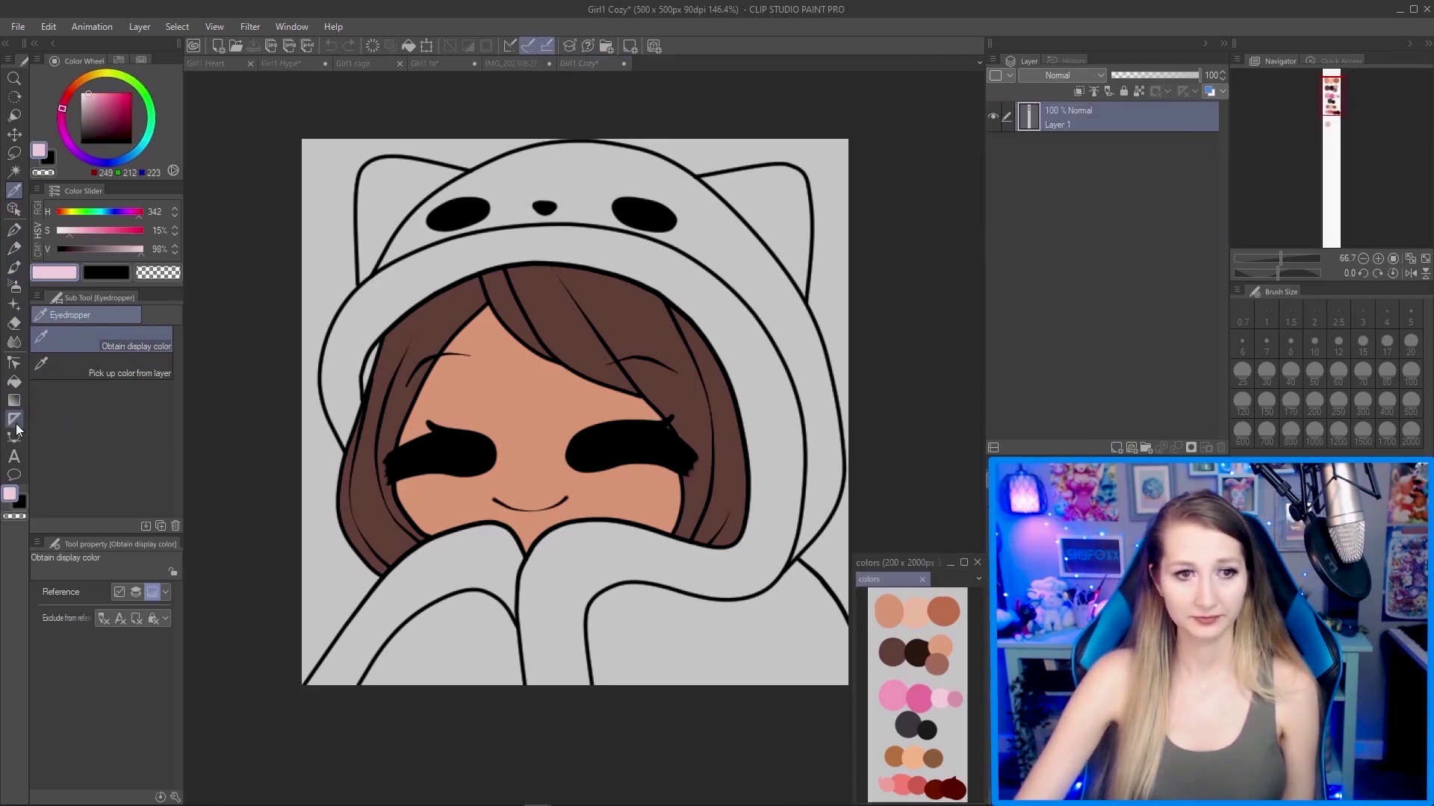
left_click(14, 382)
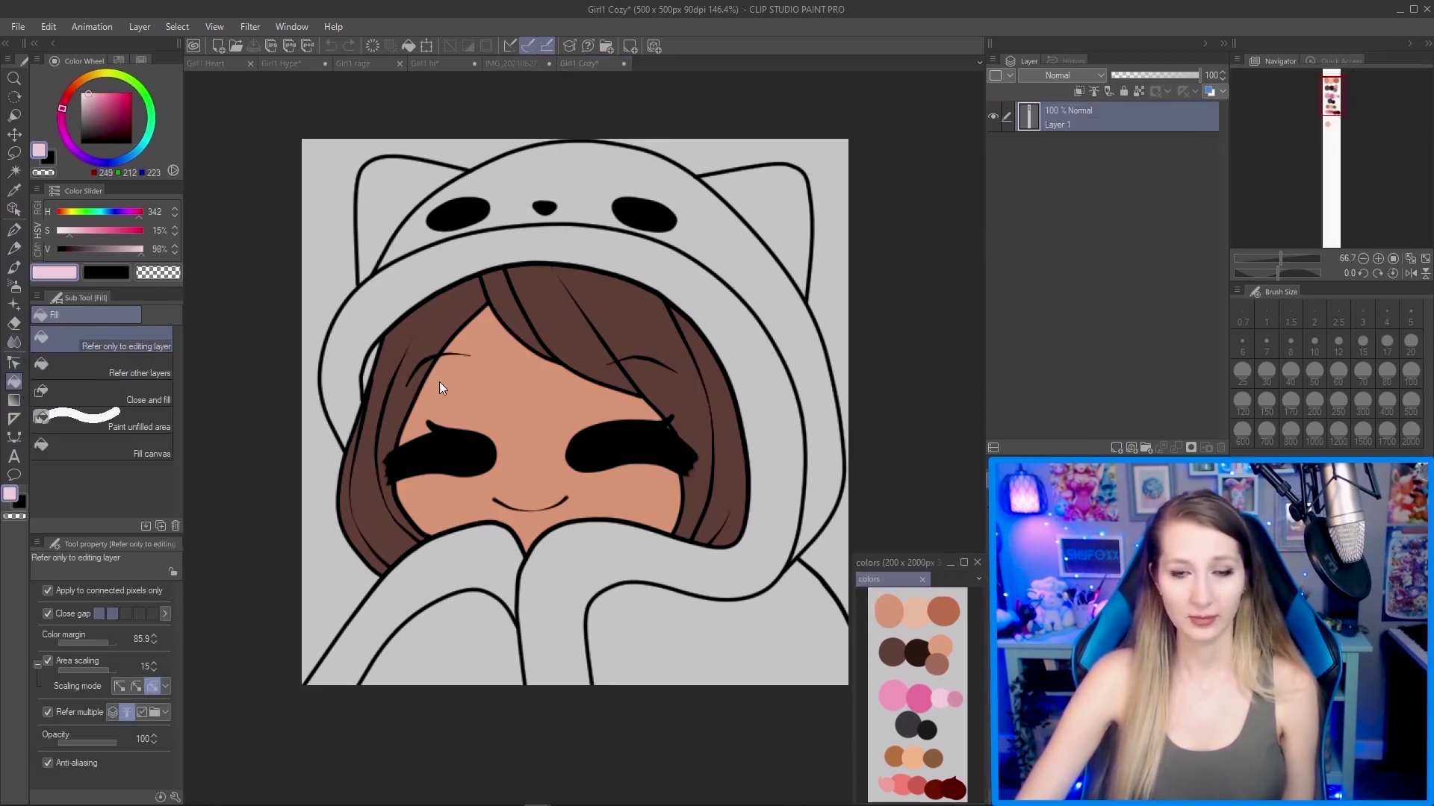
left_click(461, 272)
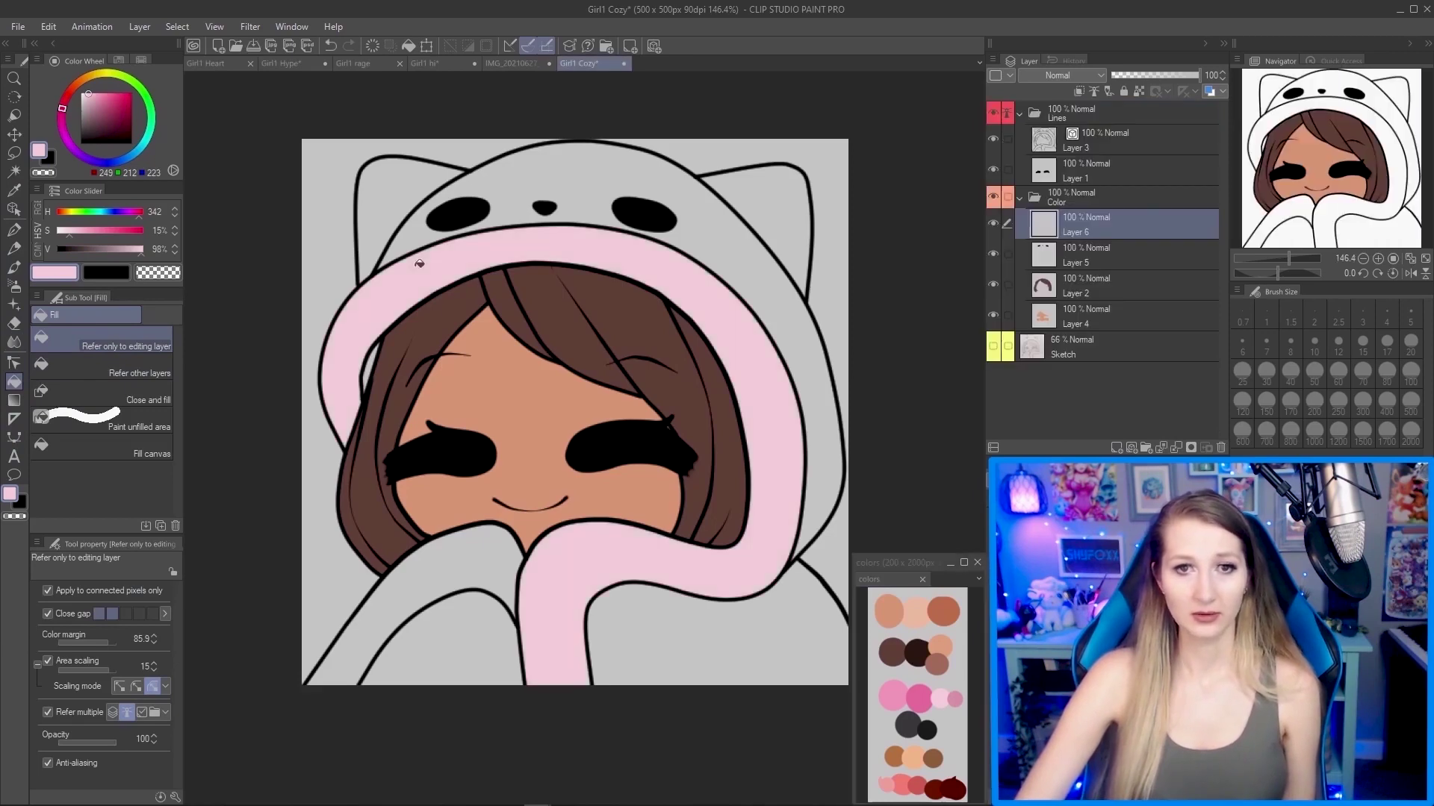
left_click(498, 580)
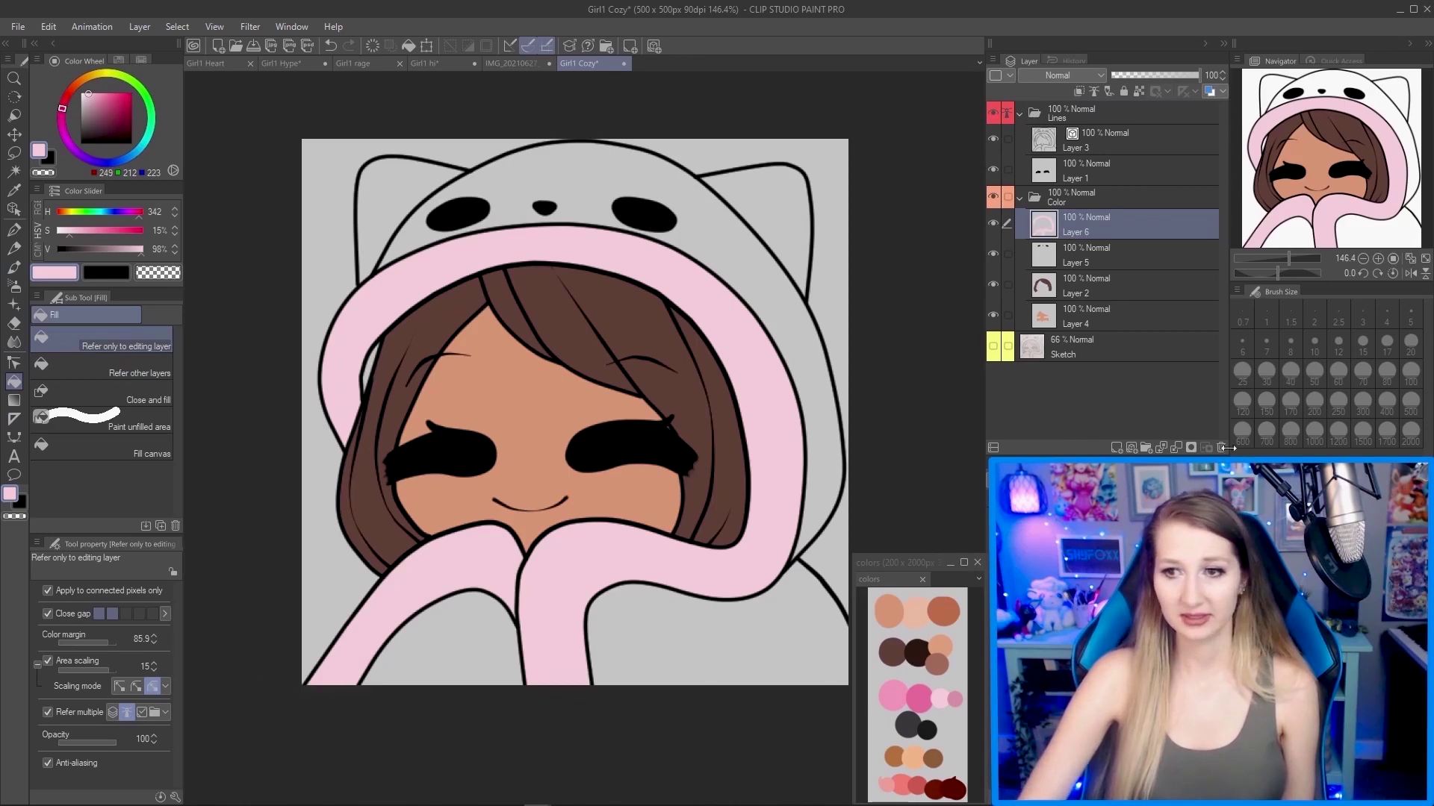
Add another layer, sample the medium pink from the colors palette image and fill the sleeves, hood and both cat ears.
left_click(1116, 448)
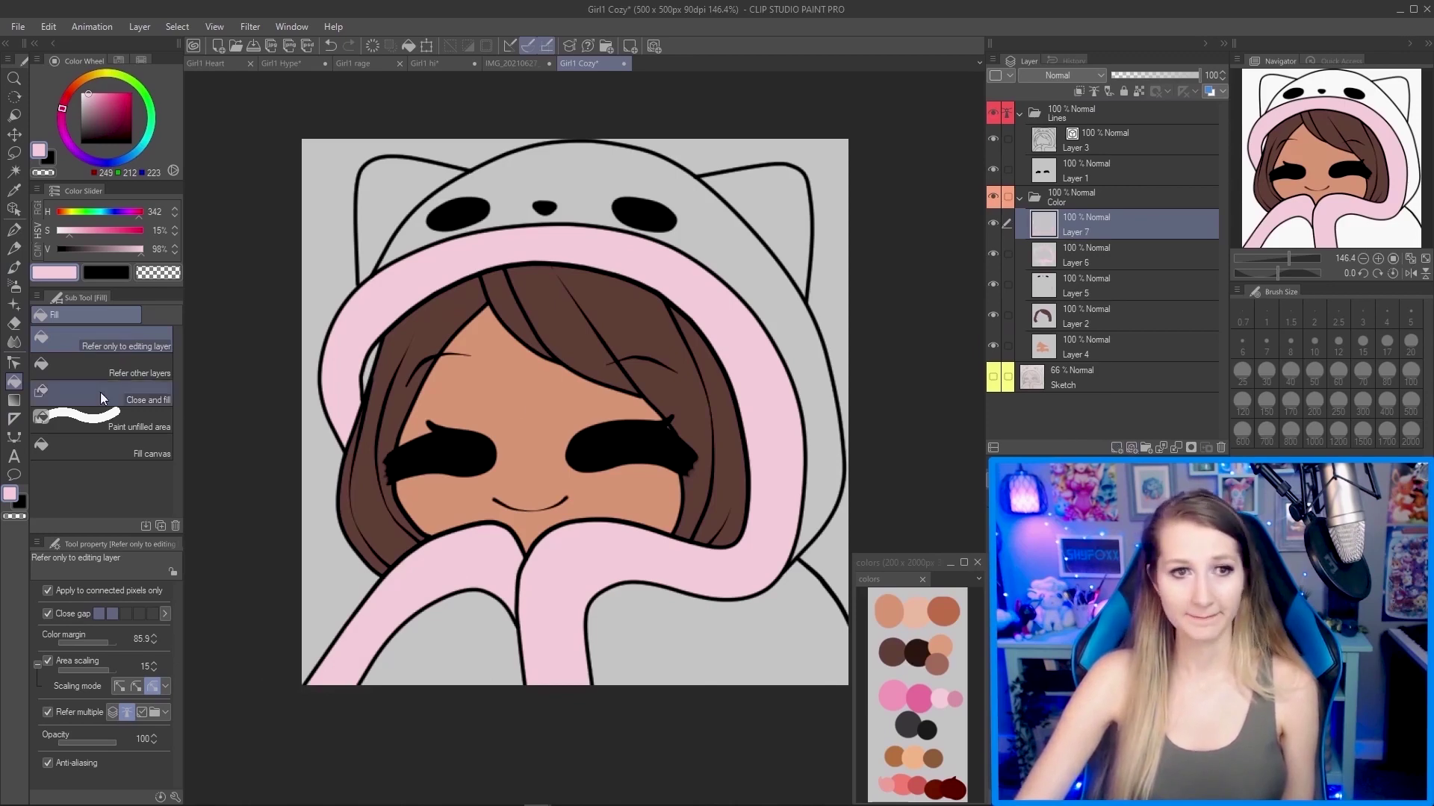
left_click(13, 190)
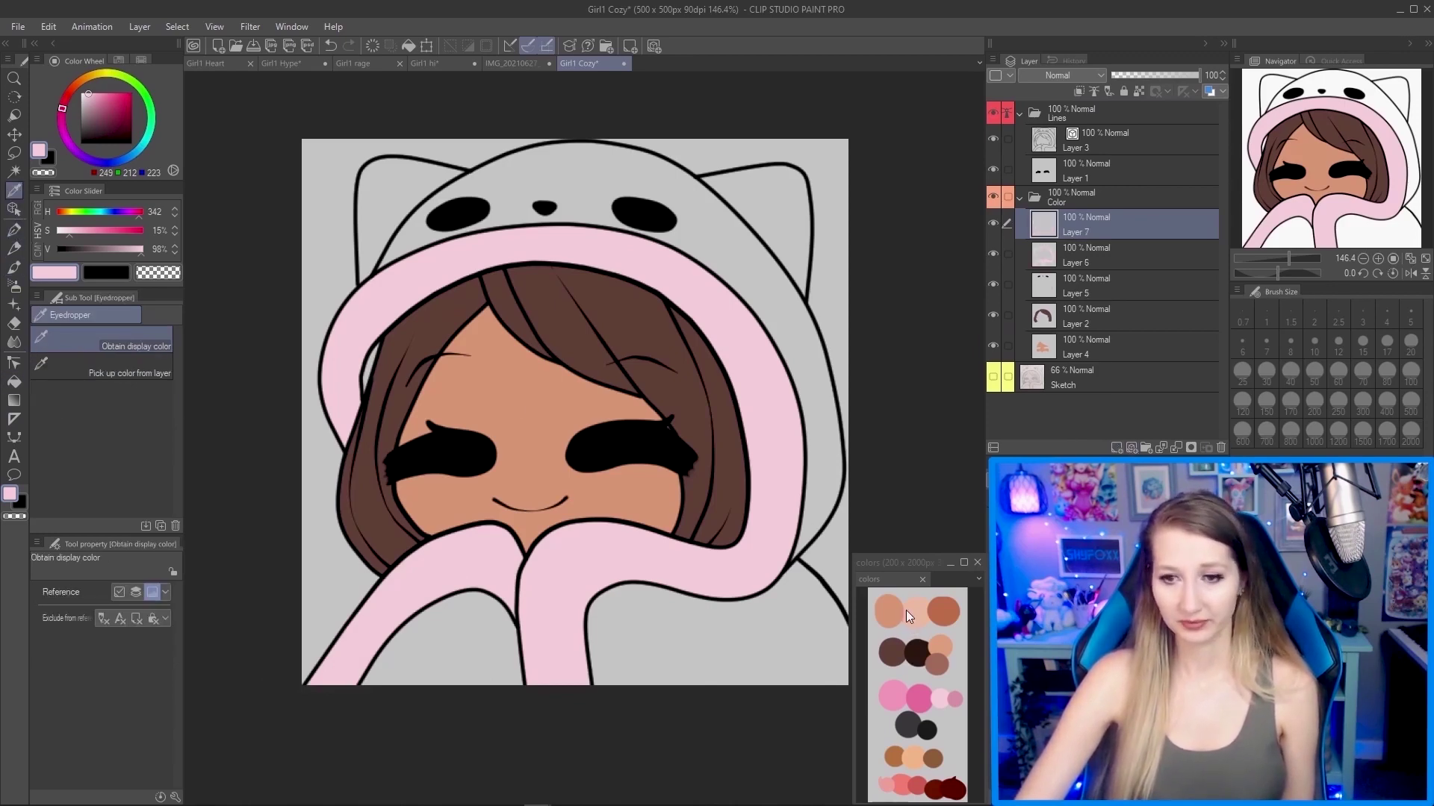
left_click(916, 702)
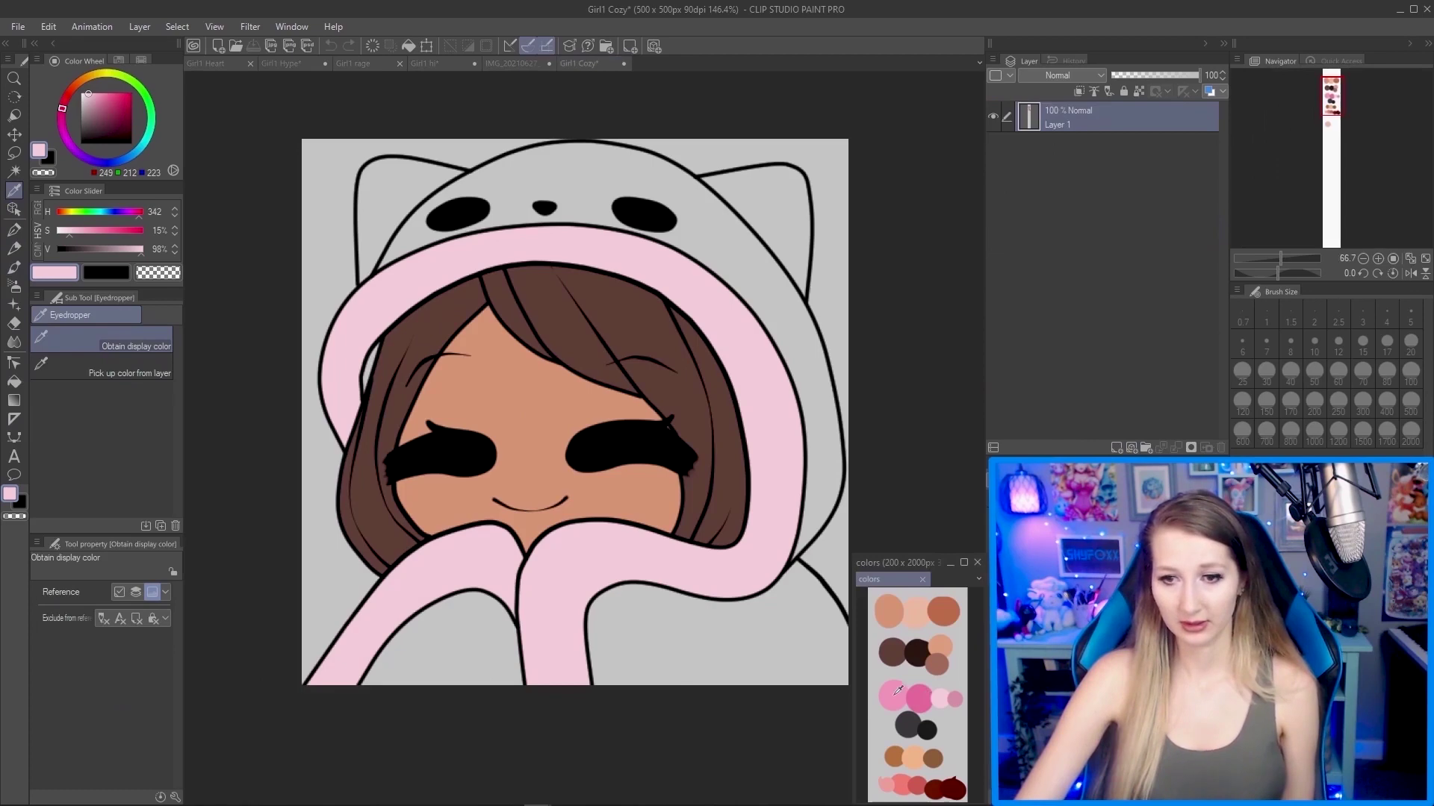
left_click(898, 691)
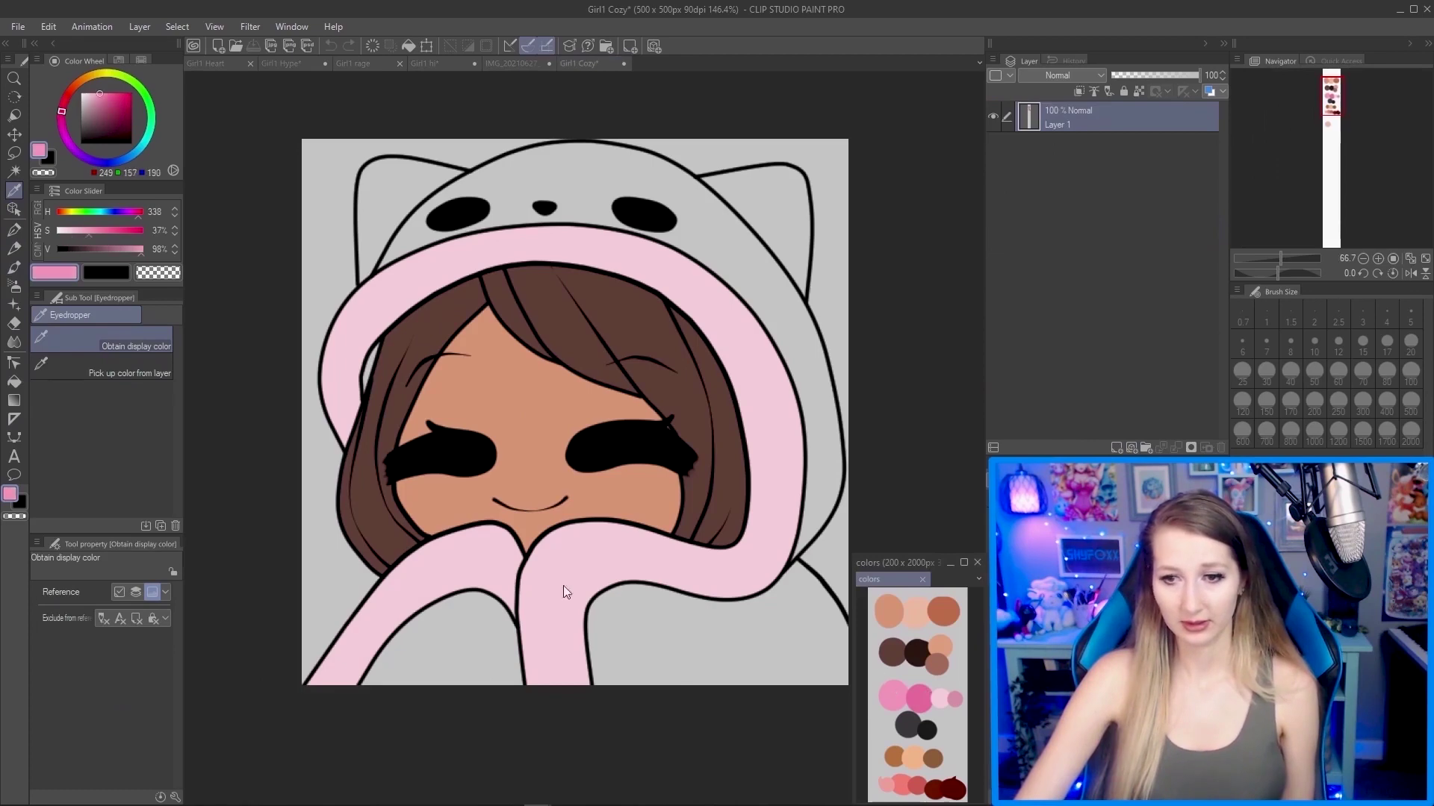
left_click(13, 379)
left_click(447, 601)
left_click(448, 615)
left_click(678, 615)
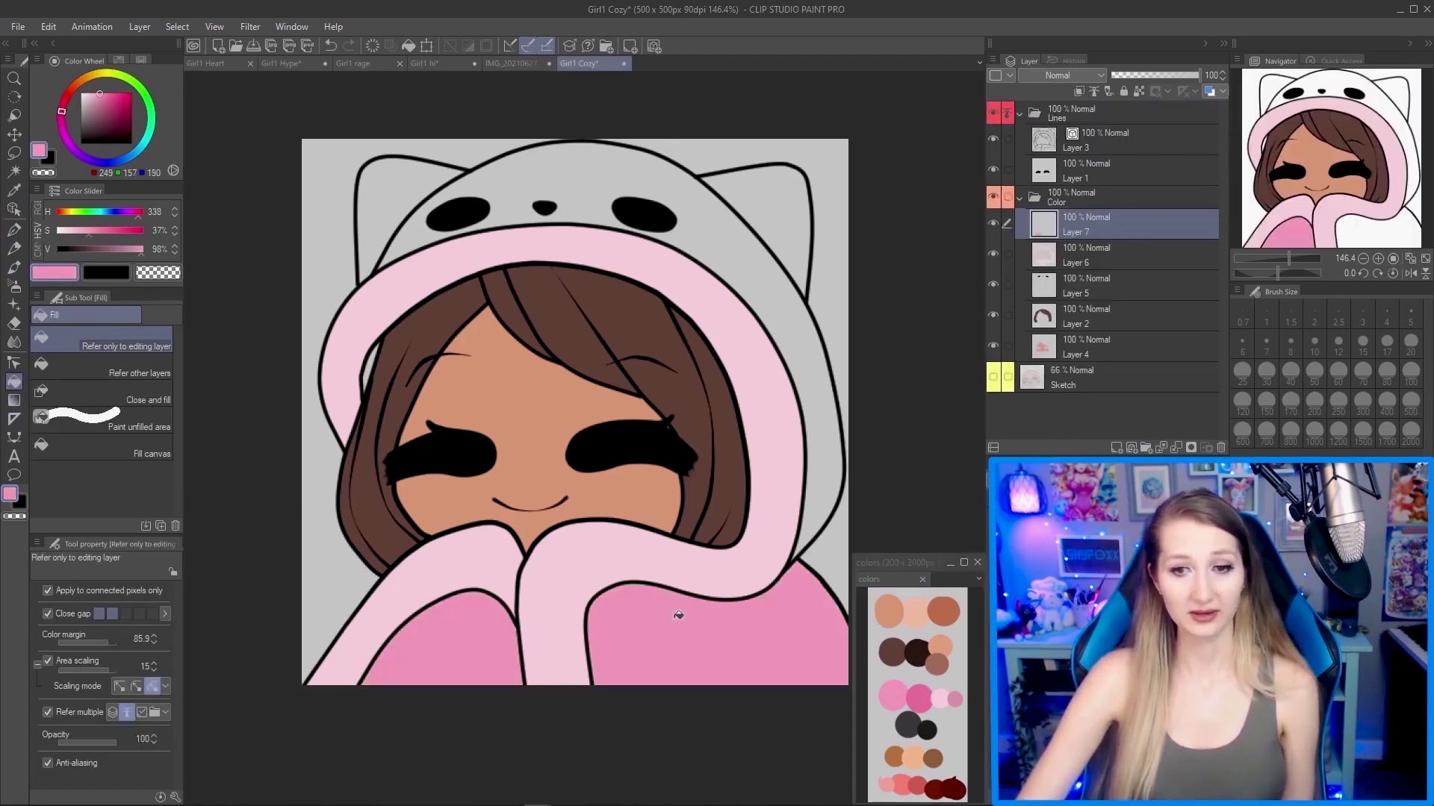
left_click(826, 415)
left_click(771, 197)
left_click(392, 192)
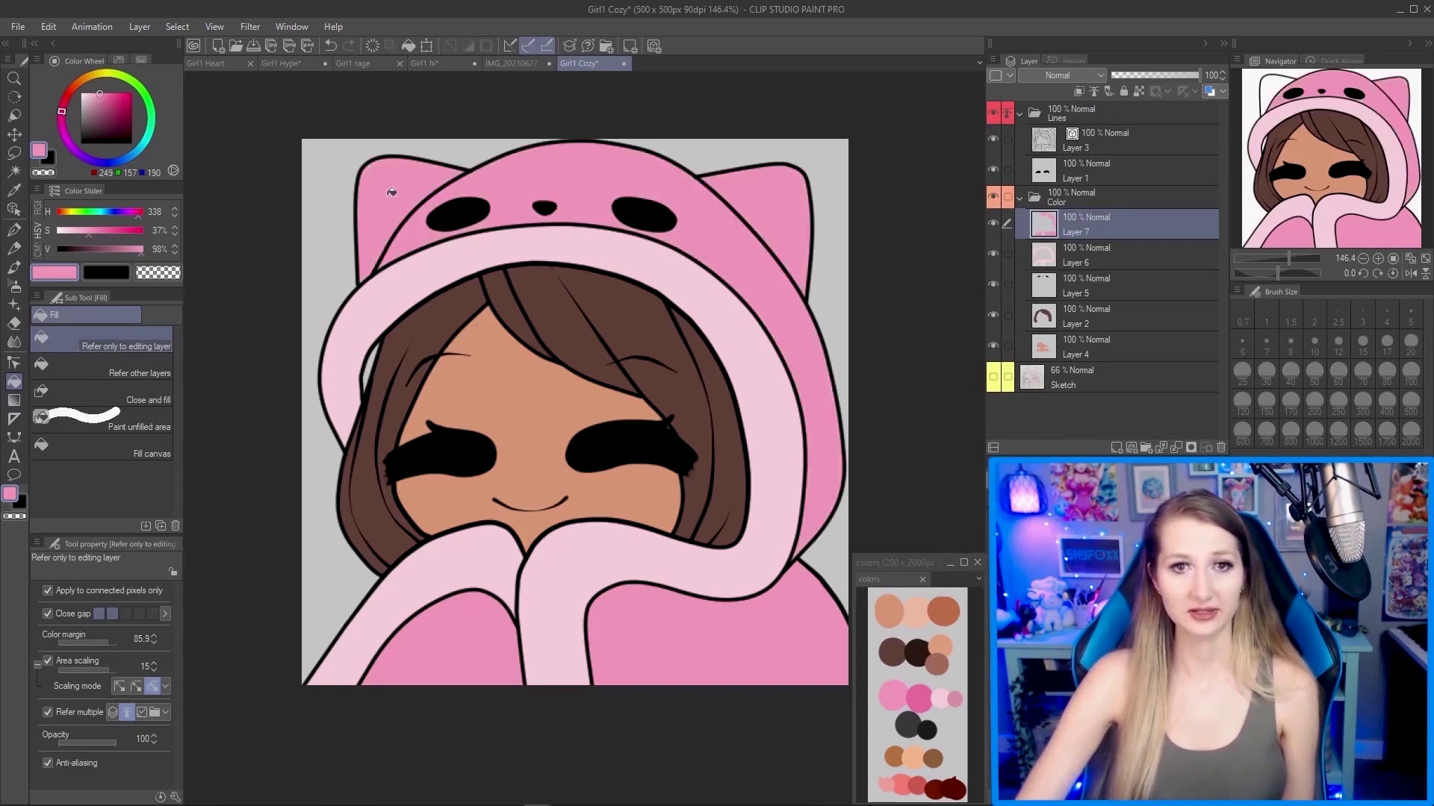
Erase the line separating the right-hand cat ear from the hood on line-art Layer 3 with the Vector eraser.
scroll(814, 498, "down", 2)
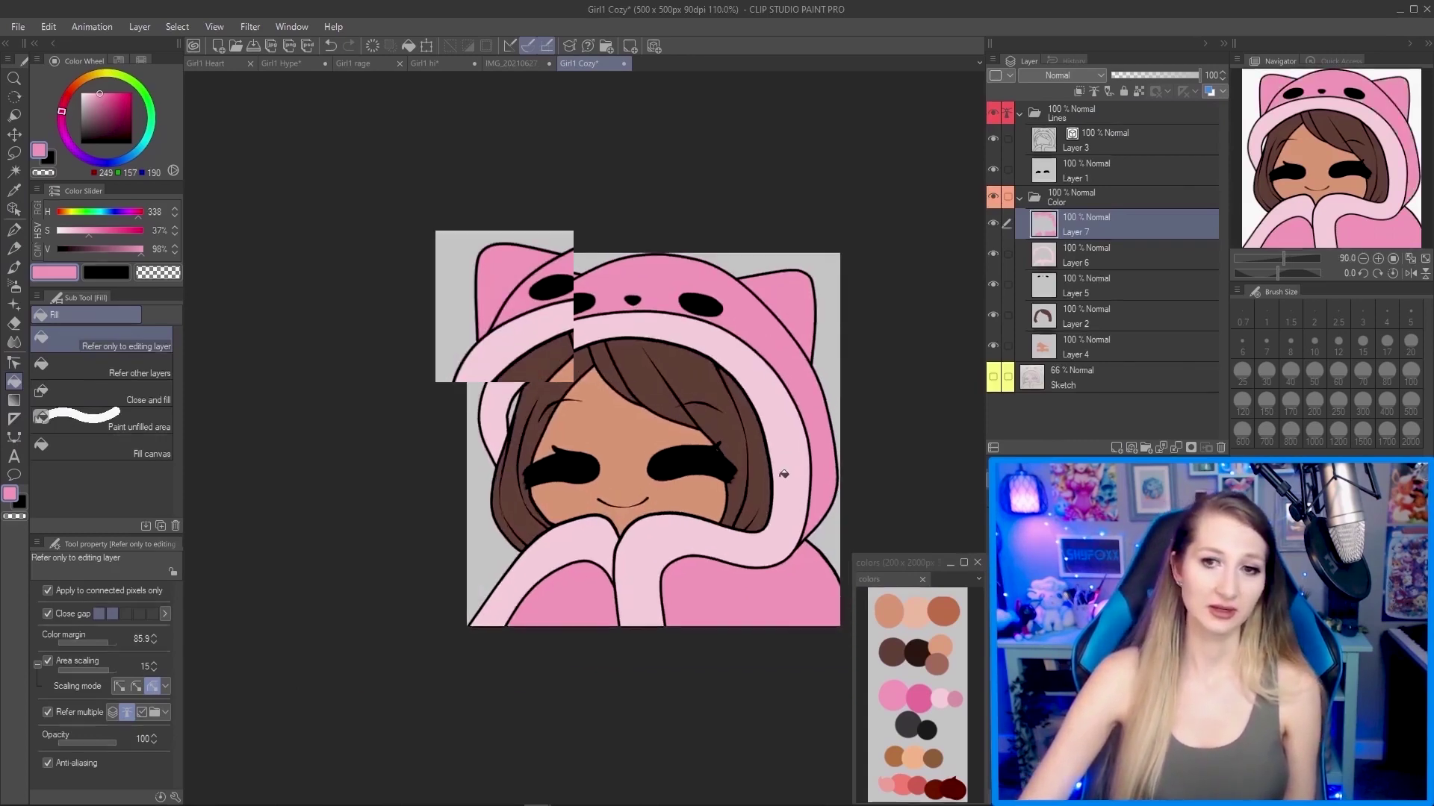
scroll(784, 475, "up", 4)
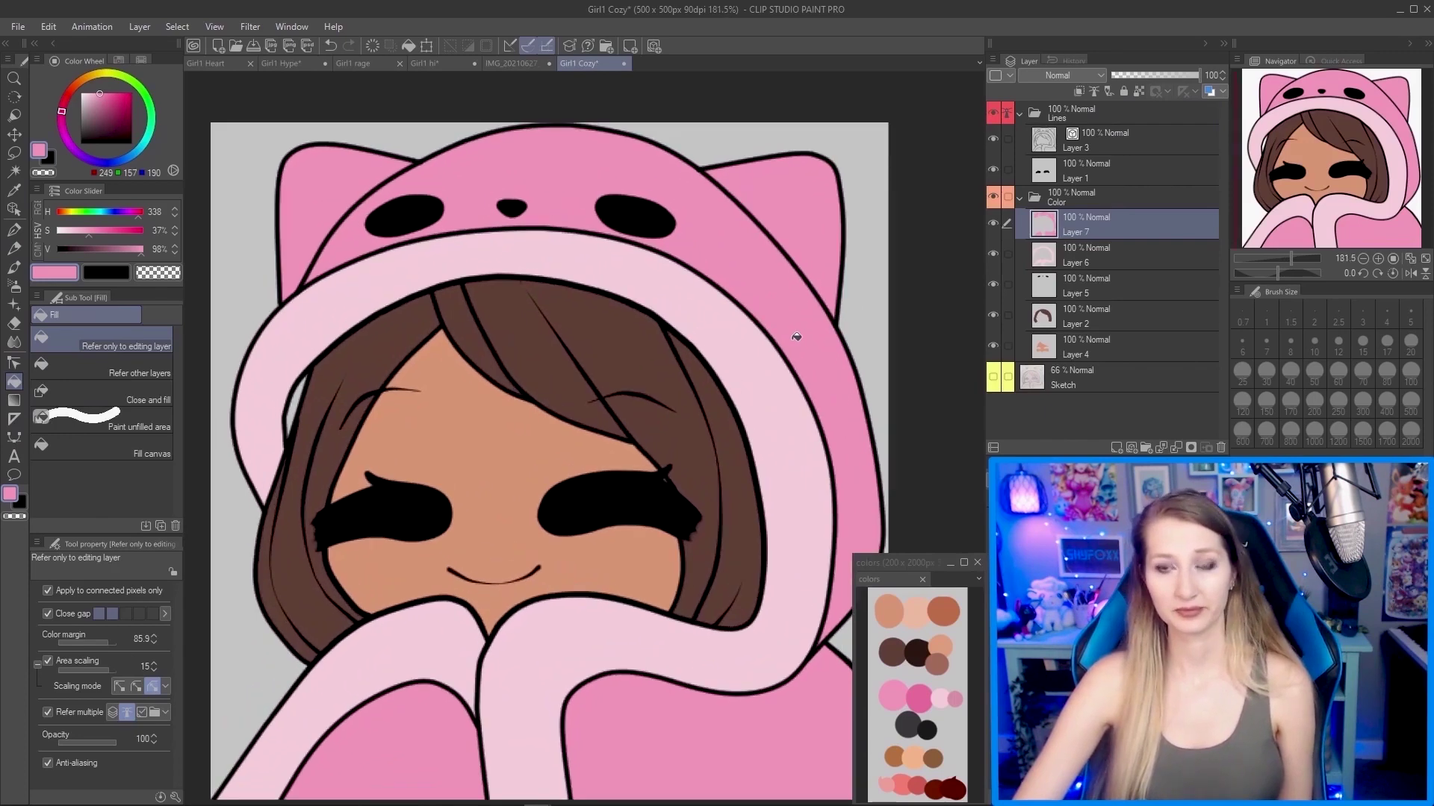
scroll(796, 336, "down", 1)
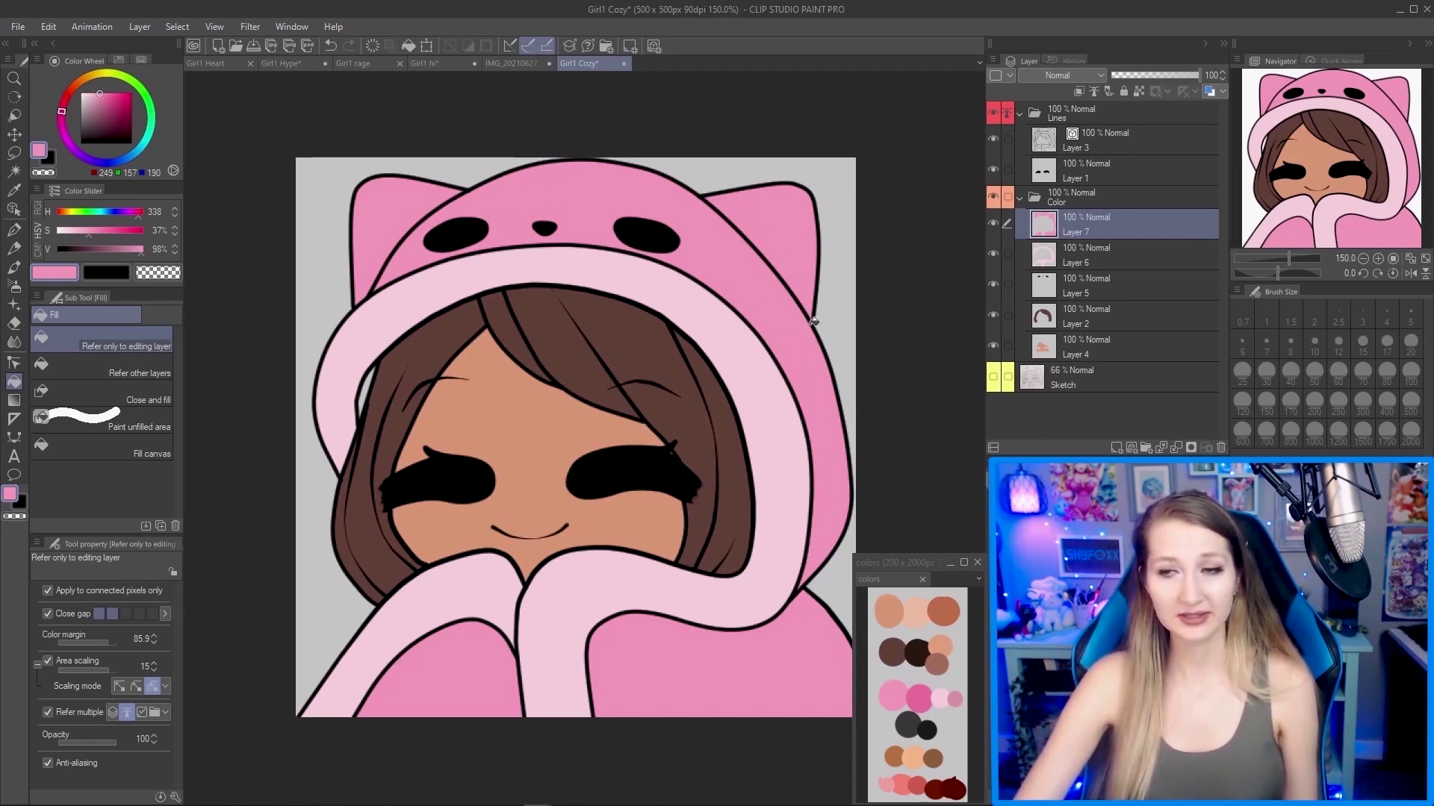
left_click(1124, 135)
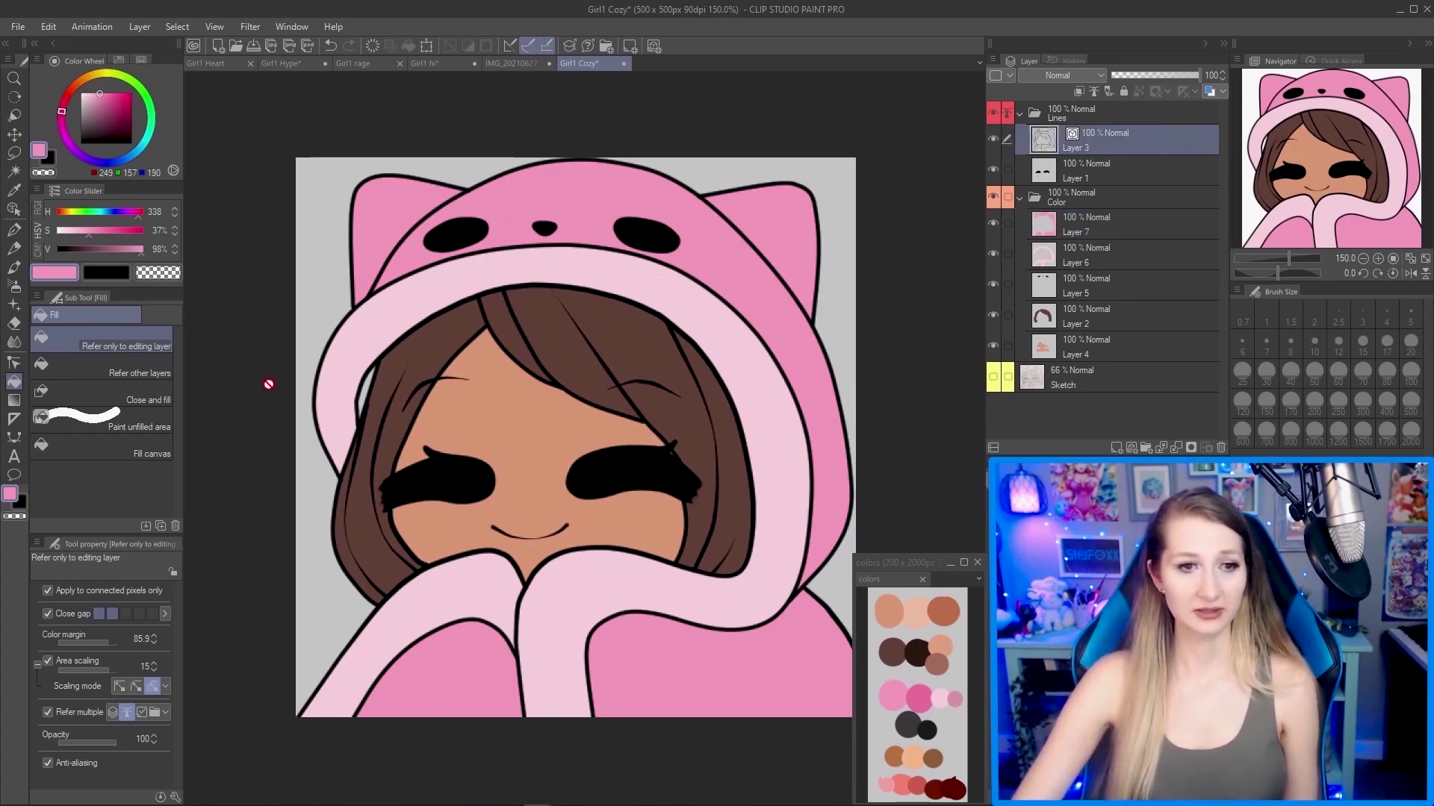
left_click(993, 139)
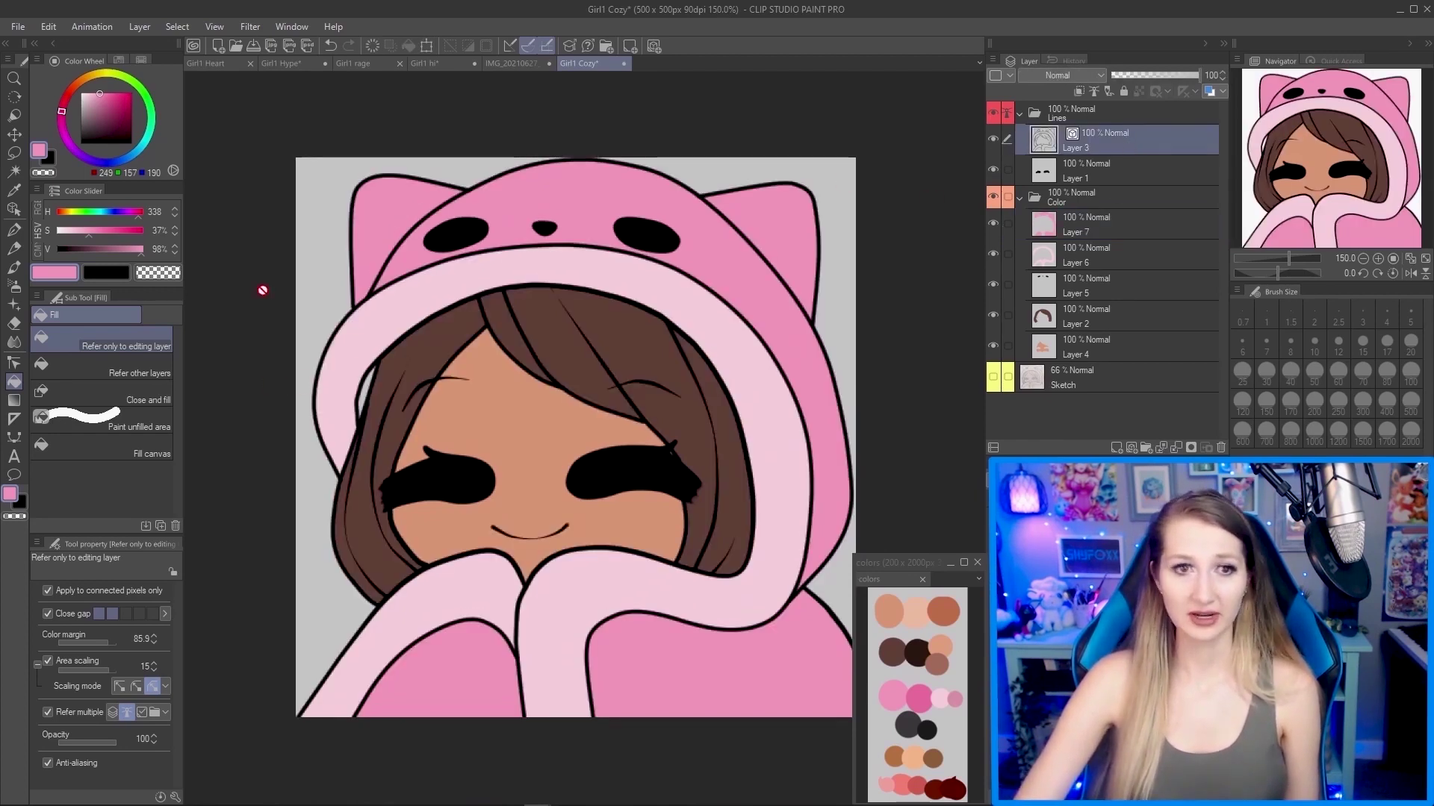
left_click(15, 327)
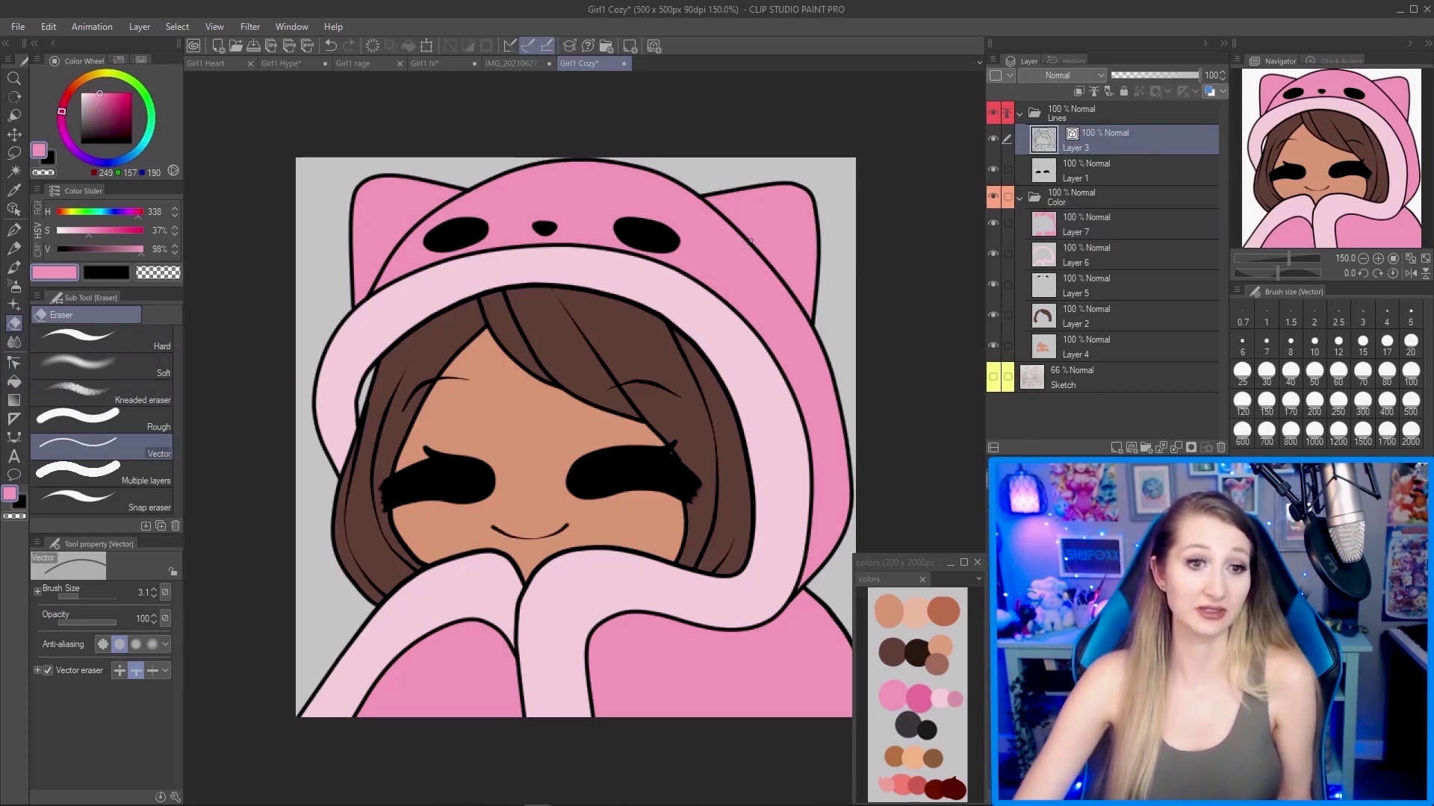
left_click_drag(750, 229, 745, 250)
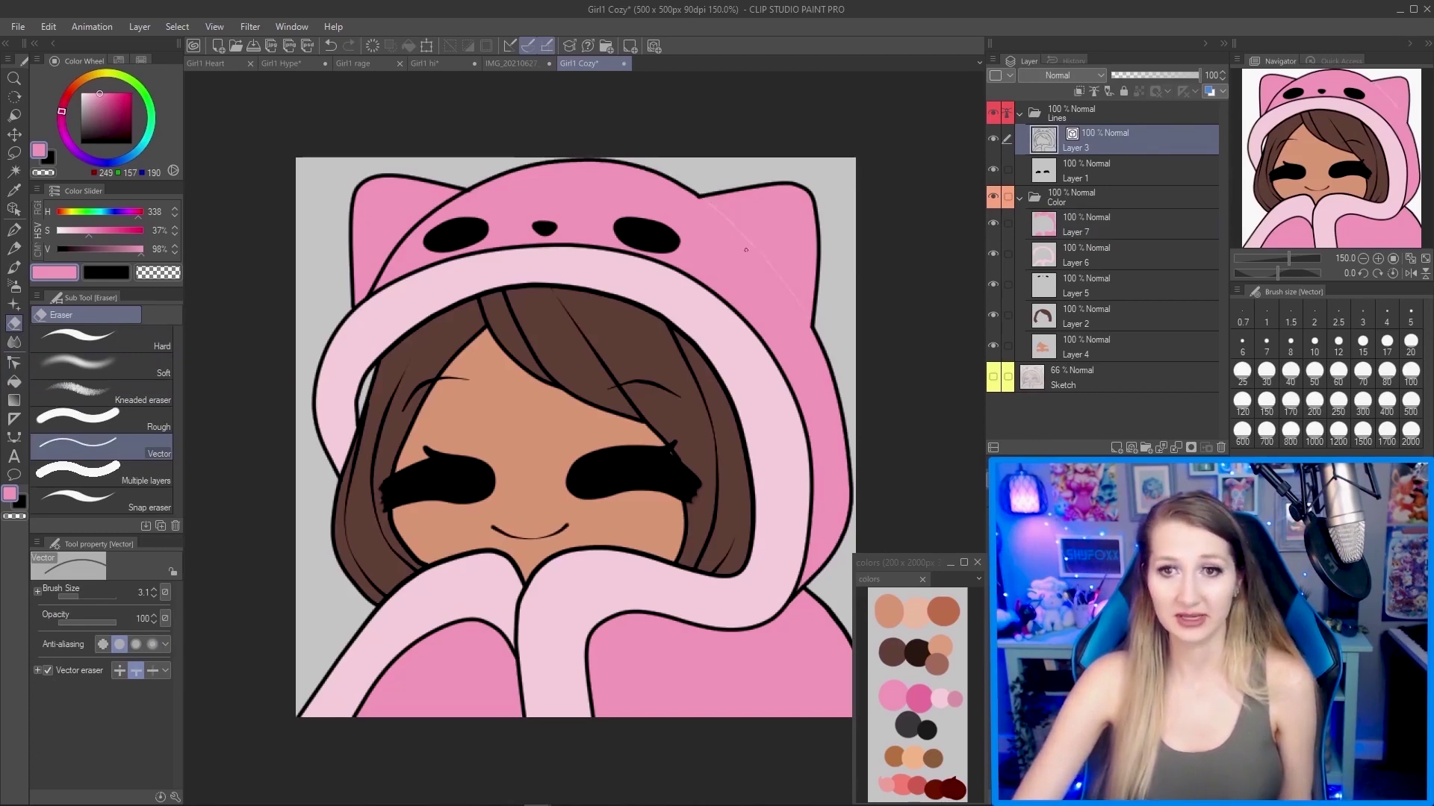
Paint over the thin unfilled seam between the hood and right-hand ear on Layer 7 in medium pink with the G-pen 40.
scroll(796, 259, "up", 5)
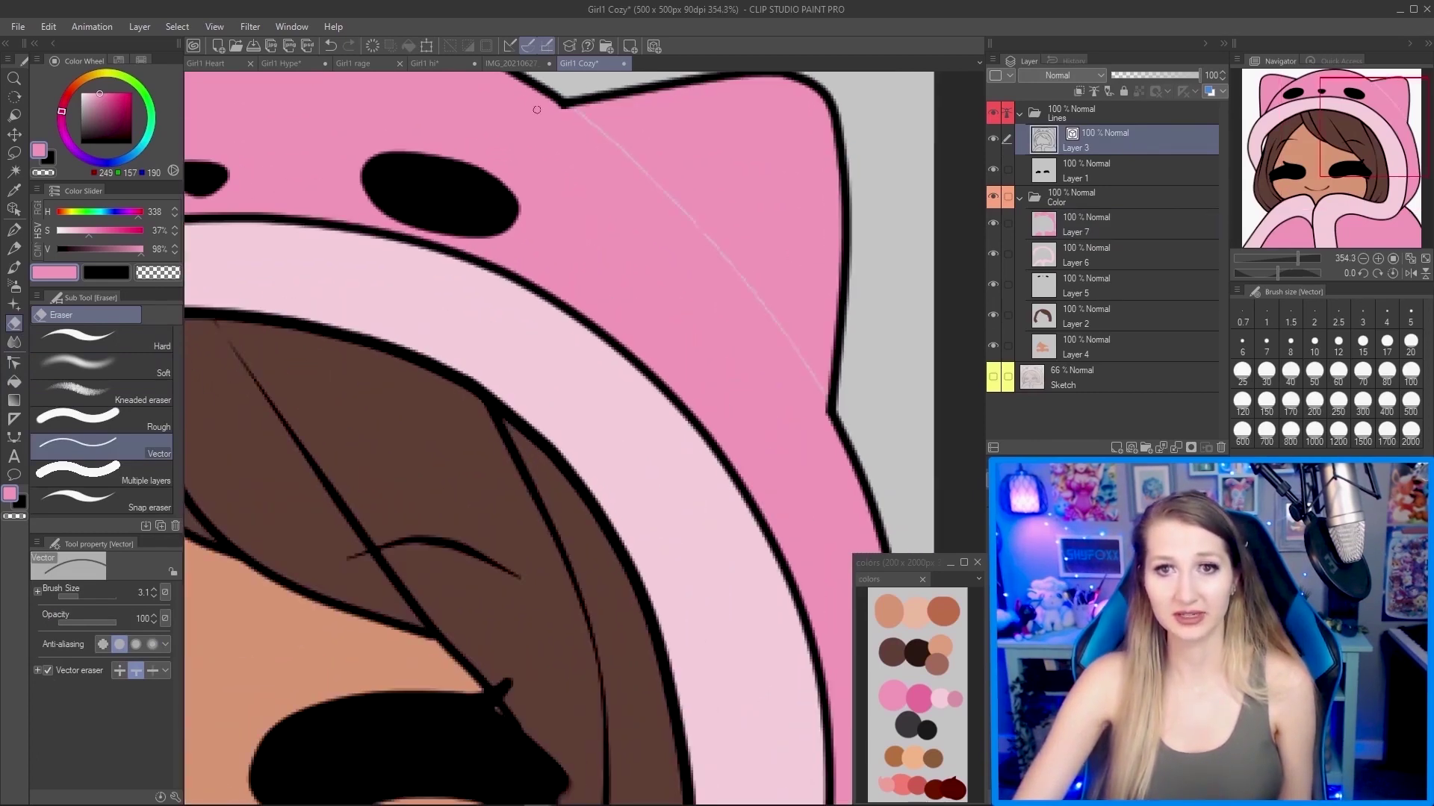
scroll(822, 417, "down", 6)
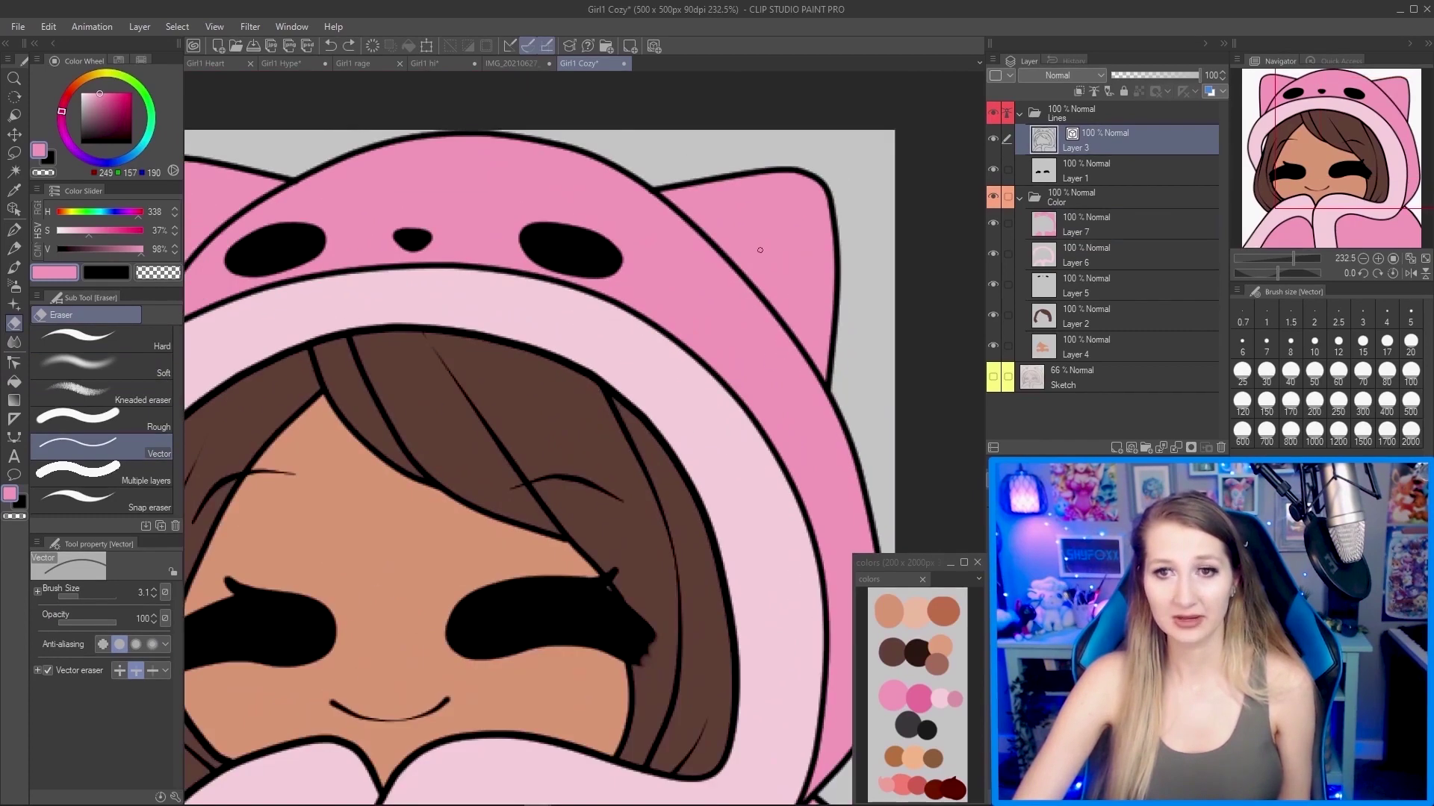
scroll(749, 312, "down", 1)
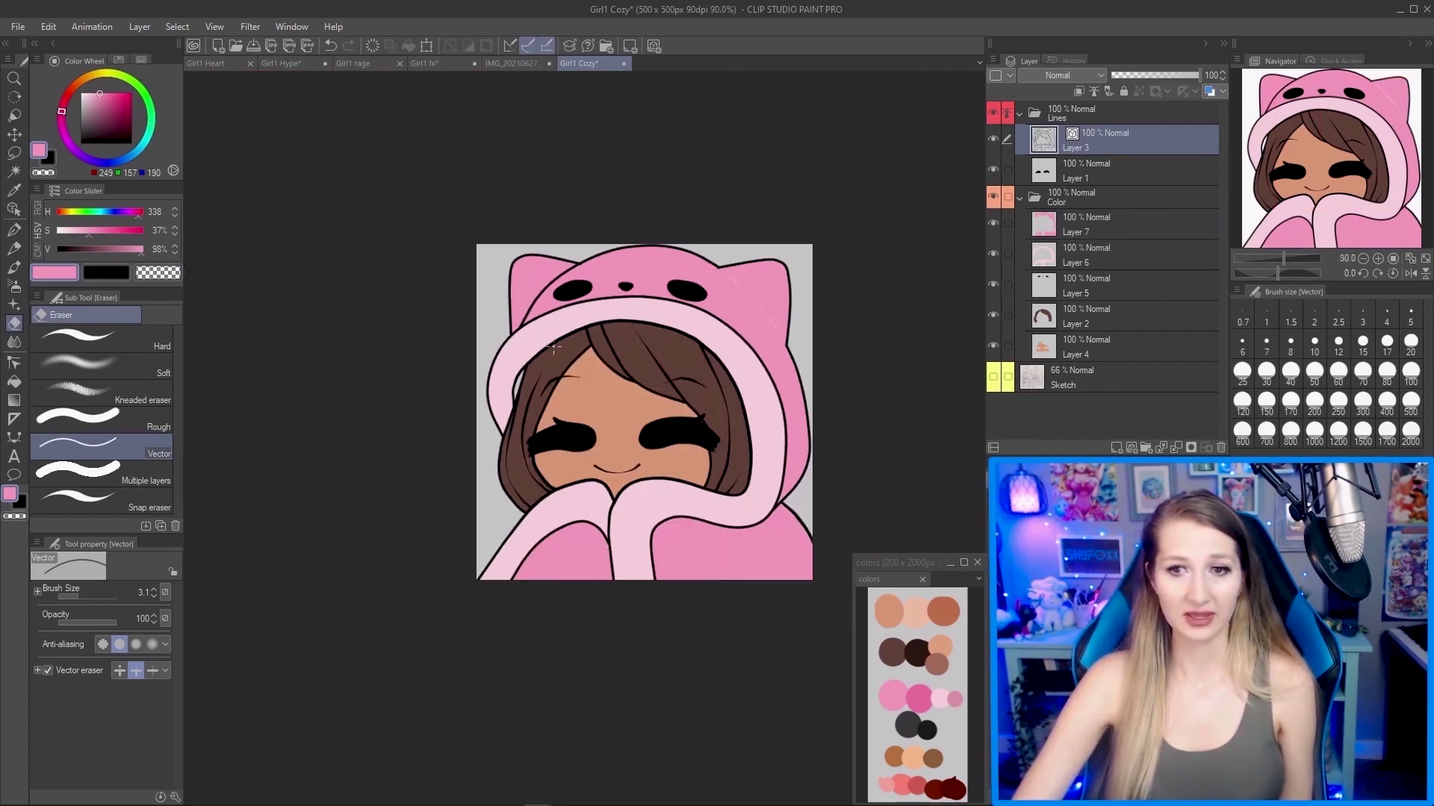
scroll(577, 341, "up", 1)
scroll(577, 341, "down", 1)
scroll(658, 320, "up", 5)
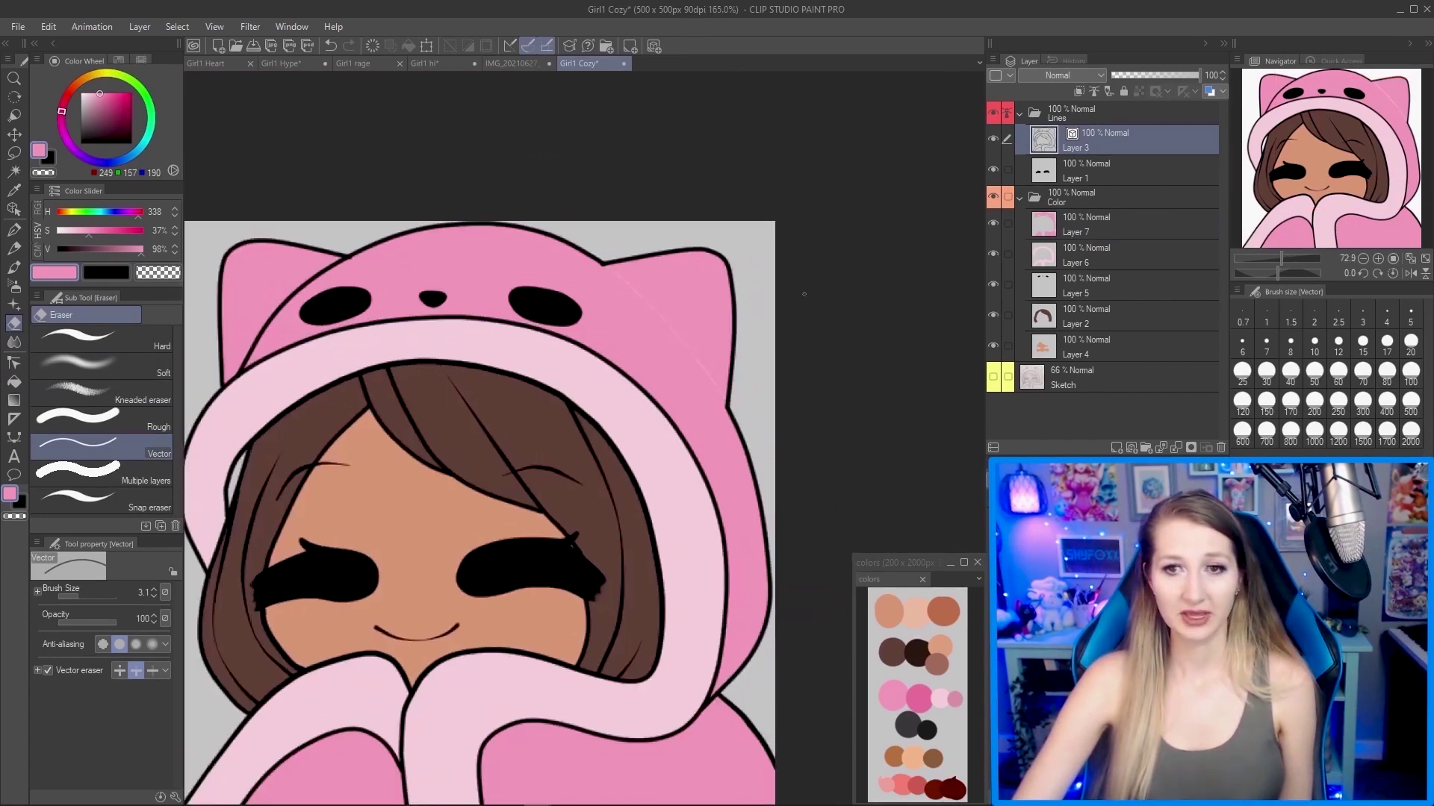
scroll(658, 321, "down", 5)
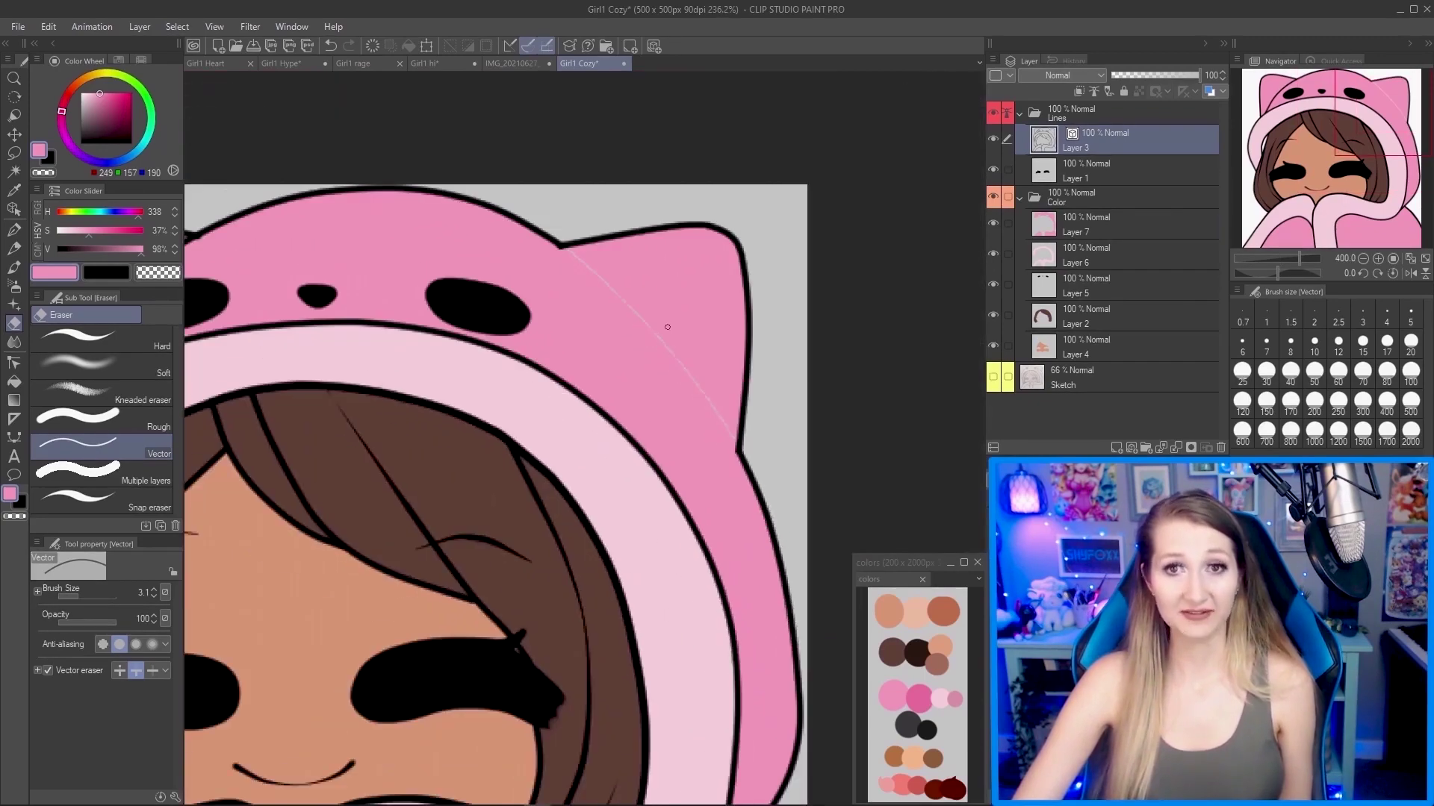
scroll(669, 325, "up", 5)
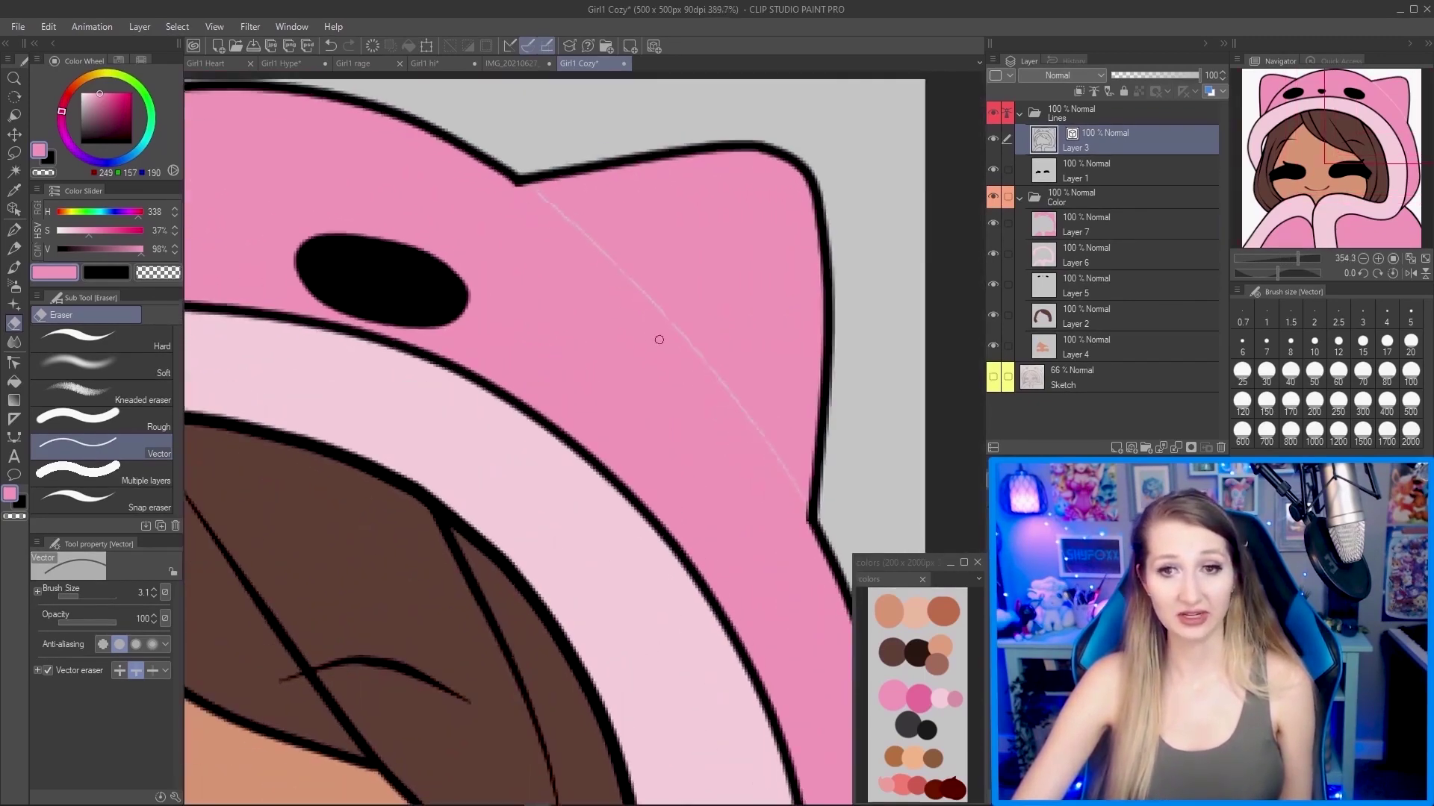
key("i")
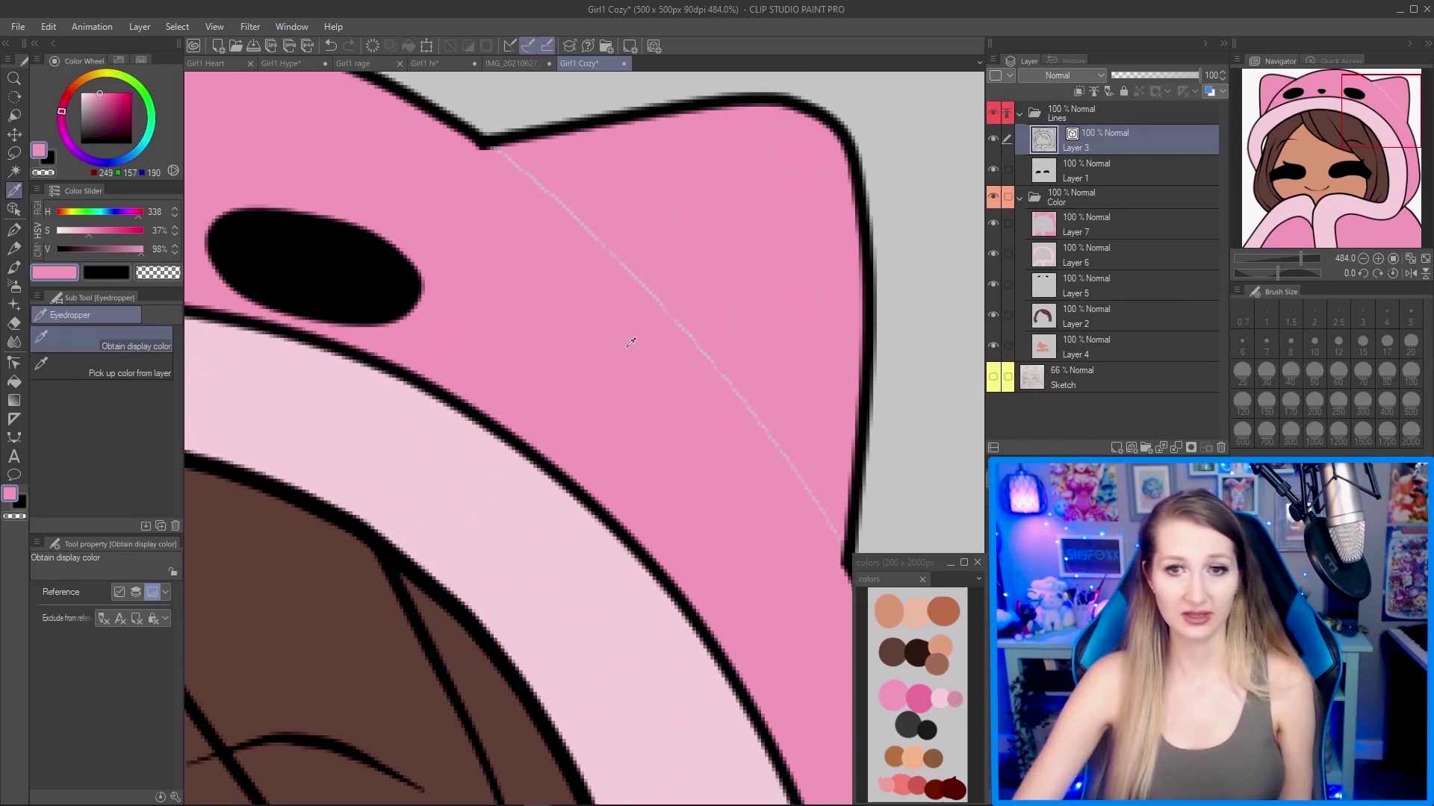
left_click(1081, 218)
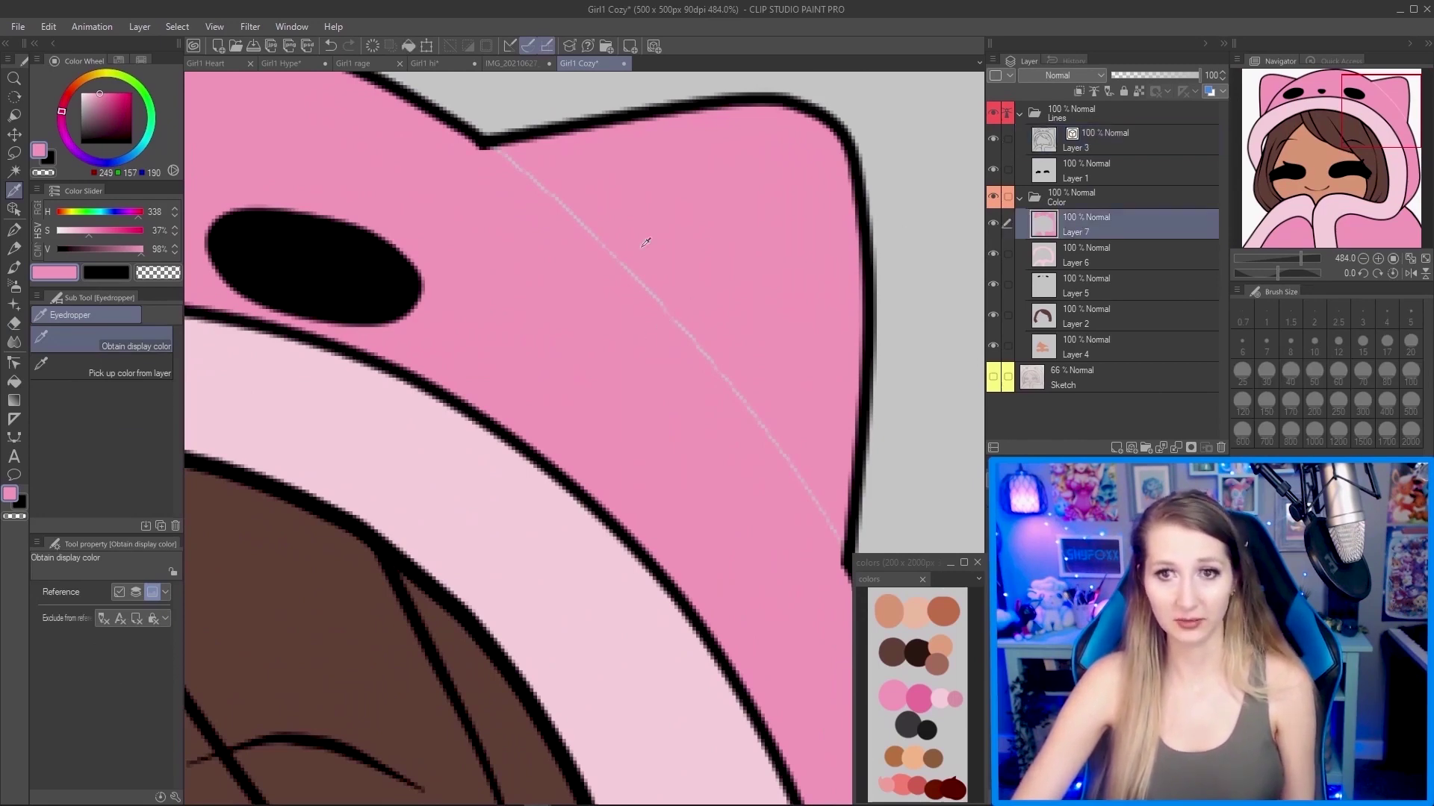
key("p")
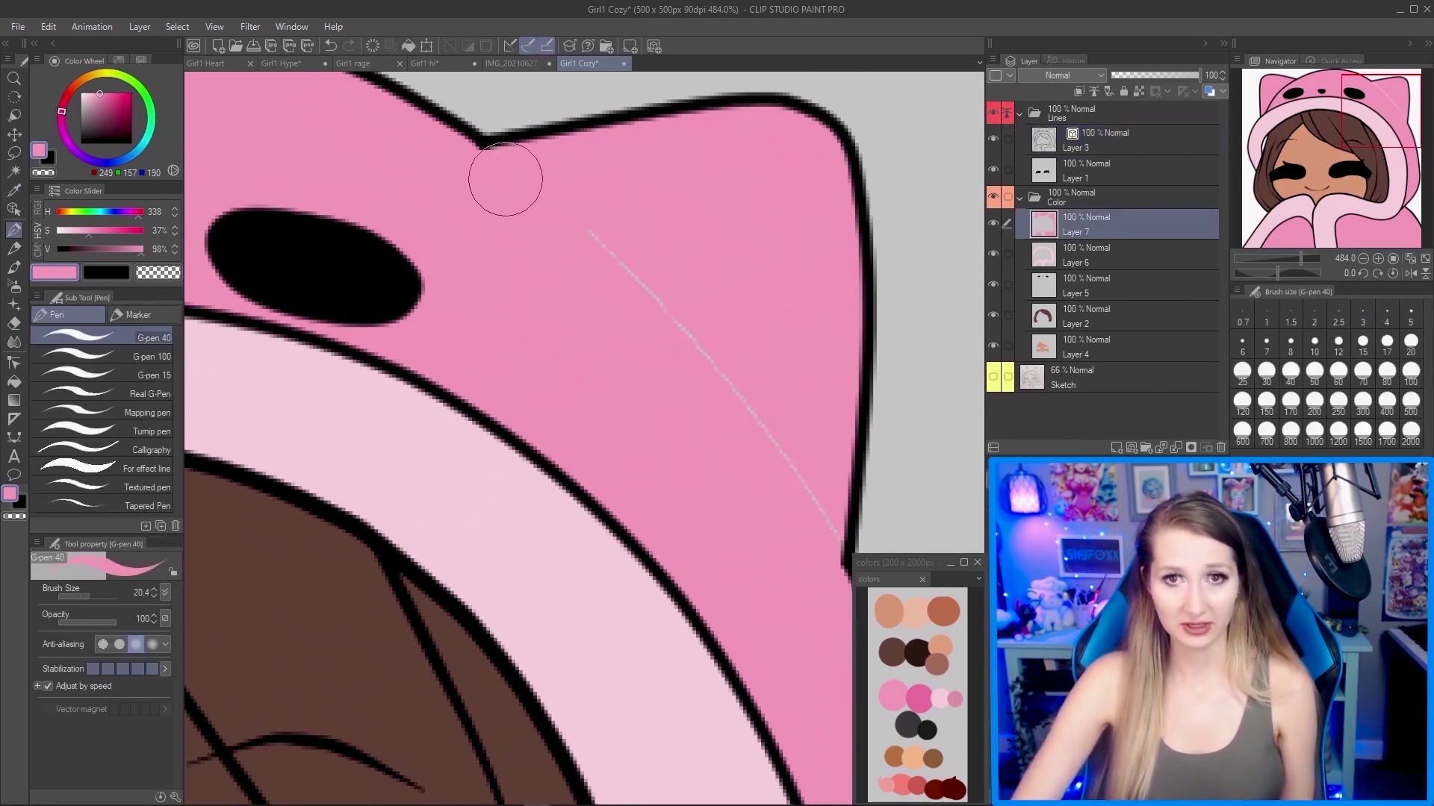
mouse_move(620, 257)
left_mouse_down()
mouse_move(710, 355)
mouse_move(793, 483)
mouse_move(808, 538)
left_mouse_up()
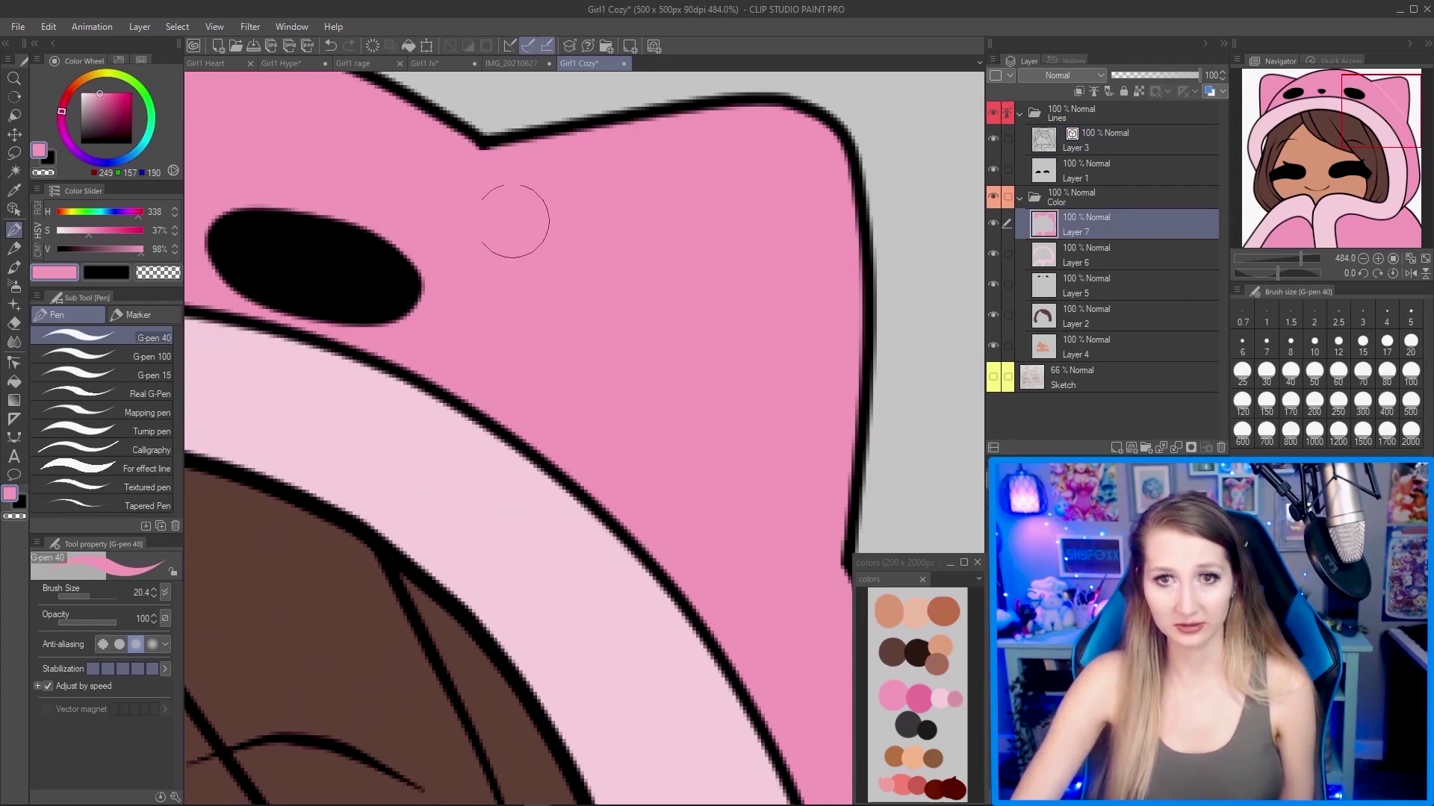
Touch up the medium pink where the hood meets the right-hand ear on Layer 7 with the G-pen.
mouse_move(512, 217)
left_mouse_down()
mouse_move(540, 199)
mouse_move(489, 180)
left_mouse_up()
scroll(669, 188, "down", 5)
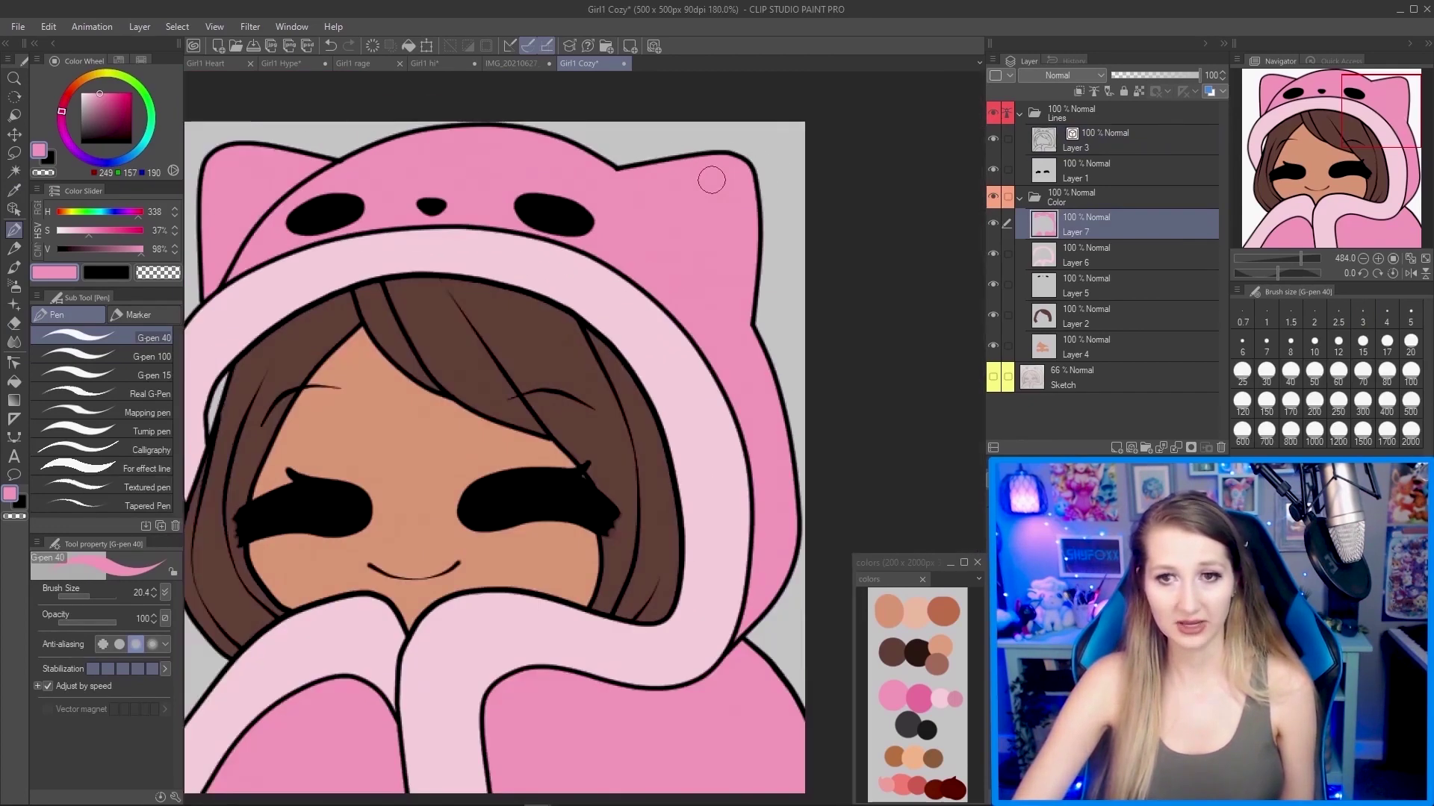
scroll(669, 189, "up", 1)
mouse_move(639, 267)
left_mouse_down()
mouse_move(712, 267)
mouse_move(671, 267)
left_mouse_up()
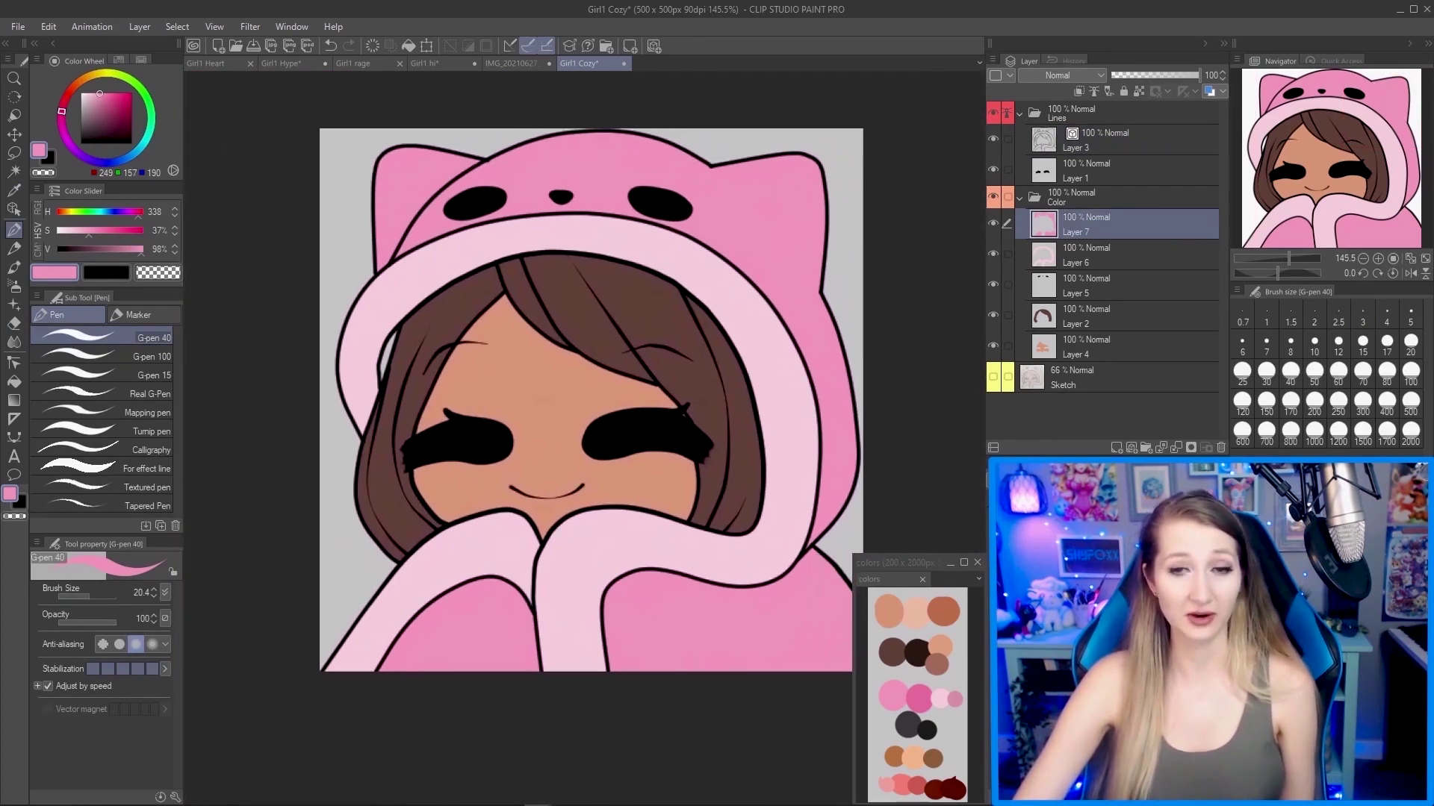
scroll(667, 282, "up", 1)
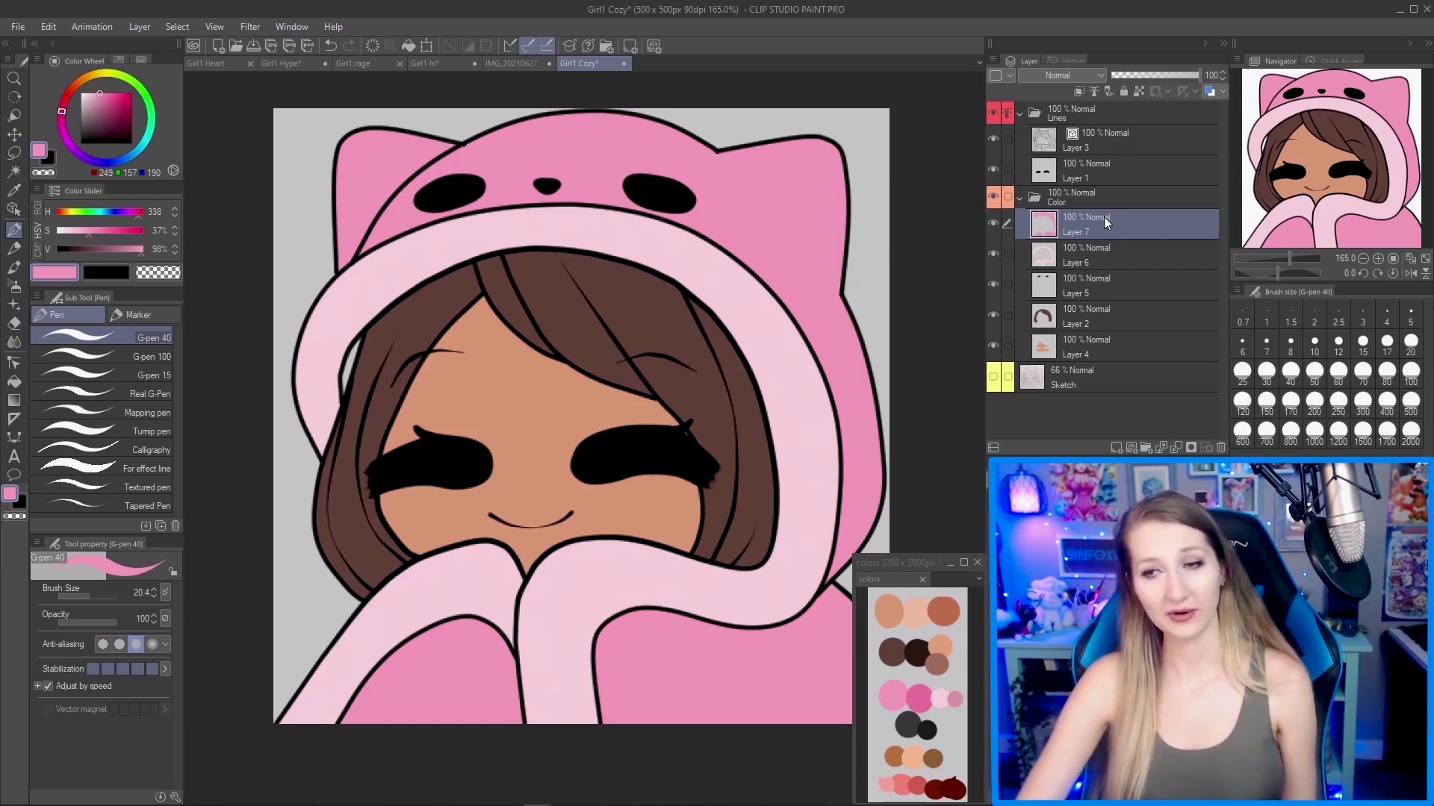
Add a new layer, sample black from the line art and fill the gap between the left-hand hair and the hood trim.
key("ctrl+shift+n")
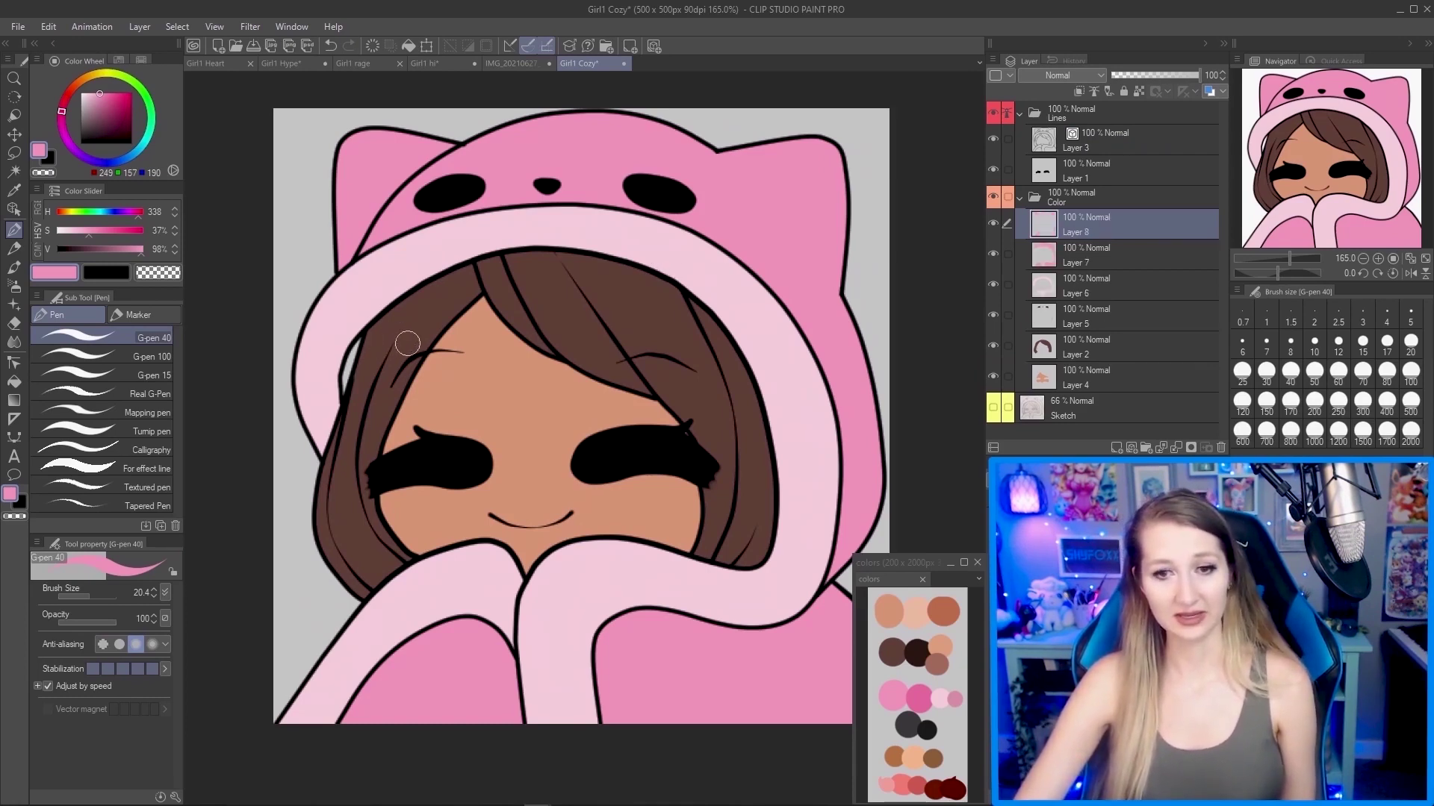
scroll(406, 343, "down", 1)
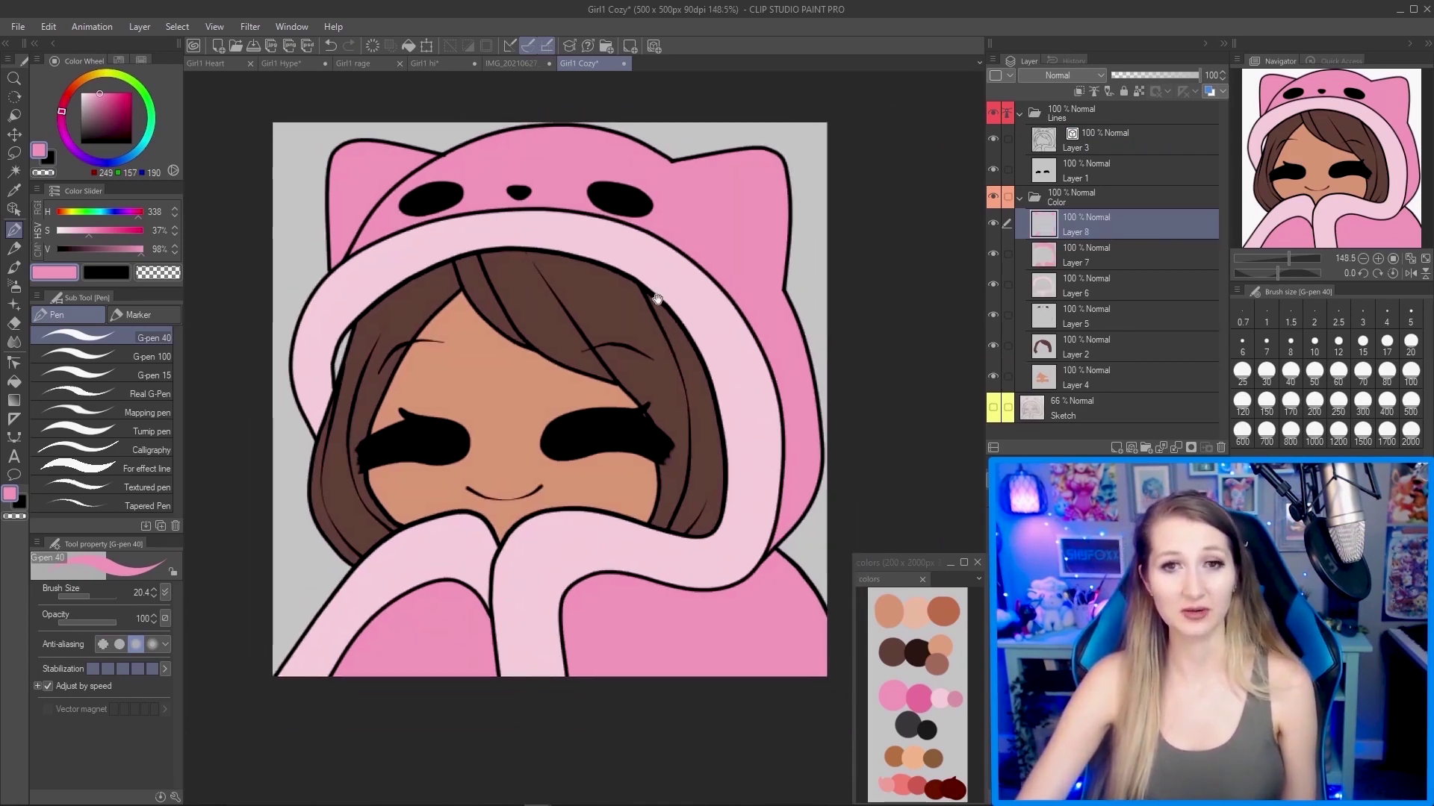
scroll(647, 312, "up", 1)
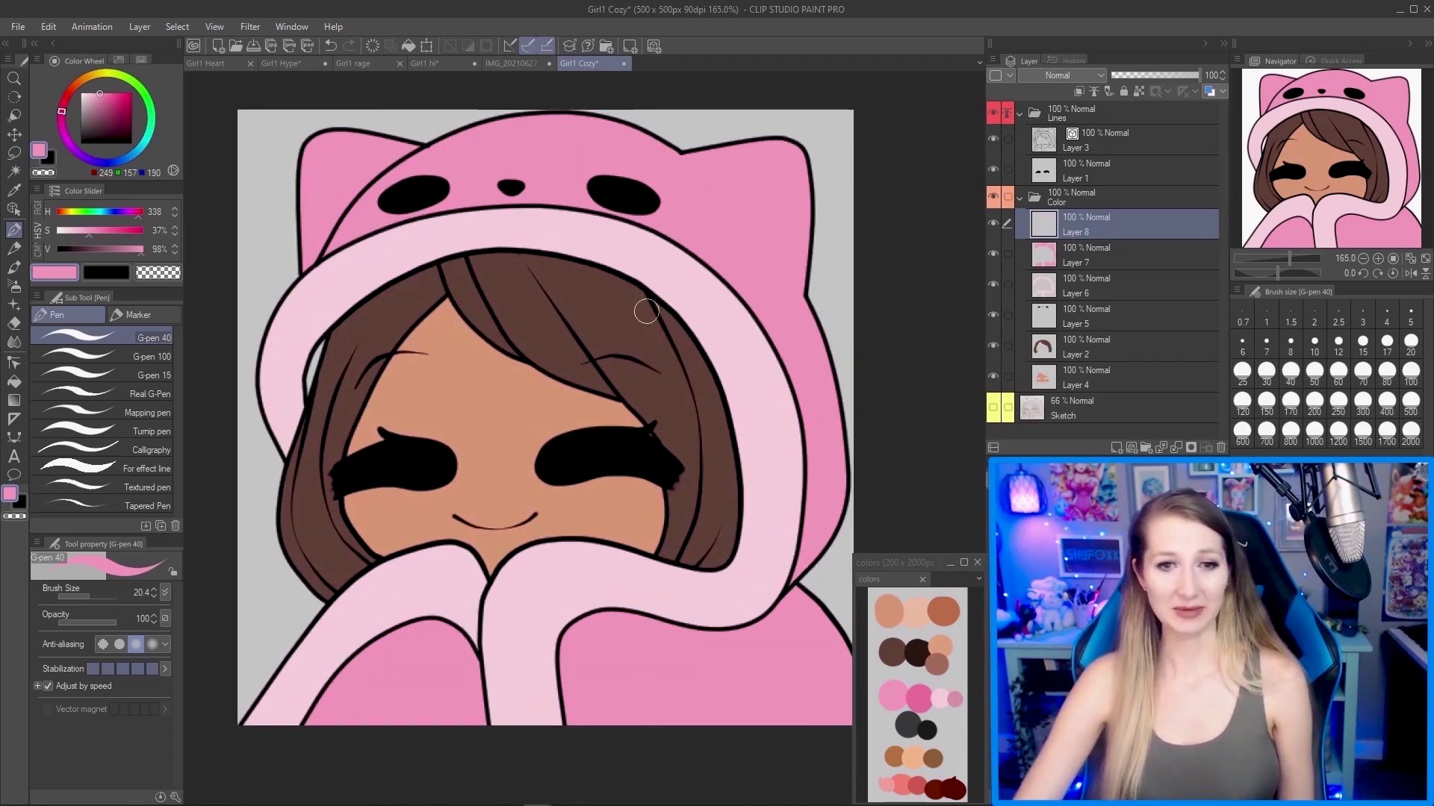
key("g")
left_click(700, 413, "alt")
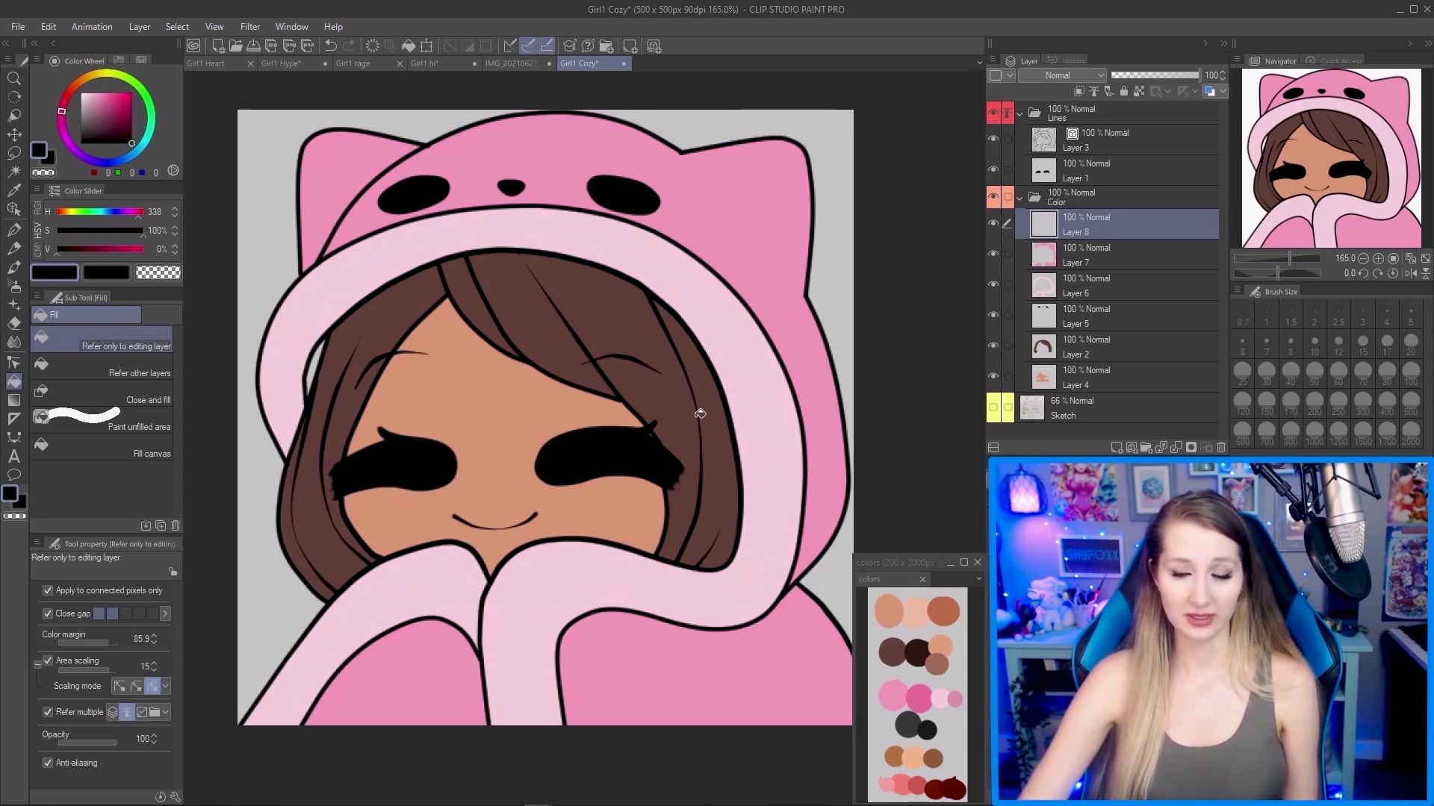
scroll(417, 349, "down", 1)
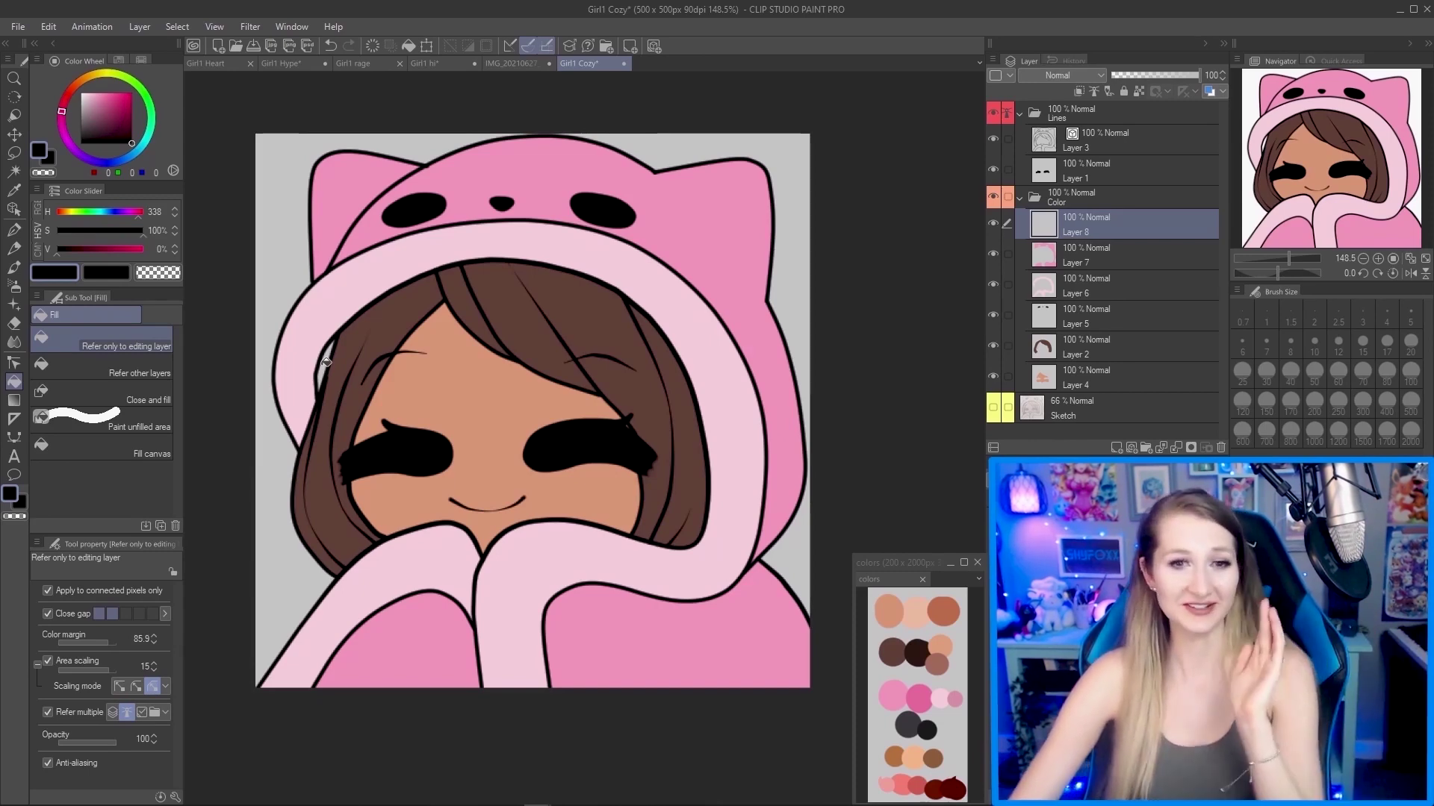
left_click(326, 362)
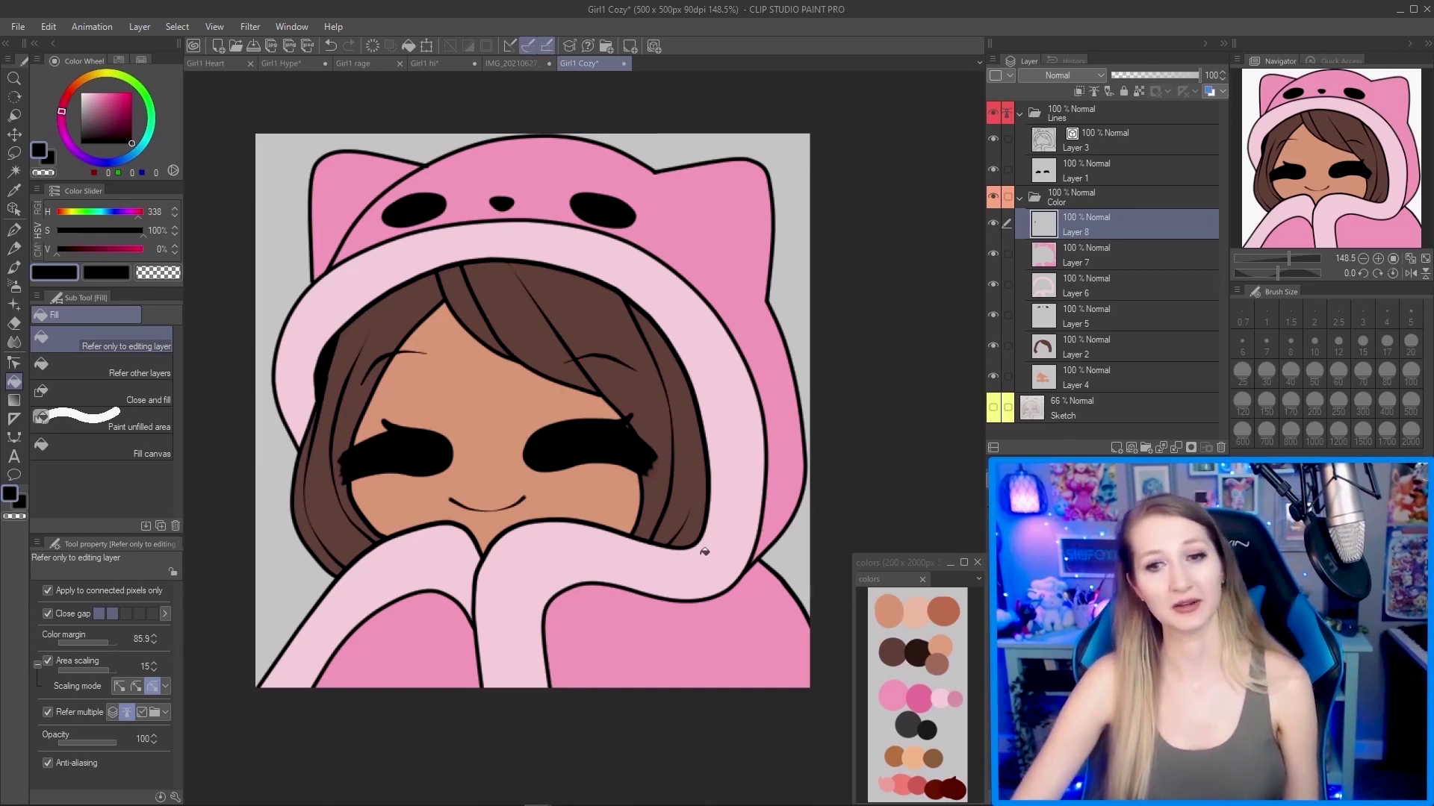
Duplicate the line-art Layer 3 and place the copy beneath the Color folder, directly above the Sketch layer.
scroll(704, 552, "down", 2)
scroll(670, 535, "up", 2)
scroll(729, 465, "right", 2)
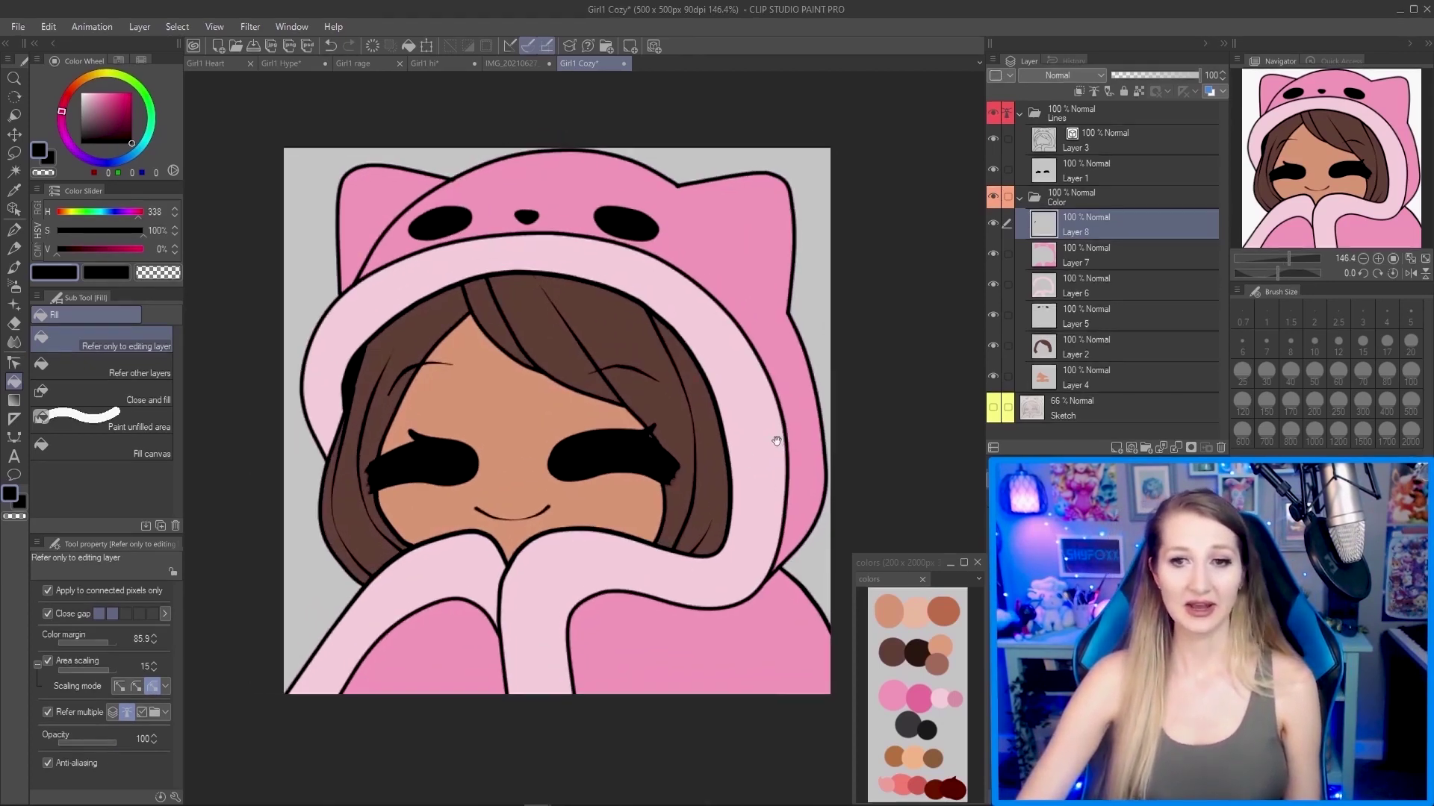
scroll(842, 418, "up", 1)
left_click(1127, 140)
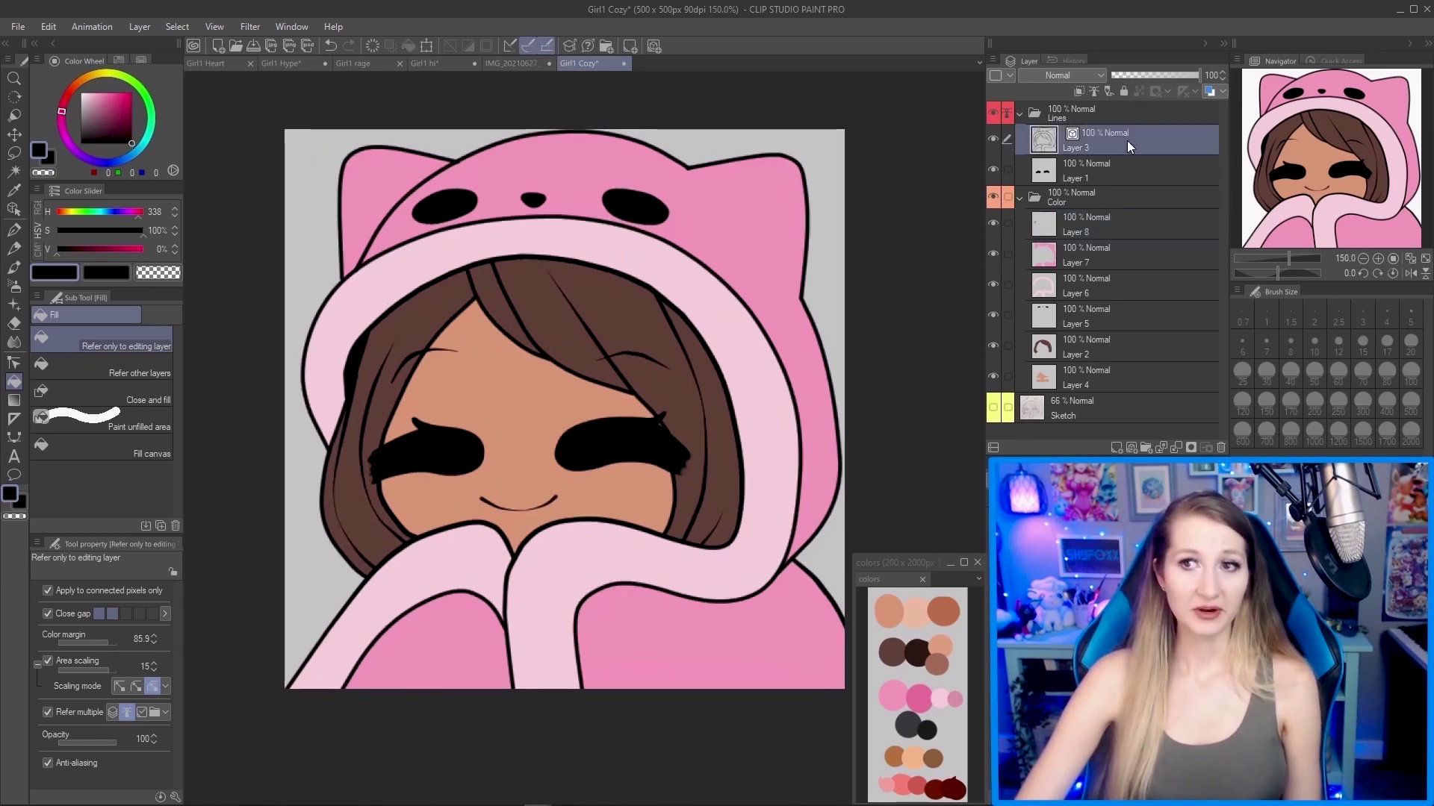
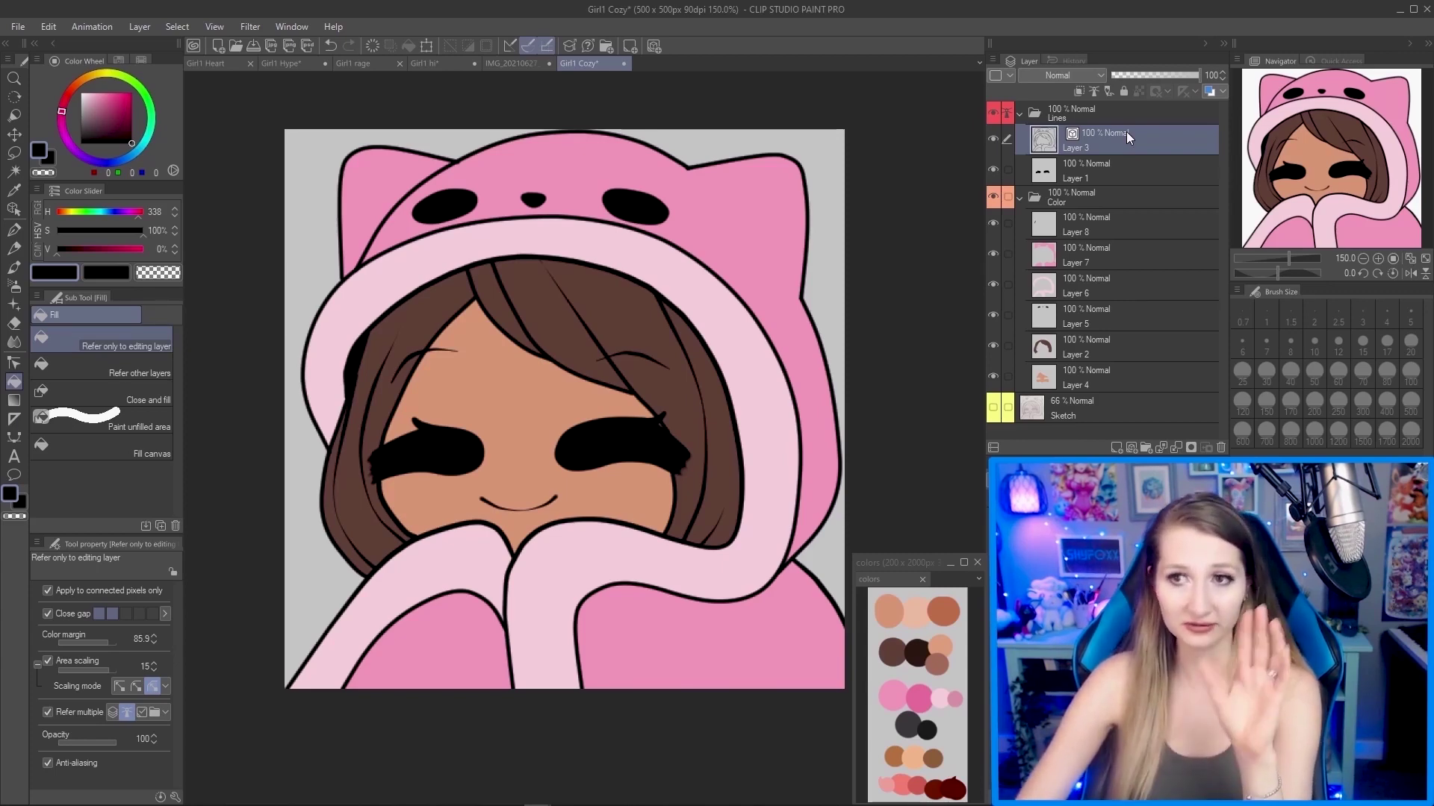
left_click(994, 139)
left_click(993, 139)
left_click(994, 138)
left_click(993, 139)
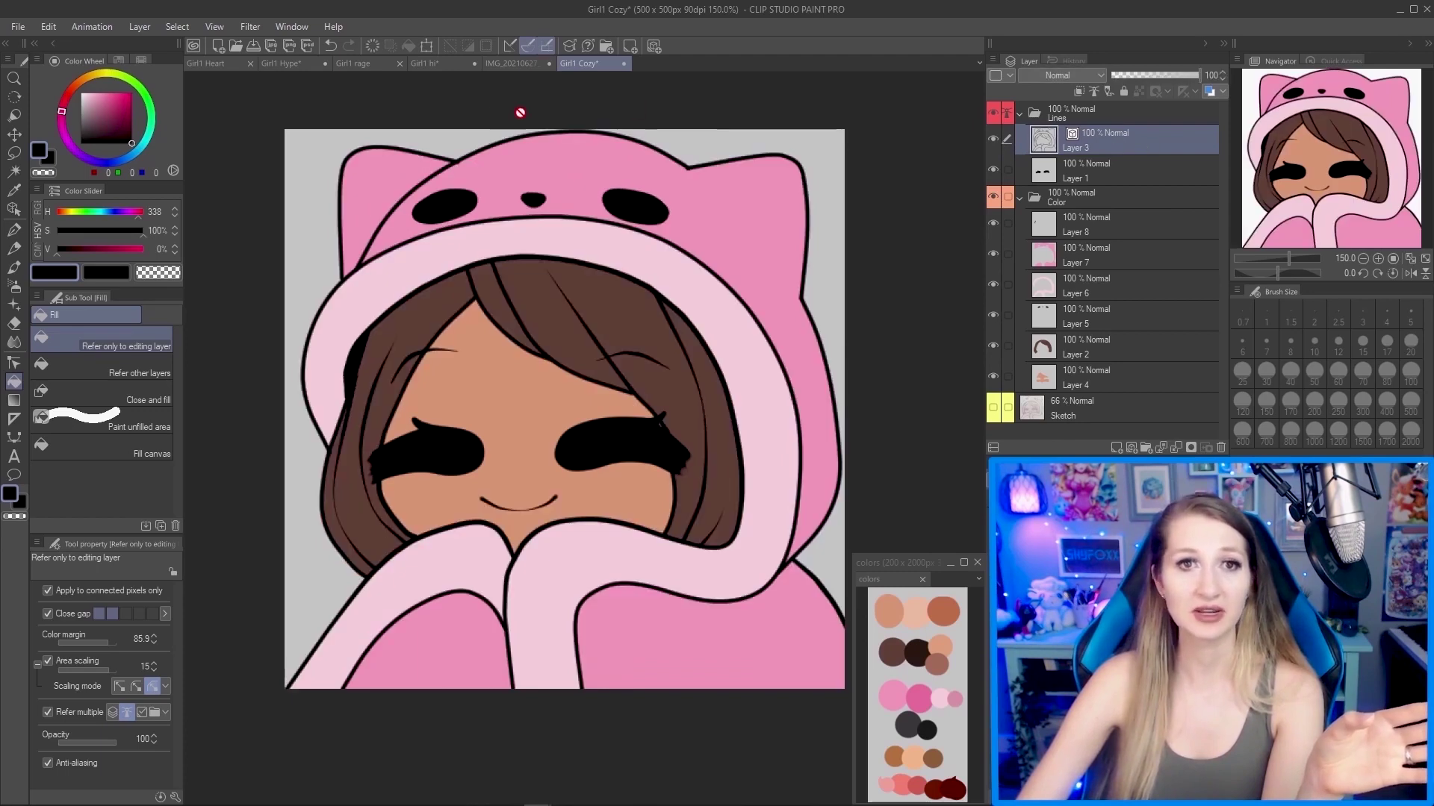
left_click(131, 28)
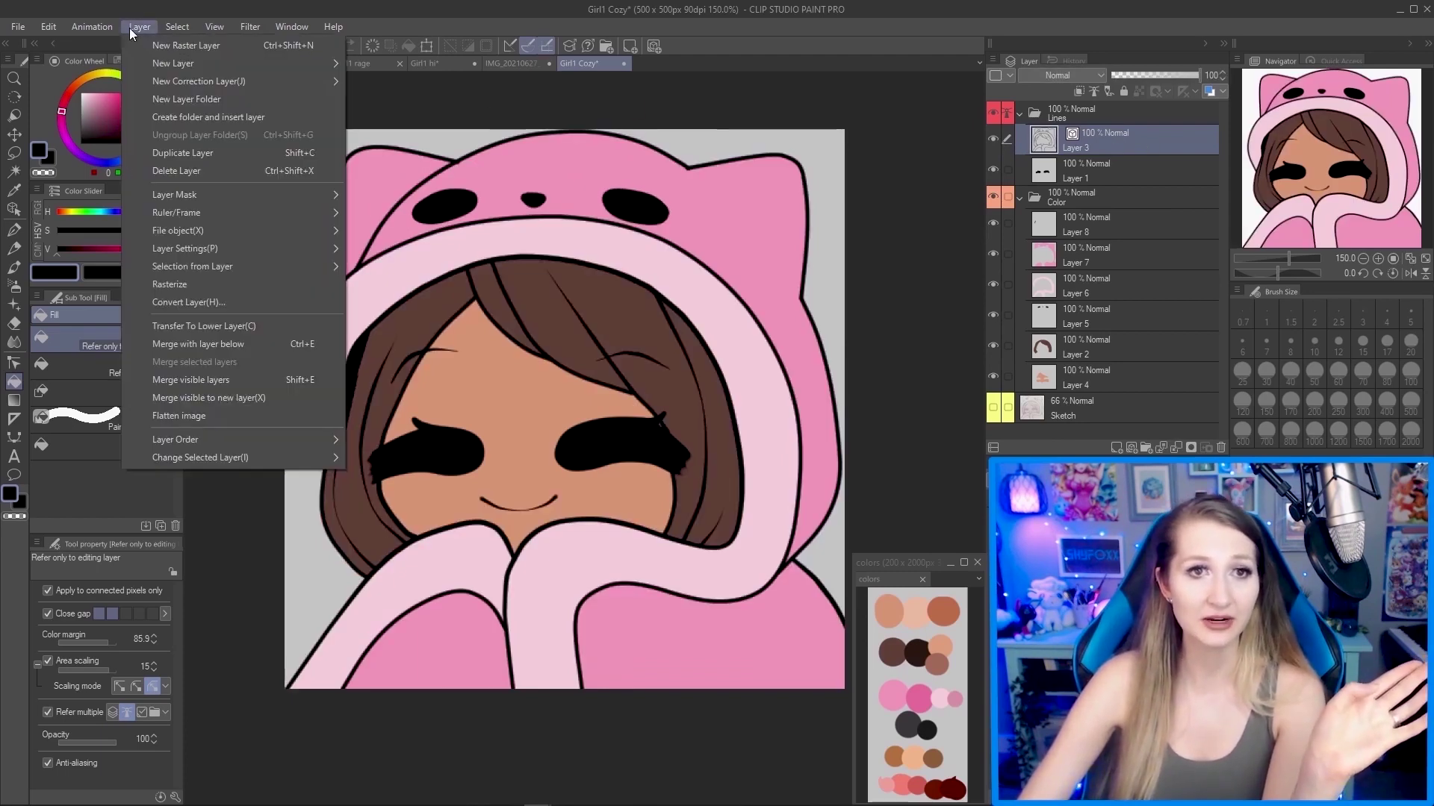
left_click(198, 152)
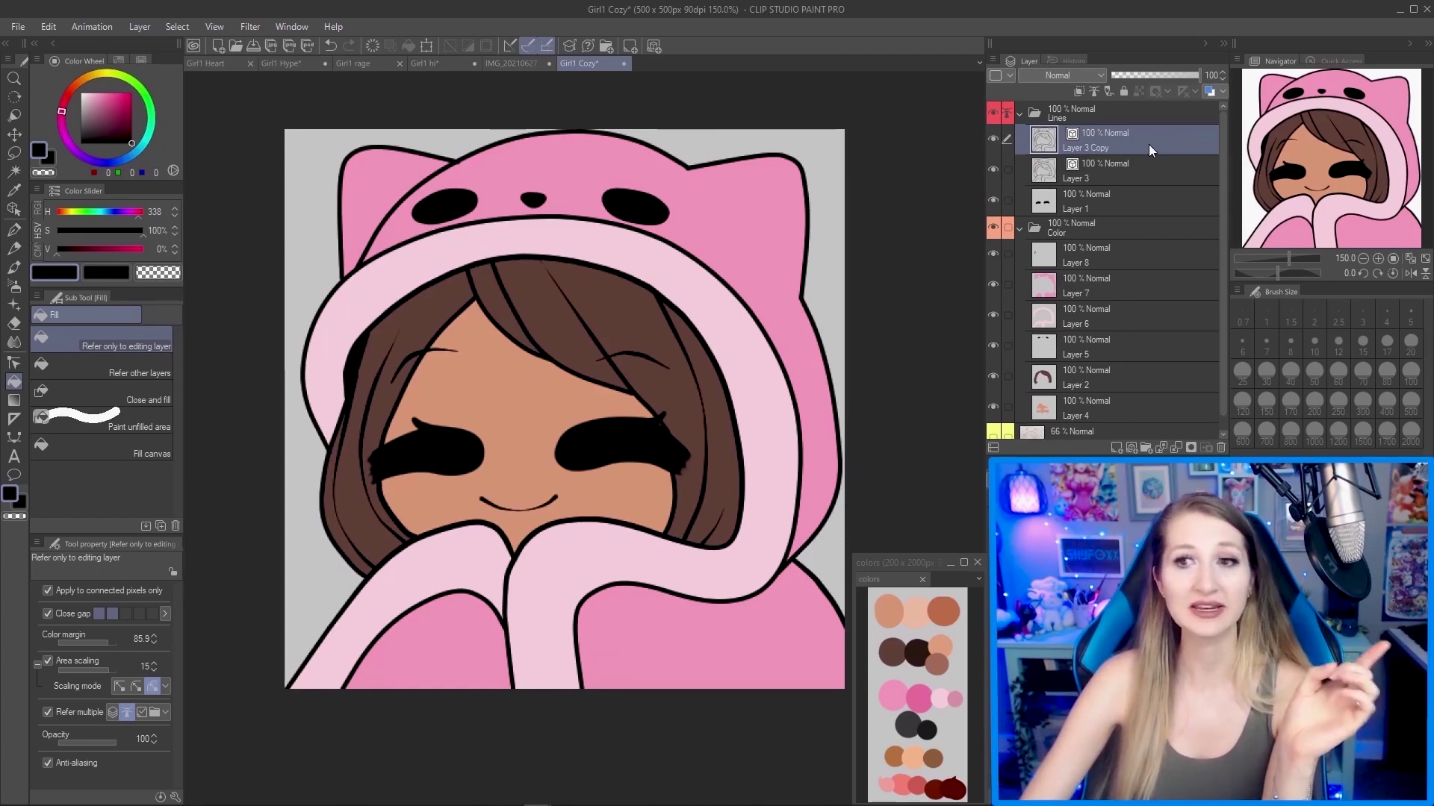
mouse_move(1149, 145)
left_mouse_down()
mouse_move(1144, 311)
mouse_move(1114, 426)
mouse_move(1090, 403)
mouse_move(1079, 110)
mouse_move(1091, 416)
left_mouse_up()
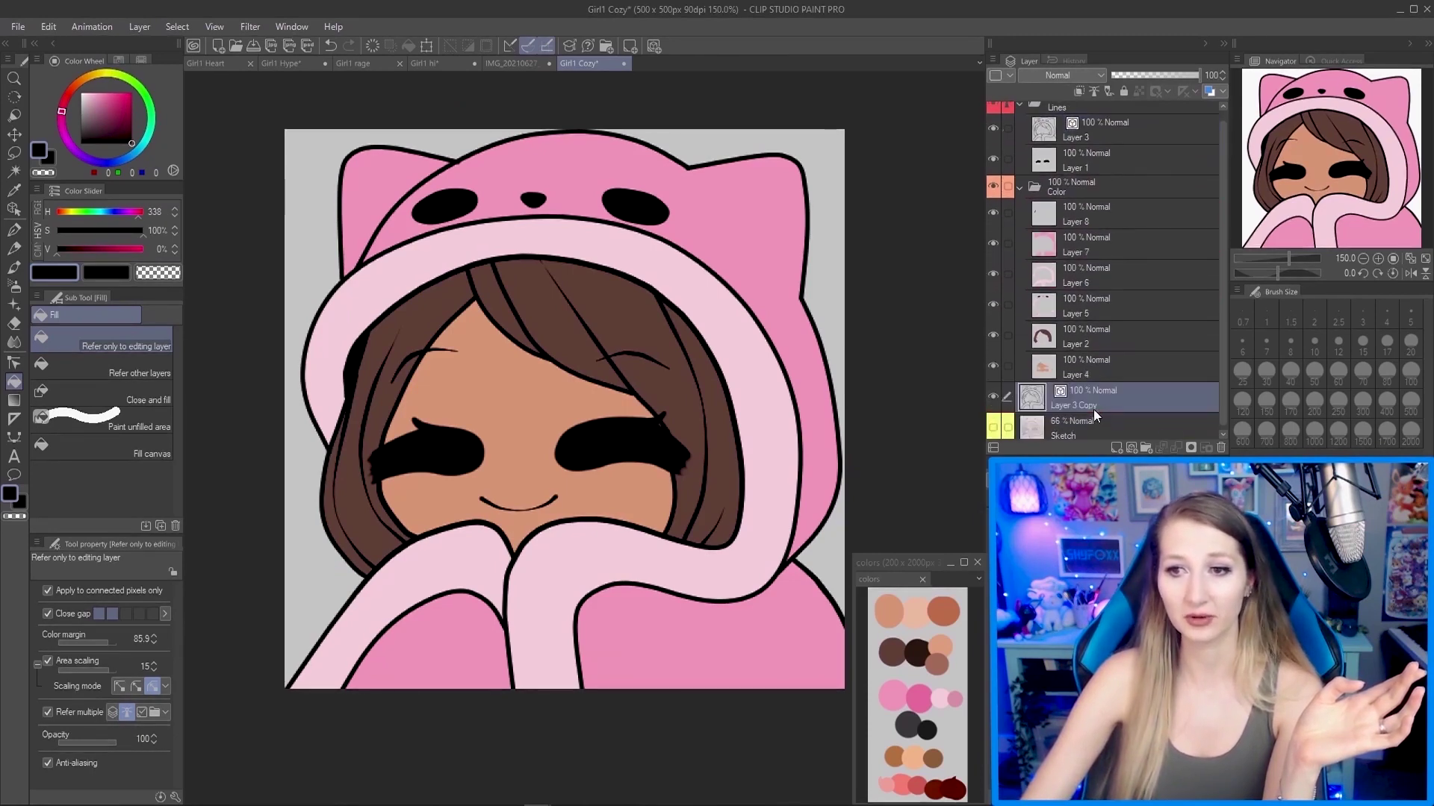
Thicken the vector lines on Layer 3 Copy by setting their brush size to 18.
left_click(1076, 420)
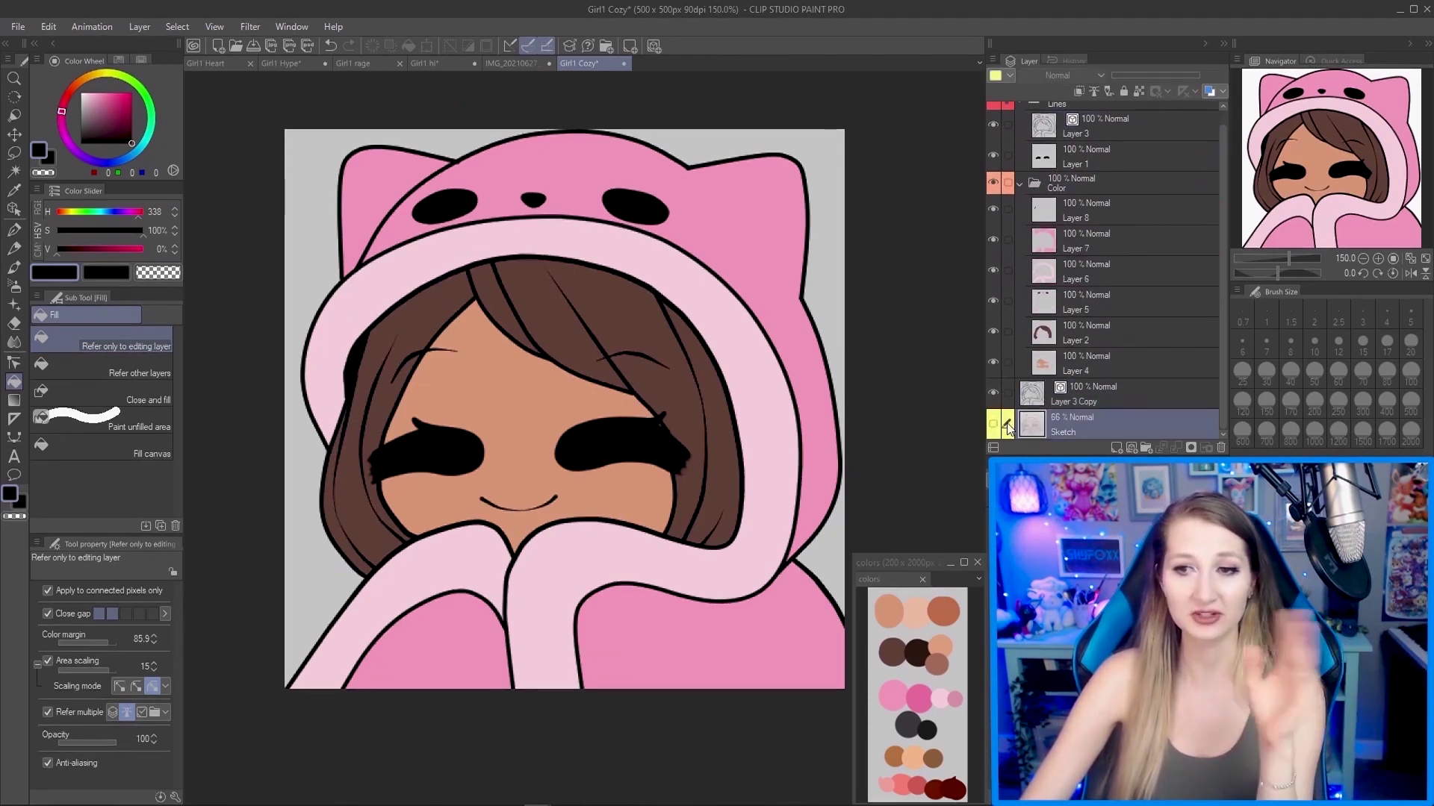
left_click(1119, 398)
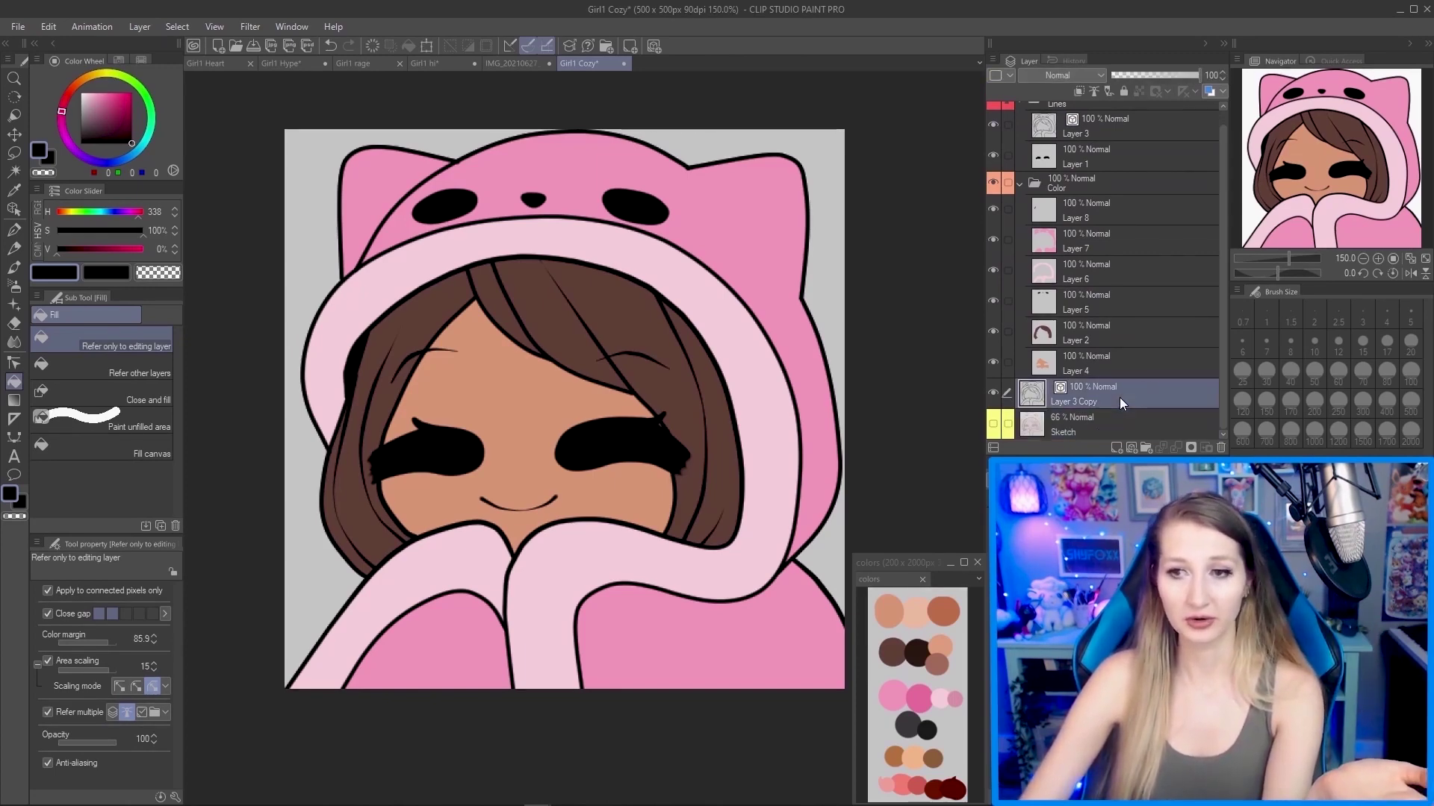
left_click(15, 211)
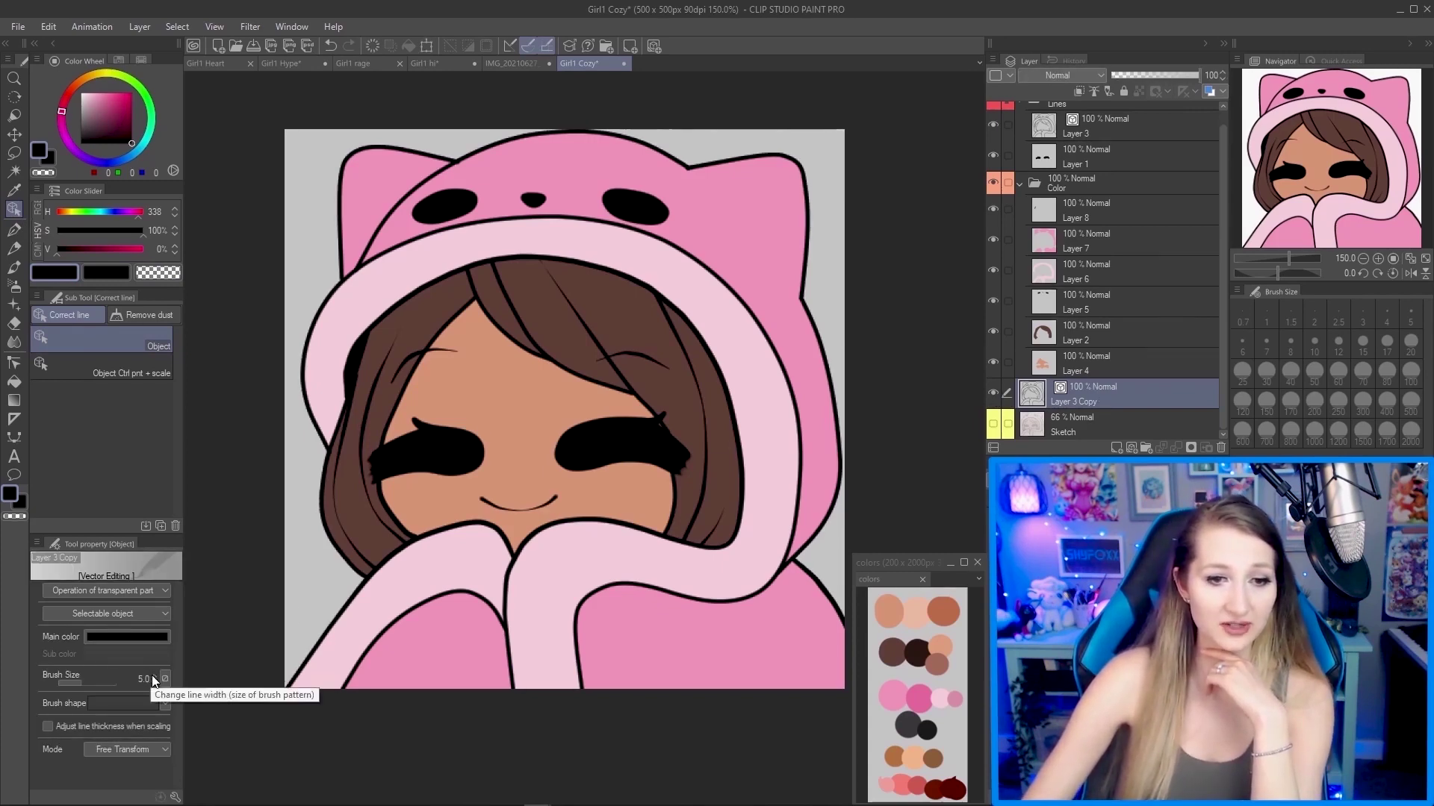
scroll(152, 680, "up", 9)
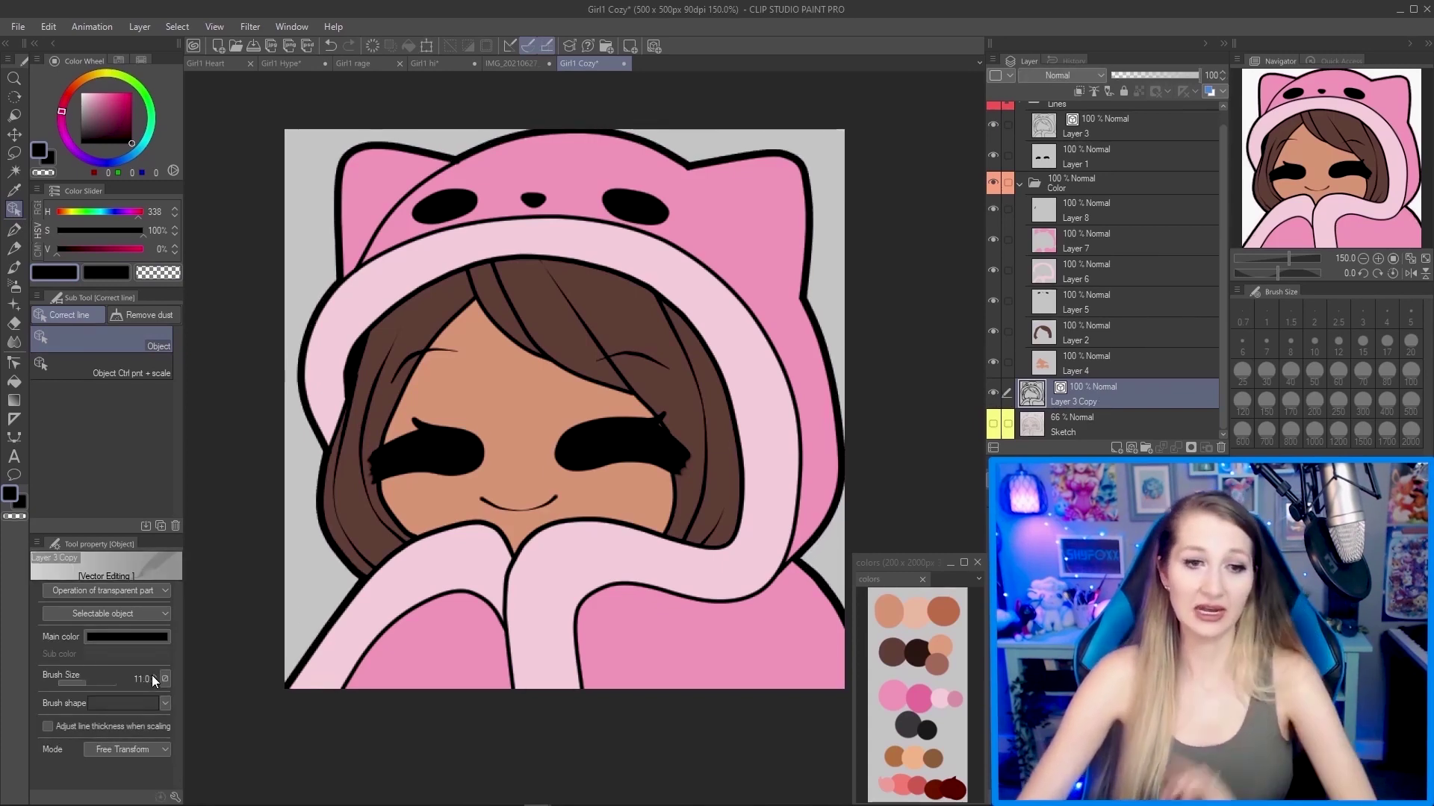
scroll(152, 679, "up", 4)
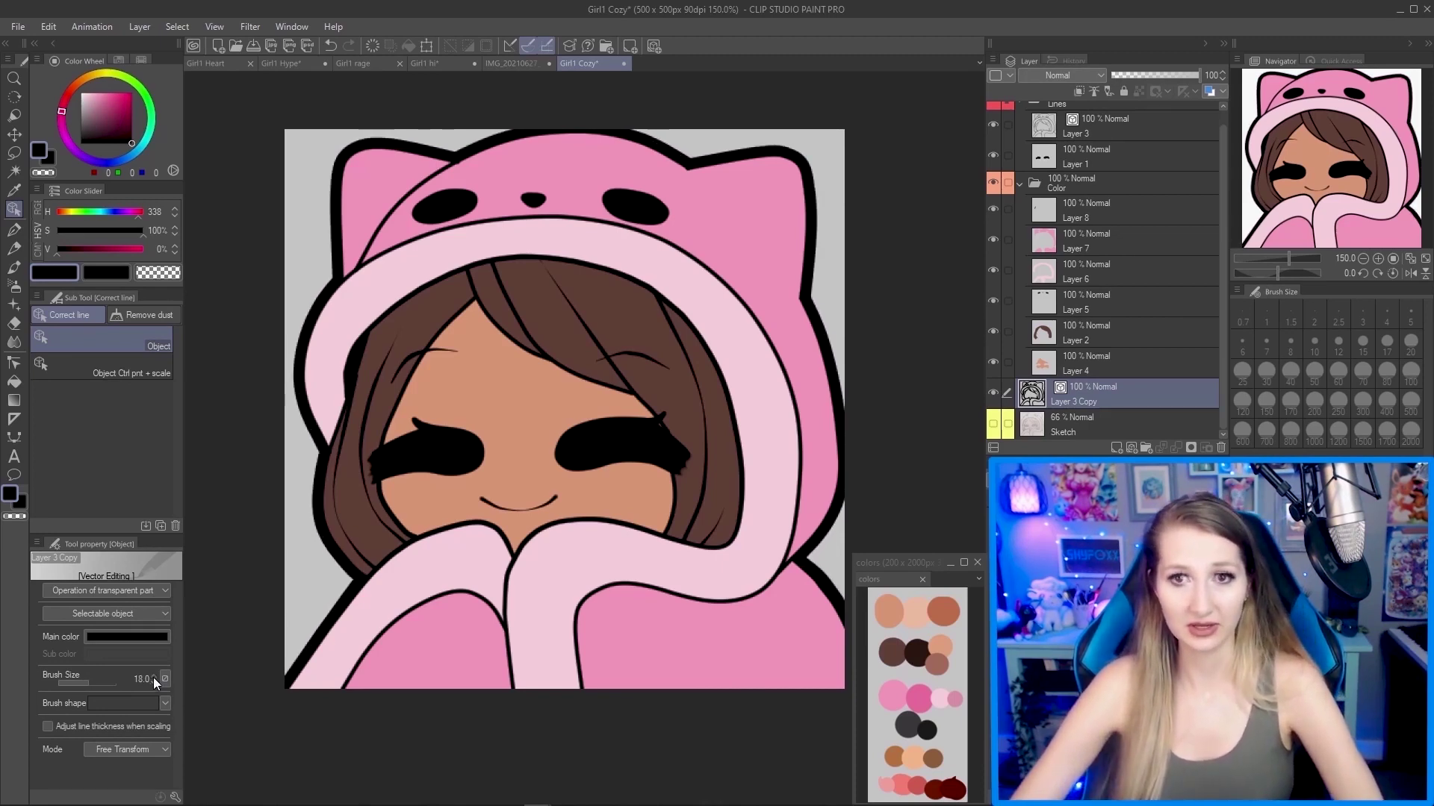
Examine the thick outer outline around the character at small and large zoom levels.
scroll(687, 442, "down", 2)
scroll(616, 420, "up", 2)
scroll(679, 439, "down", 5)
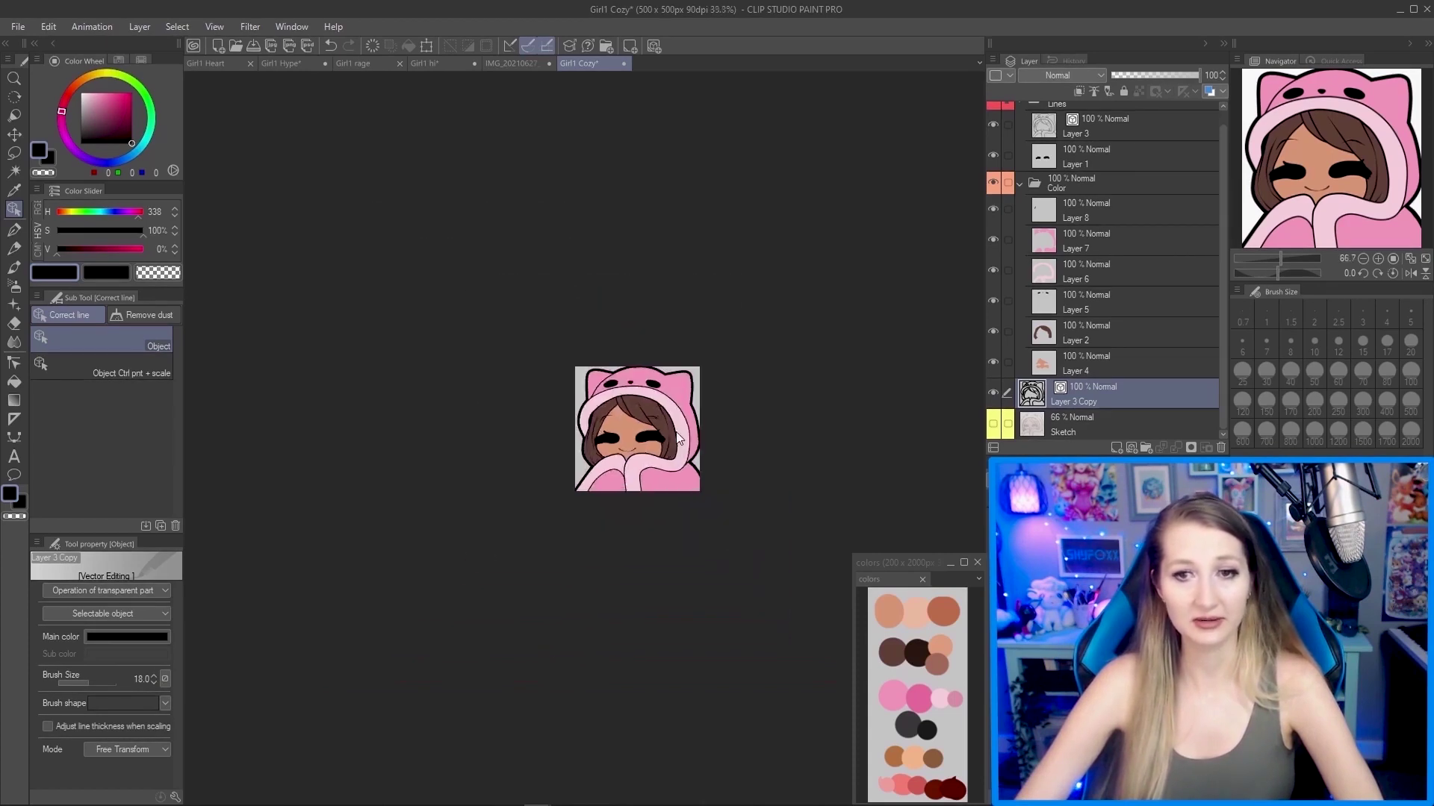
scroll(699, 429, "up", 3)
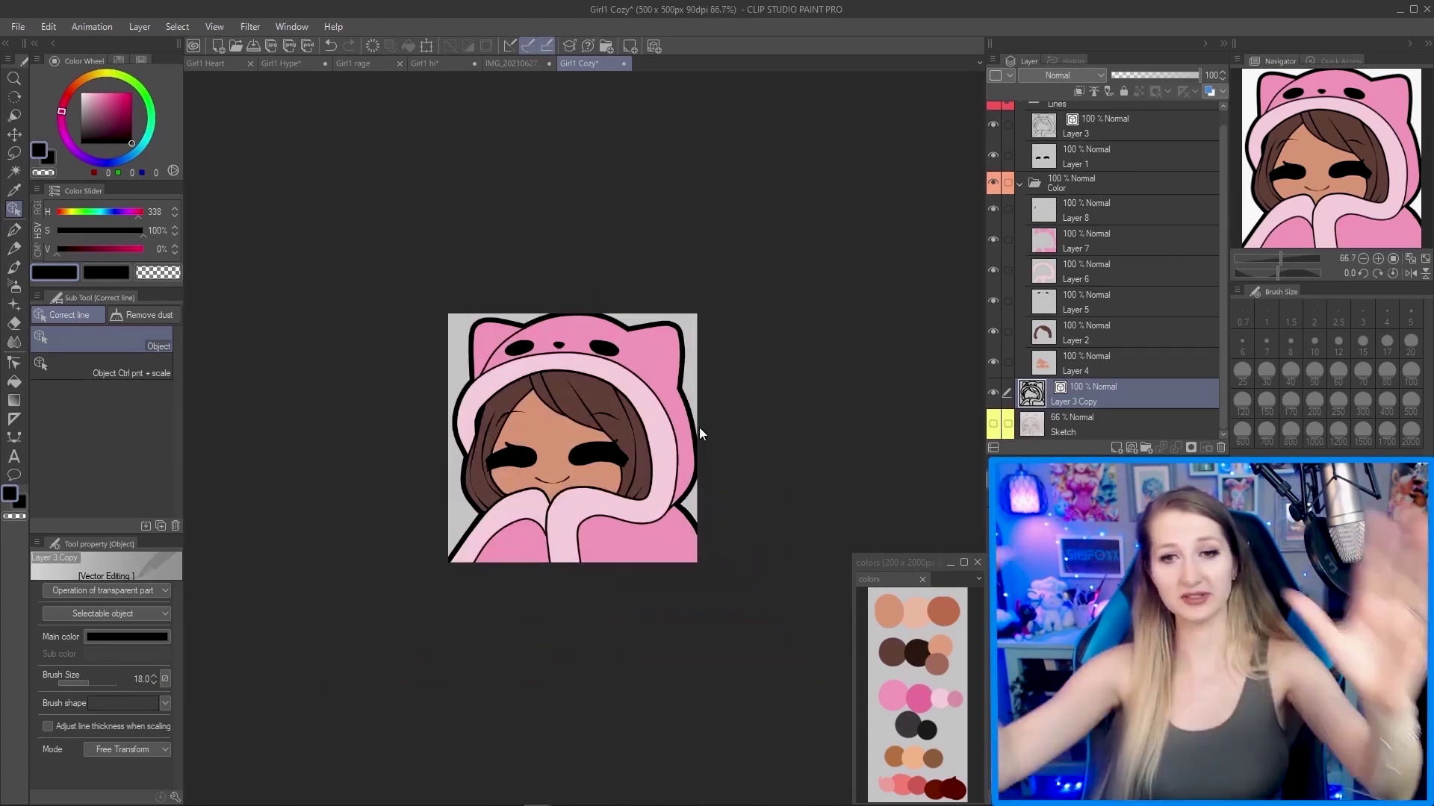
scroll(699, 427, "up", 3)
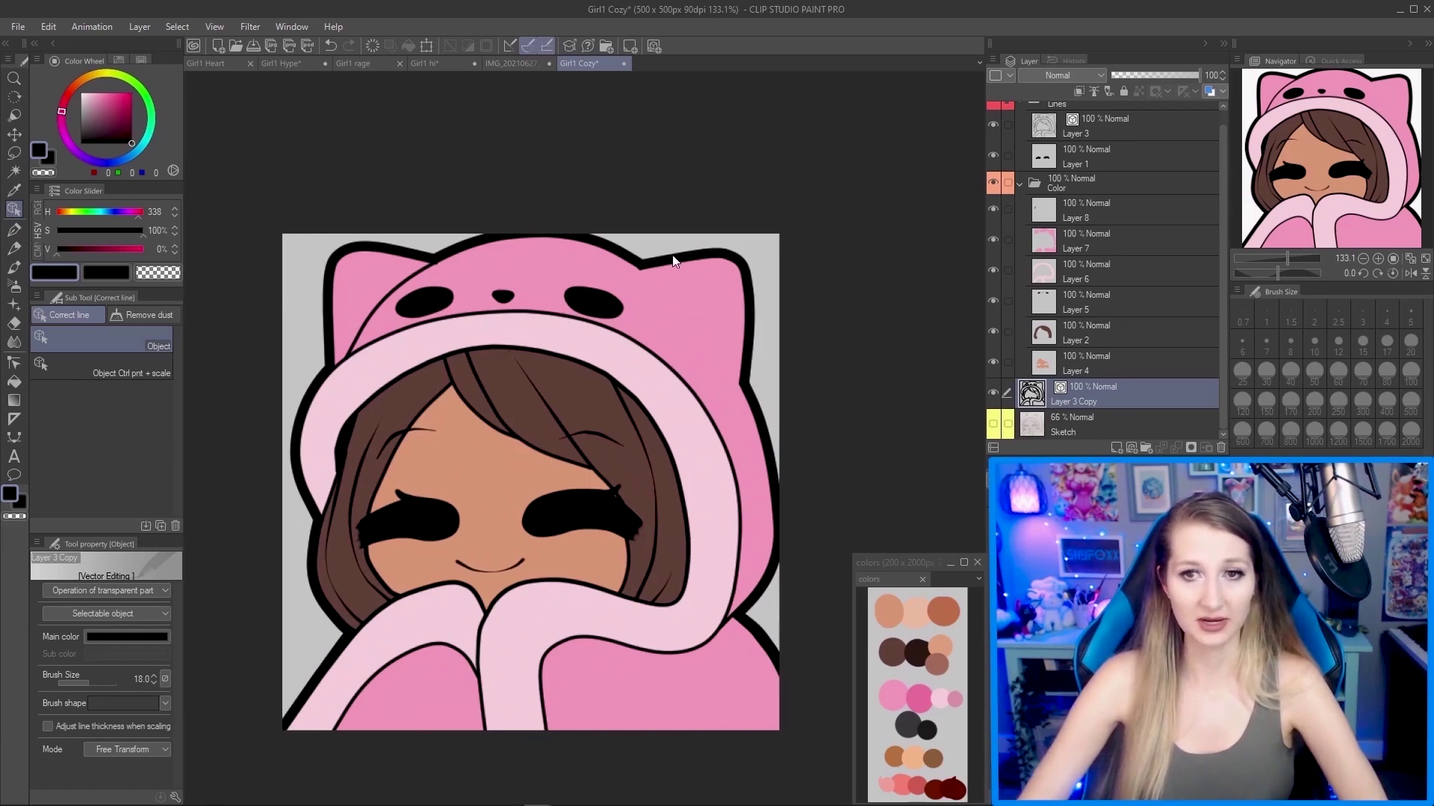
scroll(648, 303, "down", 2)
scroll(742, 381, "up", 2)
scroll(733, 370, "down", 2)
scroll(669, 378, "up", 1)
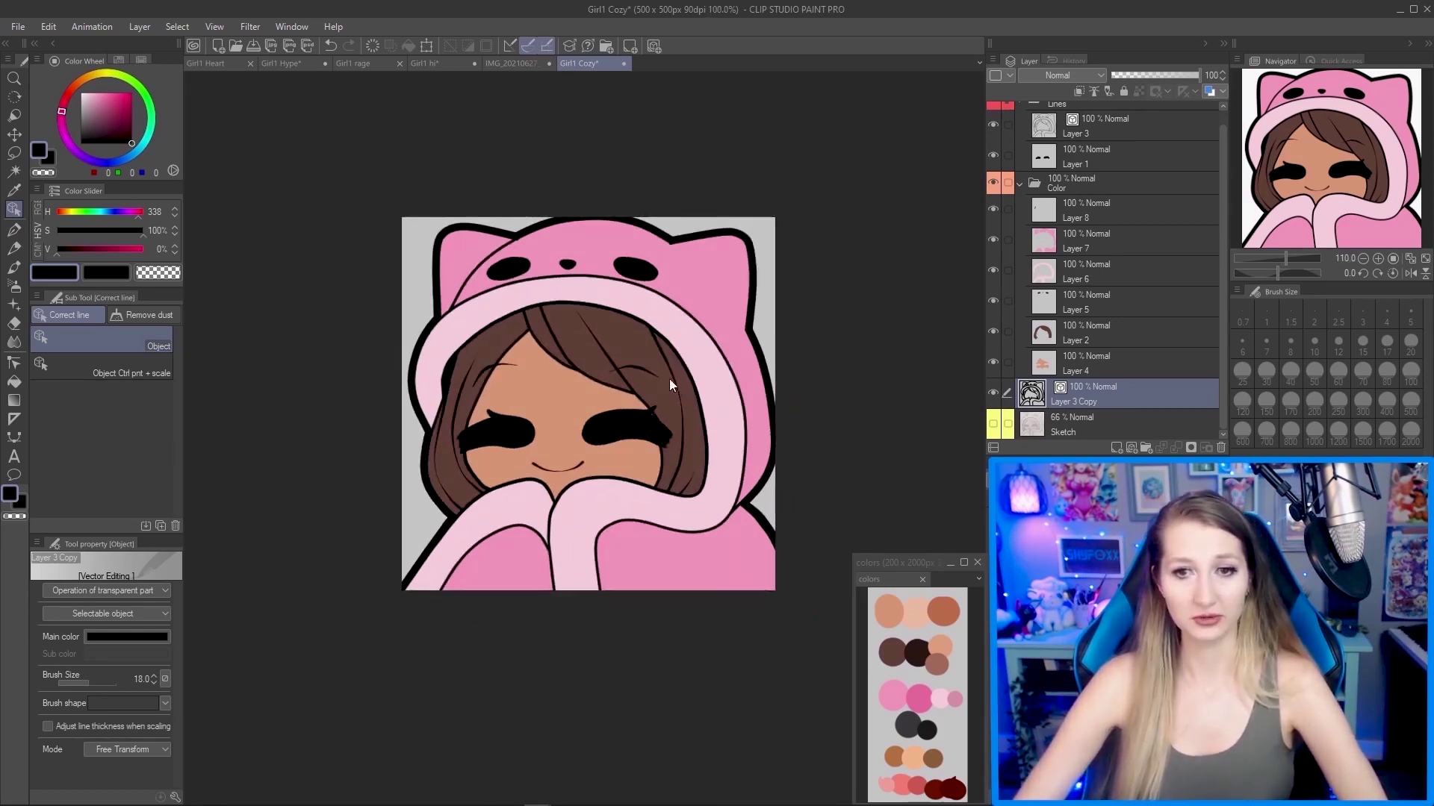
scroll(669, 378, "up", 2)
scroll(672, 381, "down", 2)
scroll(700, 386, "up", 1)
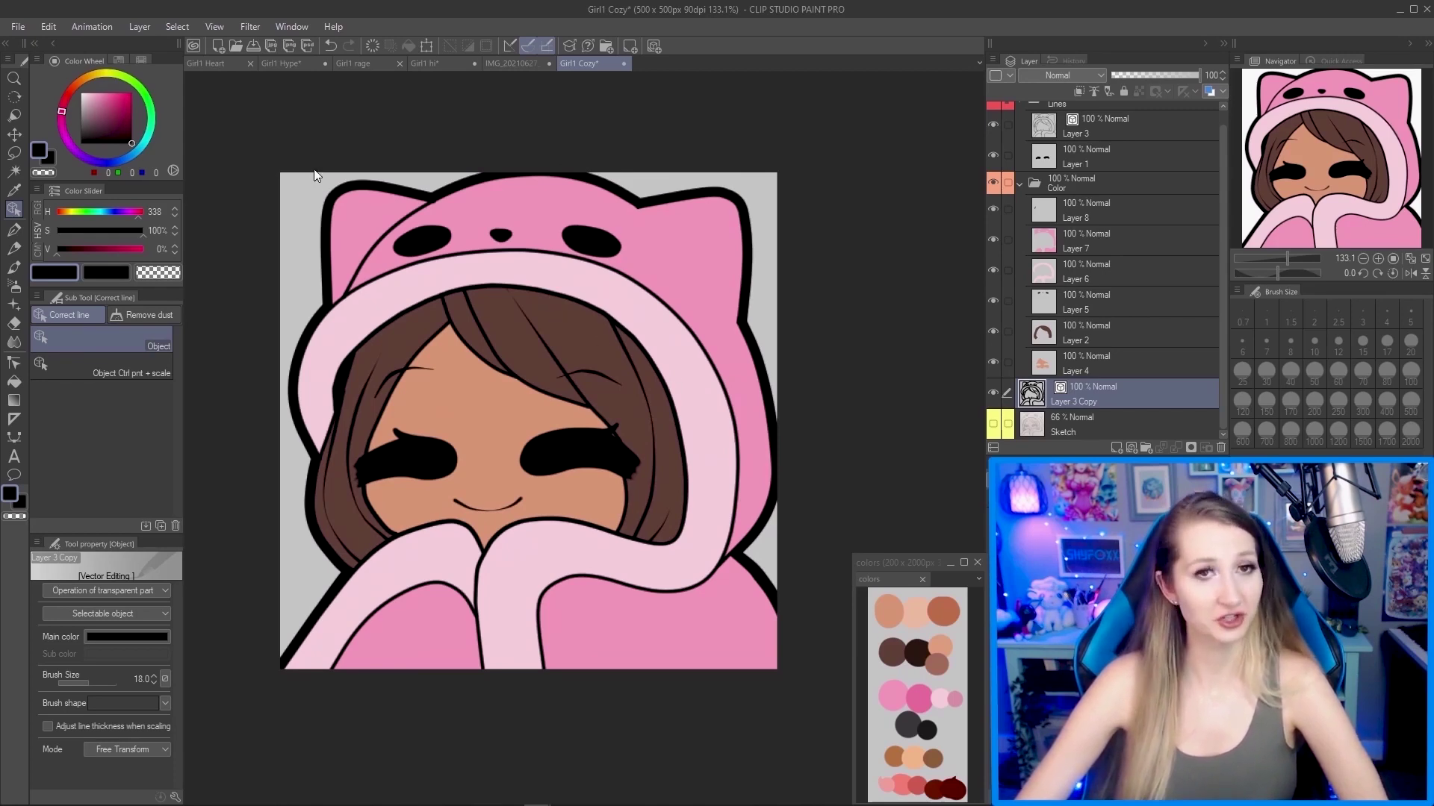
Merge the visible layers and change the image resolution to 28 x 28 px.
left_click(142, 27)
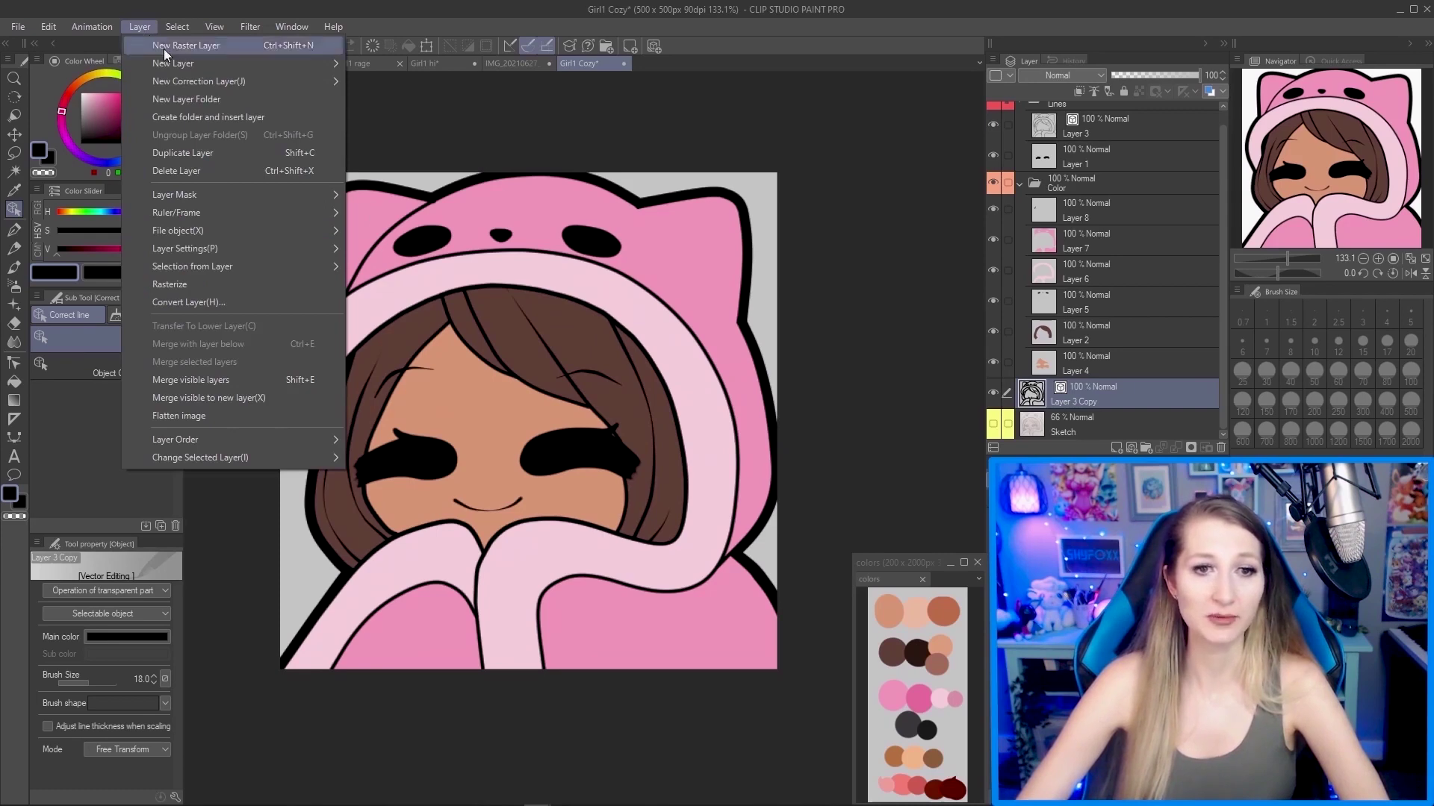
left_click(251, 381)
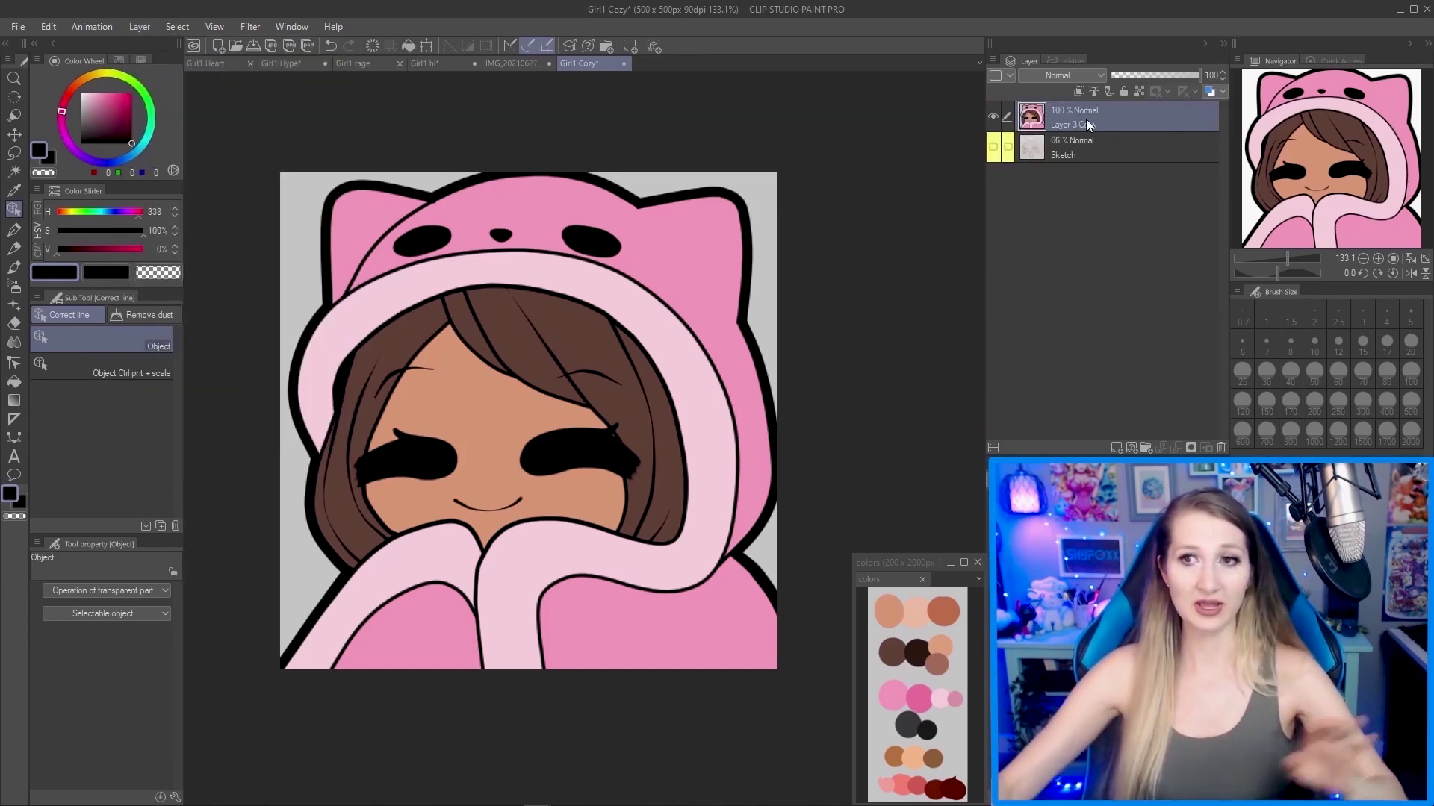
left_click(46, 27)
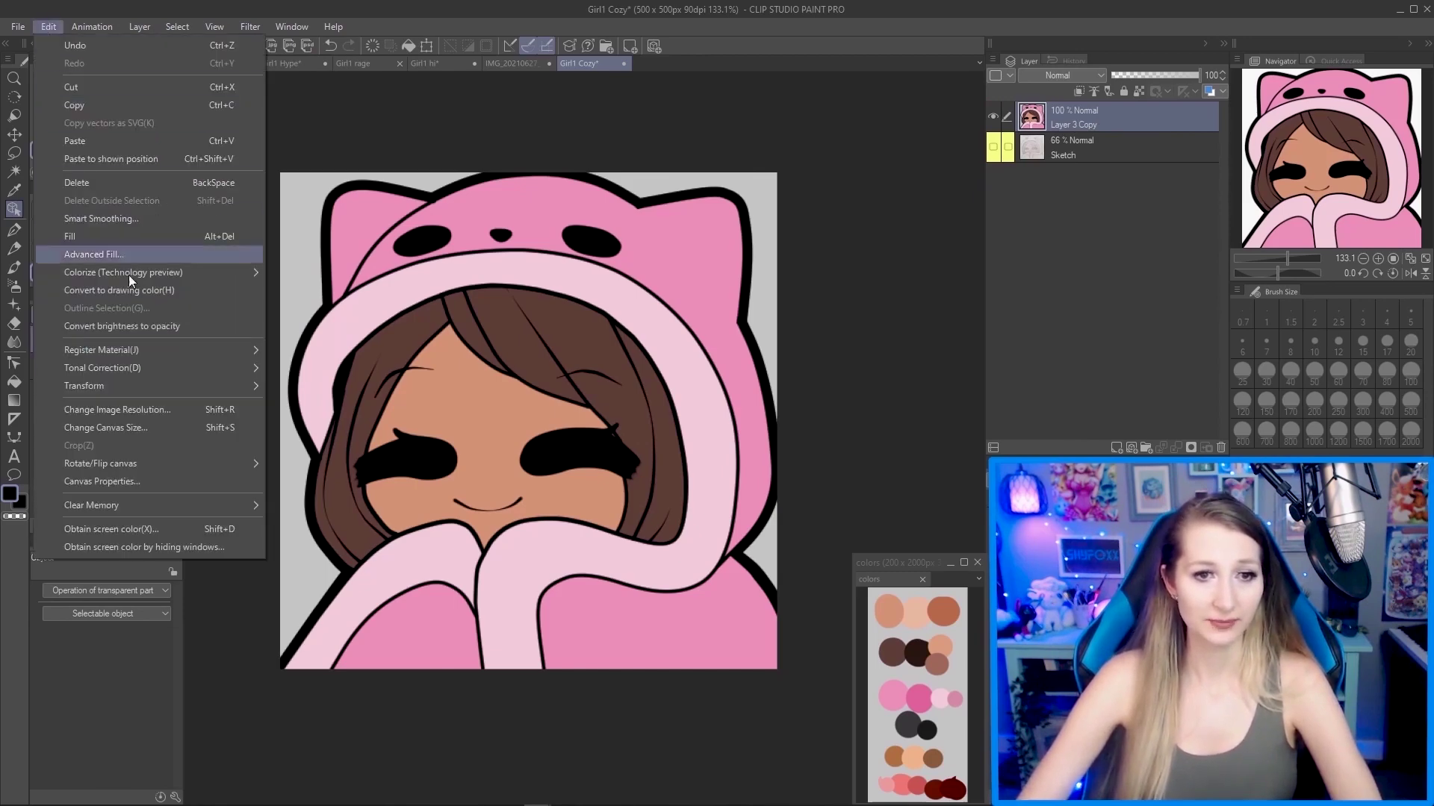
mouse_move(165, 385)
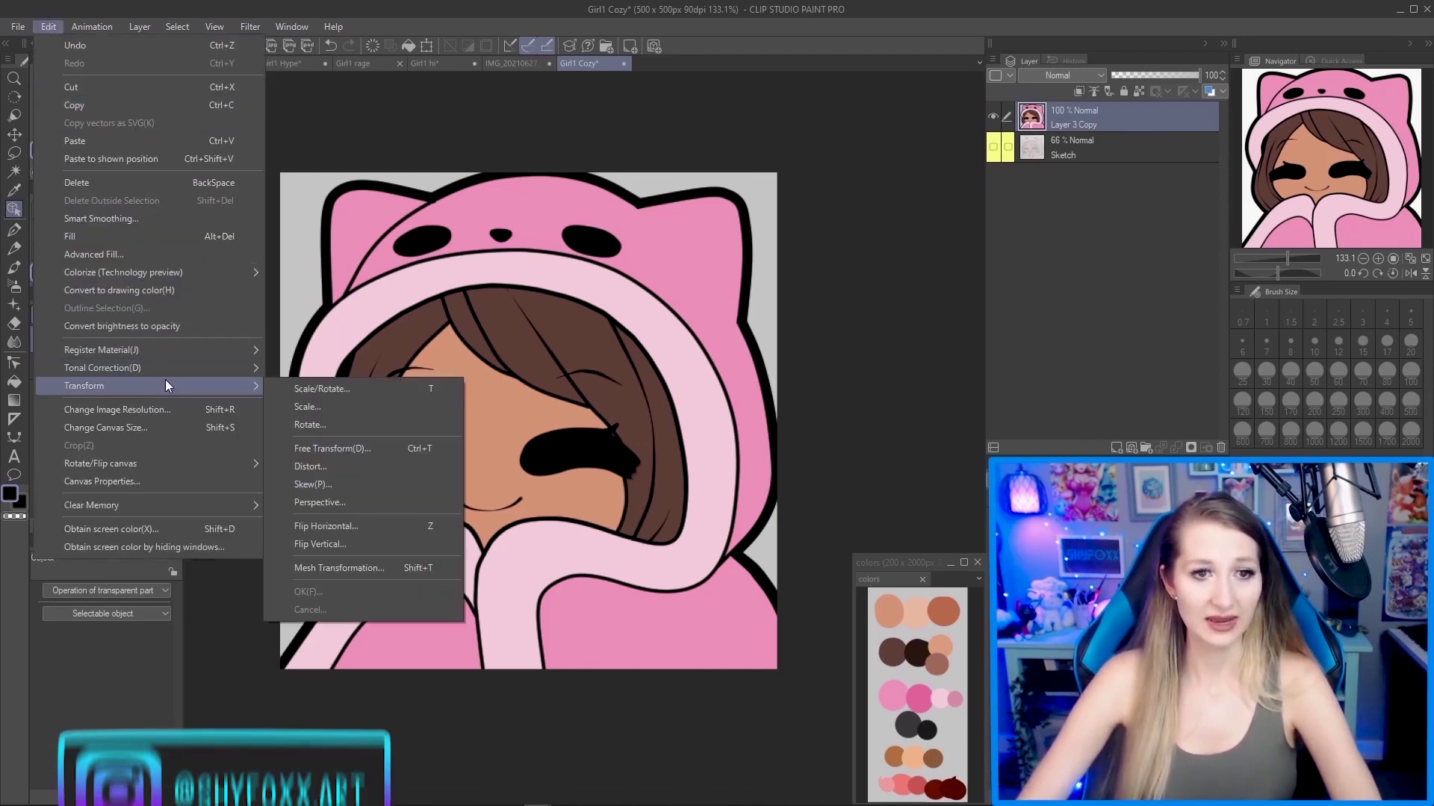
left_click(173, 417)
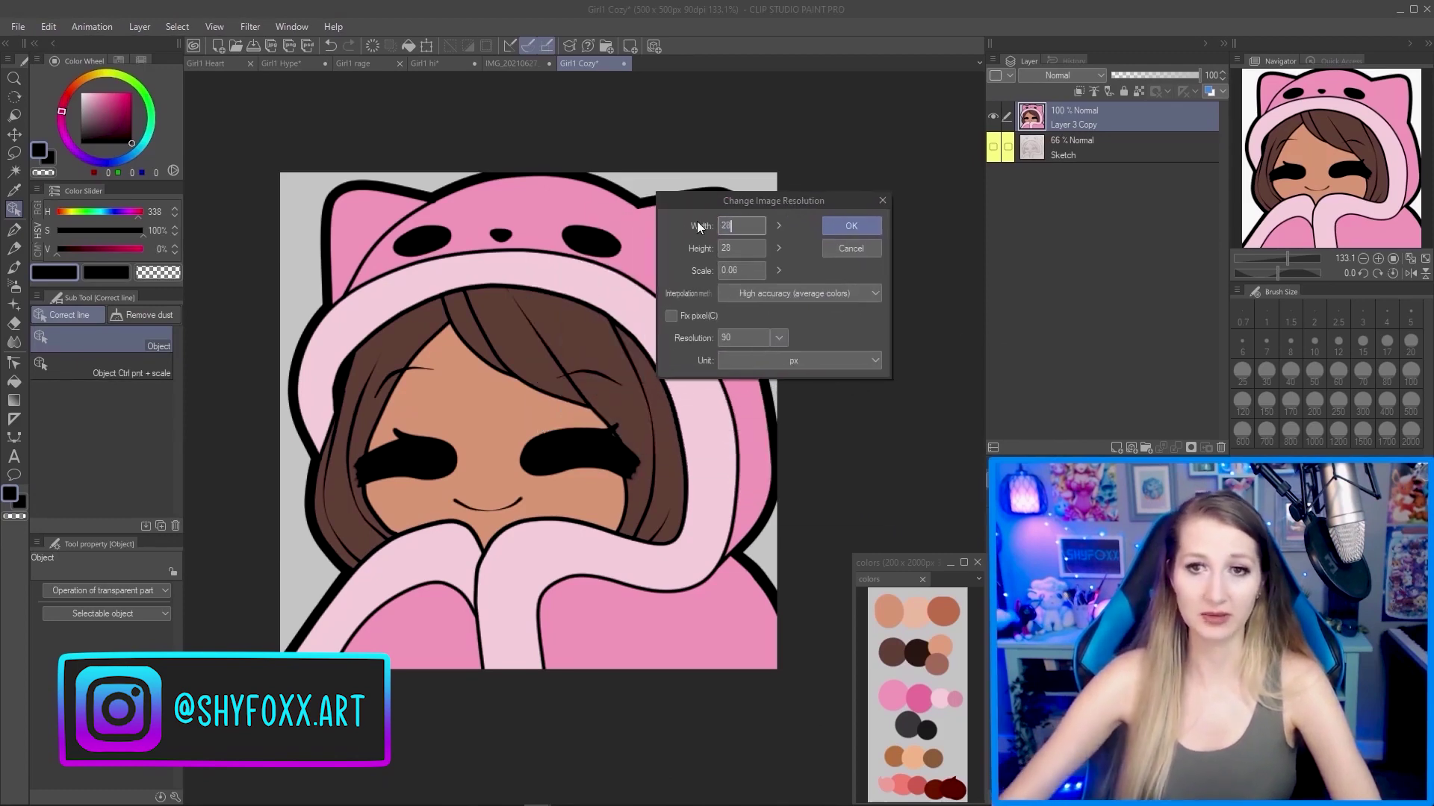
left_click(848, 227)
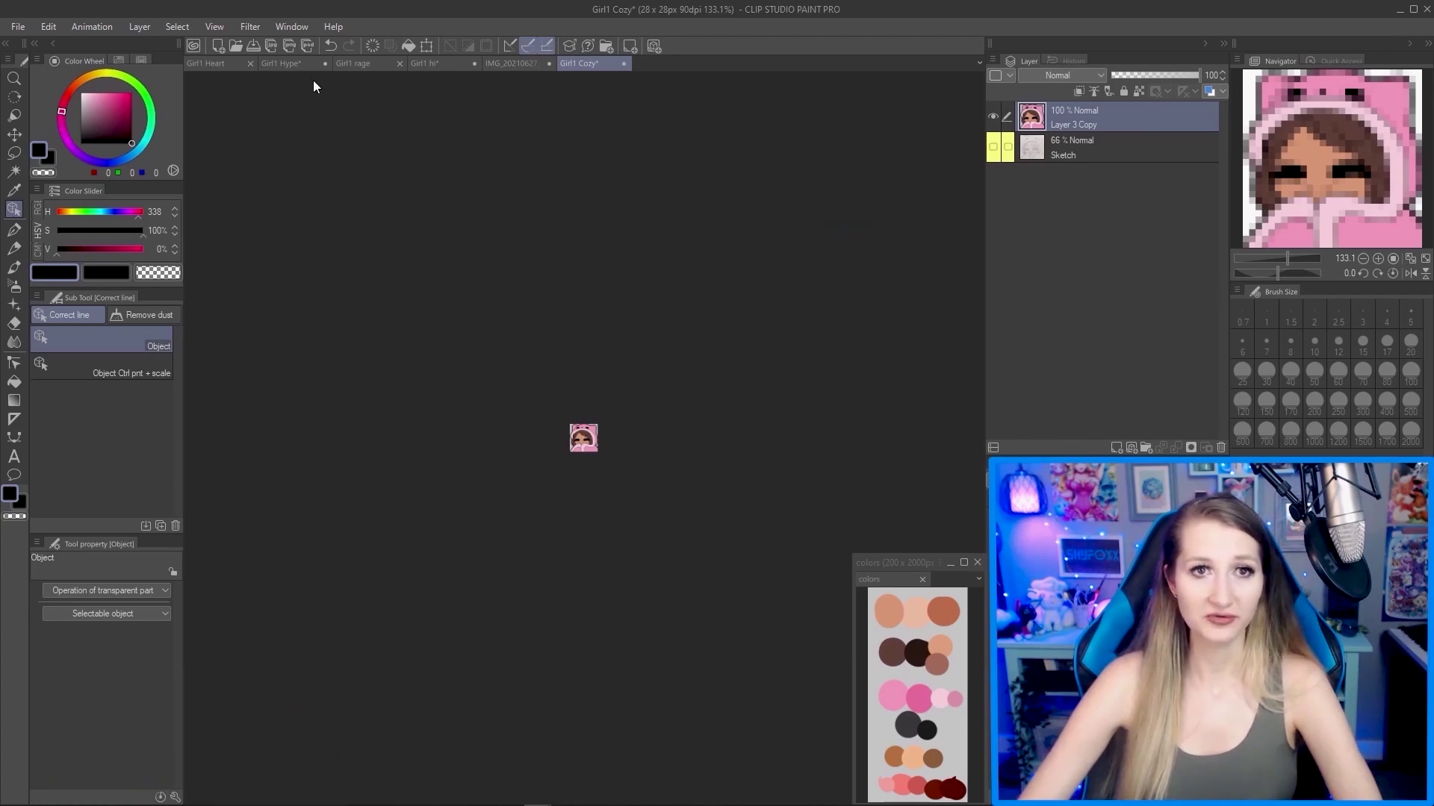
Preview the 28 px emote at 100% and undo the resize and the layer merge.
left_click(214, 27)
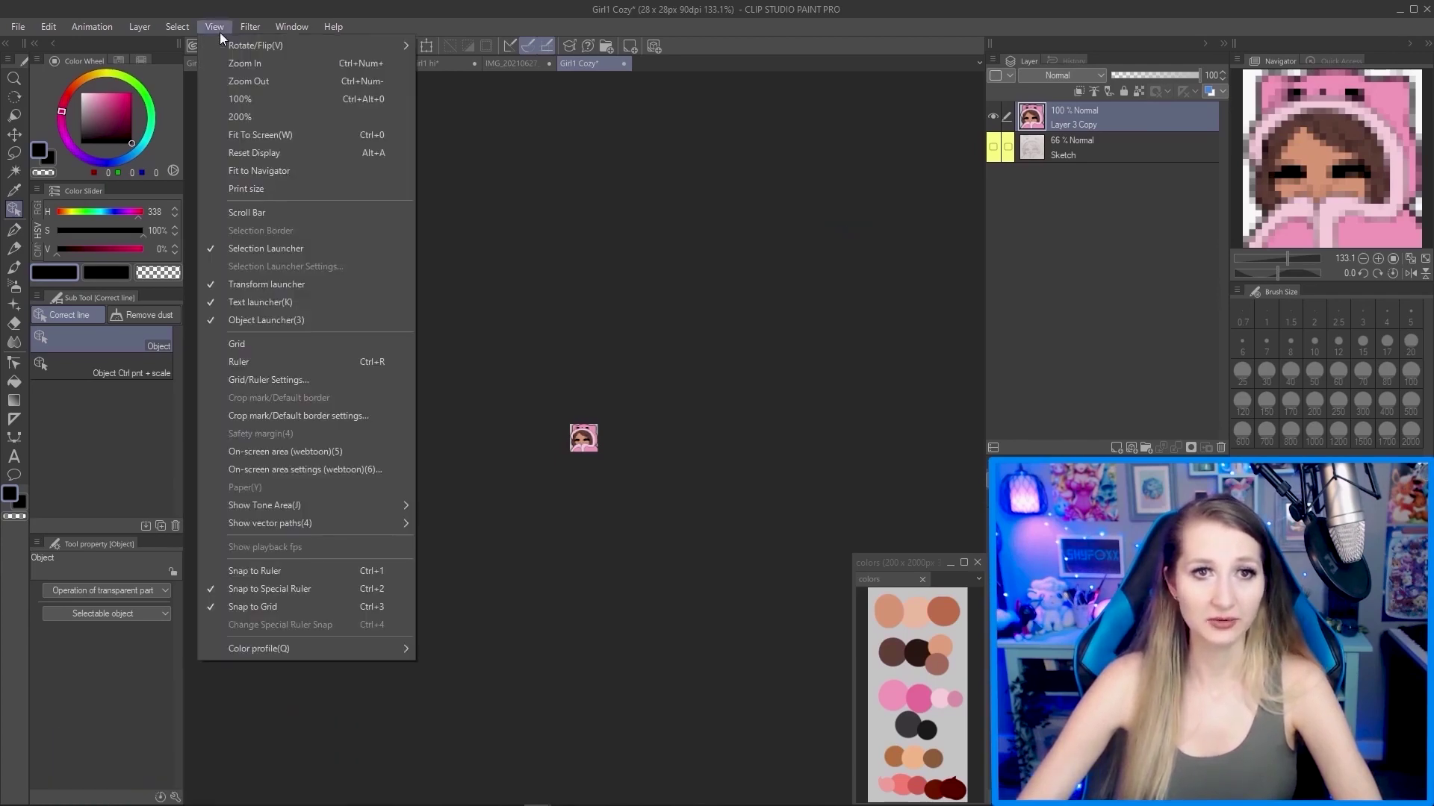
left_click(248, 99)
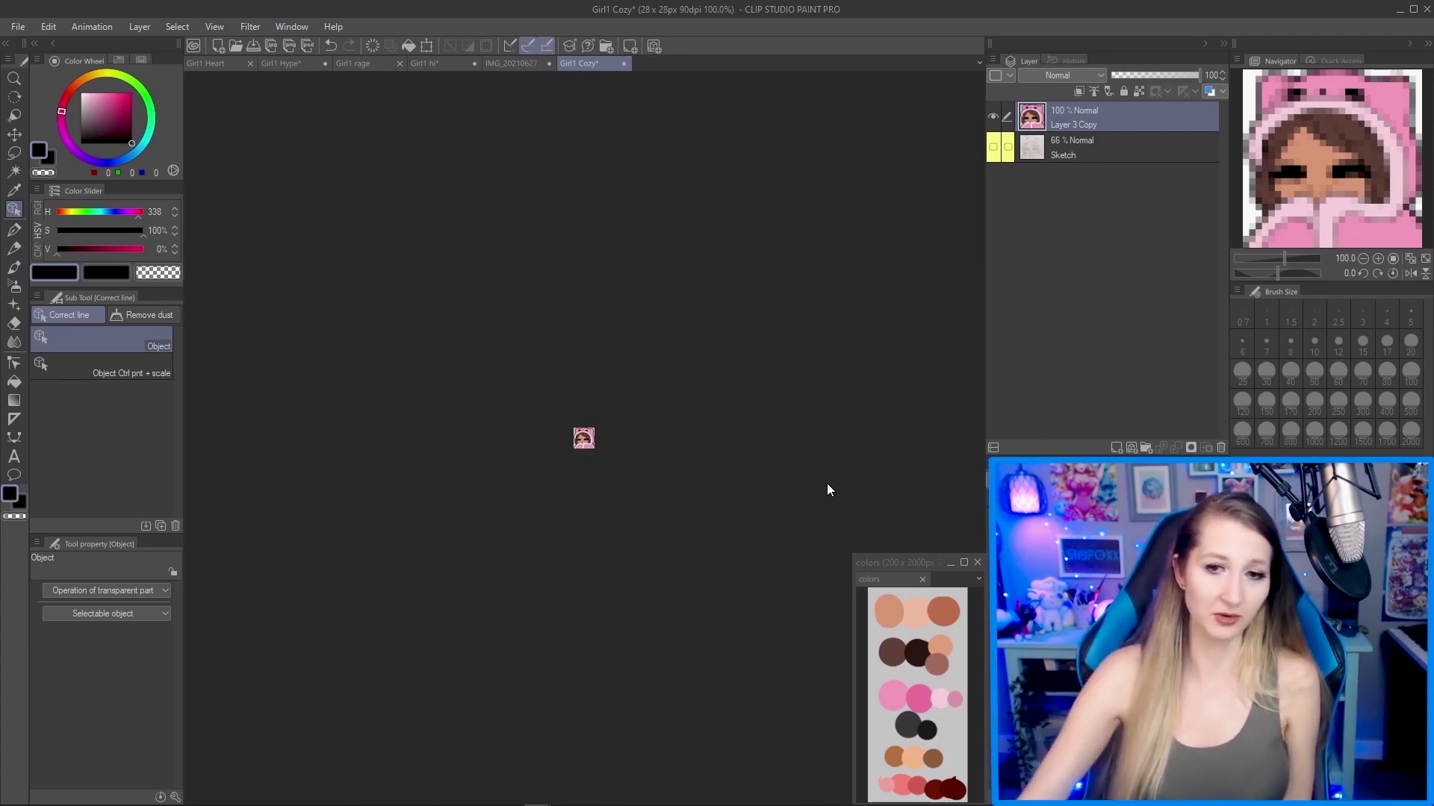
key("ctrl+z")
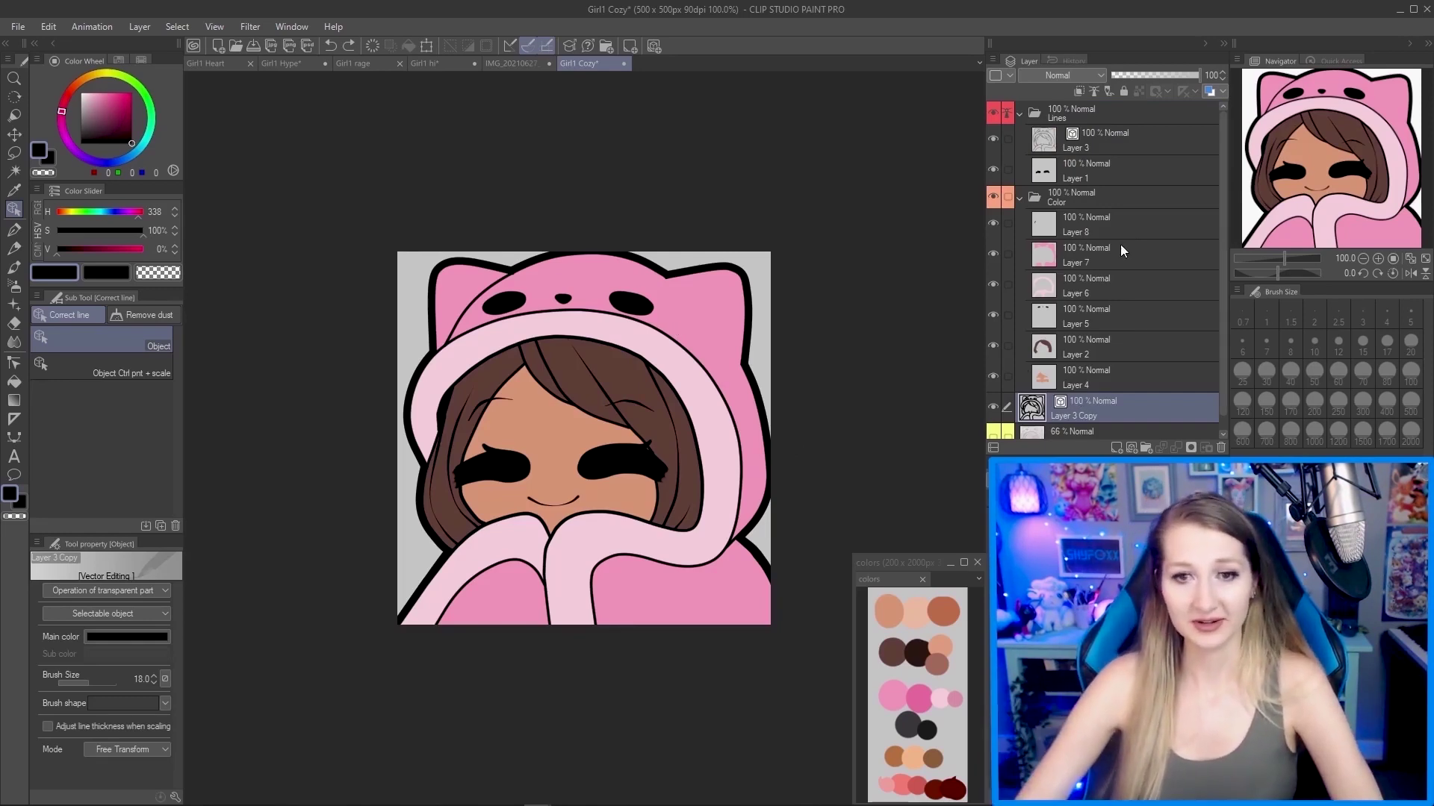
Add a new layer directly above Layer 1 and clip it to the eye shapes.
scroll(669, 450, "up", 2)
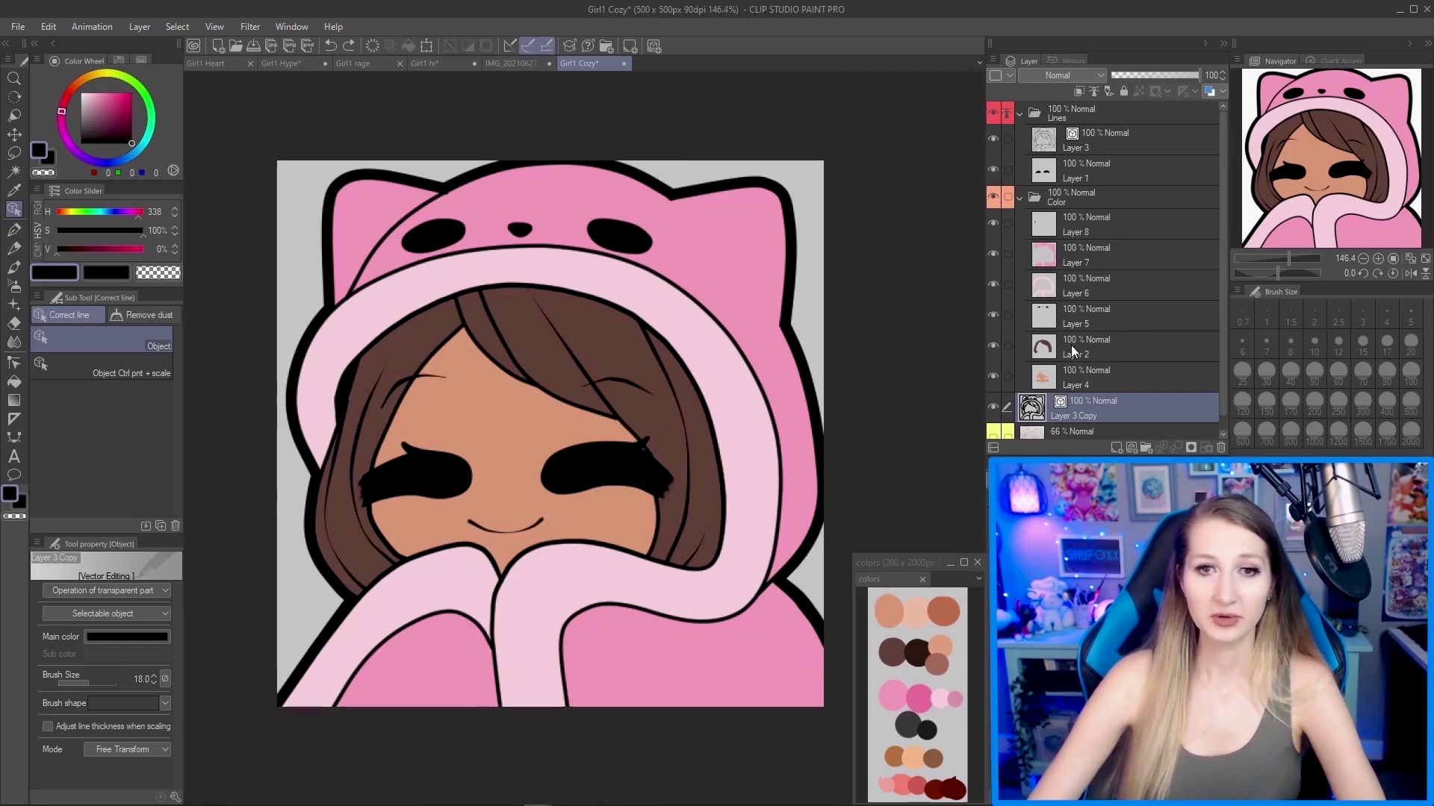
left_click(1096, 175)
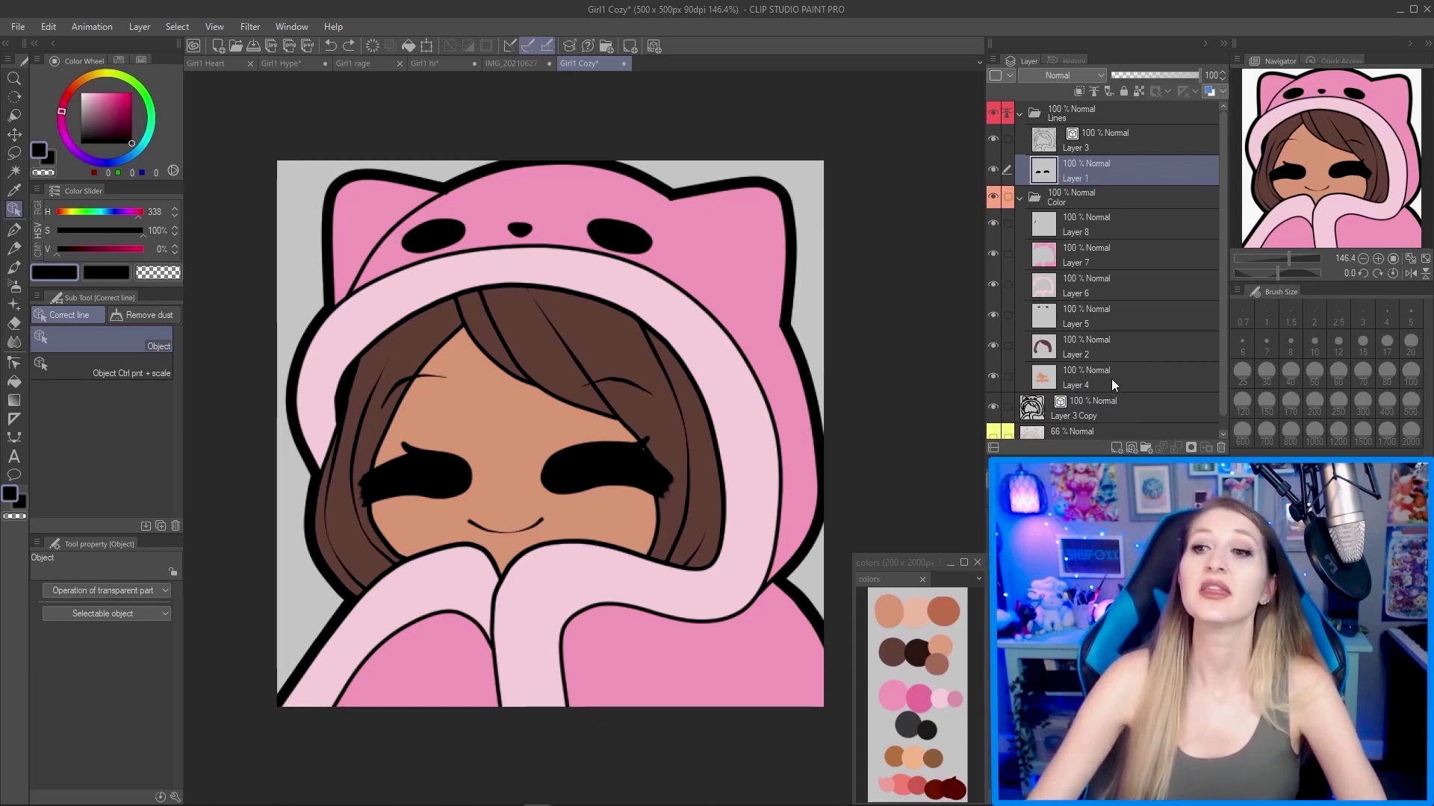
left_click(1115, 446)
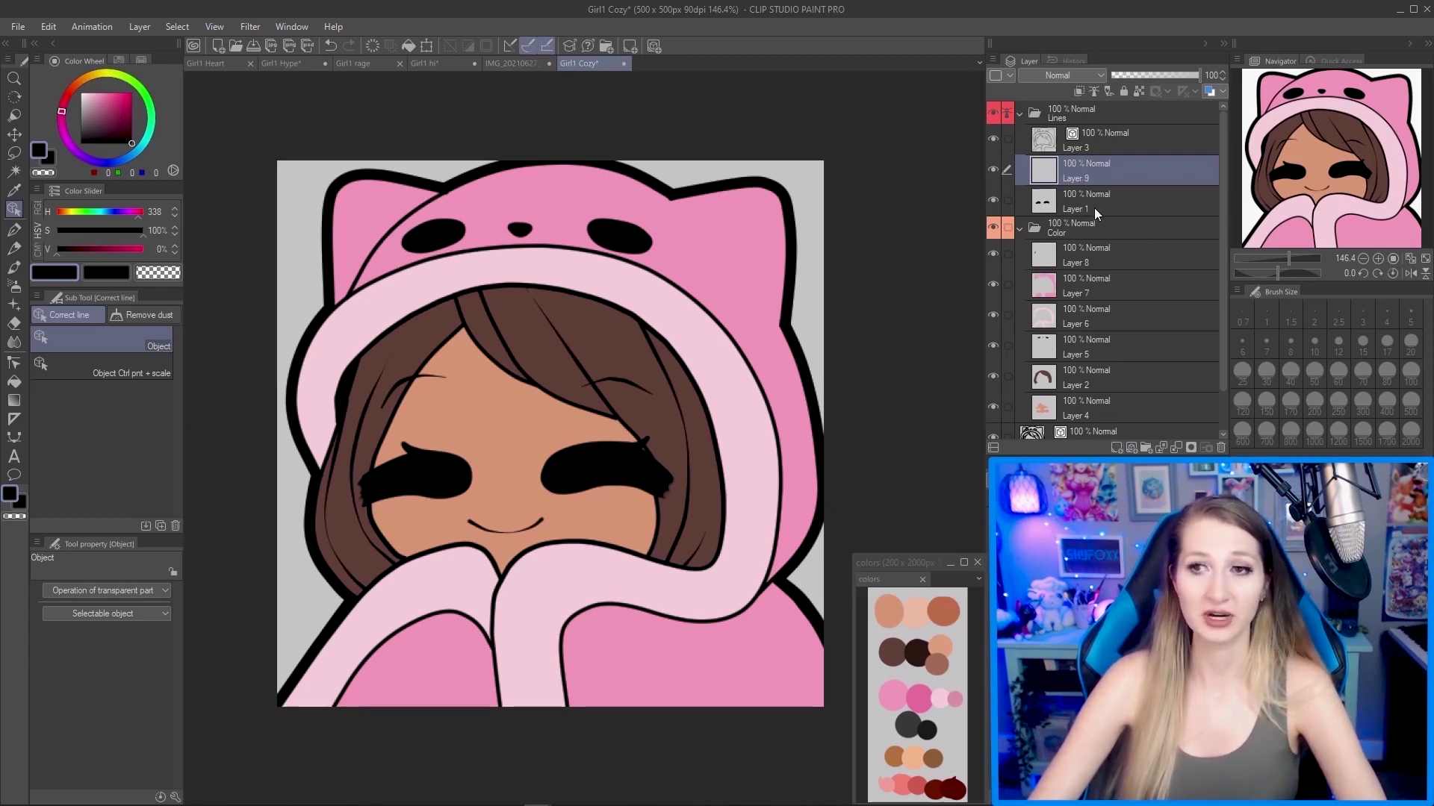
left_click(1079, 91)
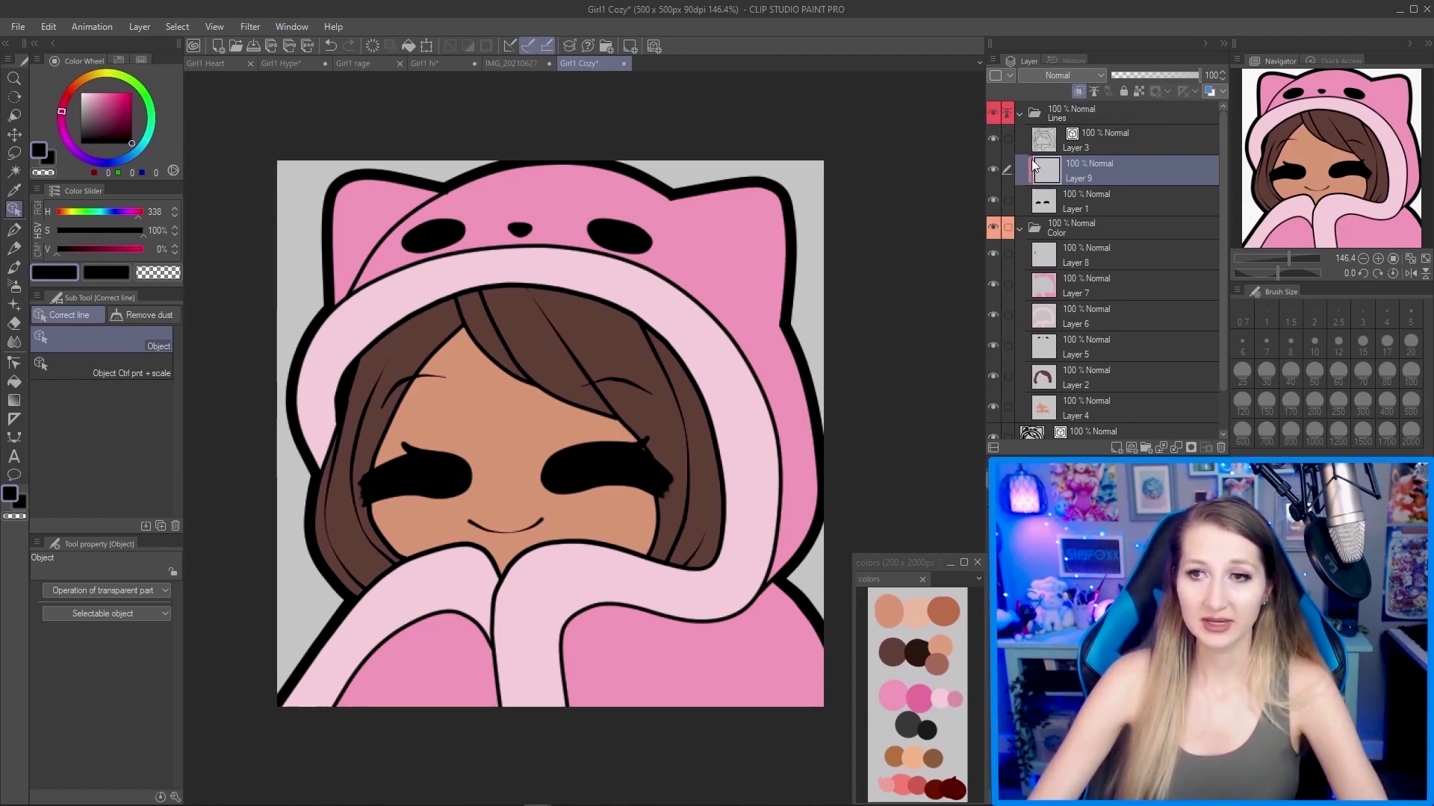
left_click(1107, 206)
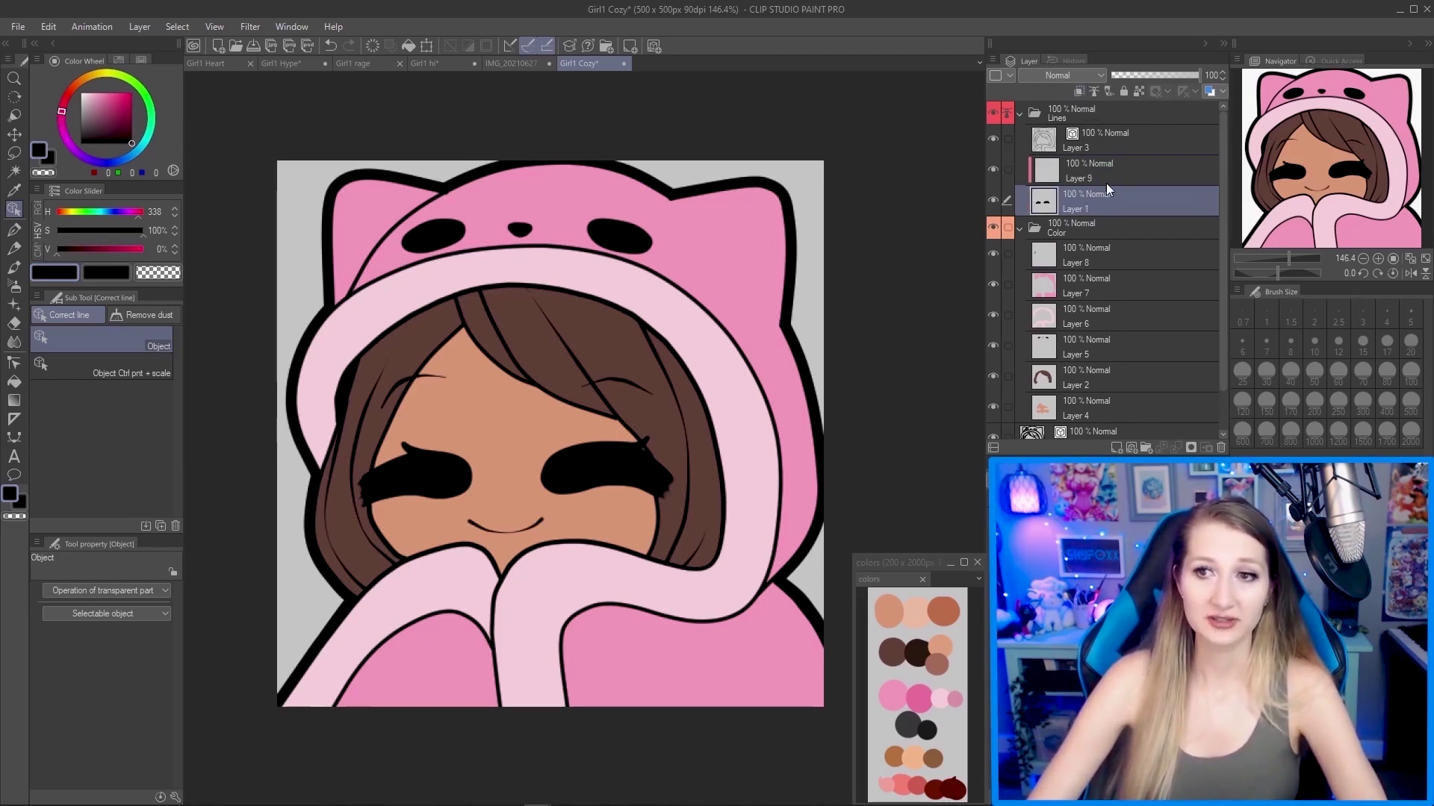
left_click(1107, 179)
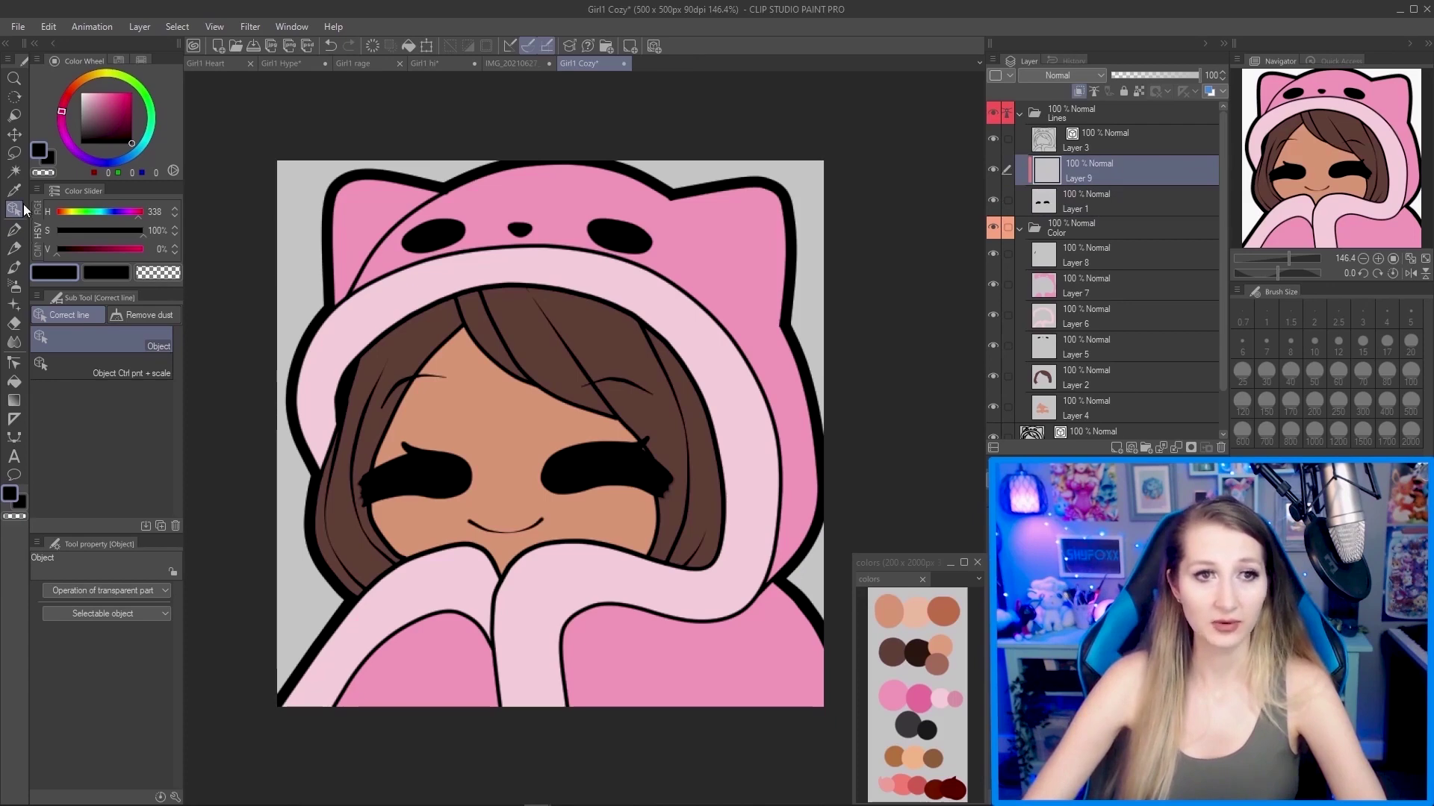
Set up the Soft 100 airbrush with a dark red colour (RGB 126, 11, 21).
left_click(14, 286)
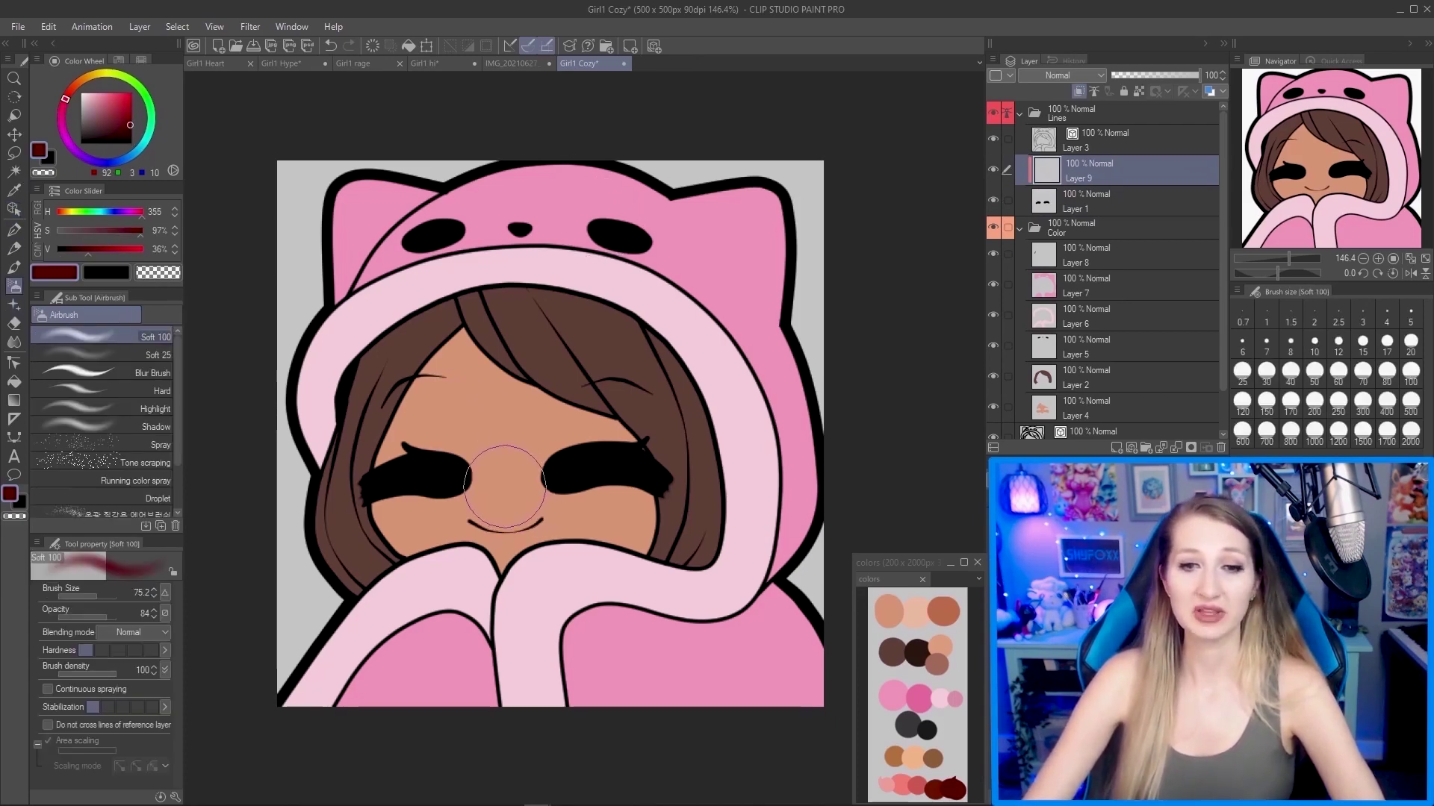
left_click_drag(501, 484, 509, 477)
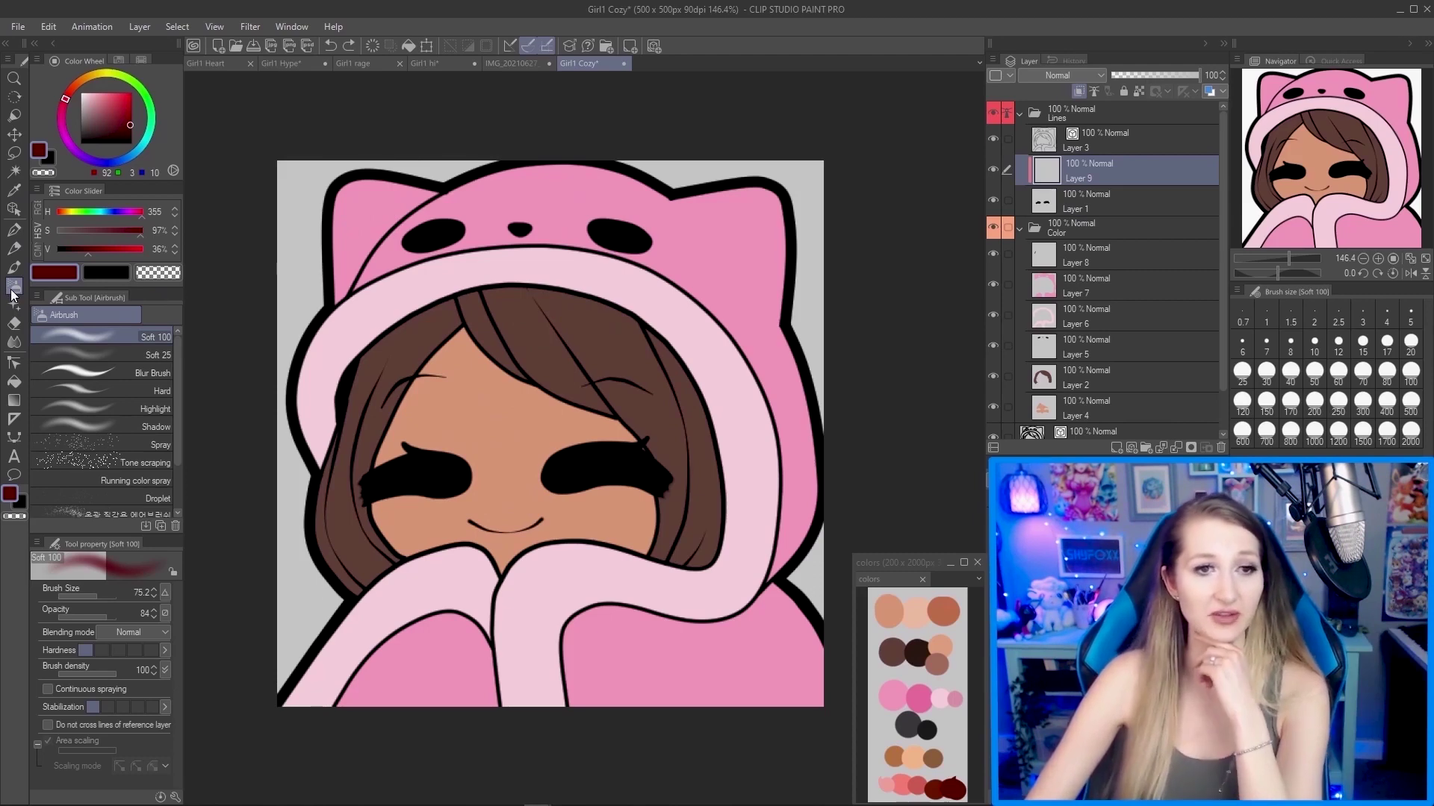
left_click_drag(130, 116, 131, 114)
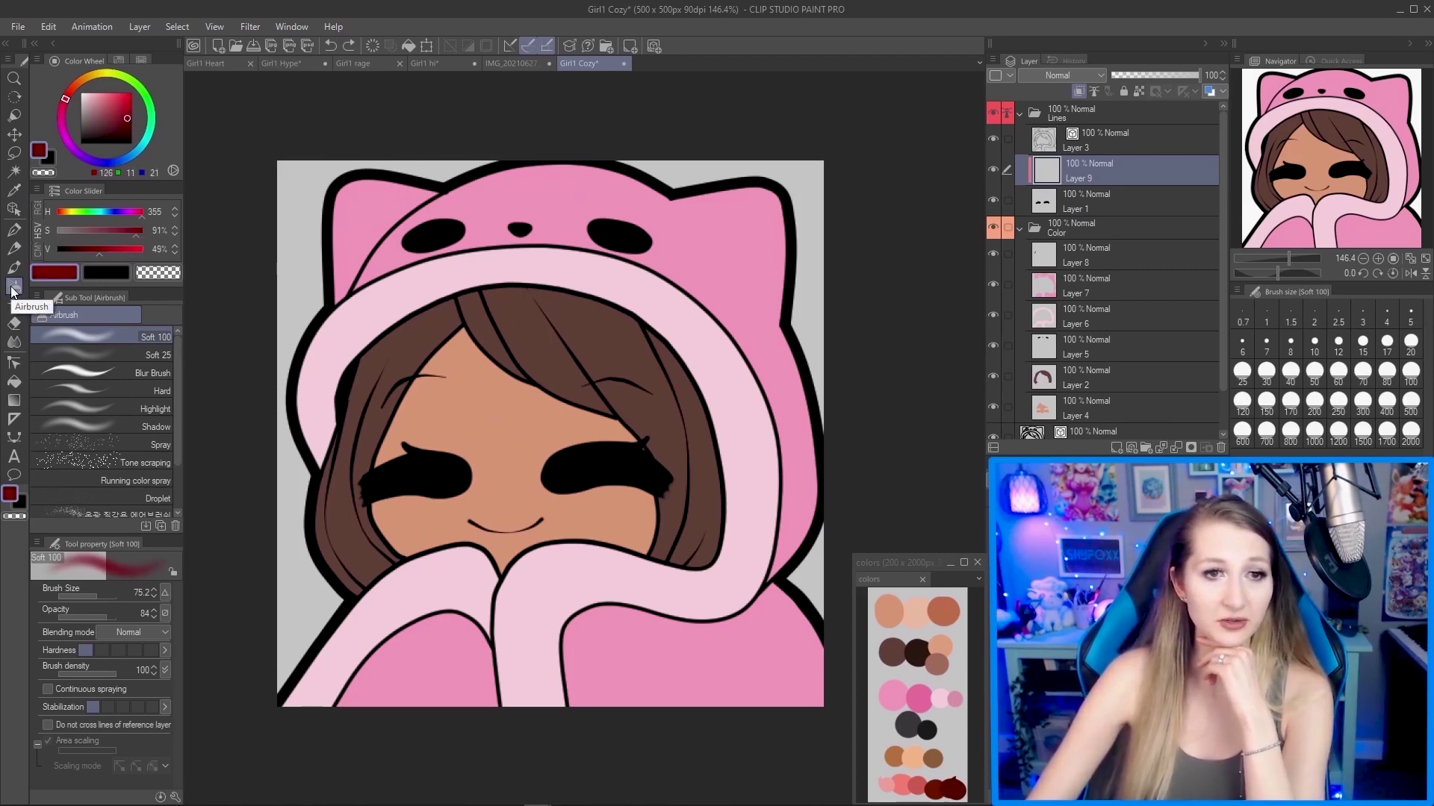
left_click(159, 354)
left_click(159, 338)
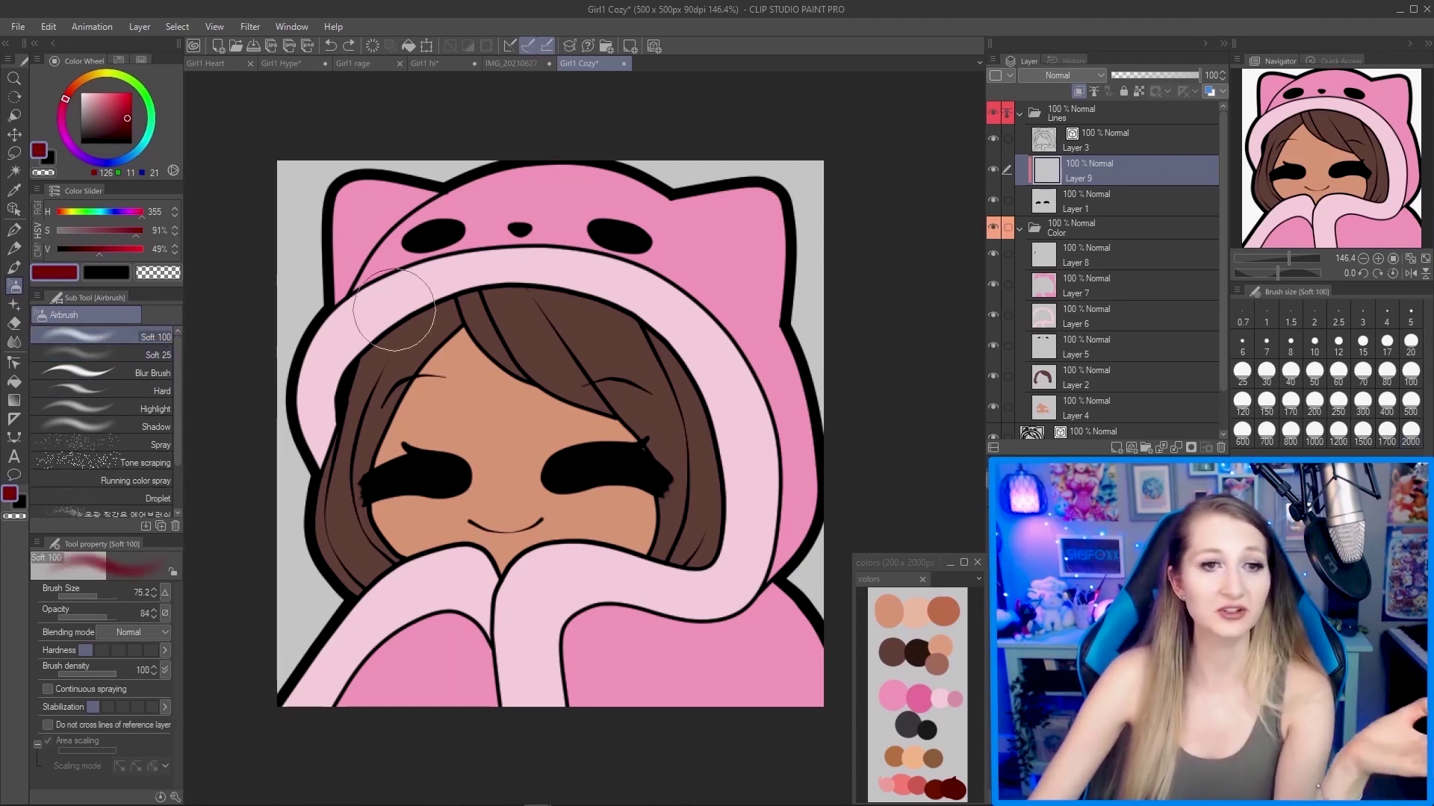
Try airbrushing dark red over the inner eye corners at brush size 75.2 and opacity 84.
scroll(499, 489, "up", 4)
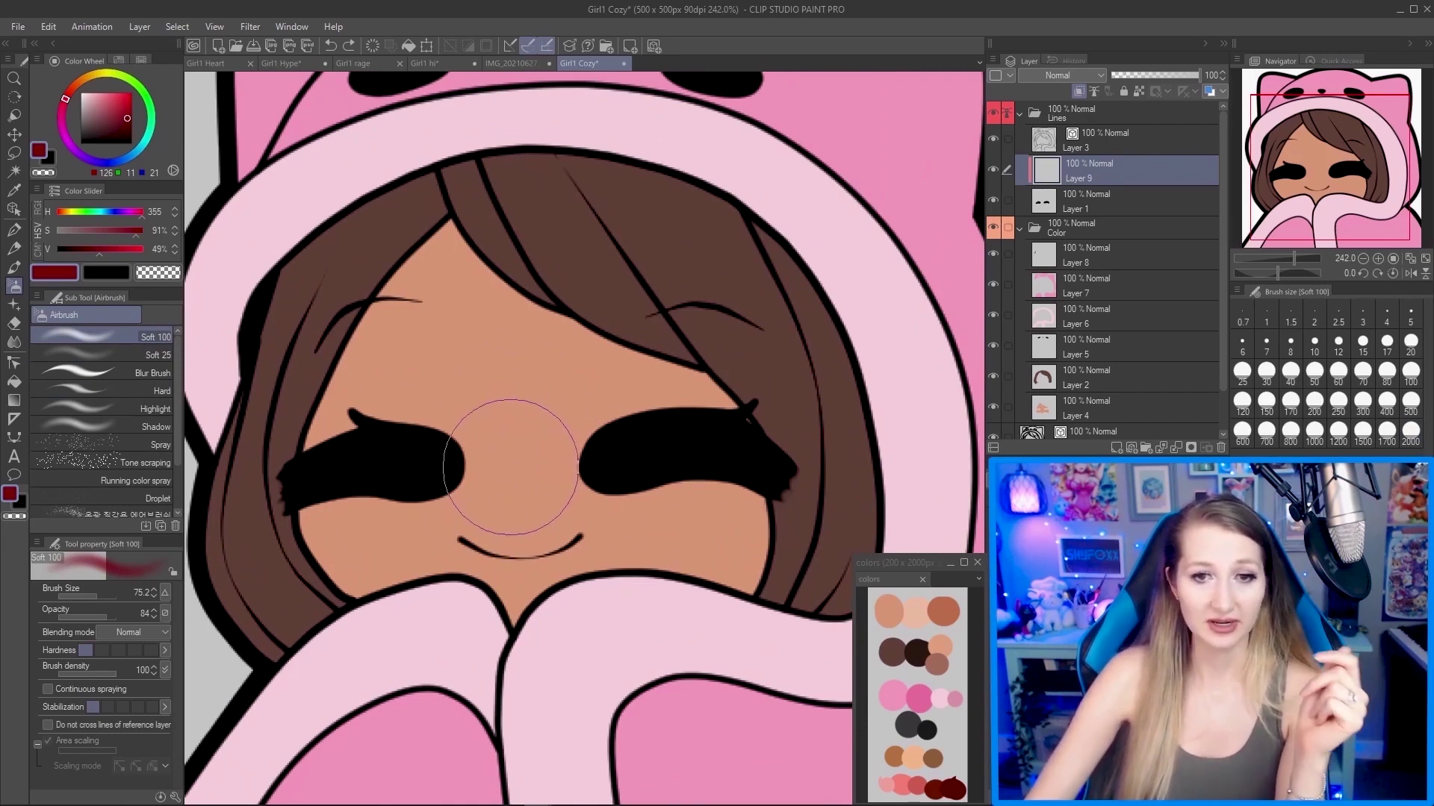
mouse_move(465, 489)
left_mouse_down()
mouse_move(471, 542)
mouse_move(463, 512)
mouse_move(505, 480)
left_mouse_up()
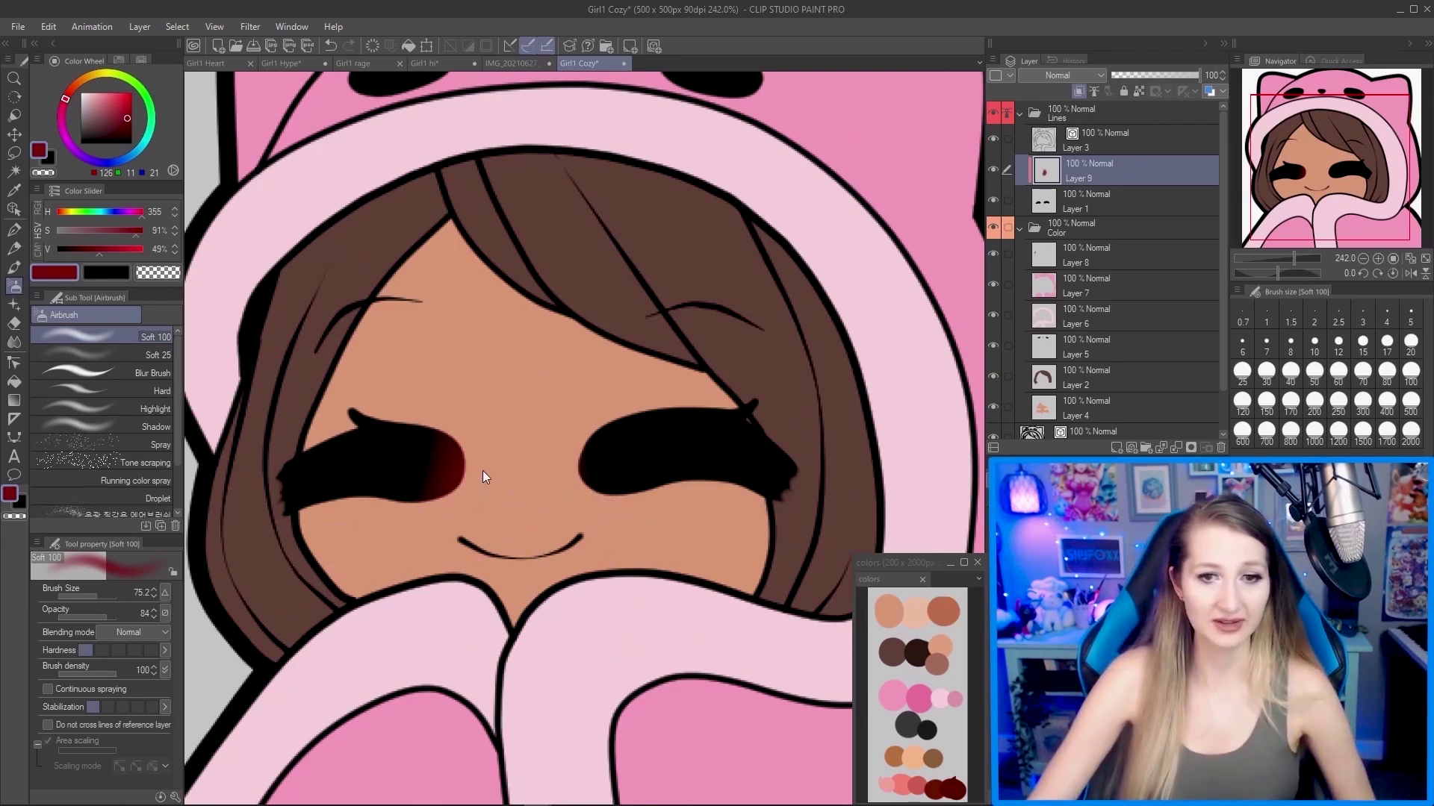
key("ctrl+z")
key("ctrl+z")
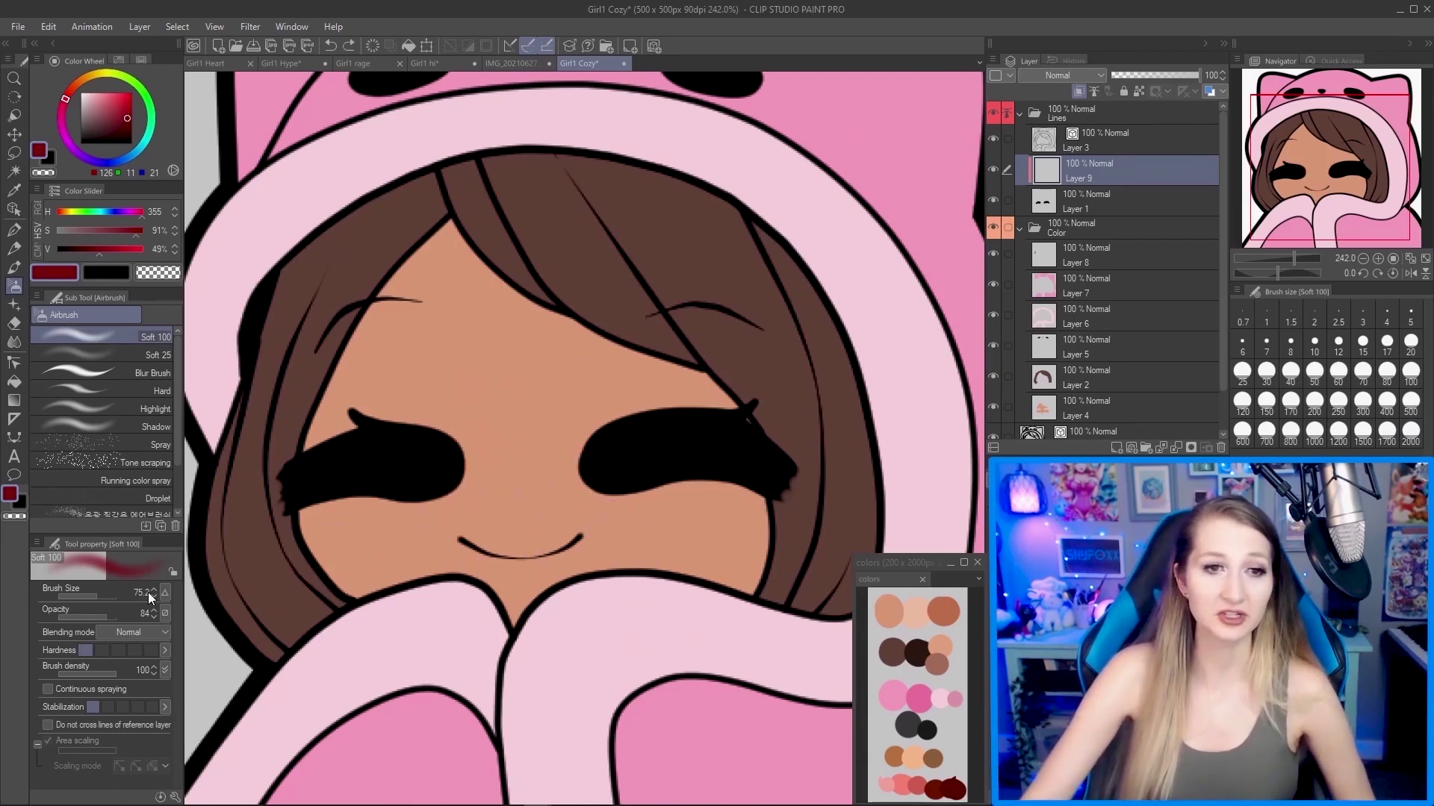
Set the airbrush opacity to 45 and softly shade the inner corners of both eyes in dark red.
mouse_move(88, 621)
left_mouse_down()
mouse_move(70, 621)
mouse_move(110, 620)
mouse_move(83, 616)
left_mouse_up()
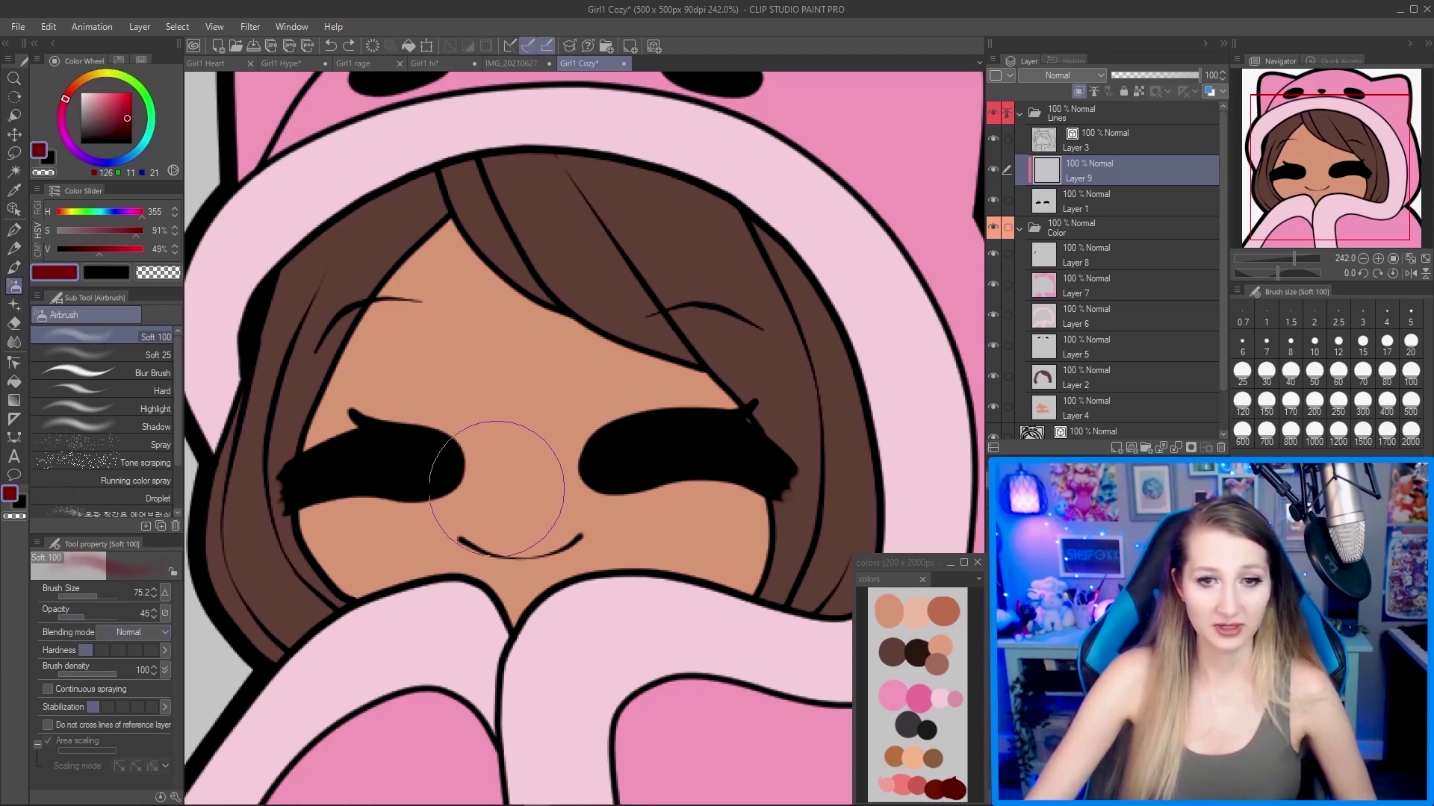
mouse_move(510, 478)
left_mouse_down()
mouse_move(469, 516)
mouse_move(529, 427)
mouse_move(499, 449)
mouse_move(523, 517)
mouse_move(573, 507)
mouse_move(540, 481)
mouse_move(565, 516)
left_mouse_up()
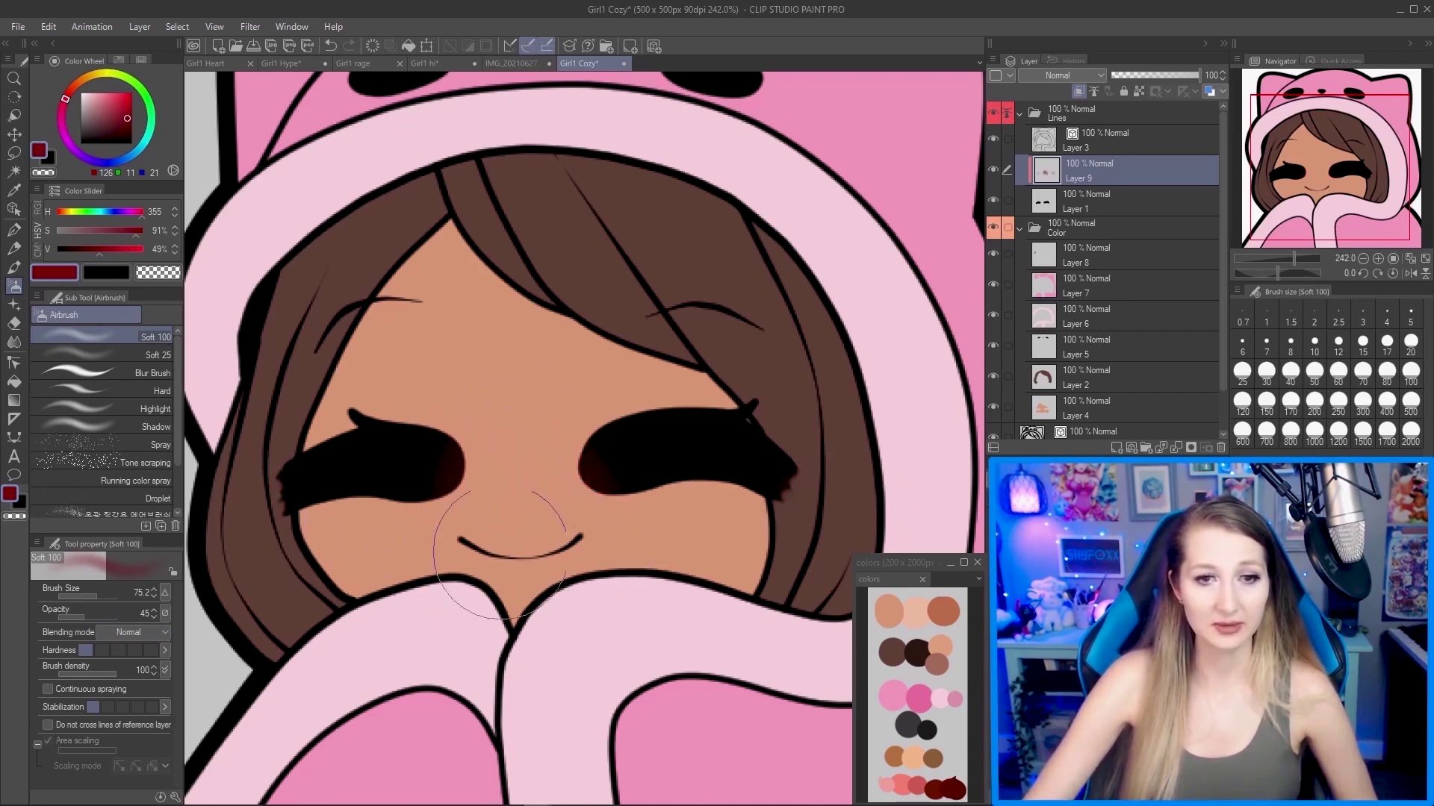
key("ctrl+0")
key("ctrl+plus")
Airbrush a light orange glow (RGB 241, 156, 110) onto the inner corners of both eyes at brush size 26.9.
left_click(77, 83)
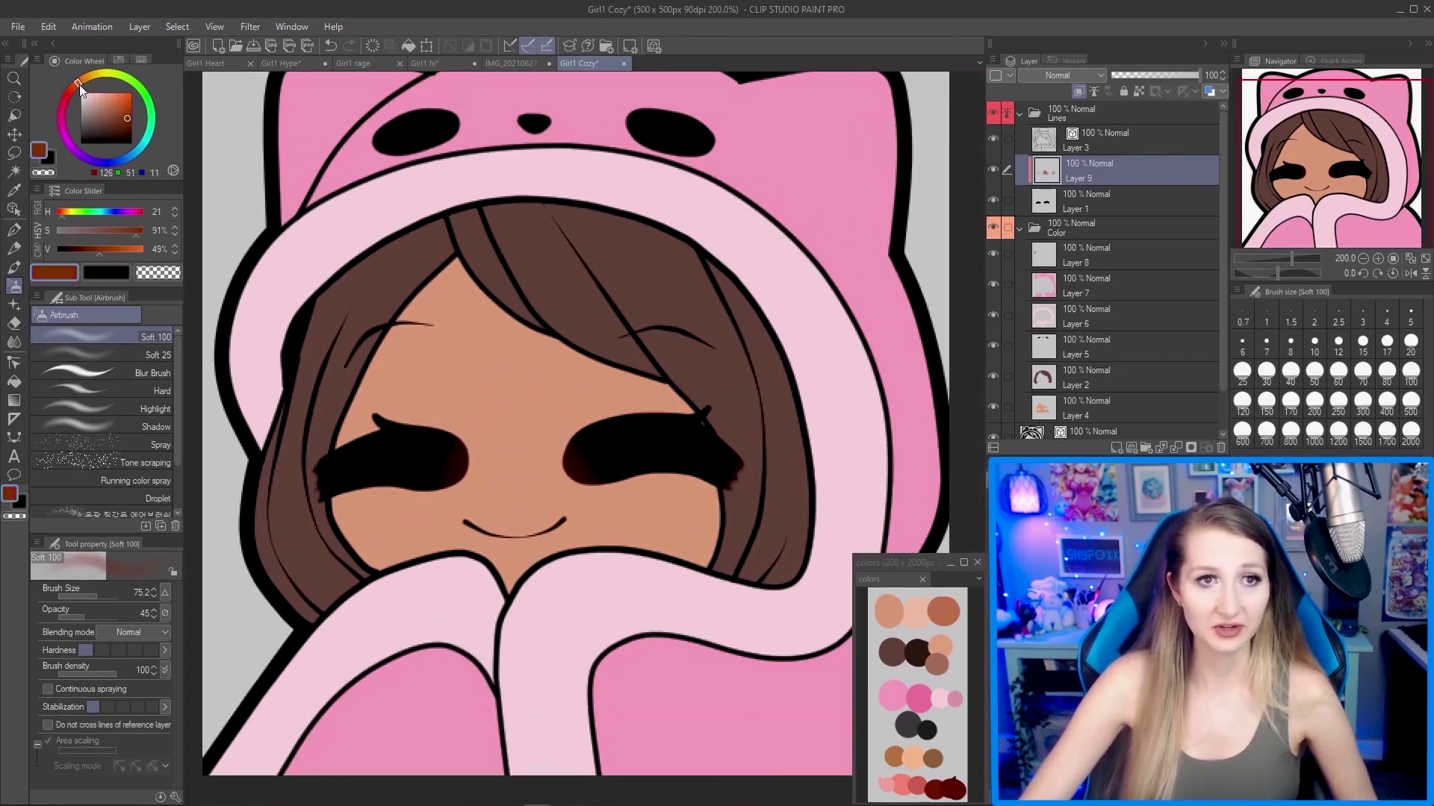
left_click(112, 91)
left_click(109, 95)
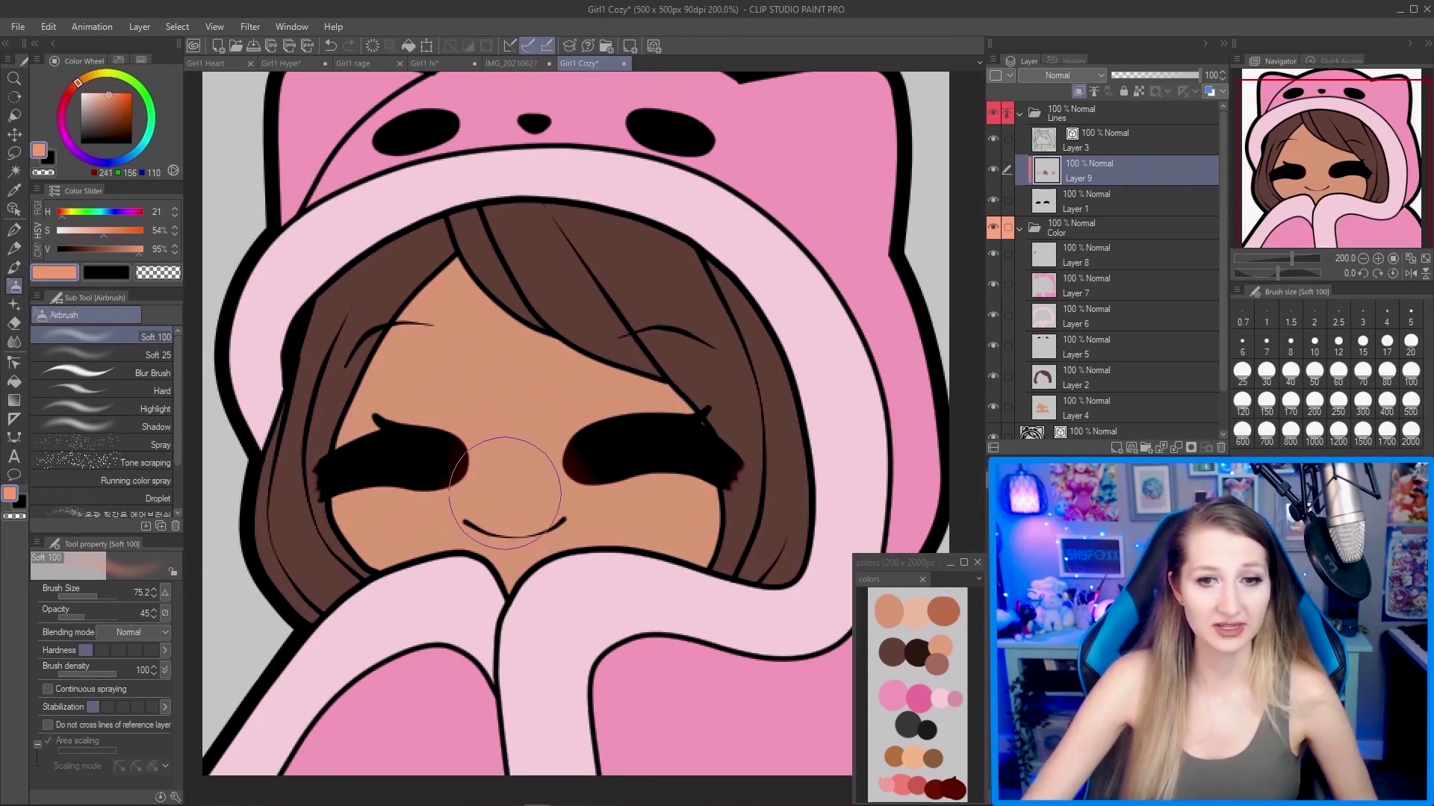
left_click_drag(520, 544, 448, 548)
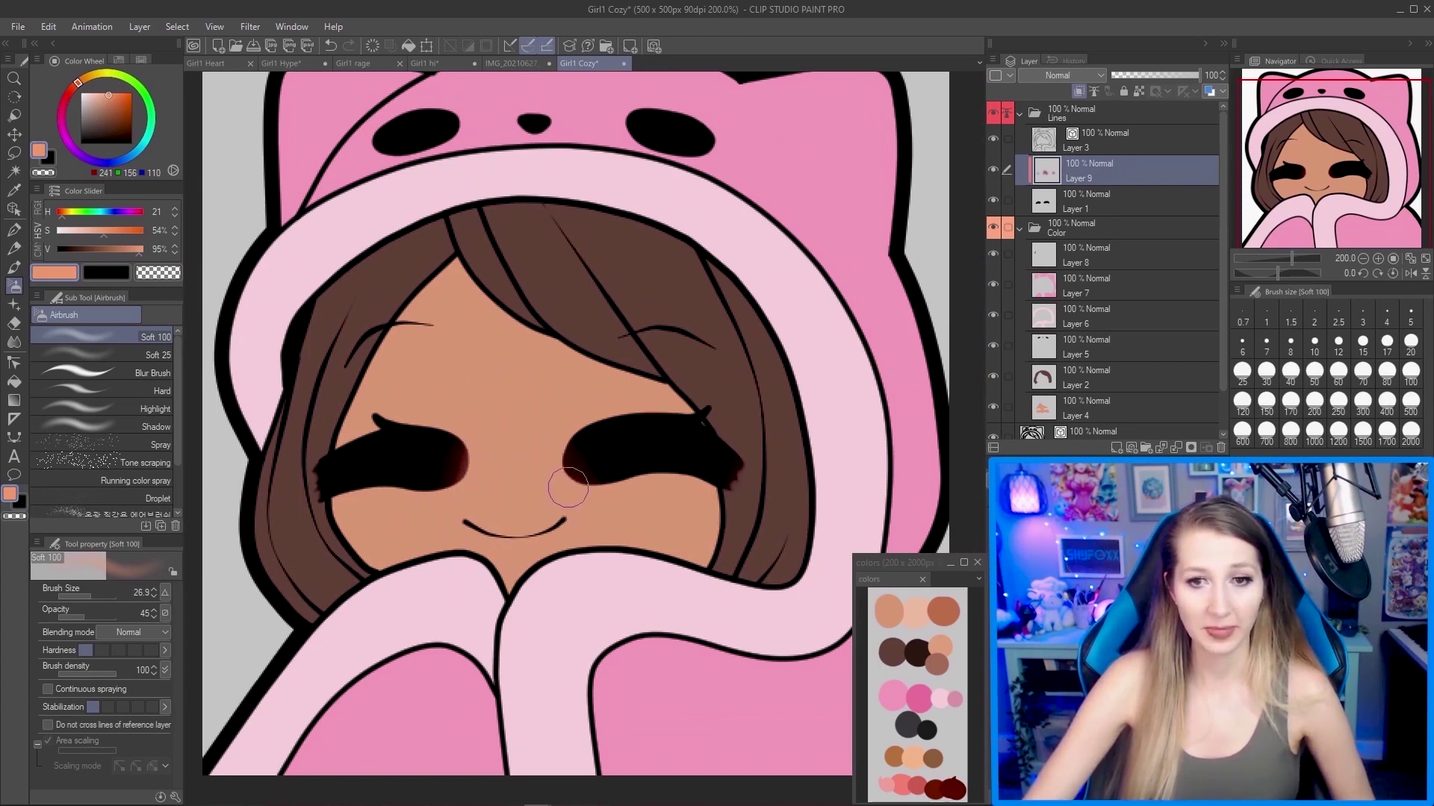
scroll(508, 463, "down", 3)
scroll(480, 451, "up", 2)
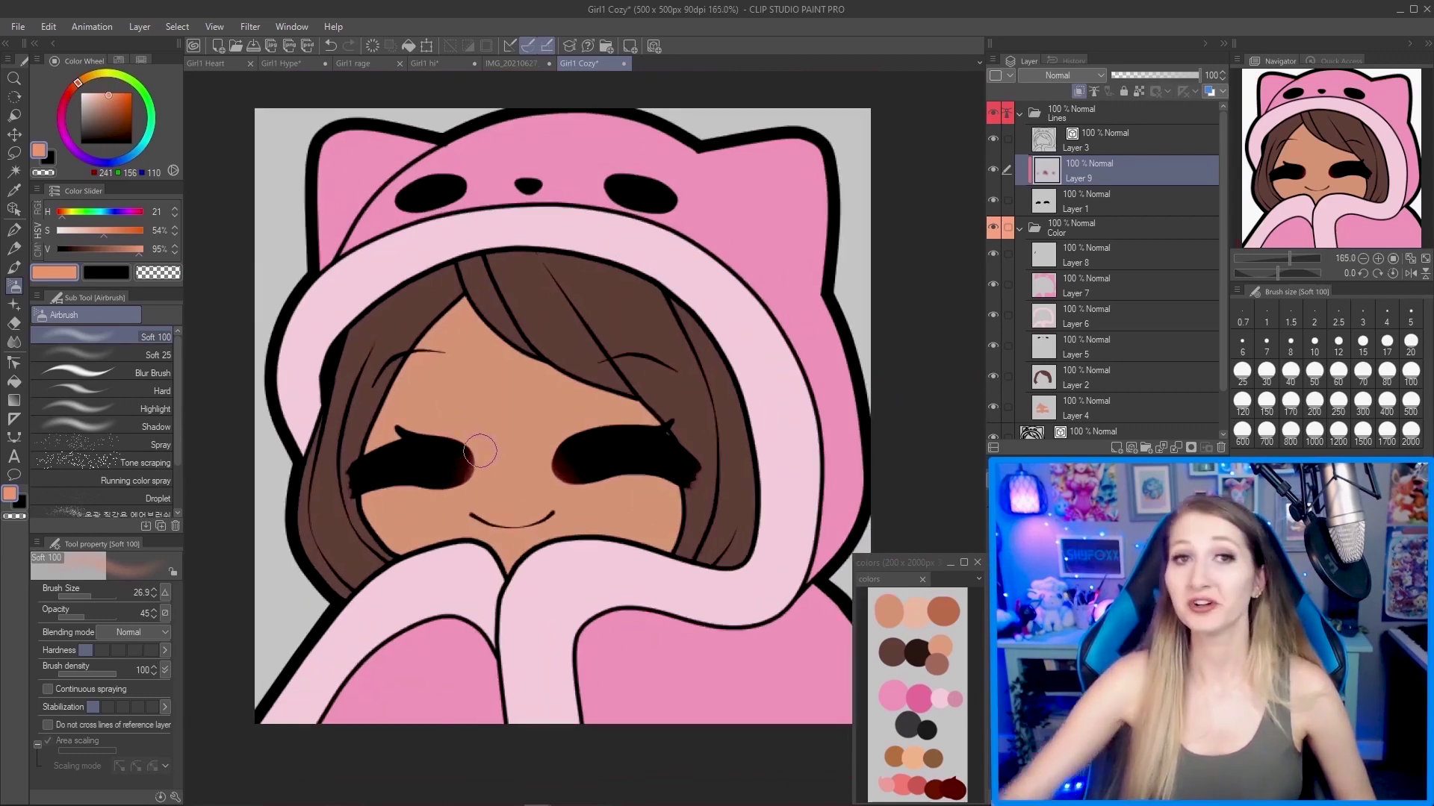
Paint light blue highlights (RGB 162, 215, 245) in both eyes with the Opaque watercolor brush on a new clipped layer.
key("ctrl+shift+n")
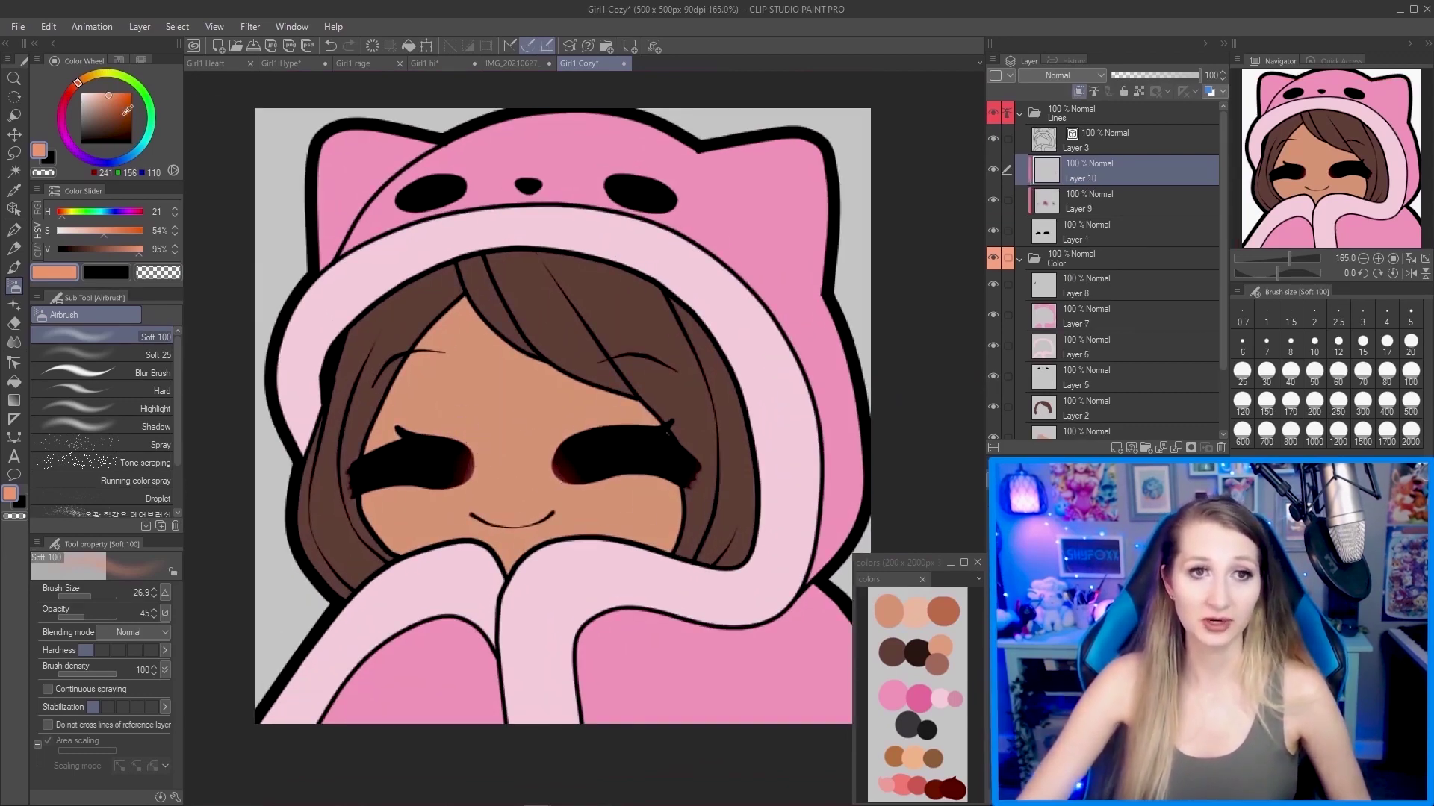
left_click(133, 153)
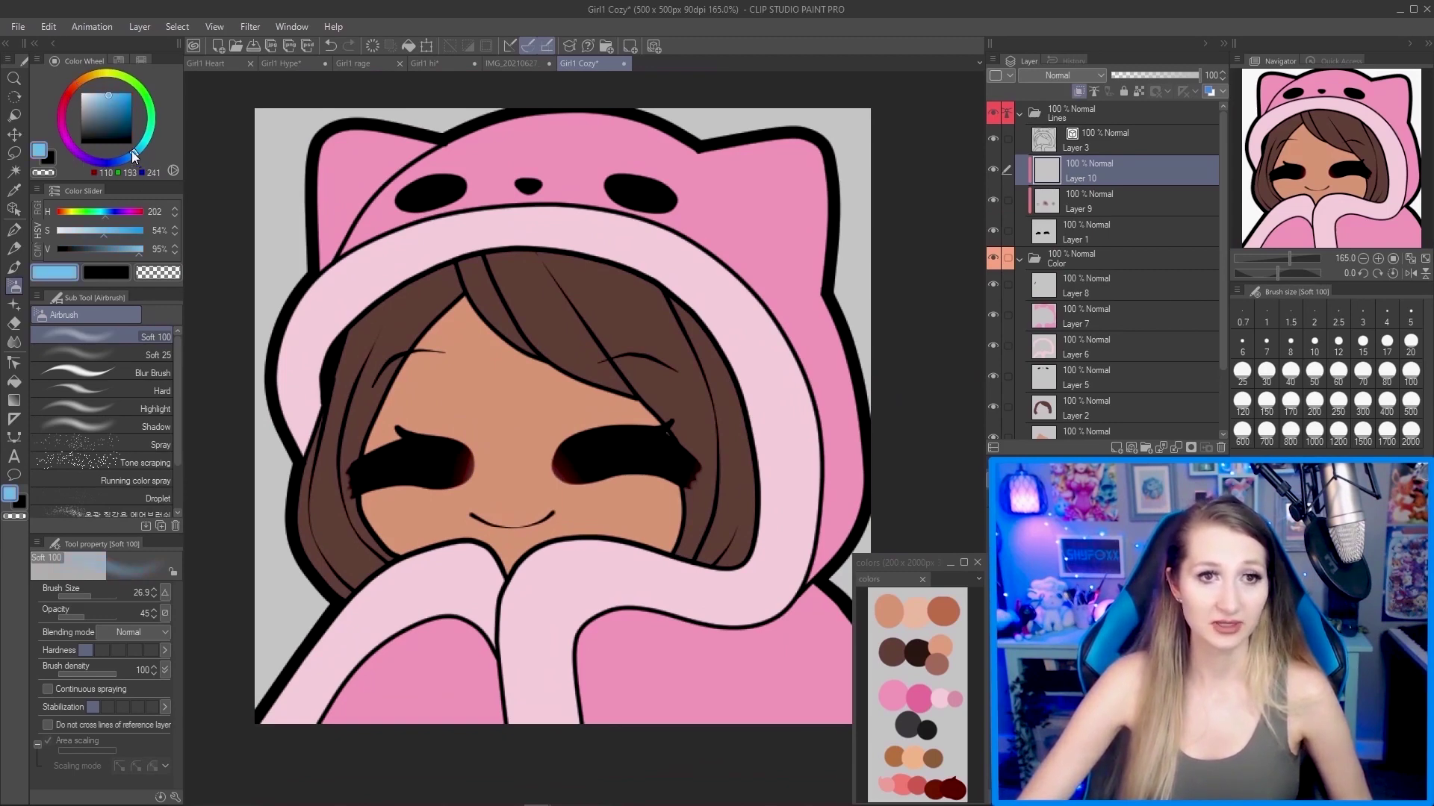
left_click(103, 89)
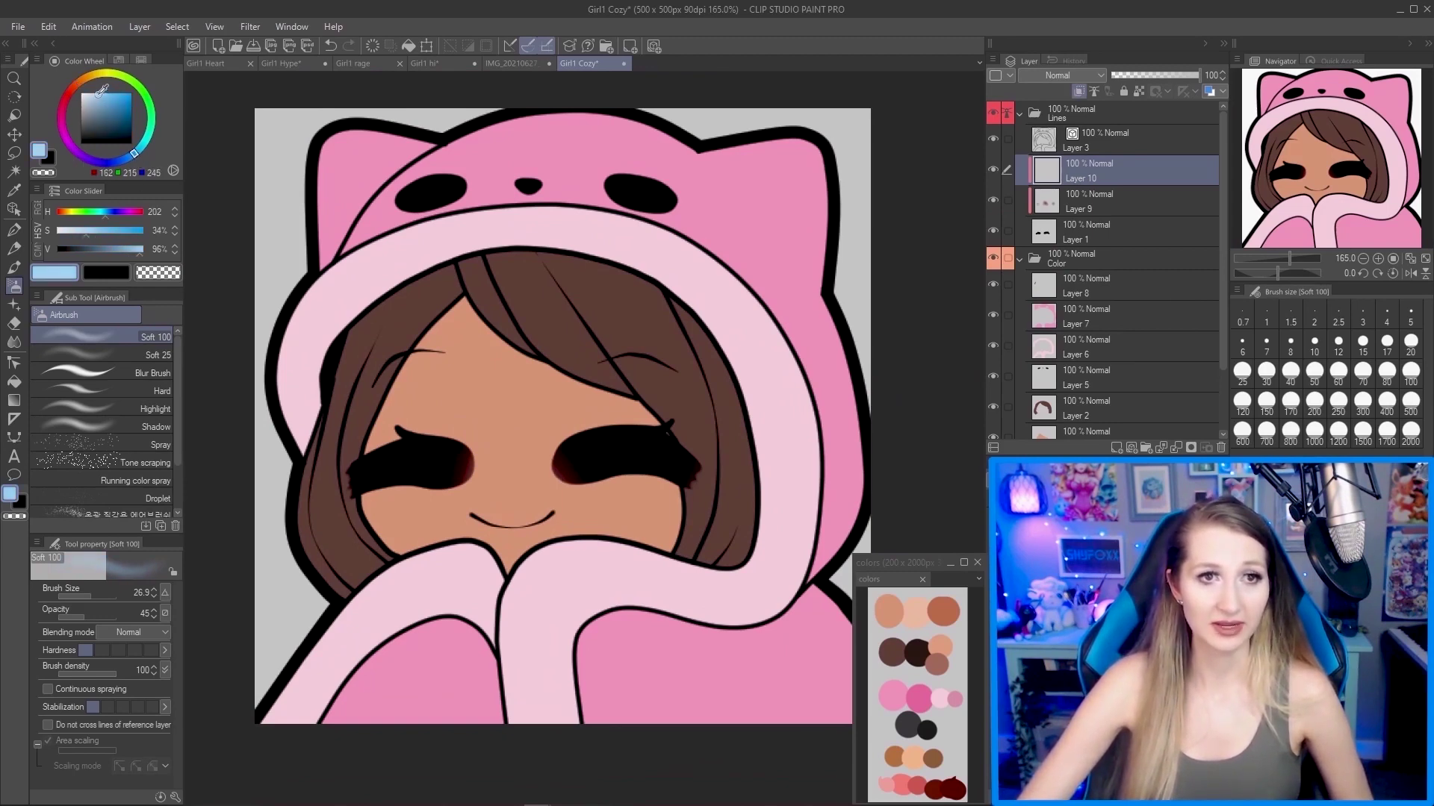
left_click(14, 266)
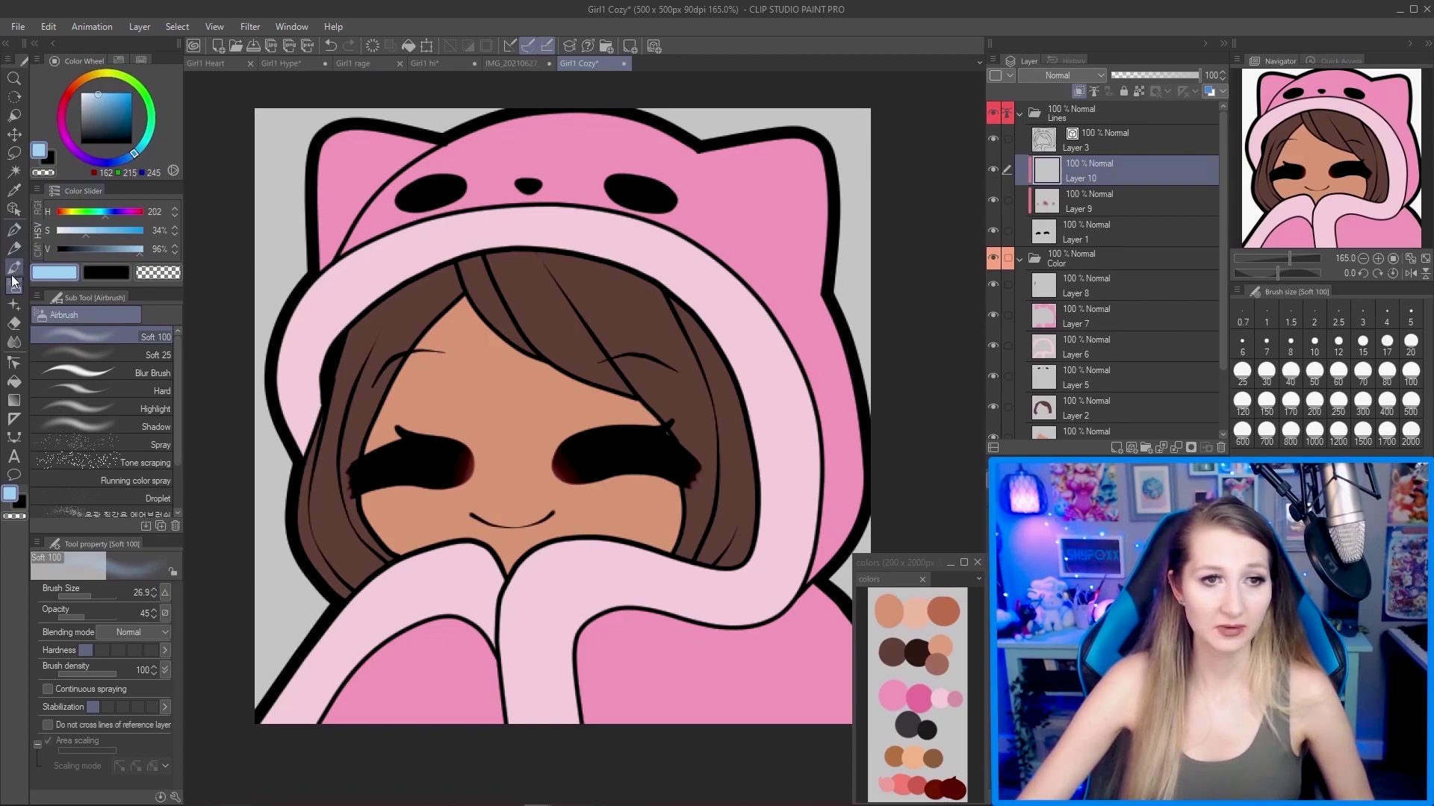
scroll(624, 463, "up", 4)
mouse_move(589, 451)
left_mouse_down()
mouse_move(639, 445)
mouse_move(520, 458)
left_mouse_up()
scroll(641, 443, "down", 1)
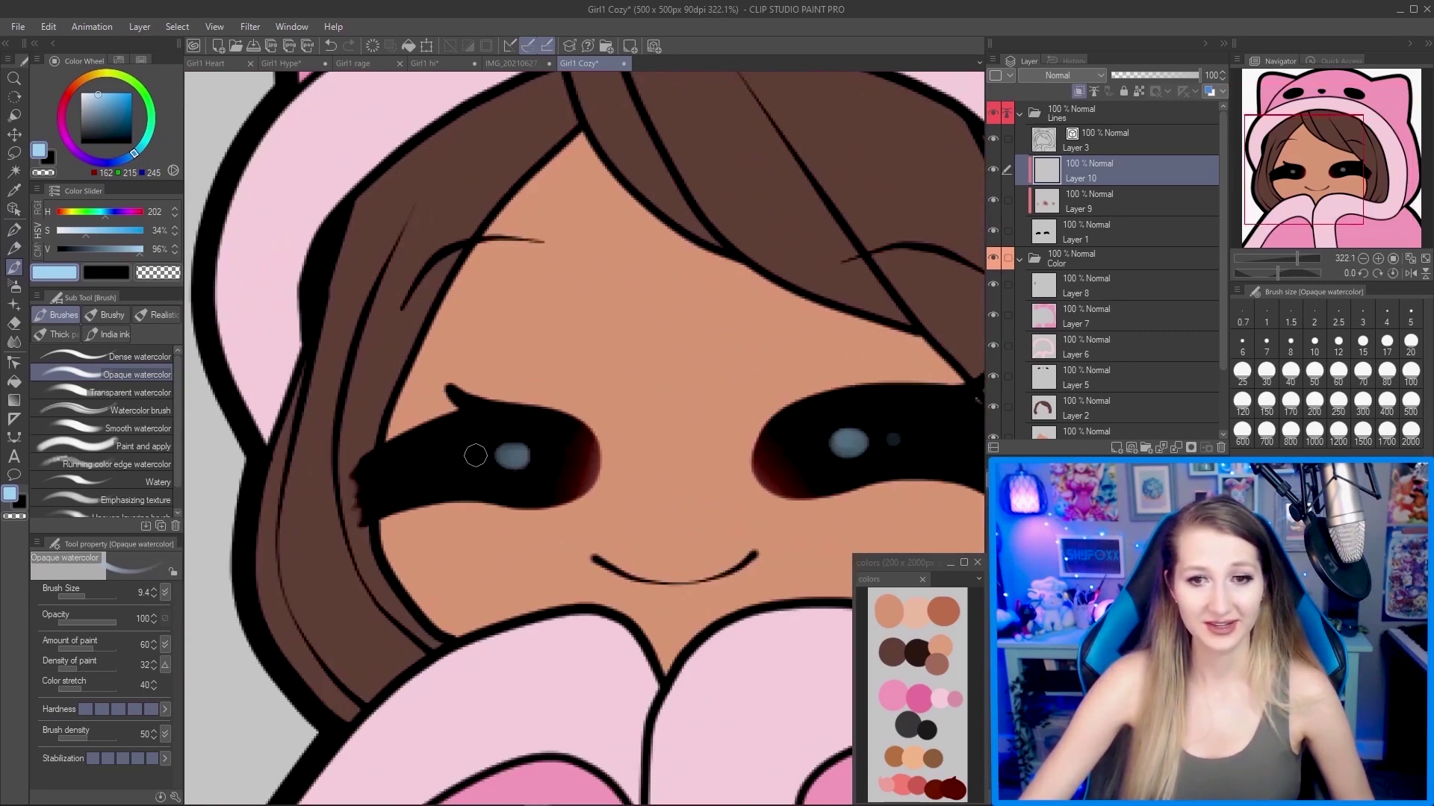
Lower the opacity of the blue eye highlight layer to 29%.
scroll(476, 456, "down", 5)
scroll(463, 388, "up", 3)
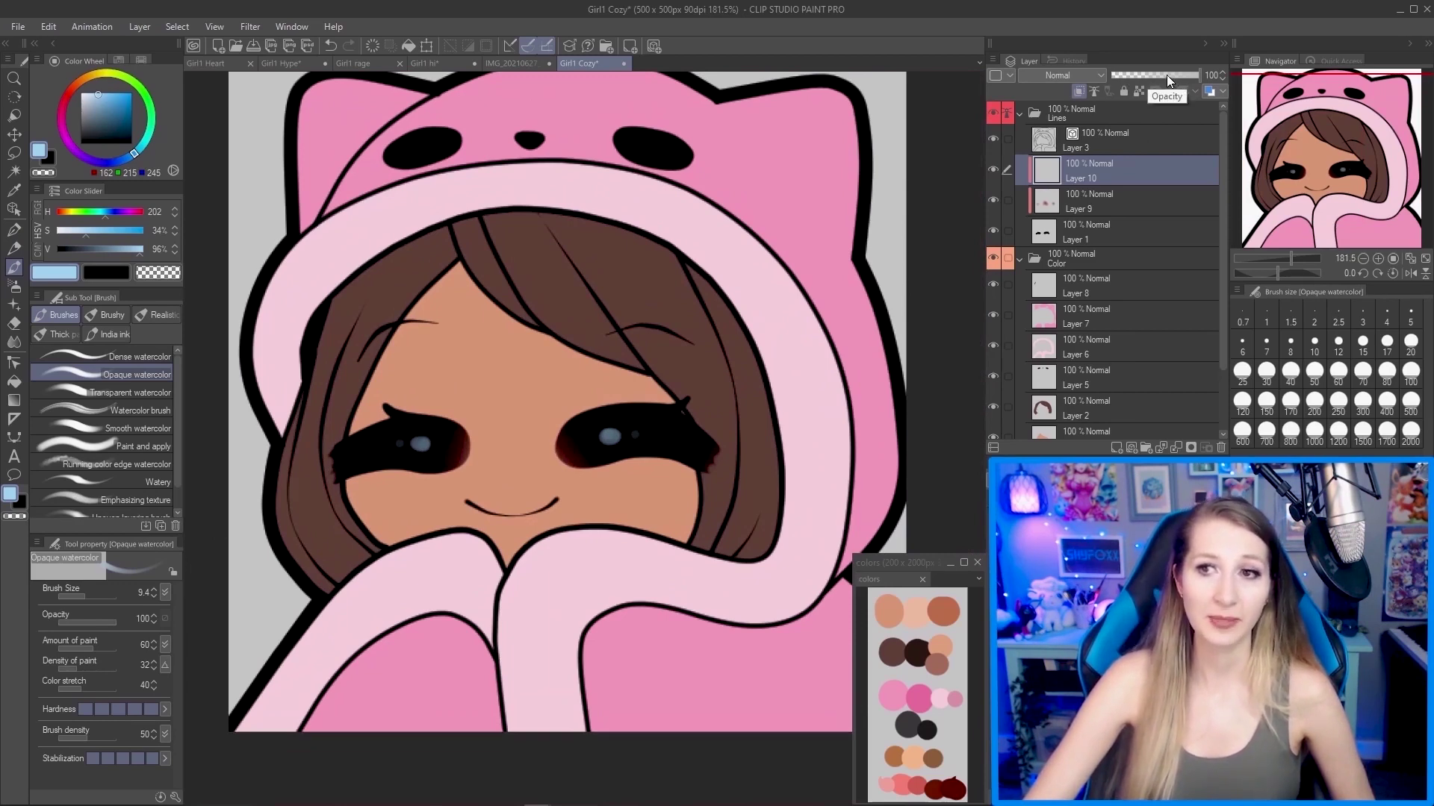
left_click(1166, 75)
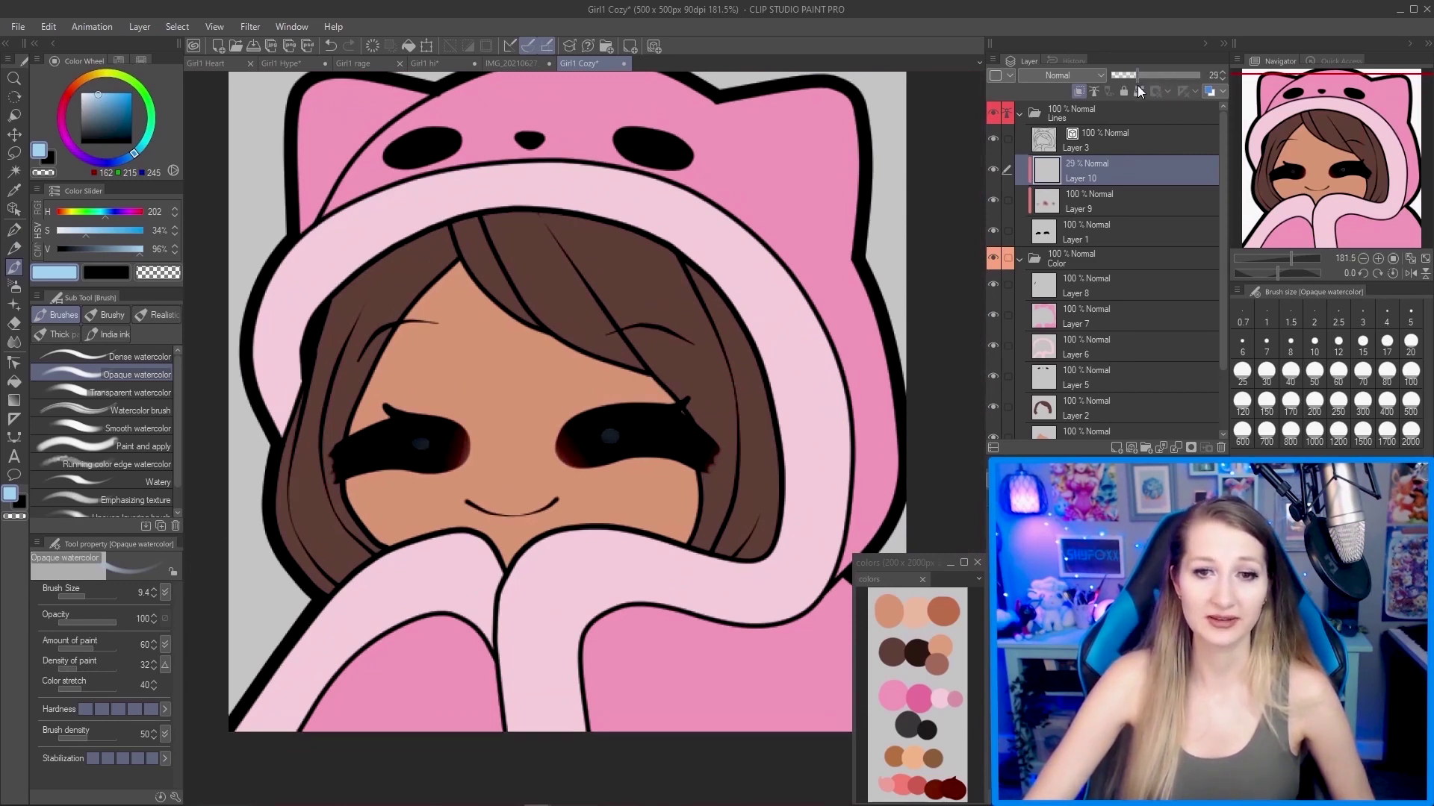
scroll(963, 246, "down", 3)
scroll(971, 250, "up", 2)
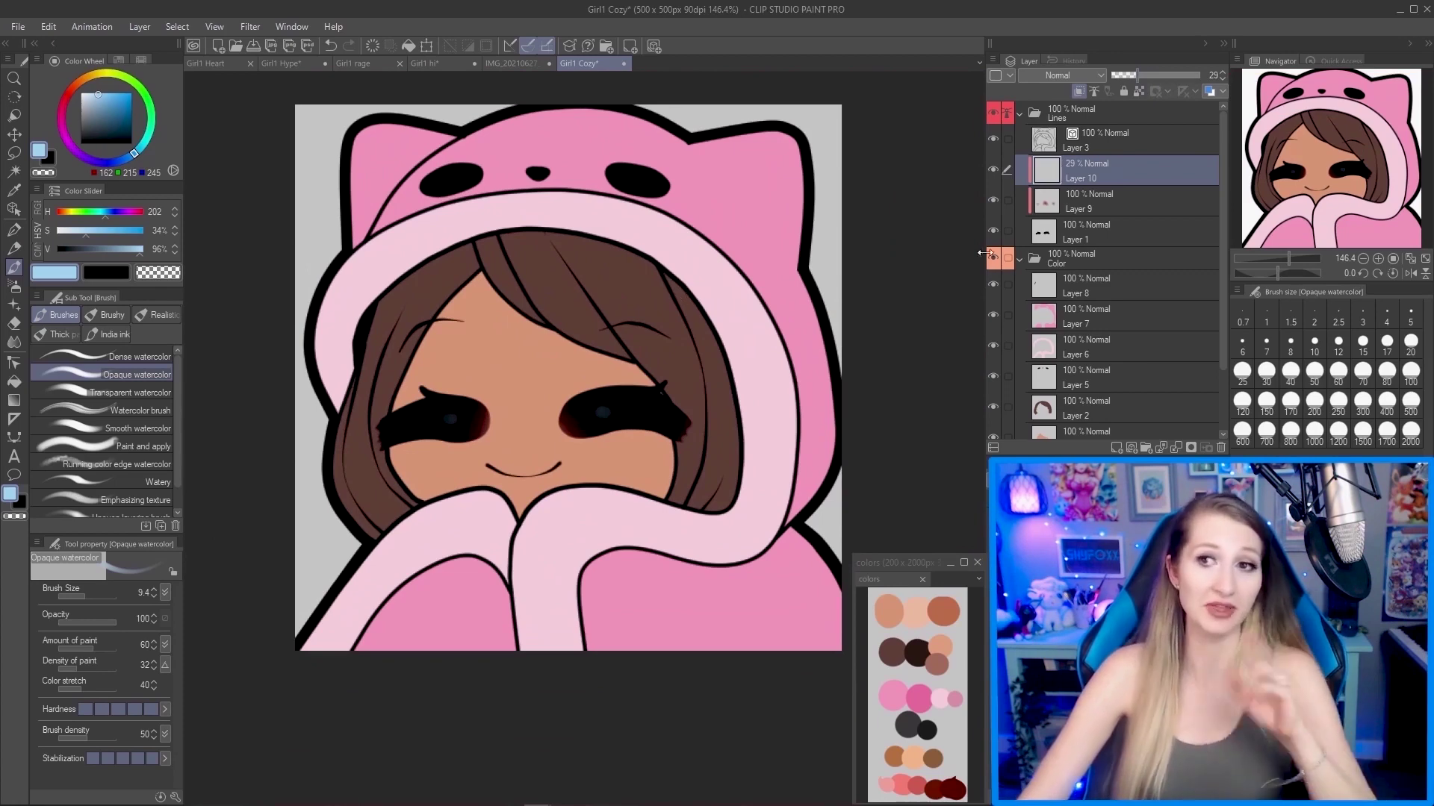
left_click(993, 200)
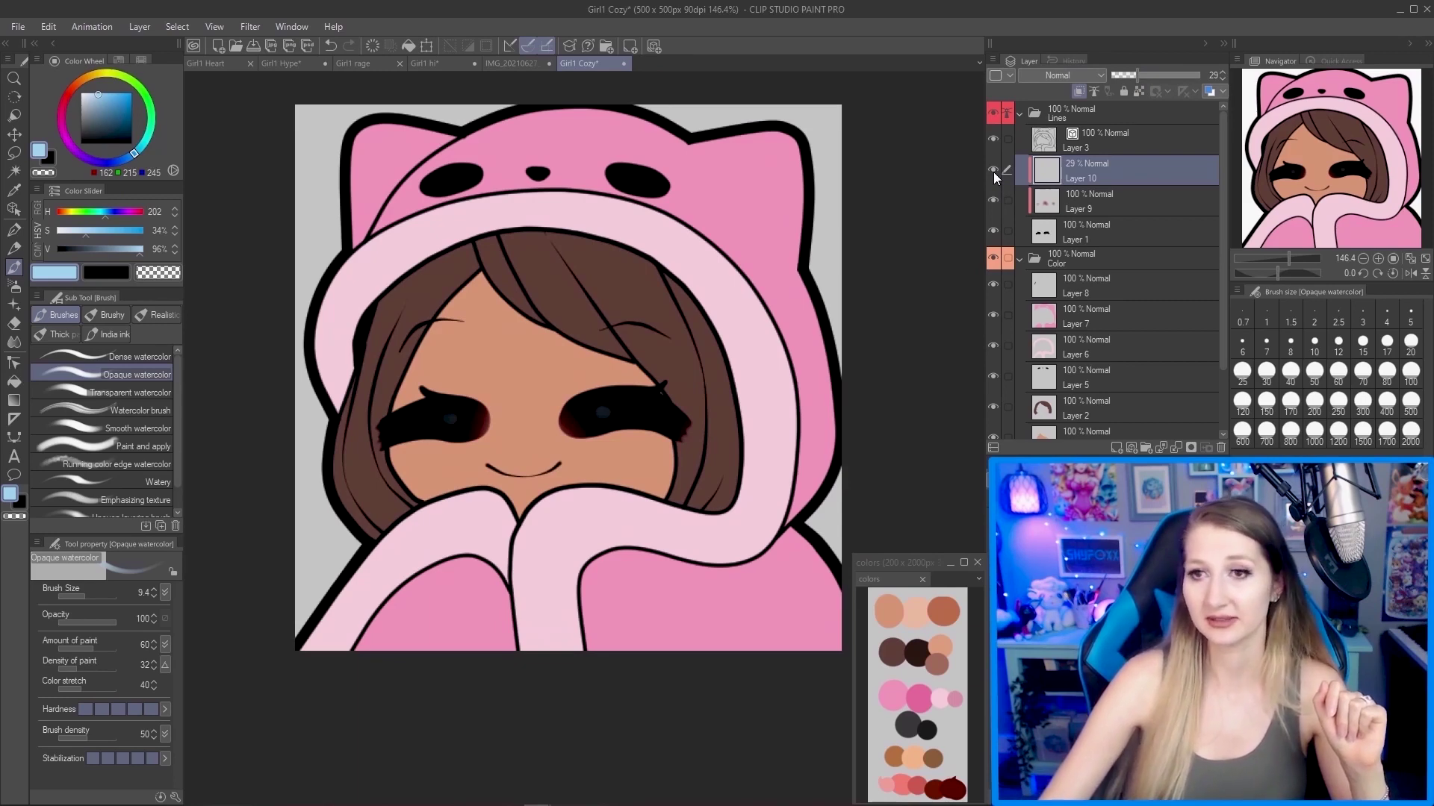
Add a new layer above the skin layer (Layer 4) in the Color folder and clip it to the skin.
left_click(1087, 230)
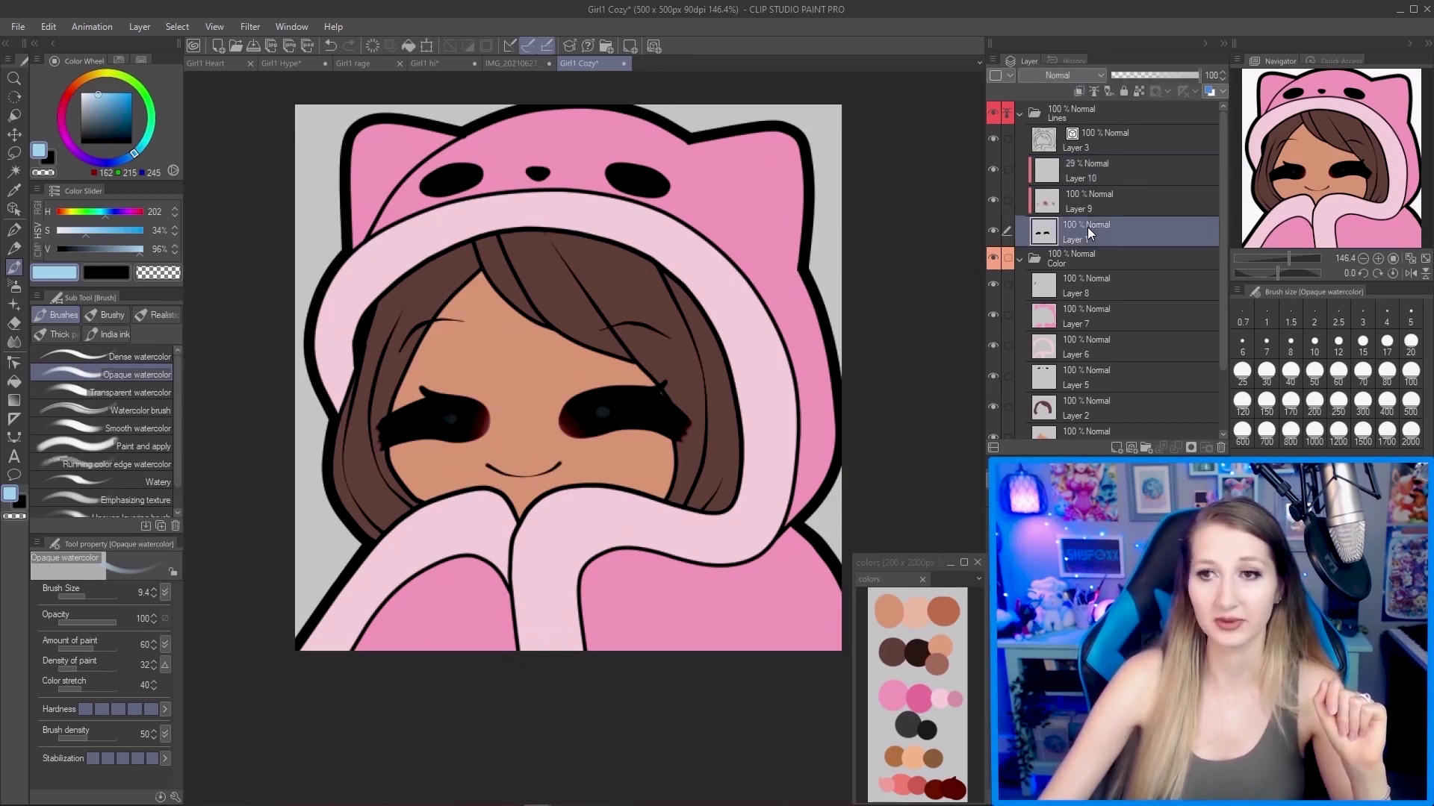
scroll(1121, 282, "down", 1)
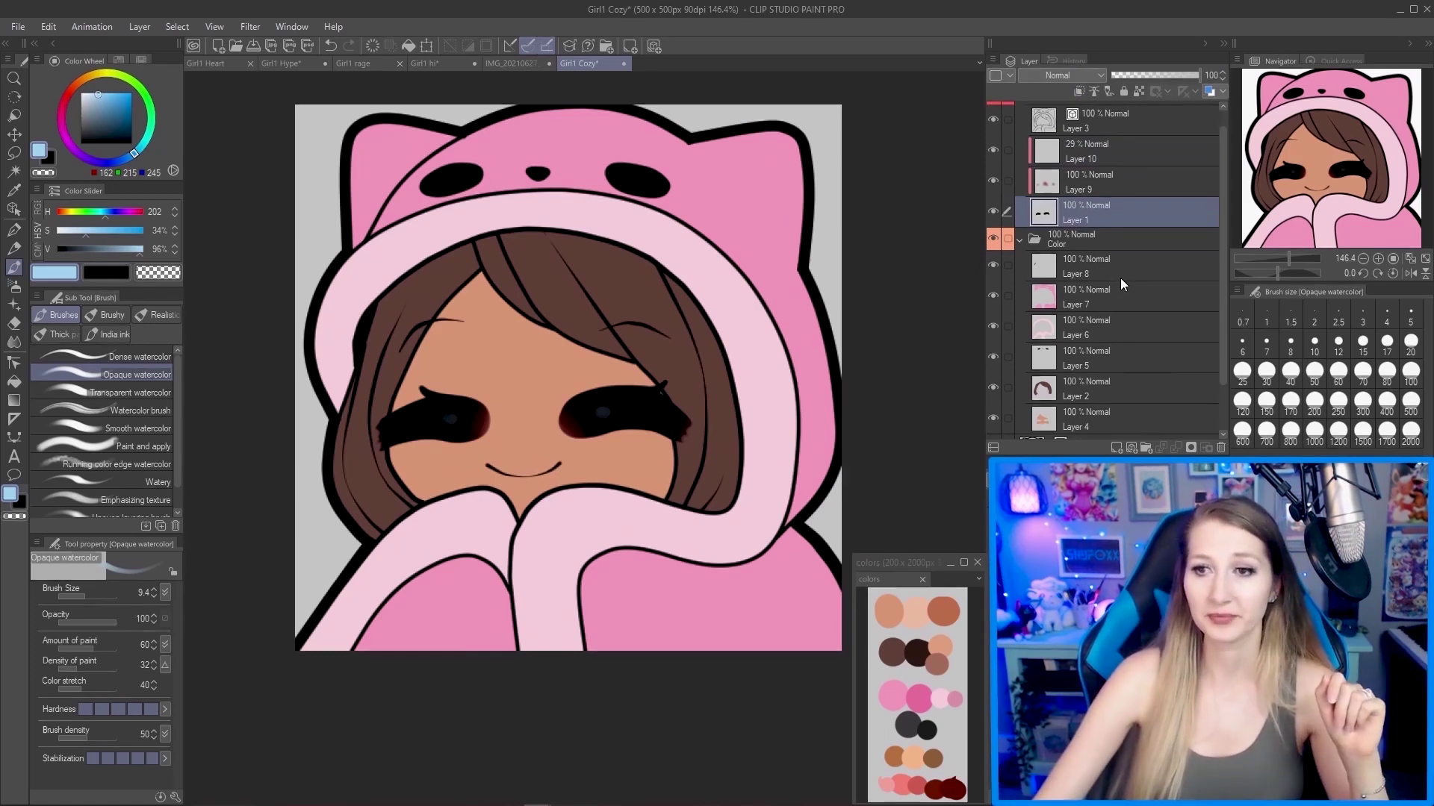
scroll(1109, 236, "down", 2)
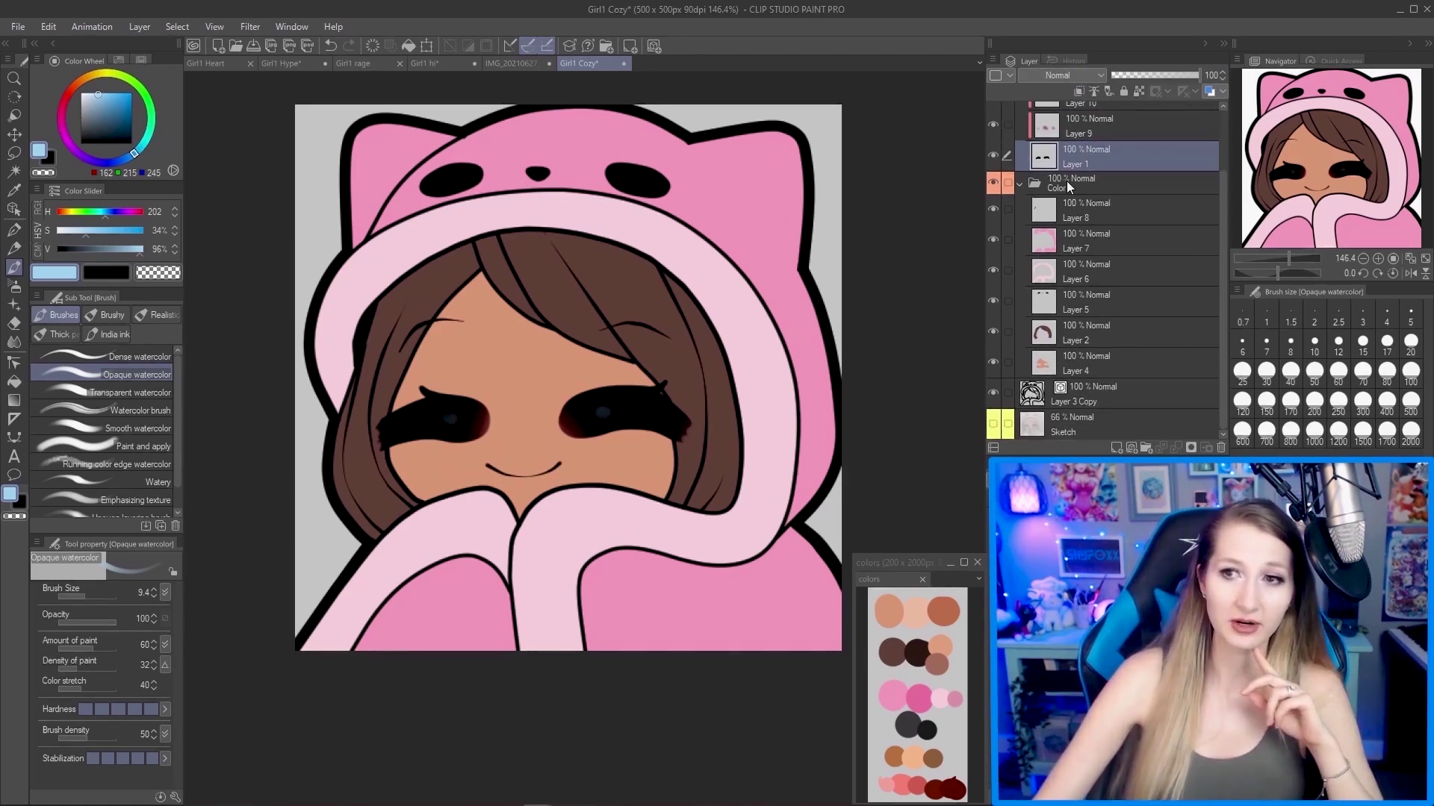
left_click(993, 182)
left_click(993, 183)
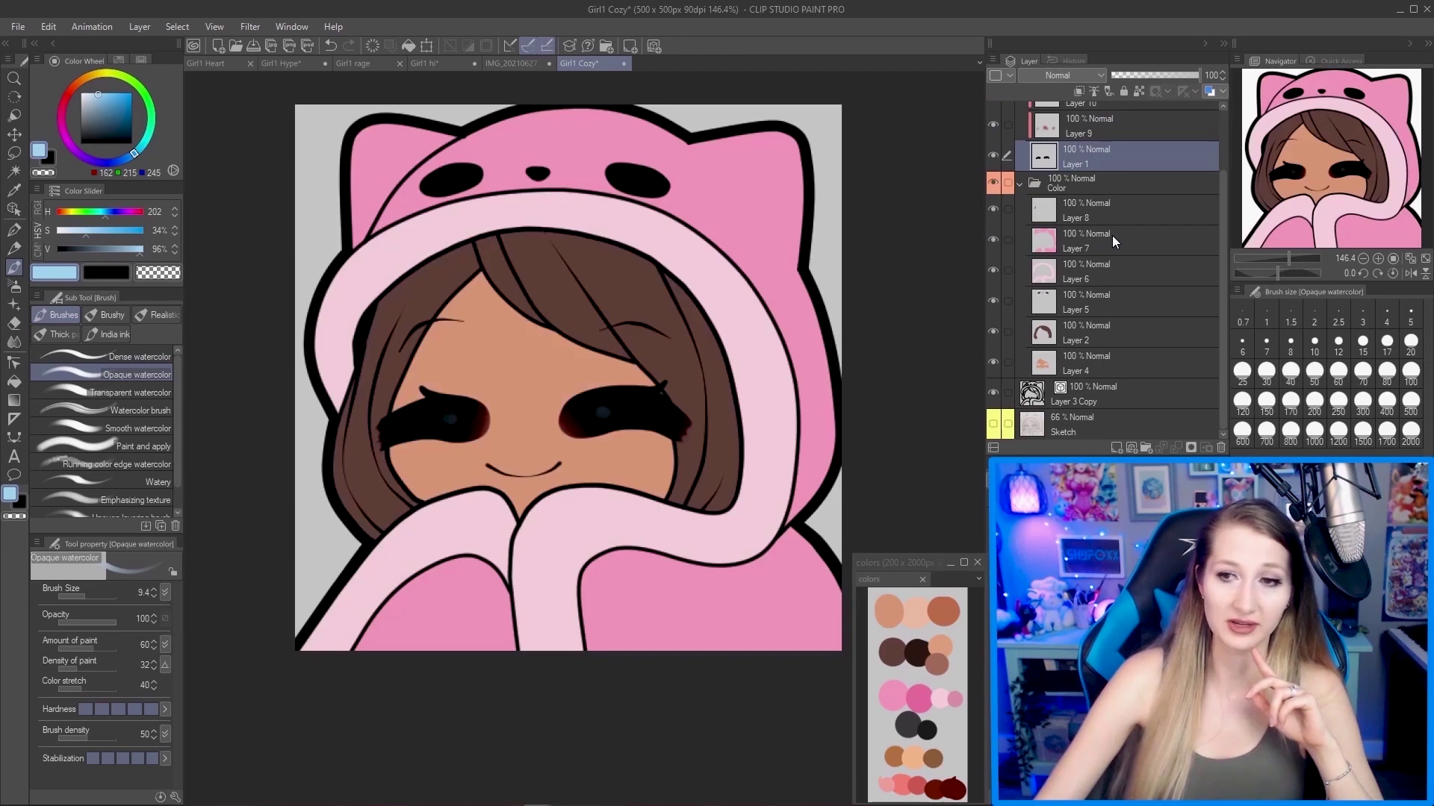
left_click(1081, 364)
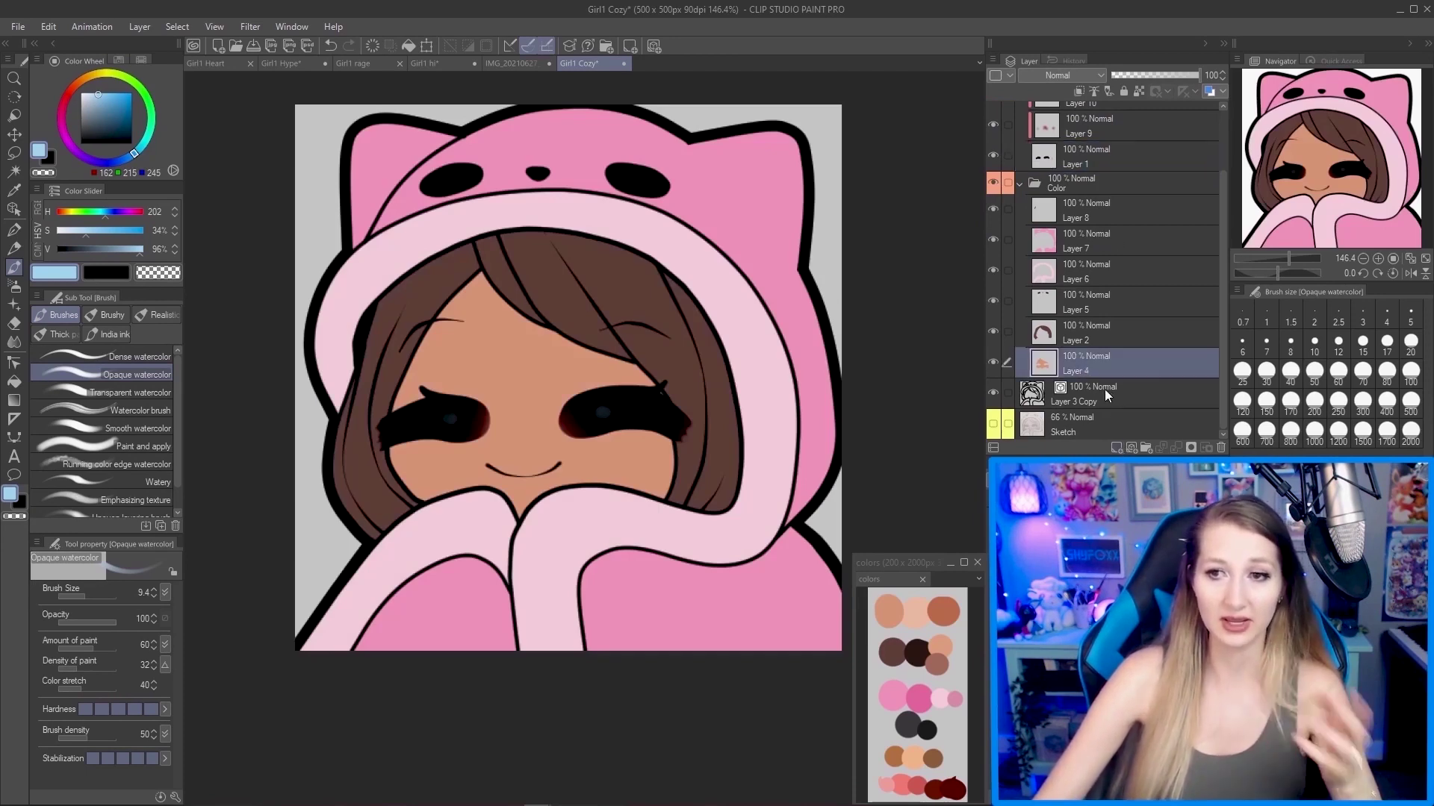
left_click(1117, 447)
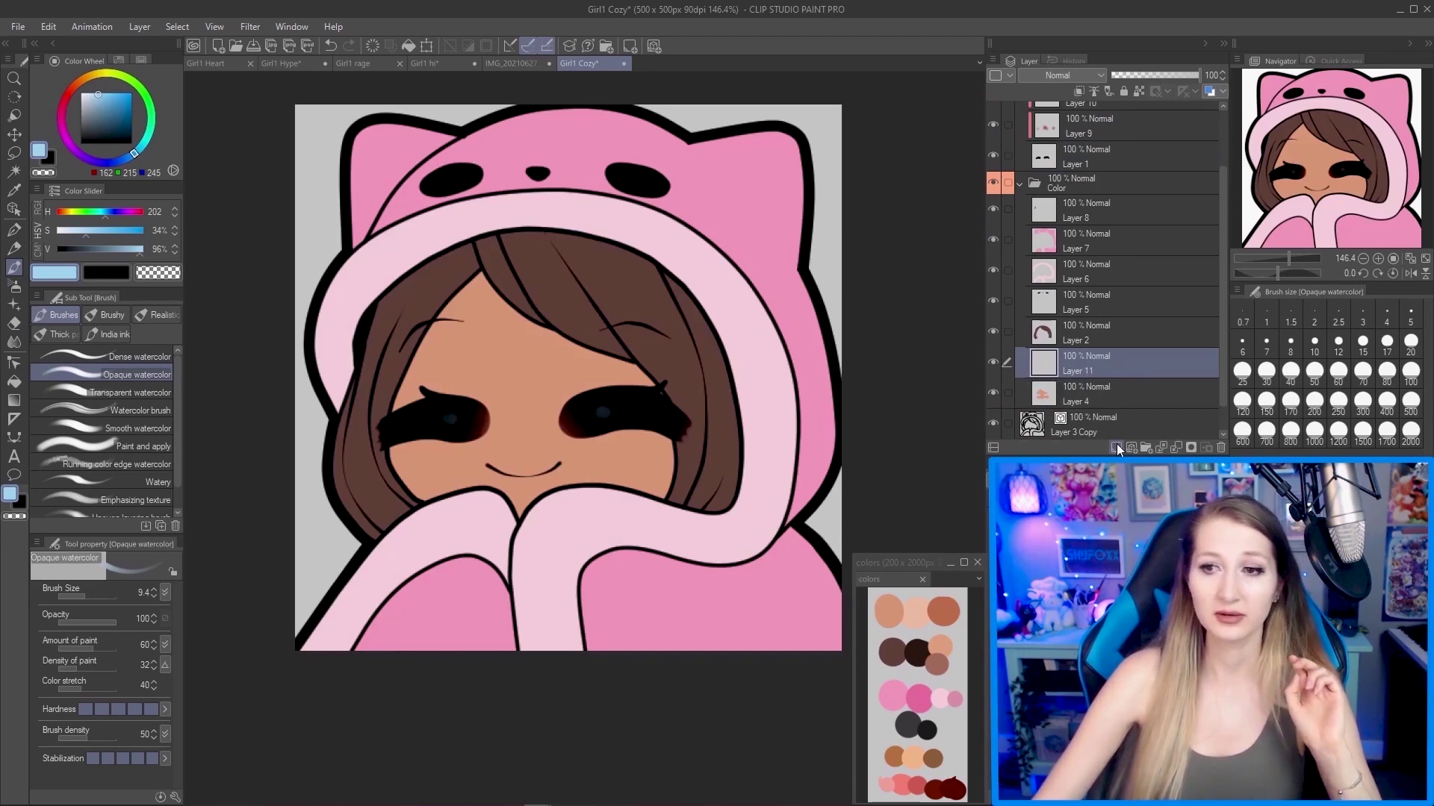
left_click(1076, 92)
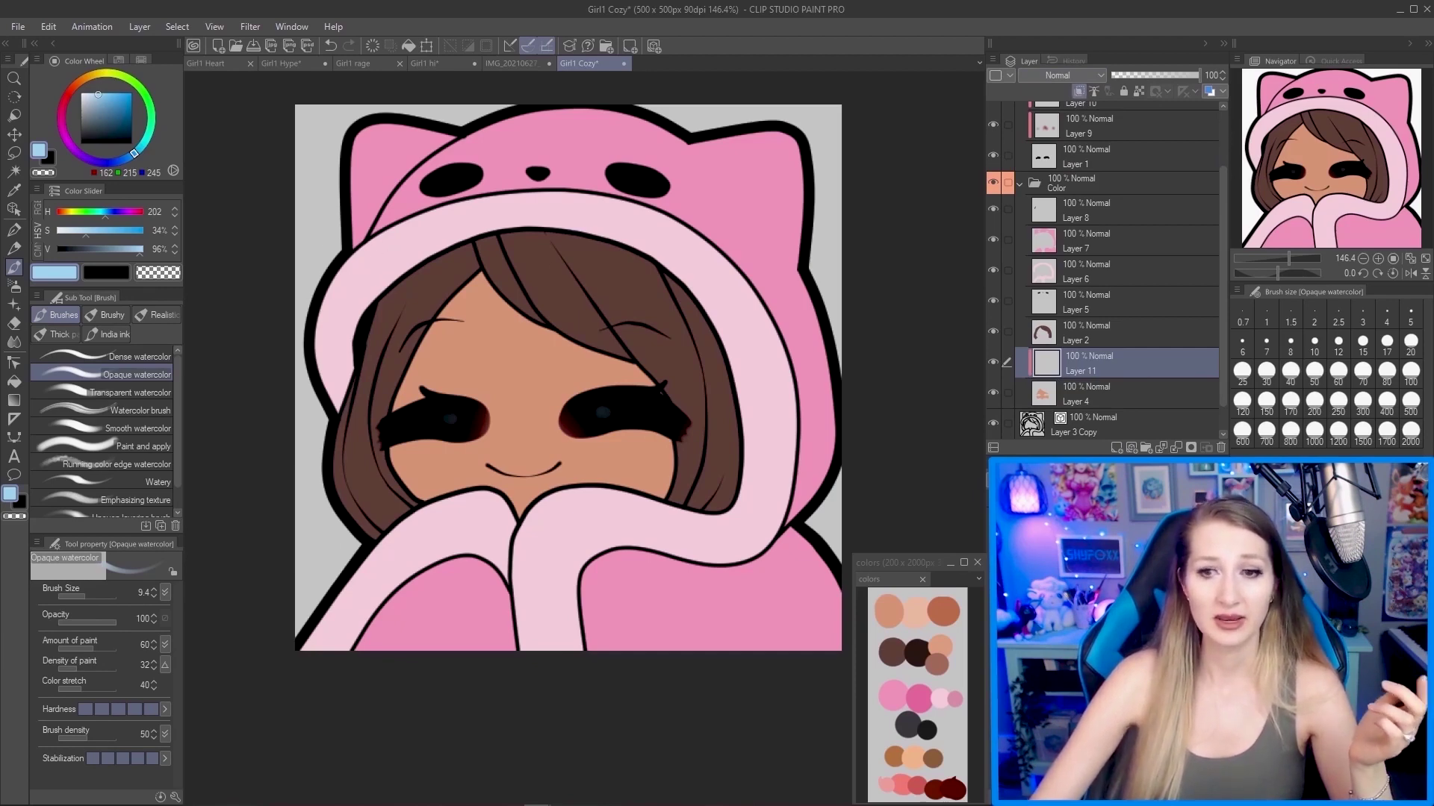
Sample the reddish-brown skin shadow colour (RGB 195, 113, 77) from the colors palette image.
left_click(15, 193)
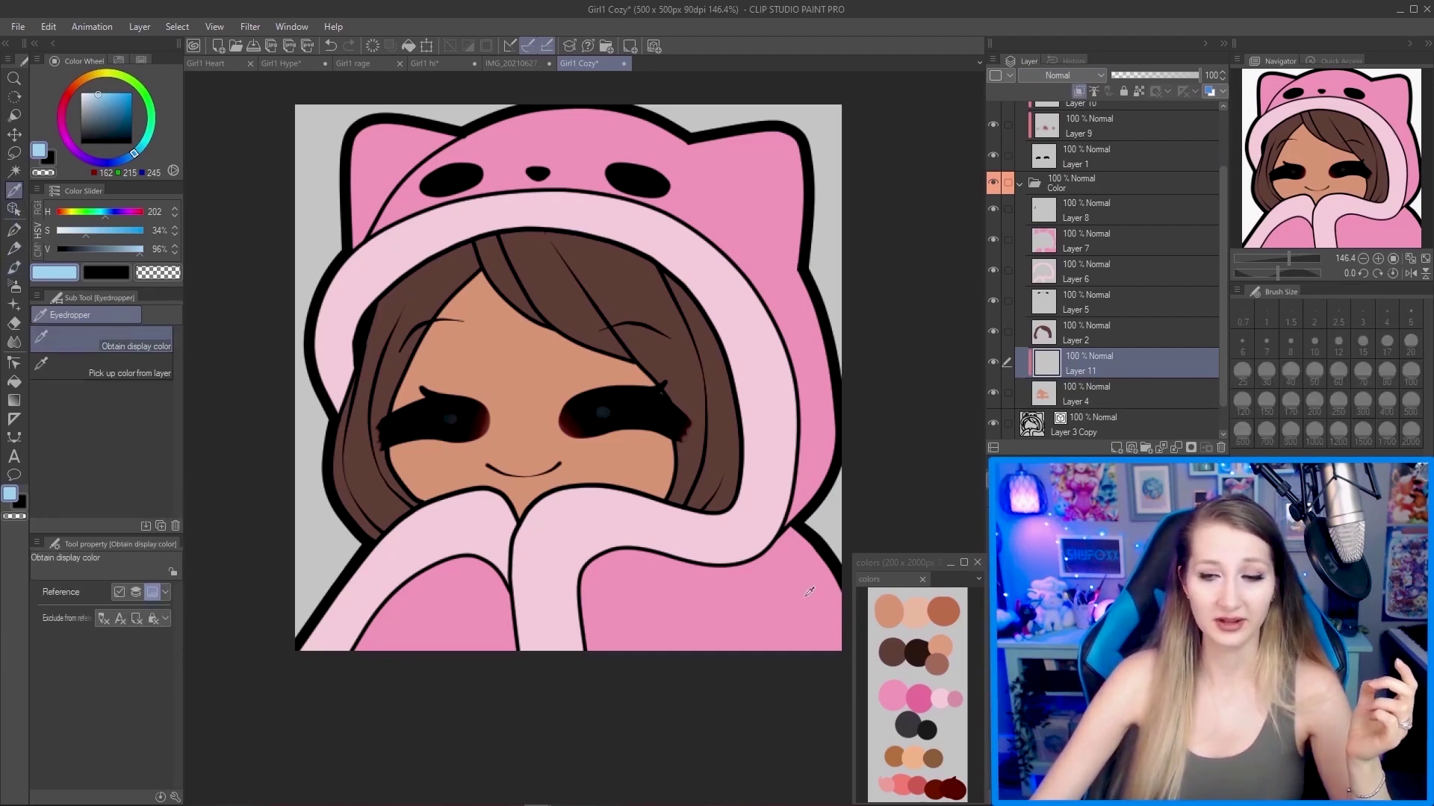
left_click(900, 601)
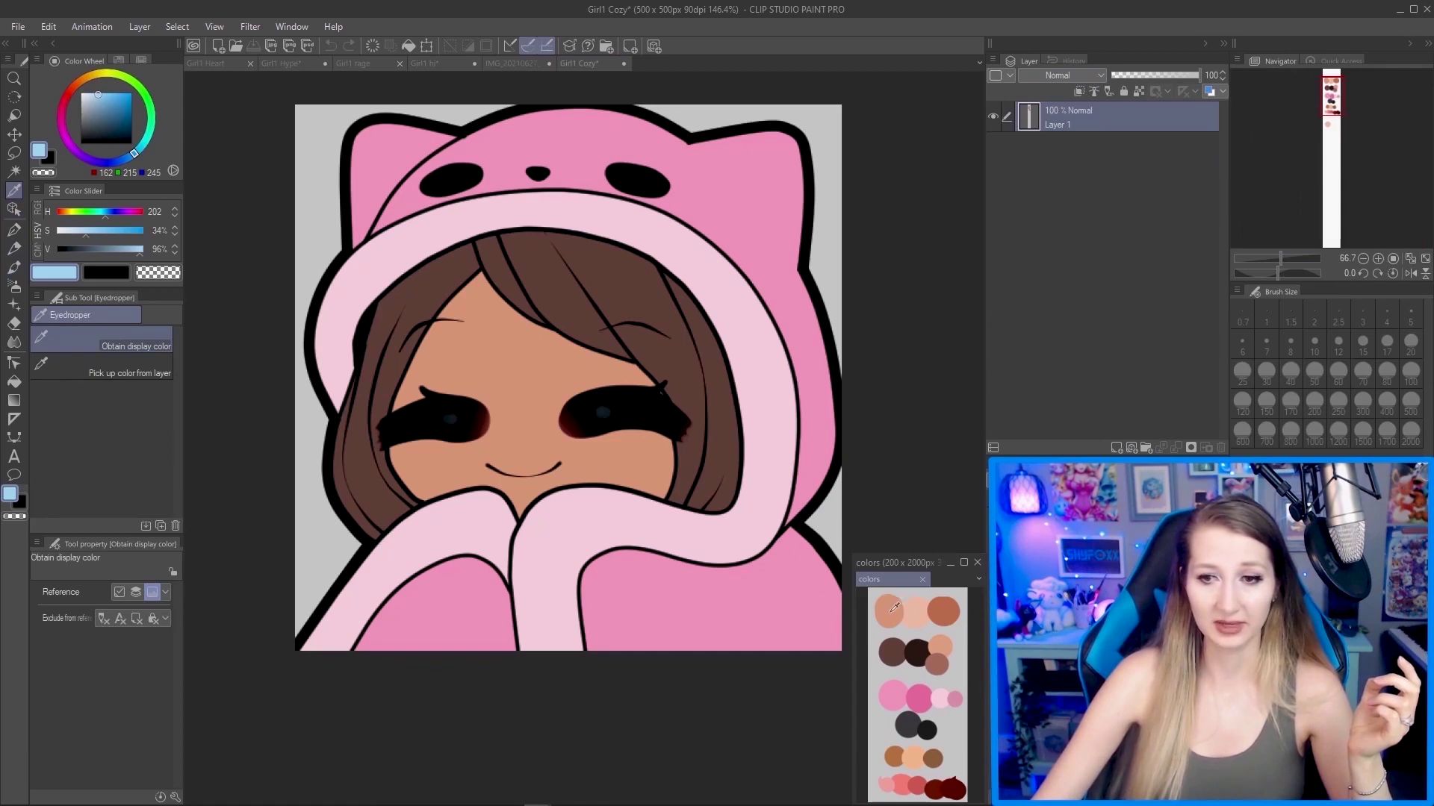
left_click(893, 609)
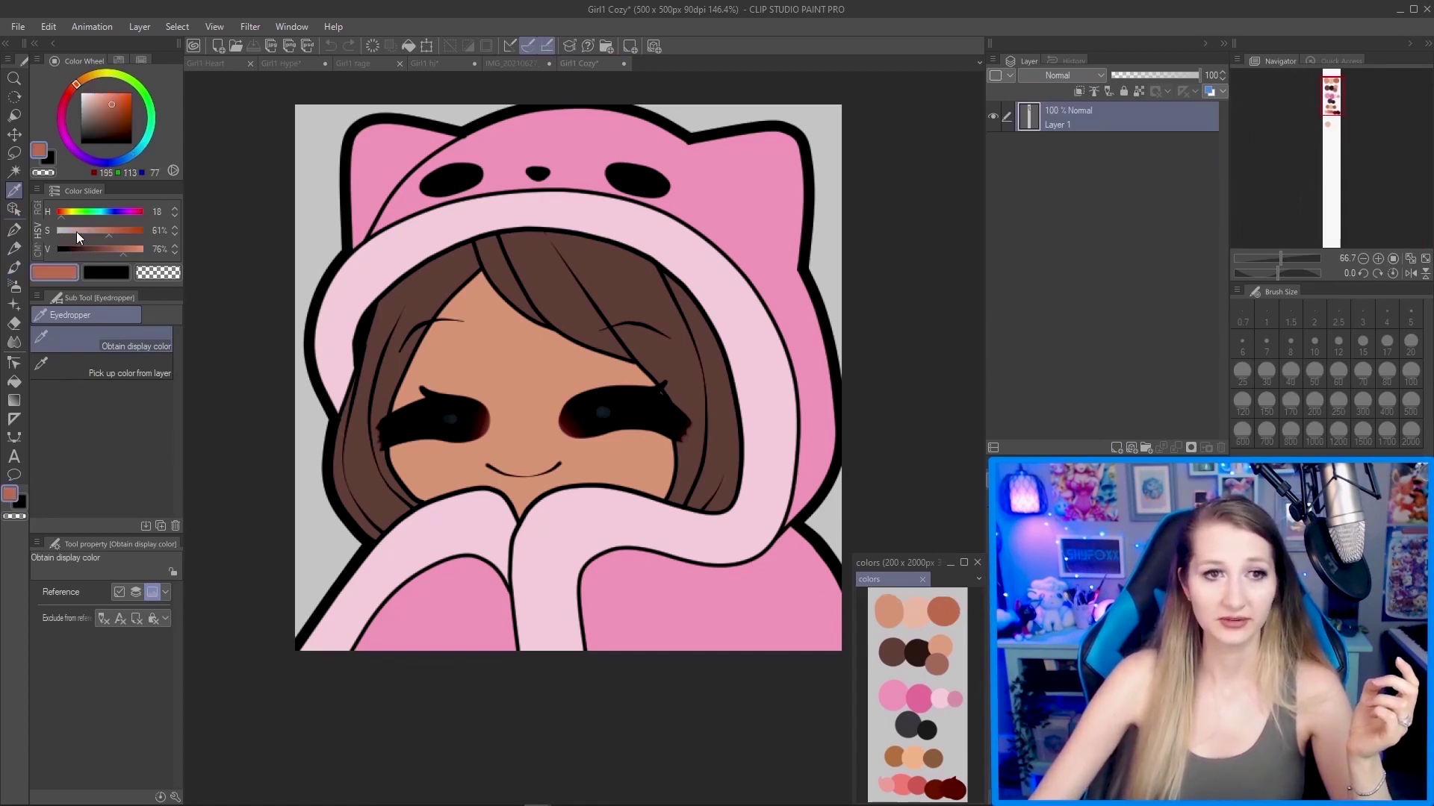
left_click(14, 230)
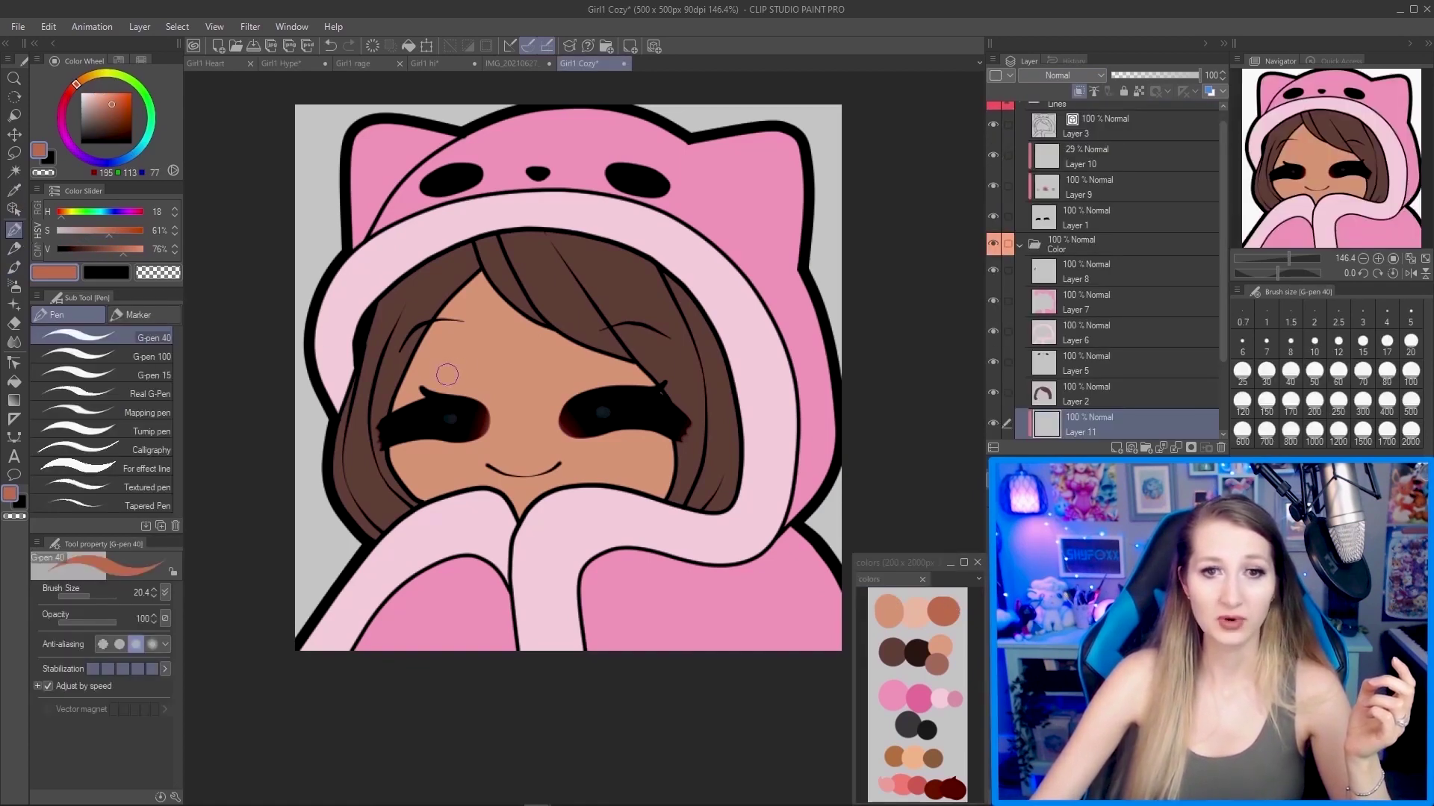
mouse_move(392, 388)
left_mouse_down()
mouse_move(453, 352)
mouse_move(661, 377)
left_mouse_up()
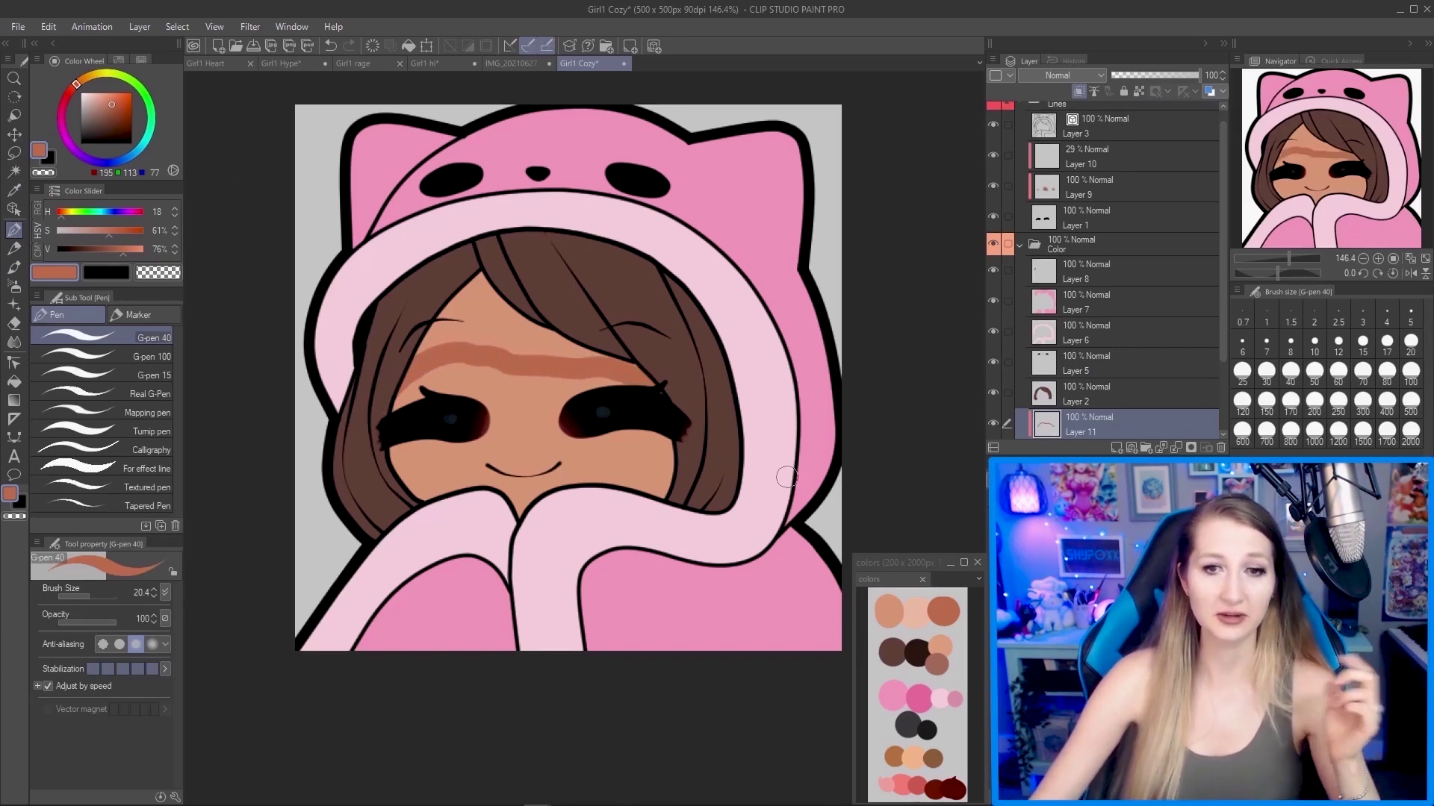
key("ctrl+z")
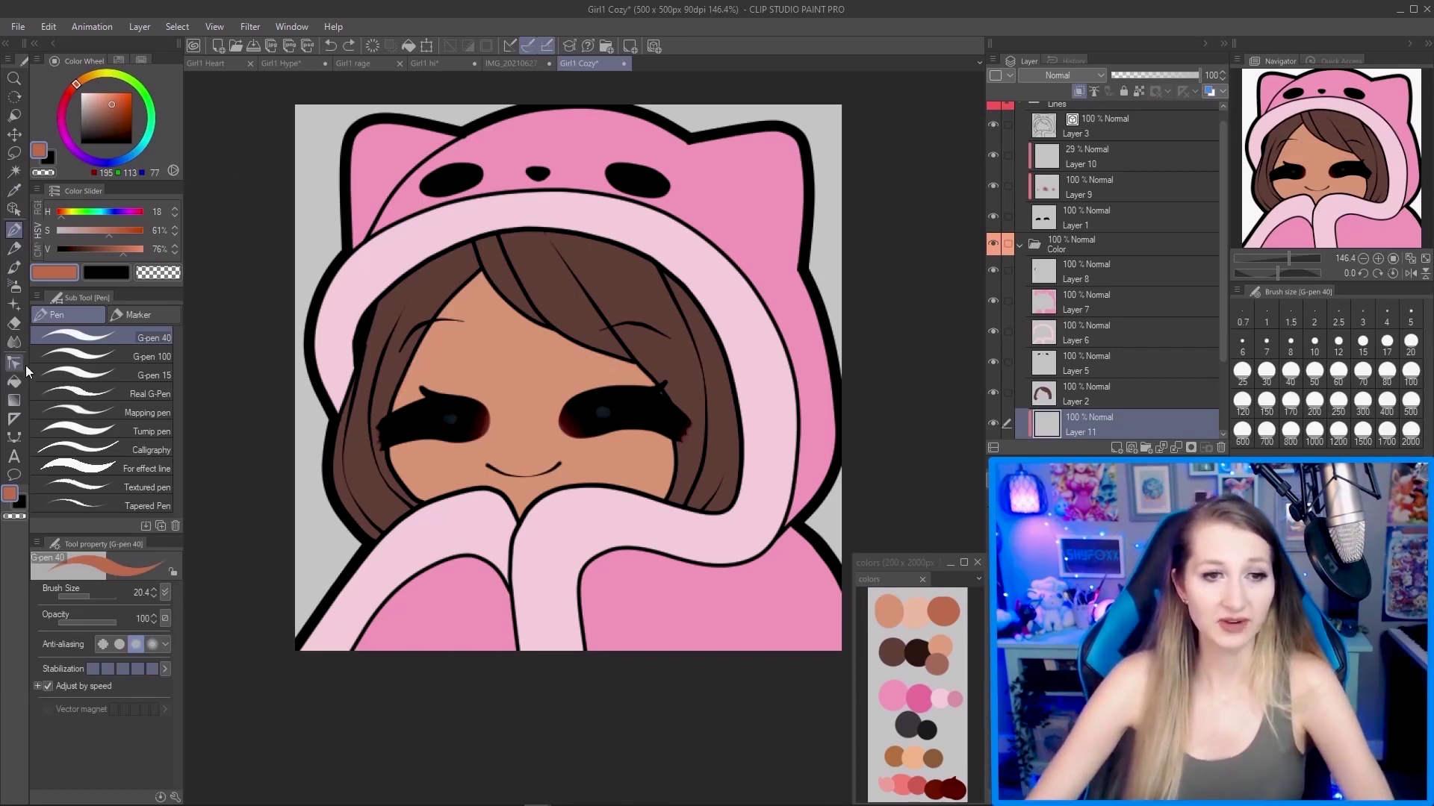
Draw a size 5 continuous curve arching across the forehead on Layer 11 and fill the skin between it and the hair with the shadow colour.
left_click(20, 441)
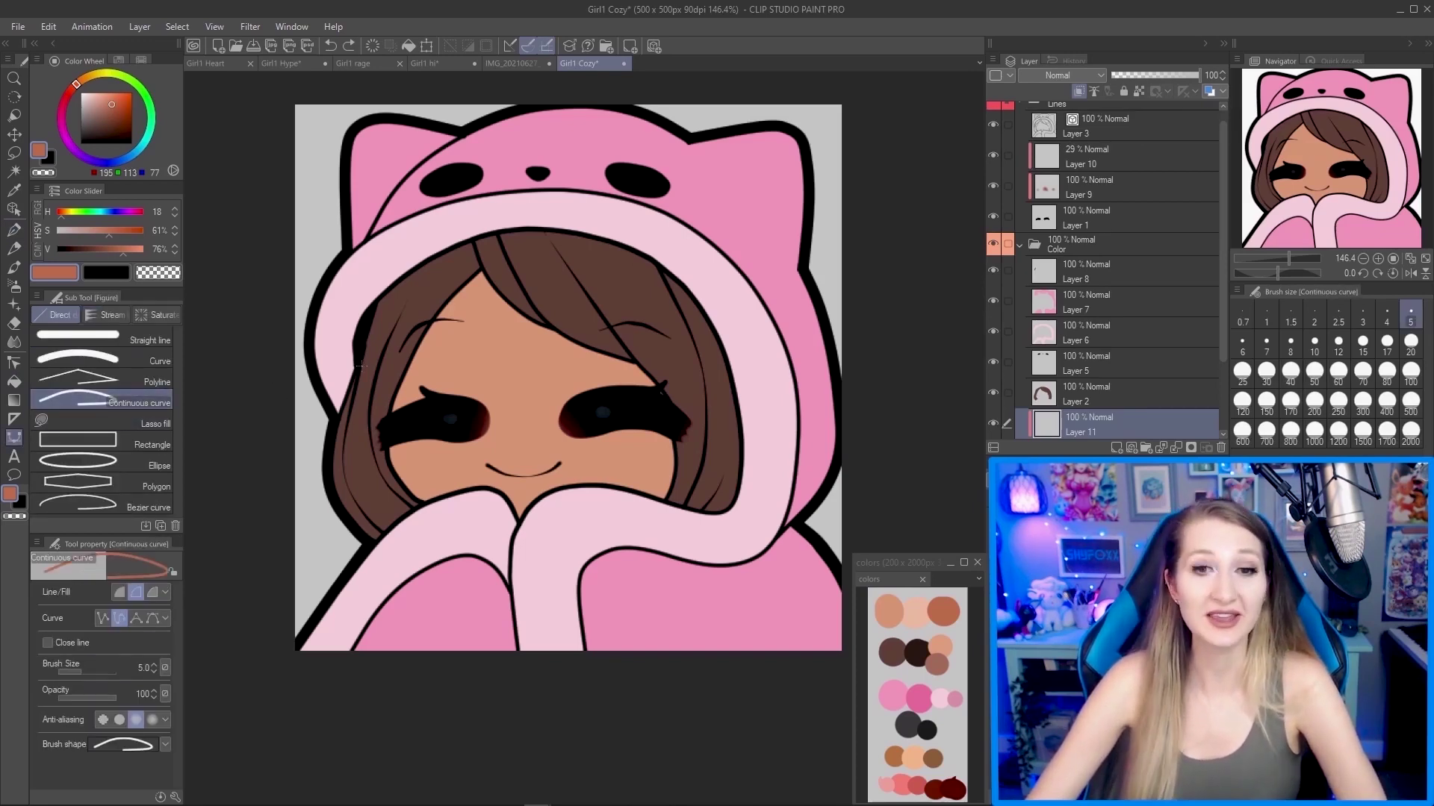
left_click(385, 407)
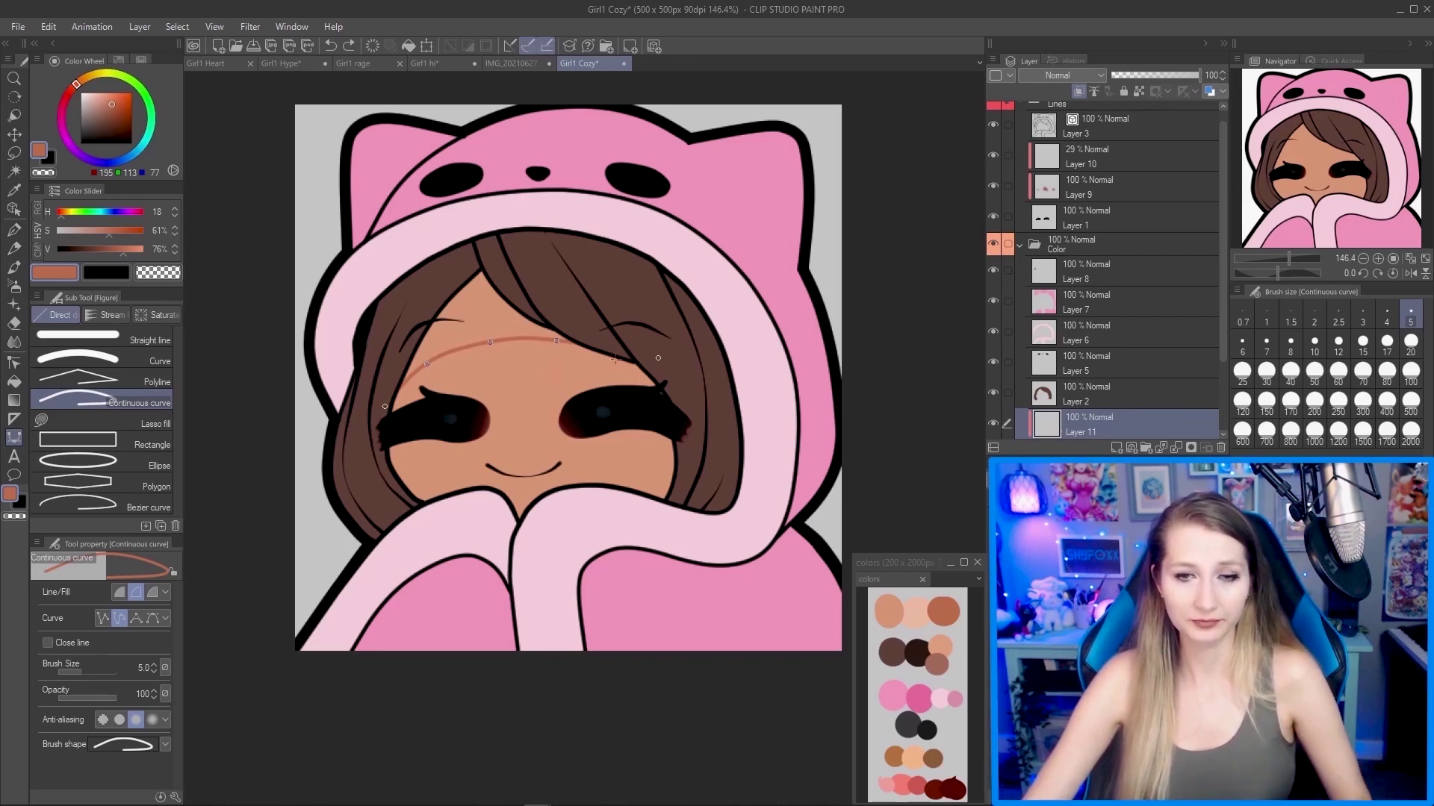
key("Escape")
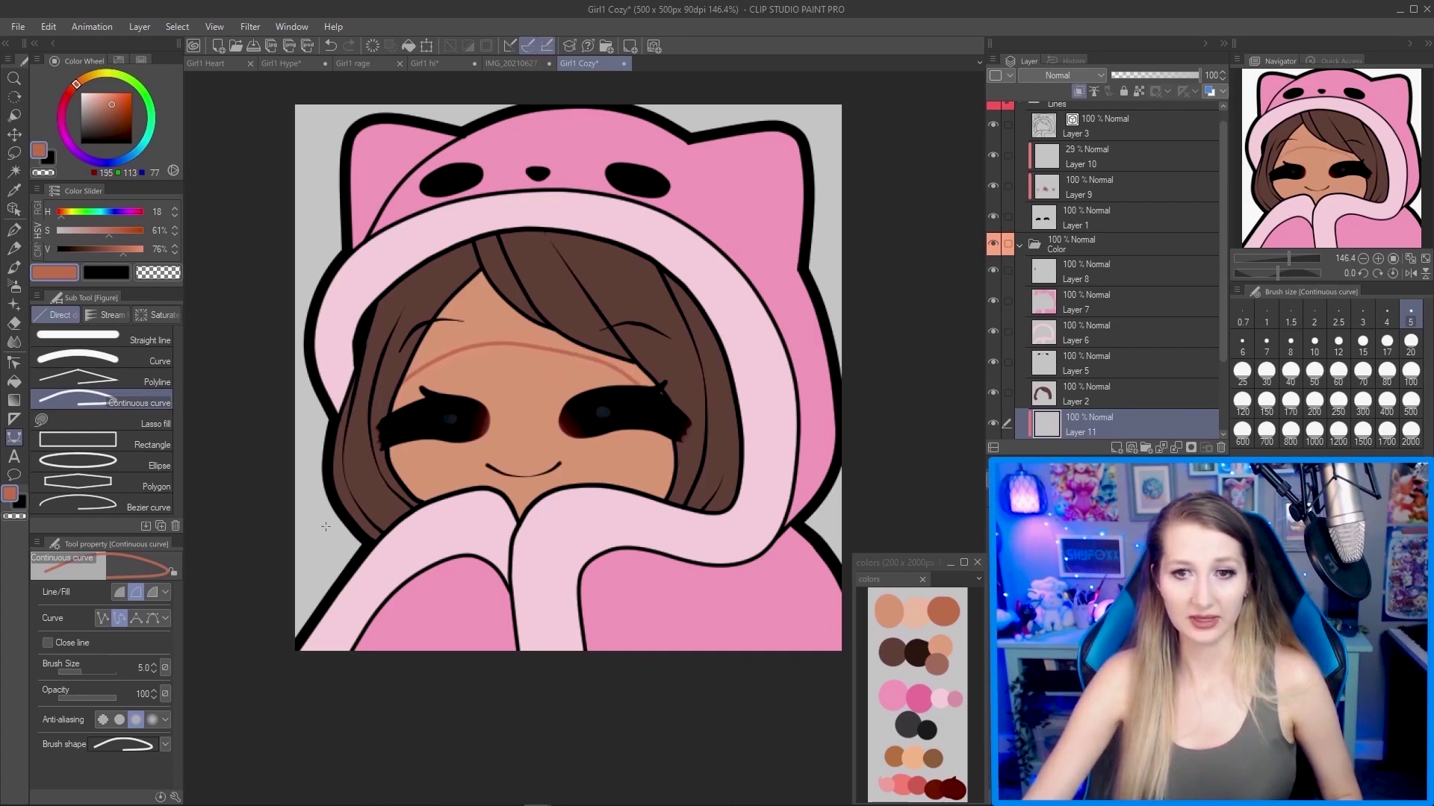
left_click(15, 381)
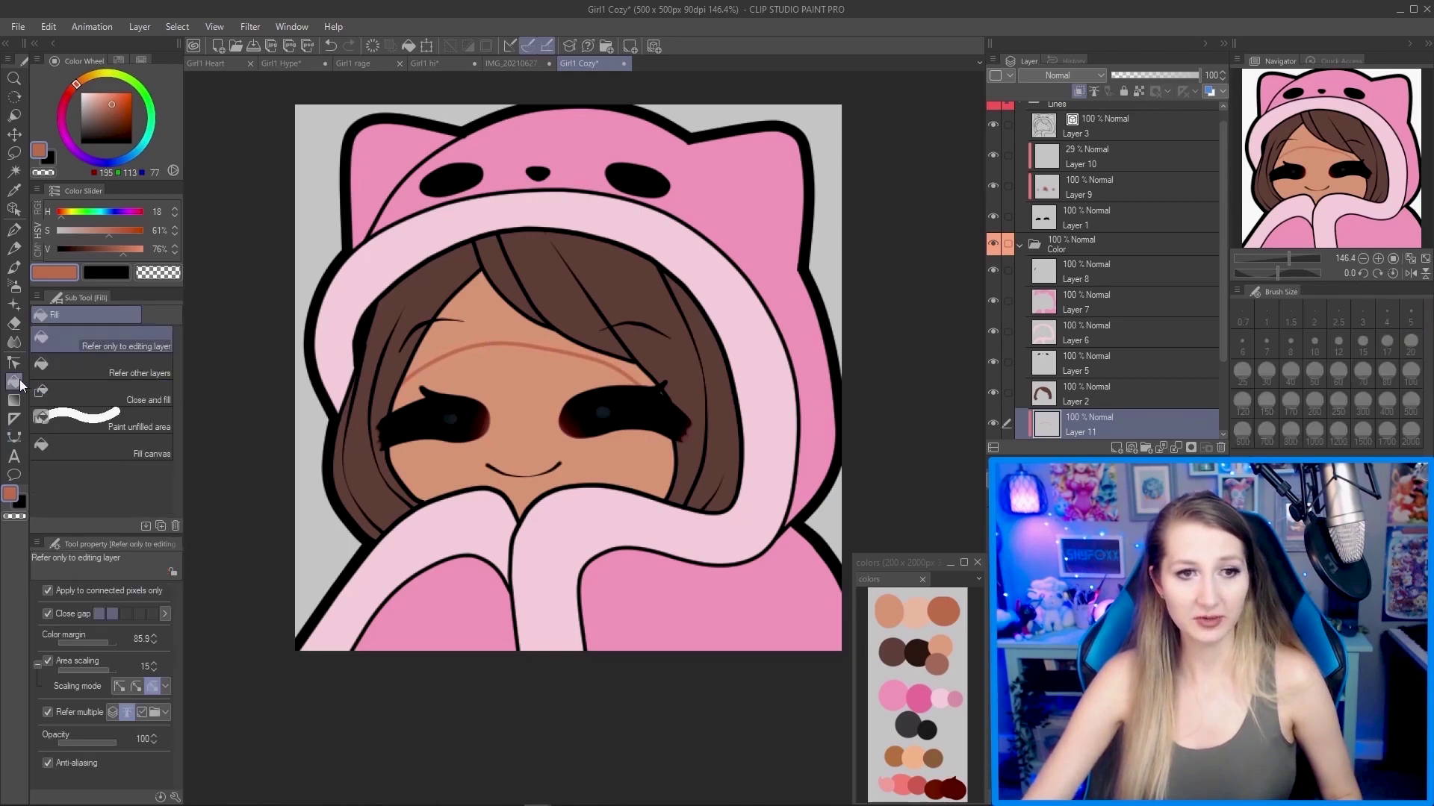
scroll(1099, 293, "down", 3)
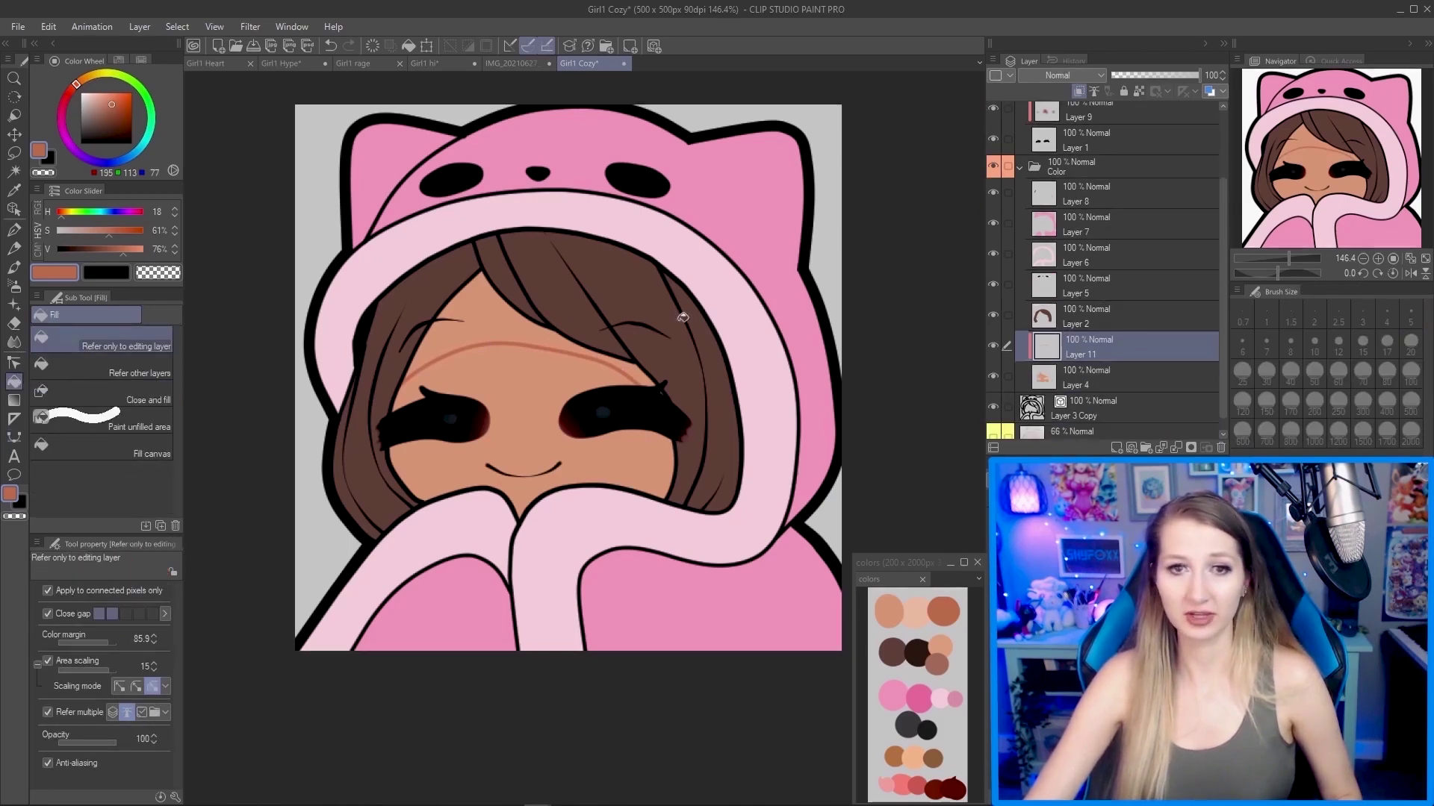
left_click(482, 313)
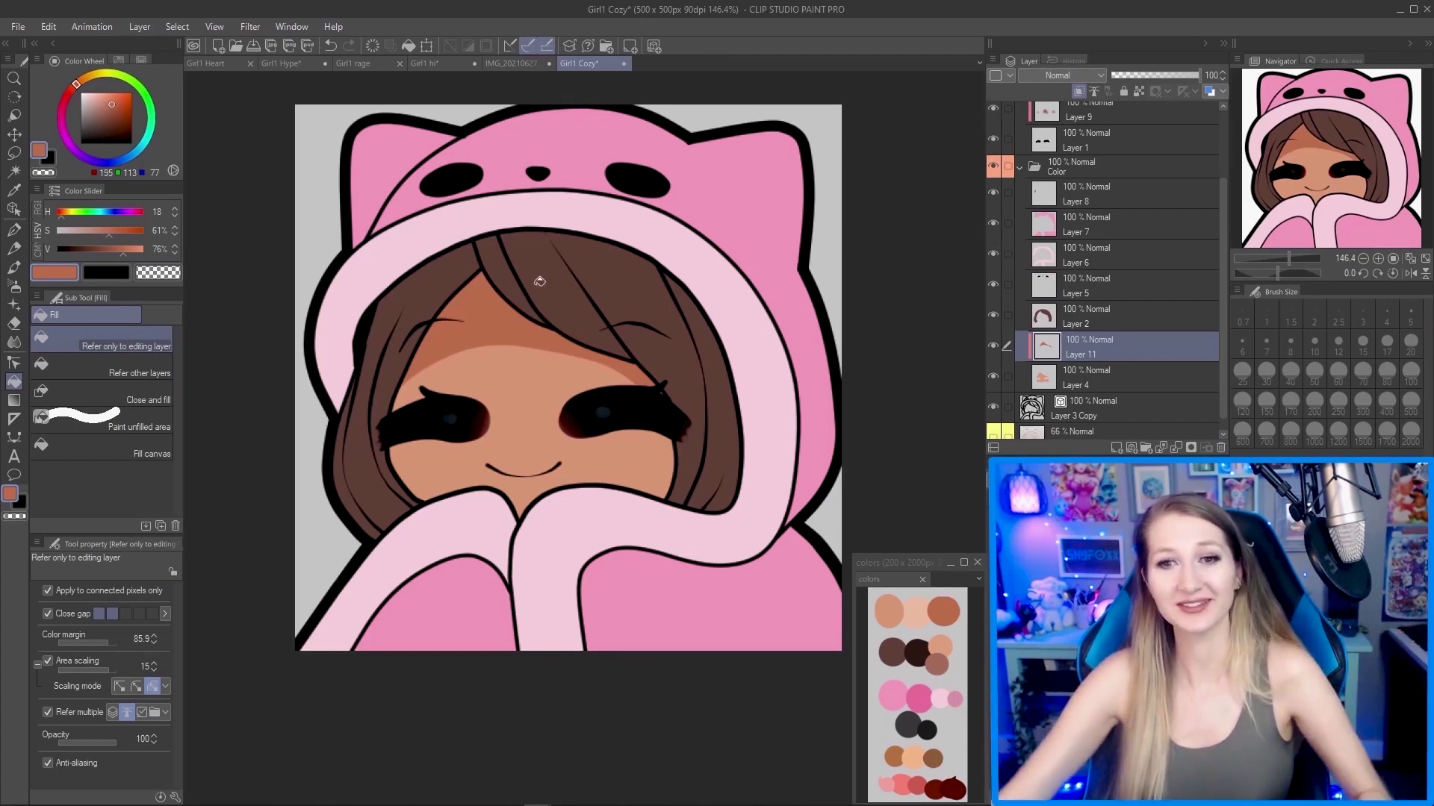
Add a clipped layer directly above the skin layer (Layer 4) and sample light peach (RGB 242, 191, 163) from the colors palette image.
left_click(13, 437)
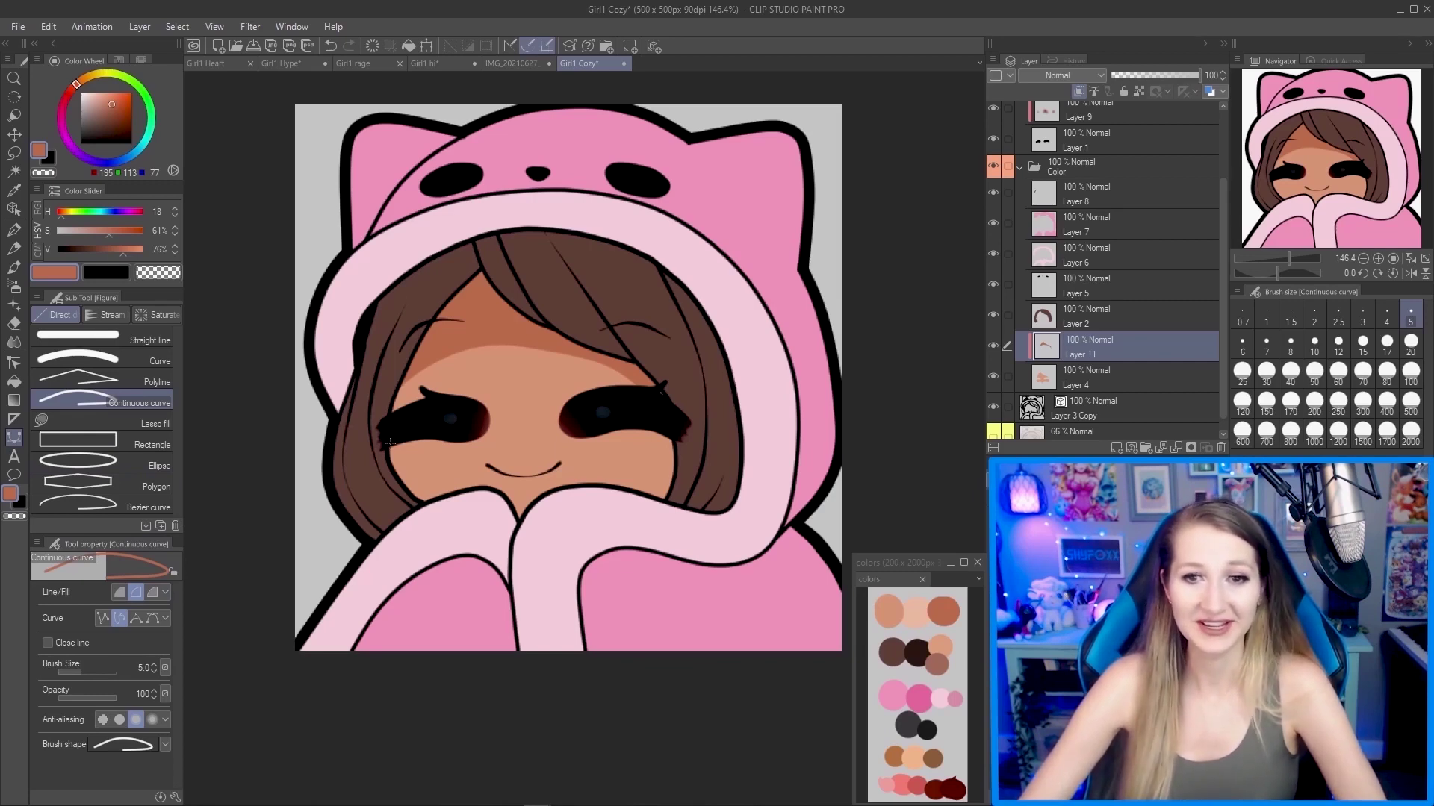
left_click(1086, 378)
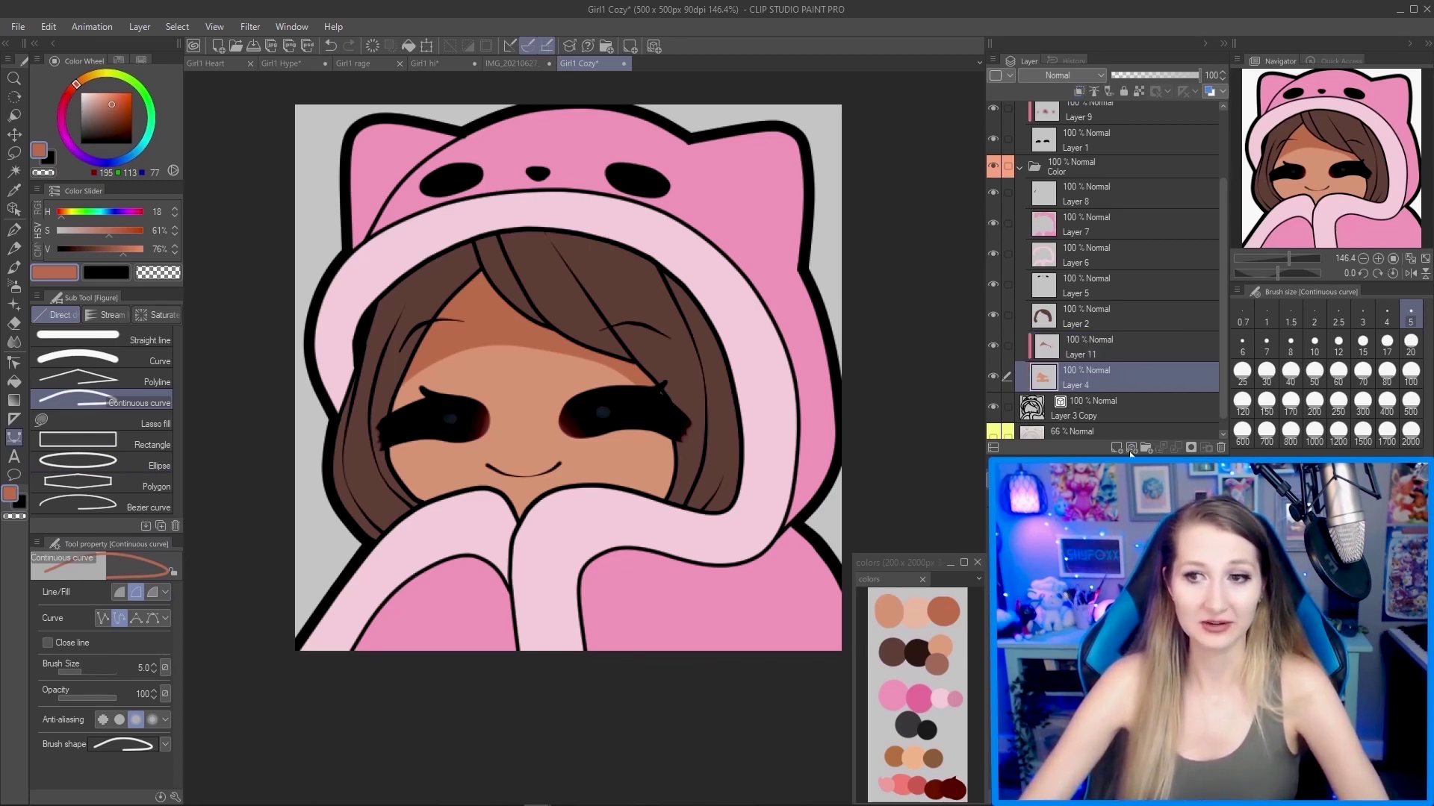
key("ctrl+shift+n")
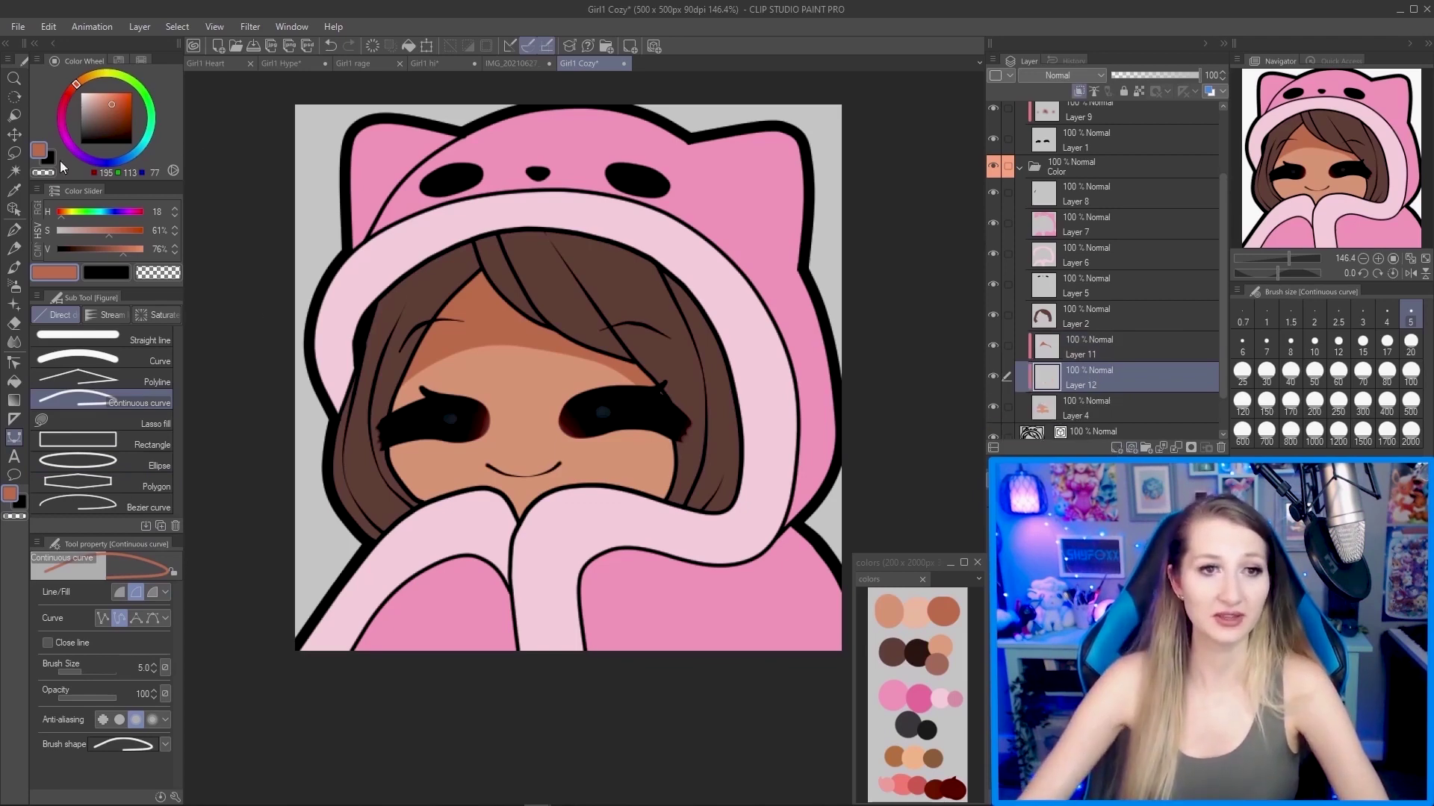
key("i")
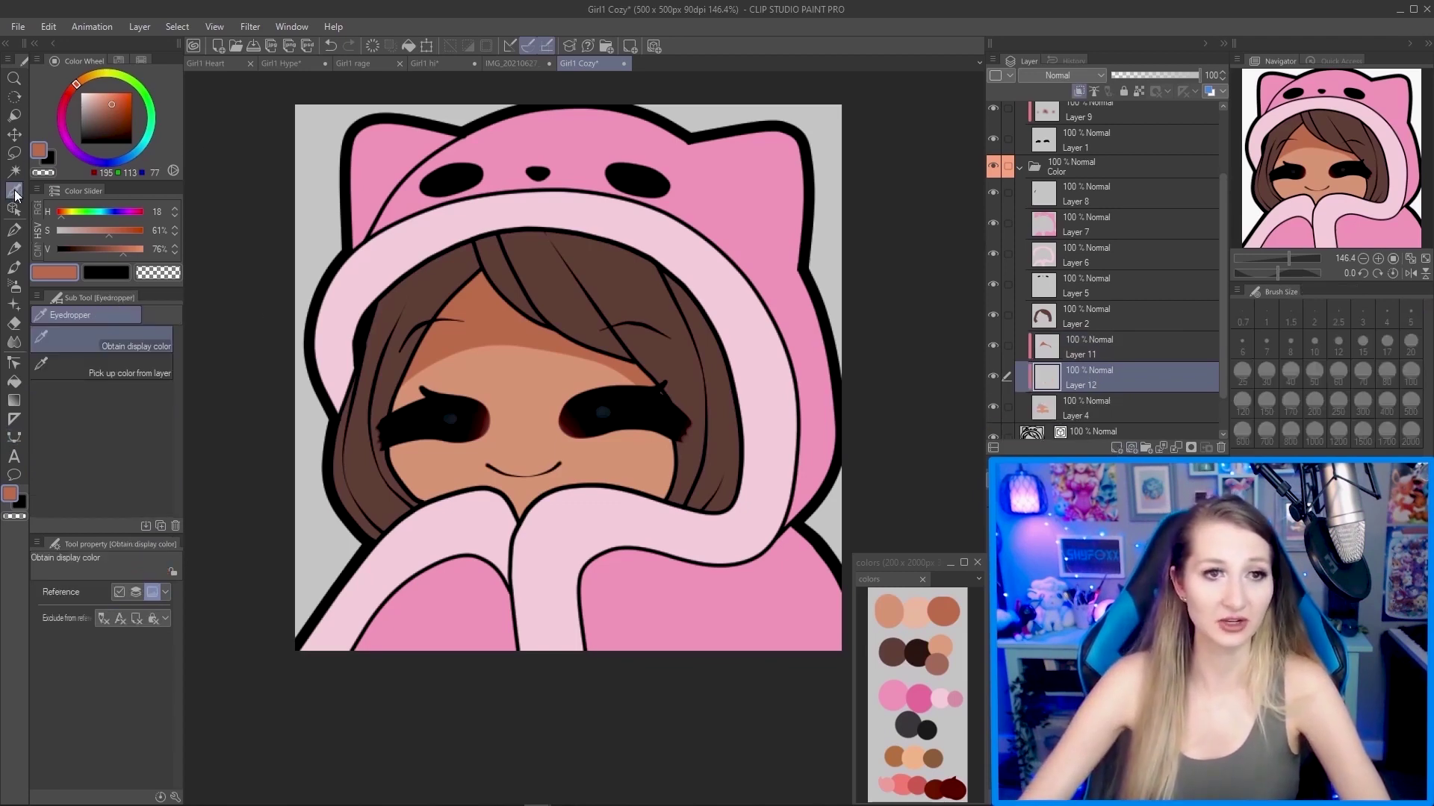
left_click(910, 609)
left_click(914, 612)
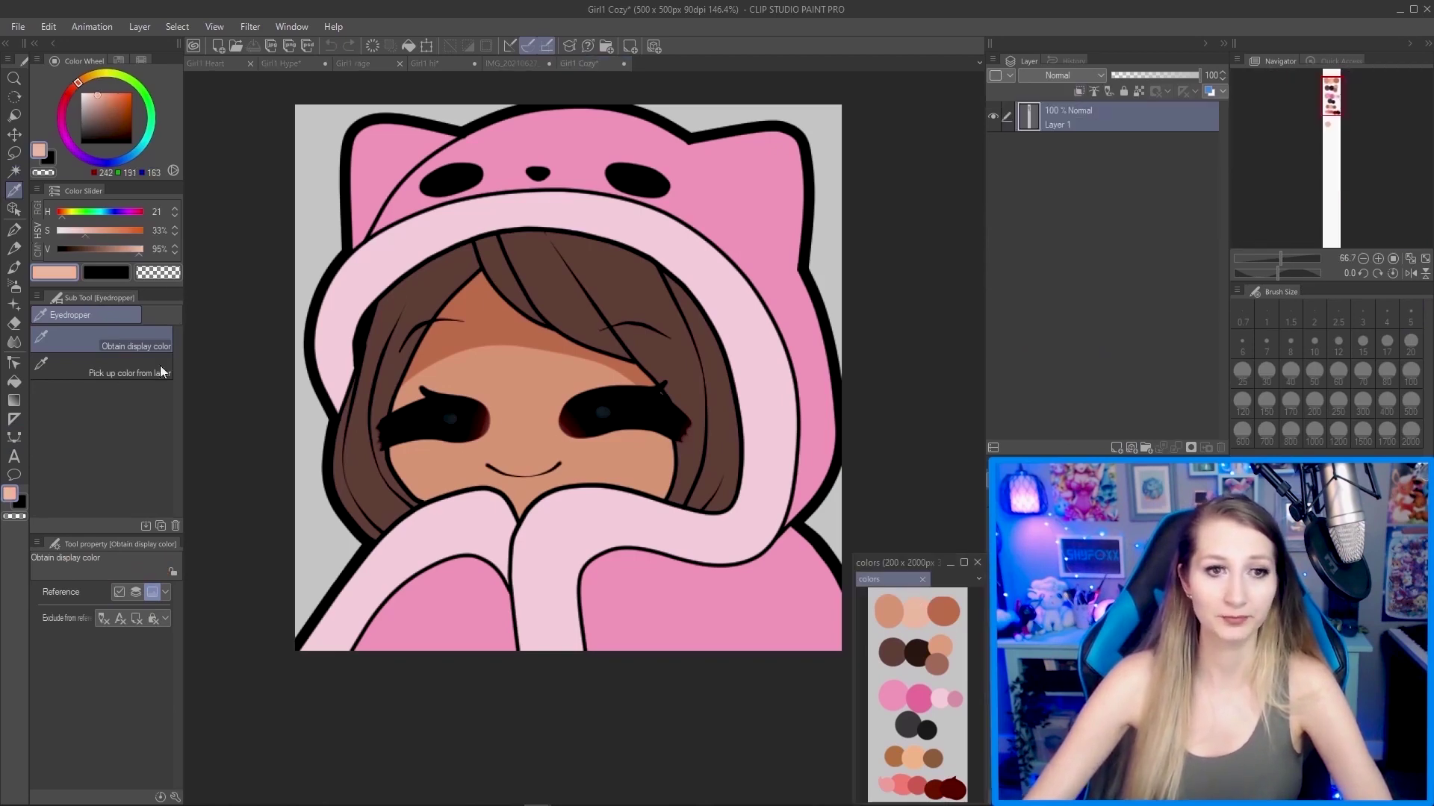
Airbrush a peach highlight over the centre of the face with Soft 100 at brush size 170 and set its layer's opacity to 81%.
left_click(15, 287)
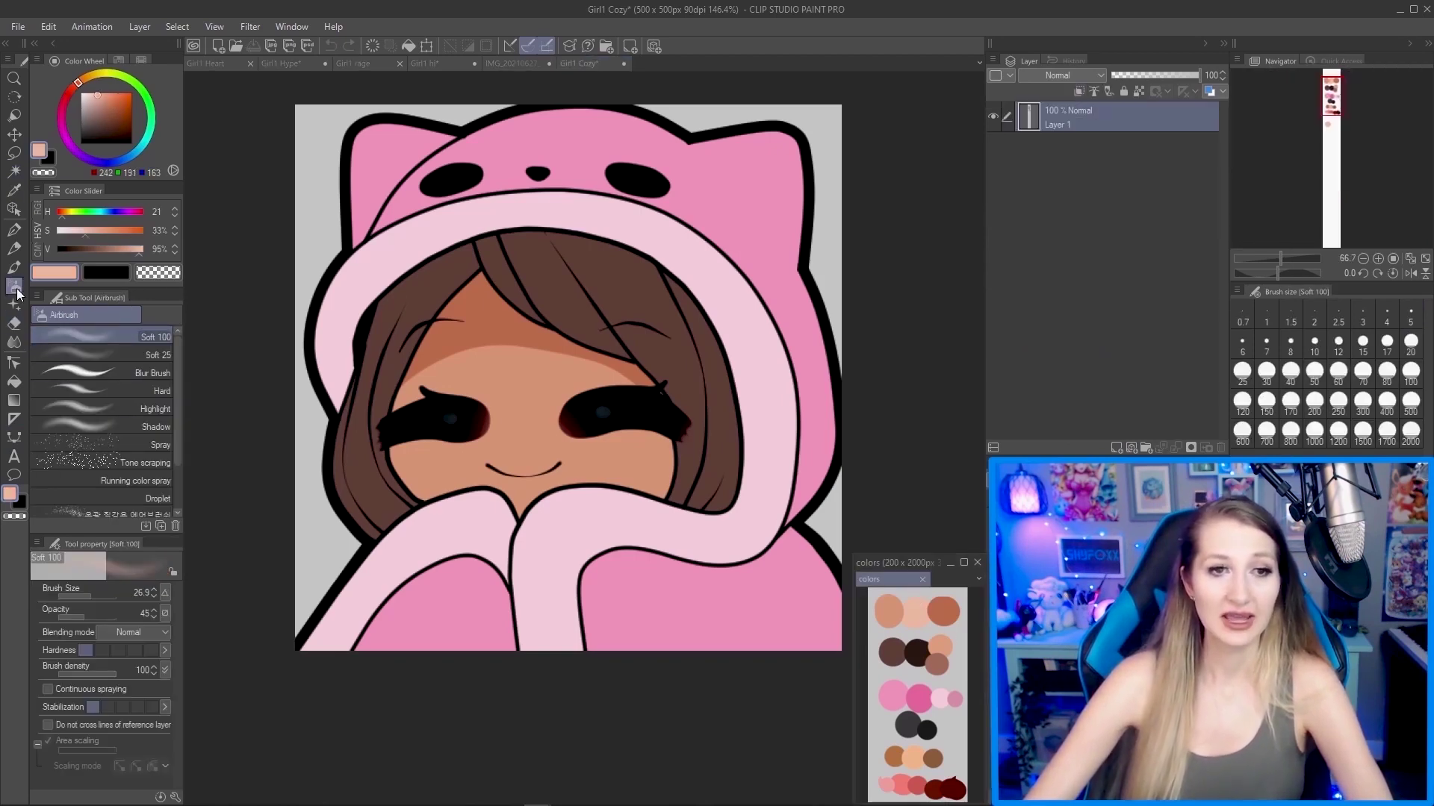
left_click(1314, 403)
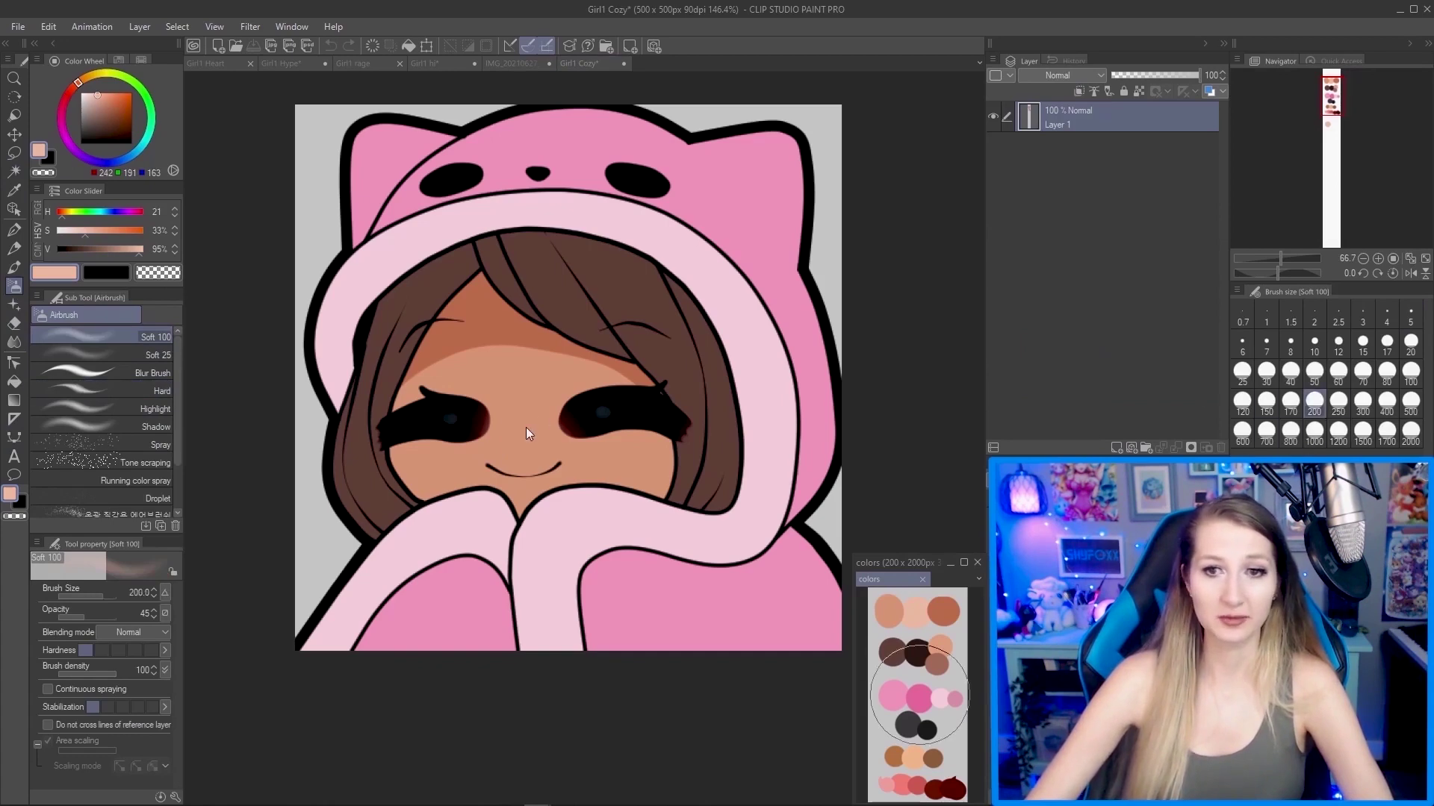
left_click(1338, 373)
left_click(485, 381)
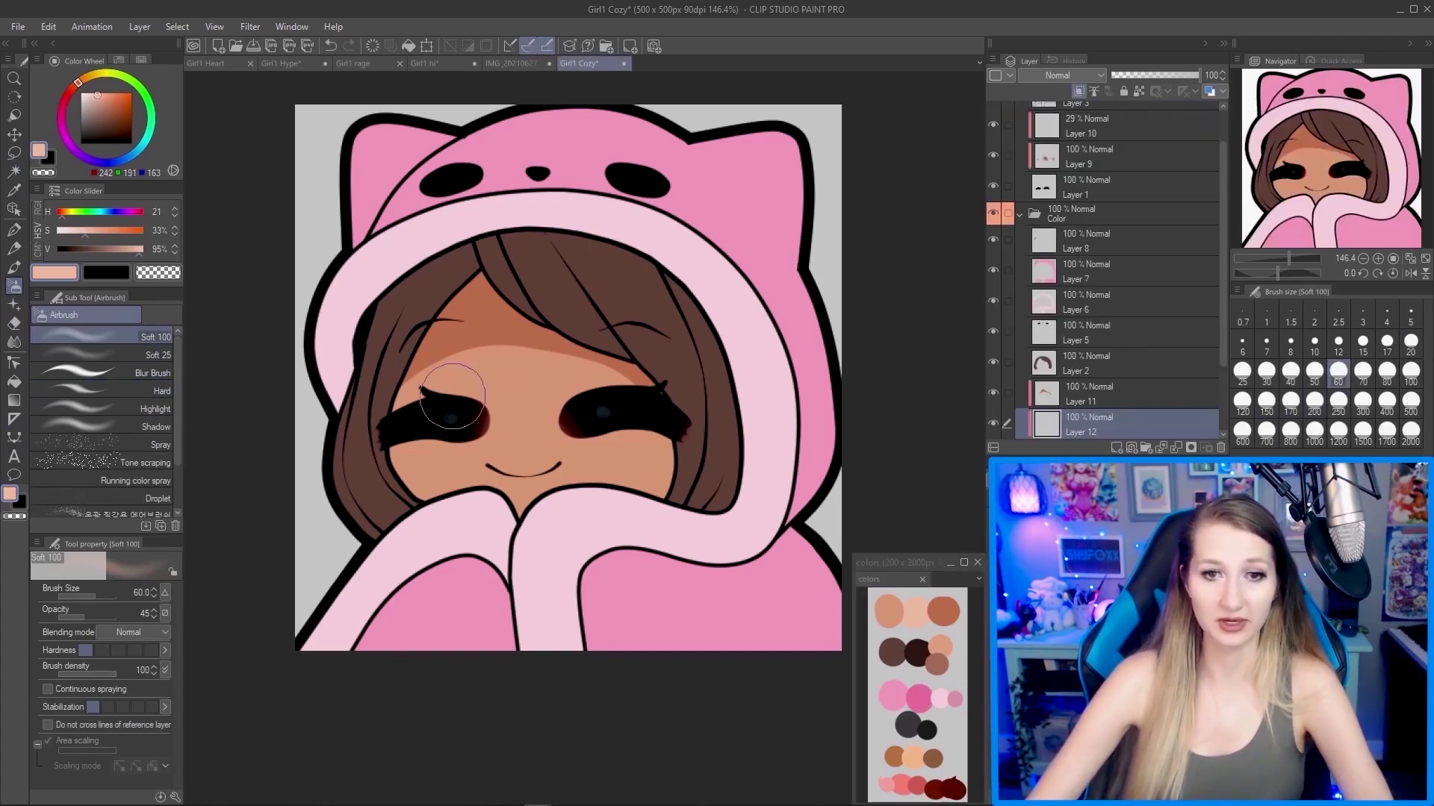
left_click(1362, 403)
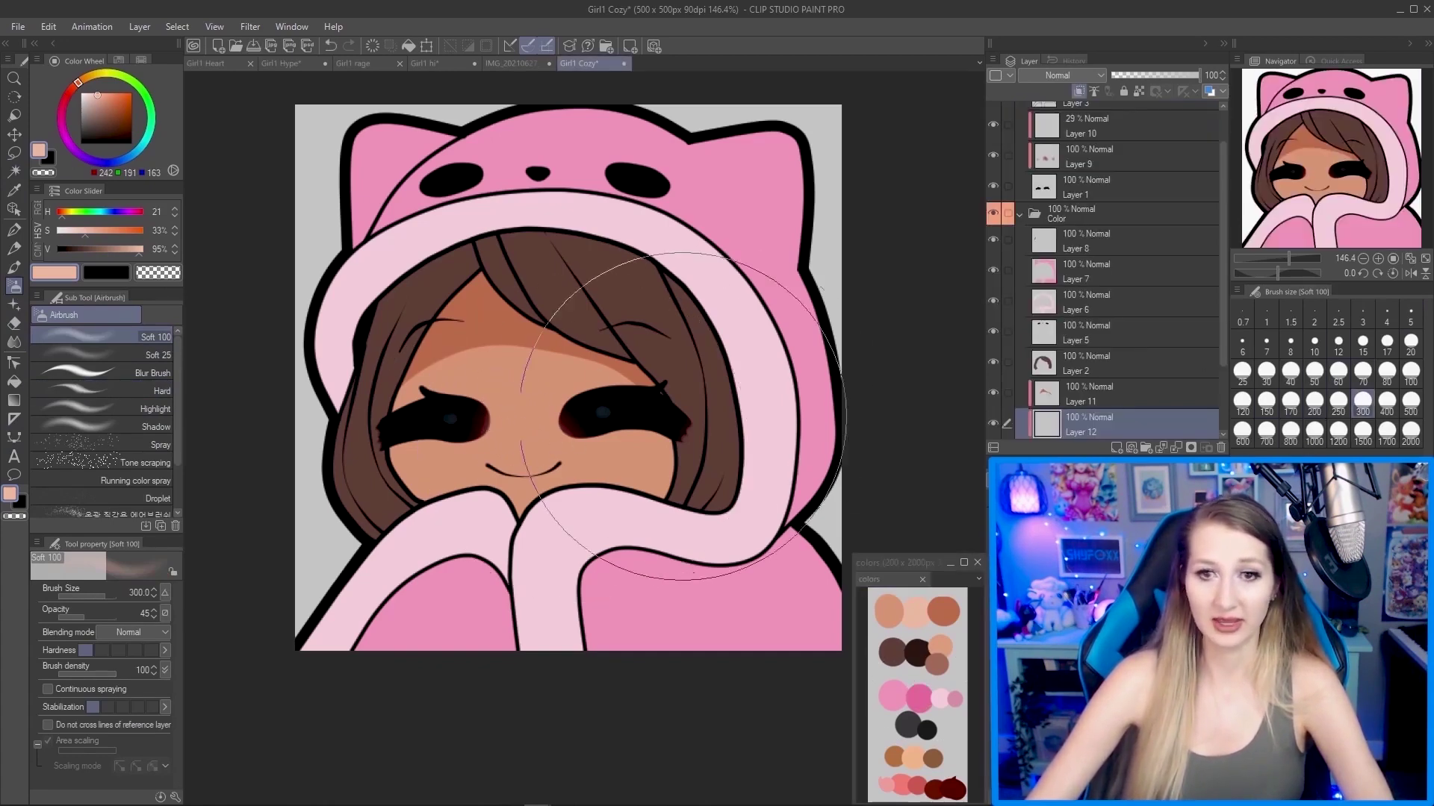
left_click(1290, 403)
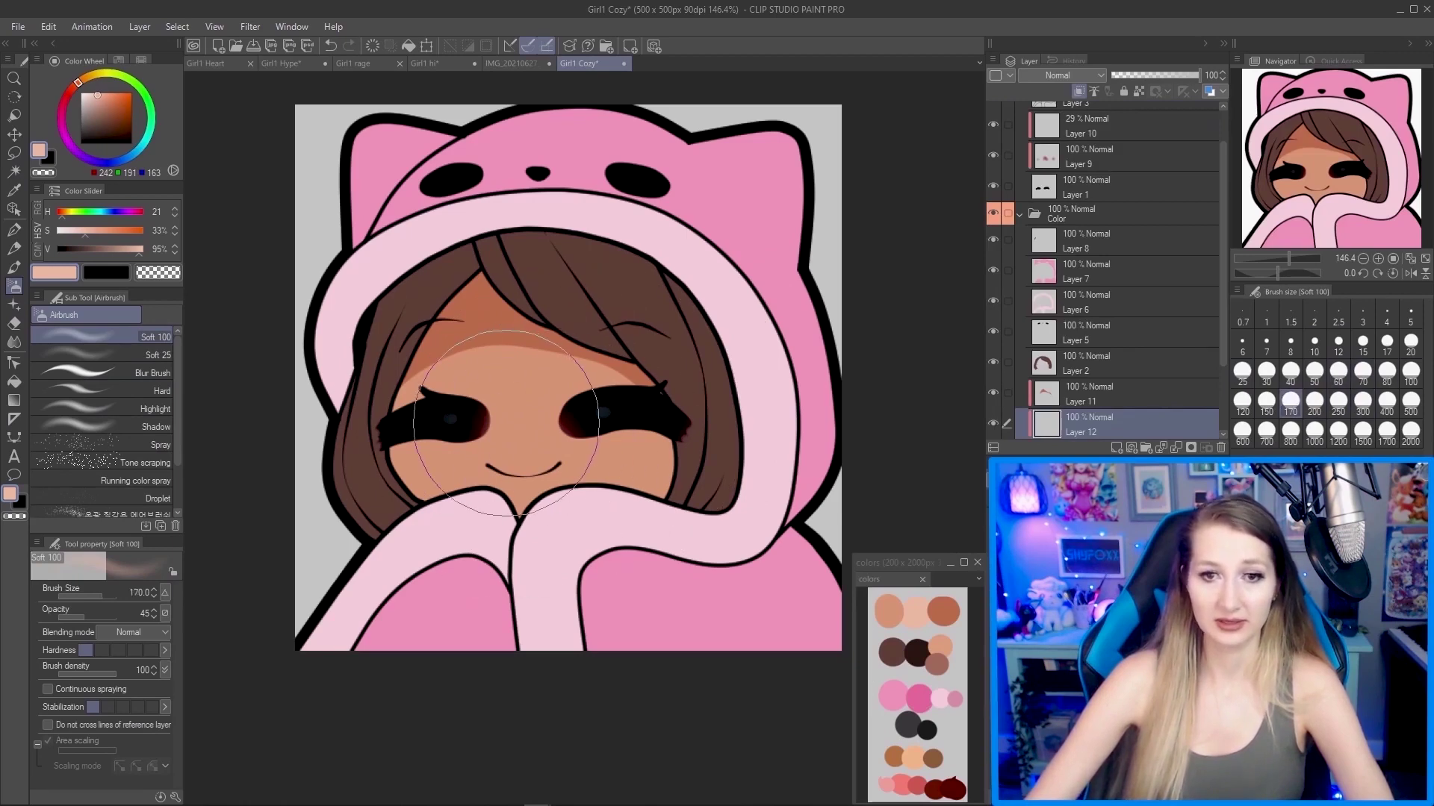
mouse_move(506, 423)
left_mouse_down()
mouse_move(470, 418)
mouse_move(568, 448)
mouse_move(575, 403)
mouse_move(455, 426)
left_mouse_up()
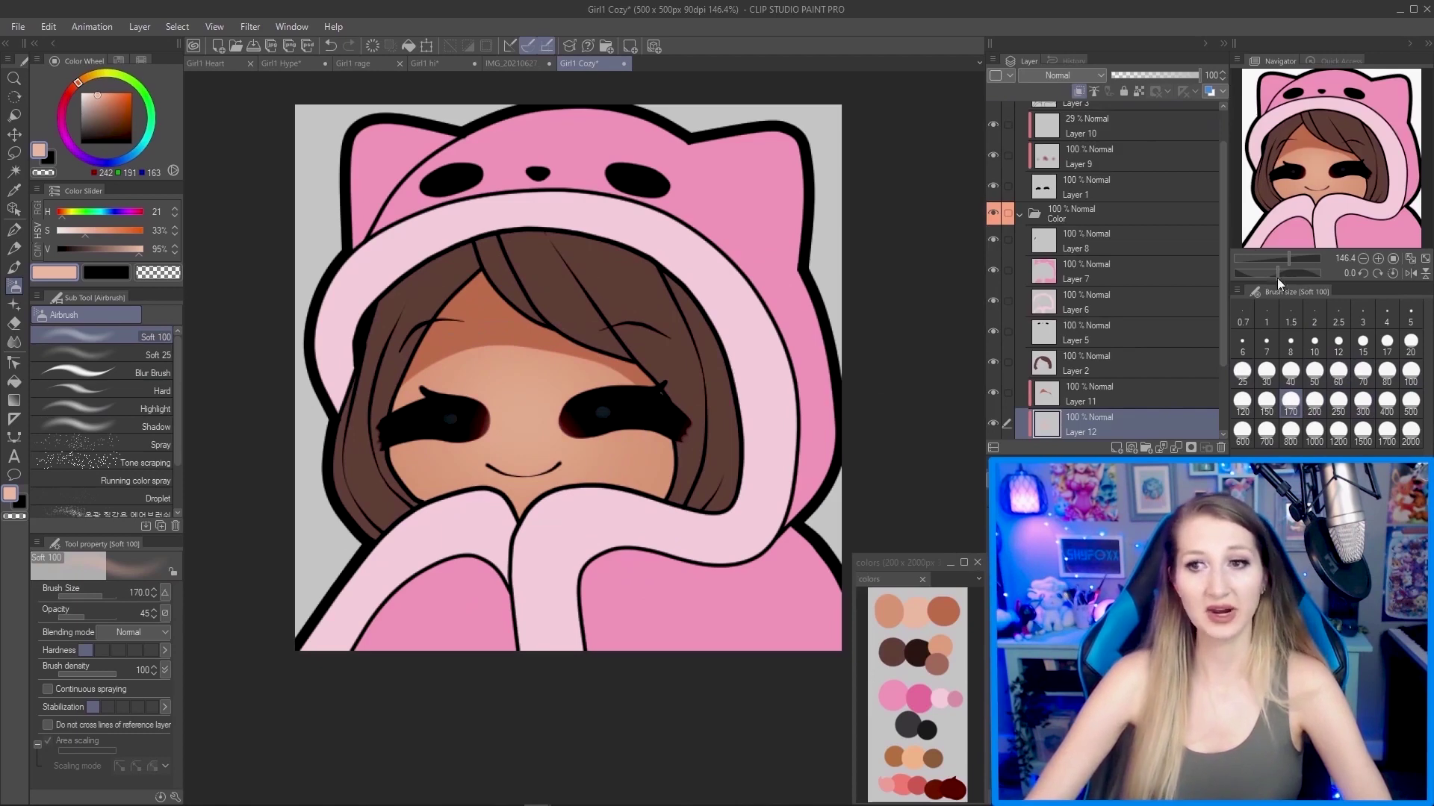
left_click(1188, 76)
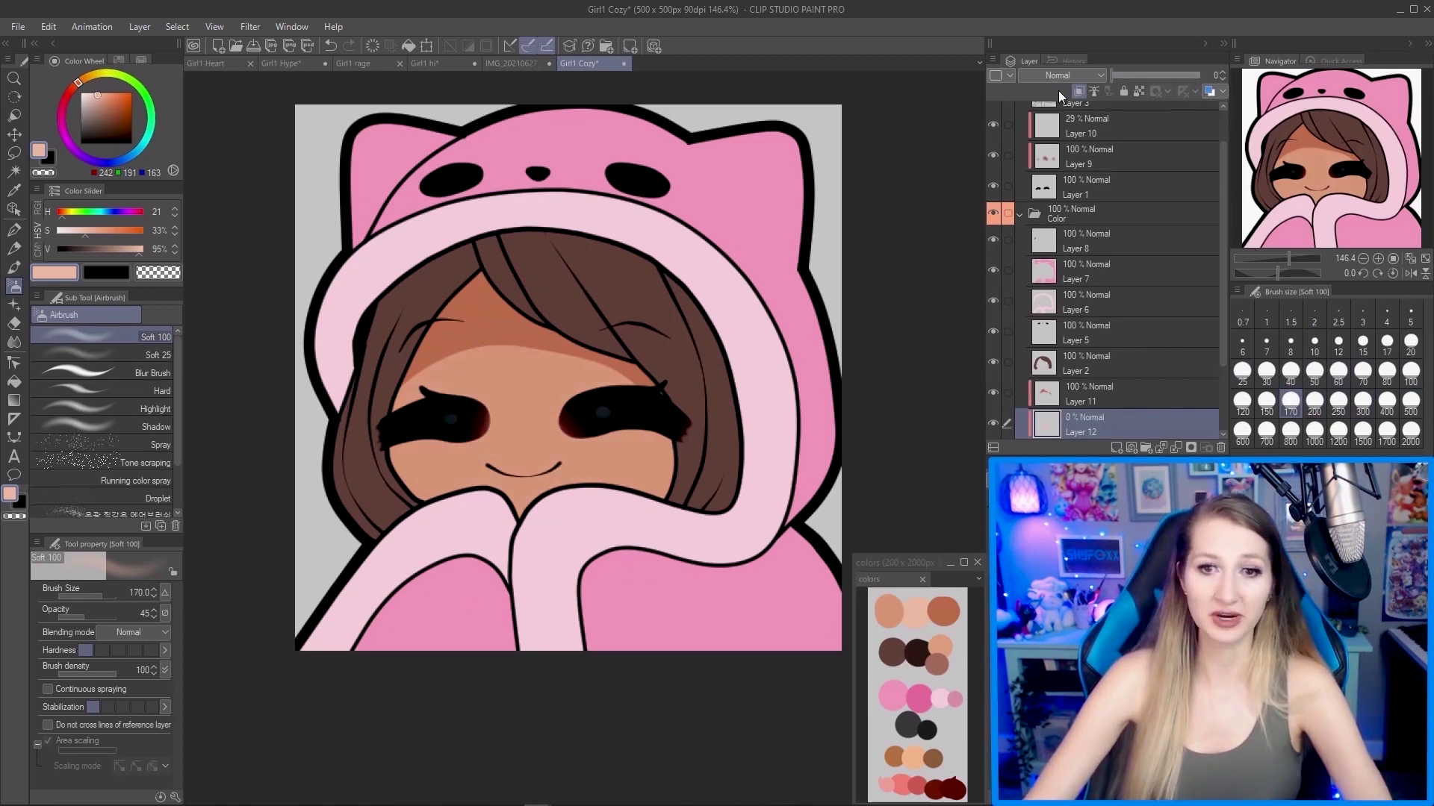
left_click(1177, 76)
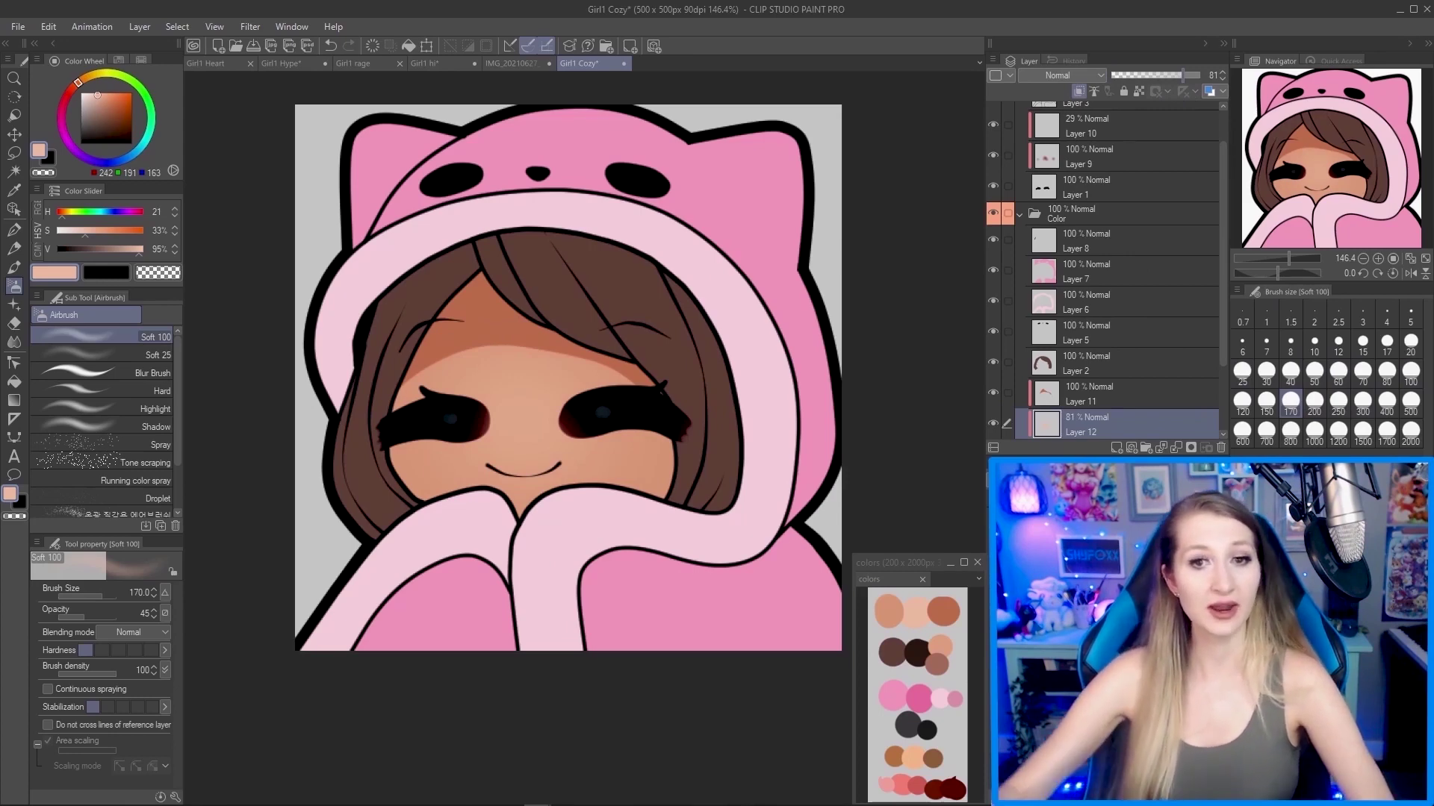
Add a layer clipped to the hair layer (Layer 2) and sample dark brown (RGB 45, 30, 25) from the colors palette image.
left_click(1117, 447)
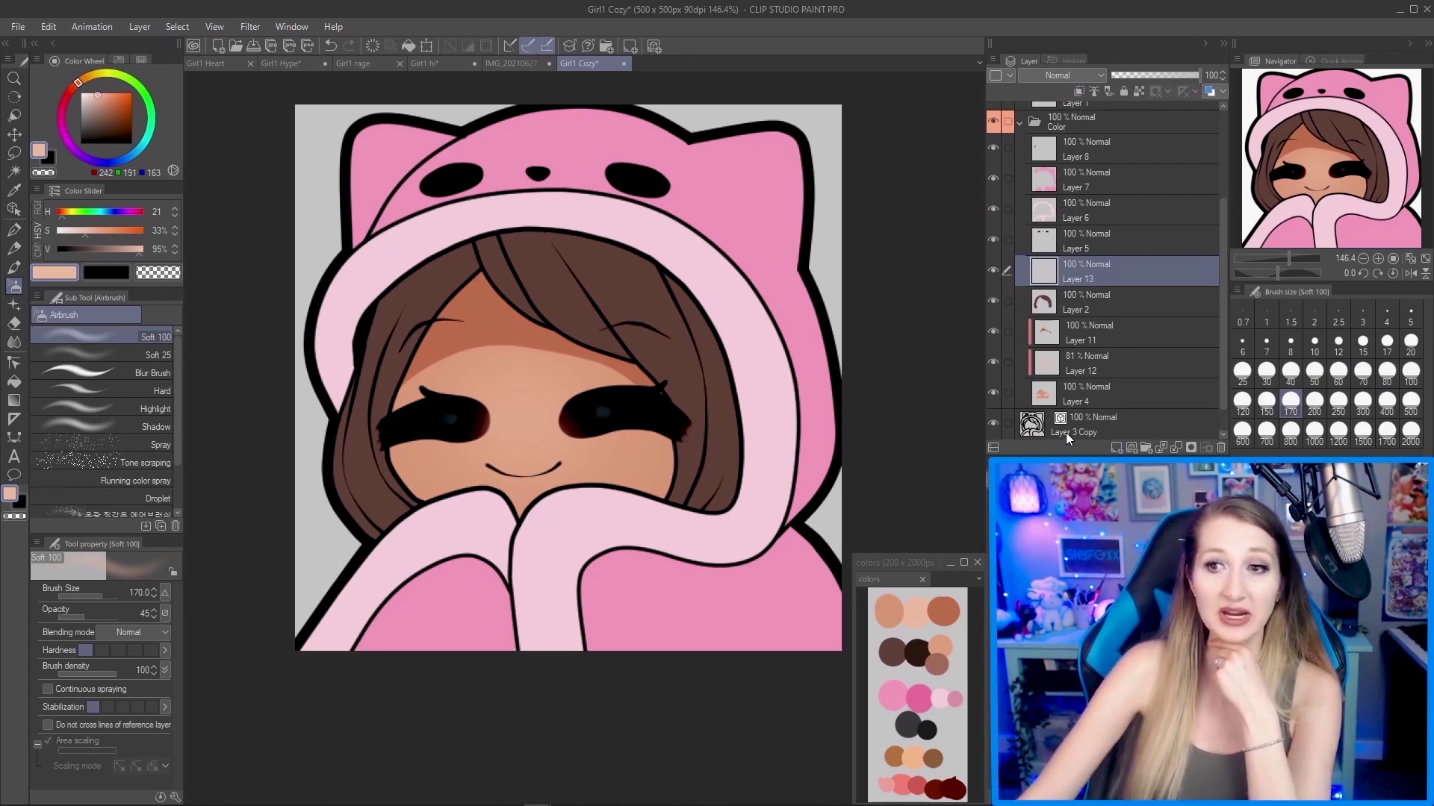
left_click(1079, 94)
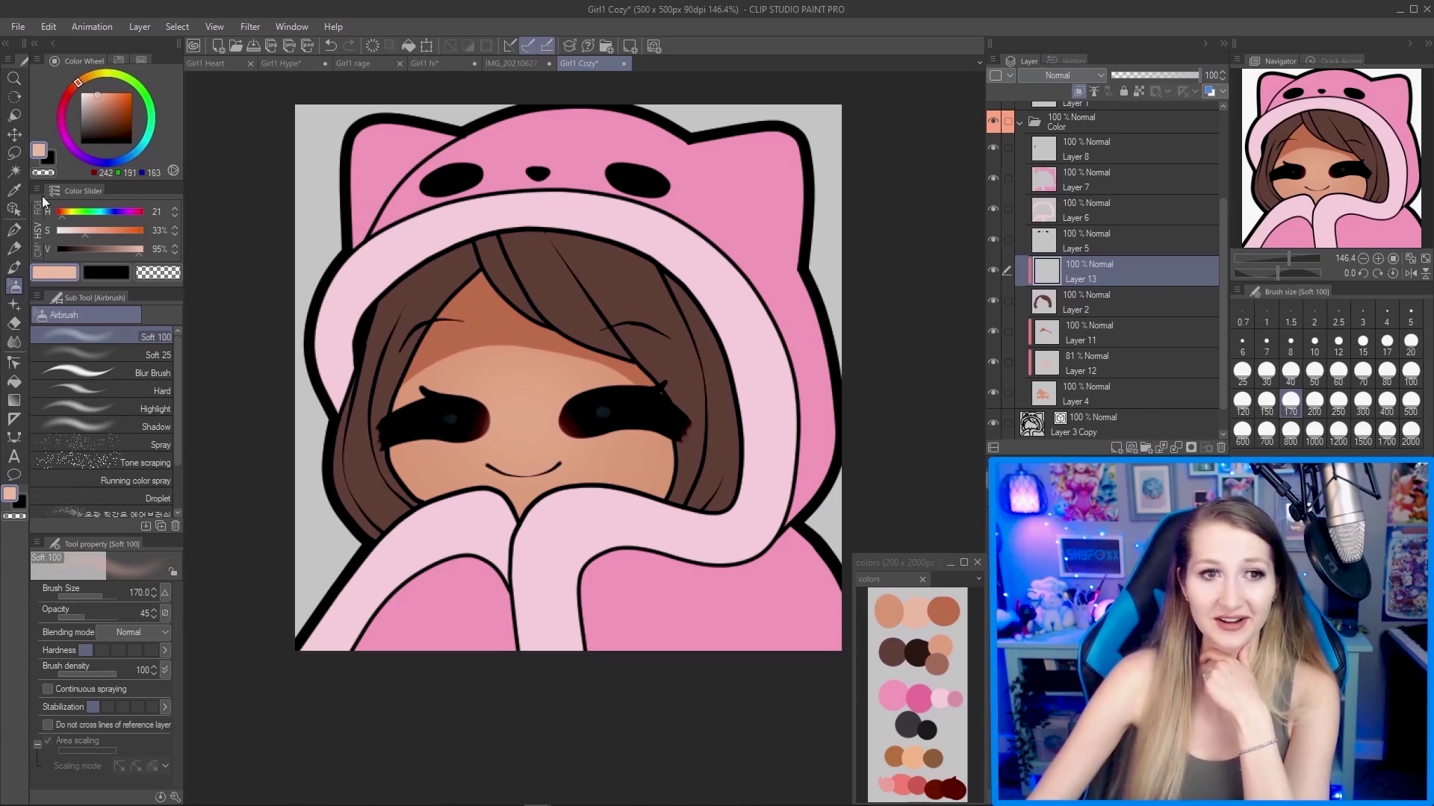
left_click(13, 190)
left_click(925, 647)
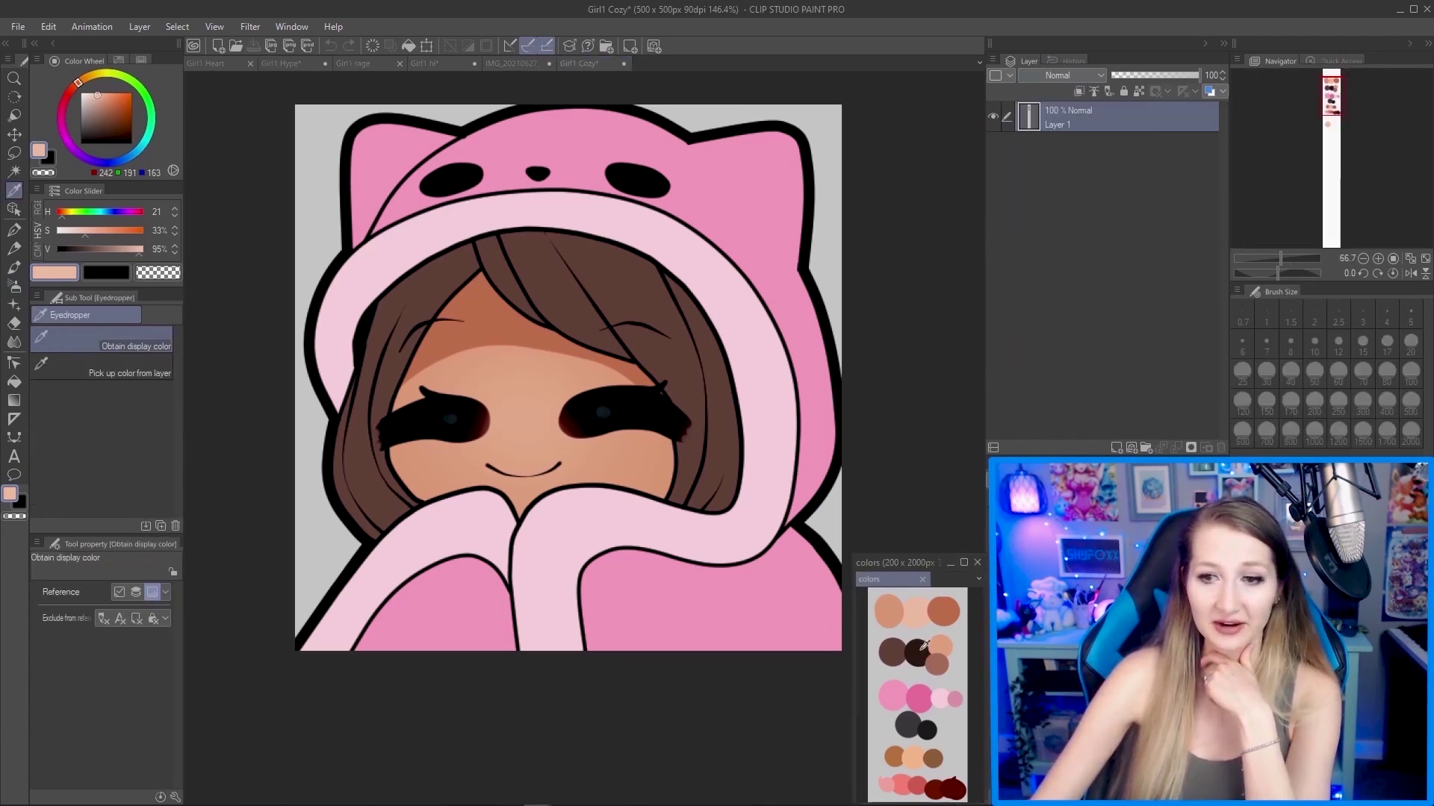
left_click(925, 647)
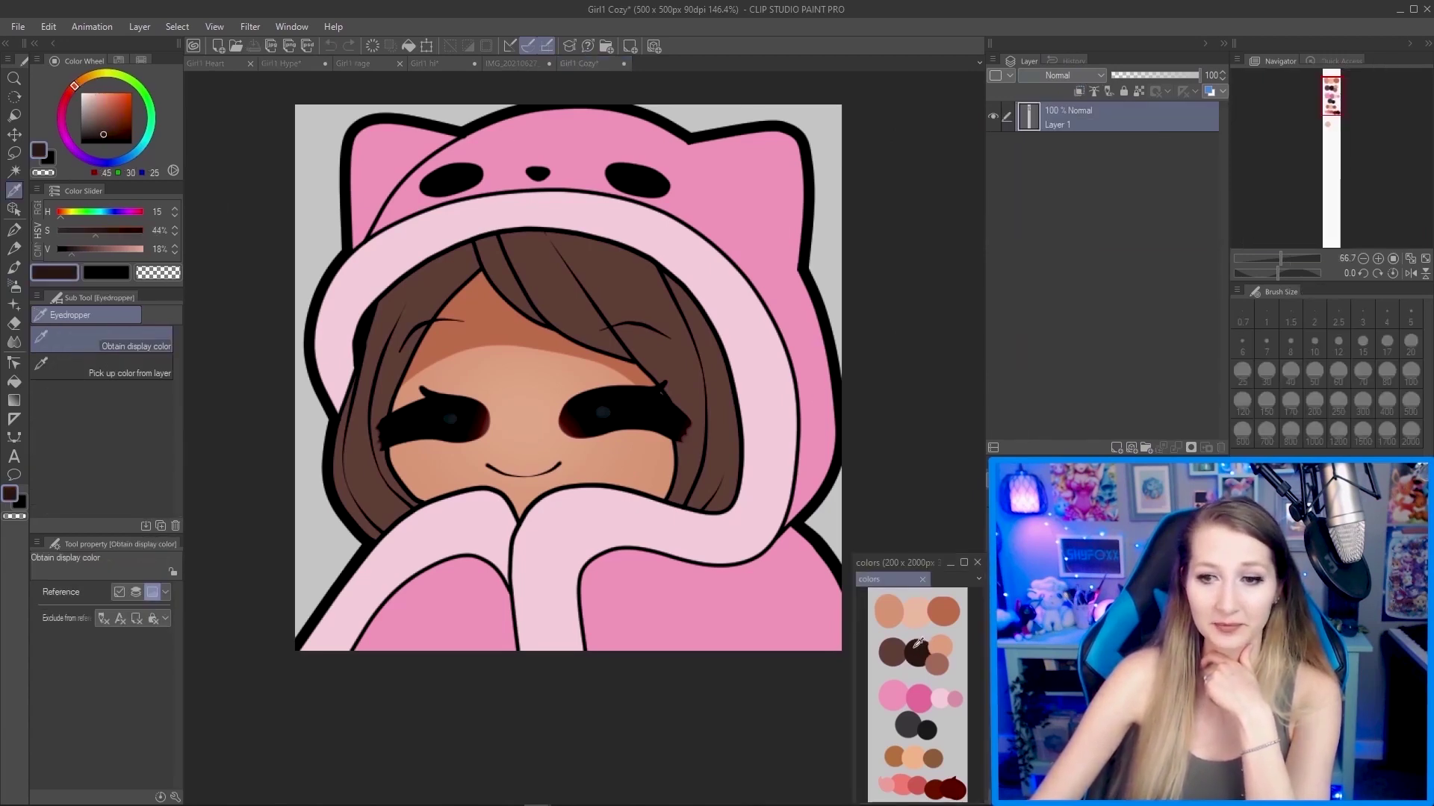
Draw a dark brown zigzag shadow line across the upper hair strands on the left of the face with the size 5 continuous curve.
left_click(13, 439)
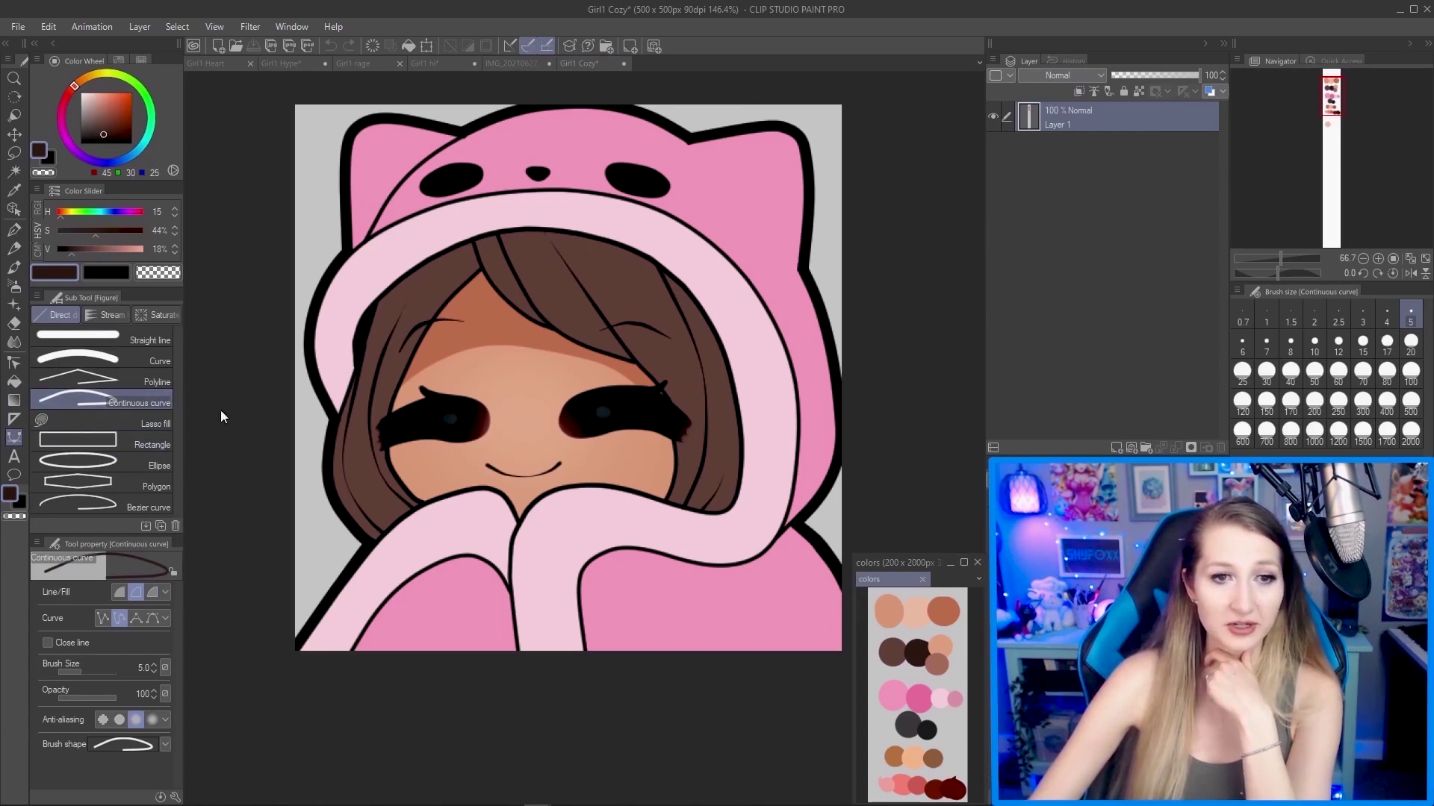
left_click(387, 350)
scroll(383, 400, "up", 2)
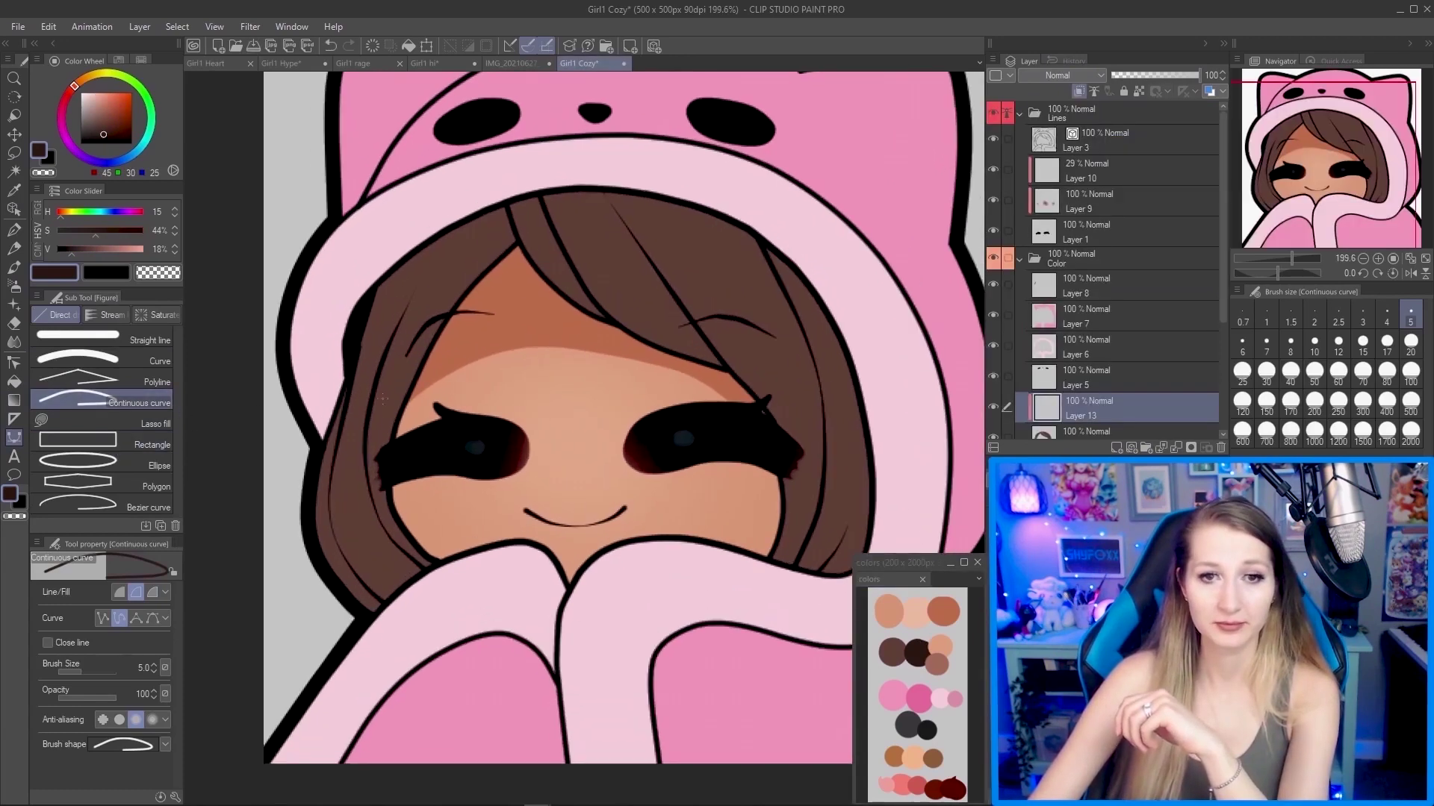
scroll(383, 400, "up", 3)
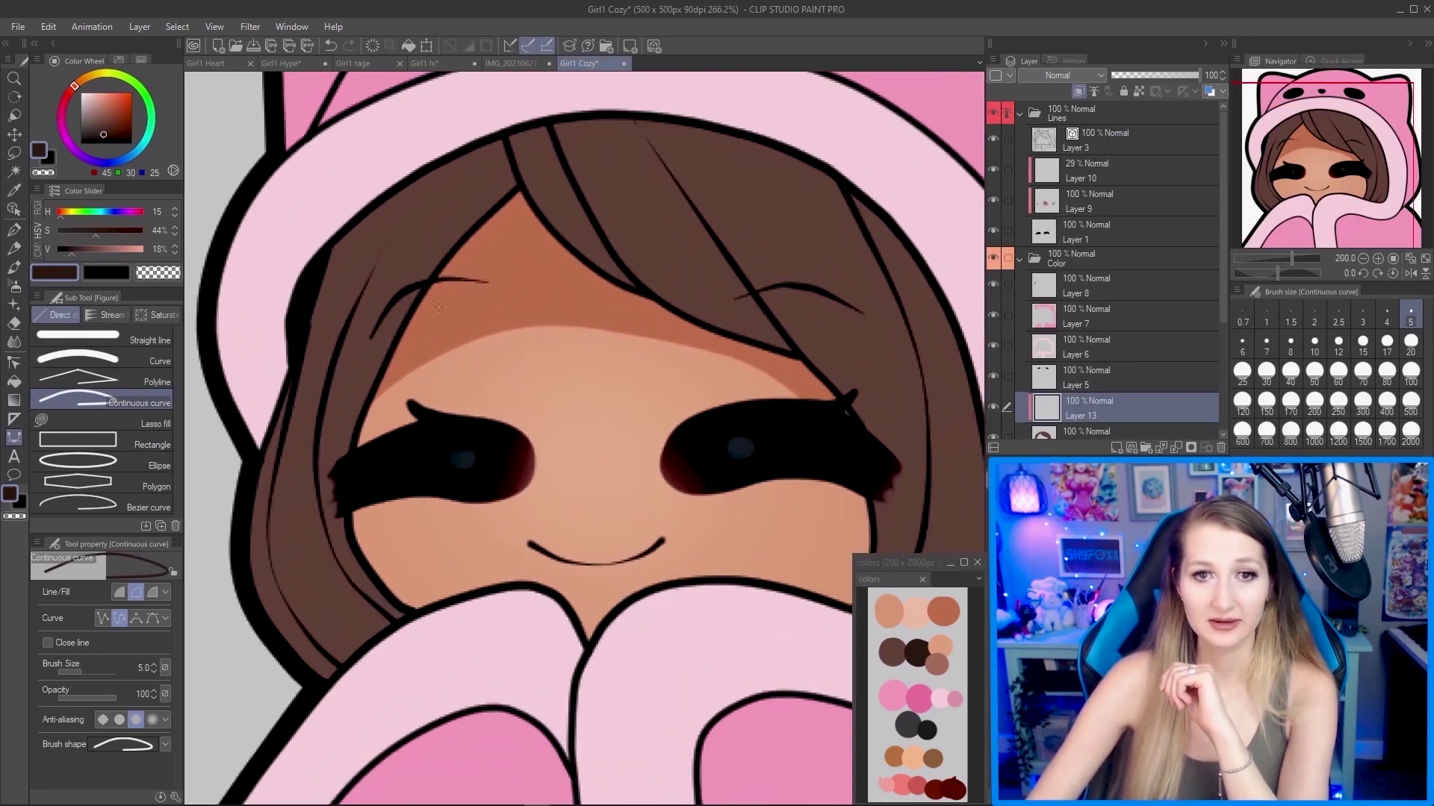
left_click(345, 281)
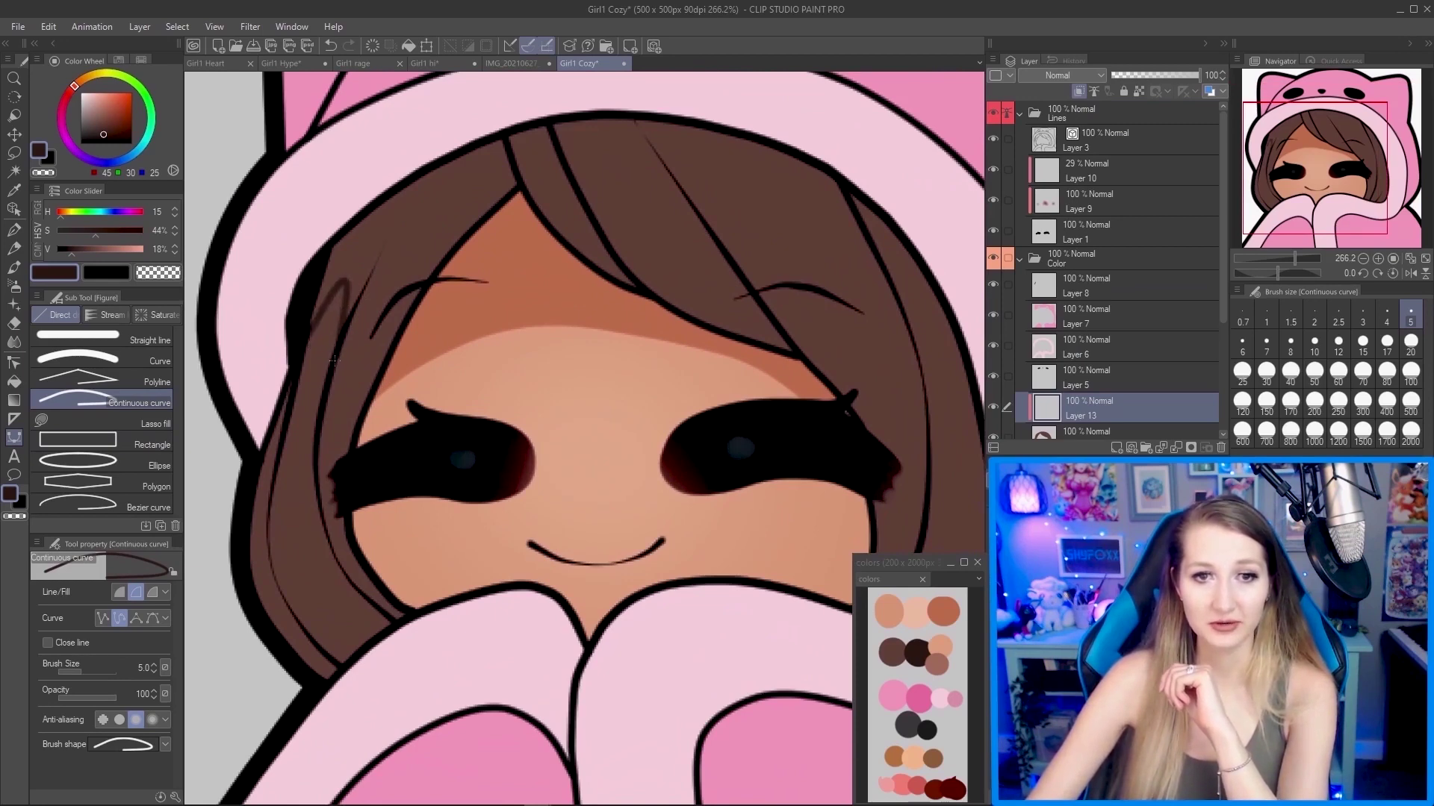
left_click(338, 347)
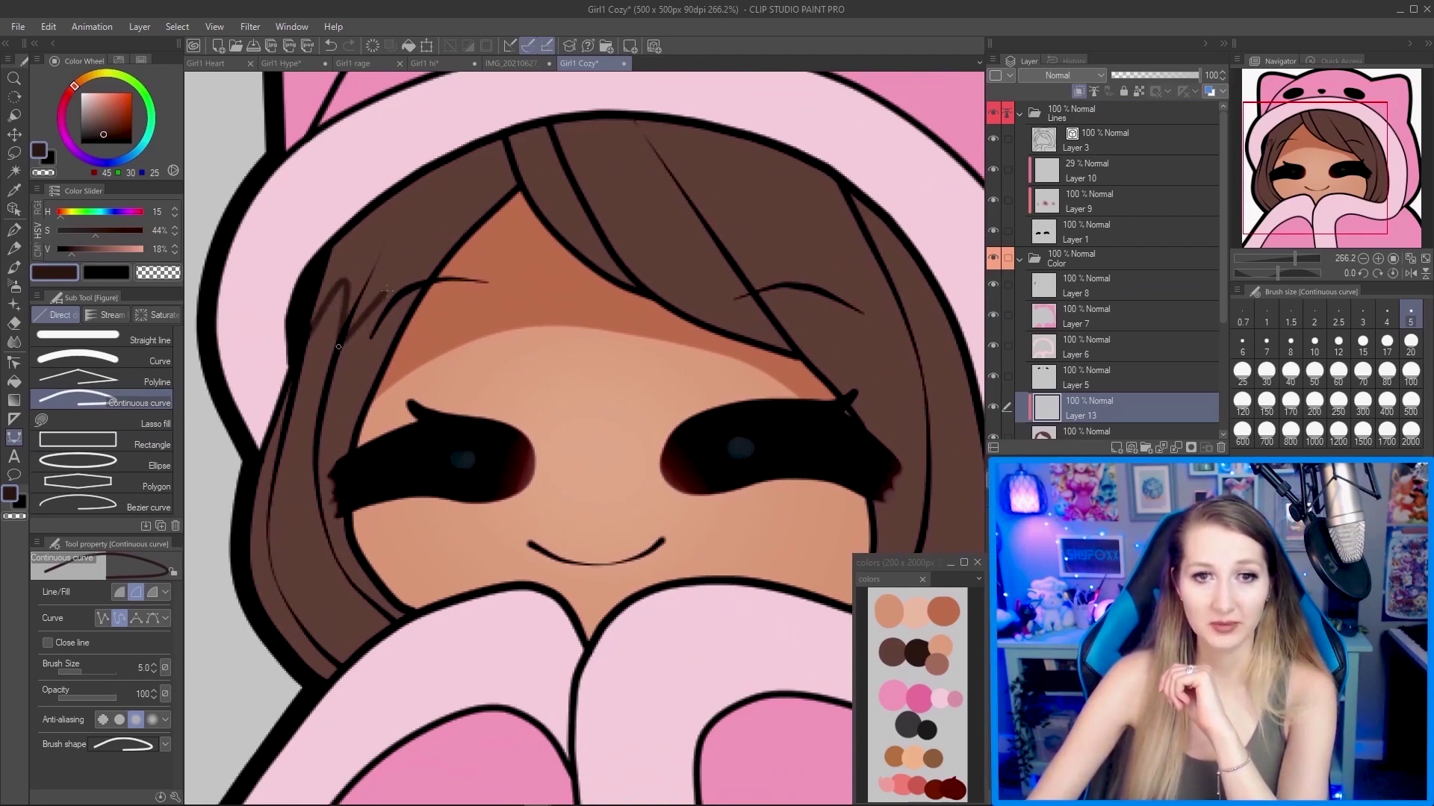
double_click(389, 351)
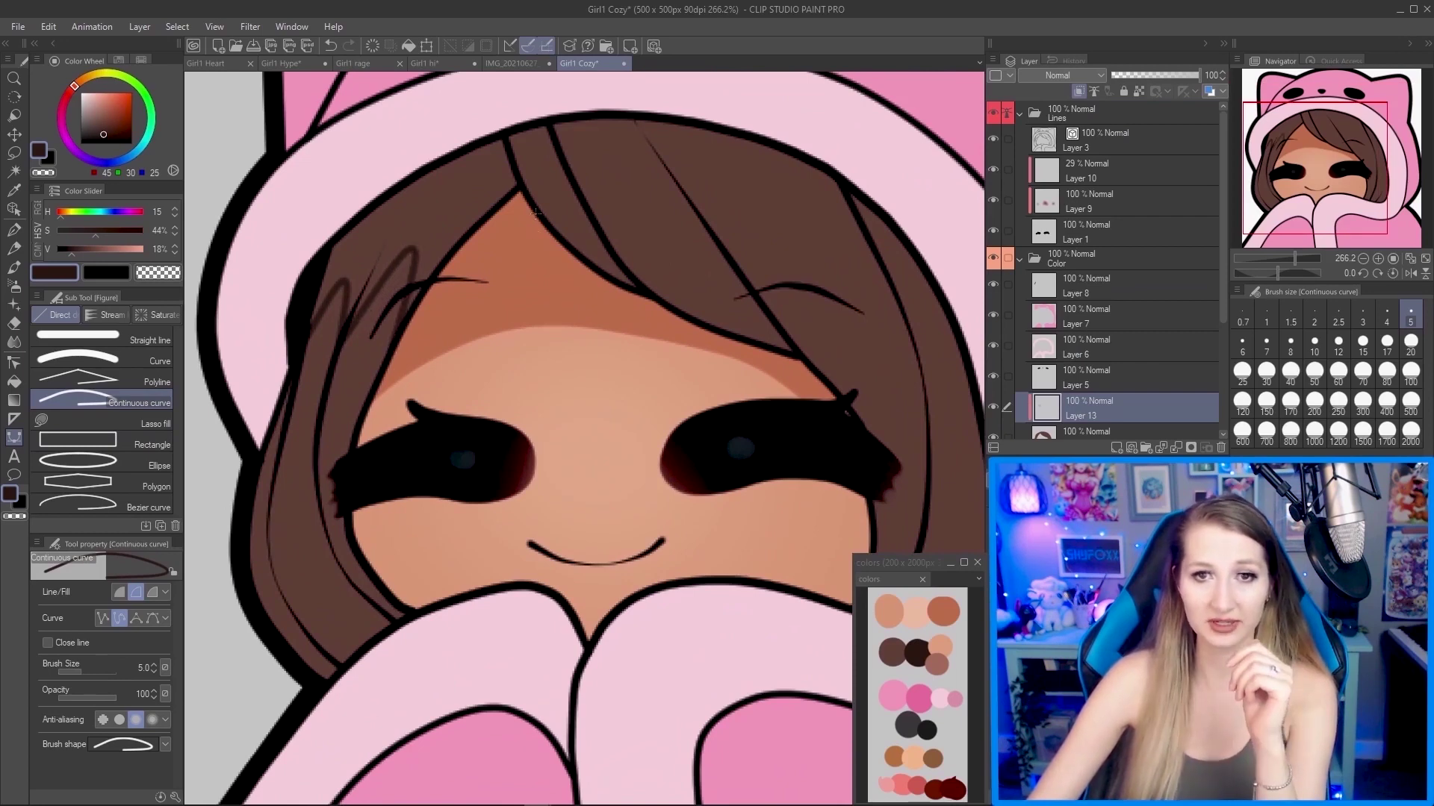
Draw a dark brown zigzag shadow line across the bangs to the right of the parting with the size 5 continuous curve.
left_click(543, 179)
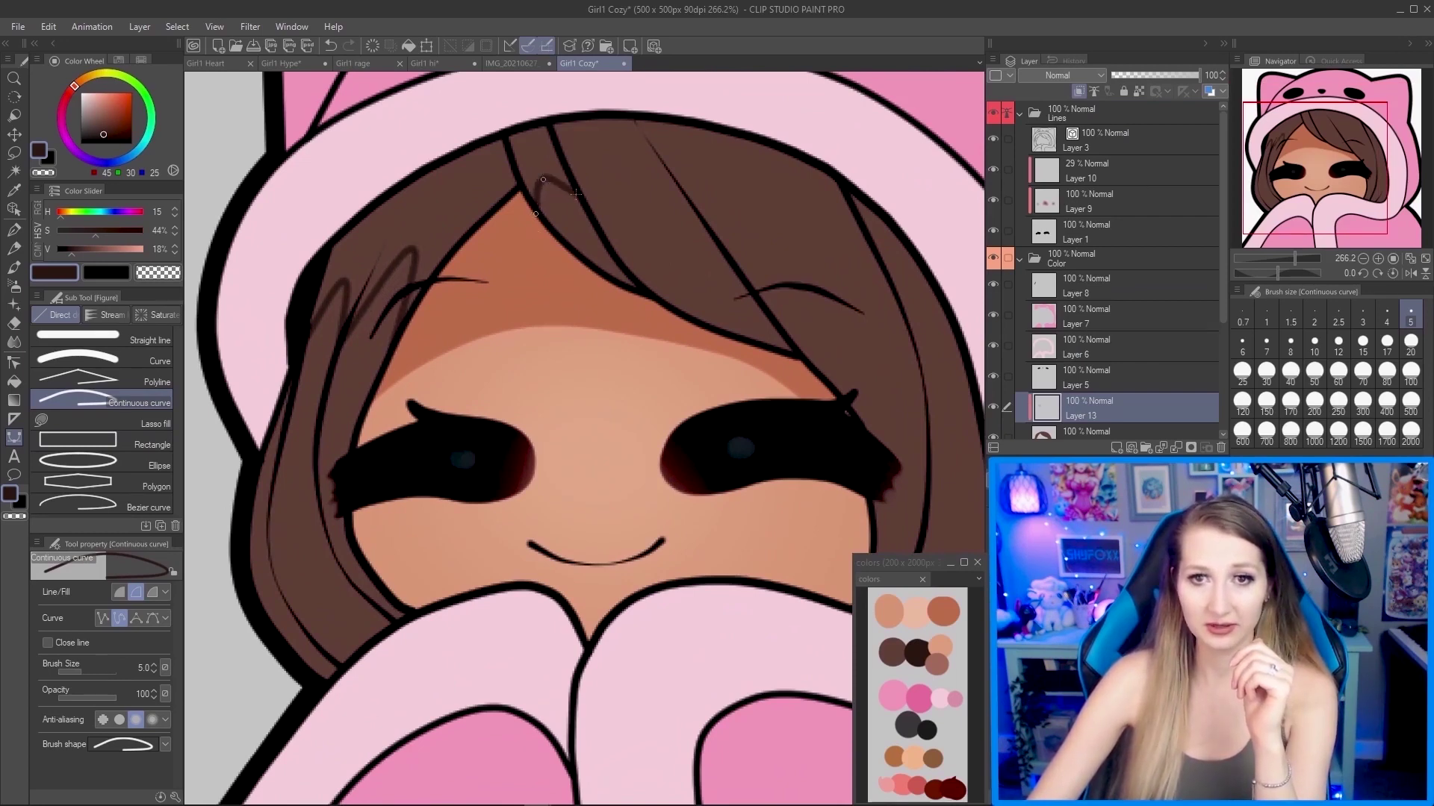
left_click(636, 191)
scroll(778, 320, "down", 2)
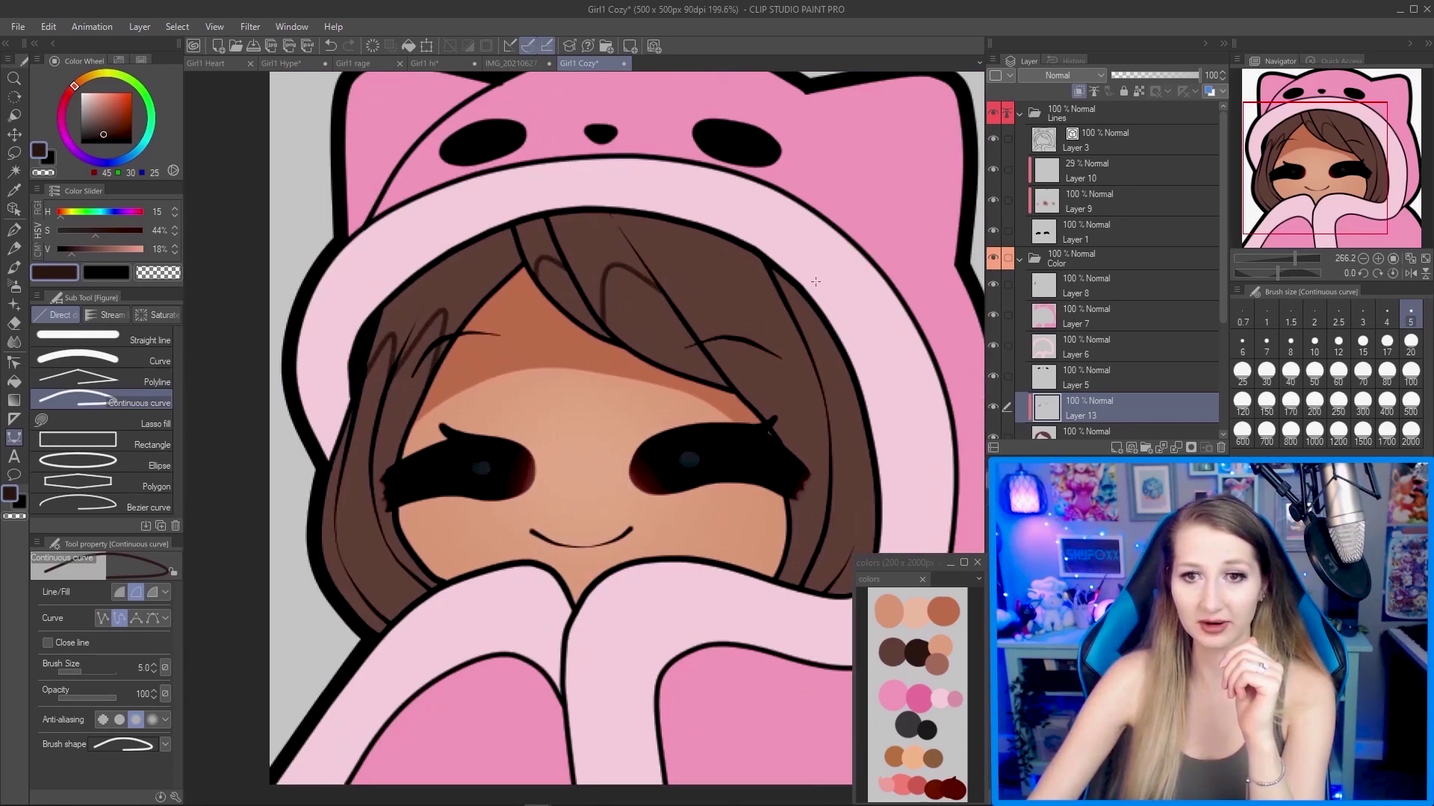
left_click(704, 261)
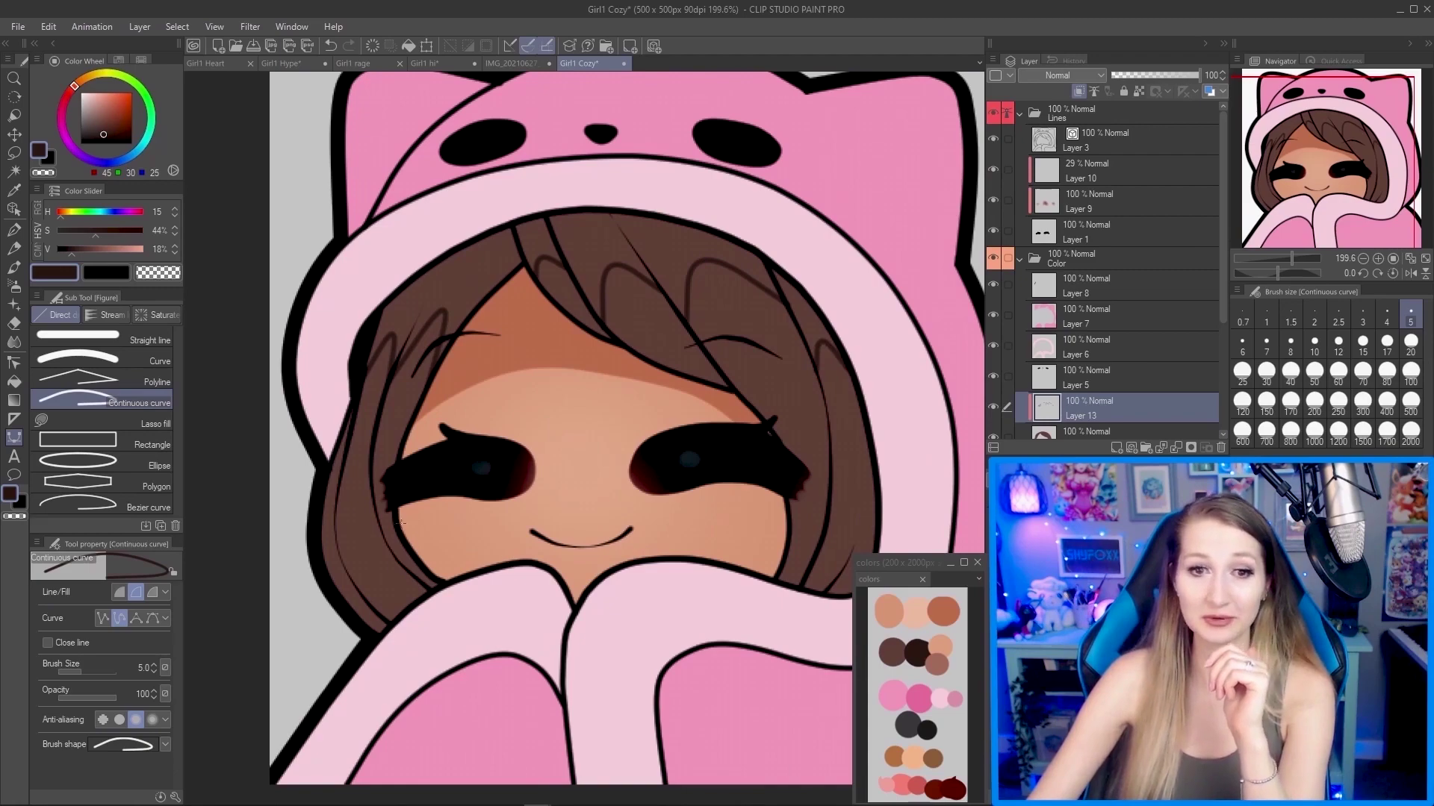
scroll(747, 448, "down", 2)
scroll(631, 536, "up", 2)
scroll(631, 536, "down", 2)
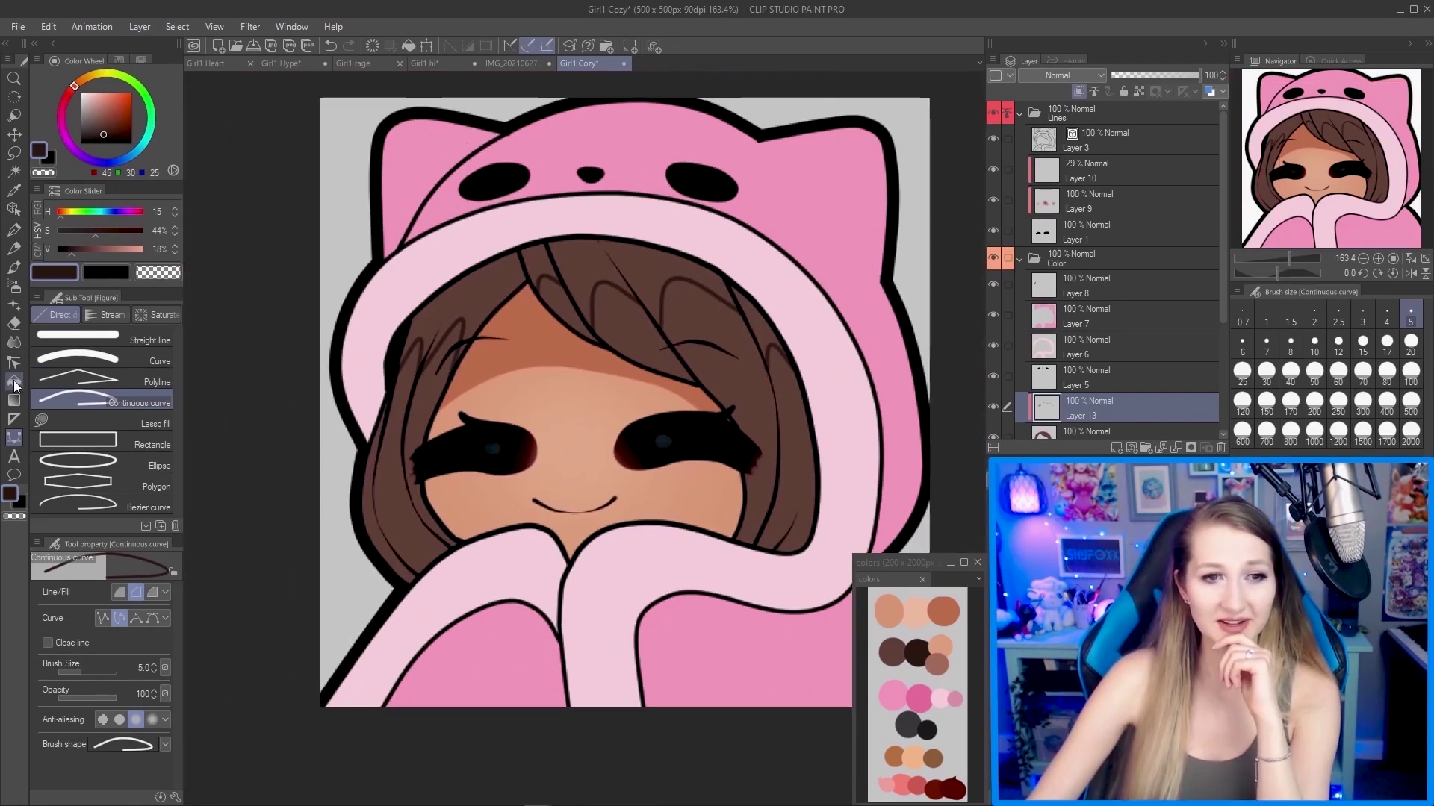
Fill the areas above the zigzag line at the top of the hair and bangs with dark brown.
key("g")
left_click(437, 307)
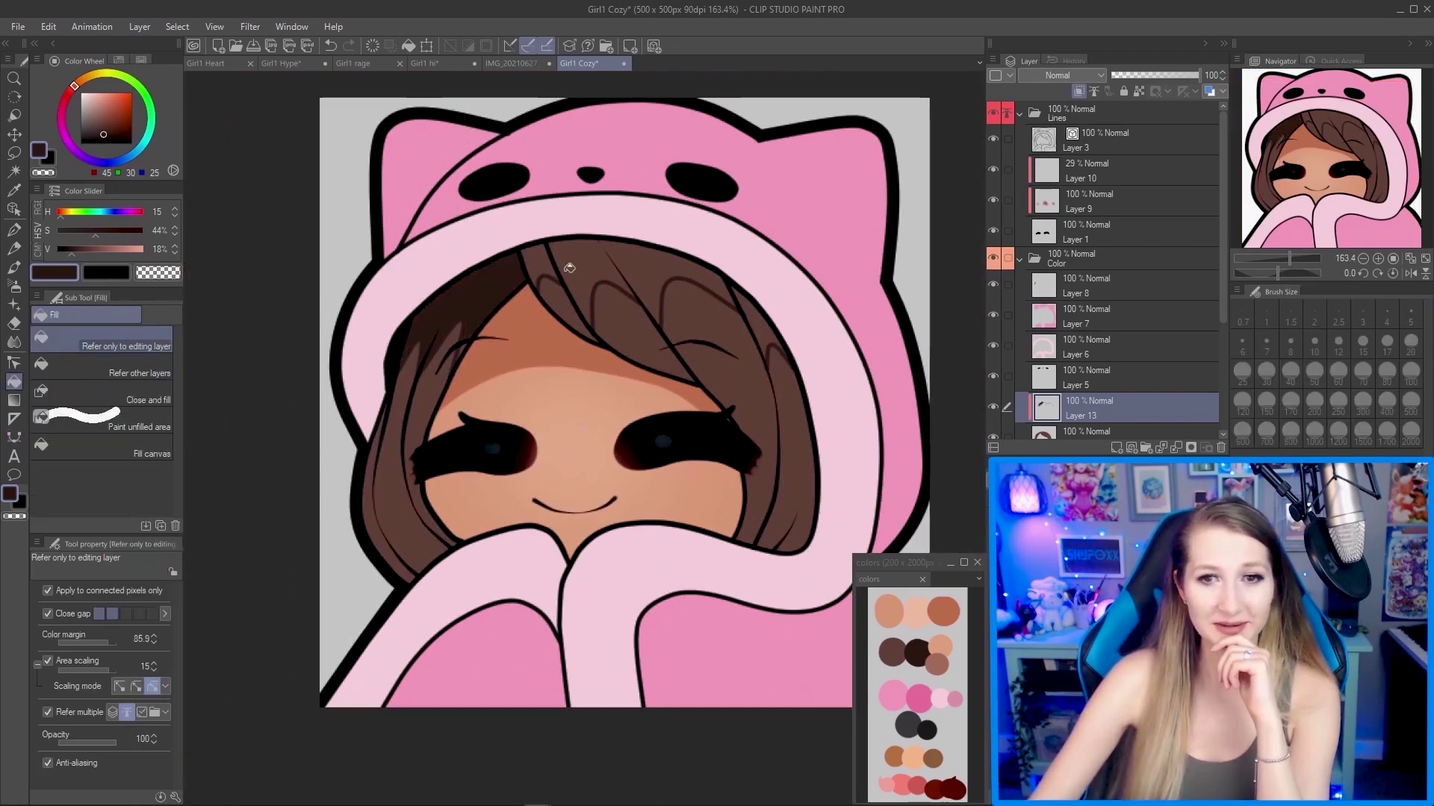
left_click(544, 263)
left_click(582, 261)
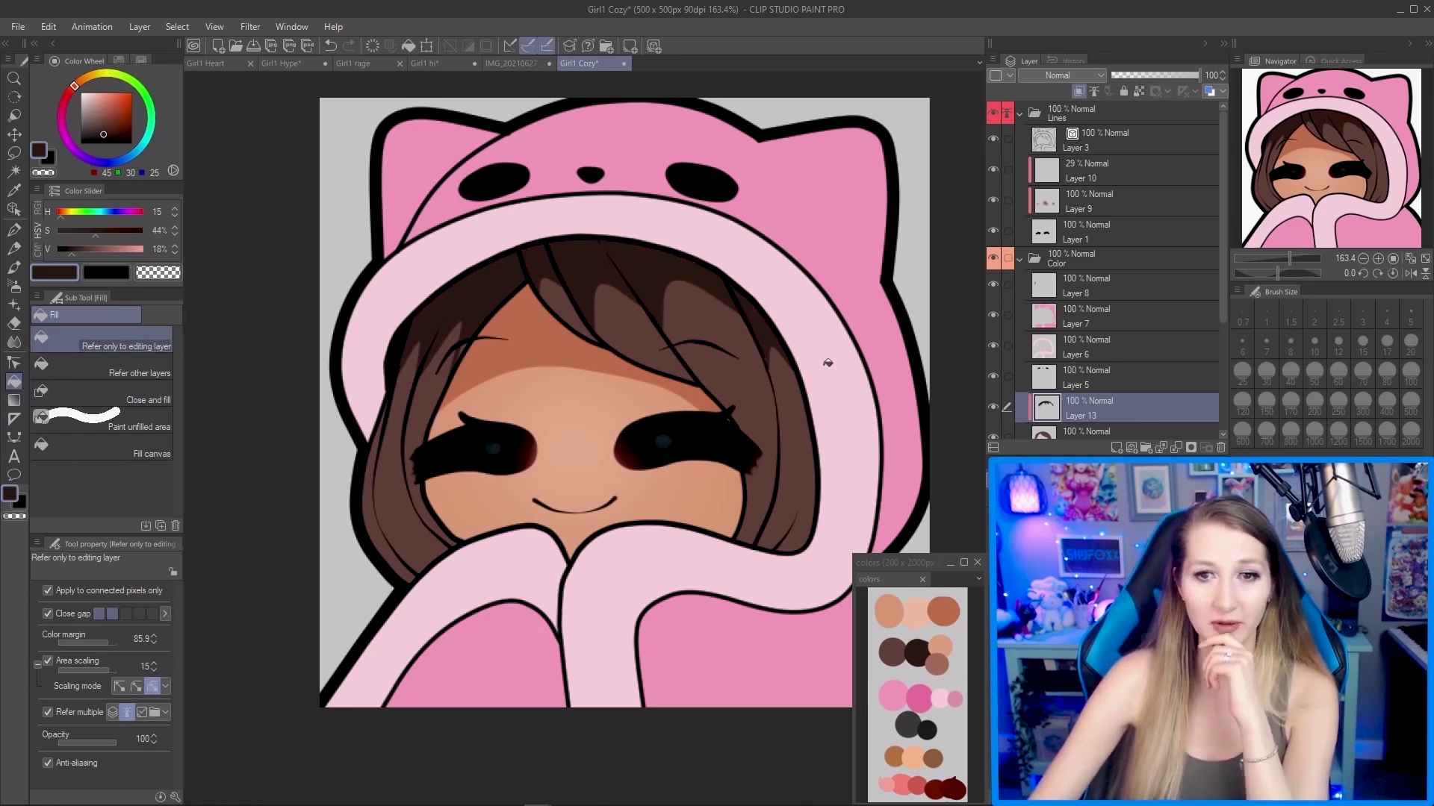
Draw dark brown shadow curves down the long hair strands on the left of the face with the continuous curve.
left_click_drag(759, 319, 815, 307)
left_click(13, 418)
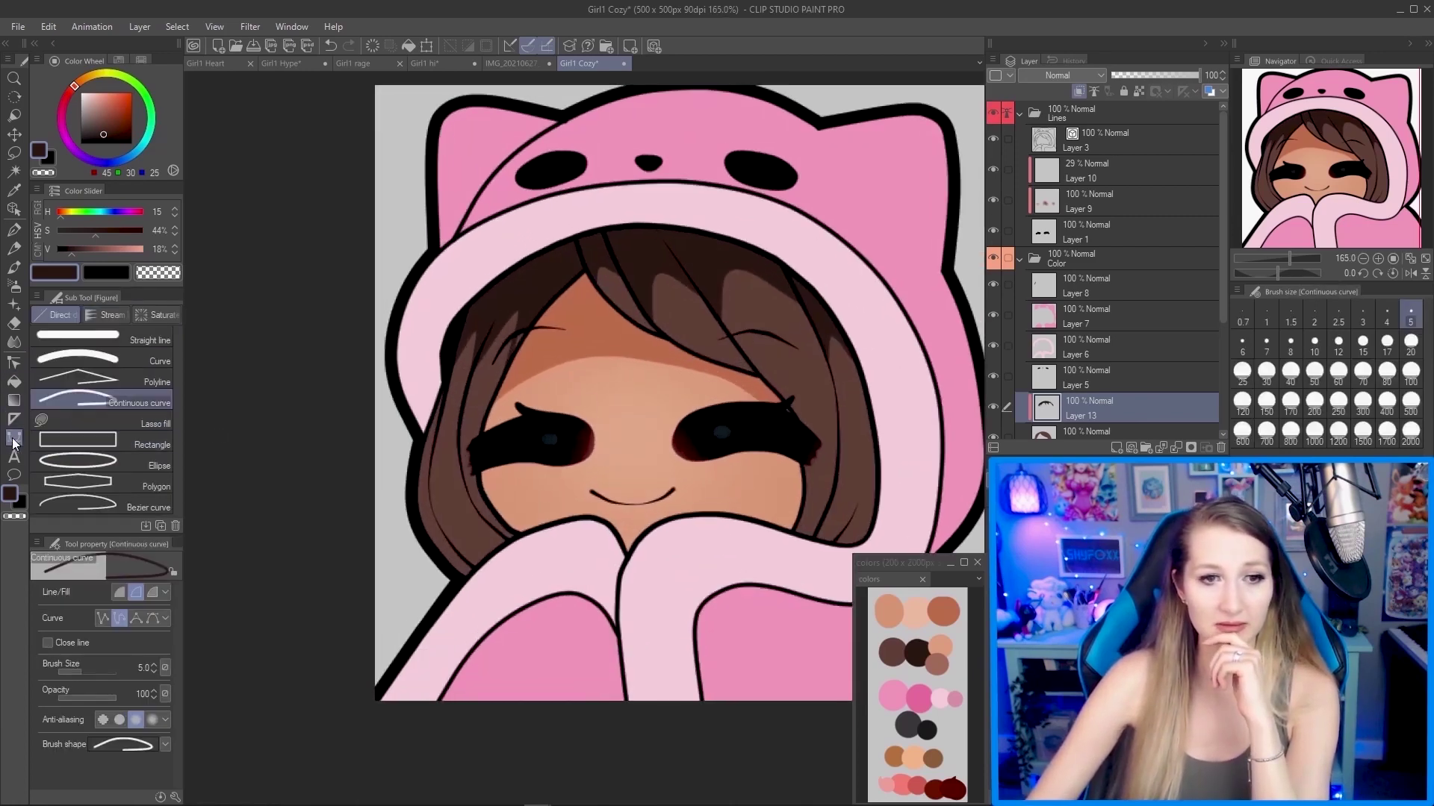
scroll(491, 366, "up", 1)
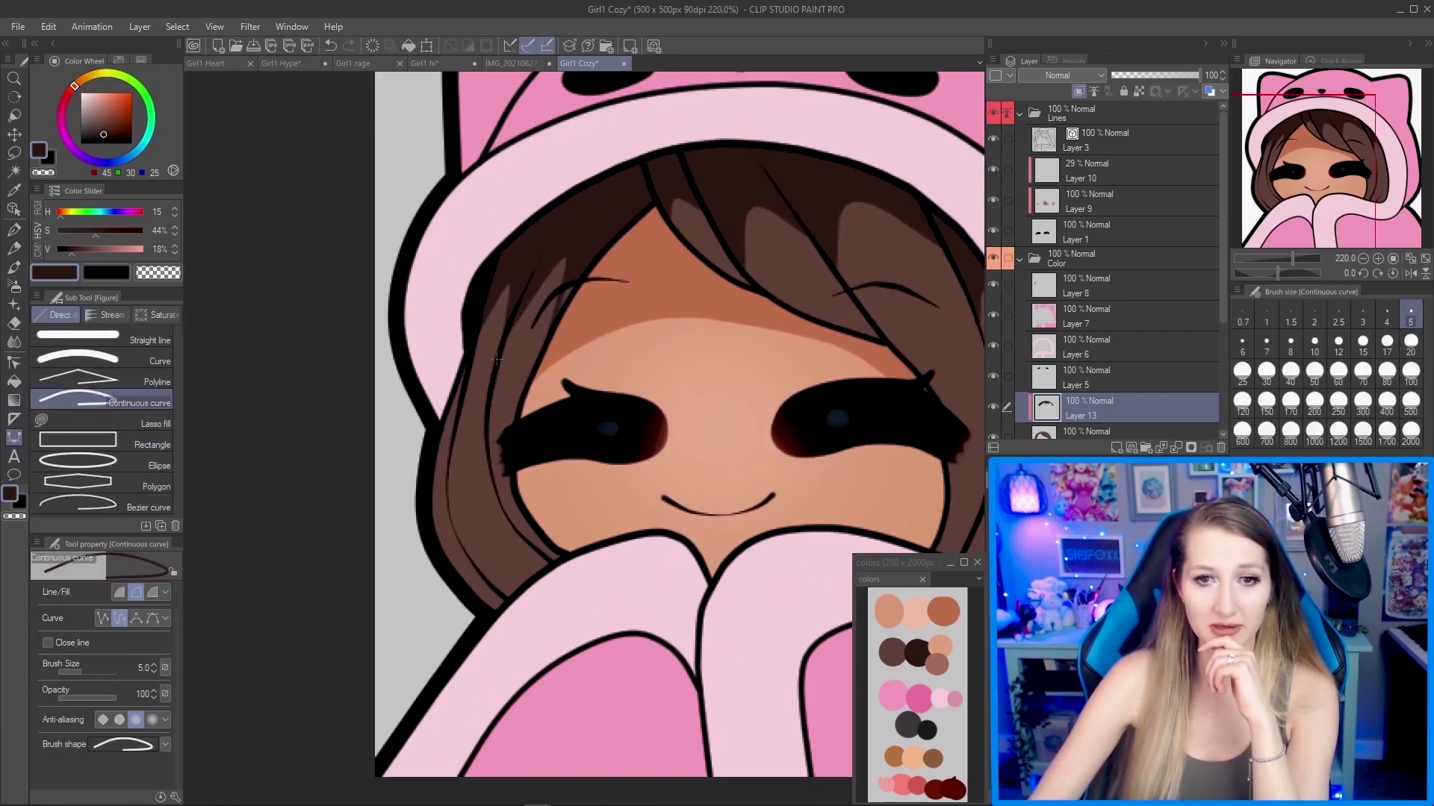
left_click(496, 360)
left_click(475, 455)
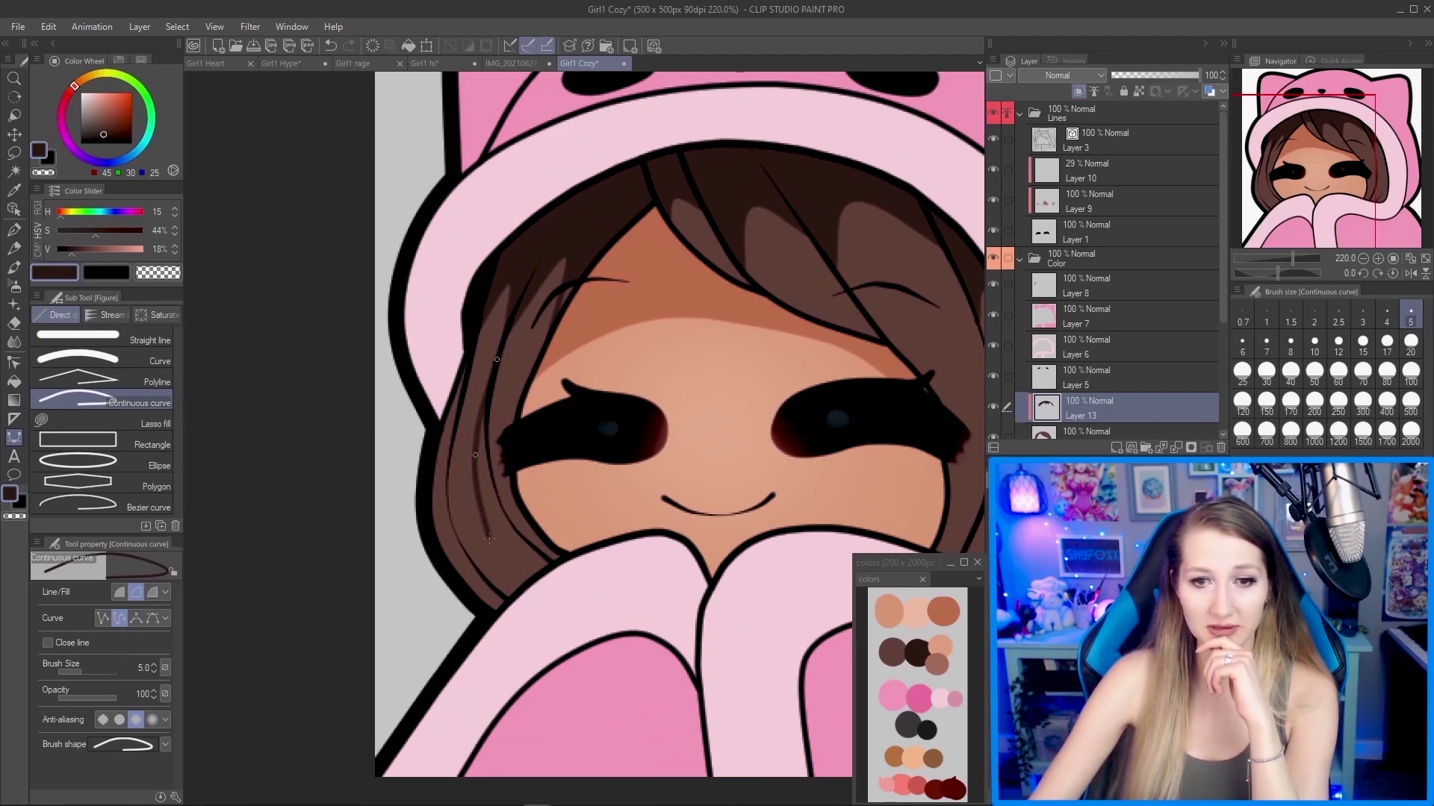
left_click(493, 541)
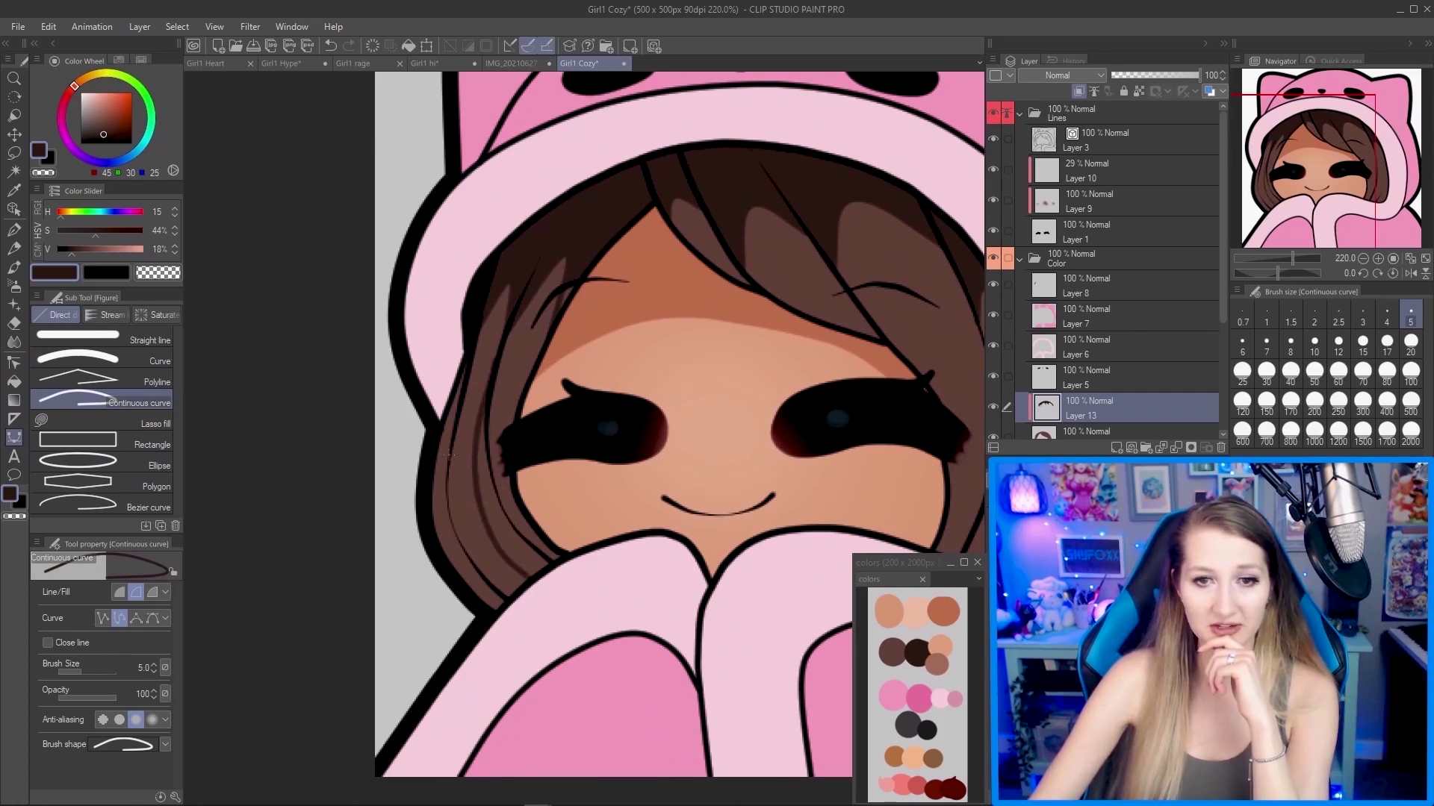
Draw dark brown shadow curves down the hair on the right of the face, along the inner strand and the outer edge.
scroll(451, 455, "down", 3)
scroll(857, 381, "up", 4)
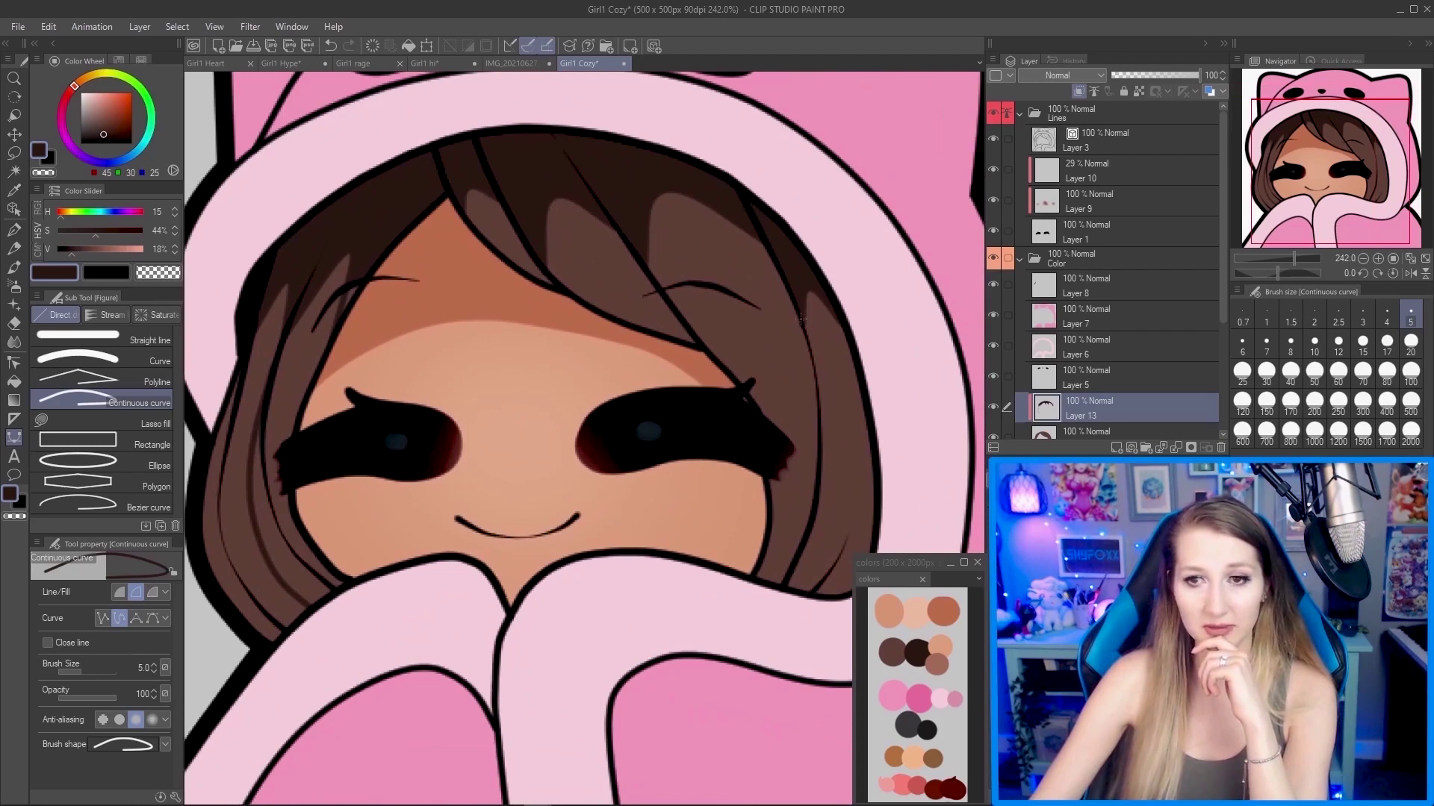
left_click(725, 213)
left_click(785, 315)
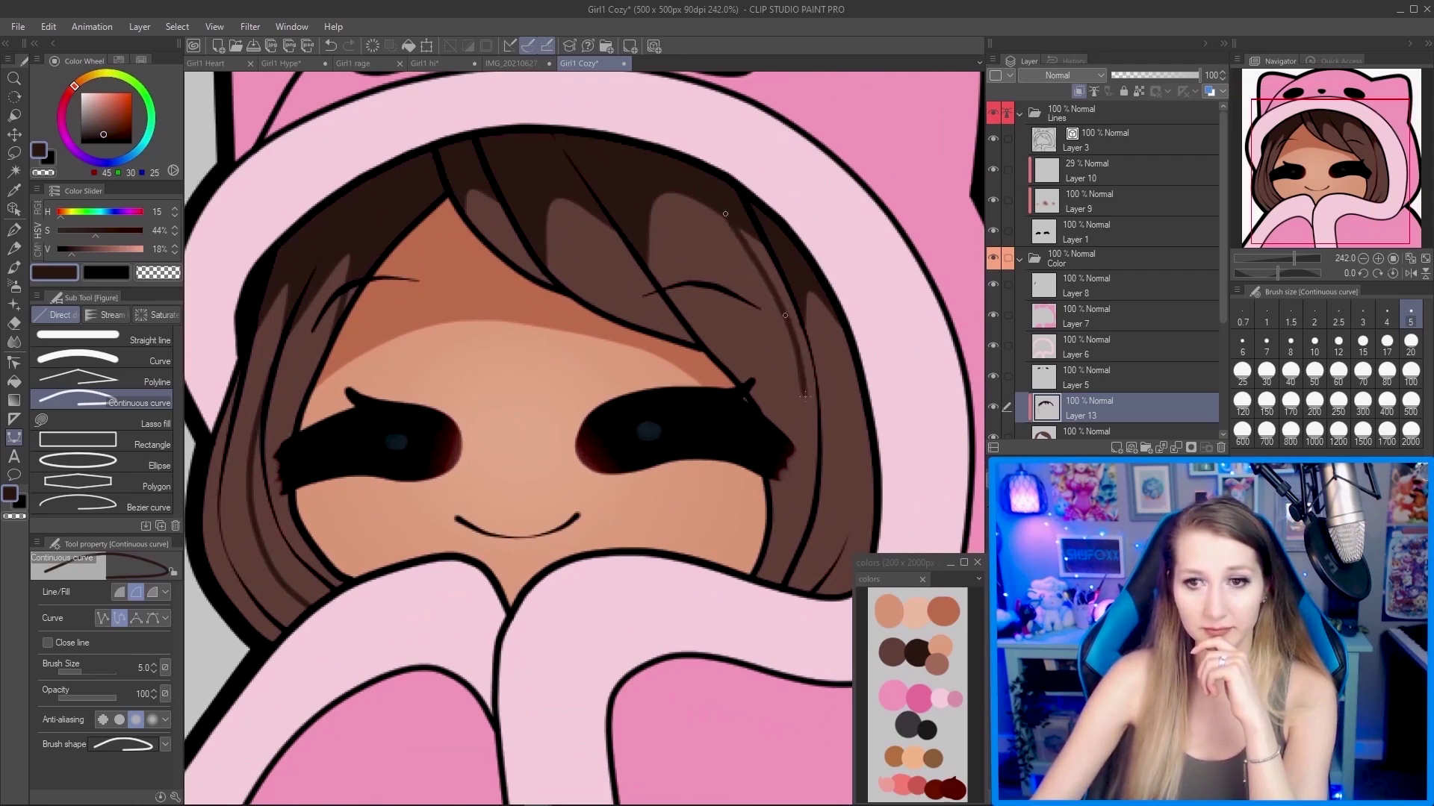
left_click(811, 451)
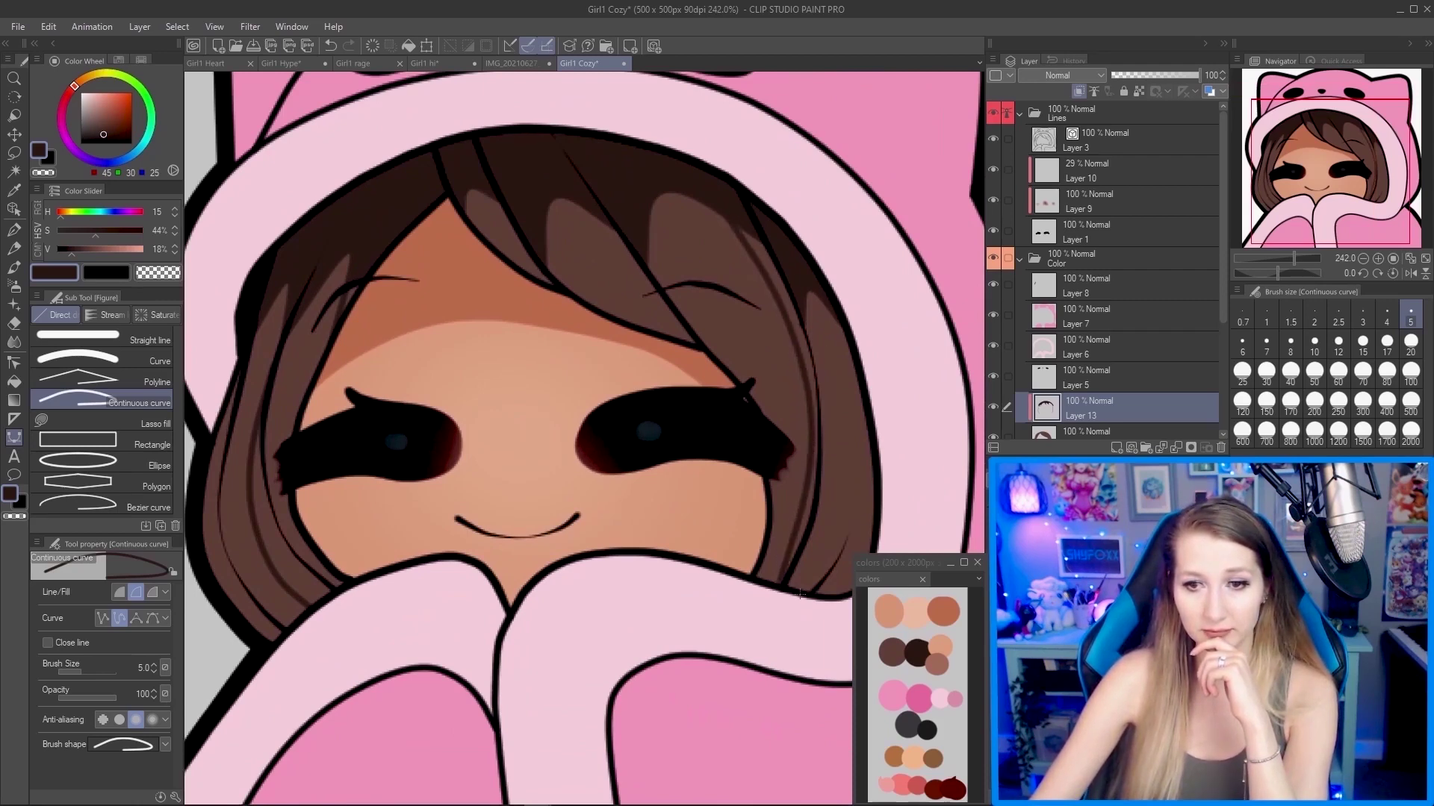
scroll(815, 594, "down", 3)
scroll(765, 566, "up", 3)
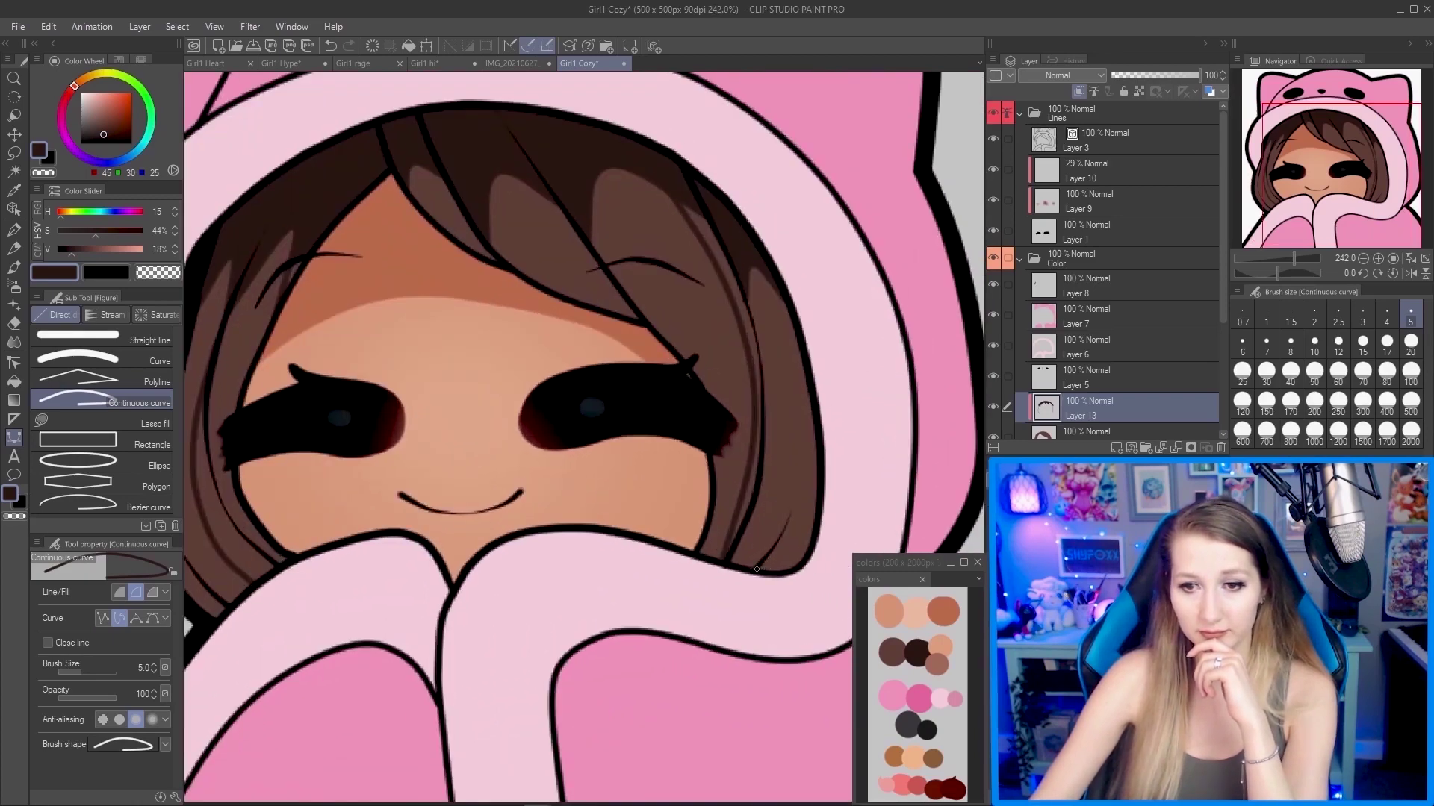
left_click(786, 533)
left_click(806, 437)
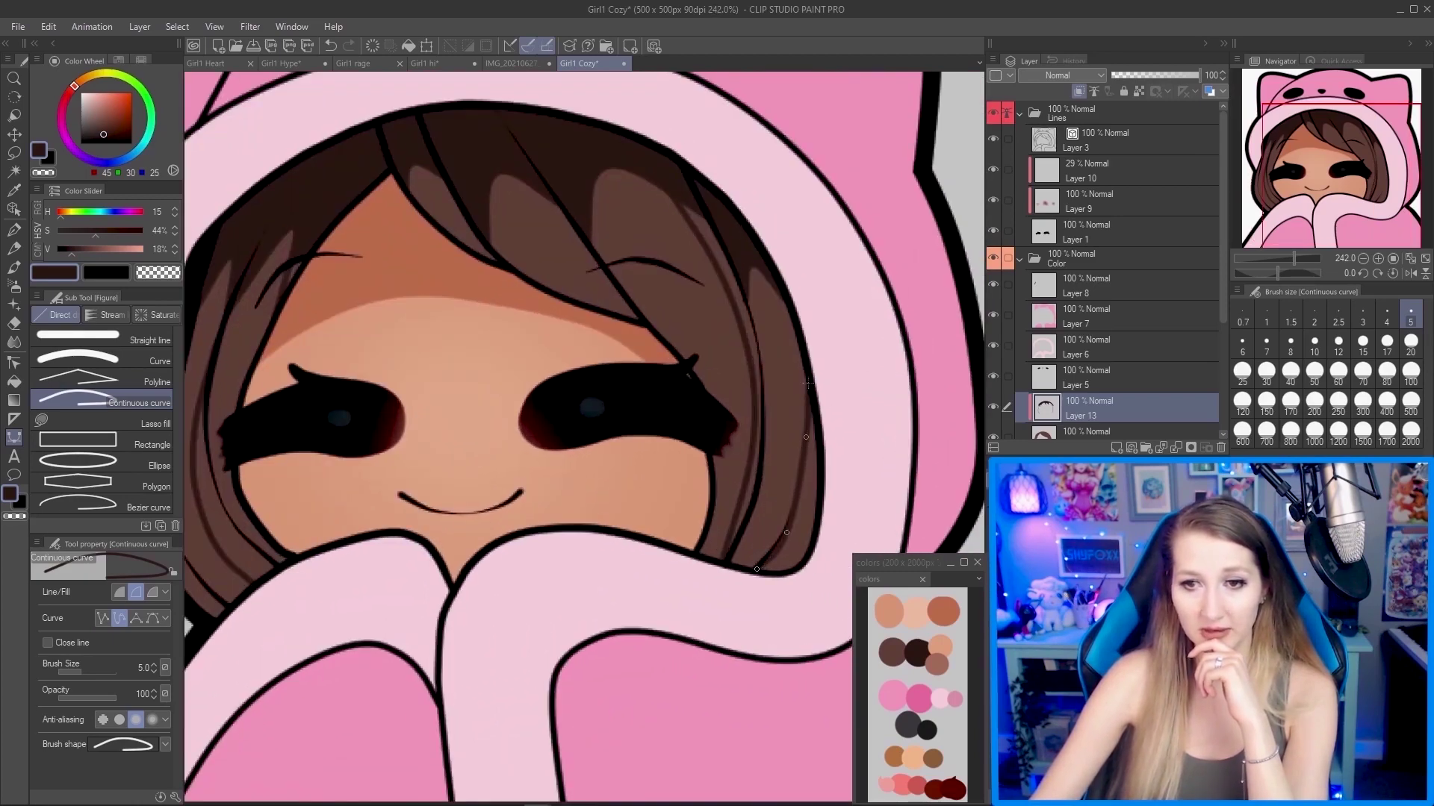
scroll(803, 346, "down", 3)
scroll(493, 516, "up", 2)
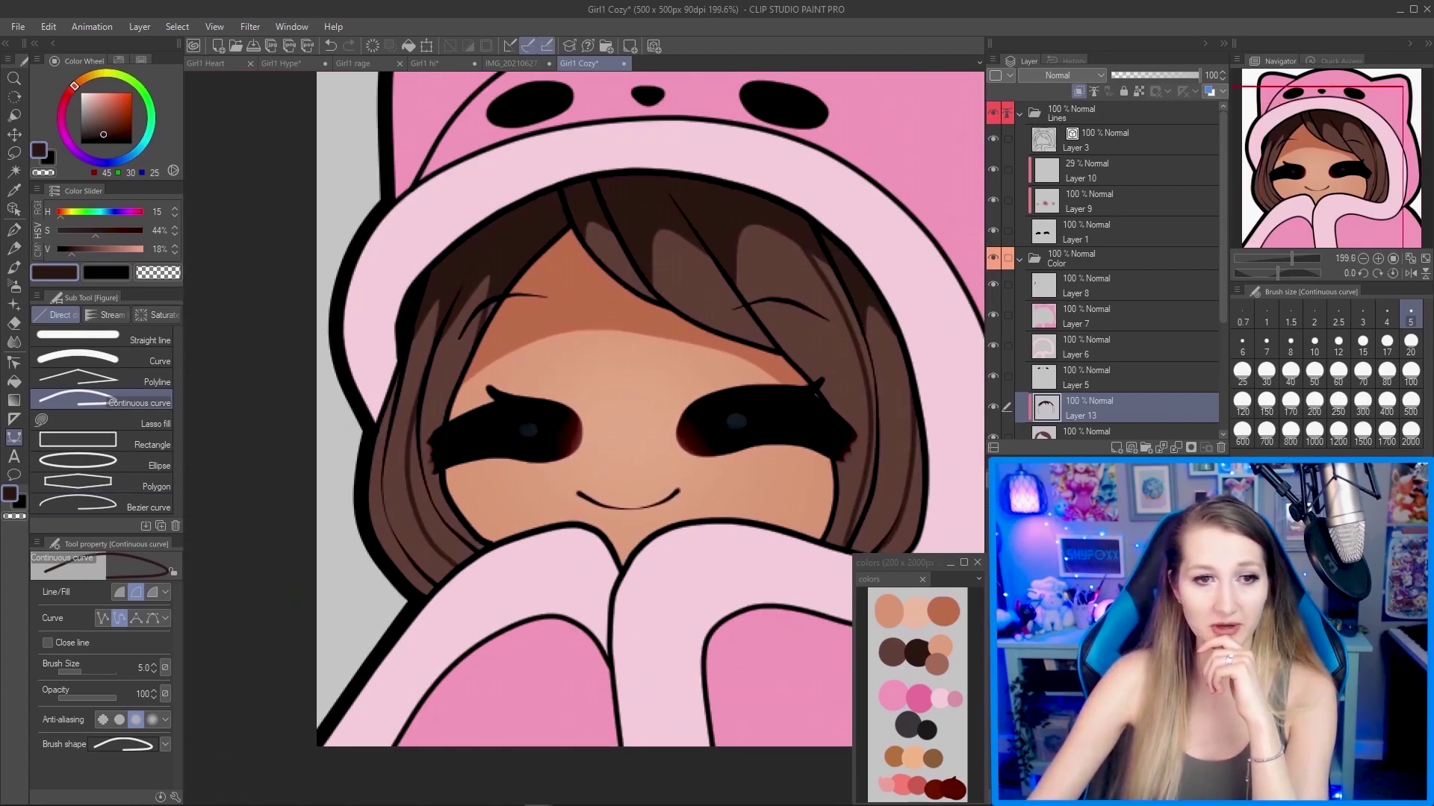
Fill the outer shadow area of the hair on the right of the face with dark brown.
left_click(13, 381)
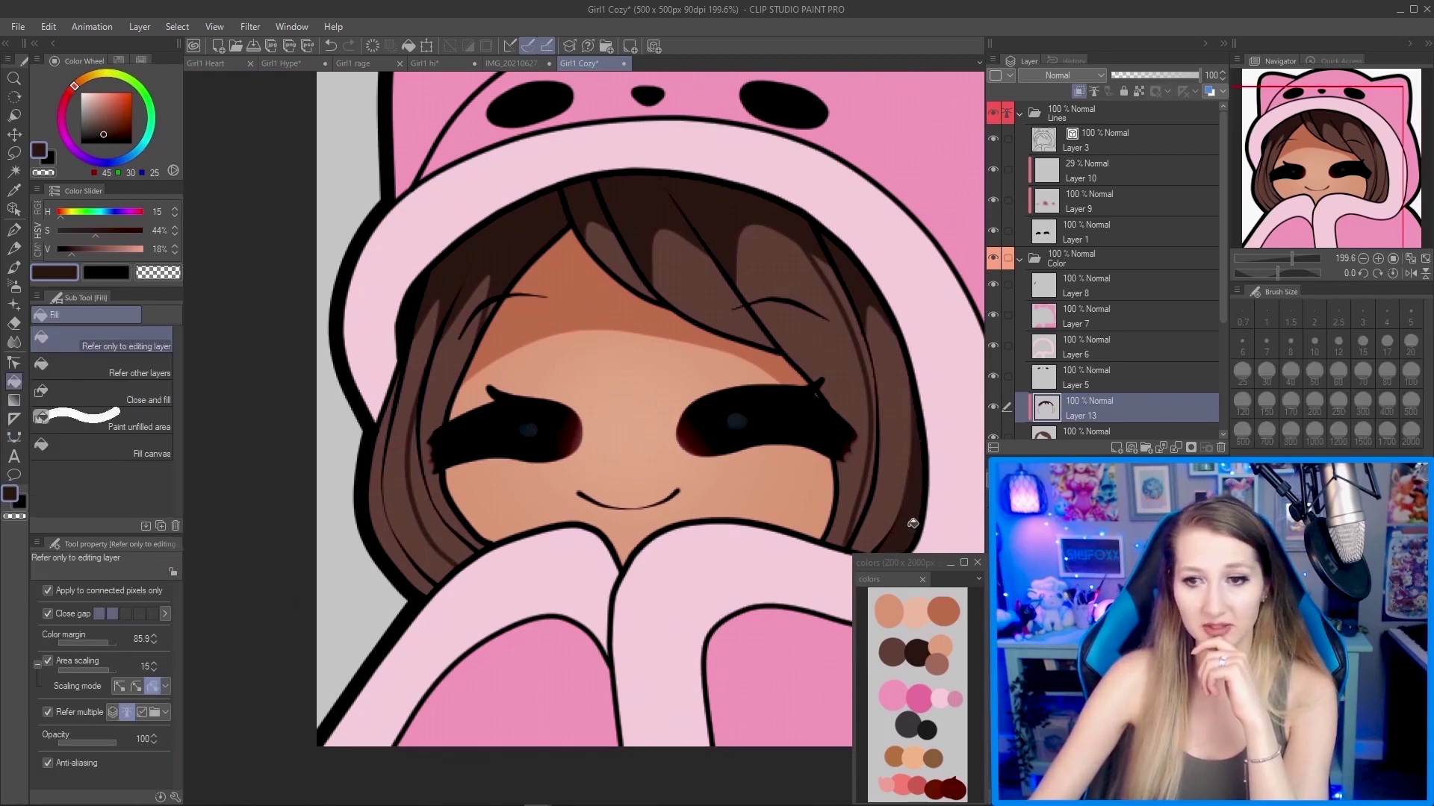
scroll(866, 359, "up", 2)
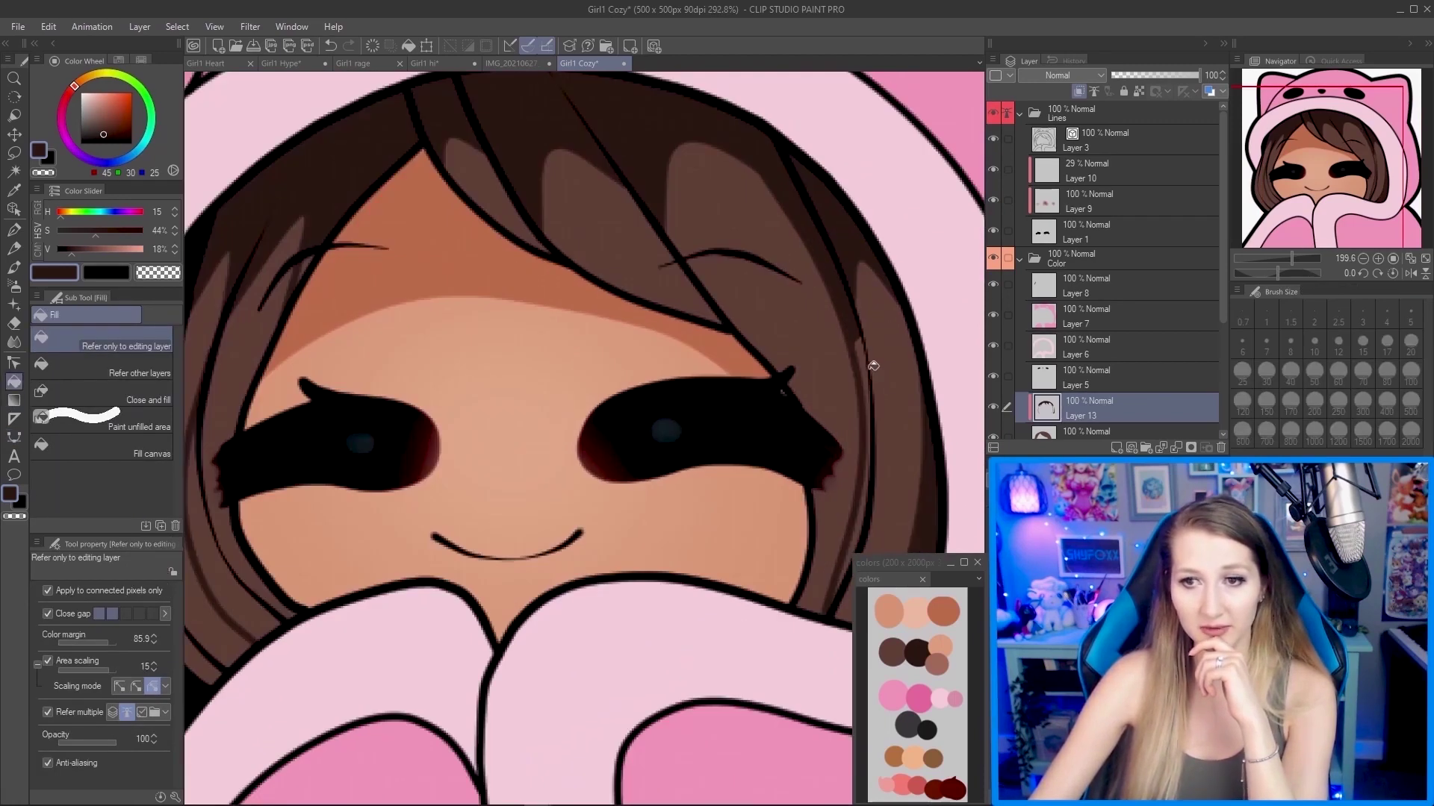
scroll(859, 360, "down", 2)
scroll(813, 410, "up", 3)
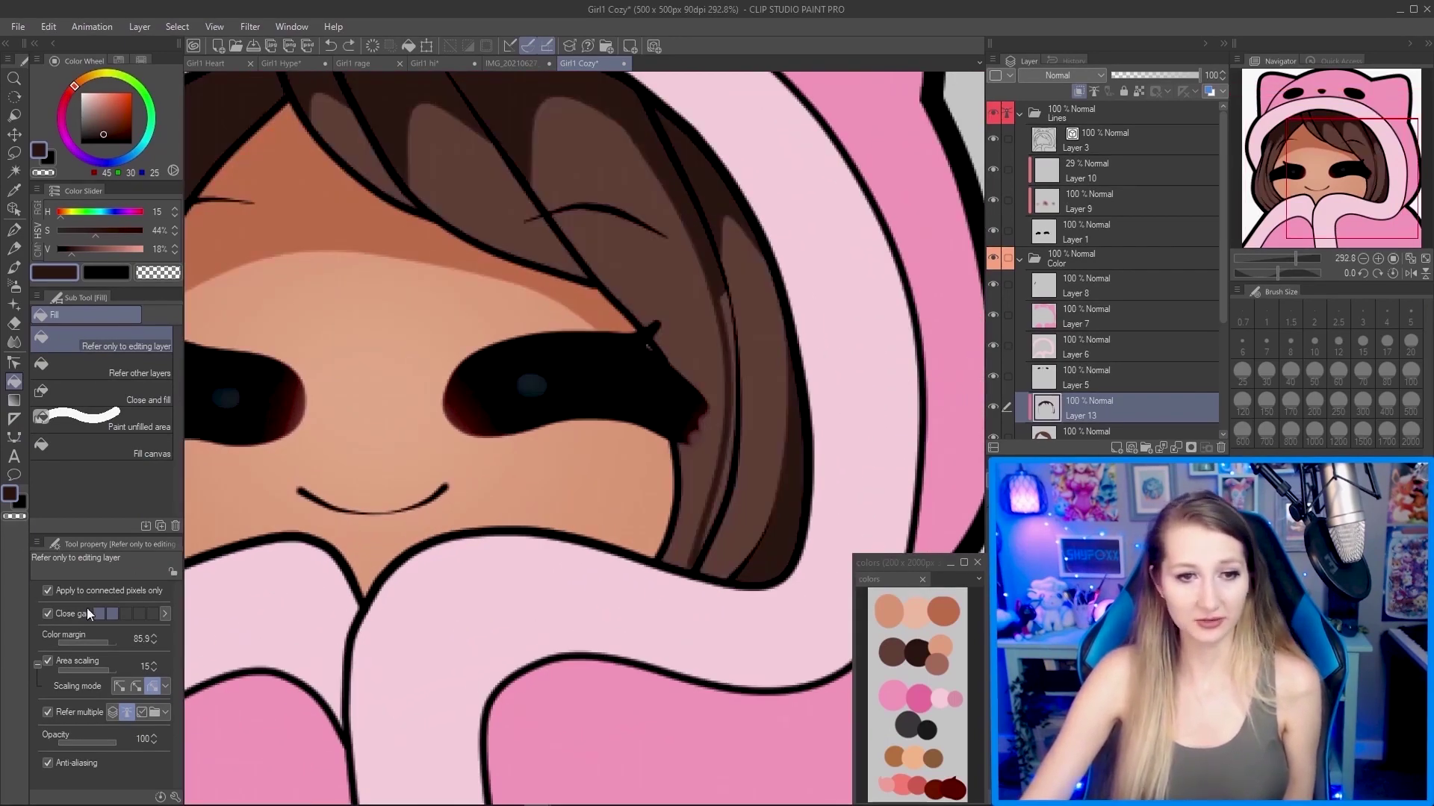
Set the fill's color margin to 48.7 and fill the remaining shadow strips in the side strands with dark brown.
left_click(87, 643)
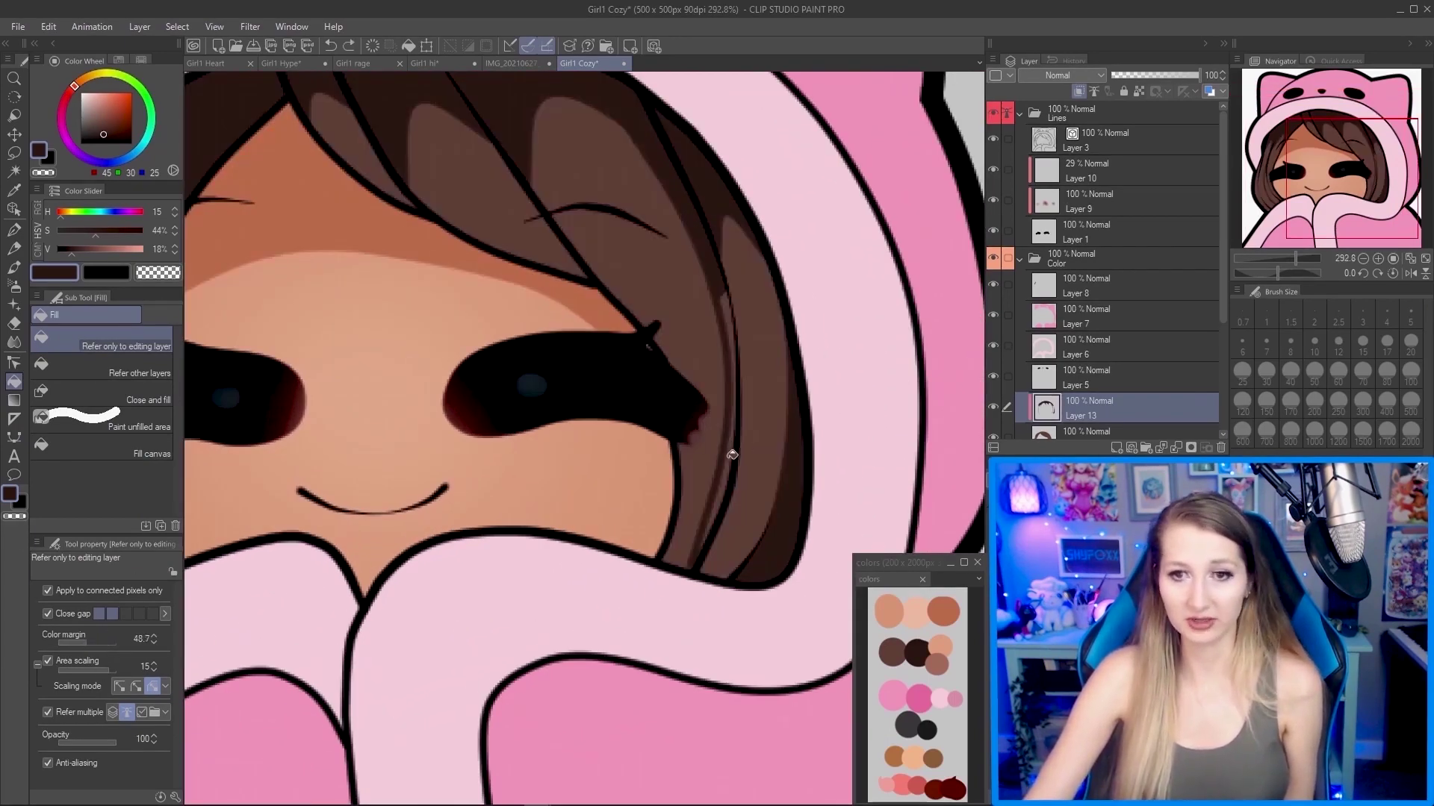
scroll(717, 340, "up", 2)
scroll(695, 324, "down", 3)
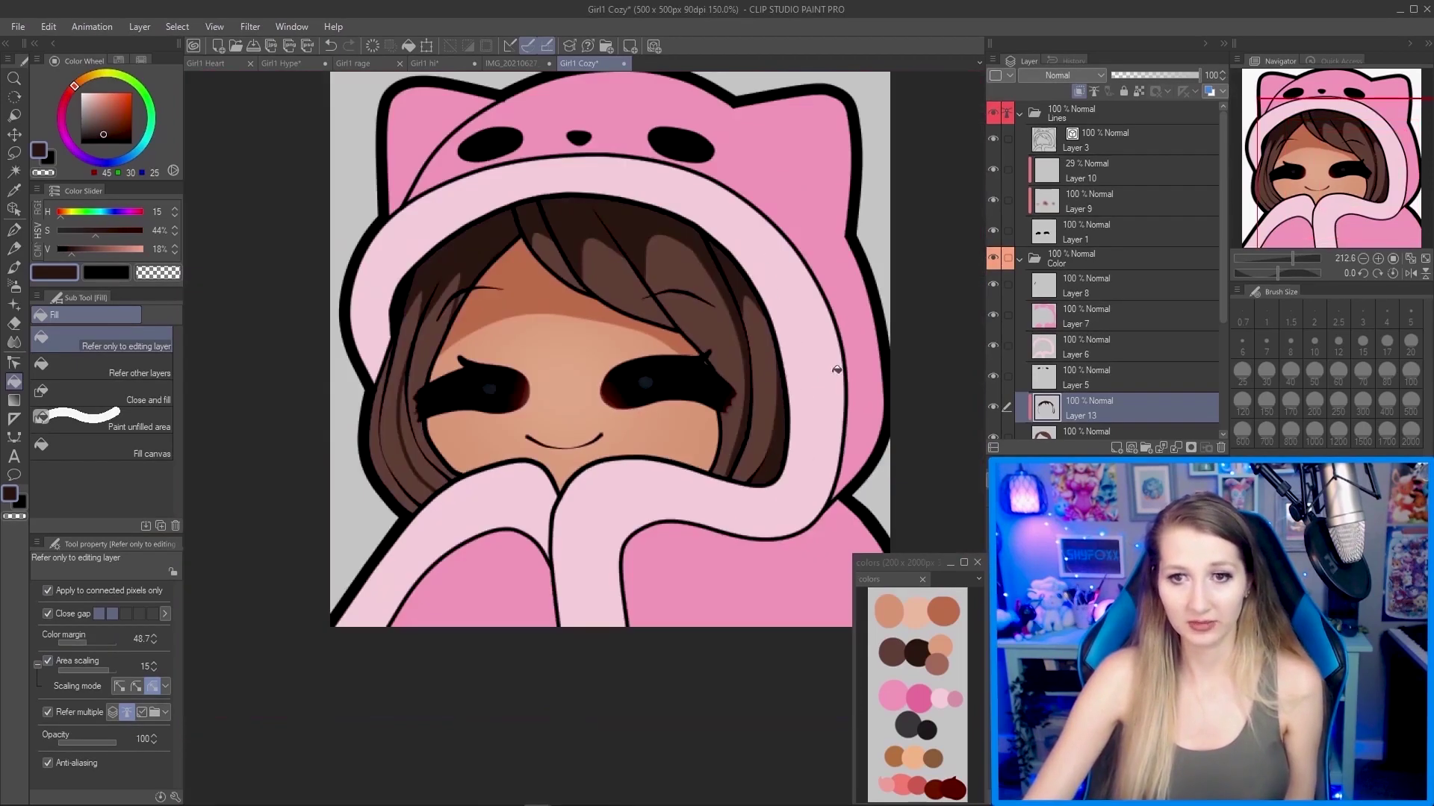
scroll(507, 456, "up", 2)
left_click(507, 455)
scroll(507, 456, "down", 3)
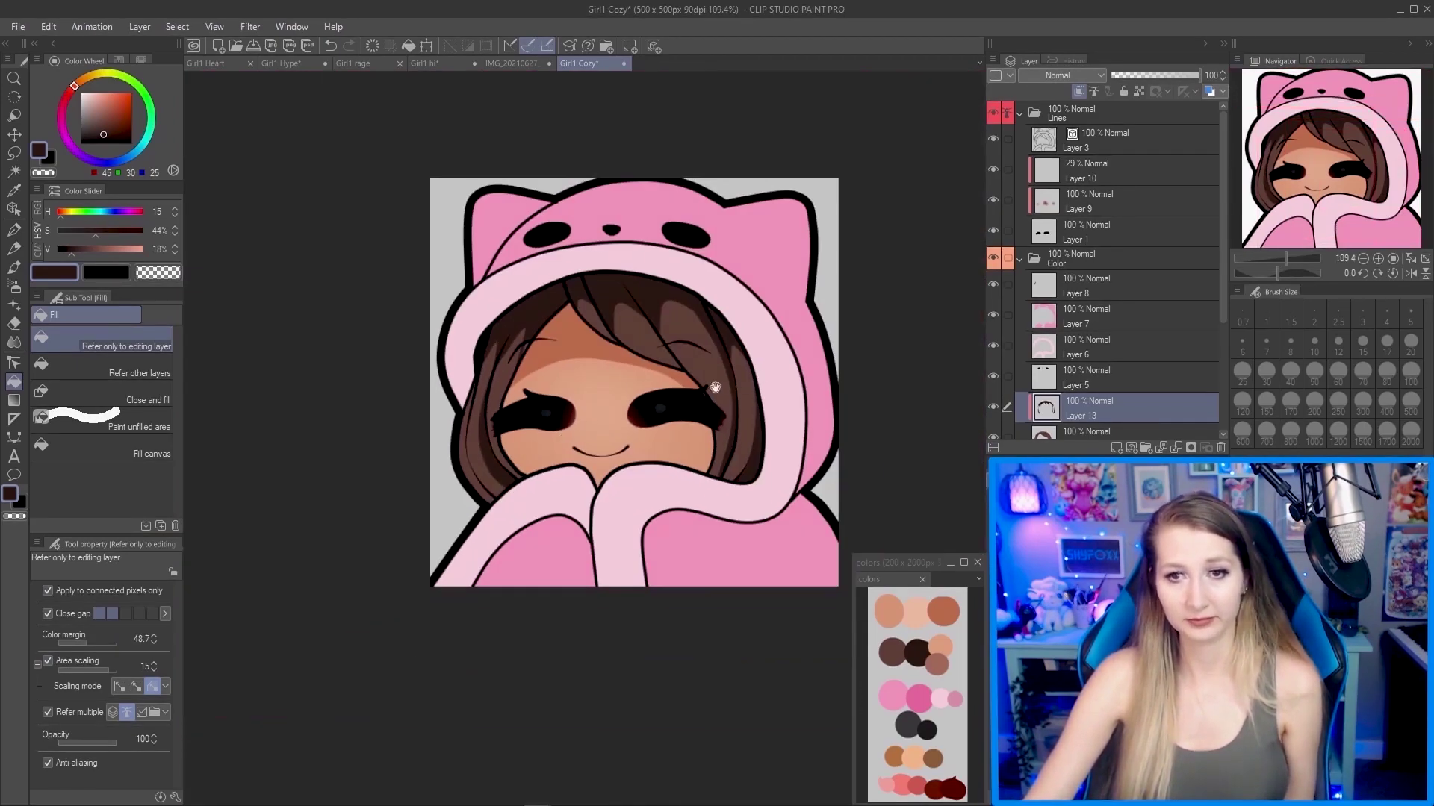
Add a thin dark brown shadow at the lower end of the left hair strands, touching it up with the G-pen at size 2.1.
scroll(508, 455, "up", 3)
key("u")
scroll(522, 557, "up", 1)
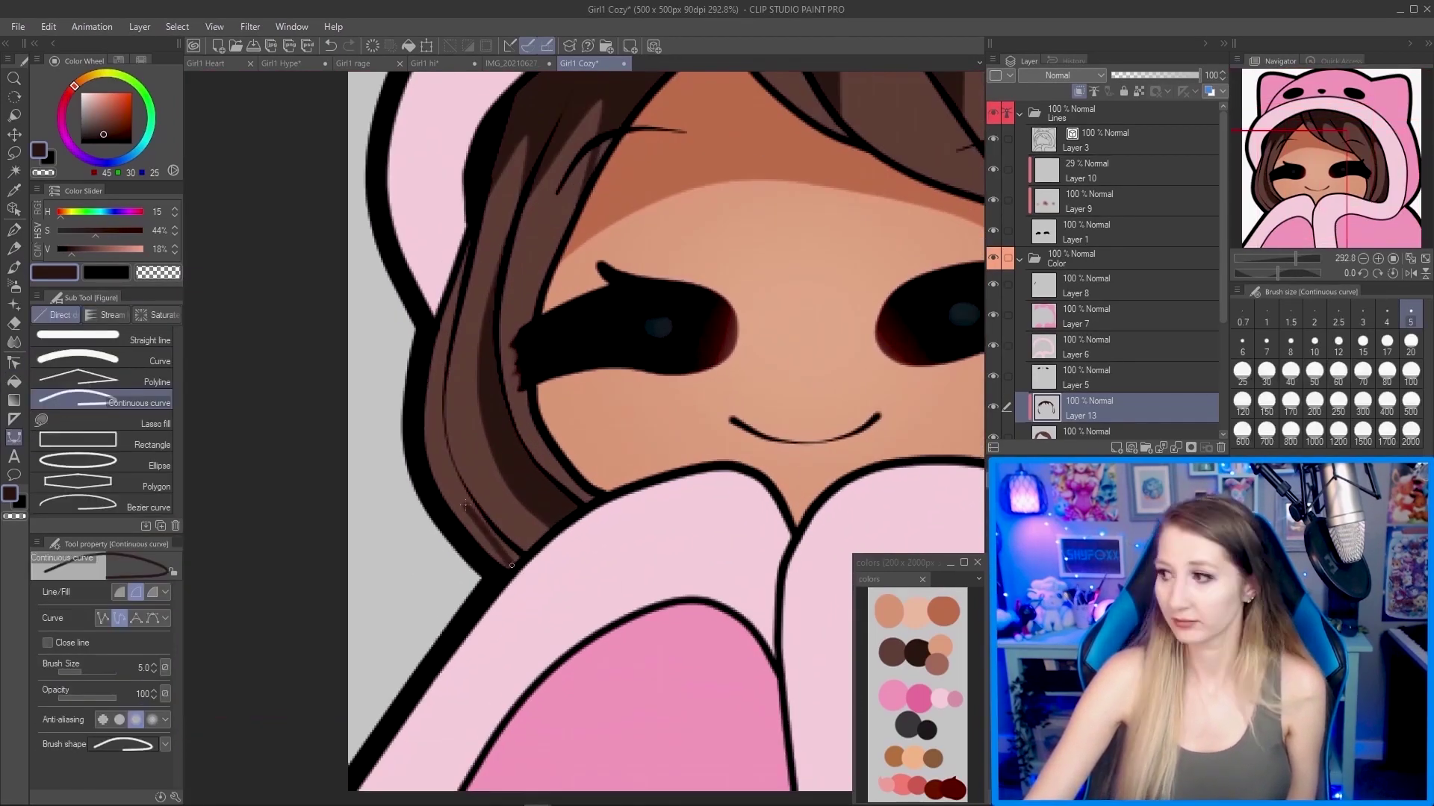
key("bracketleft")
key("bracketleft")
key("bracketleft")
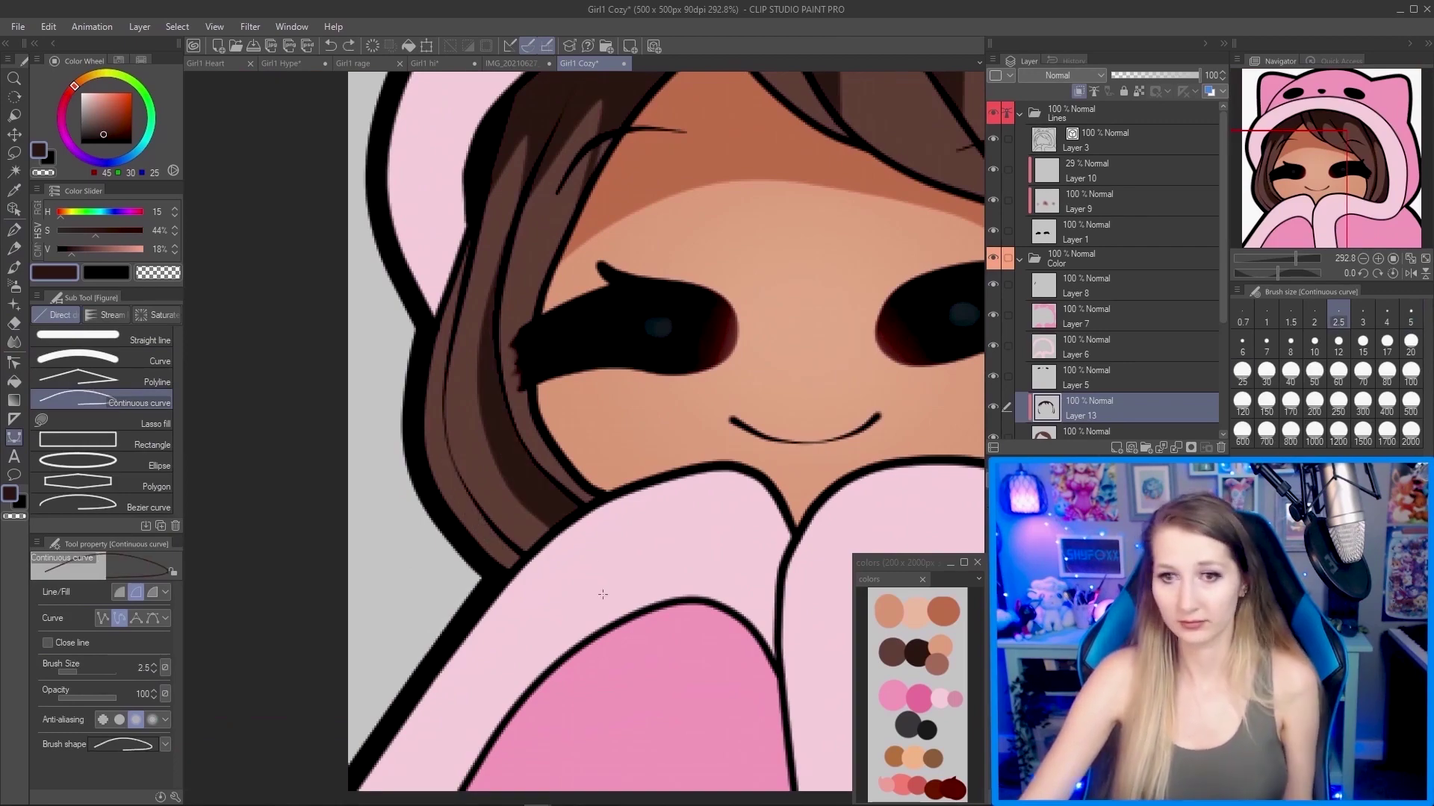
key("p")
scroll(519, 566, "down", 1)
scroll(532, 529, "up", 1)
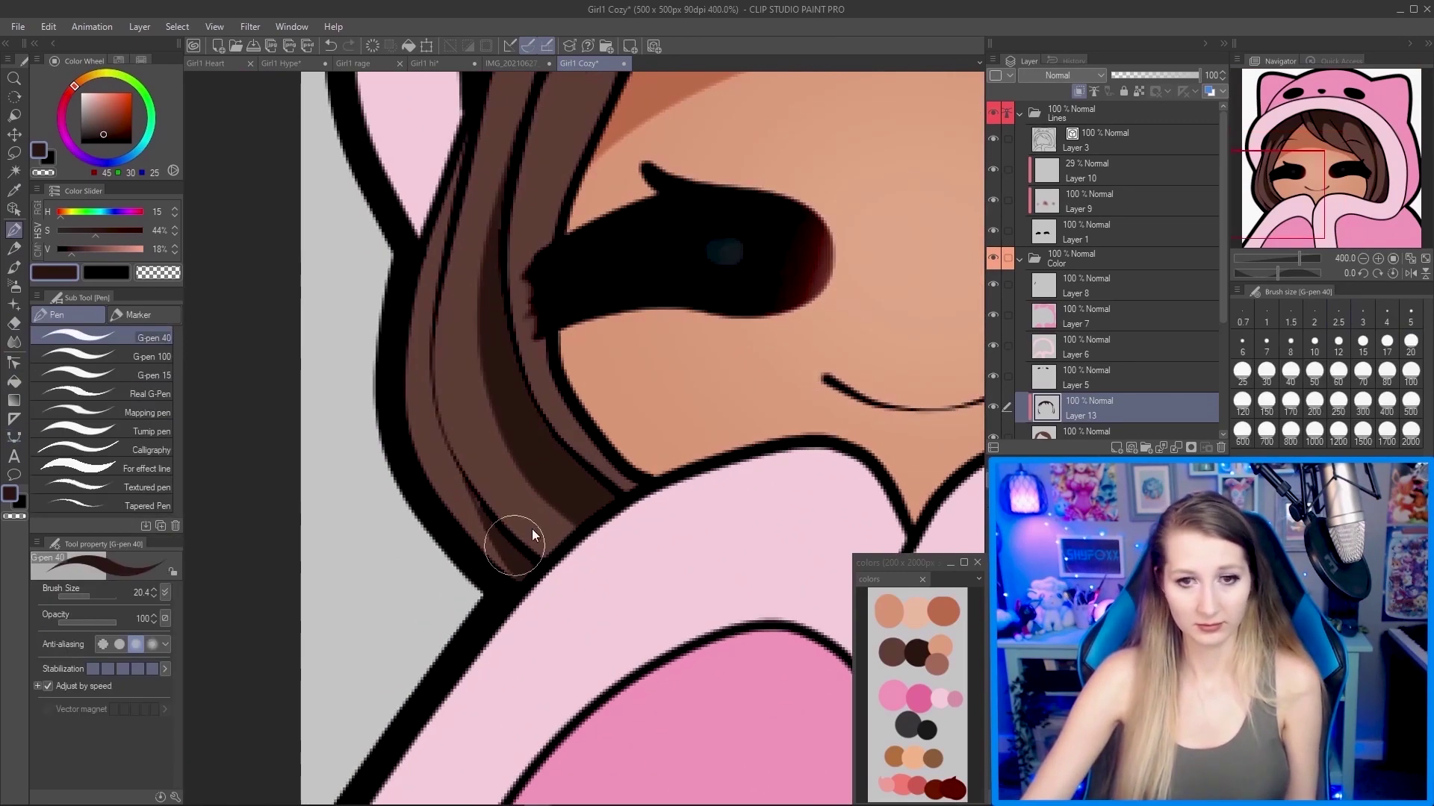
scroll(532, 529, "down", 3)
scroll(926, 366, "up", 1)
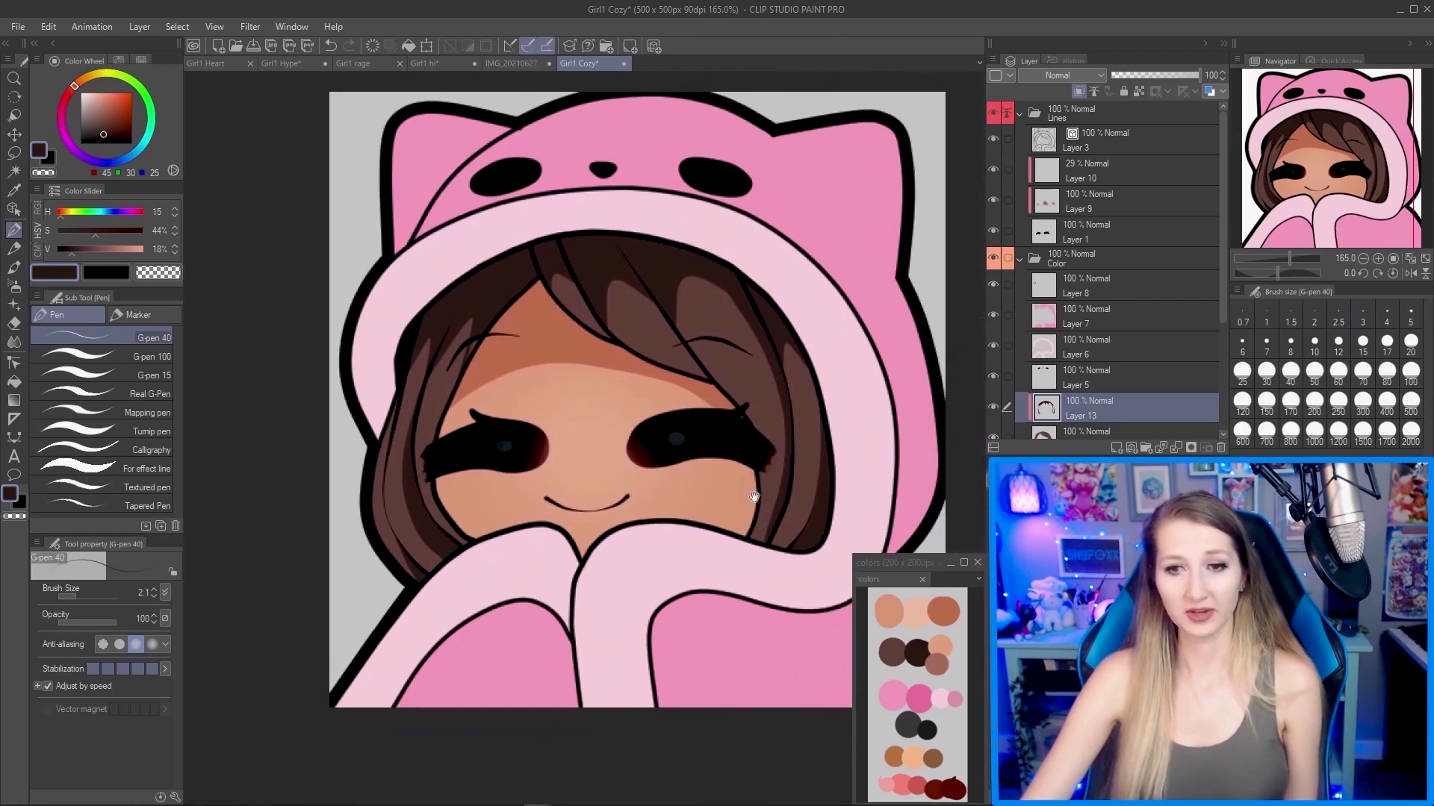
Add a layer clipped to the hair layer (Layer 2), placed beneath the hair shadow layer (Layer 13).
scroll(1082, 429, "down", 1)
left_click(1096, 409)
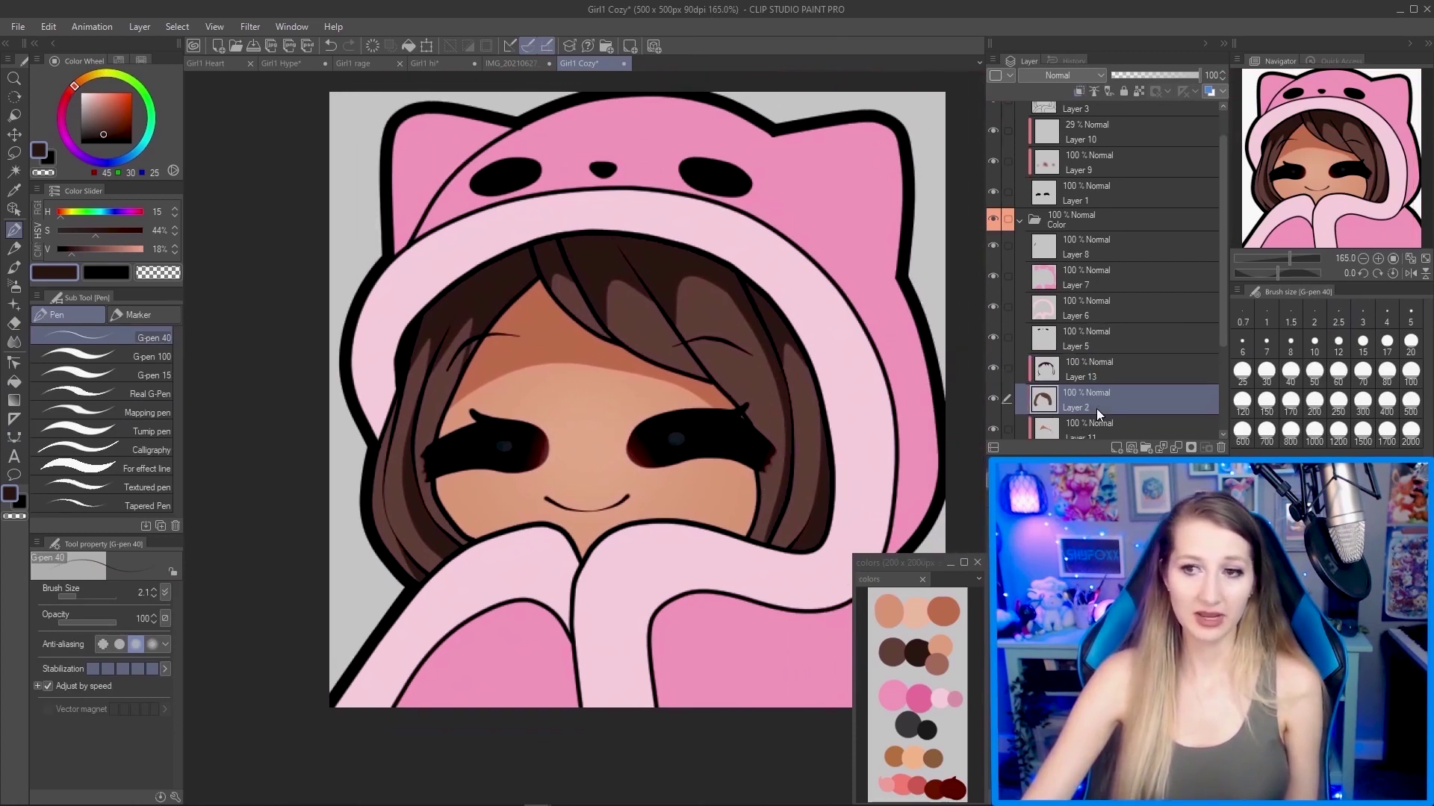
left_click(1117, 449)
scroll(1095, 366, "down", 1)
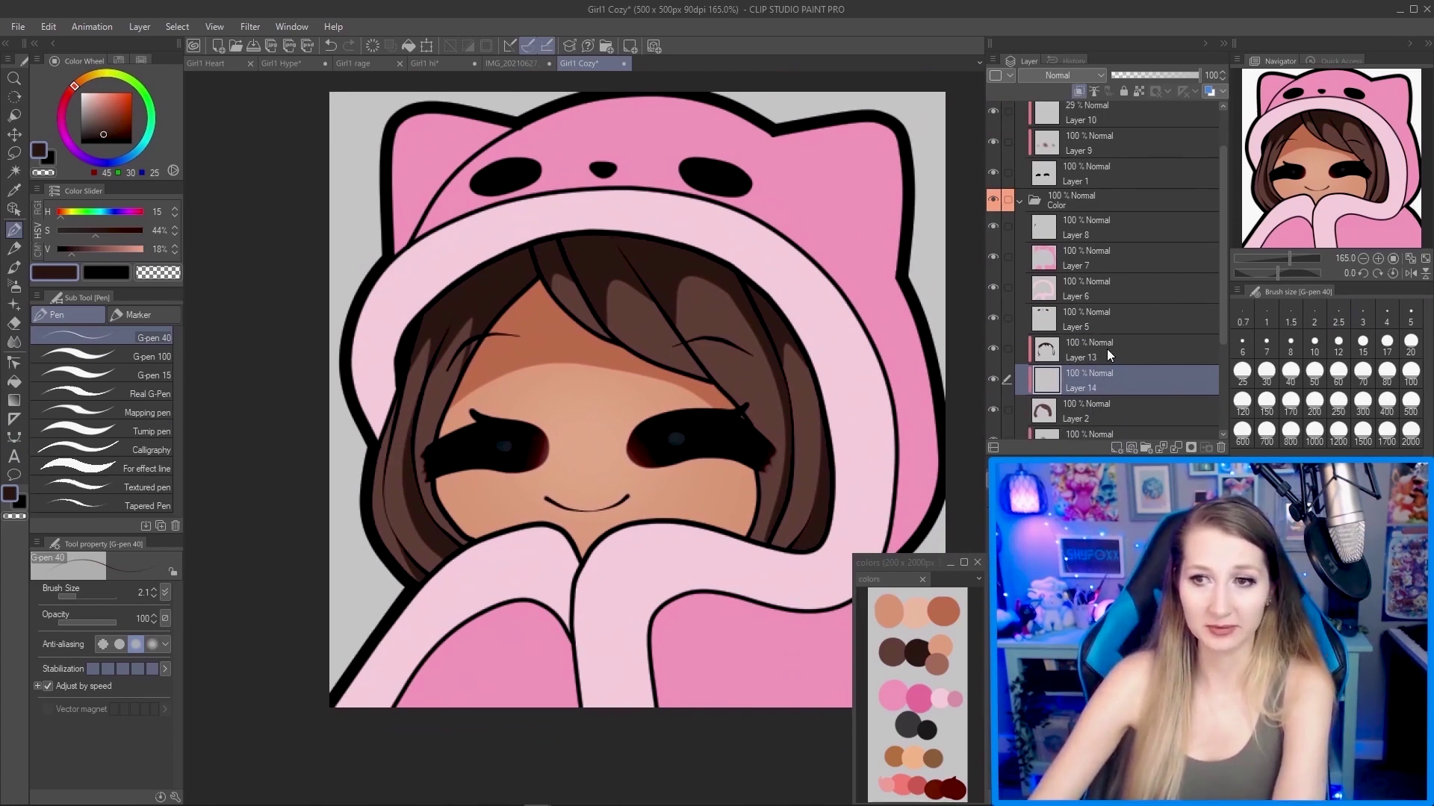
left_click_drag(1084, 343, 1087, 387)
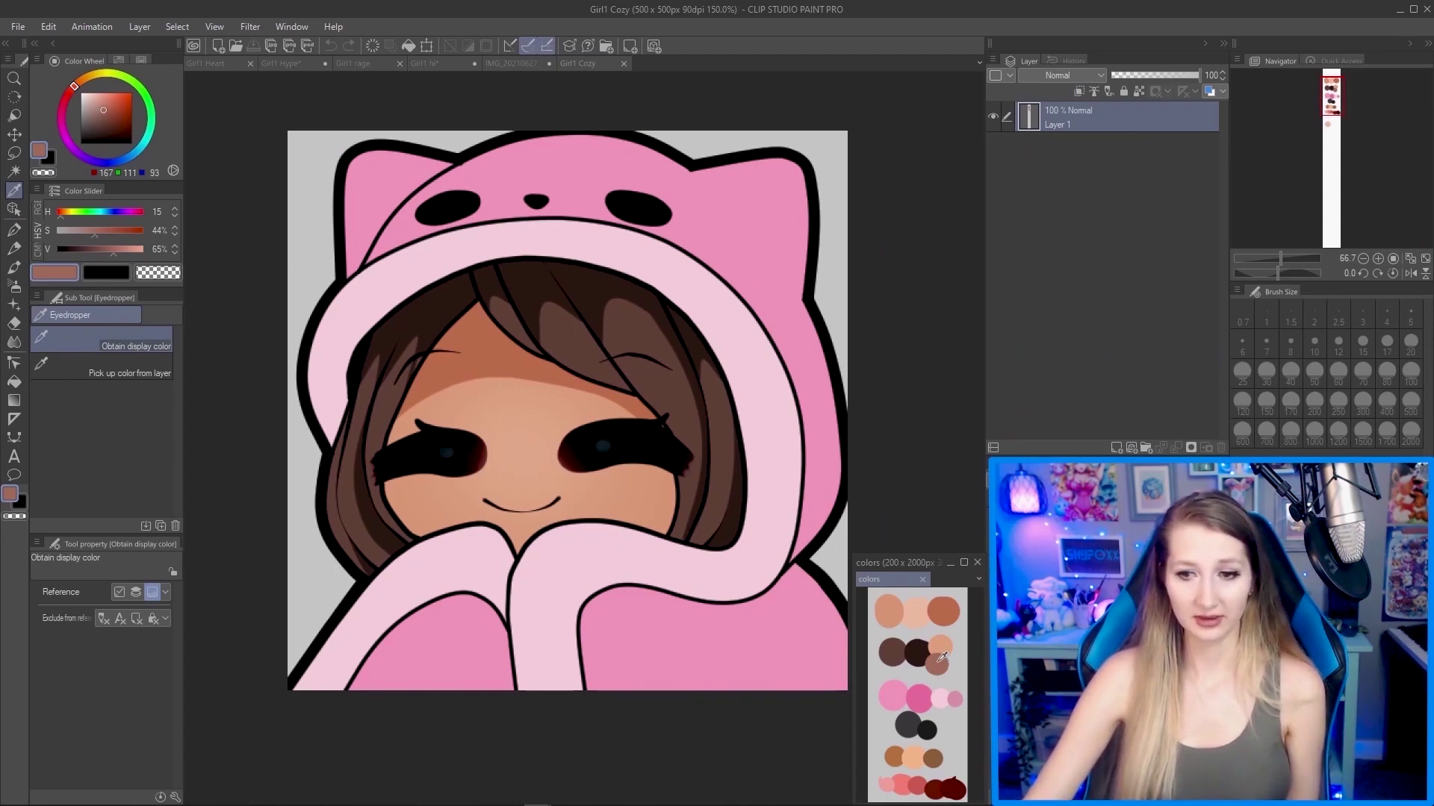
Sample dusty brown (RGB 167, 111, 93) from the colors palette image and set the continuous curve to brush size 12.
left_click(907, 434)
scroll(1087, 373, "down", 1)
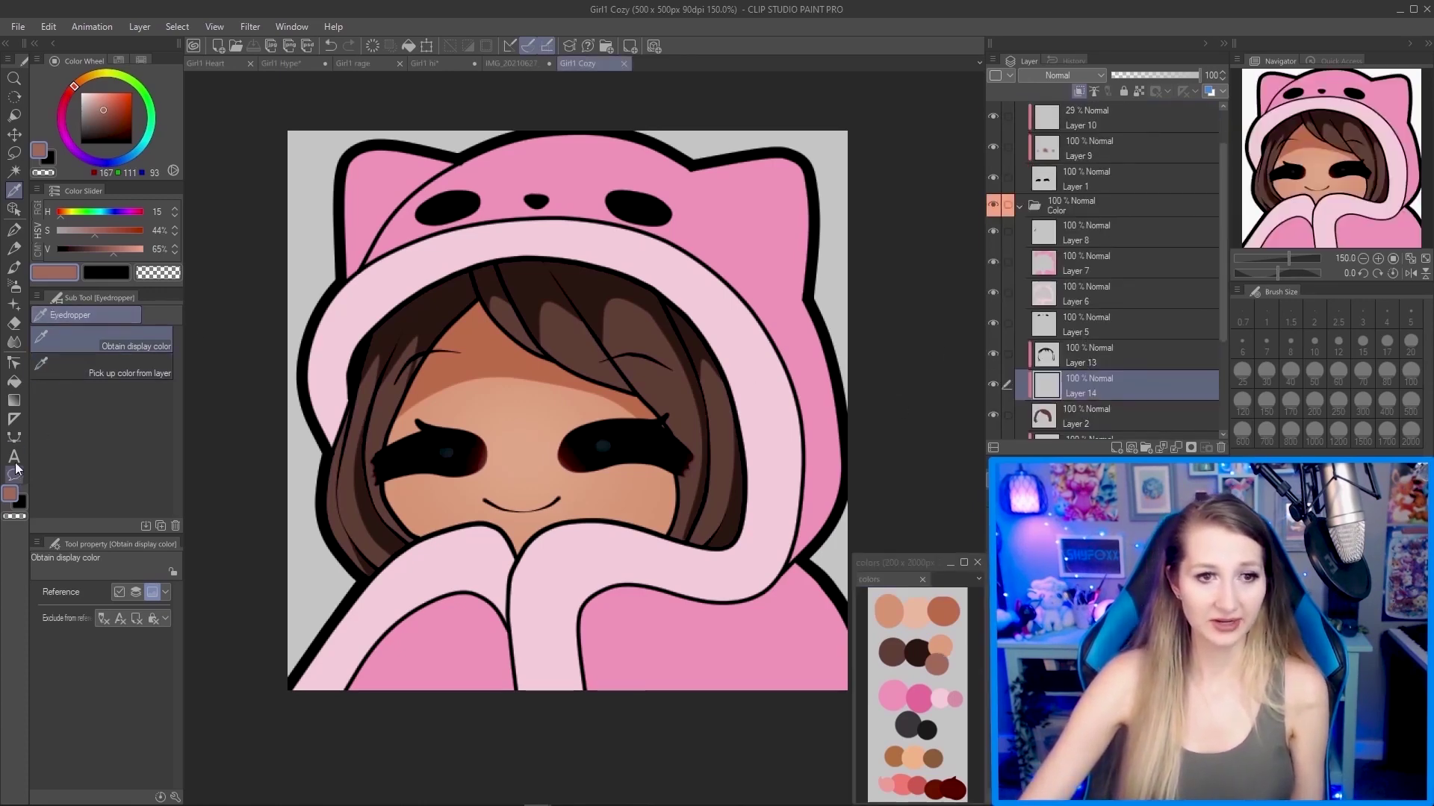
left_click(13, 437)
left_click(1338, 345)
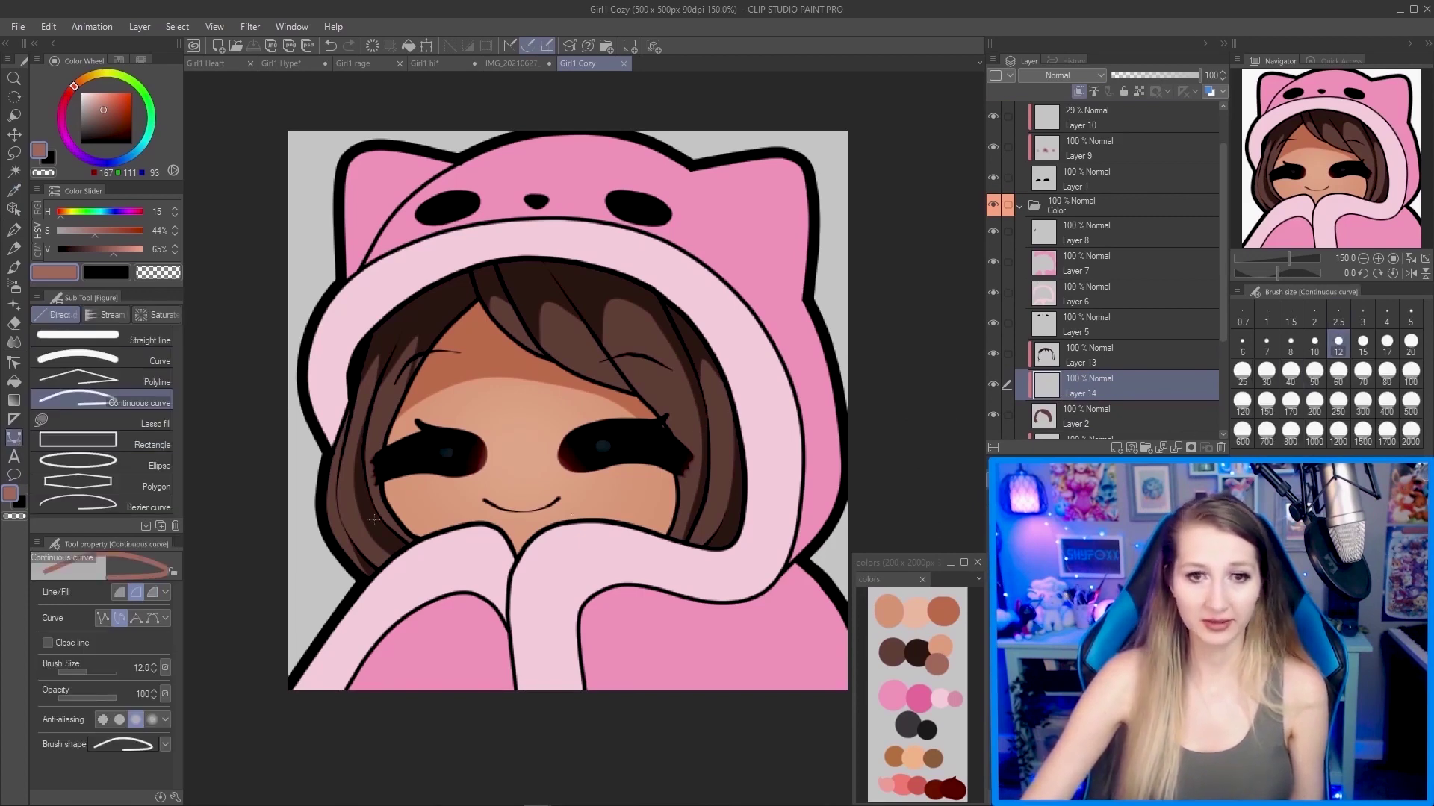
scroll(349, 351, "up", 4)
left_click(348, 349)
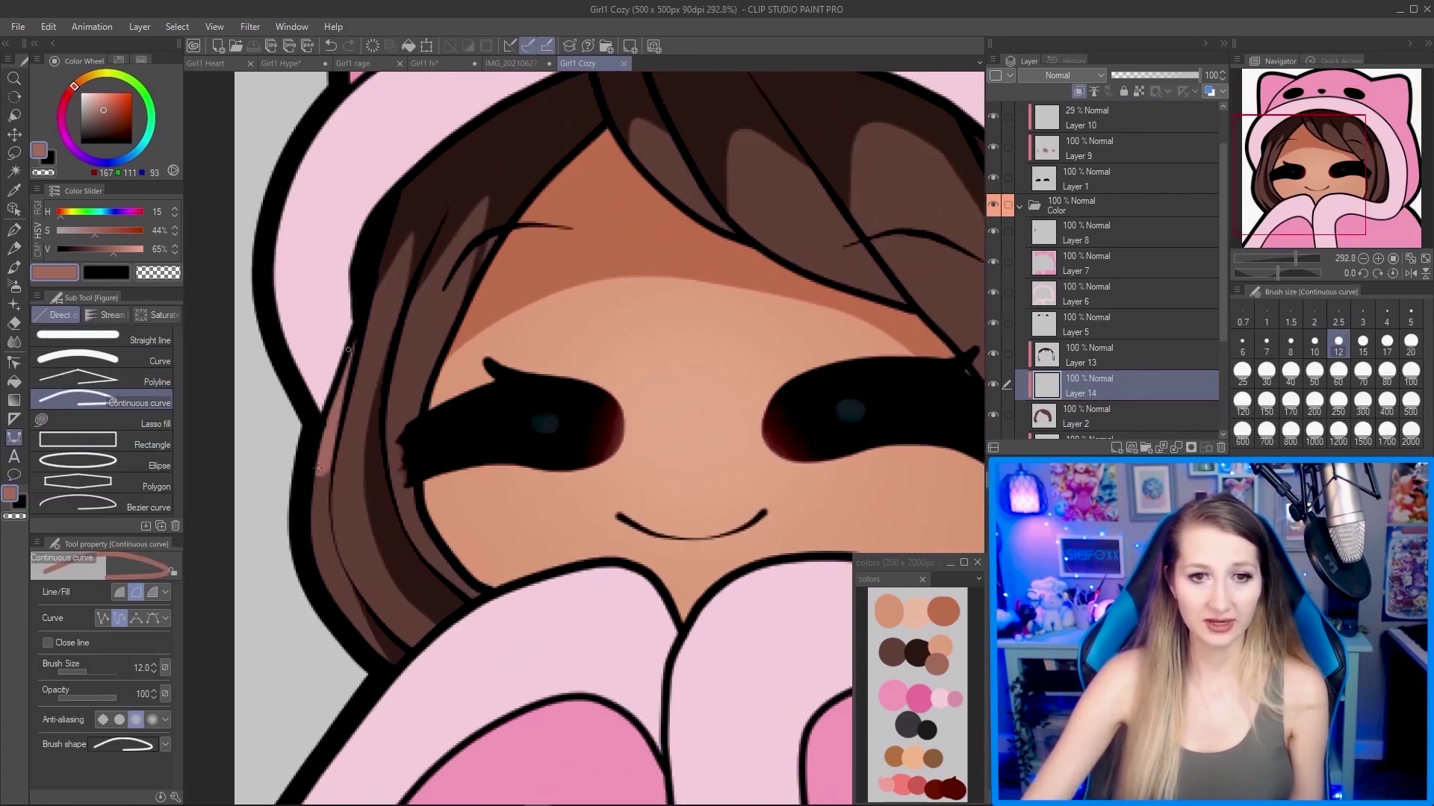
left_click(308, 500)
left_click(329, 609)
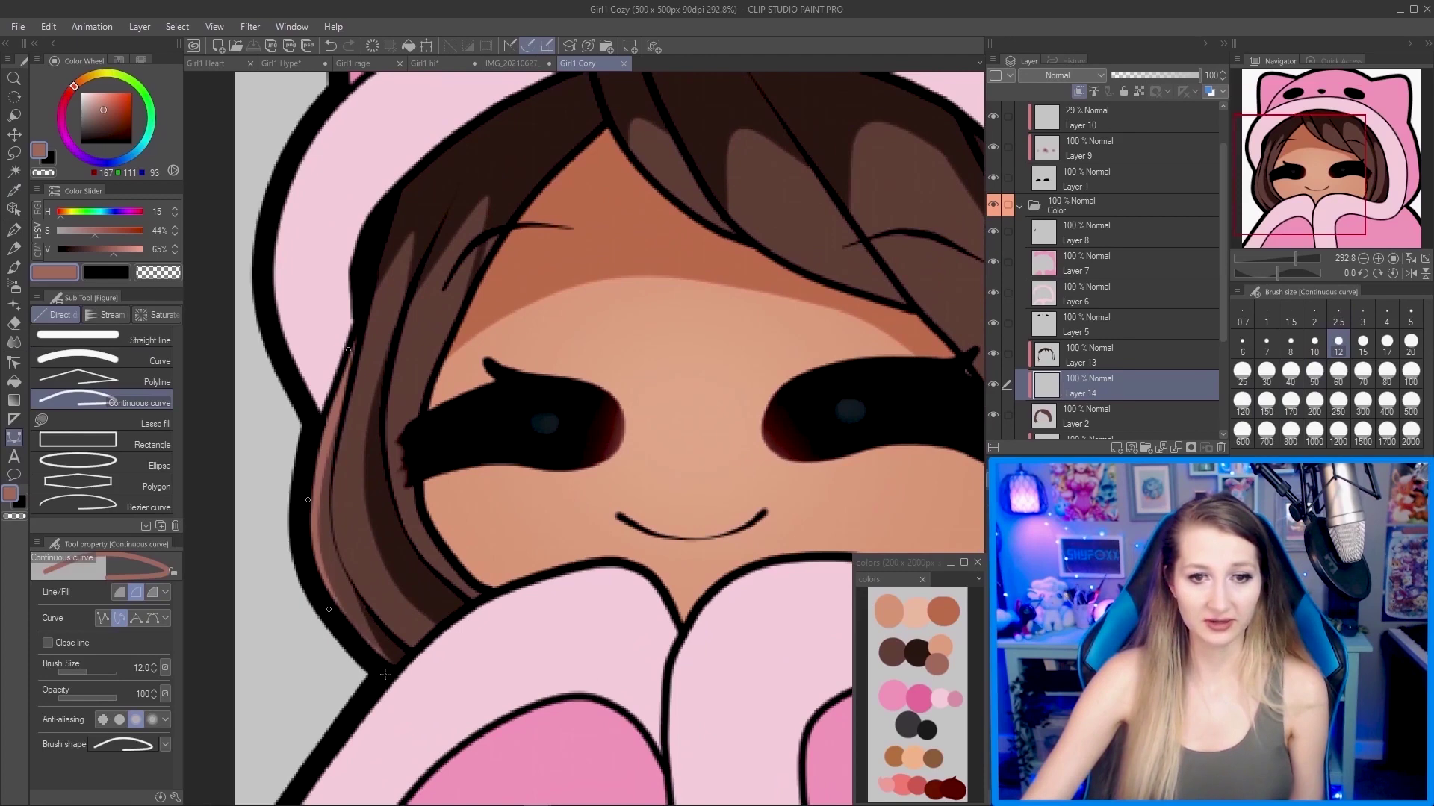
key("Return")
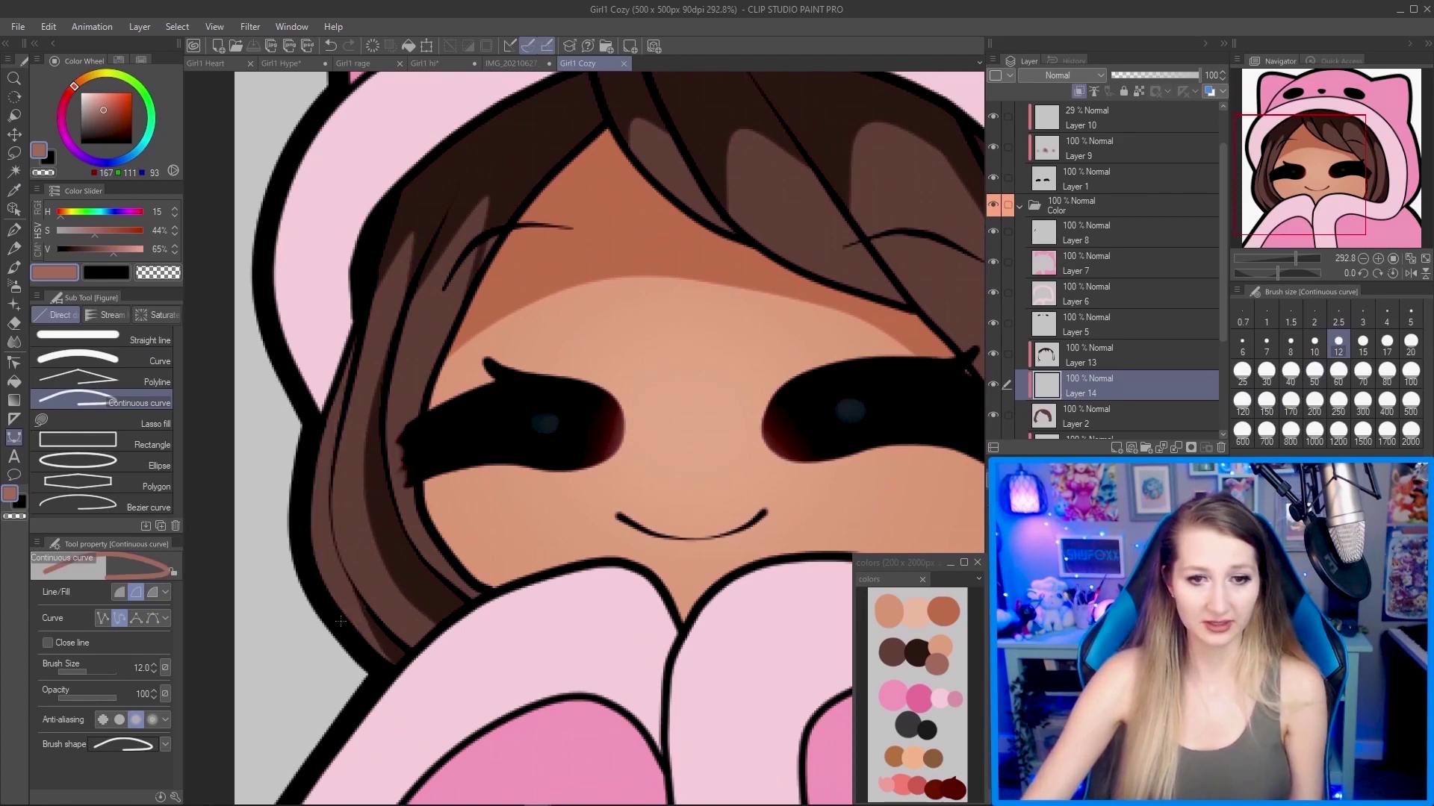
Draw a dusty brown highlight curve along the outer edge of the left hair strands at brush size 12.
left_click(336, 378)
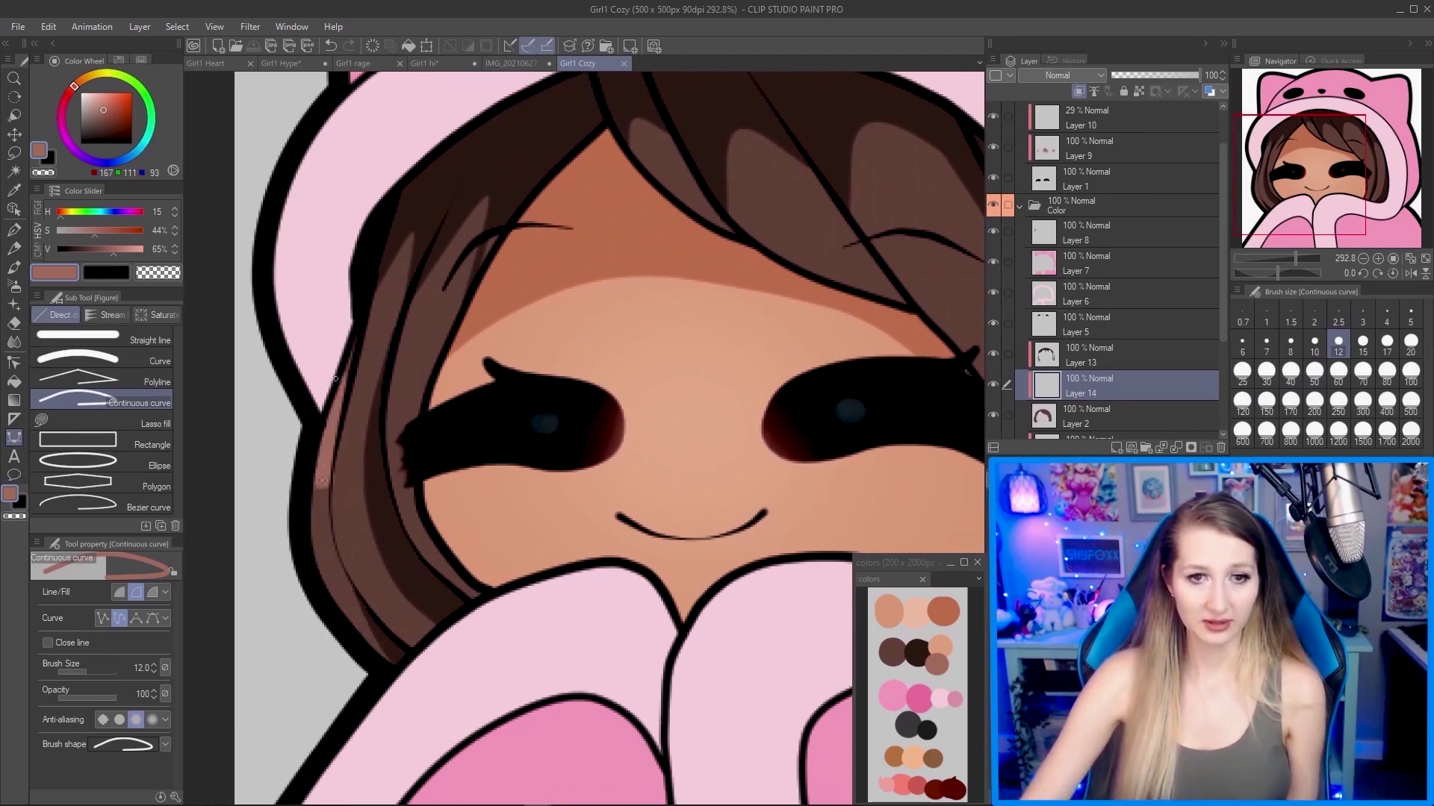
left_click(310, 521)
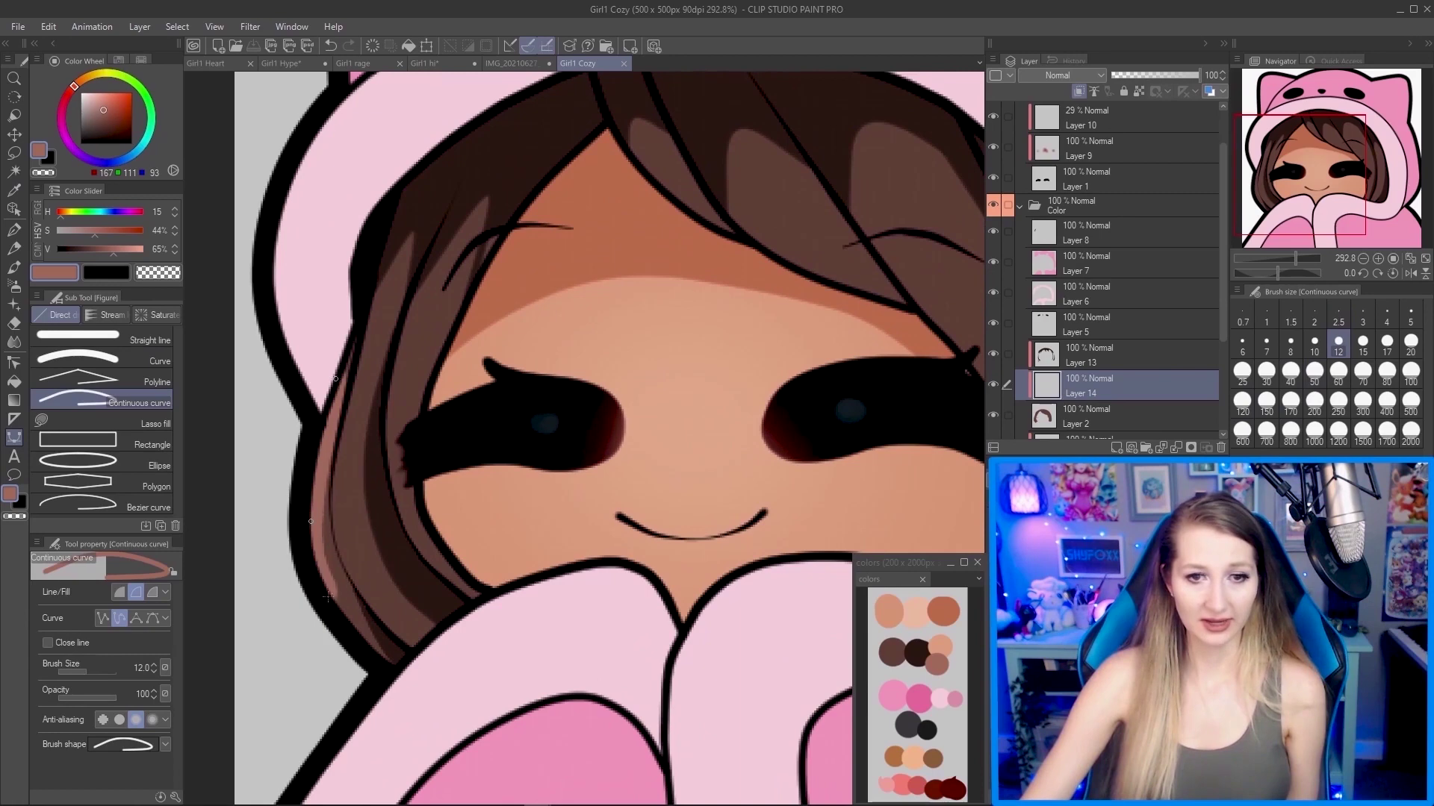
left_click(397, 680)
key("Return")
Set the continuous curve to size 6 and draw thin highlights along the lower edges of the bangs and the side strands.
scroll(397, 679, "down", 3)
scroll(446, 366, "up", 1)
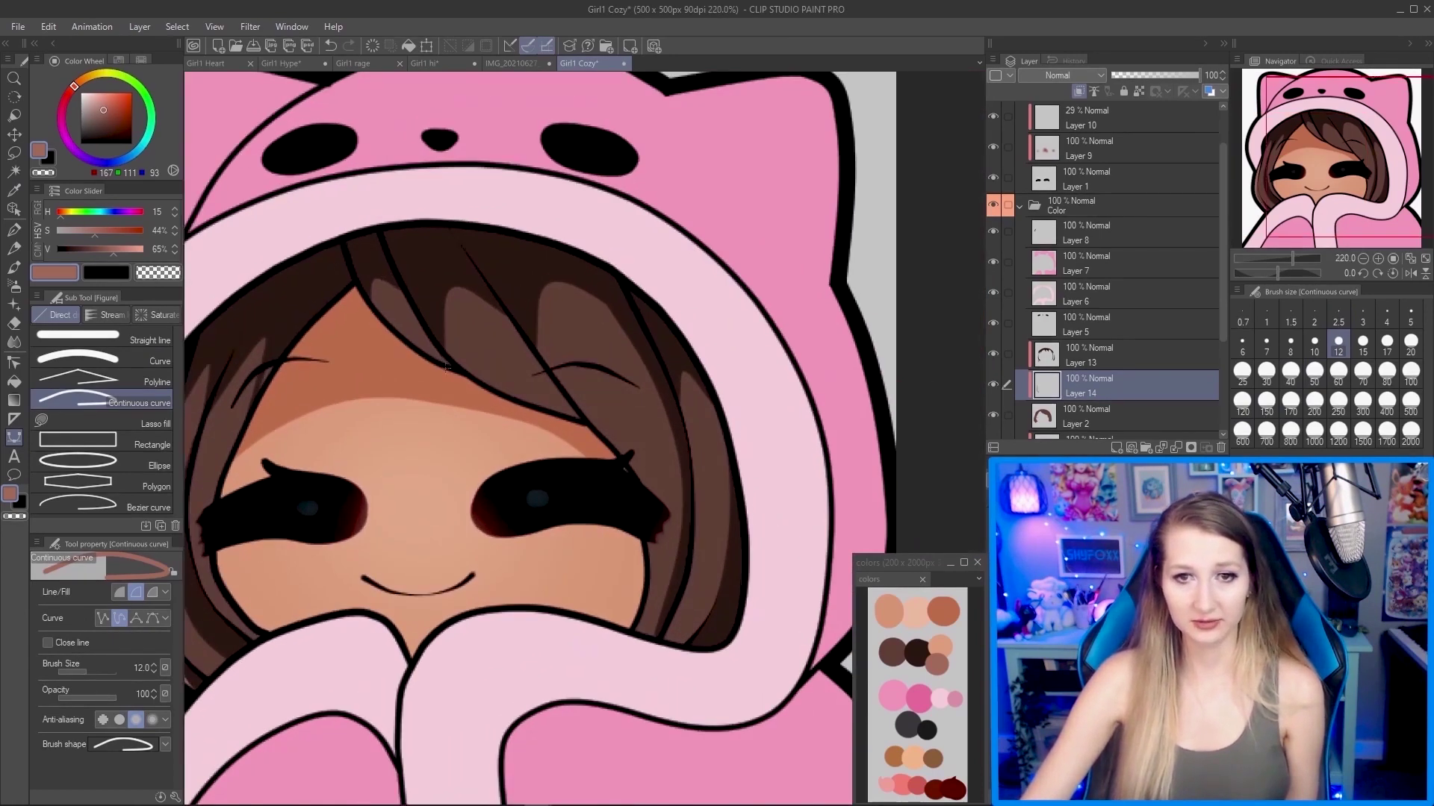
key("bracketleft")
key("bracketleft")
key("bracketleft")
key("bracketleft")
left_click(366, 301)
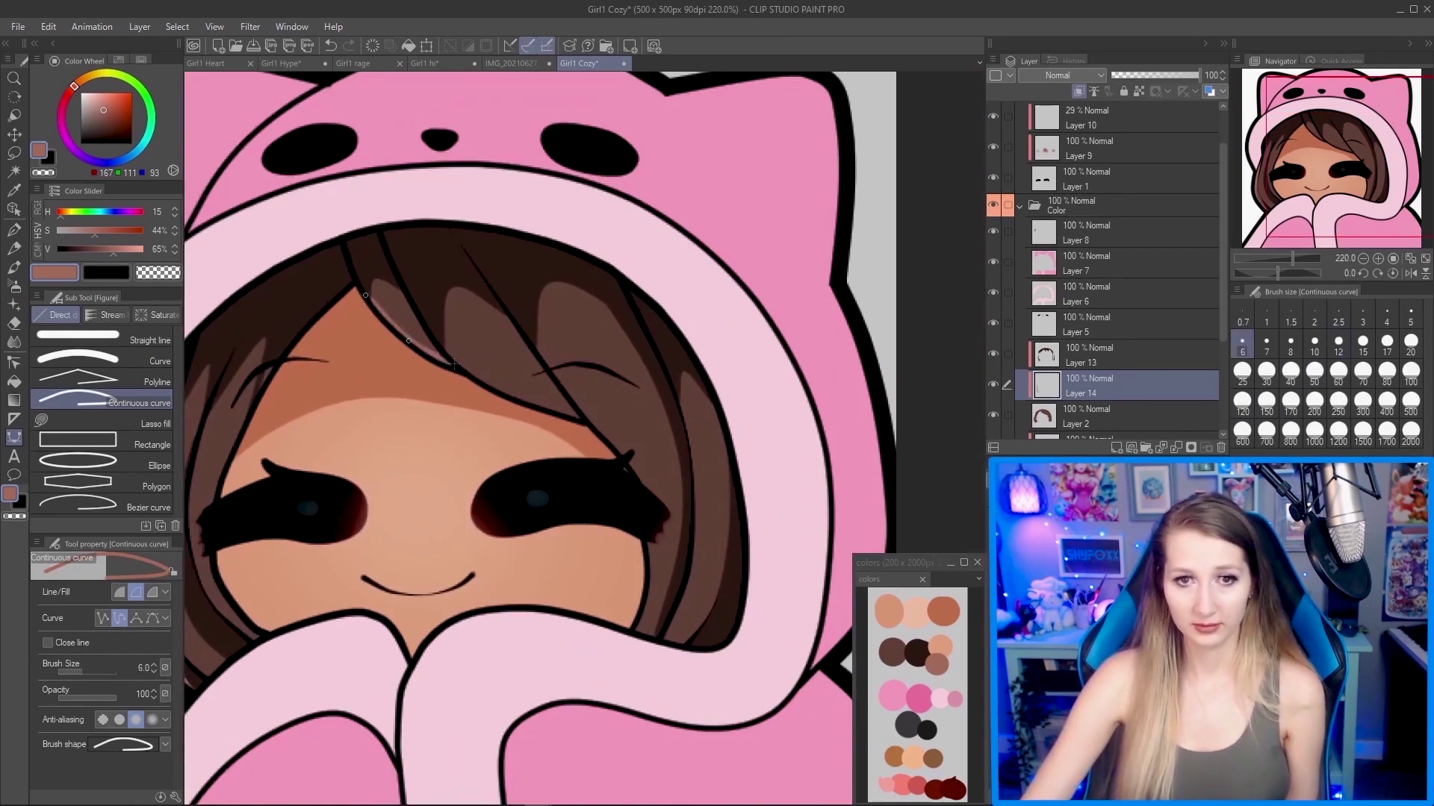
left_click(534, 339)
scroll(646, 489, "down", 2)
scroll(672, 478, "up", 1)
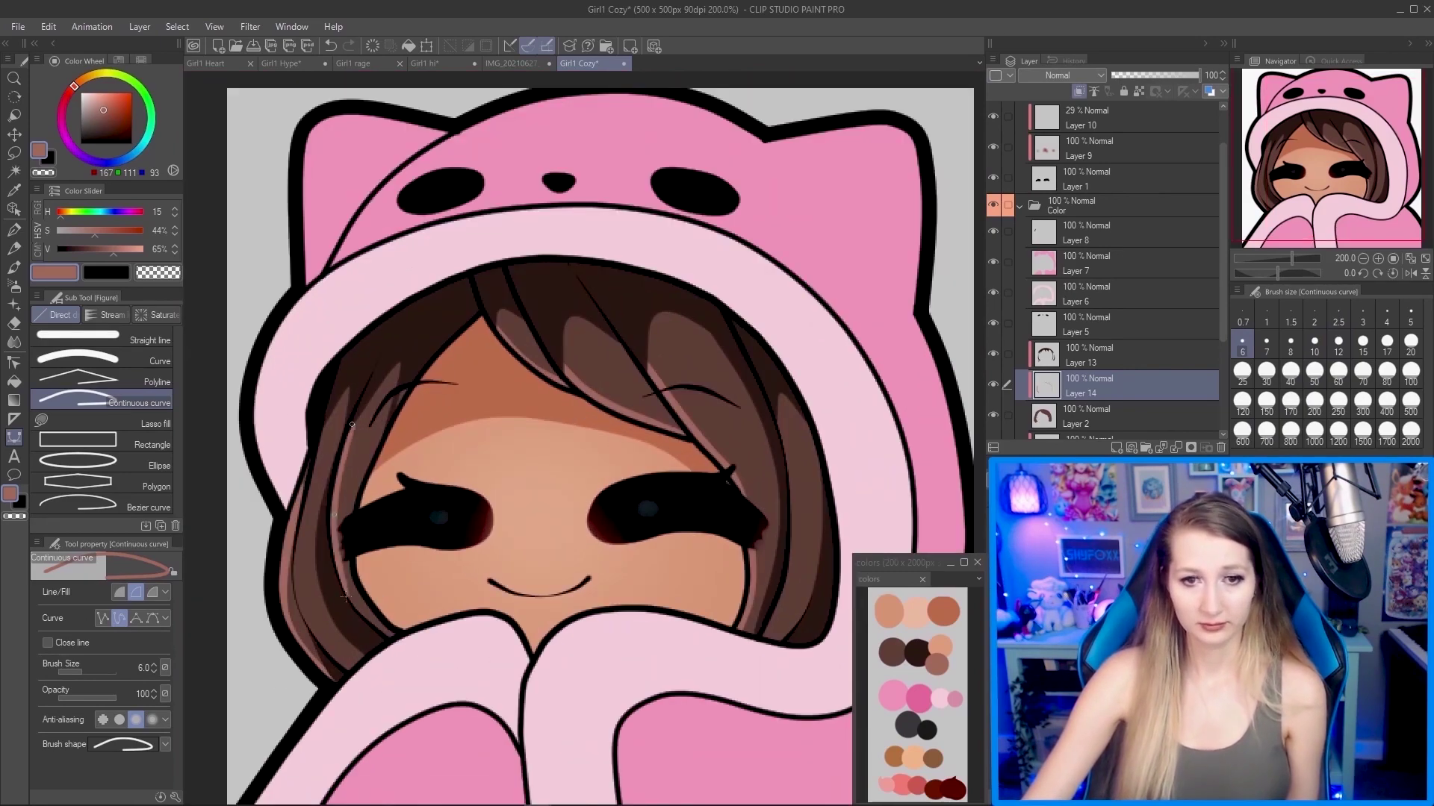
scroll(731, 478, "down", 2)
scroll(735, 465, "up", 3)
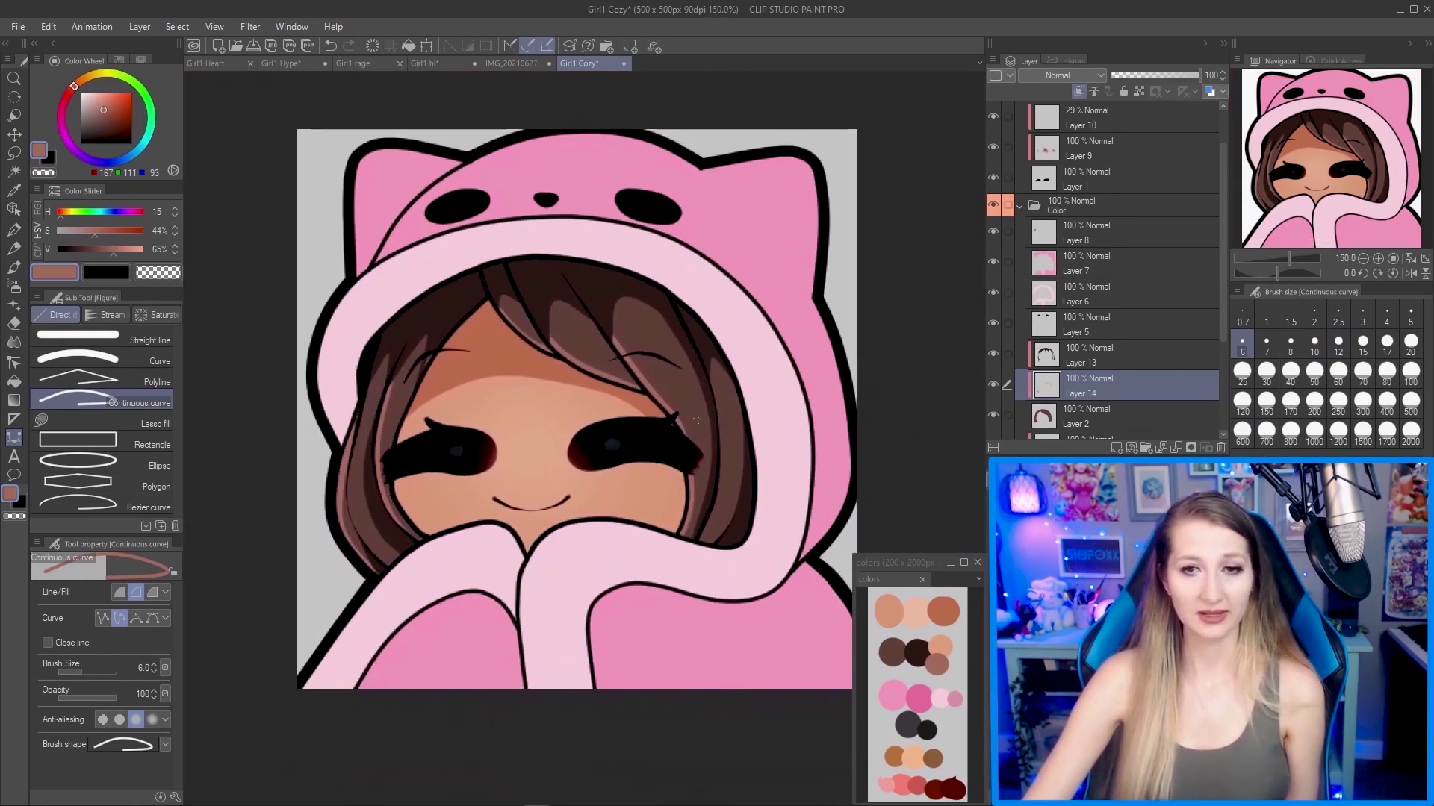
Compare the hair shading in the Girl1 hi, Girl1 rage and Girl1 Hype emotes and return to the Girl1 Cozy drawing.
left_click(445, 65)
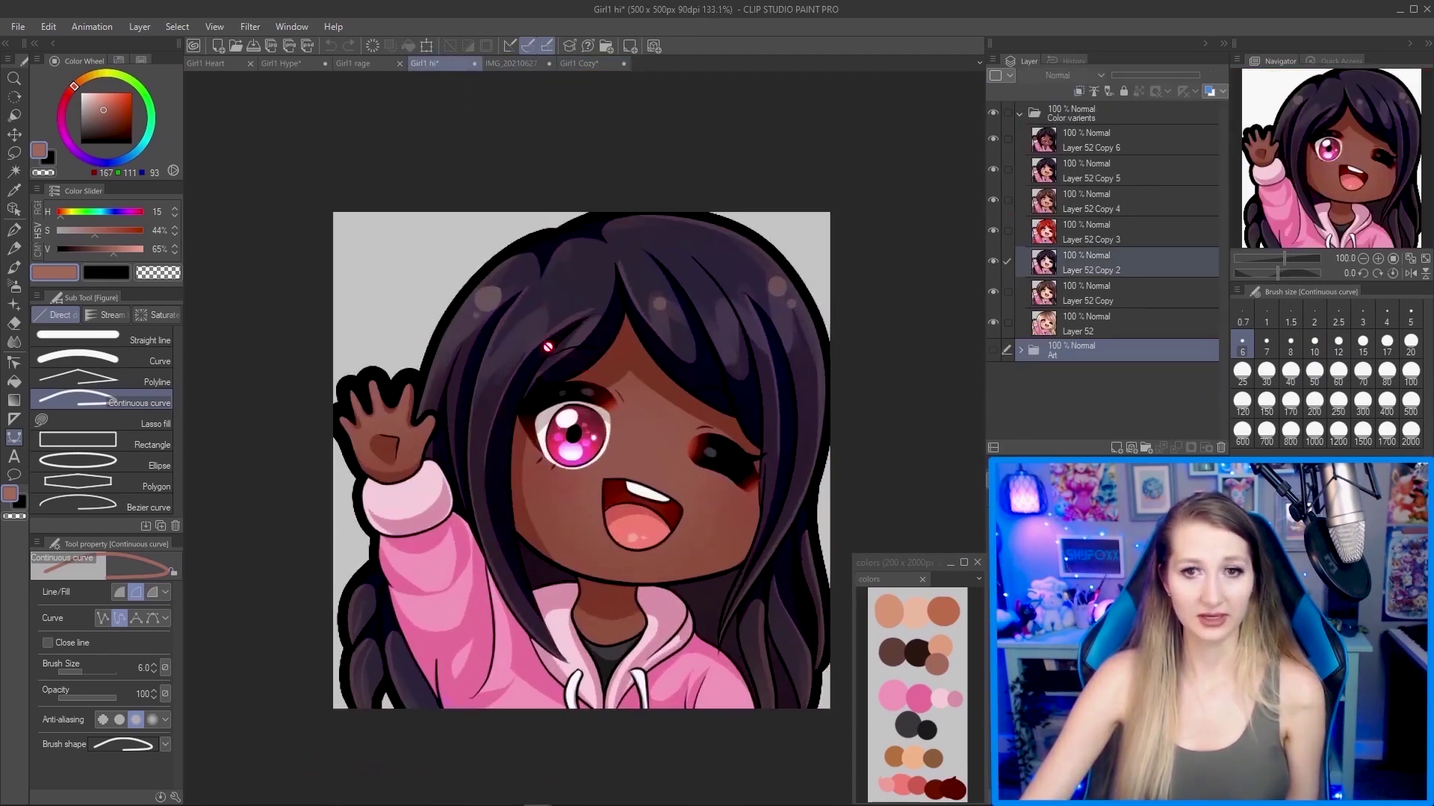
left_click(363, 68)
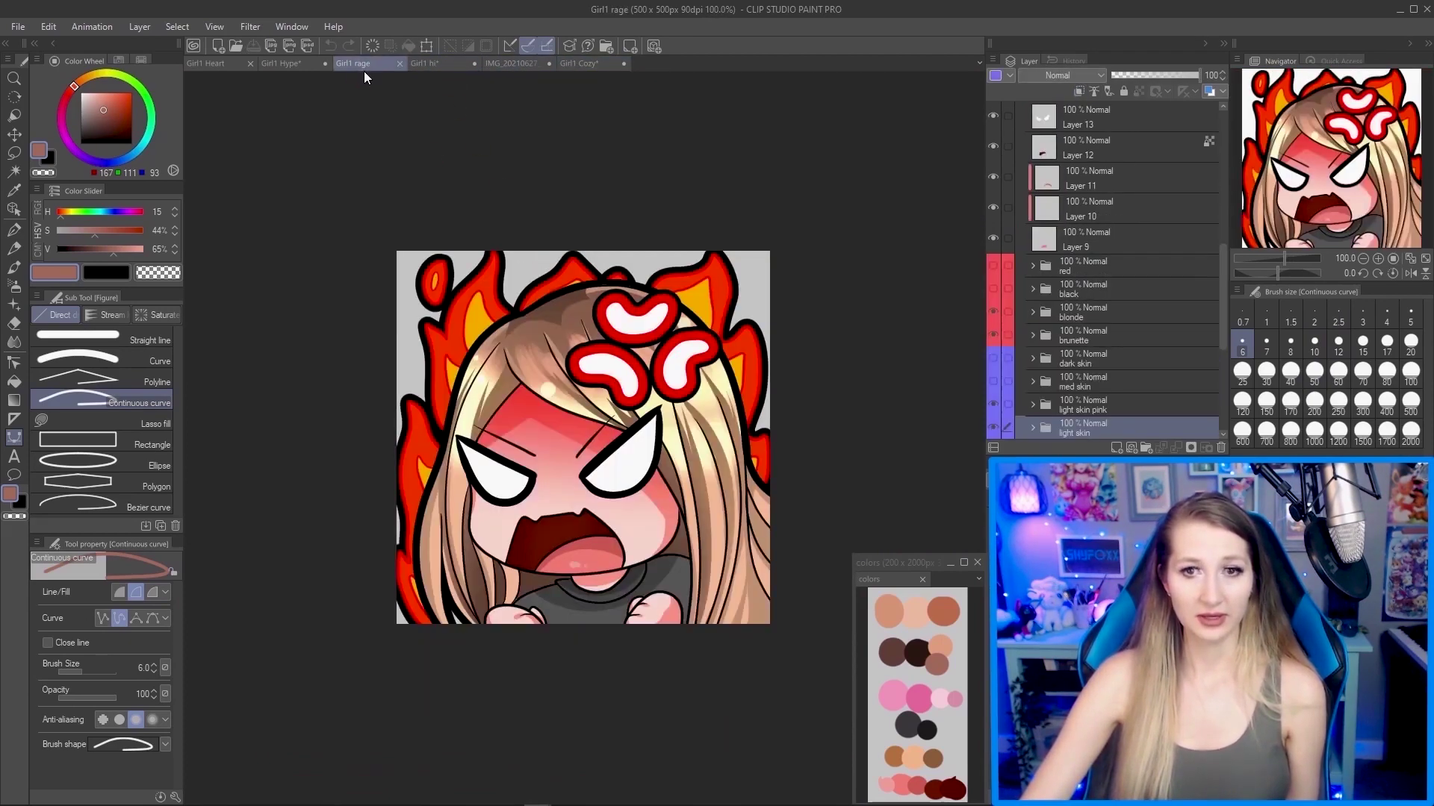
left_click(289, 62)
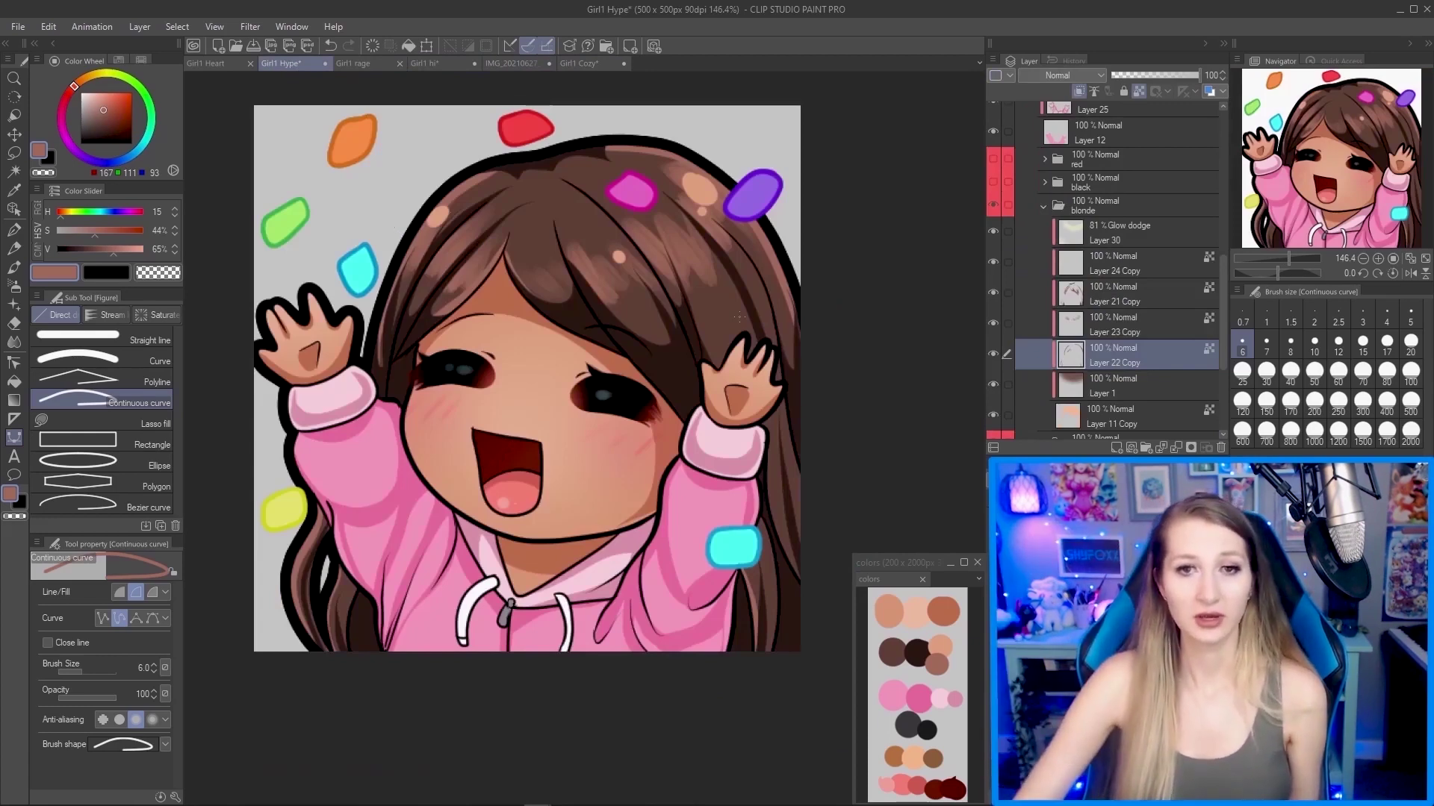
scroll(555, 265, "up", 3)
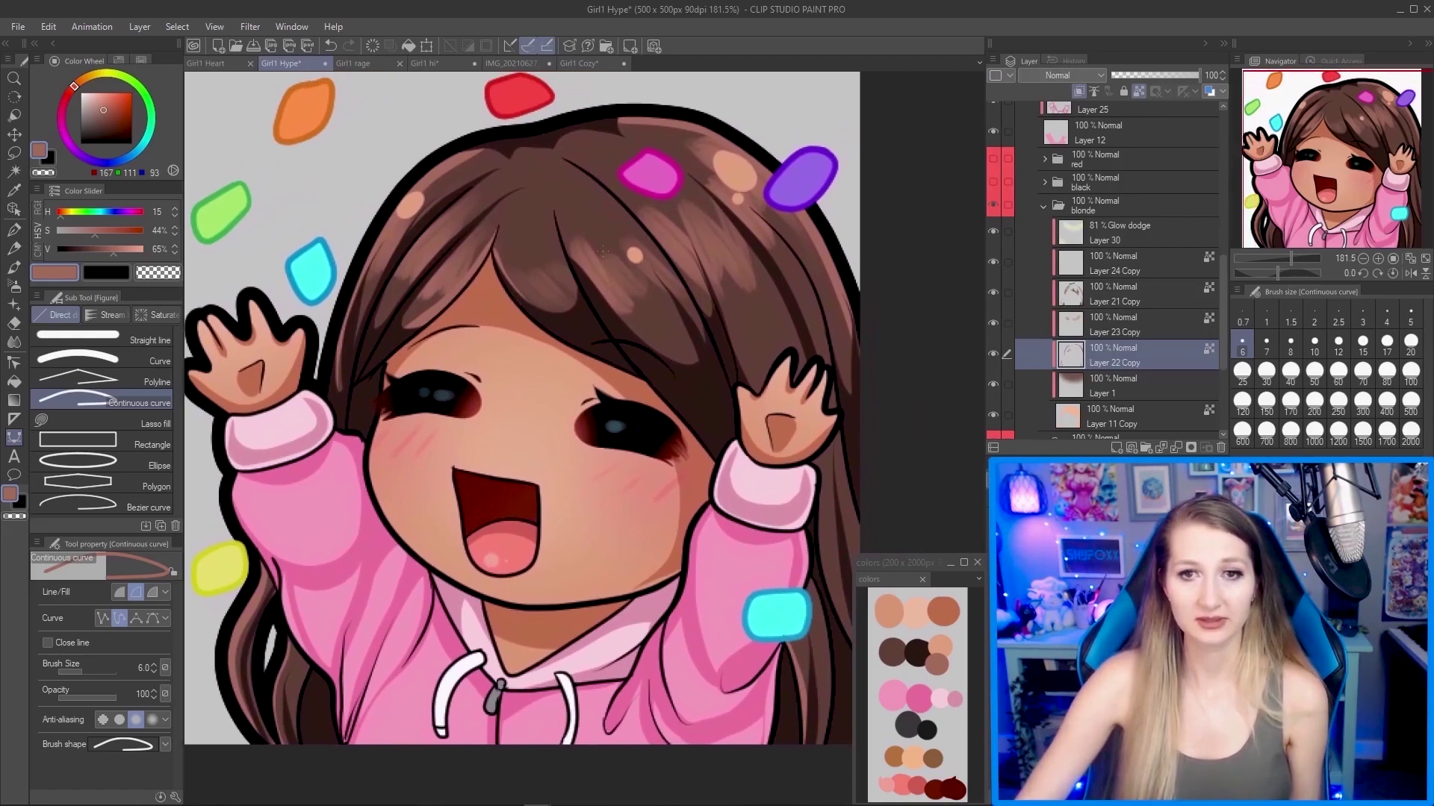
left_click(576, 63)
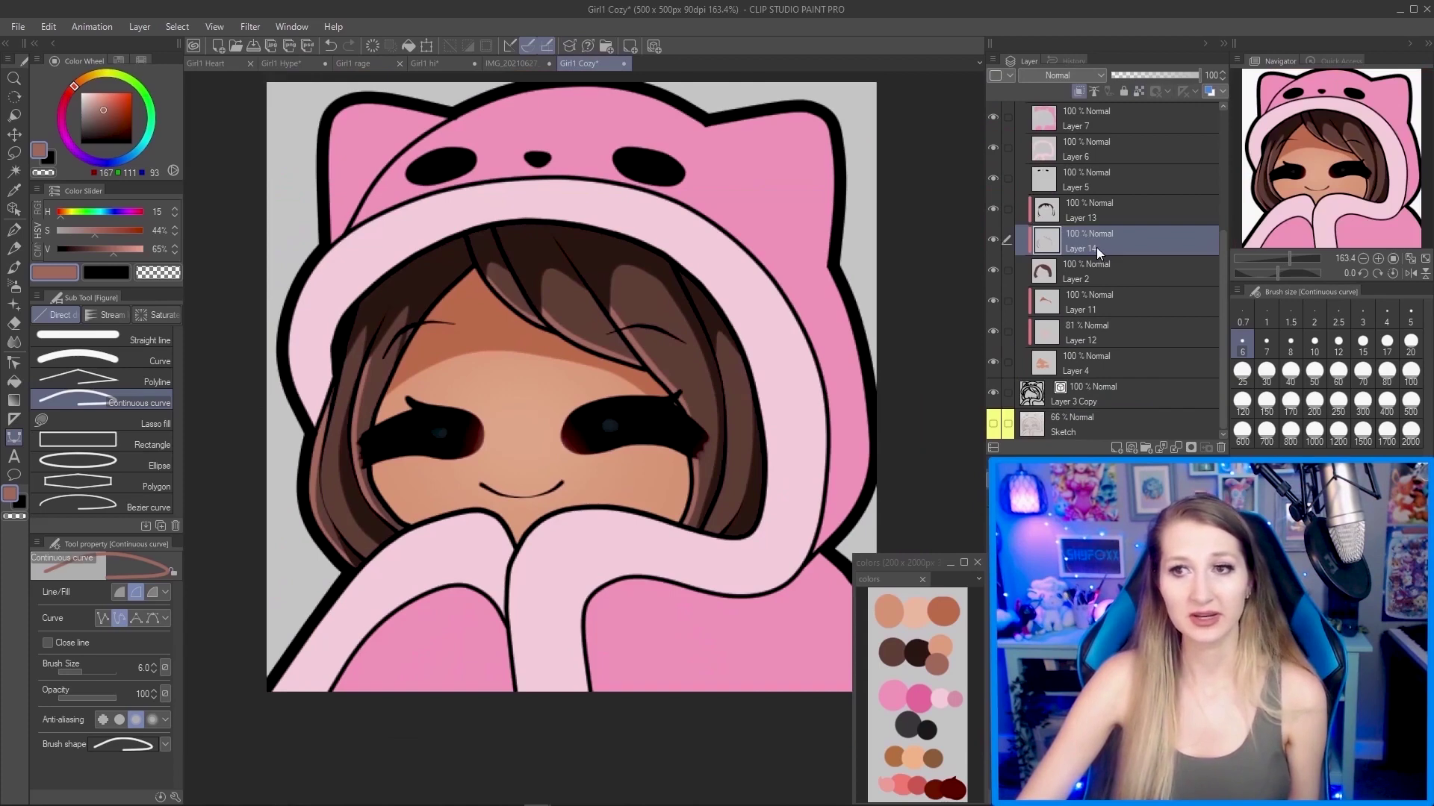
Add a clipped layer above the hair highlight layer (Layer 14) and return to the continuous curve tool.
key("ctrl+shift+n")
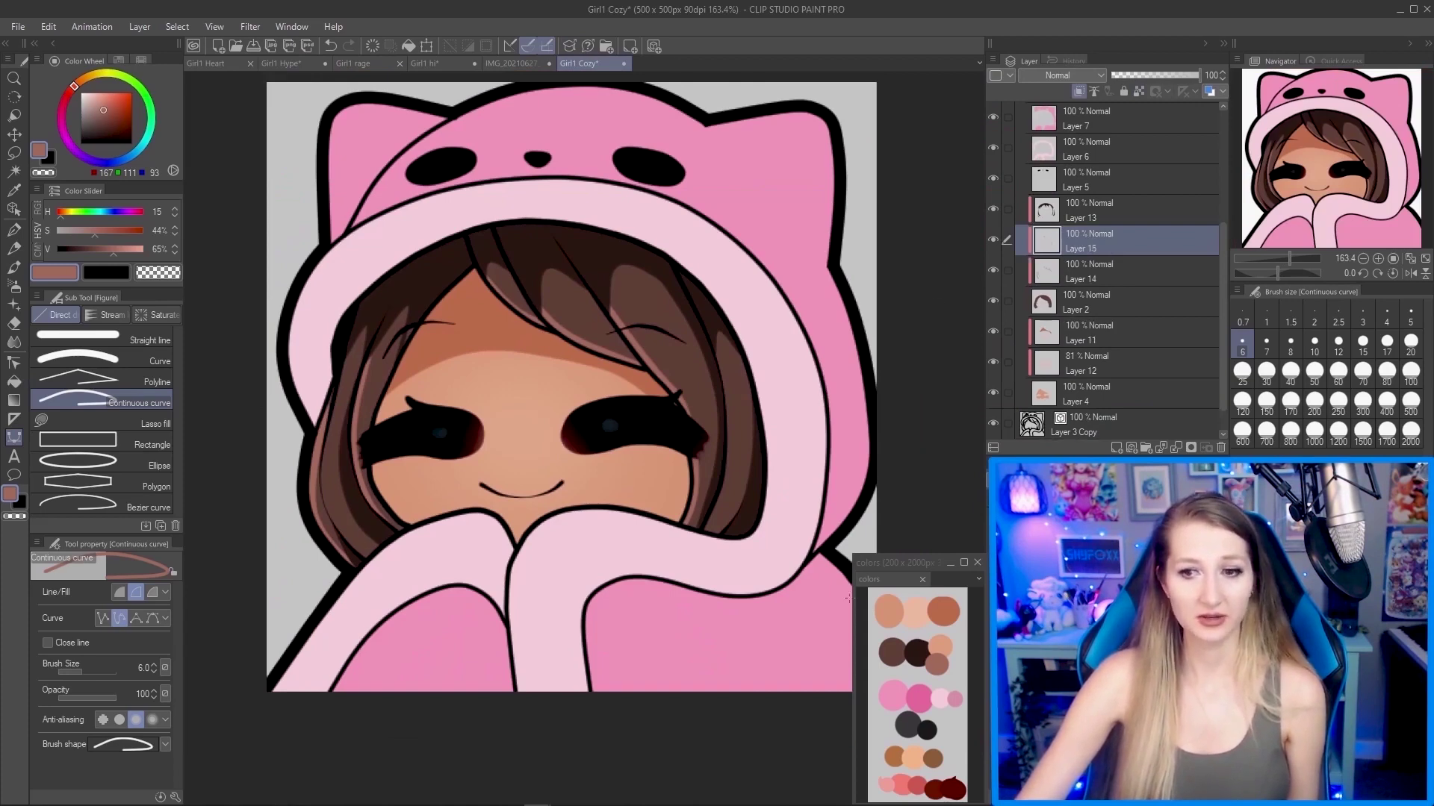
key("p")
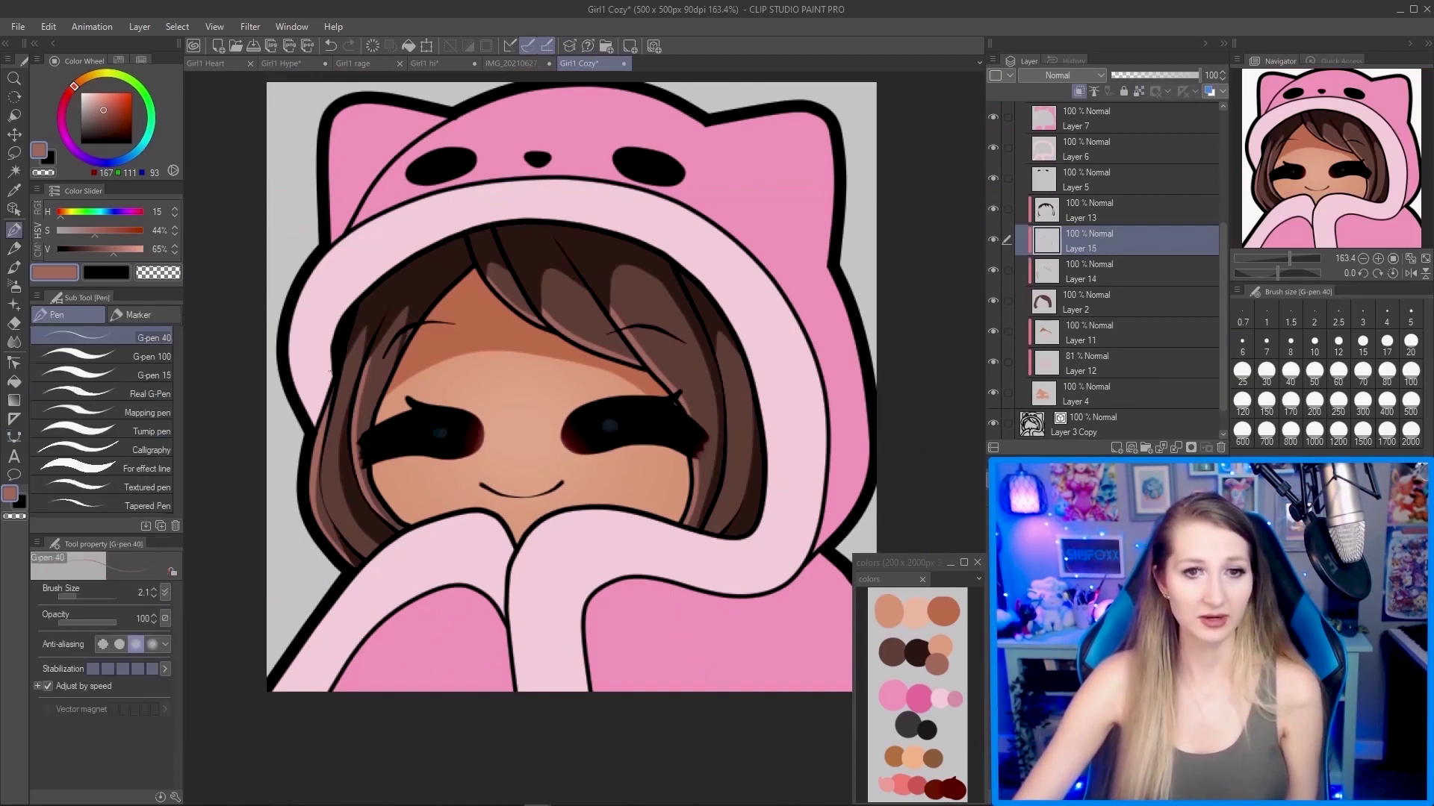
left_click(15, 439)
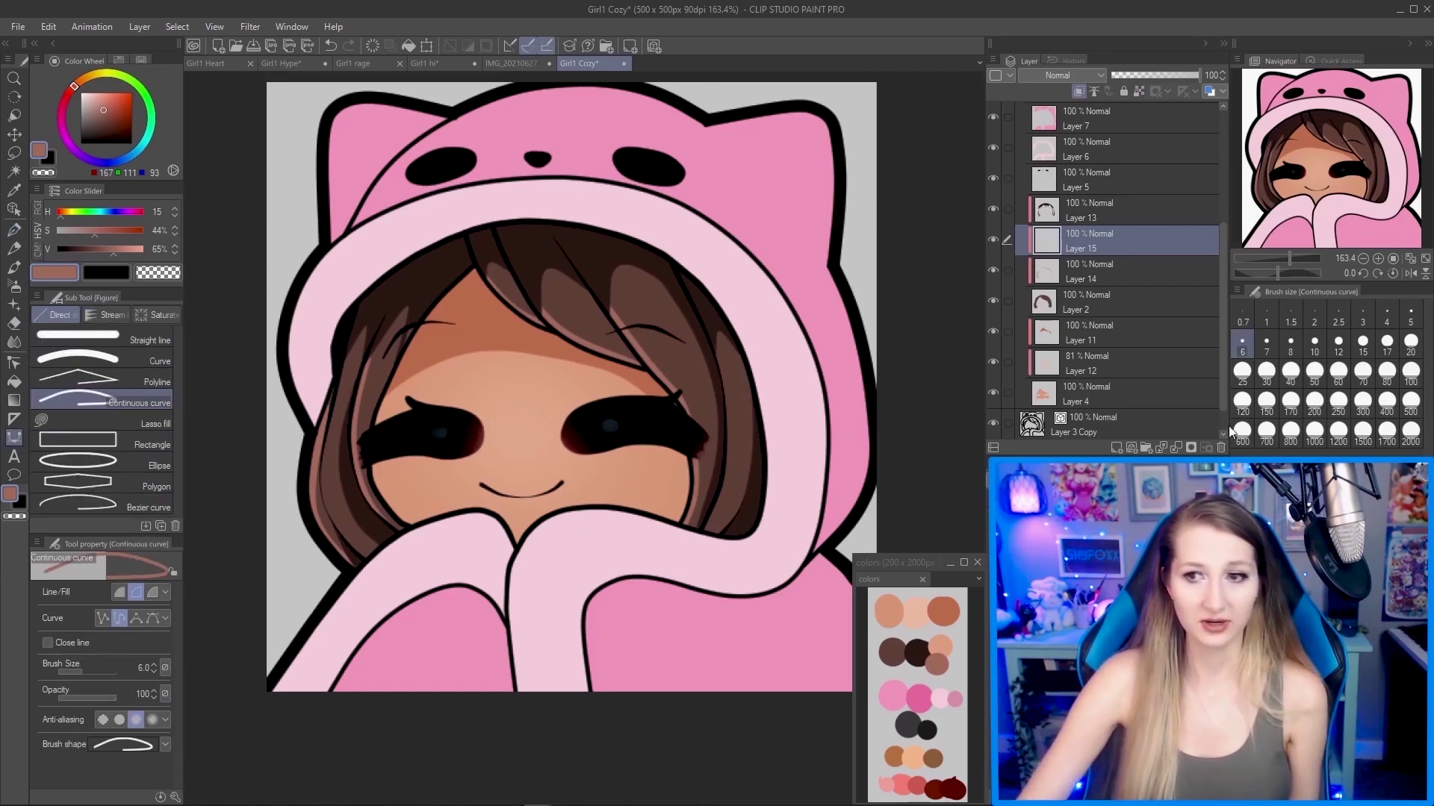
Try a broad curved highlight band across the hair with the continuous curve at size 50 and clear it from the layer.
left_click(1314, 371)
left_click(309, 374)
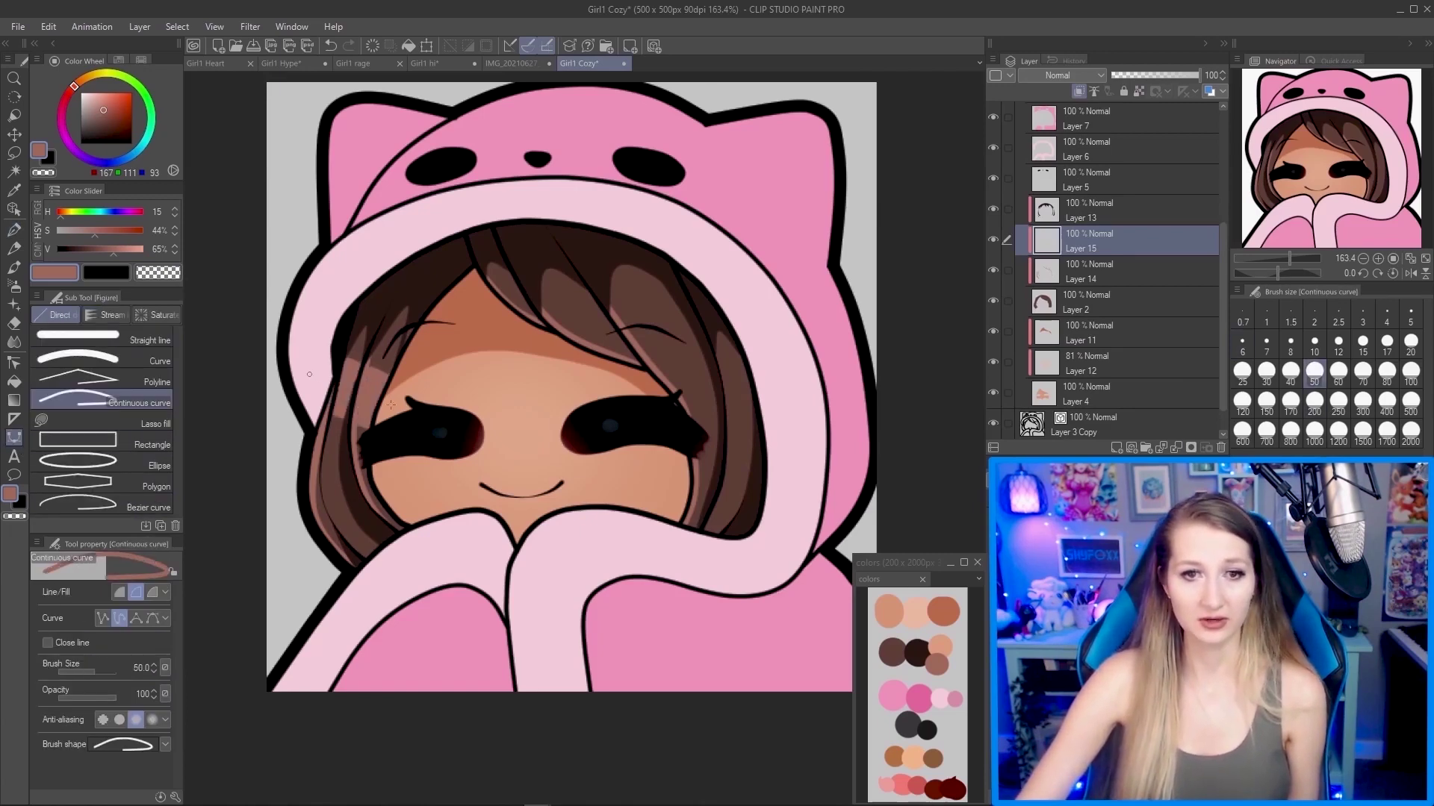
left_click(401, 400)
left_click(665, 365)
double_click(732, 369)
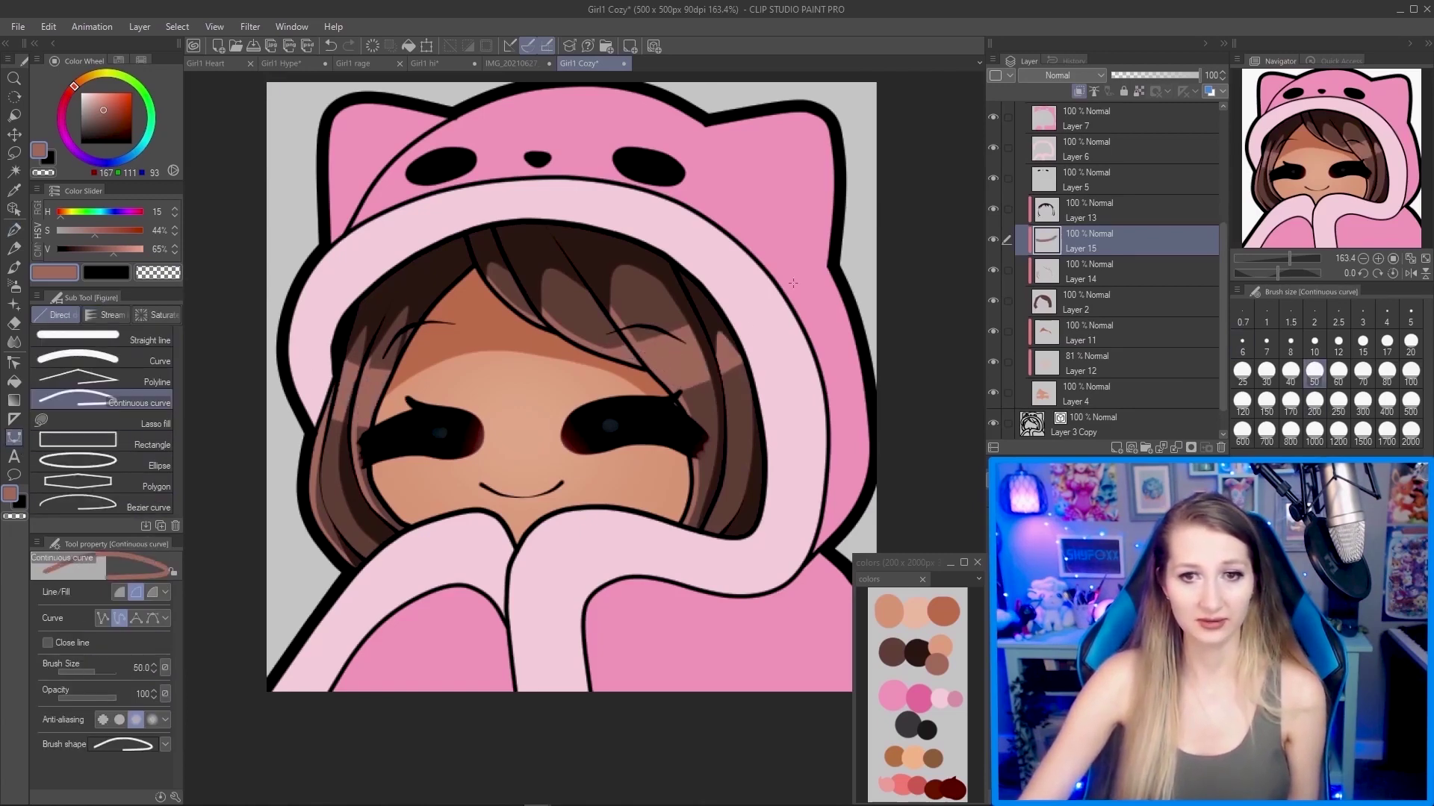
scroll(705, 366, "down", 3)
scroll(706, 366, "up", 2)
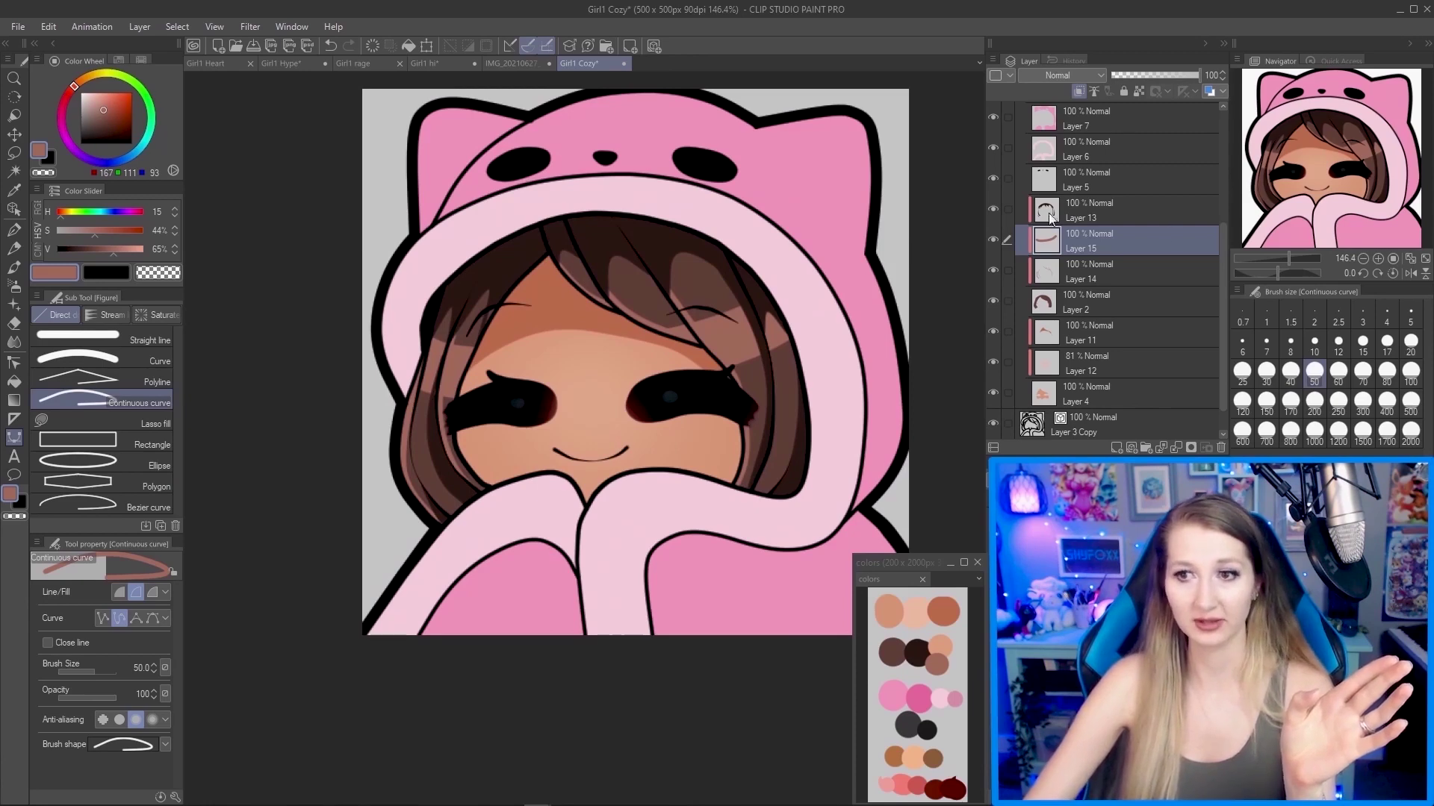
left_click(371, 44)
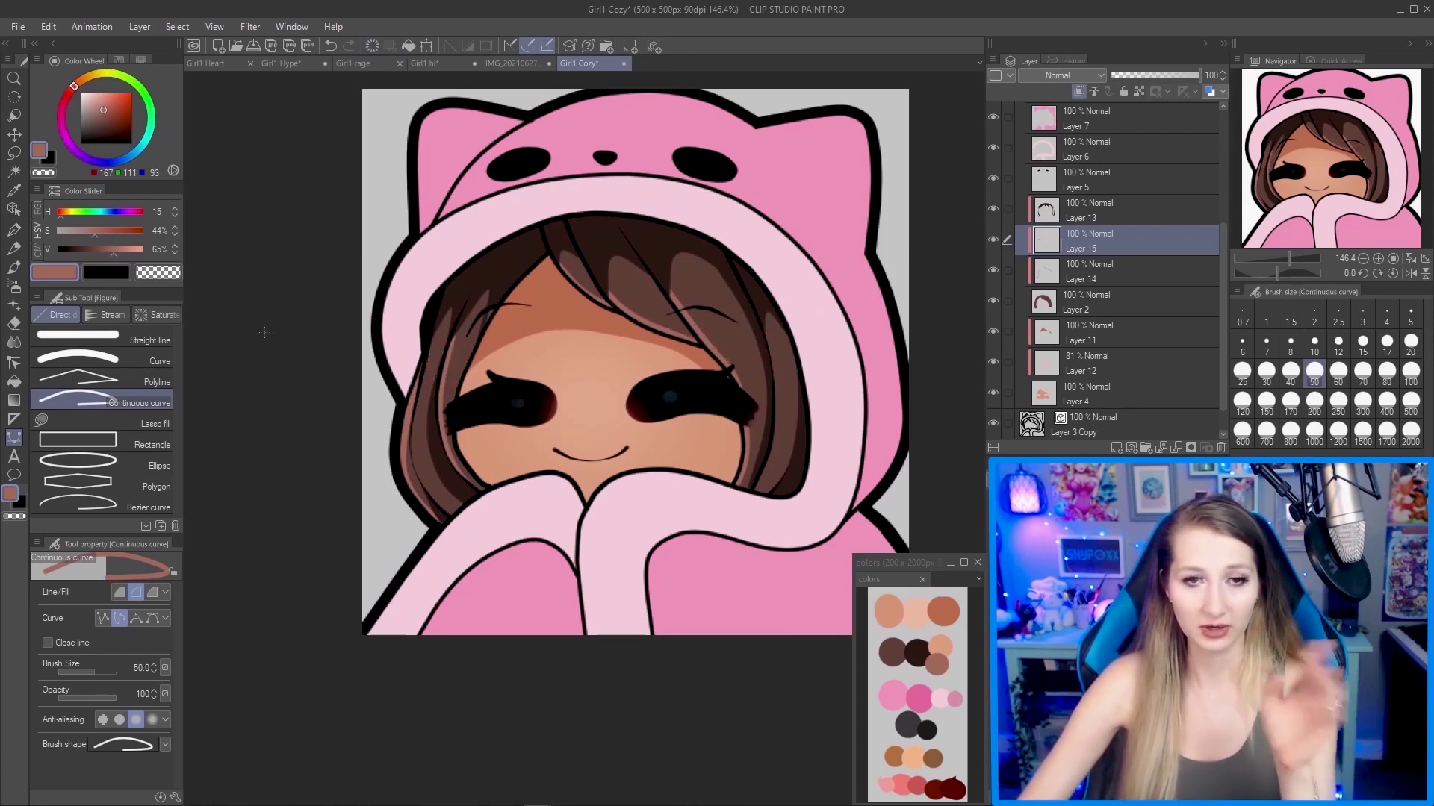
Choose the Watercolor brush and set its size to 15.9, amount of paint to 40 and density of paint to 41.
left_click(14, 266)
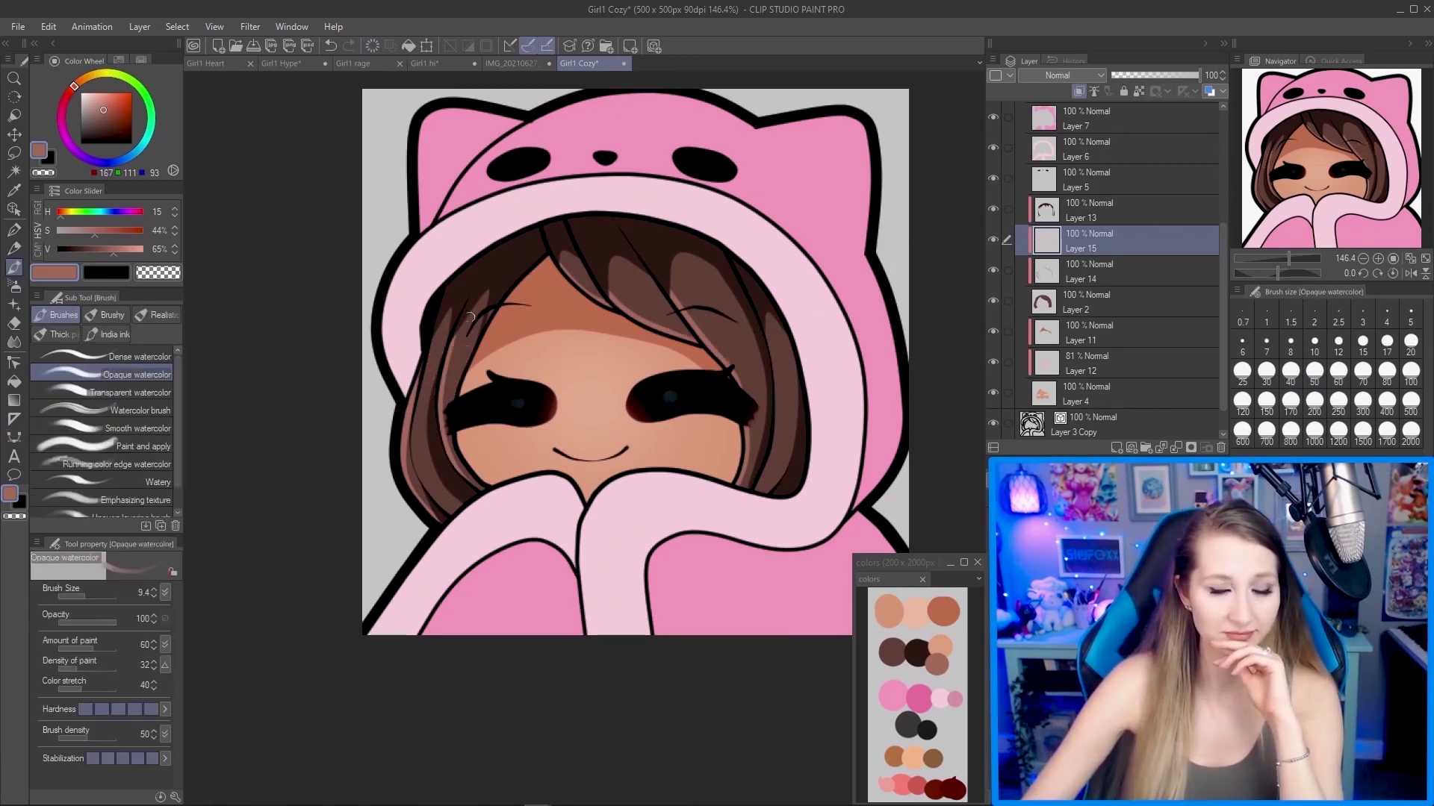
left_click(144, 411)
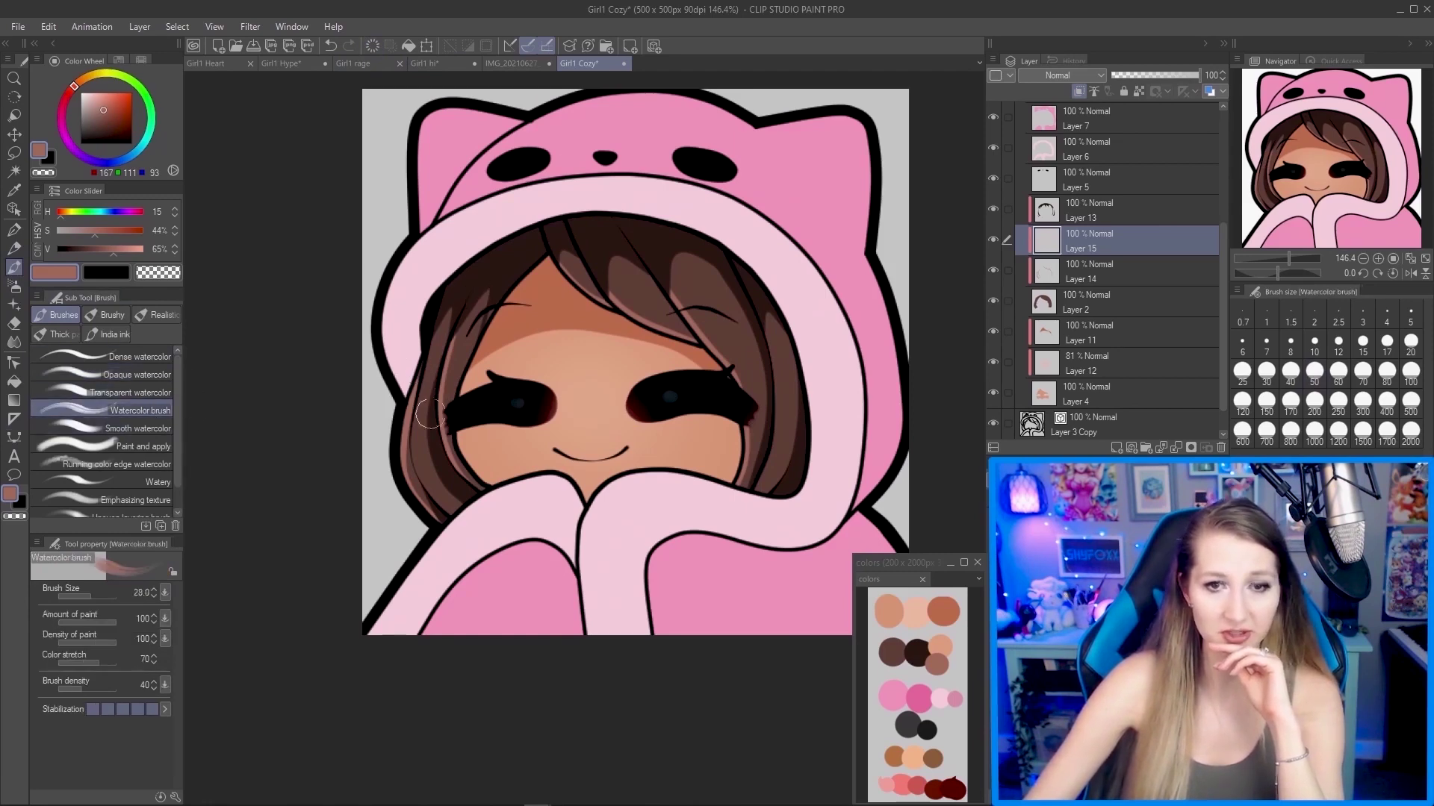
scroll(430, 413, "up", 2)
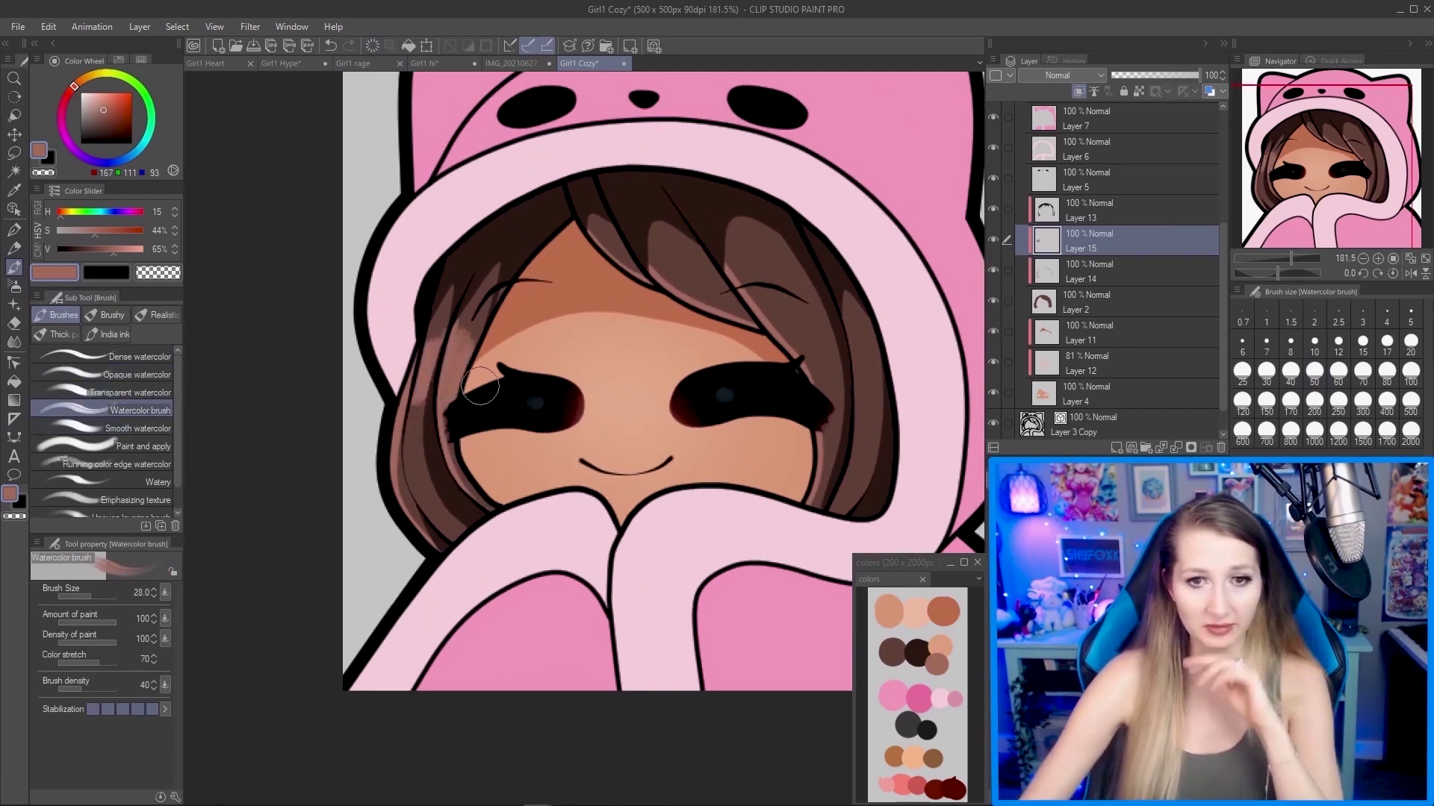
left_click_drag(480, 386, 508, 387)
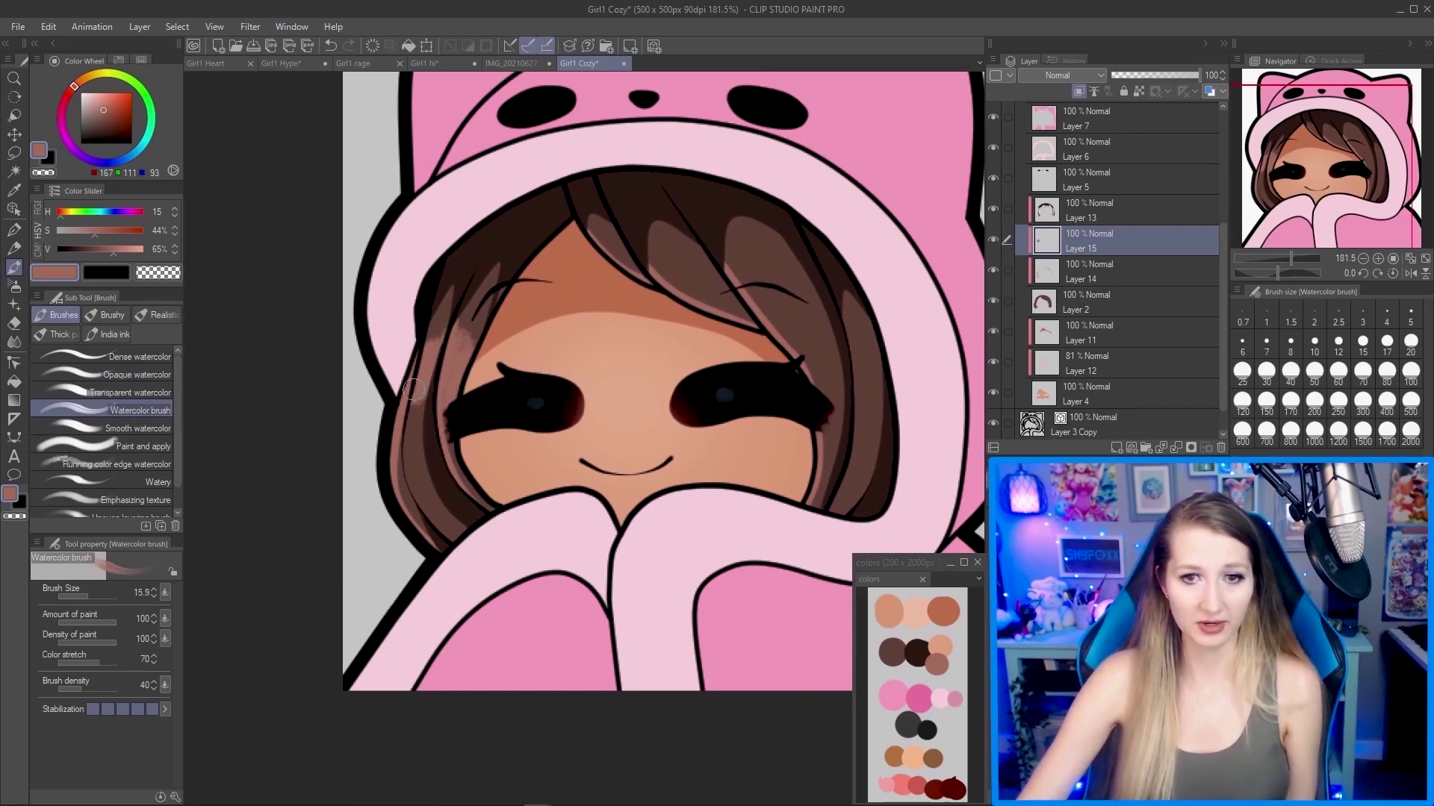
scroll(413, 388, "up", 2)
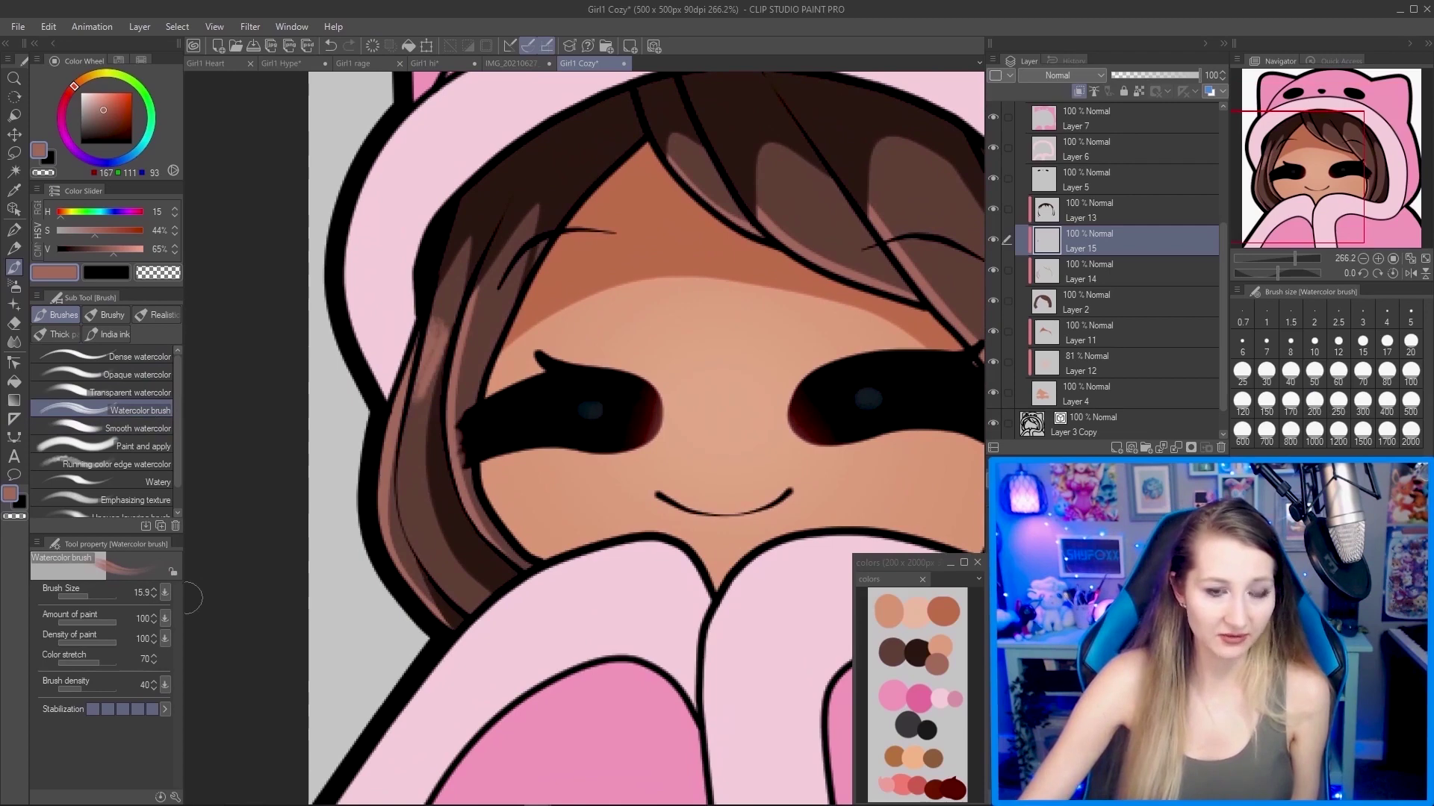
mouse_move(81, 649)
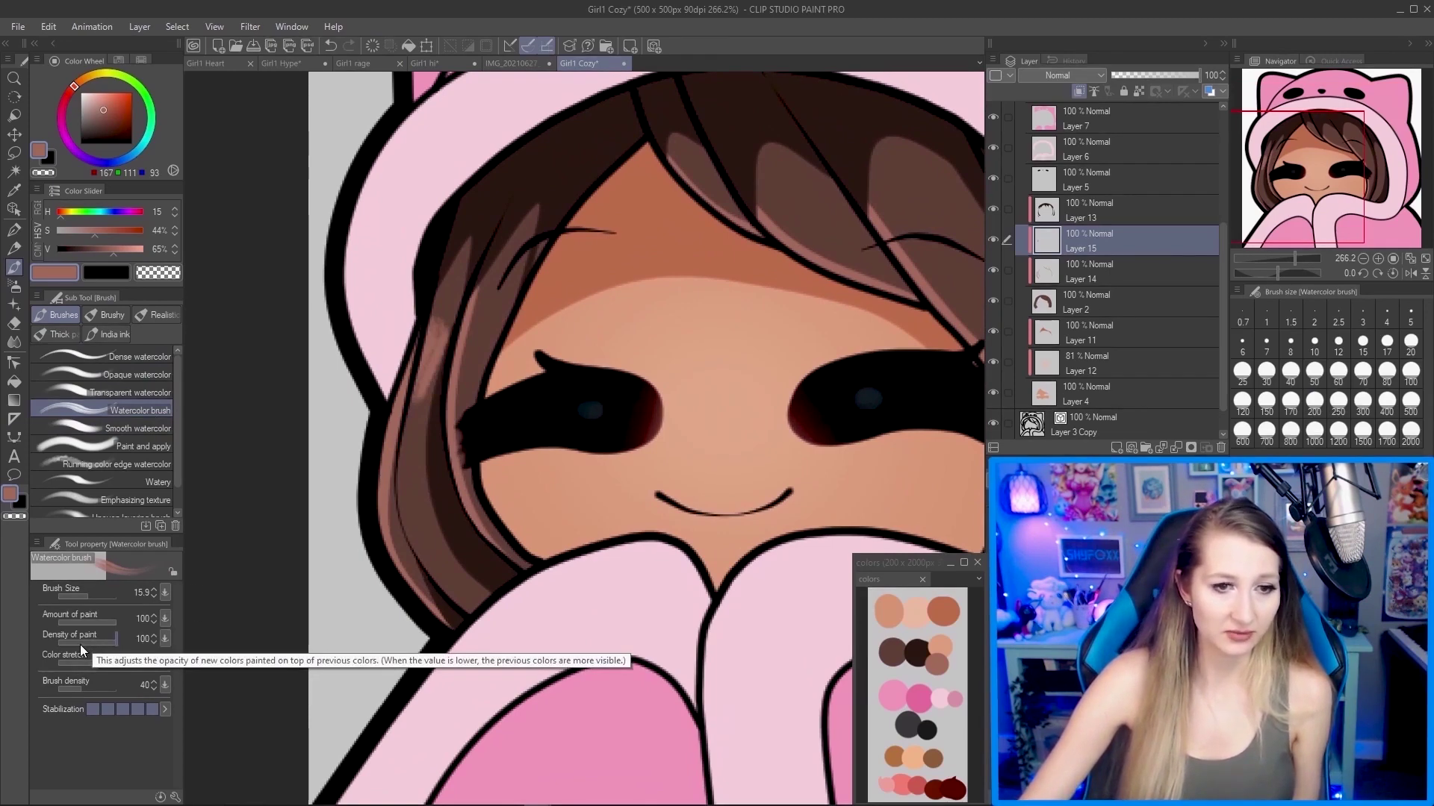
left_click(78, 621)
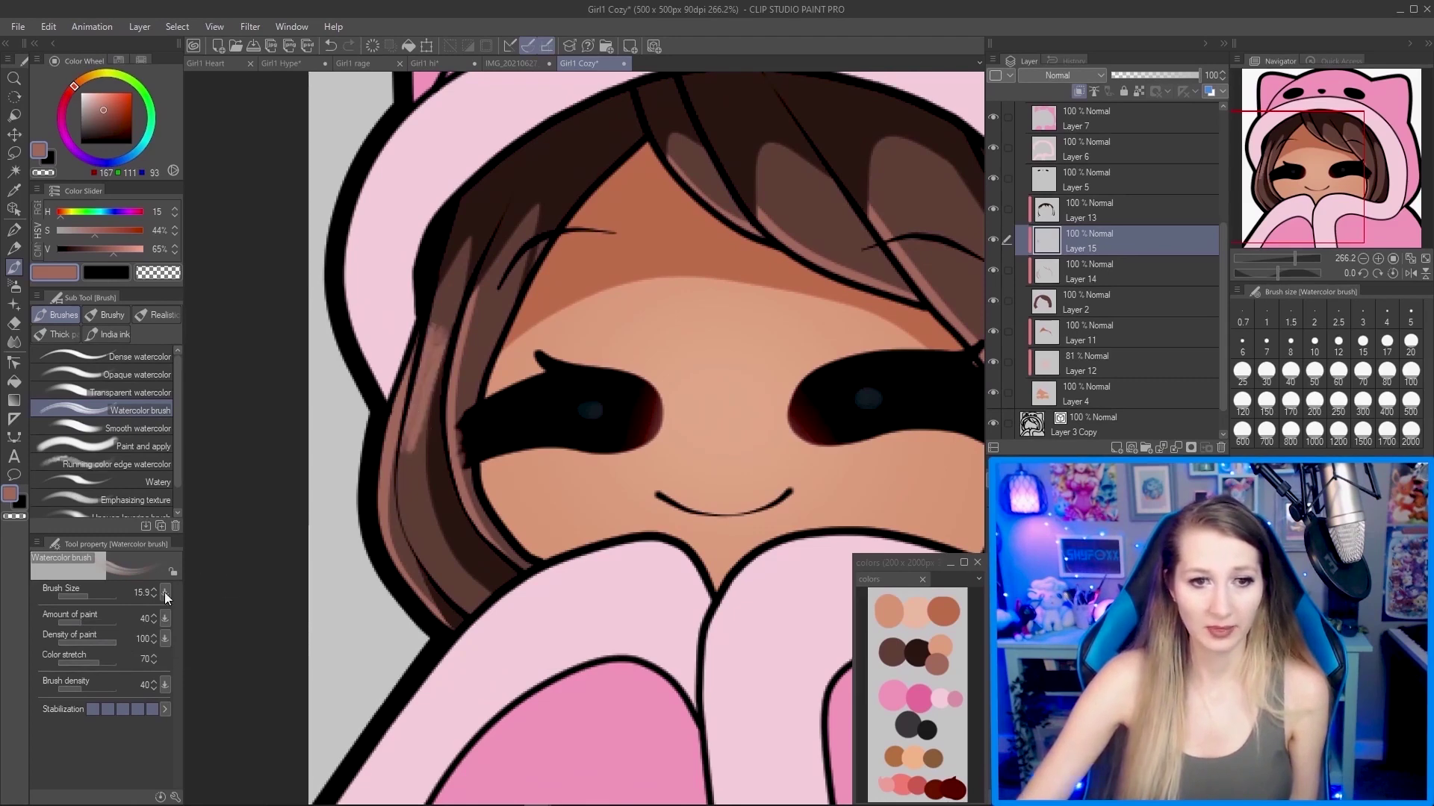
left_click(82, 642)
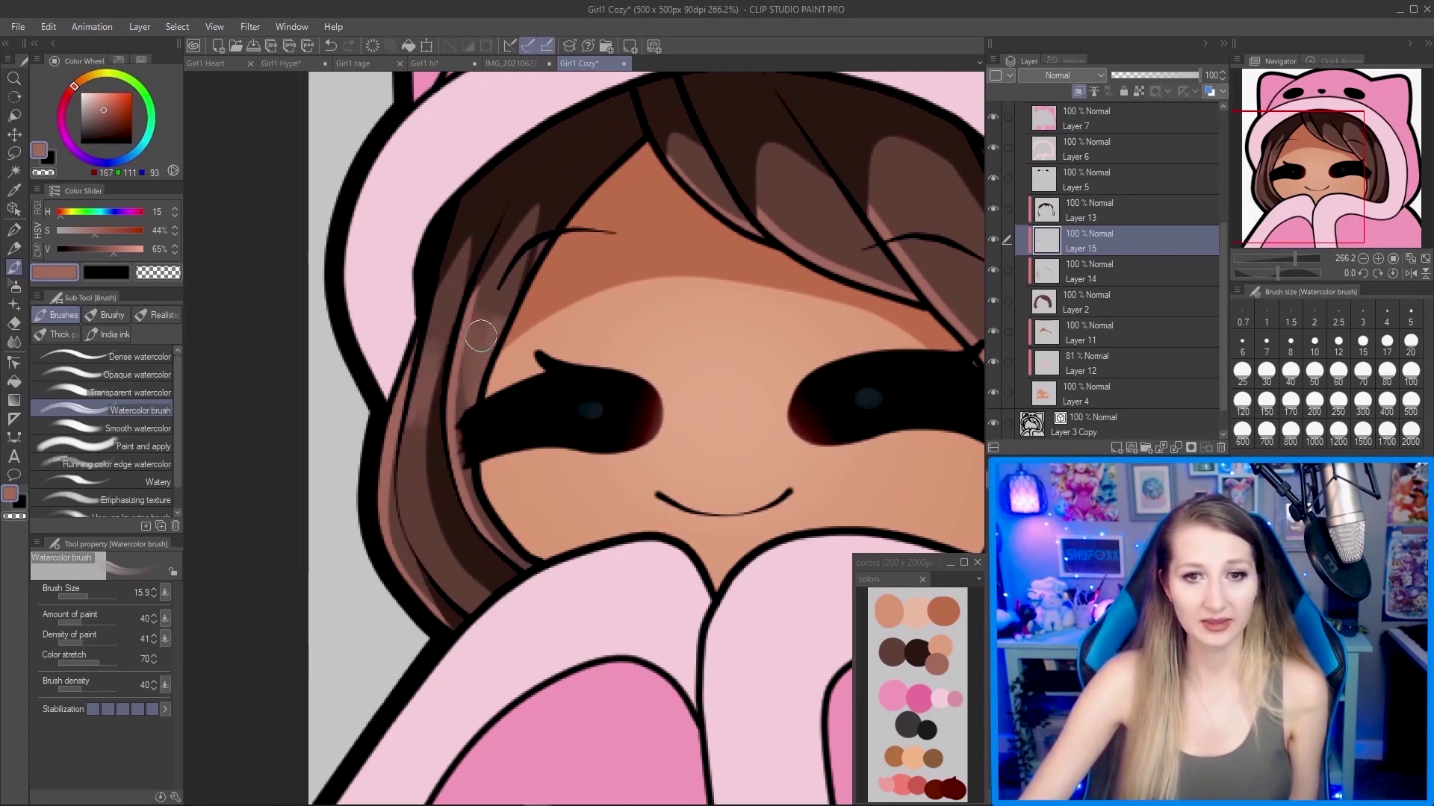
Brush soft dusty brown highlights over the bangs and the right side strands with the Watercolor brush.
key("ctrl+minus")
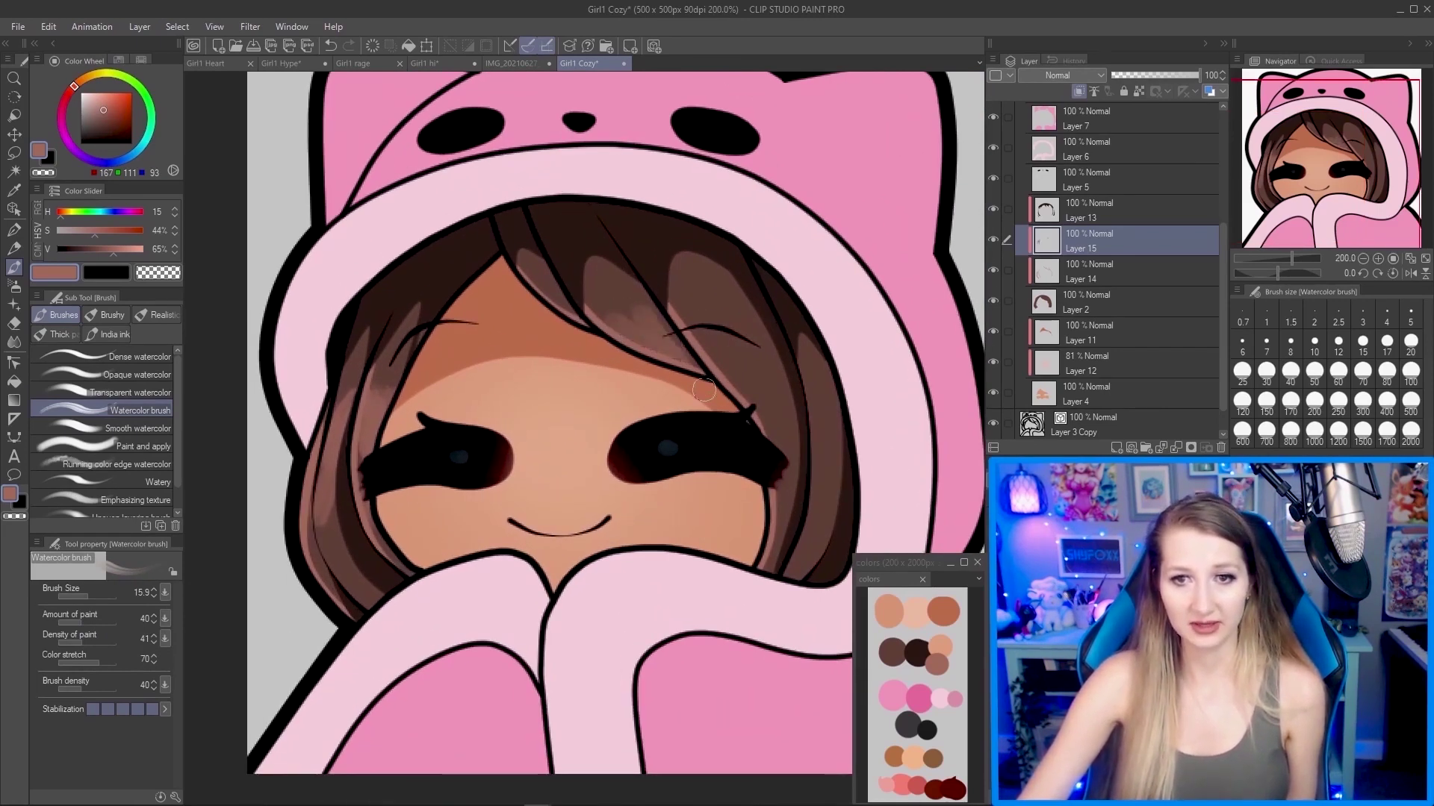
mouse_move(704, 389)
left_mouse_down()
mouse_move(679, 312)
mouse_move(742, 386)
mouse_move(704, 279)
mouse_move(769, 416)
mouse_move(762, 303)
mouse_move(799, 414)
mouse_move(801, 321)
mouse_move(847, 471)
left_mouse_up()
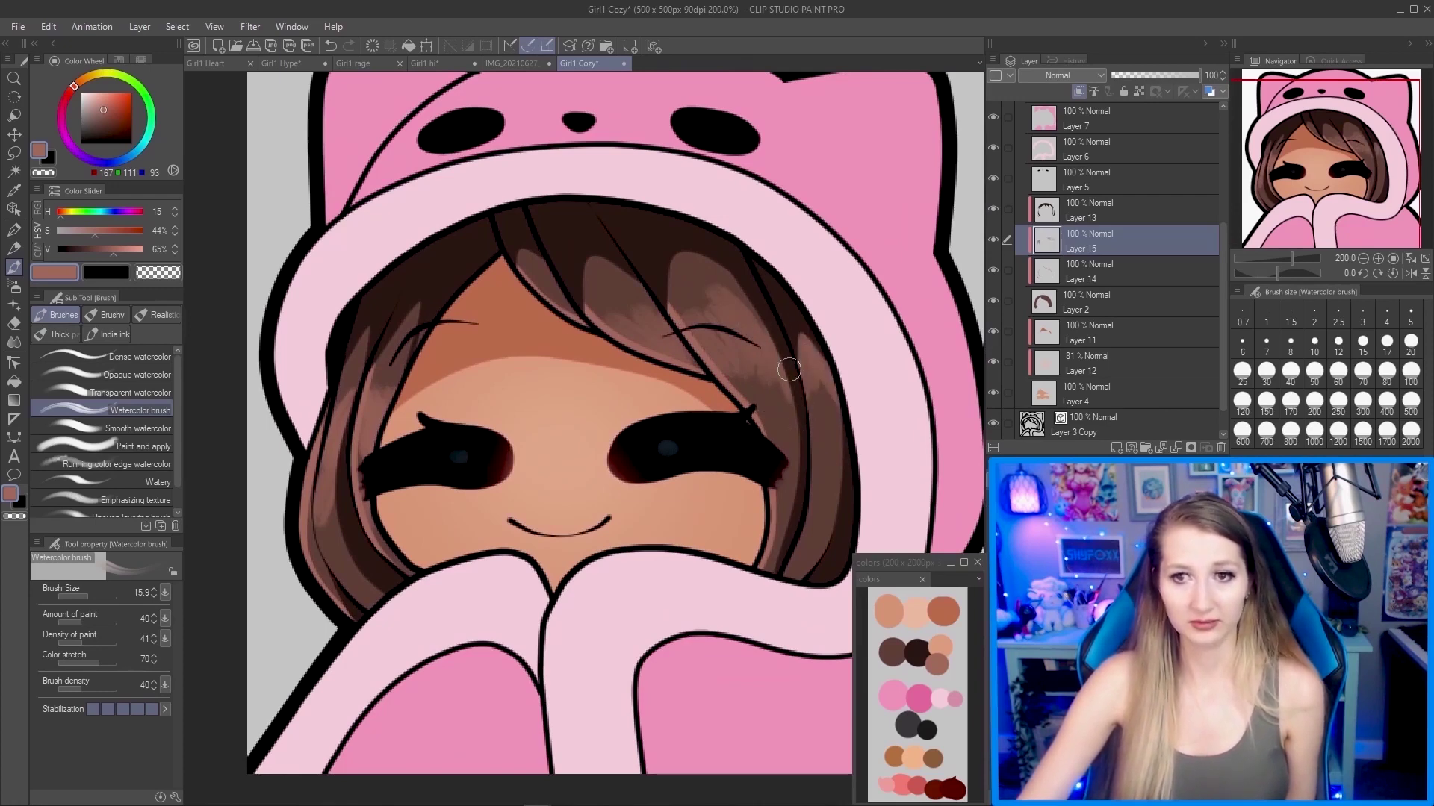
mouse_move(788, 369)
left_mouse_down()
mouse_move(719, 310)
mouse_move(748, 405)
mouse_move(701, 322)
mouse_move(734, 398)
left_mouse_up()
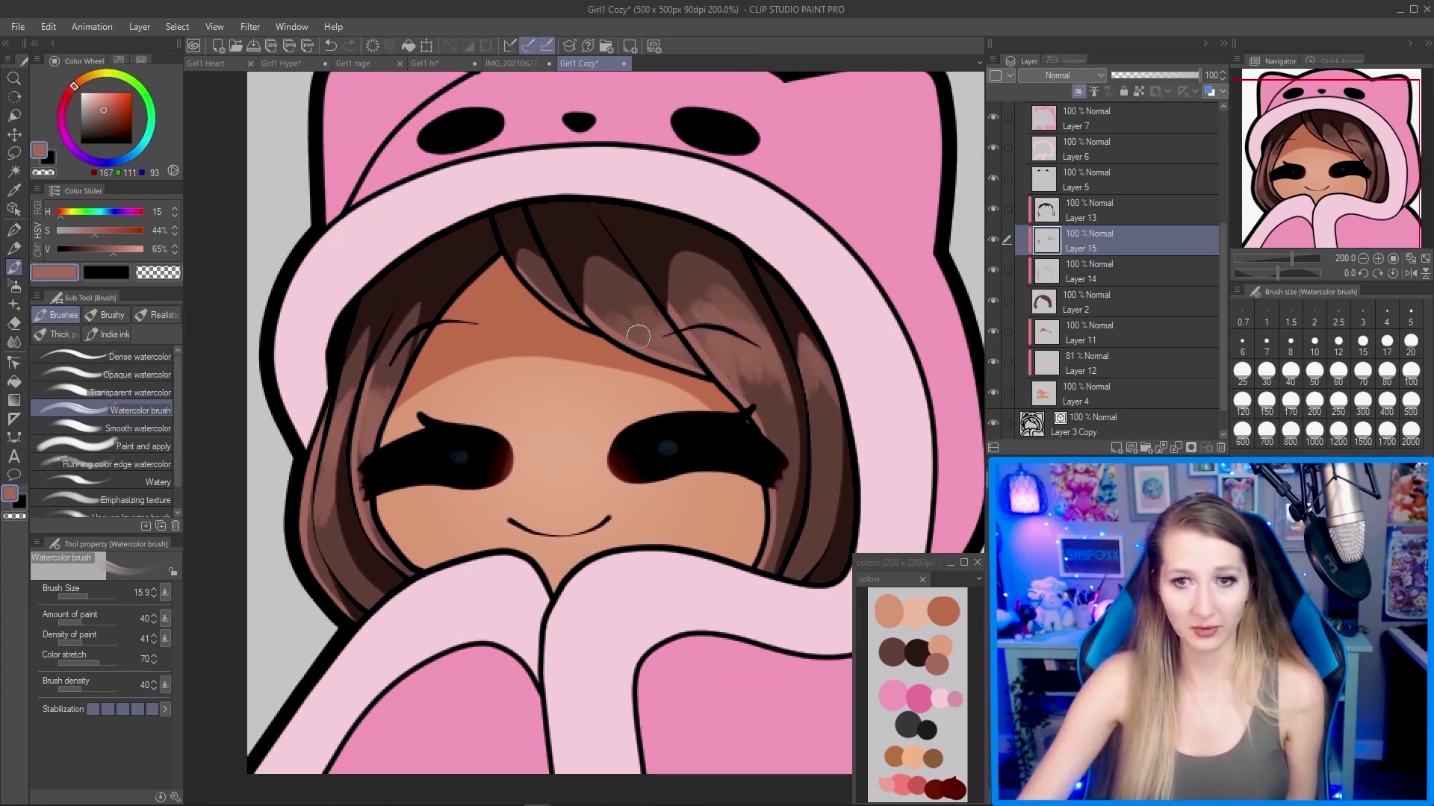
scroll(456, 355, "down", 1)
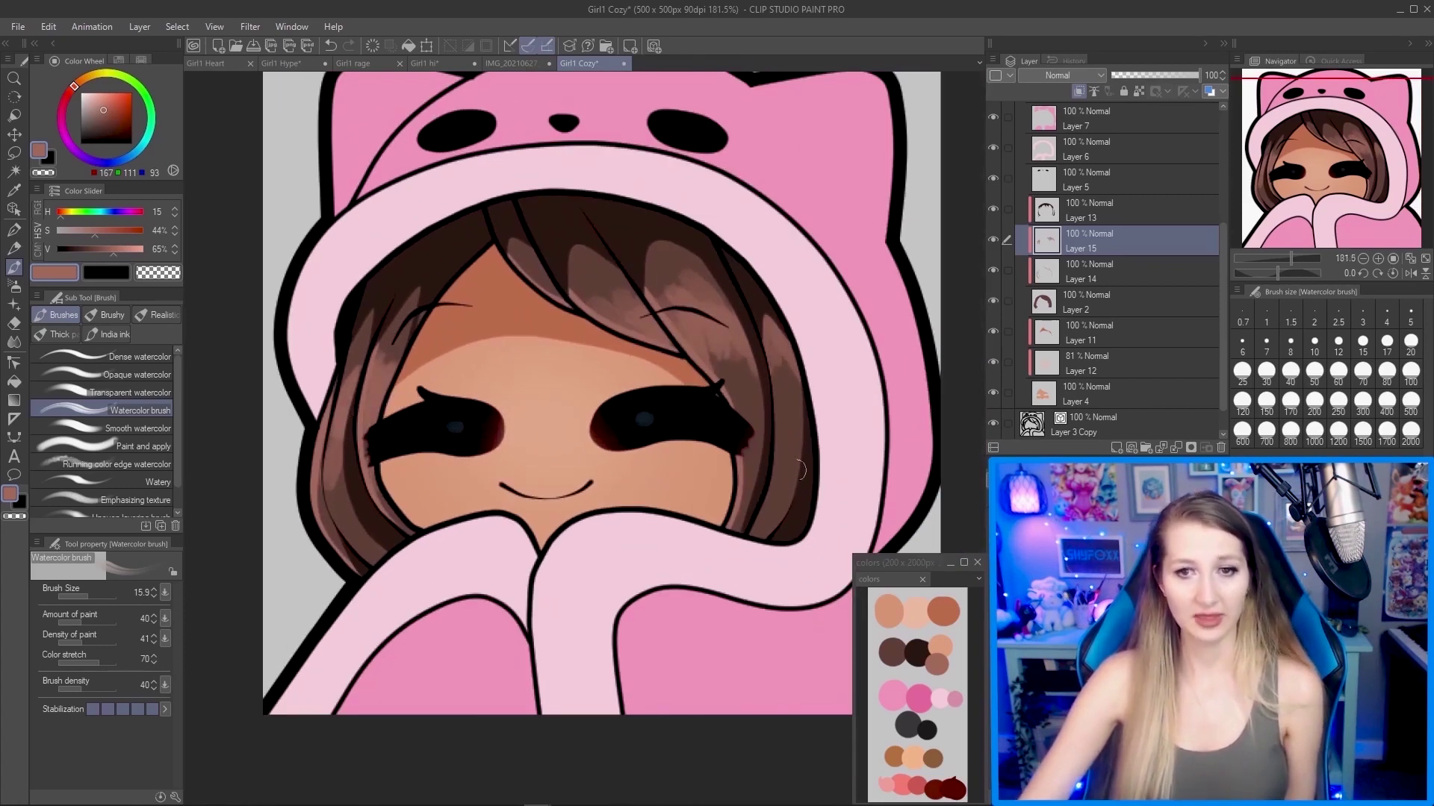
scroll(799, 471, "down", 2)
scroll(746, 388, "up", 1)
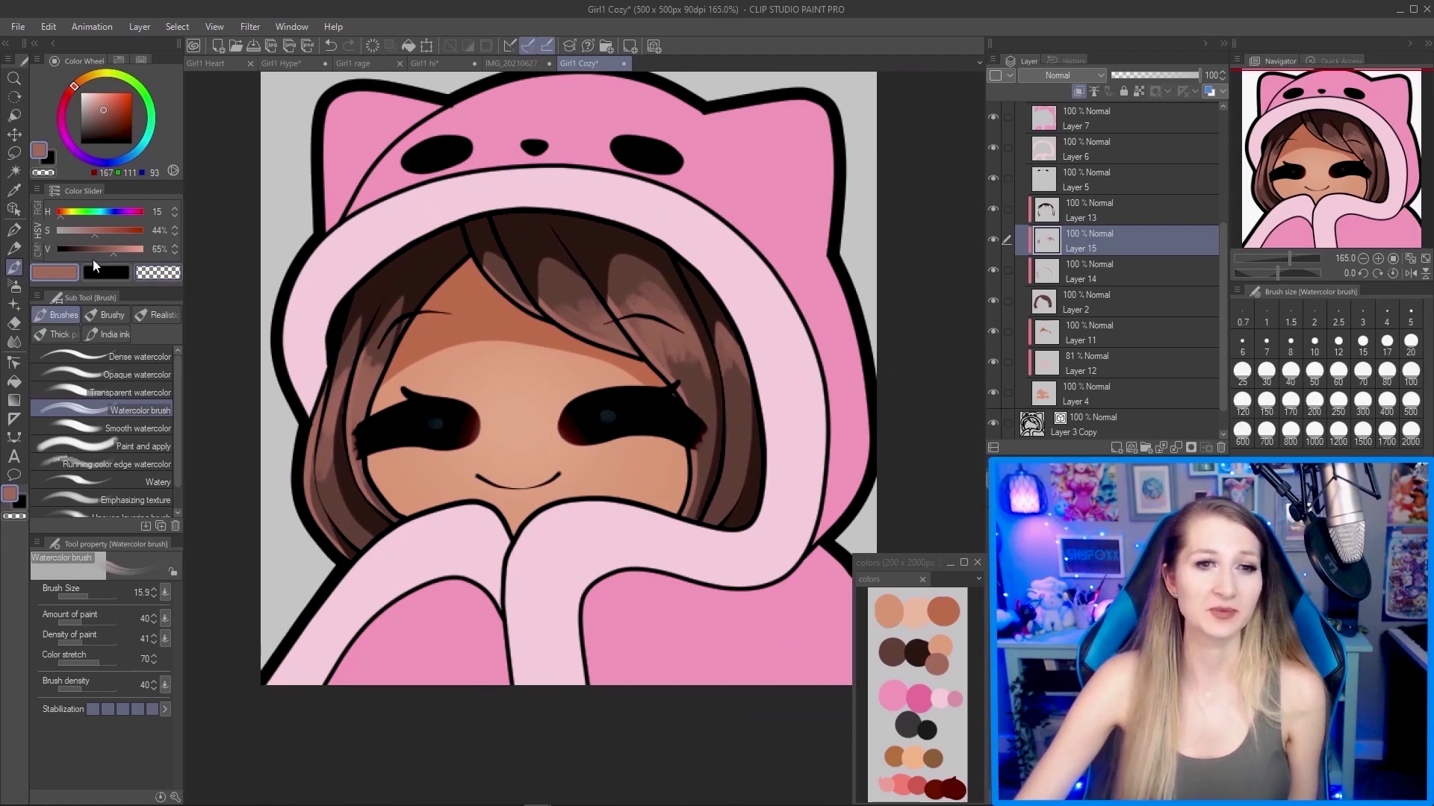
Erase and soften parts of the dusty brown highlights on the right bangs with the Watercolor brush in transparent colour, and switch back to the brown.
left_click(156, 274)
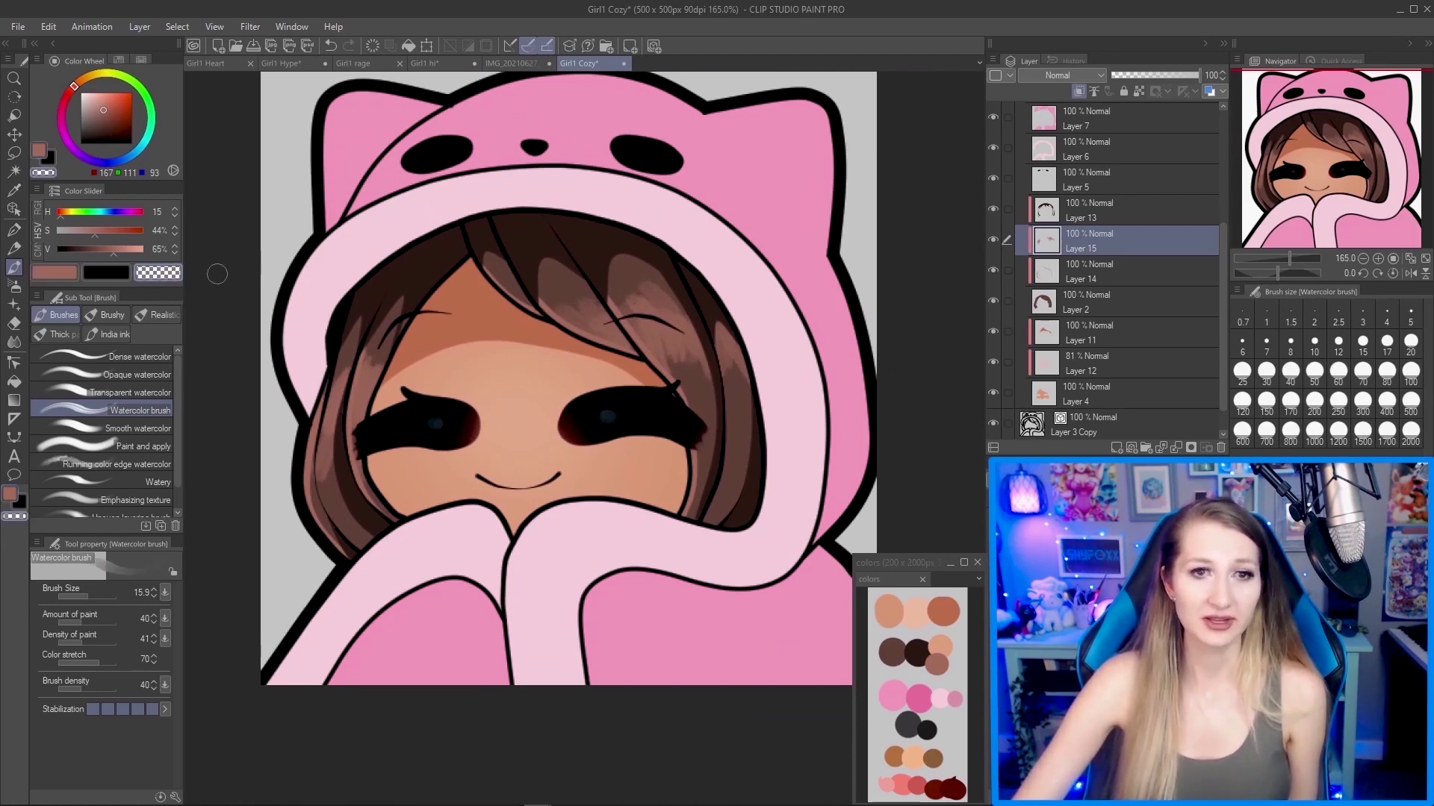
left_click(43, 272)
left_click(172, 273)
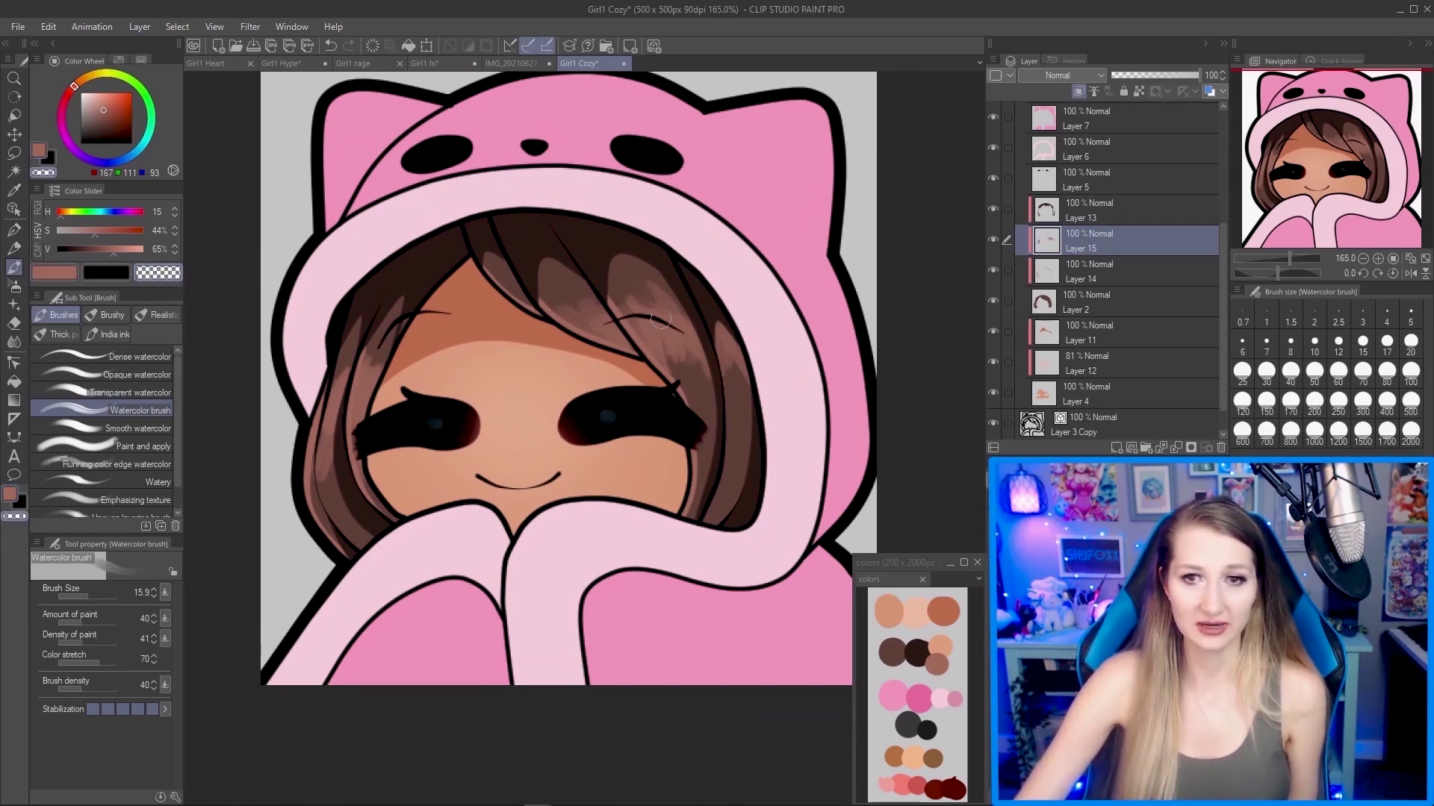
mouse_move(640, 275)
left_mouse_down()
mouse_move(658, 416)
mouse_move(652, 302)
mouse_move(632, 278)
mouse_move(675, 334)
left_mouse_up()
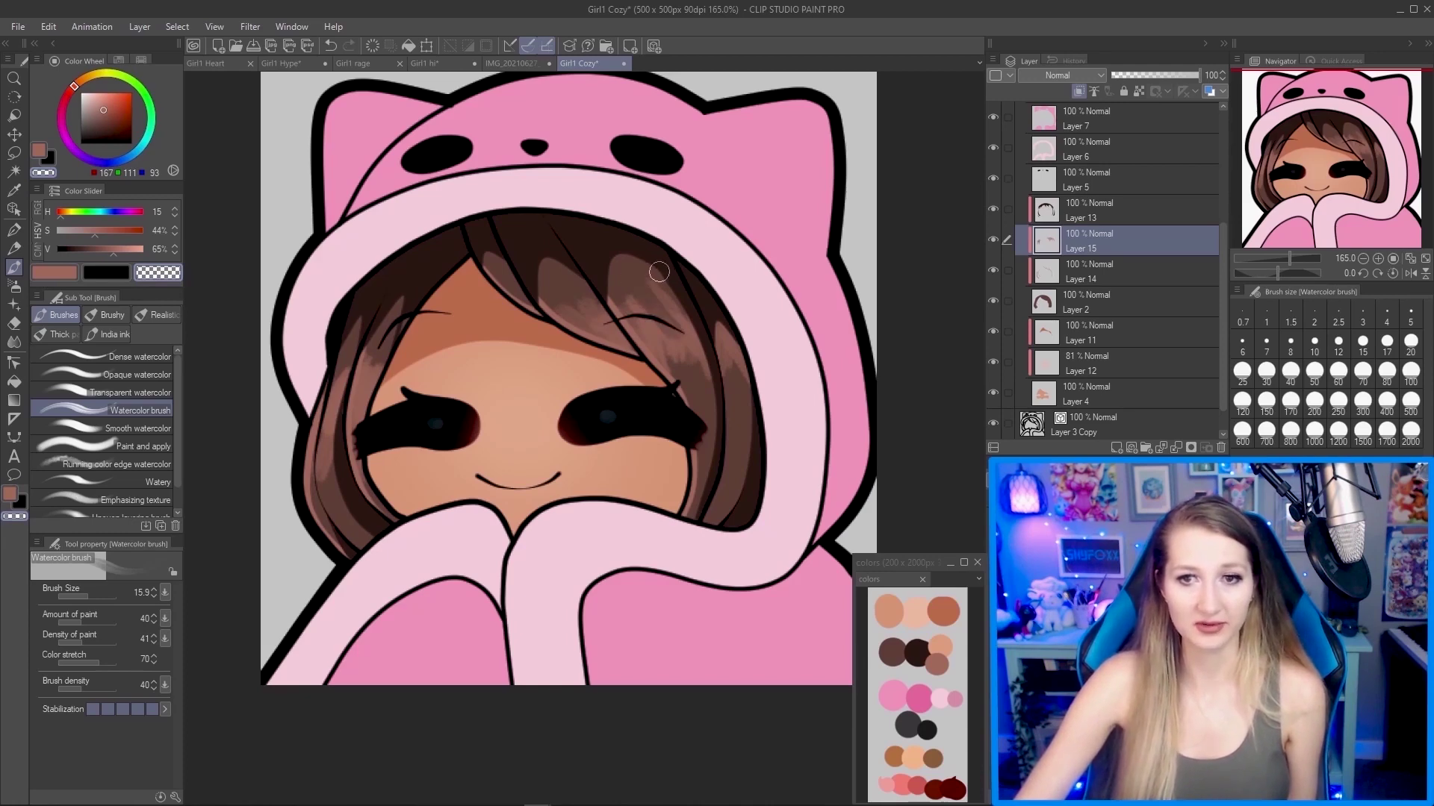
key("ctrl+z")
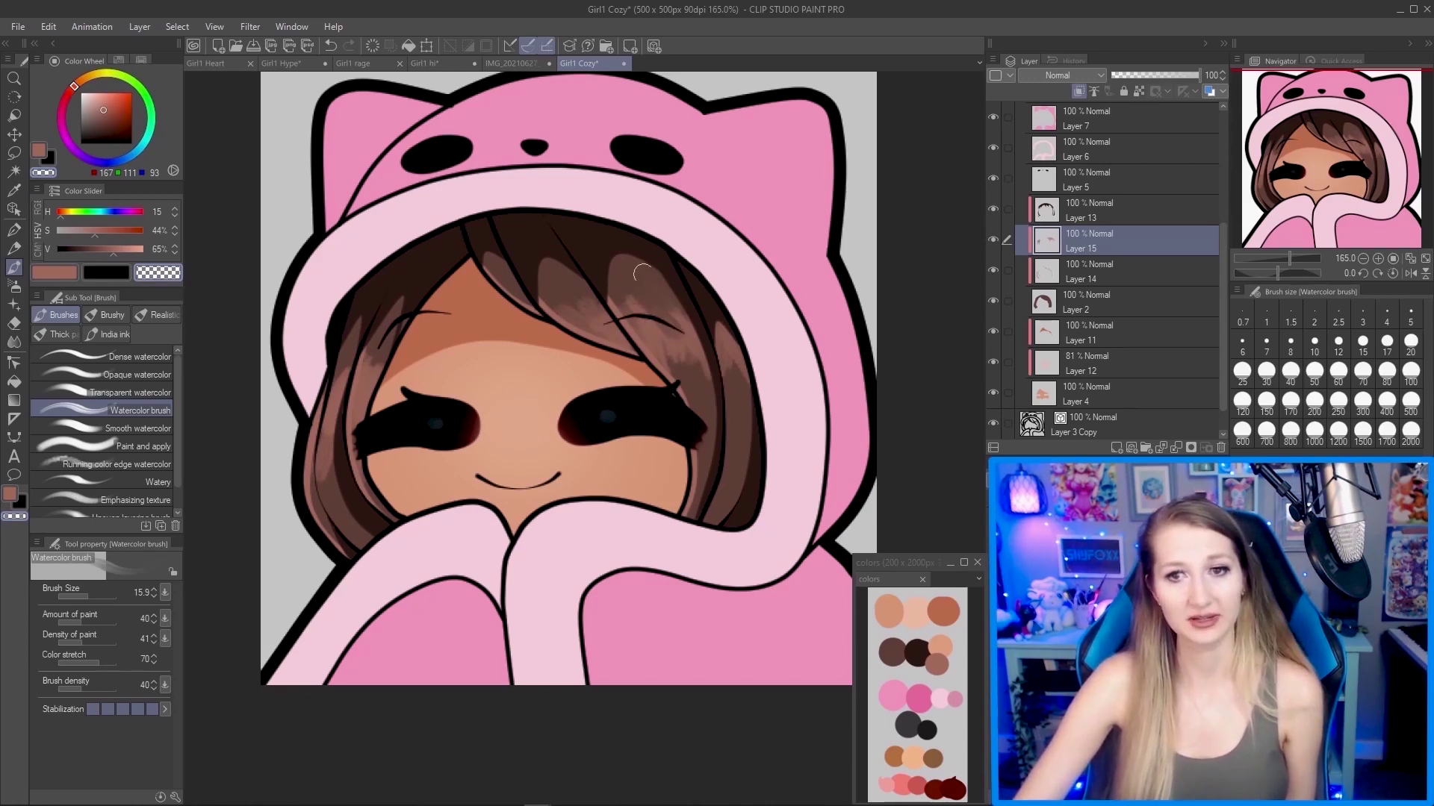
left_click_drag(638, 274, 647, 314)
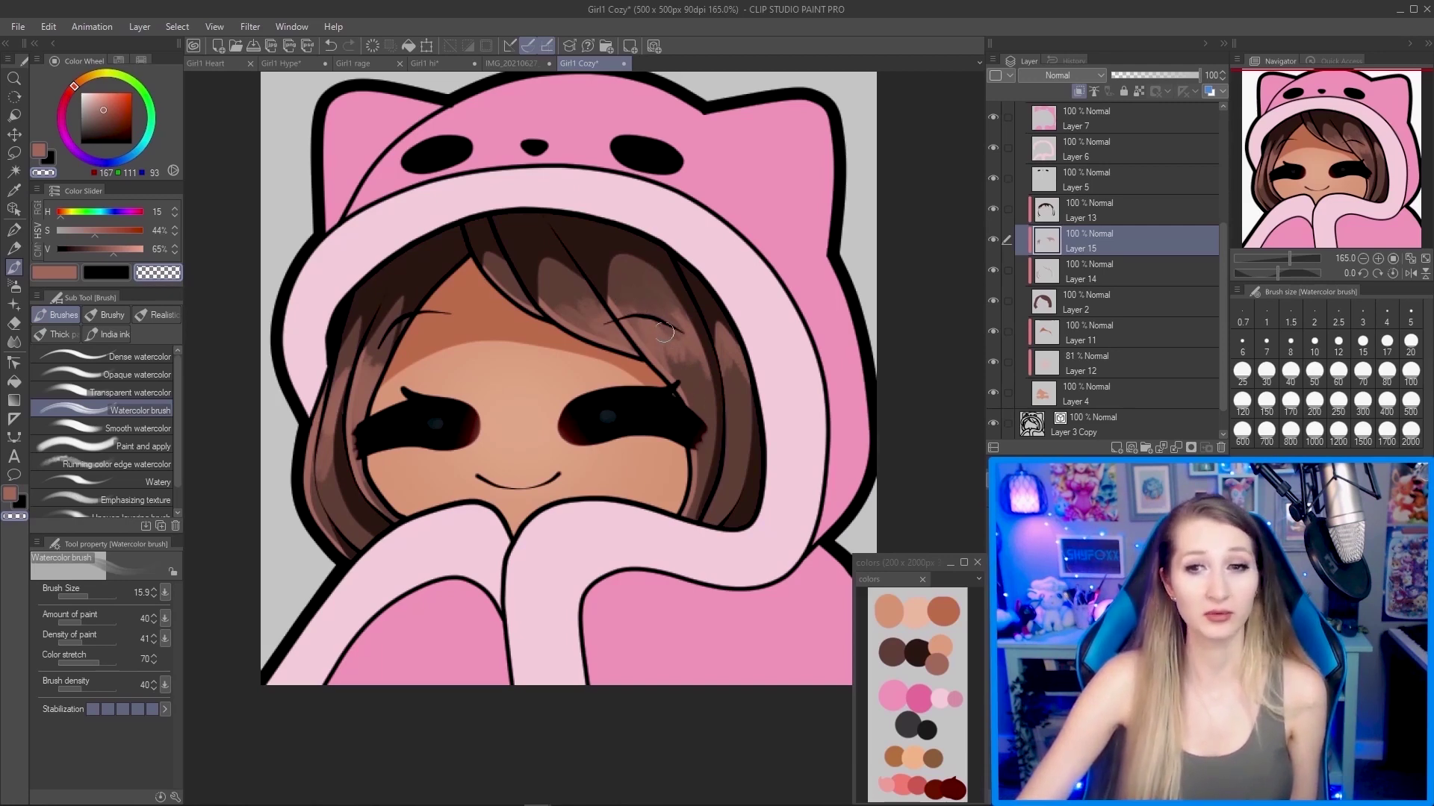
key("c")
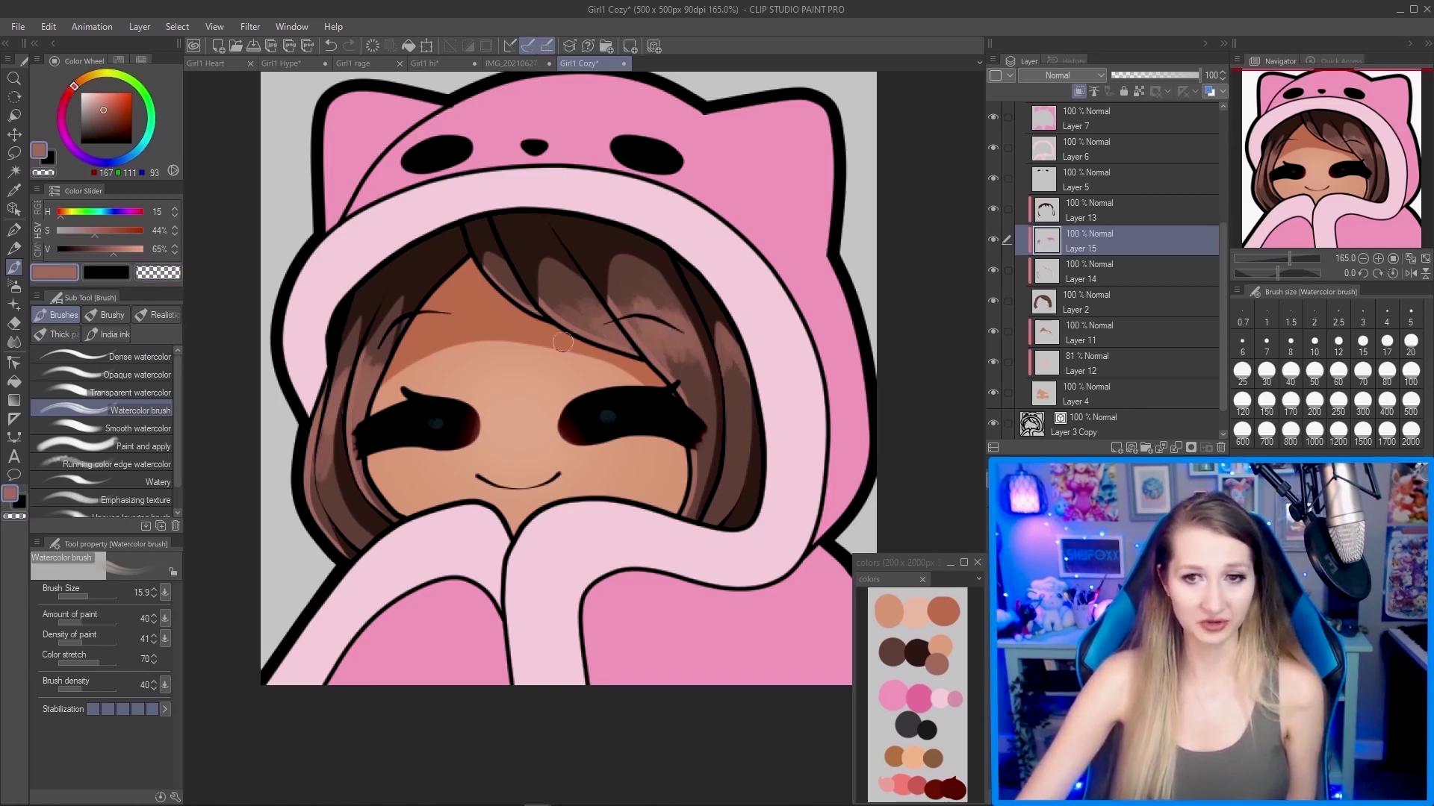
Examine the hair highlights and light dots on the finished Girl1 Hype emote, and return to the Girl1 Cozy canvas.
scroll(562, 342, "down", 1)
left_click_drag(456, 299, 536, 306)
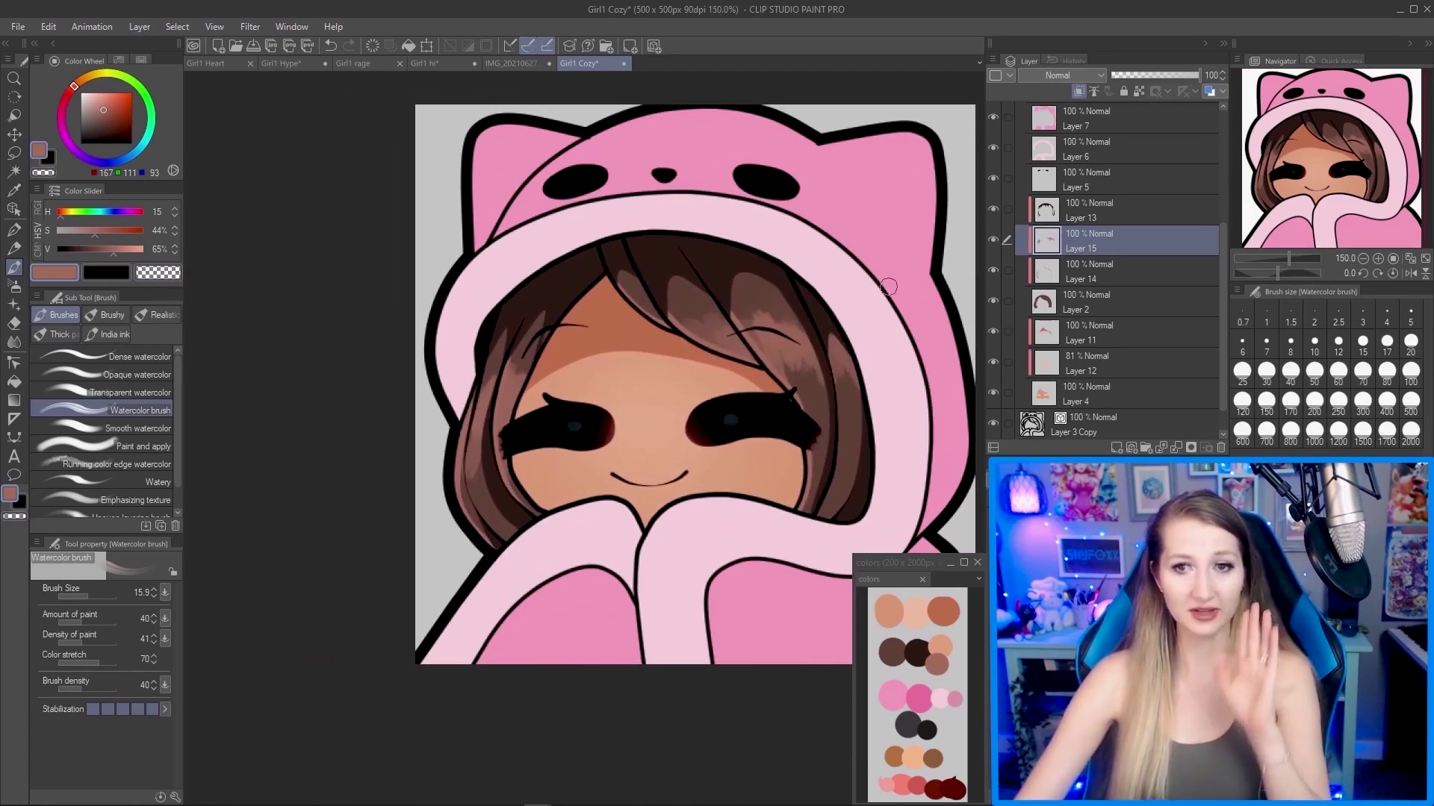
left_click(308, 61)
scroll(537, 250, "down", 2)
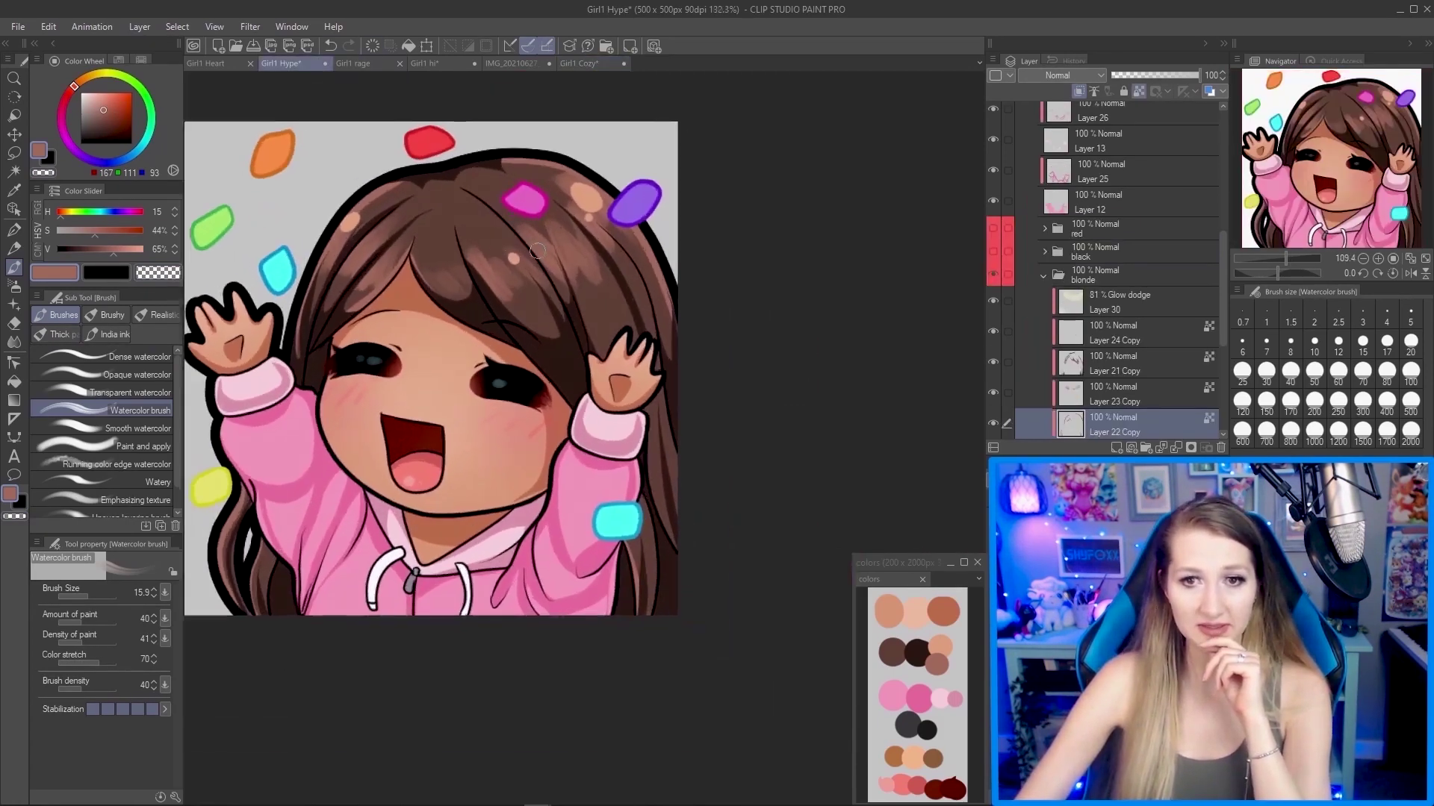
scroll(537, 250, "up", 1)
scroll(597, 196, "down", 3)
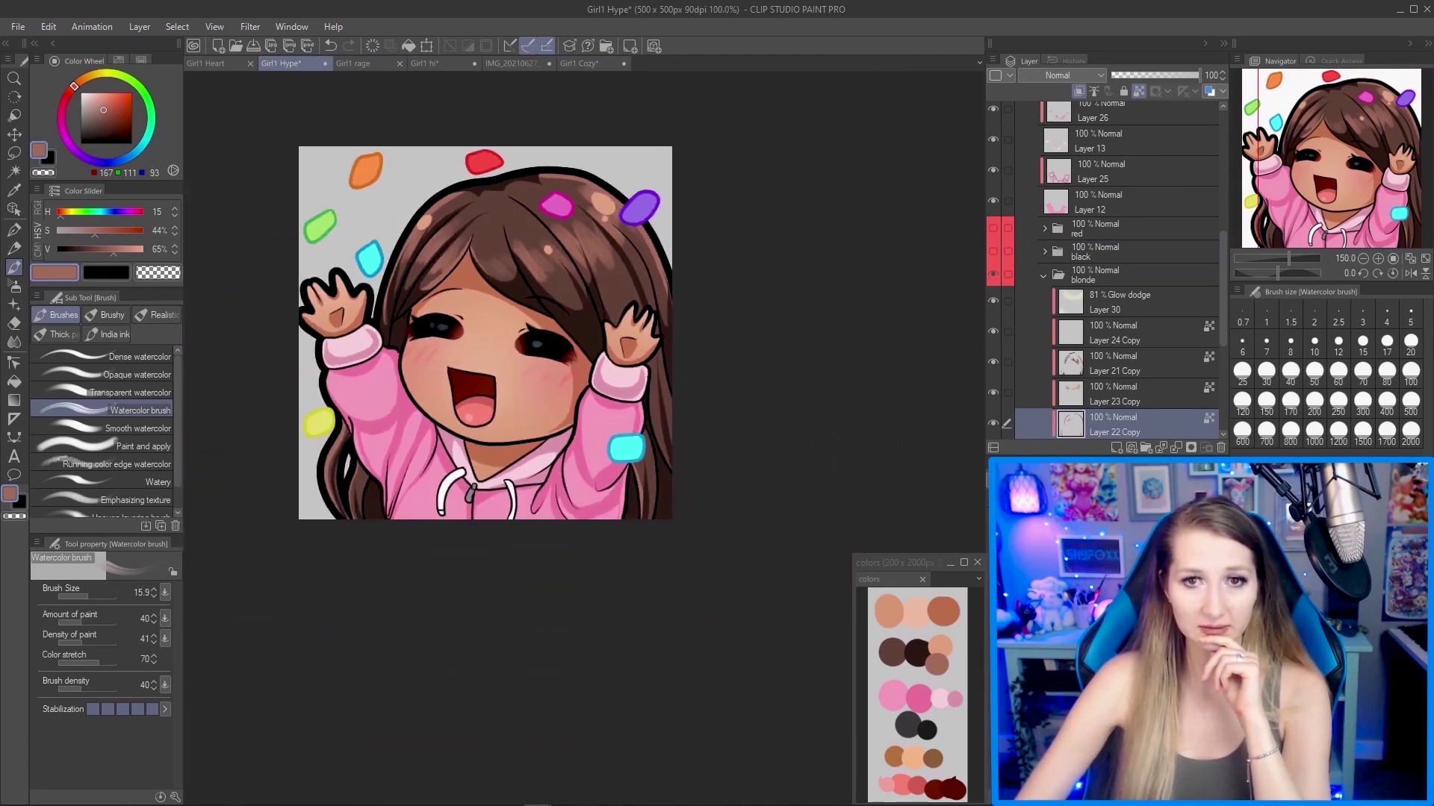
scroll(386, 222, "up", 3)
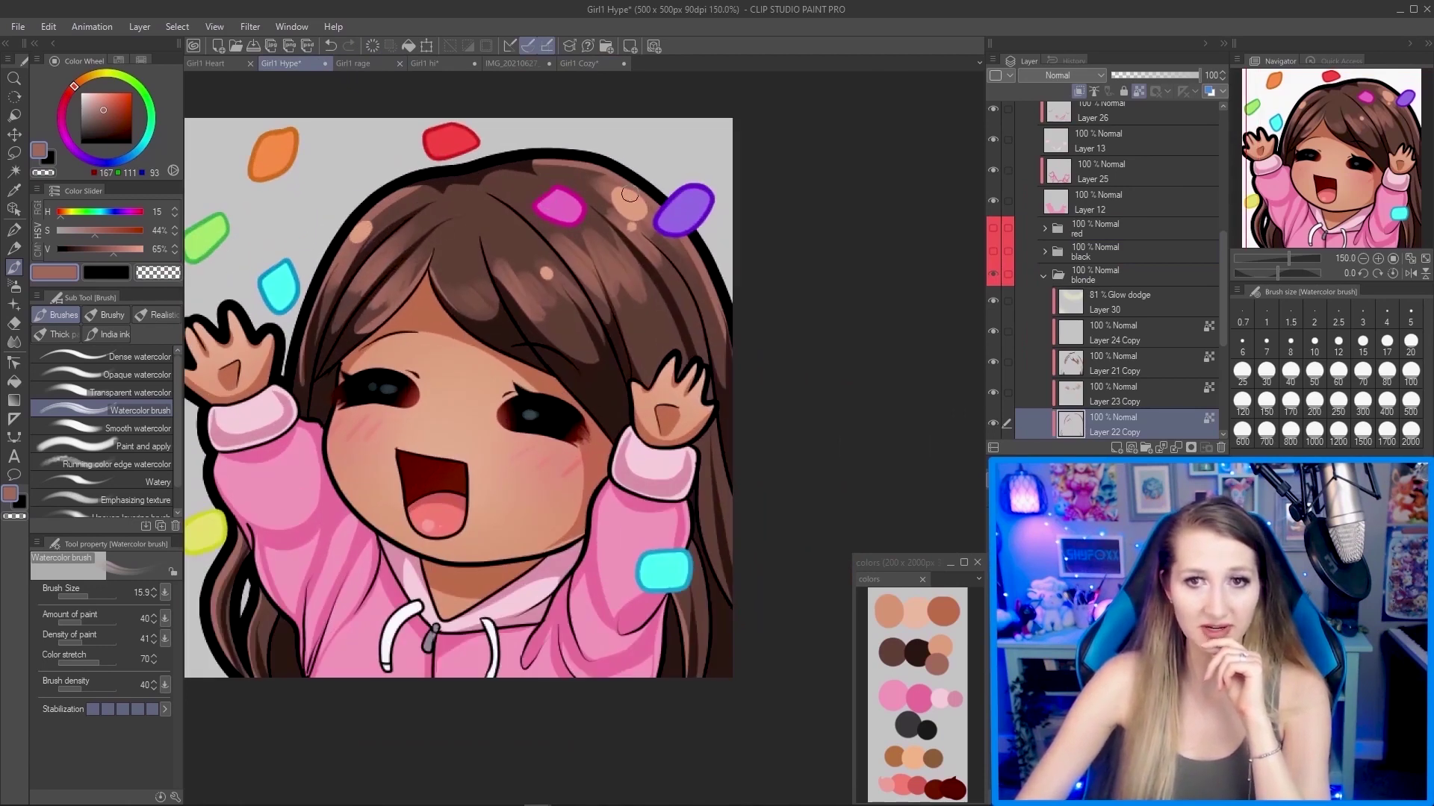
left_click(444, 65)
left_click(578, 64)
Add a layer above the hair shadow layer (Layer 13), clip it to the hair, and pick the light peach from the colors palette.
left_click(1116, 447)
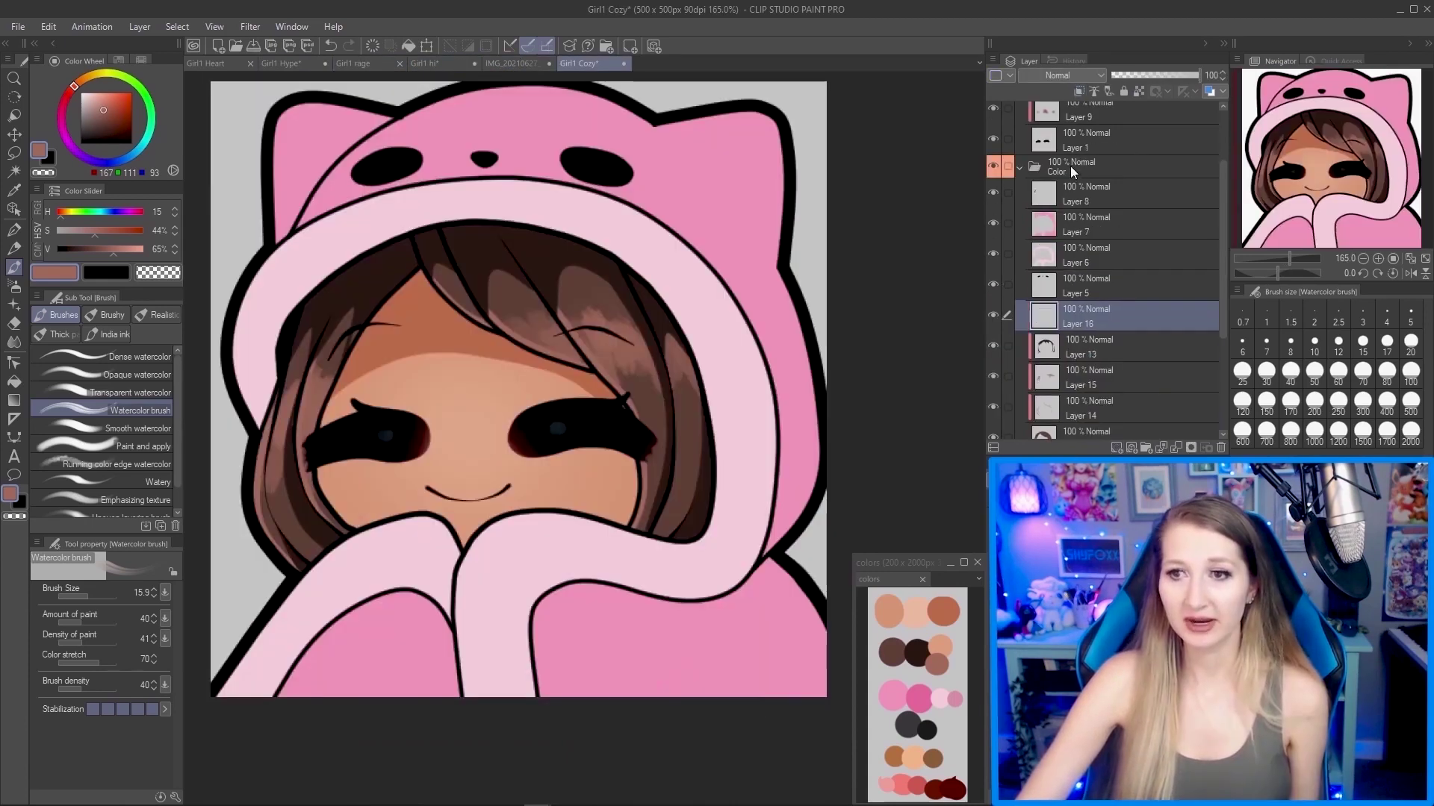
left_click(1080, 92)
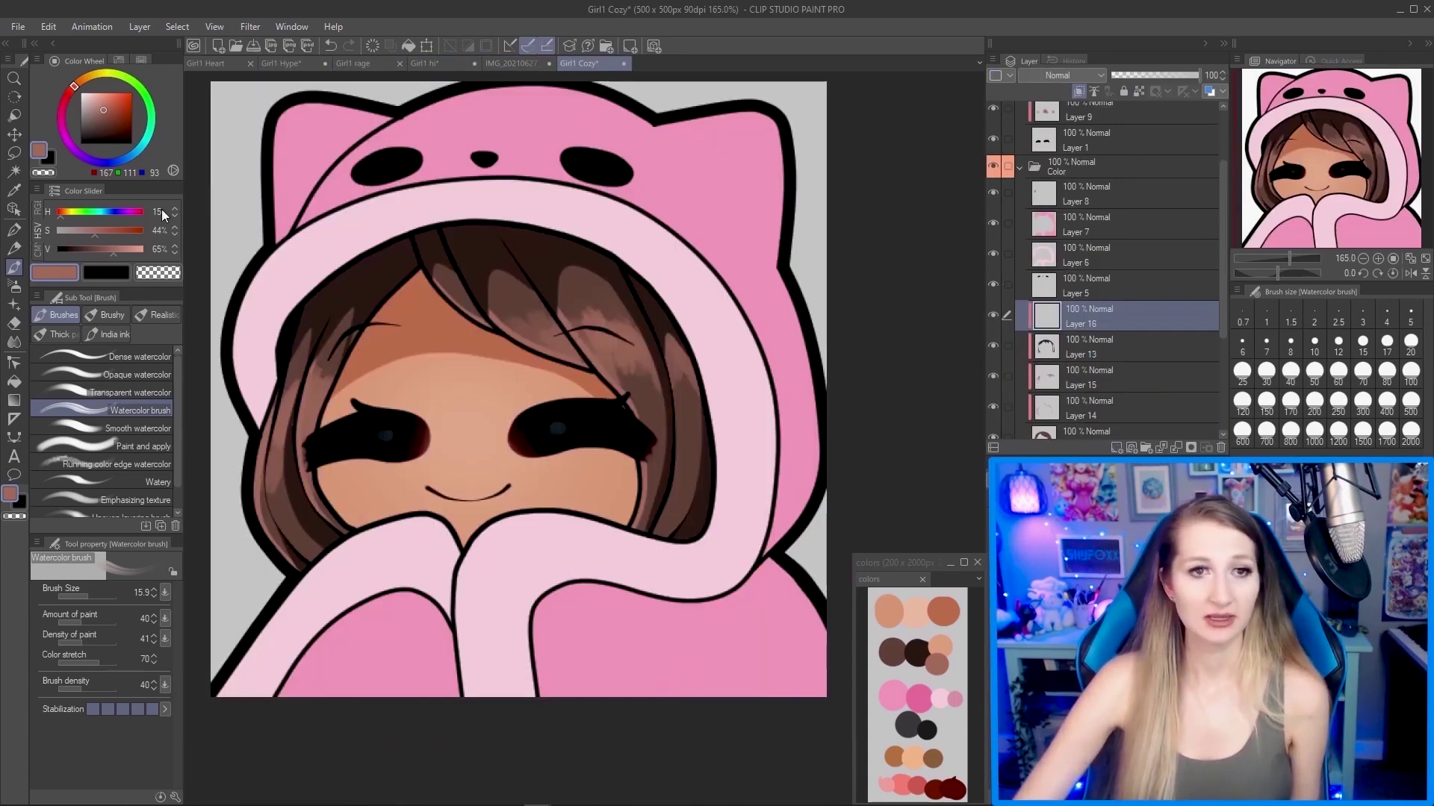
key("i")
left_click(952, 628)
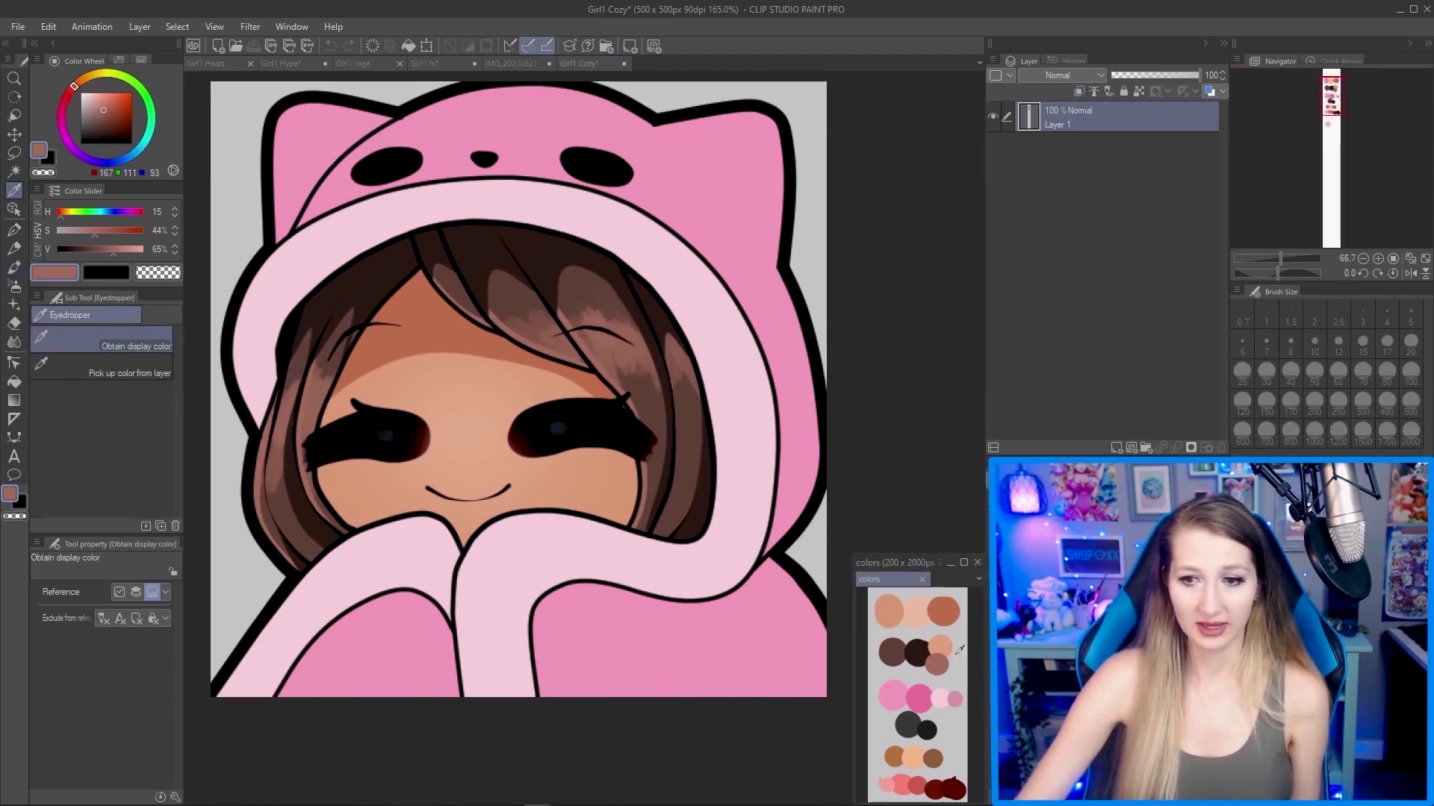
left_click(951, 639)
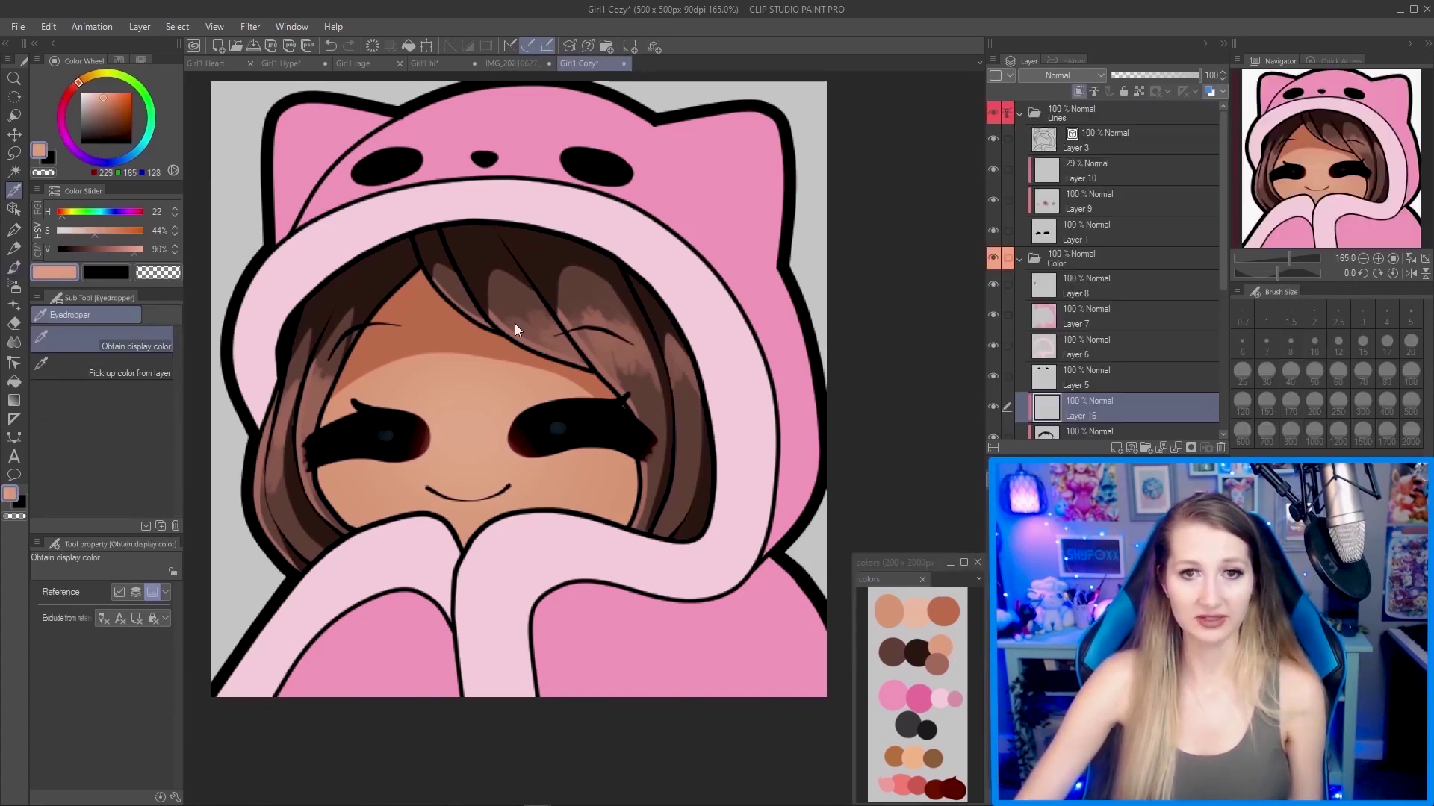
Place a round peach shine dot on the right bangs with the G-pen at size 20.
key("p")
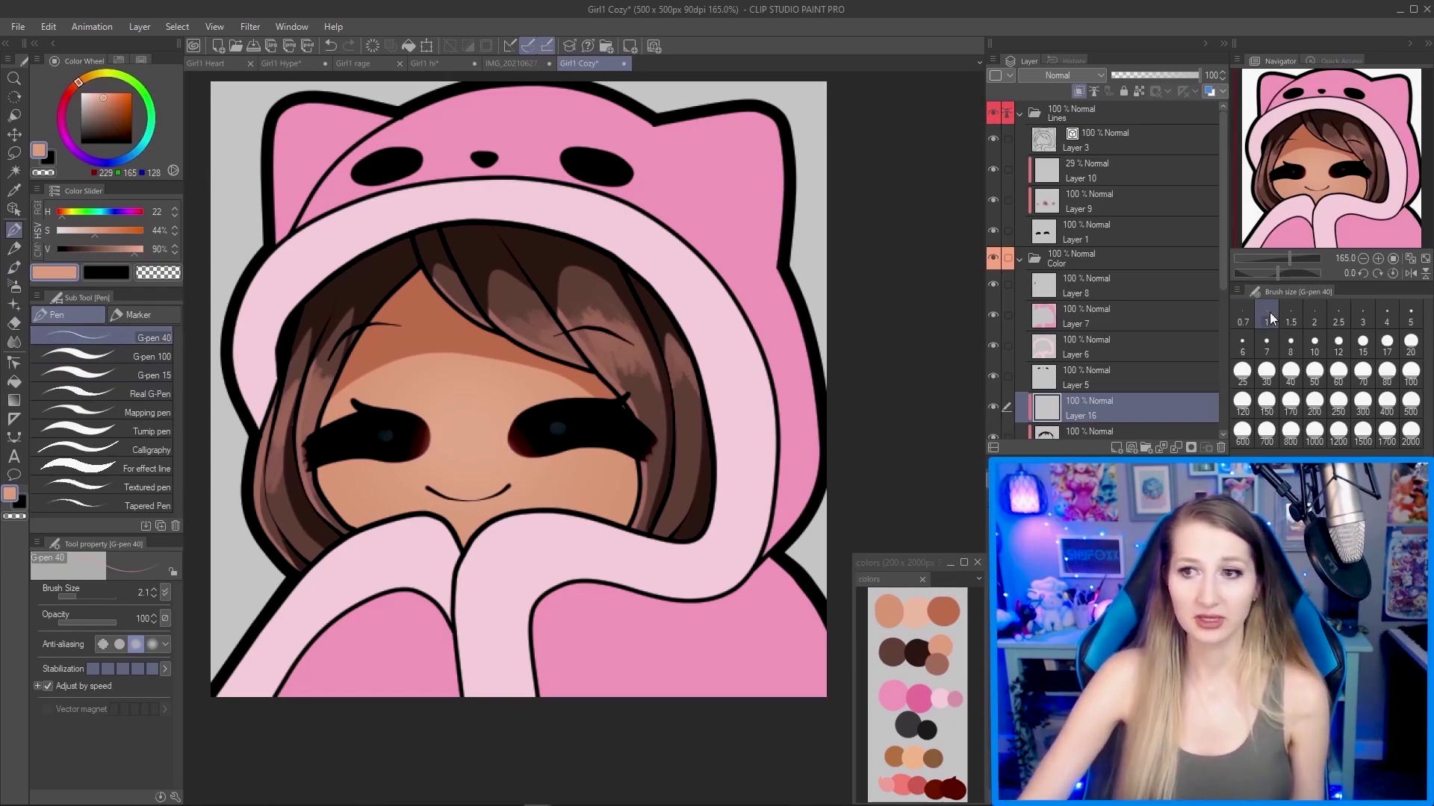
left_click(1291, 371)
left_click(1363, 341)
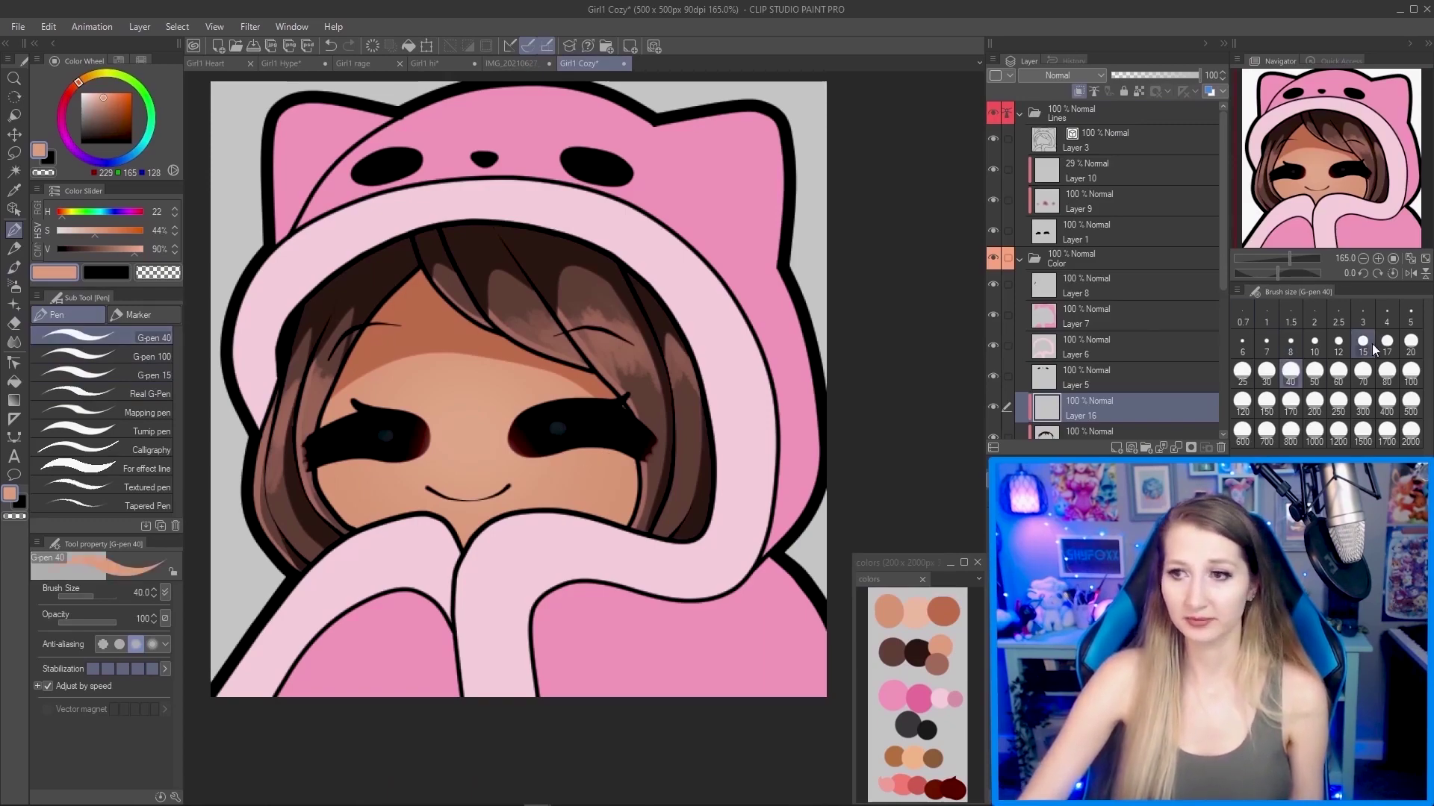
scroll(313, 361, "up", 3)
scroll(475, 341, "down", 1)
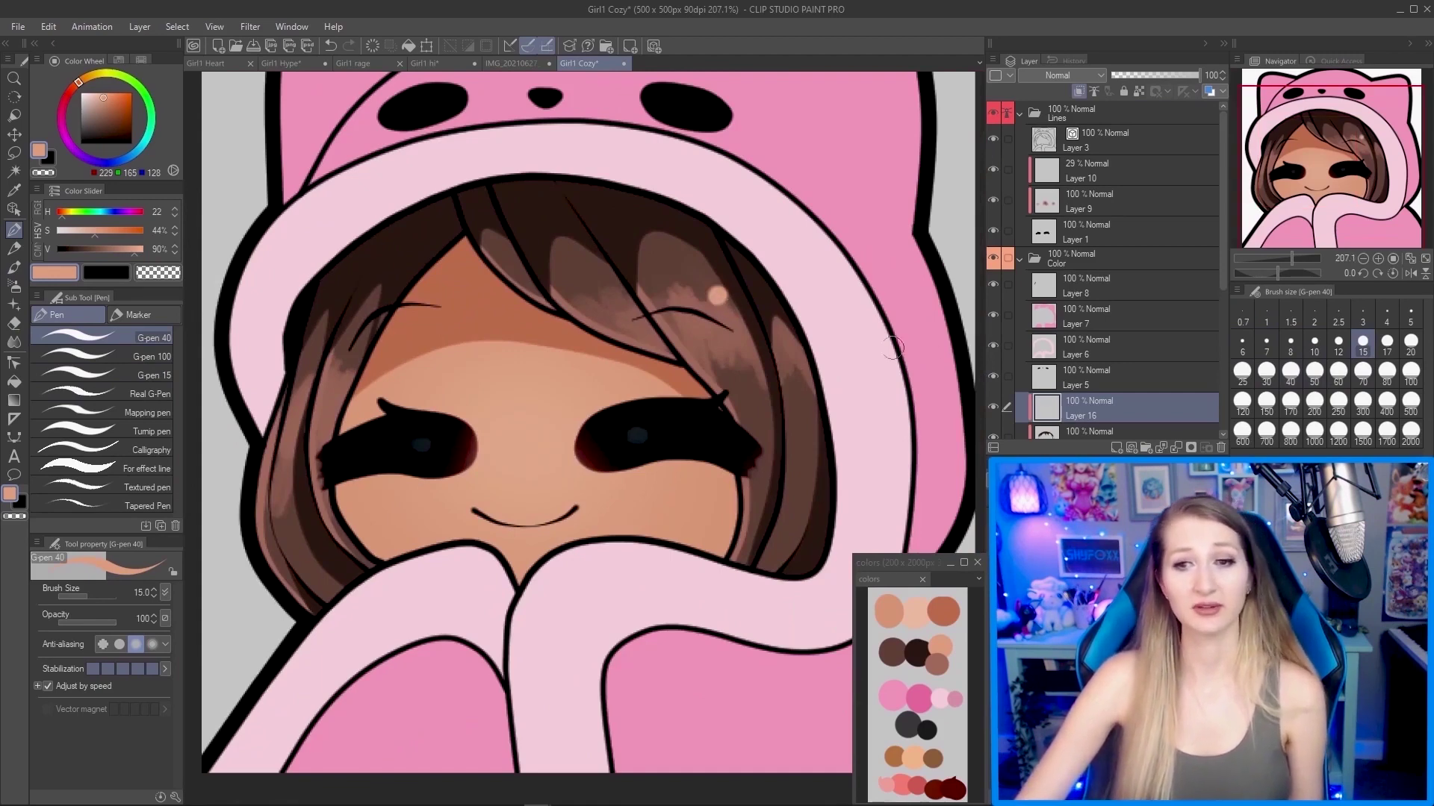
key("bracketright")
key("bracketright")
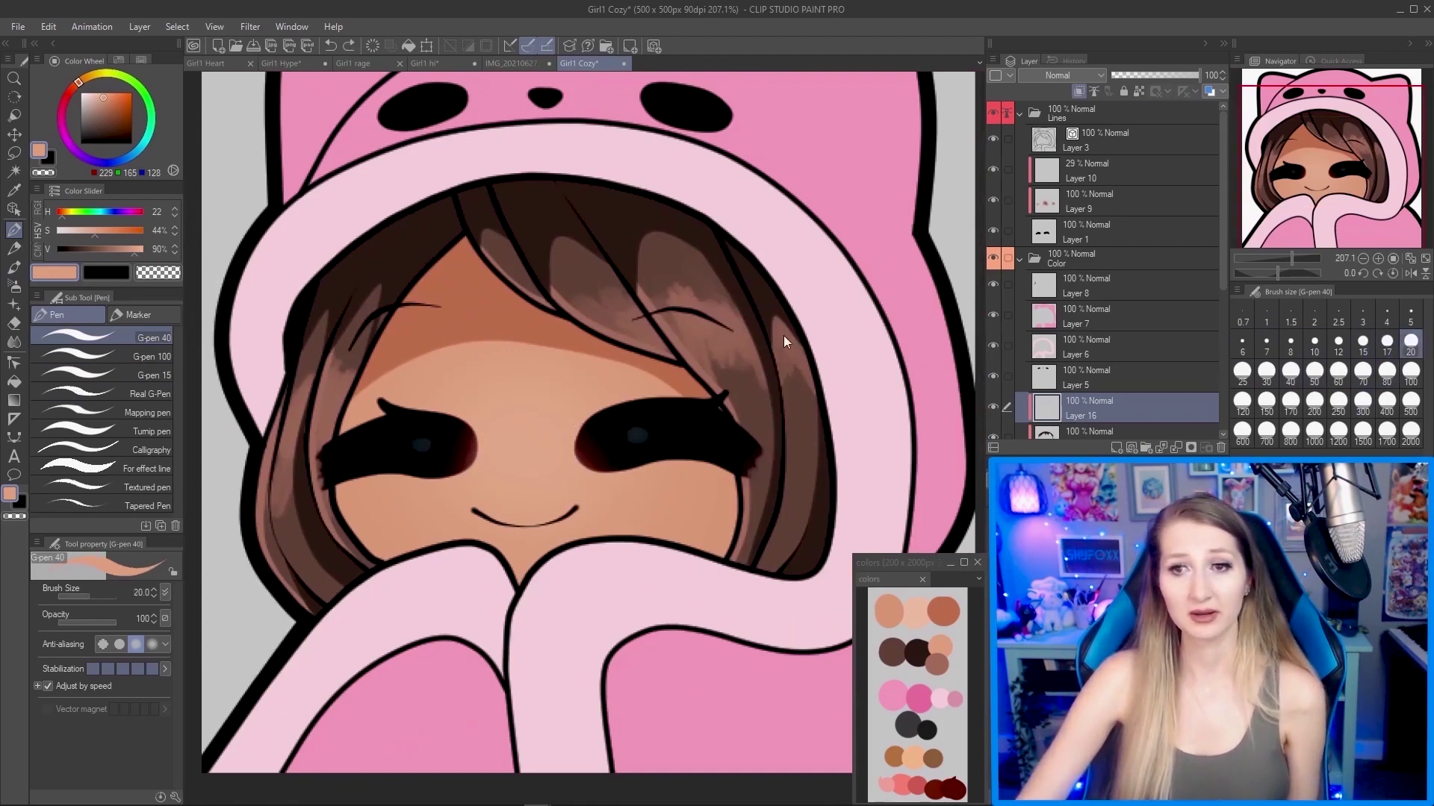
left_click(723, 288)
scroll(713, 306, "down", 3)
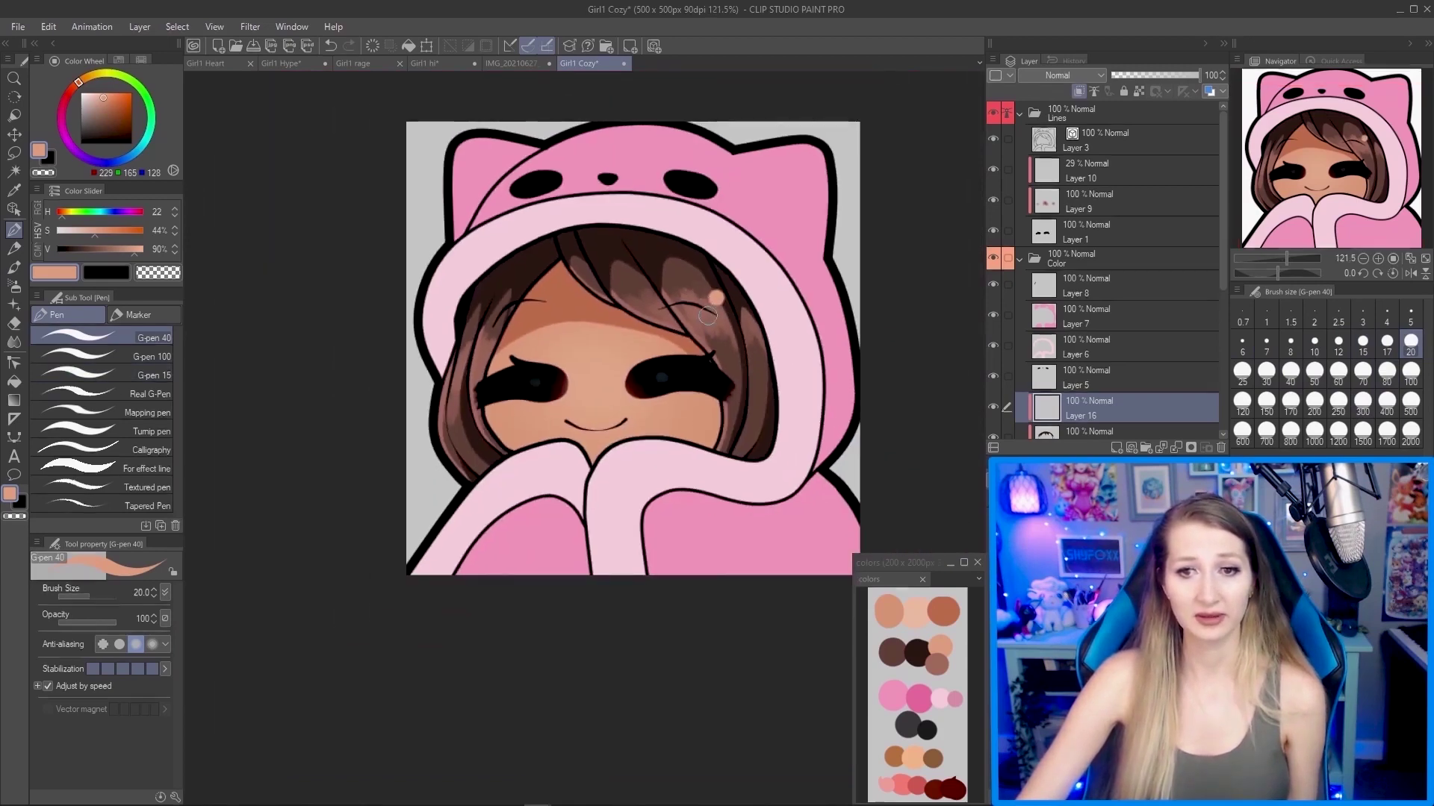
Add a small peach dot beside the large one on the right bangs with the G-pen at size 8.
scroll(706, 315, "up", 3)
left_click(1357, 340)
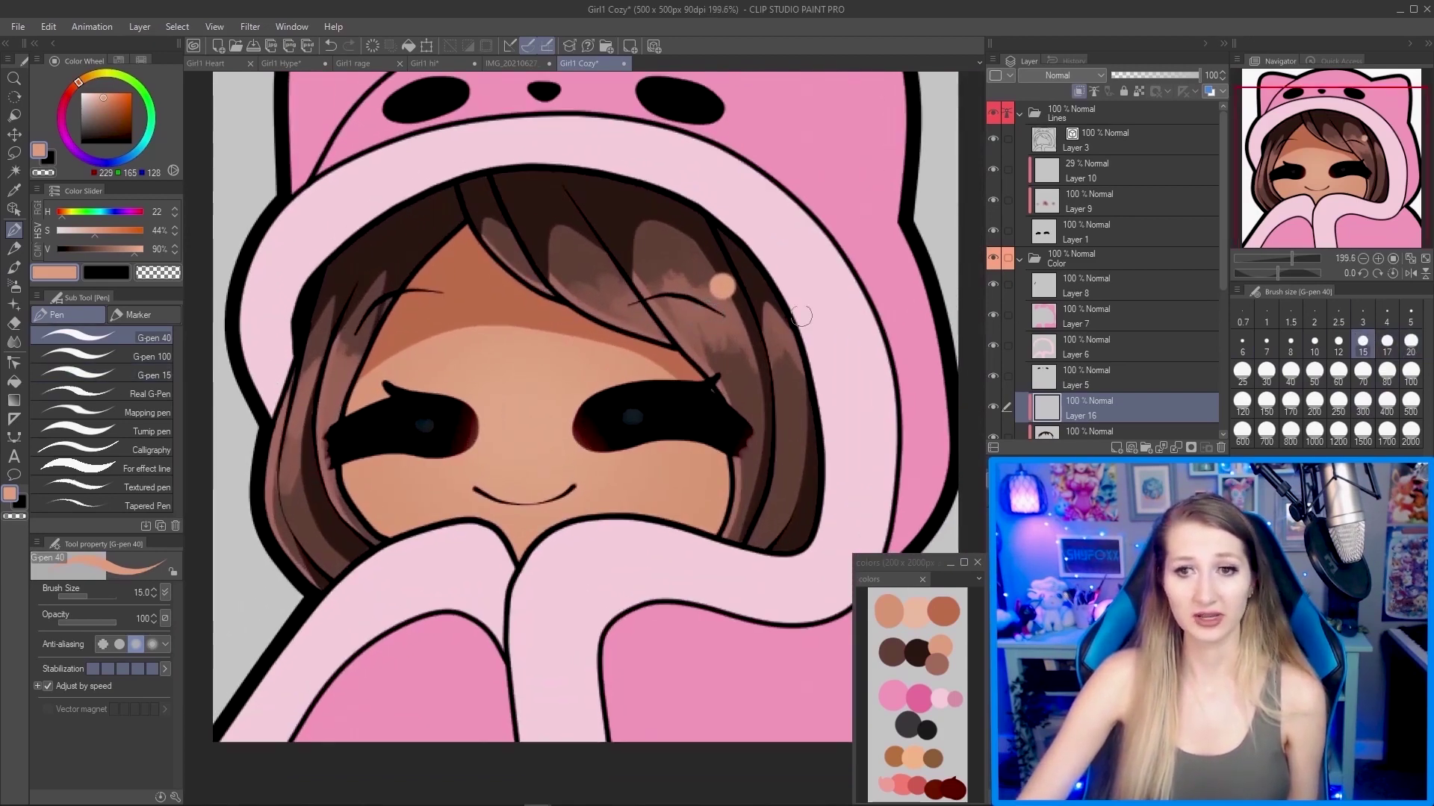
left_click(1301, 342)
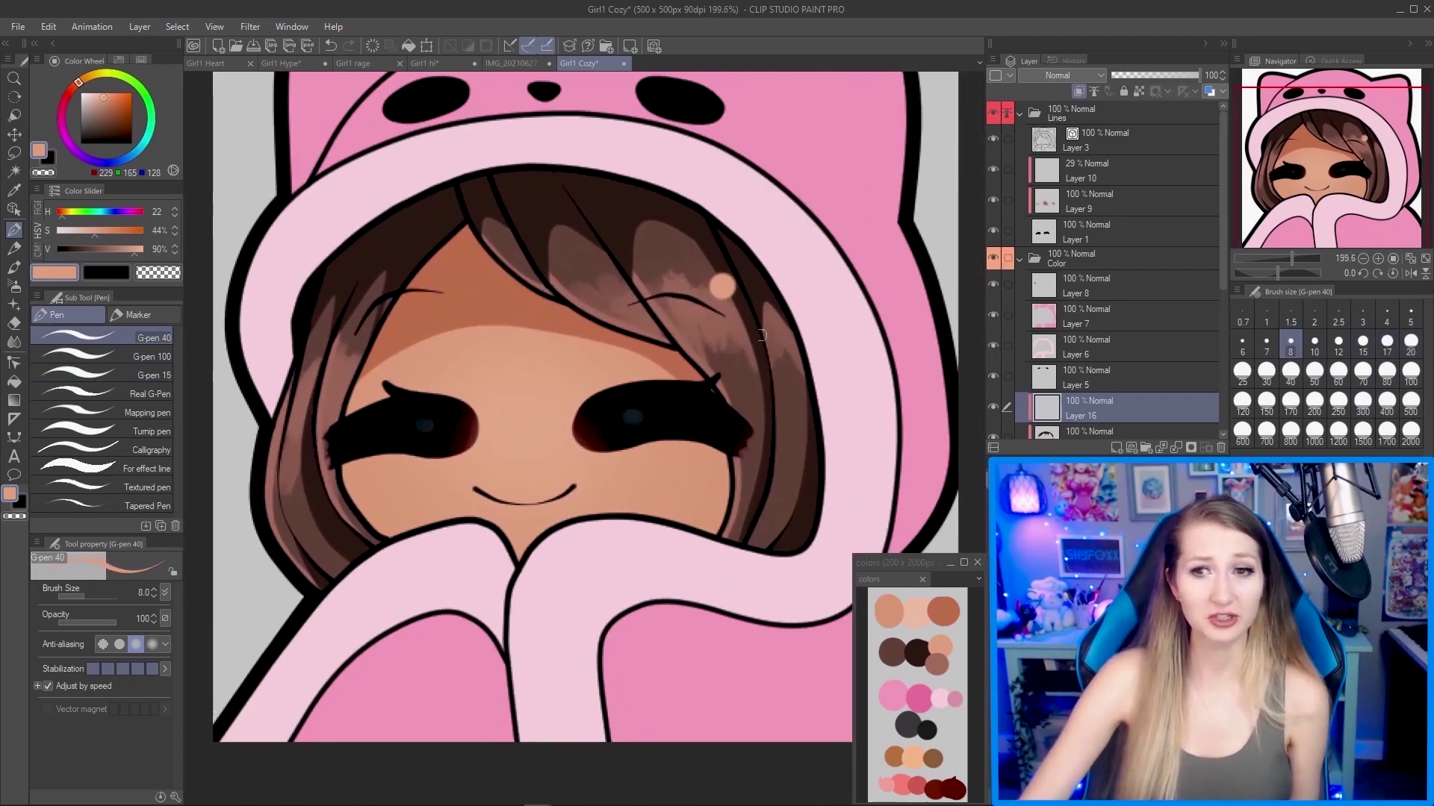
left_click(724, 322)
key("ctrl+z")
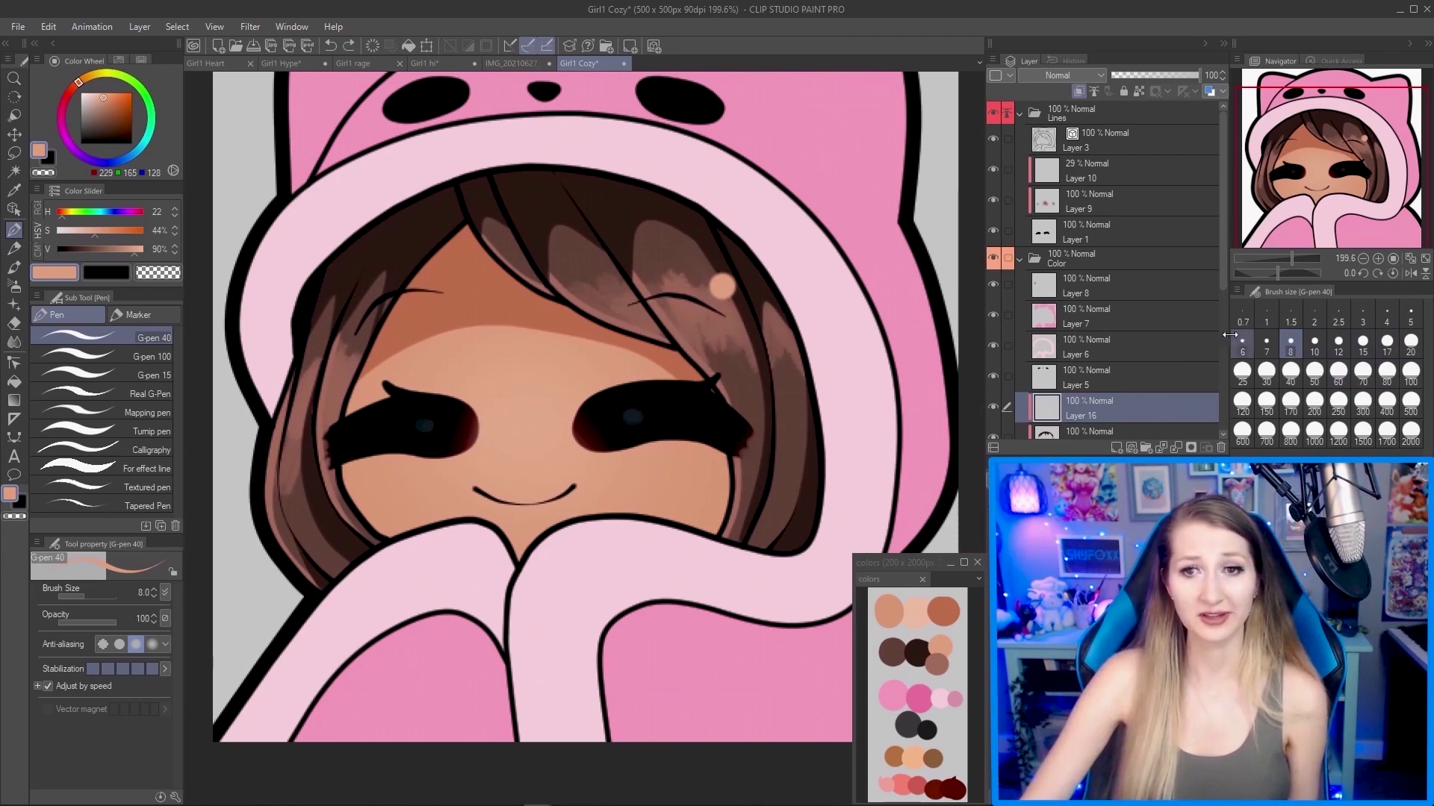
Place a medium peach shine dot on the left side strand of the hair with the G-pen at size 15.
left_click(1410, 258)
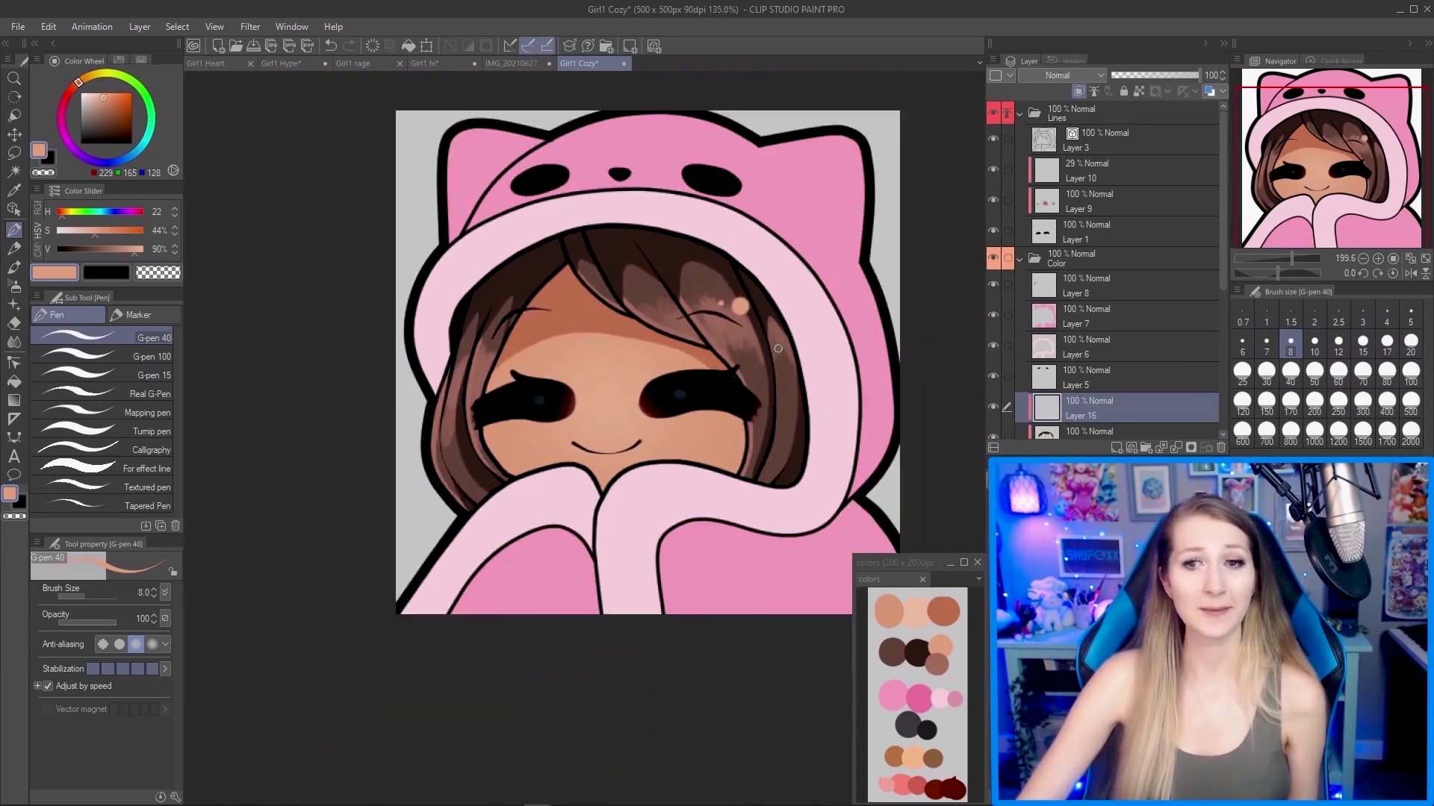
left_click_drag(1292, 258, 1285, 258)
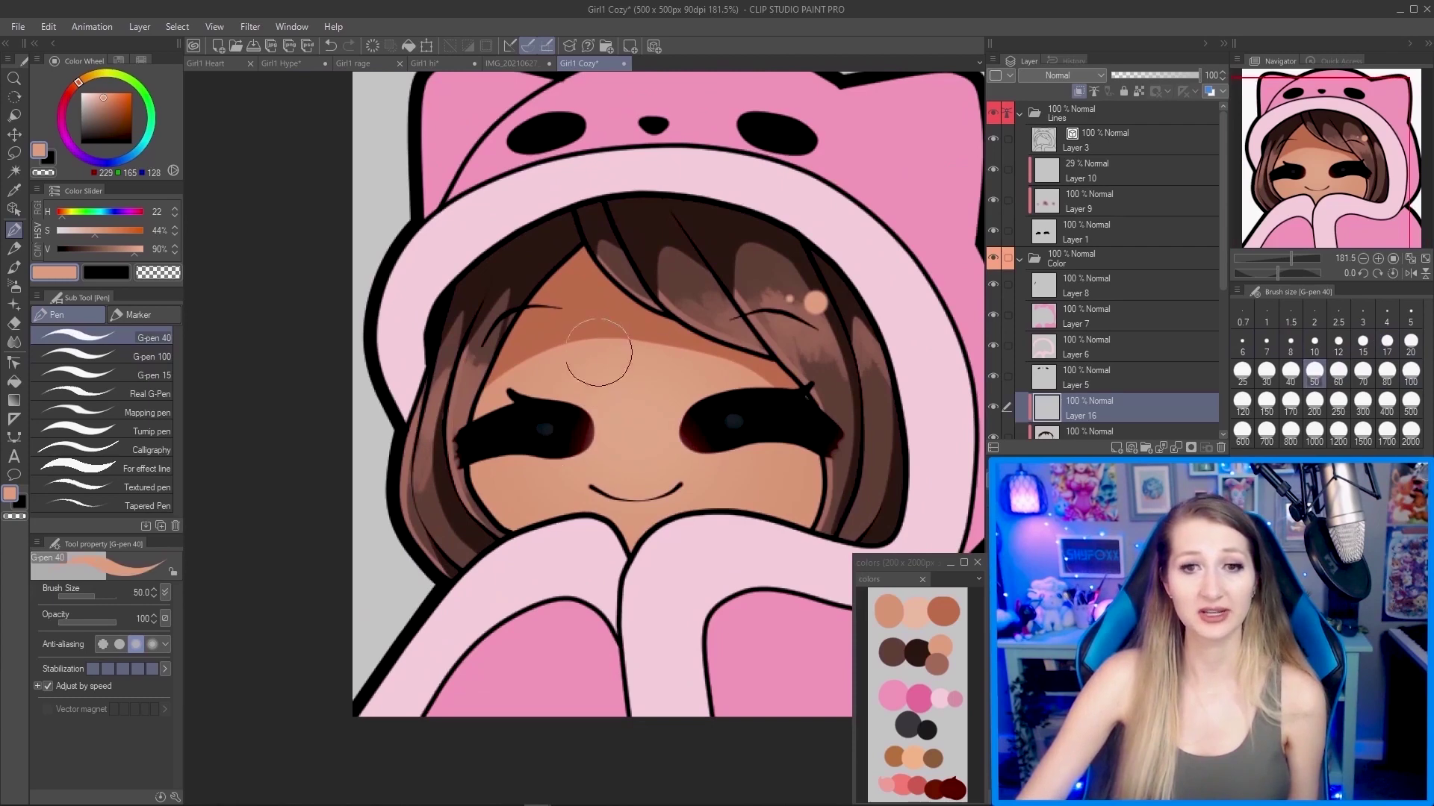
left_click(1363, 345)
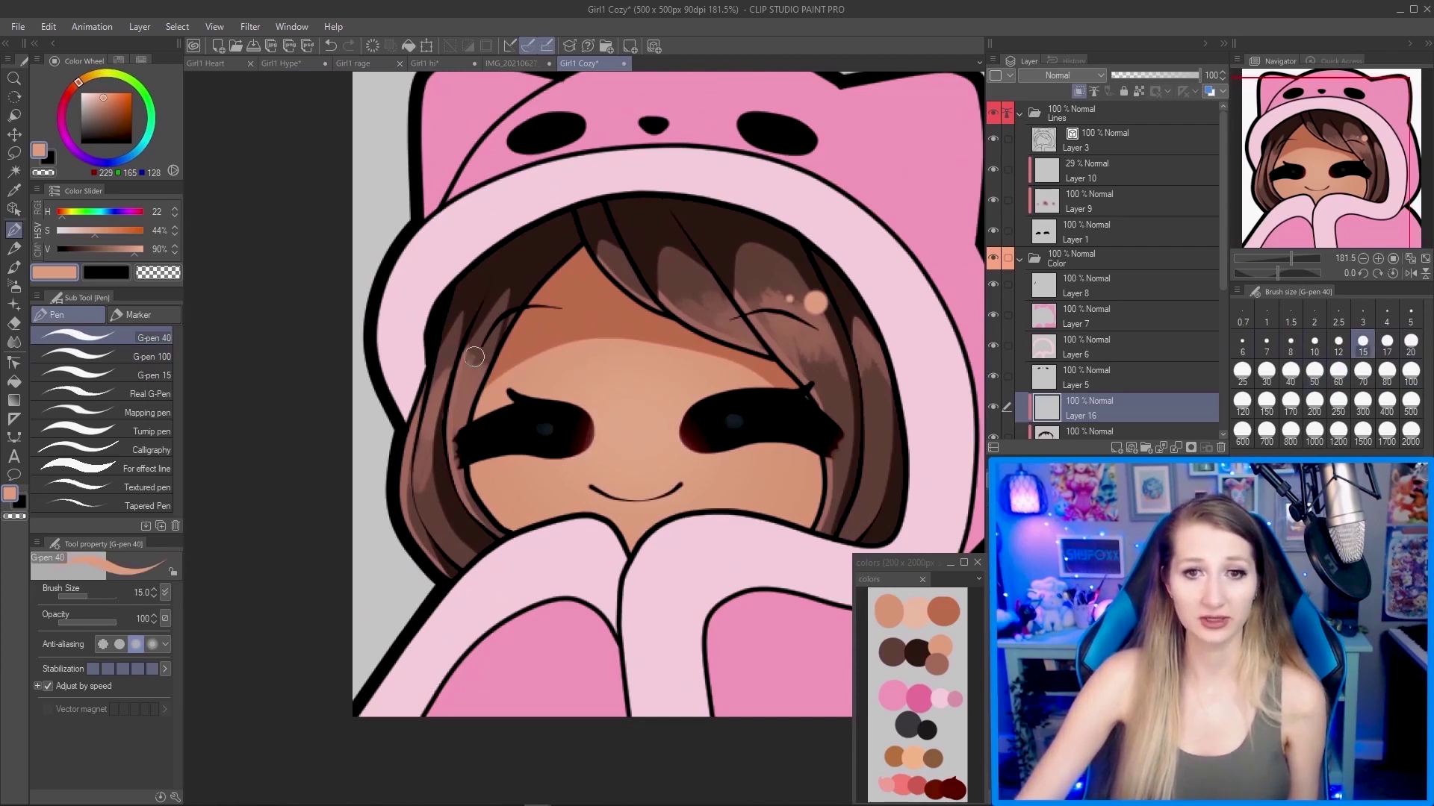
scroll(1105, 336, "down", 3)
scroll(594, 291, "down", 3)
scroll(768, 298, "up", 3)
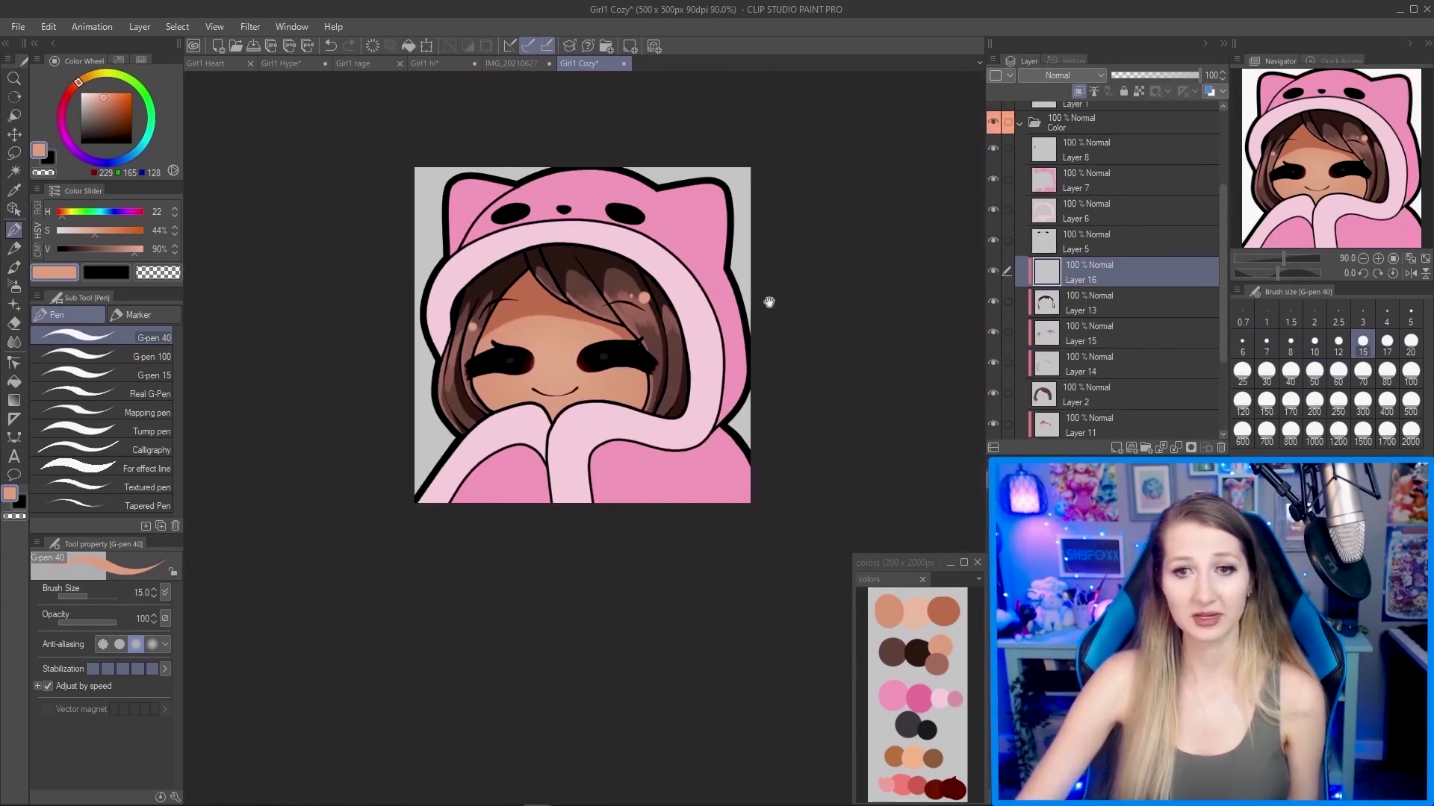
scroll(668, 317, "up", 1)
Add a small peach shine dot on the outer right hair strand with the G-pen at size 8.
left_click(1291, 345)
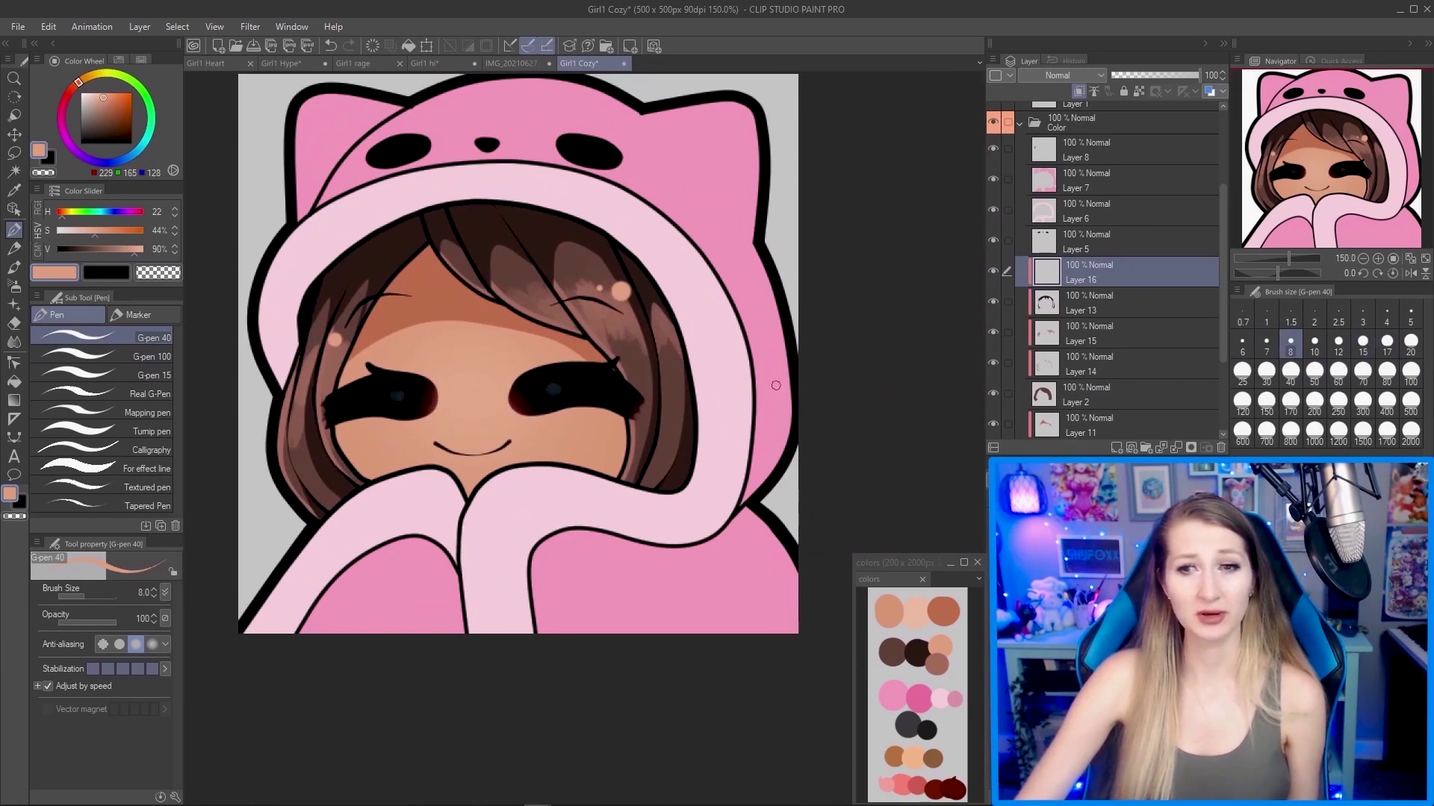
scroll(668, 328, "down", 1)
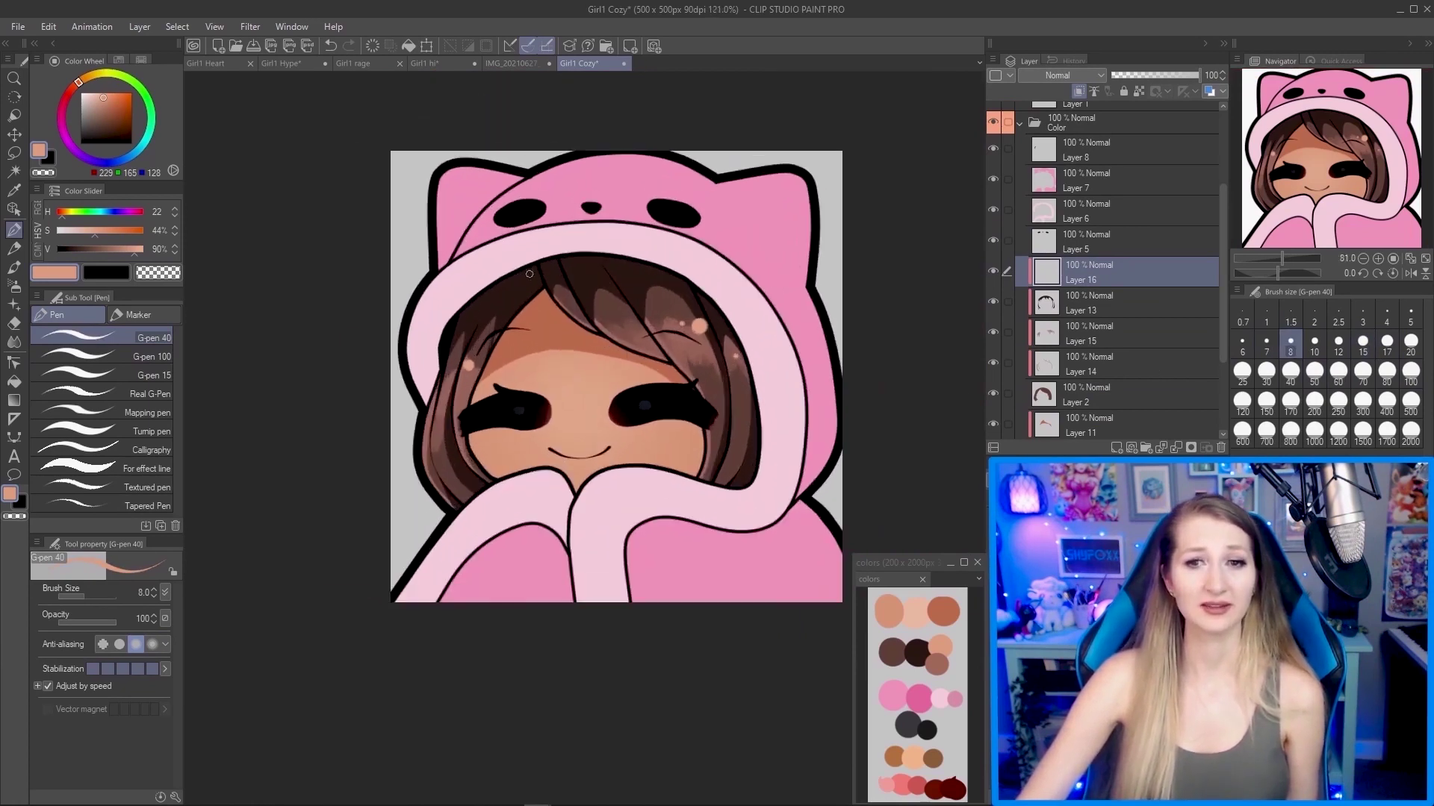
scroll(668, 327, "up", 1)
scroll(773, 252, "up", 1)
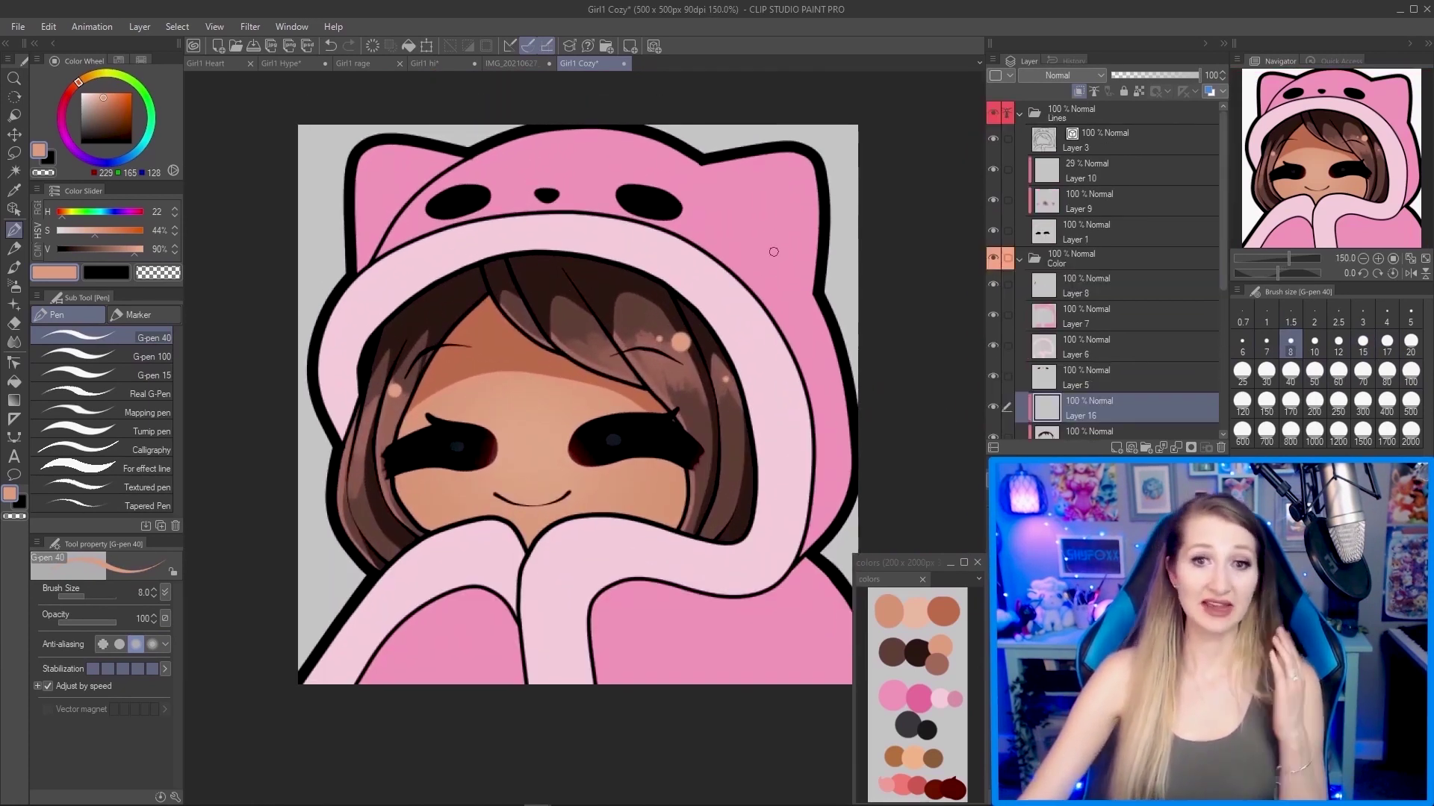
scroll(688, 504, "down", 1)
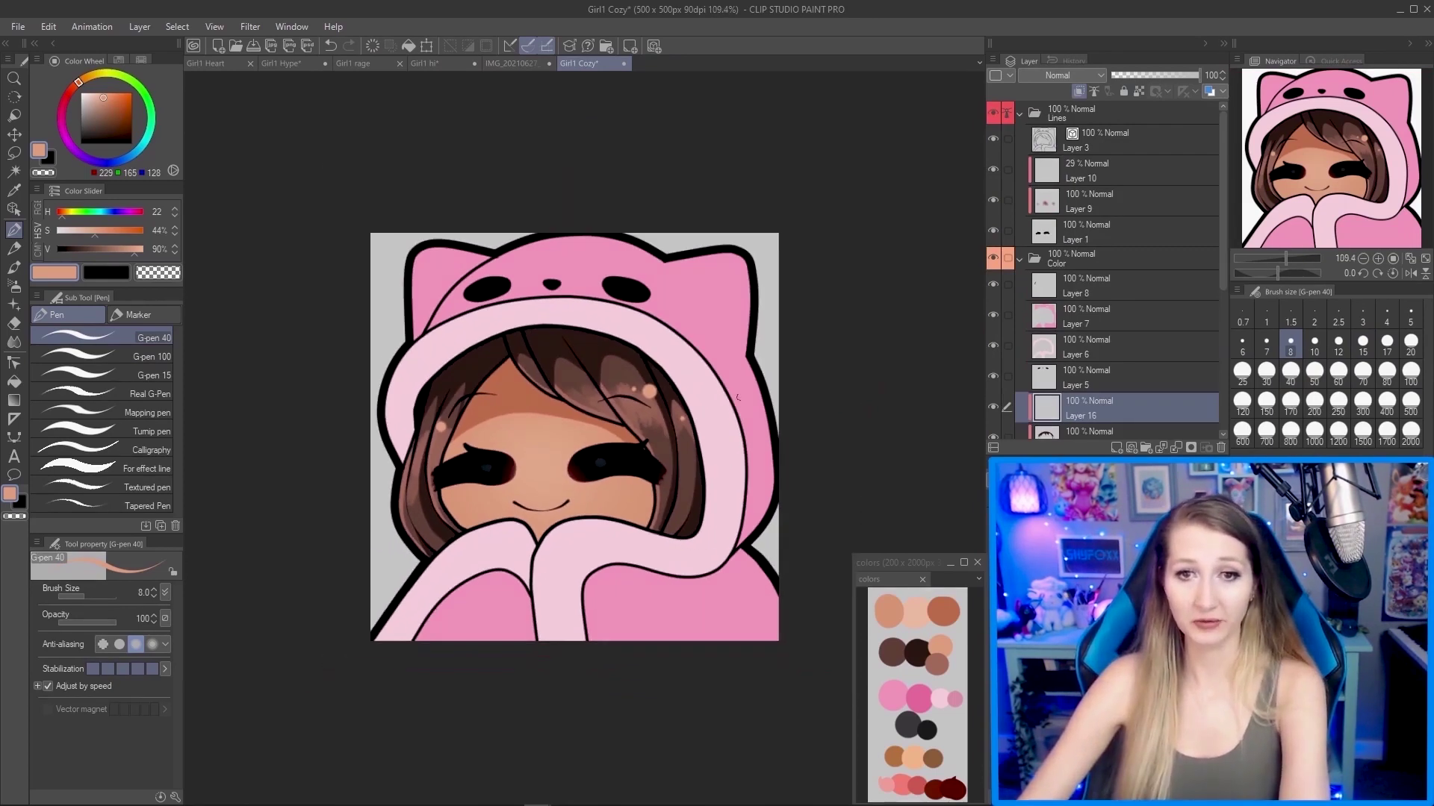
scroll(859, 336, "up", 1)
scroll(1095, 312, "down", 1)
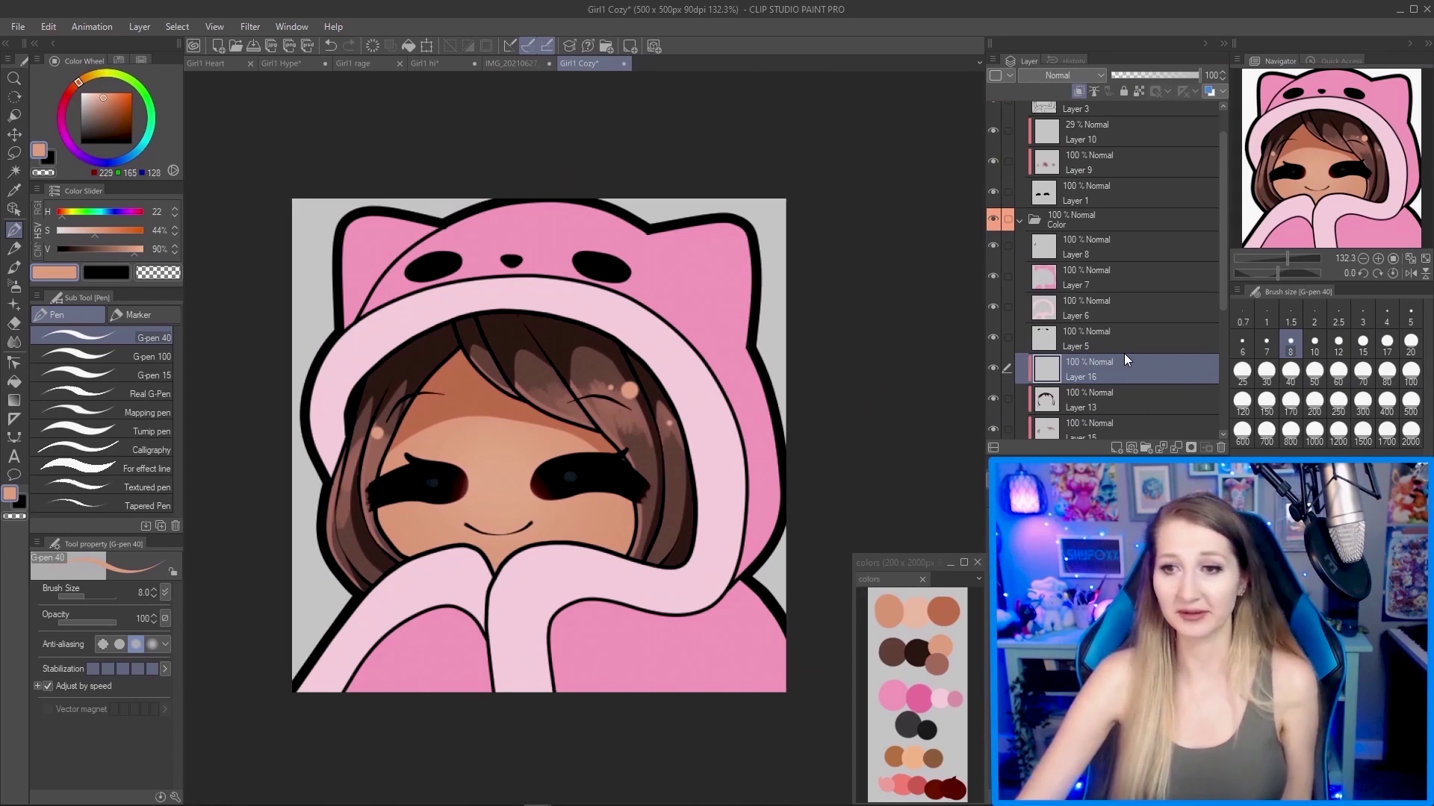
key("ctrl+plus")
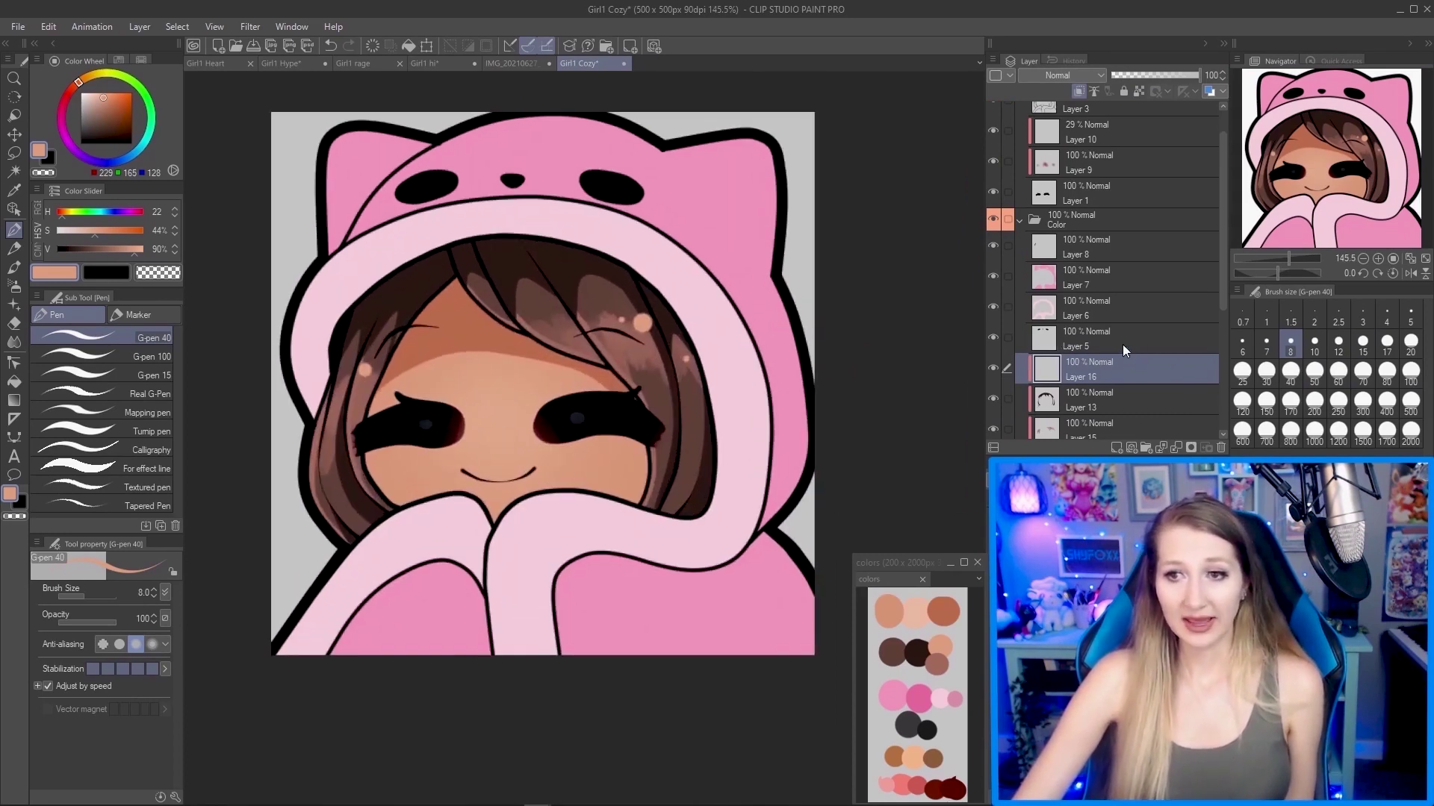
Add a layer above the pink hood colour layer (Layer 7) and clip it to that layer.
left_click(1105, 317)
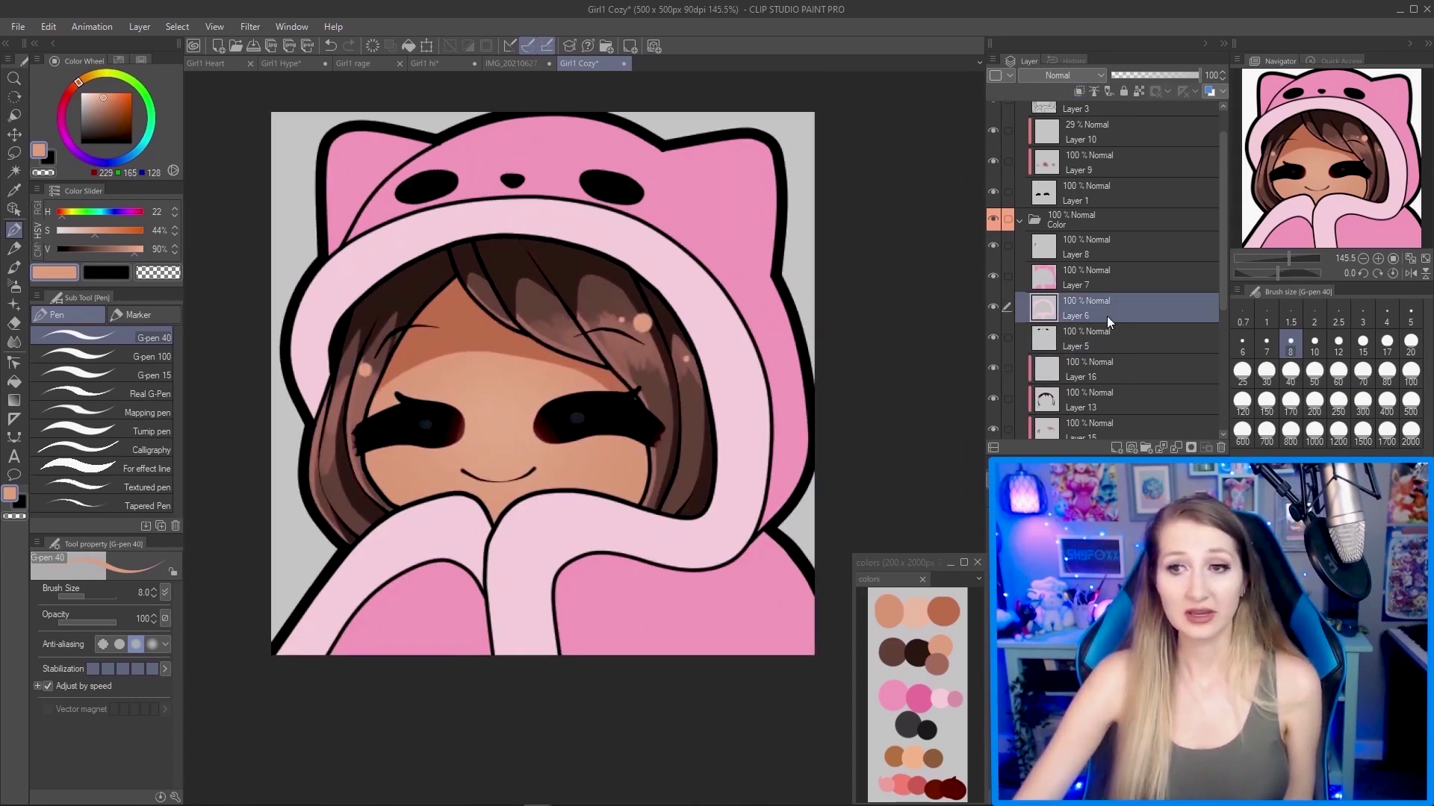
left_click(1105, 277)
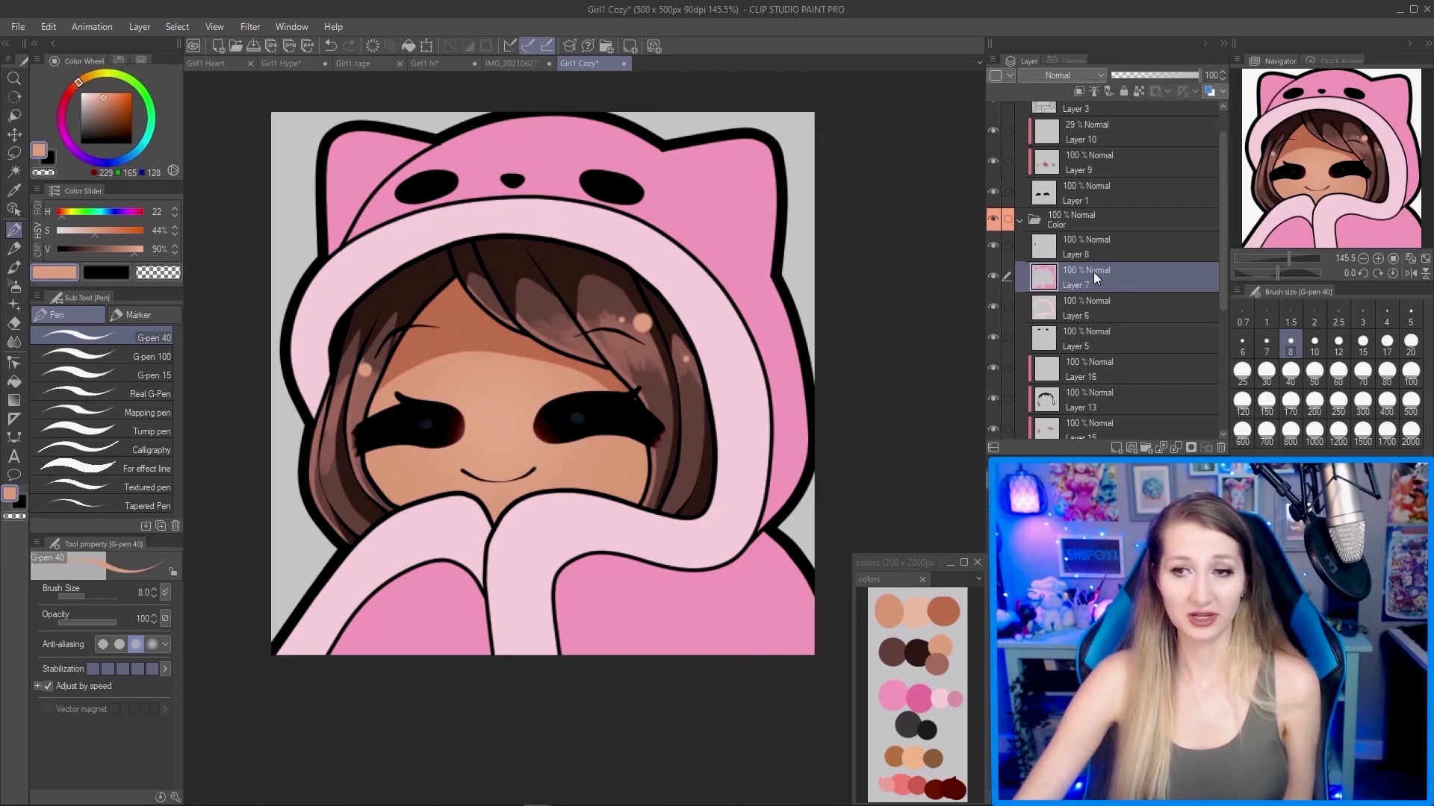
left_click(1118, 448)
left_click(1079, 91)
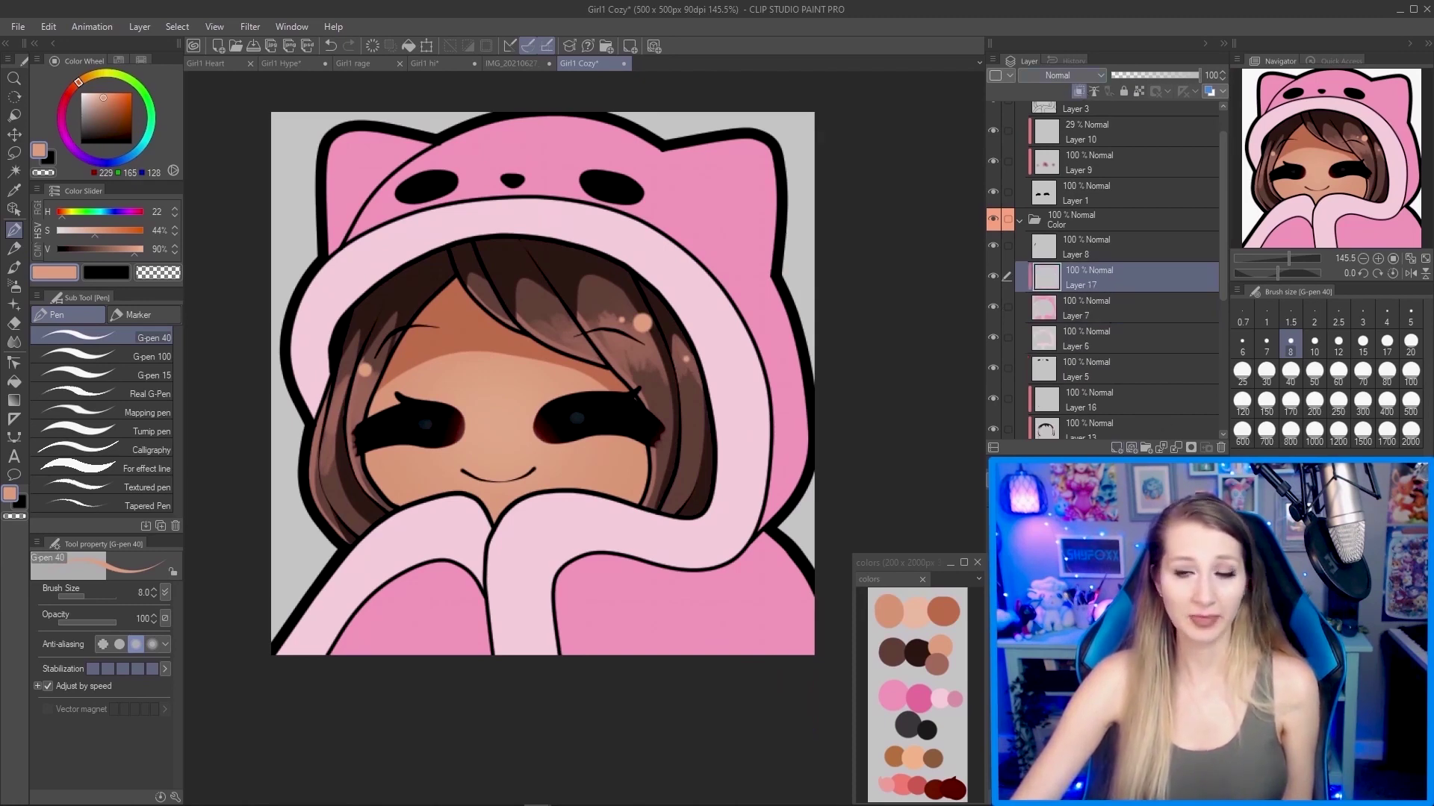
Outline a curved shadow across the lower right of the hoodie body in the palette's darker pink, using Continuous curve at size 8.
key("i")
left_click(925, 696)
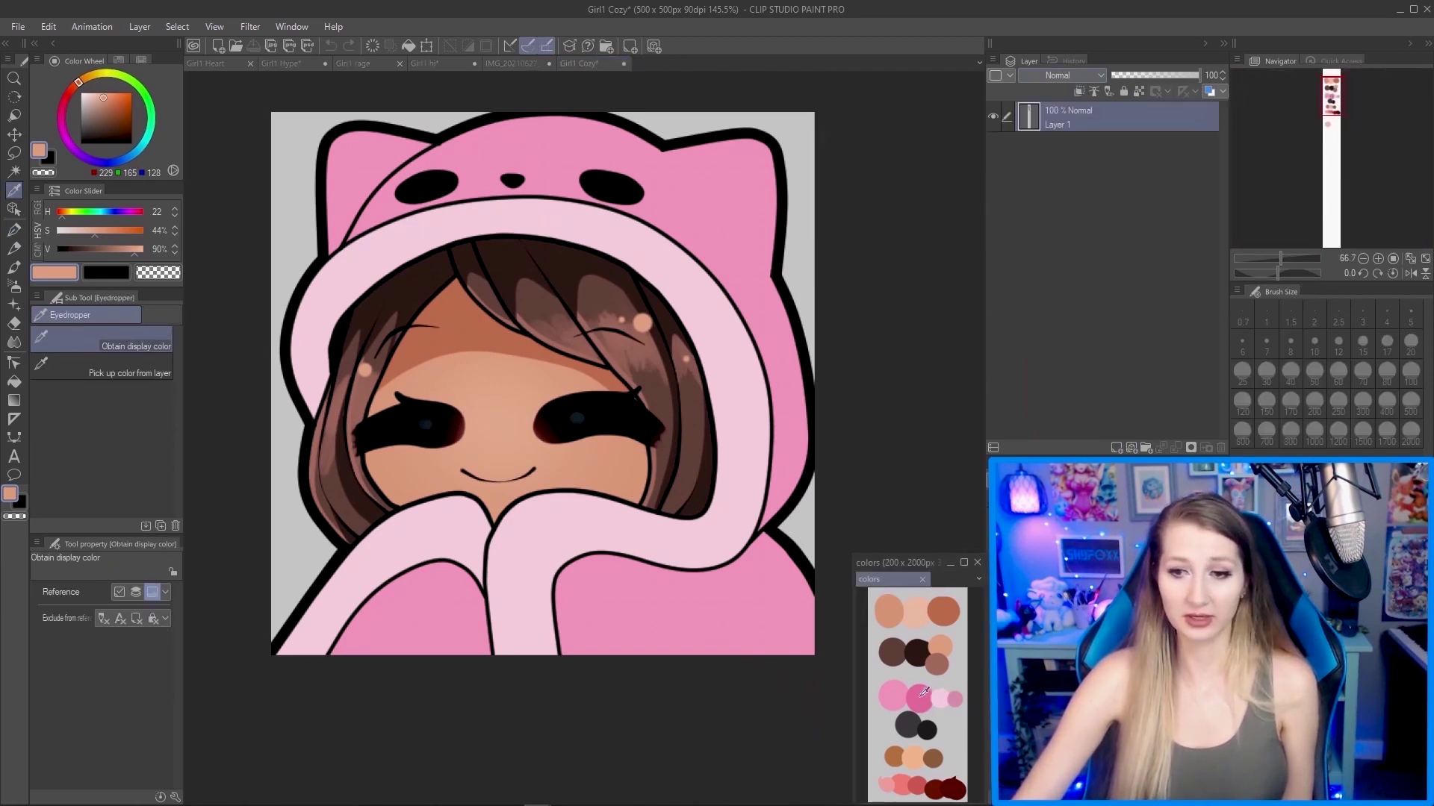
left_click(889, 441)
left_click(15, 437)
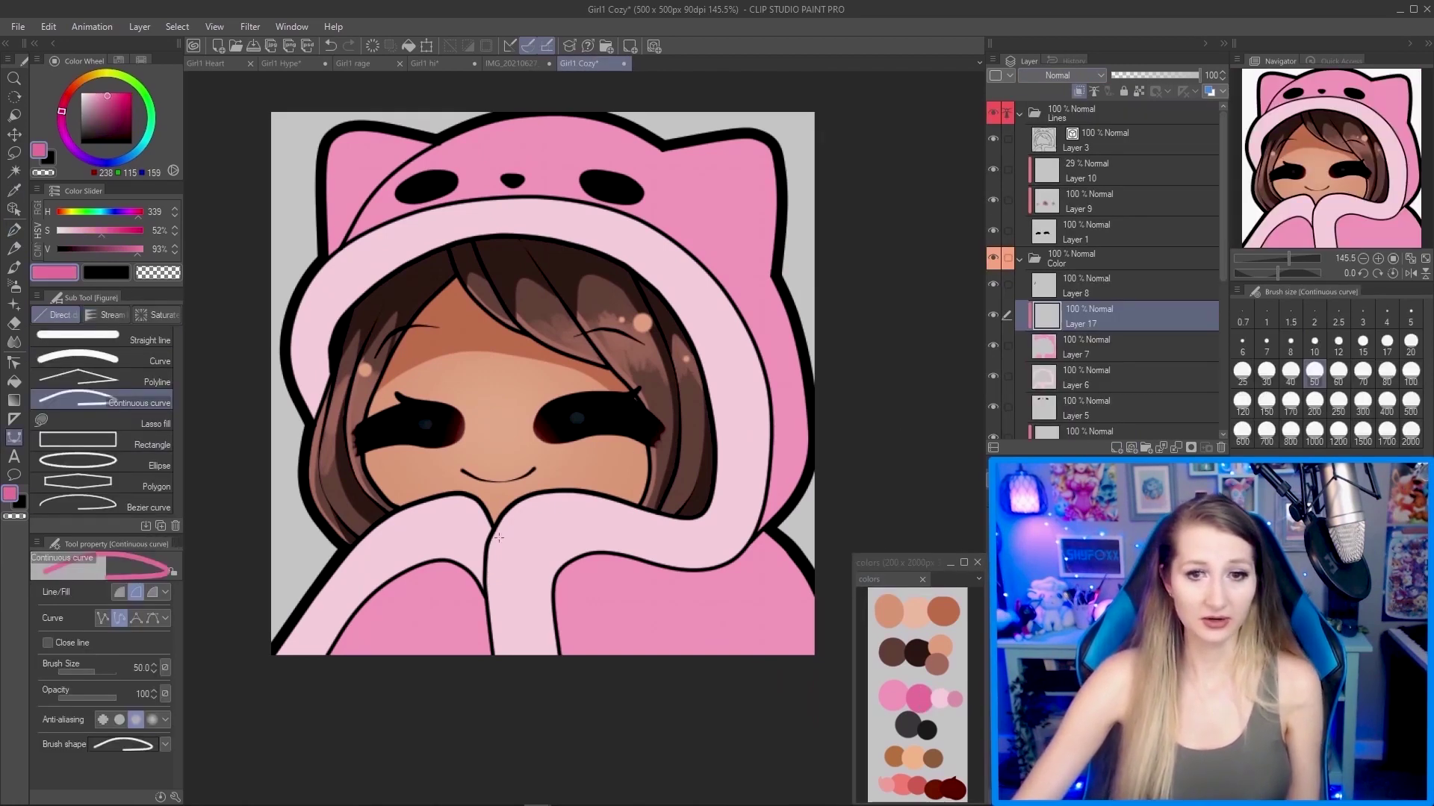
left_click(553, 588)
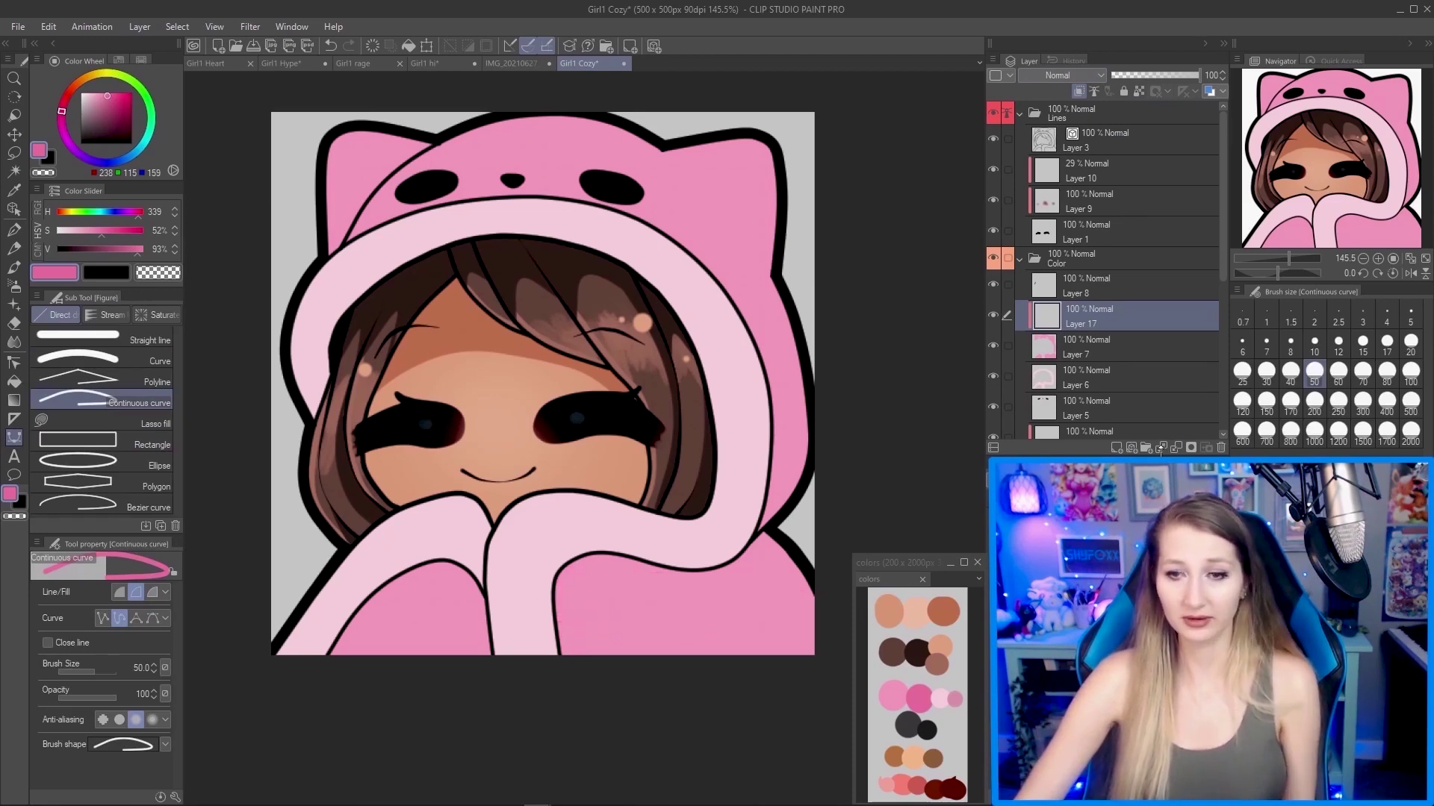
left_click(1291, 345)
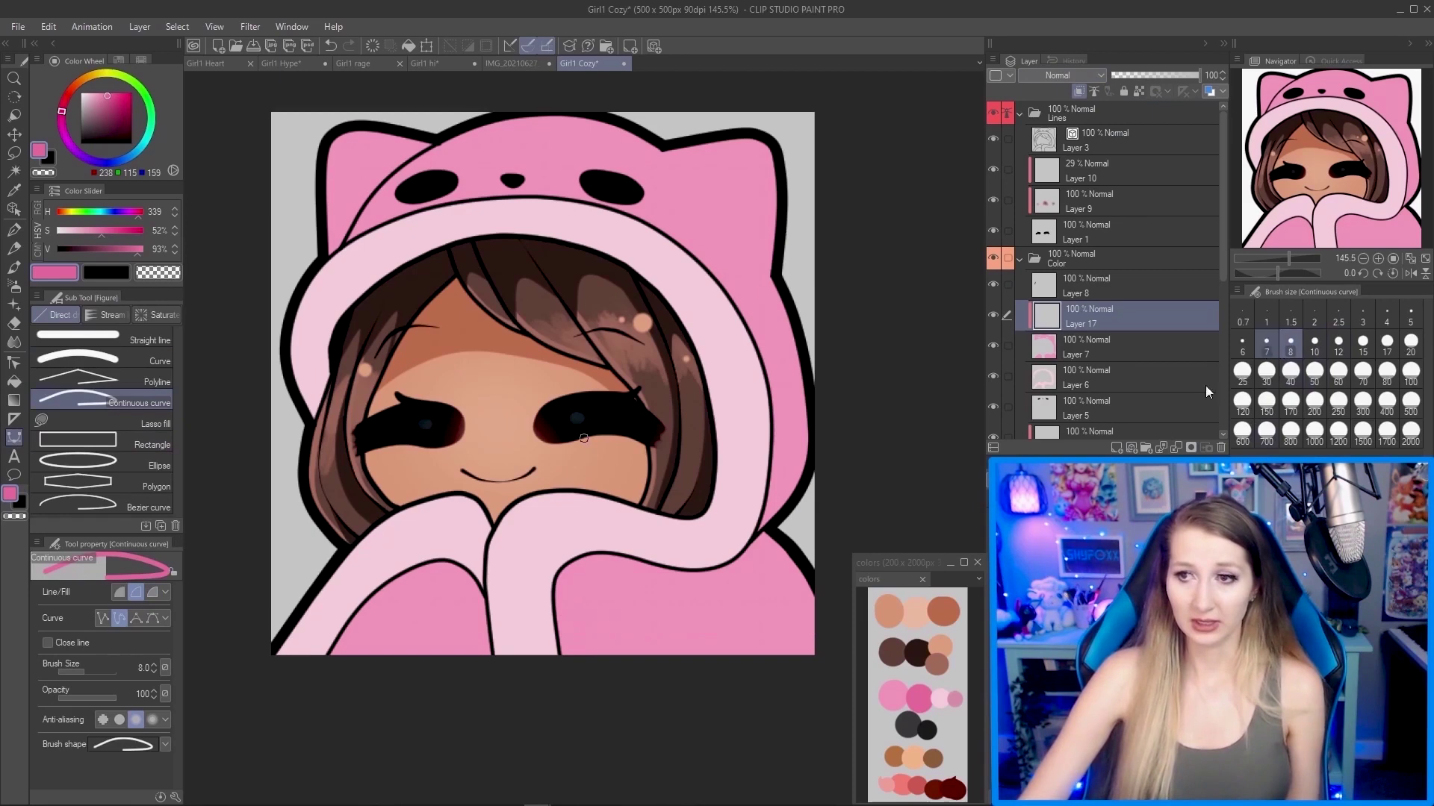
left_click(549, 597)
left_click(595, 637)
left_click(695, 640)
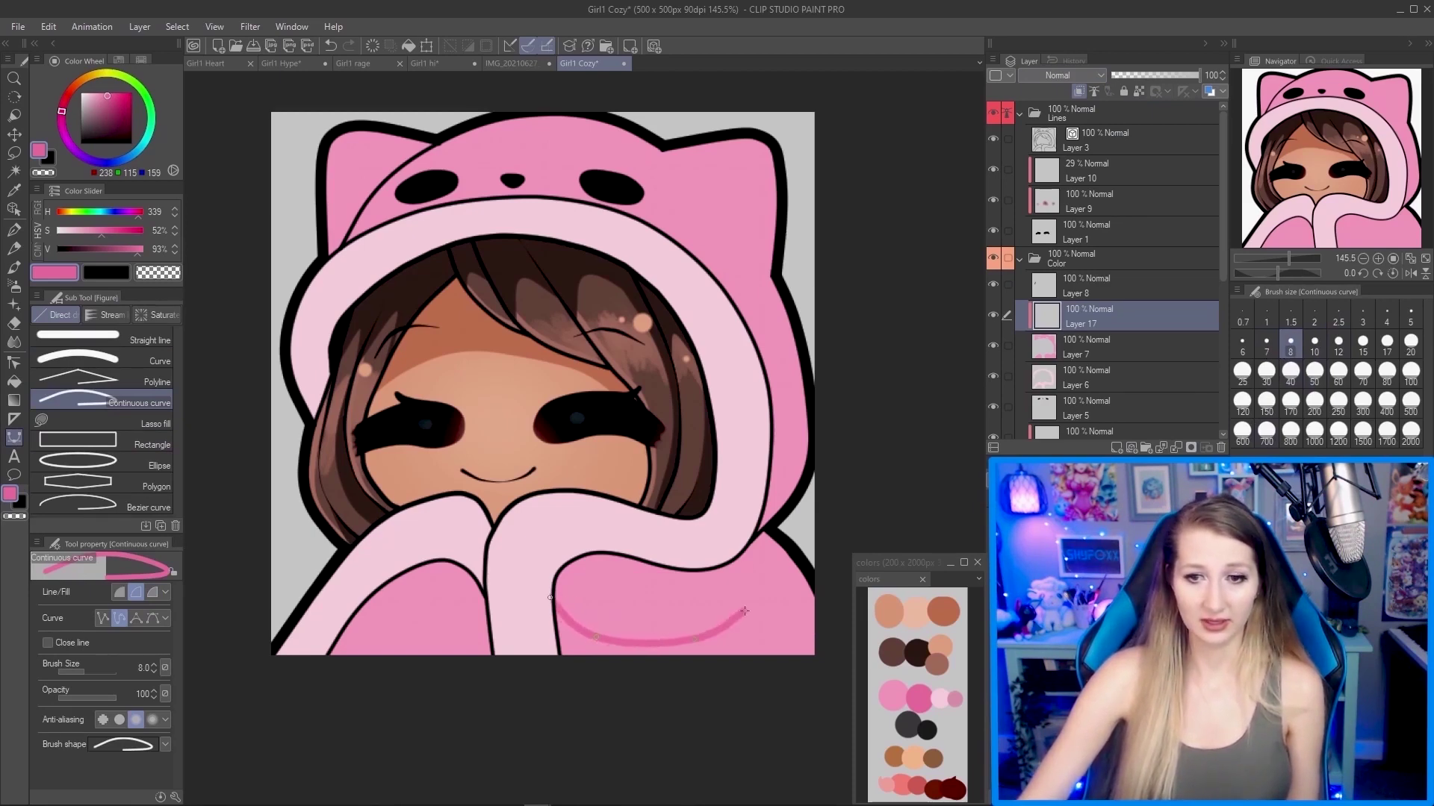
left_click(774, 607)
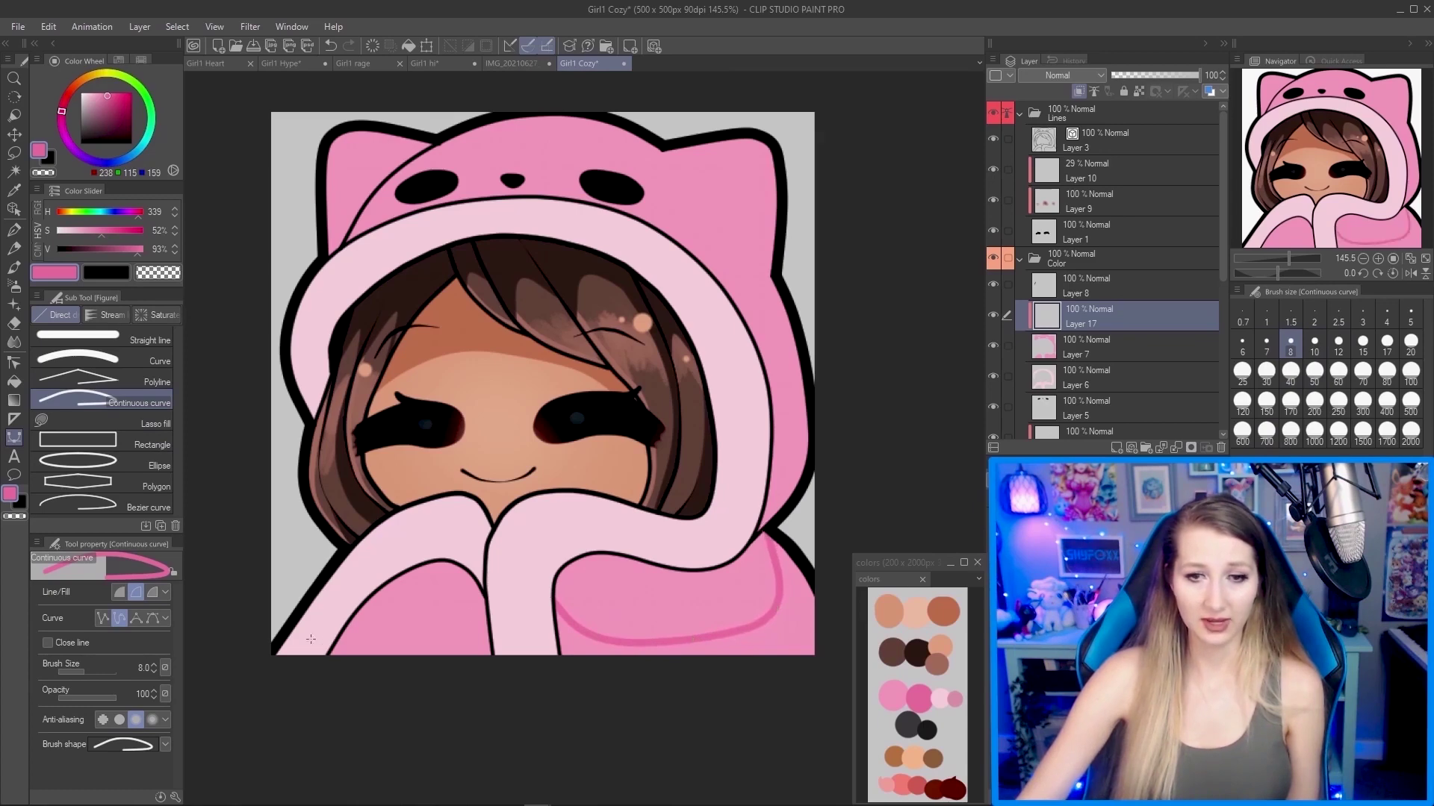
Outline a matching curved shadow on the left sleeve and fill both lower shadow areas with the darker pink.
left_click(396, 646)
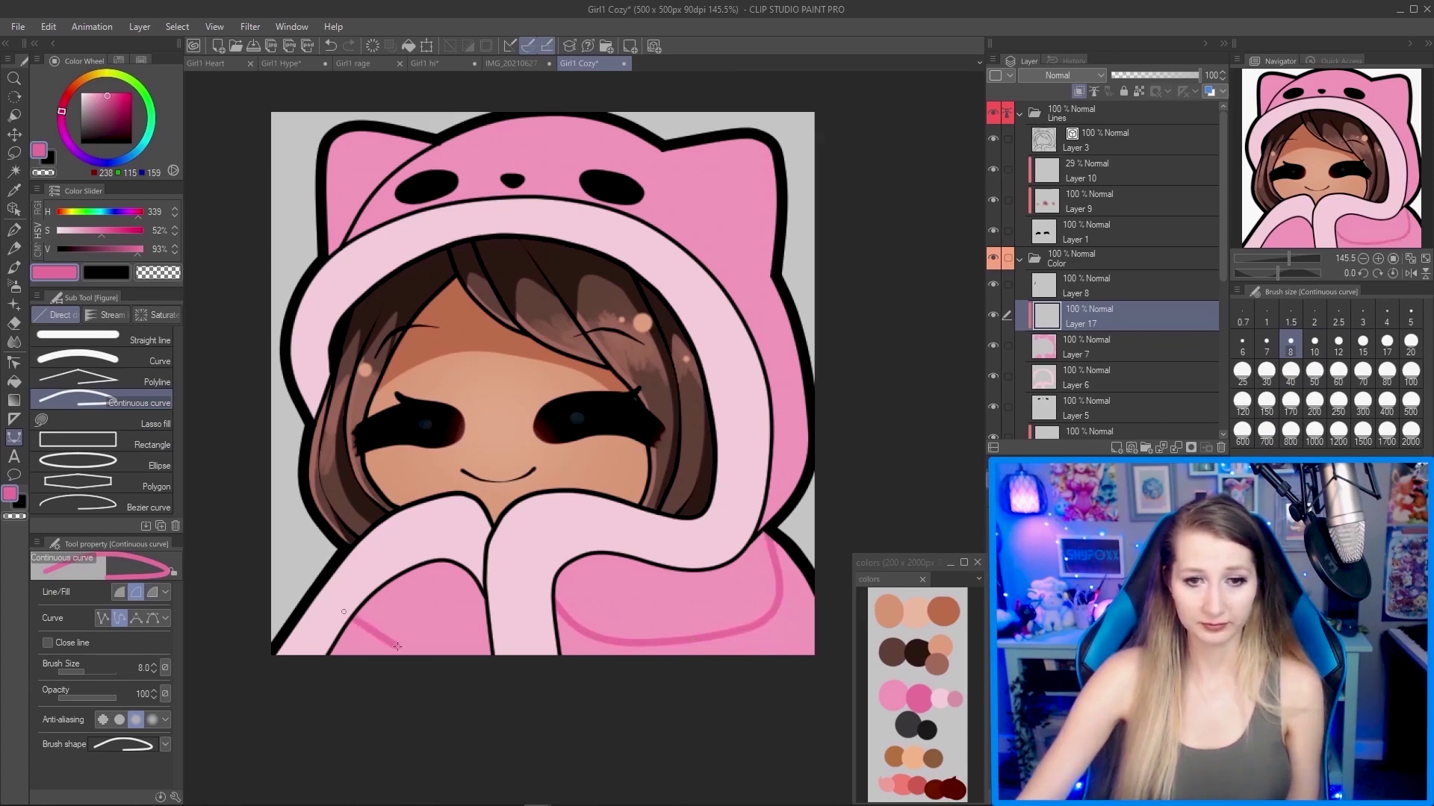
left_click(457, 640)
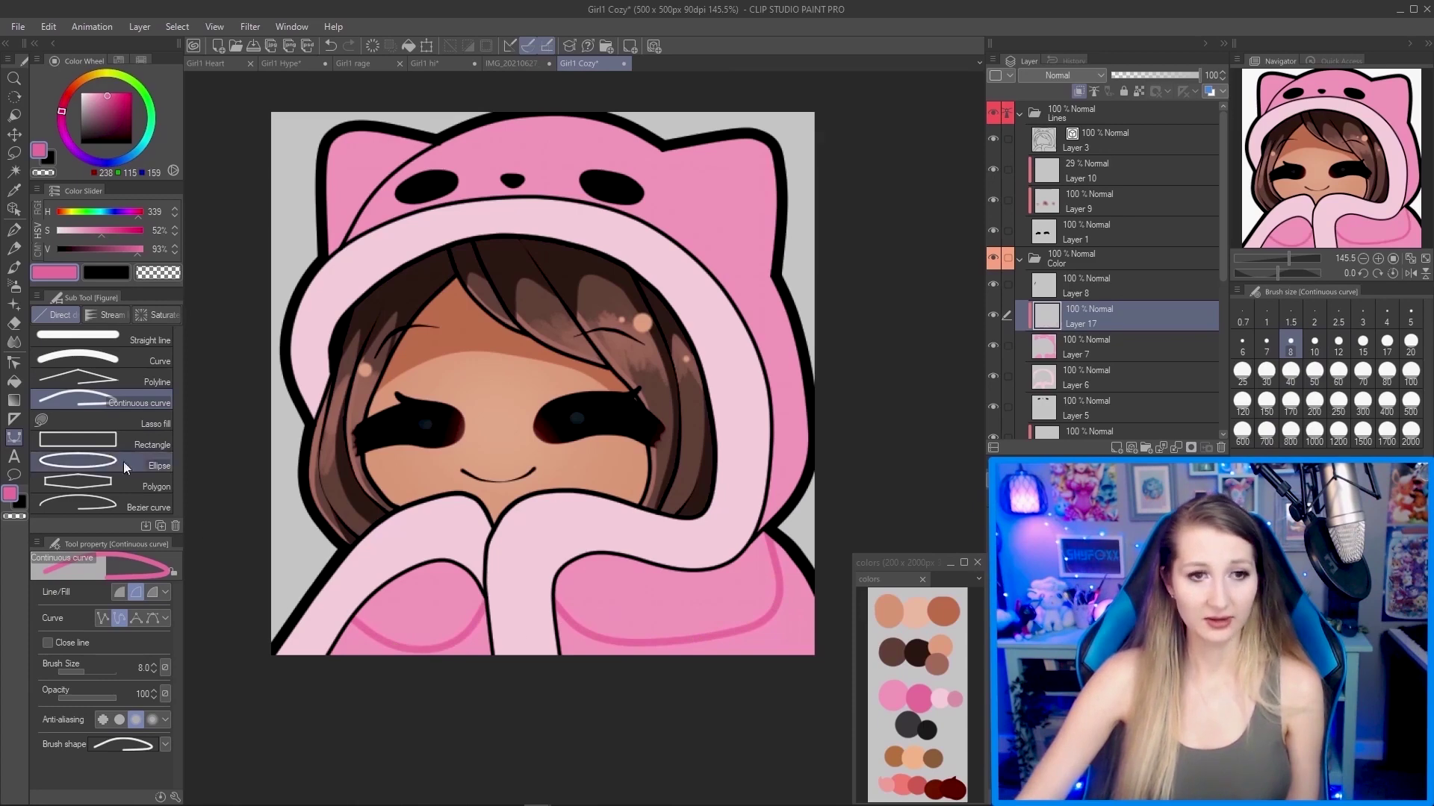
left_click(13, 380)
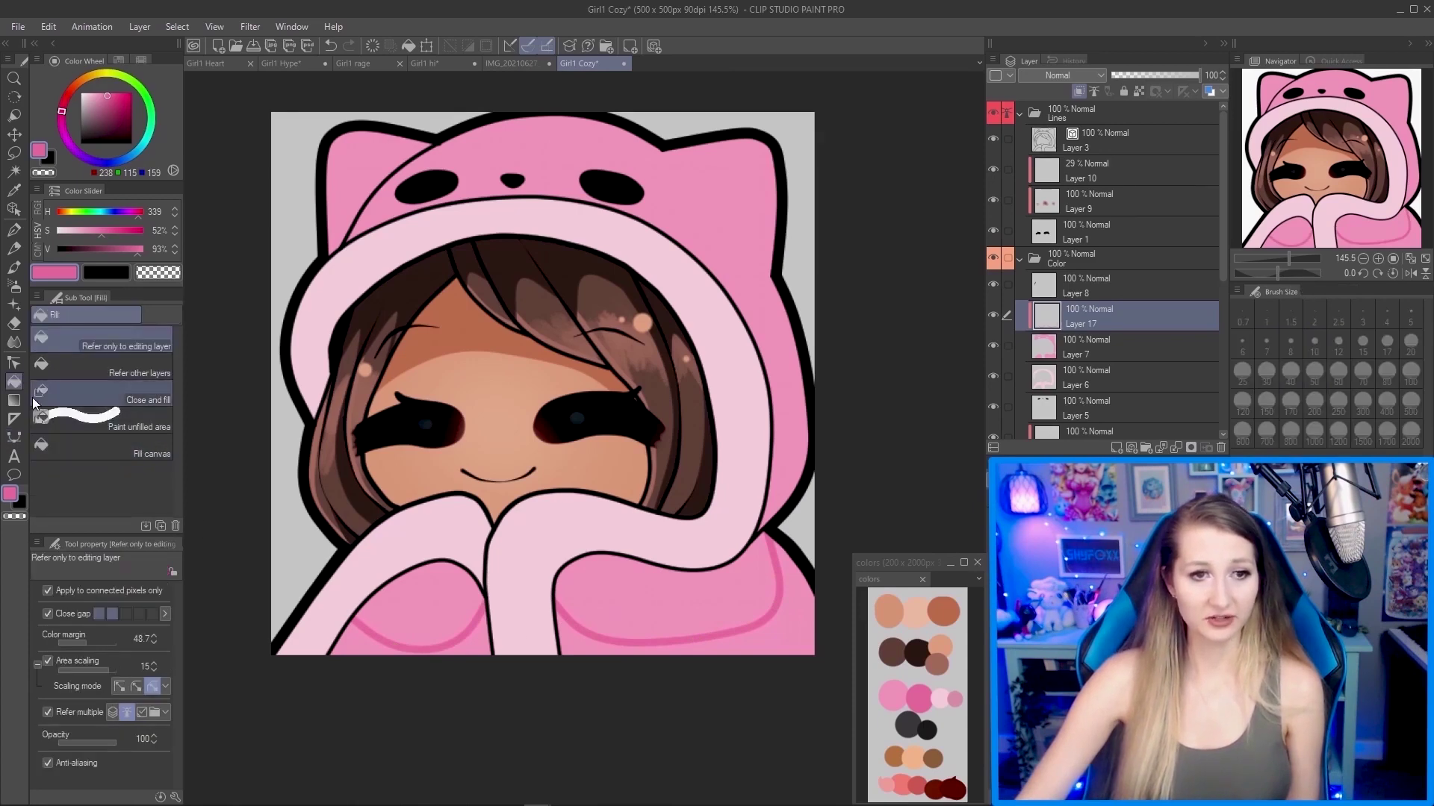
left_click(373, 644)
left_click(569, 642)
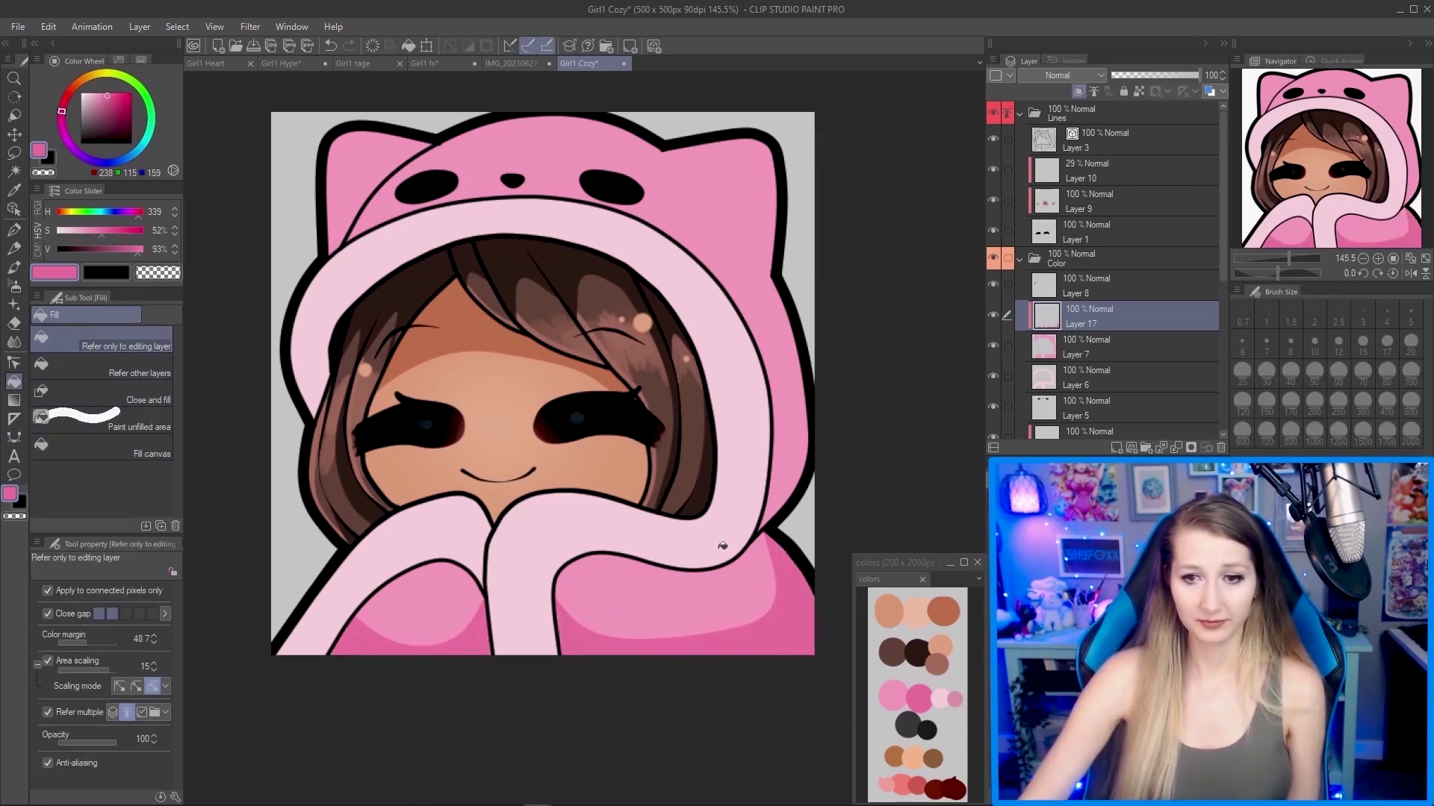
Outline darker pink shadows along the hood's outer right side and across the base of the right ear with Continuous curve.
scroll(568, 582, "down", 1)
scroll(550, 525, "up", 1)
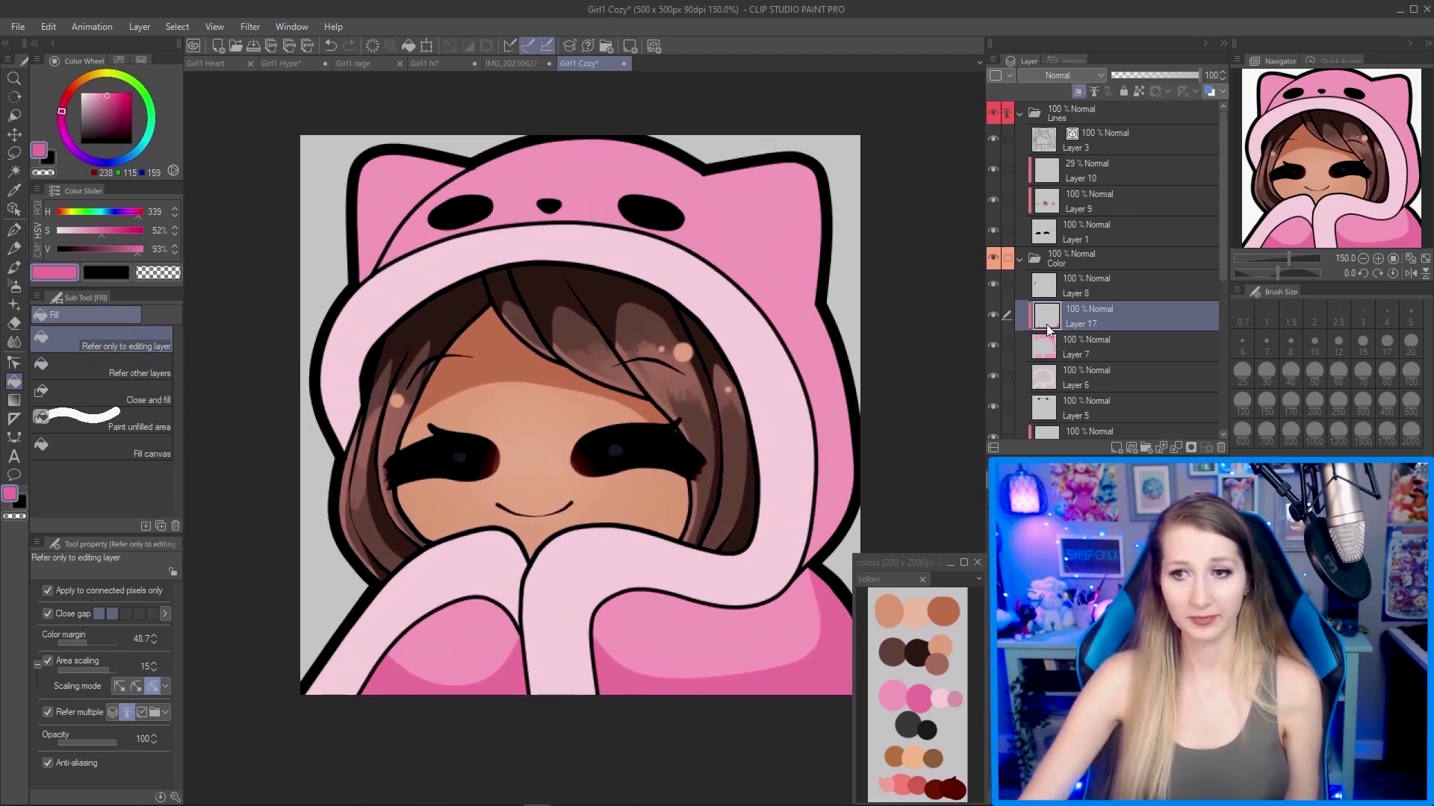
left_click(17, 439)
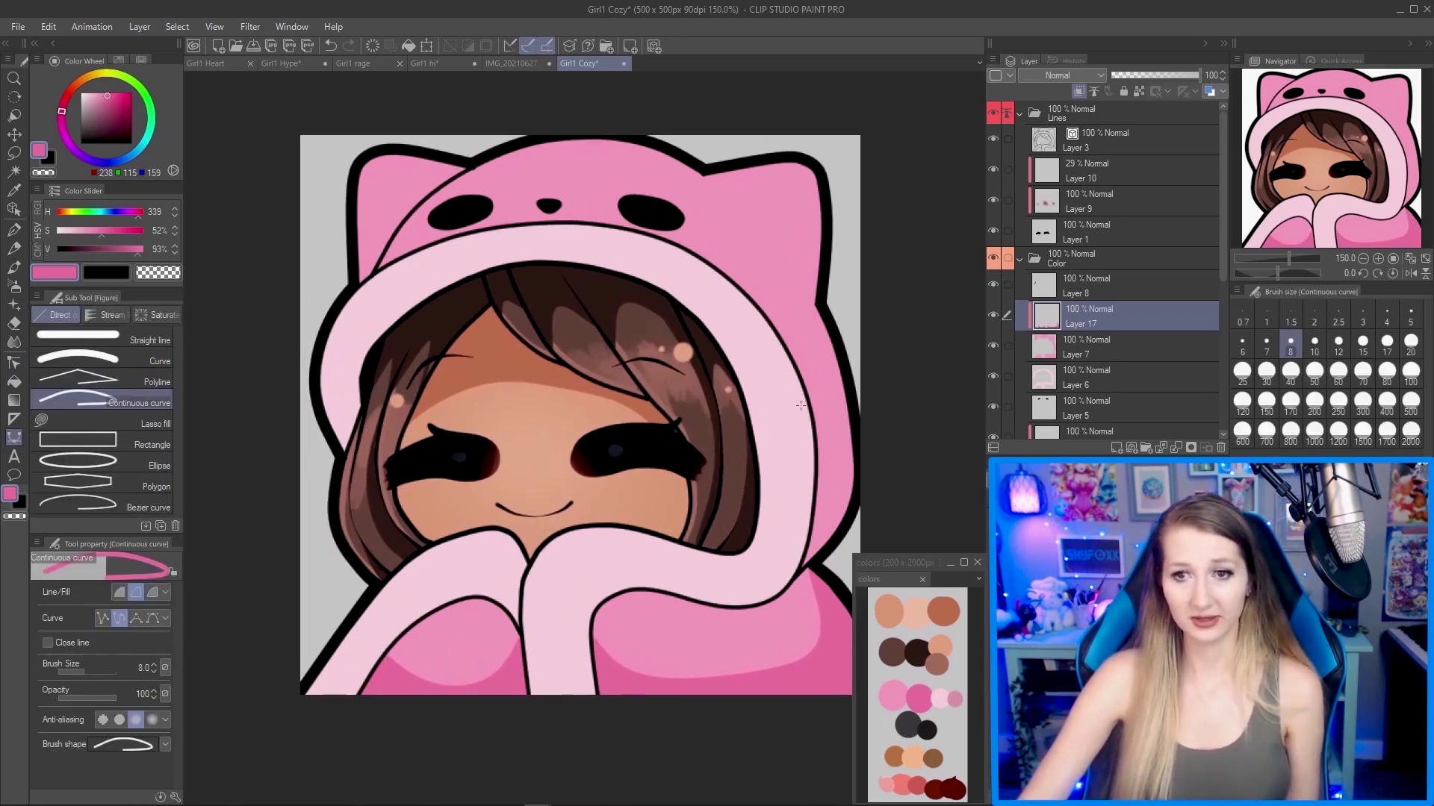
left_click(827, 450)
left_click(843, 410)
left_click(836, 357)
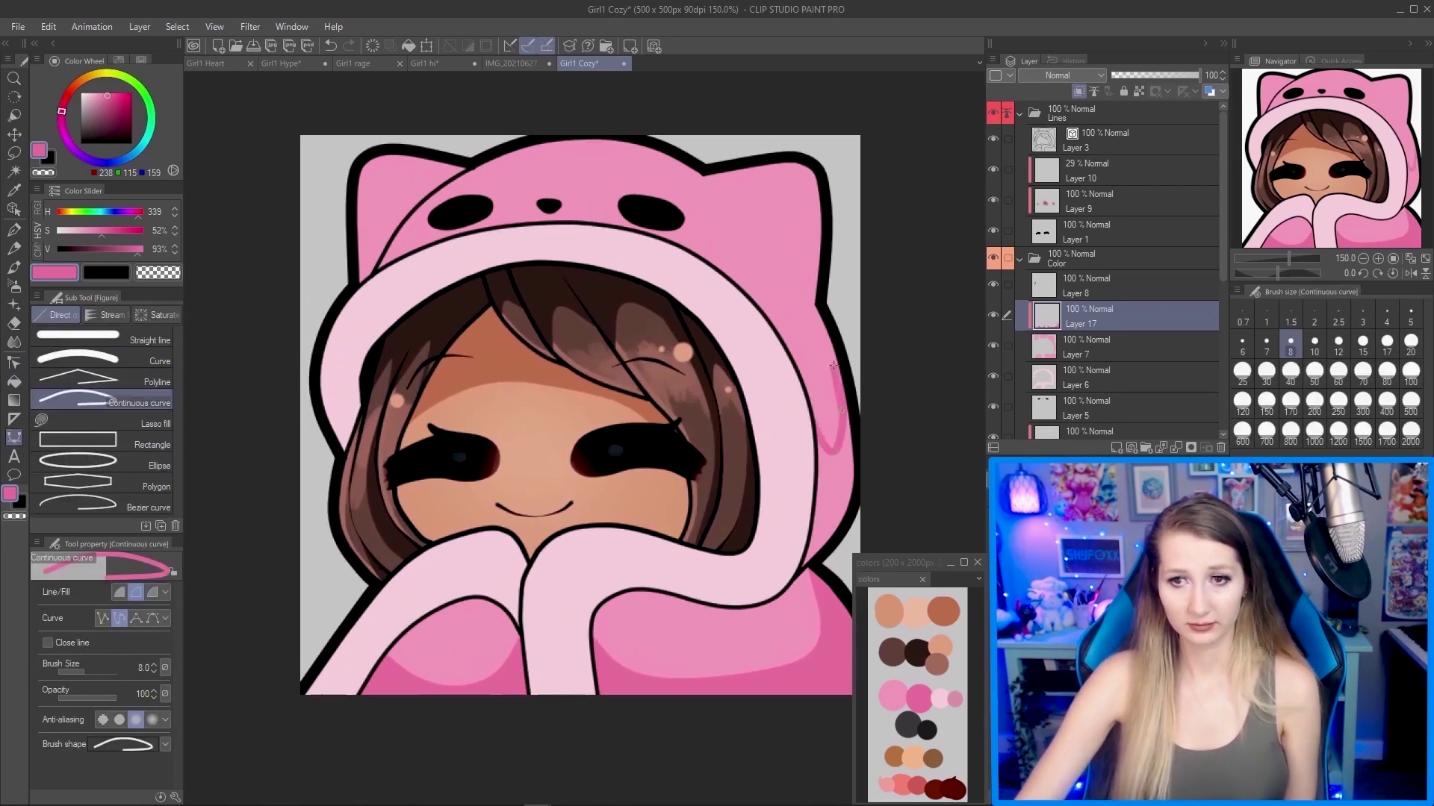
left_click(810, 300)
left_click(768, 241)
double_click(796, 247)
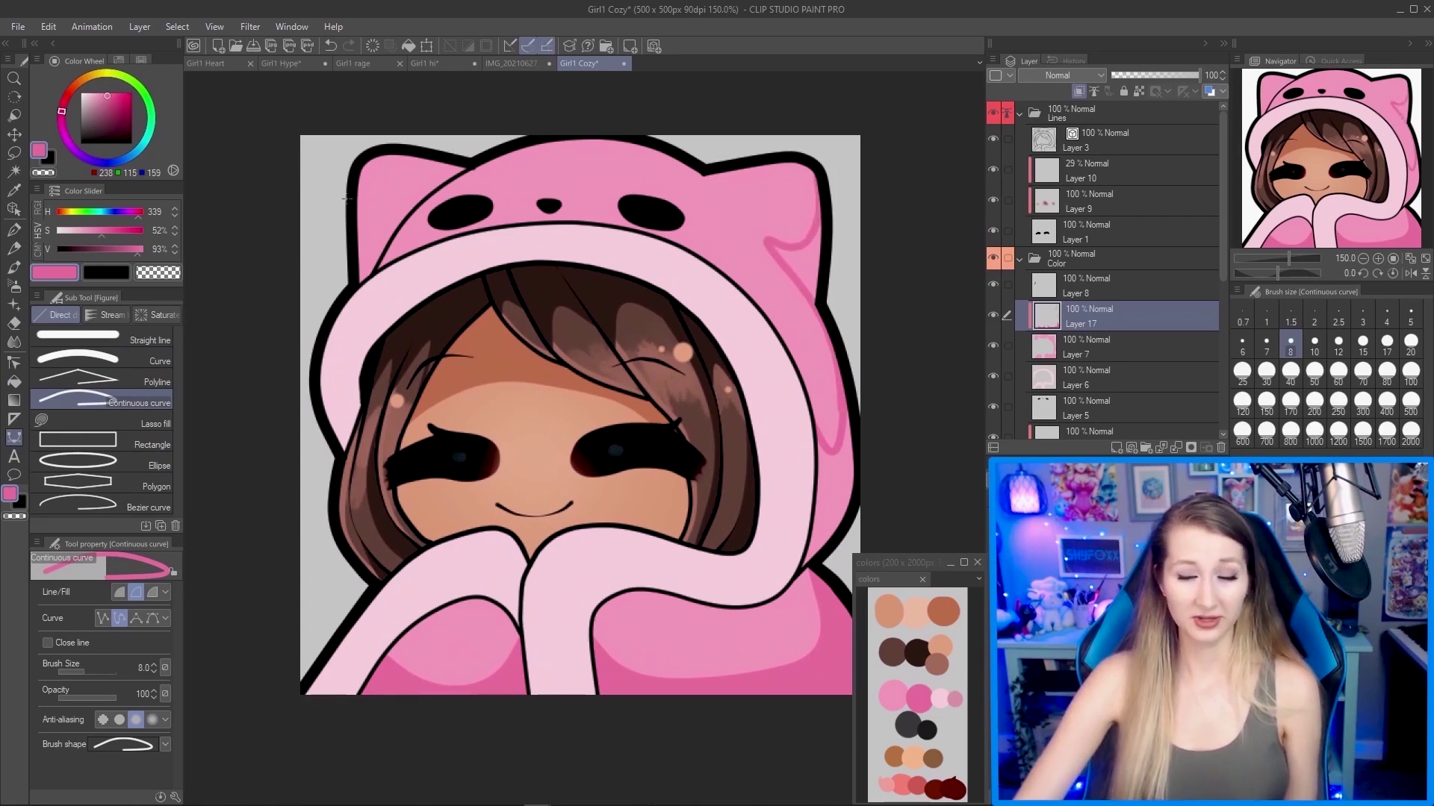
Outline the shadow on the left ear and side of the hood, and fill the outlined hood and ear shadows with darker pink.
left_click(397, 214)
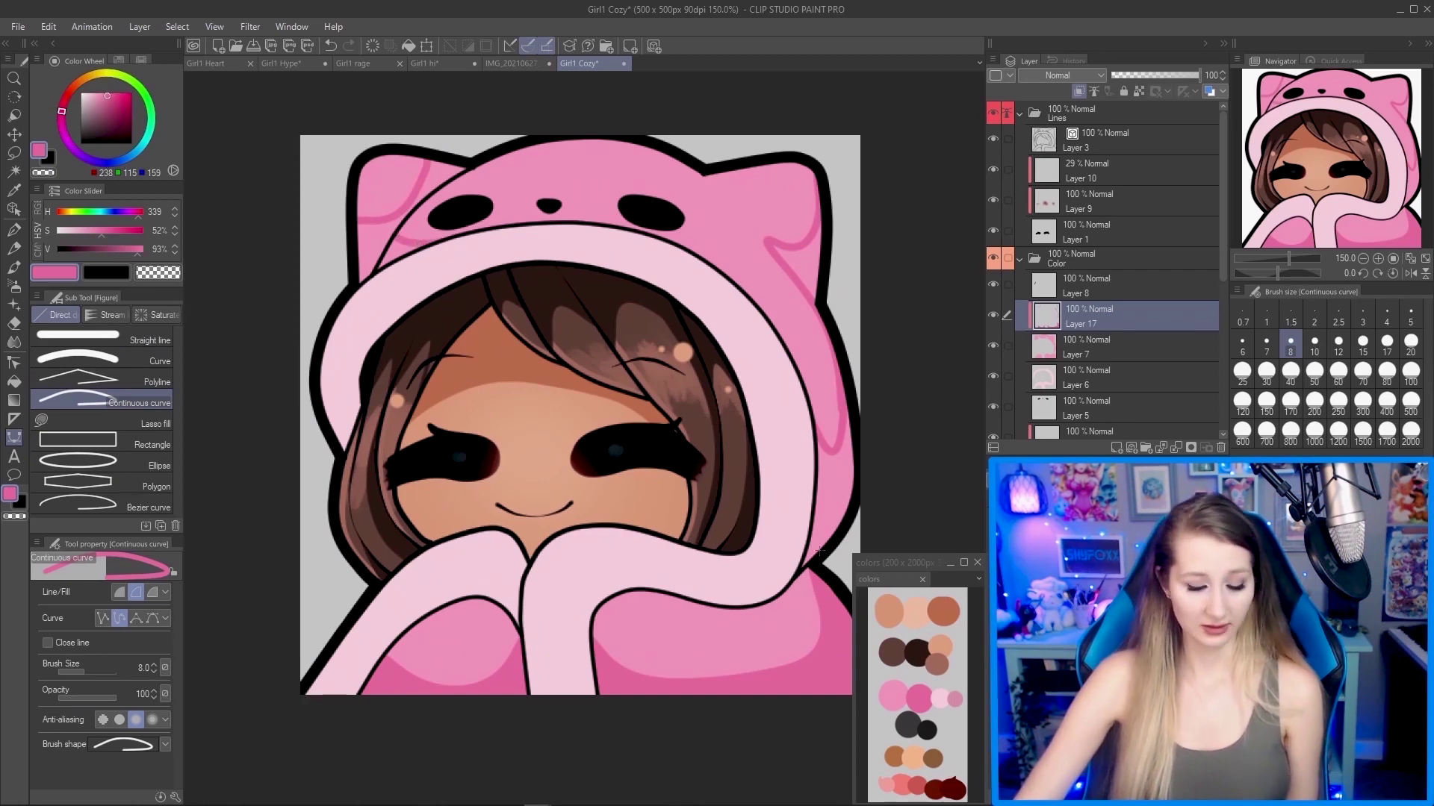
key("g")
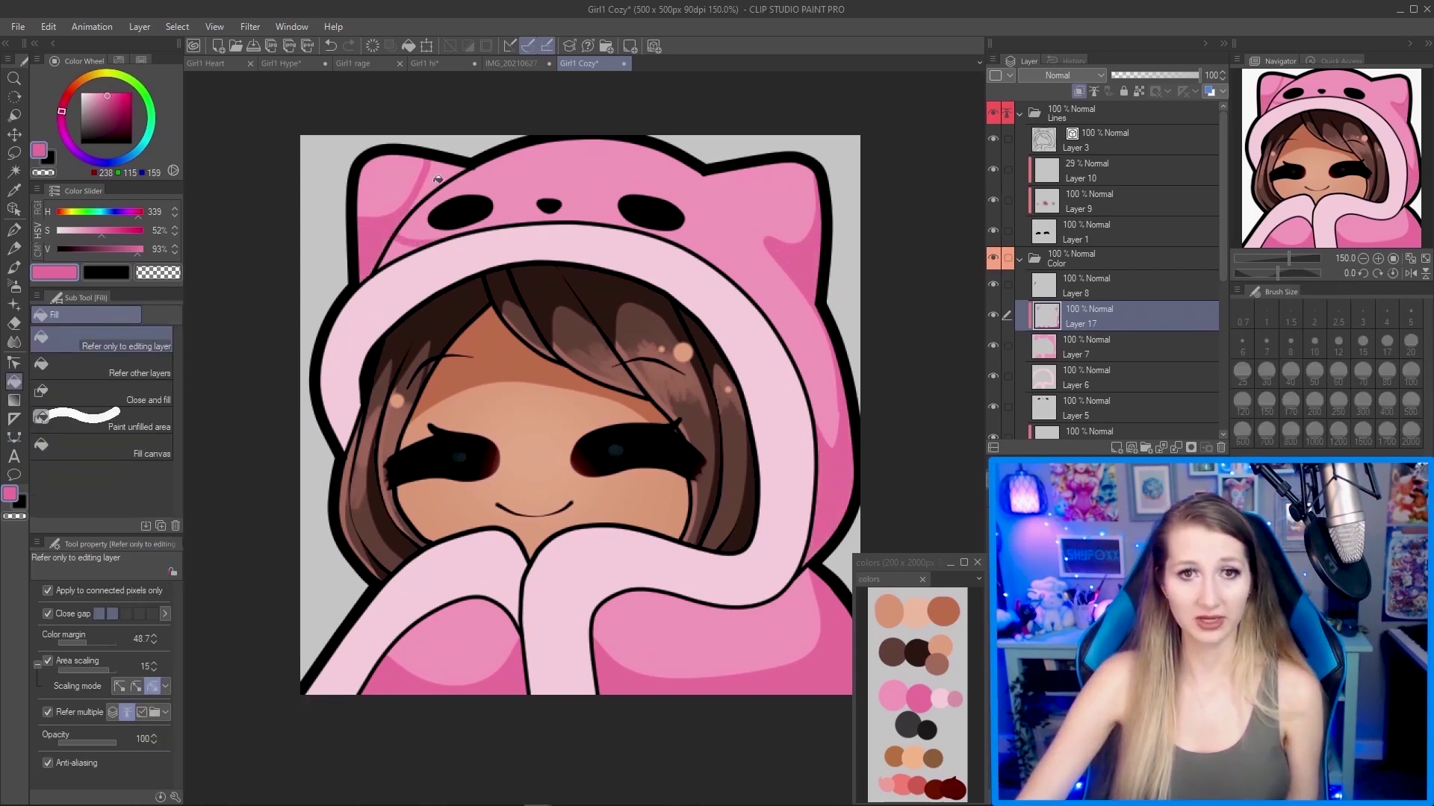
scroll(703, 327, "down", 1)
scroll(703, 327, "up", 1)
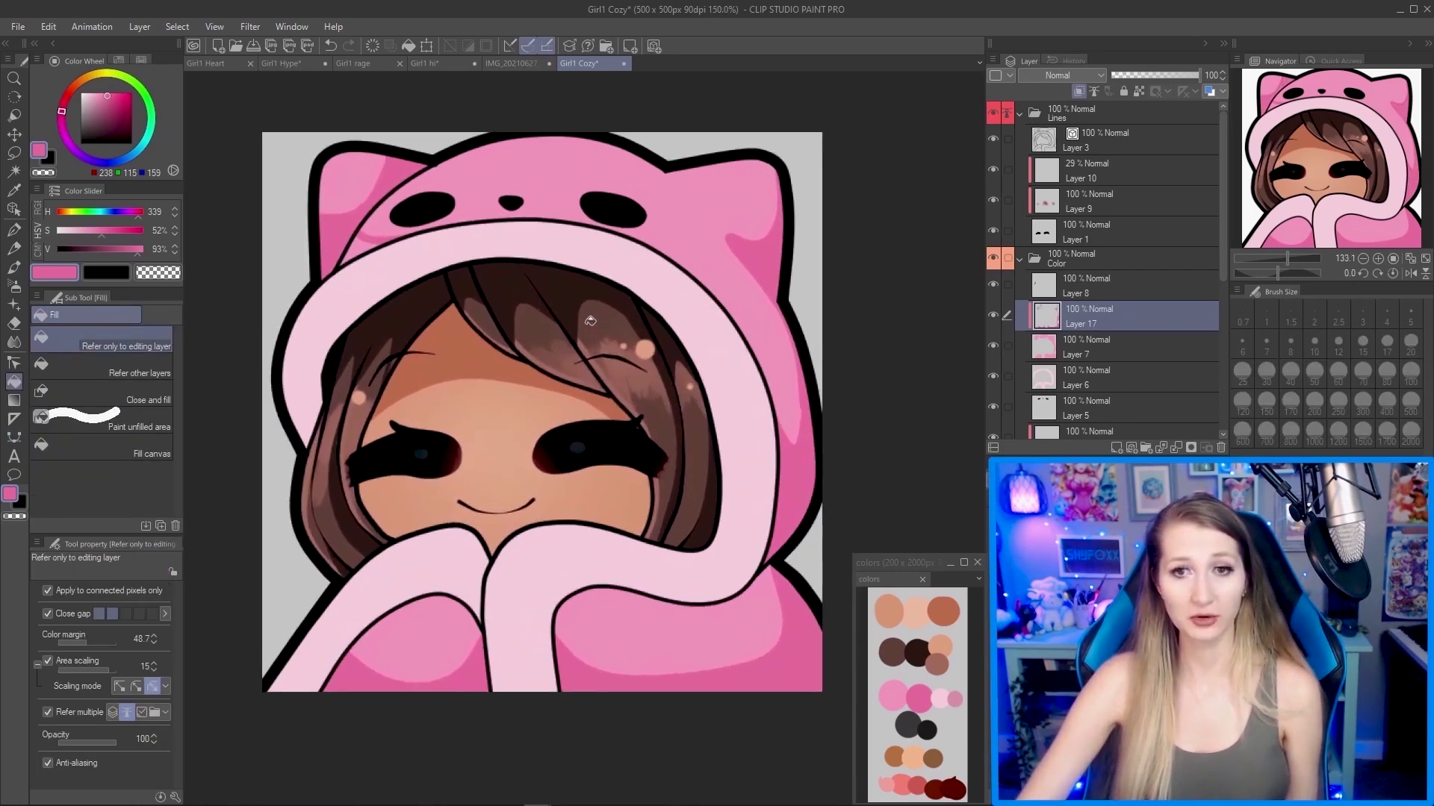
left_click_drag(652, 346, 639, 343)
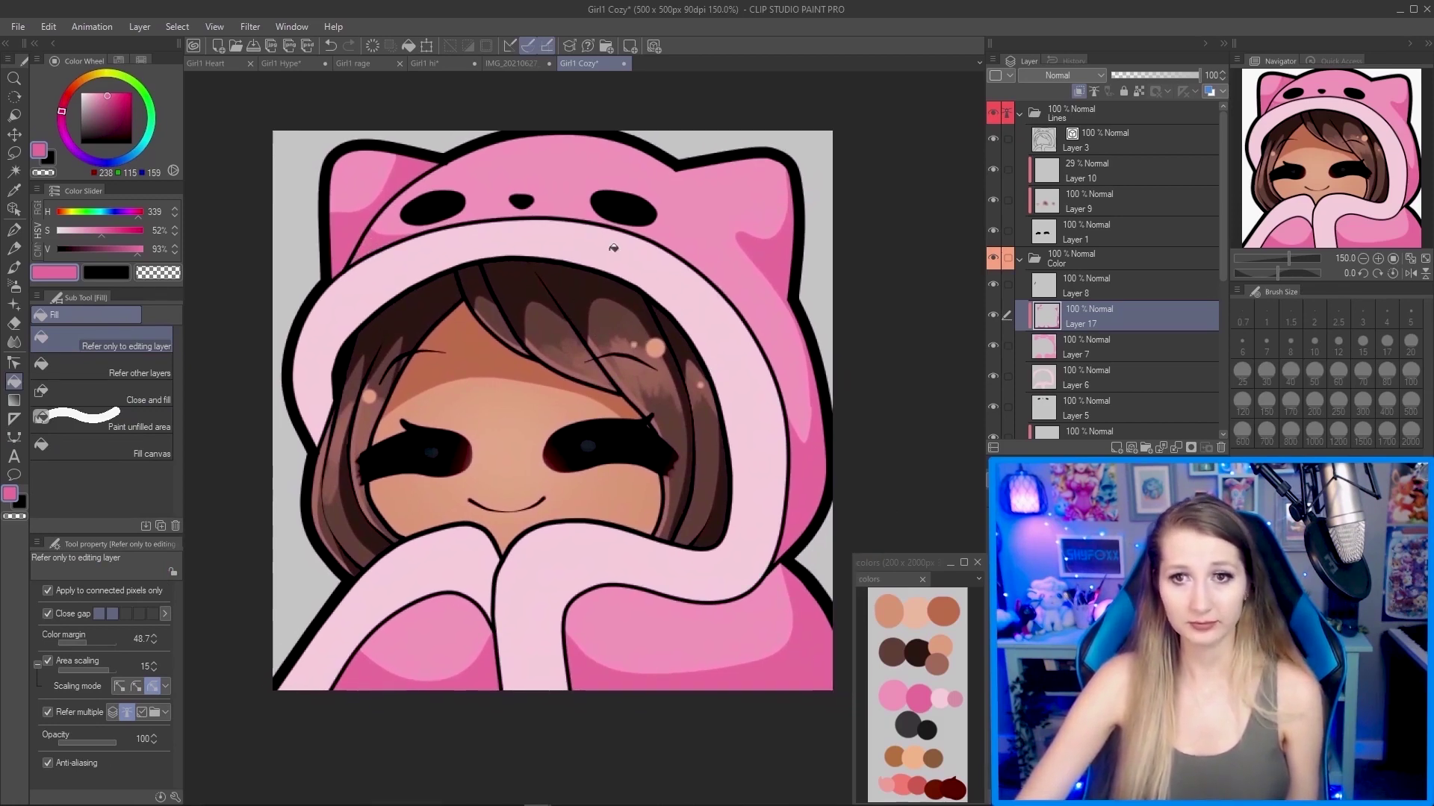
scroll(608, 240, "down", 1)
scroll(519, 240, "up", 1)
left_click_drag(518, 240, 447, 226)
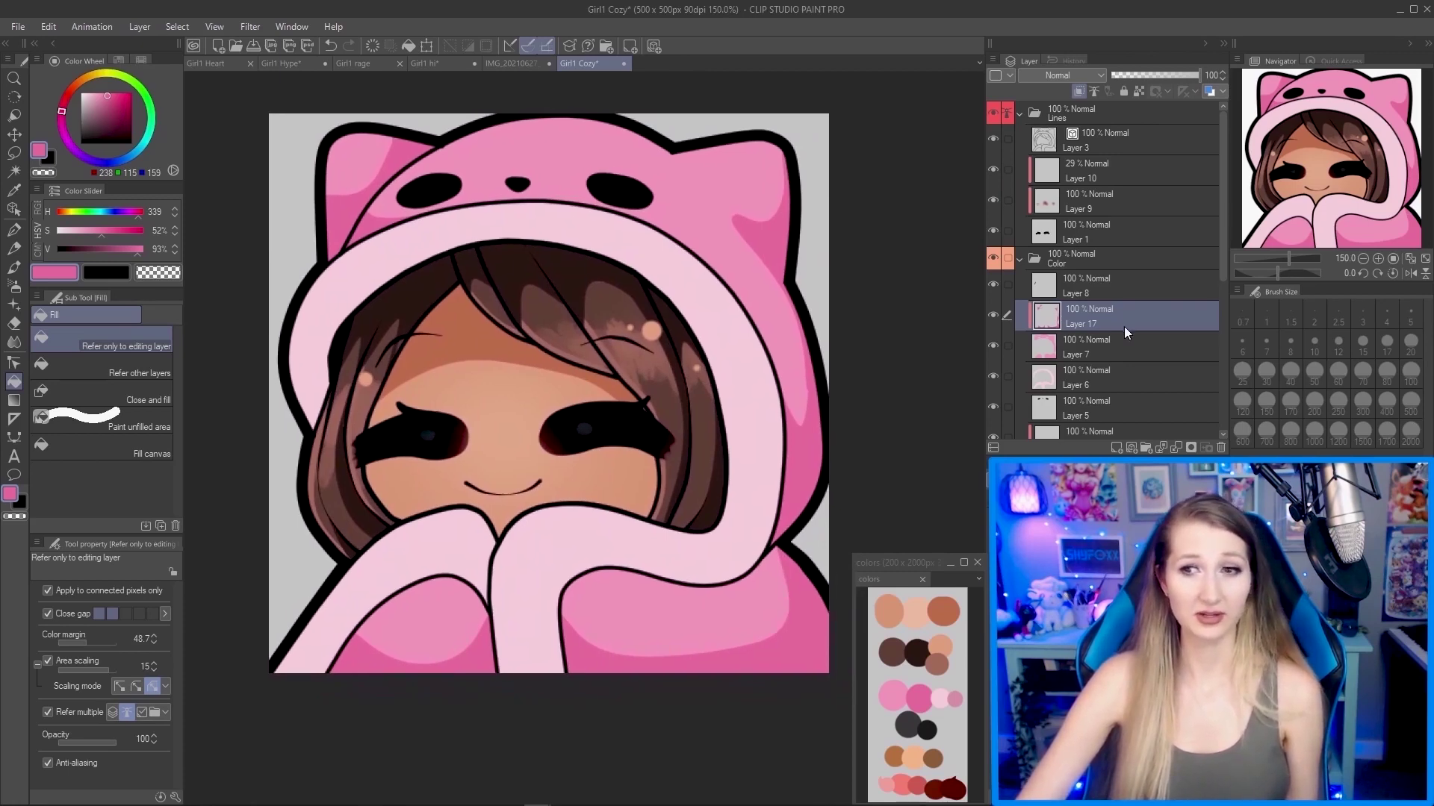
Add a clipped layer above the hood shadow layer (Layer 17) and sample the lighter pink from the top of the hood.
left_click(1117, 446)
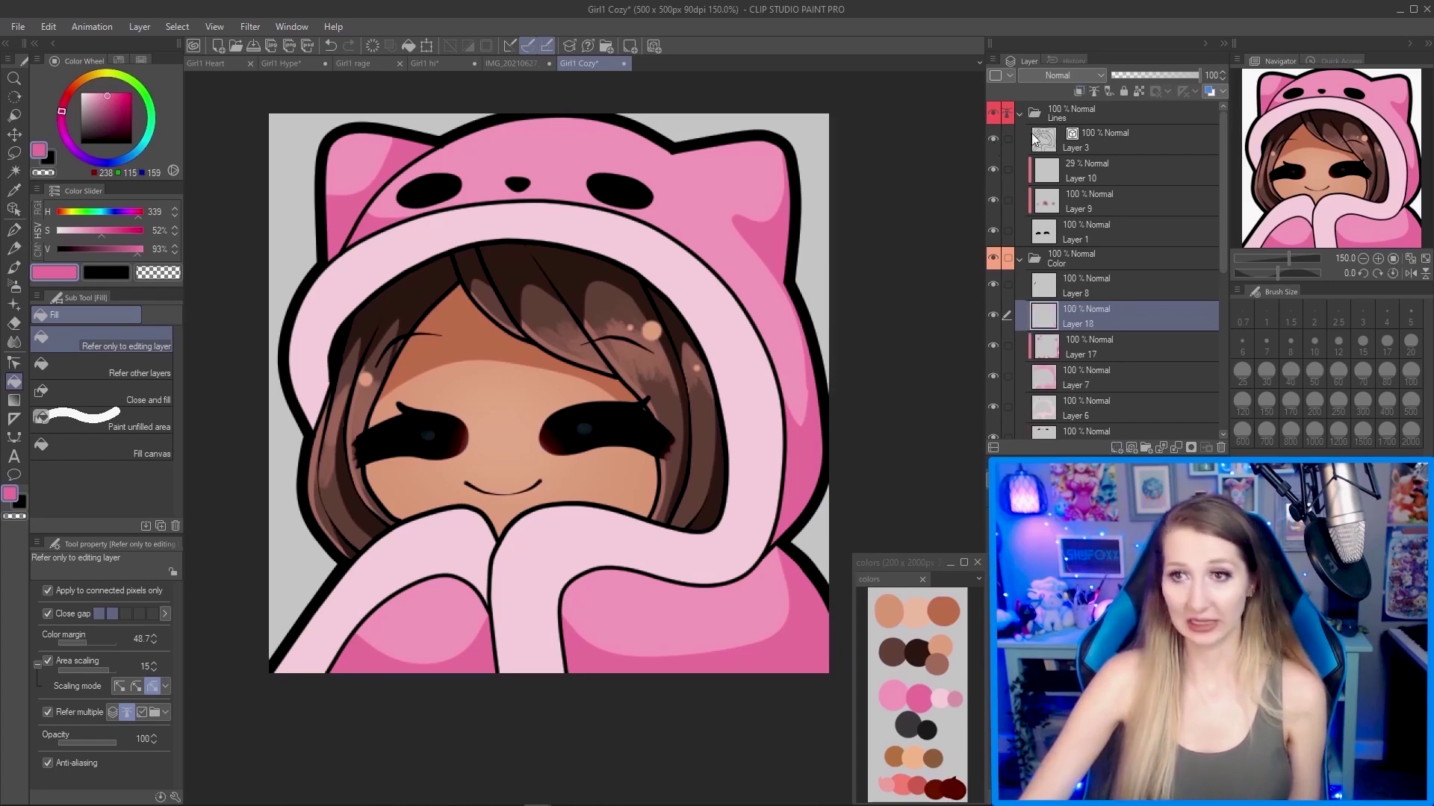
left_click(1079, 91)
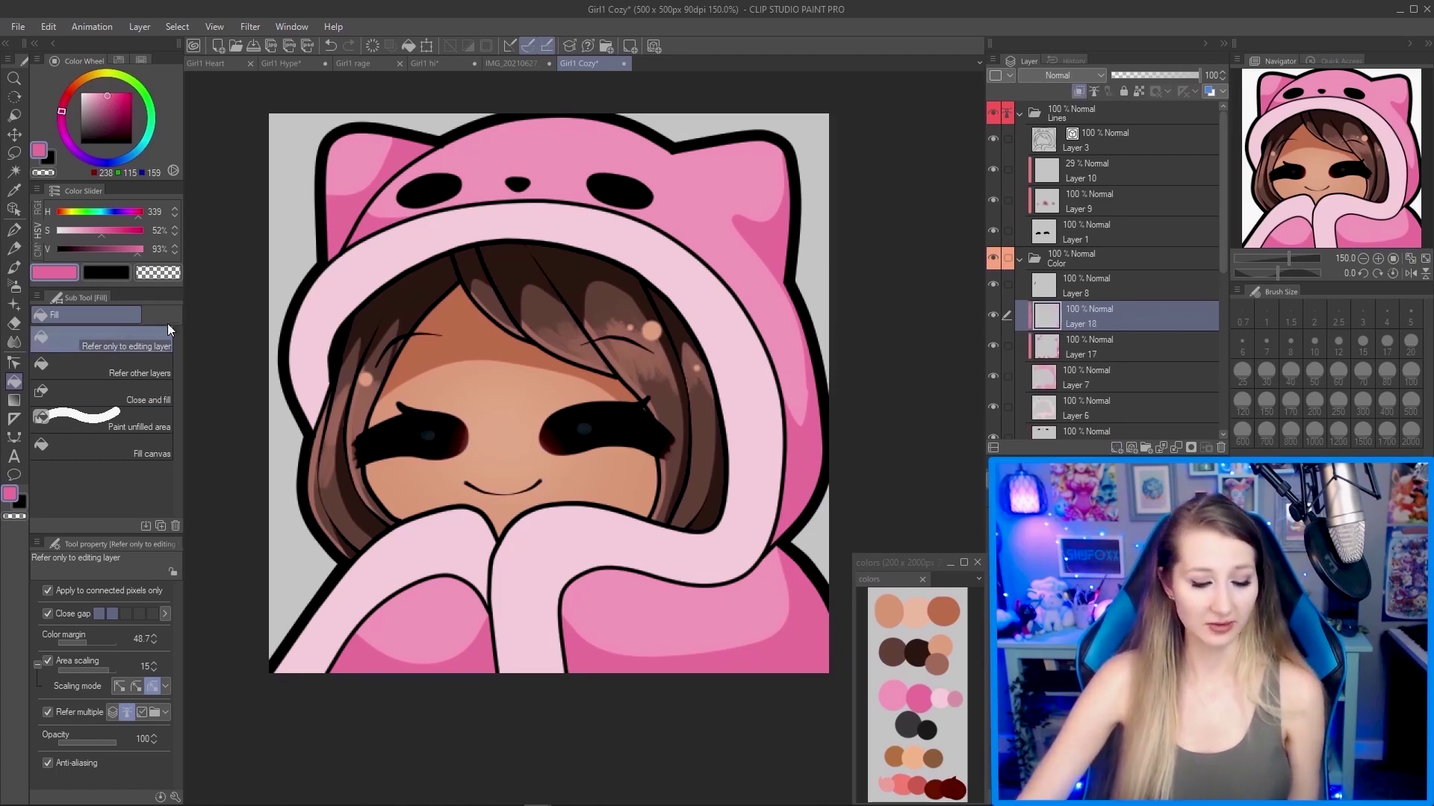
key("i")
scroll(545, 138, "up", 4)
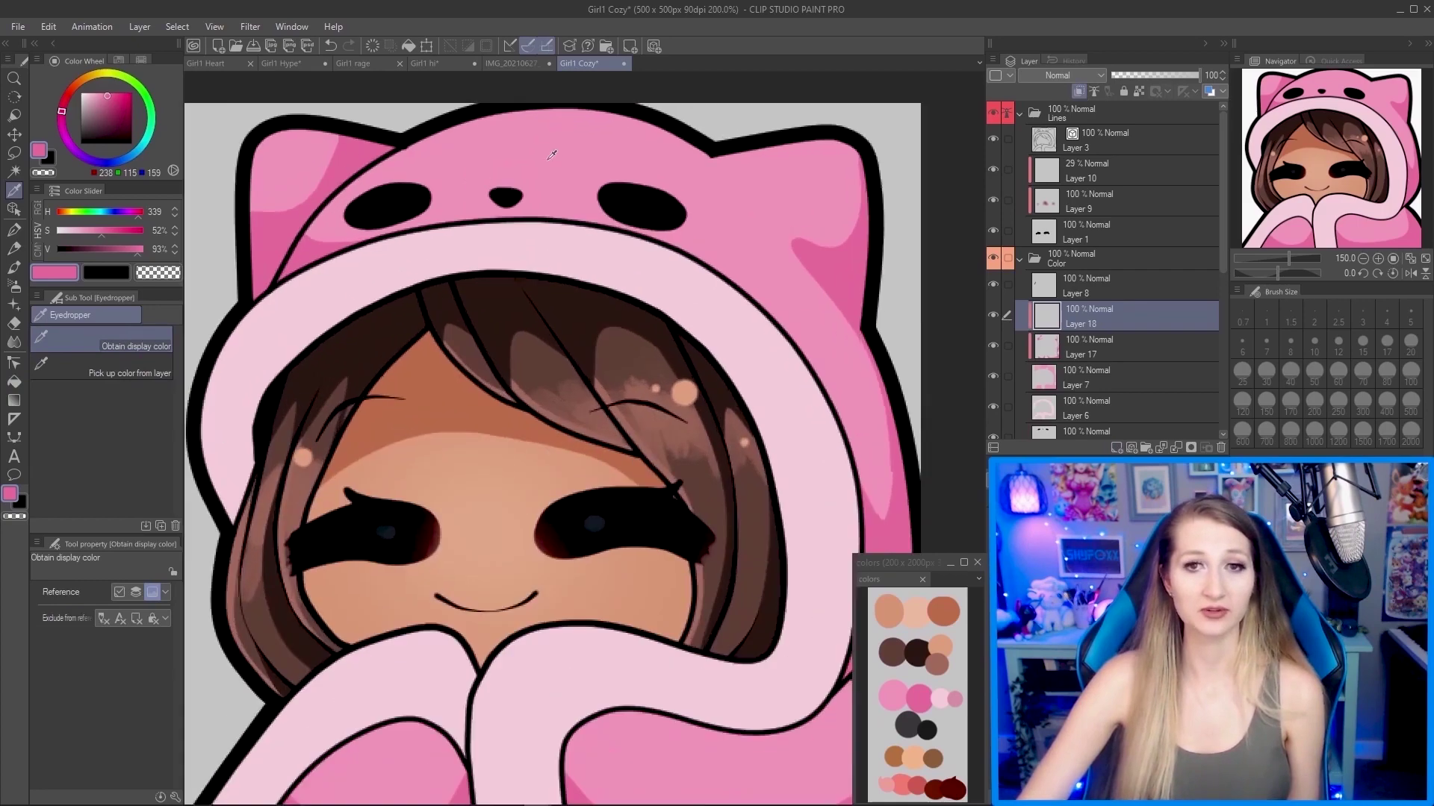
left_click(549, 127)
scroll(549, 127, "down", 2)
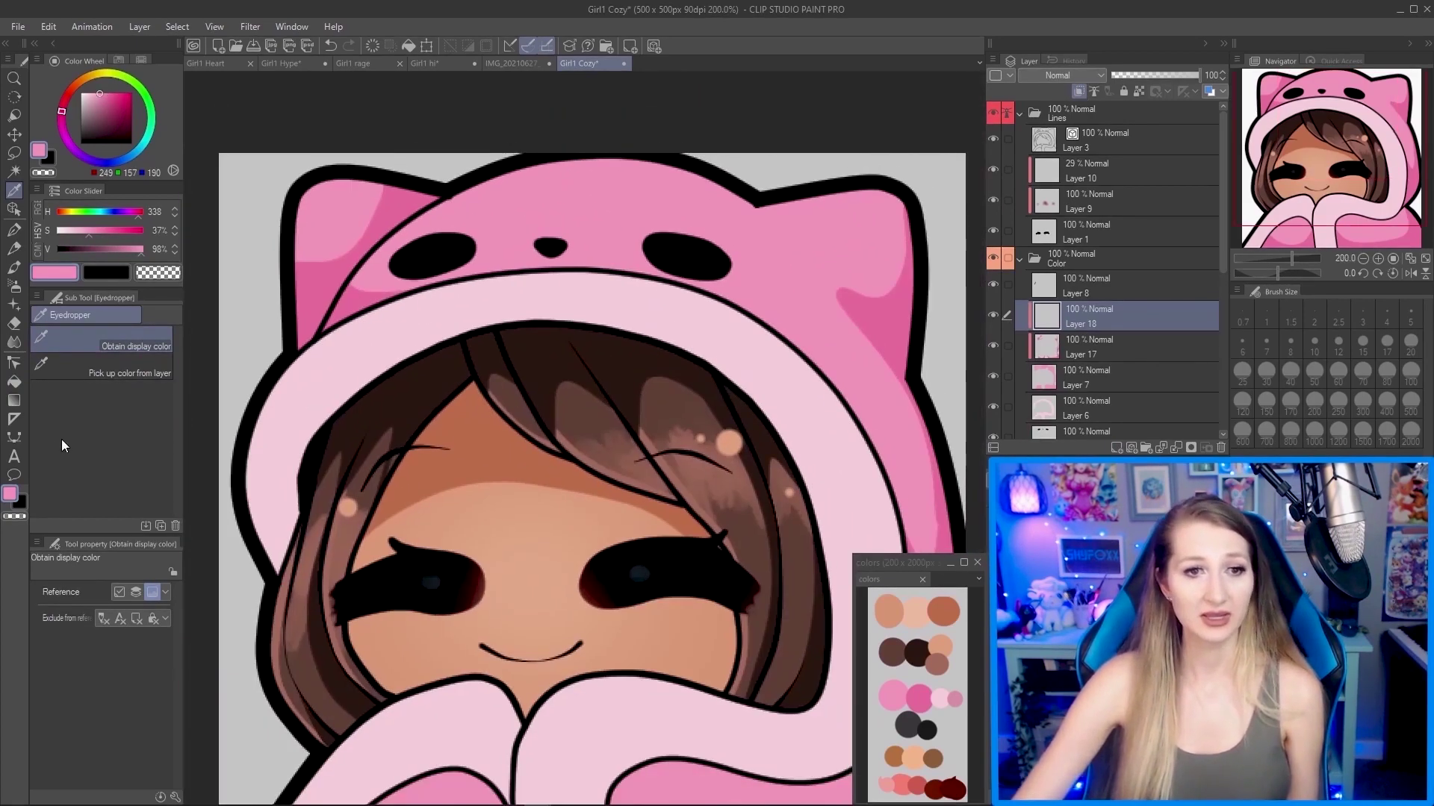
Draw thin lighter pink rim highlights along the outer edges of the hood, ear and body shadows with Continuous curve at size 8.
key("u")
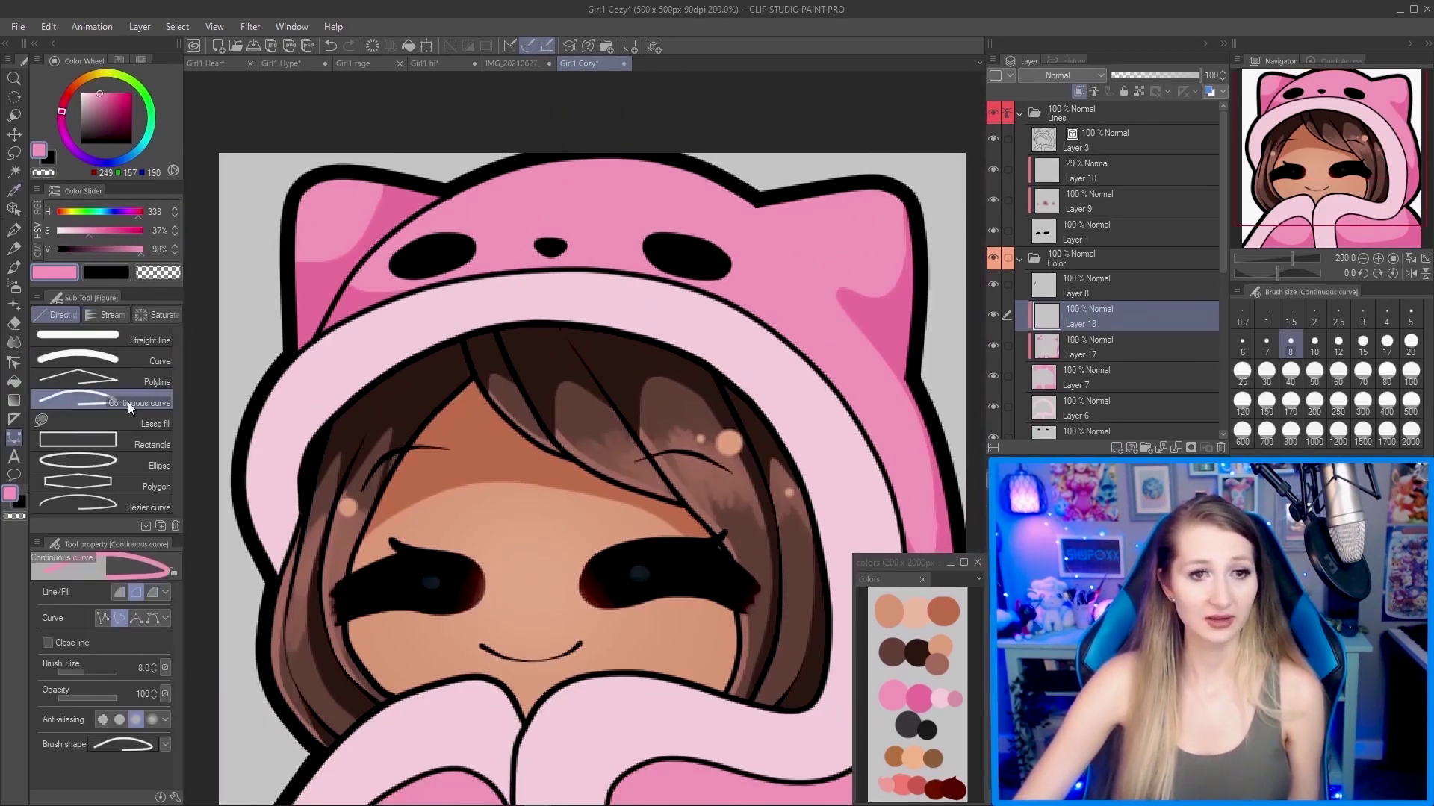
left_click(301, 346)
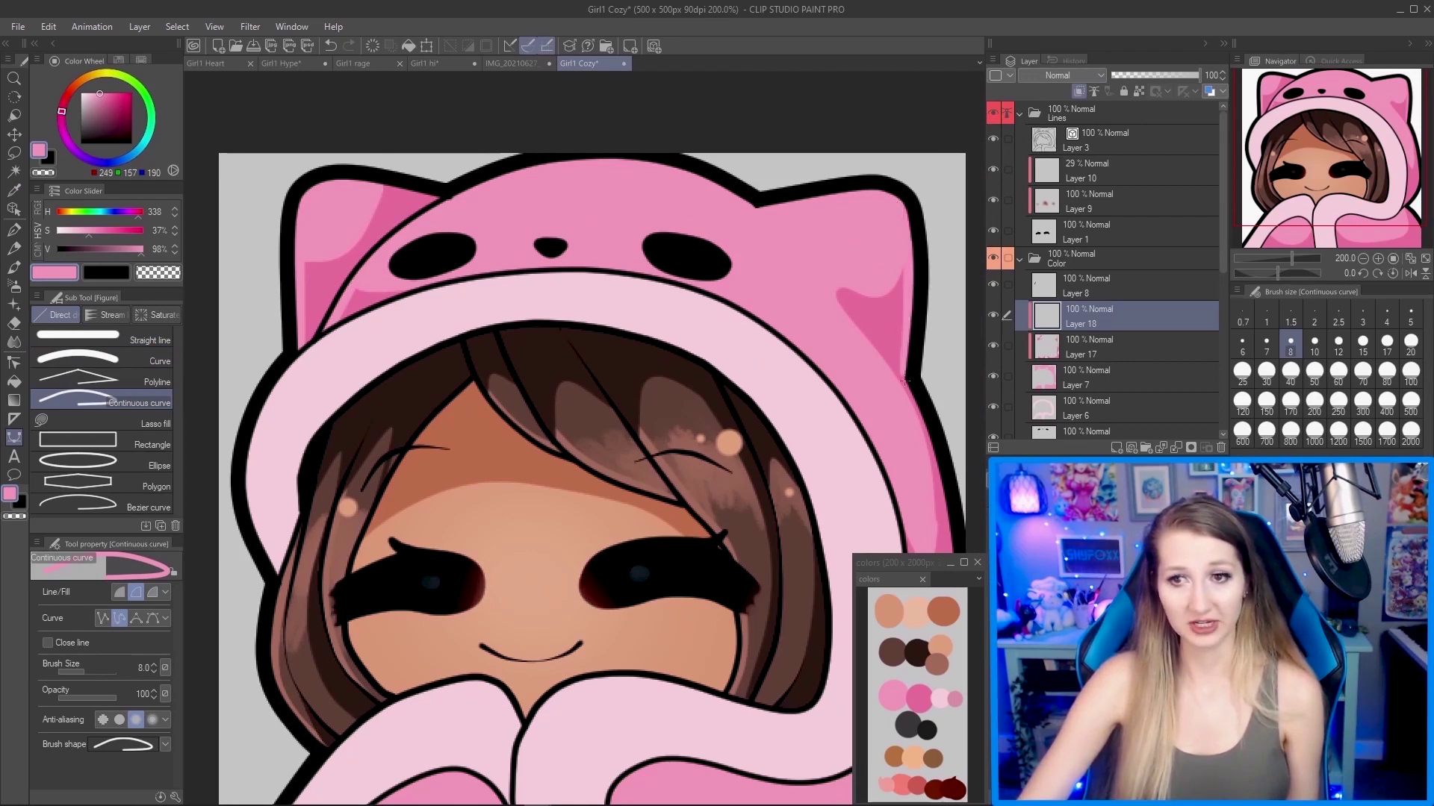
left_click_drag(904, 381, 692, 260)
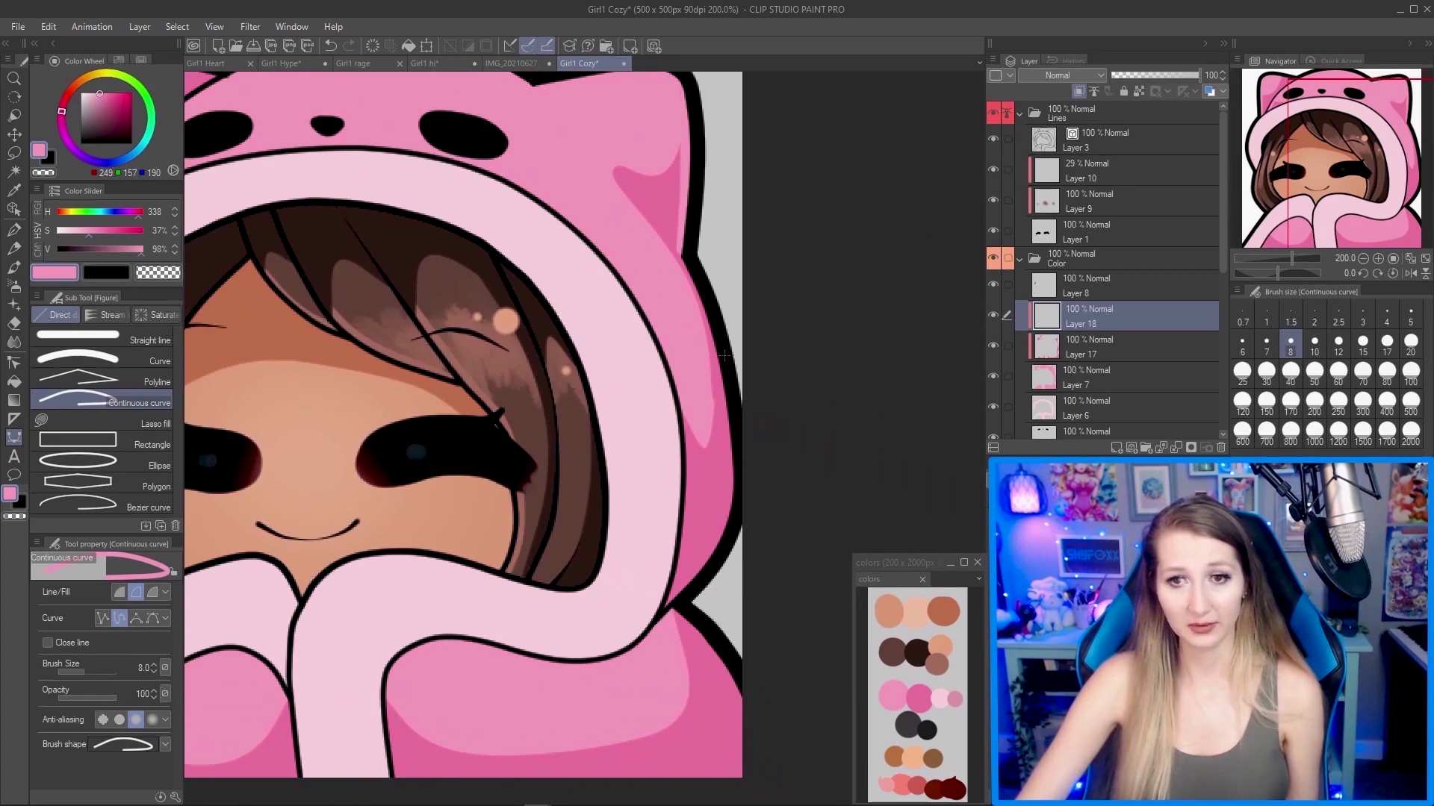
left_click(730, 471)
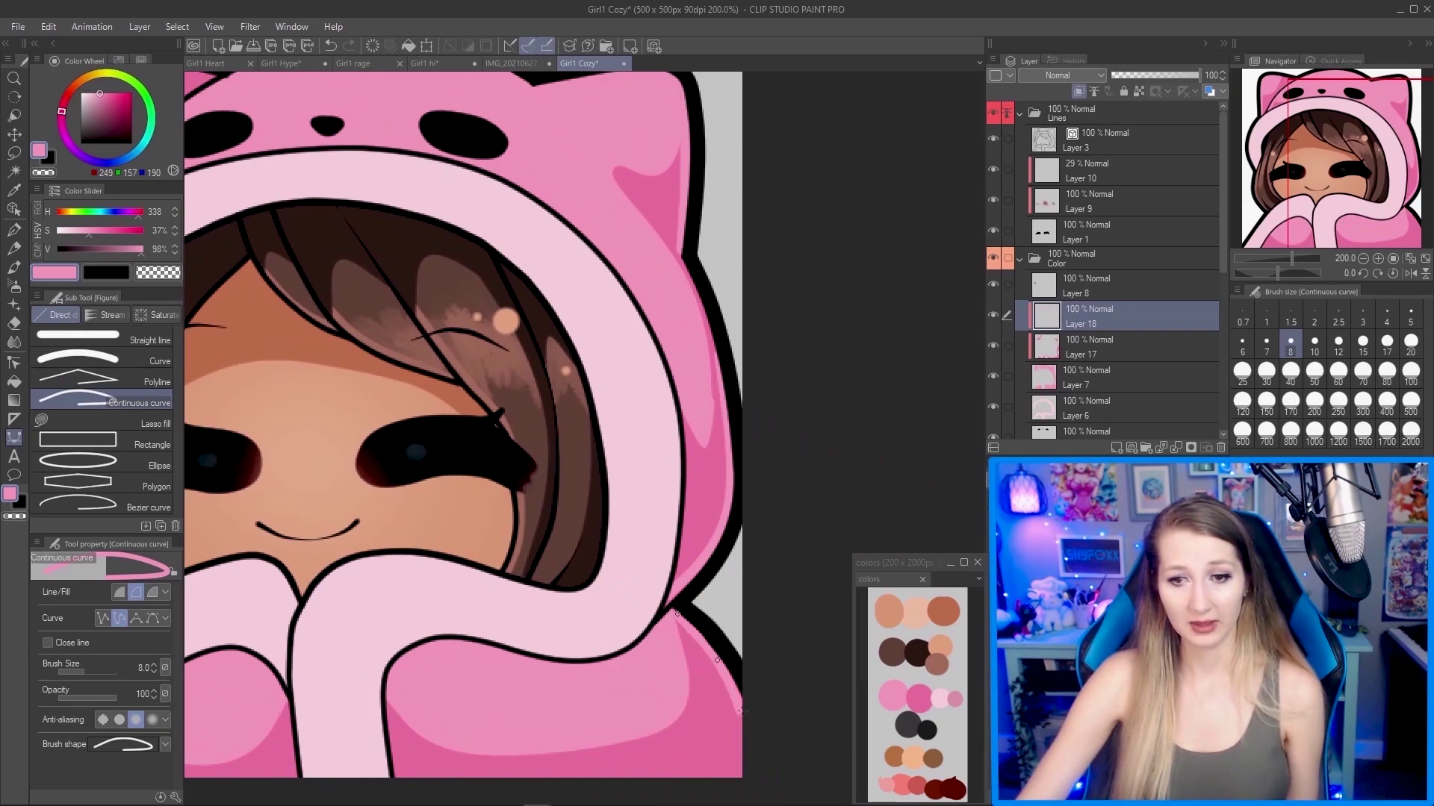
scroll(336, 671, "up", 3)
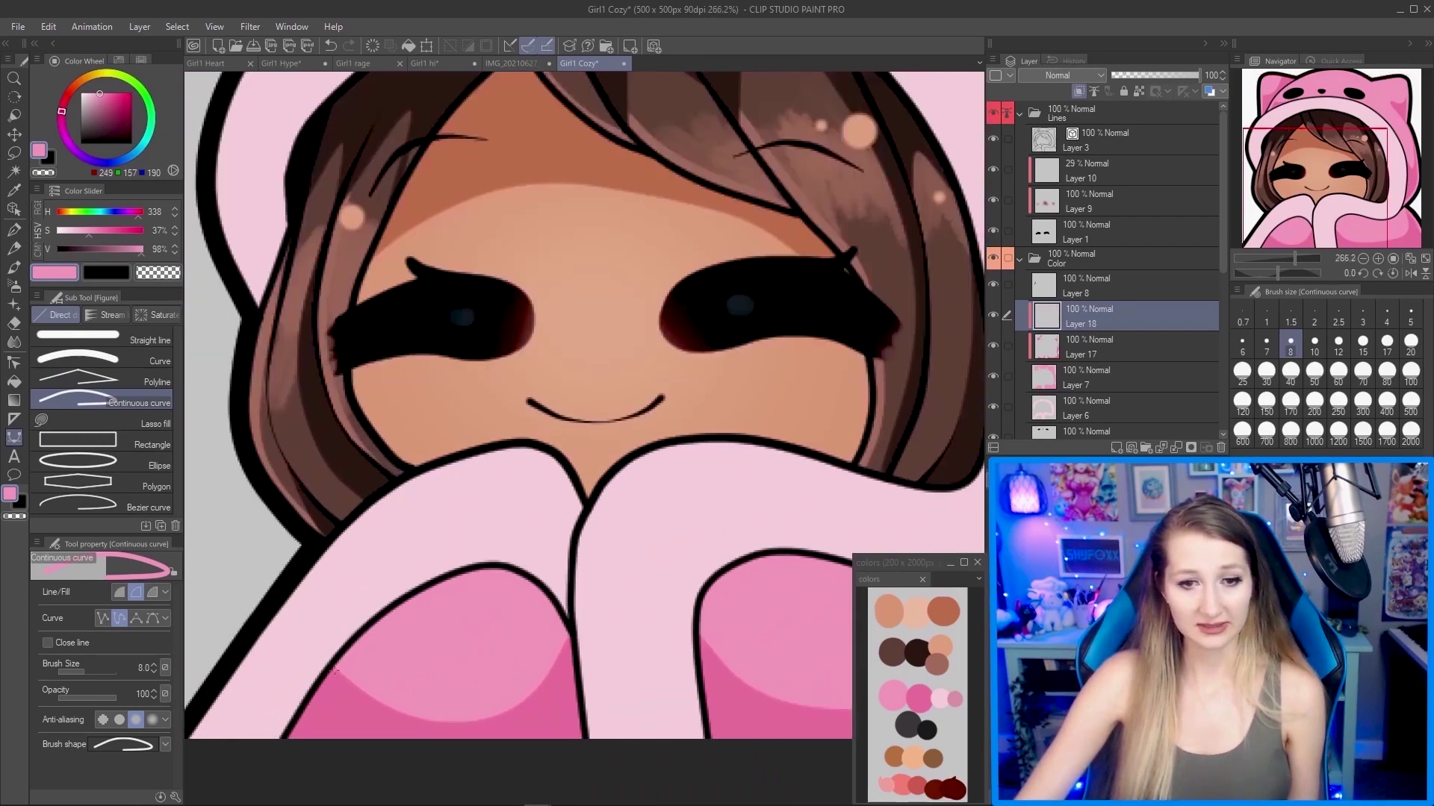
scroll(329, 680, "down", 4)
scroll(574, 588, "up", 2)
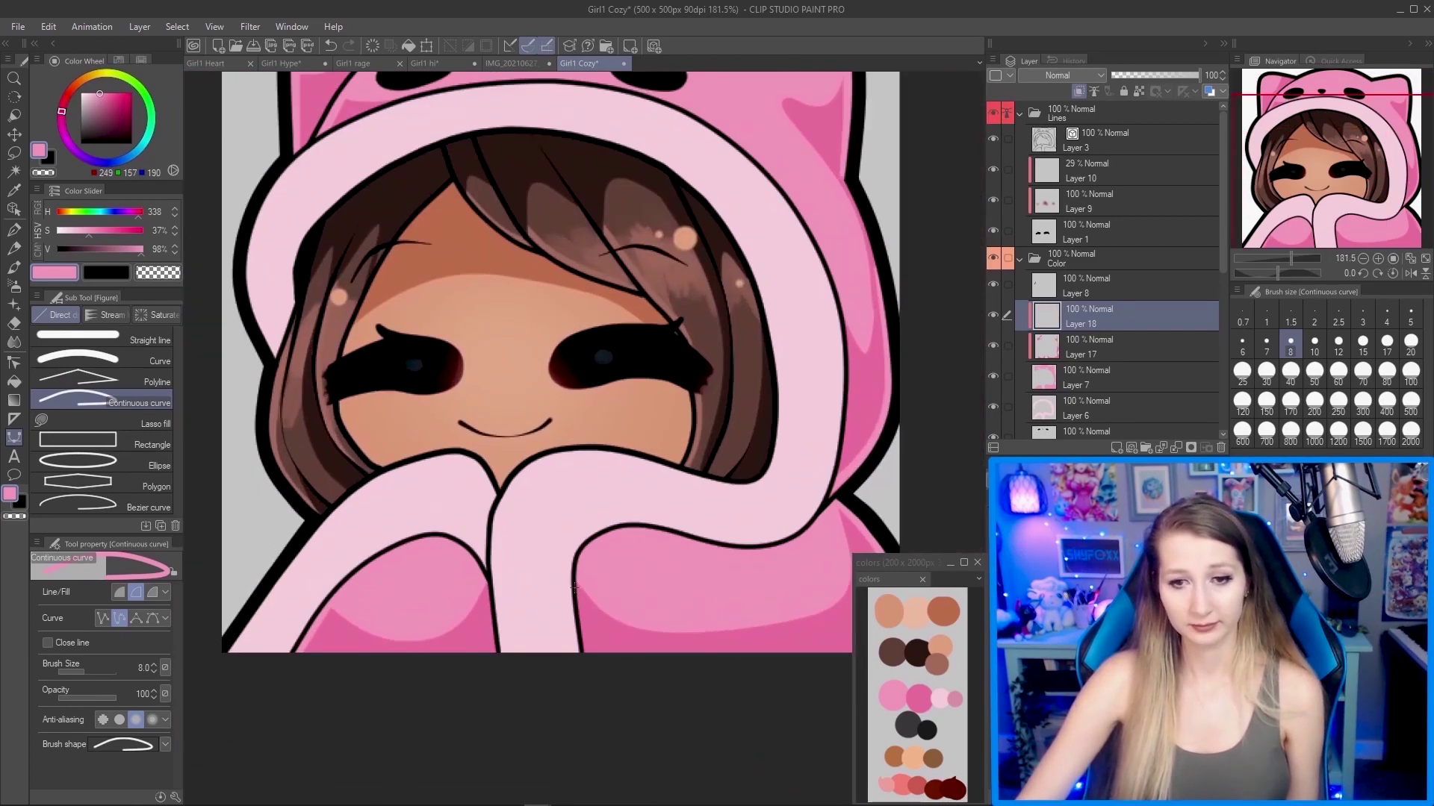
scroll(576, 575, "down", 2)
scroll(398, 180, "up", 4)
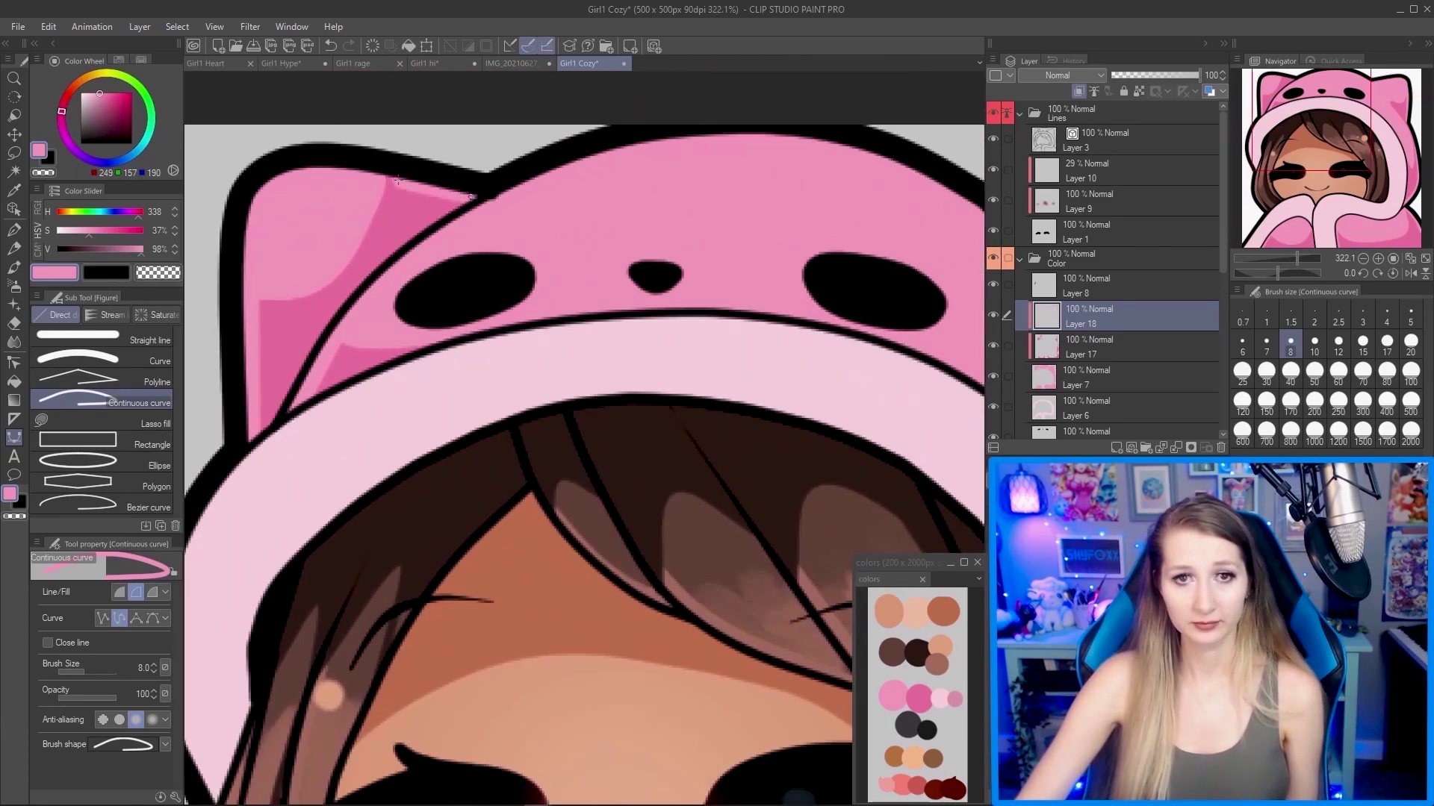
scroll(303, 187, "down", 3)
scroll(876, 413, "up", 1)
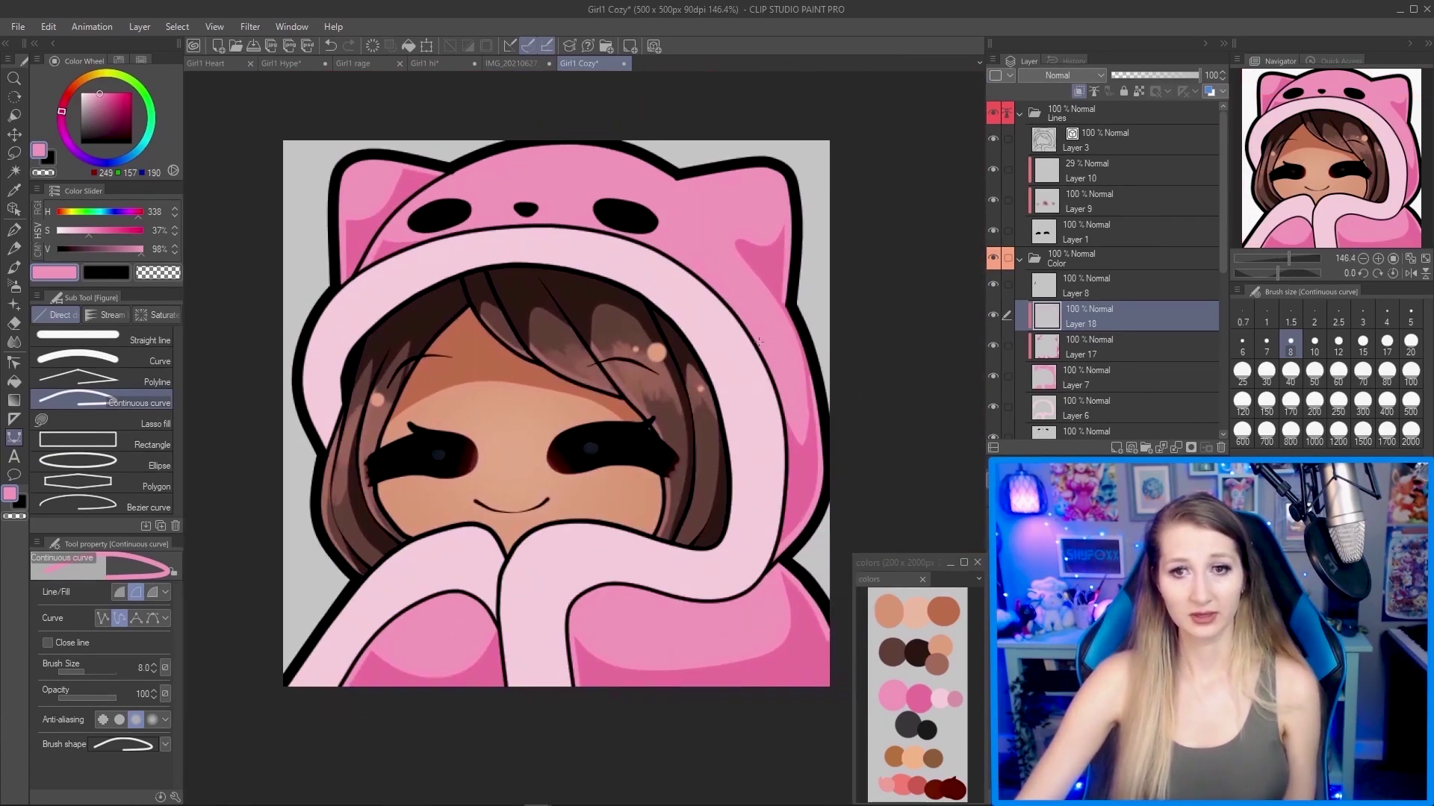
Add a layer above the pale pink hood trim layer (Layer 6) and clip it to that layer.
scroll(877, 413, "down", 1)
scroll(1096, 345, "down", 1)
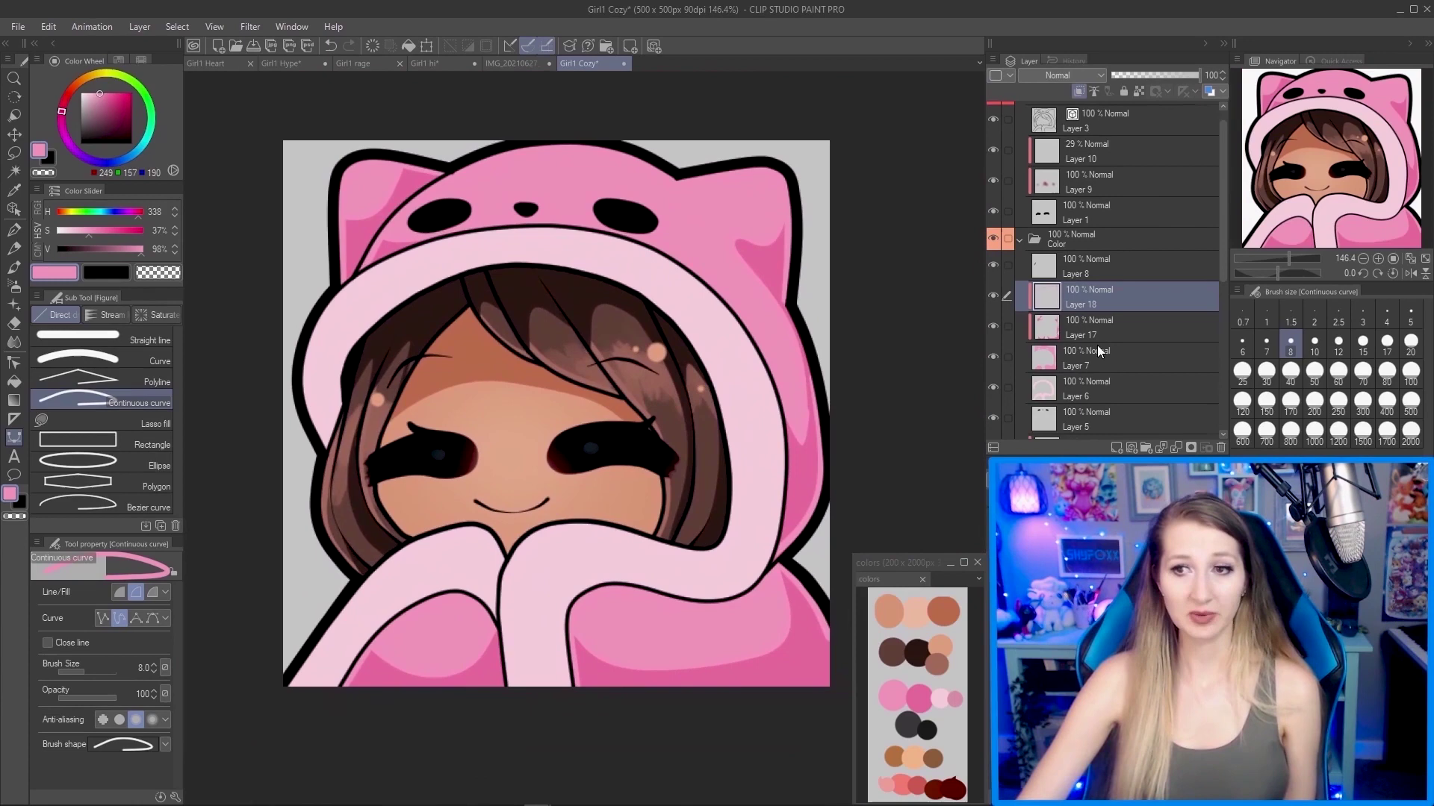
left_click(1097, 388)
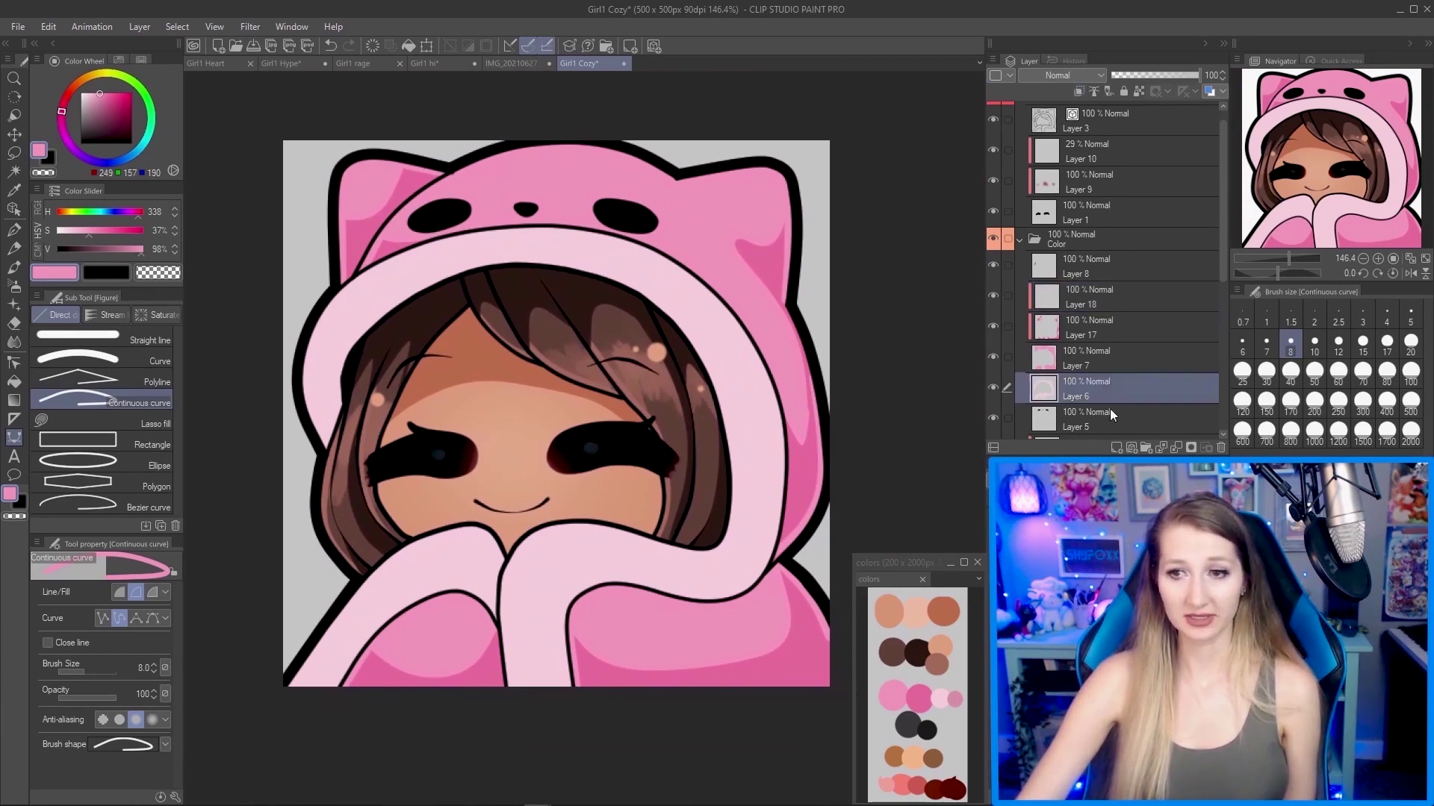
left_click(1117, 446)
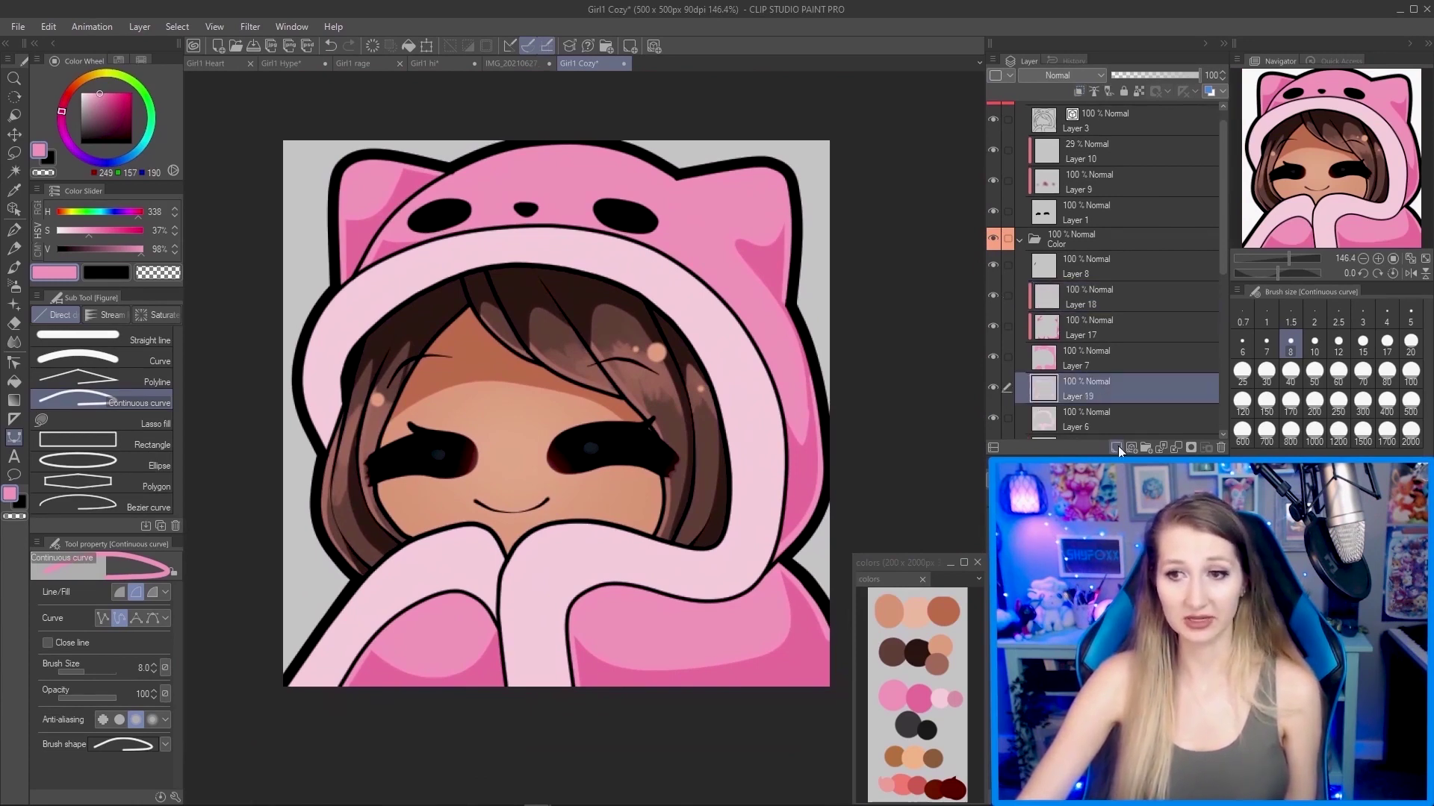
key("i")
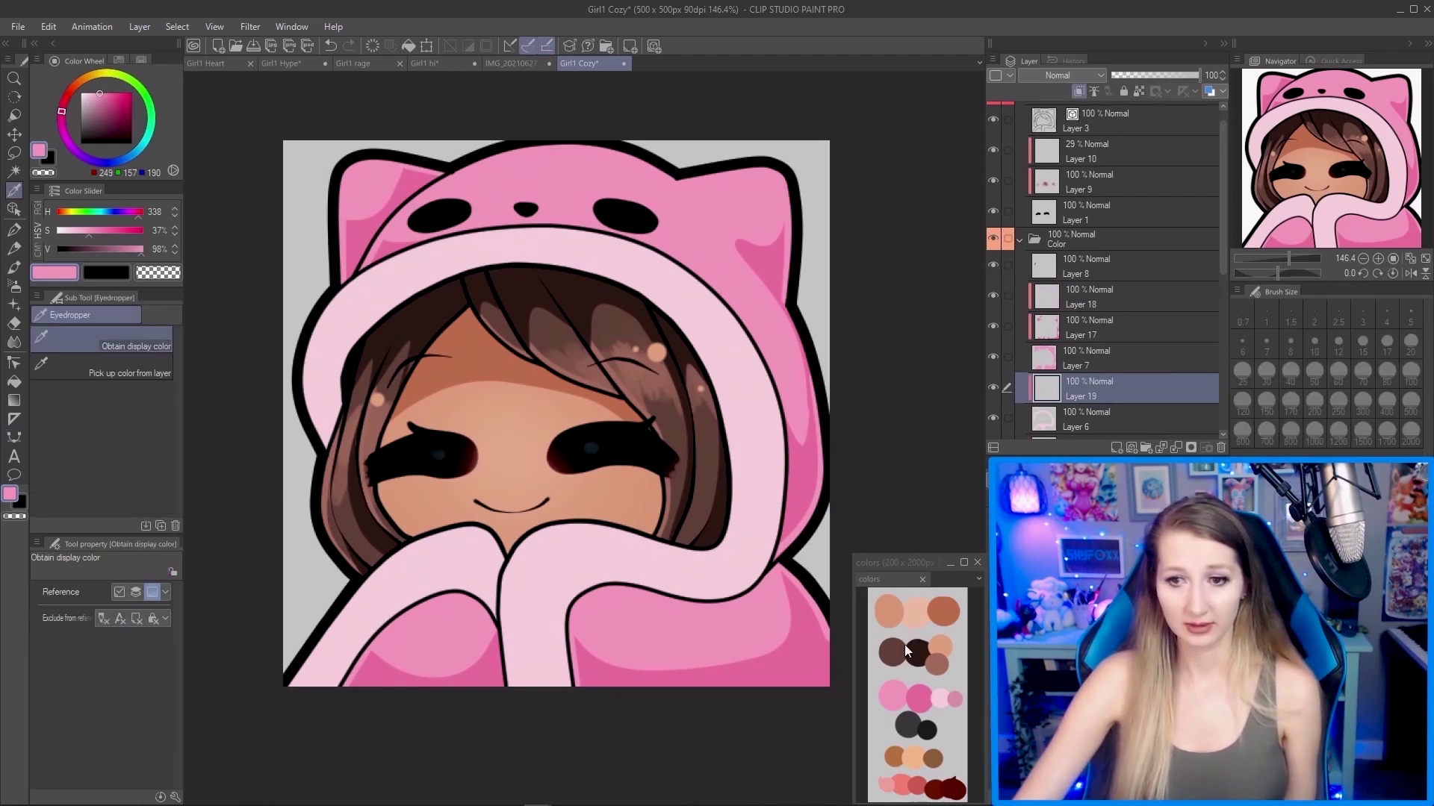
Sample the pale pink of the hood trim, raise its saturation to 25%, and choose the Continuous curve tool.
left_click(947, 688)
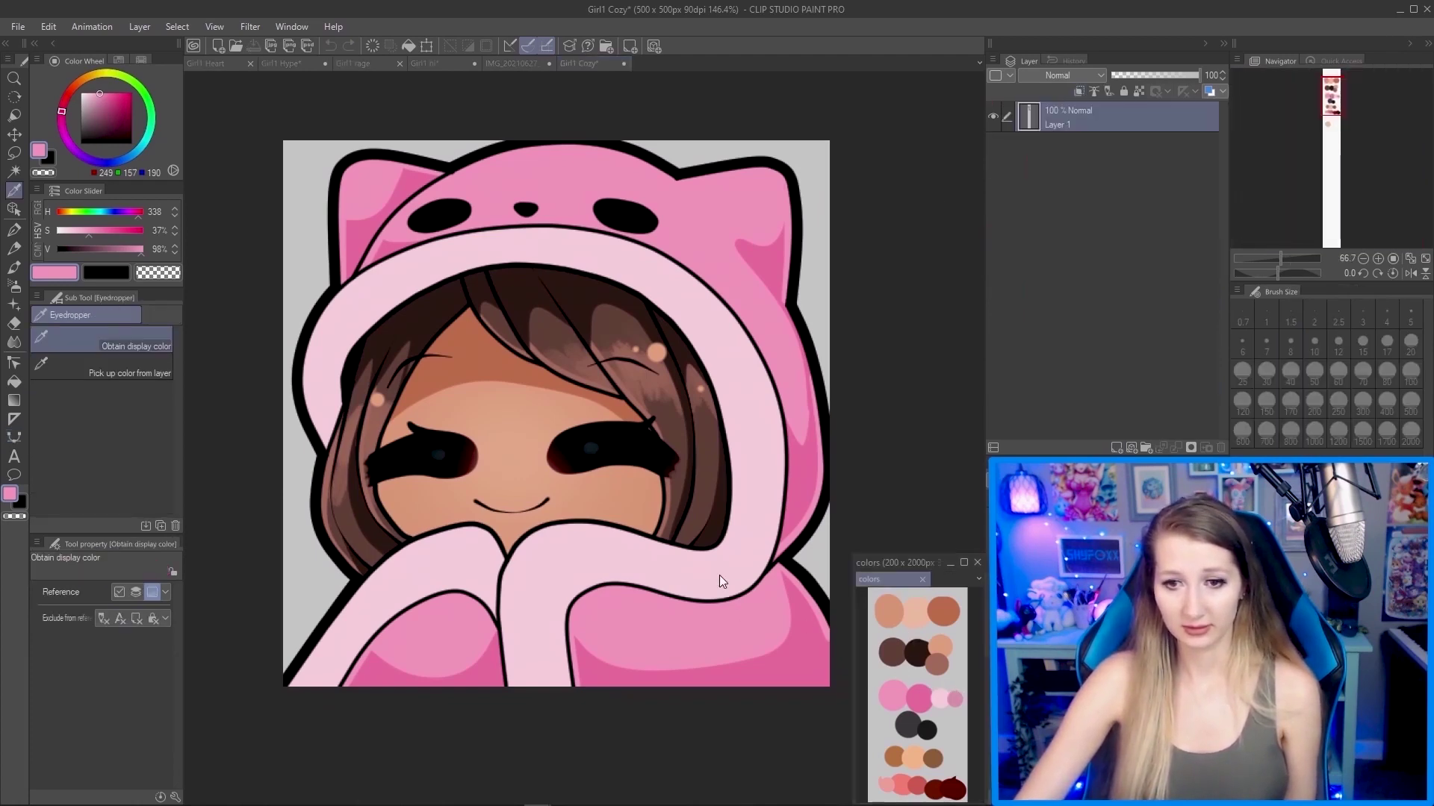
left_click(719, 575)
left_click(700, 566)
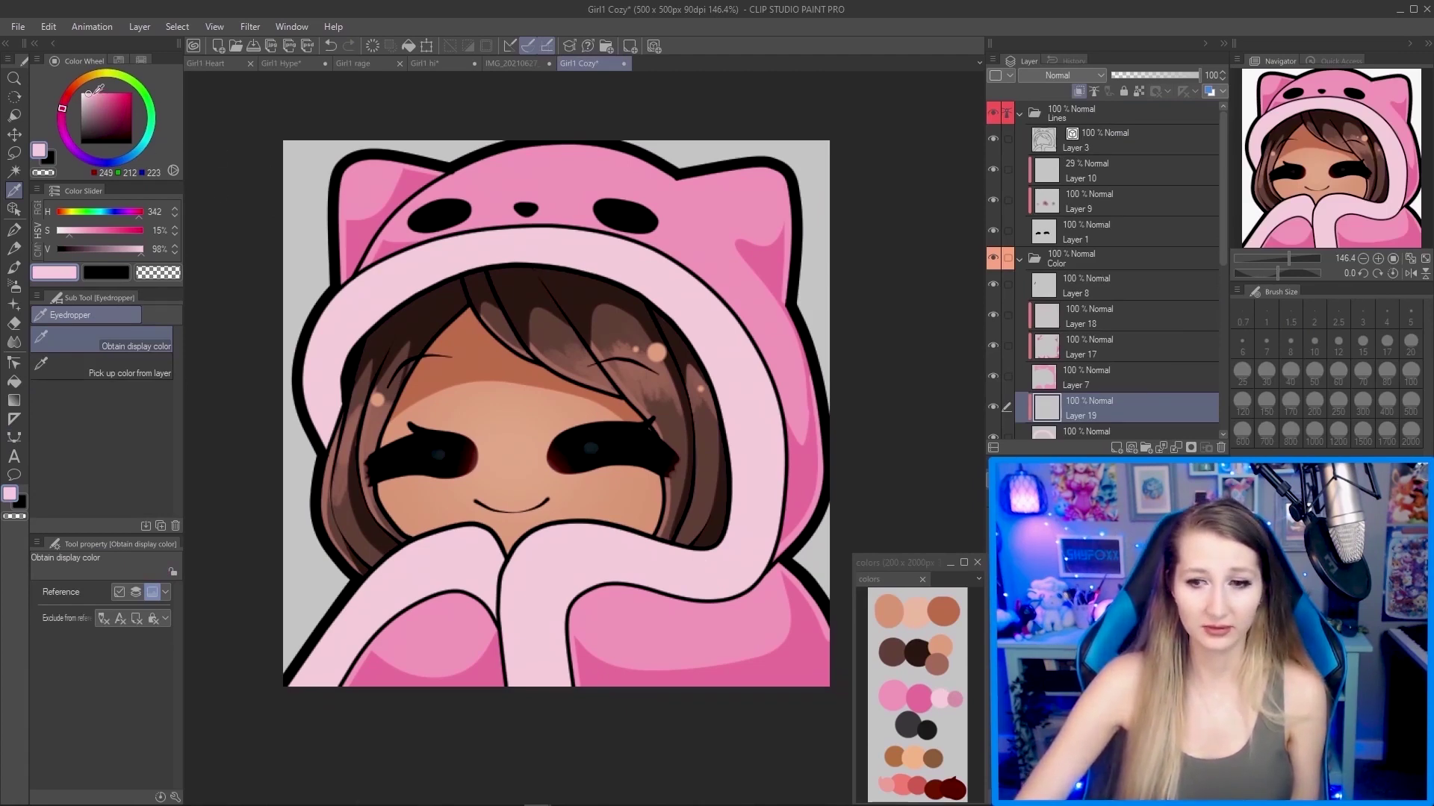
left_click(94, 93)
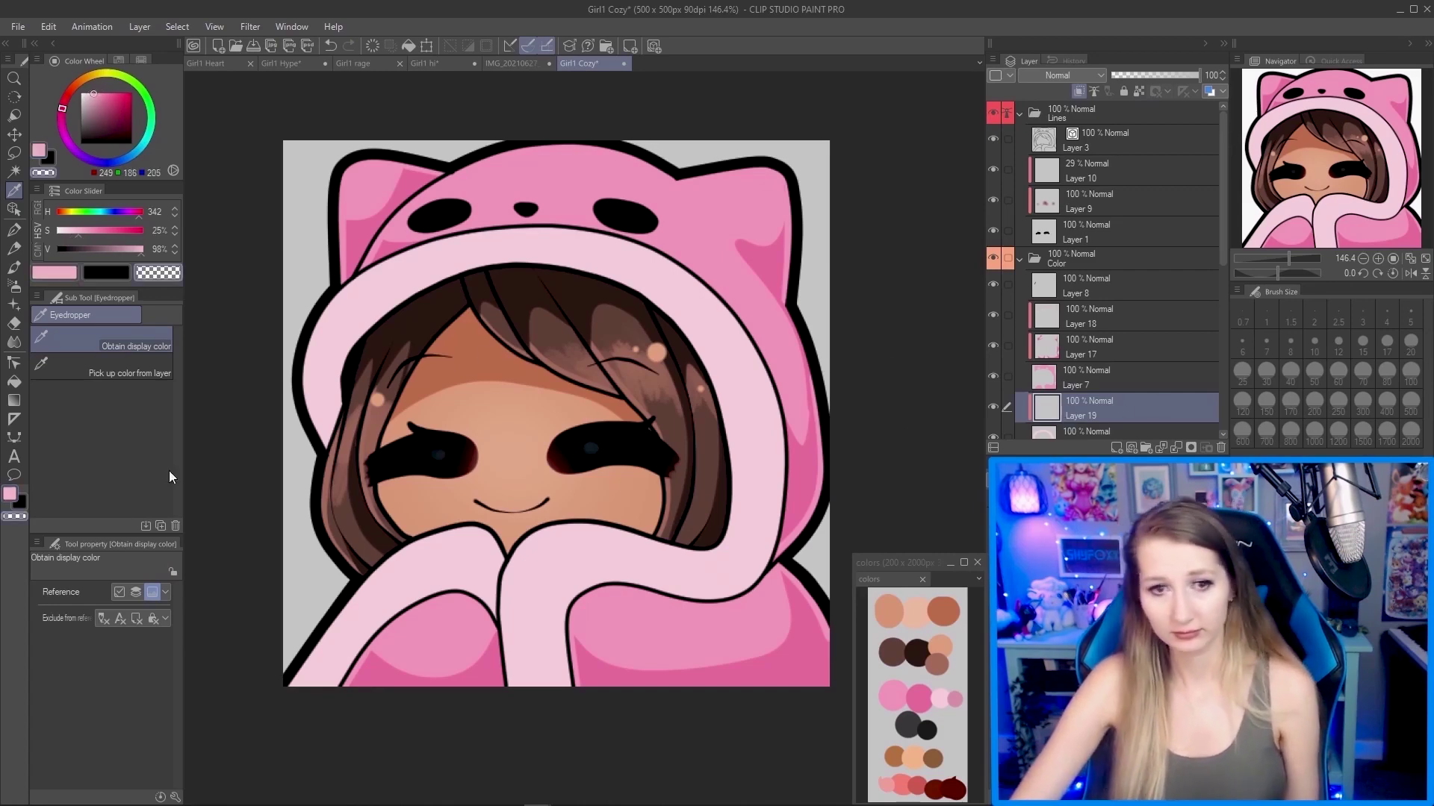
left_click(14, 436)
left_click(50, 403)
Outline shadow shapes with the Continuous curve on the pink trim of both sleeve cuffs below the chin.
scroll(509, 559, "up", 3)
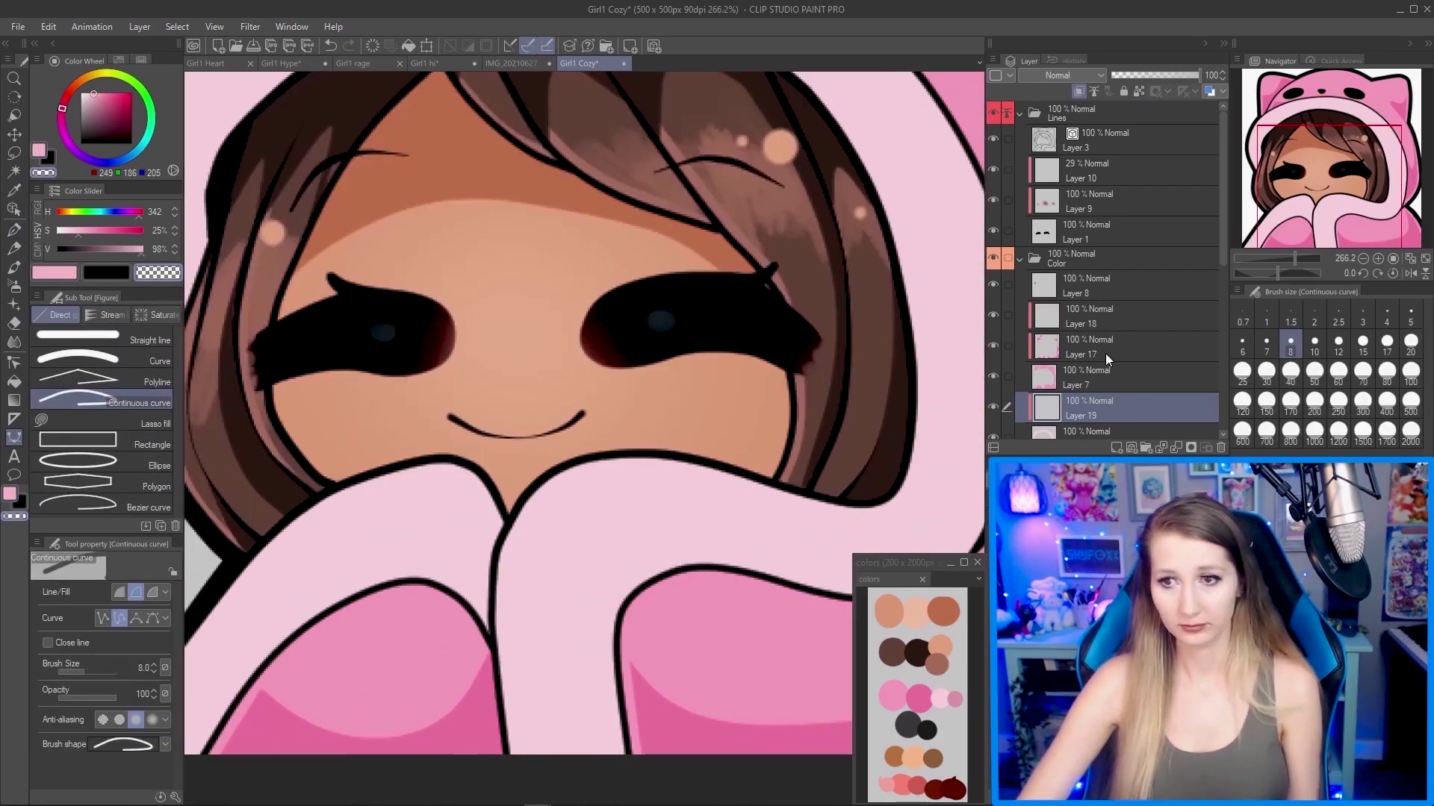
left_click(498, 549)
left_click(543, 702)
double_click(624, 564)
scroll(512, 539, "down", 1)
left_click(433, 585)
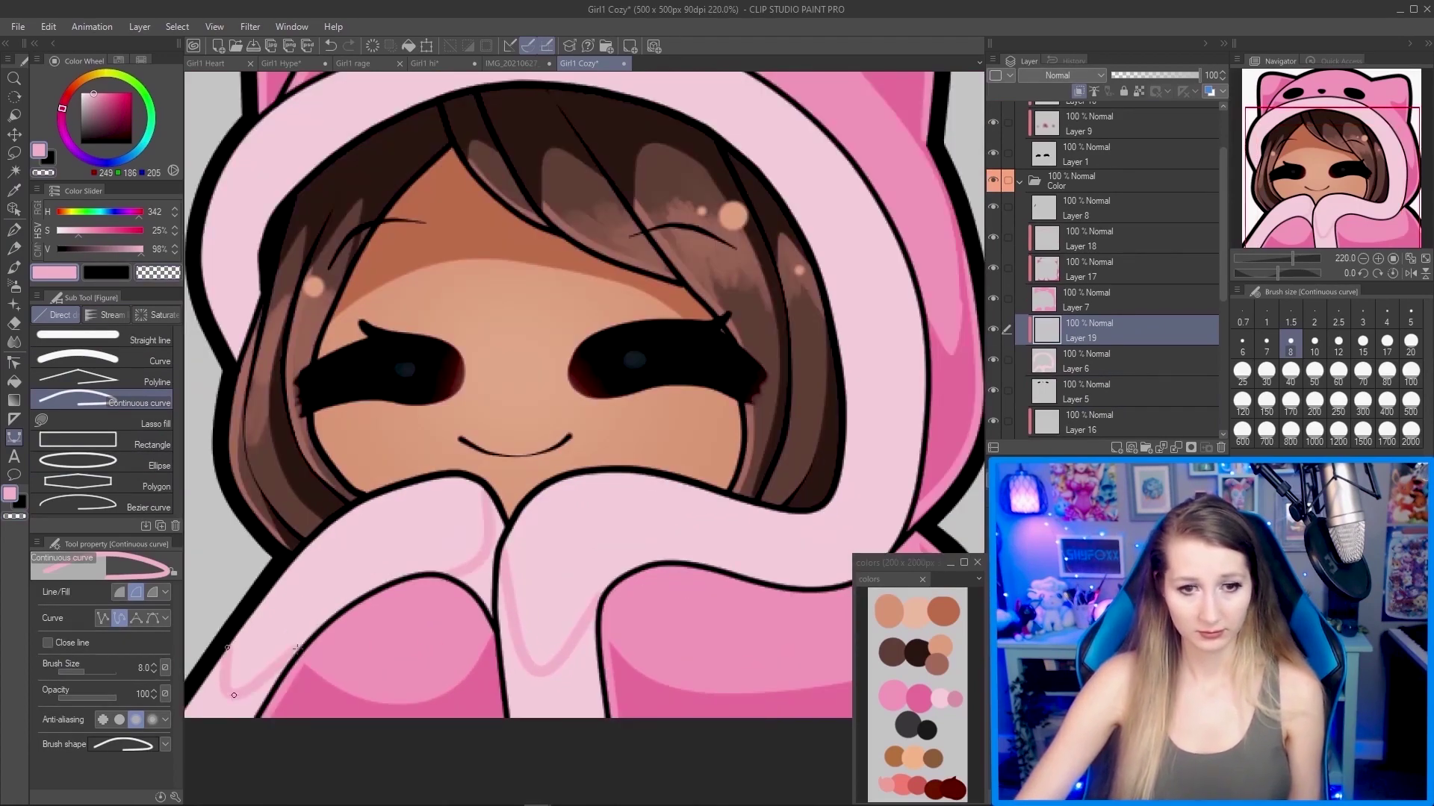
Outline a shadow along the inner edge of the hood trim, and fill the outlined hood and sleeve trim shadows with the same pink.
scroll(486, 554, "down", 1)
left_click(241, 440)
left_click(230, 388)
left_click(258, 313)
left_click(369, 239)
left_click(540, 217)
left_click(687, 281)
left_click(765, 386)
double_click(782, 556)
key("g")
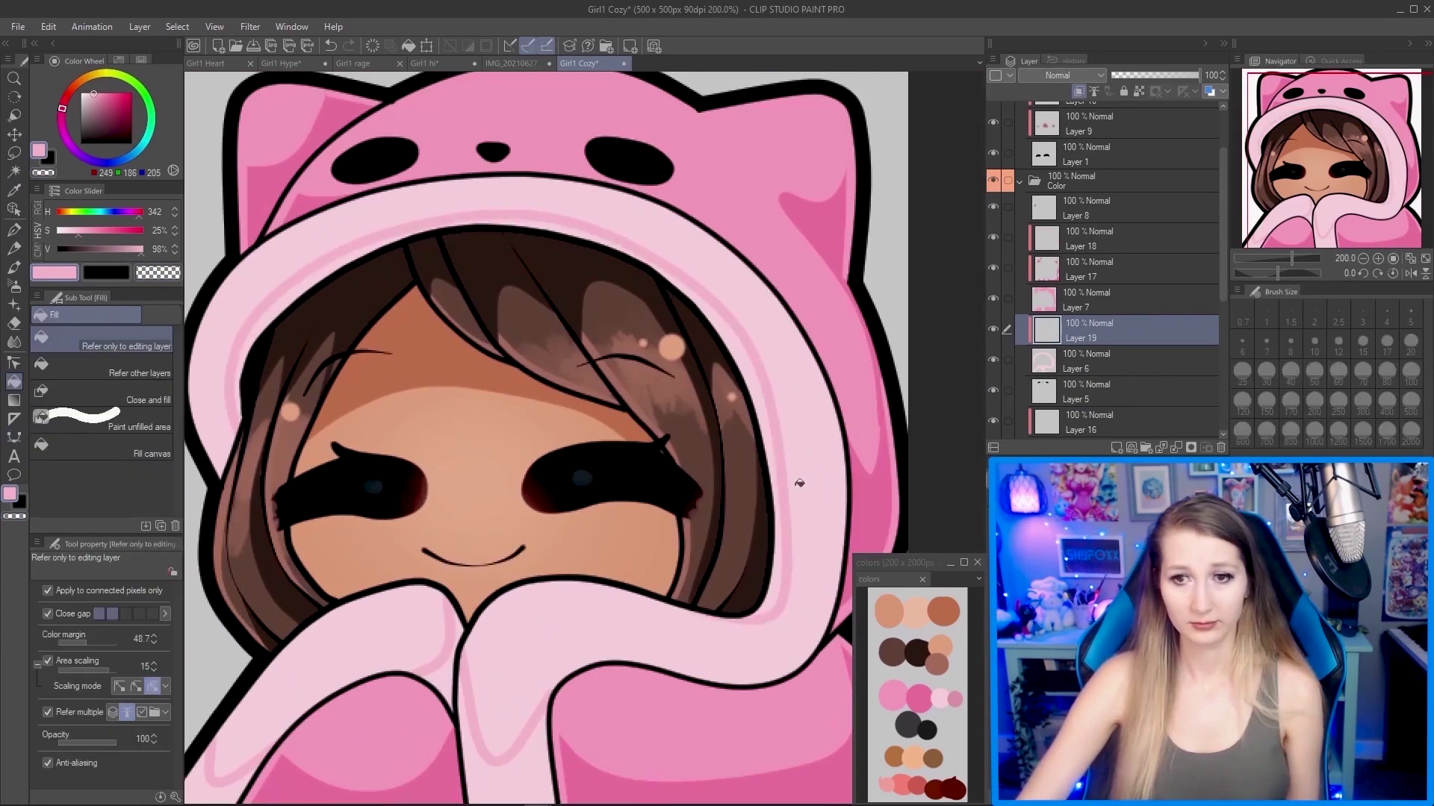
scroll(699, 509, "down", 2)
scroll(679, 434, "up", 2)
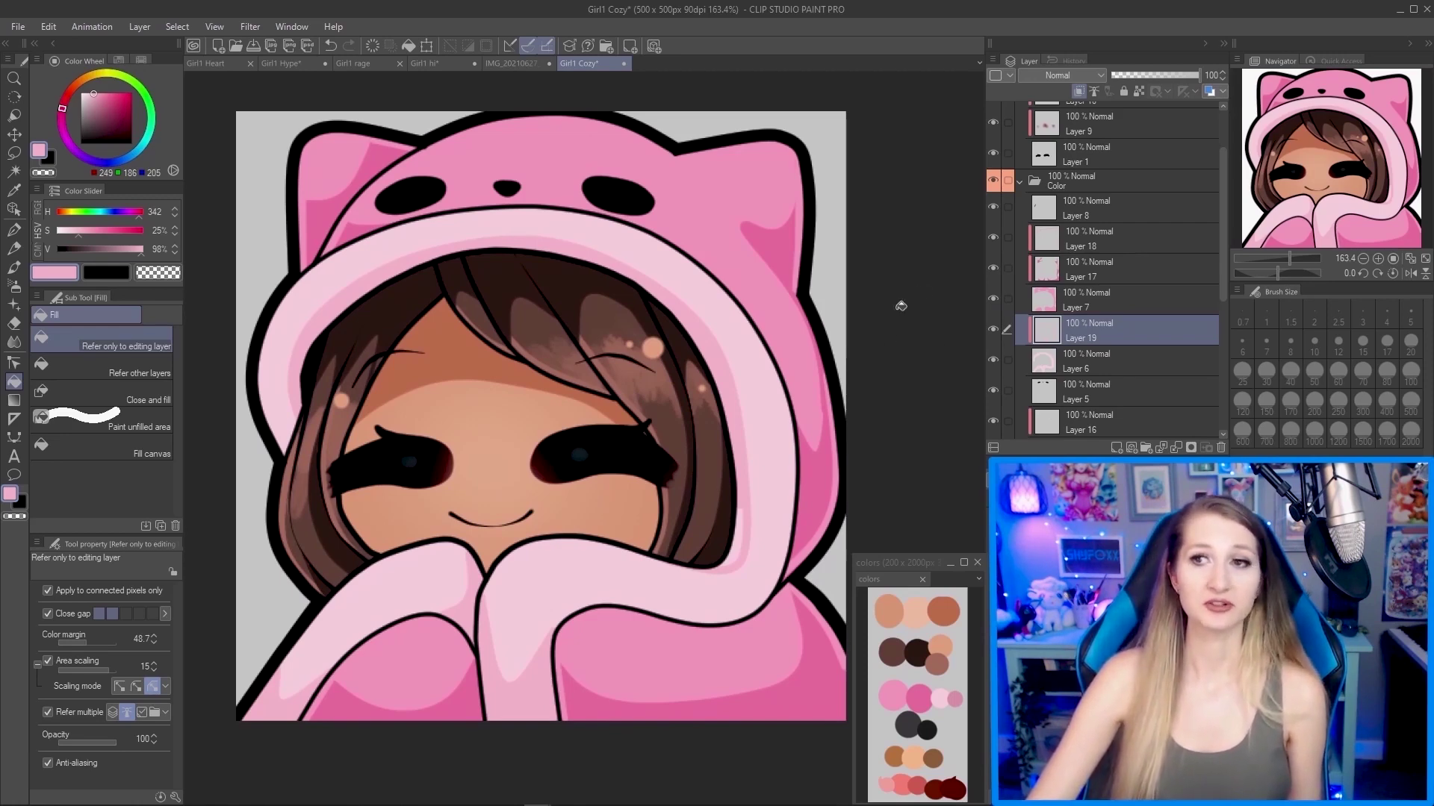
Lock the trim shadow layer's transparent pixels, lower the pink's brightness to 91%, and start recoloring the shadows with the G-pen at size 250.
left_click(1140, 91)
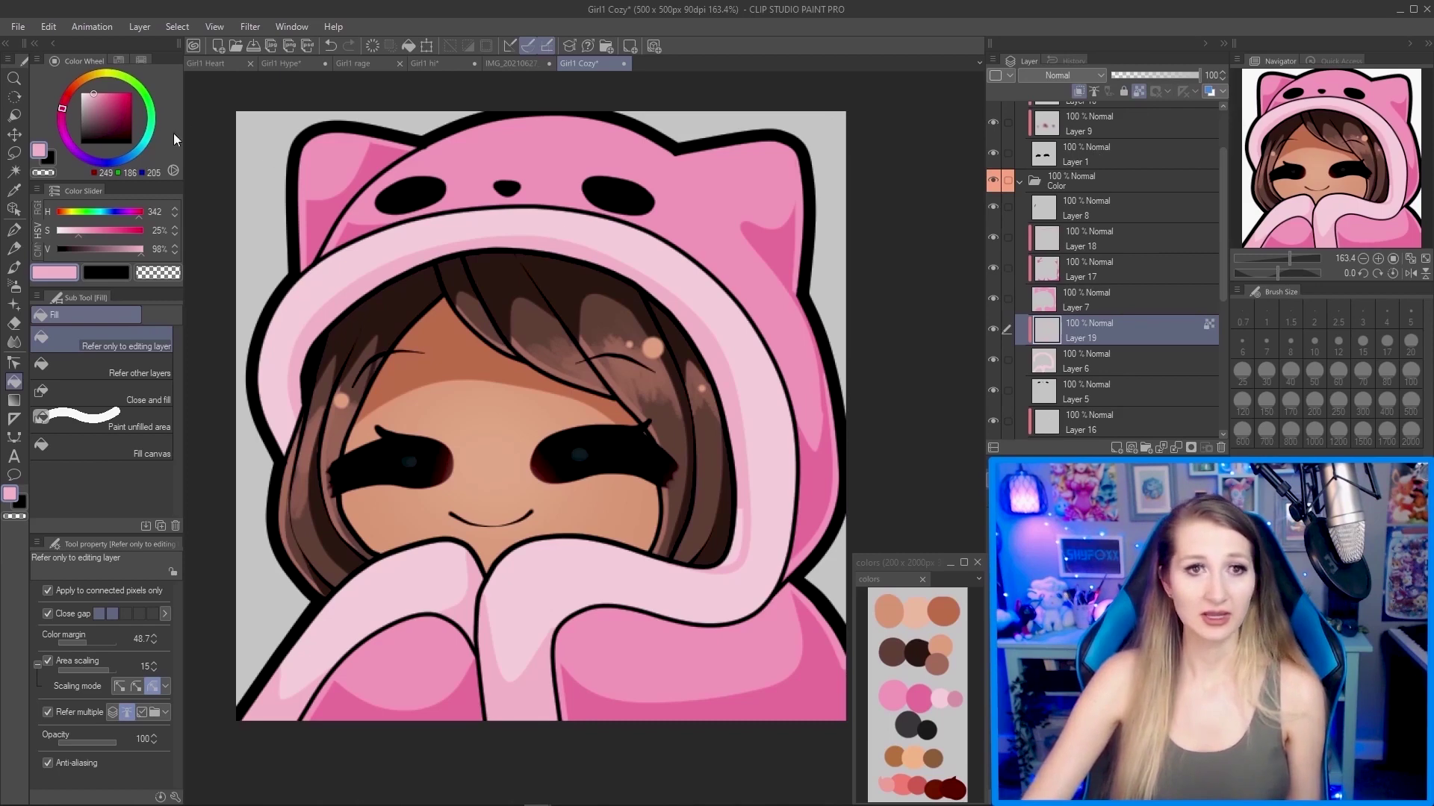
left_click_drag(138, 254, 136, 254)
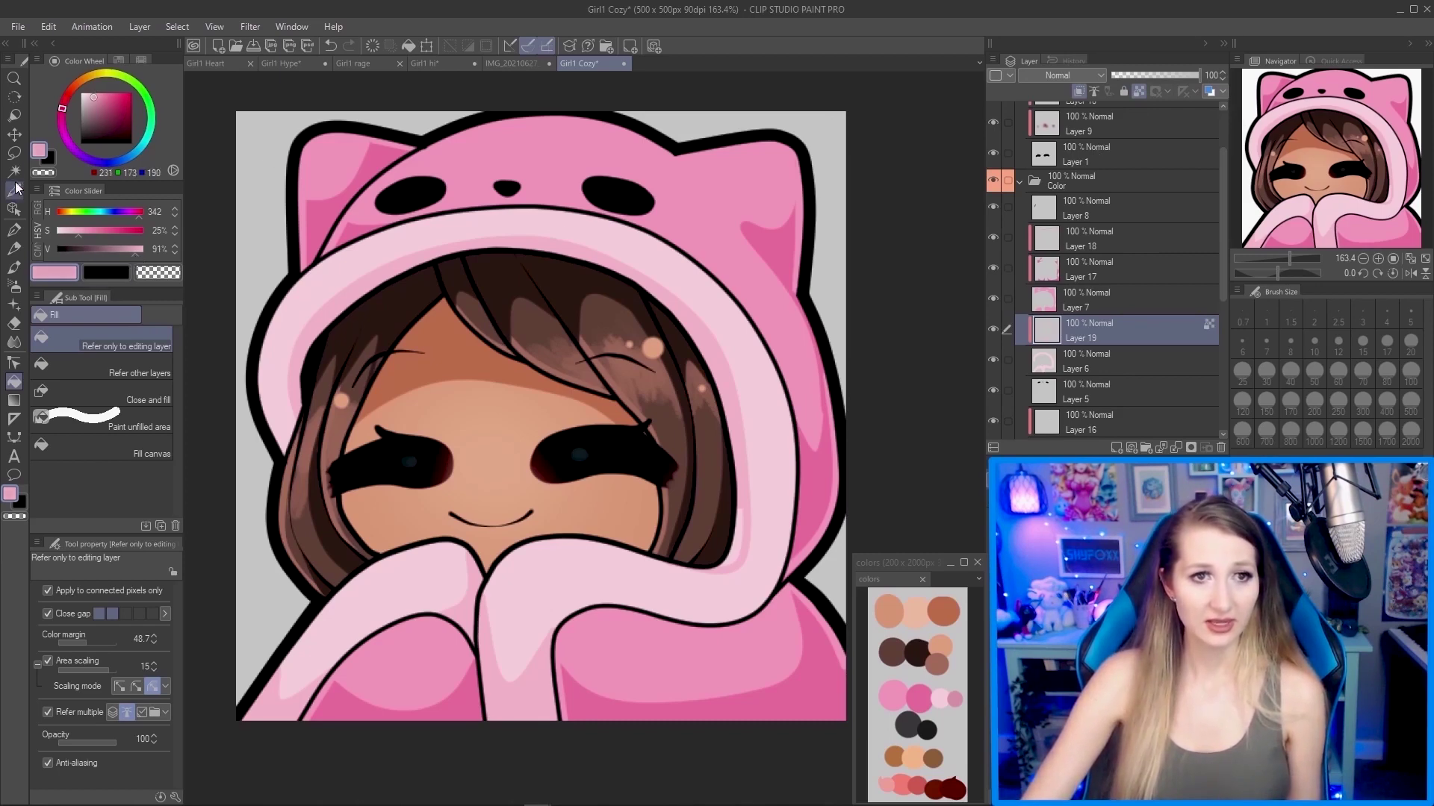
left_click(18, 233)
left_click(1338, 404)
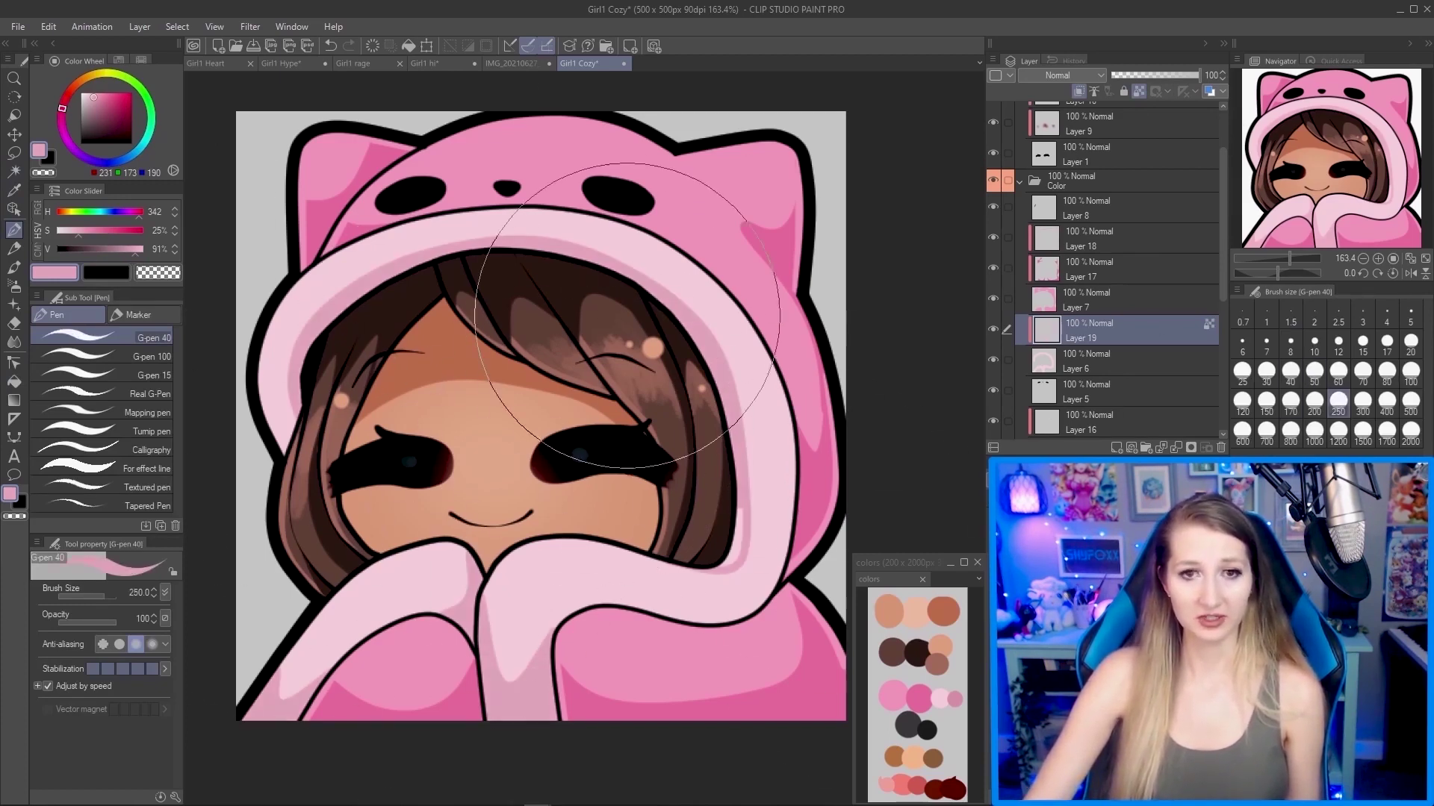
left_click(131, 143)
left_click_drag(298, 389, 477, 568)
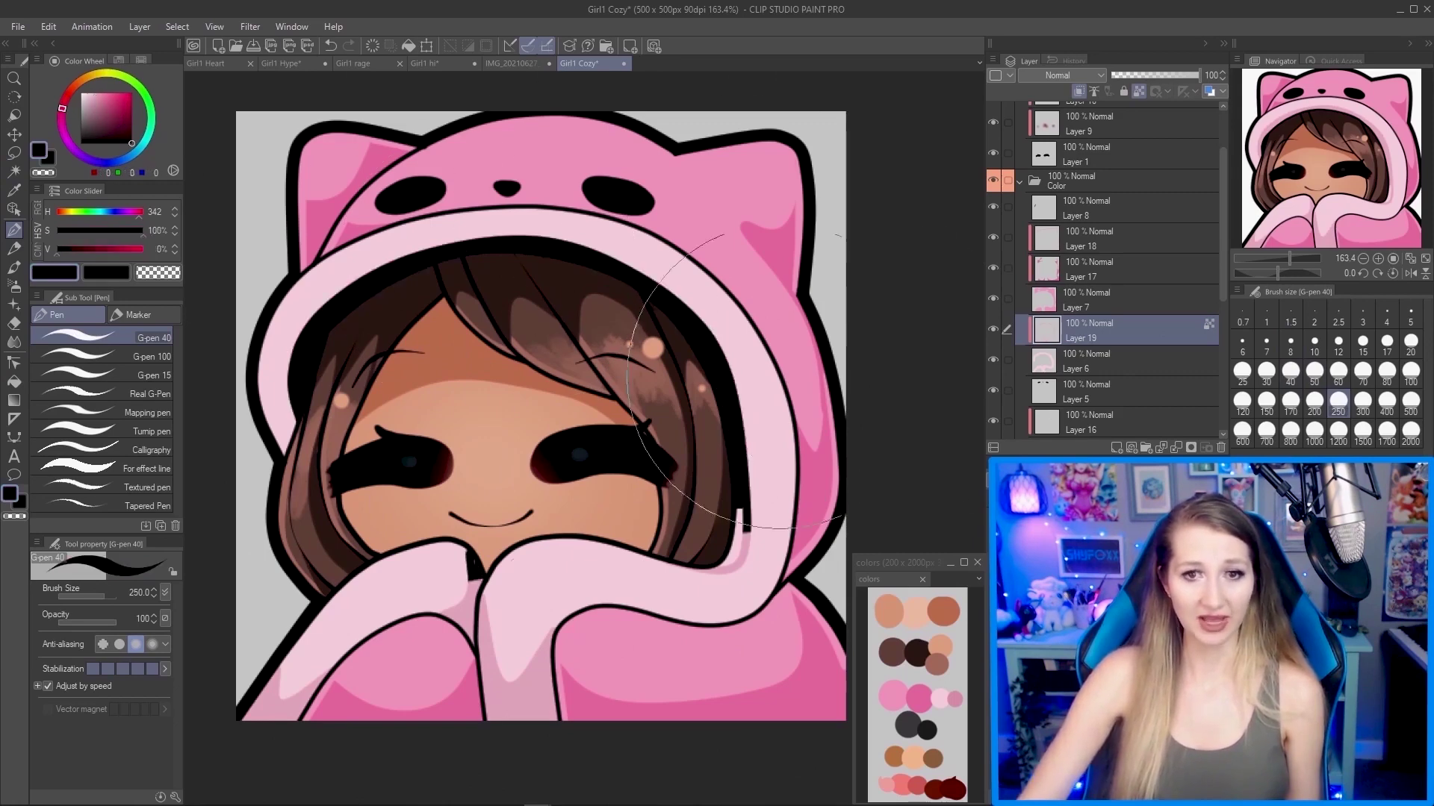
left_click_drag(283, 657, 515, 672)
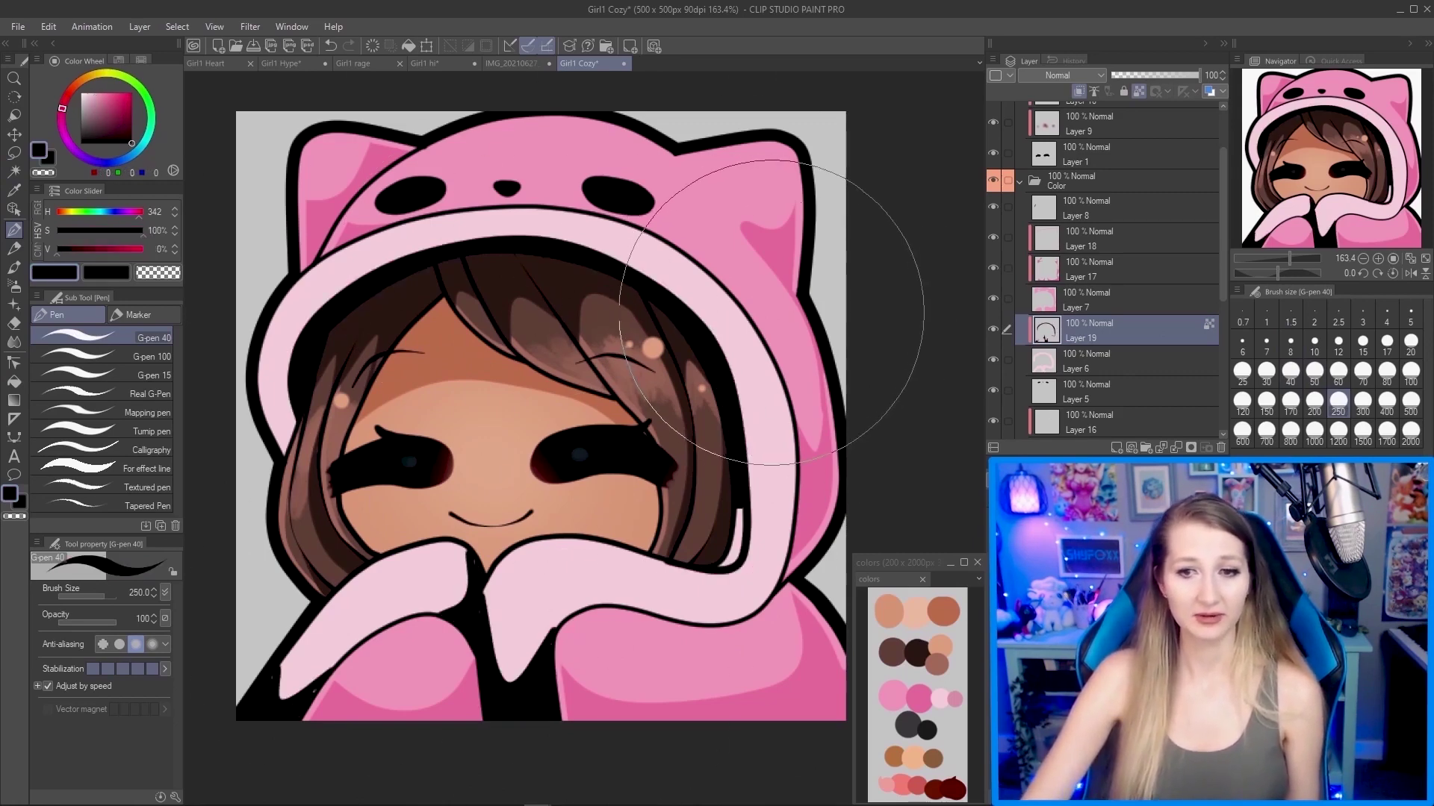
scroll(843, 150, "down", 1)
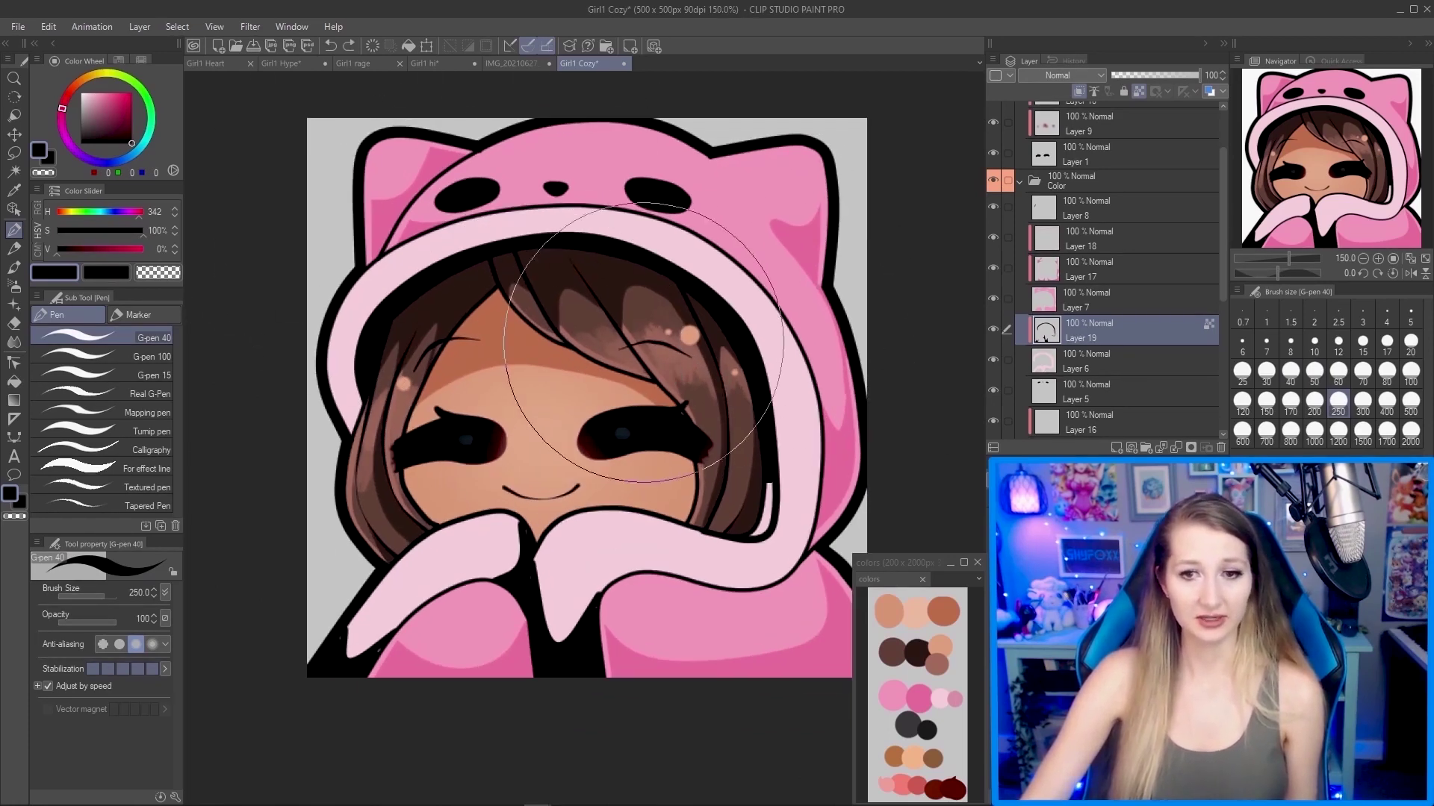
key("ctrl+z")
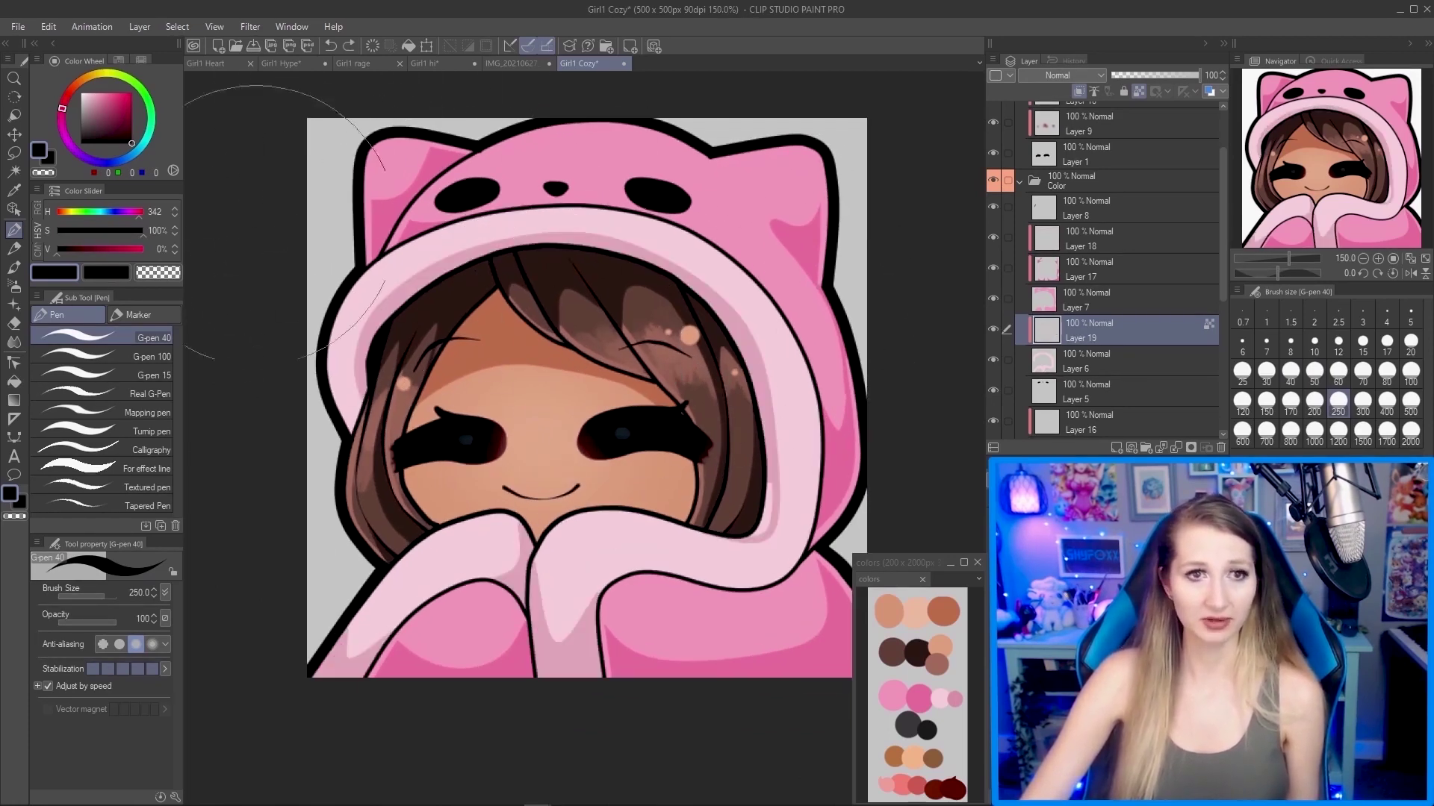
Resample the darker trim shadow pink, recolor the remaining lighter spots of the trim shadow, and unlock the layer's transparent pixels.
key("i")
left_click(776, 445)
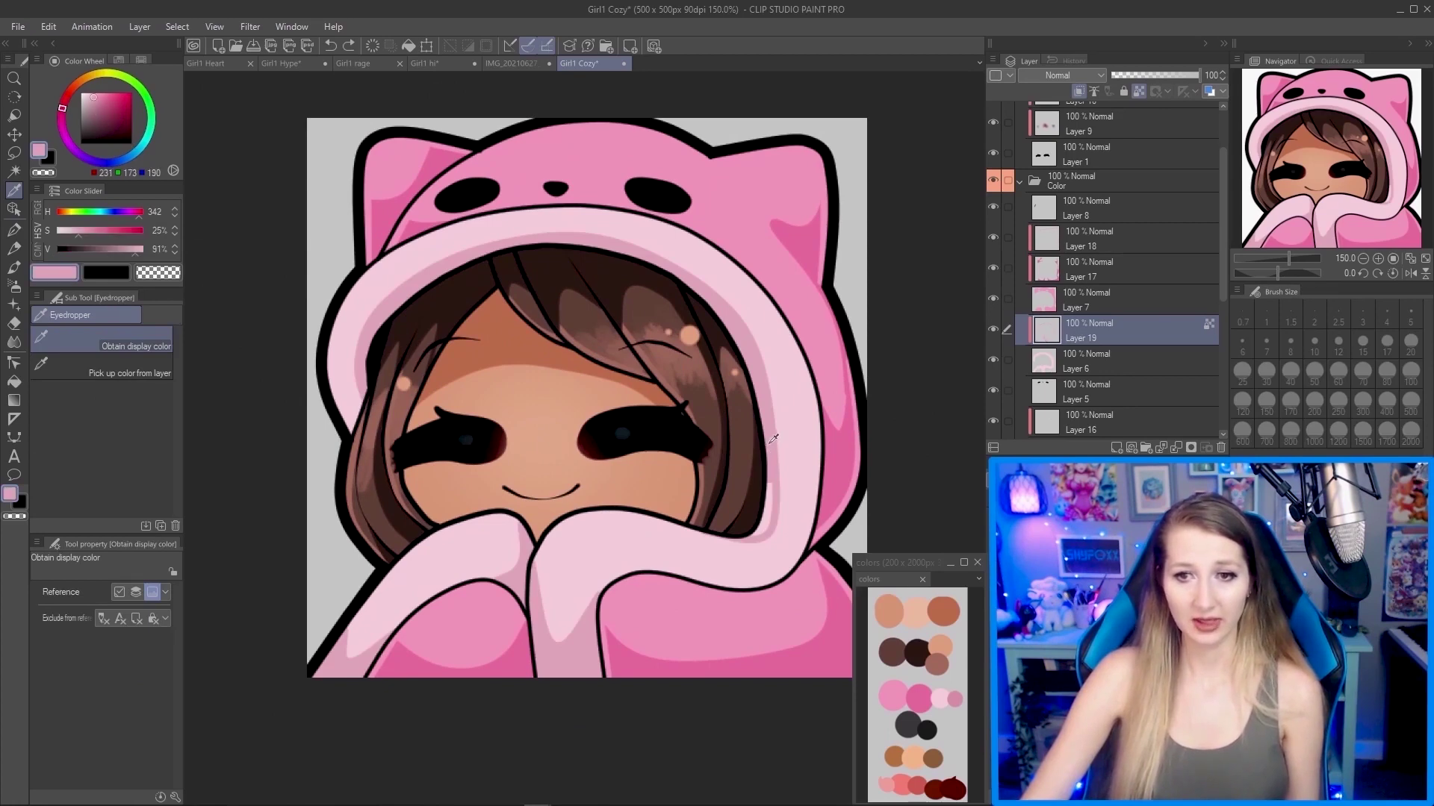
key("p")
scroll(719, 429, "up", 2)
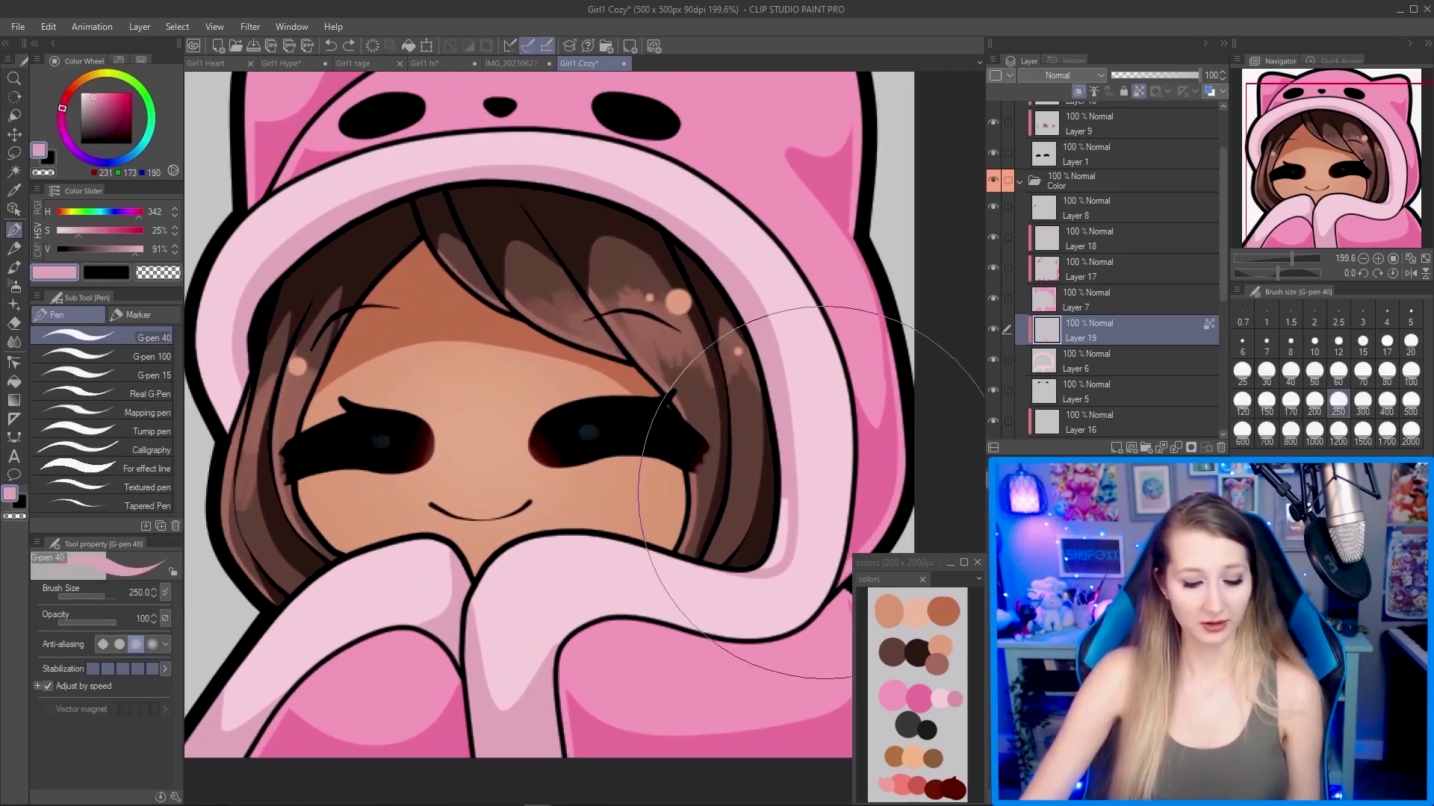
key("g")
scroll(591, 415, "down", 2)
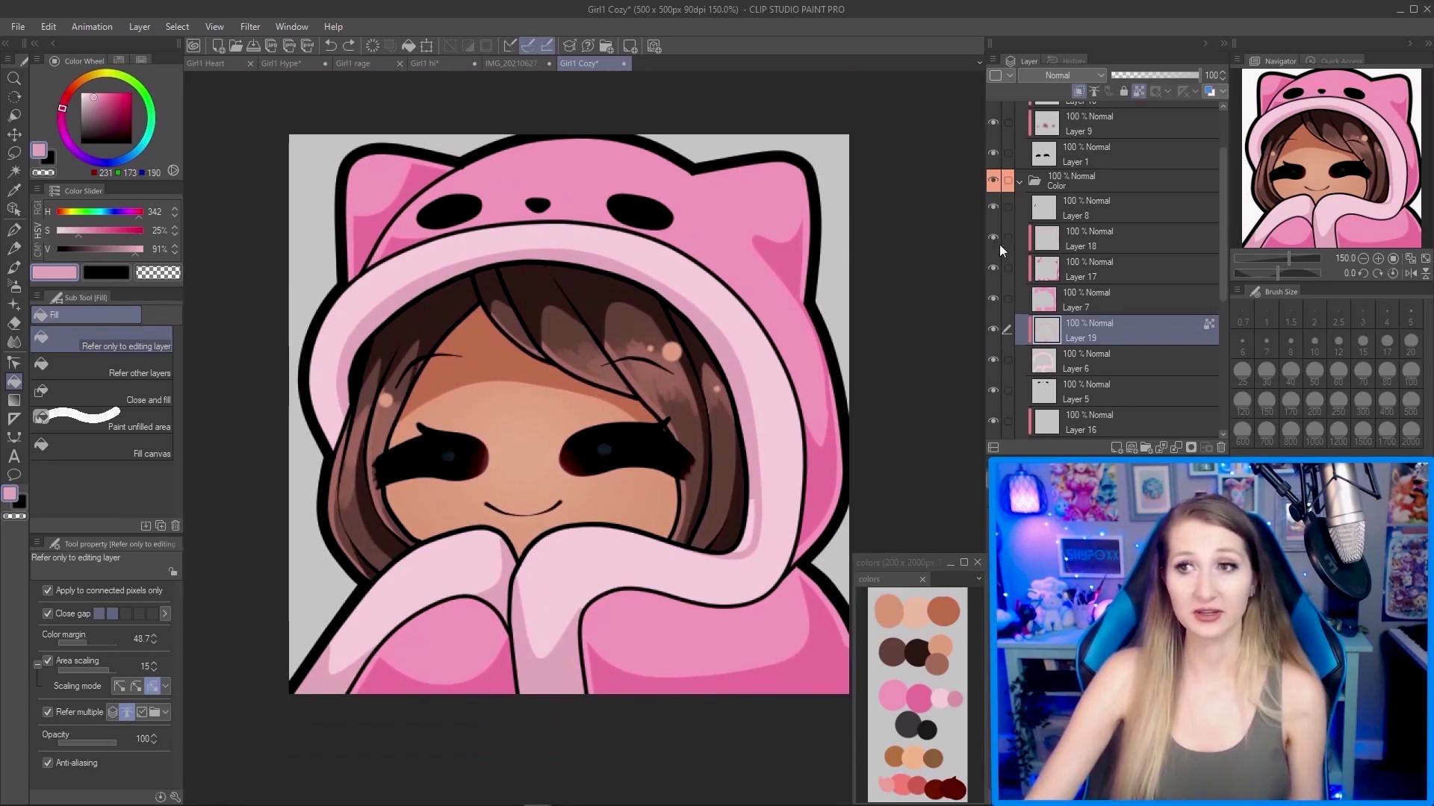
left_click(1138, 91)
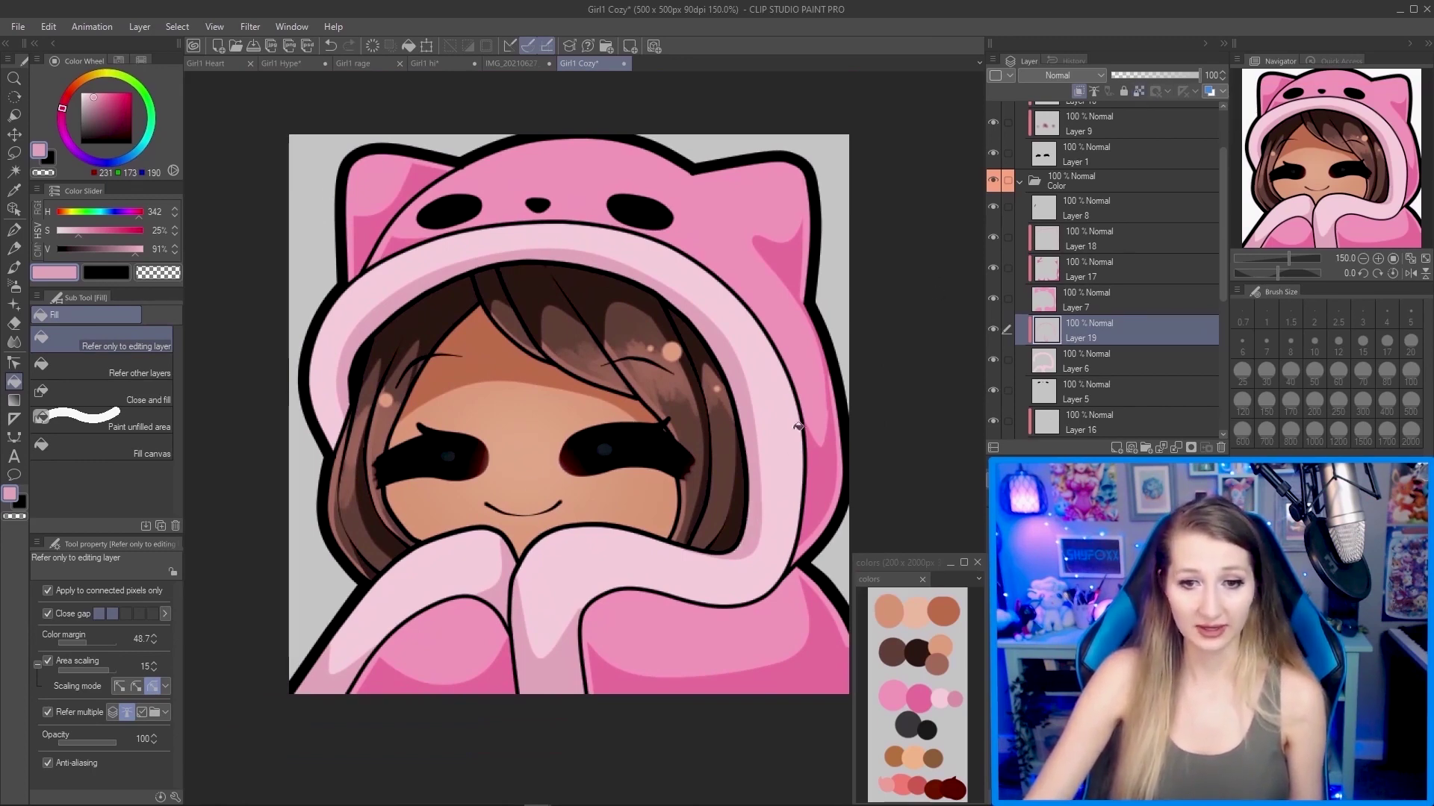
Examine the shadow edges on the left sleeve's trim up close, with the G-pen reduced to size 3.6.
scroll(775, 428, "down", 2)
scroll(775, 428, "up", 2)
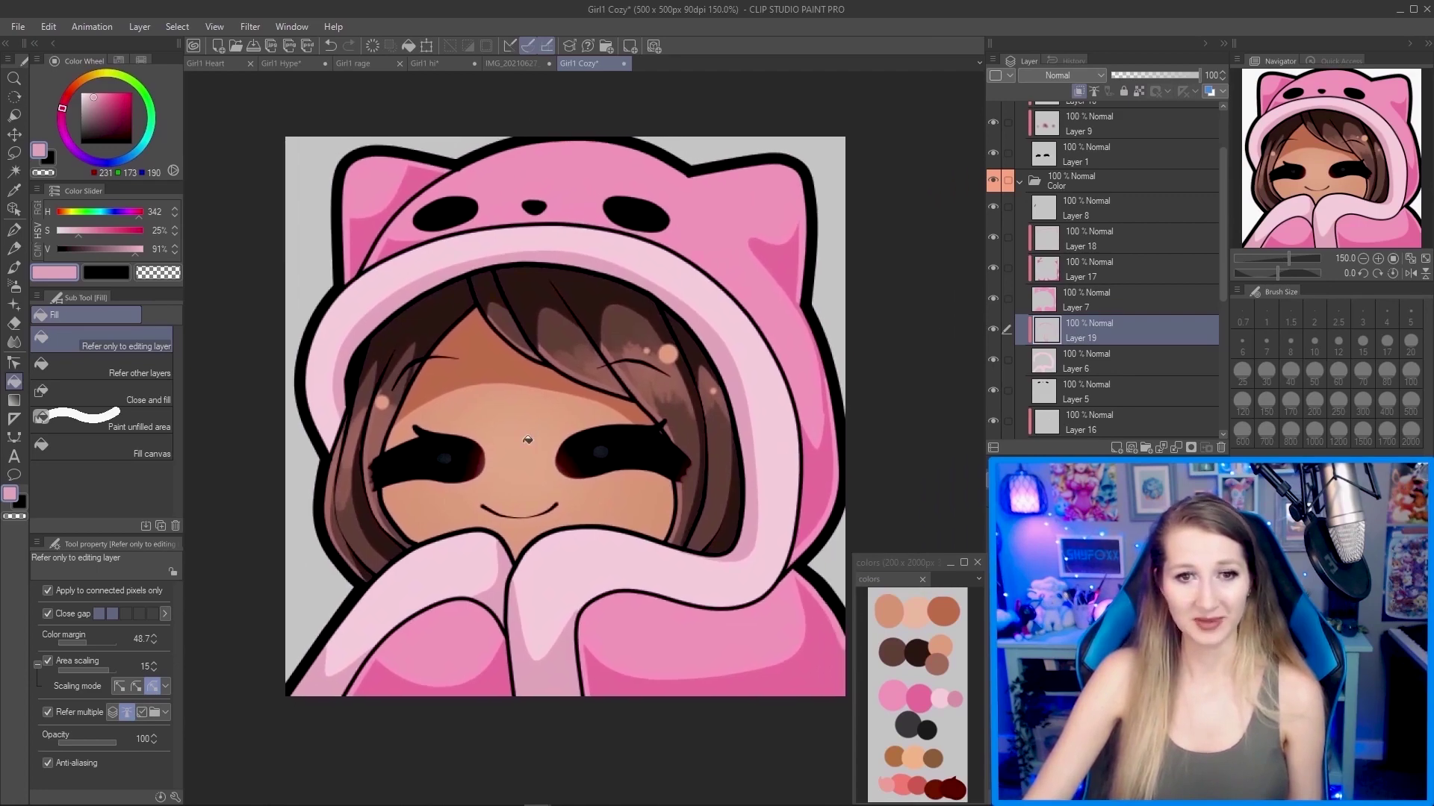
scroll(520, 629, "up", 2)
key("p")
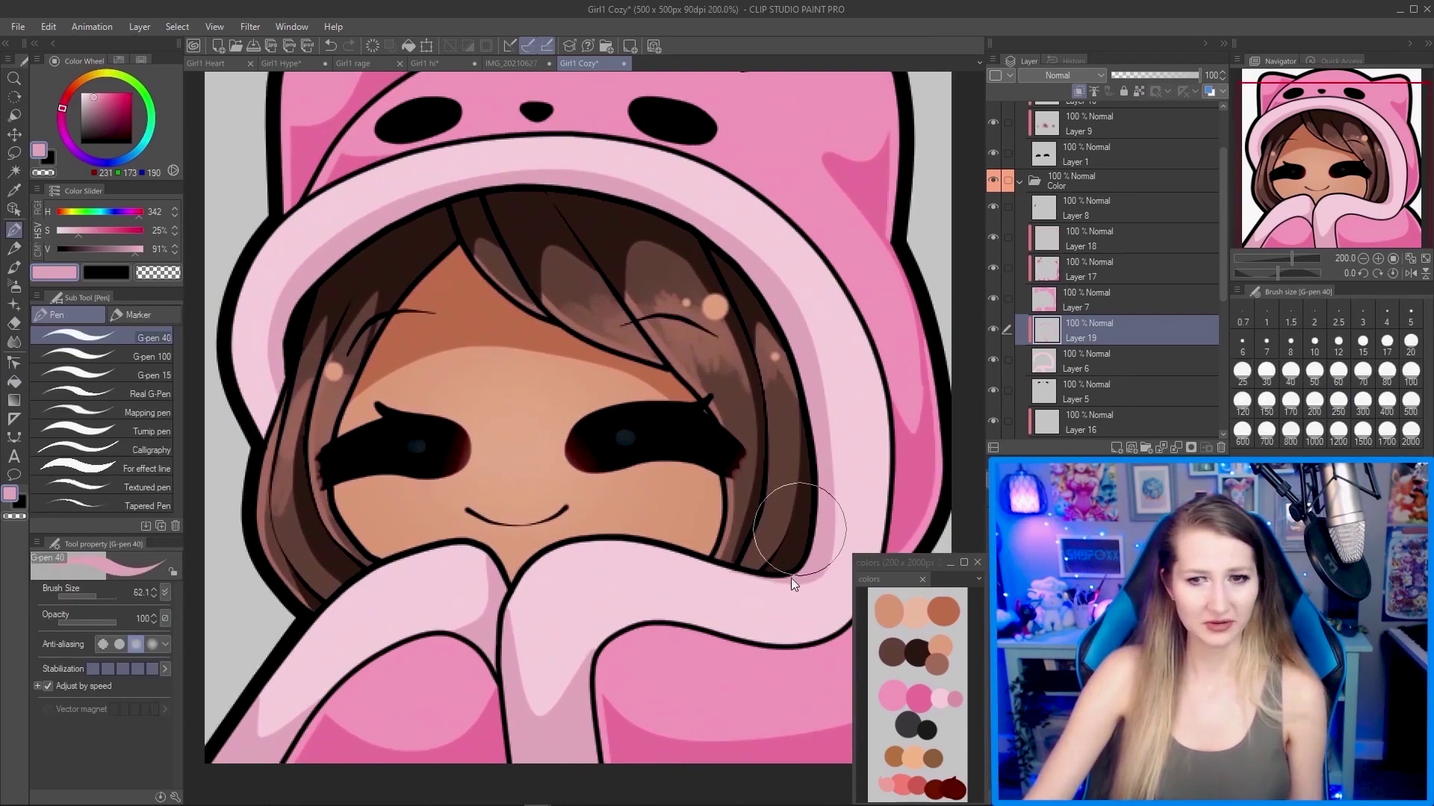
scroll(800, 539, "down", 2)
scroll(425, 634, "up", 8)
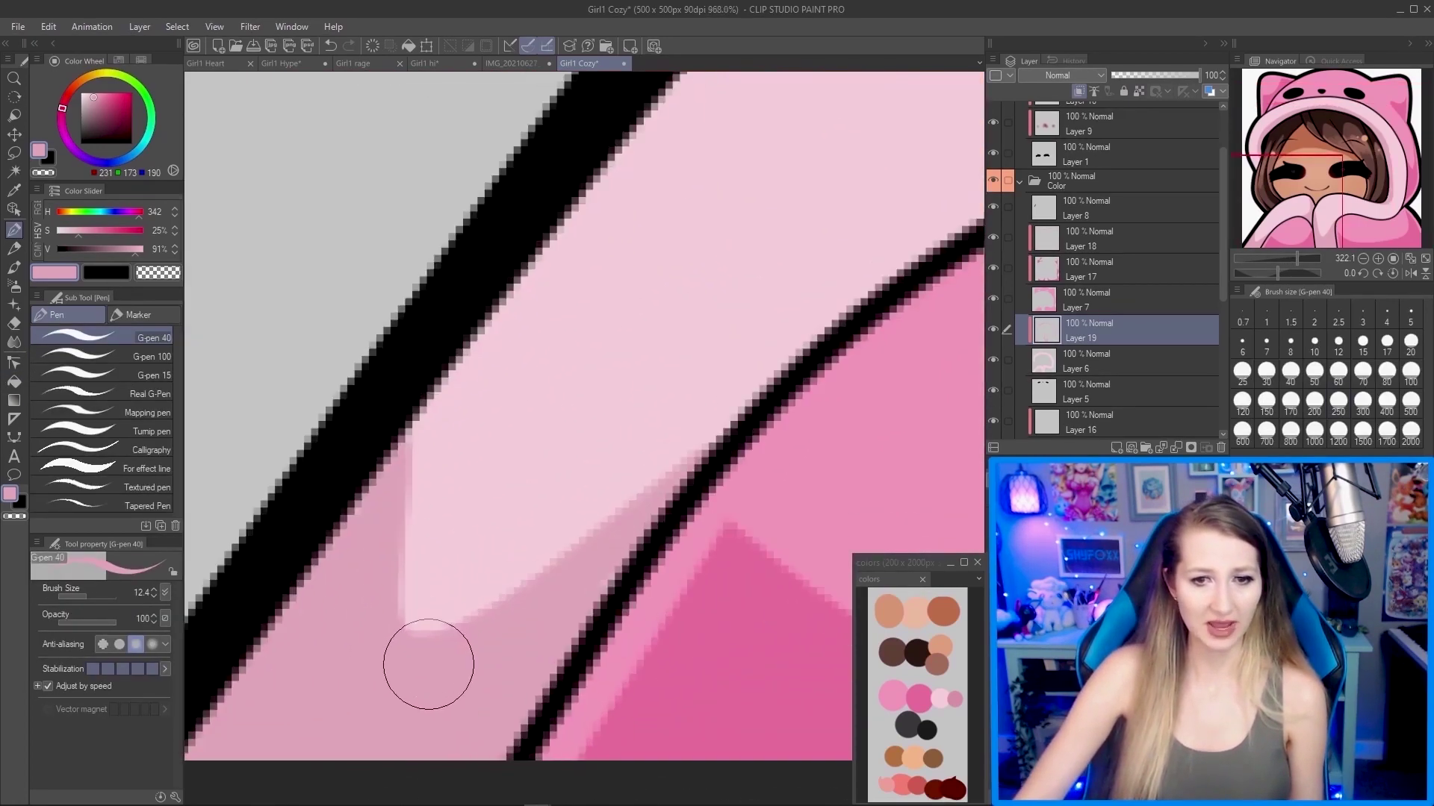
key("bracketleft")
key("bracketleft")
key("bracketleft")
scroll(457, 590, "down", 3)
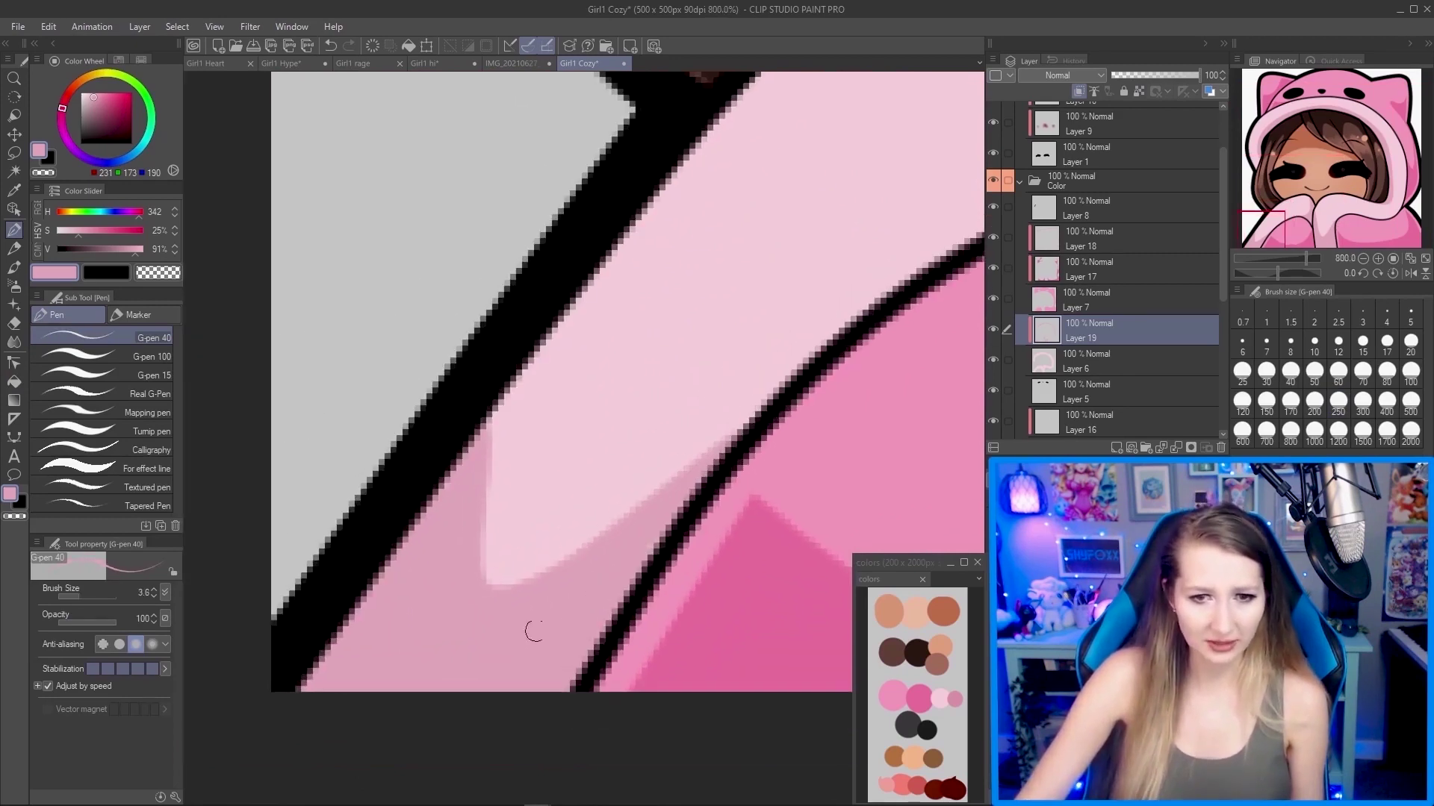
scroll(596, 594, "up", 4)
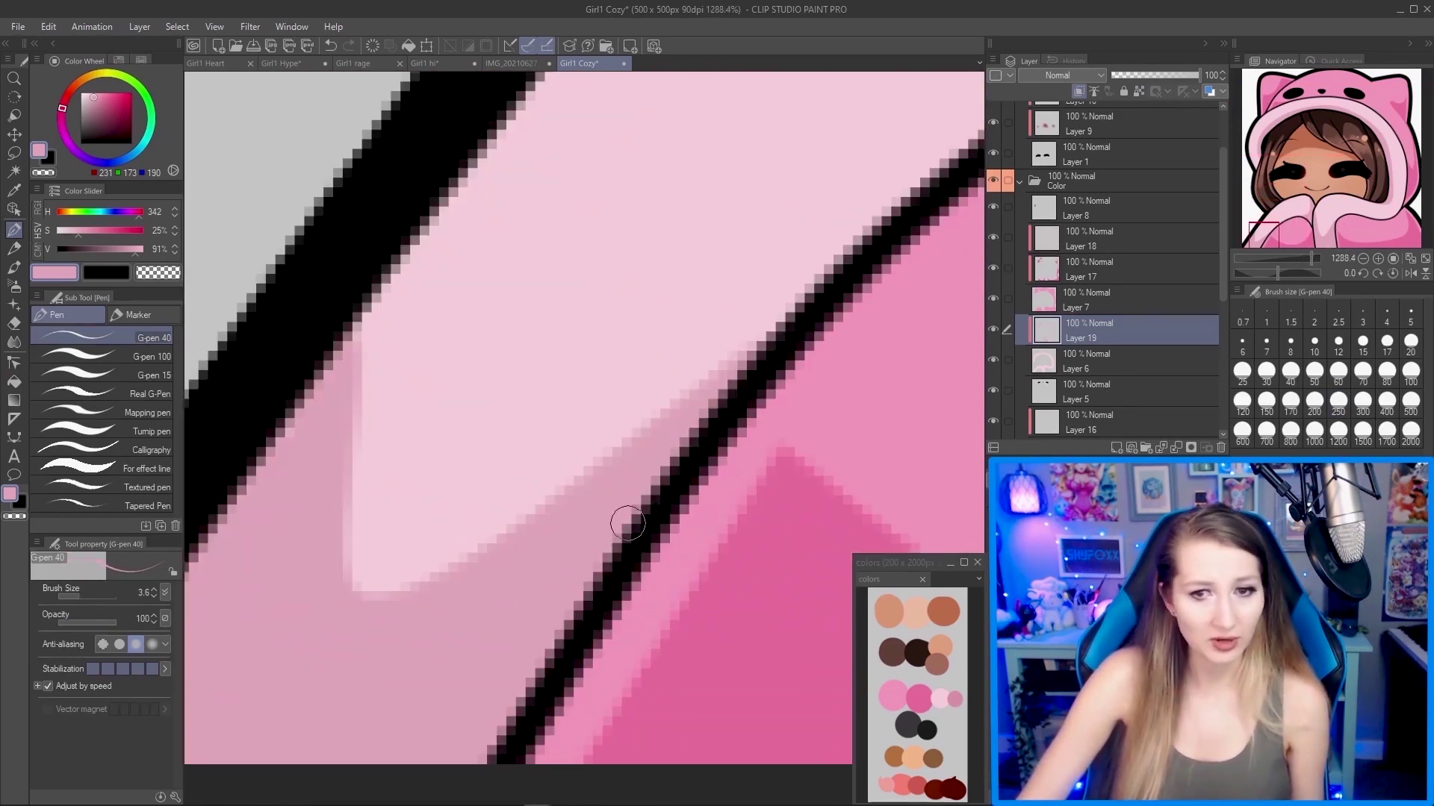
scroll(463, 522, "down", 5)
scroll(717, 377, "up", 2)
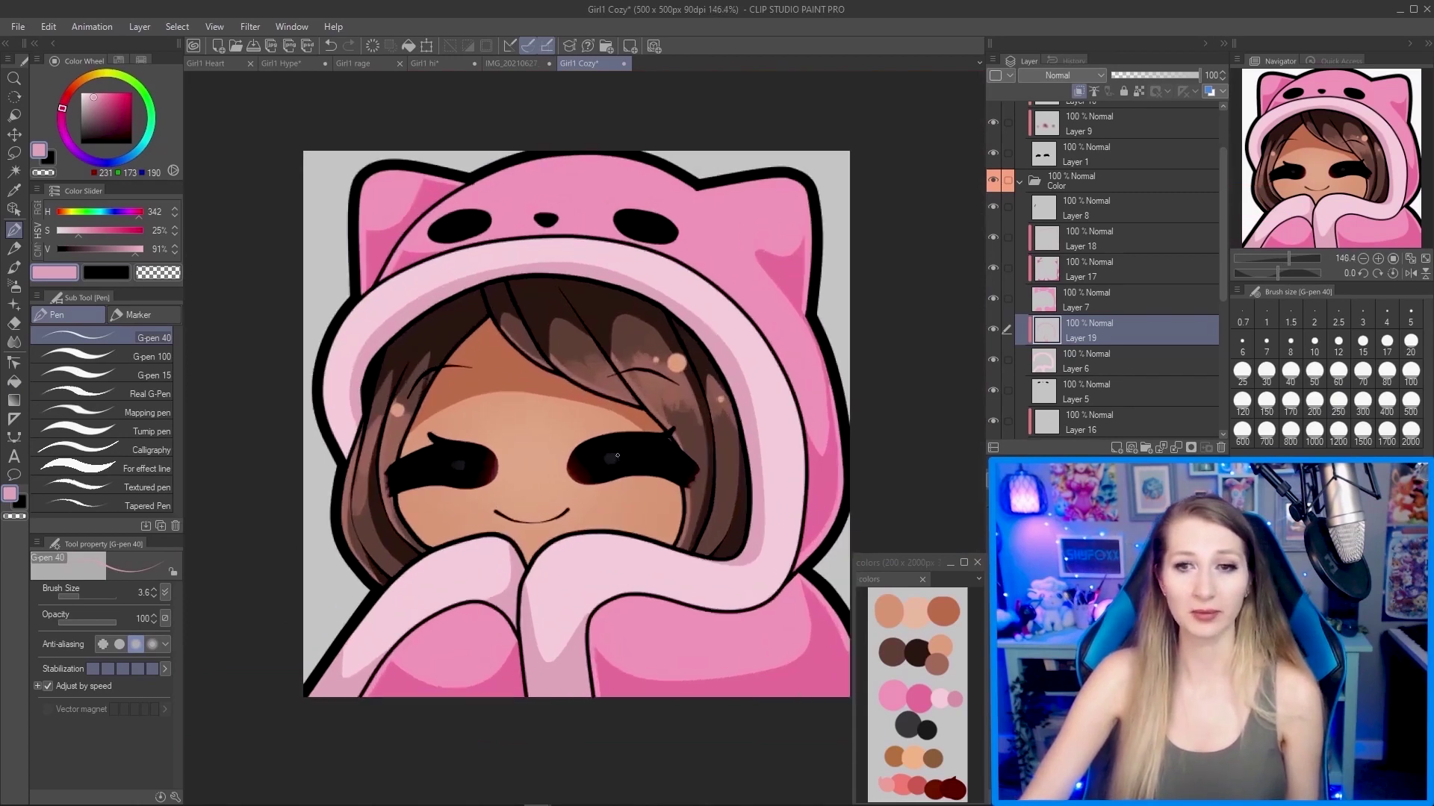
Save the finished emote file.
scroll(717, 377, "down", 2)
key("ctrl+s")
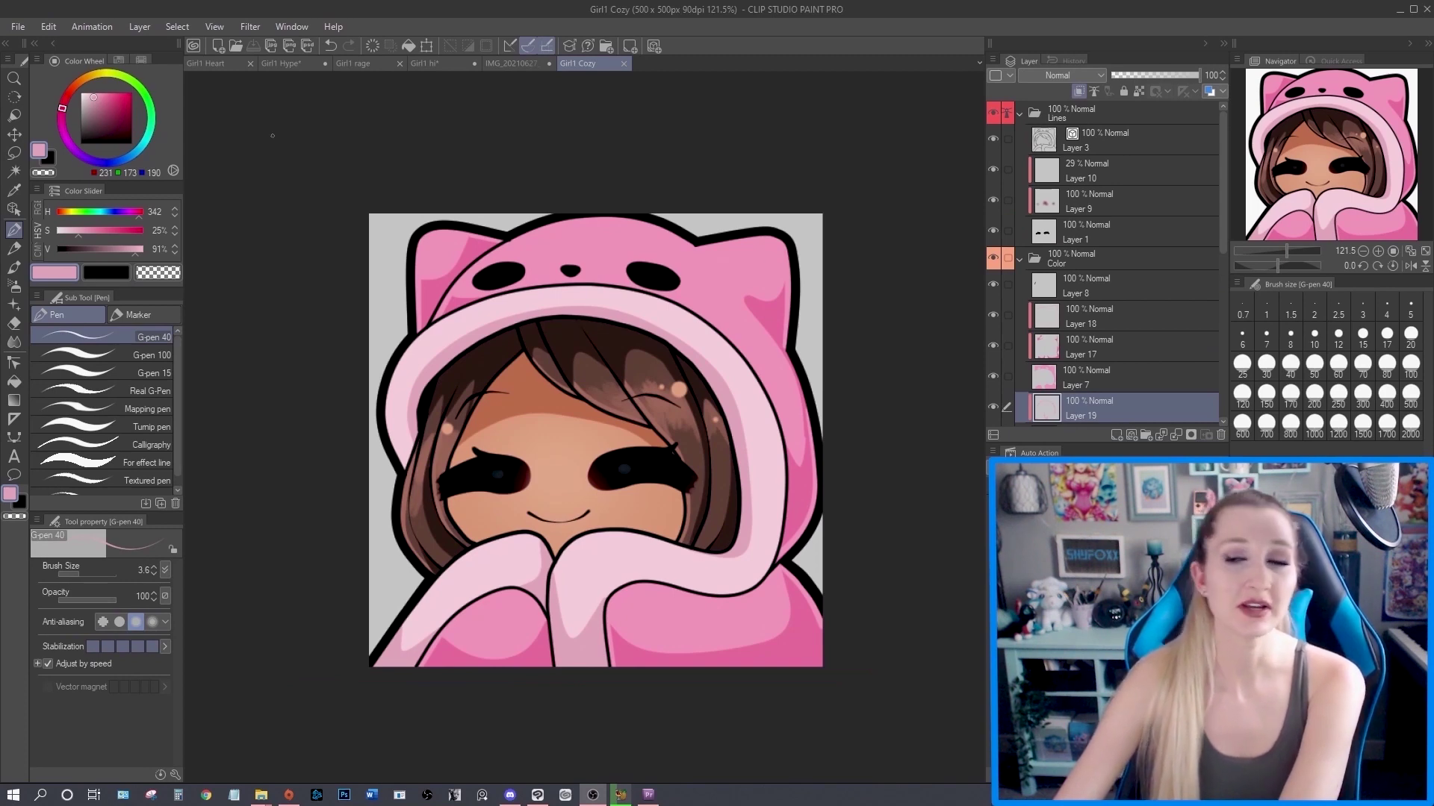
left_click(18, 27)
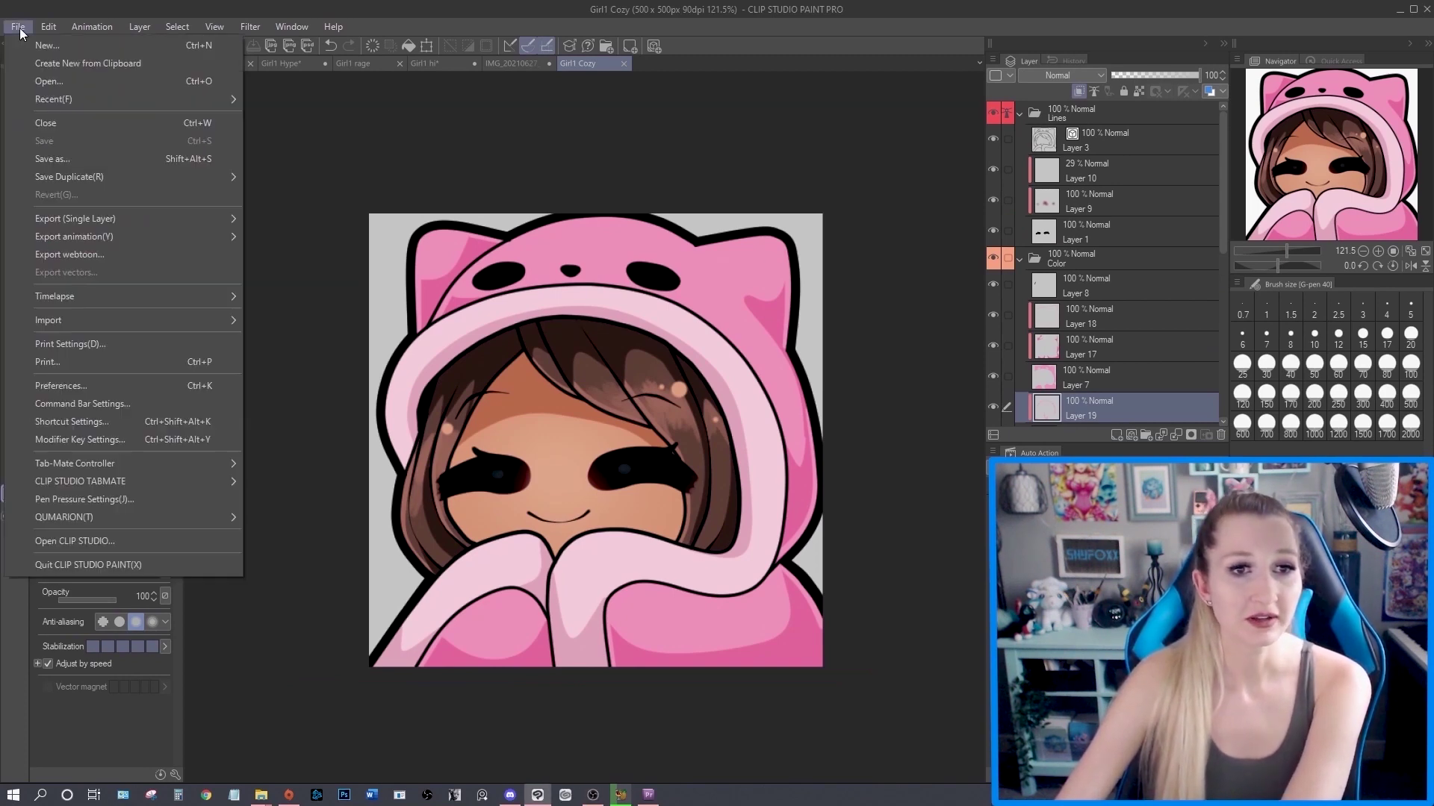
left_click(125, 164)
left_click(416, 464)
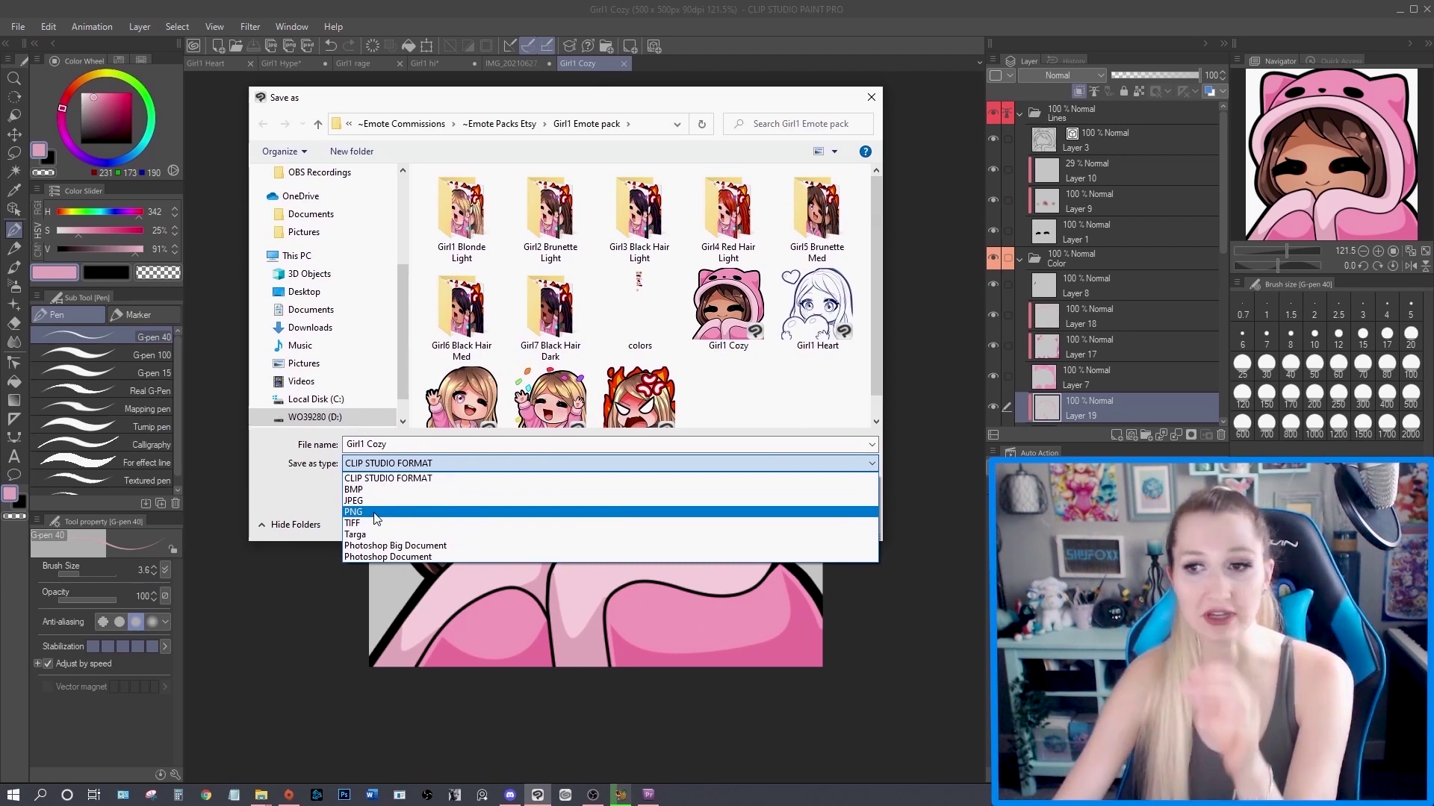
left_click(887, 505)
left_click(855, 525)
Delete the hidden Sketch layer at the bottom of the layer stack.
scroll(1096, 370, "down", 3)
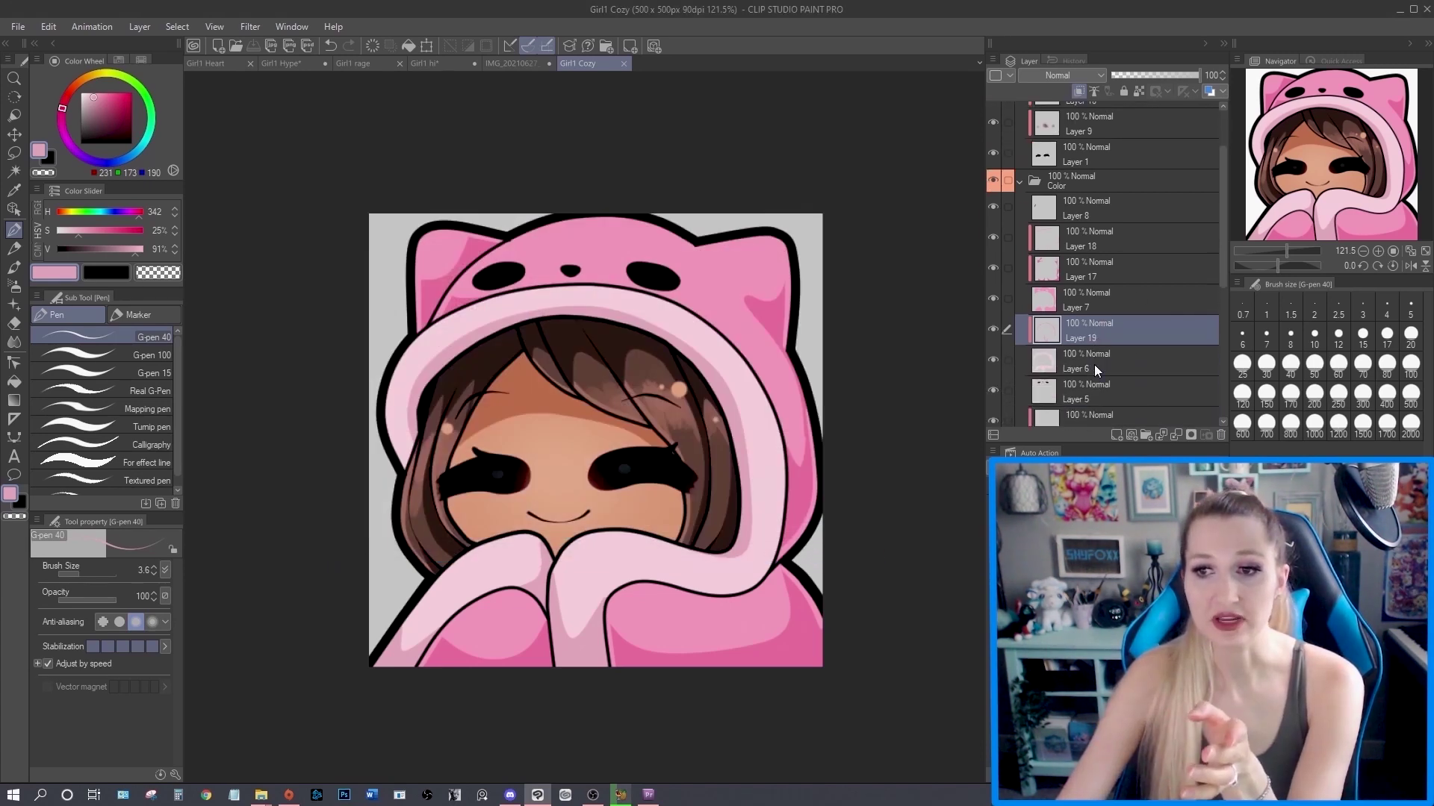
scroll(1096, 364, "down", 5)
left_click(1067, 407)
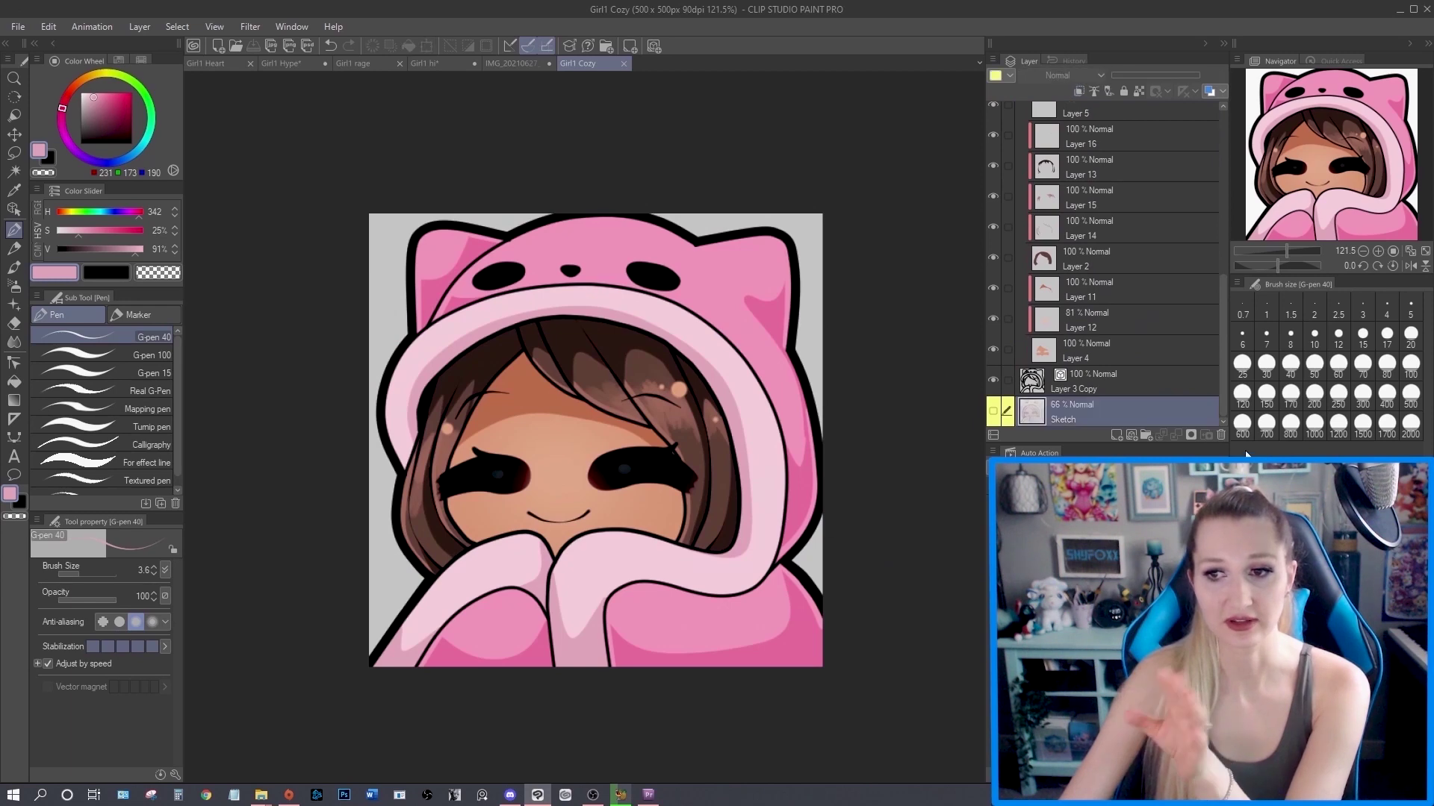
left_click(1221, 433)
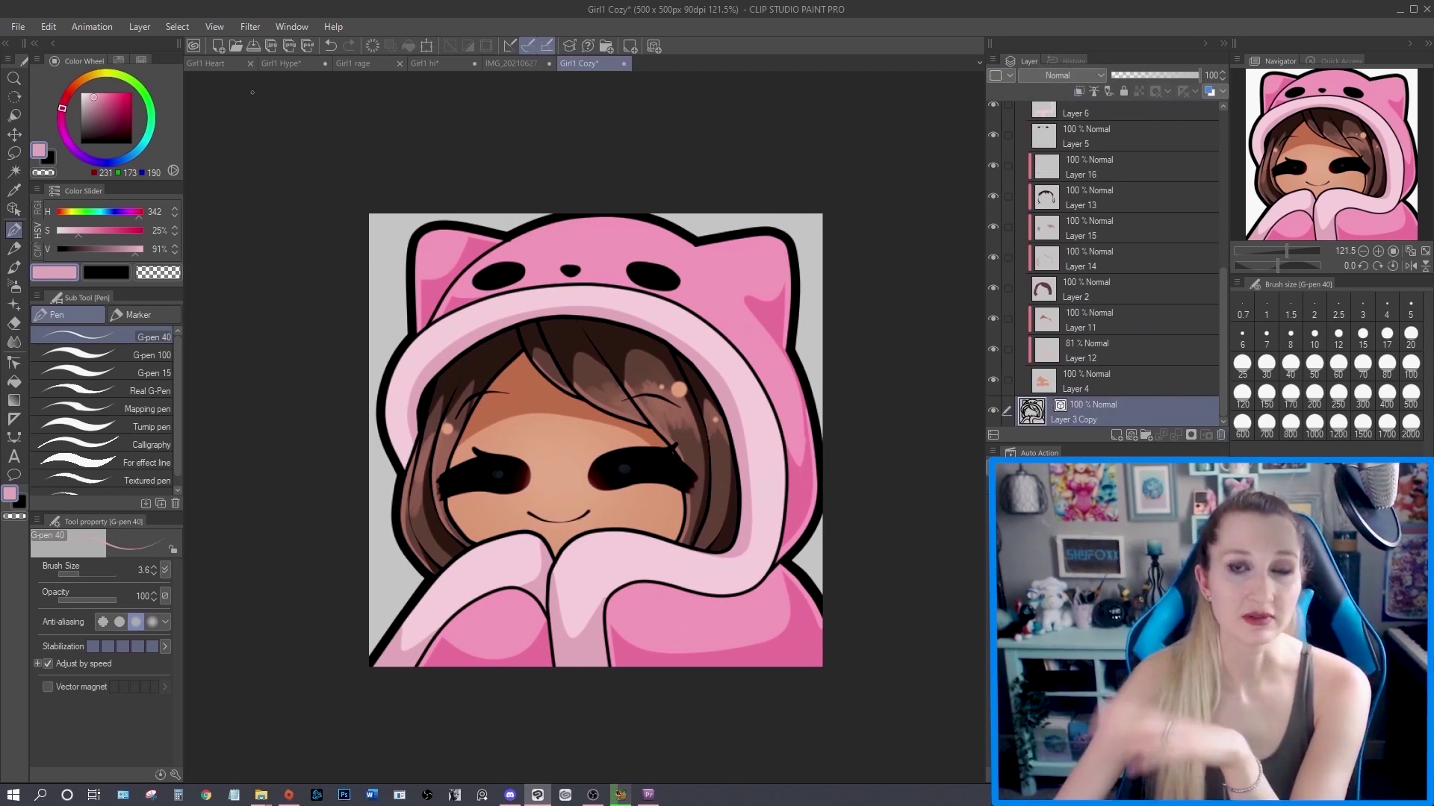
left_click(18, 27)
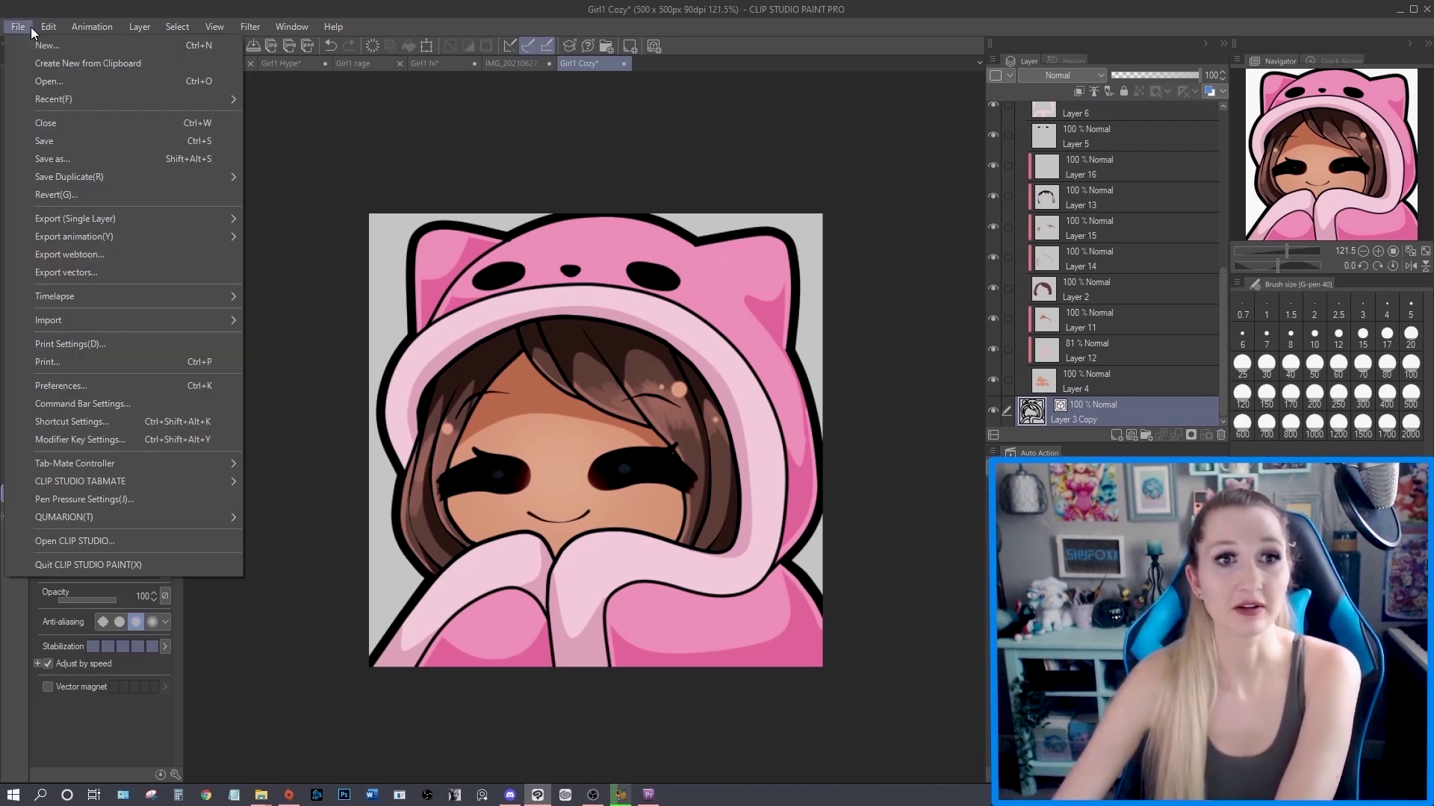
mouse_move(48, 27)
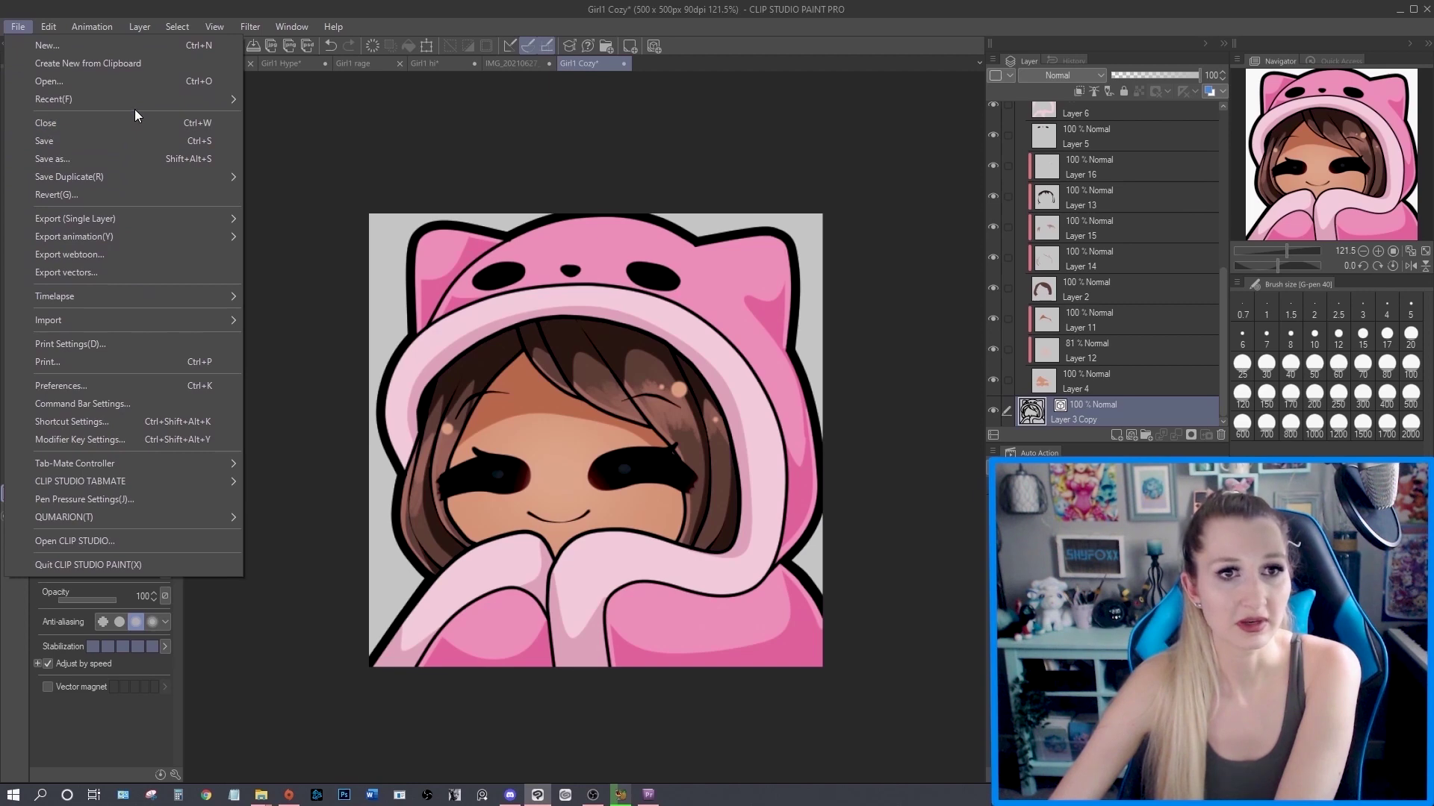
left_click(371, 129)
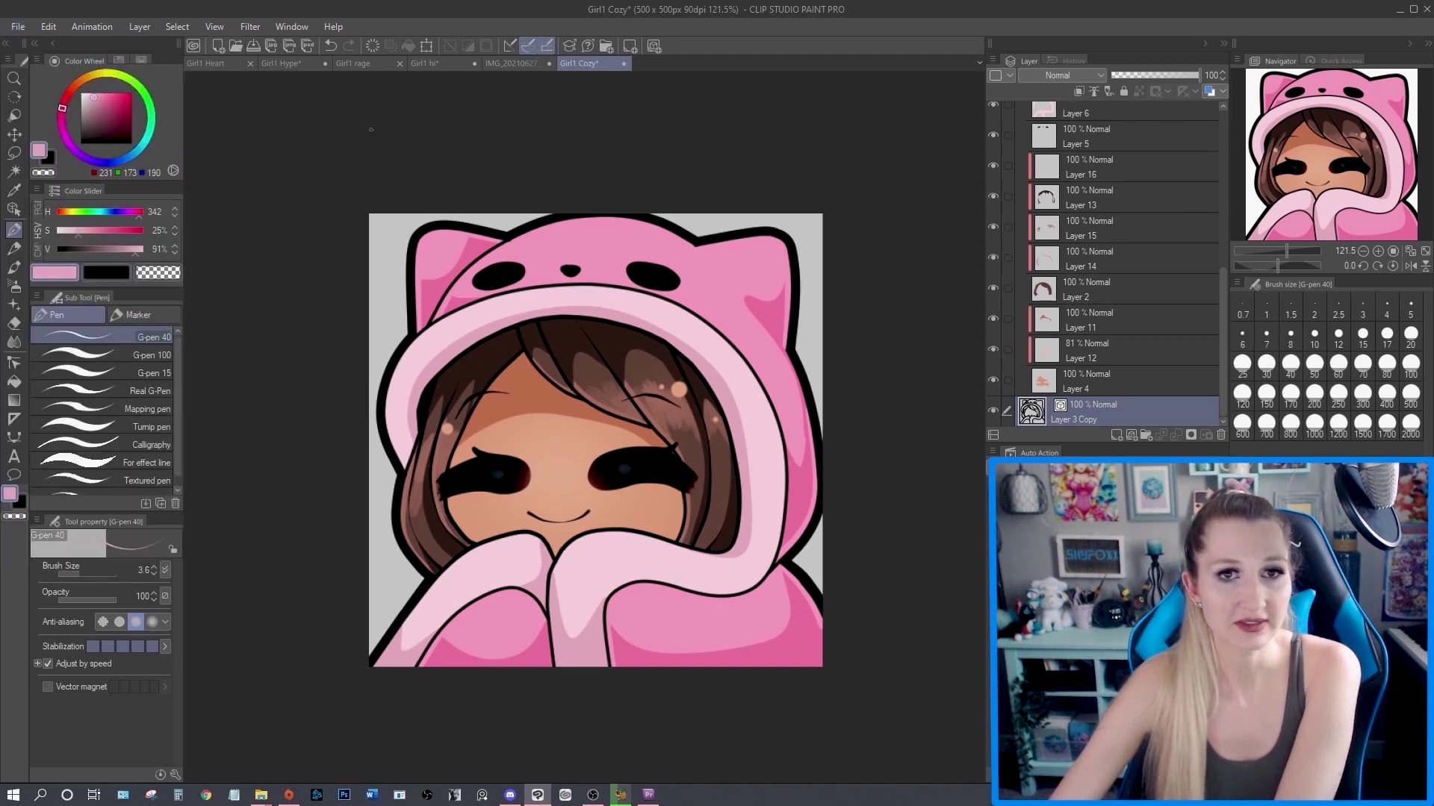
left_click(282, 46)
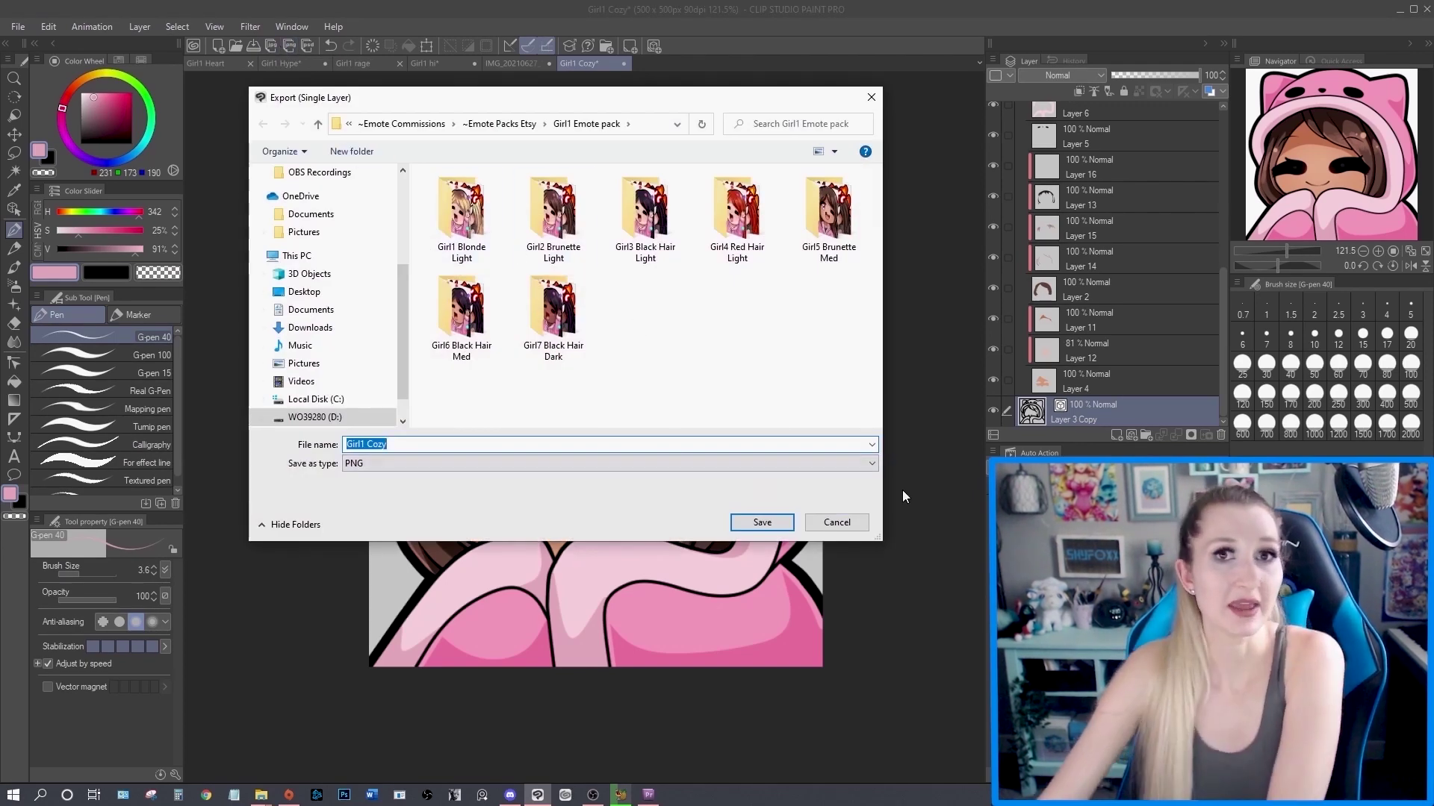
left_click(836, 523)
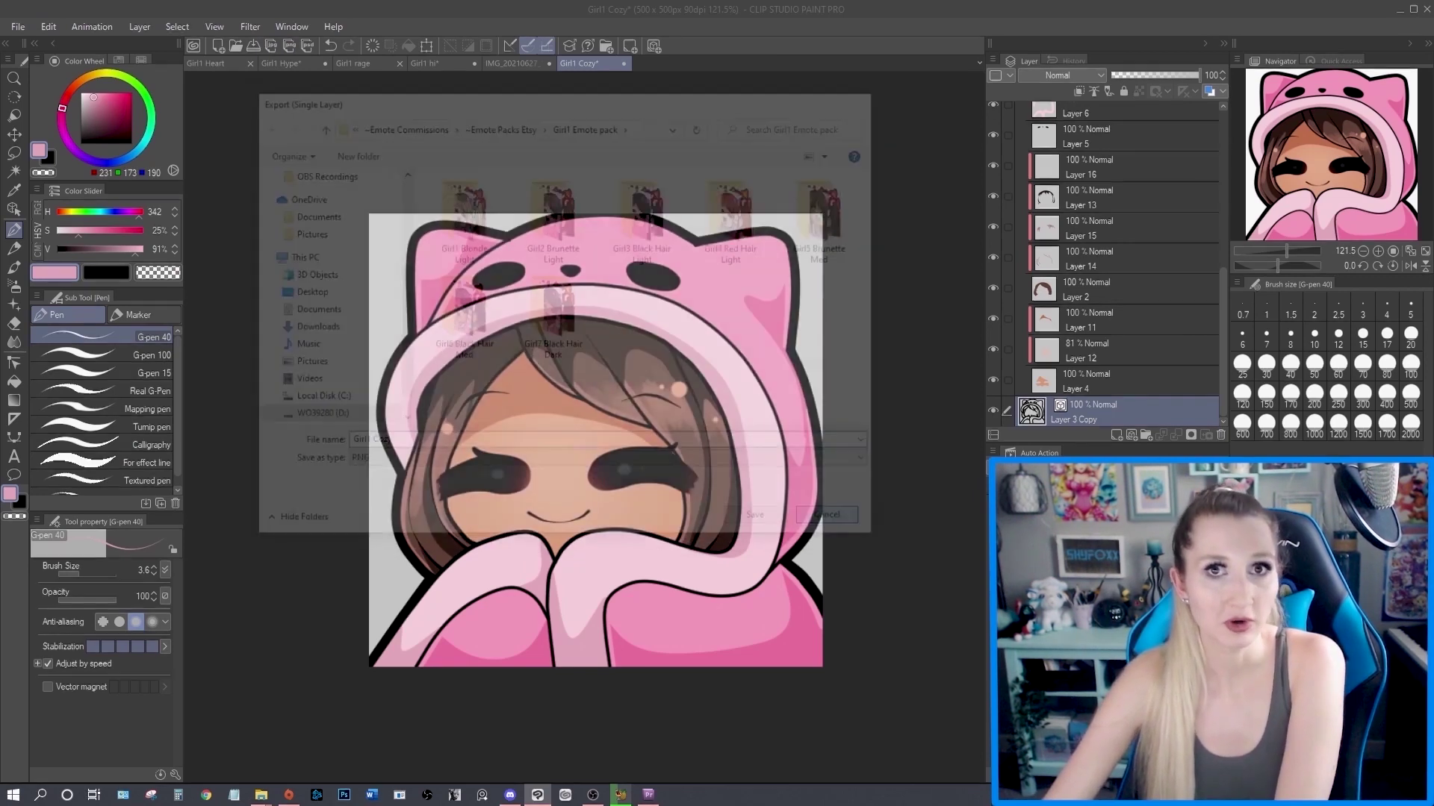